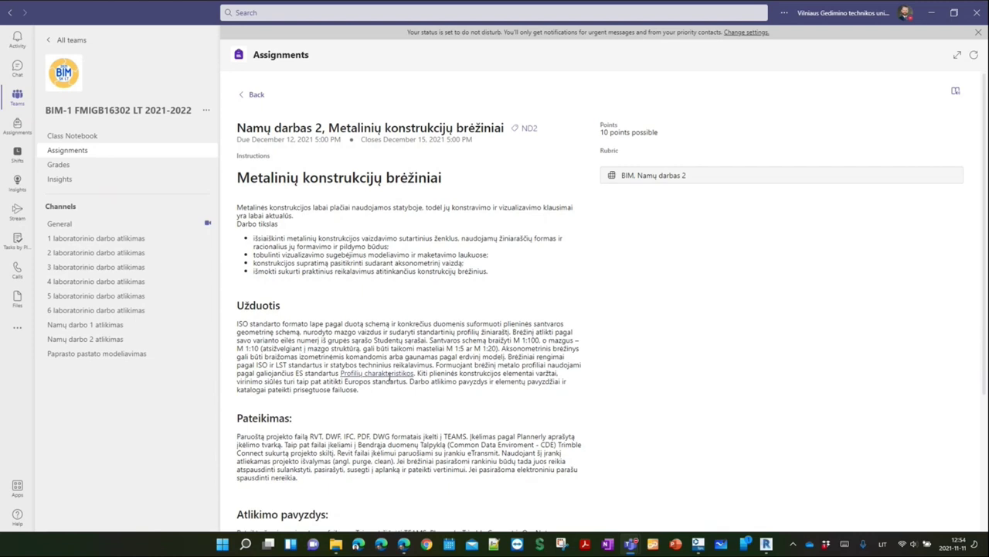
Scroll the Teams assignment page down to the Reference materials PDF list
{"action": "scroll", "coordinate": [390, 377], "scroll_direction": "down", "scroll_amount": 4}
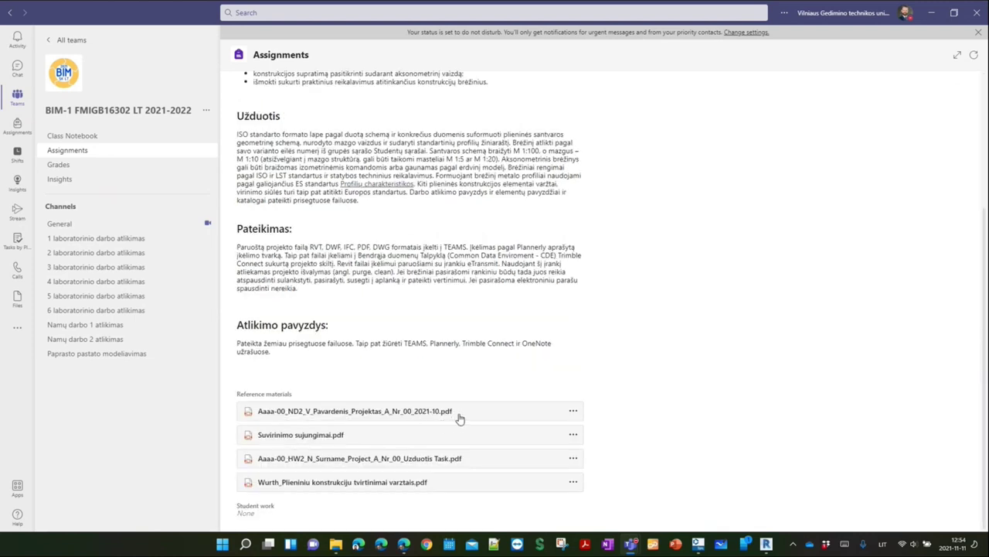
Open Aaaa-00_ND2_V_Pavardenis_Projektas_A_Nr_00_2021-10.pdf in the Teams viewer
{"action": "left_click", "coordinate": [459, 418]}
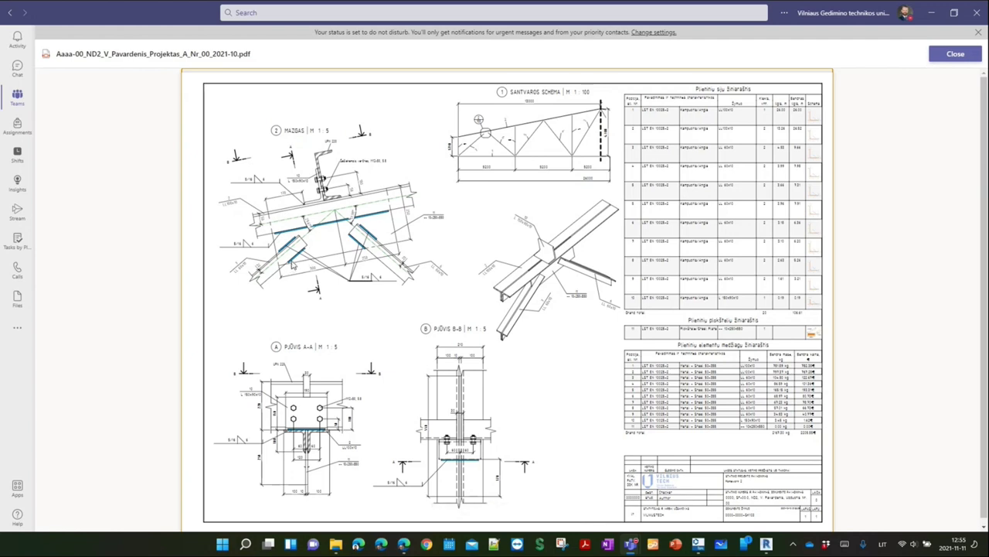
{"action": "mouse_move", "coordinate": [686, 319]}
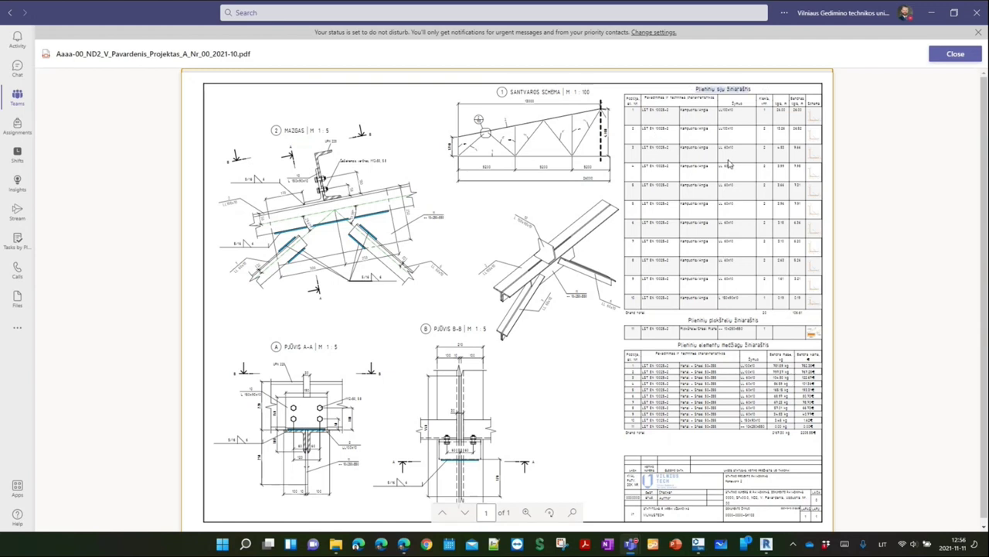
Review the steel plates and steel element materials tables, then switch to Revit
{"action": "triple_click", "coordinate": [685, 318]}
{"action": "triple_click", "coordinate": [682, 344]}
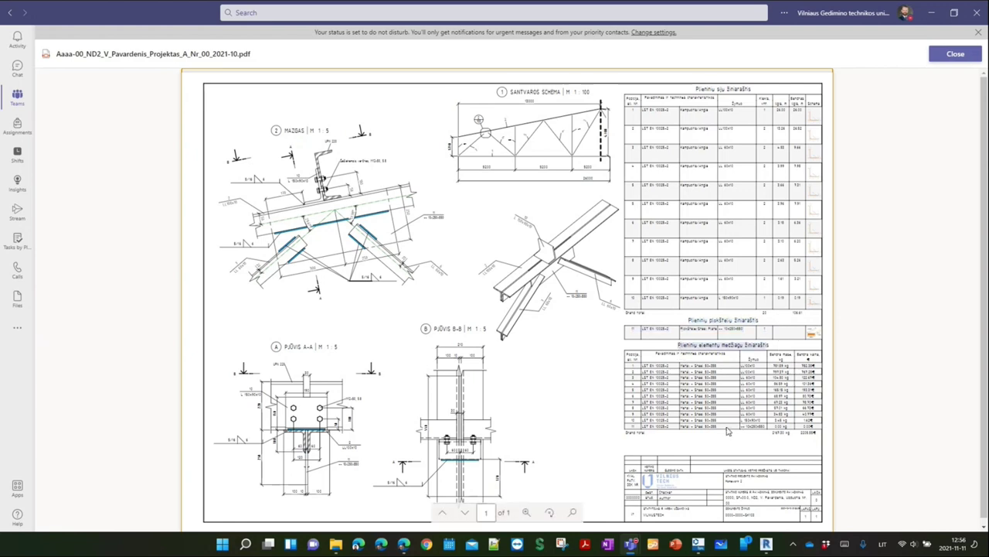
{"action": "scroll", "coordinate": [730, 429], "scroll_direction": "down", "scroll_amount": 1}
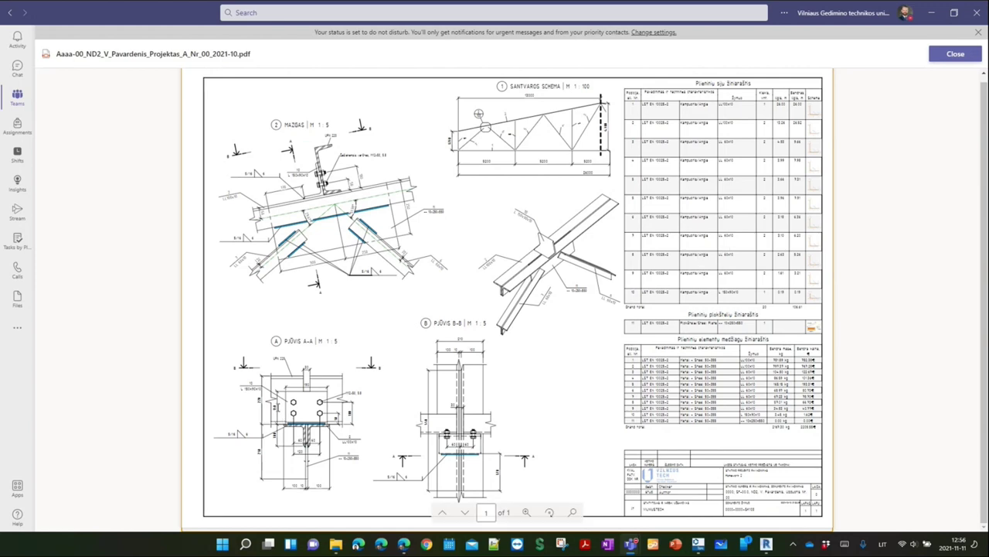
{"action": "left_click", "coordinate": [766, 543]}
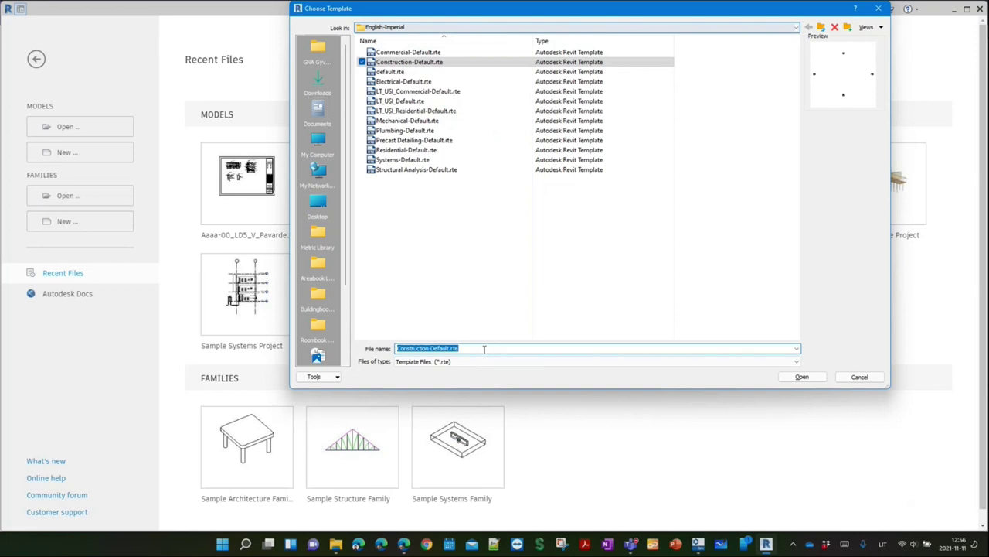
In Choose Template, get into the GNA Gyvenamasis namas A project folder
{"action": "type", "text": "user"}
{"action": "key", "text": "Return"}
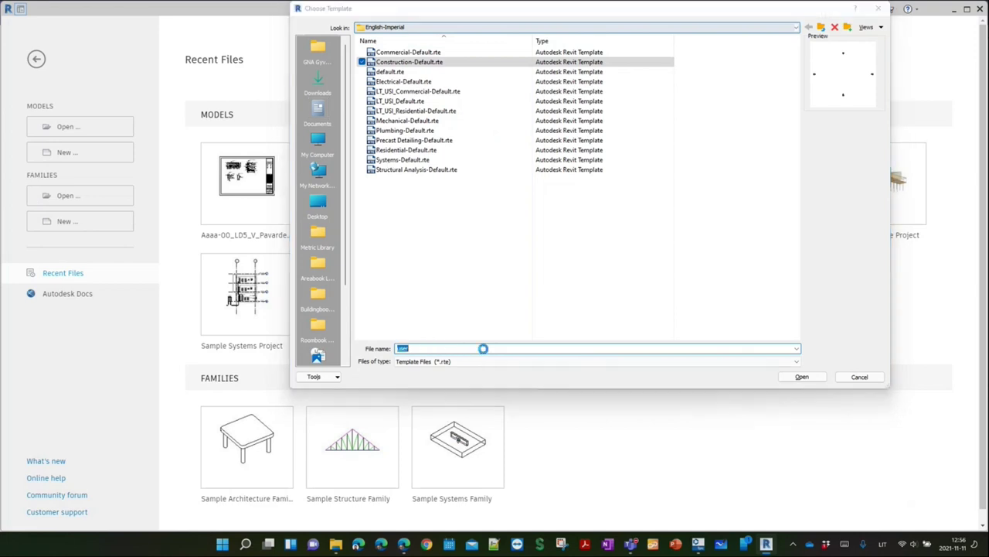
{"action": "left_click", "coordinate": [558, 281]}
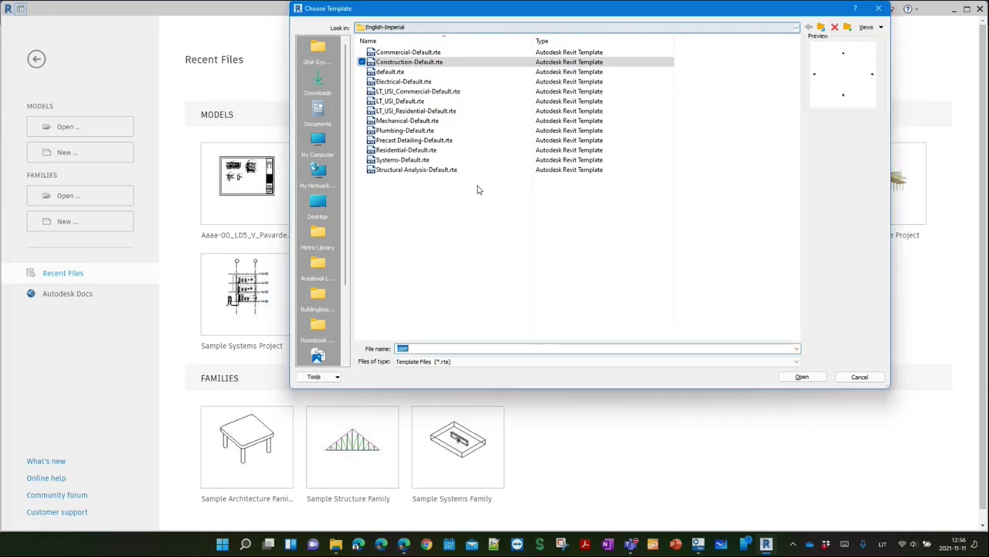
{"action": "left_click", "coordinate": [317, 53]}
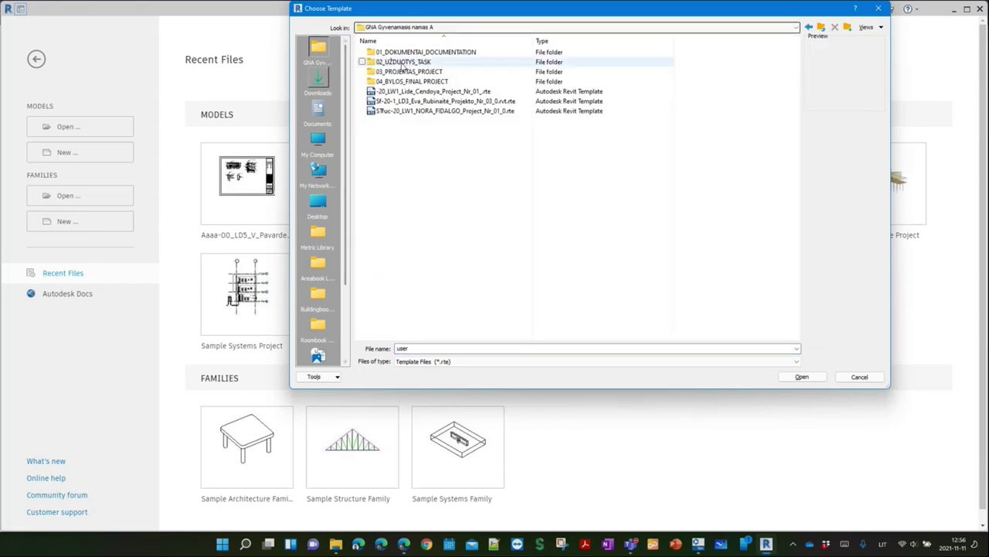
{"action": "key", "text": "BackSpace"}
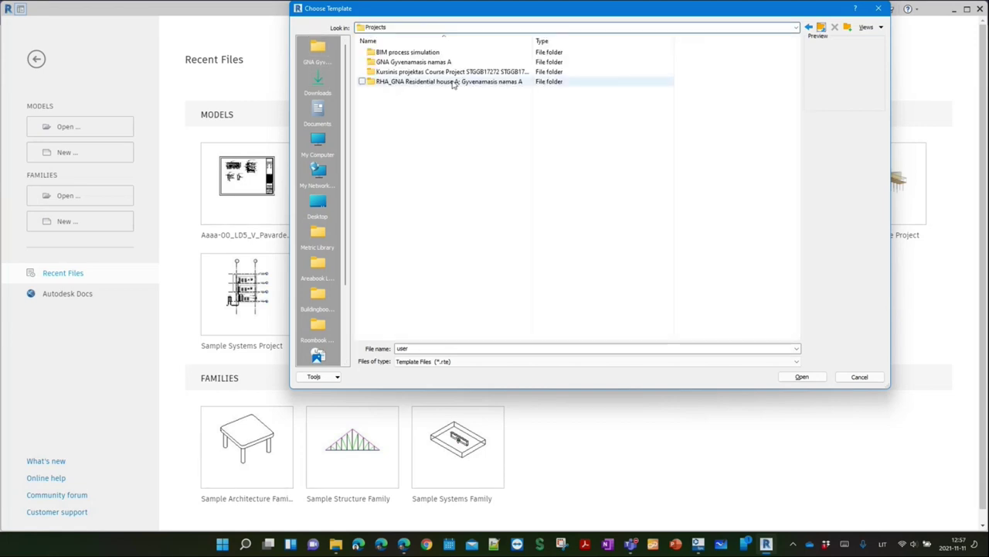
{"action": "left_click", "coordinate": [406, 61]}
{"action": "double_click", "coordinate": [406, 62]}
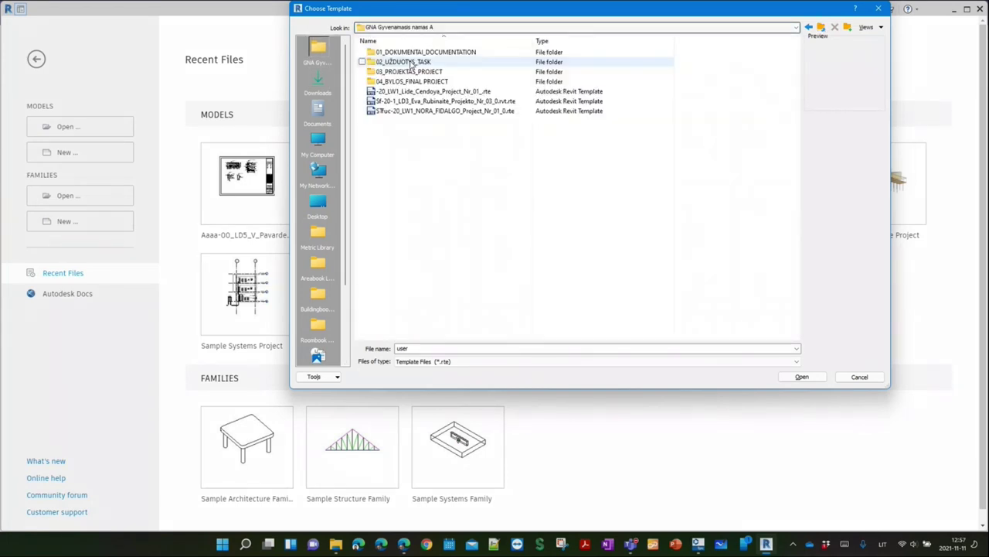
Pick the KP1 template from 01_DOKUMENTAI_DOCUMENTATION > 0101_RUOŠINIAI_TEMPLATE and create the project
{"action": "double_click", "coordinate": [409, 52]}
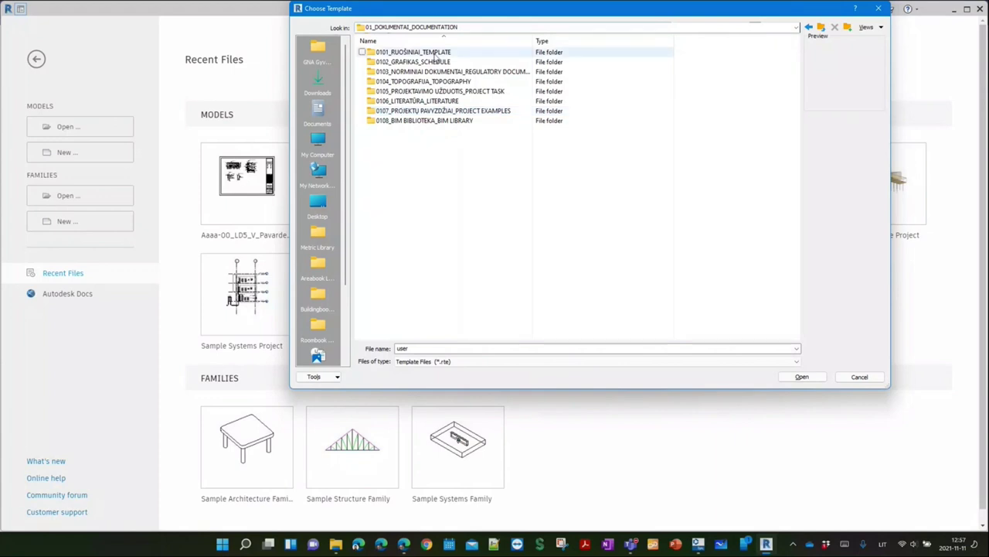
{"action": "double_click", "coordinate": [436, 54]}
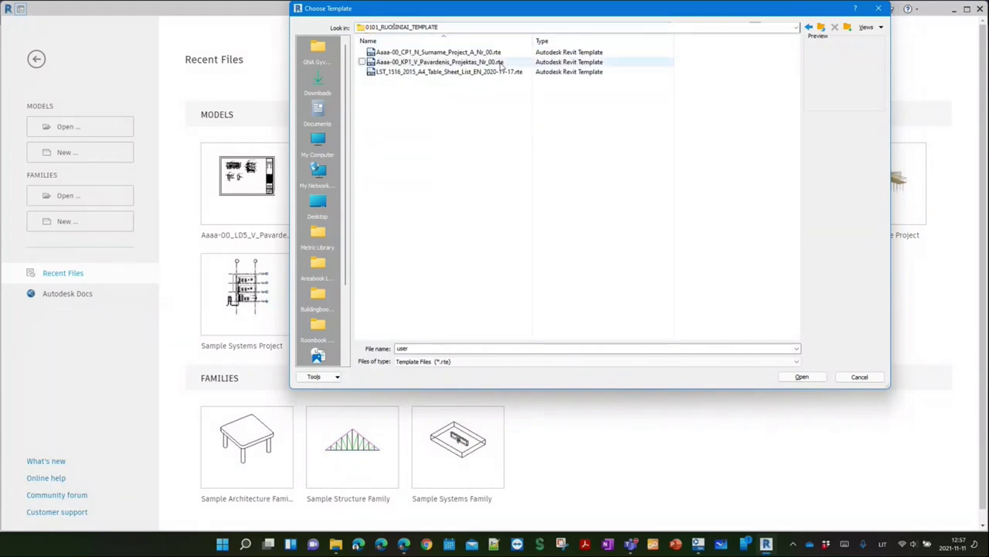
{"action": "left_click", "coordinate": [500, 63]}
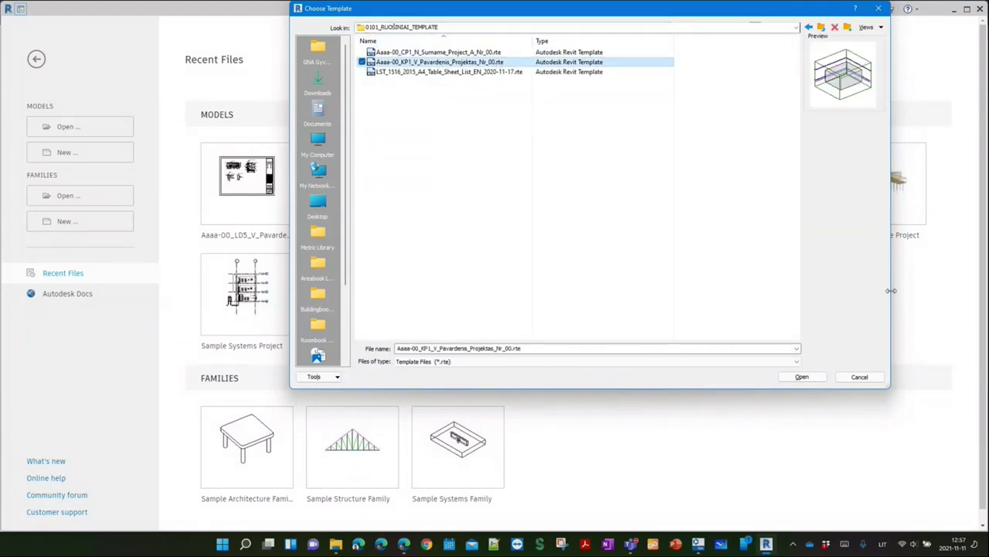
{"action": "left_click", "coordinate": [802, 377]}
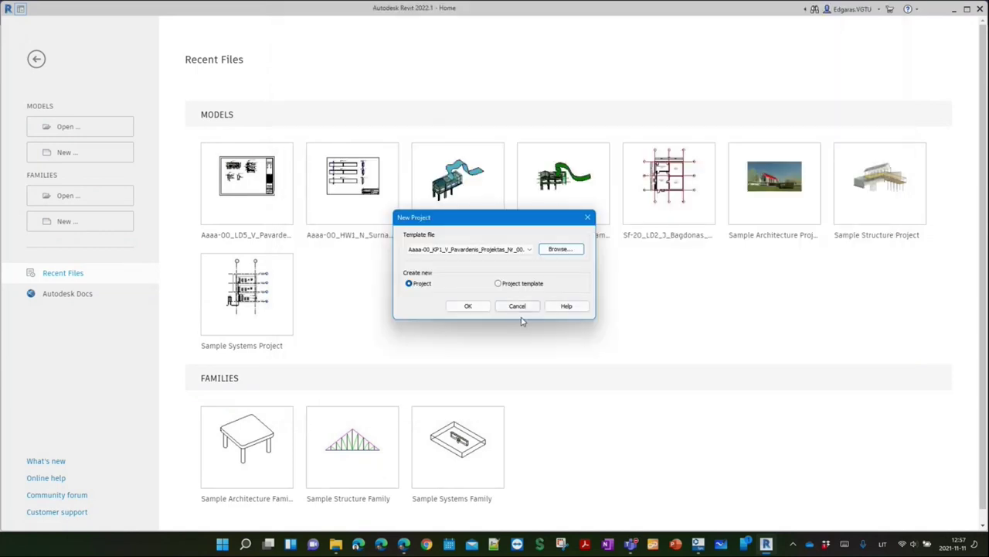
{"action": "left_click", "coordinate": [463, 306]}
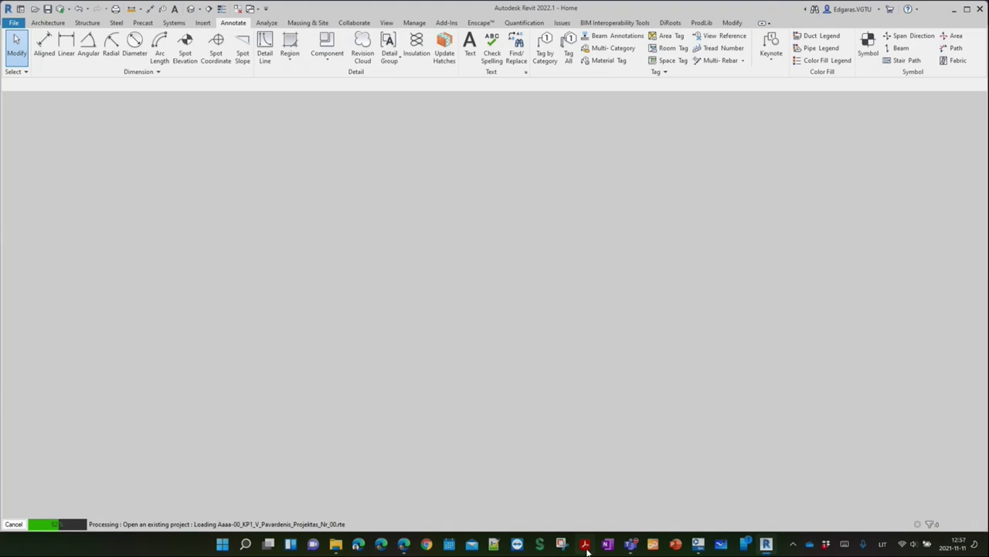
Open the assignment task PDF from the Downloads folder in Acrobat Reader
{"action": "left_click", "coordinate": [336, 544]}
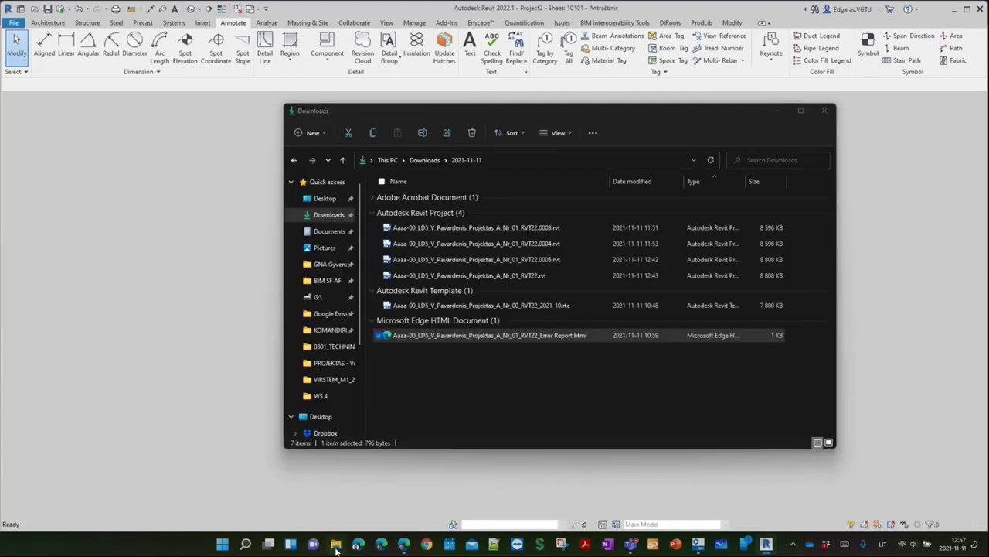
{"action": "left_click", "coordinate": [470, 380]}
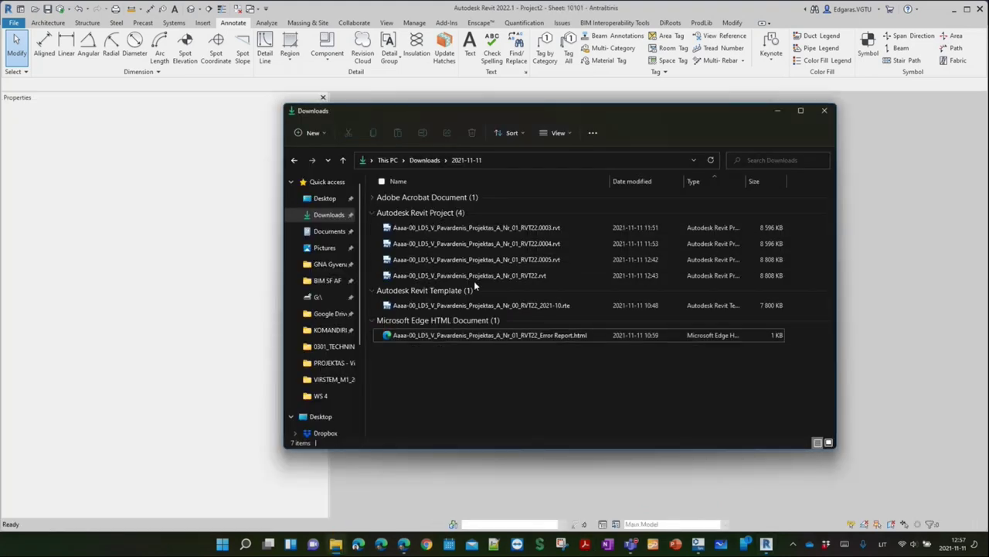
{"action": "left_click", "coordinate": [372, 198]}
{"action": "left_click", "coordinate": [424, 214]}
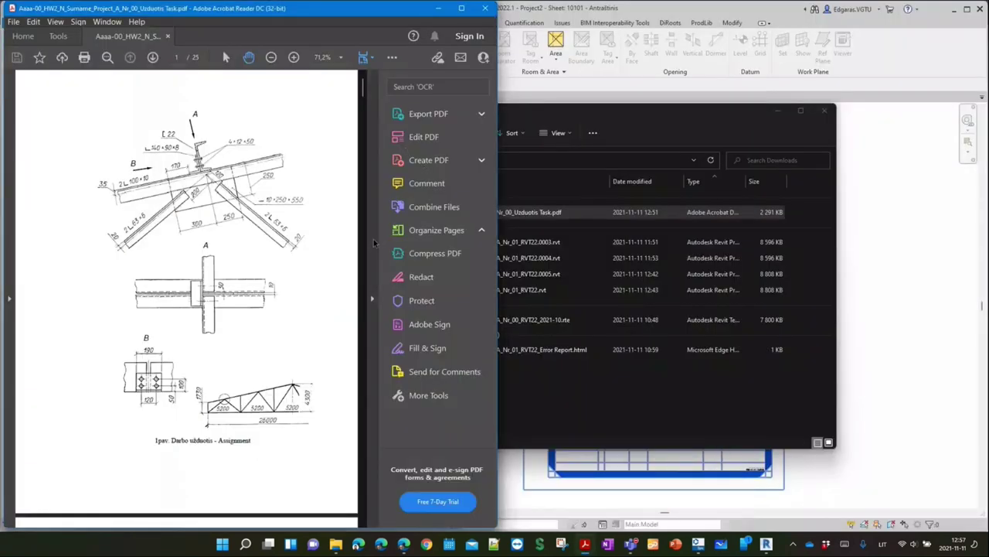
Read the truss sketch's 26000 span and 5200 panels, then return to Revit
{"action": "left_click", "coordinate": [372, 298]}
{"action": "scroll", "coordinate": [294, 331], "scroll_direction": "down", "scroll_amount": 3}
{"action": "scroll", "coordinate": [294, 332], "scroll_direction": "up", "scroll_amount": 2}
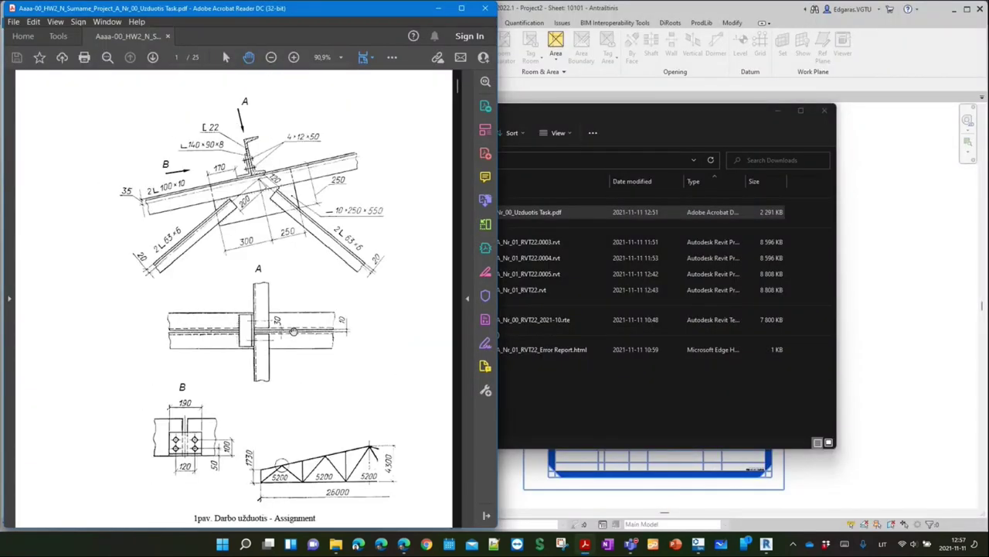
{"action": "left_click", "coordinate": [892, 310]}
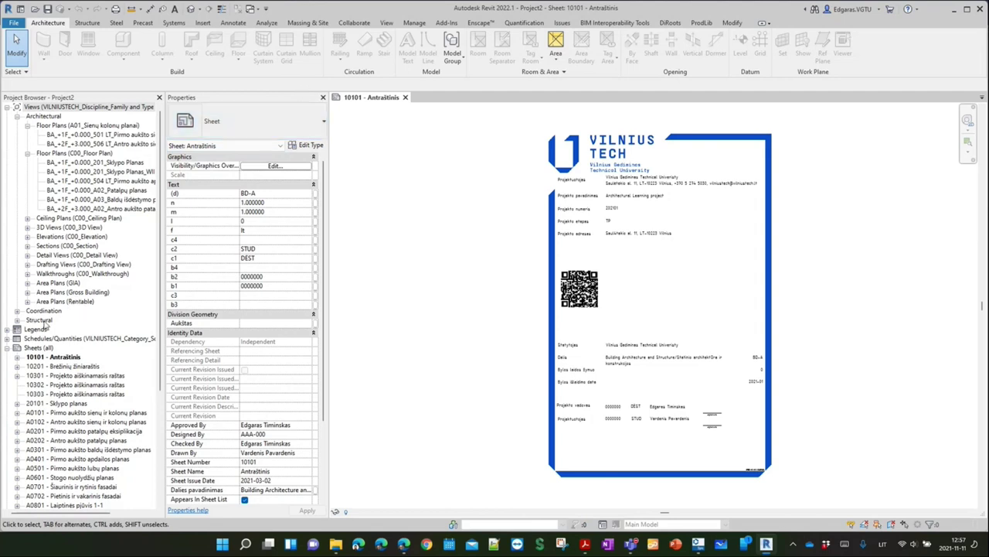
Create drafting view Drafting 1 at scale 1 : 10 and close the 10101 - Antraštinis sheet
{"action": "left_click", "coordinate": [388, 24]}
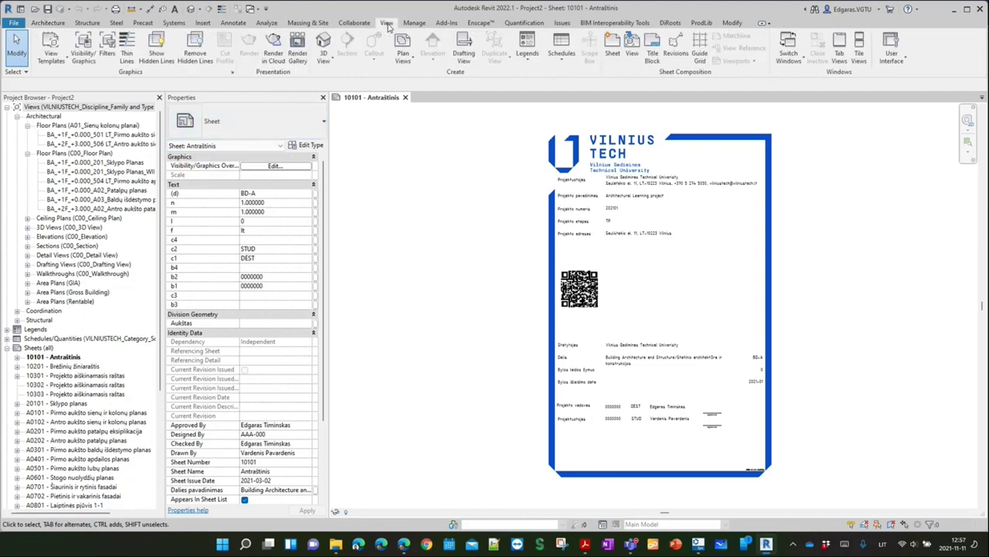
{"action": "left_click", "coordinate": [464, 52]}
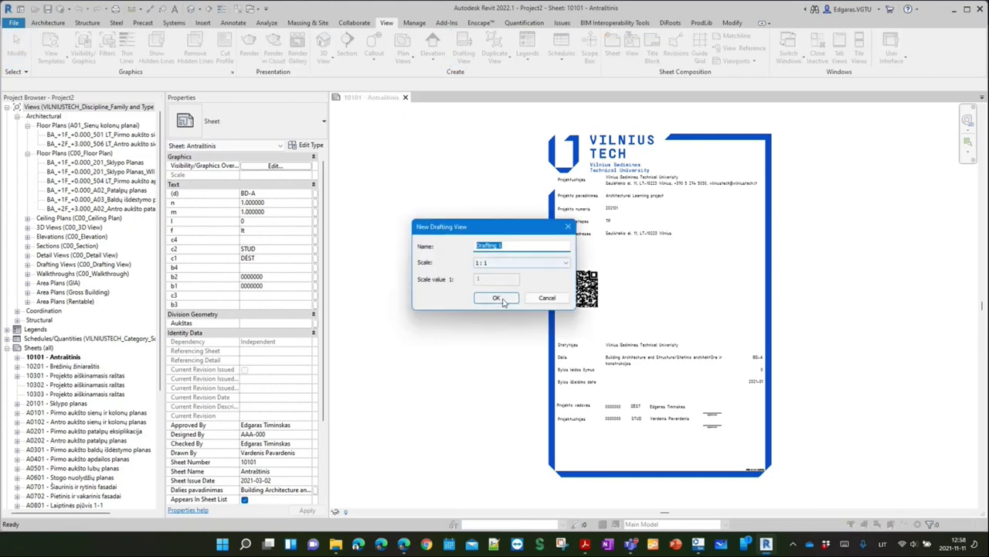
{"action": "left_click", "coordinate": [521, 264]}
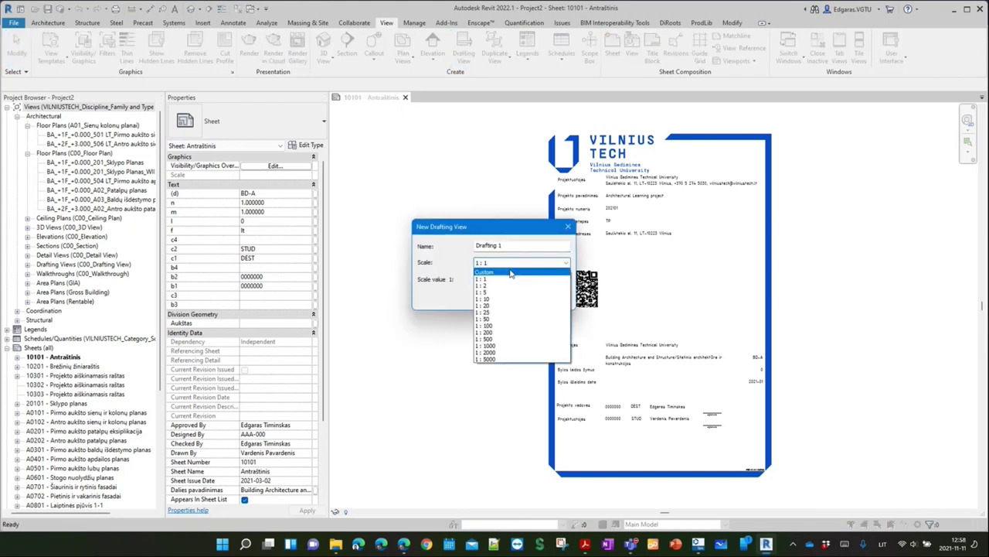
{"action": "left_click", "coordinate": [506, 299]}
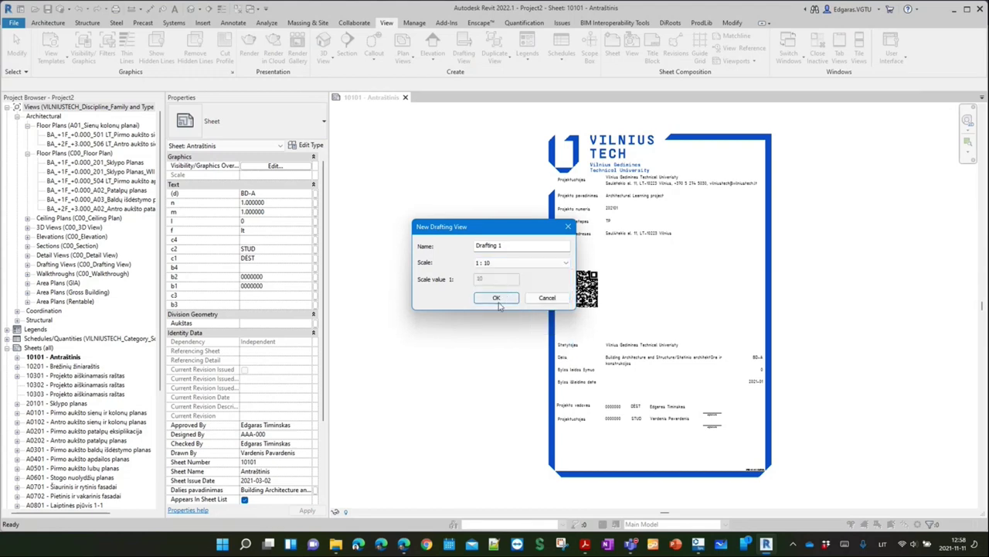
{"action": "left_click", "coordinate": [501, 303]}
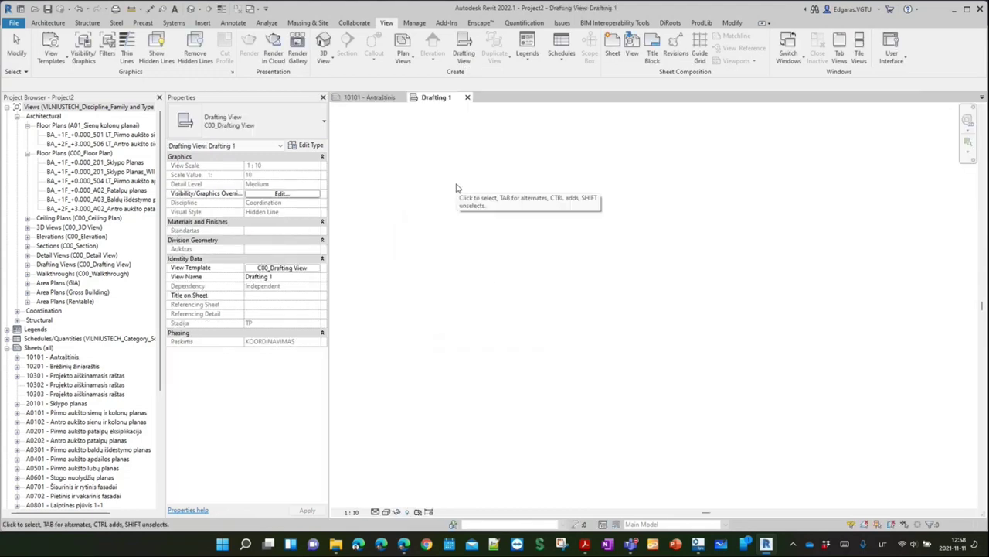
{"action": "left_click", "coordinate": [401, 97]}
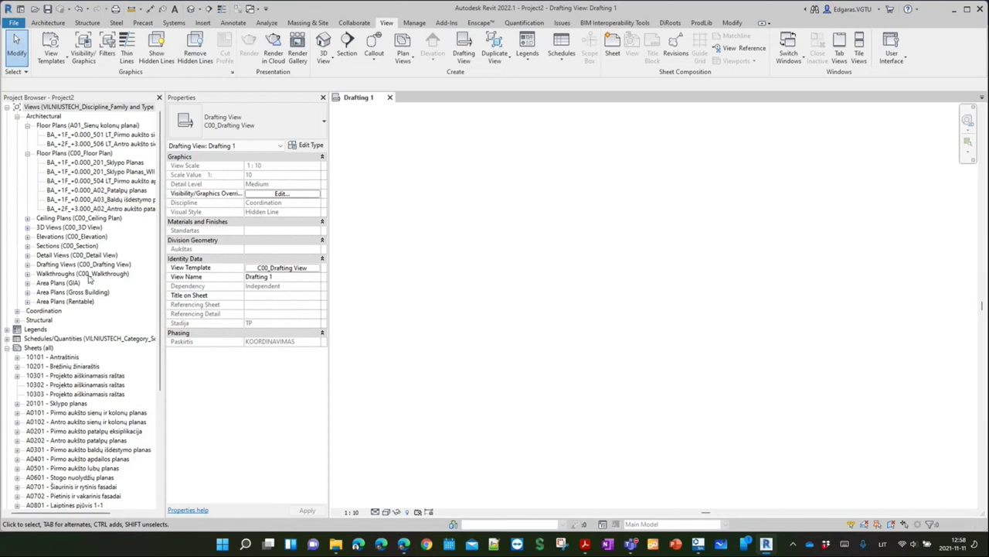
Open the default {3D} view from Coordination views and bring up the Steel tools
{"action": "double_click", "coordinate": [44, 310]}
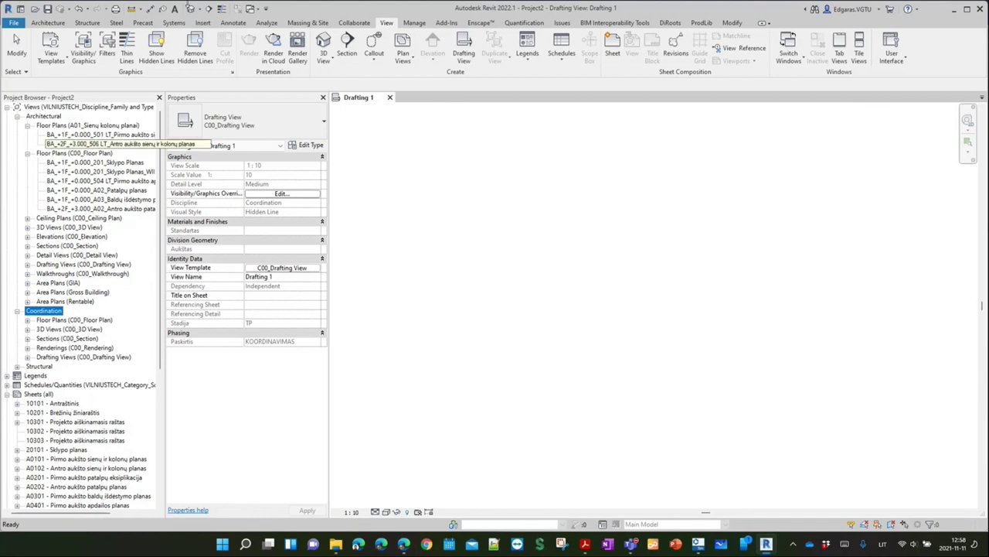
{"action": "left_click", "coordinate": [194, 9]}
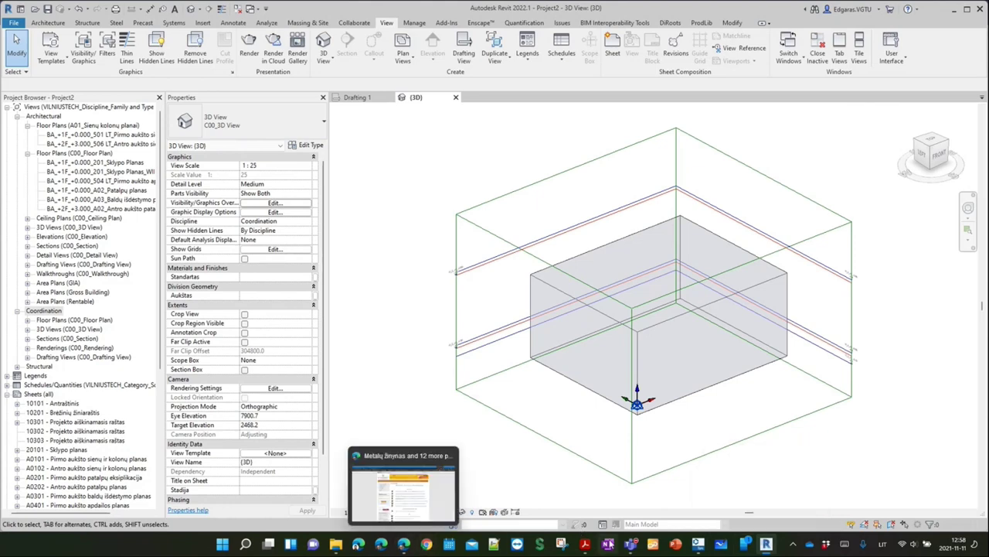
{"action": "left_click", "coordinate": [586, 545]}
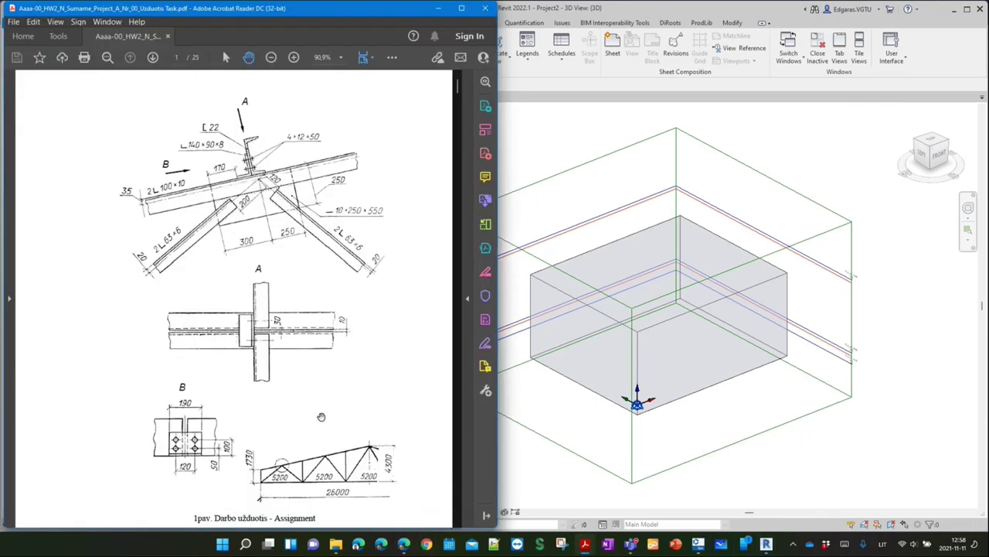
{"action": "left_click", "coordinate": [786, 427]}
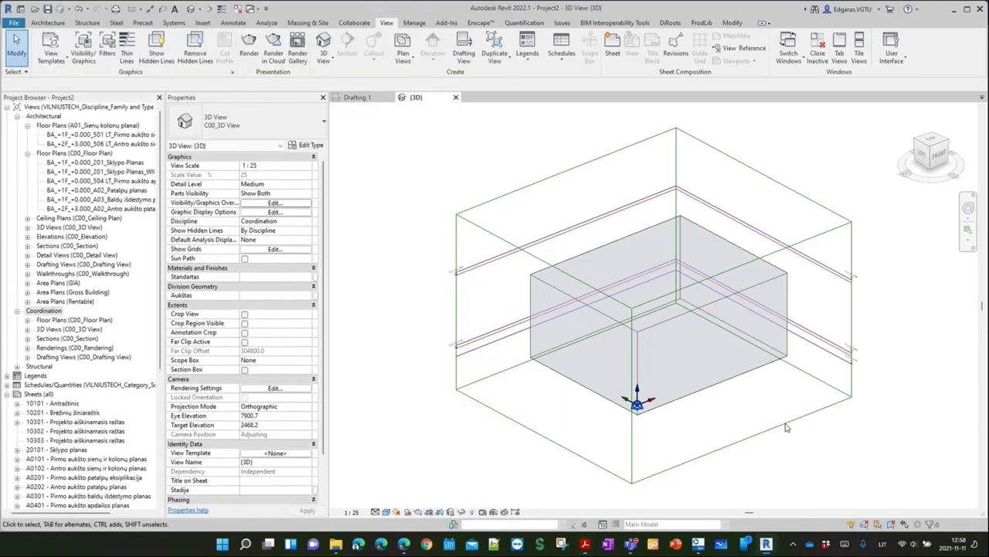
{"action": "left_click", "coordinate": [117, 23]}
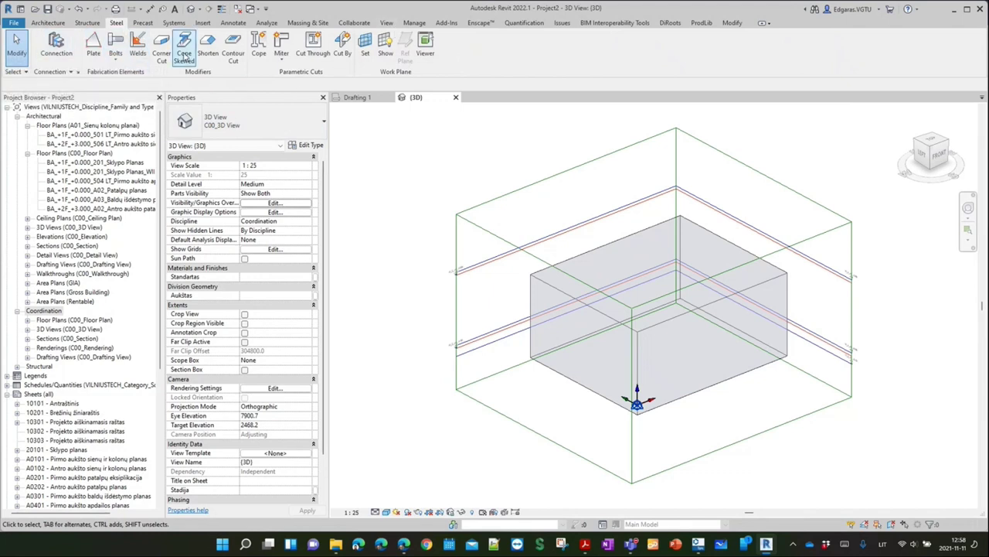
Try the Structure Truss tool, skip the local Load Family dialog, and go to Insert
{"action": "left_click", "coordinate": [92, 26]}
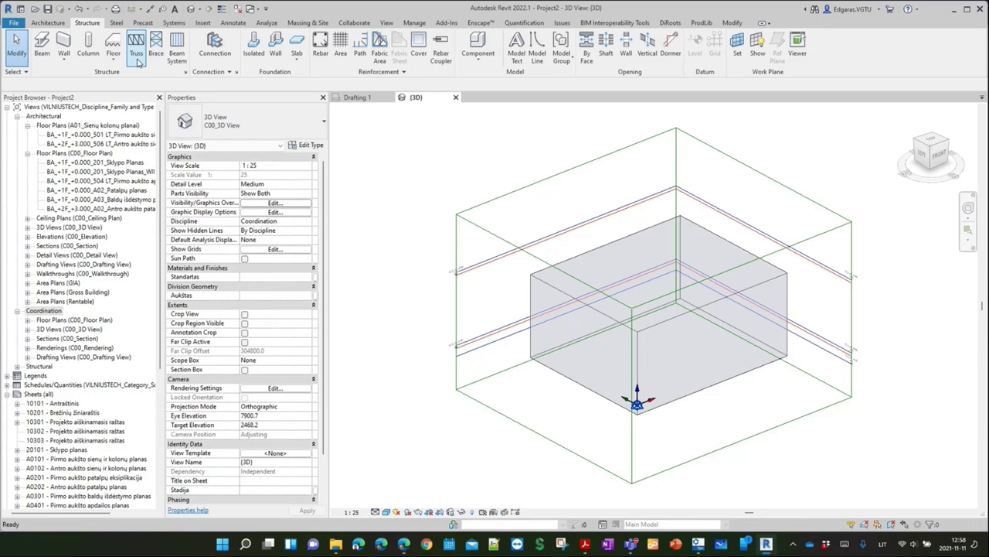
{"action": "left_click", "coordinate": [136, 61]}
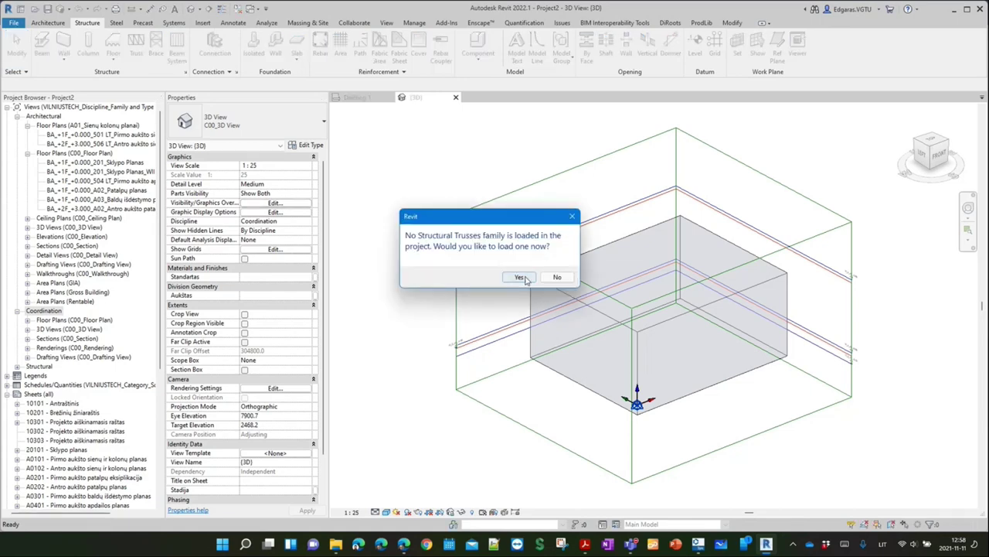
{"action": "left_click", "coordinate": [519, 279]}
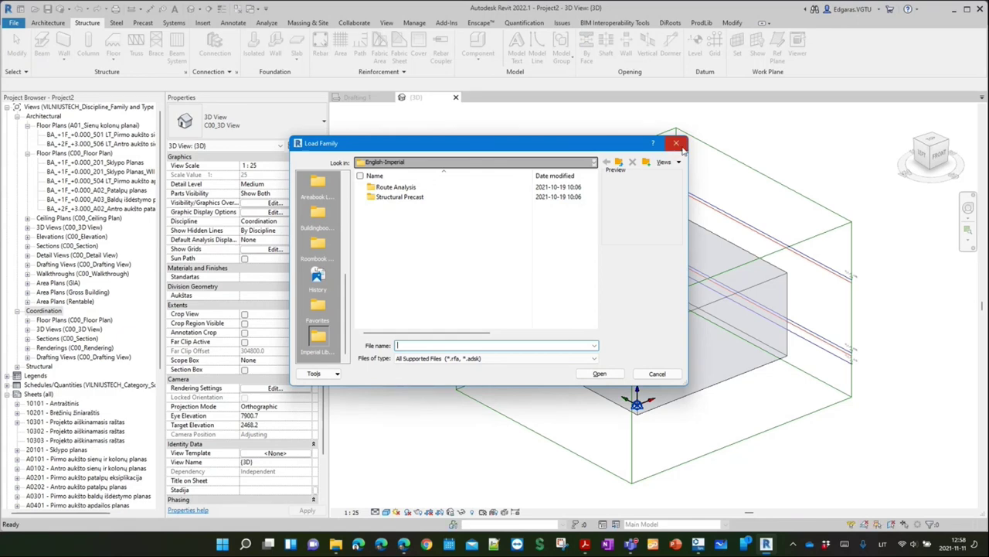
{"action": "left_click", "coordinate": [676, 143]}
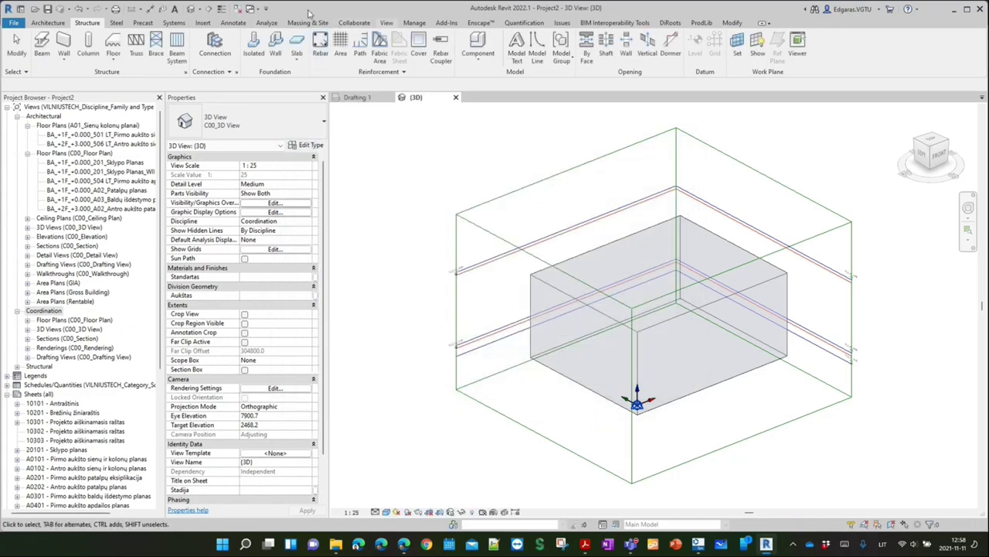
{"action": "left_click", "coordinate": [203, 23]}
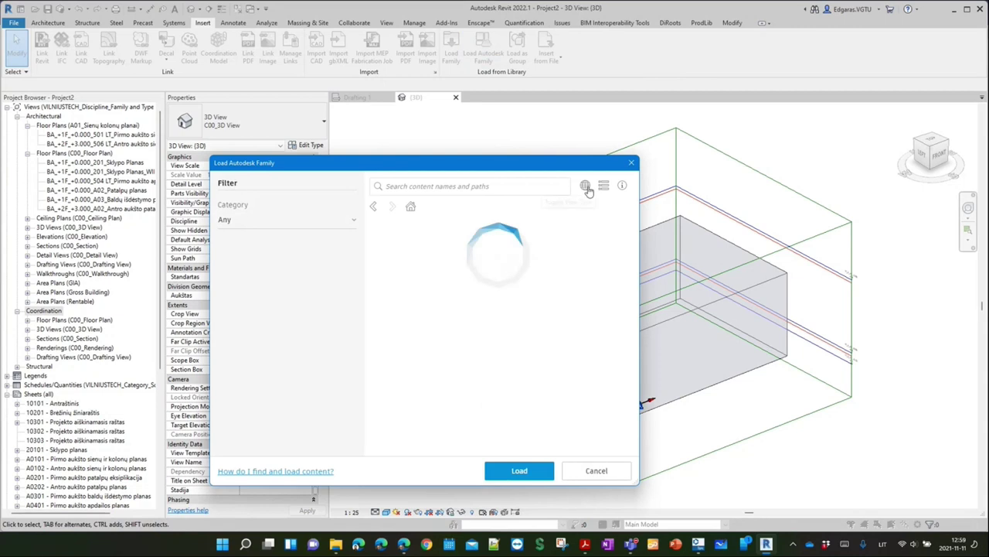
Filter the Autodesk family library to Structural Trusses
{"action": "left_click", "coordinate": [586, 185]}
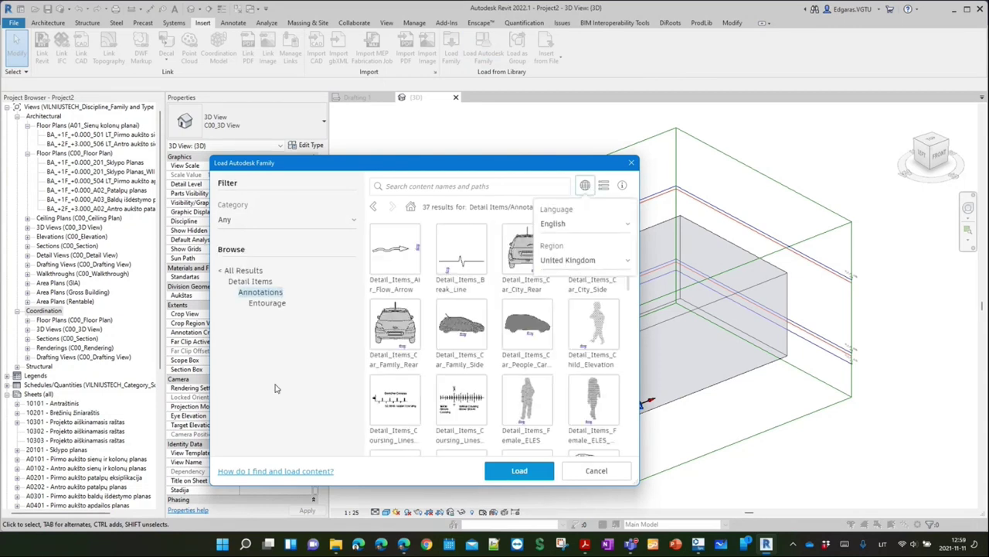
{"action": "left_click", "coordinate": [242, 270]}
{"action": "left_click", "coordinate": [260, 293]}
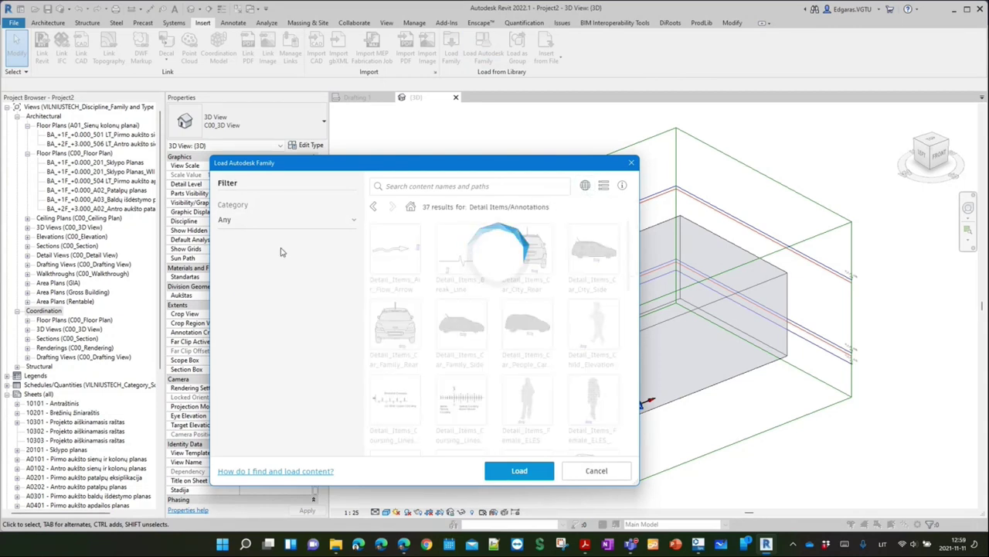
{"action": "scroll", "coordinate": [302, 386], "scroll_direction": "down", "scroll_amount": 5}
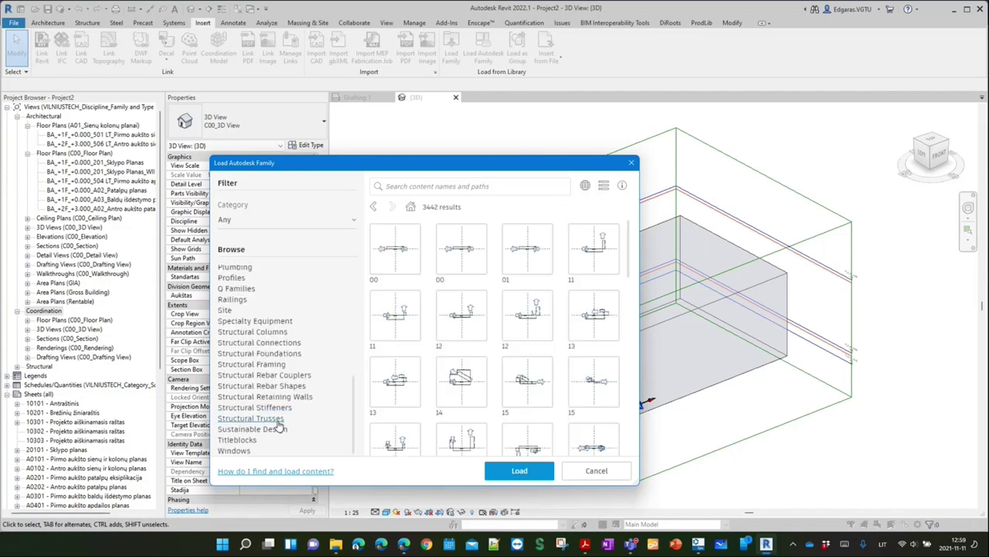
{"action": "left_click", "coordinate": [302, 421]}
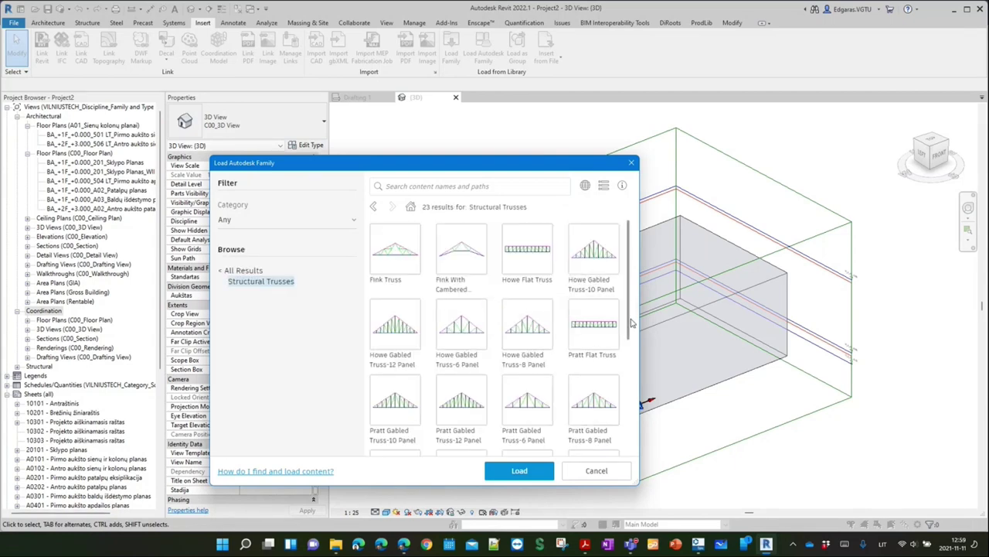
{"action": "mouse_move", "coordinate": [631, 323]}
{"action": "left_mouse_down"}
{"action": "mouse_move", "coordinate": [638, 430]}
{"action": "mouse_move", "coordinate": [628, 455]}
{"action": "left_mouse_up"}
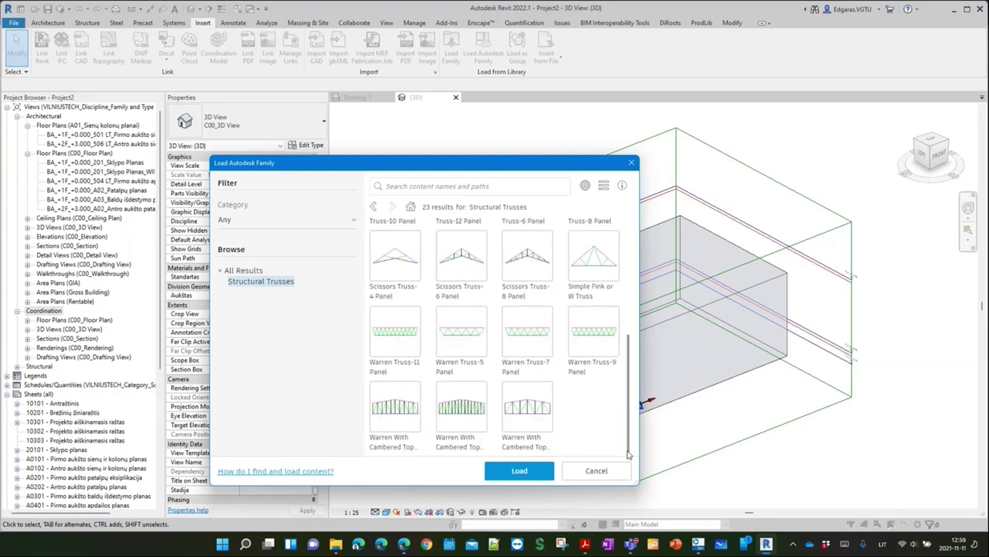
Compare with the PDF truss drawing and load the Warren With Cambered Top family
{"action": "left_click", "coordinate": [586, 545]}
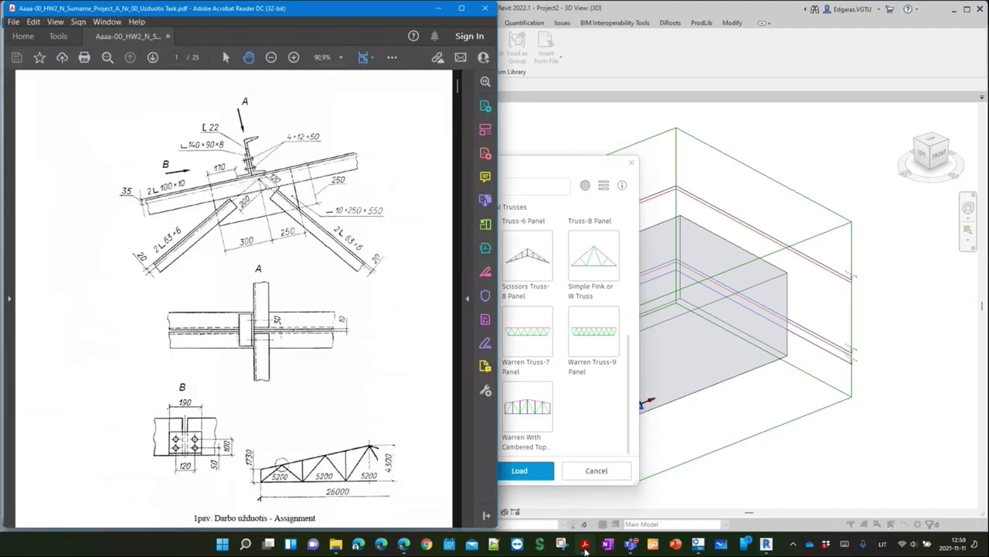
{"action": "left_click", "coordinate": [585, 545]}
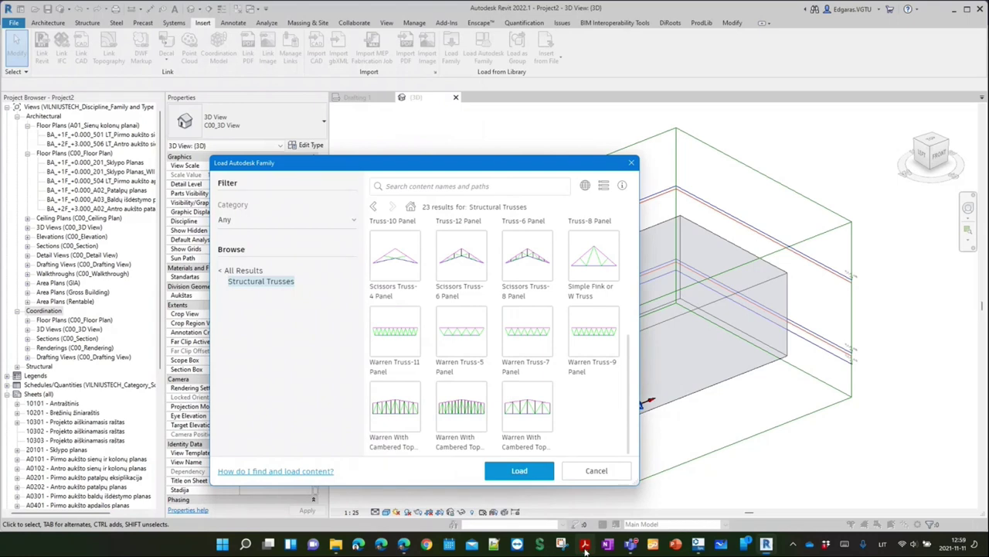
{"action": "left_click", "coordinate": [585, 545]}
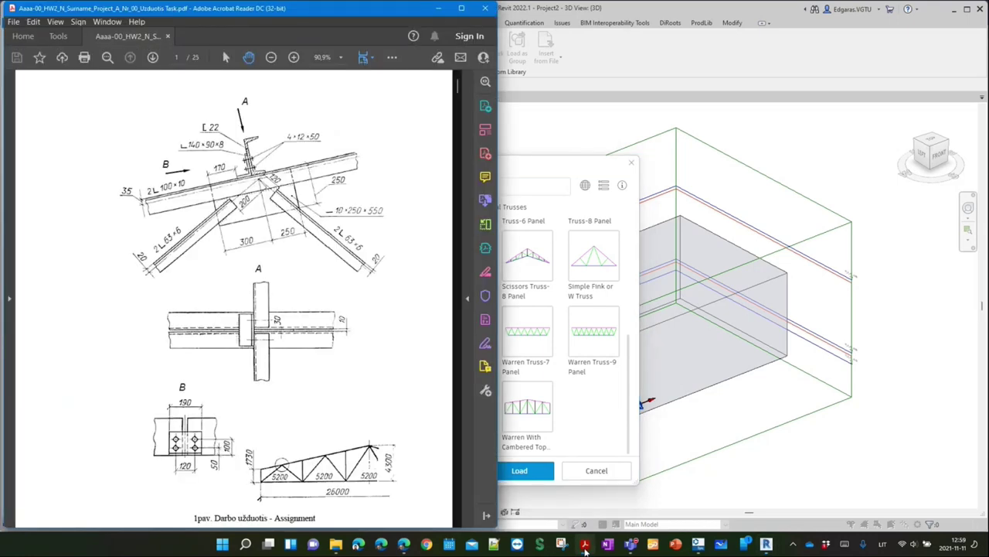
{"action": "left_click", "coordinate": [585, 545]}
{"action": "left_click", "coordinate": [524, 397]}
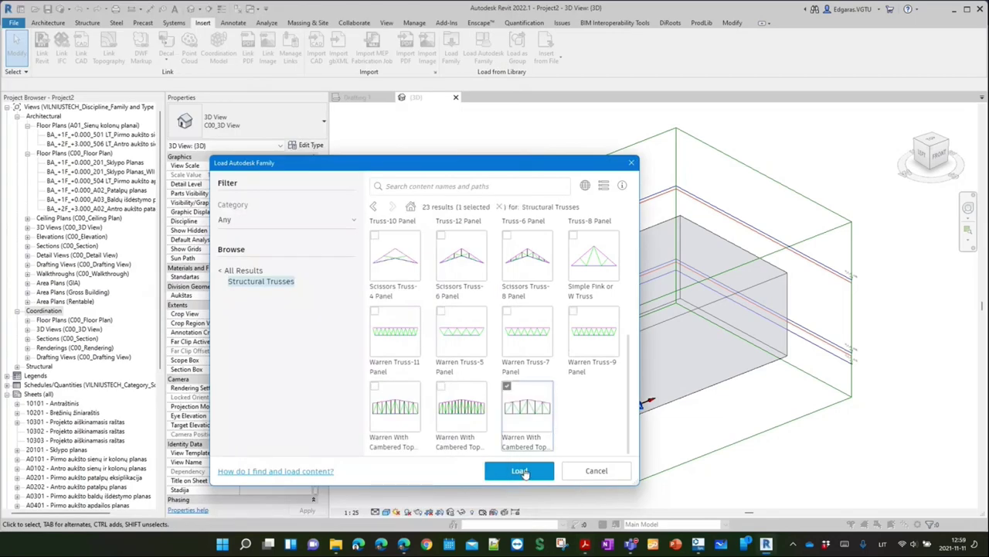
{"action": "left_click", "coordinate": [526, 473]}
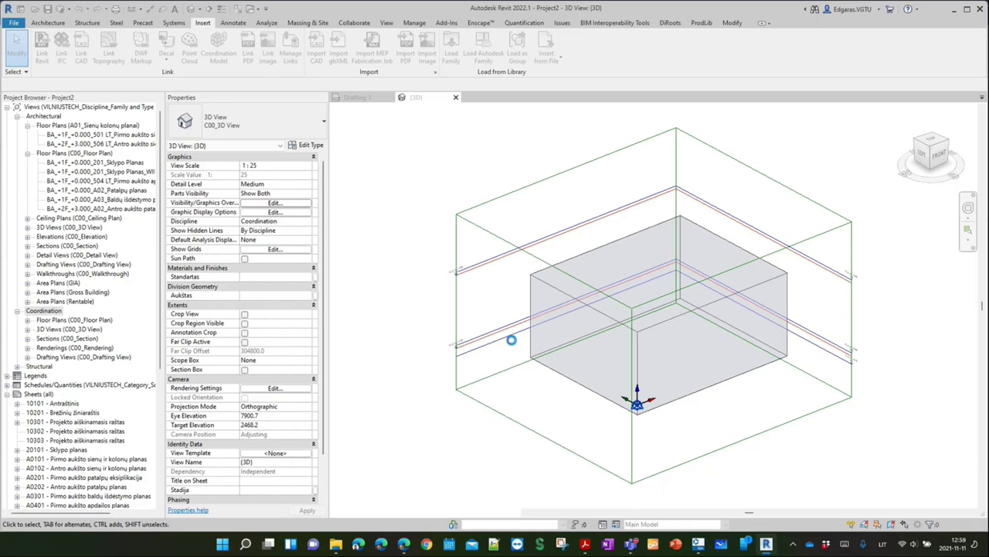
Delete the two upper levels and the grey mass box
{"action": "left_click", "coordinate": [825, 294]}
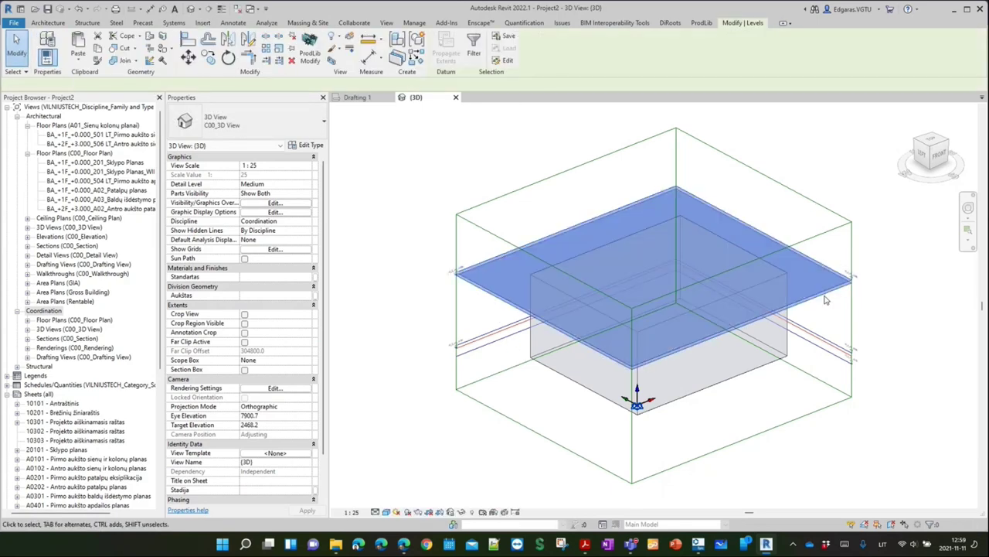
{"action": "key", "text": "Delete"}
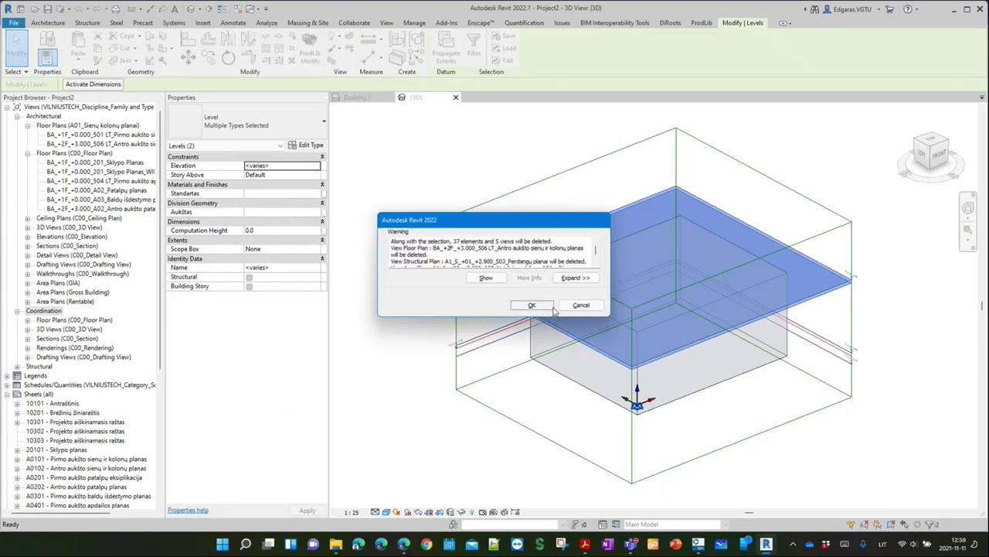
{"action": "key", "text": "Escape"}
{"action": "left_click", "coordinate": [767, 379]}
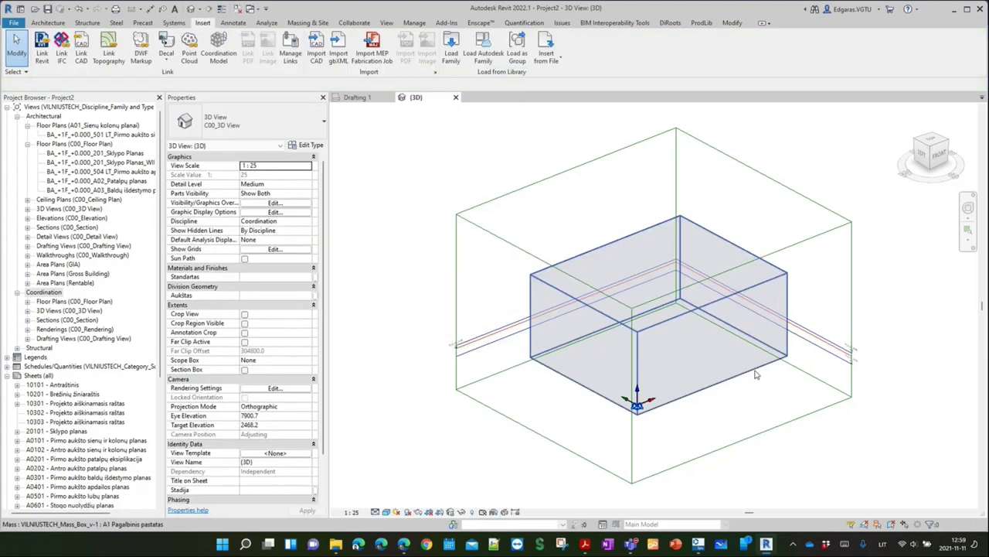
{"action": "left_click", "coordinate": [742, 348]}
{"action": "key", "text": "Delete"}
Delete levels ZZ_G and A1_S_±00_-0.100 along with the plan view
{"action": "scroll", "coordinate": [863, 352], "scroll_direction": "up", "scroll_amount": 3}
{"action": "scroll", "coordinate": [864, 351], "scroll_direction": "up", "scroll_amount": 3}
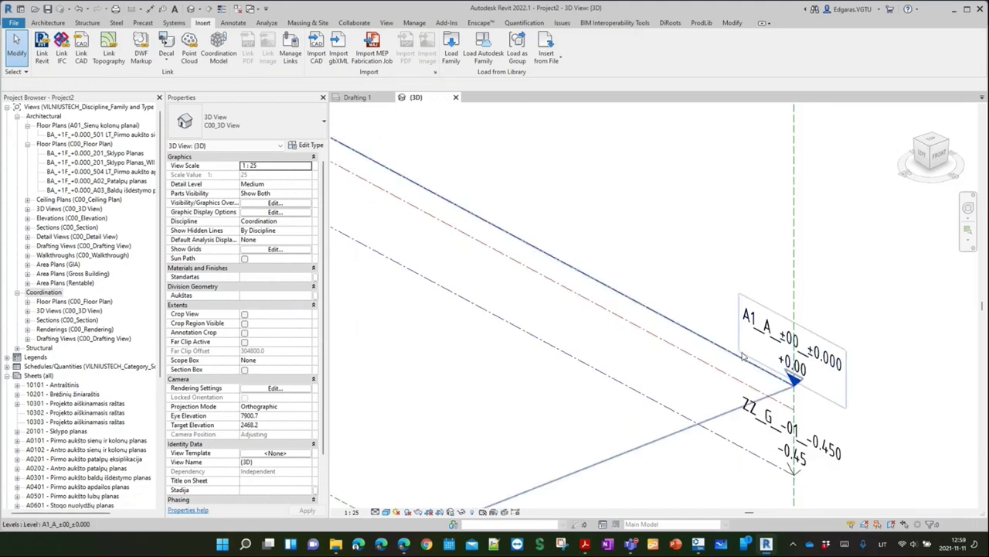
{"action": "scroll", "coordinate": [744, 358], "scroll_direction": "down", "scroll_amount": 2}
{"action": "scroll", "coordinate": [749, 371], "scroll_direction": "down", "scroll_amount": 2}
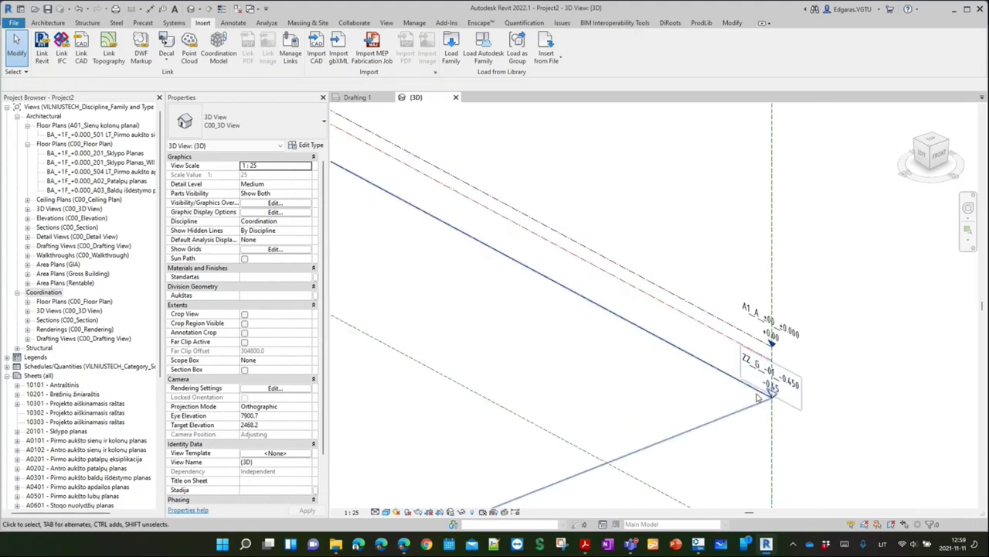
{"action": "left_click", "coordinate": [758, 395]}
{"action": "key", "text": "Delete"}
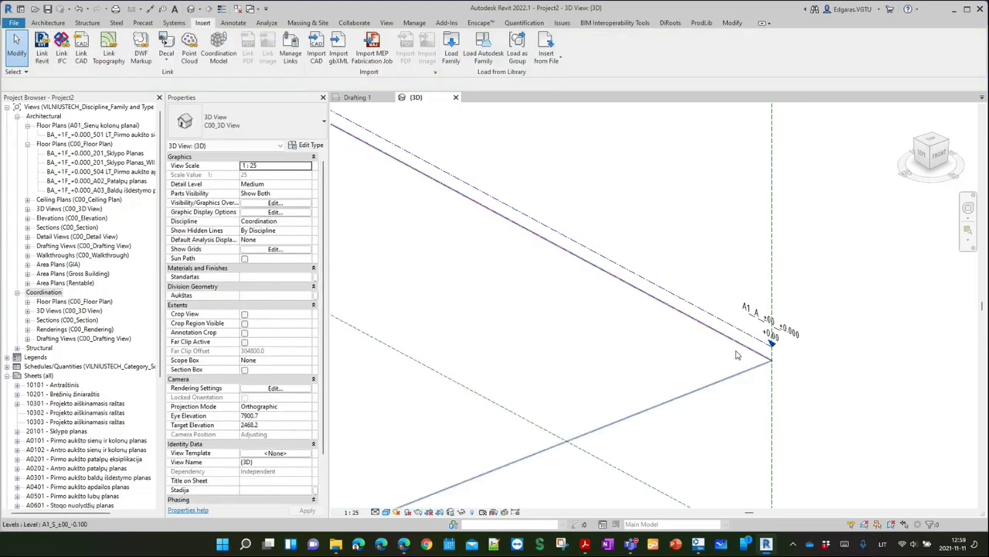
{"action": "left_click", "coordinate": [739, 352]}
{"action": "key", "text": "Delete"}
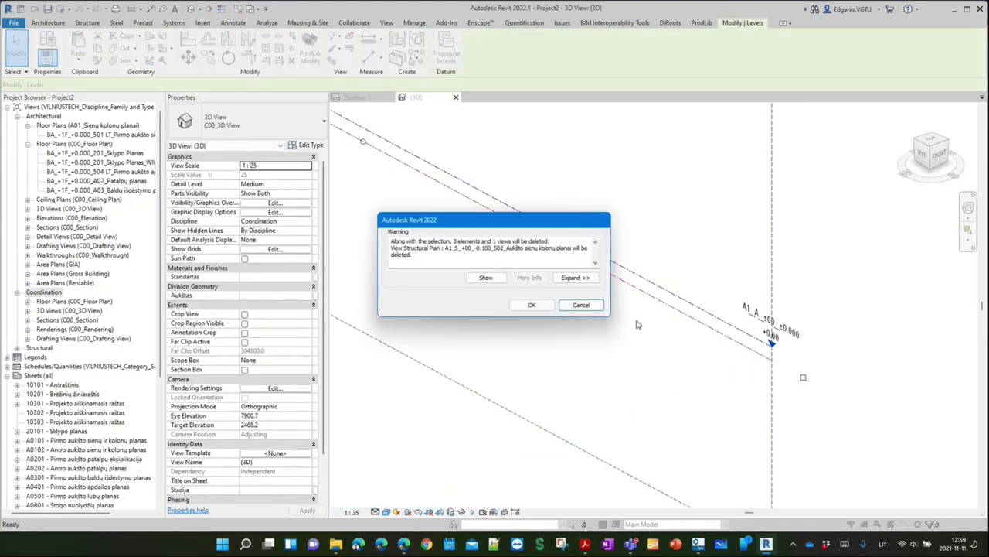
{"action": "left_click", "coordinate": [532, 305]}
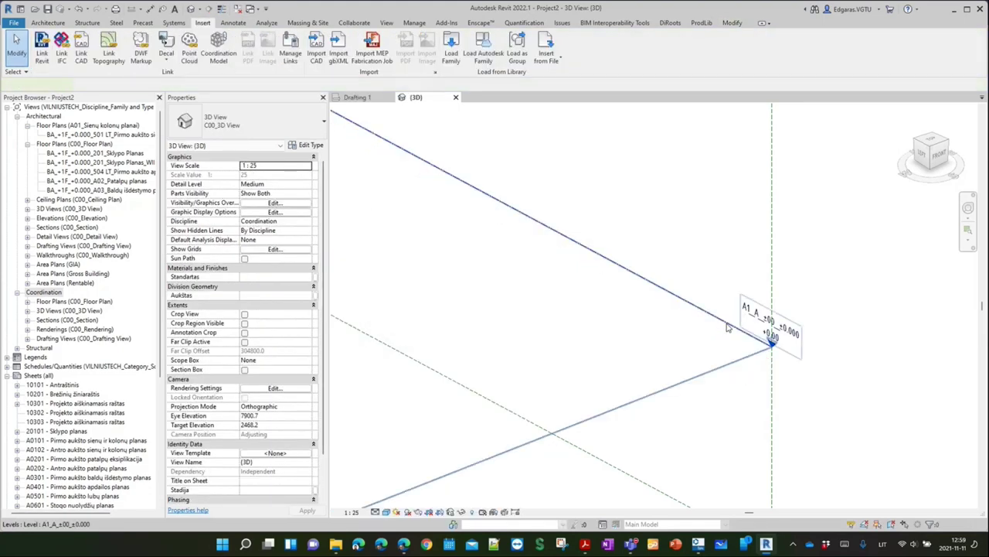
Make the remaining A1_A level the black S_Name_Elevation_Symbol type and rename it
{"action": "left_click", "coordinate": [725, 328]}
{"action": "left_click", "coordinate": [232, 122]}
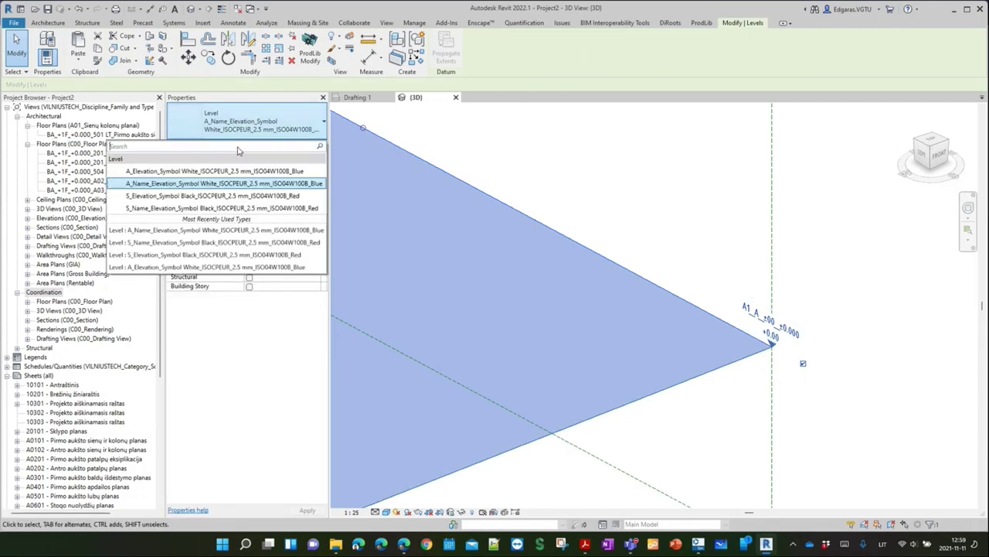
{"action": "left_click", "coordinate": [196, 209]}
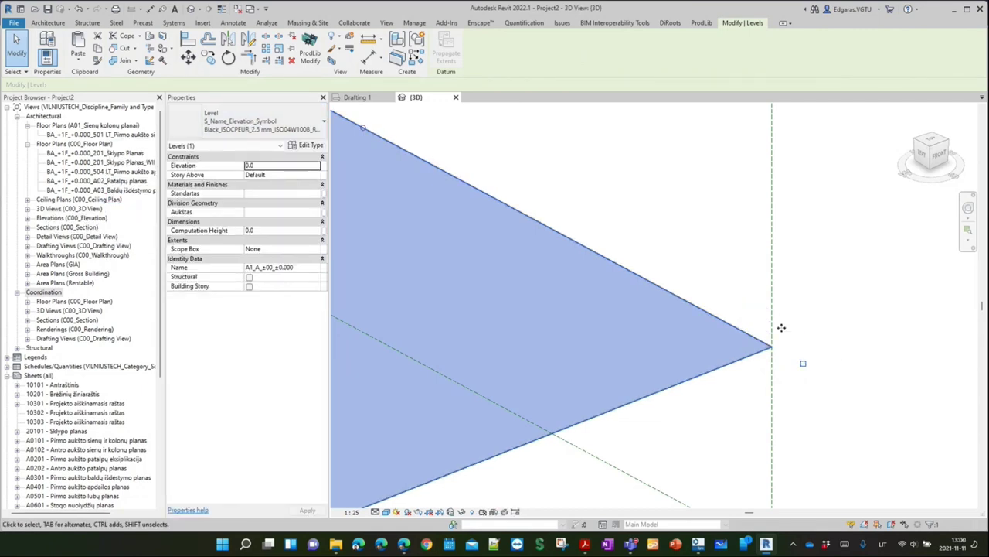
{"action": "middle_click_drag", "start_coordinate": [773, 328], "coordinate": [842, 299]}
{"action": "scroll", "coordinate": [842, 299], "scroll_direction": "down", "scroll_amount": 5}
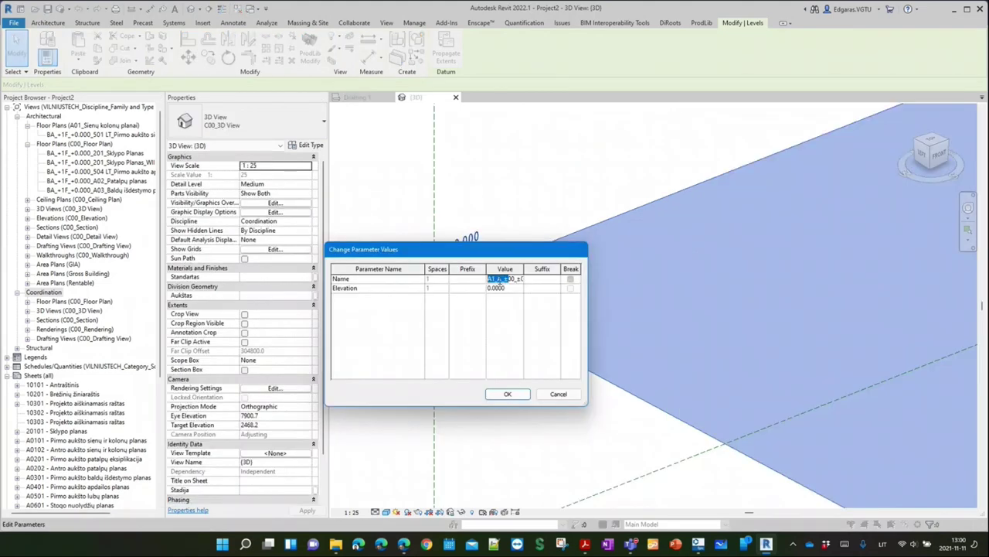
{"action": "type", "text": "5_±00_±0"}
{"action": "left_click", "coordinate": [507, 393]}
Create a new structural plan for level A1_S_±00_±0.000
{"action": "key", "text": "z"}
{"action": "key", "text": "f"}
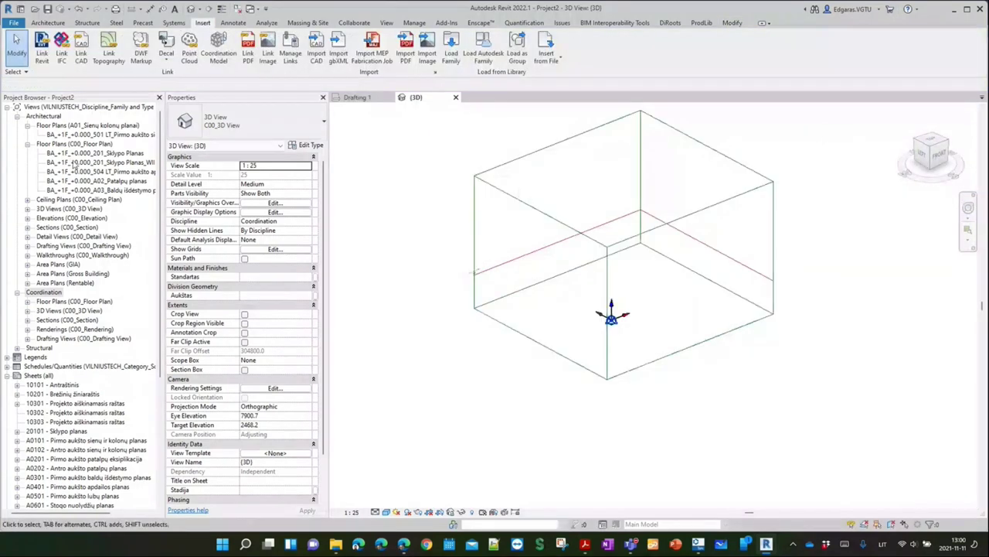
{"action": "left_click", "coordinate": [387, 23]}
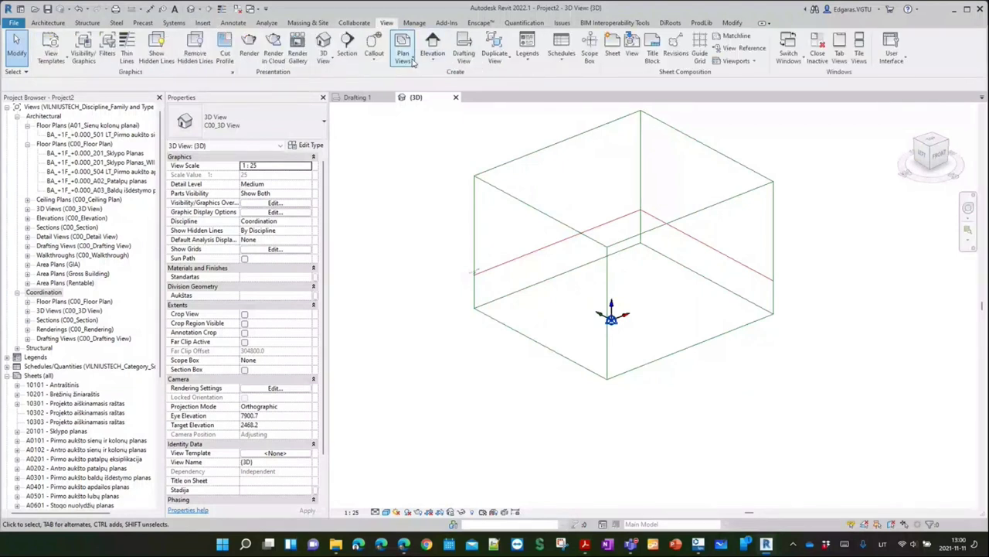
{"action": "left_click", "coordinate": [402, 55]}
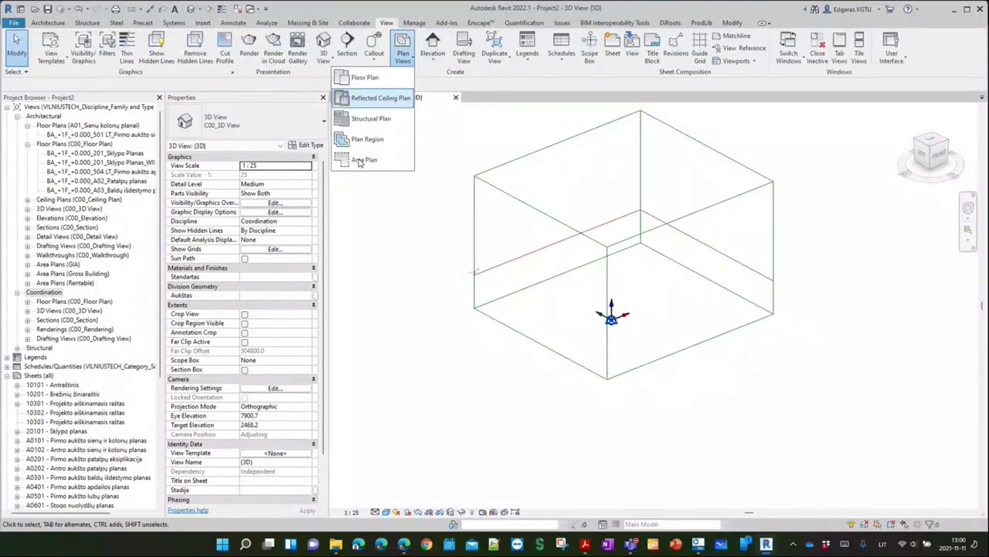
{"action": "left_click", "coordinate": [371, 118]}
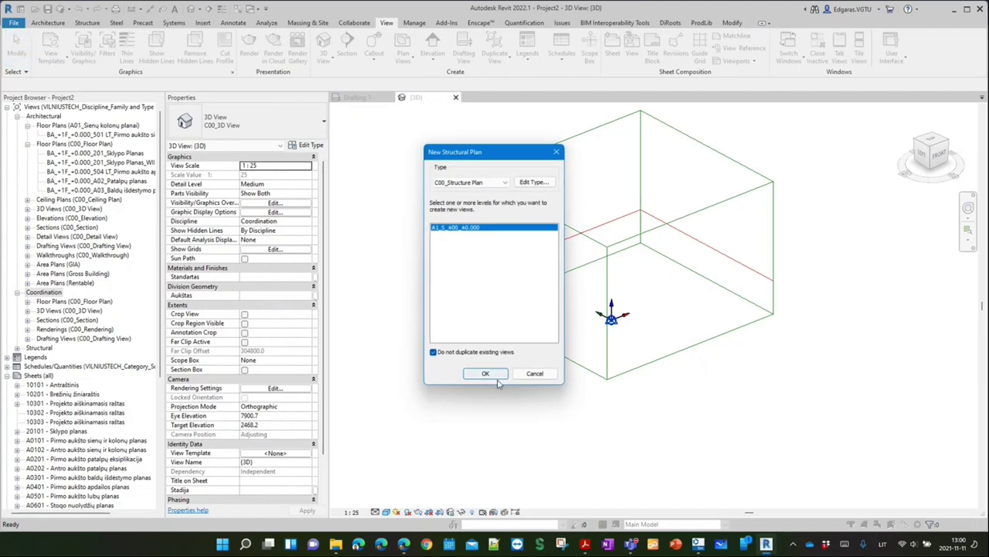
{"action": "left_click", "coordinate": [493, 375]}
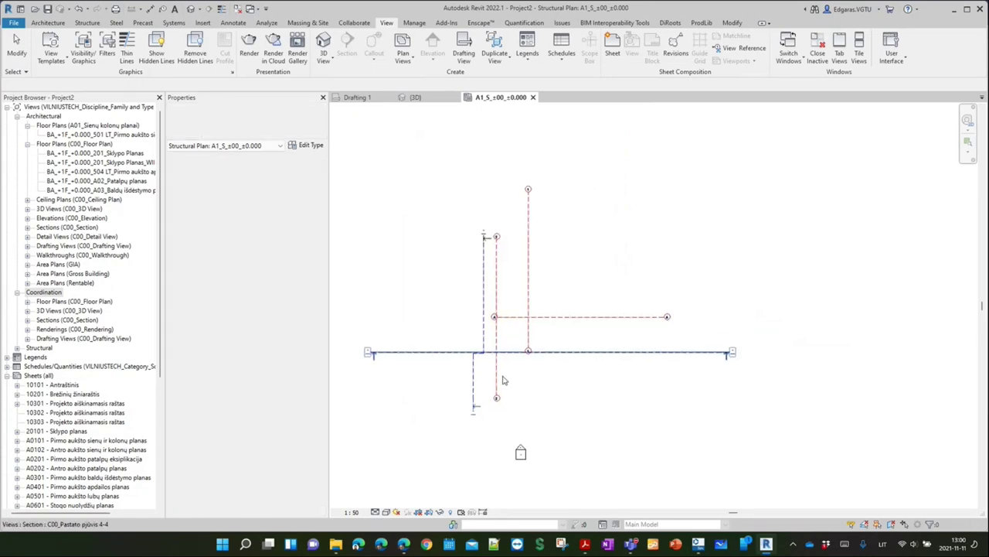
Delete the two section markers with their dependent callouts and grid 2, leaving grids A and 1
{"action": "left_click", "coordinate": [474, 379]}
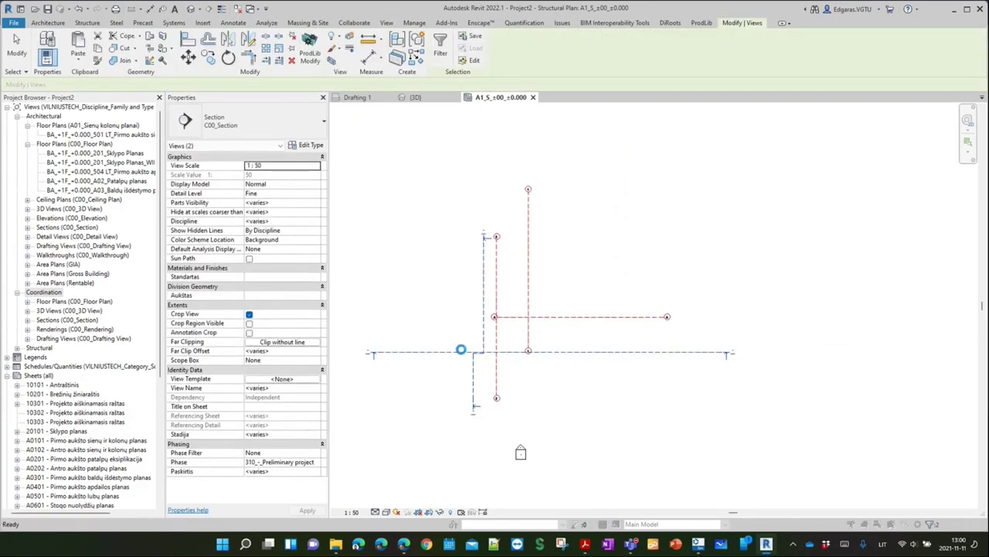
{"action": "key", "text": "Delete"}
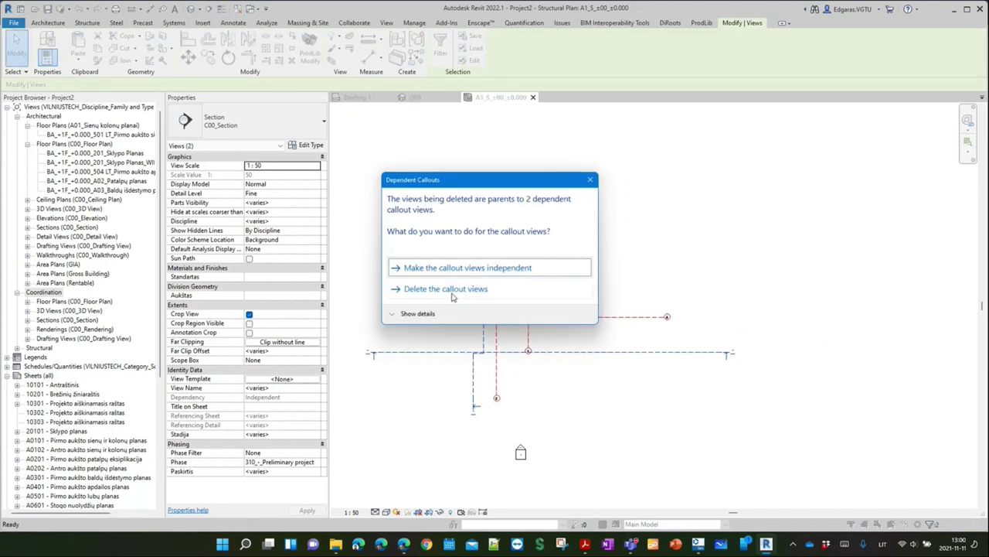
{"action": "left_click", "coordinate": [459, 288]}
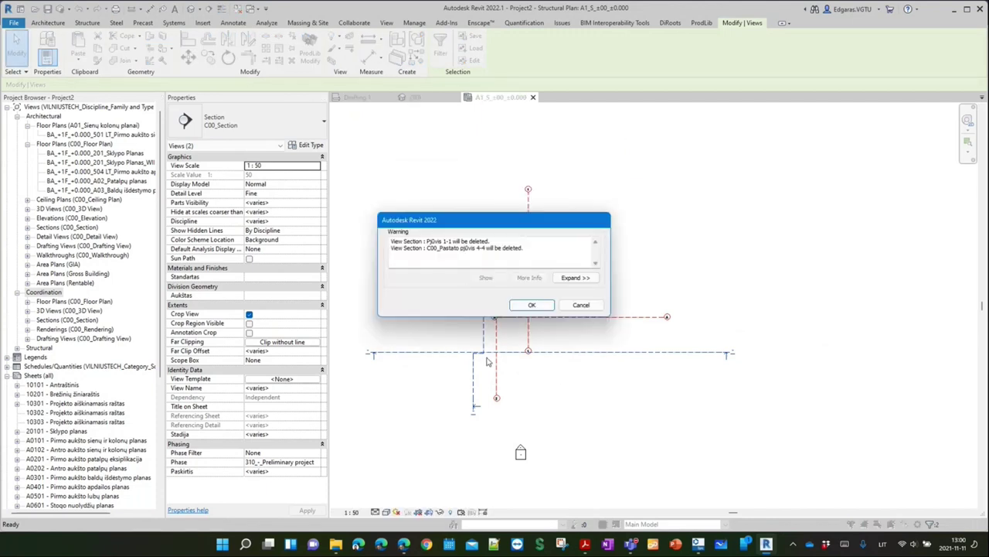
{"action": "left_click", "coordinate": [538, 309]}
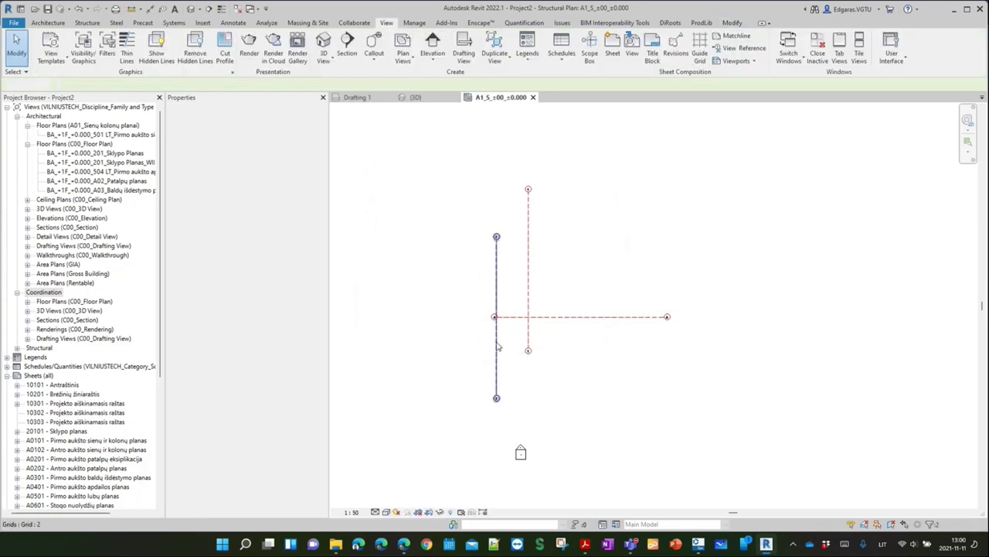
{"action": "left_click", "coordinate": [497, 346]}
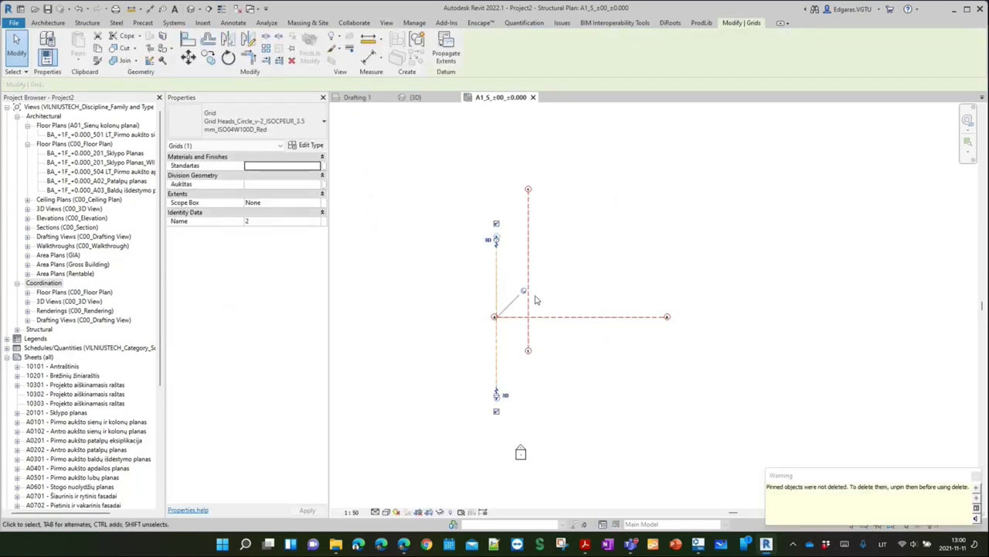
{"action": "key", "text": "Delete"}
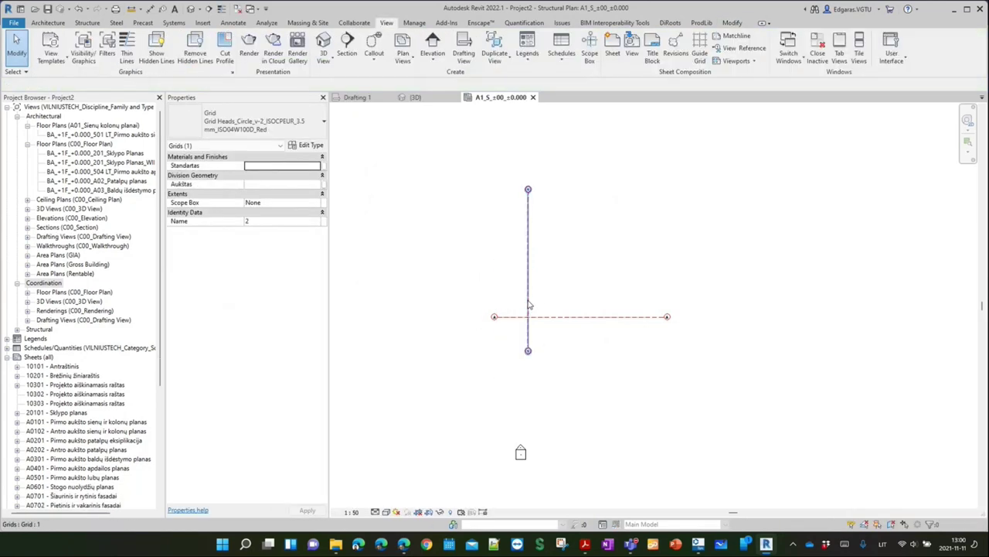
{"action": "key", "text": "Escape"}
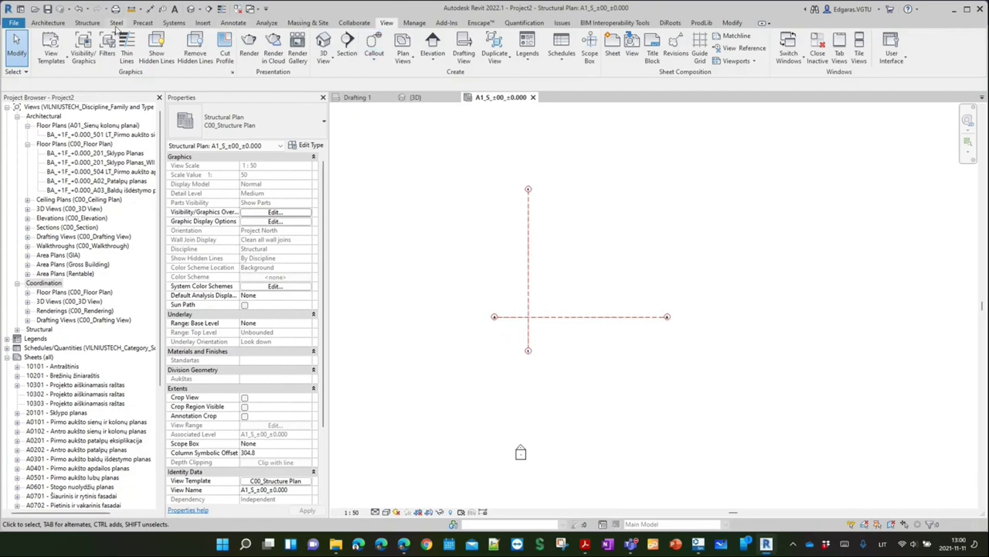
Place an 8000-long Warren truss along grid A starting at the grid 1/A intersection
{"action": "left_click", "coordinate": [99, 26]}
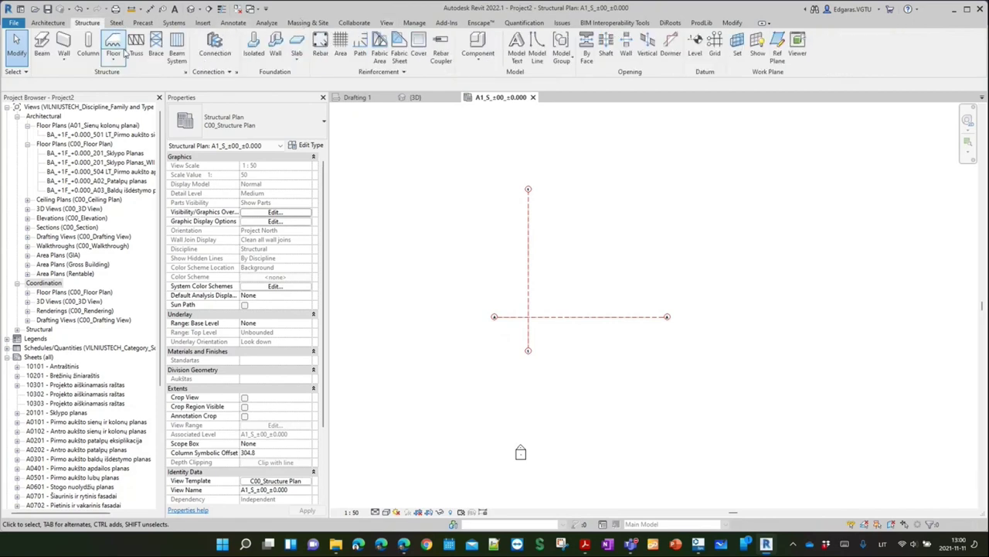
{"action": "left_click", "coordinate": [136, 48]}
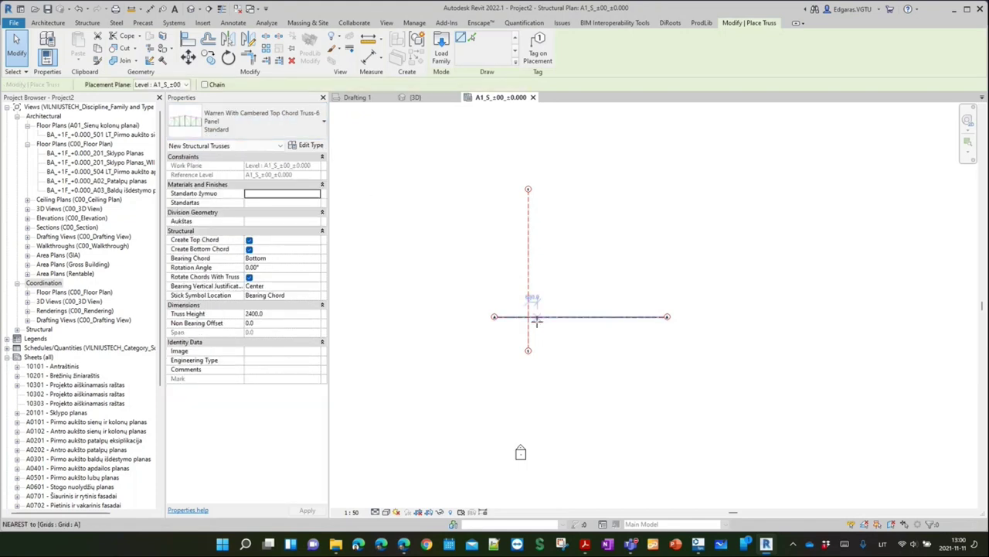
{"action": "scroll", "coordinate": [556, 321], "scroll_direction": "up", "scroll_amount": 2}
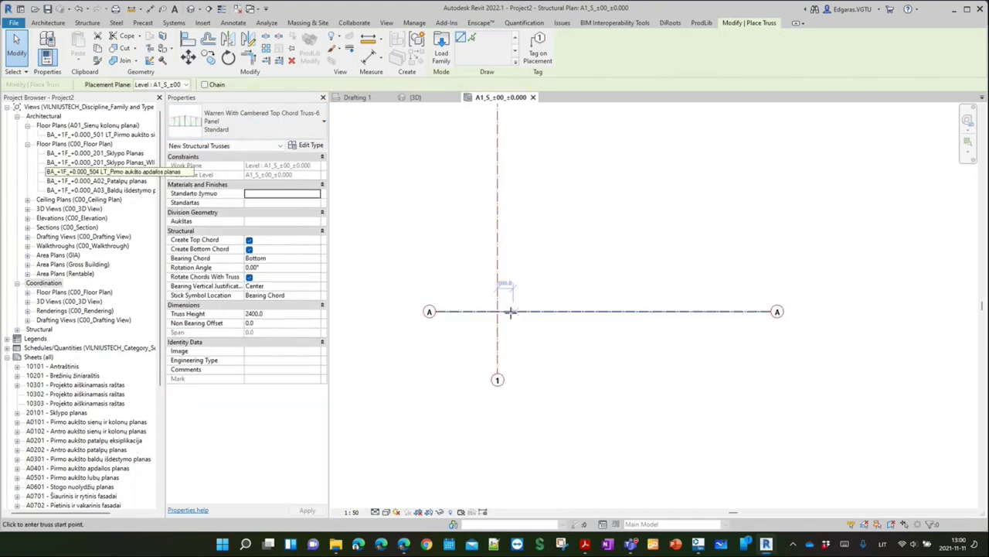
{"action": "left_click", "coordinate": [497, 310]}
{"action": "left_click", "coordinate": [752, 310]}
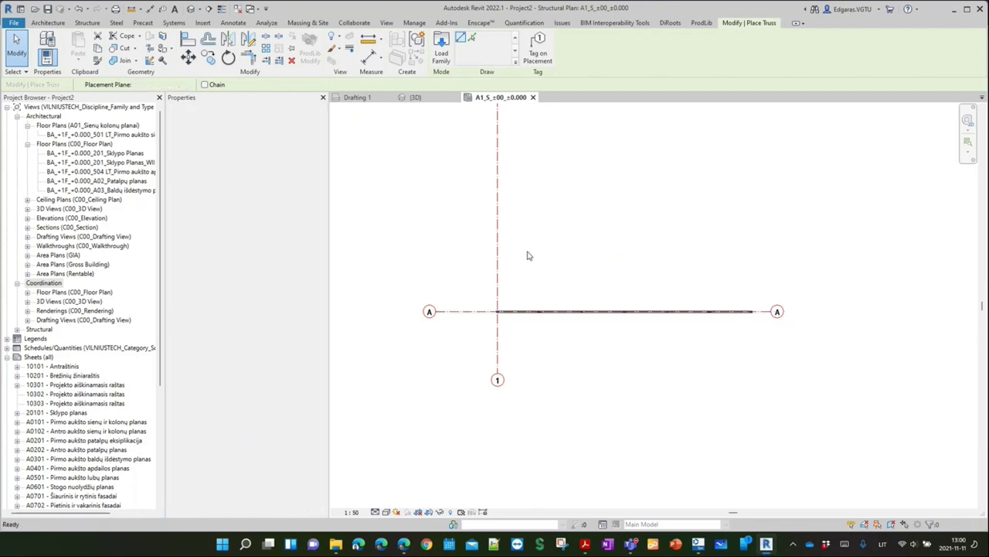
{"action": "scroll", "coordinate": [515, 278], "scroll_direction": "down", "scroll_amount": 2}
{"action": "key", "text": "Escape"}
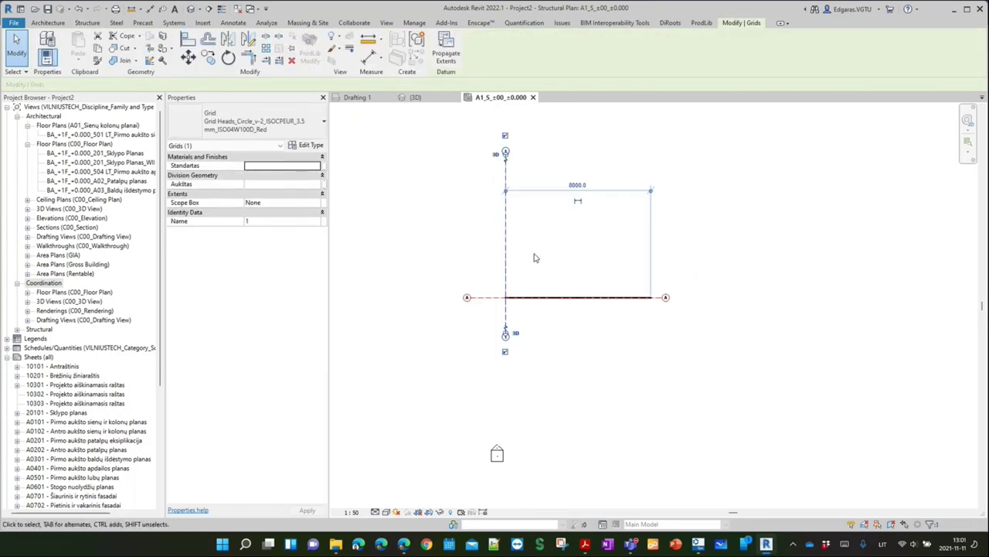
{"action": "key", "text": "Escape"}
{"action": "scroll", "coordinate": [533, 257], "scroll_direction": "up", "scroll_amount": 4}
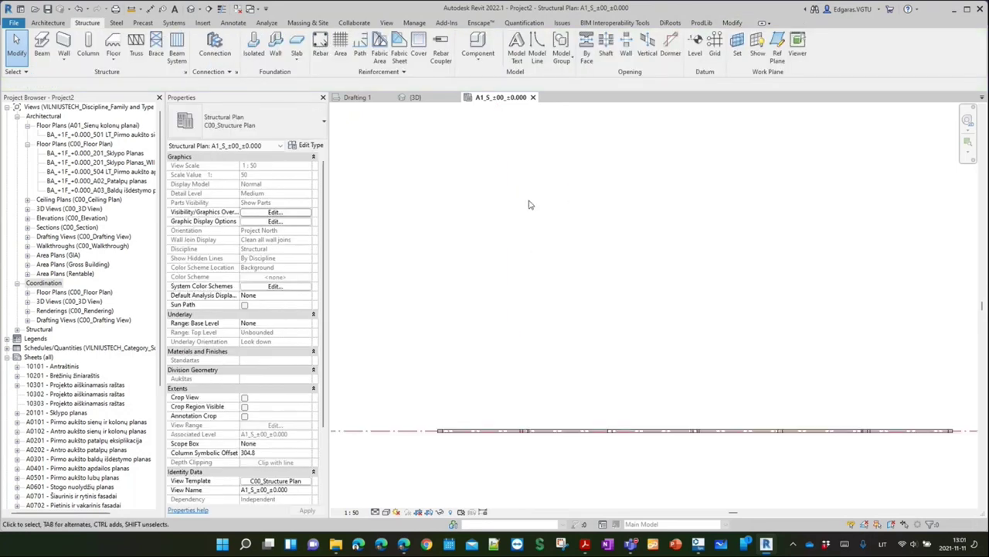
{"action": "scroll", "coordinate": [464, 154], "scroll_direction": "down", "scroll_amount": 1}
In the 3D view, orbit toward the Warren With Cambered Top Chord truss and select it
{"action": "left_click", "coordinate": [433, 98]}
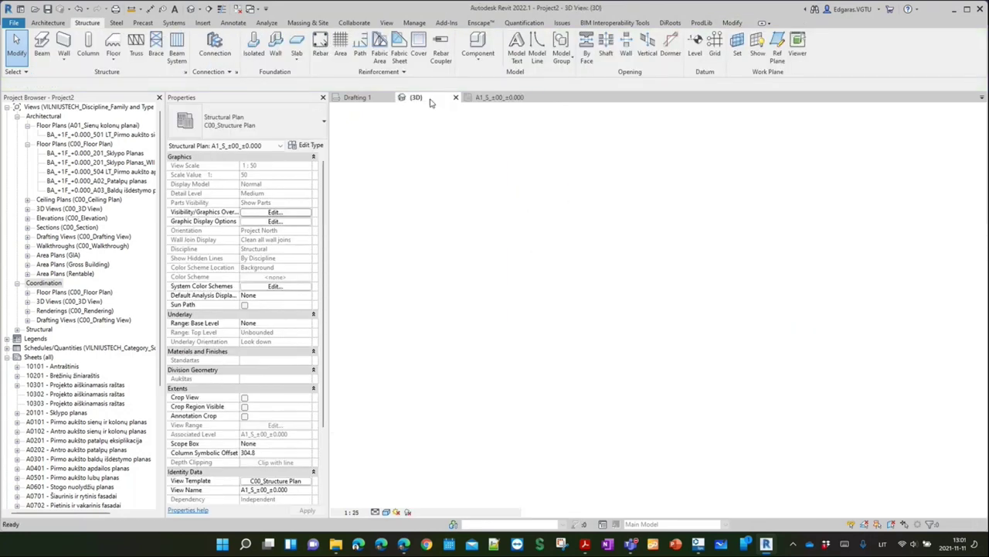
{"action": "scroll", "coordinate": [699, 250], "scroll_direction": "up", "scroll_amount": 4}
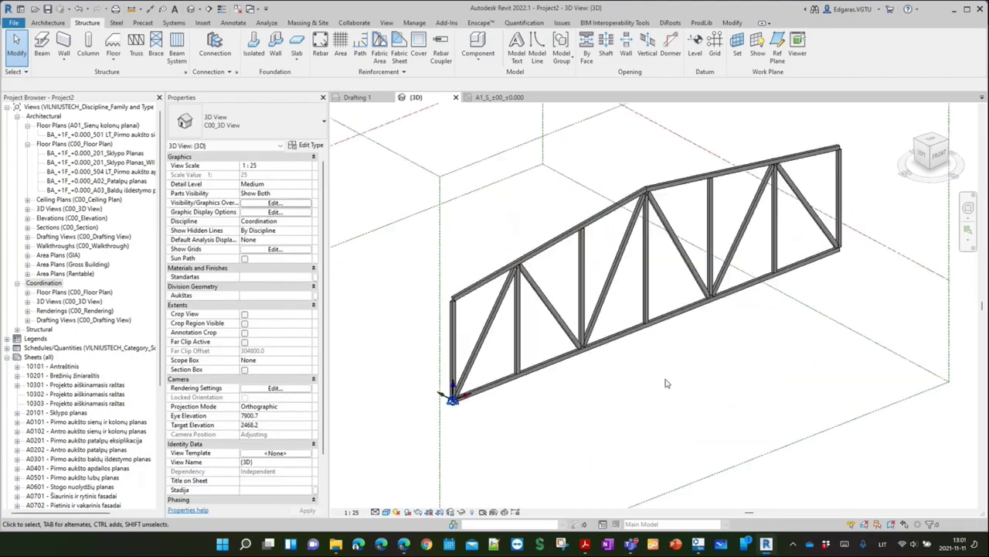
{"action": "mouse_move", "coordinate": [696, 351]}
{"action": "middle_mouse_down", "text": "shift"}
{"action": "mouse_move", "coordinate": [565, 323]}
{"action": "mouse_move", "coordinate": [531, 294]}
{"action": "middle_mouse_up", "text": "shift"}
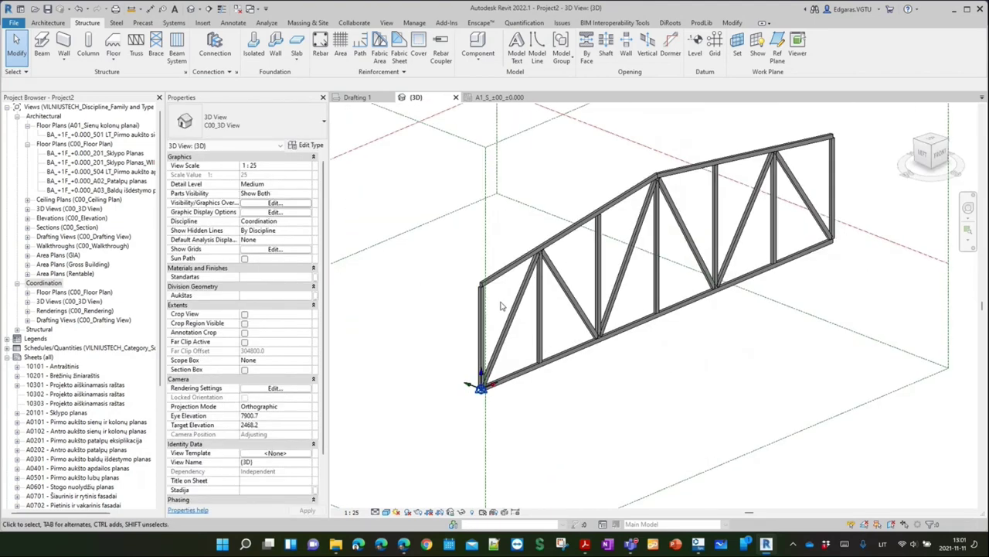
{"action": "scroll", "coordinate": [530, 293], "scroll_direction": "up", "scroll_amount": 3}
{"action": "scroll", "coordinate": [530, 292], "scroll_direction": "up", "scroll_amount": 2}
{"action": "scroll", "coordinate": [531, 293], "scroll_direction": "down", "scroll_amount": 2}
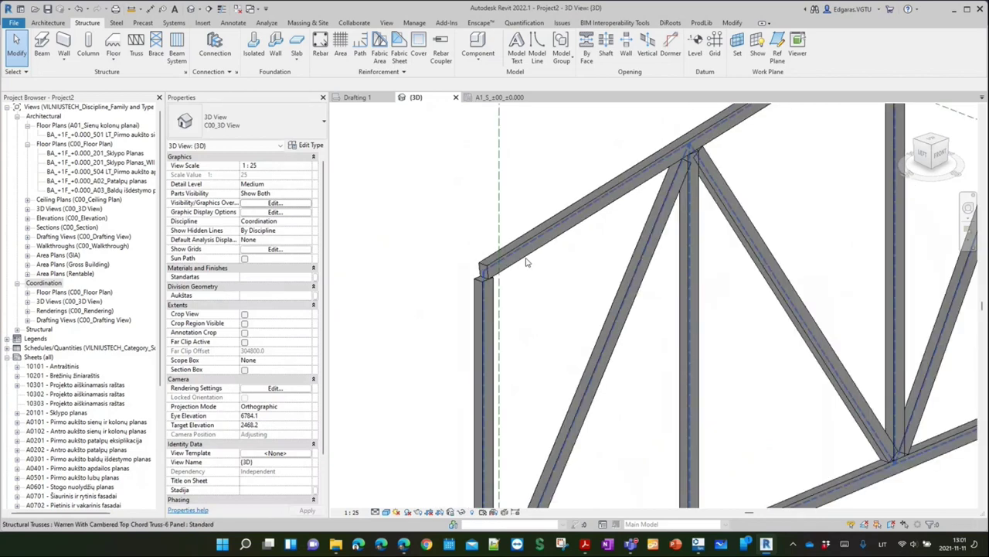
{"action": "left_click", "coordinate": [520, 264]}
{"action": "scroll", "coordinate": [520, 265], "scroll_direction": "down", "scroll_amount": 2}
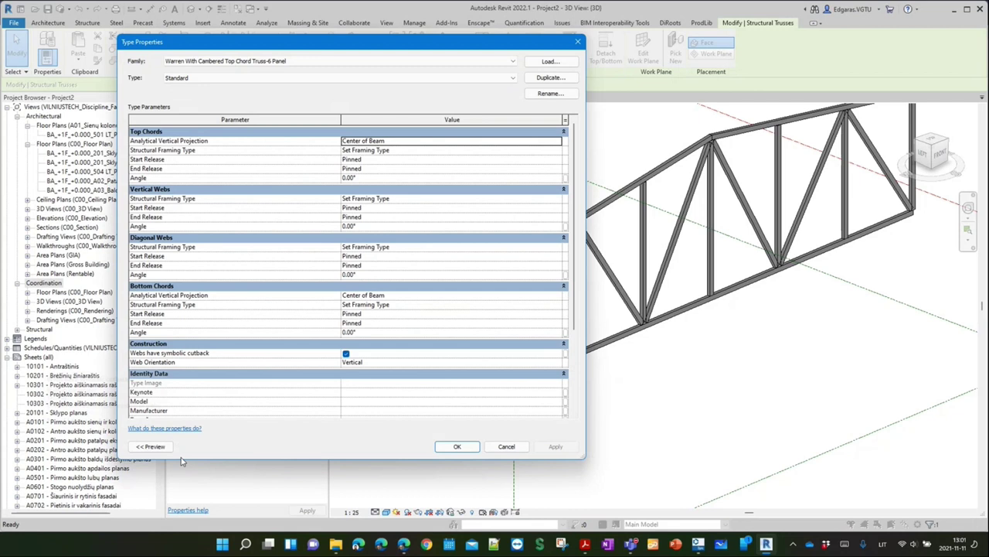
Show the truss preview and inspect the Diagonal Webs release and Bottom Chords projection values
{"action": "left_click", "coordinate": [151, 446]}
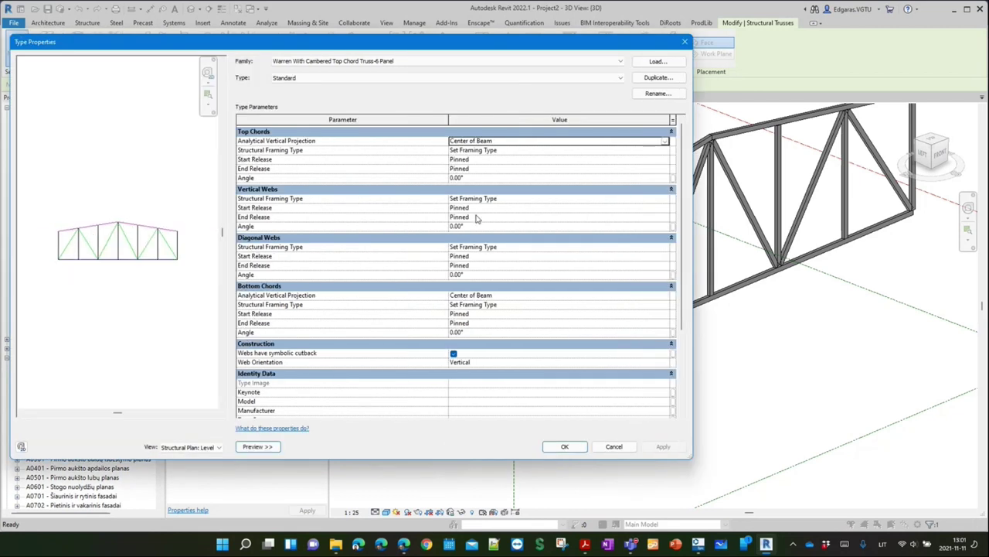
{"action": "left_click", "coordinate": [494, 257]}
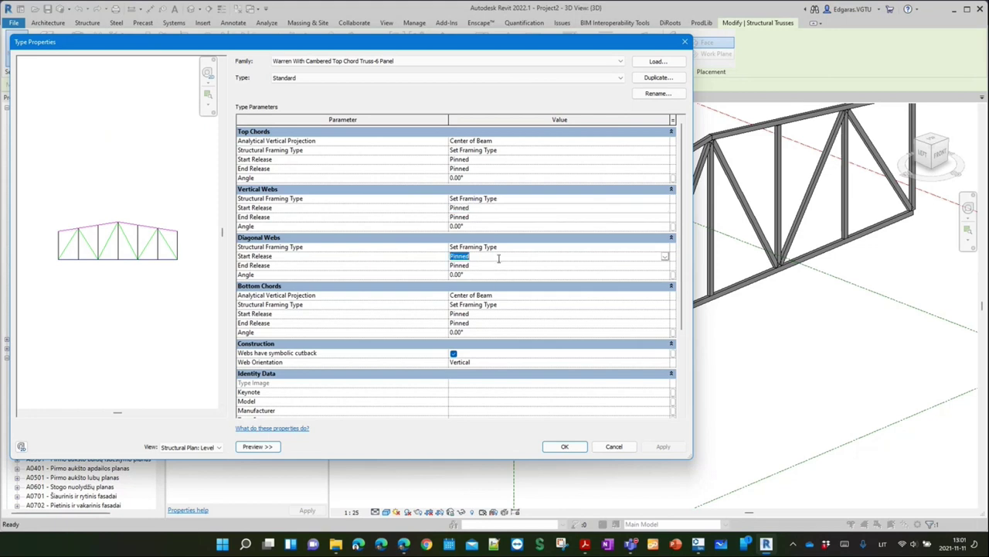
{"action": "left_click", "coordinate": [491, 309]}
{"action": "left_click", "coordinate": [499, 295]}
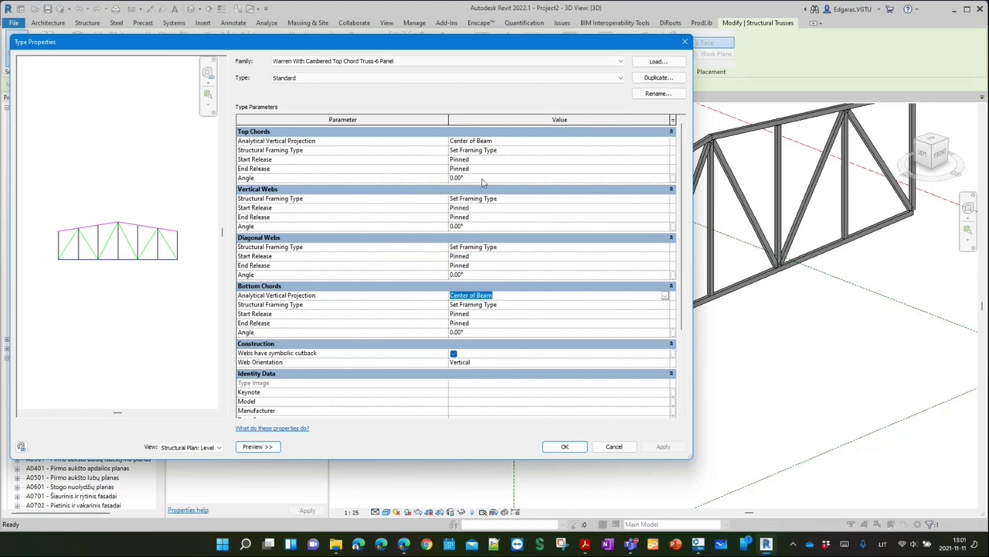
Browse the Vertical Webs framing type list and close it without changing anything
{"action": "left_click", "coordinate": [662, 199]}
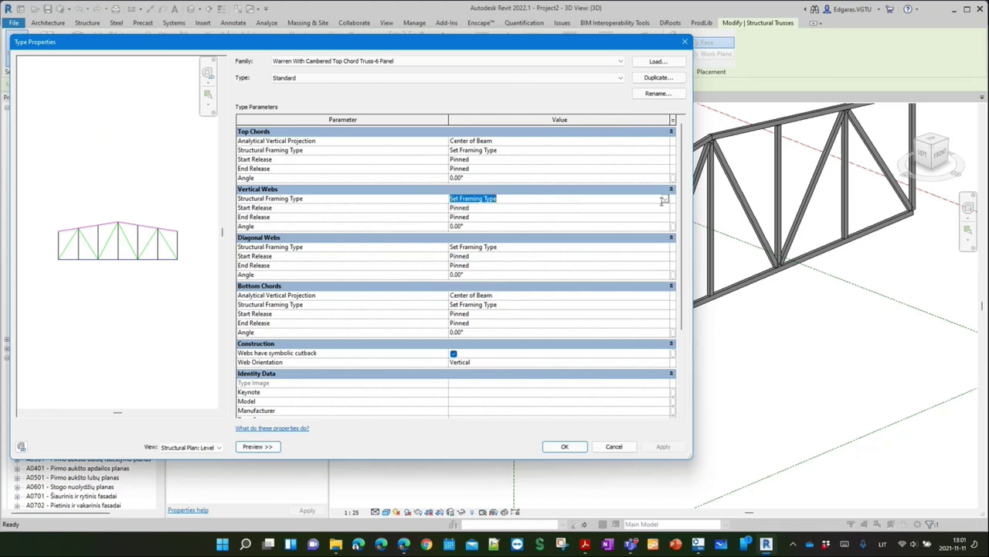
{"action": "left_click", "coordinate": [664, 199]}
{"action": "scroll", "coordinate": [638, 228], "scroll_direction": "down", "scroll_amount": 1}
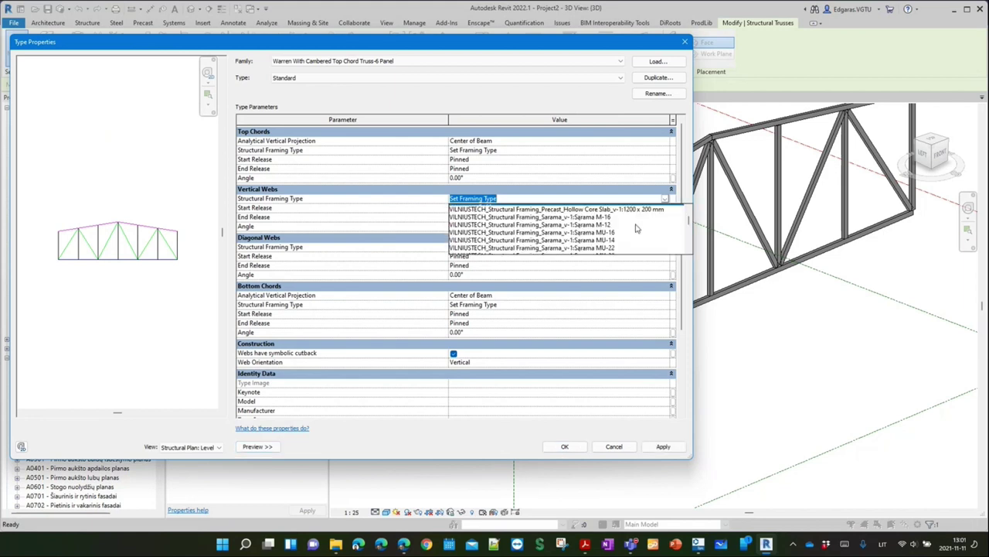
{"action": "scroll", "coordinate": [638, 228], "scroll_direction": "down", "scroll_amount": 2}
{"action": "scroll", "coordinate": [638, 228], "scroll_direction": "down", "scroll_amount": 1}
{"action": "scroll", "coordinate": [596, 242], "scroll_direction": "up", "scroll_amount": 1}
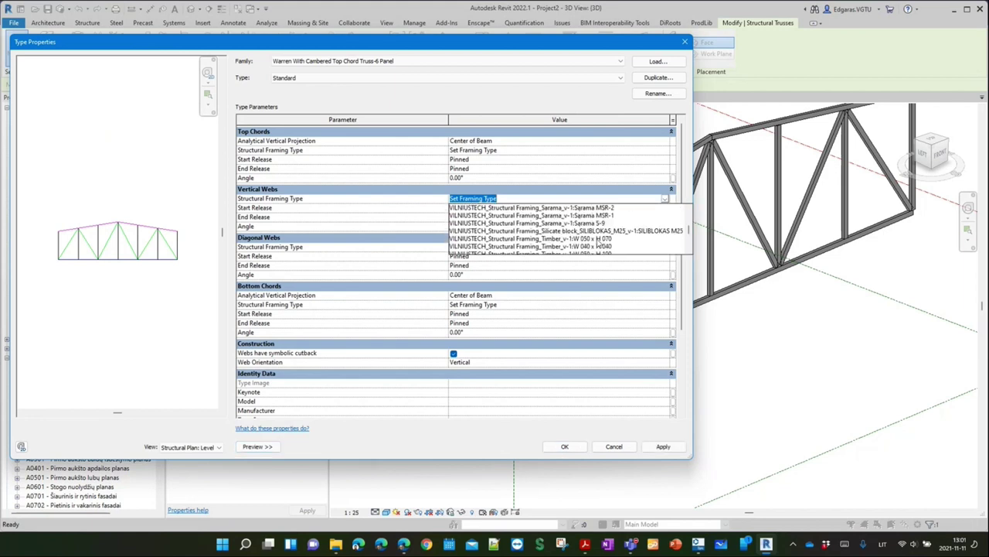
{"action": "scroll", "coordinate": [595, 243], "scroll_direction": "up", "scroll_amount": 2}
{"action": "scroll", "coordinate": [593, 243], "scroll_direction": "up", "scroll_amount": 1}
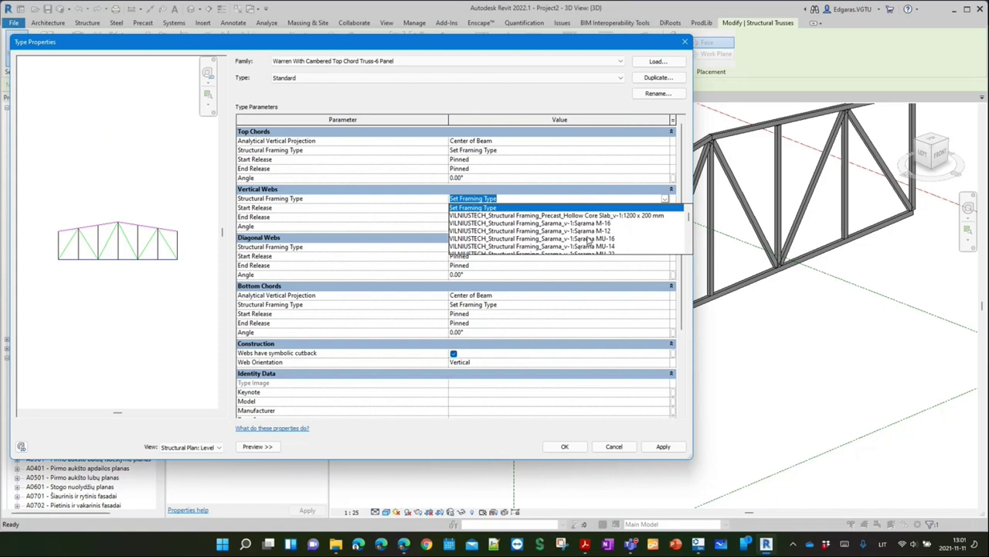
{"action": "key", "text": "Escape"}
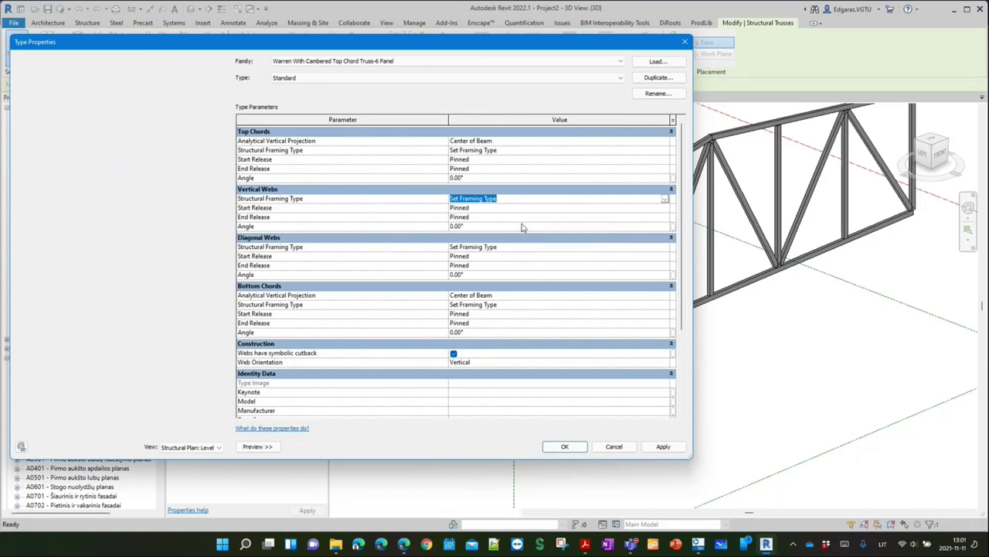
Close the truss type properties and make the empty Drafting 1 view active
{"action": "key", "text": "Escape"}
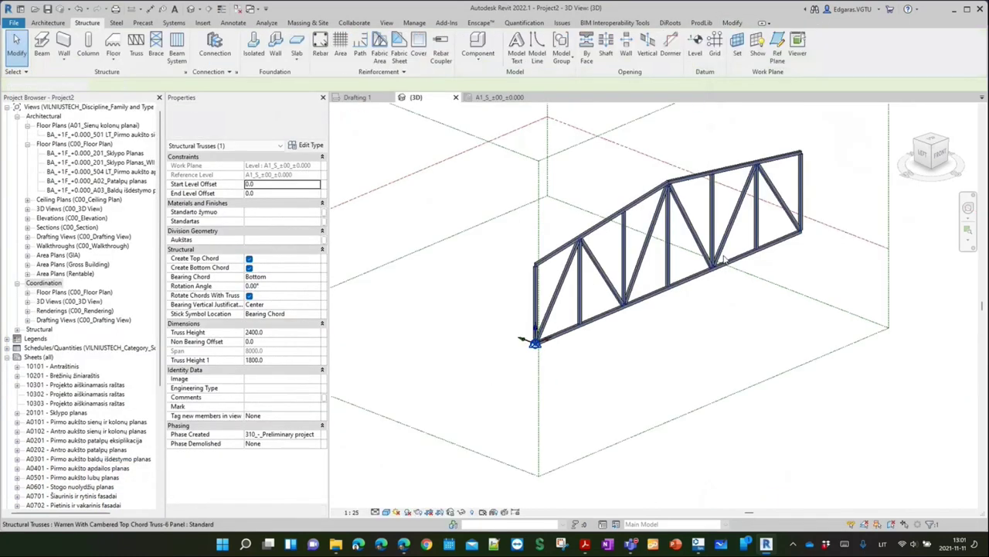
{"action": "scroll", "coordinate": [613, 284], "scroll_direction": "down", "scroll_amount": 2}
{"action": "scroll", "coordinate": [613, 284], "scroll_direction": "up", "scroll_amount": 5}
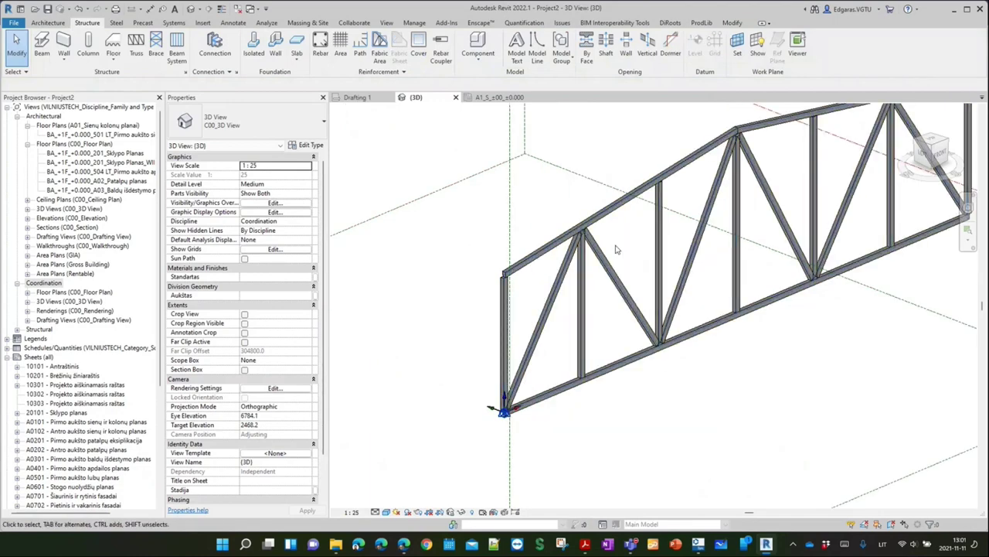
{"action": "scroll", "coordinate": [611, 282], "scroll_direction": "up", "scroll_amount": 3}
{"action": "scroll", "coordinate": [568, 301], "scroll_direction": "down", "scroll_amount": 2}
{"action": "scroll", "coordinate": [568, 302], "scroll_direction": "down", "scroll_amount": 3}
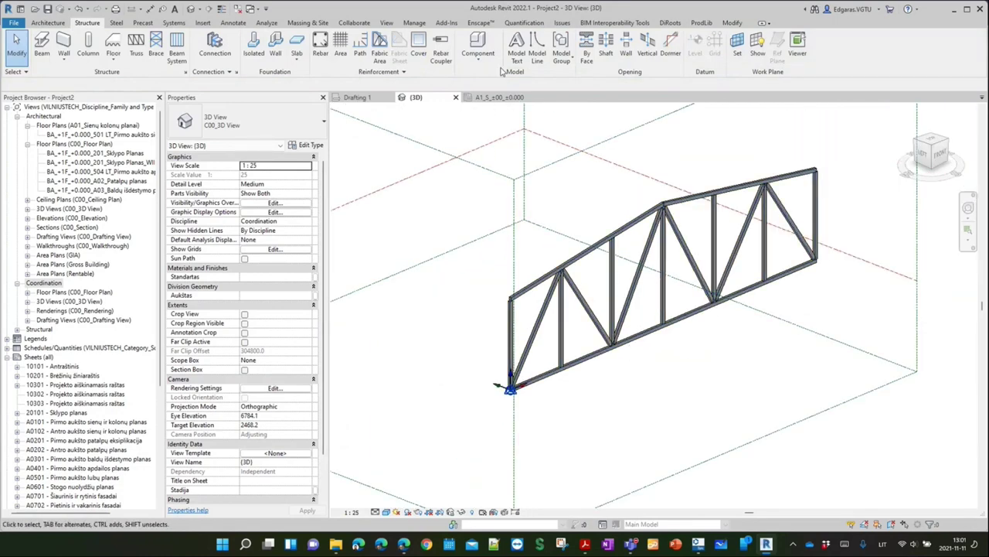
{"action": "left_click", "coordinate": [357, 98]}
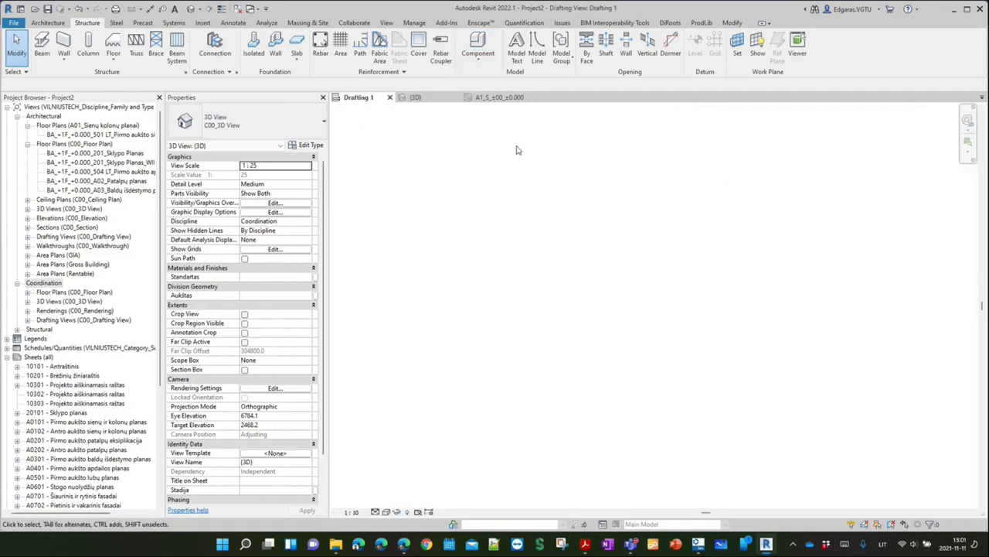
{"action": "left_click", "coordinate": [416, 97]}
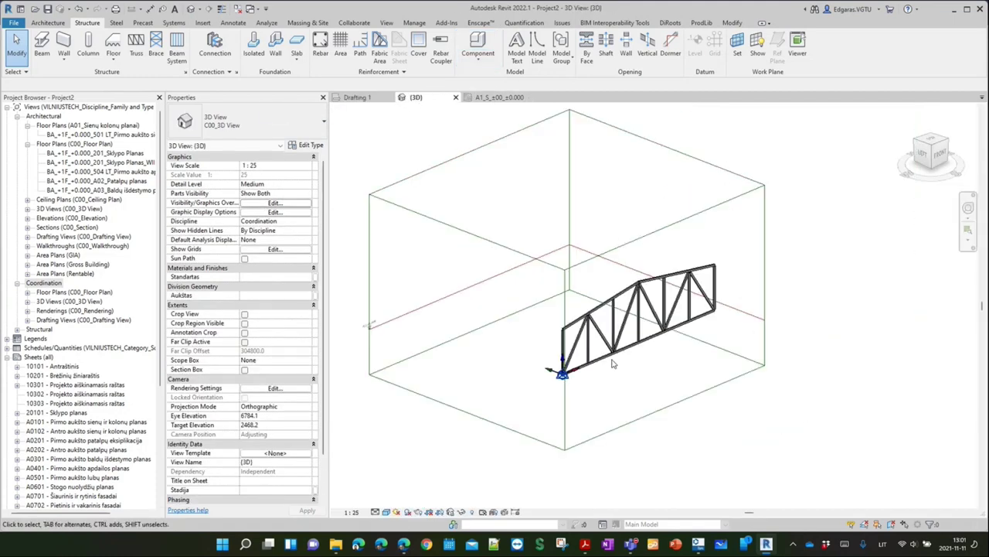
{"action": "left_click", "coordinate": [384, 98]}
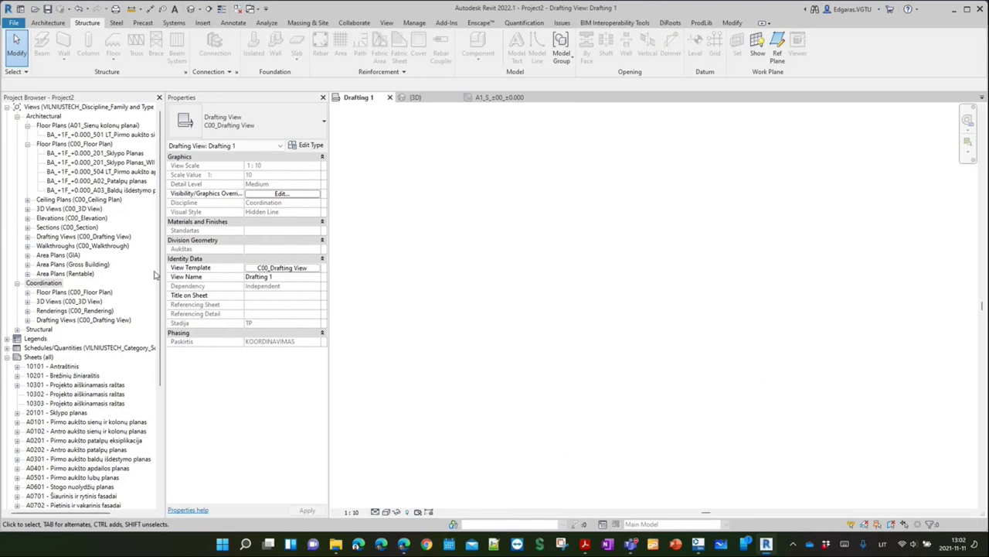
Set the drafting view's template to <None> and its scale to 1:100
{"action": "left_click", "coordinate": [357, 516]}
{"action": "left_click", "coordinate": [510, 325]}
{"action": "left_click", "coordinate": [281, 268]}
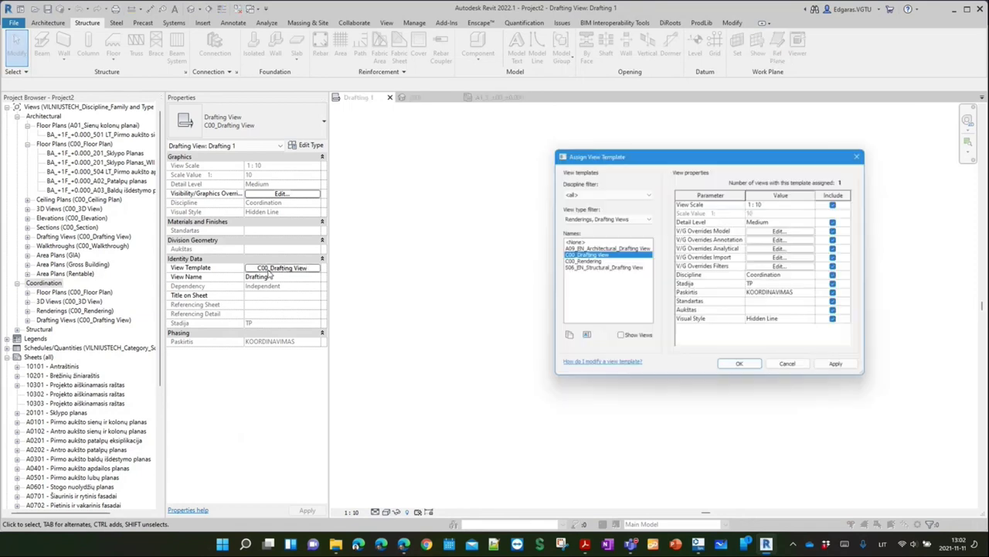
{"action": "left_click", "coordinate": [570, 242]}
{"action": "left_click", "coordinate": [743, 370]}
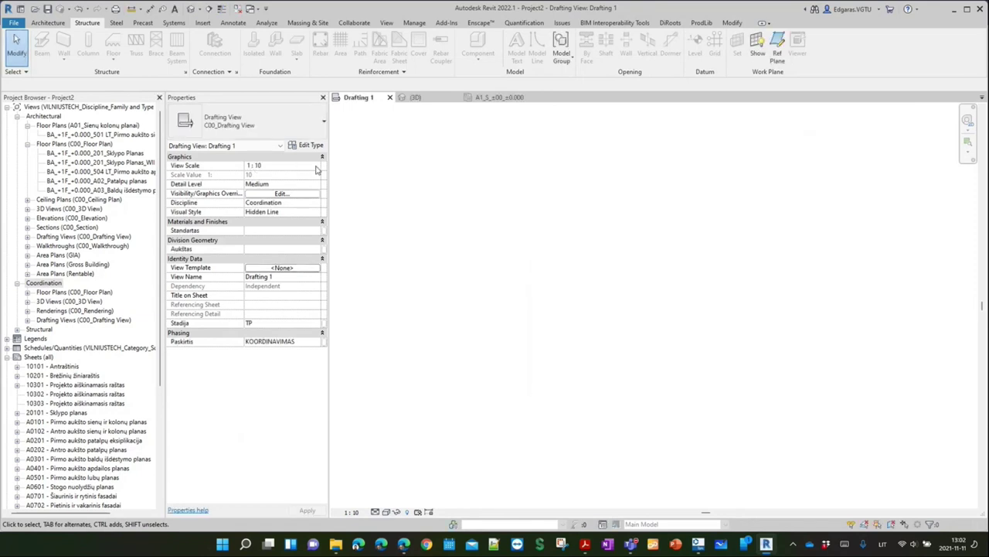
{"action": "left_click", "coordinate": [316, 167]}
{"action": "left_click", "coordinate": [262, 215]}
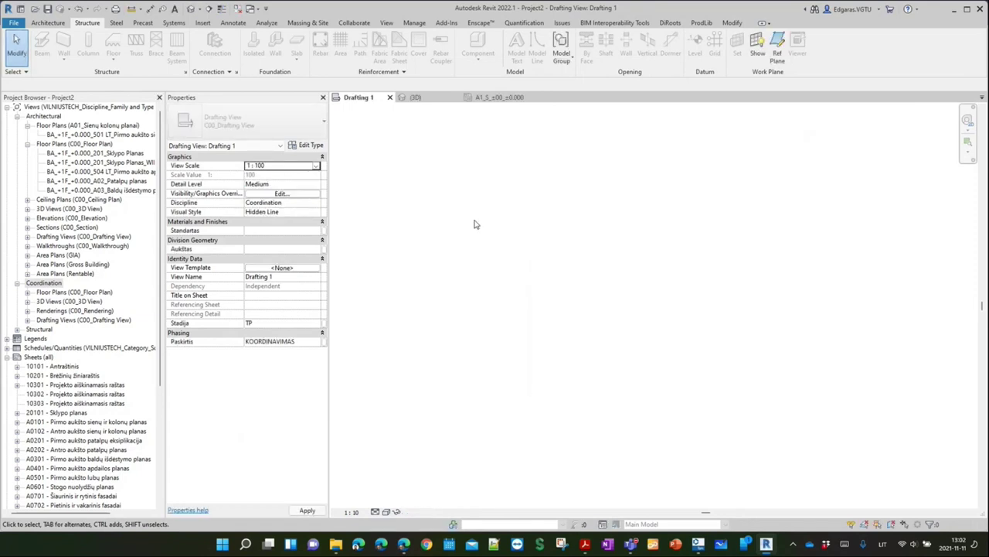
Rename the view Drafting 1 to SANTVAROS SCHEMA, correcting the lowercase first letter
{"action": "left_click", "coordinate": [286, 276]}
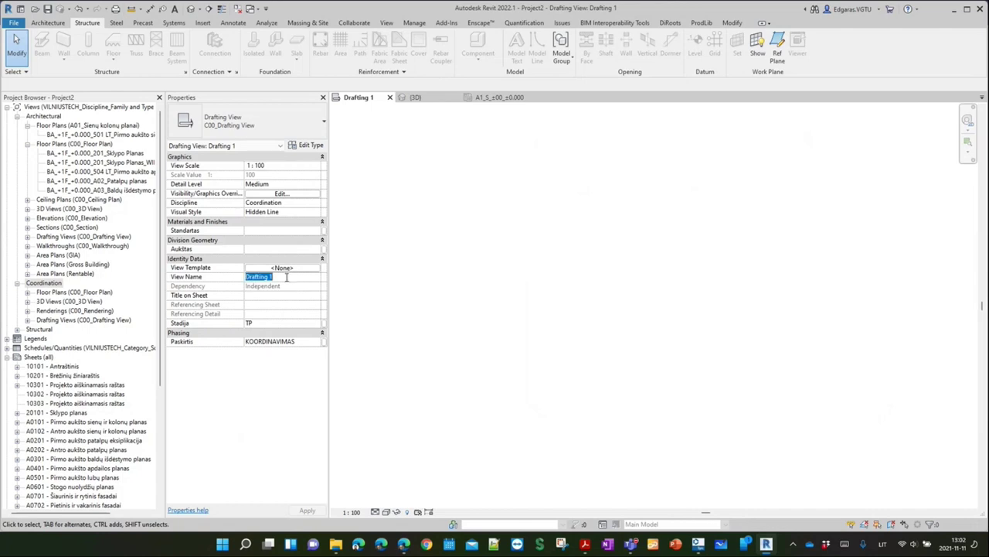
{"action": "key", "text": "Caps_Lock"}
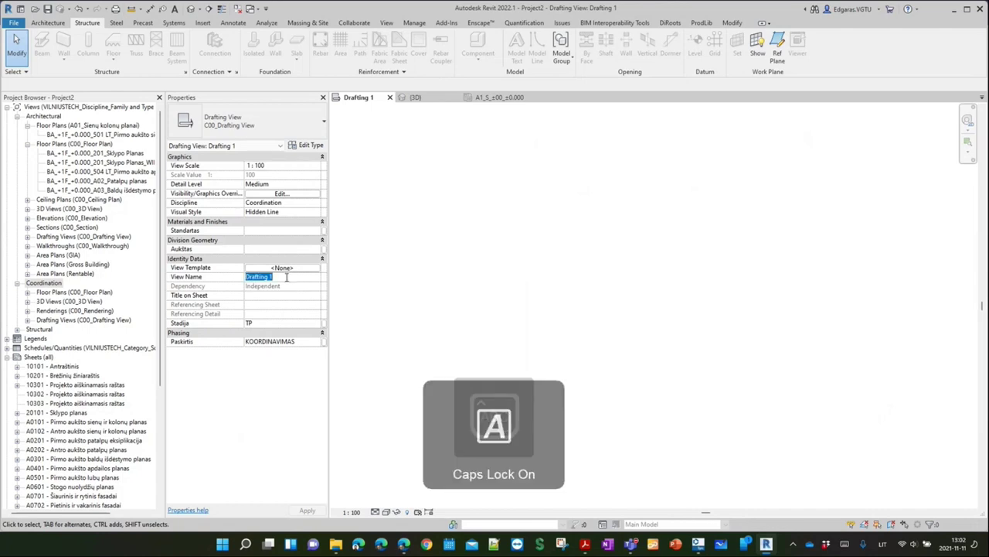
{"action": "type", "text": "sANTVAROS SCHEMA"}
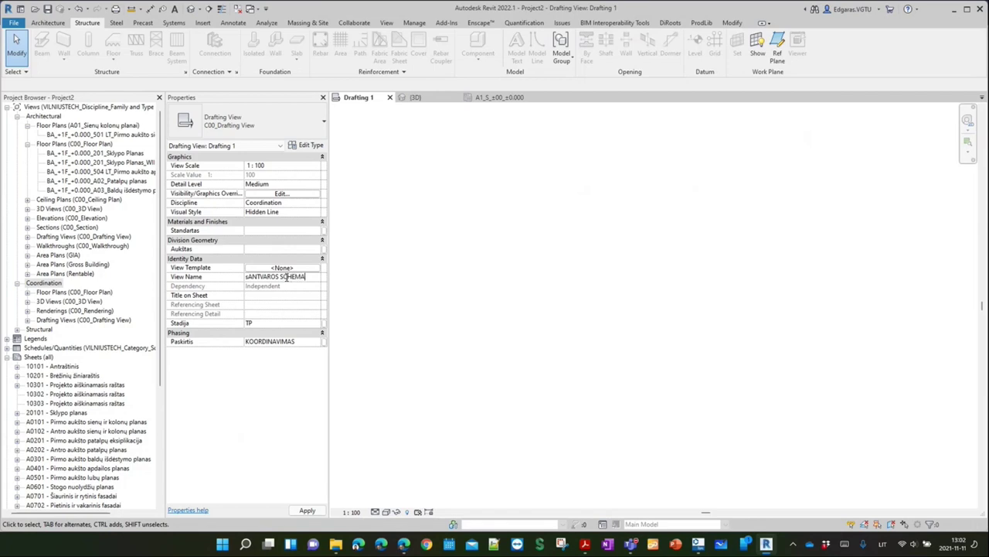
{"action": "key", "text": "Return"}
{"action": "left_click", "coordinate": [250, 273]}
{"action": "key", "text": "BackSpace"}
{"action": "type", "text": "S"}
{"action": "key", "text": "Return"}
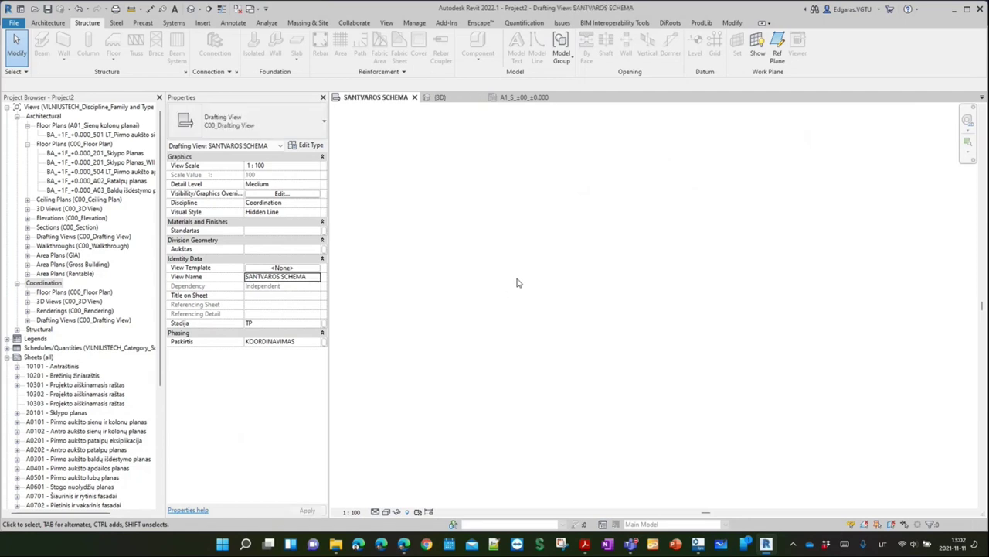
Draw a horizontal detail line about 3500 long in the 01.5-CONTINUOUS-050-F line style
{"action": "left_click", "coordinate": [233, 22]}
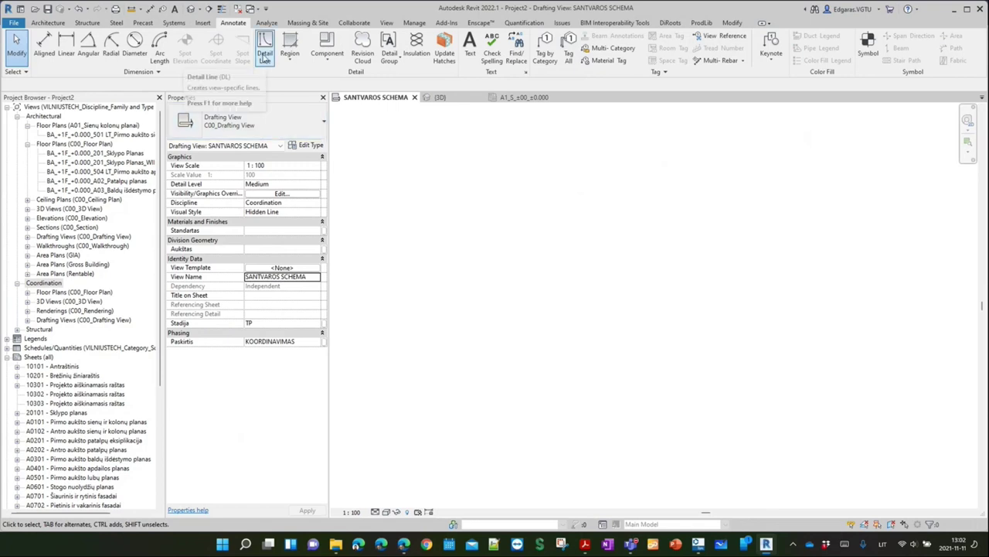
{"action": "left_click", "coordinate": [268, 68]}
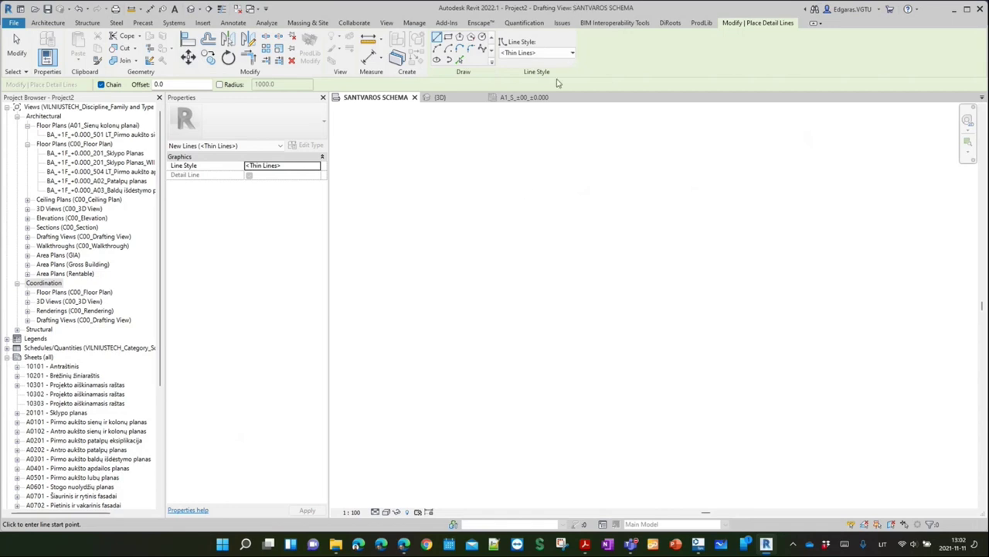
{"action": "left_click", "coordinate": [572, 52]}
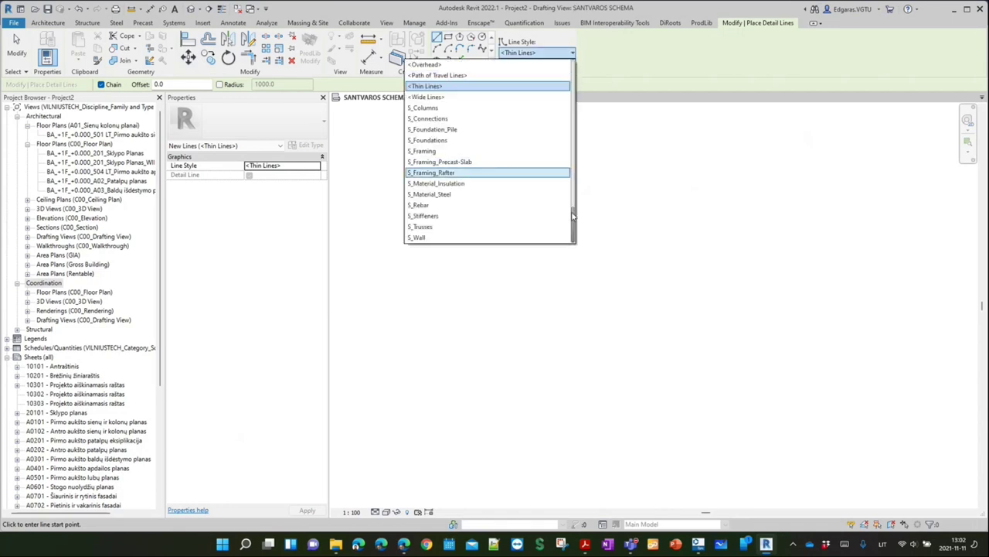
{"action": "left_click_drag", "start_coordinate": [573, 220], "coordinate": [573, 135]}
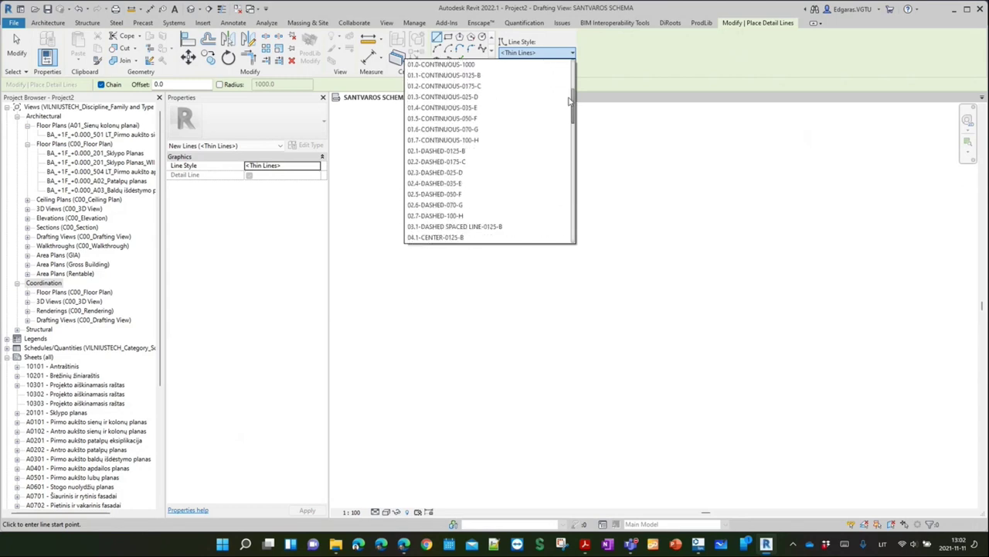
{"action": "left_click_drag", "start_coordinate": [573, 135], "coordinate": [570, 81]}
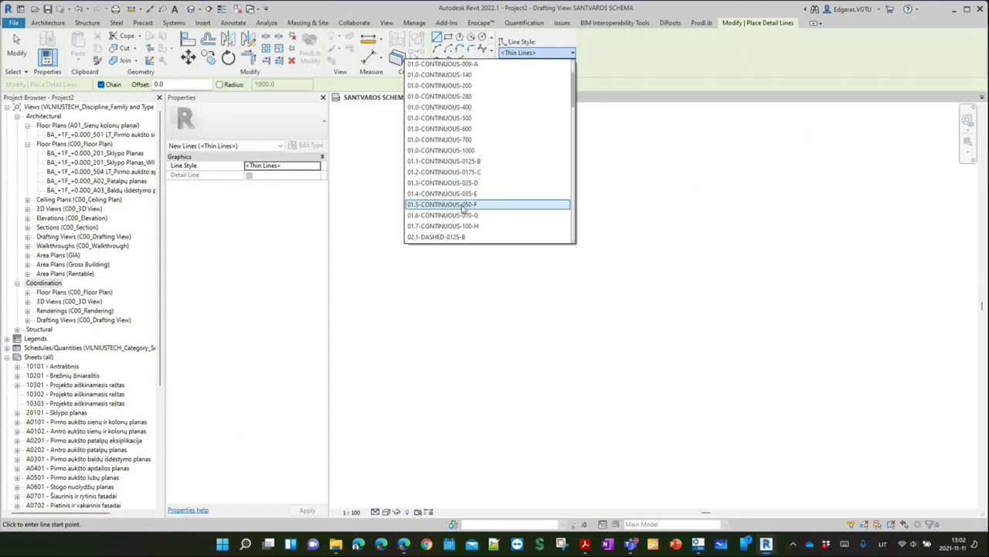
{"action": "left_click", "coordinate": [466, 204]}
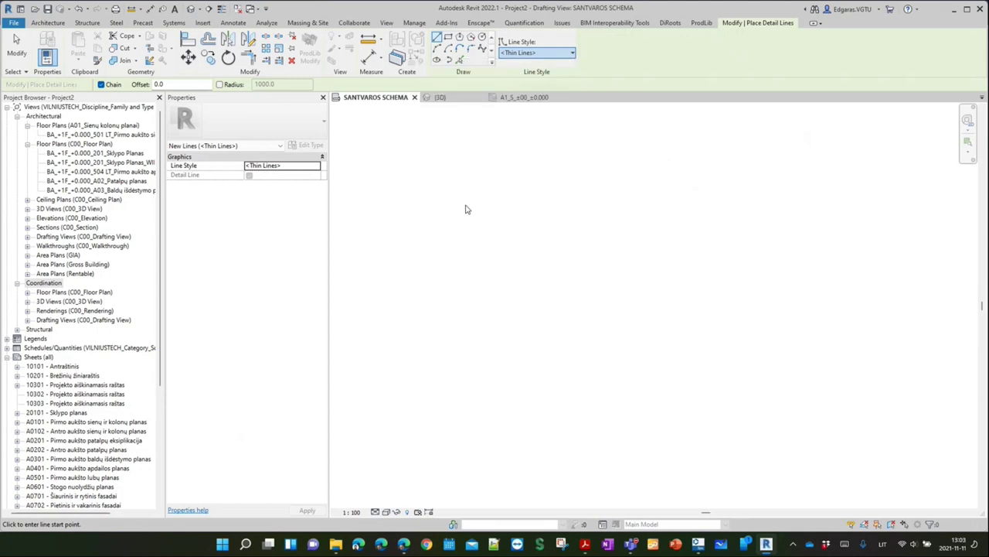
{"action": "left_click", "coordinate": [465, 362]}
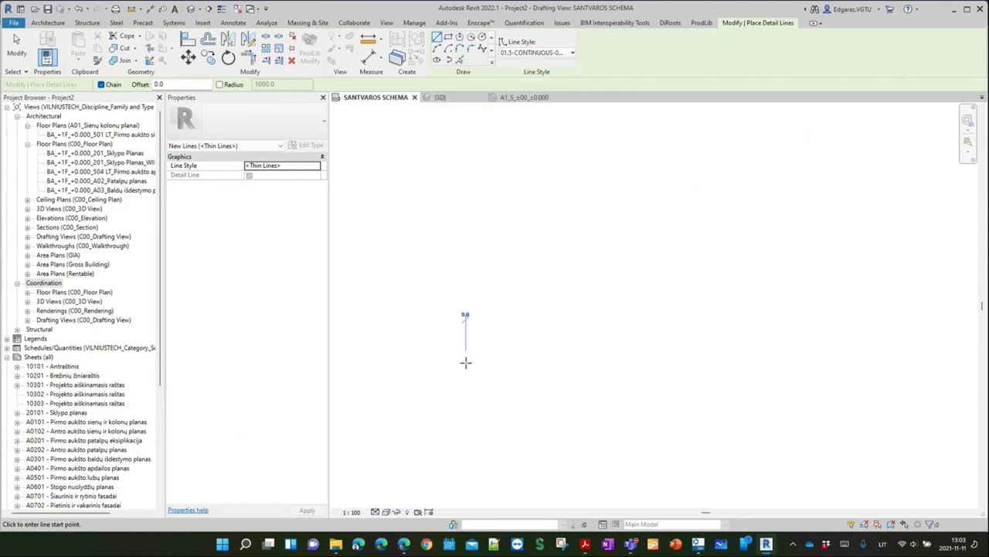
{"action": "left_click", "coordinate": [724, 362]}
{"action": "key", "text": "Escape"}
{"action": "key", "text": "Escape"}
{"action": "key", "text": "Escape"}
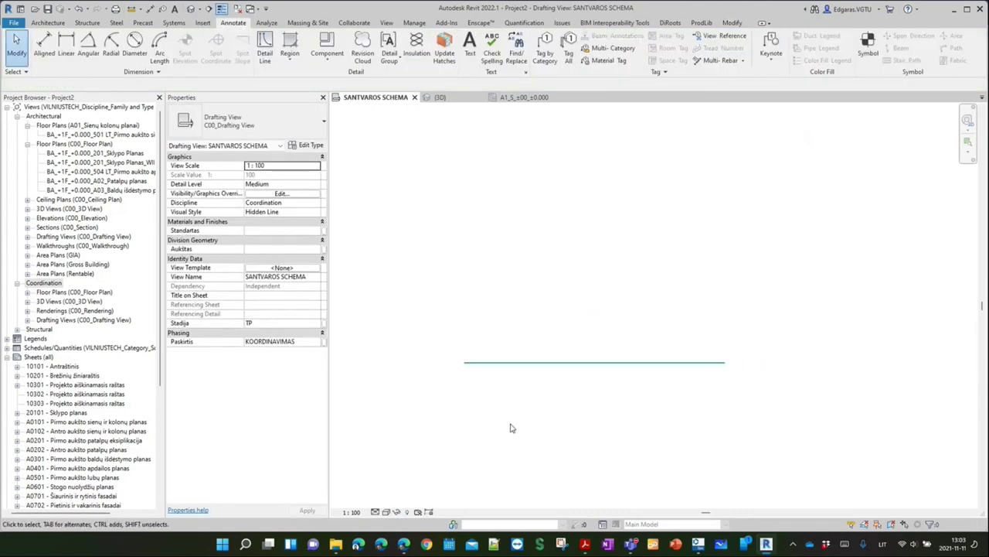
Open the project's Plan section in the Plannerly web app
{"action": "left_click", "coordinate": [405, 545]}
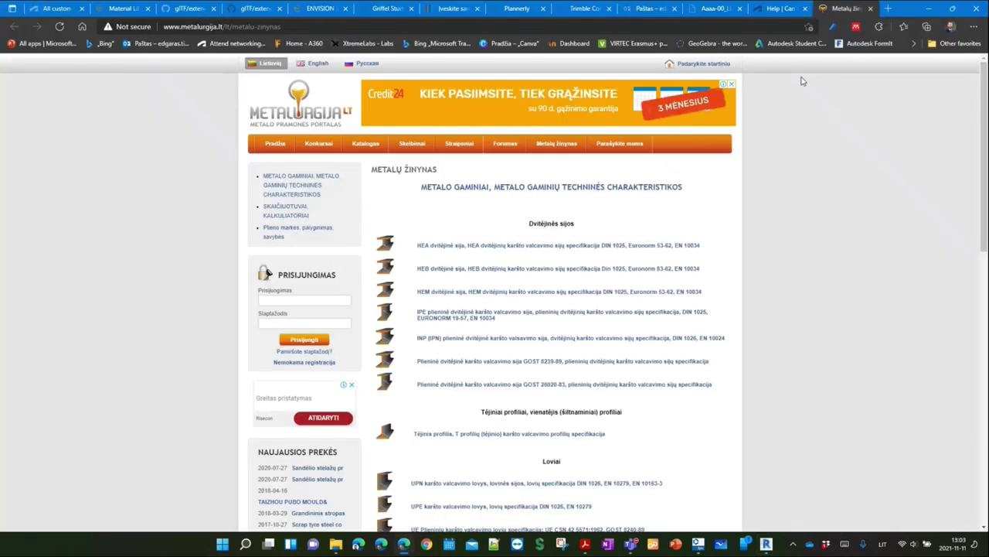
{"action": "left_click", "coordinate": [516, 9]}
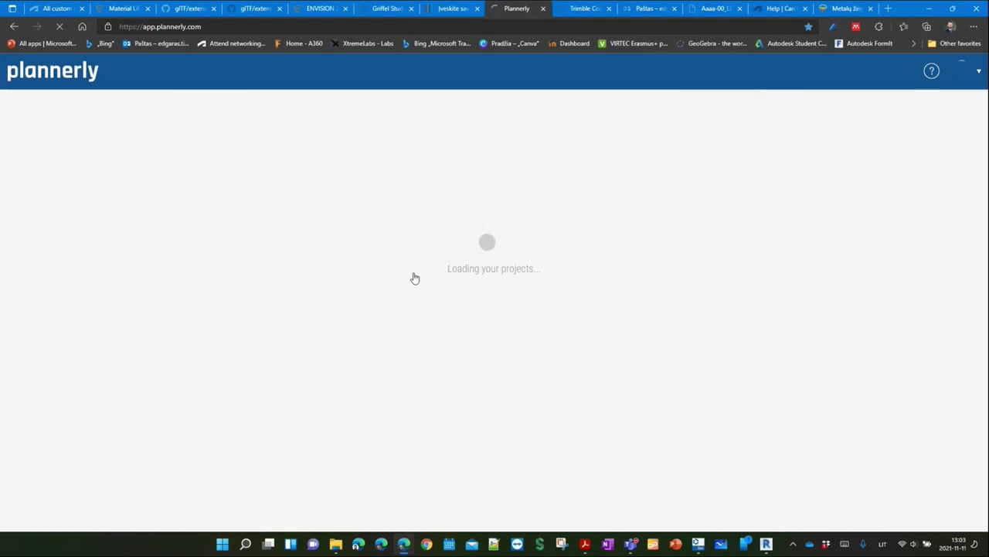
{"action": "scroll", "coordinate": [128, 399], "scroll_direction": "down", "scroll_amount": 1}
{"action": "scroll", "coordinate": [128, 399], "scroll_direction": "down", "scroll_amount": 3}
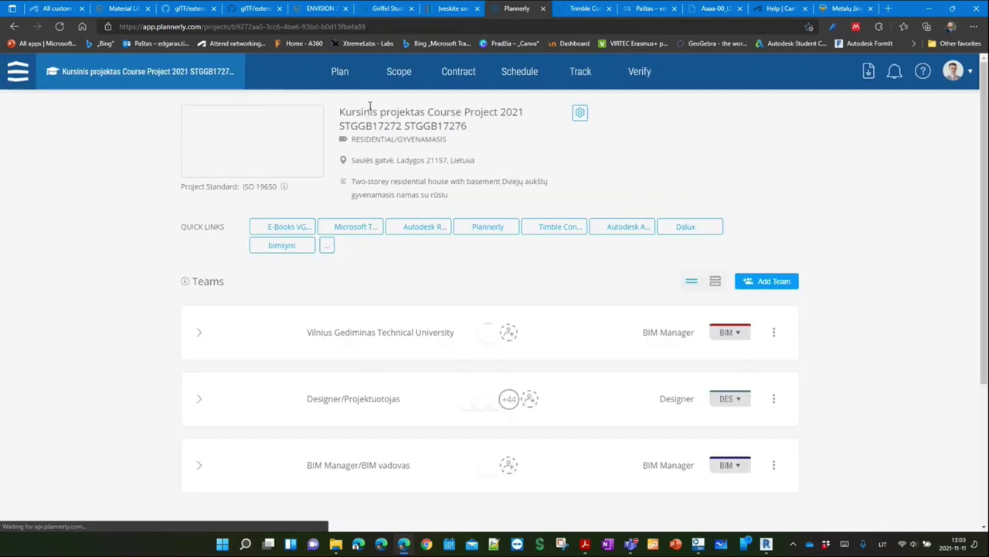
{"action": "left_click", "coordinate": [344, 71]}
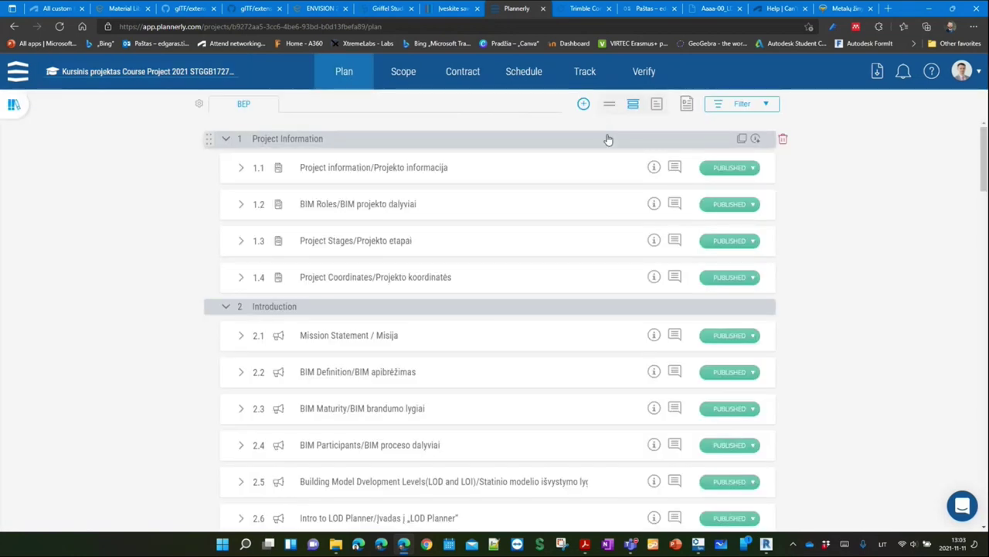
Read BEP section 6.10 on drawing line types under 6 Standards, then return to Revit
{"action": "left_click", "coordinate": [609, 104]}
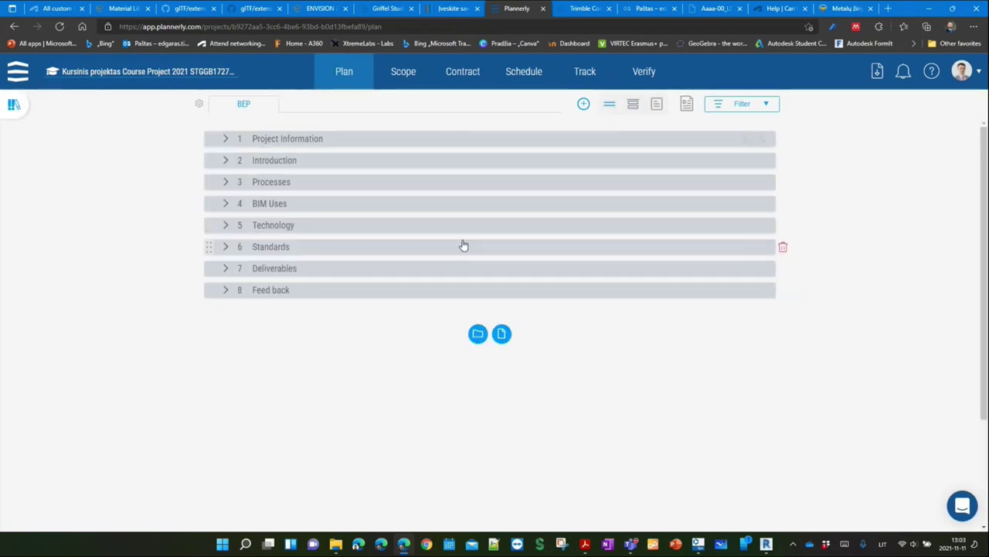
{"action": "left_click", "coordinate": [226, 247]}
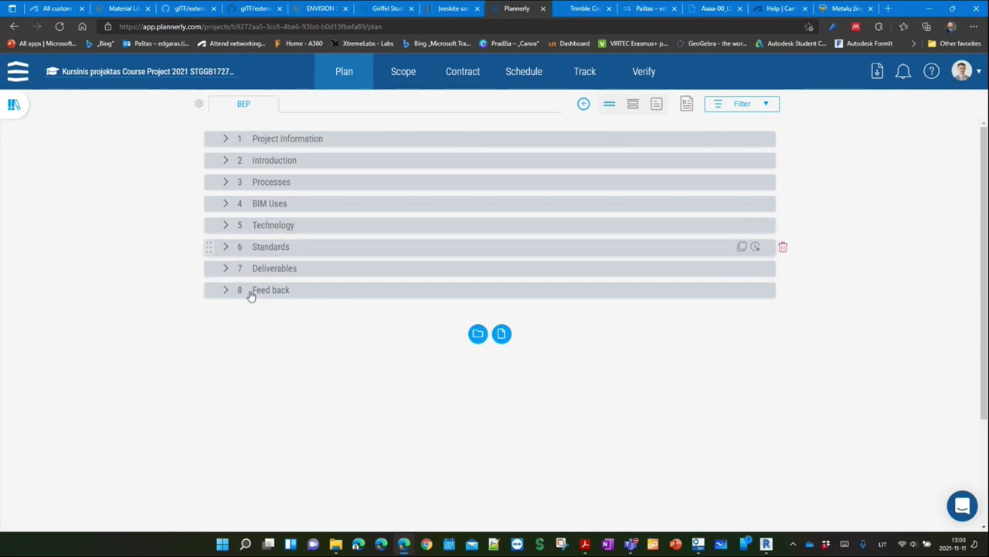
{"action": "scroll", "coordinate": [232, 356], "scroll_direction": "down", "scroll_amount": 2}
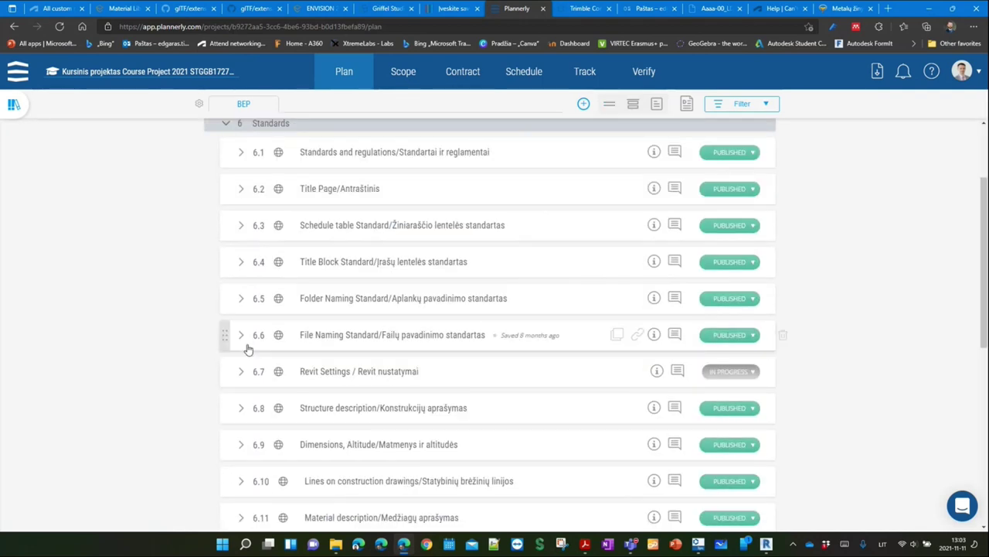
{"action": "scroll", "coordinate": [247, 348], "scroll_direction": "down", "scroll_amount": 2}
{"action": "left_click", "coordinate": [242, 357]}
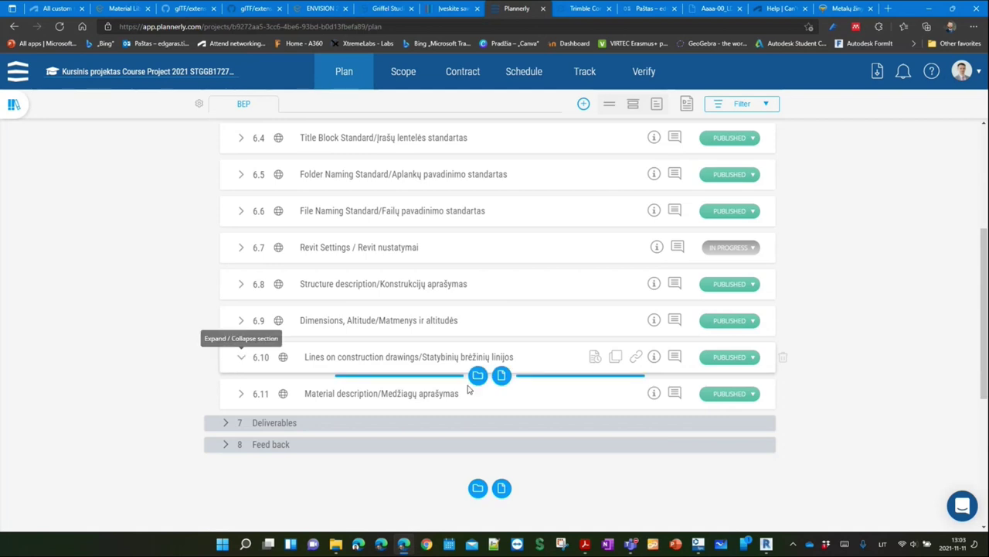
{"action": "scroll", "coordinate": [528, 402], "scroll_direction": "down", "scroll_amount": 3}
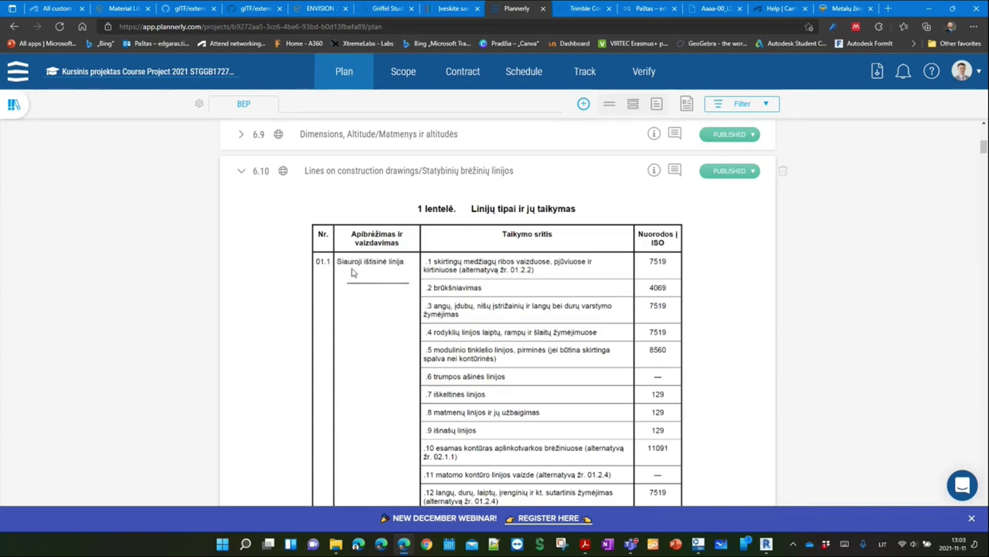
{"action": "scroll", "coordinate": [390, 273], "scroll_direction": "down", "scroll_amount": 3}
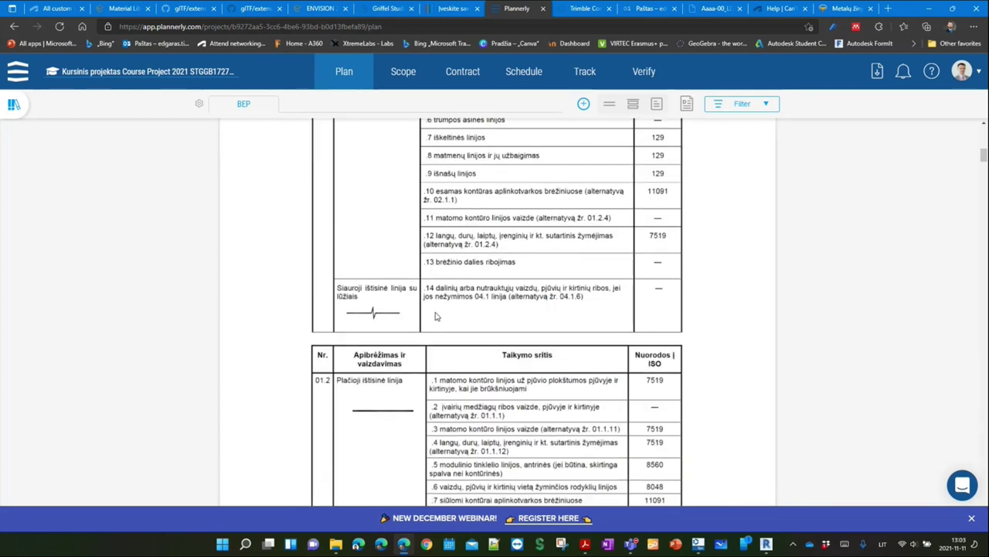
{"action": "scroll", "coordinate": [390, 273], "scroll_direction": "down", "scroll_amount": 1}
{"action": "scroll", "coordinate": [389, 269], "scroll_direction": "down", "scroll_amount": 1}
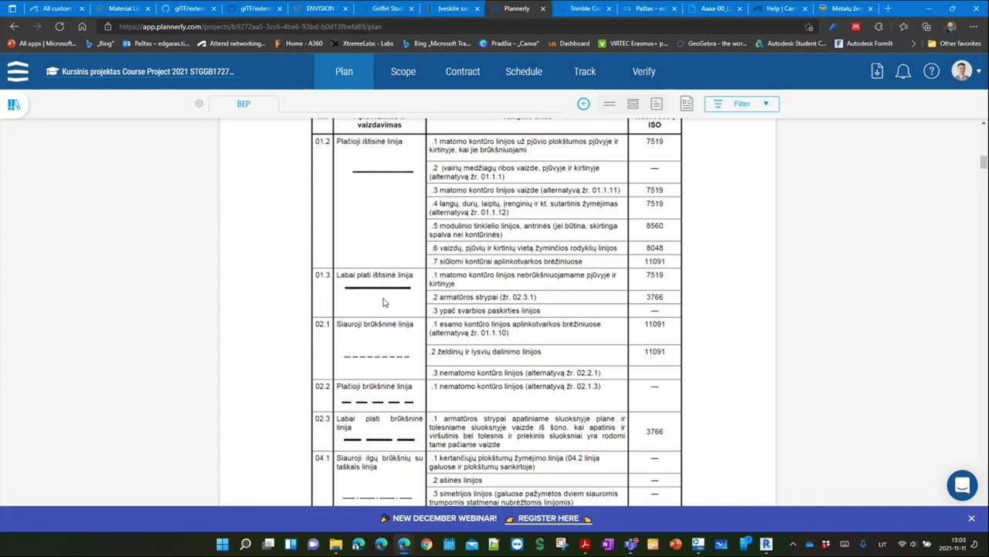
{"action": "left_click", "coordinate": [766, 544]}
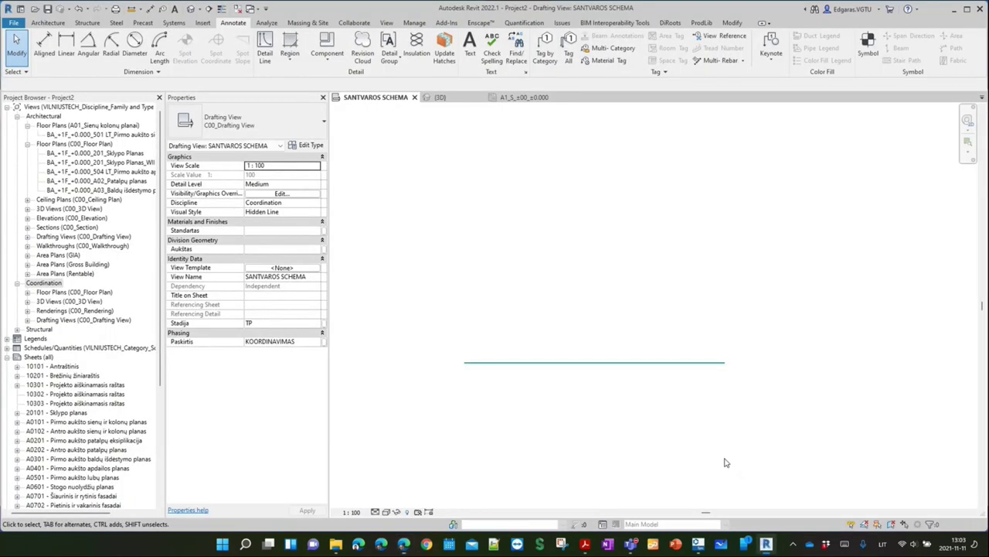
Restyle the 3500 horizontal detail line from 01.5-CONTINUOUS-050-F to 01.3-CONTINUOUS-025-D
{"action": "left_click", "coordinate": [669, 361]}
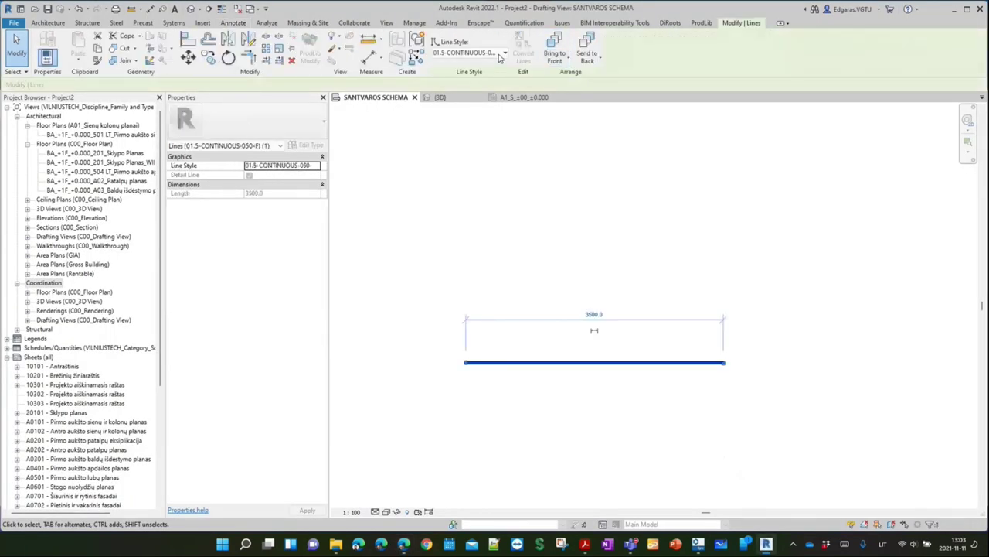
{"action": "left_click", "coordinate": [504, 54]}
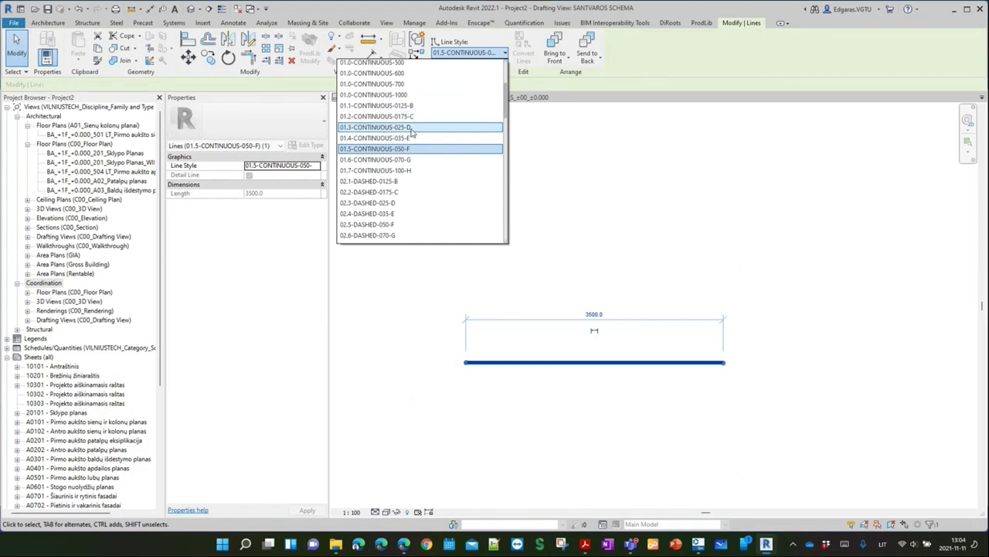
{"action": "scroll", "coordinate": [412, 133], "scroll_direction": "down", "scroll_amount": 1}
{"action": "scroll", "coordinate": [414, 135], "scroll_direction": "up", "scroll_amount": 2}
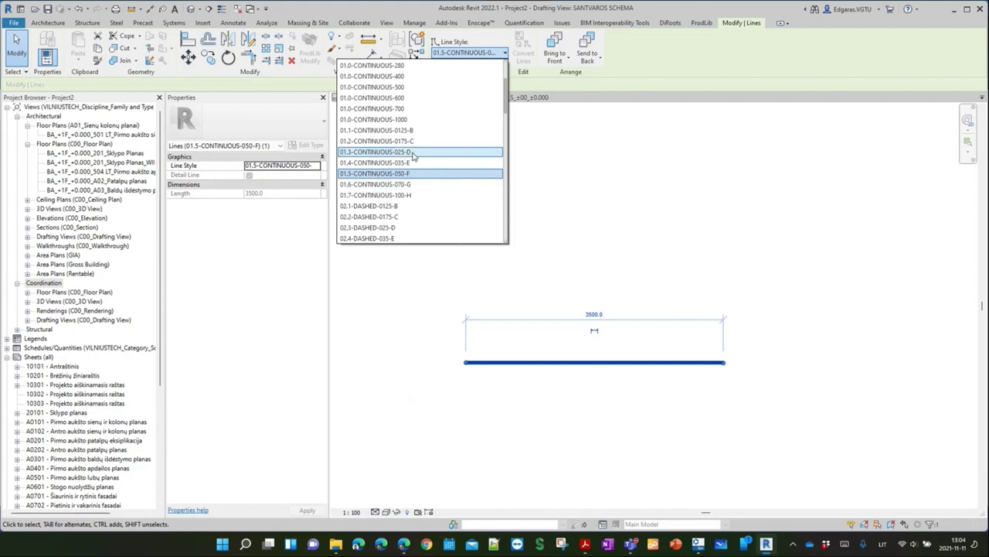
{"action": "left_click", "coordinate": [414, 153]}
{"action": "left_click", "coordinate": [601, 266]}
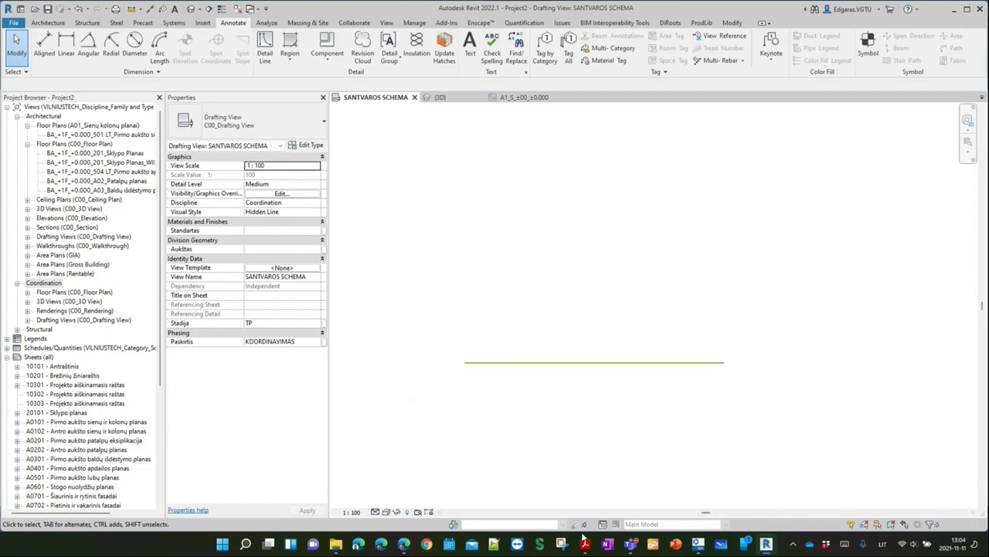
Scroll through the BEP's line-usage examples in Plannerly
{"action": "left_click", "coordinate": [404, 545]}
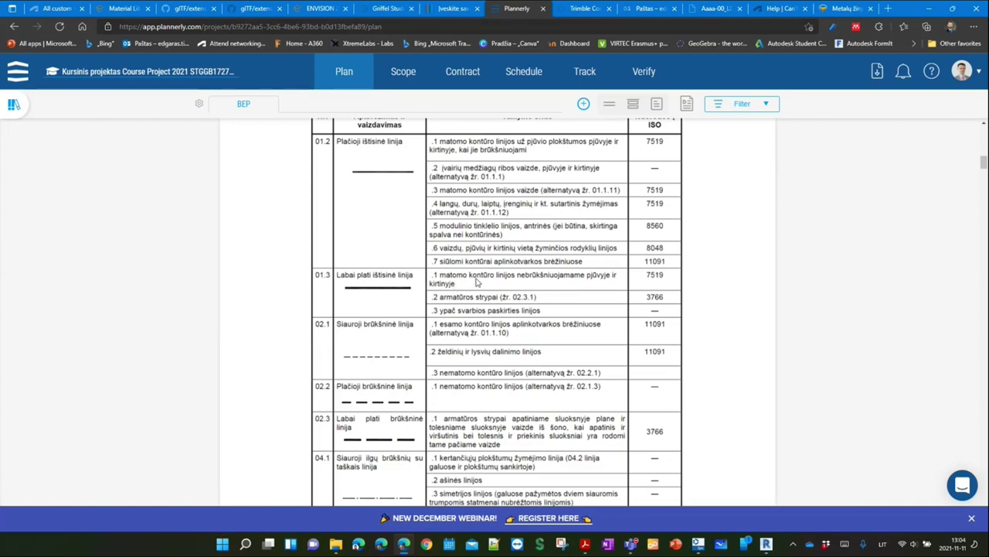
{"action": "scroll", "coordinate": [480, 283], "scroll_direction": "down", "scroll_amount": 5}
{"action": "scroll", "coordinate": [482, 287], "scroll_direction": "down", "scroll_amount": 5}
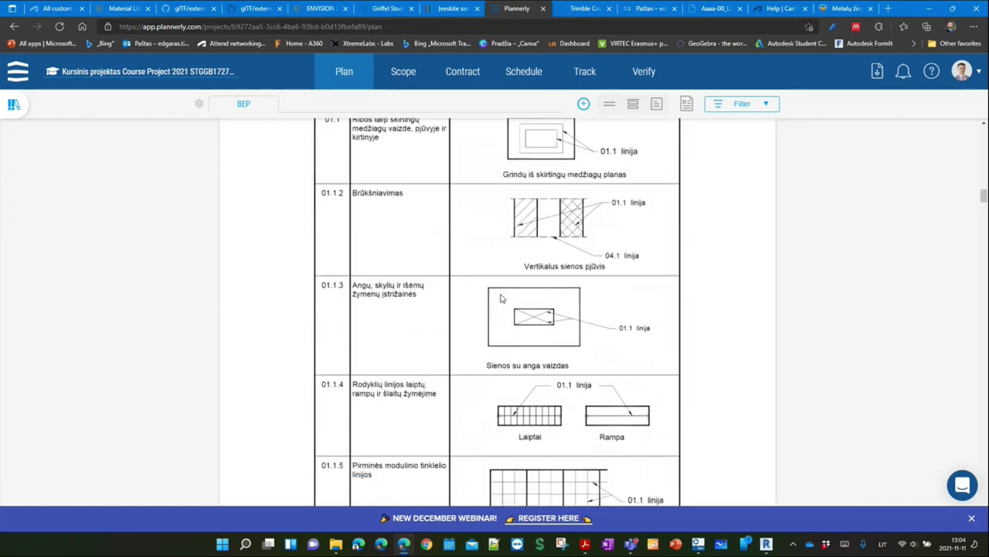
{"action": "scroll", "coordinate": [586, 240], "scroll_direction": "up", "scroll_amount": 1}
{"action": "scroll", "coordinate": [584, 263], "scroll_direction": "down", "scroll_amount": 1}
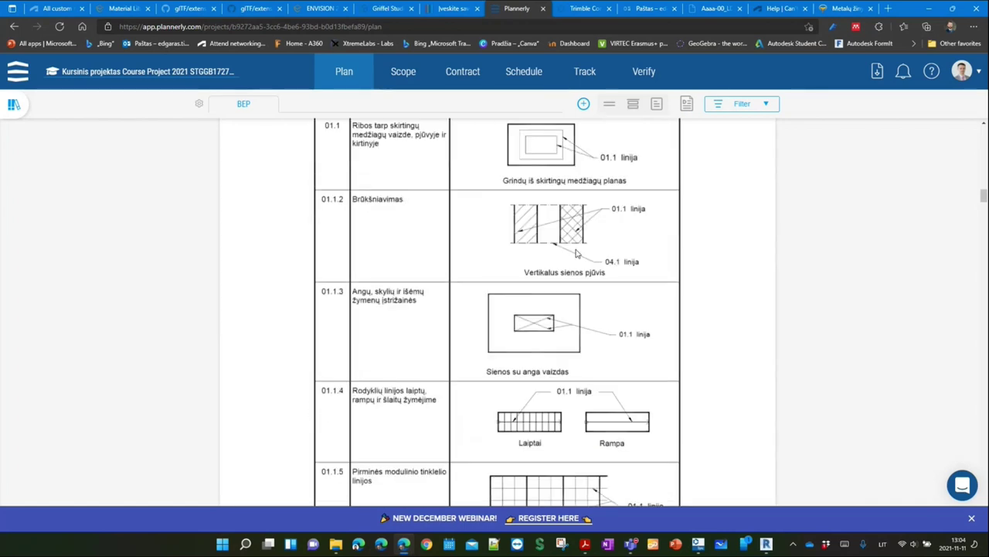
{"action": "scroll", "coordinate": [582, 288], "scroll_direction": "down", "scroll_amount": 3}
{"action": "scroll", "coordinate": [411, 276], "scroll_direction": "up", "scroll_amount": 2}
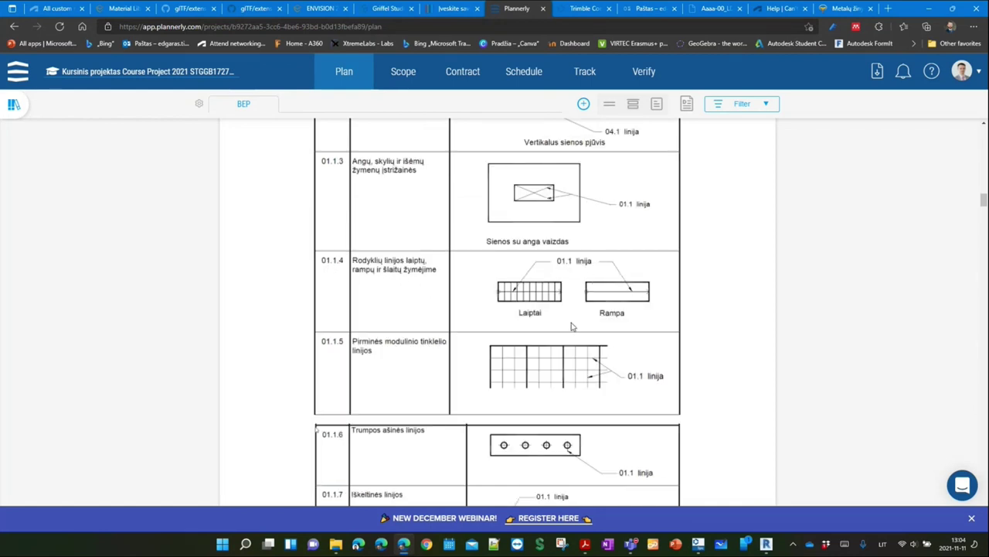
Review the 2 lentelė line-width table, then return to the SANTVAROS SCHEMA view in Revit
{"action": "scroll", "coordinate": [572, 326], "scroll_direction": "down", "scroll_amount": 4}
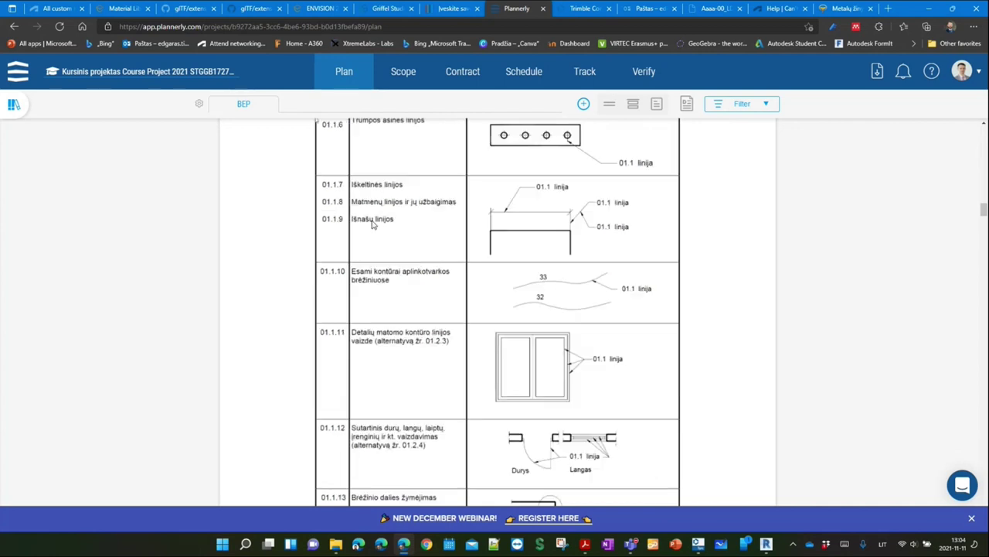
{"action": "scroll", "coordinate": [609, 256], "scroll_direction": "down", "scroll_amount": 1}
{"action": "scroll", "coordinate": [599, 257], "scroll_direction": "down", "scroll_amount": 4}
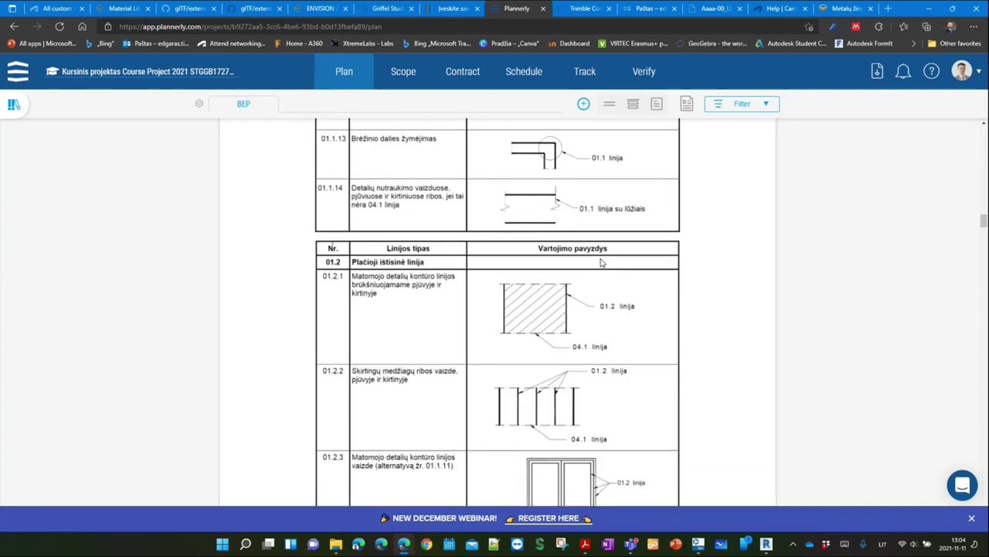
{"action": "scroll", "coordinate": [603, 256], "scroll_direction": "down", "scroll_amount": 2}
{"action": "scroll", "coordinate": [607, 253], "scroll_direction": "down", "scroll_amount": 4}
{"action": "scroll", "coordinate": [607, 254], "scroll_direction": "down", "scroll_amount": 3}
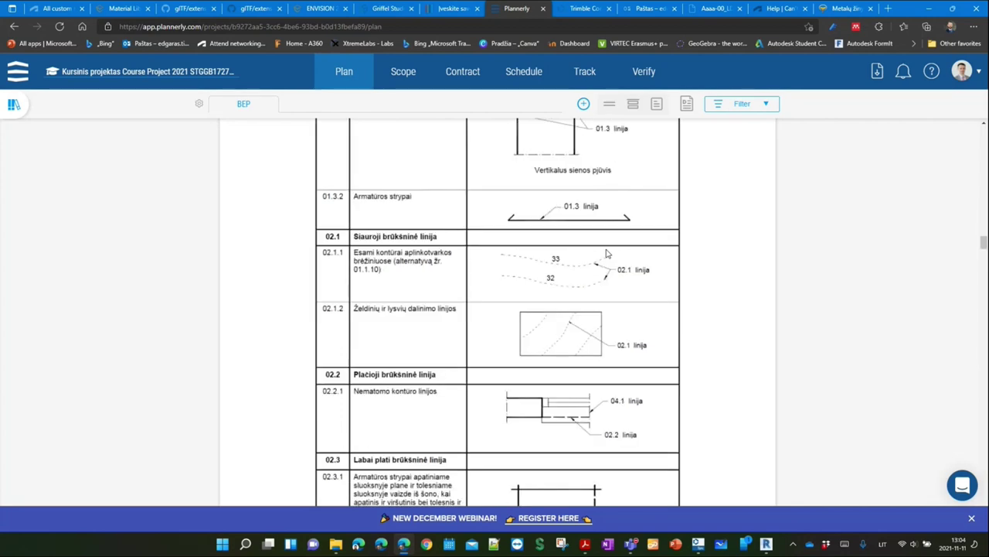
{"action": "scroll", "coordinate": [607, 254], "scroll_direction": "up", "scroll_amount": 2}
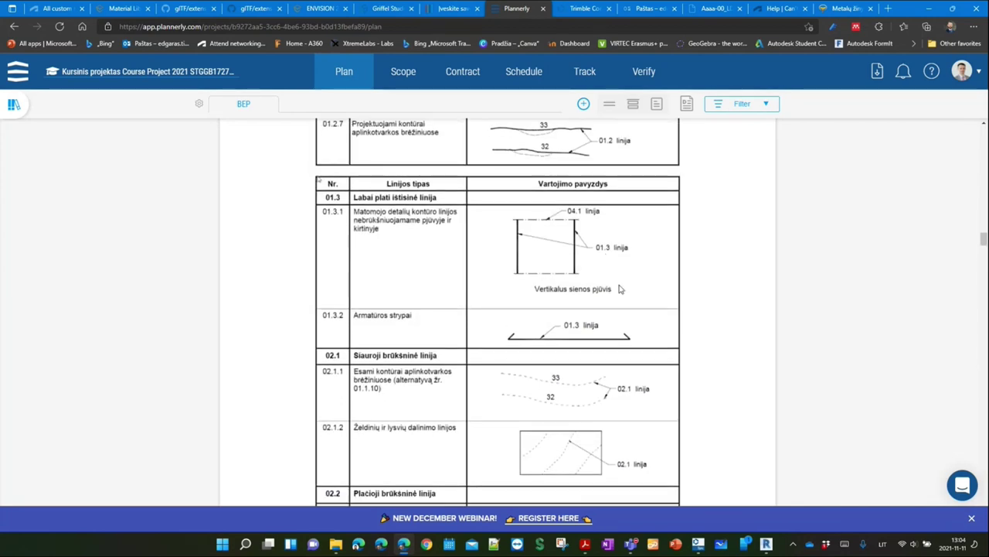
{"action": "scroll", "coordinate": [621, 290], "scroll_direction": "down", "scroll_amount": 3}
{"action": "scroll", "coordinate": [621, 290], "scroll_direction": "down", "scroll_amount": 3}
{"action": "scroll", "coordinate": [620, 288], "scroll_direction": "down", "scroll_amount": 3}
{"action": "scroll", "coordinate": [619, 287], "scroll_direction": "down", "scroll_amount": 5}
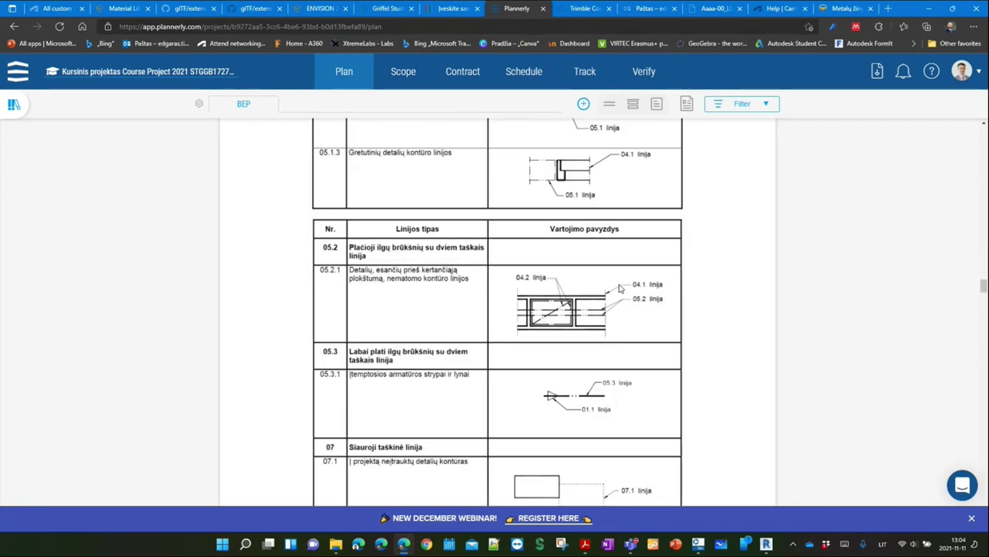
{"action": "scroll", "coordinate": [619, 287], "scroll_direction": "down", "scroll_amount": 5}
{"action": "scroll", "coordinate": [622, 291], "scroll_direction": "up", "scroll_amount": 10}
{"action": "scroll", "coordinate": [622, 291], "scroll_direction": "up", "scroll_amount": 5}
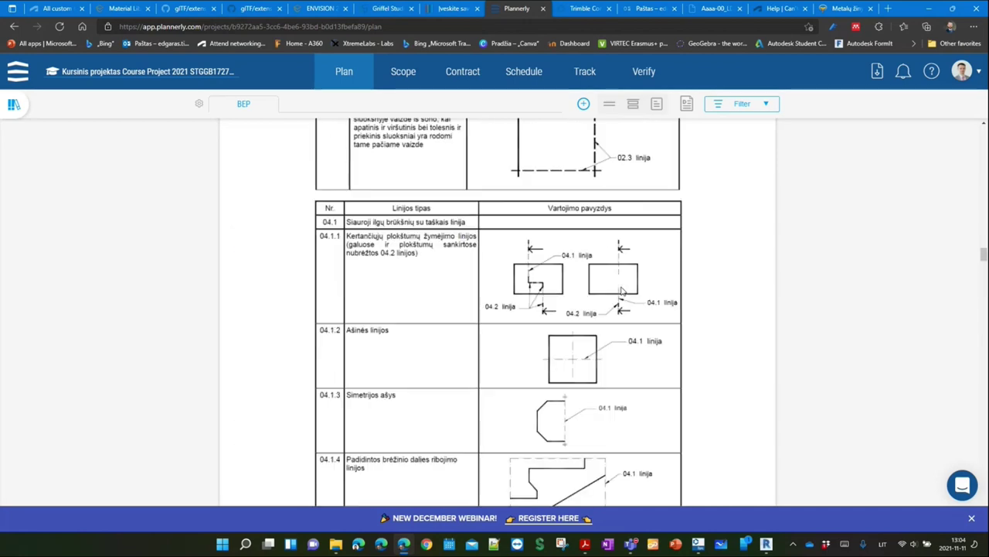
{"action": "scroll", "coordinate": [623, 290], "scroll_direction": "up", "scroll_amount": 5}
{"action": "scroll", "coordinate": [622, 292], "scroll_direction": "up", "scroll_amount": 3}
{"action": "scroll", "coordinate": [623, 292], "scroll_direction": "up", "scroll_amount": 2}
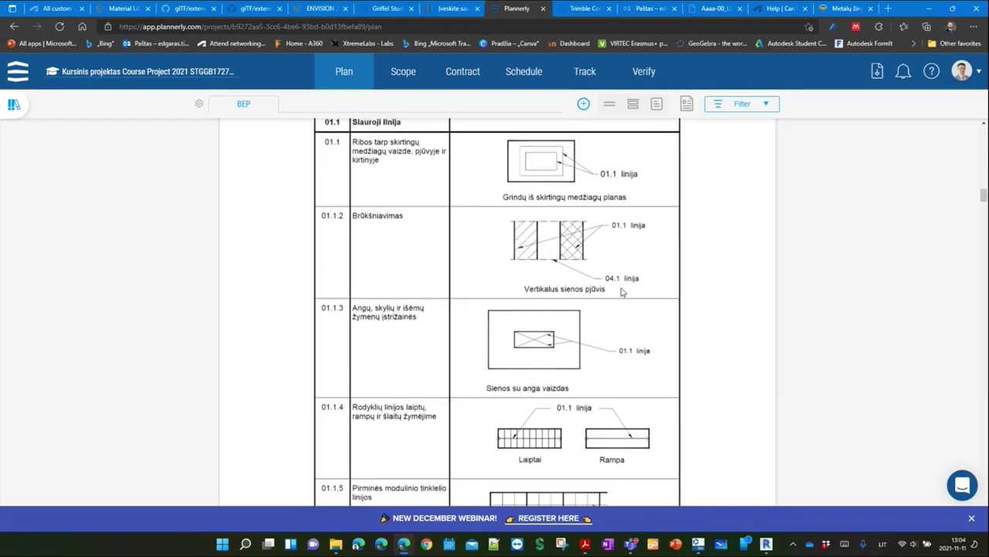
{"action": "scroll", "coordinate": [623, 291], "scroll_direction": "up", "scroll_amount": 4}
{"action": "scroll", "coordinate": [623, 291], "scroll_direction": "up", "scroll_amount": 2}
{"action": "scroll", "coordinate": [622, 290], "scroll_direction": "down", "scroll_amount": 1}
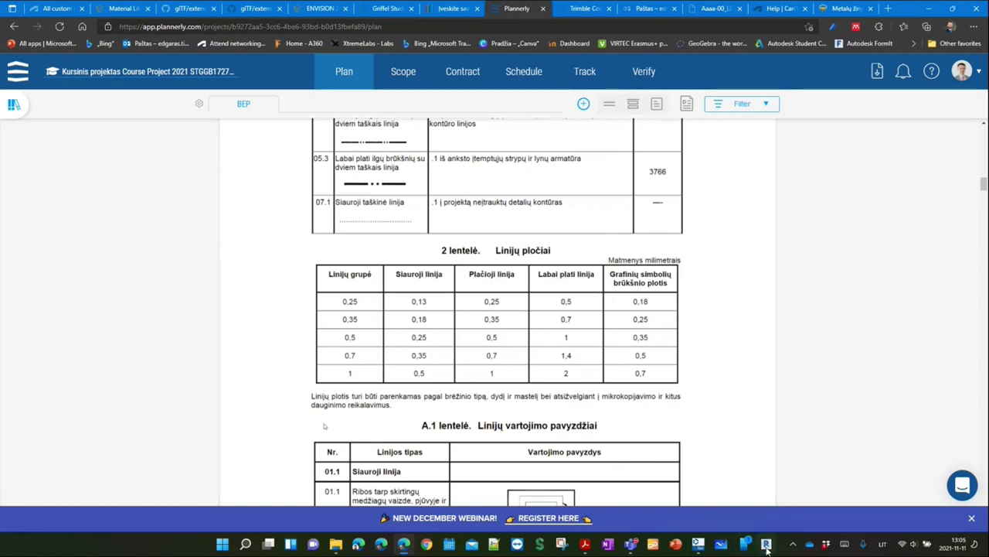
{"action": "left_click", "coordinate": [766, 545]}
Change the horizontal base line to the 01.5-CONTINUOUS-050-F line style
{"action": "left_click", "coordinate": [524, 361]}
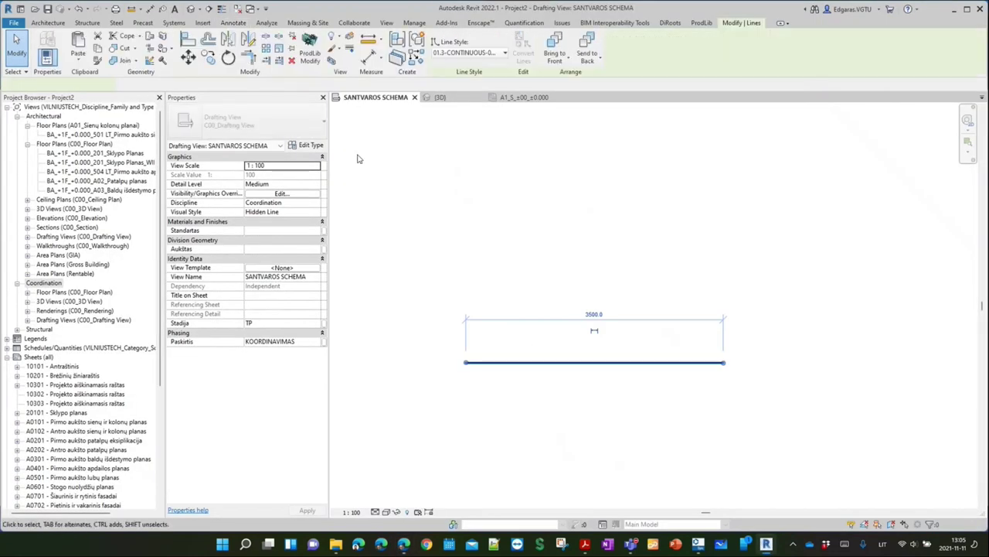
{"action": "left_click", "coordinate": [503, 52]}
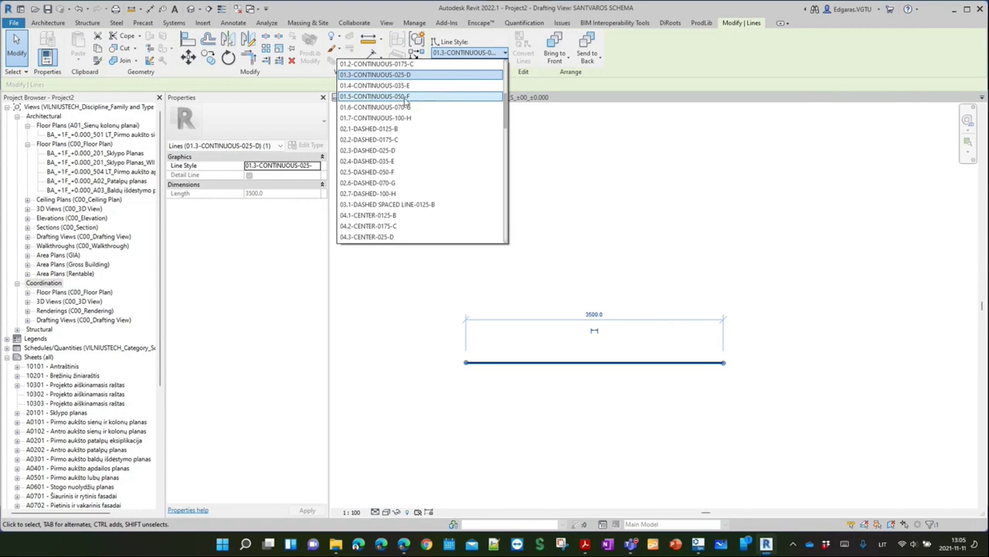
{"action": "left_click", "coordinate": [405, 97]}
{"action": "left_click", "coordinate": [565, 426]}
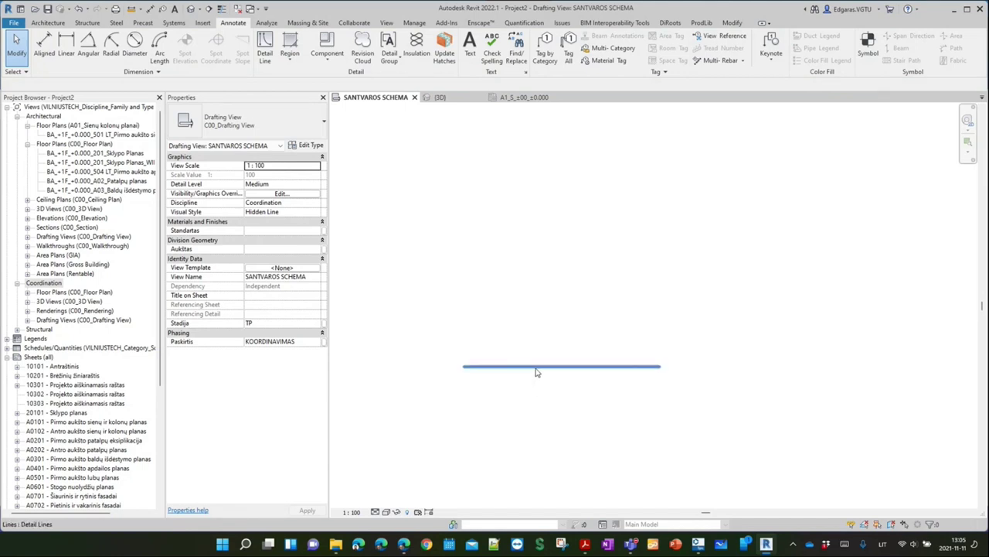
Draw the vertical end post and the sloped top chord as chained detail lines
{"action": "left_click", "coordinate": [264, 45]}
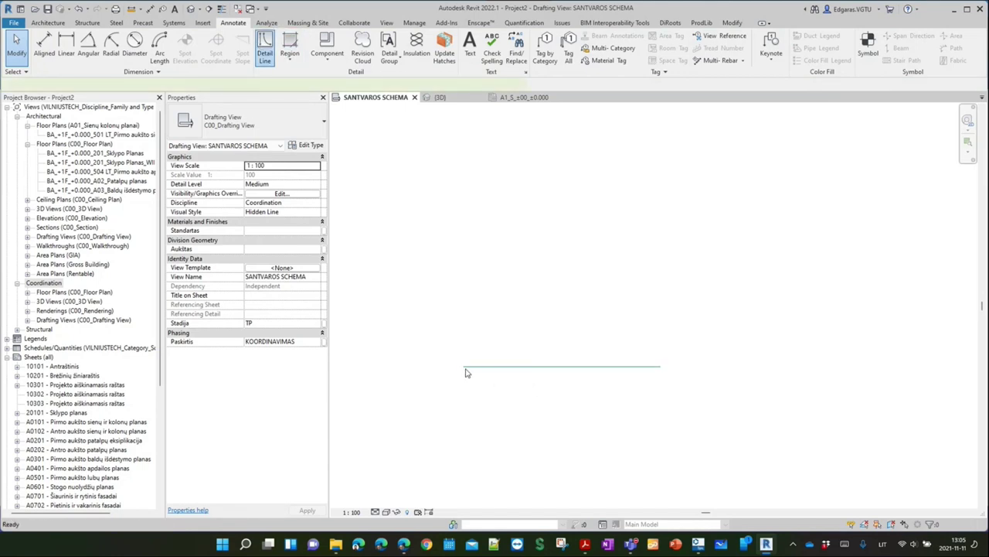
{"action": "left_click", "coordinate": [464, 364]}
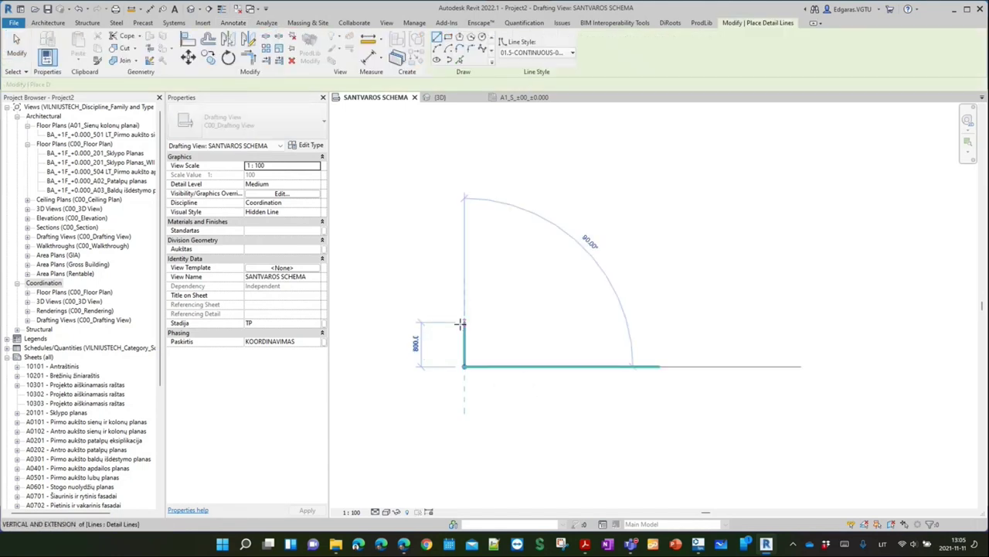
{"action": "left_click", "coordinate": [461, 323]}
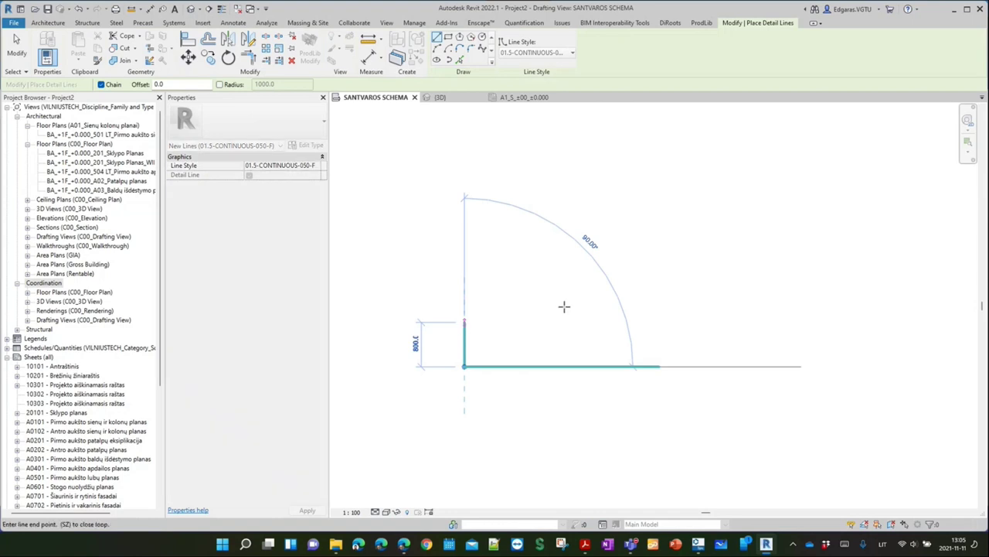
{"action": "left_click", "coordinate": [659, 271]}
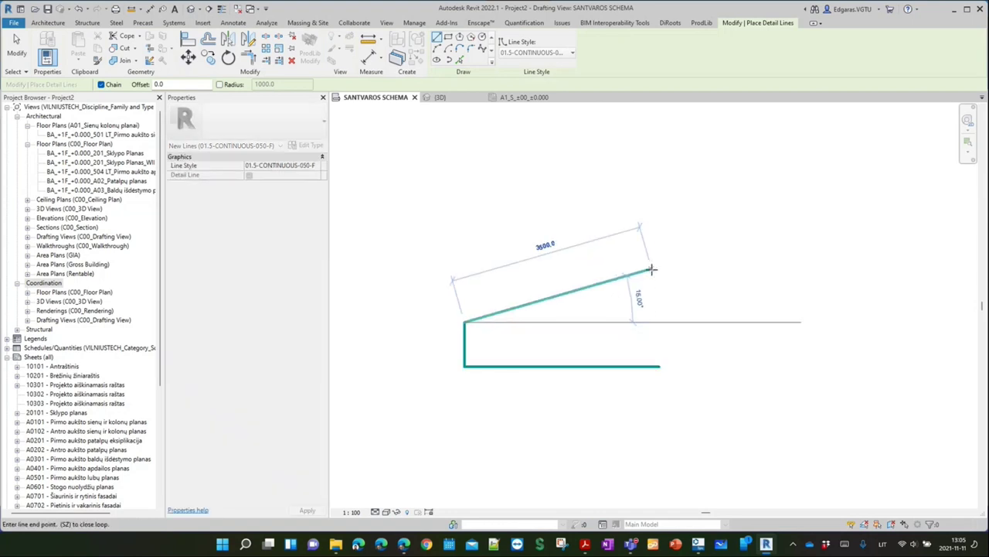
{"action": "left_click", "coordinate": [662, 271]}
{"action": "key", "text": "Escape"}
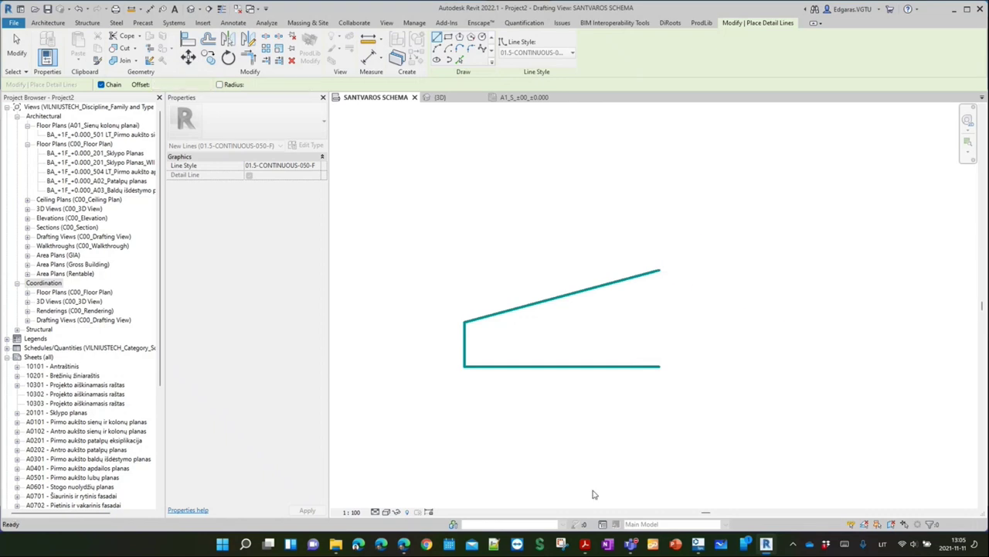
Add a vertical web from the bottom chord up to the top chord
{"action": "left_click", "coordinate": [585, 545]}
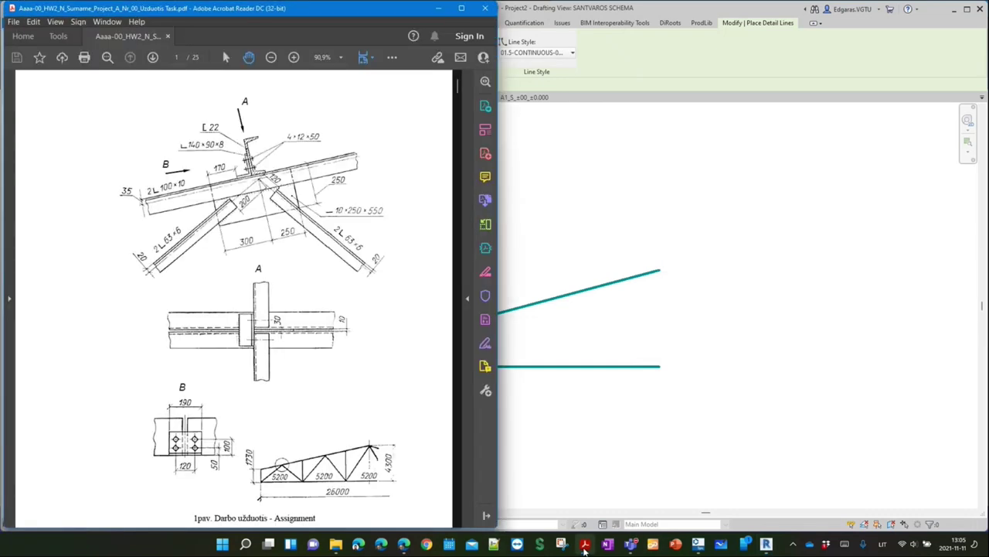
{"action": "left_click", "coordinate": [586, 545]}
{"action": "left_click", "coordinate": [542, 365]}
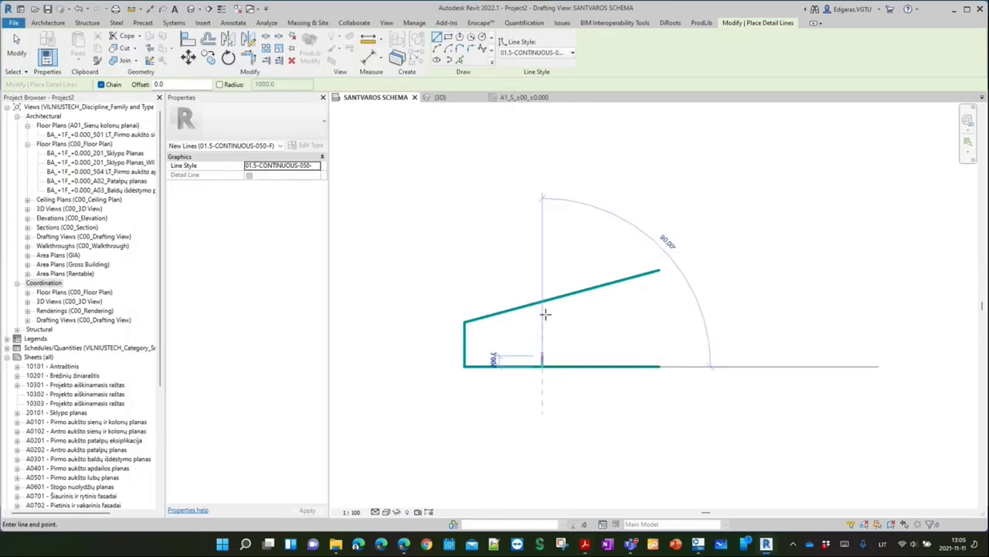
{"action": "left_click", "coordinate": [542, 301]}
{"action": "key", "text": "Escape"}
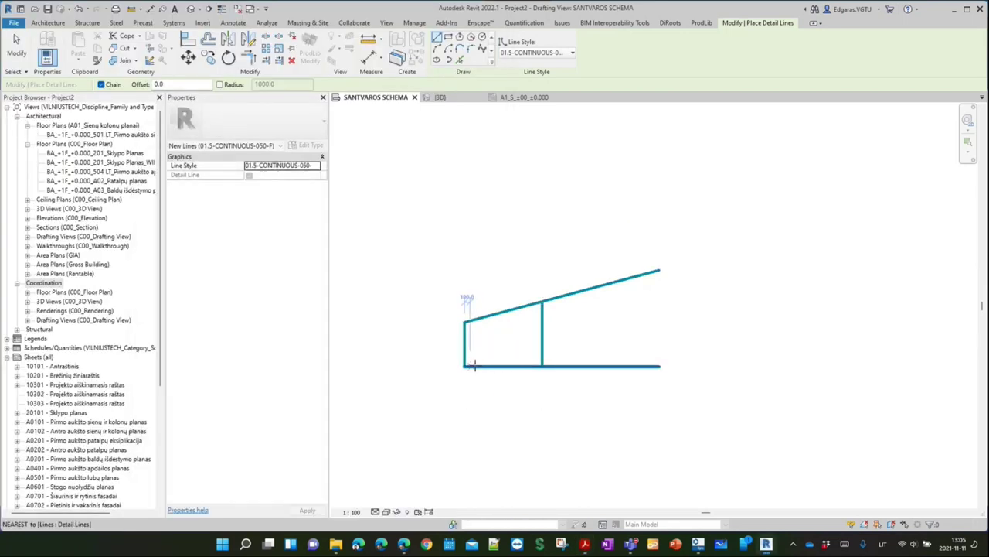
Draw two diagonals from the top chord node down to the bottom chord, forming the first panel triangle
{"action": "left_click", "coordinate": [586, 545]}
{"action": "left_click", "coordinate": [585, 545]}
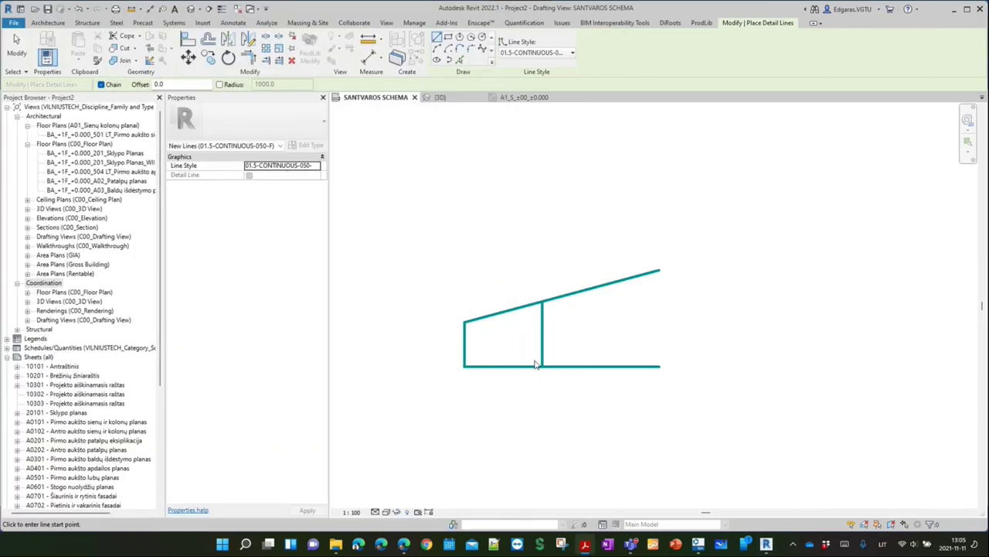
{"action": "left_click", "coordinate": [501, 312]}
{"action": "left_click", "coordinate": [464, 365]}
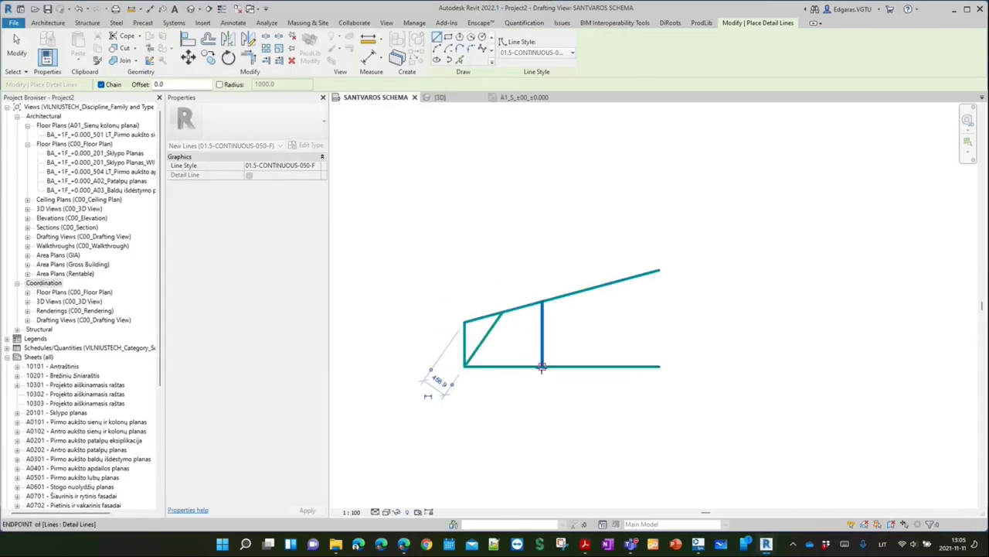
{"action": "left_click", "coordinate": [501, 311]}
{"action": "left_click", "coordinate": [542, 366]}
{"action": "key", "text": "Escape"}
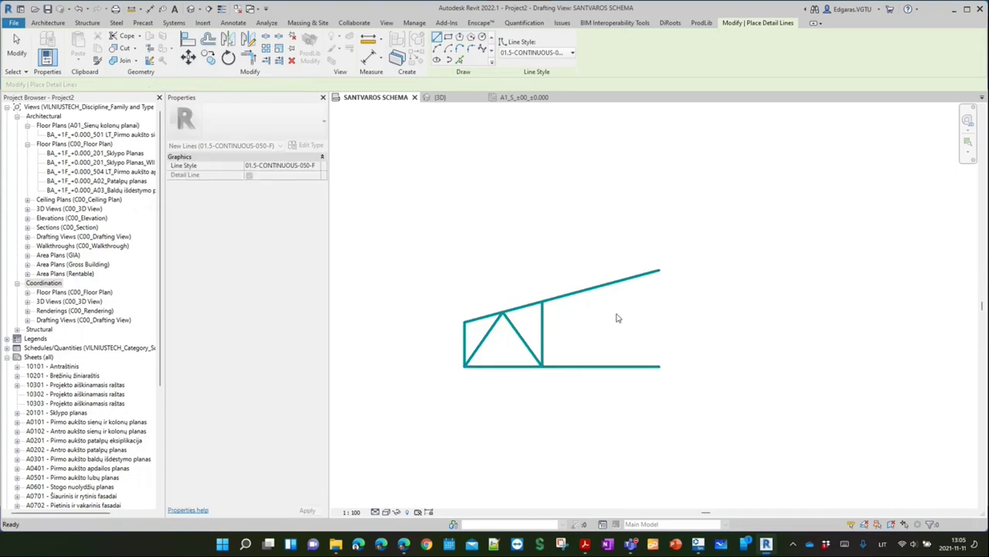
{"action": "key", "text": "Escape"}
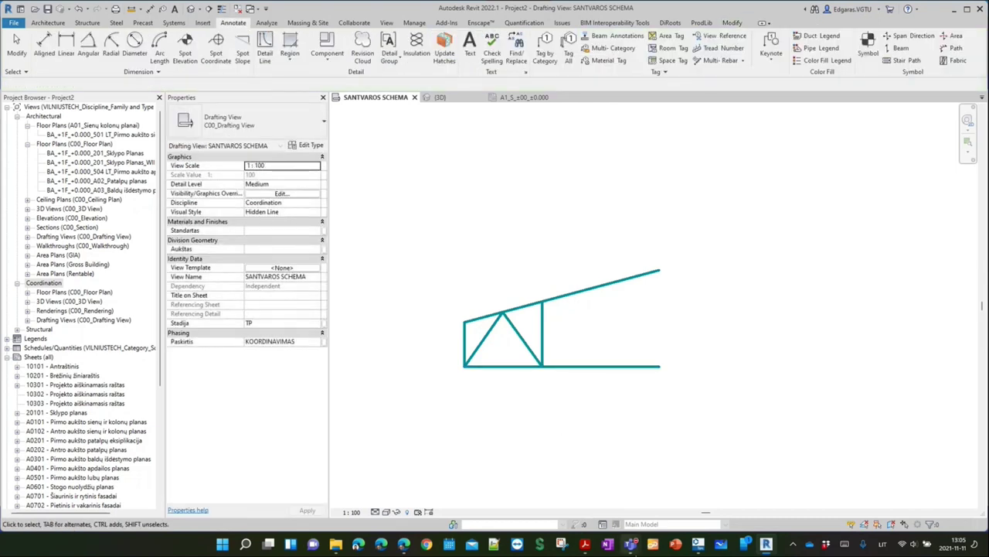
Copy the first truss panel's lines along the bottom chord to form the next panel
{"action": "left_click", "coordinate": [585, 545]}
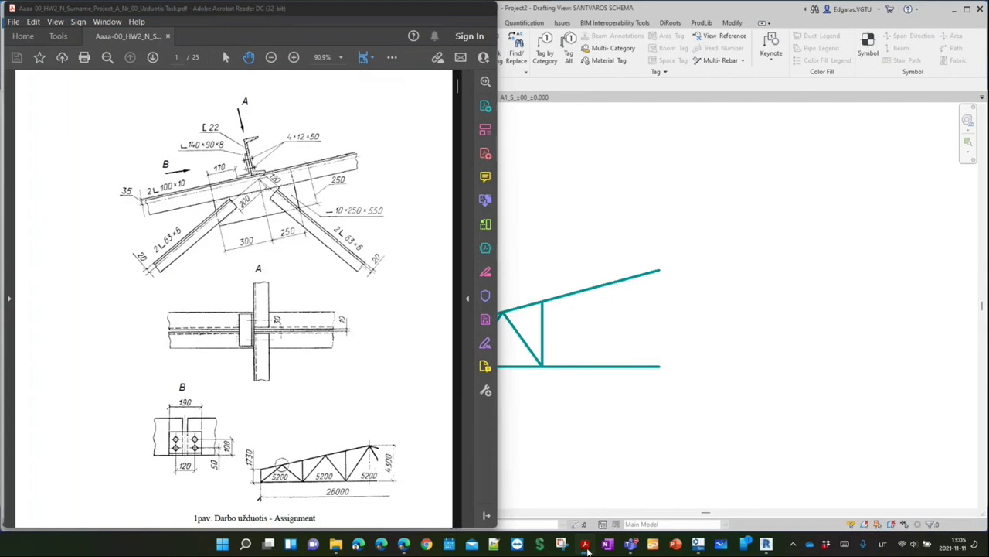
{"action": "left_click", "coordinate": [585, 545]}
{"action": "left_click_drag", "start_coordinate": [615, 294], "coordinate": [470, 376]}
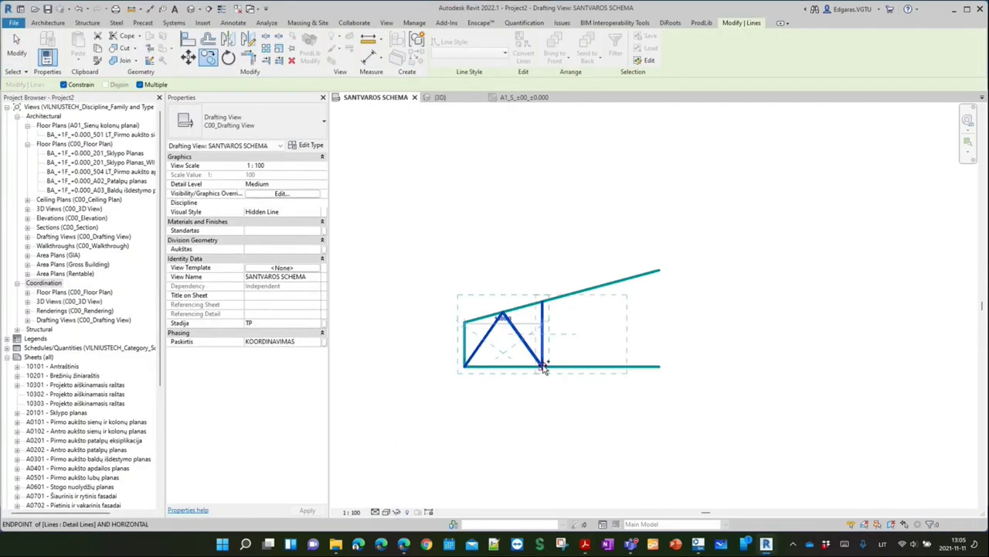
{"action": "left_click_drag", "start_coordinate": [539, 368], "coordinate": [701, 369]}
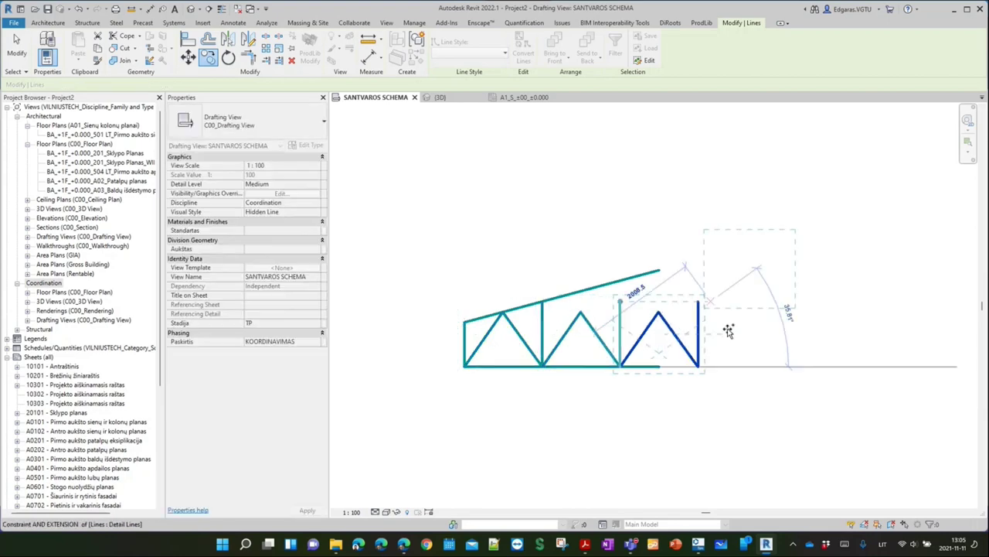
{"action": "left_click", "coordinate": [672, 424]}
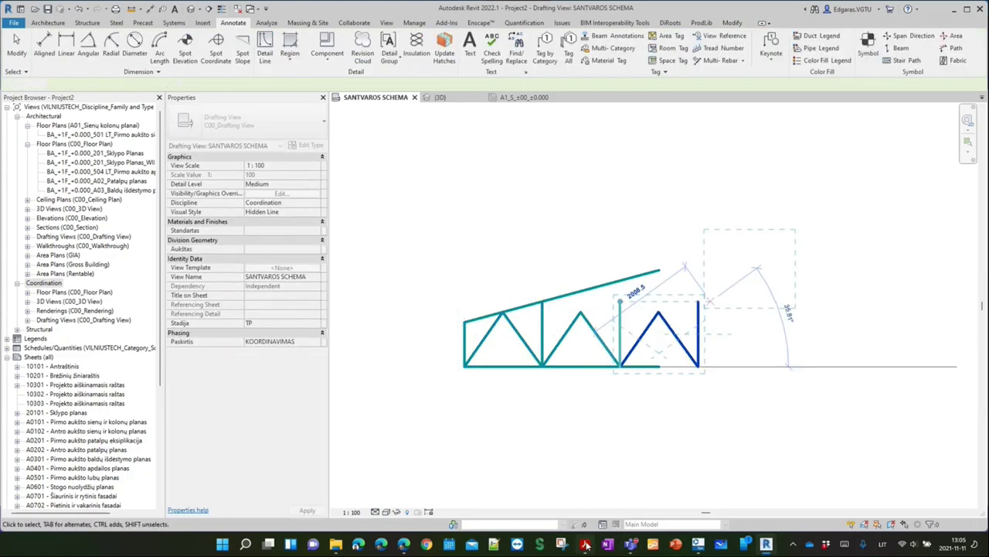
Delete the surplus members at the truss's right end
{"action": "left_click", "coordinate": [587, 546]}
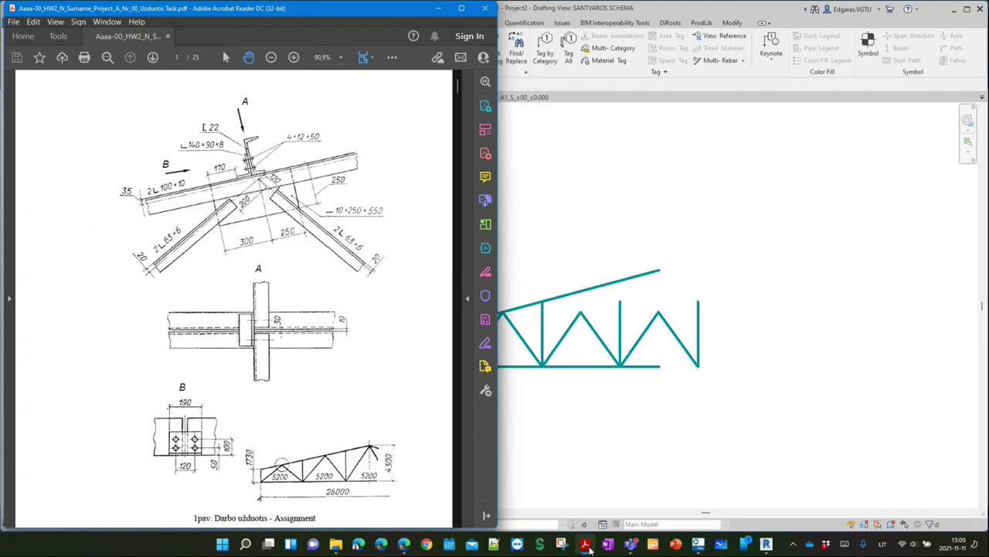
{"action": "left_click", "coordinate": [586, 545]}
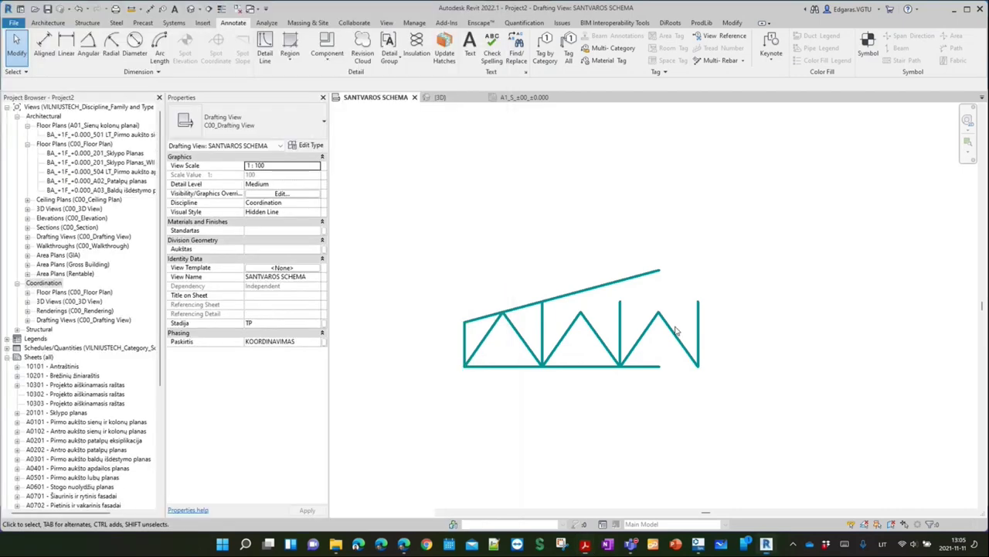
{"action": "left_click_drag", "start_coordinate": [771, 397], "coordinate": [688, 296]}
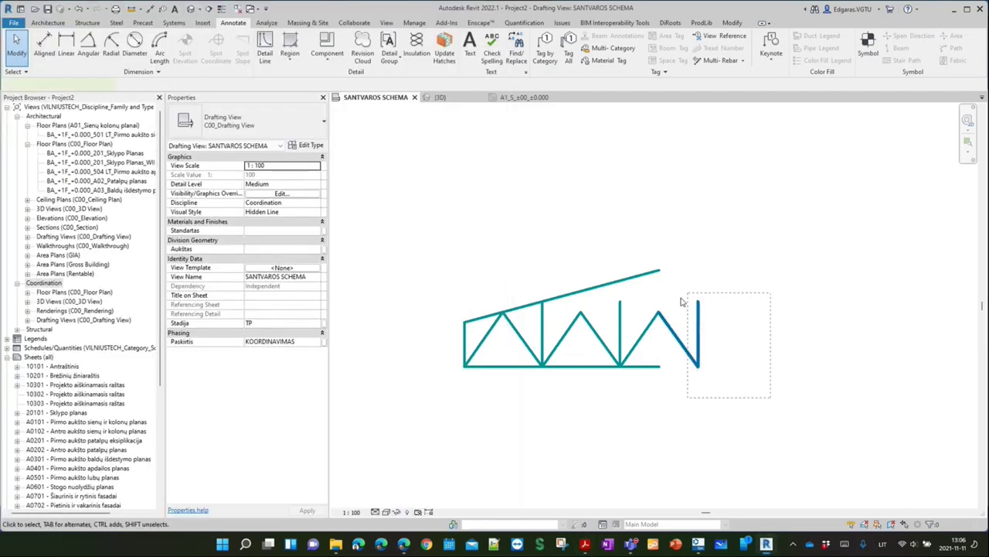
{"action": "key", "text": "Delete"}
{"action": "scroll", "coordinate": [530, 388], "scroll_direction": "up", "scroll_amount": 1}
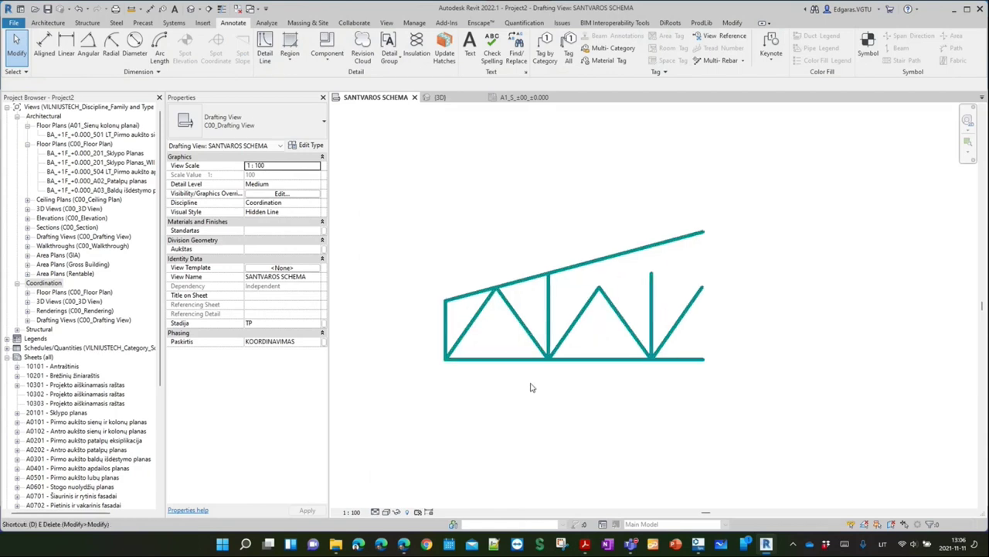
Place a 1400, 1400, 700 aligned dimension string below the bottom chord
{"action": "key", "text": "d"}
{"action": "key", "text": "i"}
{"action": "left_click", "coordinate": [445, 343]}
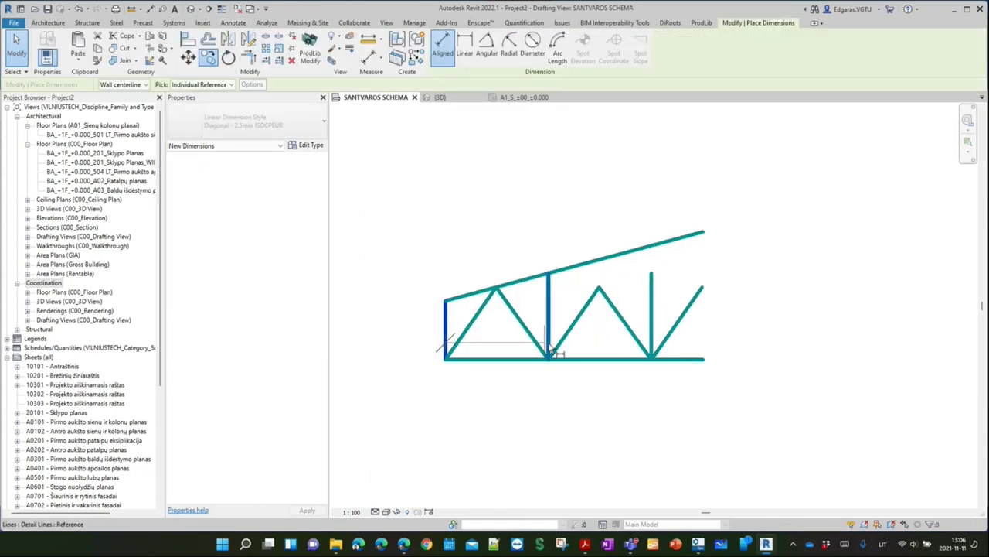
{"action": "left_click", "coordinate": [548, 352]}
{"action": "left_click", "coordinate": [652, 344]}
{"action": "left_click", "coordinate": [711, 373]}
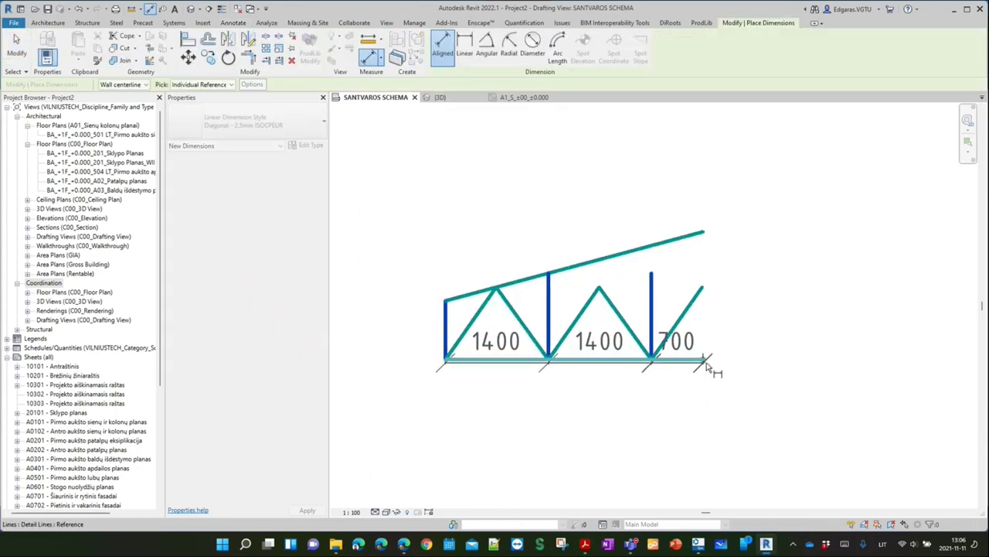
{"action": "scroll", "coordinate": [710, 309], "scroll_direction": "down", "scroll_amount": 1}
{"action": "left_click", "coordinate": [705, 396]}
{"action": "key", "text": "Escape"}
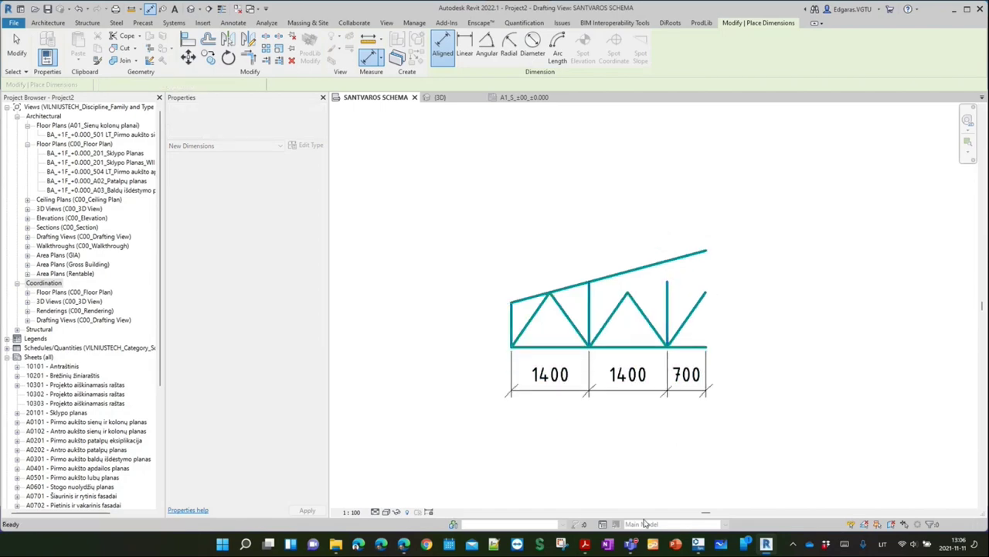
{"action": "key", "text": "Escape"}
Dimension the truss's left-end height as 800
{"action": "left_click", "coordinate": [586, 545]}
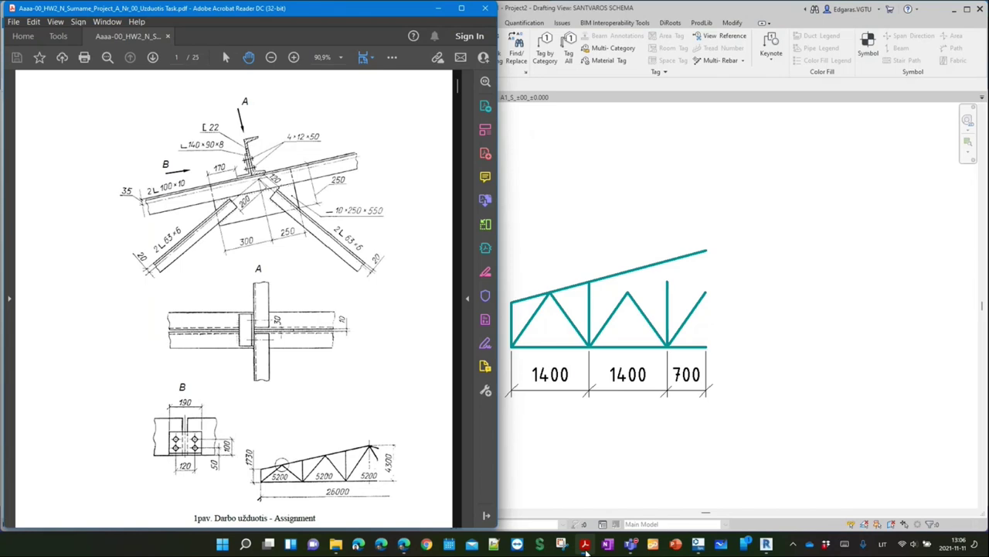
{"action": "left_click", "coordinate": [586, 544]}
{"action": "key", "text": "d"}
{"action": "key", "text": "i"}
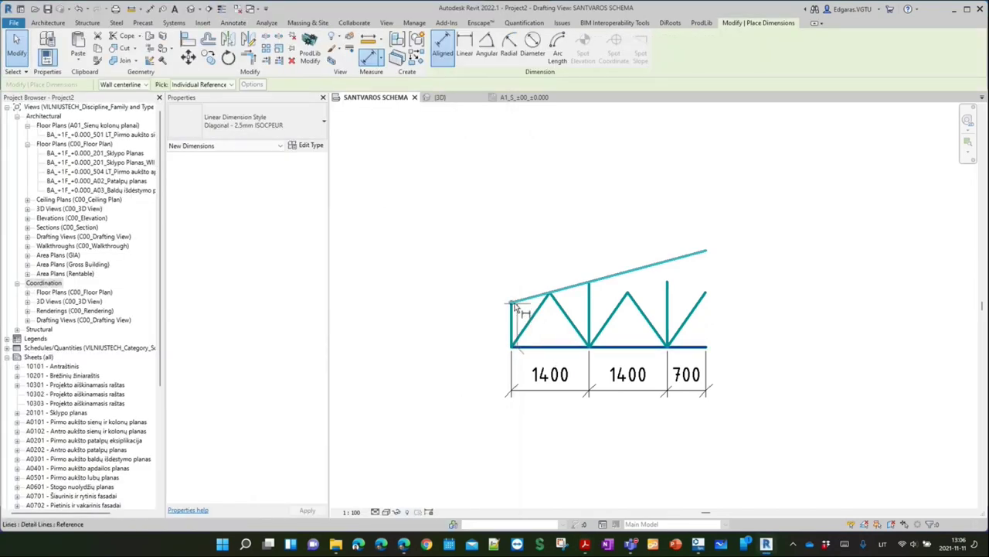
{"action": "left_click", "coordinate": [516, 307]}
{"action": "left_click", "coordinate": [515, 346]}
{"action": "left_click", "coordinate": [461, 325]}
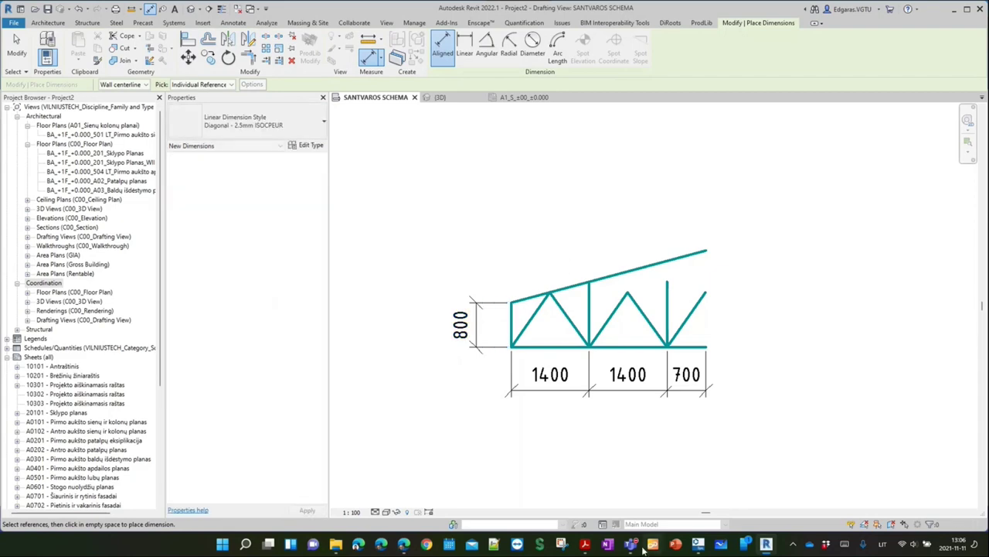
Dimension the truss's right-end height as 1738
{"action": "left_click", "coordinate": [585, 545]}
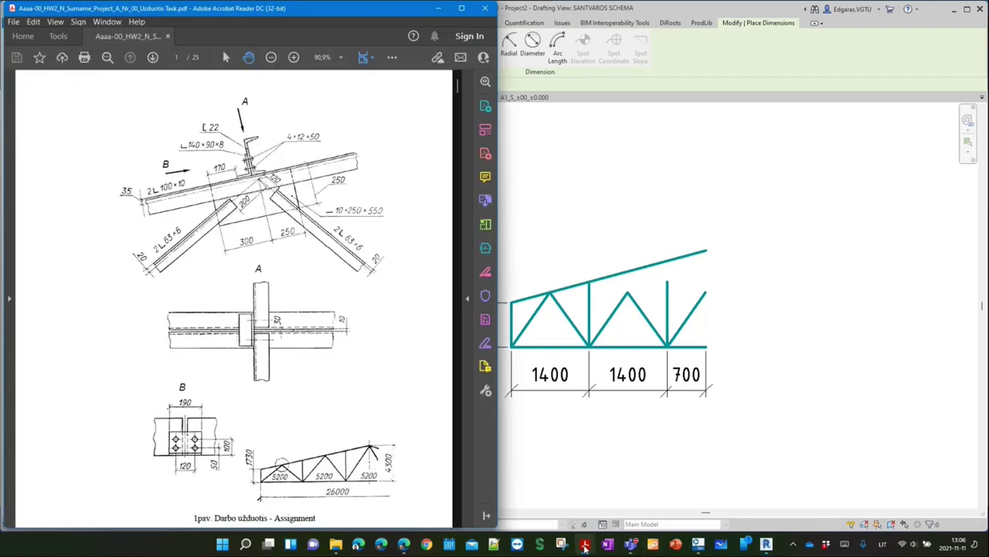
{"action": "left_click", "coordinate": [585, 546]}
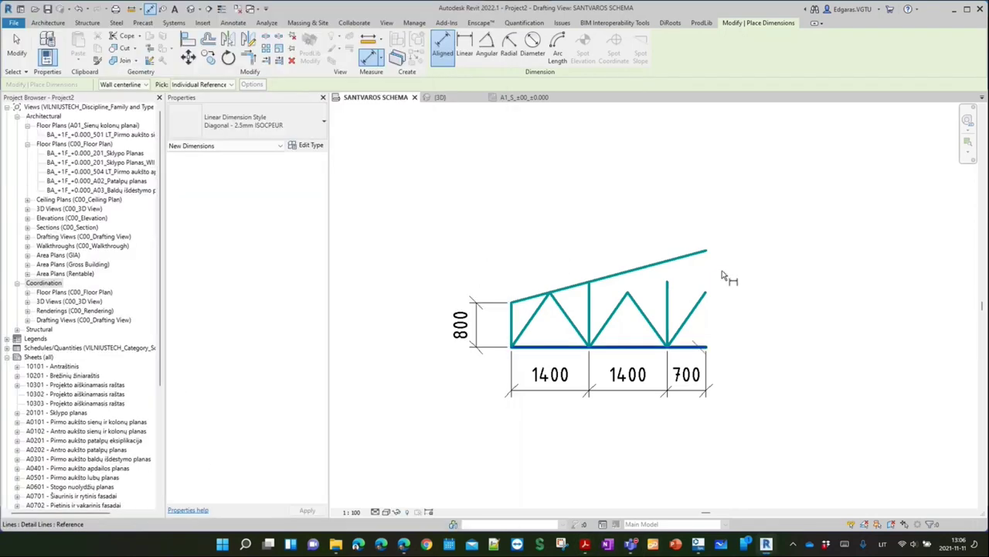
{"action": "left_click", "coordinate": [708, 251]}
{"action": "left_click", "coordinate": [706, 346]}
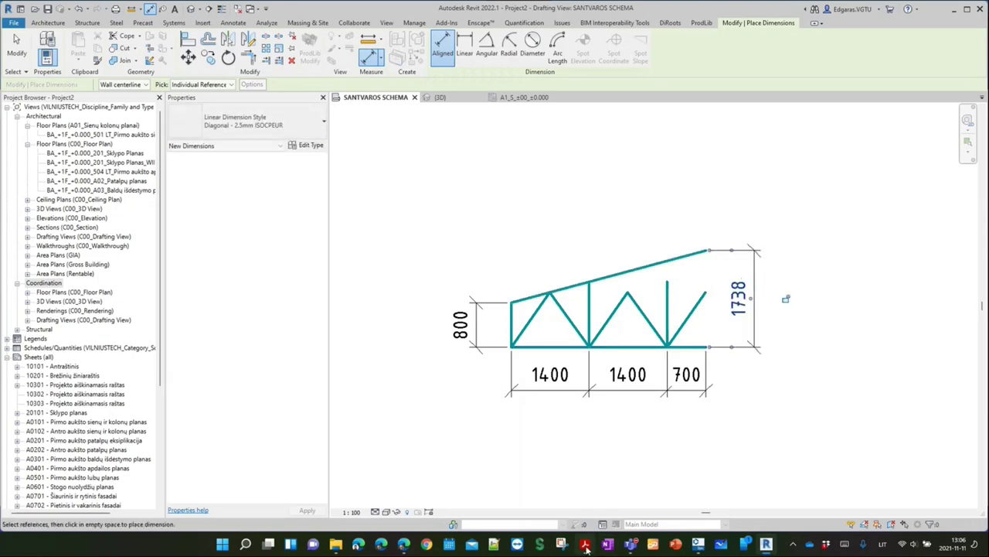
{"action": "left_click", "coordinate": [585, 546]}
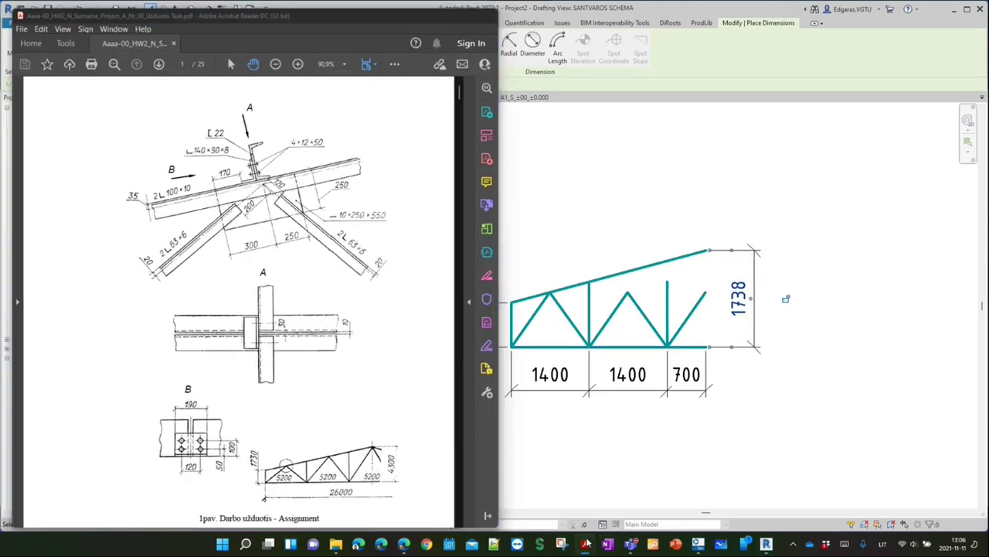
{"action": "left_click", "coordinate": [585, 545]}
{"action": "key", "text": "Escape"}
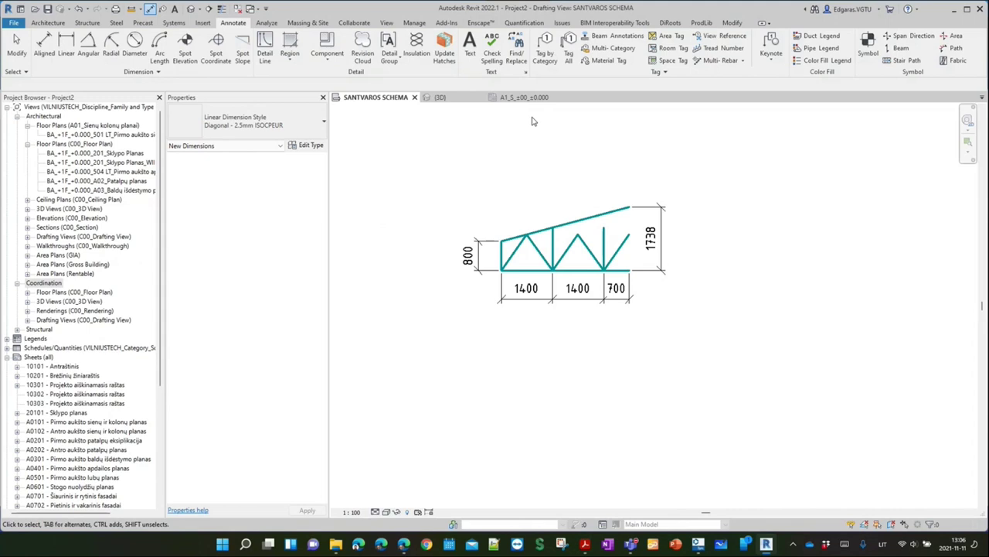
Start Detail Line with DL and browse the line styles, keeping 01.5-CONTINUOUS-050-F, then consult the BEP line-type standard
{"action": "scroll", "coordinate": [532, 120], "scroll_direction": "up", "scroll_amount": 1}
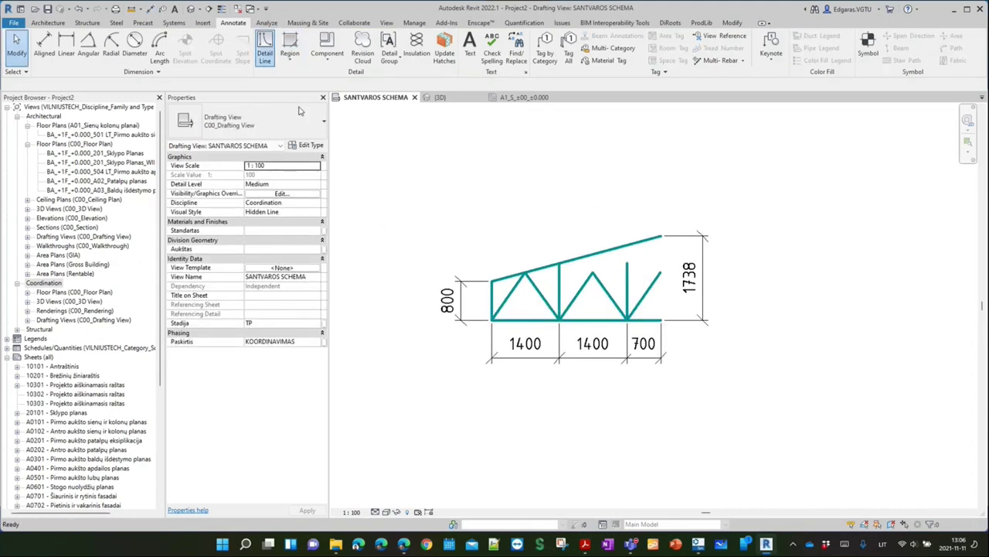
{"action": "key", "text": "d"}
{"action": "key", "text": "l"}
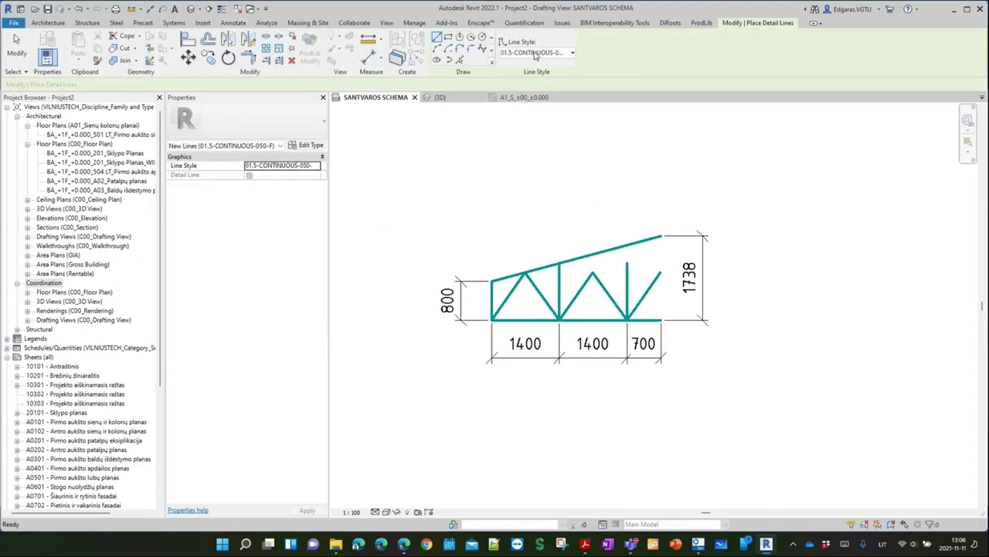
{"action": "left_click", "coordinate": [537, 52]}
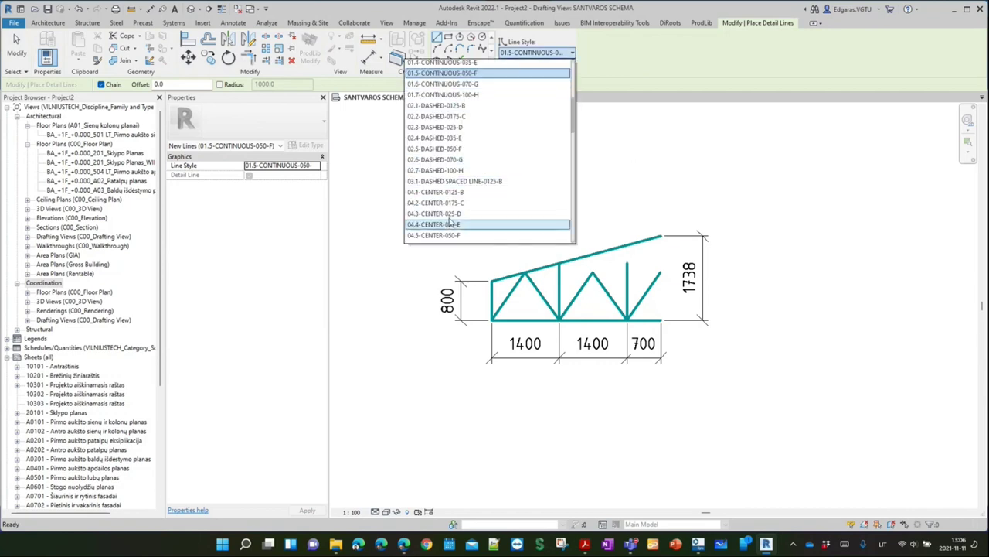
{"action": "scroll", "coordinate": [454, 222], "scroll_direction": "down", "scroll_amount": 2}
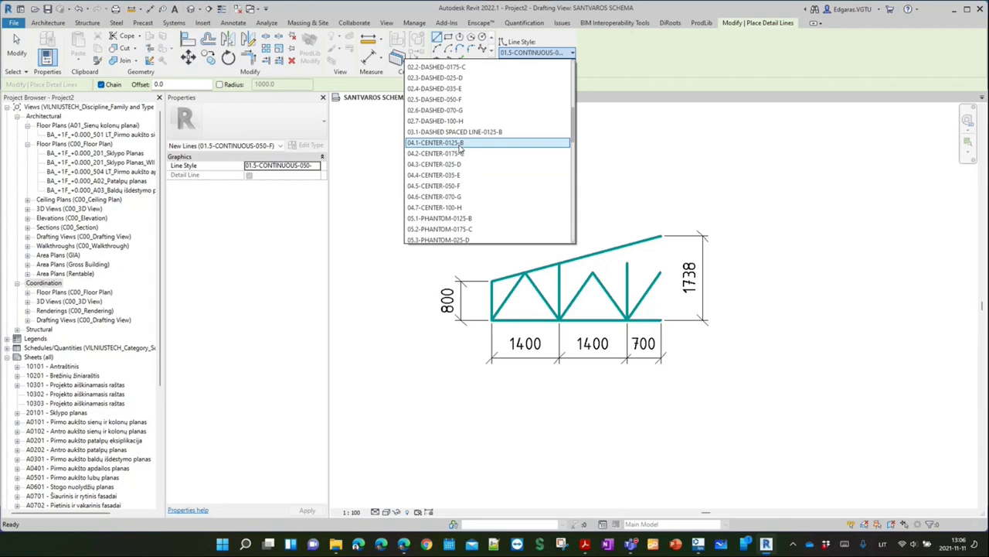
{"action": "key", "text": "Escape"}
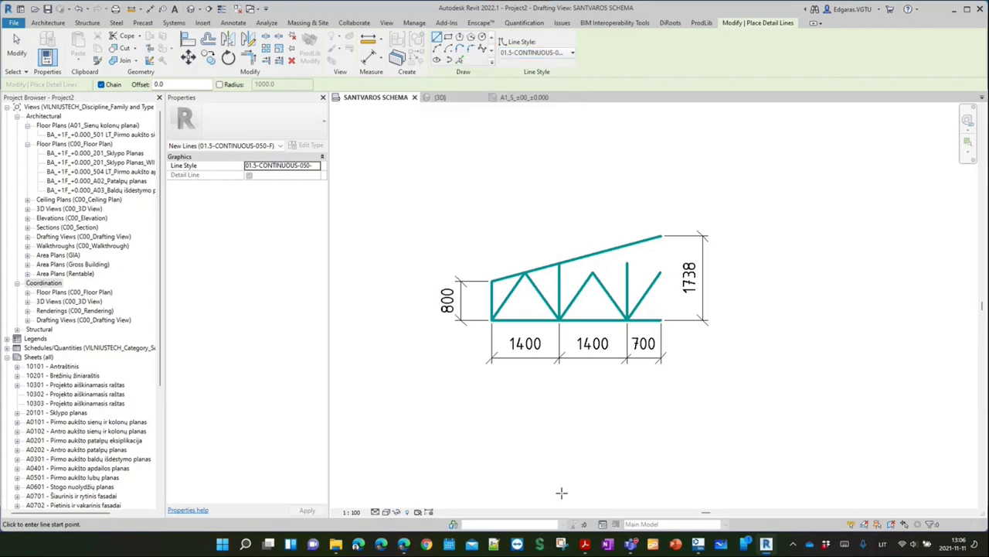
{"action": "left_click", "coordinate": [403, 543]}
{"action": "scroll", "coordinate": [465, 349], "scroll_direction": "up", "scroll_amount": 3}
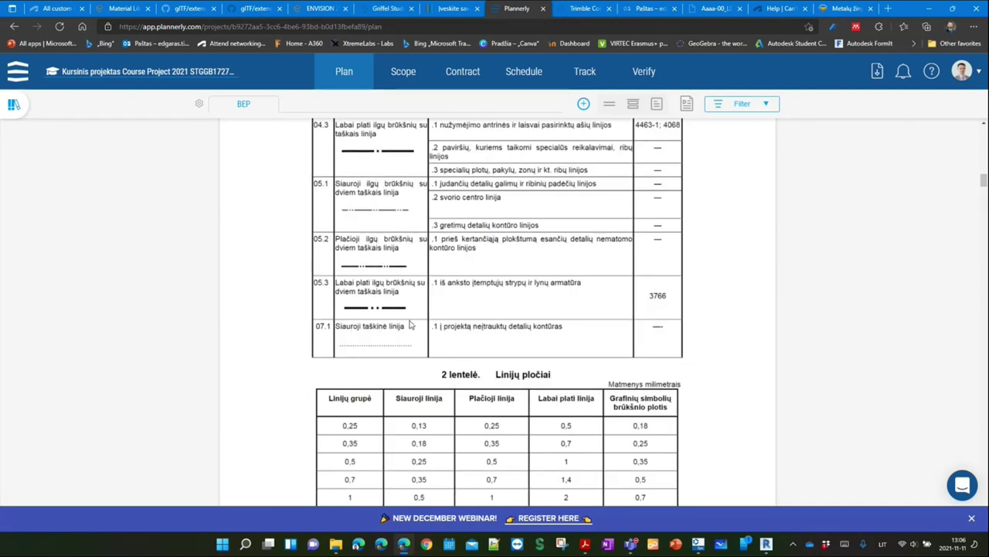
{"action": "scroll", "coordinate": [407, 249], "scroll_direction": "up", "scroll_amount": 3}
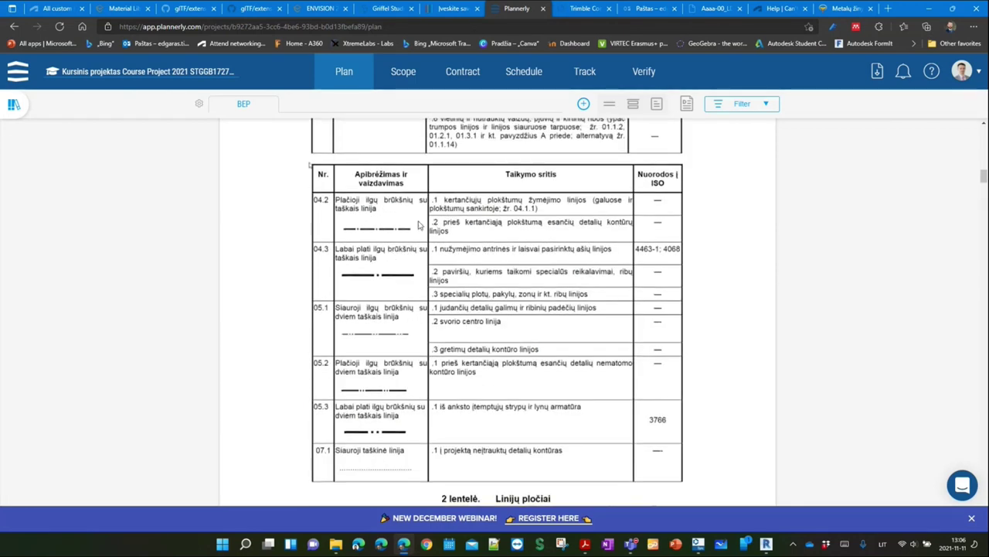
{"action": "scroll", "coordinate": [522, 213], "scroll_direction": "up", "scroll_amount": 2}
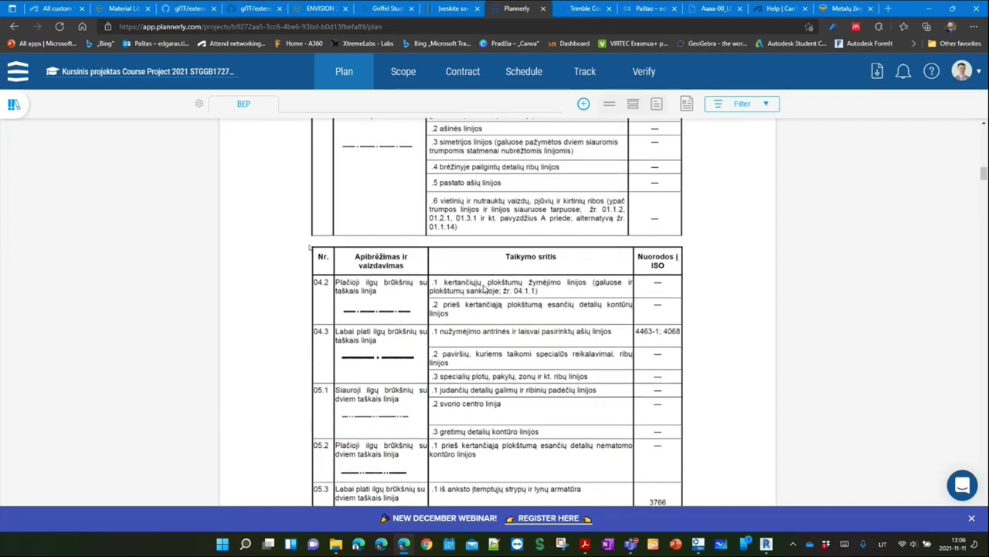
{"action": "scroll", "coordinate": [392, 382], "scroll_direction": "up", "scroll_amount": 3}
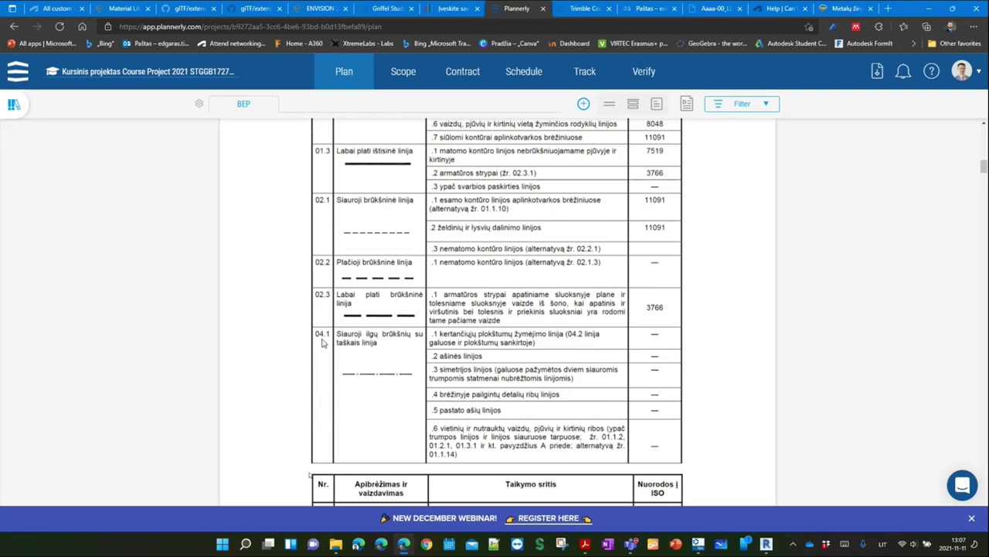
{"action": "scroll", "coordinate": [323, 343], "scroll_direction": "down", "scroll_amount": 1}
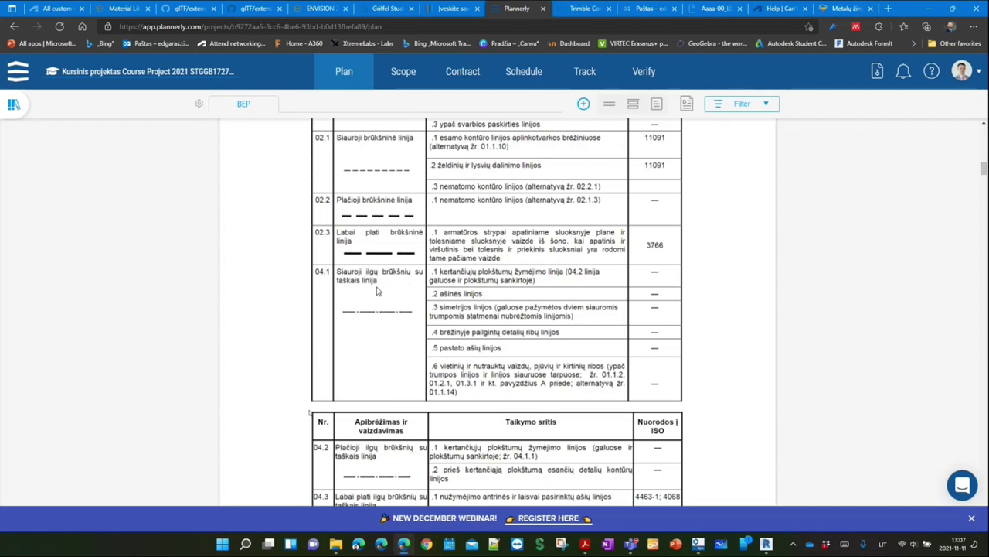
{"action": "scroll", "coordinate": [377, 290], "scroll_direction": "down", "scroll_amount": 5}
{"action": "scroll", "coordinate": [433, 262], "scroll_direction": "down", "scroll_amount": 2}
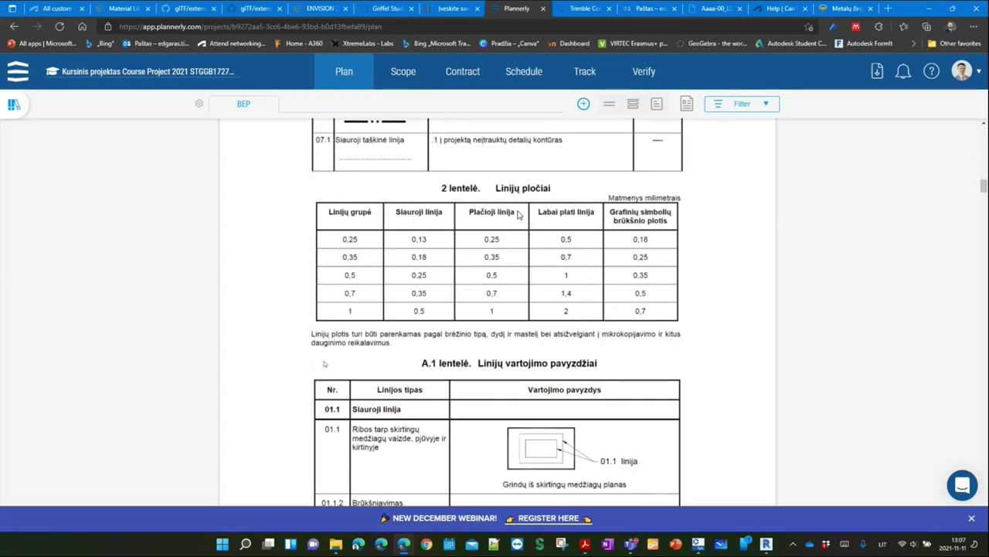
{"action": "scroll", "coordinate": [433, 255], "scroll_direction": "up", "scroll_amount": 3}
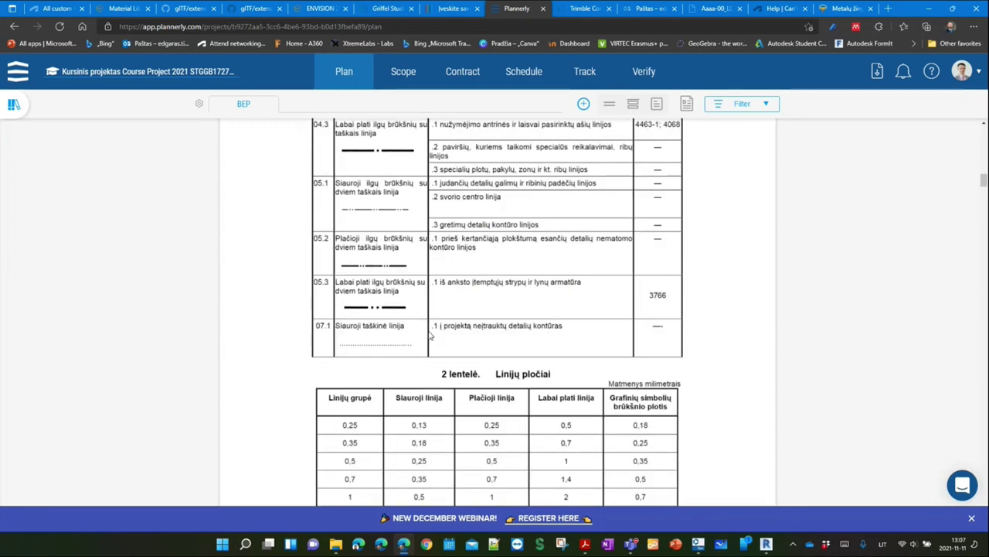
{"action": "scroll", "coordinate": [413, 348], "scroll_direction": "up", "scroll_amount": 3}
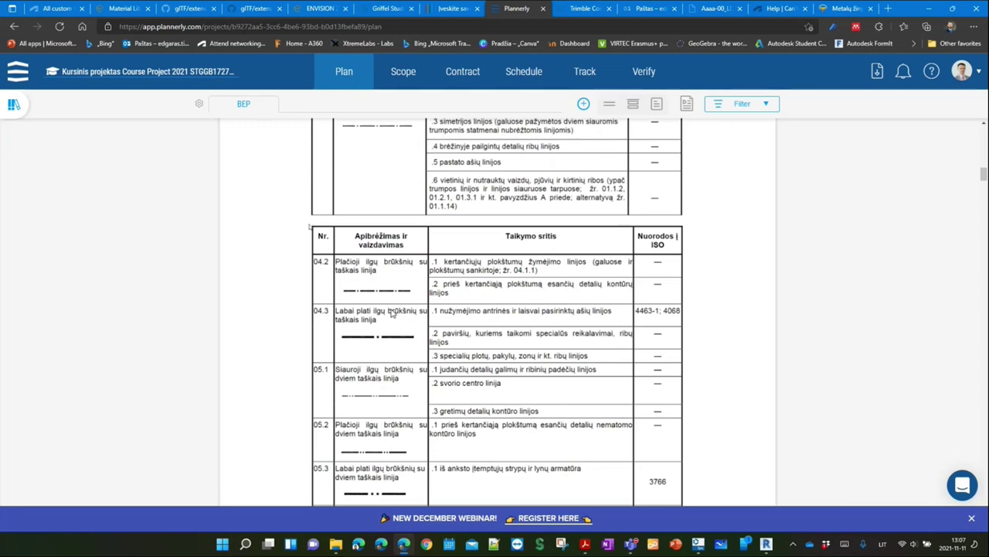
{"action": "scroll", "coordinate": [394, 325], "scroll_direction": "up", "scroll_amount": 4}
{"action": "scroll", "coordinate": [379, 359], "scroll_direction": "down", "scroll_amount": 1}
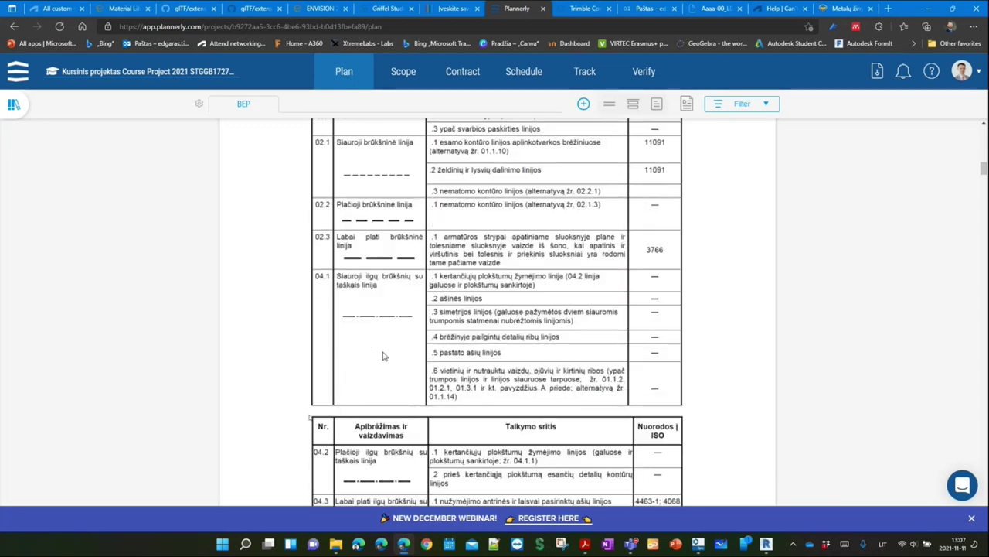
{"action": "scroll", "coordinate": [416, 307], "scroll_direction": "down", "scroll_amount": 2}
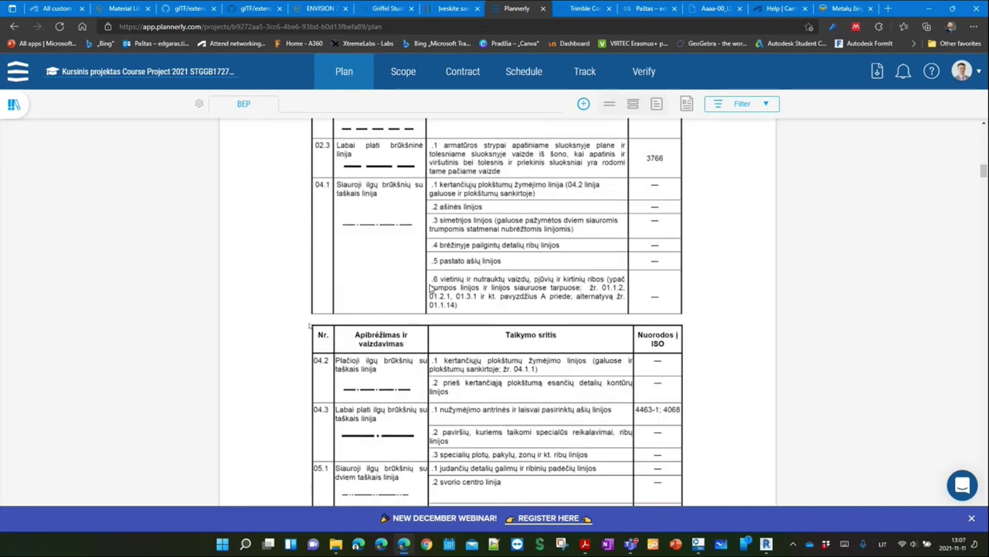
{"action": "scroll", "coordinate": [421, 302], "scroll_direction": "down", "scroll_amount": 4}
{"action": "scroll", "coordinate": [431, 288], "scroll_direction": "down", "scroll_amount": 5}
{"action": "scroll", "coordinate": [425, 294], "scroll_direction": "down", "scroll_amount": 4}
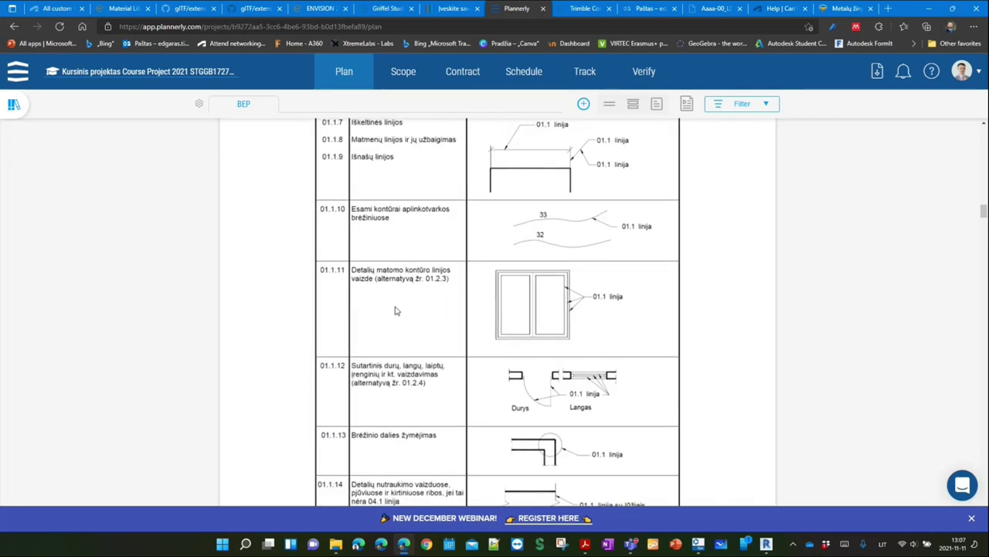
{"action": "scroll", "coordinate": [409, 301], "scroll_direction": "up", "scroll_amount": 1}
{"action": "scroll", "coordinate": [395, 310], "scroll_direction": "down", "scroll_amount": 6}
{"action": "scroll", "coordinate": [395, 310], "scroll_direction": "down", "scroll_amount": 2}
{"action": "scroll", "coordinate": [395, 313], "scroll_direction": "down", "scroll_amount": 5}
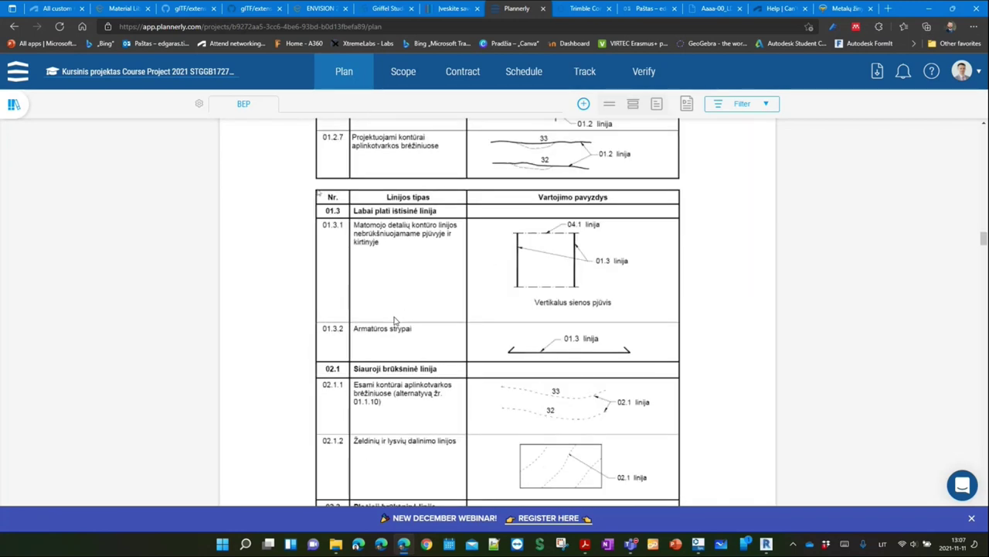
{"action": "scroll", "coordinate": [395, 317], "scroll_direction": "down", "scroll_amount": 5}
{"action": "scroll", "coordinate": [395, 321], "scroll_direction": "up", "scroll_amount": 3}
{"action": "scroll", "coordinate": [395, 321], "scroll_direction": "down", "scroll_amount": 4}
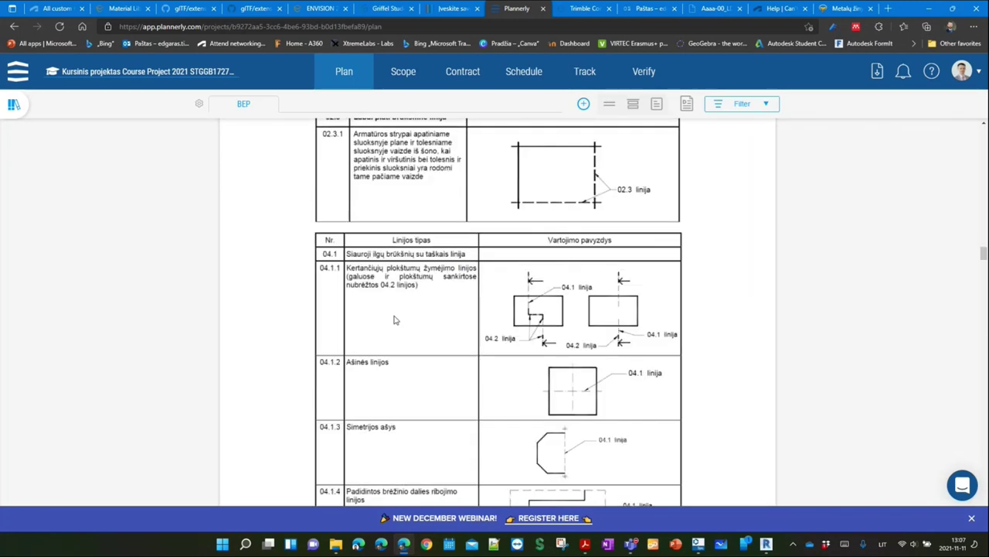
{"action": "scroll", "coordinate": [395, 322], "scroll_direction": "down", "scroll_amount": 1}
{"action": "scroll", "coordinate": [532, 300], "scroll_direction": "down", "scroll_amount": 1}
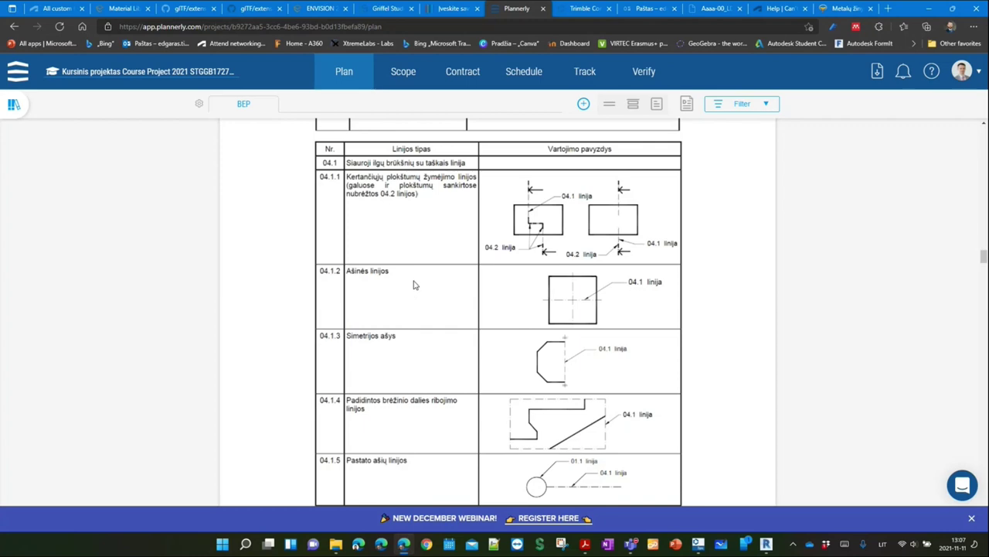
{"action": "scroll", "coordinate": [413, 286], "scroll_direction": "up", "scroll_amount": 5}
{"action": "scroll", "coordinate": [414, 286], "scroll_direction": "up", "scroll_amount": 5}
{"action": "scroll", "coordinate": [413, 287], "scroll_direction": "up", "scroll_amount": 5}
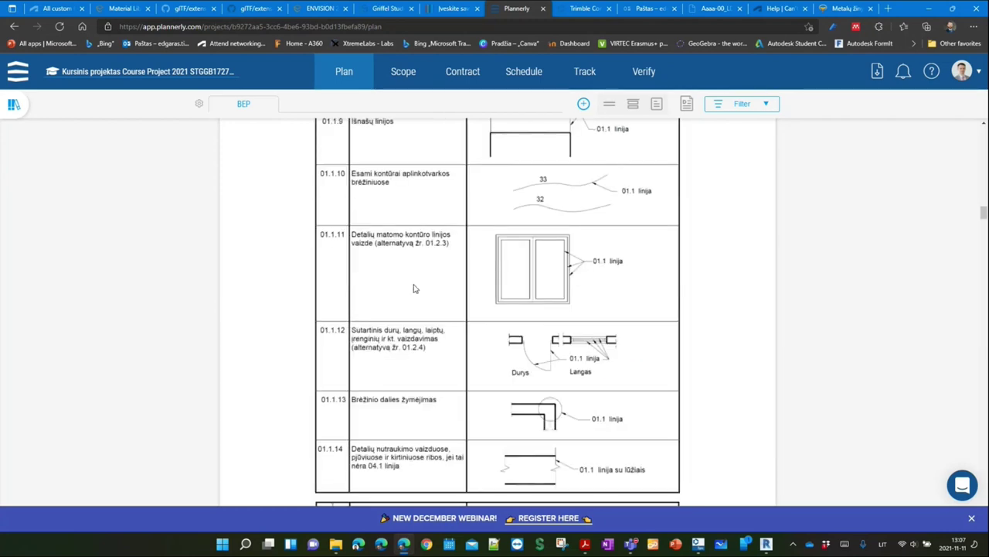
{"action": "scroll", "coordinate": [414, 287], "scroll_direction": "up", "scroll_amount": 5}
{"action": "scroll", "coordinate": [414, 288], "scroll_direction": "up", "scroll_amount": 5}
{"action": "scroll", "coordinate": [413, 287], "scroll_direction": "up", "scroll_amount": 5}
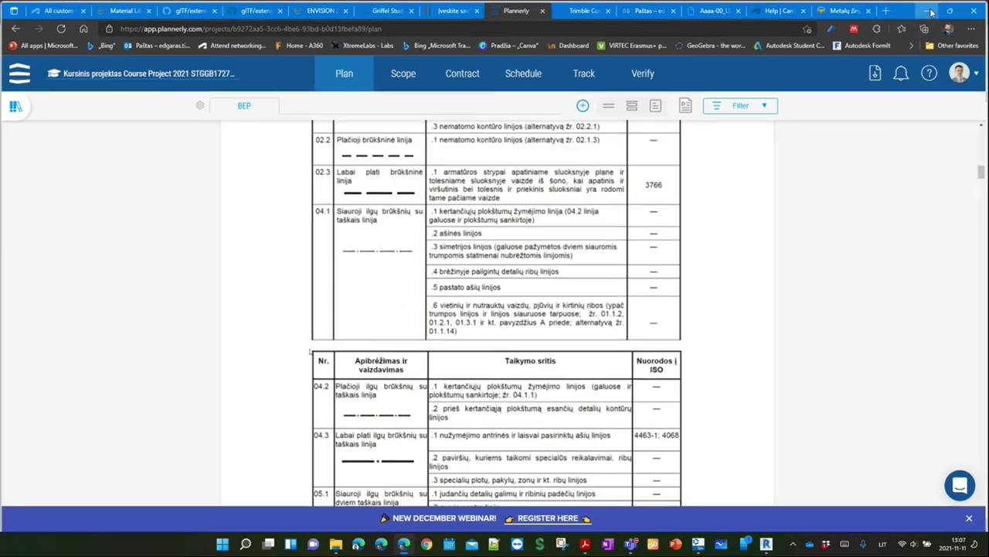
Pick the 04.1-CENTER-0125-B style and draw a vertical line at the truss's right end
{"action": "left_click", "coordinate": [929, 11]}
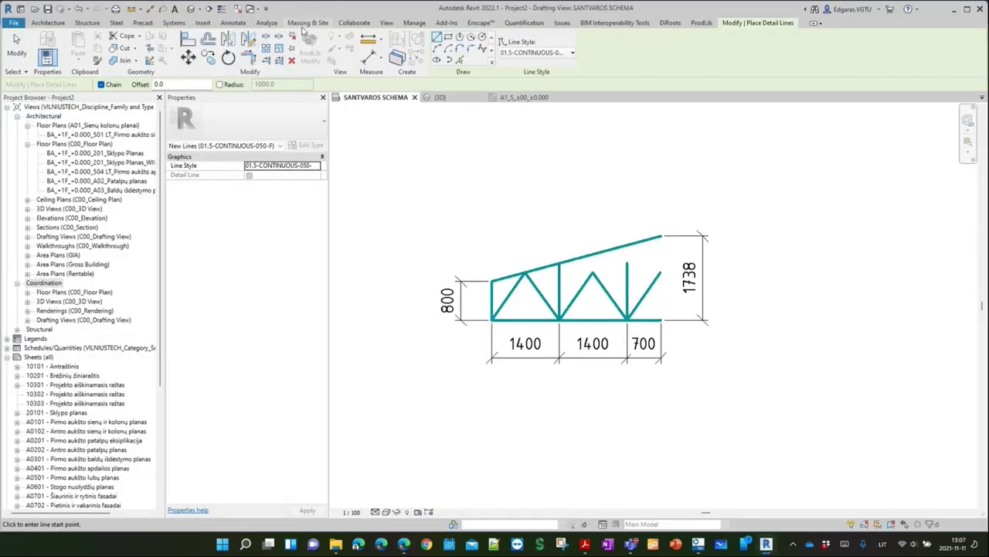
{"action": "left_click", "coordinate": [539, 52]}
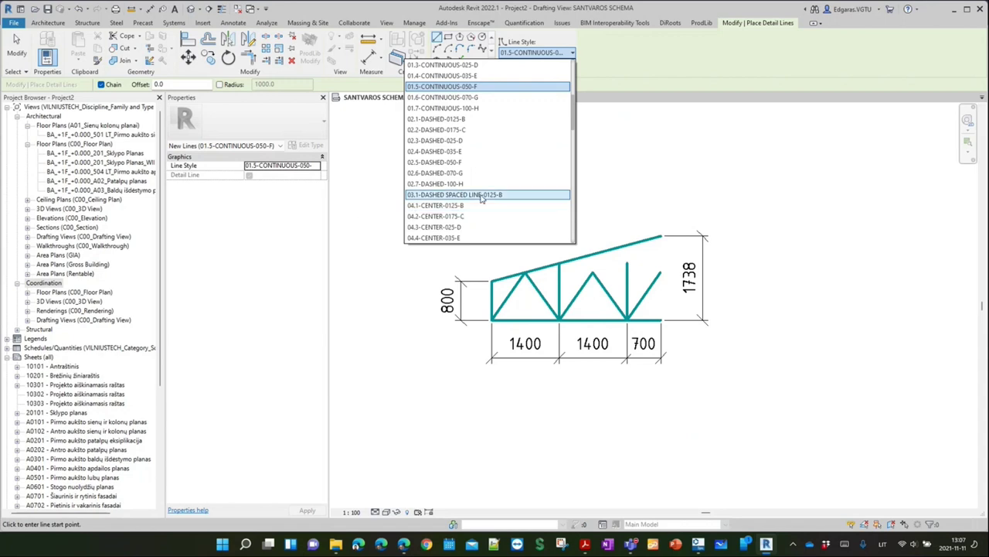
{"action": "left_click", "coordinate": [456, 205]}
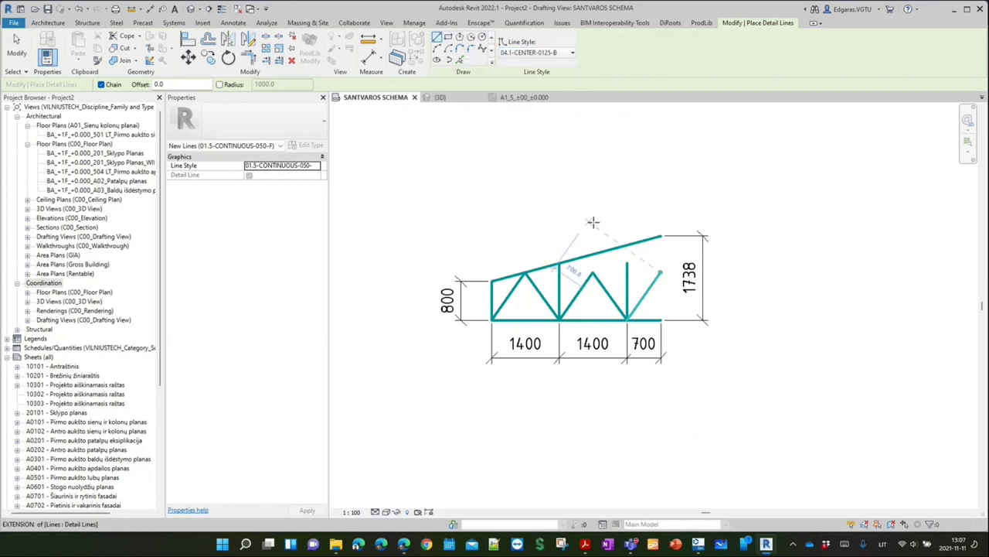
{"action": "left_click", "coordinate": [661, 235]}
{"action": "left_click", "coordinate": [663, 334]}
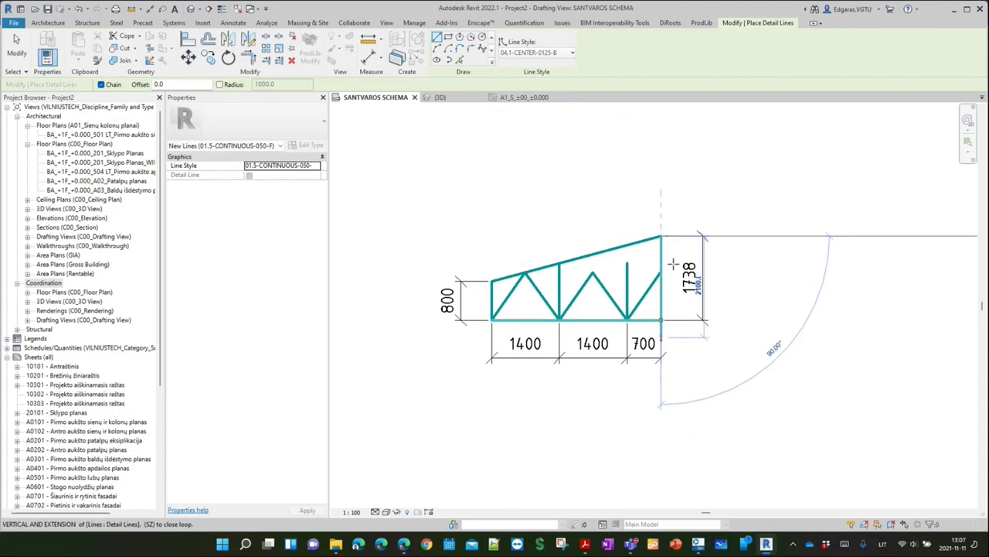
{"action": "key", "text": "Escape"}
{"action": "key", "text": "Escape"}
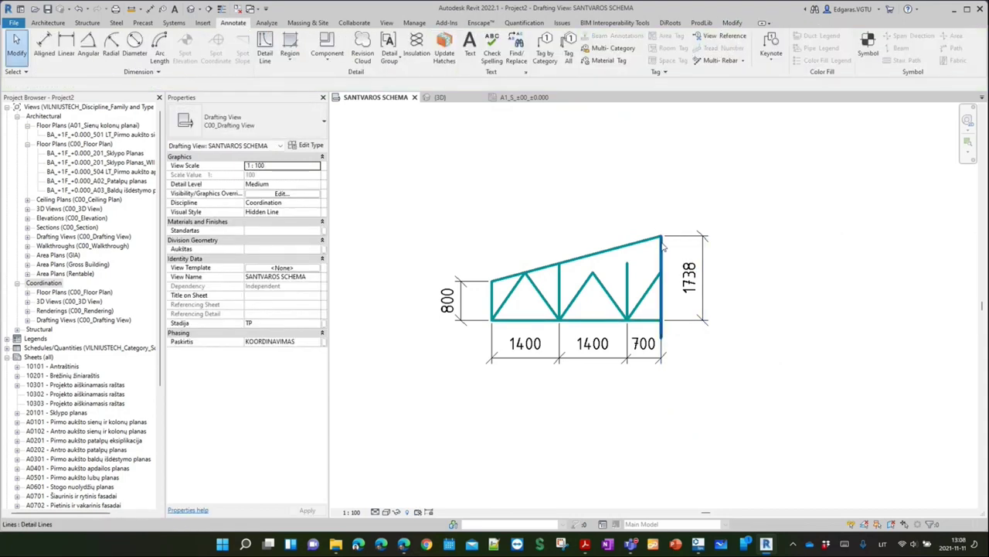
Redraw the right-end vertical from below the bottom chord to above the top chord
{"action": "key", "text": "d"}
{"action": "key", "text": "l"}
{"action": "left_click", "coordinate": [661, 337]}
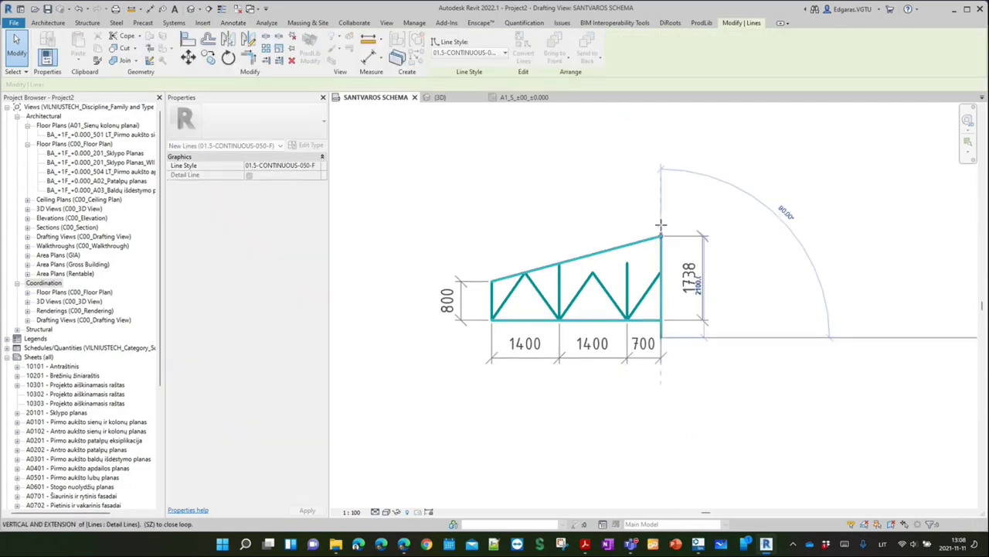
{"action": "left_click", "coordinate": [661, 223]}
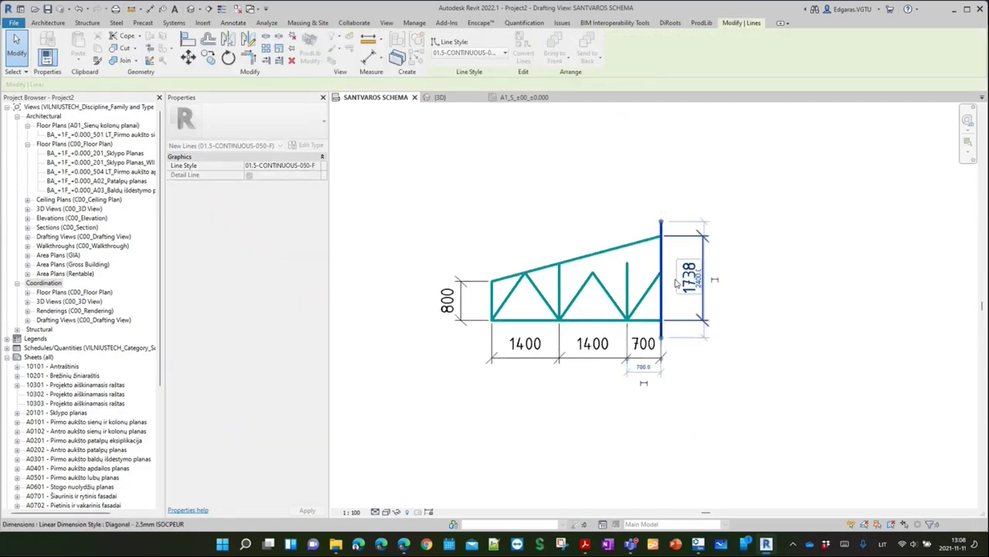
{"action": "key", "text": "Escape"}
{"action": "key", "text": "Escape"}
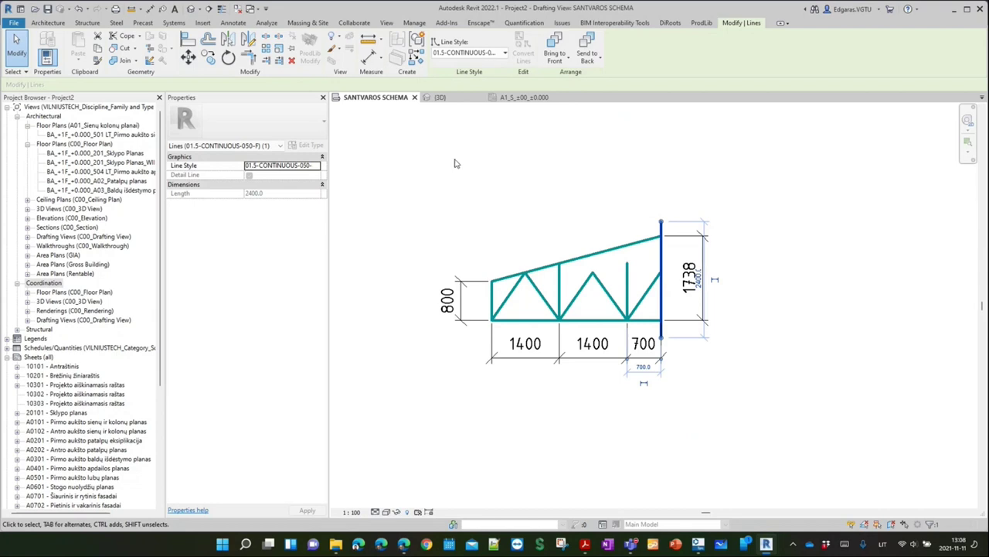
Set the right-end vertical line's Line Style to 04.1-CENTER-0125-B in Properties
{"action": "left_click", "coordinate": [490, 56]}
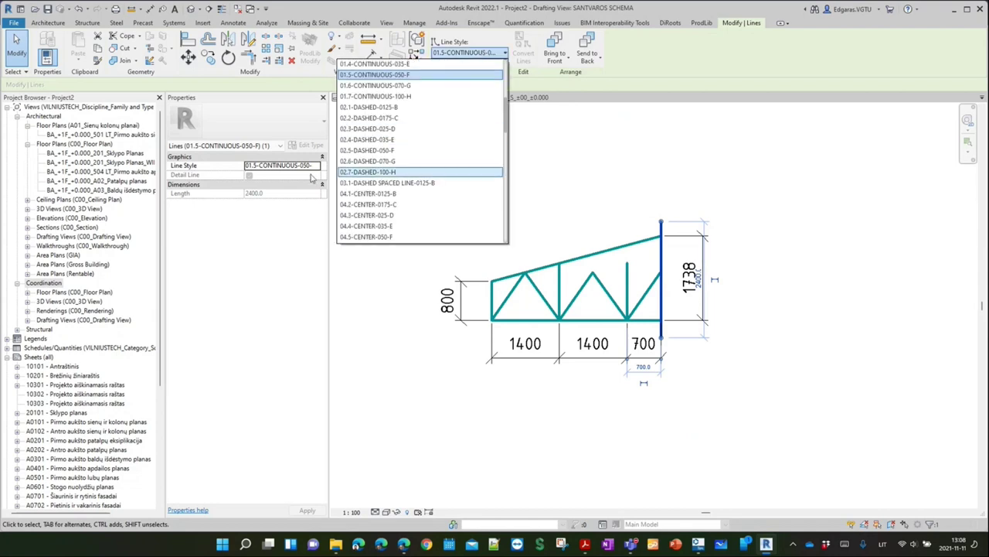
{"action": "left_click", "coordinate": [420, 135]}
{"action": "left_click", "coordinate": [315, 165]}
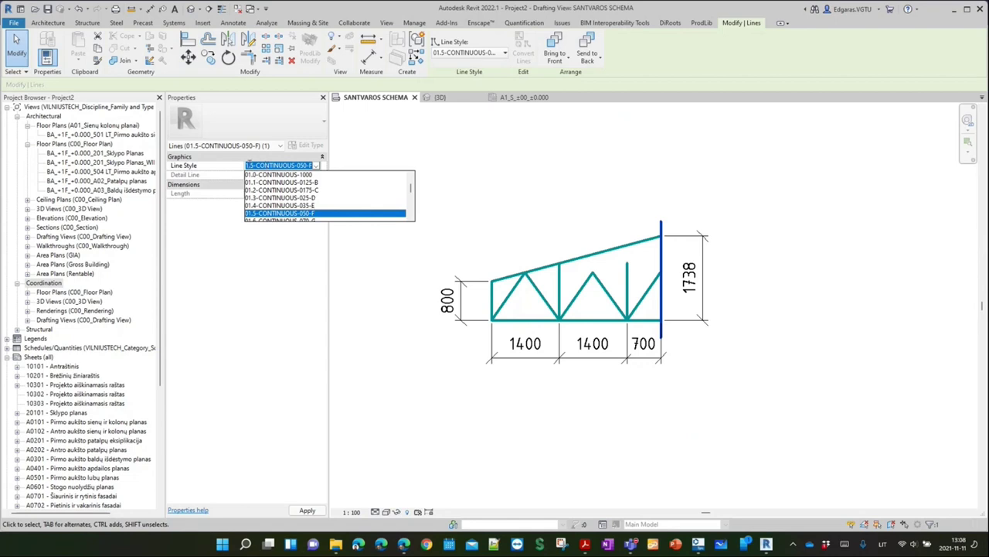
{"action": "left_click", "coordinate": [249, 162]}
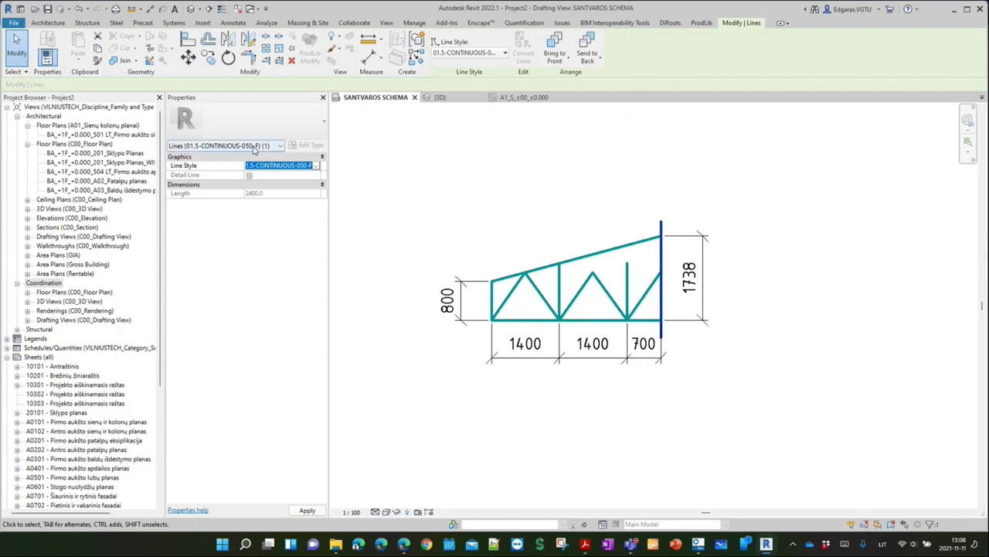
{"action": "left_click", "coordinate": [316, 166]}
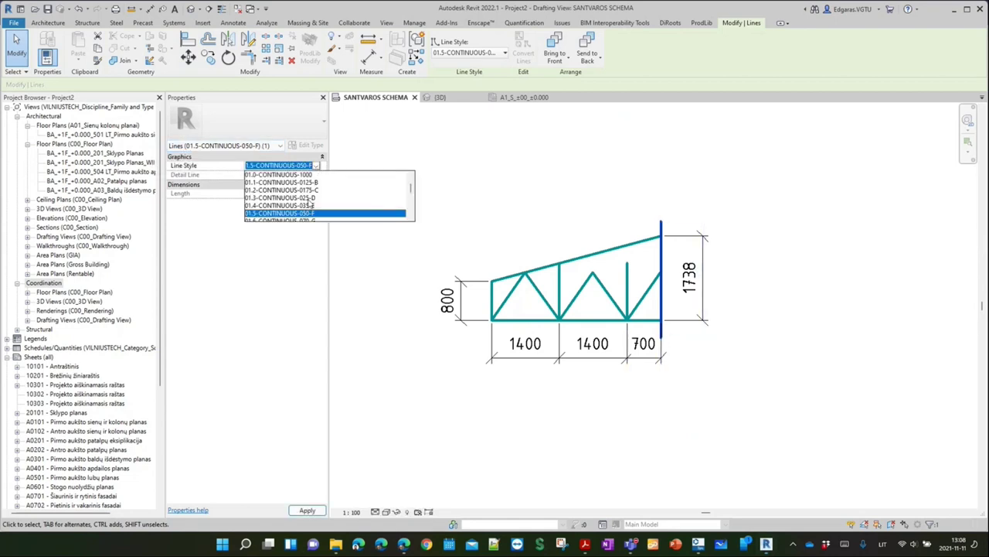
{"action": "scroll", "coordinate": [309, 203], "scroll_direction": "down", "scroll_amount": 1}
{"action": "scroll", "coordinate": [306, 205], "scroll_direction": "down", "scroll_amount": 1}
{"action": "scroll", "coordinate": [301, 210], "scroll_direction": "down", "scroll_amount": 1}
{"action": "scroll", "coordinate": [291, 218], "scroll_direction": "down", "scroll_amount": 1}
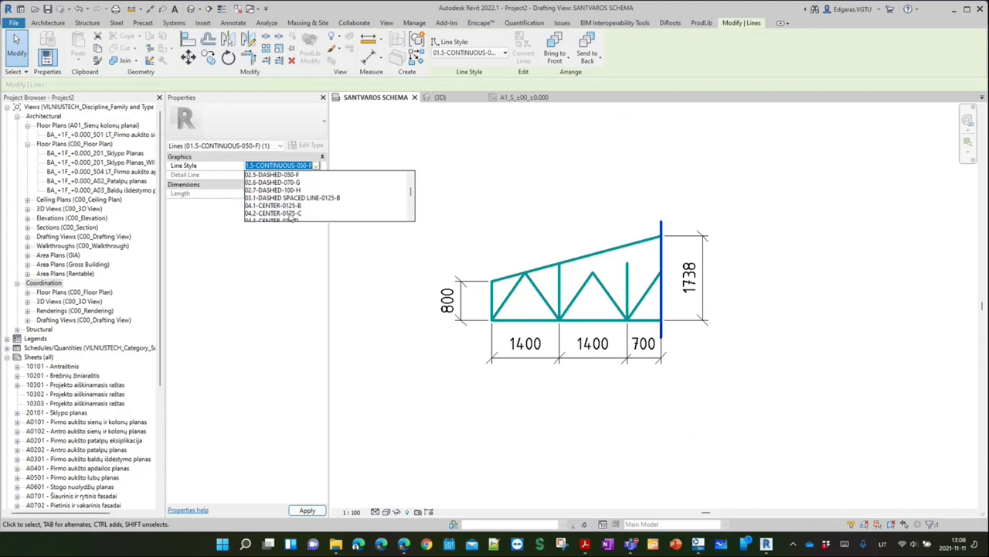
{"action": "left_click", "coordinate": [294, 206]}
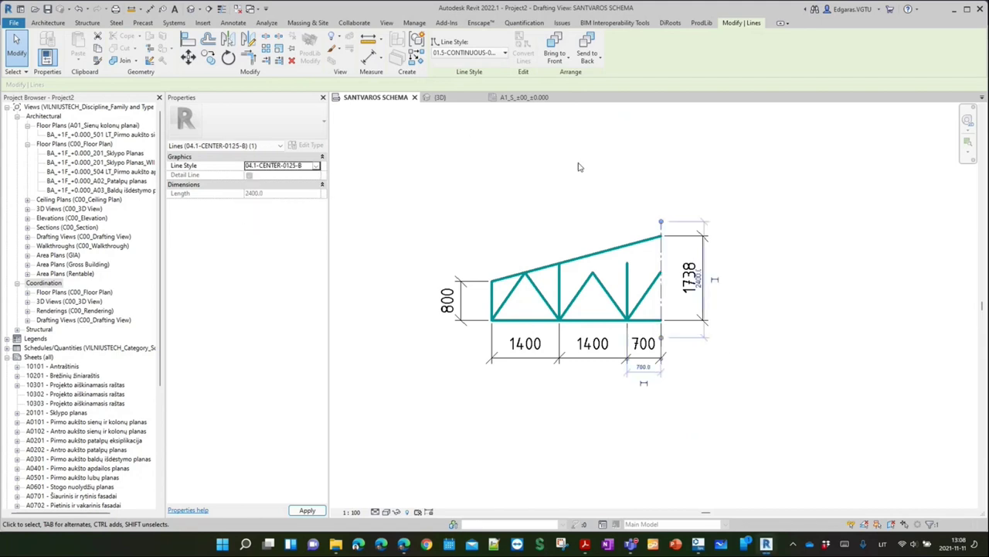
{"action": "left_click", "coordinate": [726, 189]}
Extend the right-hand diagonal and the last vertical up to the sloped top chord
{"action": "scroll", "coordinate": [611, 327], "scroll_direction": "up", "scroll_amount": 2}
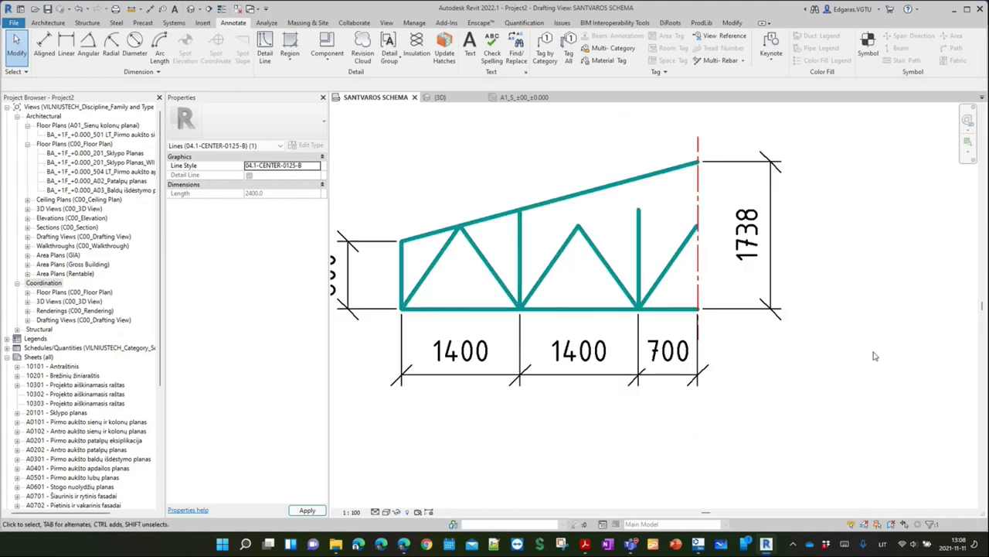
{"action": "left_click", "coordinate": [698, 230]}
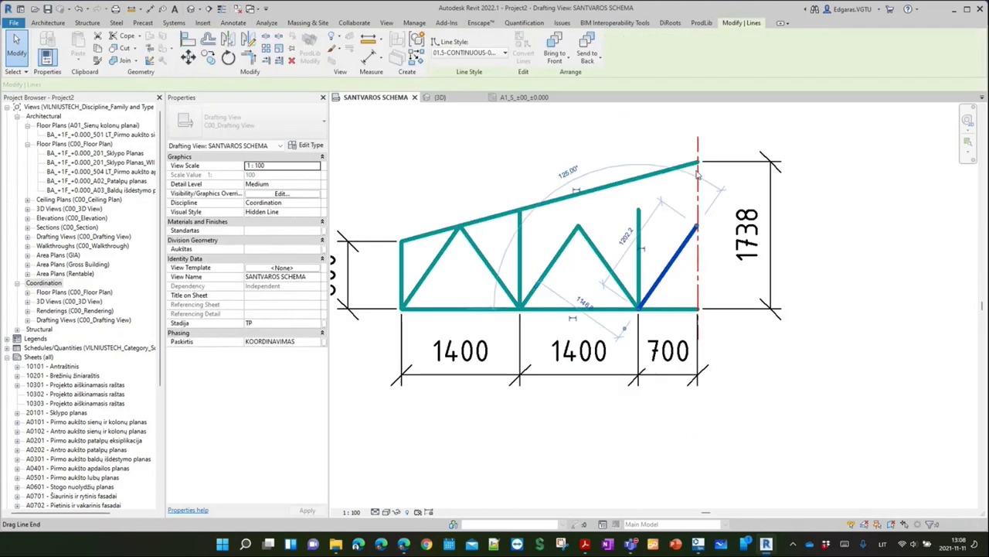
{"action": "left_click_drag", "start_coordinate": [670, 230], "coordinate": [639, 230]}
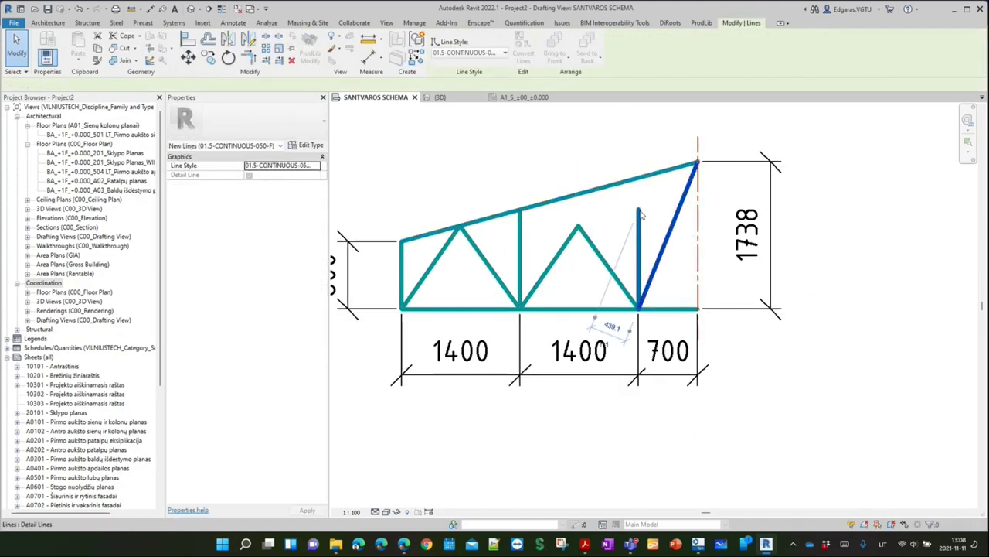
{"action": "left_click", "coordinate": [638, 179]}
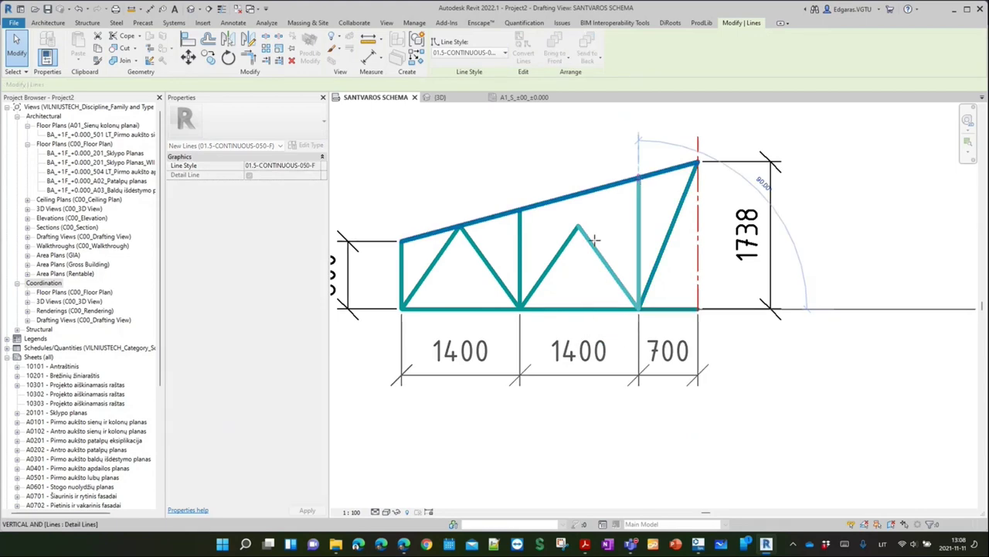
{"action": "key", "text": "Escape"}
{"action": "key", "text": "Escape"}
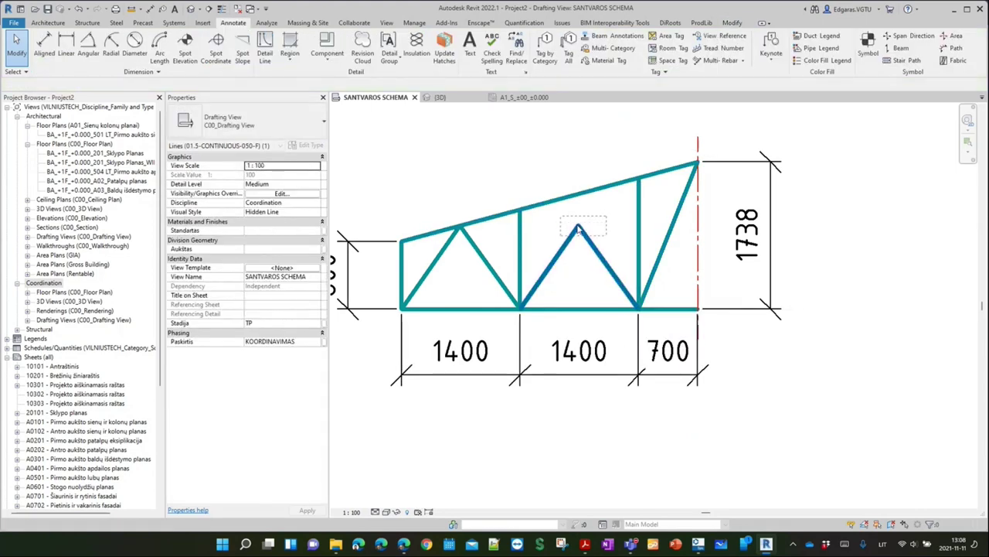
Move the two middle diagonals' shared apex onto the top chord, then window-select the half-truss
{"action": "left_click", "coordinate": [577, 230]}
{"action": "left_click_drag", "start_coordinate": [575, 200], "coordinate": [577, 195]}
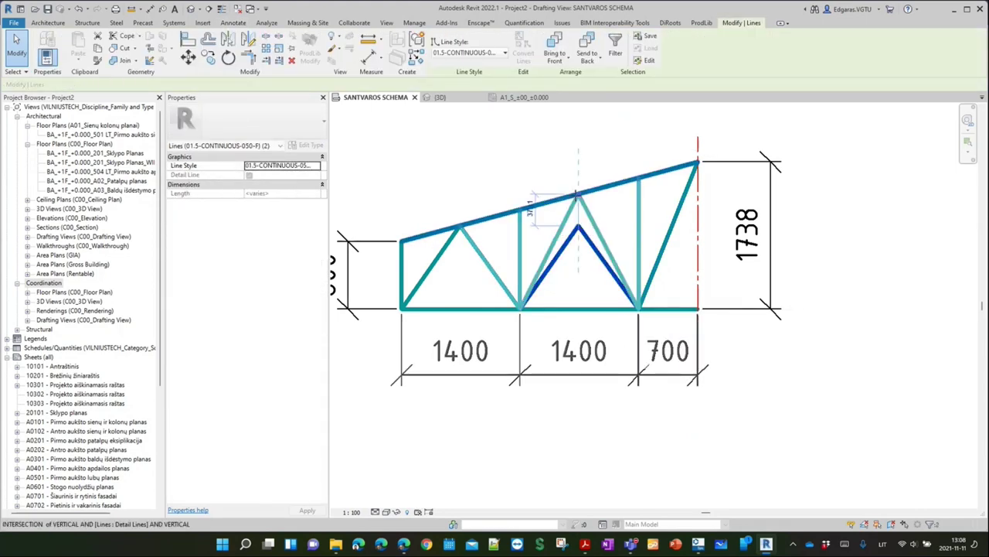
{"action": "left_click", "coordinate": [574, 286]}
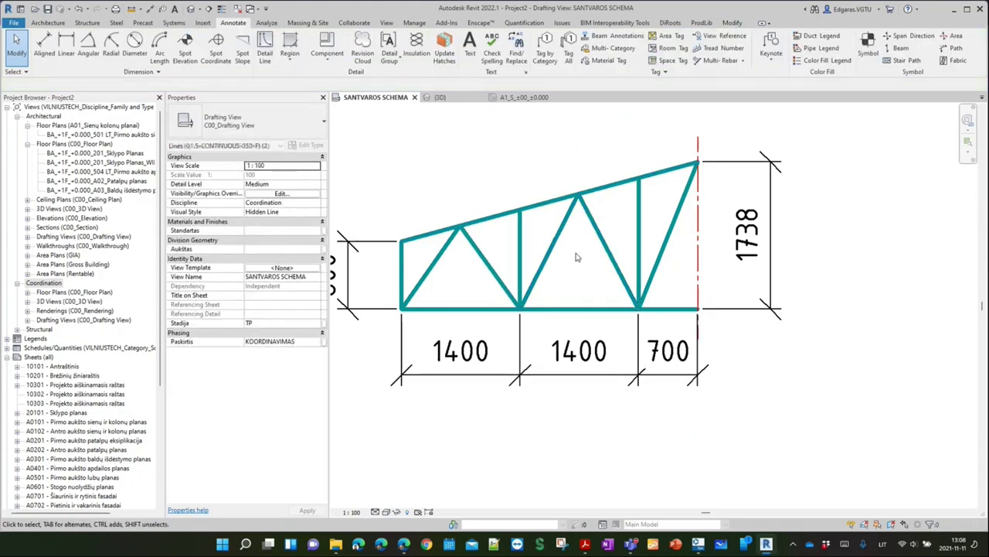
{"action": "scroll", "coordinate": [579, 256], "scroll_direction": "down", "scroll_amount": 2}
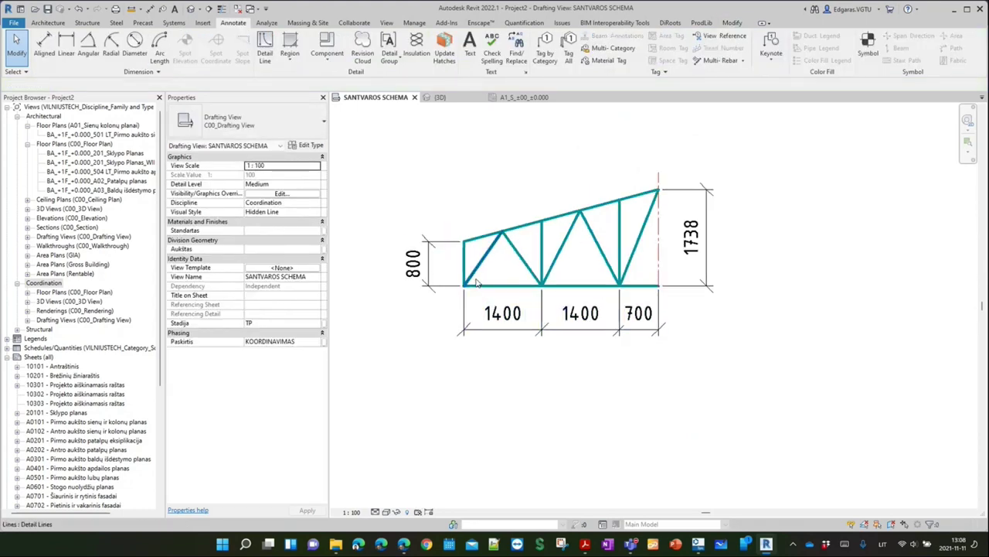
{"action": "scroll", "coordinate": [431, 337], "scroll_direction": "down", "scroll_amount": 1}
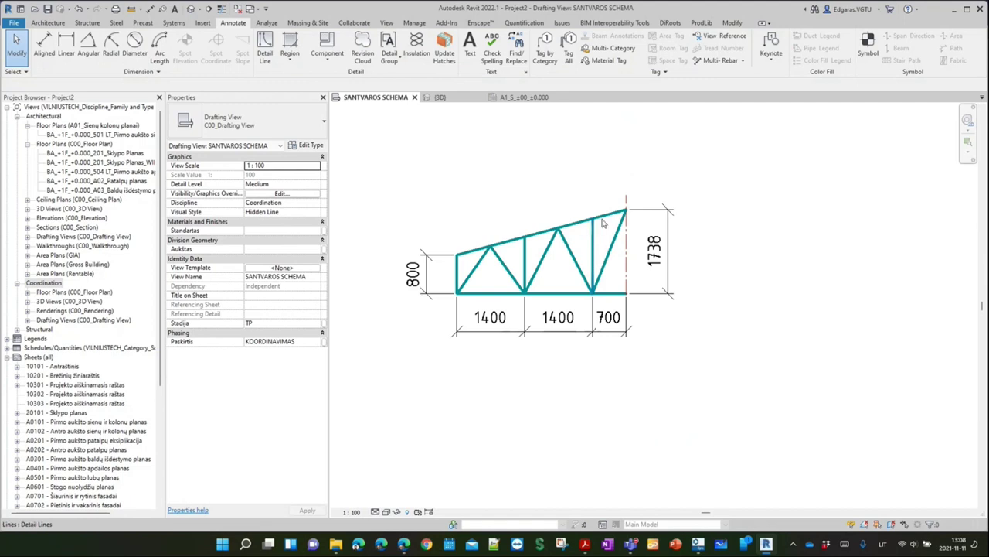
{"action": "scroll", "coordinate": [593, 219], "scroll_direction": "up", "scroll_amount": 1}
{"action": "mouse_move", "coordinate": [413, 178]}
{"action": "left_mouse_down"}
{"action": "mouse_move", "coordinate": [661, 317]}
{"action": "mouse_move", "coordinate": [631, 291]}
{"action": "left_mouse_up"}
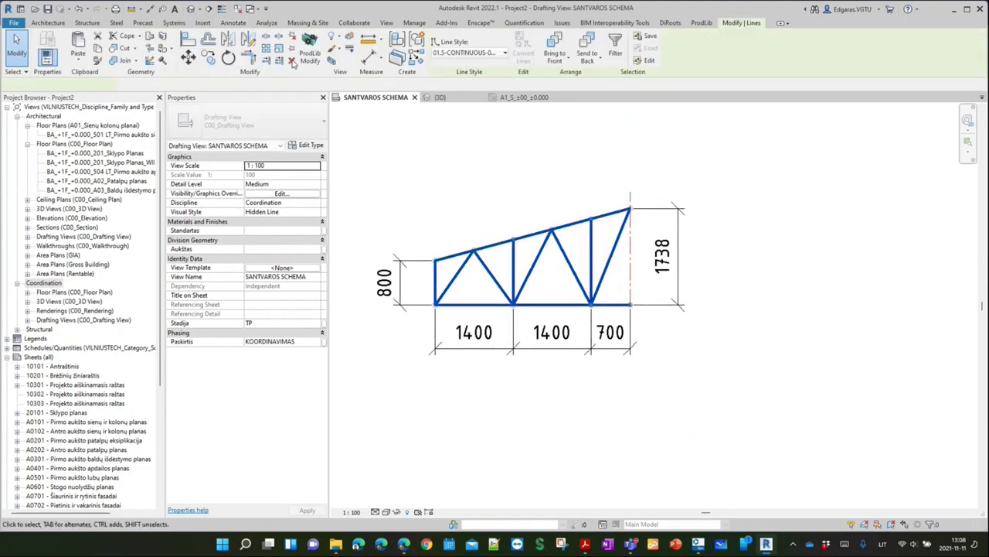
Mirror the half-truss about the dashed centre line and add the next panel point to the bottom dimension chain
{"action": "left_click", "coordinate": [228, 44]}
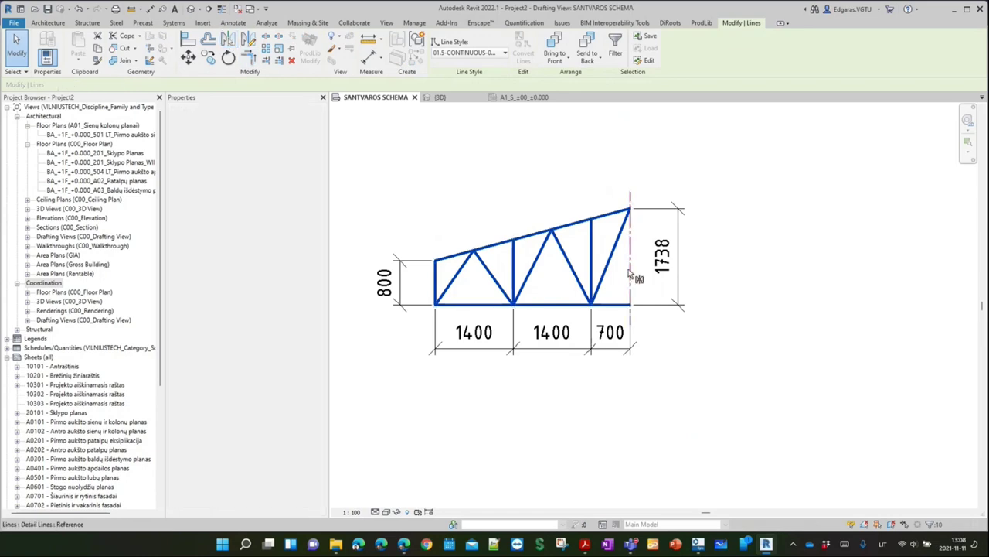
{"action": "left_click", "coordinate": [716, 366]}
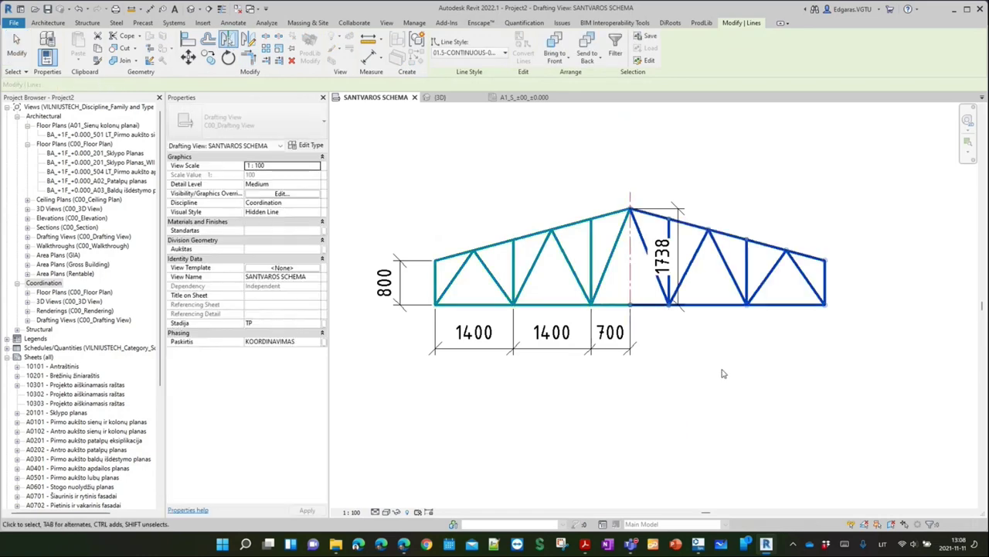
{"action": "left_click", "coordinate": [626, 352]}
{"action": "left_click", "coordinate": [573, 54]}
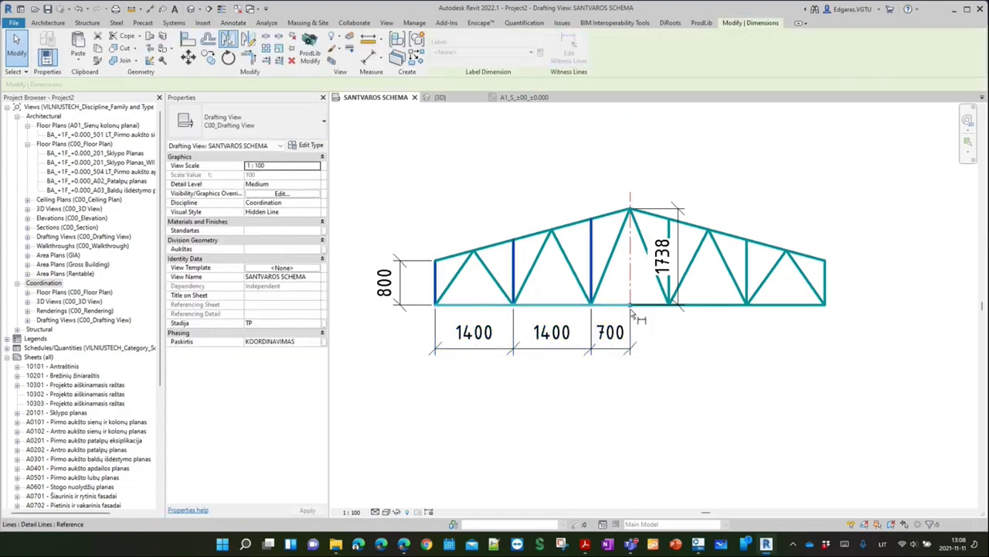
{"action": "left_click", "coordinate": [671, 308]}
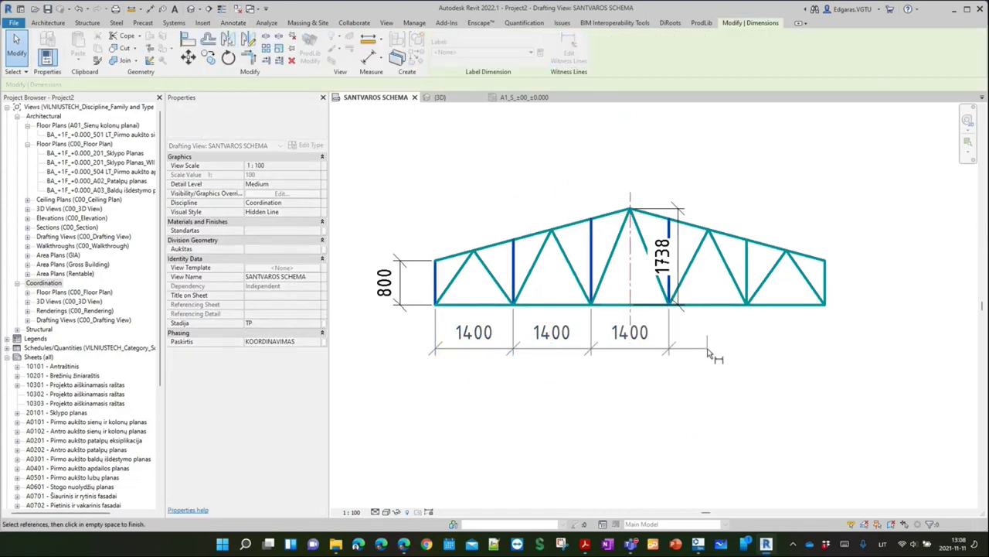
Add a 7000 overall span dimension below the truss and open the assignment PDF
{"action": "left_click", "coordinate": [705, 357]}
{"action": "key", "text": "i"}
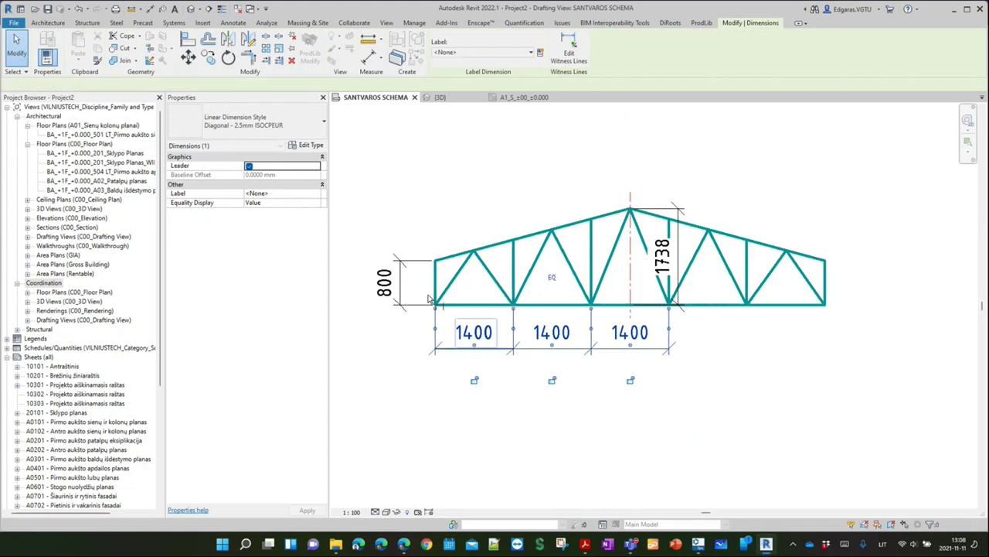
{"action": "left_click", "coordinate": [826, 305]}
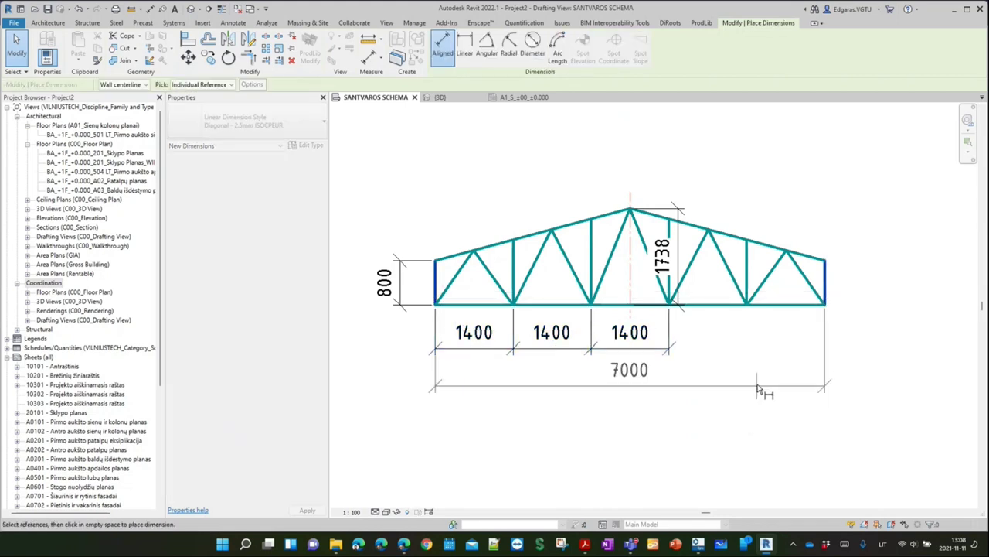
{"action": "left_click", "coordinate": [766, 397]}
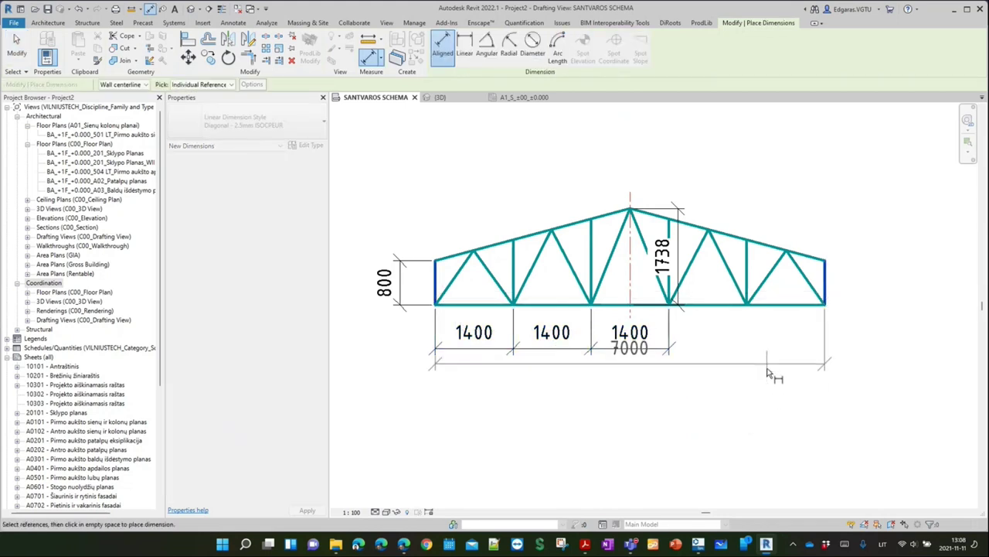
{"action": "left_click", "coordinate": [765, 406]}
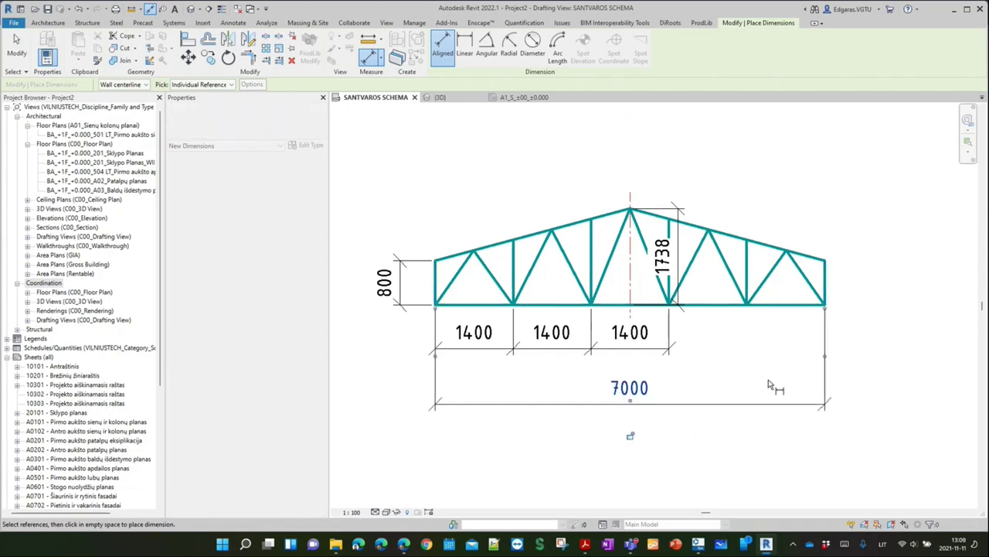
{"action": "key", "text": "Escape"}
{"action": "key", "text": "Escape"}
{"action": "scroll", "coordinate": [698, 305], "scroll_direction": "down", "scroll_amount": 1}
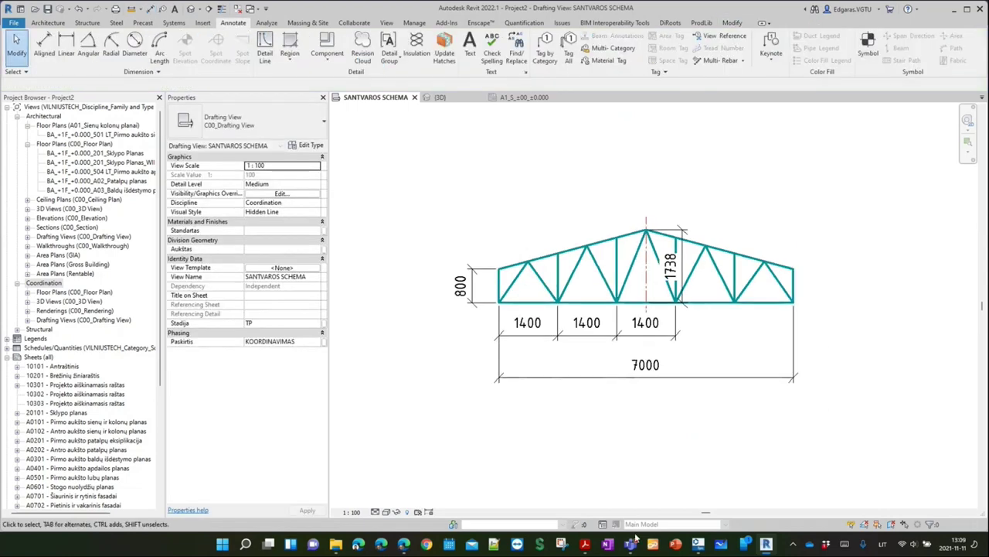
{"action": "left_click", "coordinate": [587, 545]}
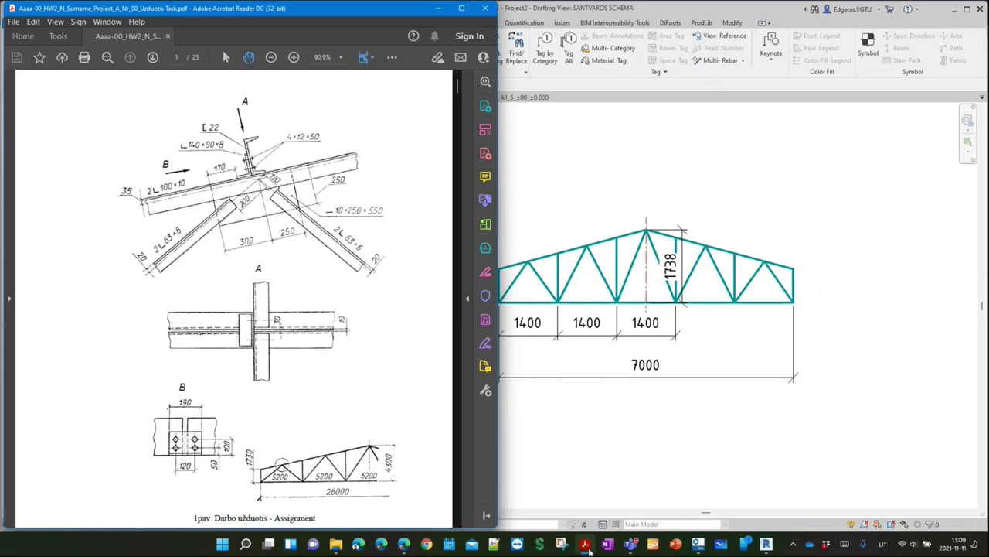
Stretch the right end by entering 26m in its temporary dimension, making the span 26000
{"action": "left_click", "coordinate": [585, 546]}
{"action": "left_click", "coordinate": [752, 360]}
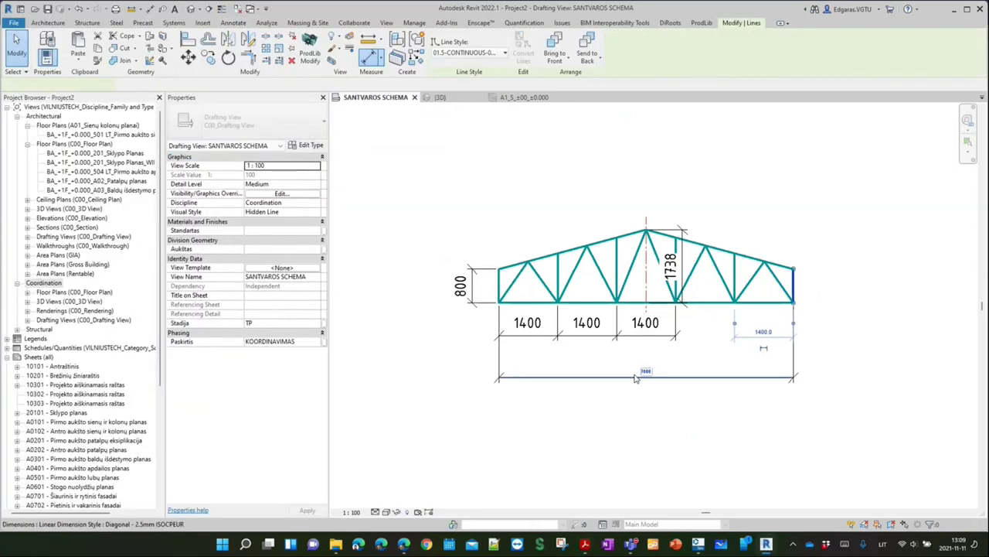
{"action": "left_click", "coordinate": [645, 366]}
{"action": "type", "text": "2600"}
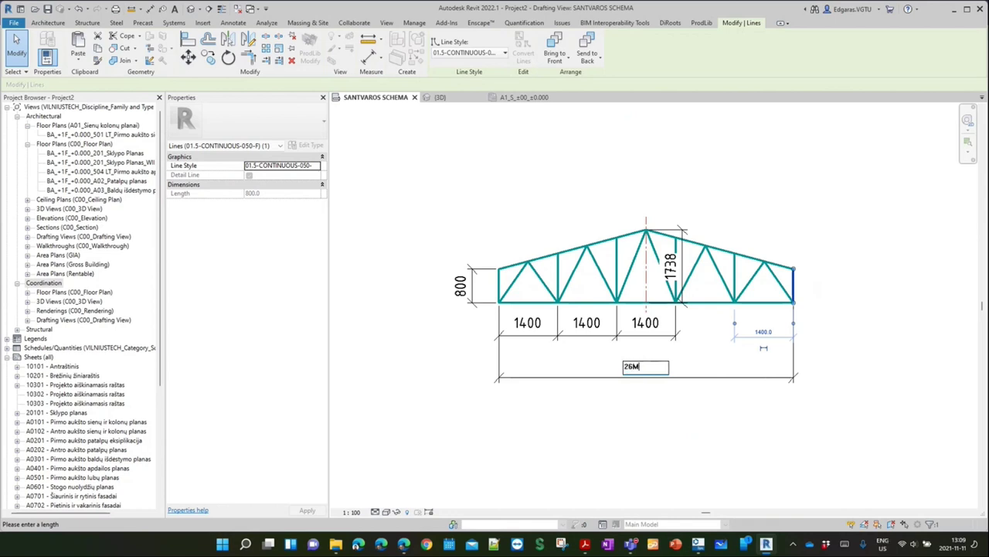
{"action": "key", "text": "Return"}
{"action": "left_click", "coordinate": [610, 409]}
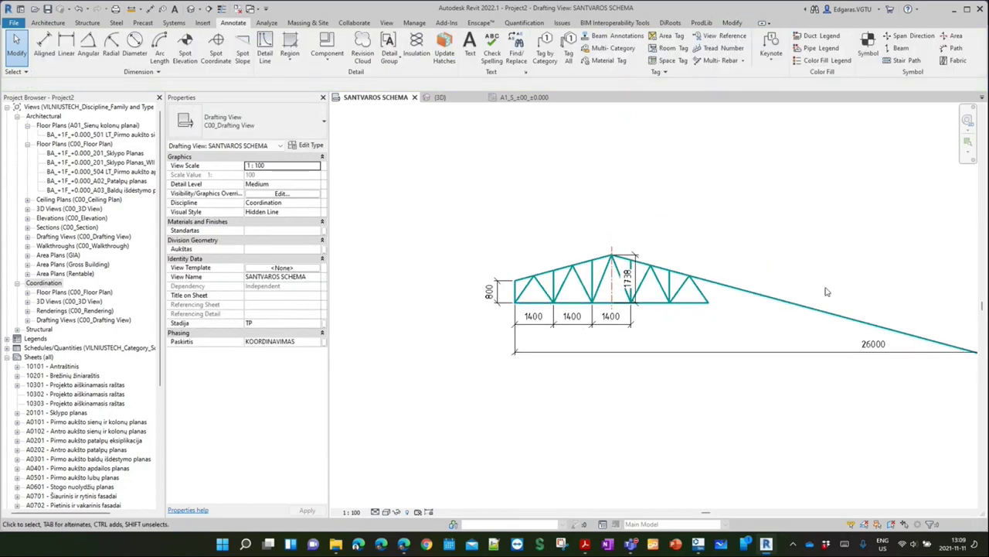
{"action": "scroll", "coordinate": [831, 286], "scroll_direction": "down", "scroll_amount": 2}
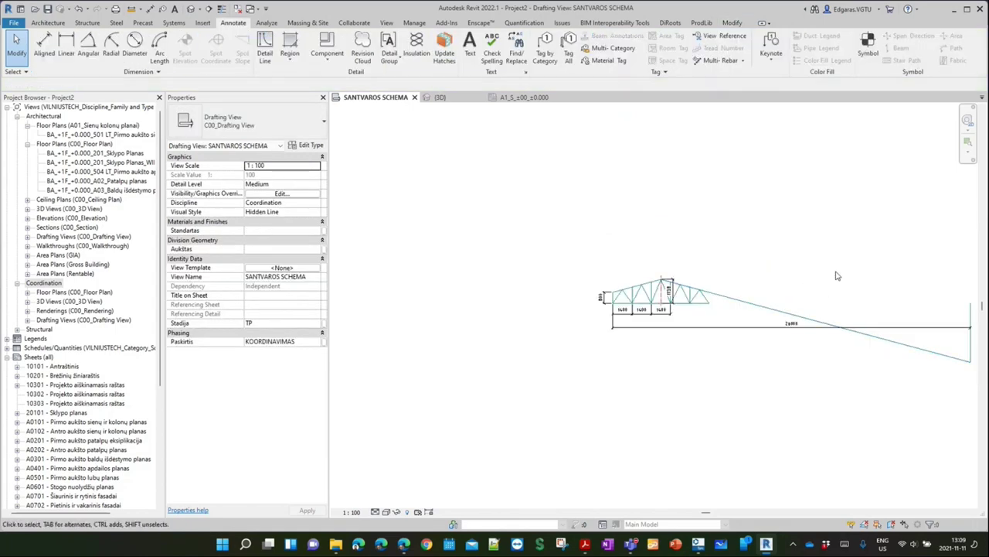
{"action": "scroll", "coordinate": [773, 286], "scroll_direction": "up", "scroll_amount": 1}
{"action": "scroll", "coordinate": [714, 301], "scroll_direction": "up", "scroll_amount": 2}
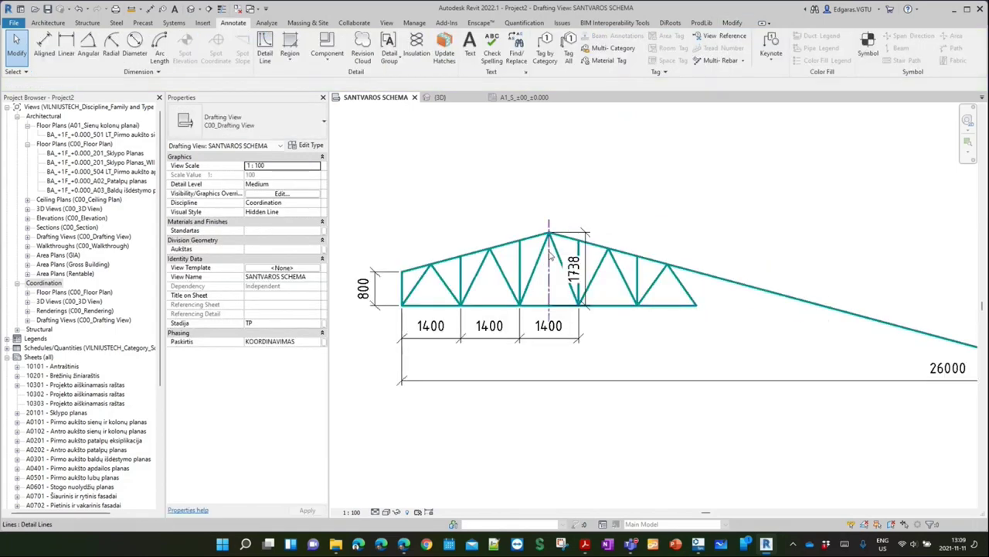
{"action": "scroll", "coordinate": [545, 255], "scroll_direction": "down", "scroll_amount": 1}
{"action": "scroll", "coordinate": [541, 255], "scroll_direction": "up", "scroll_amount": 1}
{"action": "scroll", "coordinate": [510, 251], "scroll_direction": "up", "scroll_amount": 1}
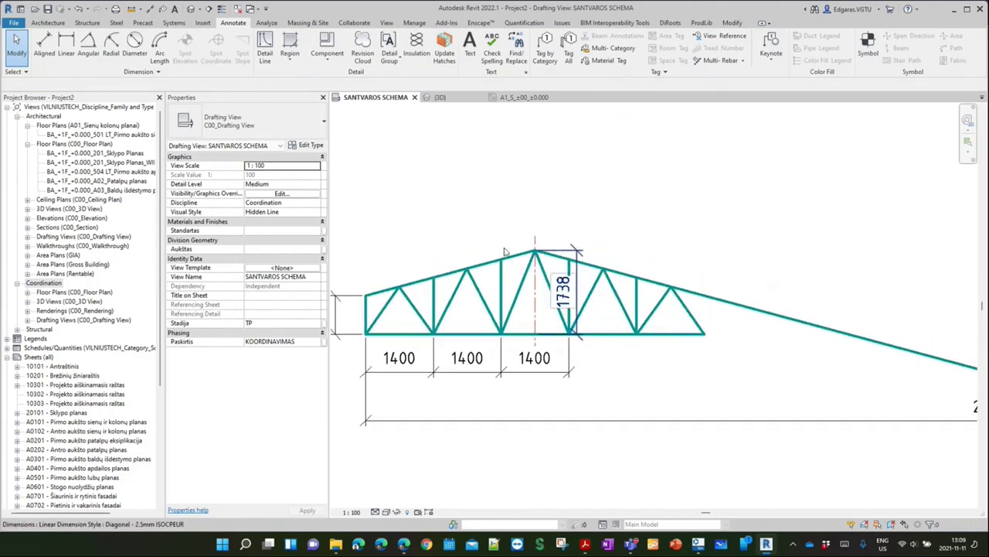
{"action": "scroll", "coordinate": [504, 251], "scroll_direction": "down", "scroll_amount": 3}
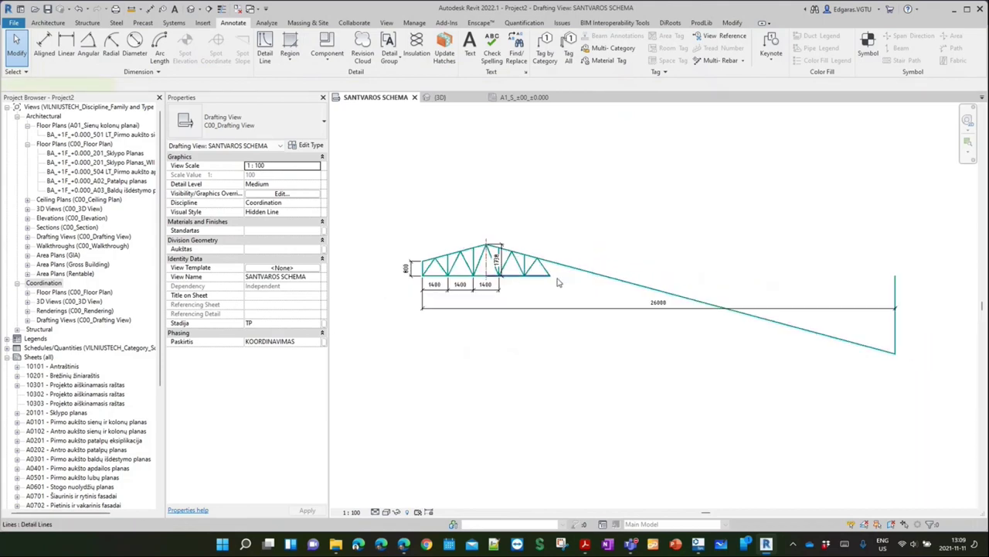
{"action": "scroll", "coordinate": [495, 278], "scroll_direction": "up", "scroll_amount": 1}
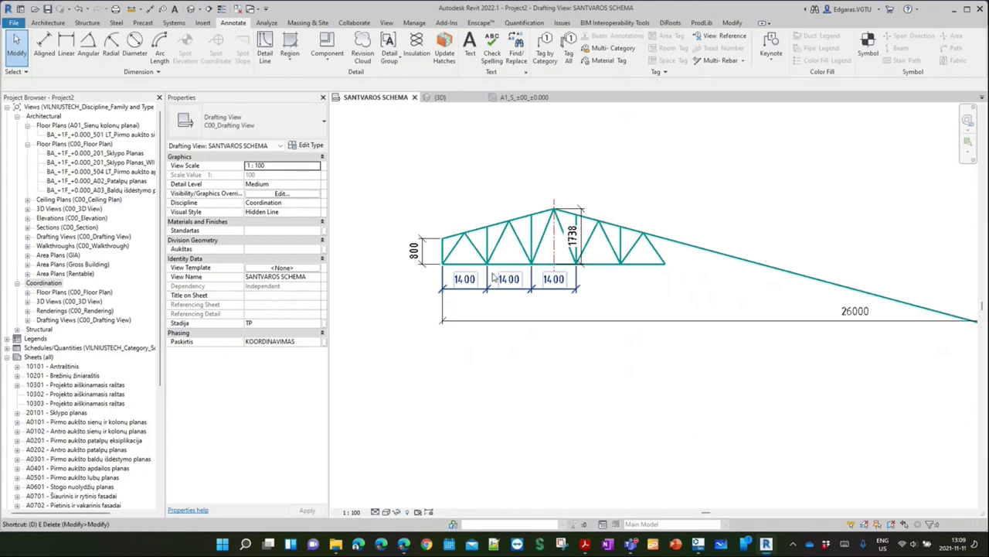
Dimension from the truss's left end and set the centre-line half-span distance to 13000
{"action": "key", "text": "i"}
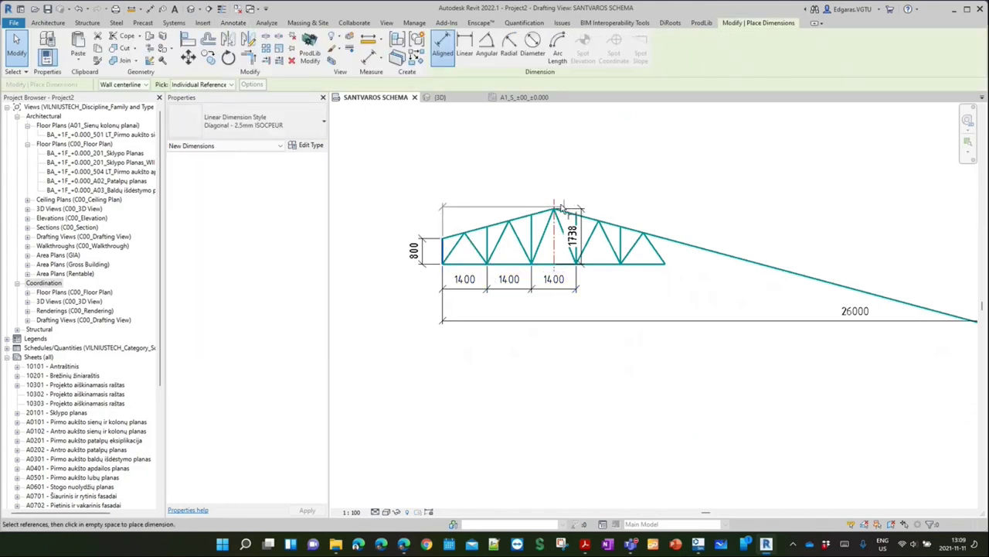
{"action": "left_click", "coordinate": [555, 208]}
{"action": "left_click", "coordinate": [555, 171]}
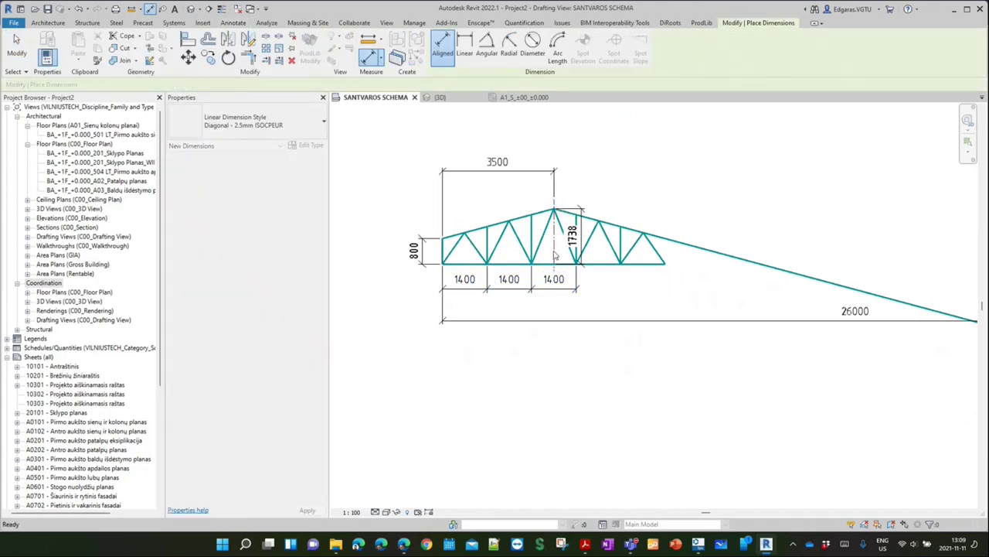
{"action": "key", "text": "Escape"}
{"action": "left_click", "coordinate": [553, 224]}
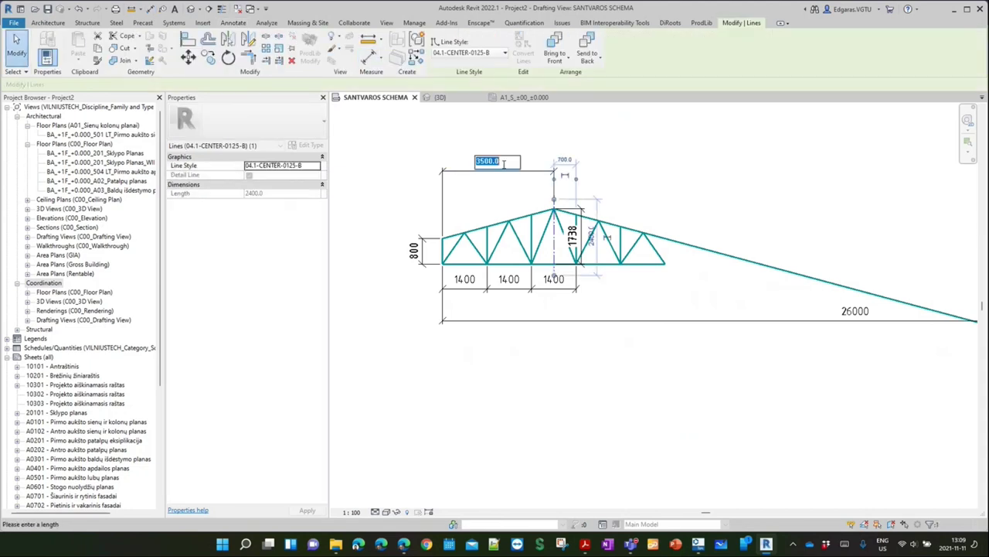
{"action": "left_click", "coordinate": [495, 161]}
{"action": "type", "text": "=26M/2"}
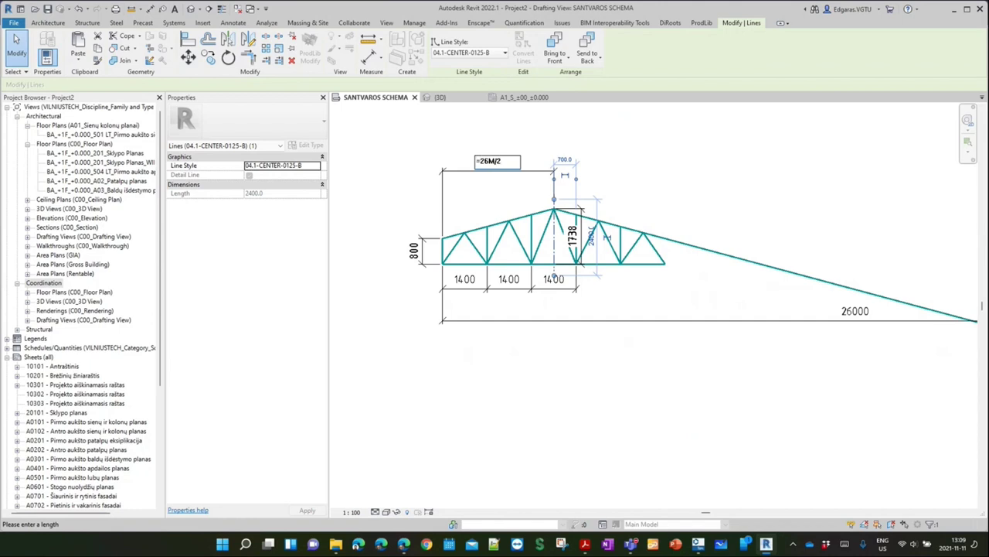
{"action": "key", "text": "Return"}
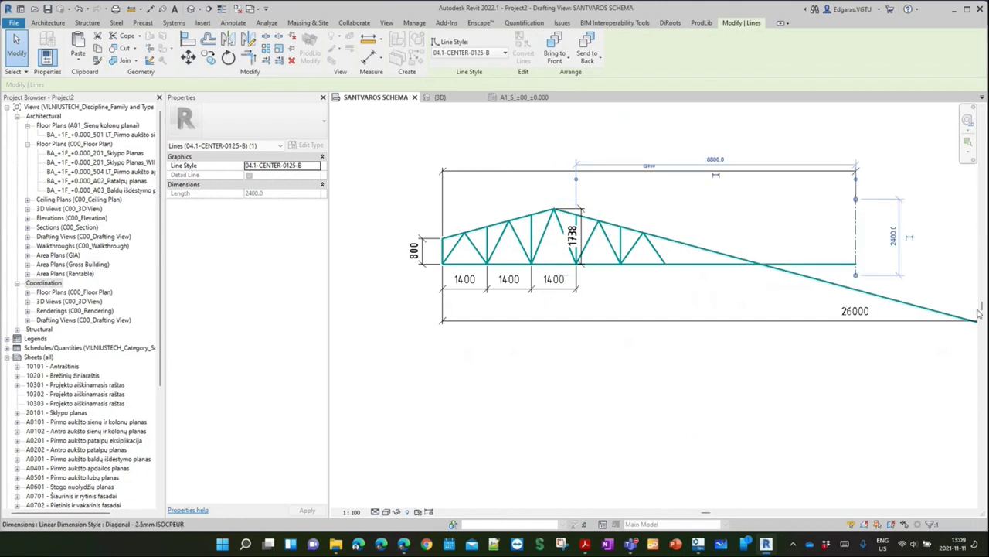
{"action": "key", "text": "Escape"}
Zoom to fit the drawing and window-select the truss members right of the apex
{"action": "scroll", "coordinate": [650, 218], "scroll_direction": "down", "scroll_amount": 1}
{"action": "key", "text": "Escape"}
{"action": "key", "text": "z"}
{"action": "key", "text": "f"}
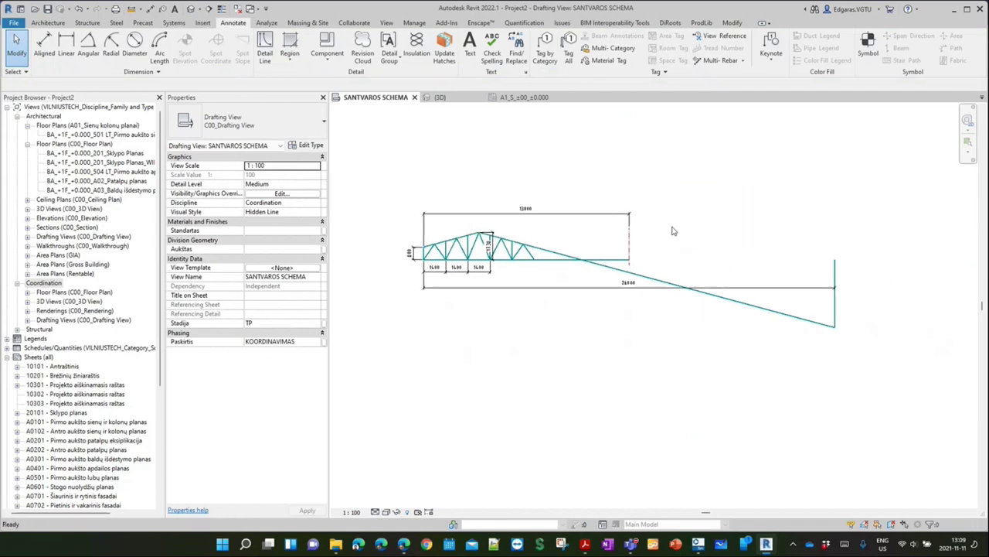
{"action": "scroll", "coordinate": [433, 248], "scroll_direction": "up", "scroll_amount": 3}
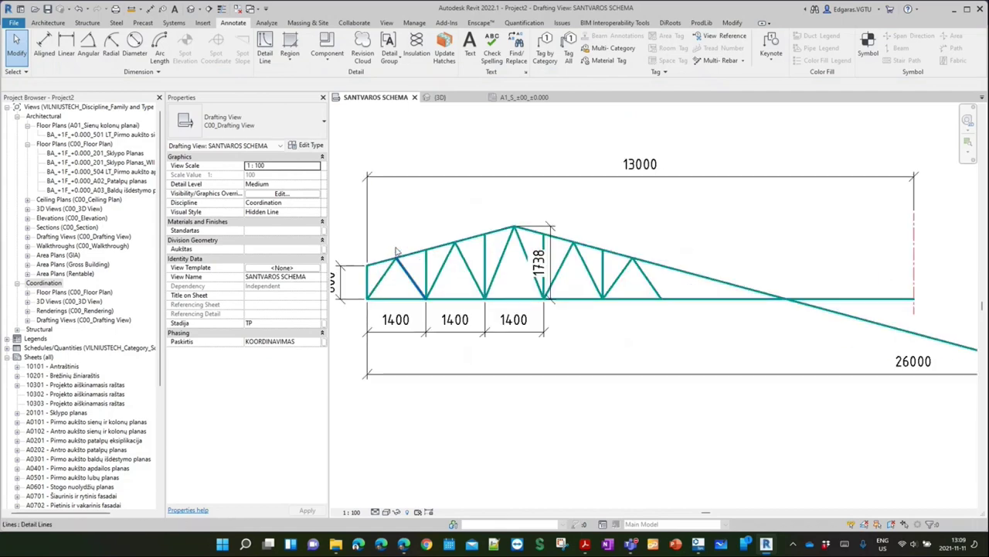
{"action": "left_click_drag", "start_coordinate": [501, 208], "coordinate": [717, 332]}
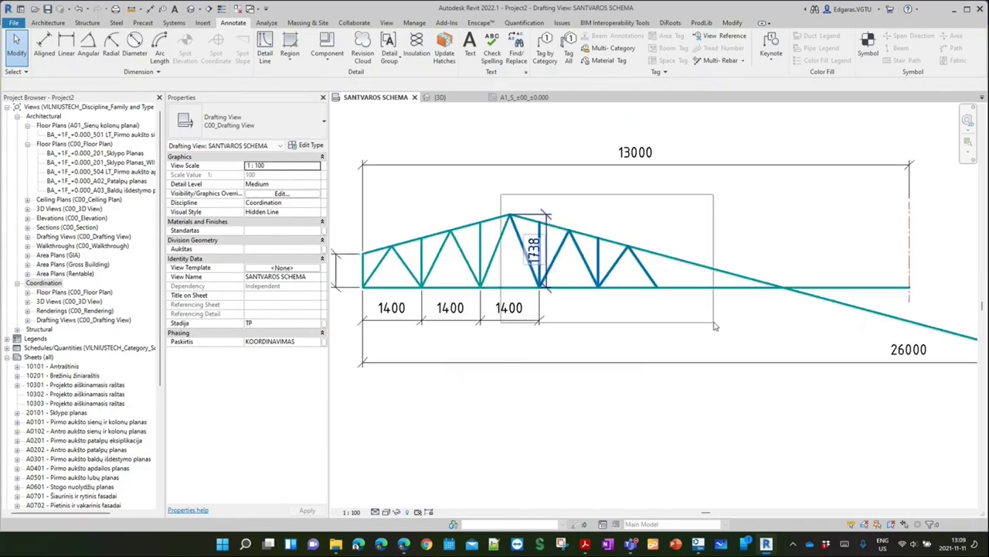
{"action": "scroll", "coordinate": [521, 224], "scroll_direction": "down", "scroll_amount": 2}
{"action": "left_click", "coordinate": [248, 38]}
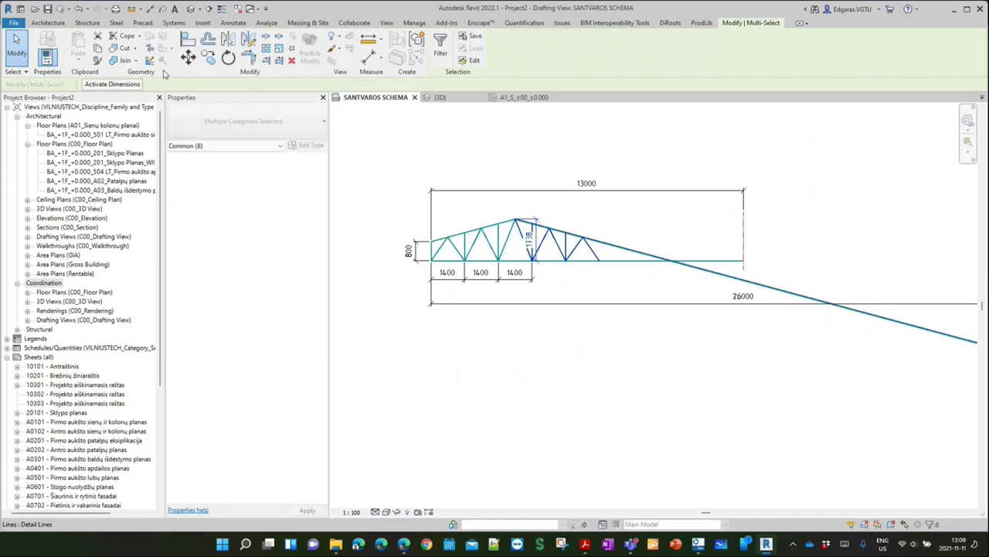
Move the selected right-hand members from the truss peak to the 13000 end mark
{"action": "left_click", "coordinate": [187, 56]}
{"action": "left_click", "coordinate": [516, 221]}
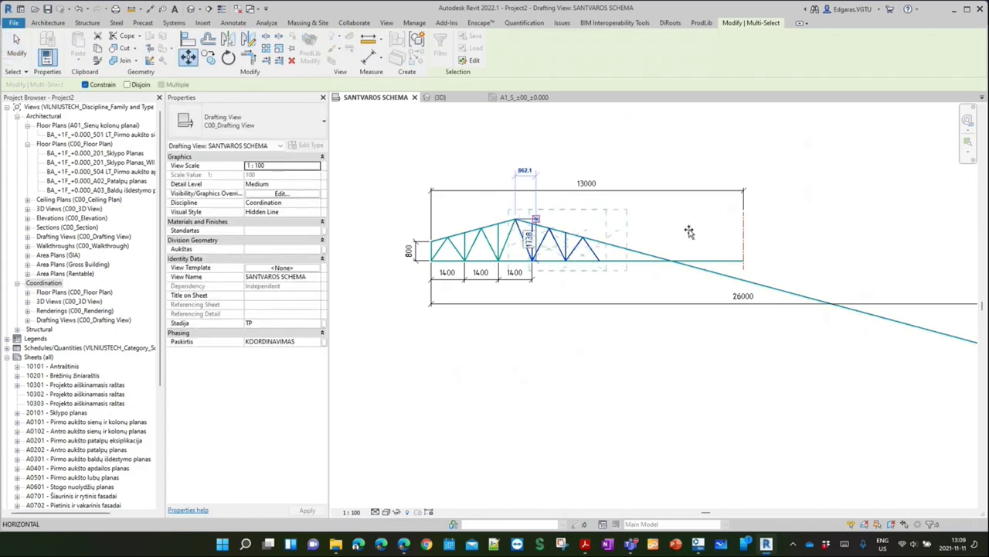
{"action": "left_click", "coordinate": [747, 222]}
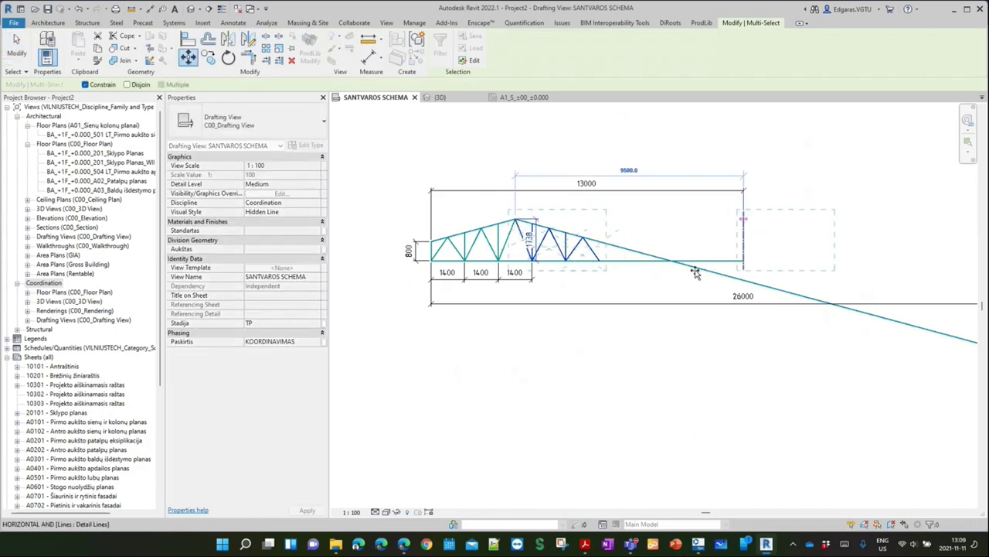
{"action": "left_click", "coordinate": [741, 386]}
Raise the right end of the long sloped line
{"action": "middle_click_drag", "start_coordinate": [702, 293], "coordinate": [599, 276]}
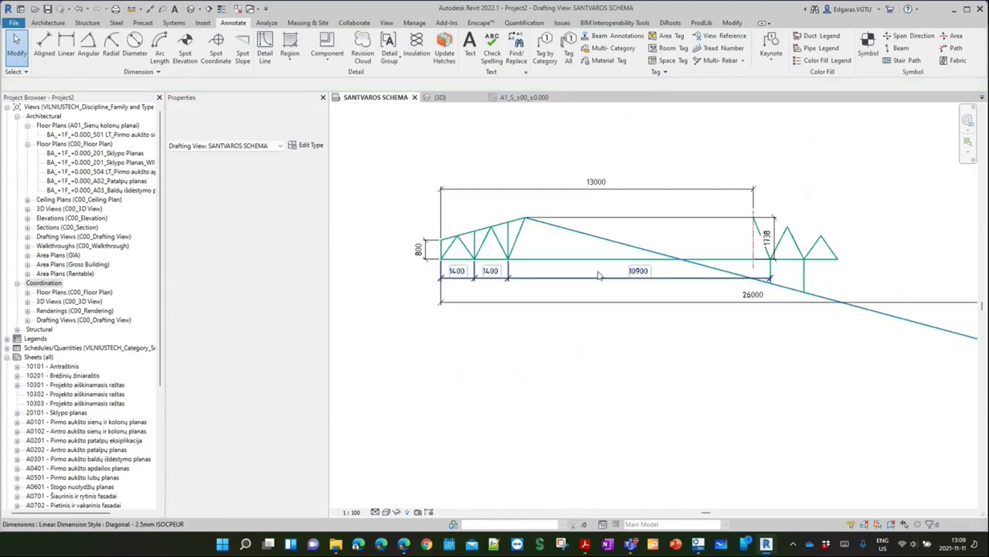
{"action": "scroll", "coordinate": [599, 276], "scroll_direction": "down", "scroll_amount": 1}
{"action": "left_click", "coordinate": [908, 337]}
{"action": "scroll", "coordinate": [909, 334], "scroll_direction": "up", "scroll_amount": 1}
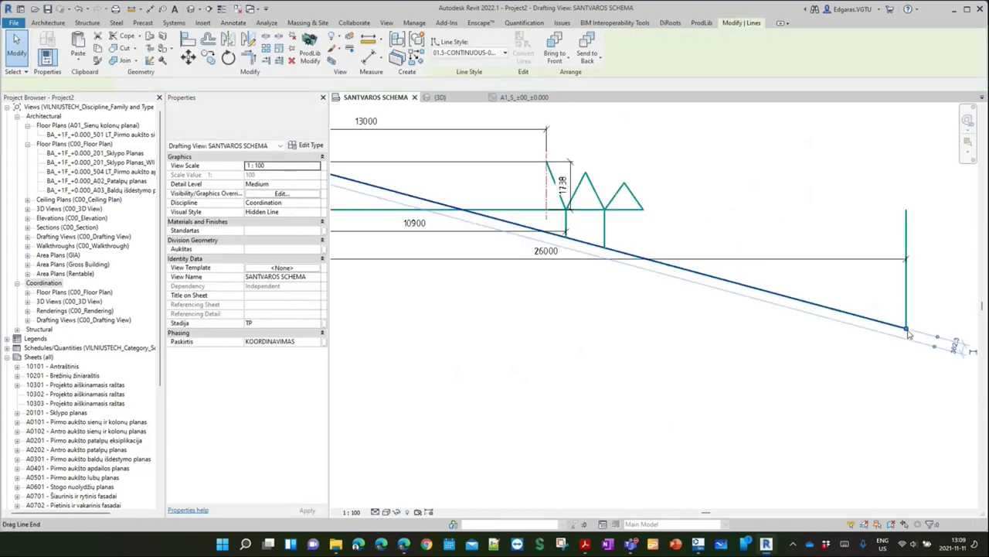
{"action": "left_click_drag", "start_coordinate": [909, 333], "coordinate": [906, 209]}
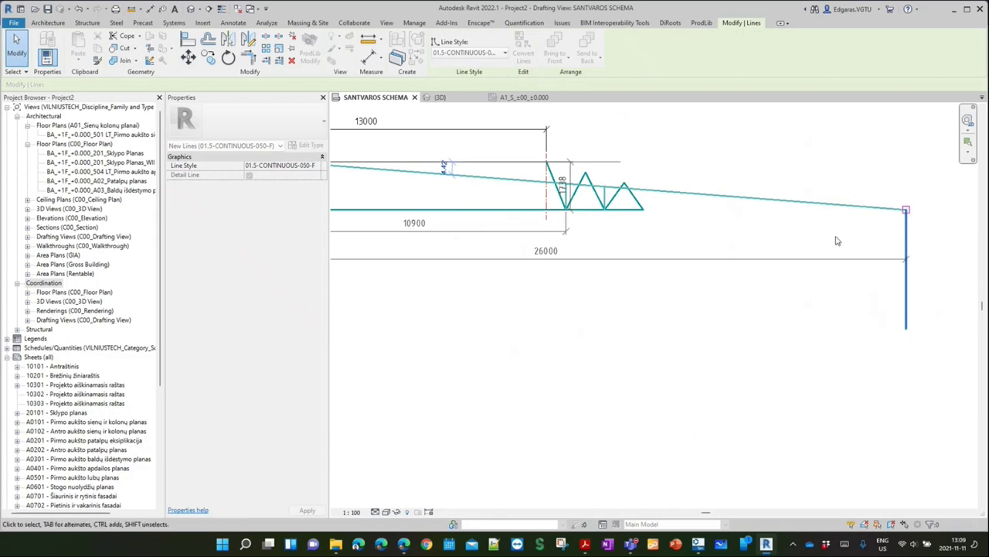
{"action": "scroll", "coordinate": [837, 241], "scroll_direction": "down", "scroll_amount": 1}
{"action": "left_click", "coordinate": [602, 331]}
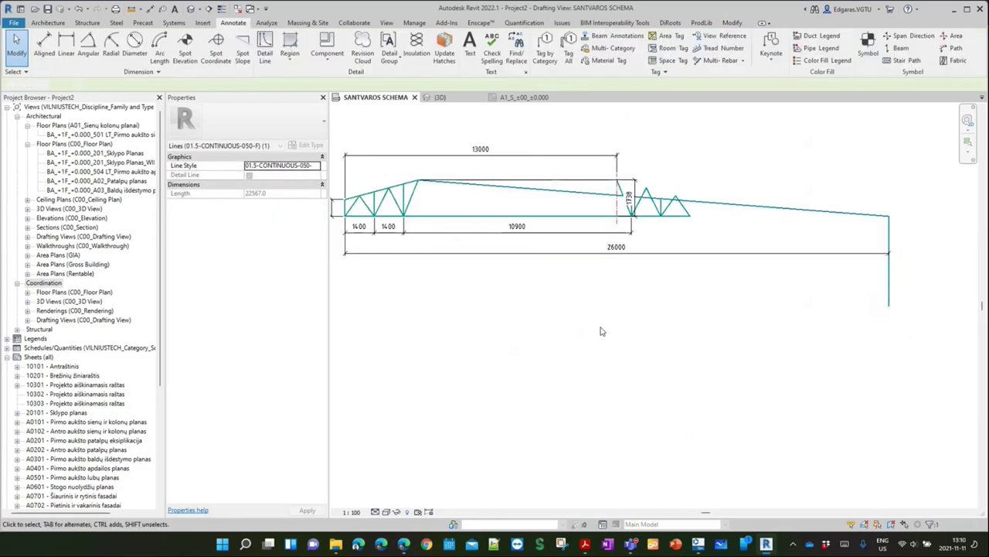
Drag the top chord apex onto the 13000 half-span line
{"action": "middle_click_drag", "start_coordinate": [601, 330], "coordinate": [696, 390]}
{"action": "scroll", "coordinate": [557, 249], "scroll_direction": "up", "scroll_amount": 1}
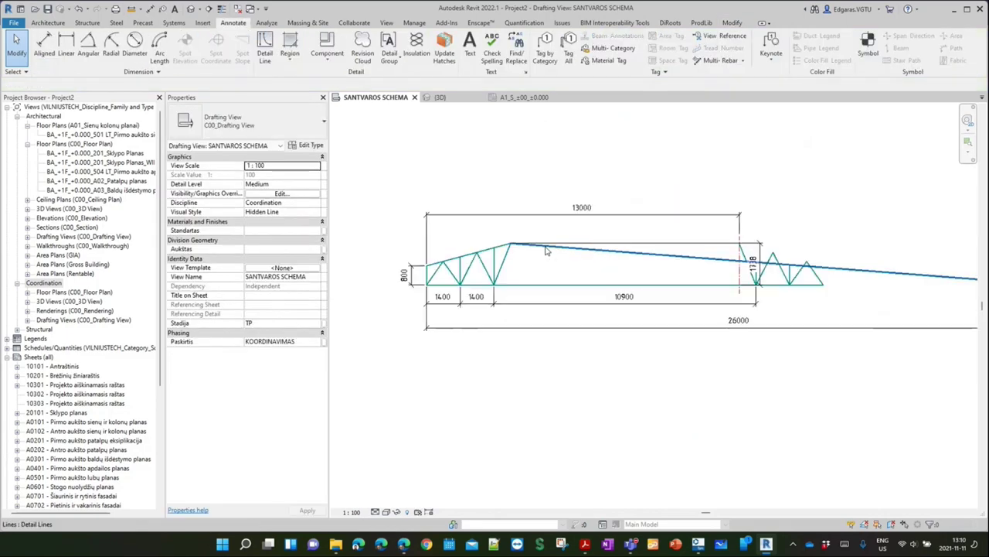
{"action": "scroll", "coordinate": [545, 245], "scroll_direction": "up", "scroll_amount": 2}
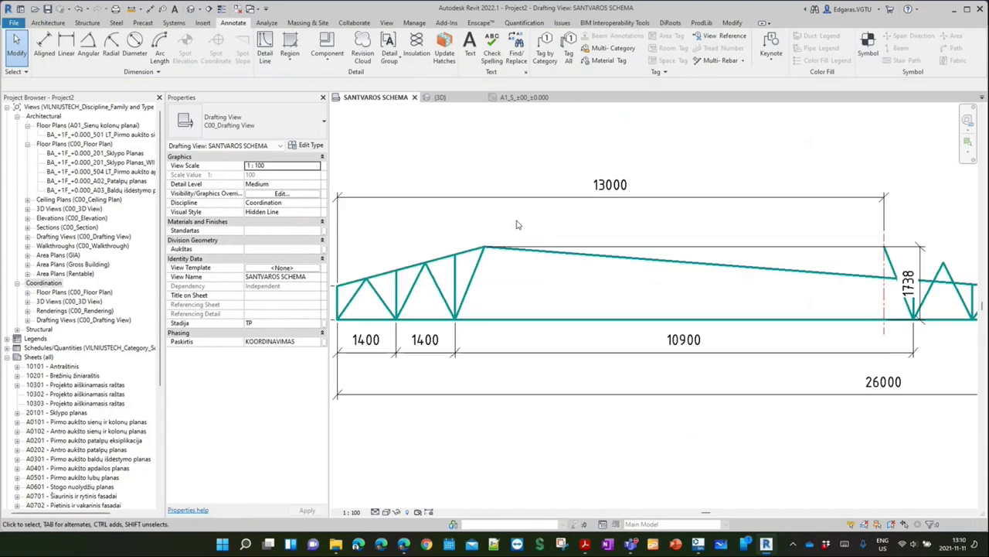
{"action": "left_click", "coordinate": [483, 265]}
{"action": "left_click", "coordinate": [510, 272]}
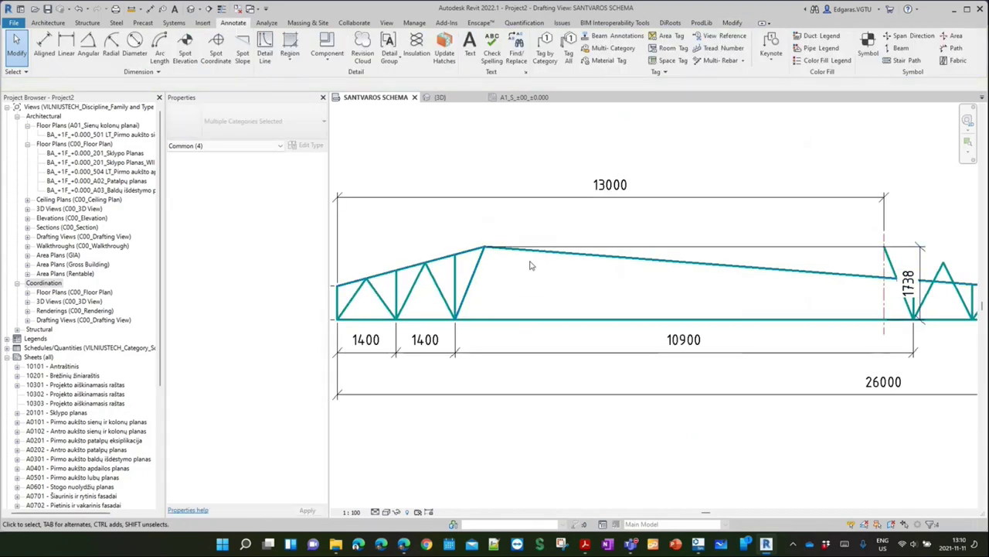
{"action": "scroll", "coordinate": [486, 255], "scroll_direction": "up", "scroll_amount": 1}
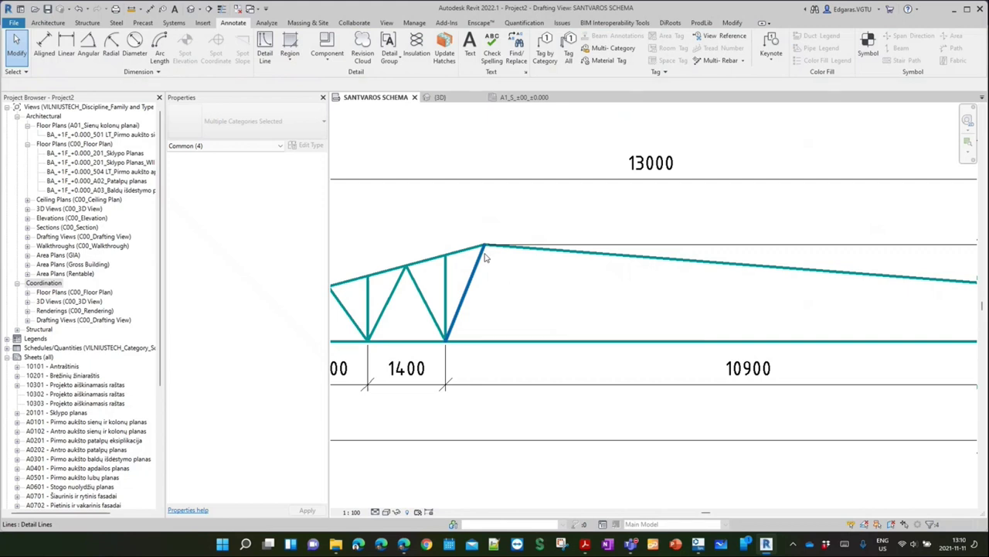
{"action": "scroll", "coordinate": [486, 257], "scroll_direction": "down", "scroll_amount": 2}
{"action": "left_click_drag", "start_coordinate": [486, 257], "coordinate": [747, 224]}
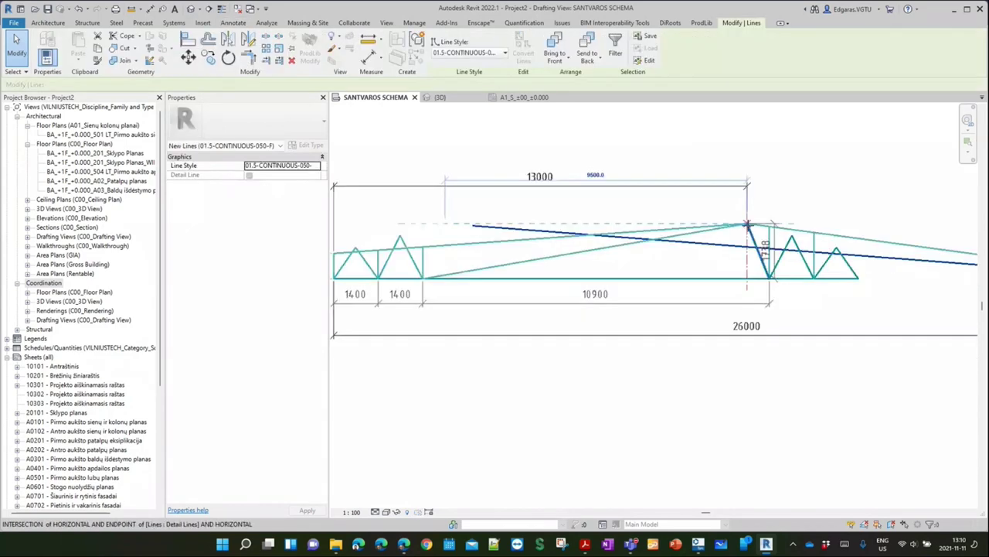
Deselect the line and check the assignment PDF for reference
{"action": "scroll", "coordinate": [577, 224], "scroll_direction": "down", "scroll_amount": 2}
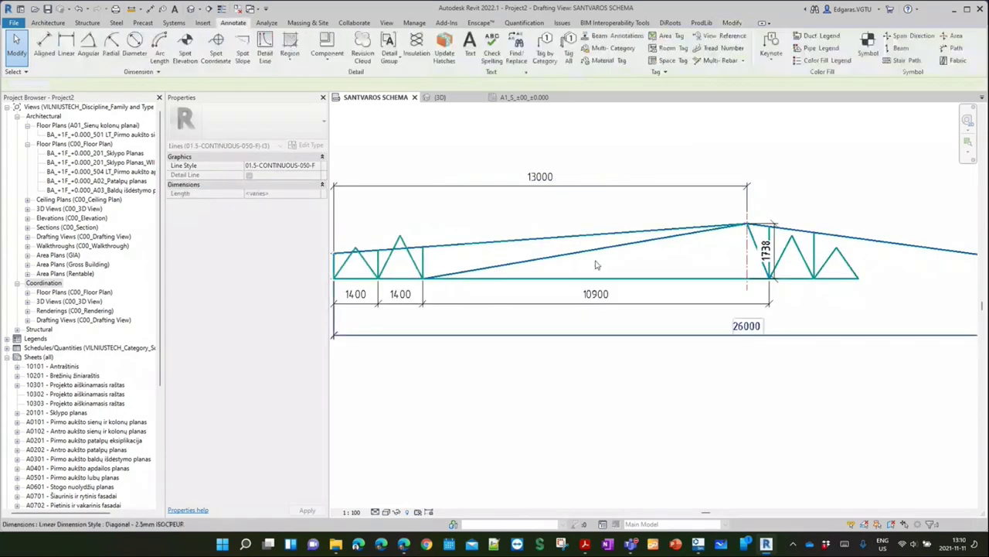
{"action": "key", "text": "Escape"}
{"action": "left_click", "coordinate": [584, 545]}
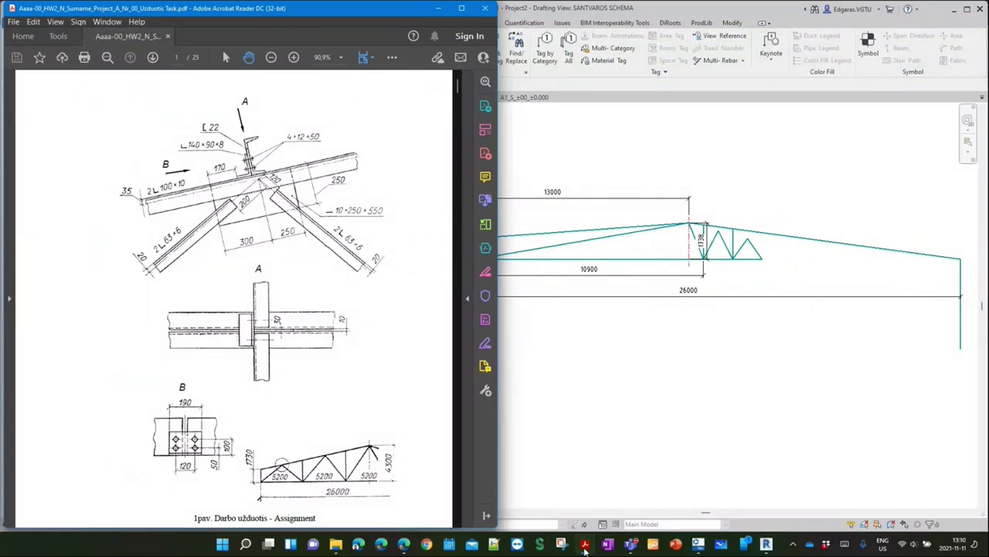
{"action": "left_click", "coordinate": [584, 546]}
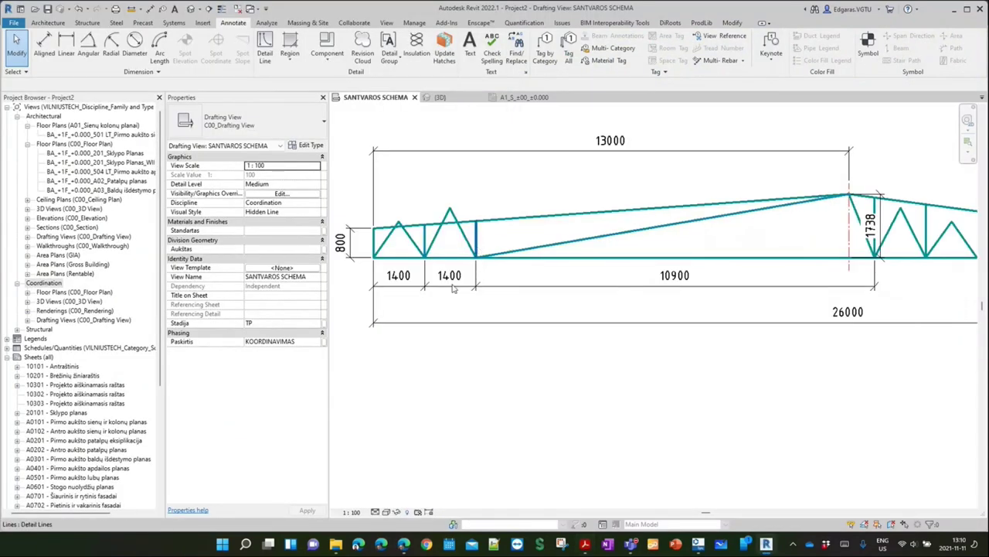
Reposition the vertical web member so the bottom panels read 1400, 5200 and 7100
{"action": "left_click", "coordinate": [461, 283]}
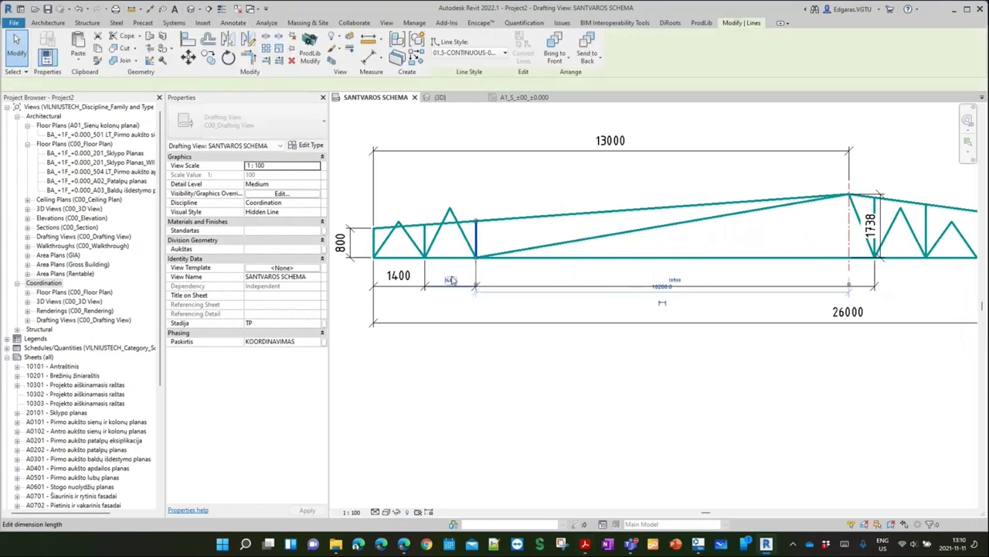
{"action": "key", "text": "Return"}
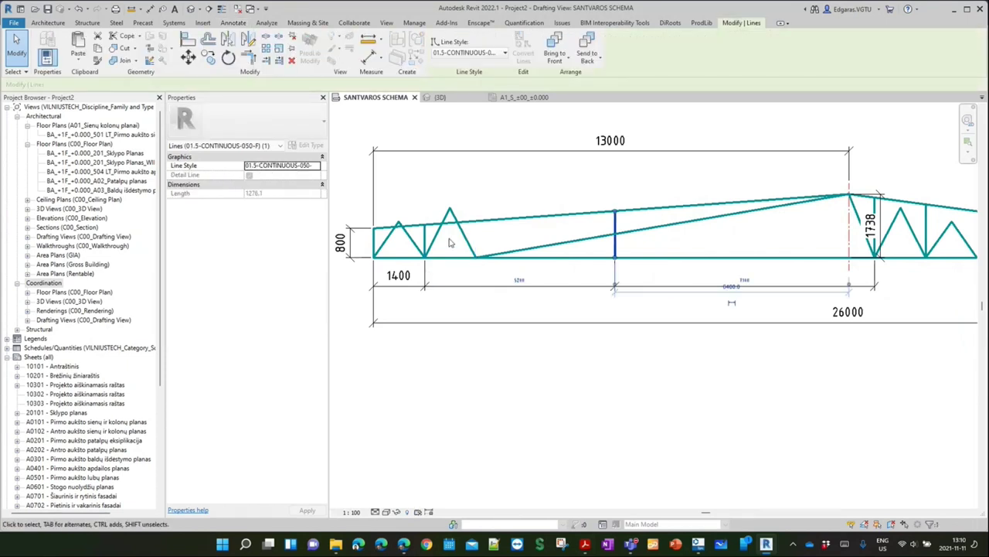
{"action": "left_click", "coordinate": [425, 246]}
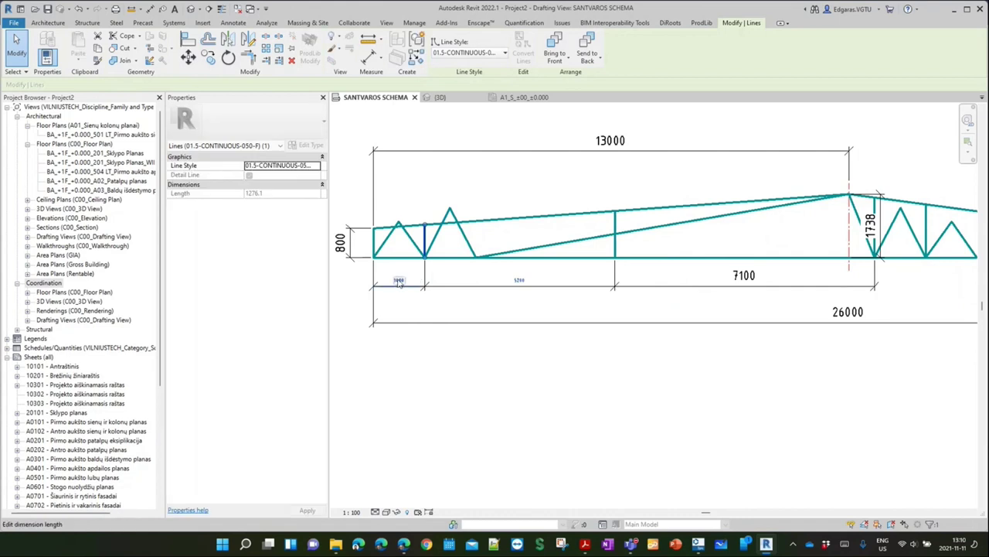
{"action": "left_click", "coordinate": [616, 228]}
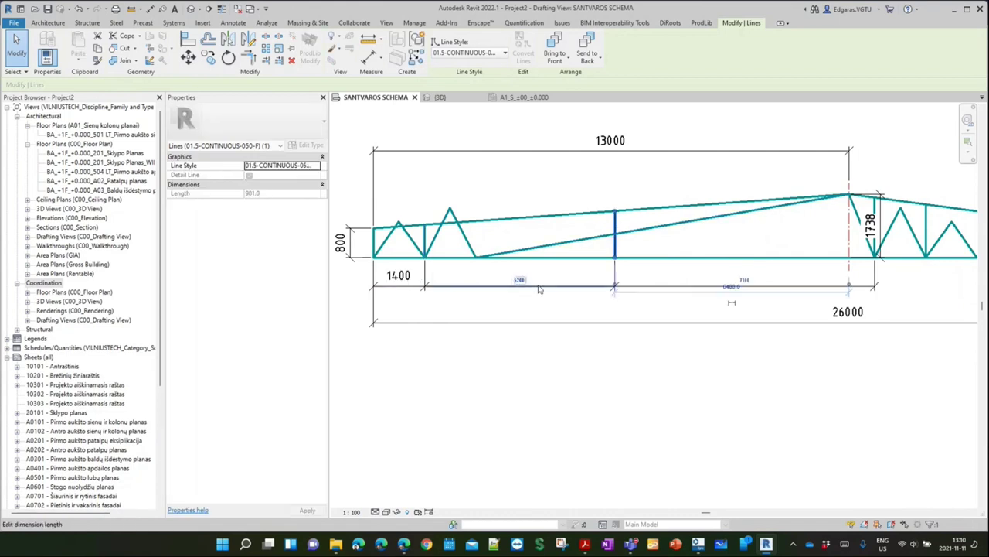
{"action": "left_click", "coordinate": [541, 290]}
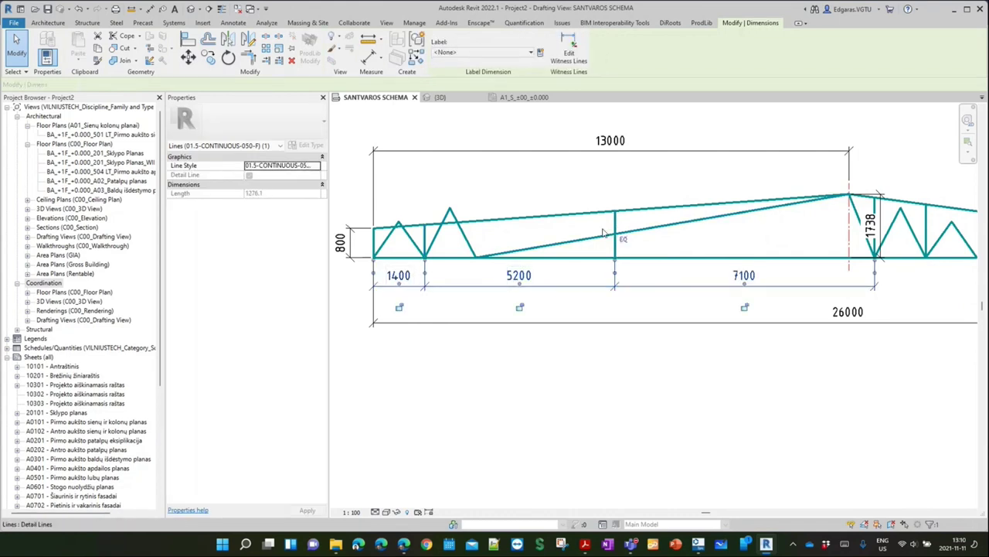
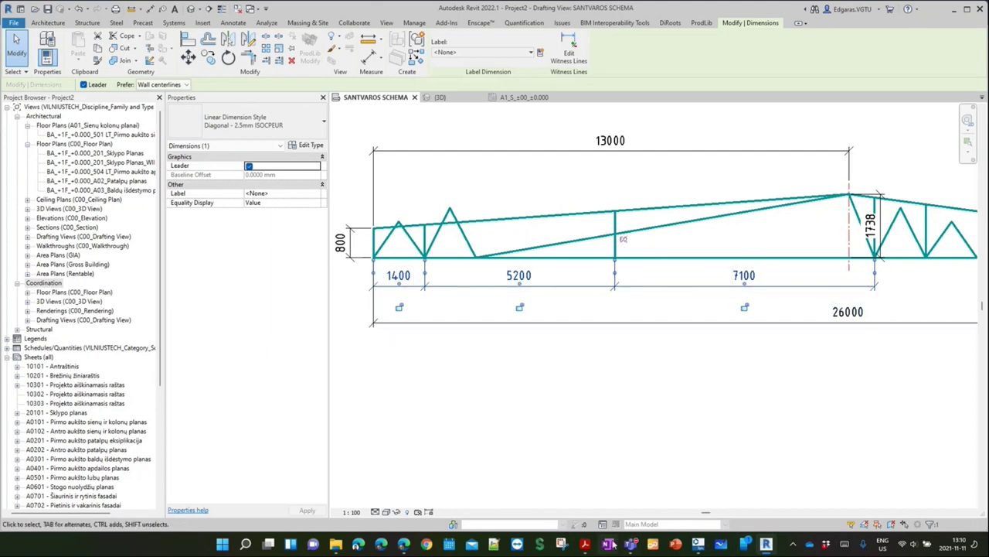
Glance at the assignment PDF, then return to the truss drawing
{"action": "left_click", "coordinate": [585, 544]}
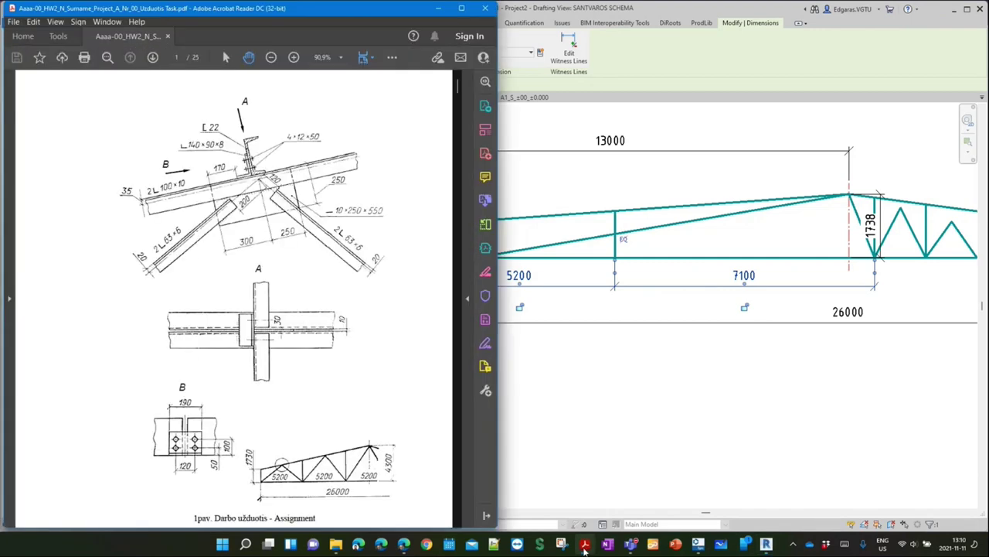
{"action": "left_click", "coordinate": [586, 546]}
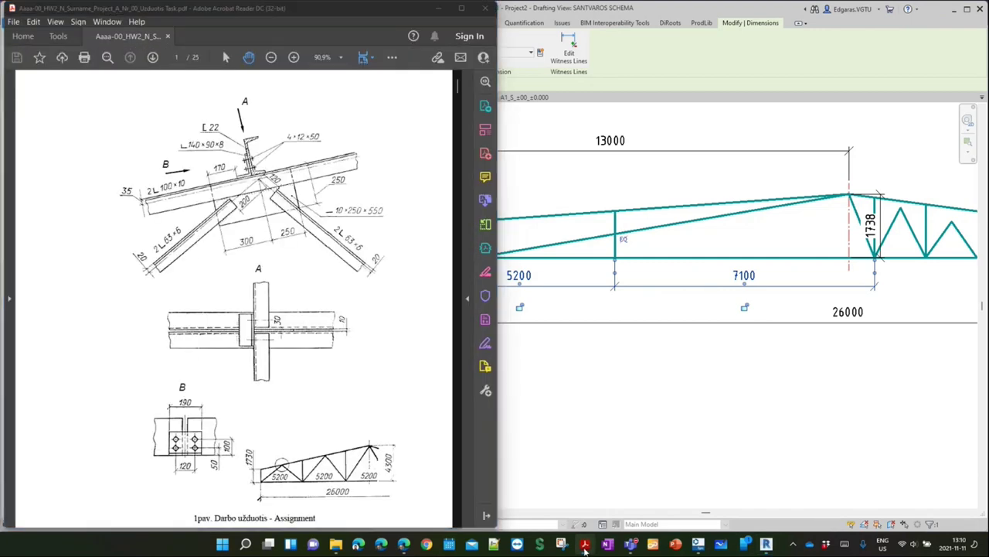
{"action": "left_click", "coordinate": [631, 411]}
Add witness references at the truss apex and right end to the bottom dimension string
{"action": "scroll", "coordinate": [652, 274], "scroll_direction": "down", "scroll_amount": 2}
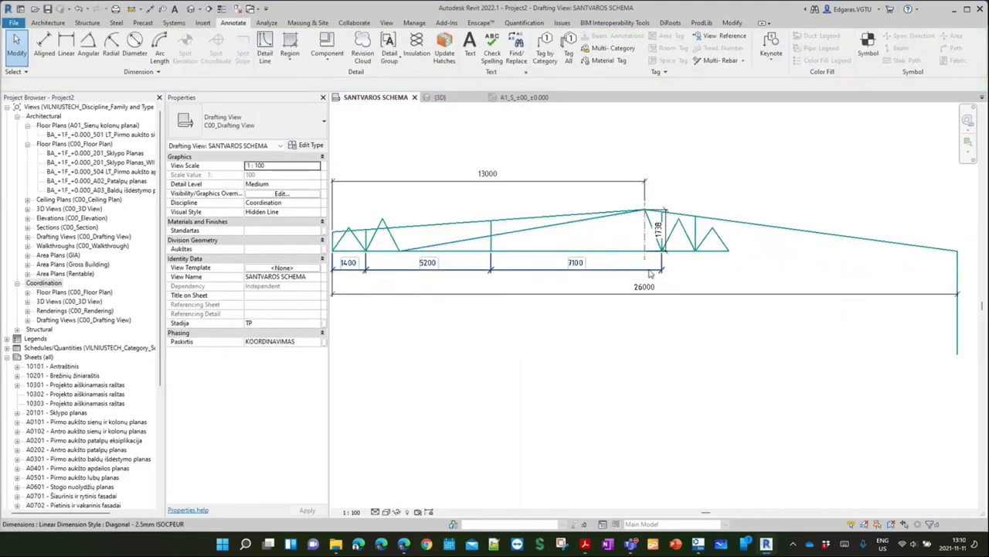
{"action": "left_click", "coordinate": [651, 273]}
{"action": "left_click", "coordinate": [569, 51]}
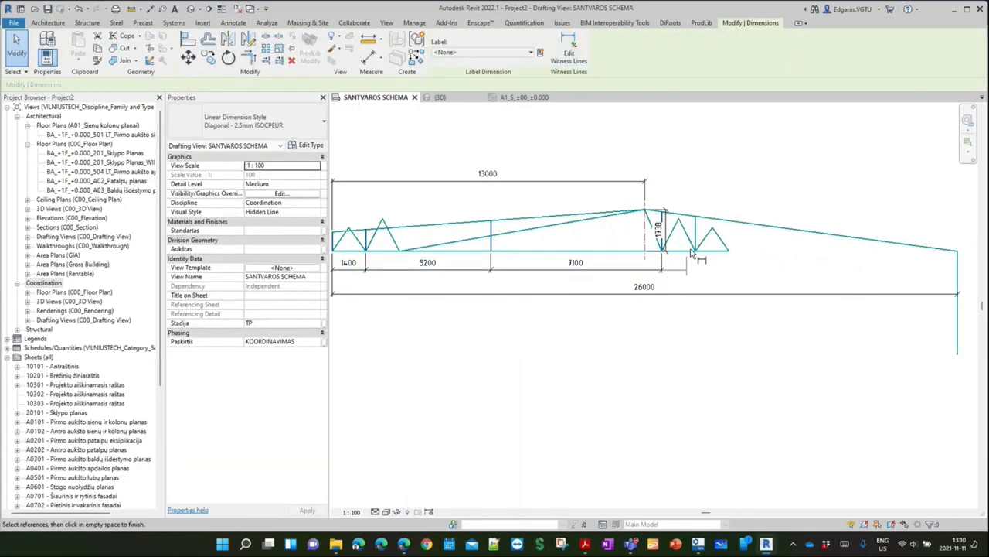
{"action": "left_click", "coordinate": [693, 254]}
{"action": "left_click", "coordinate": [957, 279]}
{"action": "left_click", "coordinate": [847, 302]}
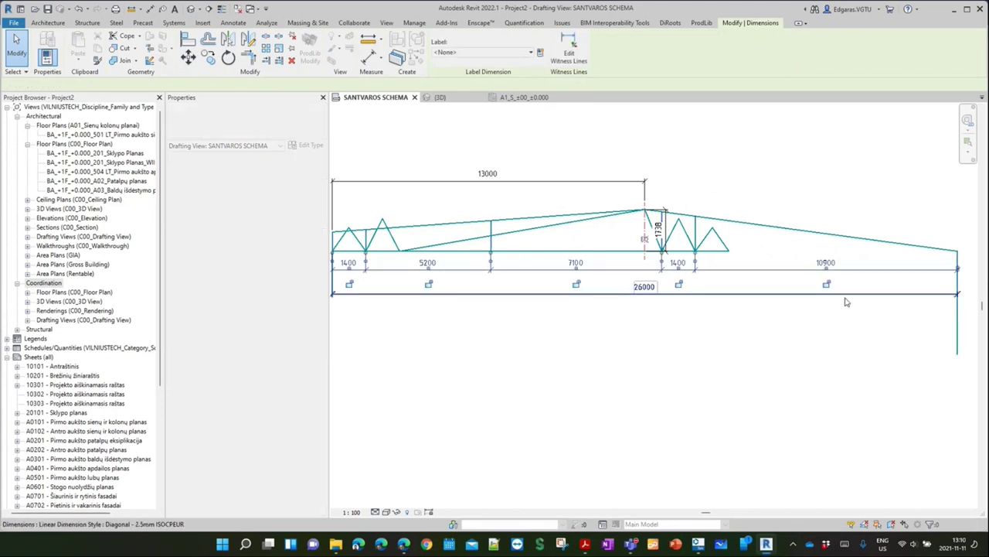
{"action": "scroll", "coordinate": [847, 302], "scroll_direction": "down", "scroll_amount": 2}
{"action": "scroll", "coordinate": [674, 287], "scroll_direction": "up", "scroll_amount": 1}
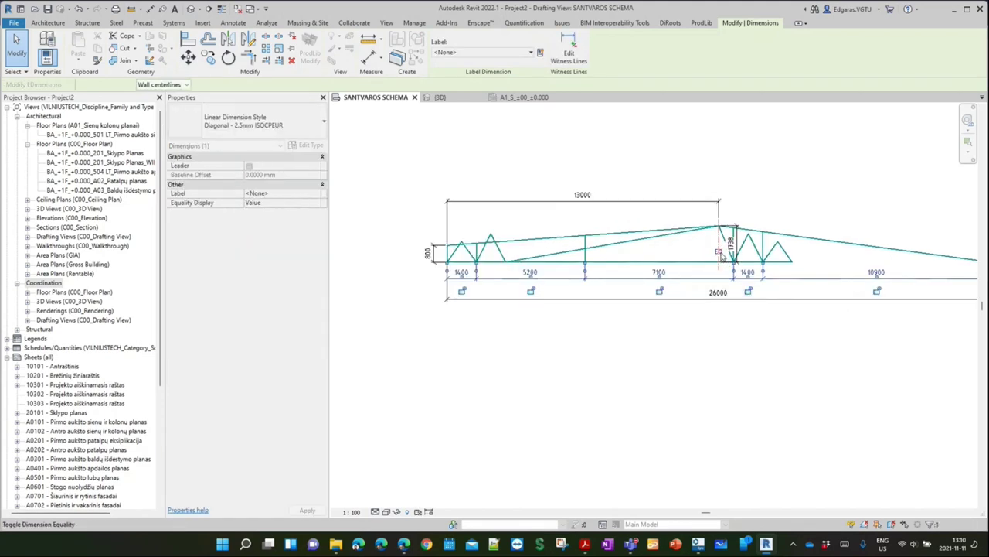
Equalize the segments, unjoin the conflicting elements, and display the segments as 5200 values
{"action": "left_click", "coordinate": [718, 287]}
{"action": "left_click", "coordinate": [804, 514]}
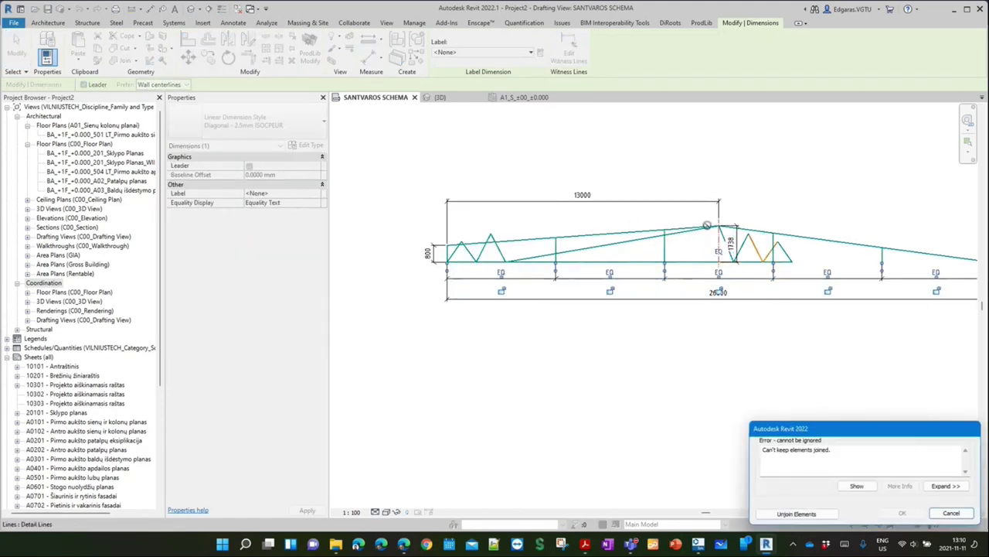
{"action": "left_click", "coordinate": [811, 515]}
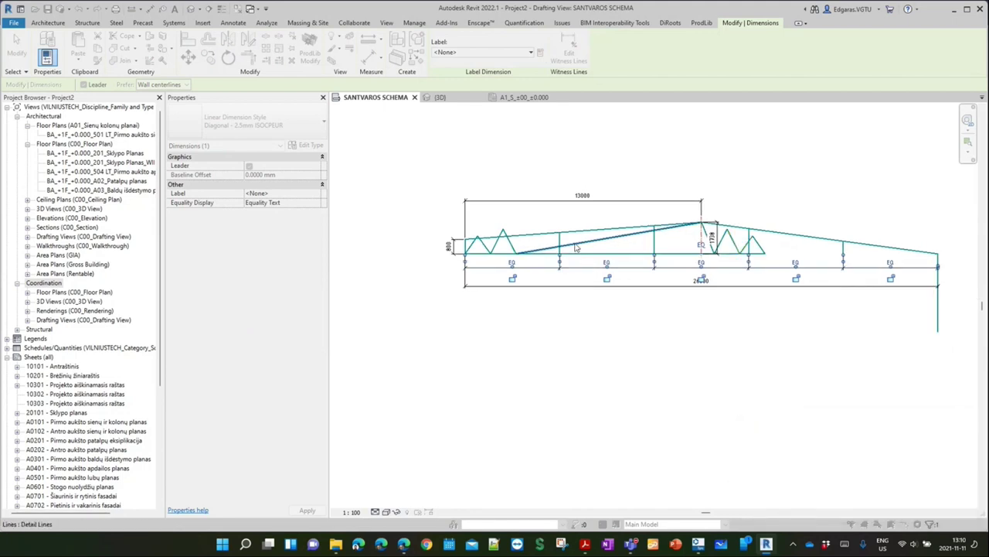
{"action": "scroll", "coordinate": [574, 242], "scroll_direction": "up", "scroll_amount": 2}
{"action": "left_click", "coordinate": [797, 245]}
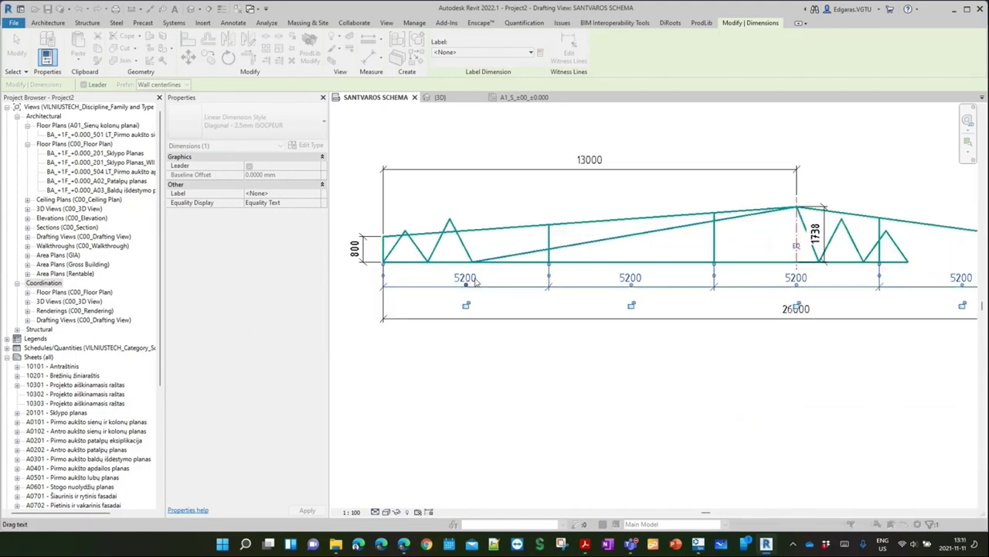
{"action": "middle_click_drag", "start_coordinate": [806, 380], "coordinate": [634, 369]}
Move the long diagonal's lower end to a 5200 panel point
{"action": "left_click", "coordinate": [636, 367]}
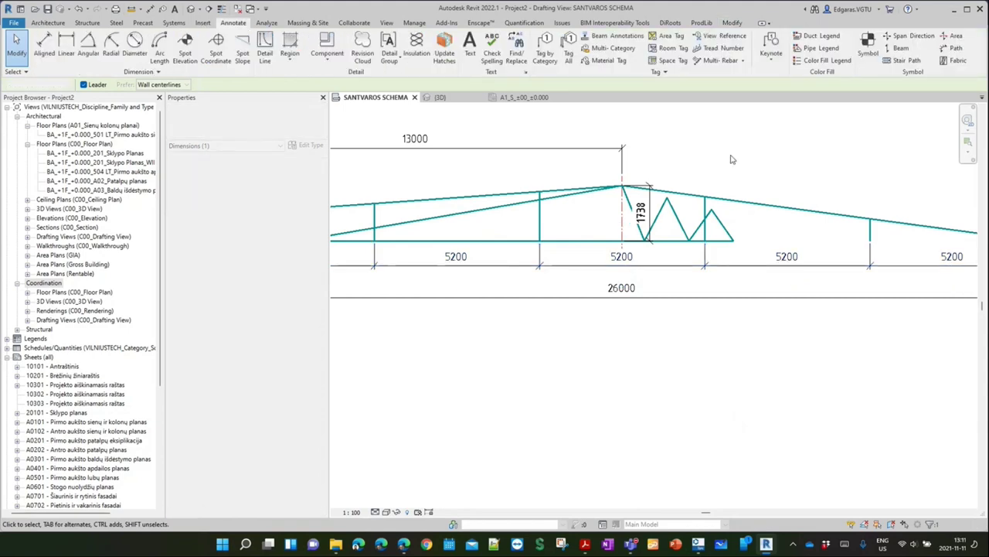
{"action": "scroll", "coordinate": [607, 213], "scroll_direction": "down", "scroll_amount": 2}
{"action": "scroll", "coordinate": [433, 203], "scroll_direction": "up", "scroll_amount": 3}
{"action": "scroll", "coordinate": [436, 203], "scroll_direction": "down", "scroll_amount": 2}
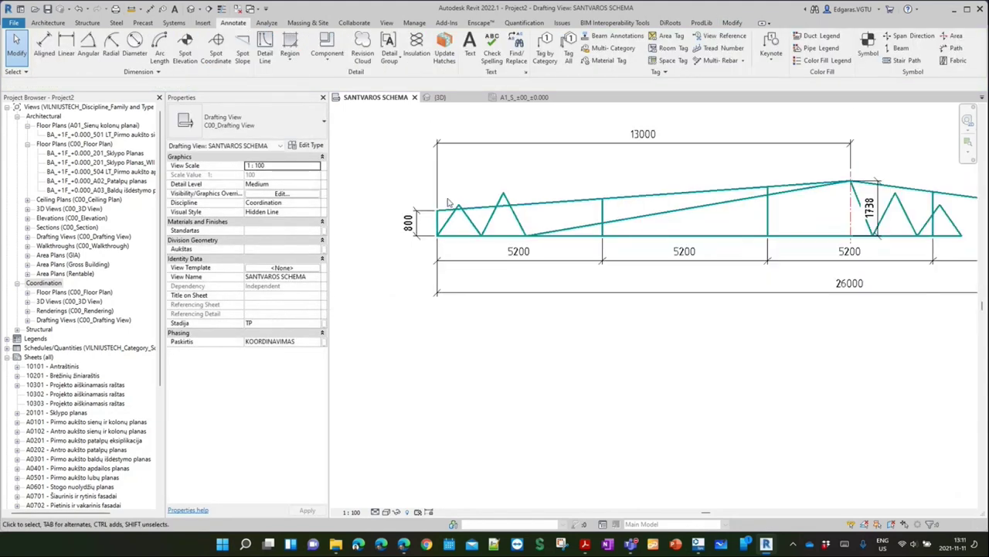
{"action": "scroll", "coordinate": [447, 202], "scroll_direction": "up", "scroll_amount": 1}
{"action": "scroll", "coordinate": [448, 202], "scroll_direction": "up", "scroll_amount": 2}
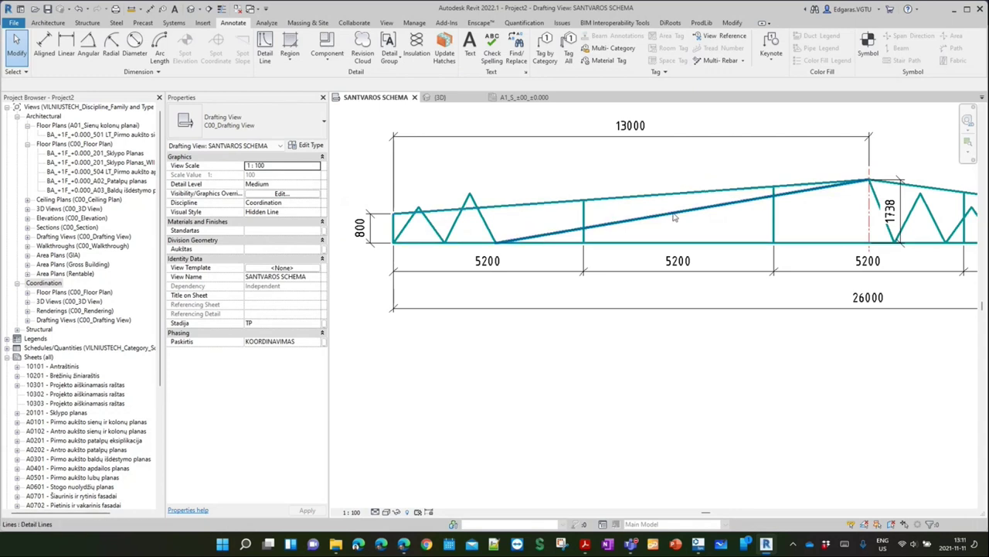
{"action": "left_click", "coordinate": [504, 252]}
{"action": "mouse_move", "coordinate": [495, 242]}
{"action": "left_mouse_down"}
{"action": "mouse_move", "coordinate": [776, 242]}
{"action": "mouse_move", "coordinate": [757, 242]}
{"action": "left_mouse_up"}
Move the left diagonal's lower end to the next panel point
{"action": "left_click", "coordinate": [508, 226]}
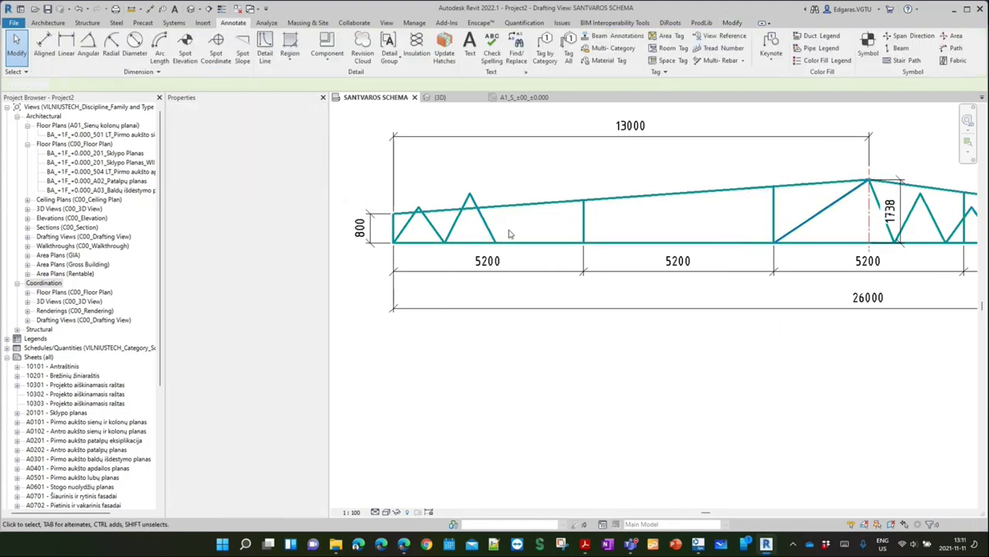
{"action": "left_click", "coordinate": [499, 245]}
{"action": "left_click_drag", "start_coordinate": [496, 242], "coordinate": [774, 242]}
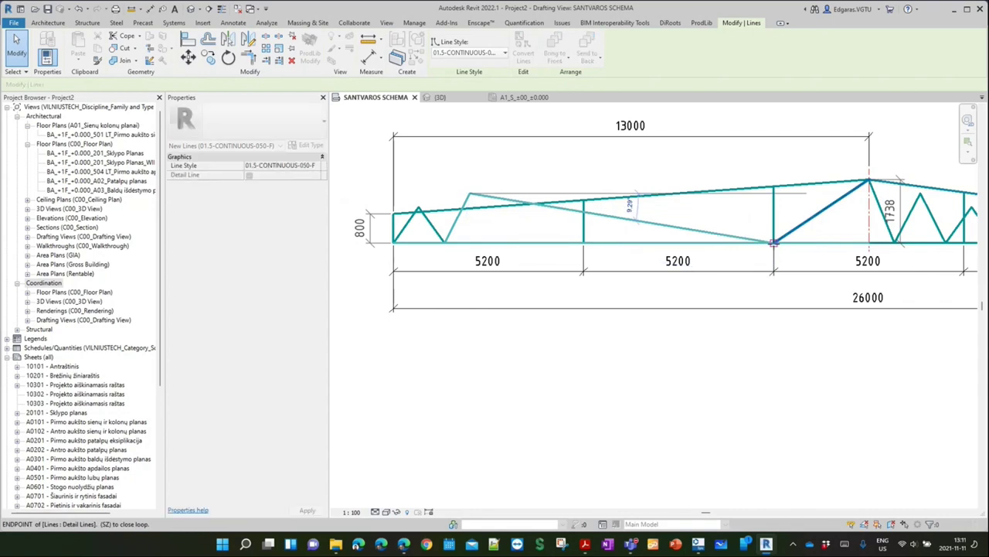
{"action": "left_click", "coordinate": [438, 174]}
{"action": "mouse_move", "coordinate": [483, 179]}
{"action": "left_mouse_down"}
{"action": "mouse_move", "coordinate": [459, 200]}
{"action": "mouse_move", "coordinate": [688, 192]}
{"action": "mouse_move", "coordinate": [679, 192]}
{"action": "left_mouse_up"}
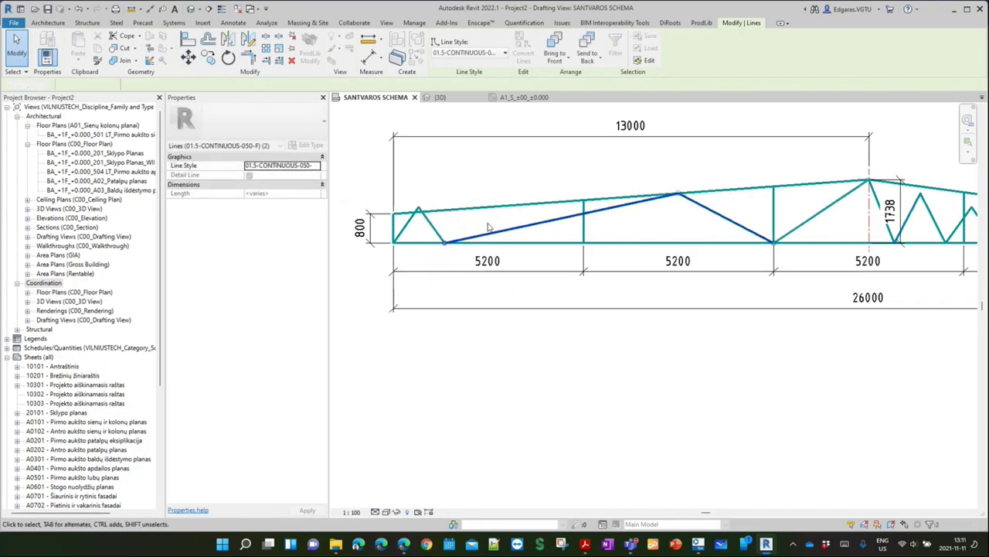
{"action": "left_click", "coordinate": [462, 228]}
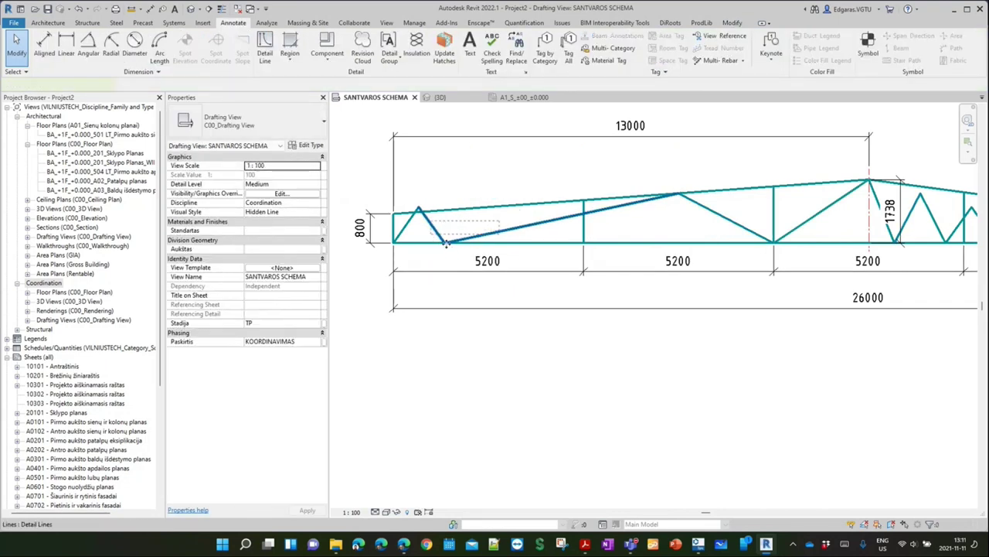
Reconnect the diagonals near the left end at the base of the vertical post
{"action": "left_click", "coordinate": [445, 243]}
{"action": "left_click_drag", "start_coordinate": [446, 243], "coordinate": [586, 242]}
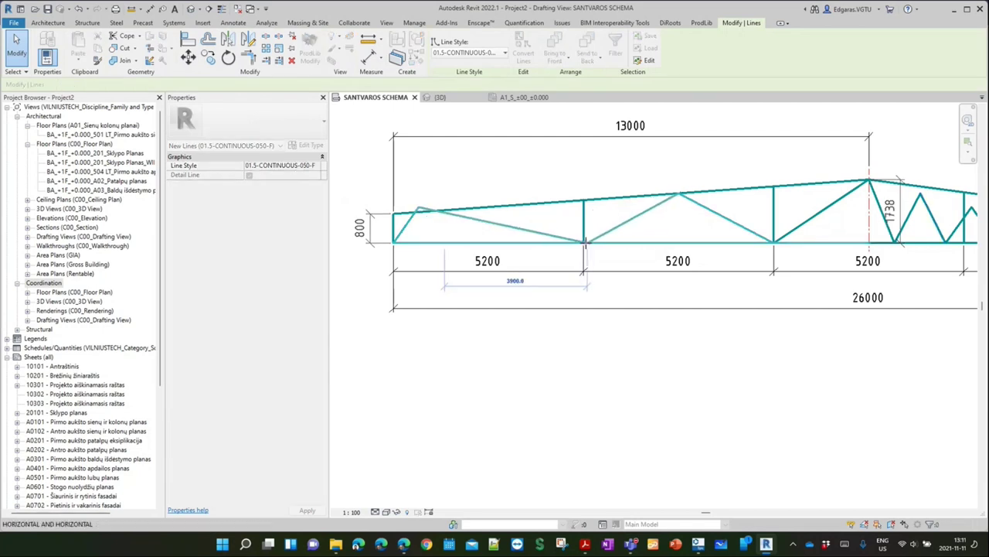
{"action": "left_click_drag", "start_coordinate": [585, 243], "coordinate": [584, 243]}
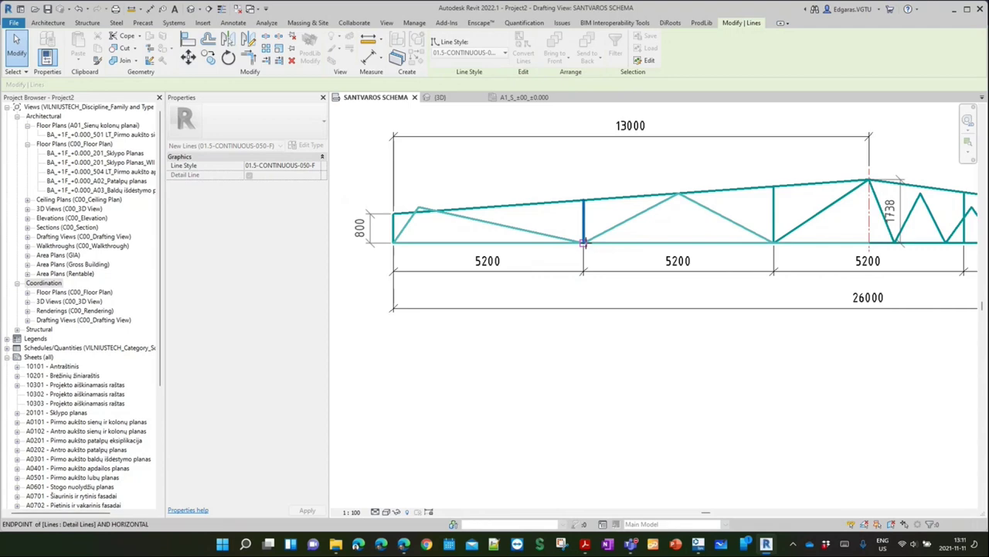
{"action": "key", "text": "Escape"}
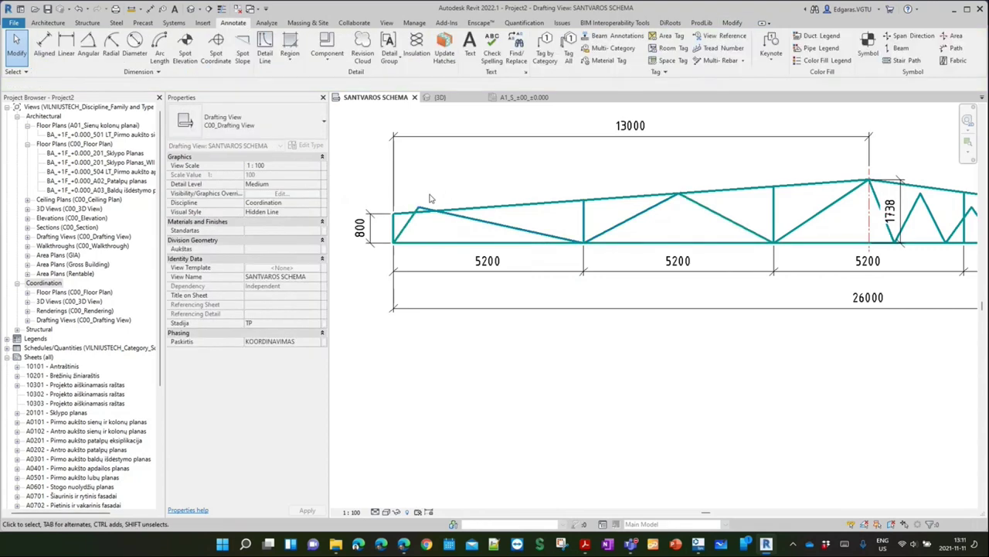
{"action": "scroll", "coordinate": [430, 199], "scroll_direction": "up", "scroll_amount": 3}
{"action": "mouse_move", "coordinate": [430, 204]}
{"action": "left_mouse_down"}
{"action": "mouse_move", "coordinate": [399, 225]}
{"action": "mouse_move", "coordinate": [532, 222]}
{"action": "left_mouse_up"}
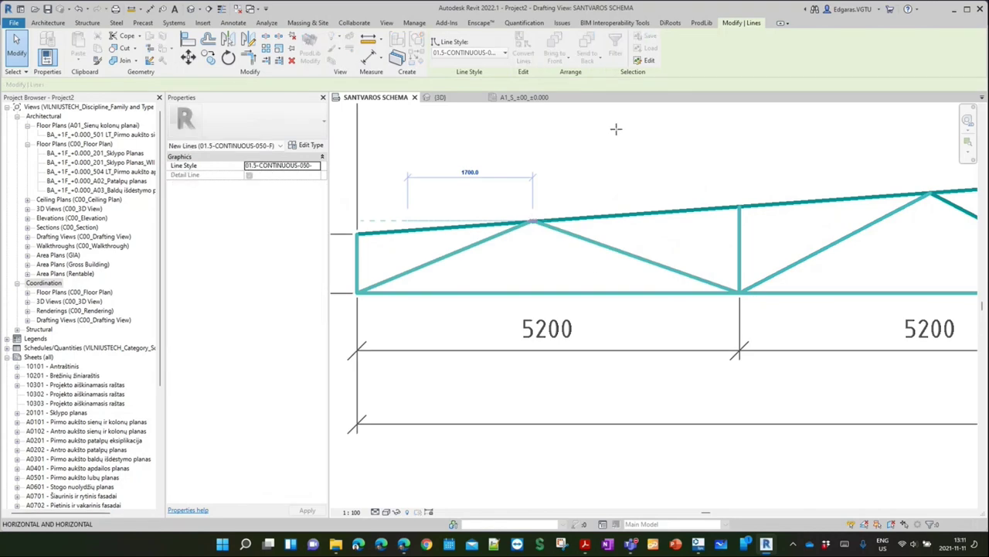
{"action": "key", "text": "Escape"}
Delete the leftover zig-zag diagonals near the apex
{"action": "scroll", "coordinate": [580, 131], "scroll_direction": "down", "scroll_amount": 3}
{"action": "scroll", "coordinate": [587, 193], "scroll_direction": "down", "scroll_amount": 2}
{"action": "mouse_move", "coordinate": [618, 255]}
{"action": "middle_mouse_down"}
{"action": "mouse_move", "coordinate": [648, 309]}
{"action": "mouse_move", "coordinate": [619, 317]}
{"action": "middle_mouse_up"}
{"action": "scroll", "coordinate": [702, 265], "scroll_direction": "up", "scroll_amount": 2}
{"action": "scroll", "coordinate": [735, 290], "scroll_direction": "up", "scroll_amount": 3}
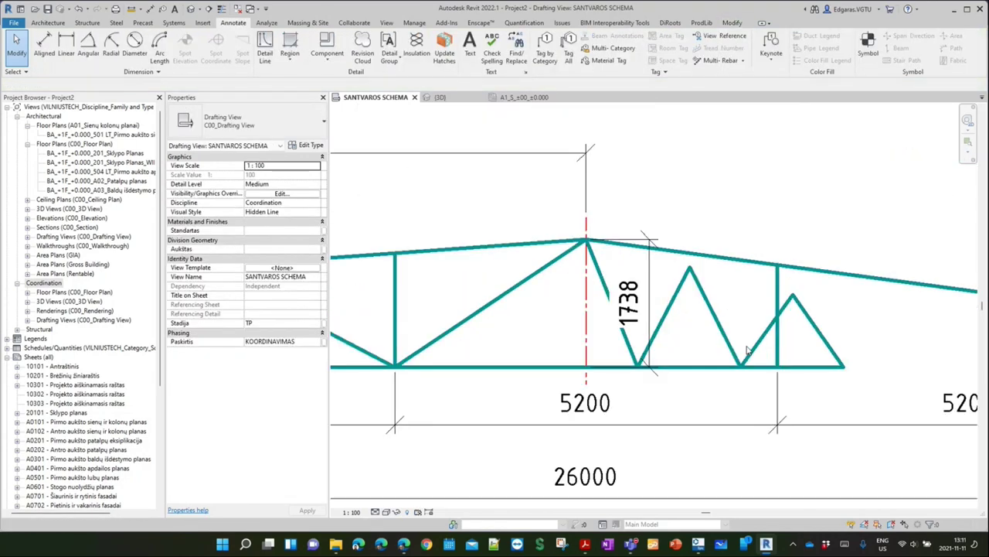
{"action": "mouse_move", "coordinate": [765, 357]}
{"action": "left_mouse_down"}
{"action": "mouse_move", "coordinate": [670, 292]}
{"action": "mouse_move", "coordinate": [653, 311]}
{"action": "left_mouse_up"}
{"action": "key", "text": "Delete"}
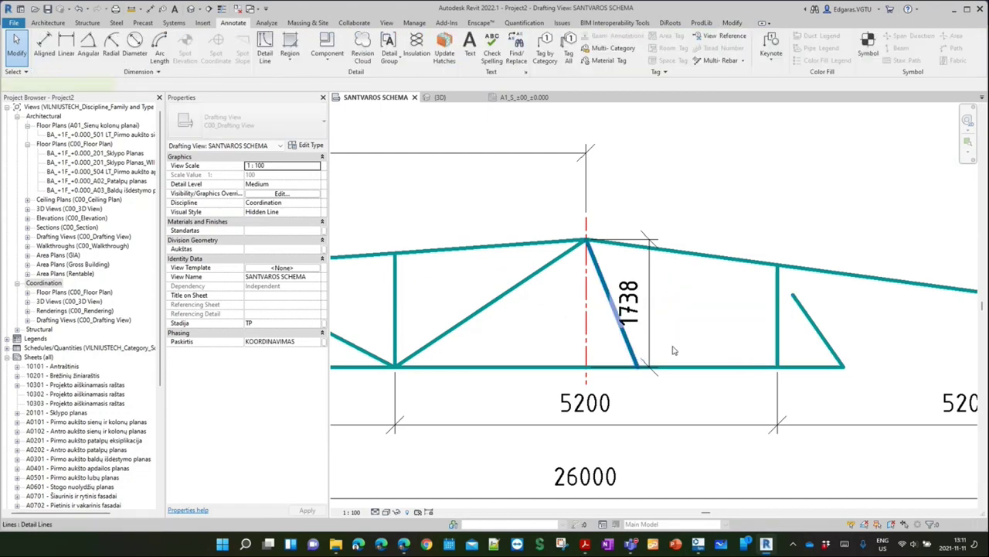
{"action": "scroll", "coordinate": [763, 332], "scroll_direction": "down", "scroll_amount": 3}
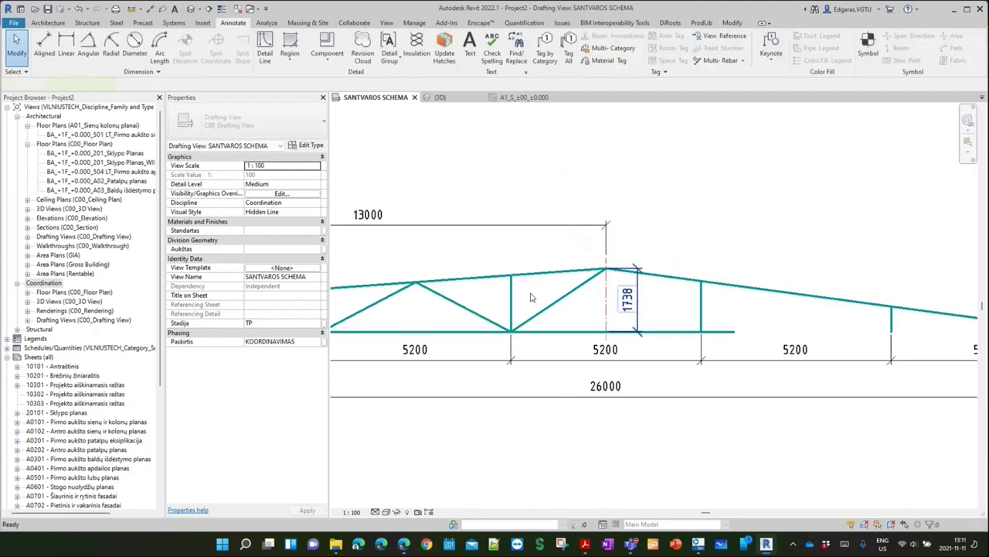
{"action": "scroll", "coordinate": [789, 294], "scroll_direction": "down", "scroll_amount": 2}
{"action": "scroll", "coordinate": [711, 278], "scroll_direction": "up", "scroll_amount": 1}
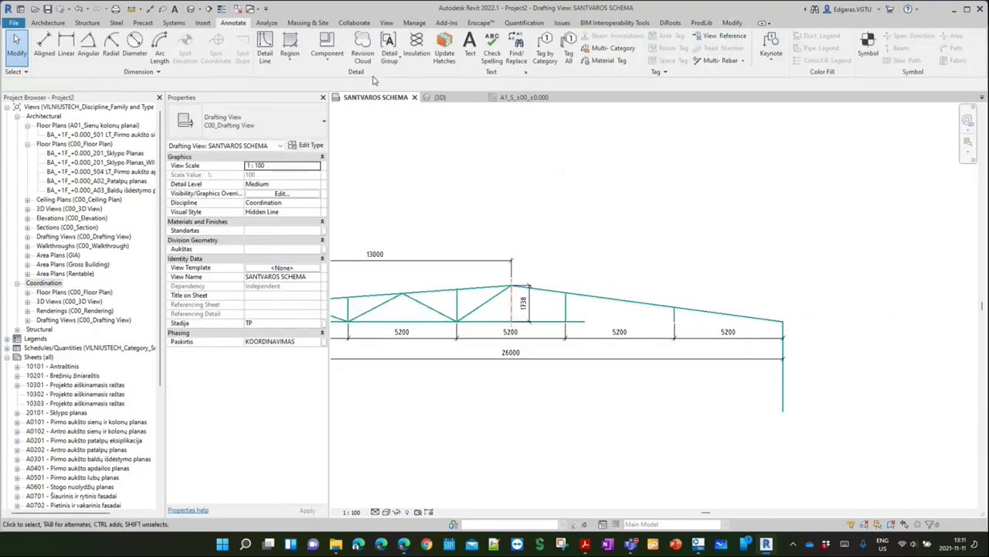
Extend the bottom chord to the right vertical line with Trim/Extend
{"action": "left_click", "coordinate": [732, 24]}
{"action": "left_click", "coordinate": [264, 62]}
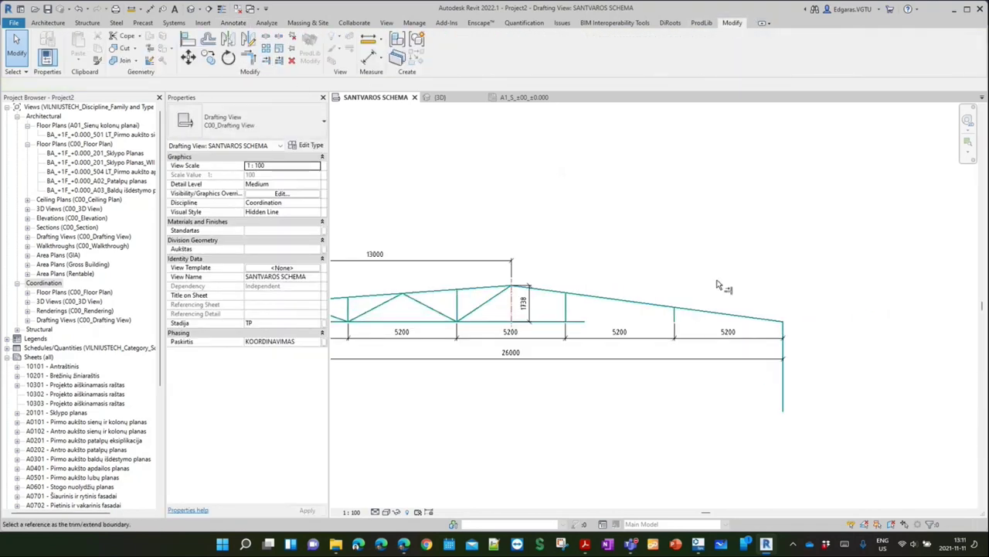
{"action": "left_click", "coordinate": [576, 321]}
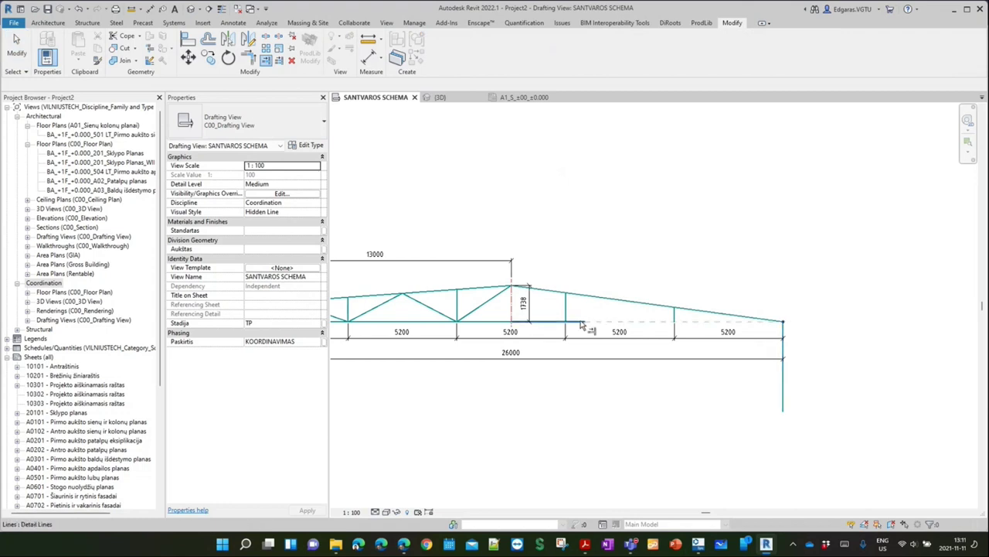
{"action": "key", "text": "Escape"}
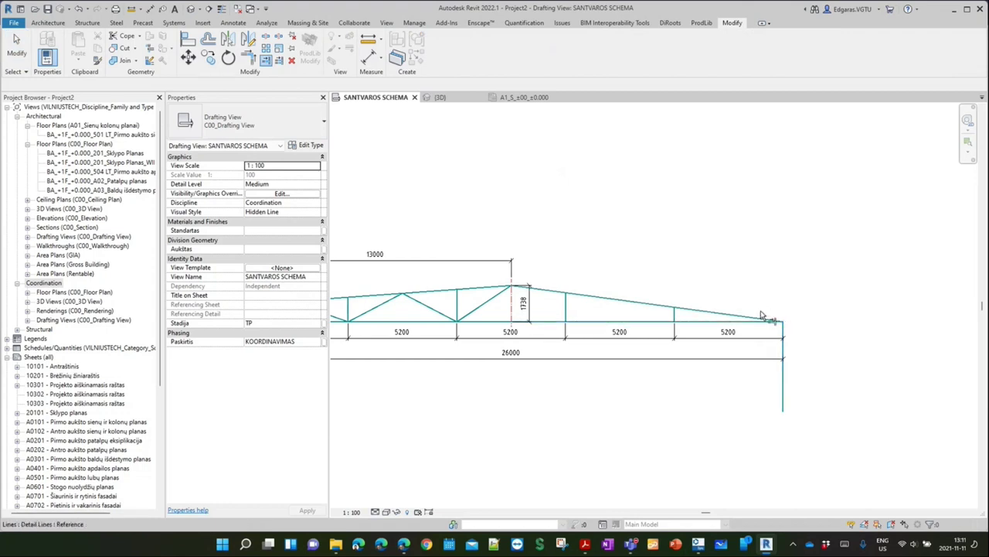
Raise the top chord's right end and shorten the right vertical to meet it
{"action": "scroll", "coordinate": [818, 339], "scroll_direction": "up", "scroll_amount": 3}
{"action": "left_click", "coordinate": [807, 335]}
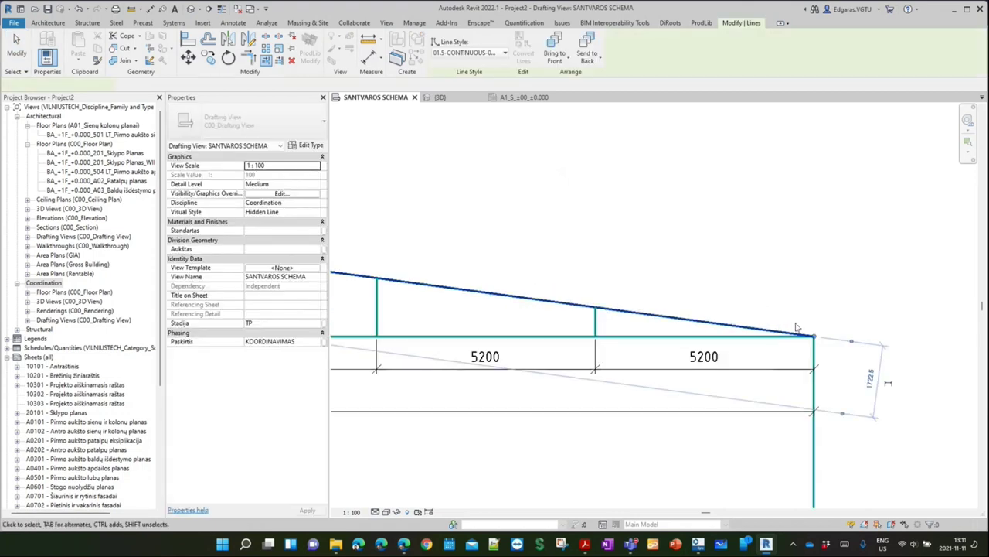
{"action": "left_click_drag", "start_coordinate": [813, 335], "coordinate": [812, 291]}
{"action": "scroll", "coordinate": [812, 292], "scroll_direction": "down", "scroll_amount": 3}
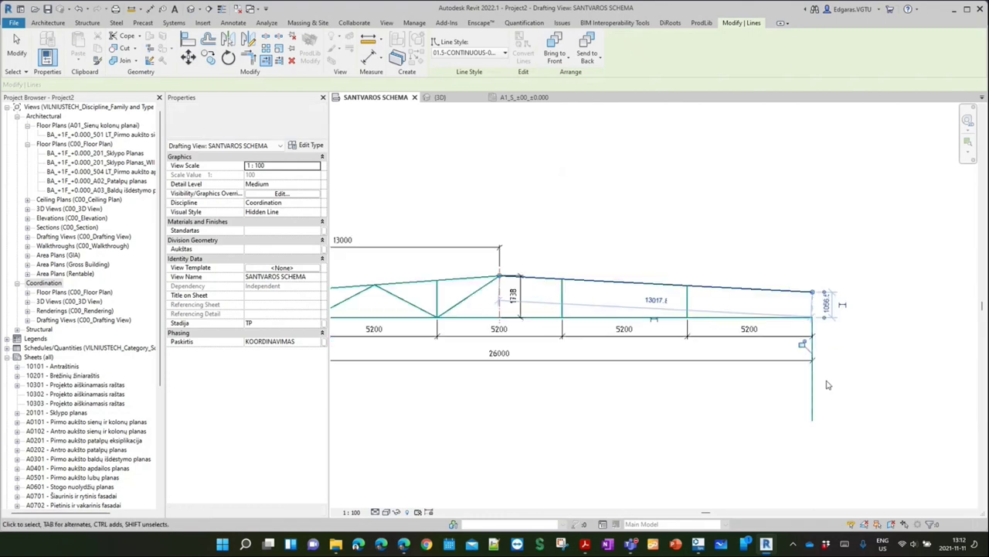
{"action": "left_click", "coordinate": [818, 422]}
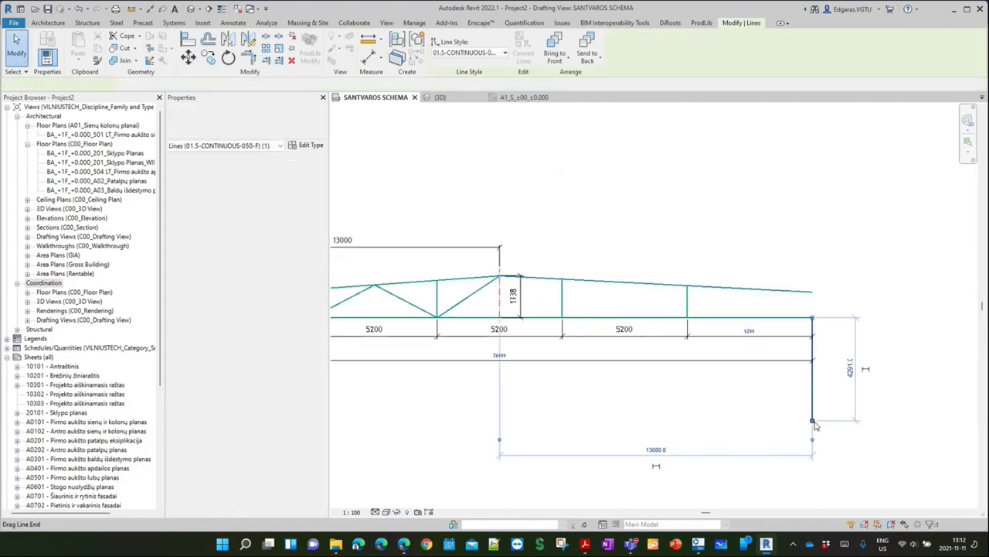
{"action": "left_click_drag", "start_coordinate": [814, 424], "coordinate": [811, 290]}
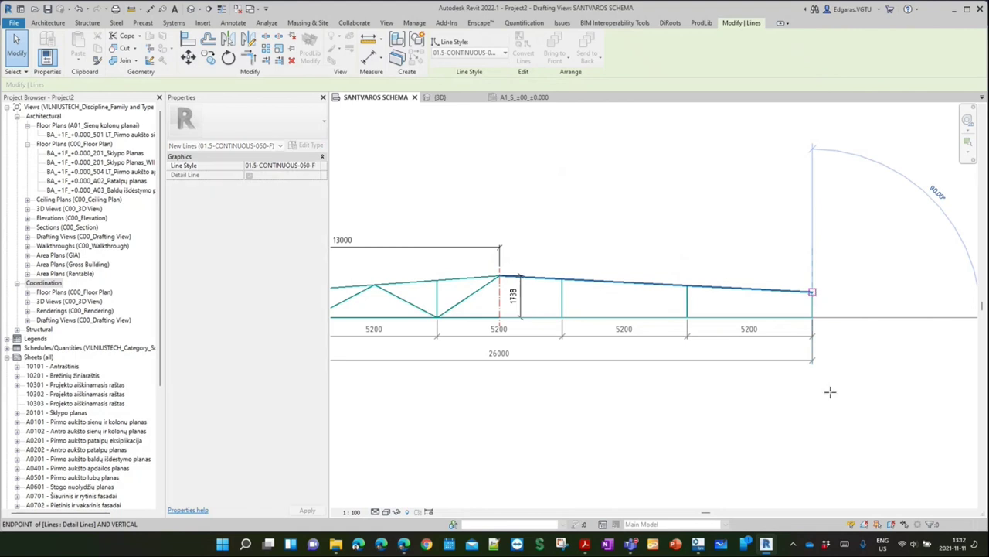
Bring up the assignment PDF to check the reference truss and its 4300 height
{"action": "left_click", "coordinate": [830, 393]}
{"action": "scroll", "coordinate": [875, 341], "scroll_direction": "down", "scroll_amount": 1}
{"action": "scroll", "coordinate": [565, 370], "scroll_direction": "up", "scroll_amount": 2}
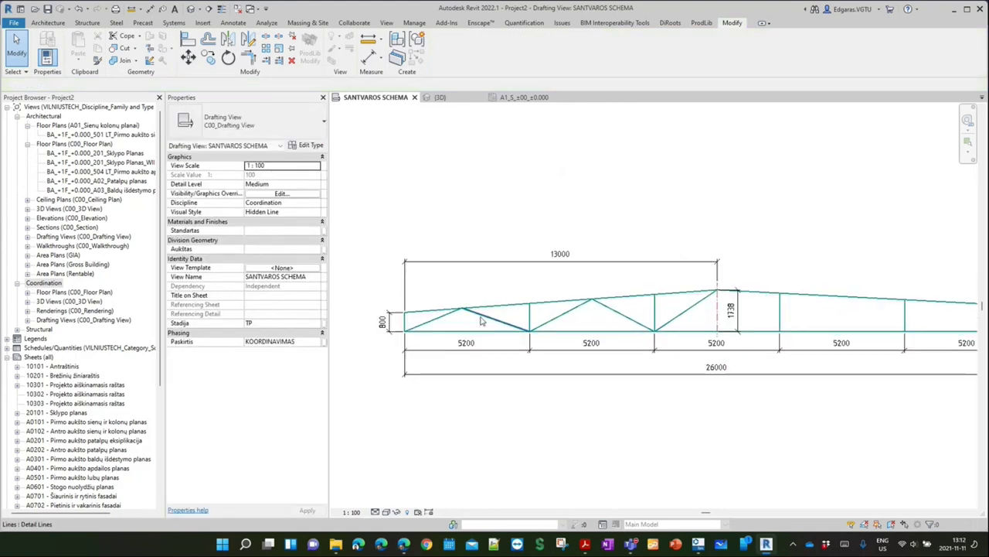
{"action": "left_click", "coordinate": [585, 545]}
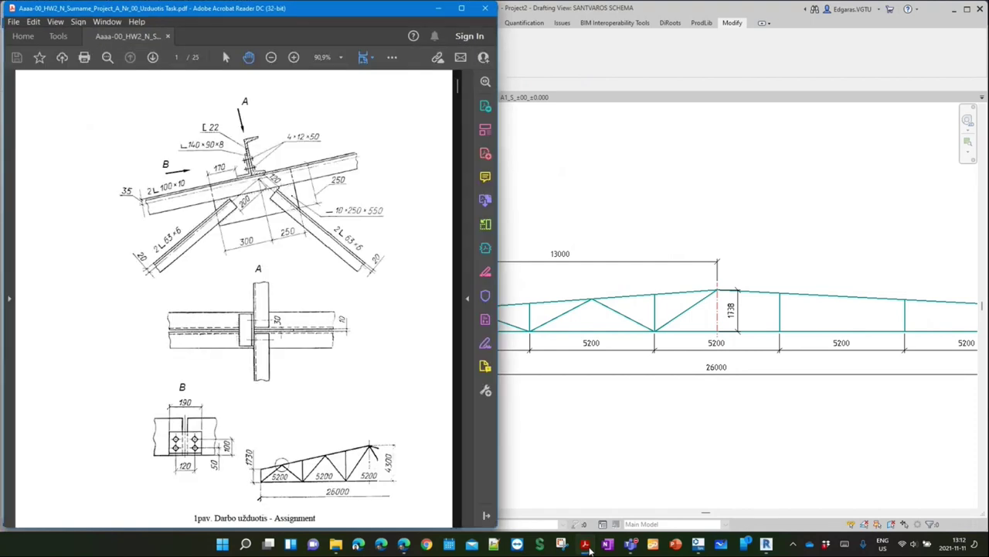
Hide the PDF and draw a horizontal reference plane across the truss at the apex
{"action": "left_click", "coordinate": [587, 546]}
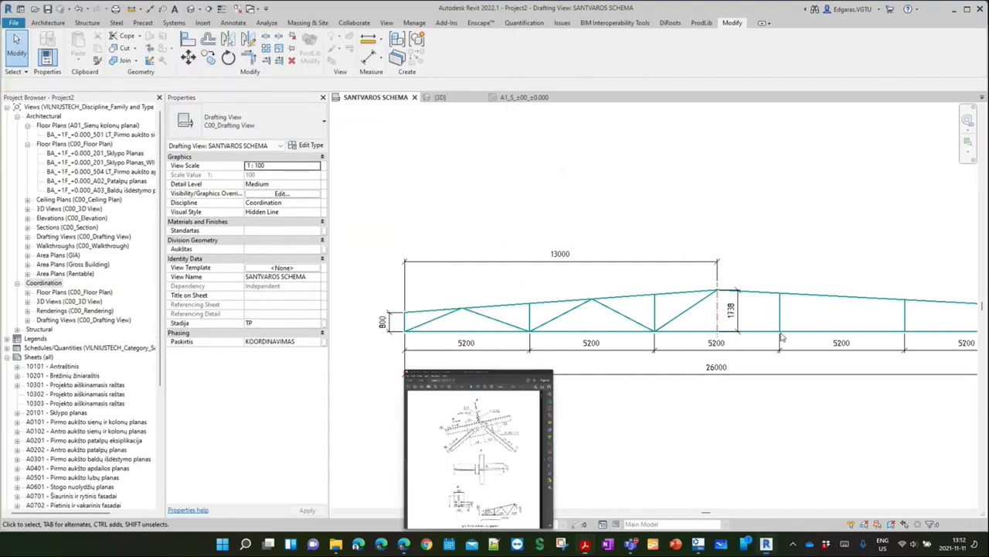
{"action": "key", "text": "z"}
{"action": "key", "text": "f"}
{"action": "left_click", "coordinate": [48, 23]}
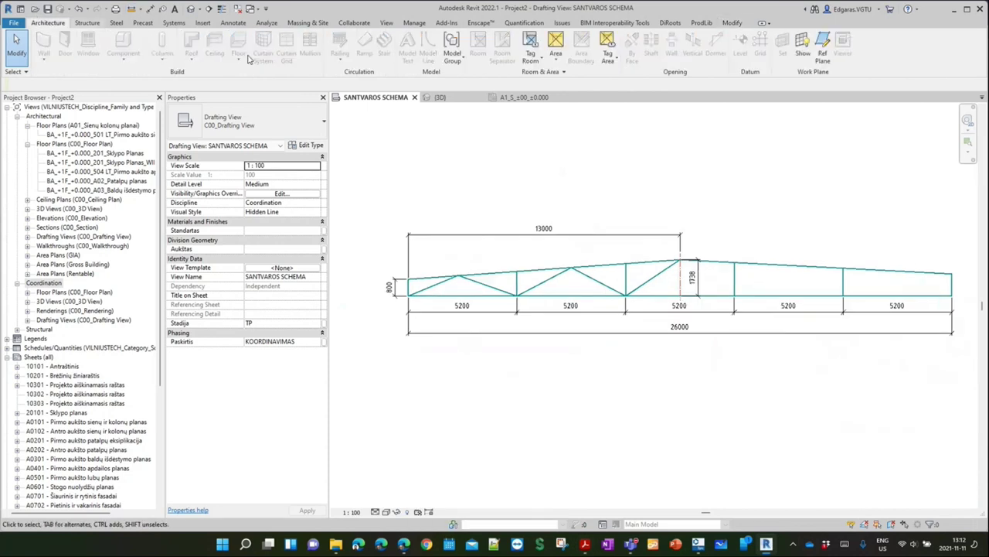
{"action": "left_click", "coordinate": [823, 60]}
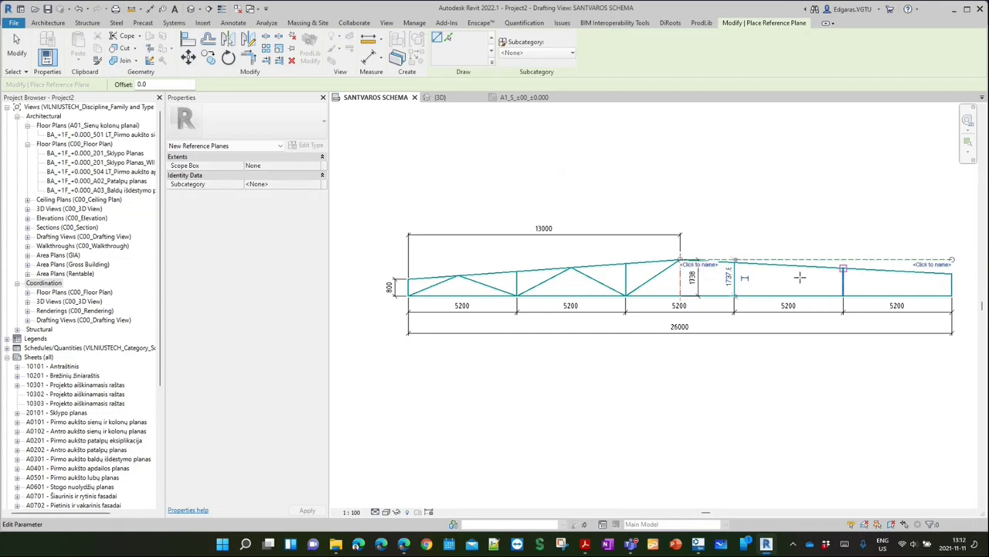
{"action": "left_click", "coordinate": [680, 259]}
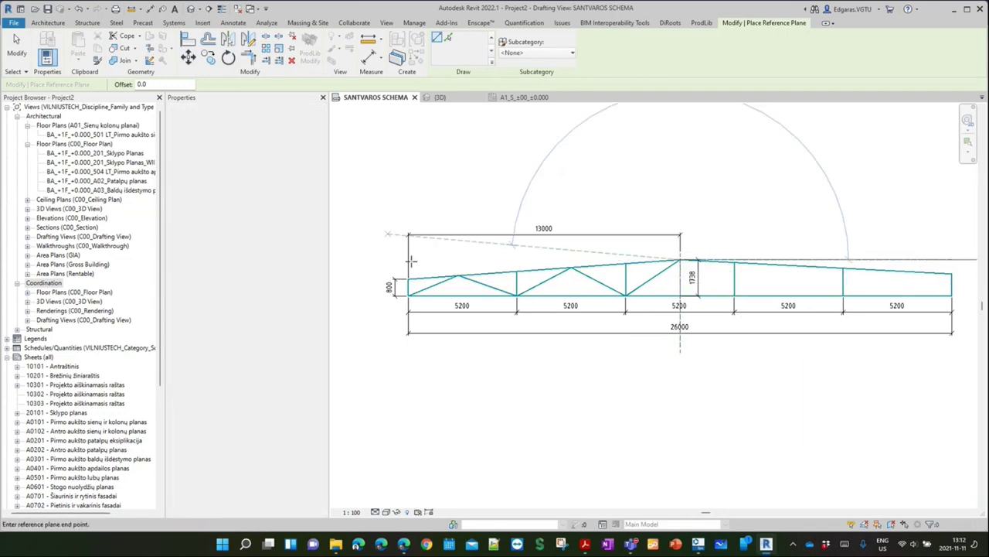
{"action": "left_click", "coordinate": [408, 259]}
{"action": "key", "text": "Escape"}
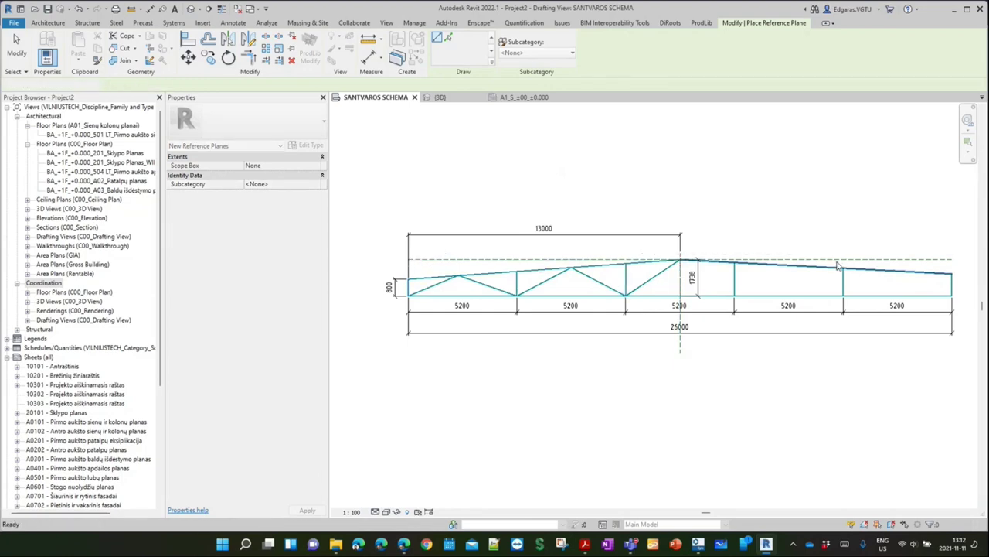
{"action": "key", "text": "Escape"}
Set both reference planes 4300 above the bottom chord
{"action": "left_click", "coordinate": [838, 260]}
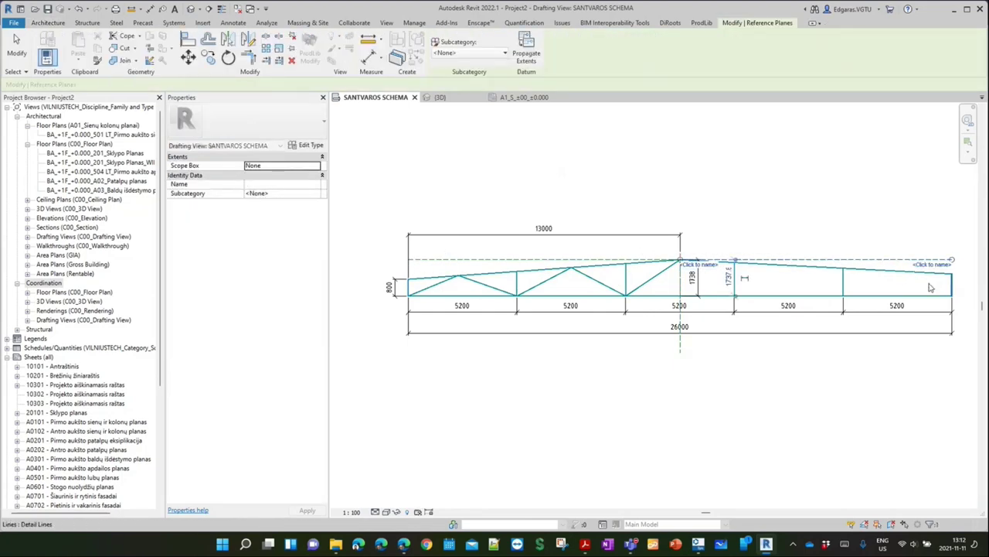
{"action": "scroll", "coordinate": [764, 288], "scroll_direction": "up", "scroll_amount": 1}
{"action": "scroll", "coordinate": [764, 287], "scroll_direction": "up", "scroll_amount": 1}
{"action": "left_click", "coordinate": [710, 278]}
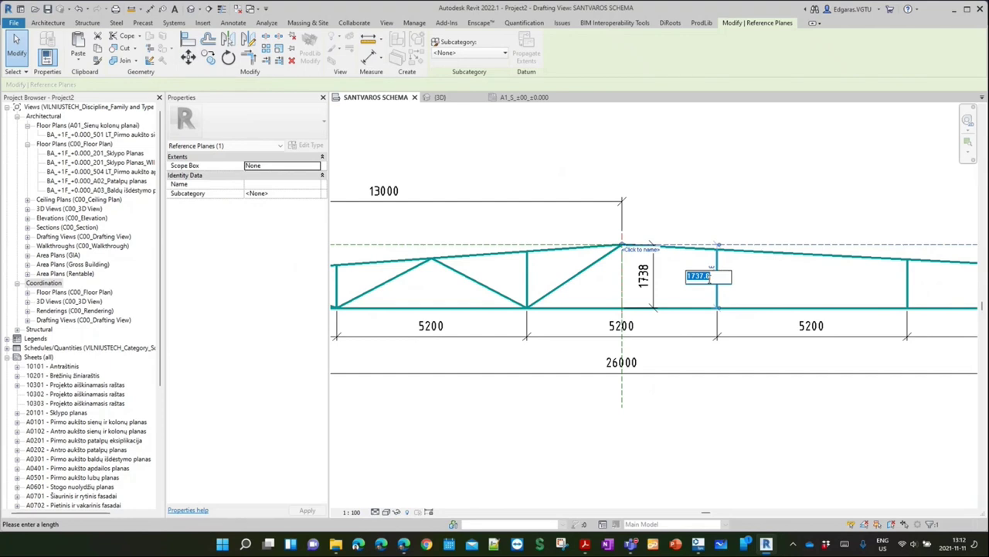
{"action": "key", "text": "Return"}
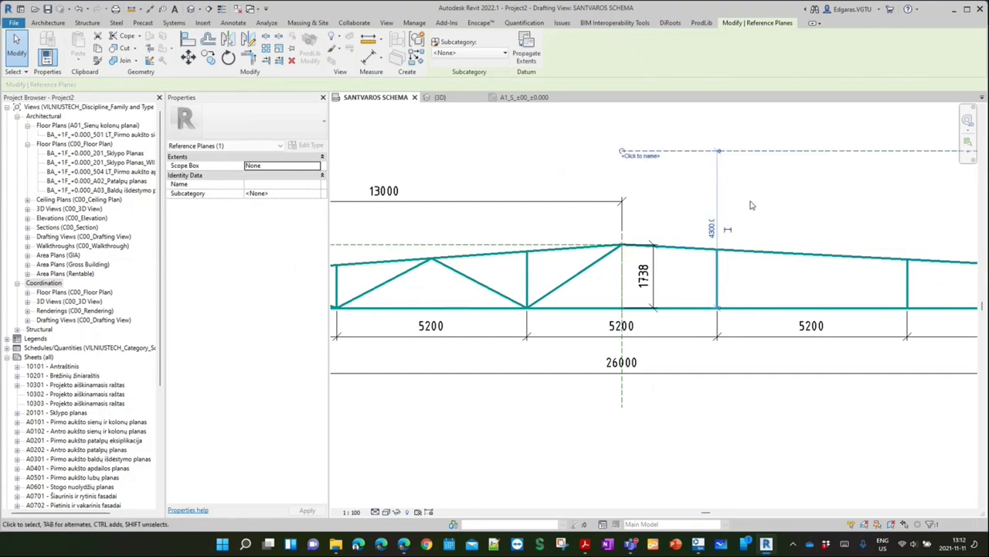
{"action": "key", "text": "Escape"}
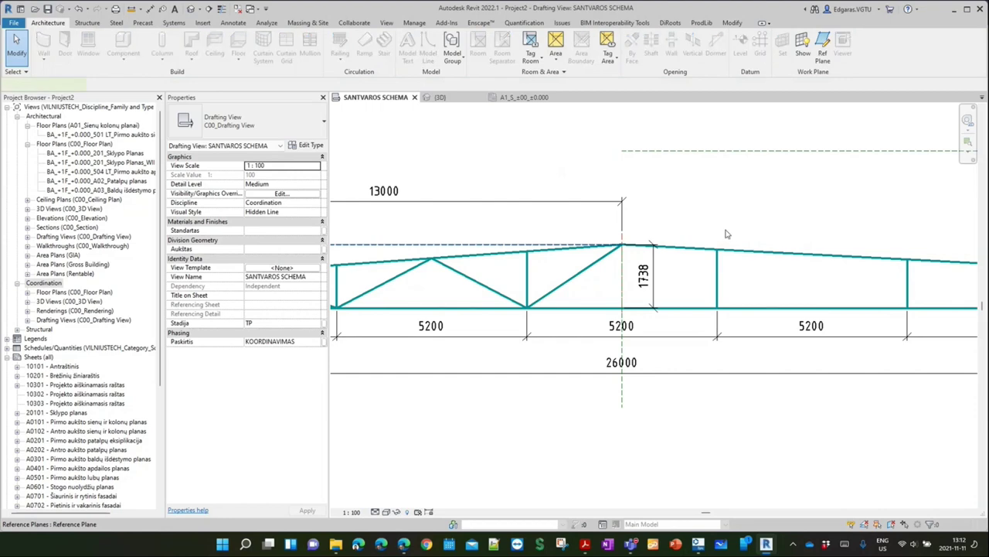
{"action": "scroll", "coordinate": [738, 220], "scroll_direction": "down", "scroll_amount": 2}
{"action": "left_click", "coordinate": [599, 236]}
{"action": "left_click", "coordinate": [605, 257]}
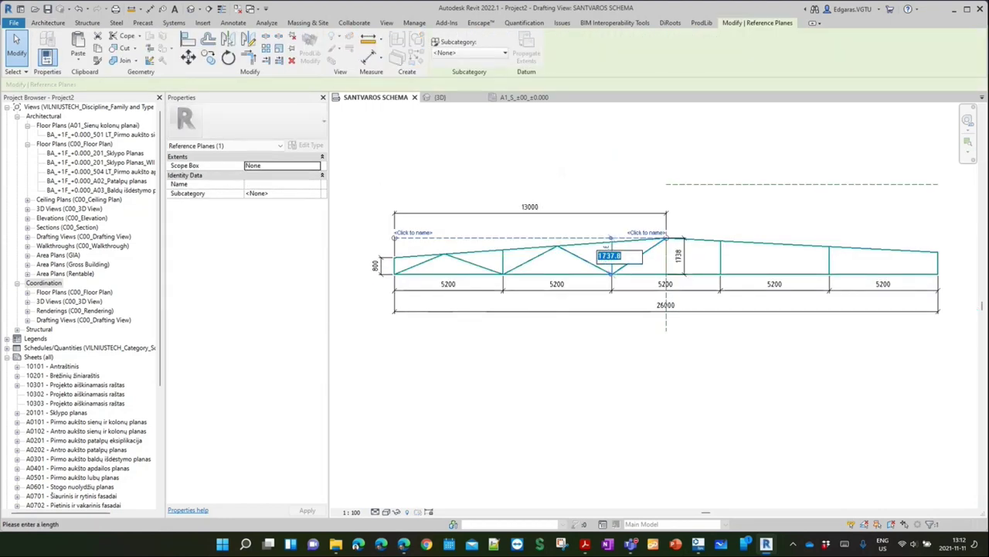
{"action": "type", "text": "4300"}
{"action": "key", "text": "Return"}
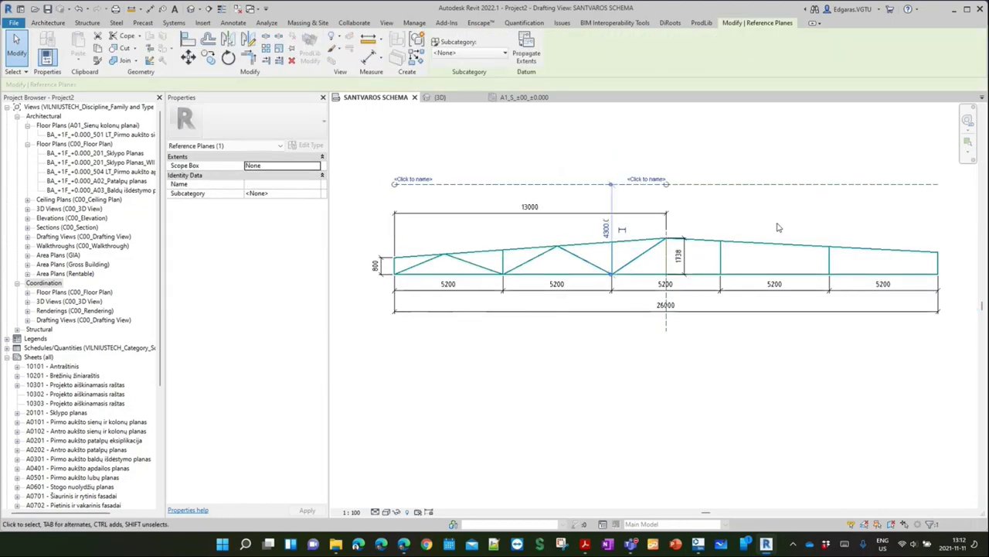
{"action": "left_click", "coordinate": [744, 147]}
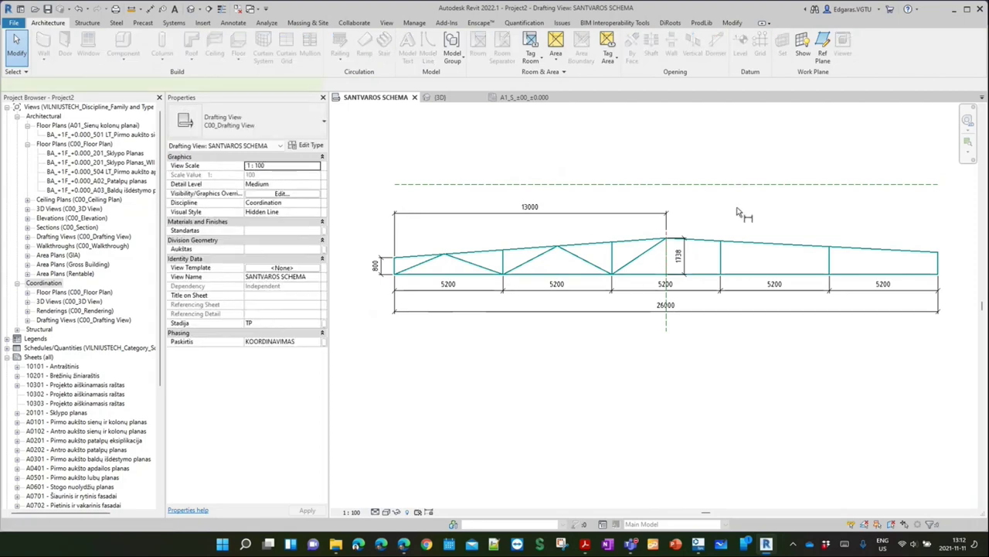
Add a 4300 aligned dimension from the bottom chord to the reference plane beside the apex
{"action": "key", "text": "d"}
{"action": "key", "text": "i"}
{"action": "left_click", "coordinate": [748, 184]}
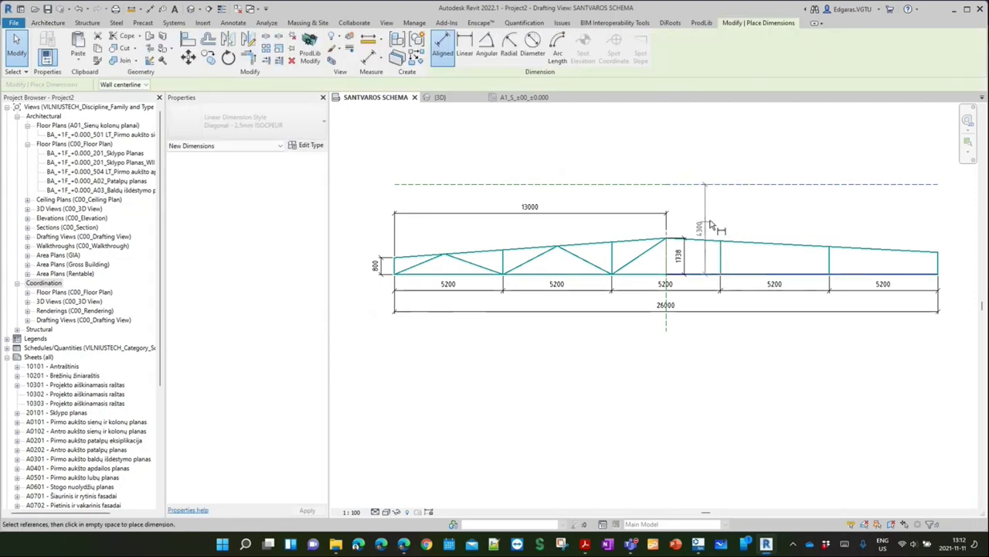
{"action": "left_click", "coordinate": [702, 224]}
{"action": "scroll", "coordinate": [688, 232], "scroll_direction": "up", "scroll_amount": 2}
{"action": "scroll", "coordinate": [680, 240], "scroll_direction": "up", "scroll_amount": 1}
{"action": "scroll", "coordinate": [653, 280], "scroll_direction": "up", "scroll_amount": 1}
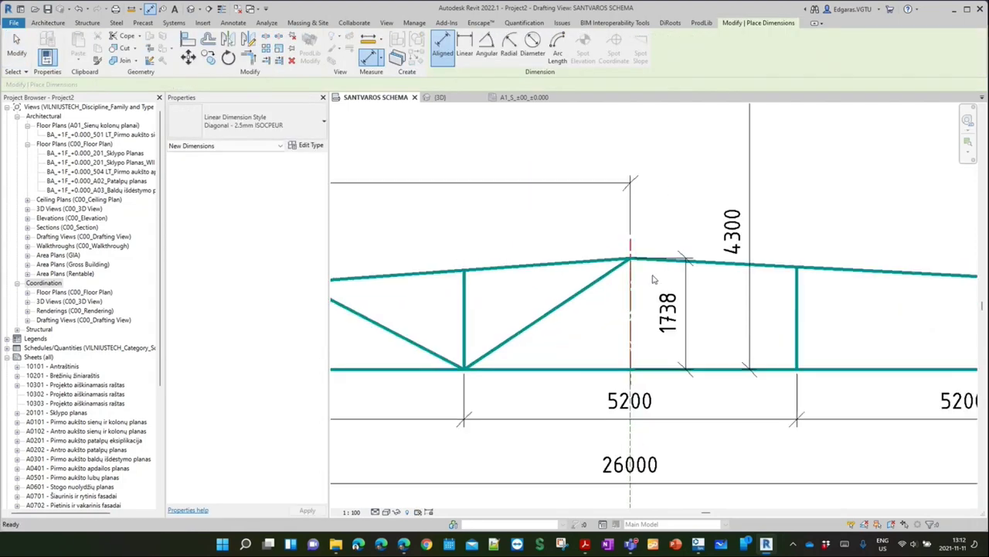
{"action": "key", "text": "Escape"}
{"action": "key", "text": "Escape"}
Drag the shared end of the left top chord and central diagonal up to the 4300 line
{"action": "left_click", "coordinate": [591, 261]}
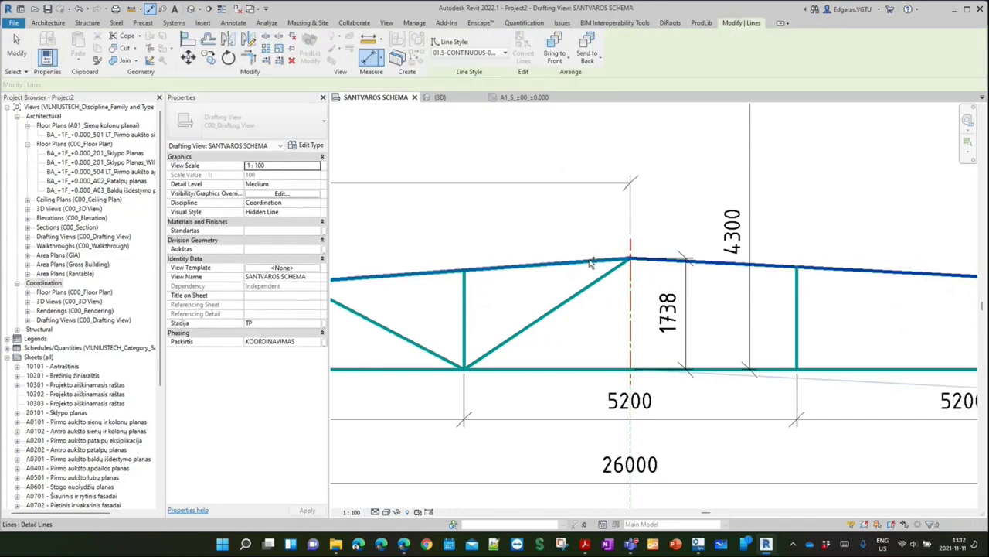
{"action": "left_click", "coordinate": [594, 283], "text": "ctrl"}
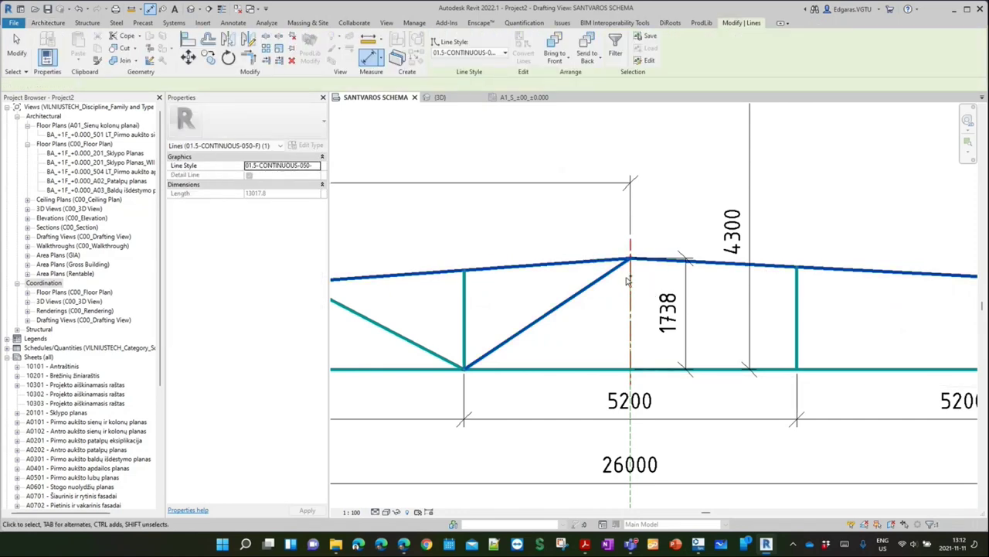
{"action": "scroll", "coordinate": [640, 269], "scroll_direction": "down", "scroll_amount": 2}
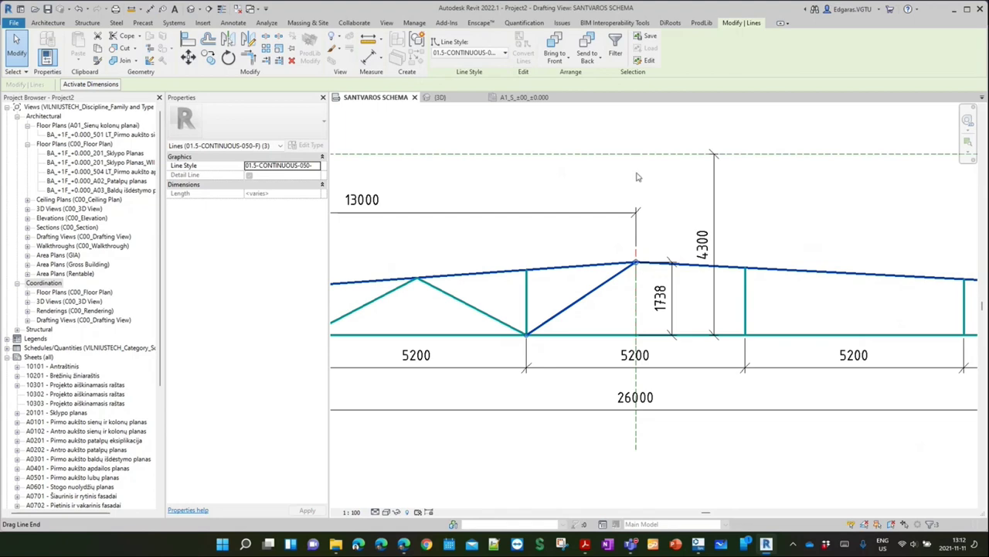
{"action": "left_click_drag", "start_coordinate": [637, 159], "coordinate": [636, 155]}
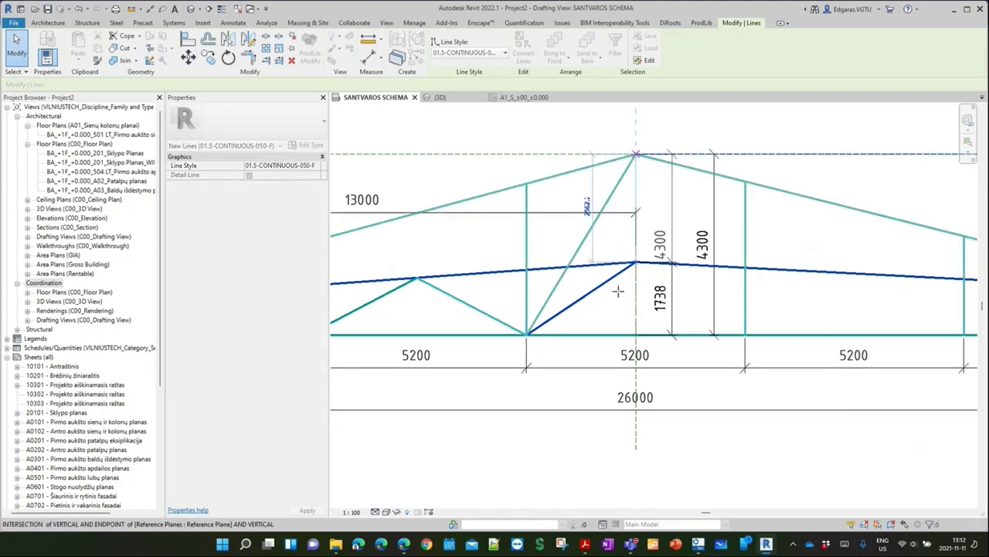
{"action": "left_click", "coordinate": [618, 316]}
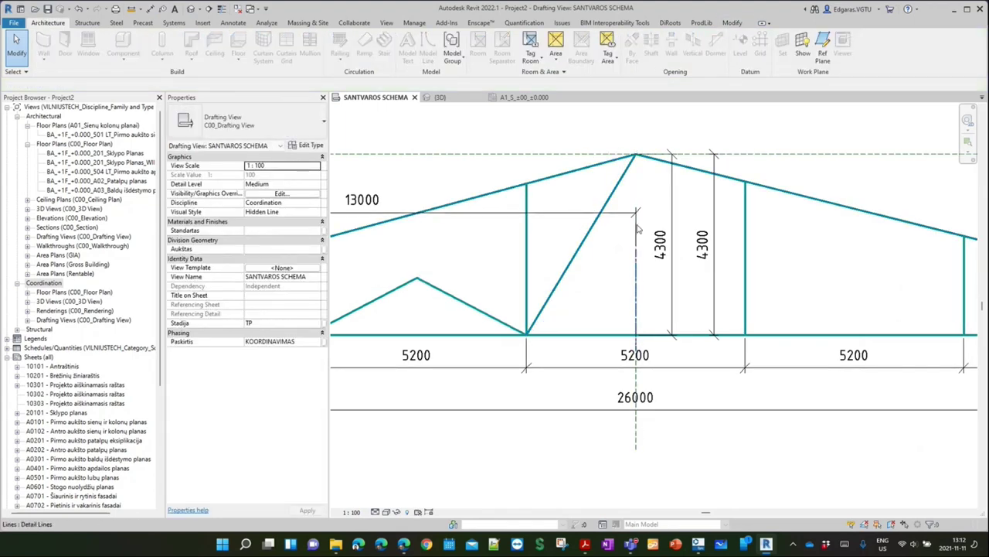
Remove the duplicate 4300 dimension, keeping a single height dimension
{"action": "left_click", "coordinate": [638, 254]}
{"action": "scroll", "coordinate": [638, 253], "scroll_direction": "down", "scroll_amount": 2}
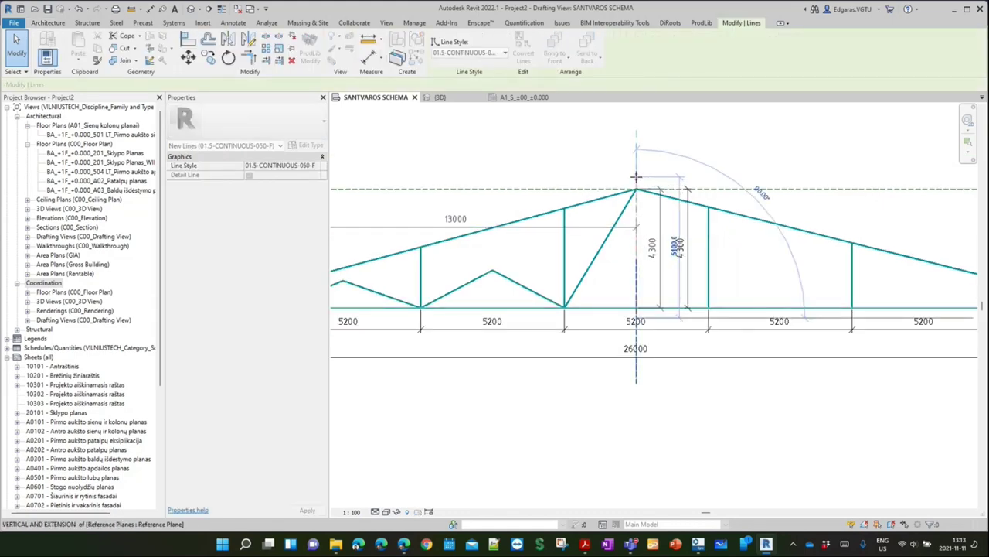
{"action": "key", "text": "Escape"}
{"action": "key", "text": "Escape"}
{"action": "key", "text": "z"}
{"action": "key", "text": "f"}
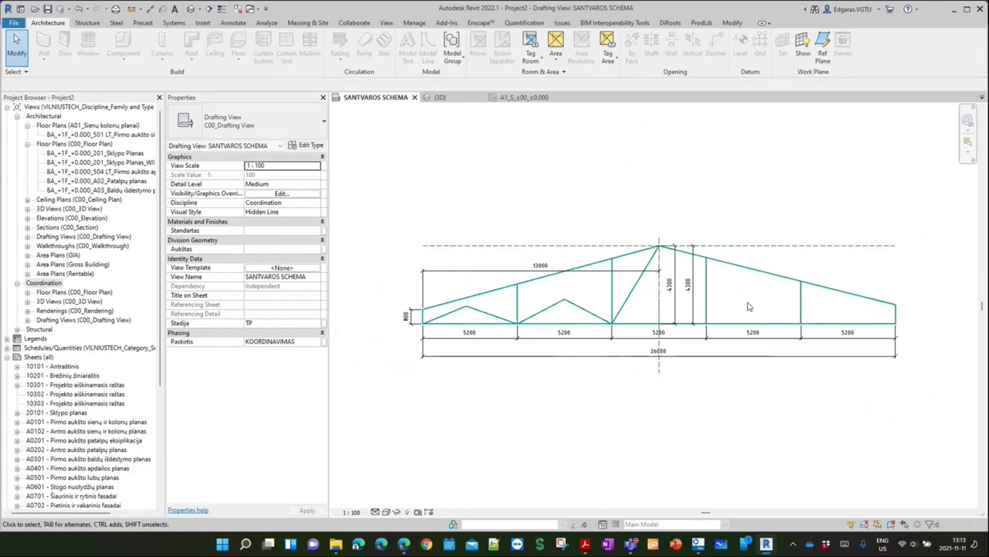
{"action": "left_click", "coordinate": [694, 319]}
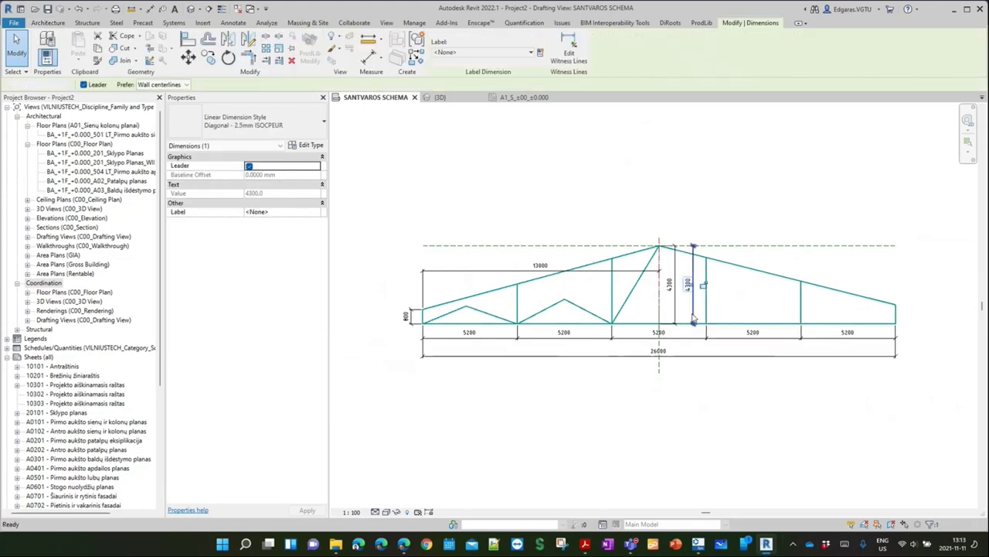
{"action": "key", "text": "Escape"}
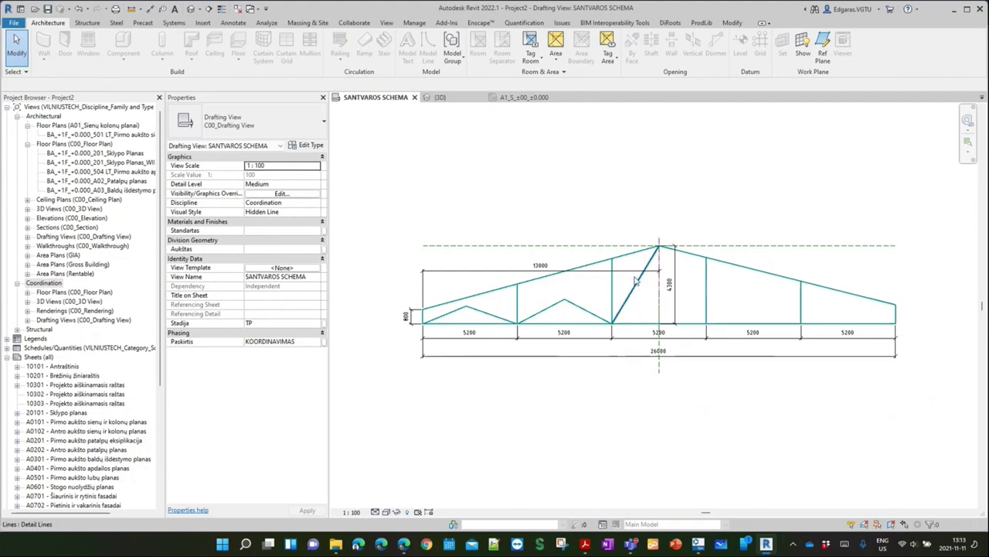
{"action": "scroll", "coordinate": [526, 255], "scroll_direction": "up", "scroll_amount": 2}
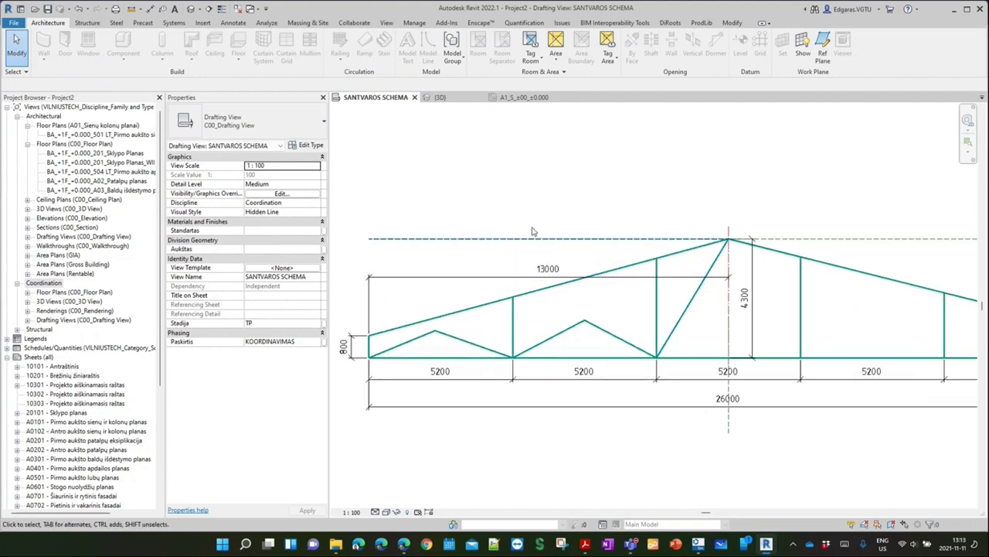
Delete the stray reference plane left by an abandoned placement
{"action": "left_click", "coordinate": [824, 53]}
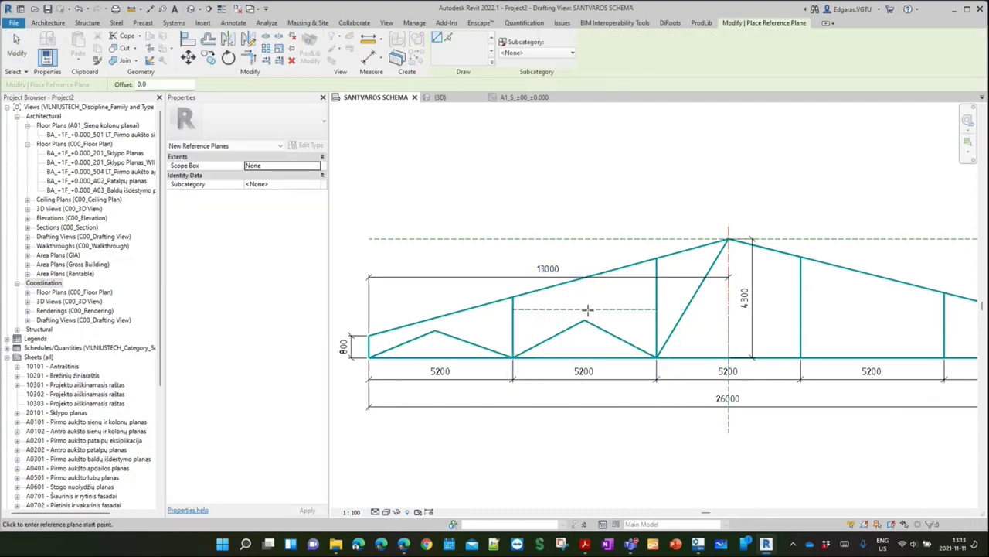
{"action": "key", "text": "Escape"}
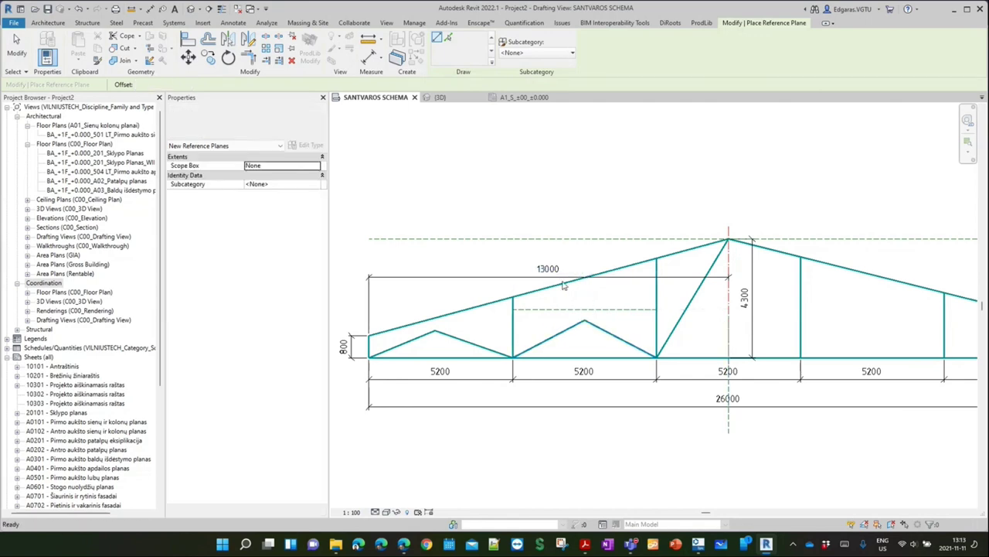
{"action": "key", "text": "Escape"}
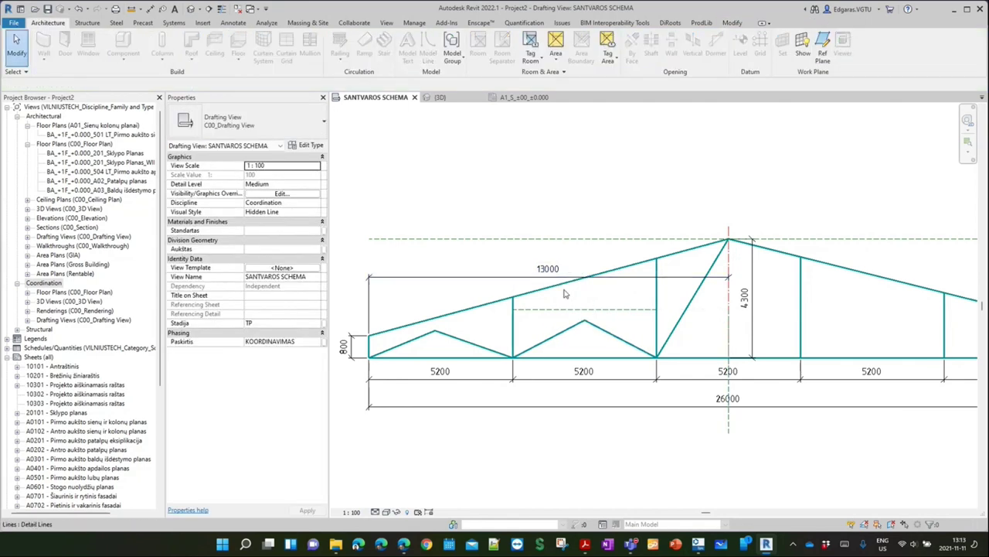
{"action": "left_click", "coordinate": [637, 312]}
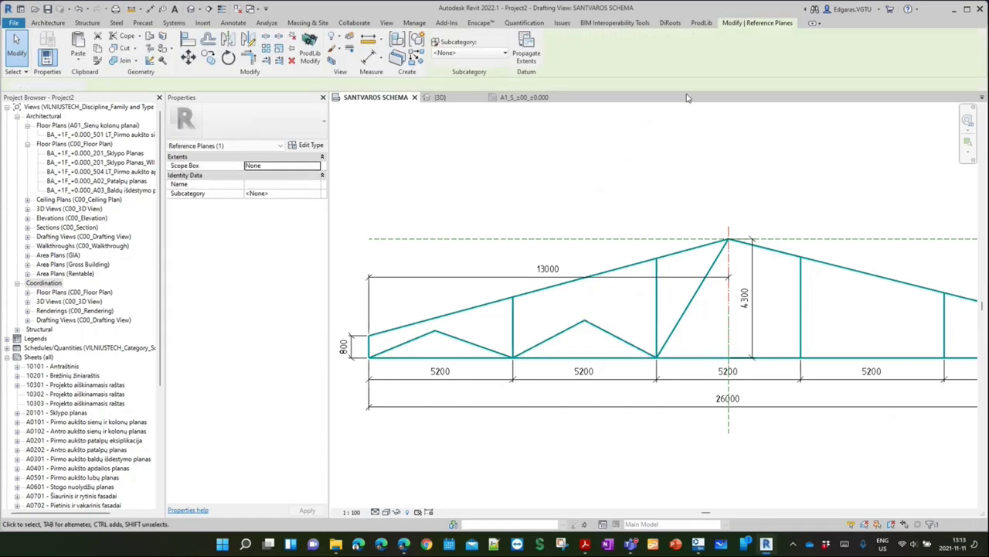
{"action": "key", "text": "Delete"}
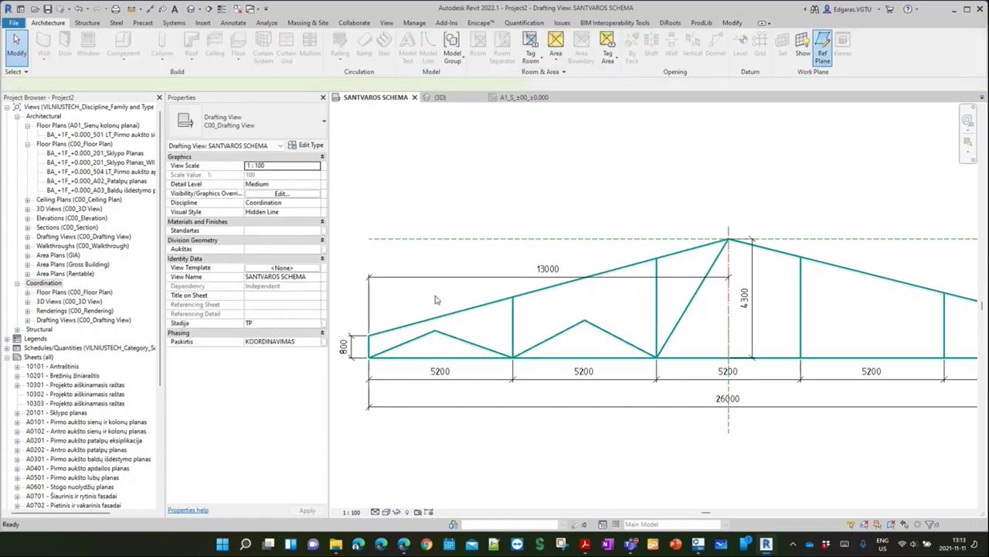
Draw vertical reference planes through the vertical members of the truss's left half using RP
{"action": "key", "text": "r"}
{"action": "key", "text": "p"}
{"action": "left_click", "coordinate": [433, 290]}
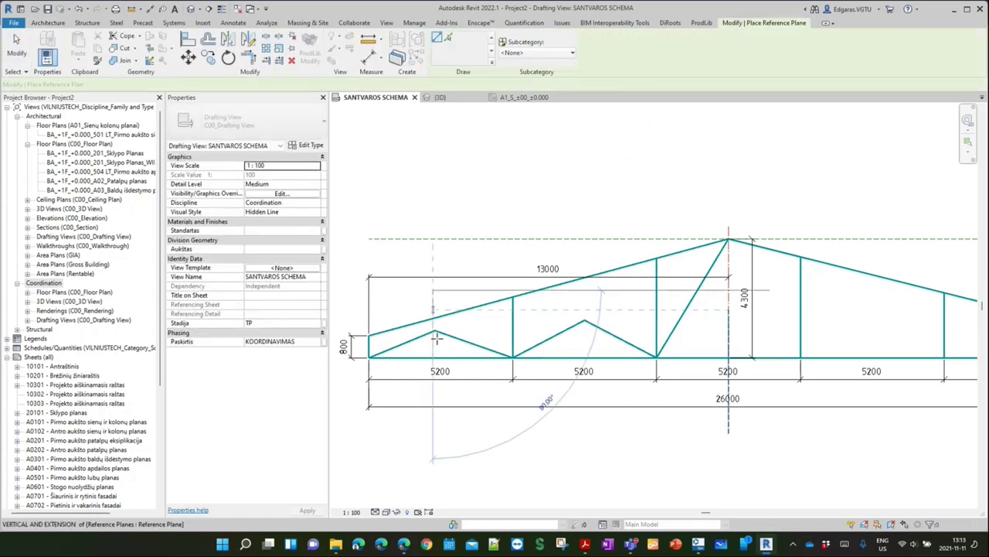
{"action": "left_click", "coordinate": [512, 296]}
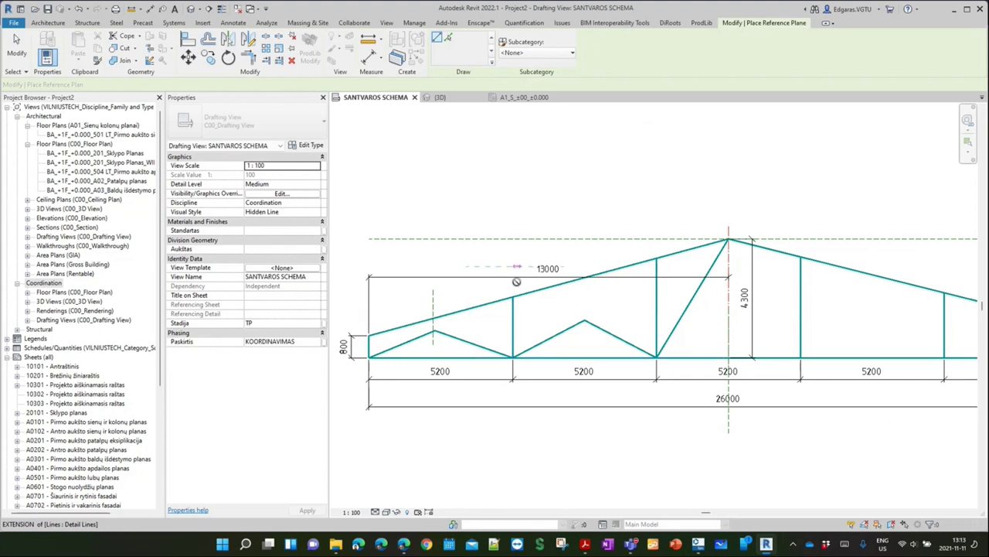
{"action": "left_click", "coordinate": [582, 252]}
{"action": "left_click", "coordinate": [584, 326]}
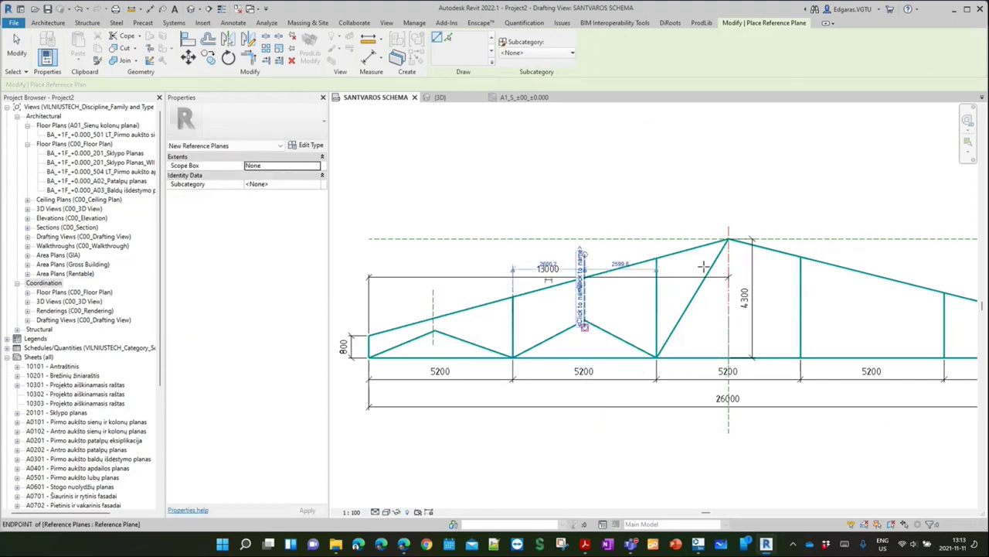
{"action": "left_click", "coordinate": [656, 255]}
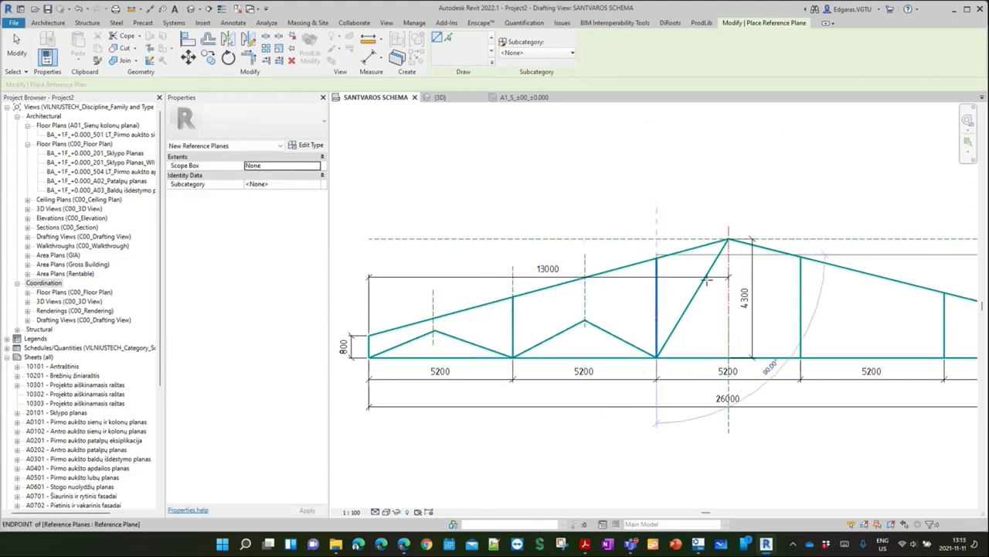
{"action": "key", "text": "Escape"}
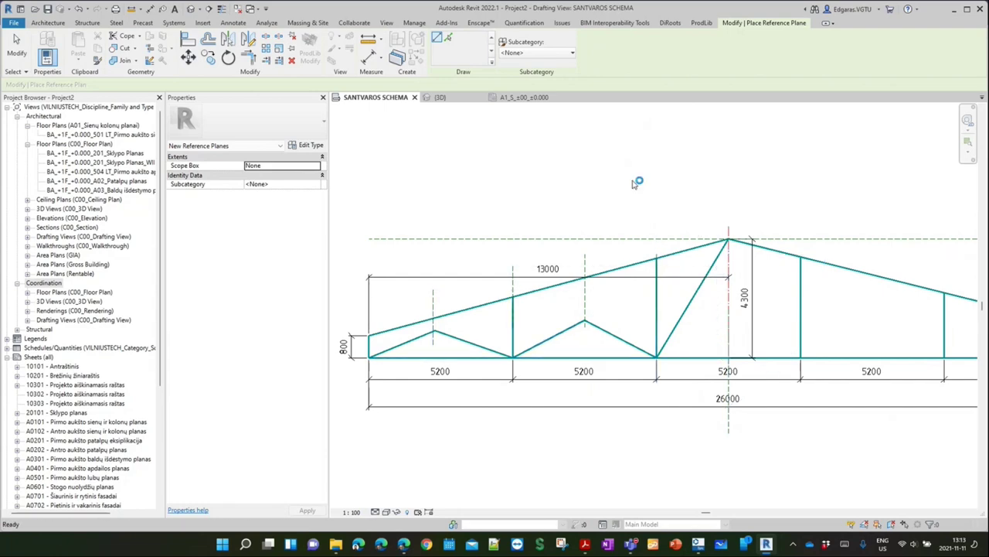
{"action": "key", "text": "Escape"}
{"action": "scroll", "coordinate": [662, 250], "scroll_direction": "up", "scroll_amount": 2}
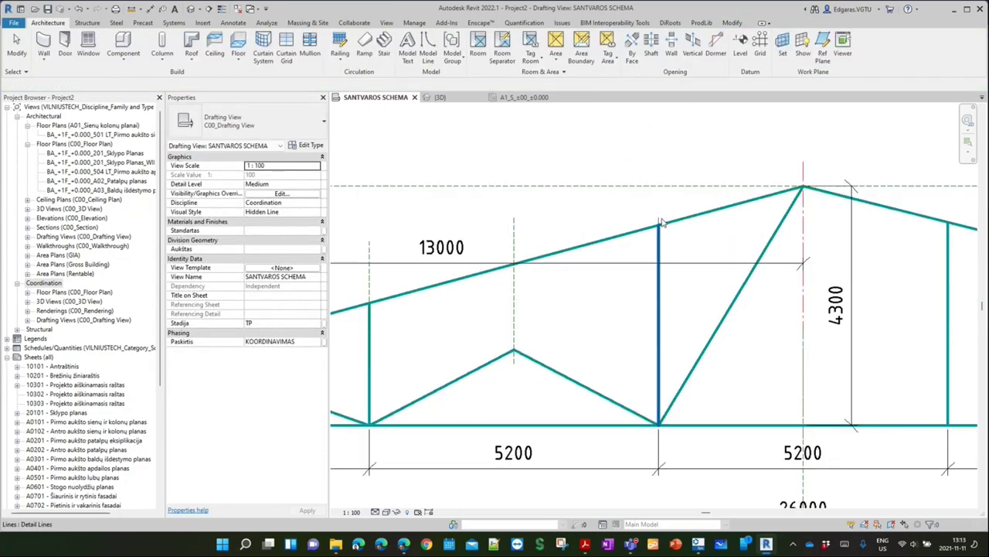
{"action": "scroll", "coordinate": [662, 222], "scroll_direction": "down", "scroll_amount": 3}
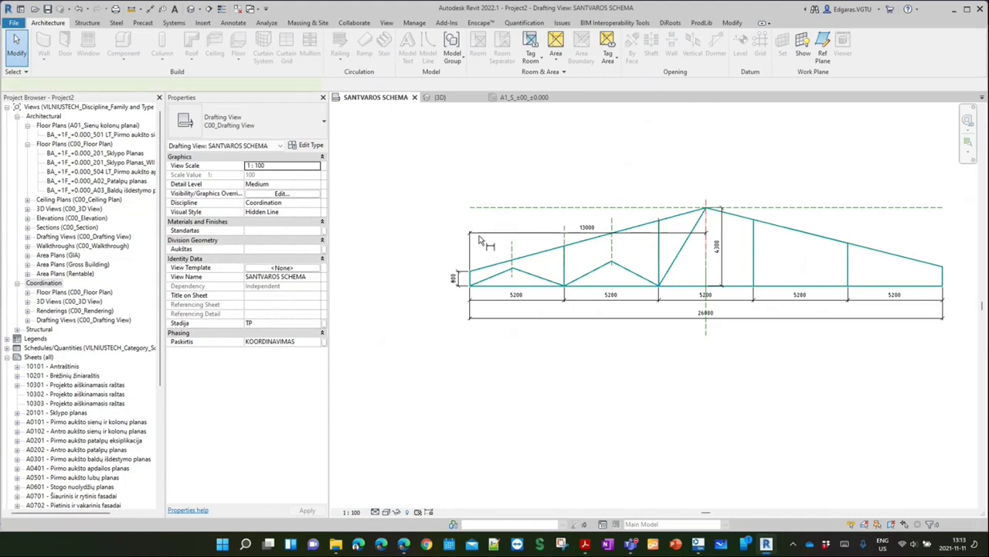
Place an aligned dimension string above the truss from its left end through the reference planes to the apex
{"action": "key", "text": "d"}
{"action": "key", "text": "i"}
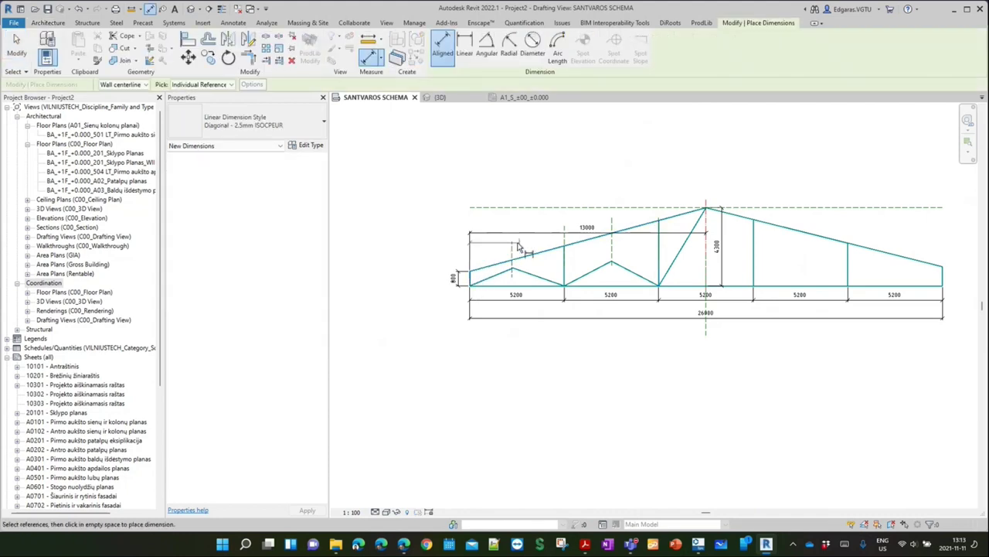
{"action": "left_click", "coordinate": [470, 259]}
{"action": "left_click", "coordinate": [565, 225]}
{"action": "left_click", "coordinate": [611, 224]}
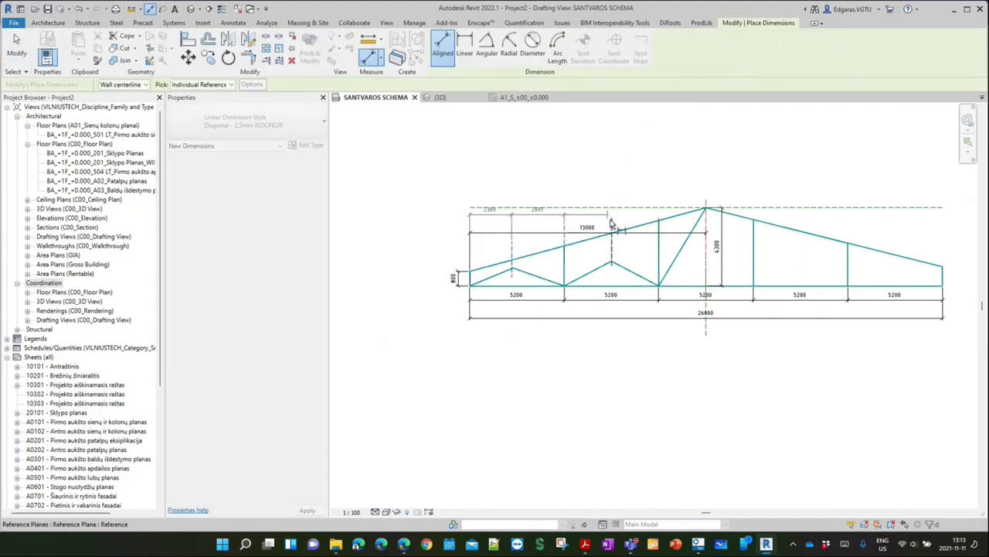
{"action": "left_click", "coordinate": [659, 255]}
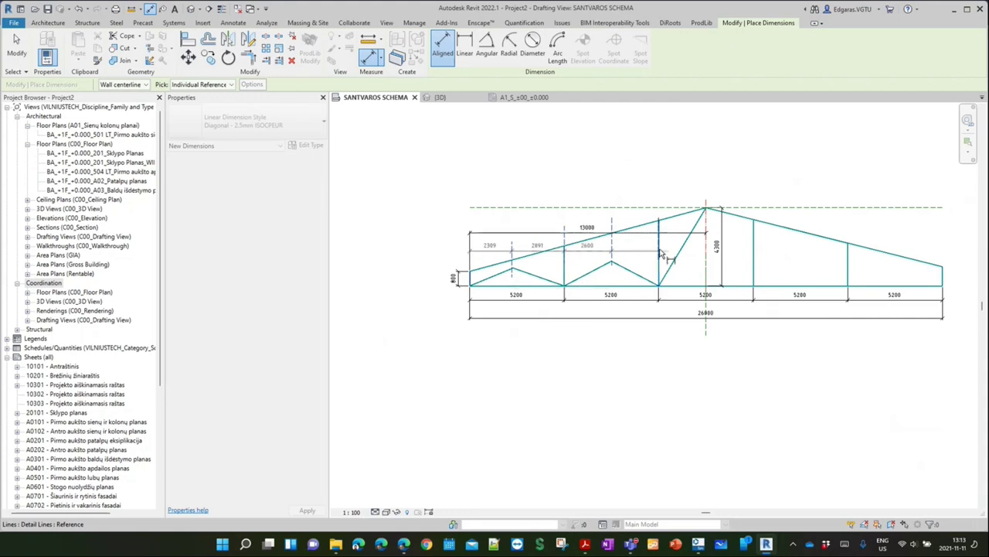
{"action": "left_click", "coordinate": [706, 340]}
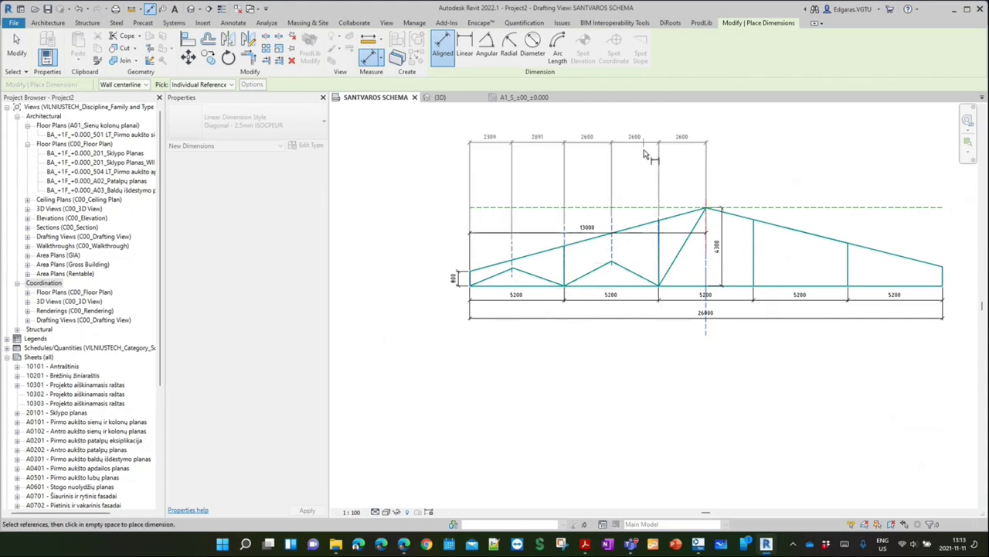
{"action": "left_click", "coordinate": [639, 160]}
Try equal spacing on the string, then undo it after it shifted the truss
{"action": "left_click", "coordinate": [584, 150]}
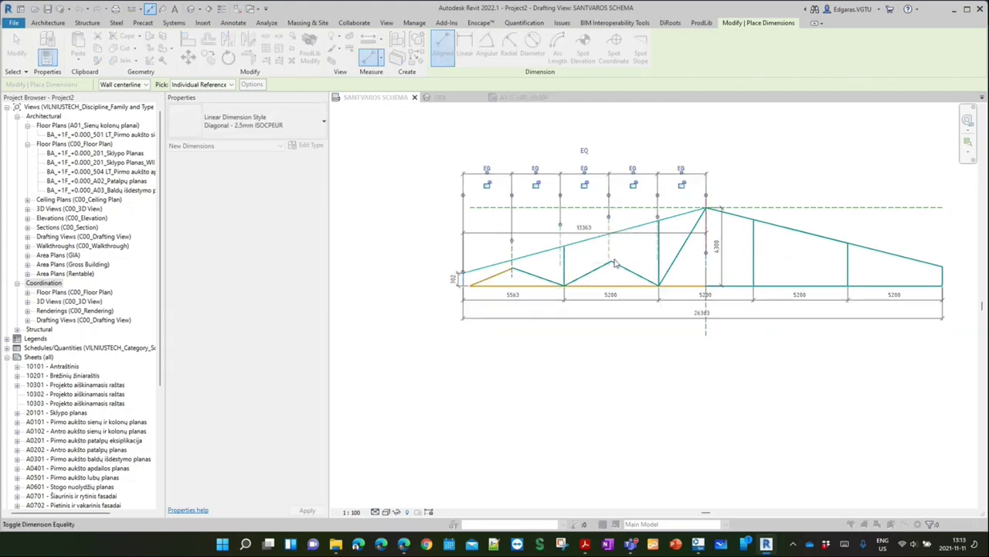
{"action": "left_click", "coordinate": [425, 306]}
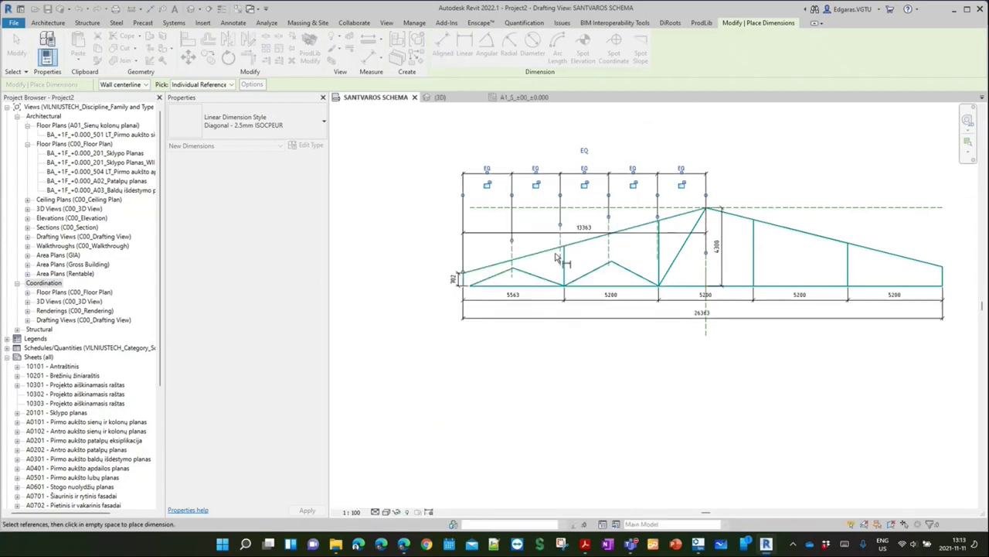
{"action": "left_click", "coordinate": [585, 152]}
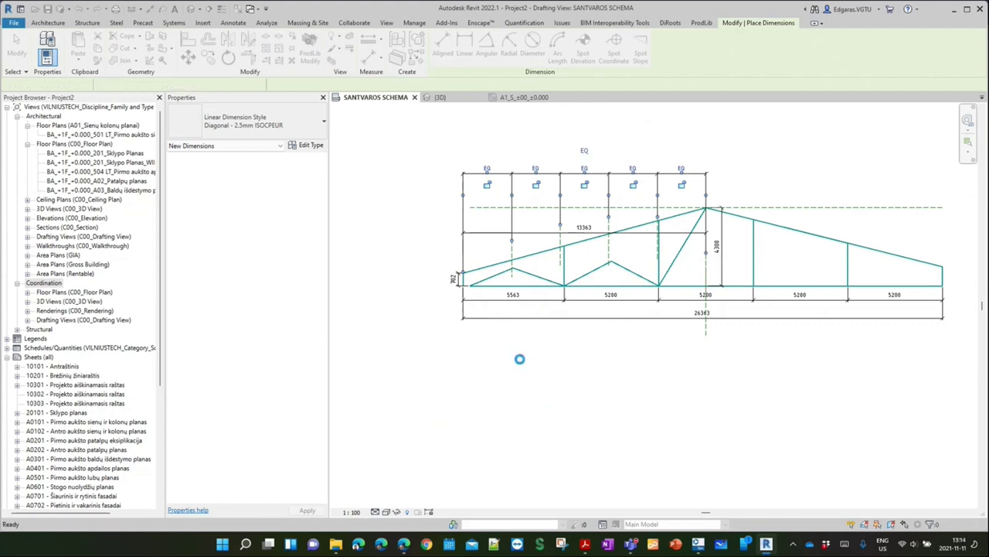
{"action": "key", "text": "ctrl+z"}
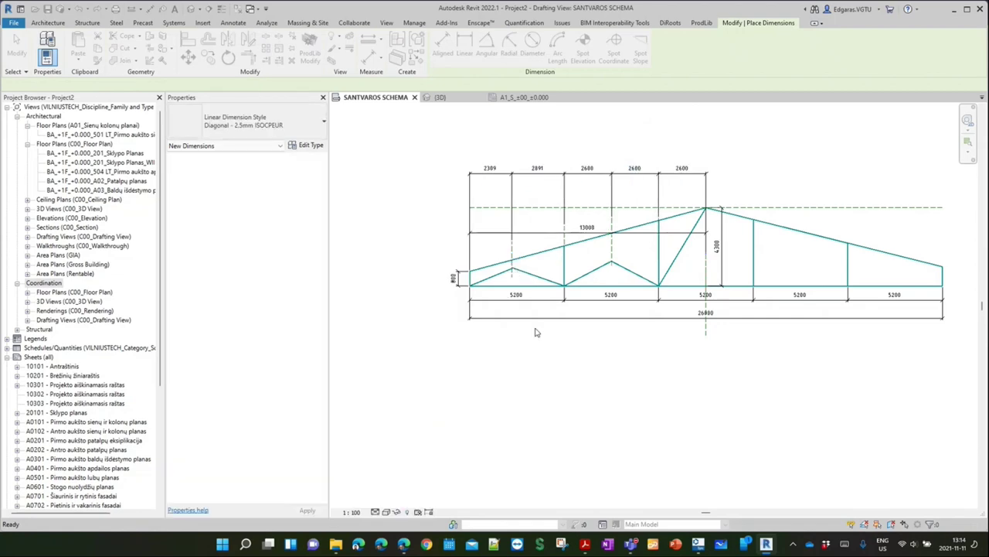
{"action": "scroll", "coordinate": [474, 261], "scroll_direction": "up", "scroll_amount": 3}
{"action": "key", "text": "Escape"}
{"action": "key", "text": "Escape"}
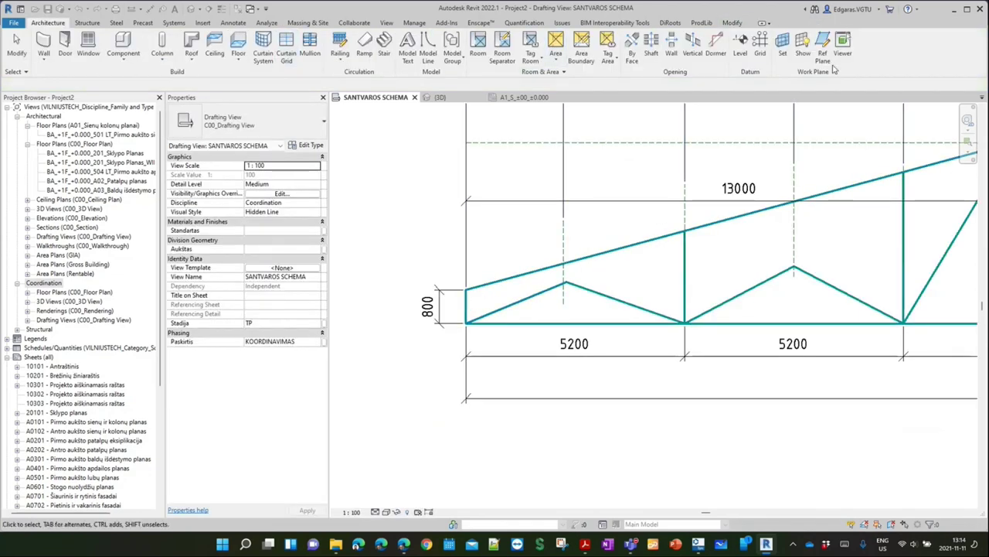
Add the truss's left corner to the top dimension string and set its segments to EQ
{"action": "key", "text": "r"}
{"action": "key", "text": "p"}
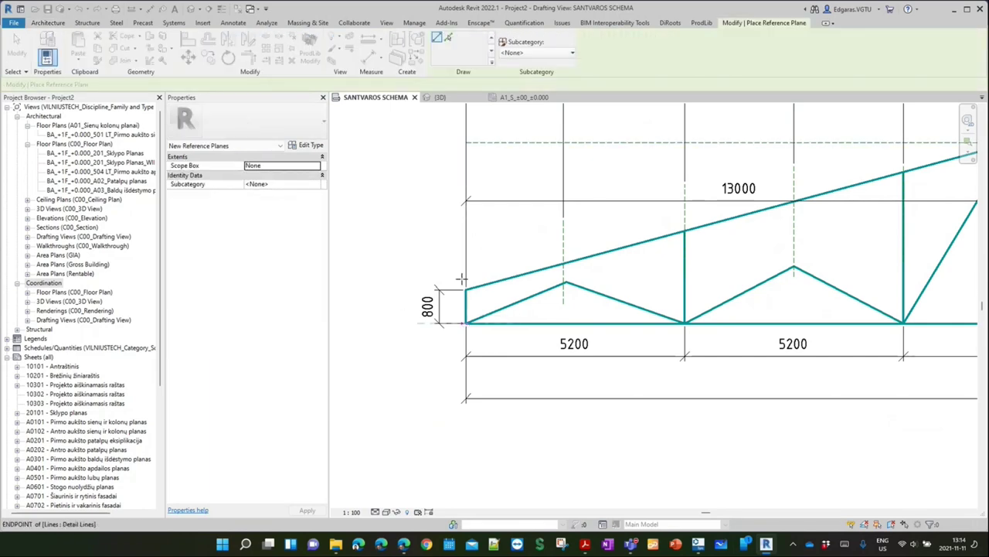
{"action": "left_click", "coordinate": [466, 322]}
{"action": "key", "text": "Escape"}
{"action": "key", "text": "Escape"}
{"action": "scroll", "coordinate": [468, 250], "scroll_direction": "down", "scroll_amount": 2}
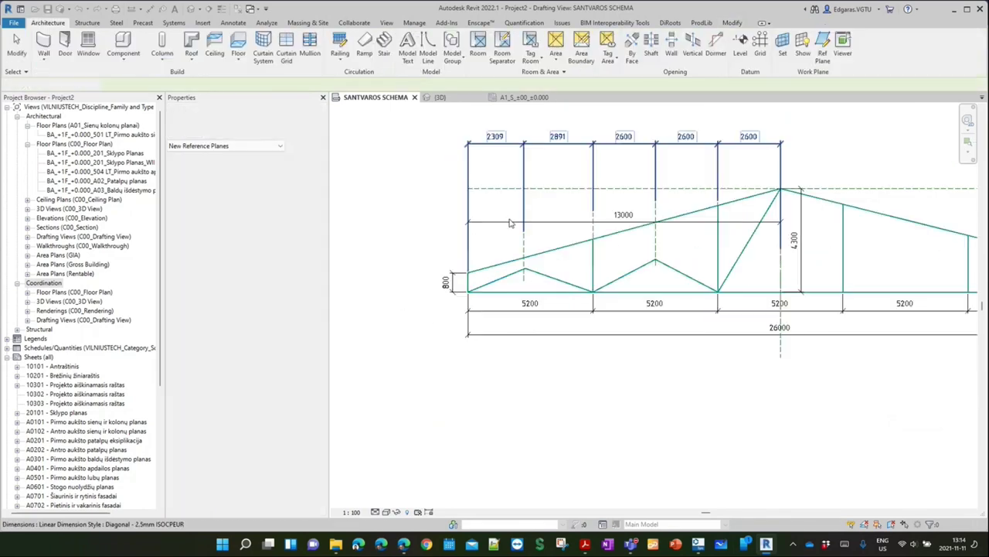
{"action": "key", "text": "d"}
{"action": "key", "text": "i"}
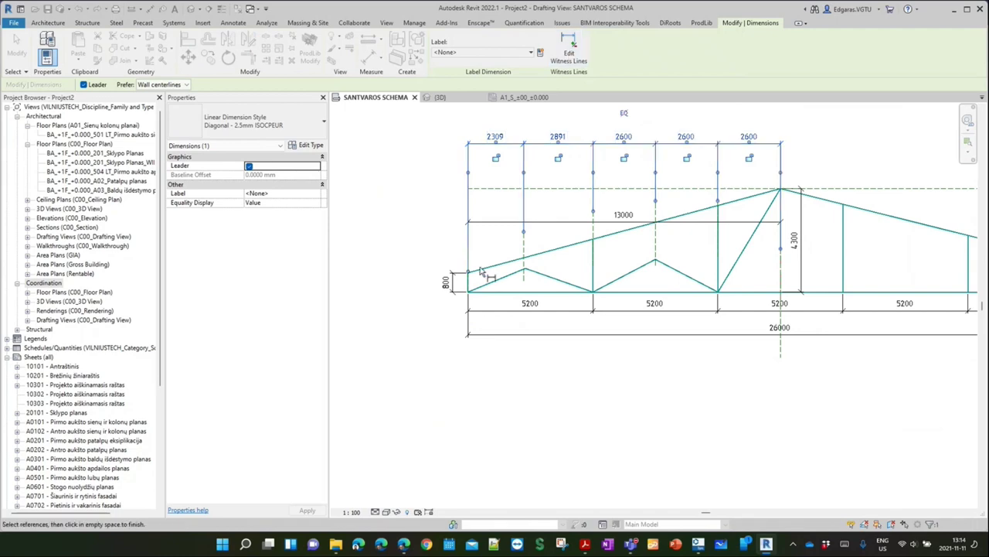
{"action": "left_click", "coordinate": [469, 310]}
{"action": "key", "text": "Escape"}
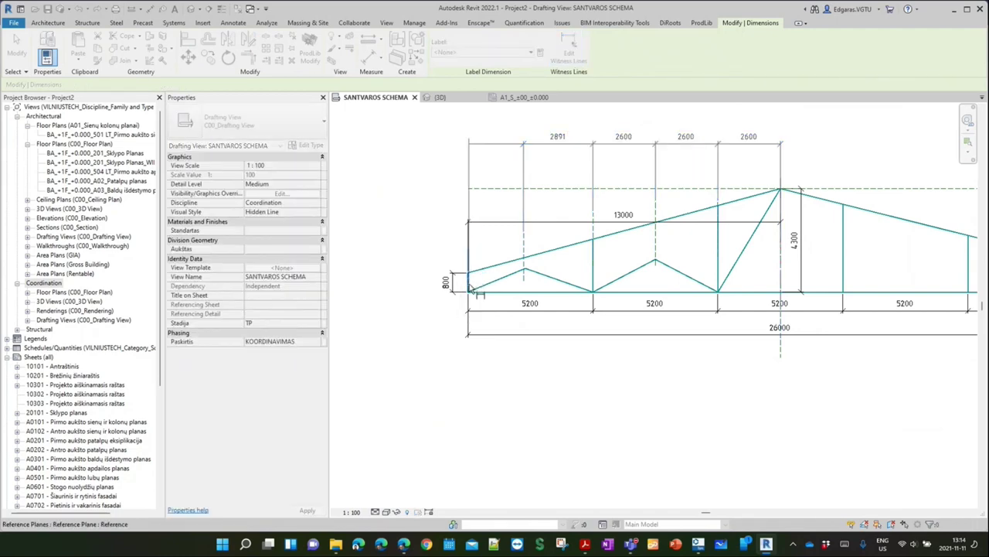
{"action": "scroll", "coordinate": [505, 248], "scroll_direction": "down", "scroll_amount": 2}
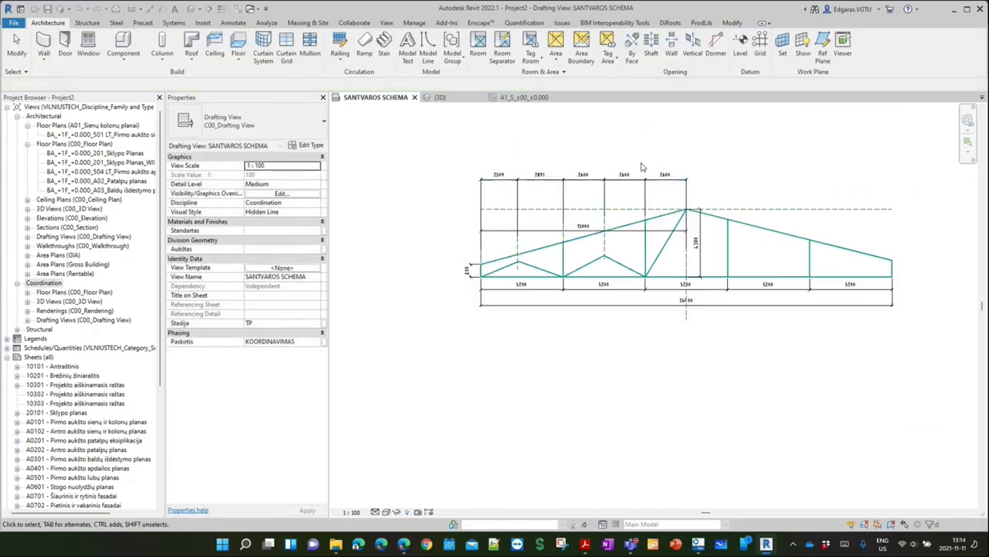
{"action": "left_click", "coordinate": [585, 178]}
{"action": "left_click", "coordinate": [586, 160]}
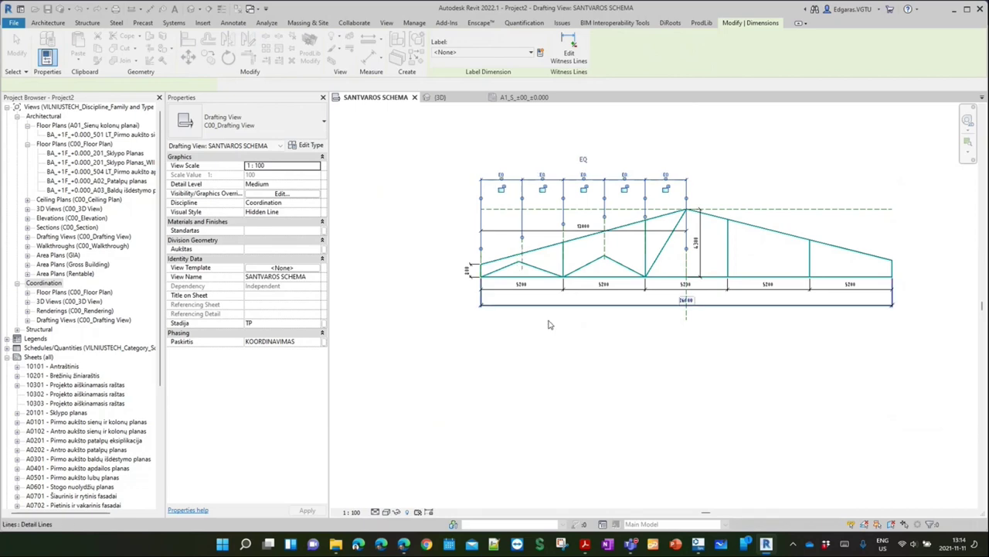
Set the top dimension's Equality Display to Value, showing the 2600 spacings
{"action": "left_click", "coordinate": [585, 409]}
{"action": "left_click", "coordinate": [603, 184]}
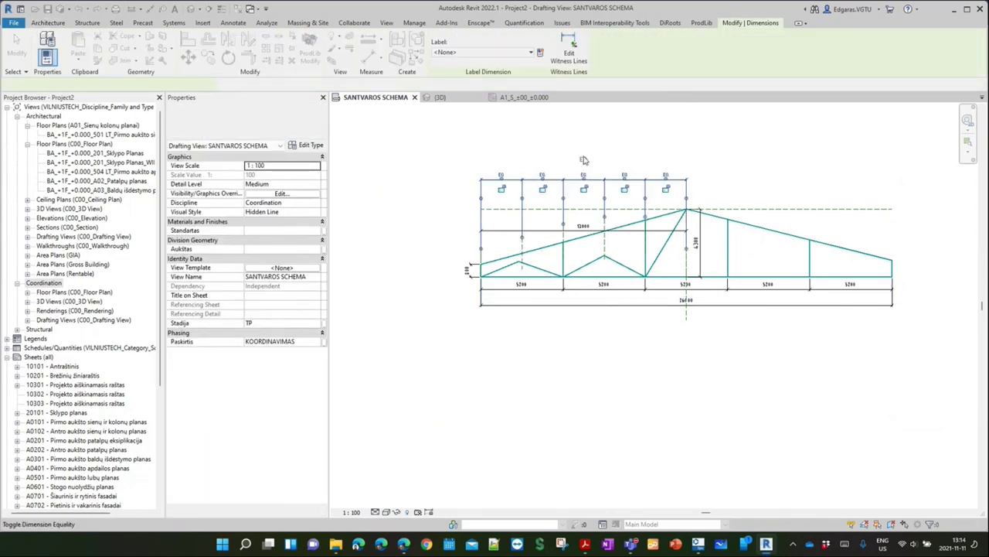
{"action": "left_click", "coordinate": [575, 259]}
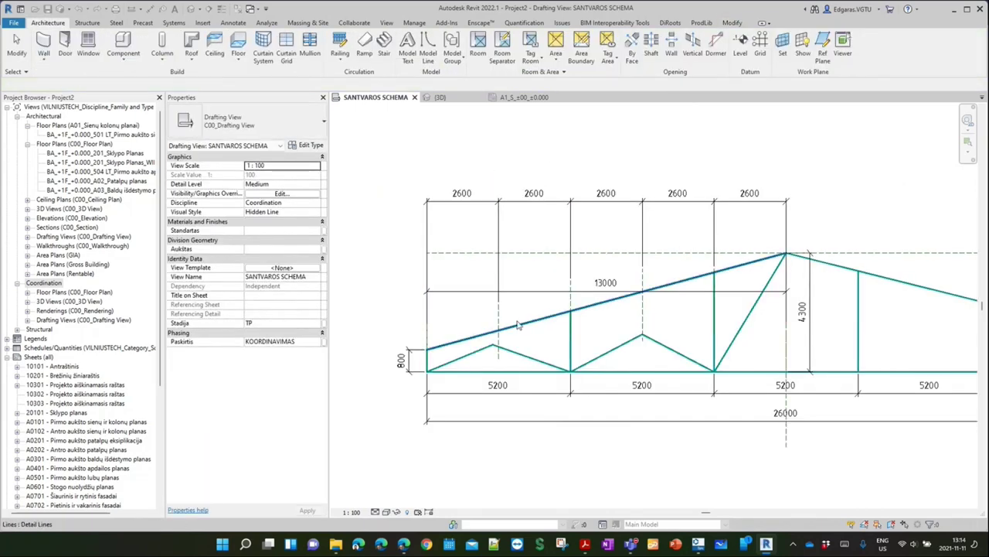
{"action": "scroll", "coordinate": [452, 341], "scroll_direction": "up", "scroll_amount": 3}
{"action": "scroll", "coordinate": [451, 340], "scroll_direction": "down", "scroll_amount": 3}
{"action": "scroll", "coordinate": [474, 364], "scroll_direction": "up", "scroll_amount": 3}
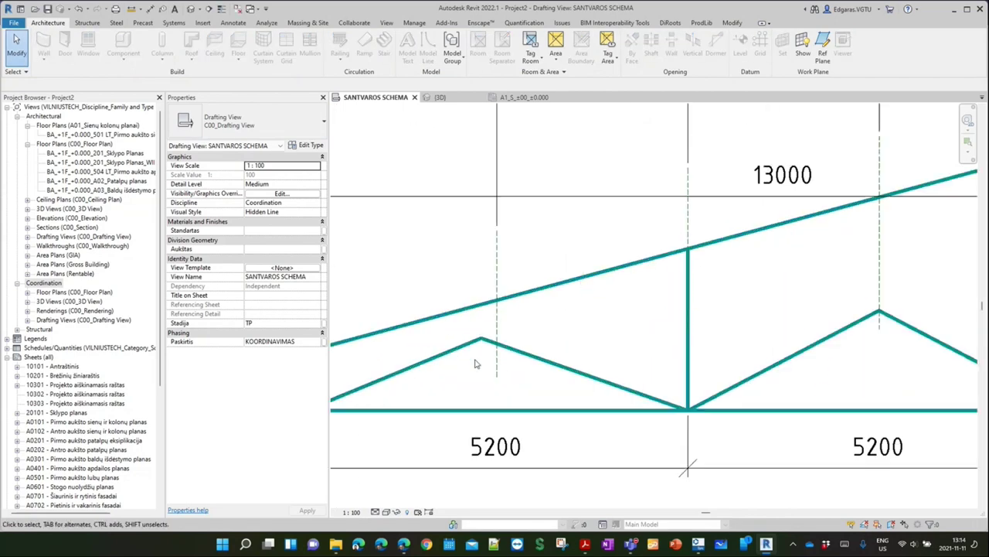
{"action": "scroll", "coordinate": [475, 364], "scroll_direction": "up", "scroll_amount": 2}
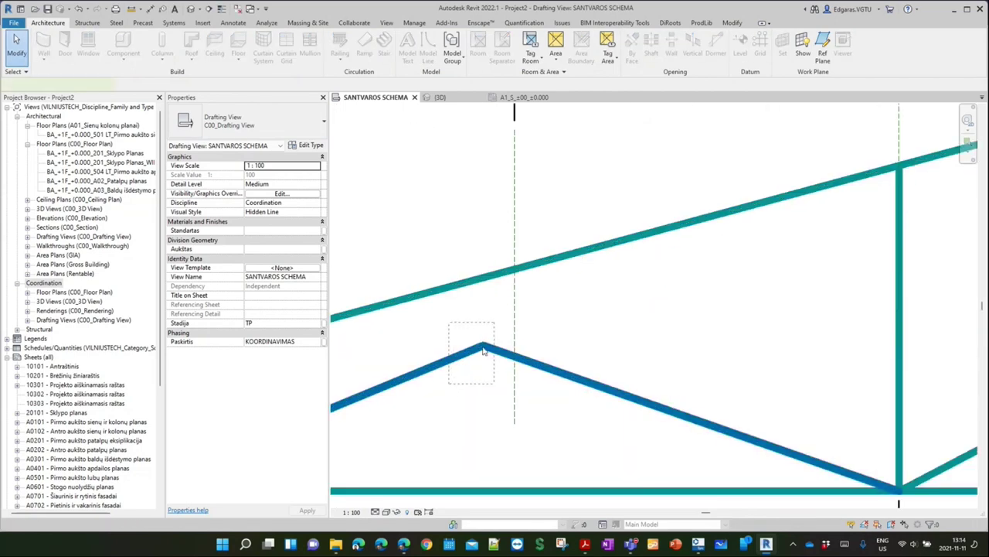
Window-select the two diagonals at the first peak and raise their shared end to the top chord
{"action": "mouse_move", "coordinate": [483, 350]}
{"action": "left_mouse_down"}
{"action": "mouse_move", "coordinate": [455, 372]}
{"action": "mouse_move", "coordinate": [515, 272]}
{"action": "left_mouse_up"}
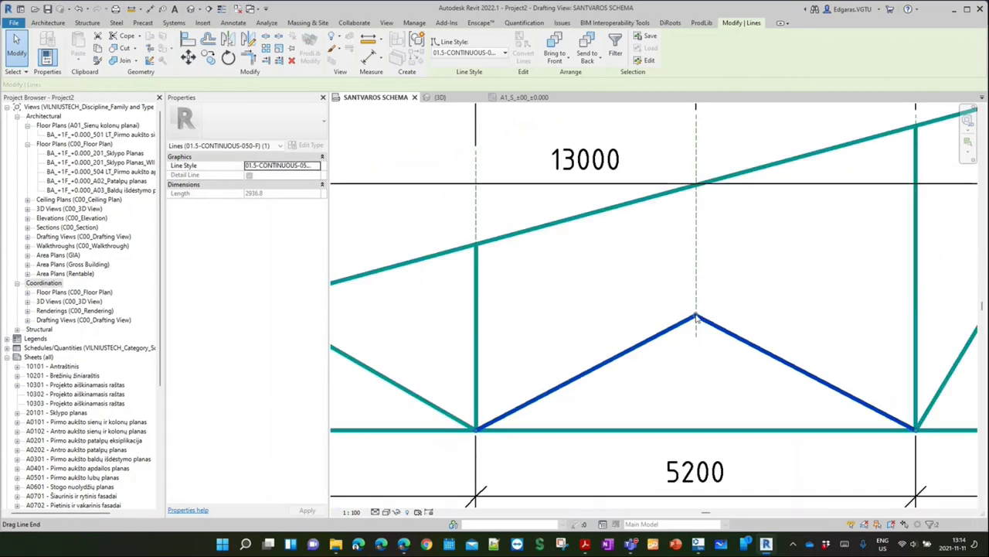
{"action": "scroll", "coordinate": [696, 317], "scroll_direction": "down", "scroll_amount": 2}
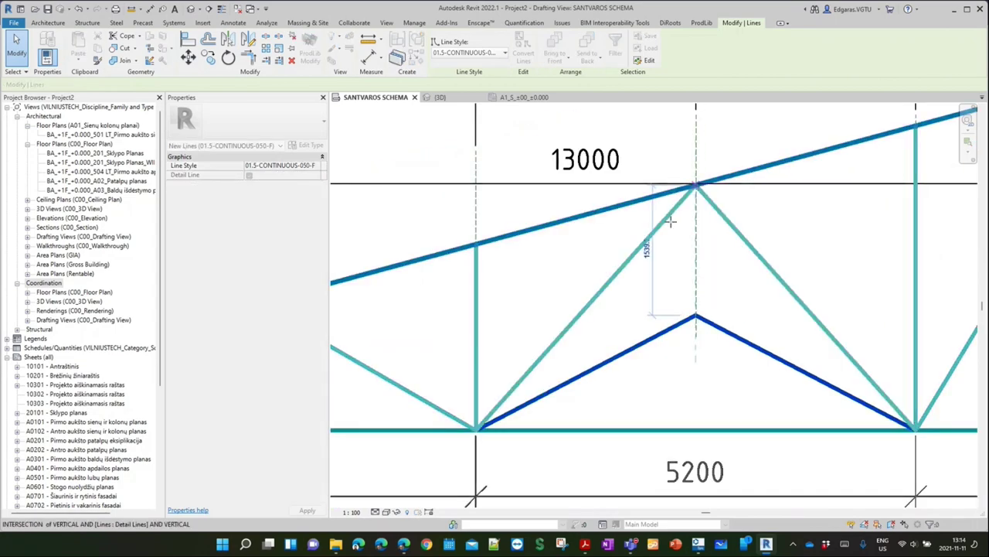
{"action": "scroll", "coordinate": [663, 221], "scroll_direction": "up", "scroll_amount": 1}
{"action": "scroll", "coordinate": [850, 163], "scroll_direction": "up", "scroll_amount": 2}
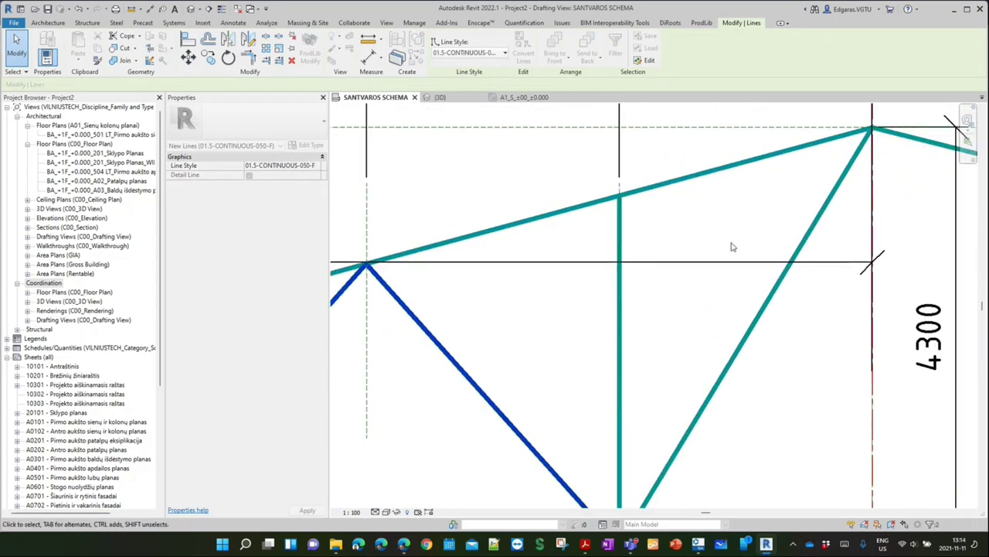
{"action": "scroll", "coordinate": [703, 210], "scroll_direction": "down", "scroll_amount": 1}
{"action": "scroll", "coordinate": [659, 242], "scroll_direction": "down", "scroll_amount": 2}
{"action": "scroll", "coordinate": [659, 242], "scroll_direction": "down", "scroll_amount": 2}
{"action": "key", "text": "Escape"}
{"action": "scroll", "coordinate": [541, 262], "scroll_direction": "down", "scroll_amount": 1}
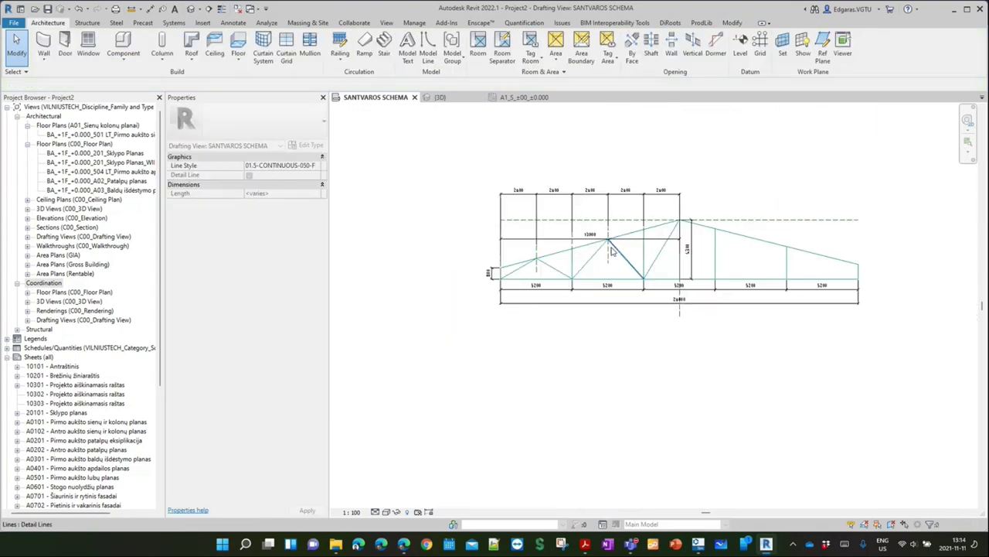
{"action": "scroll", "coordinate": [495, 269], "scroll_direction": "up", "scroll_amount": 1}
{"action": "scroll", "coordinate": [495, 269], "scroll_direction": "up", "scroll_amount": 2}
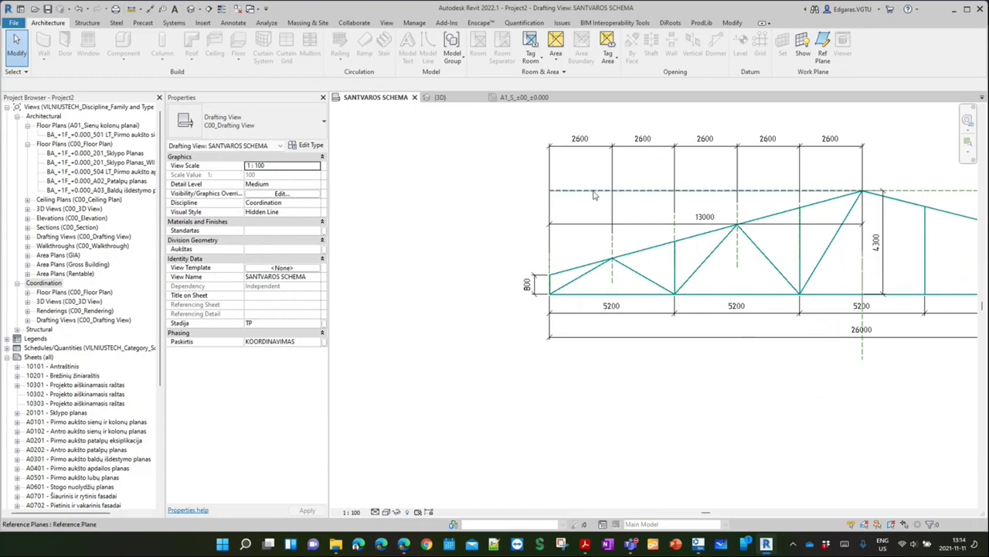
Compare the truss against the assignment PDF
{"action": "left_click", "coordinate": [585, 544]}
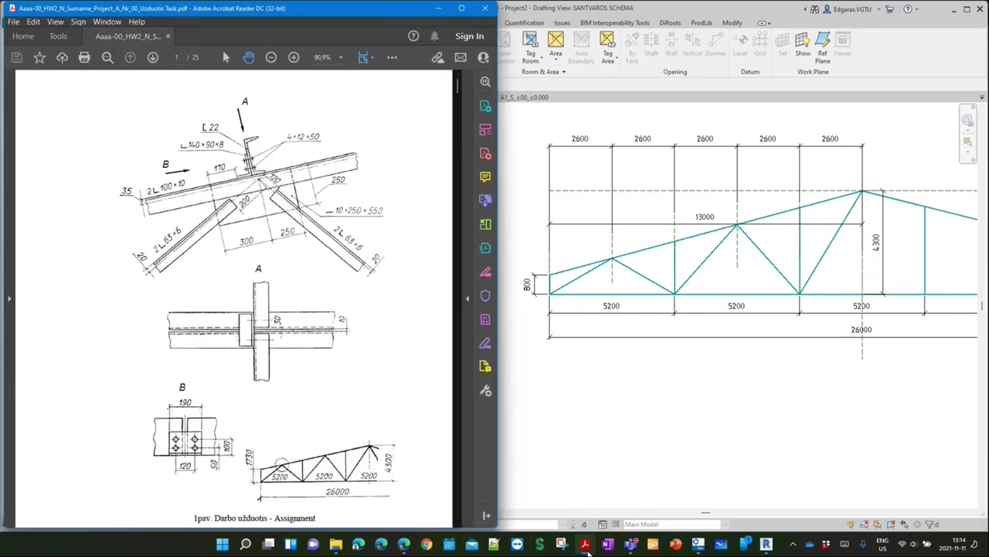
{"action": "left_click", "coordinate": [585, 544]}
{"action": "scroll", "coordinate": [525, 199], "scroll_direction": "up", "scroll_amount": 4}
Lower the horizontal reference plane and dimension it from the bottom chord (2250)
{"action": "left_click", "coordinate": [606, 141]}
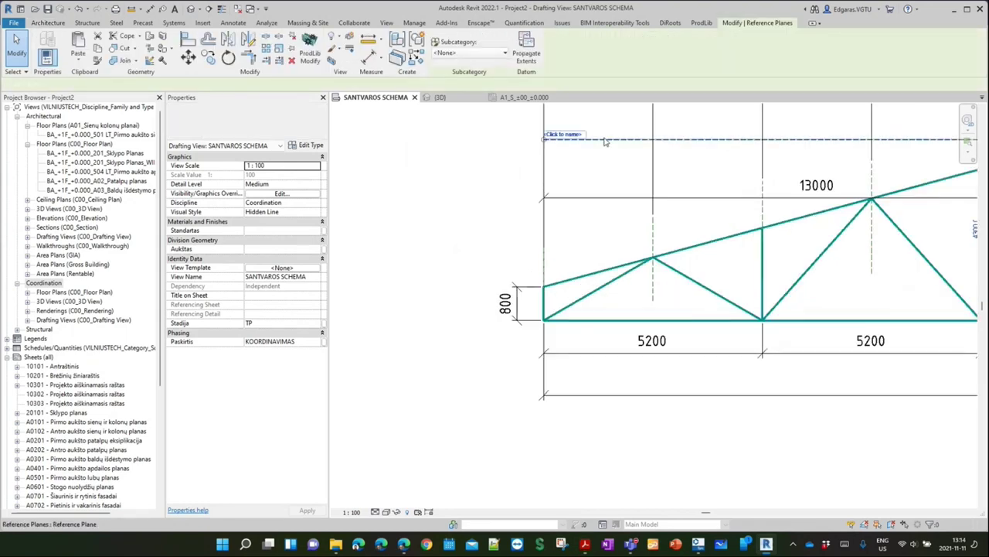
{"action": "left_click_drag", "start_coordinate": [606, 141], "coordinate": [599, 227]}
{"action": "left_click", "coordinate": [594, 372]}
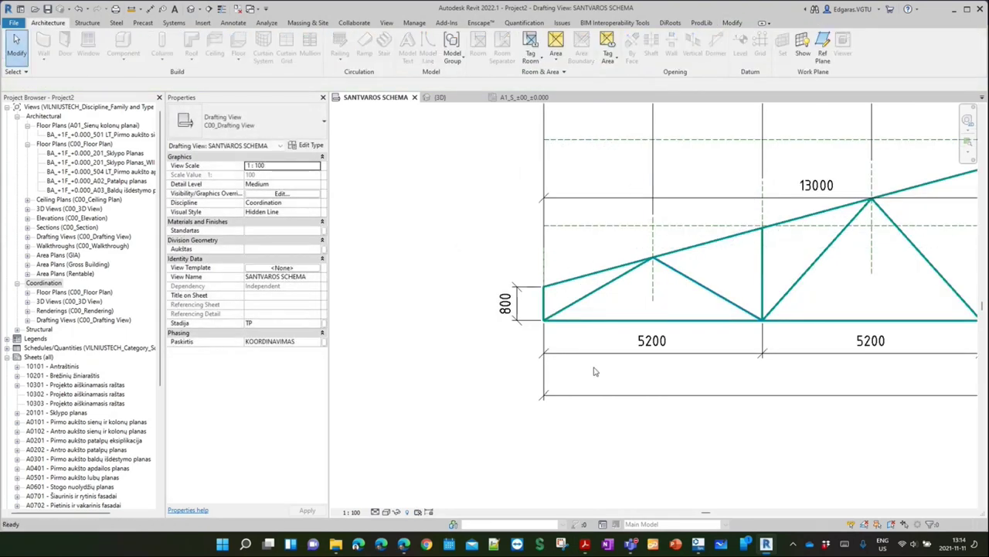
{"action": "key", "text": "d"}
{"action": "key", "text": "i"}
{"action": "left_click", "coordinate": [585, 319]}
{"action": "left_click", "coordinate": [585, 226]}
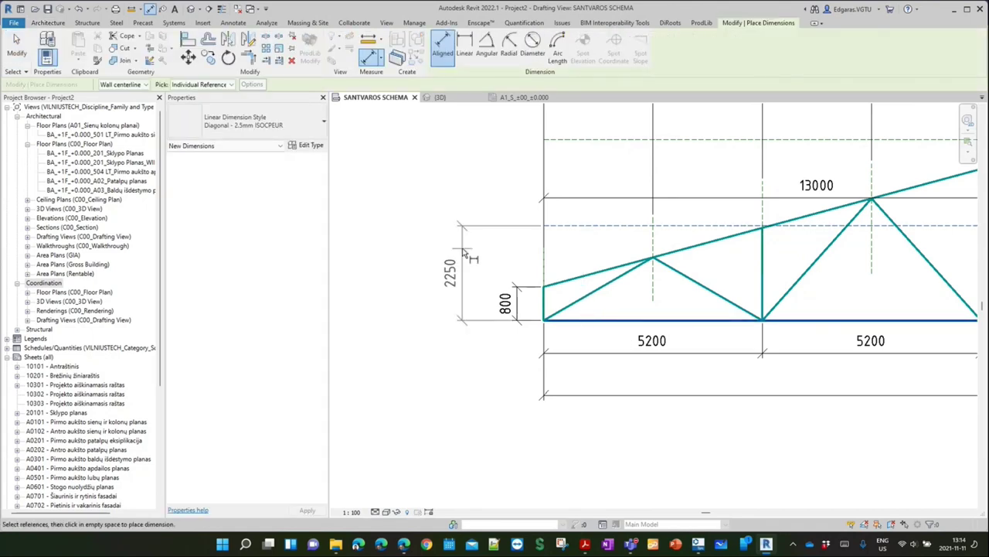
{"action": "left_click", "coordinate": [463, 255]}
{"action": "key", "text": "Escape"}
Change the plane's distance from the bottom chord to 1730
{"action": "left_click", "coordinate": [591, 226]}
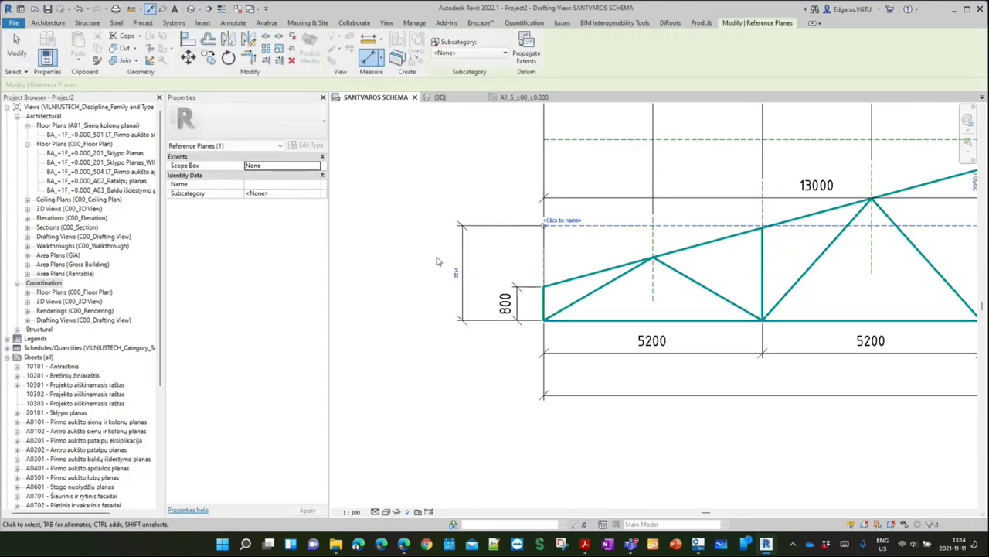
{"action": "left_click", "coordinate": [456, 272]}
{"action": "type", "text": "17"}
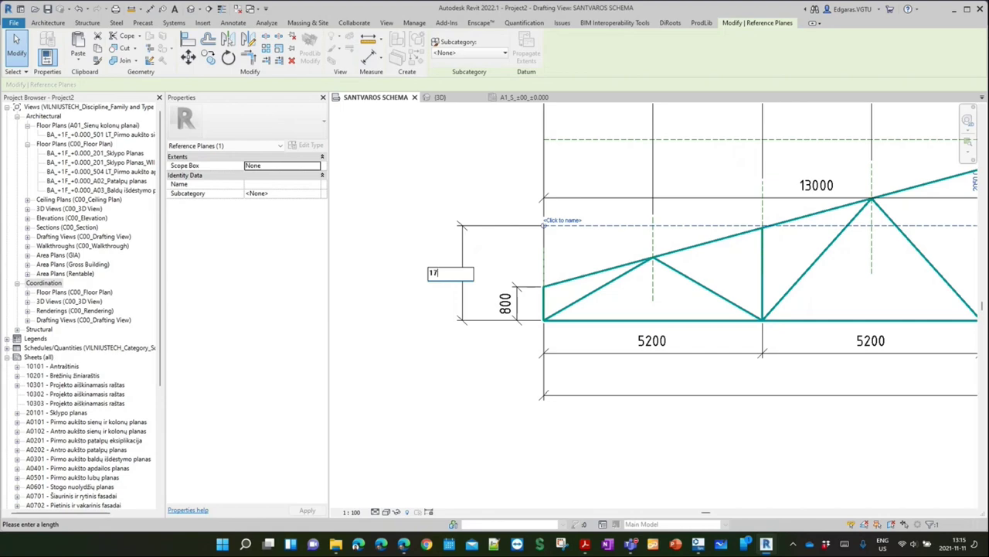
{"action": "type", "text": "30"}
{"action": "key", "text": "Return"}
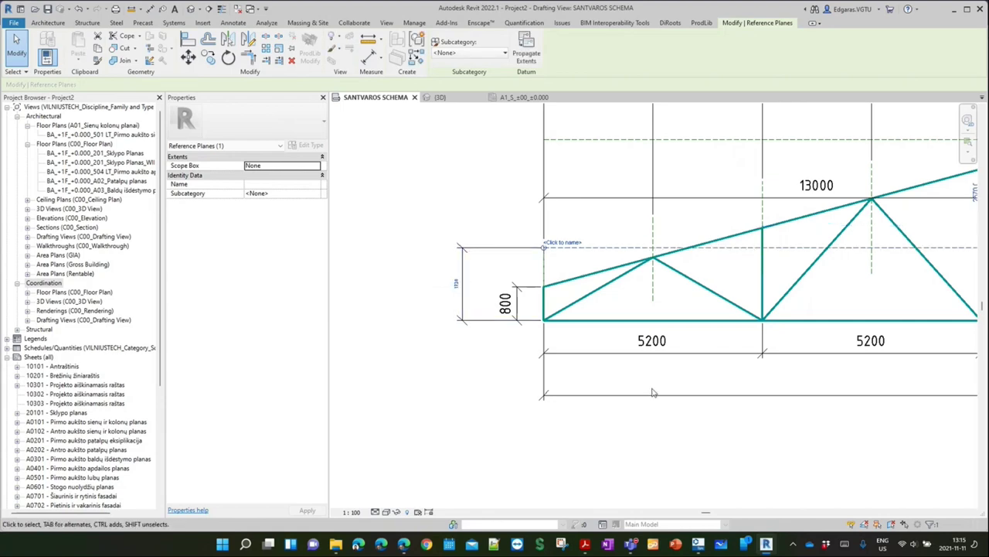
{"action": "key", "text": "Escape"}
{"action": "scroll", "coordinate": [582, 310], "scroll_direction": "up", "scroll_amount": 2}
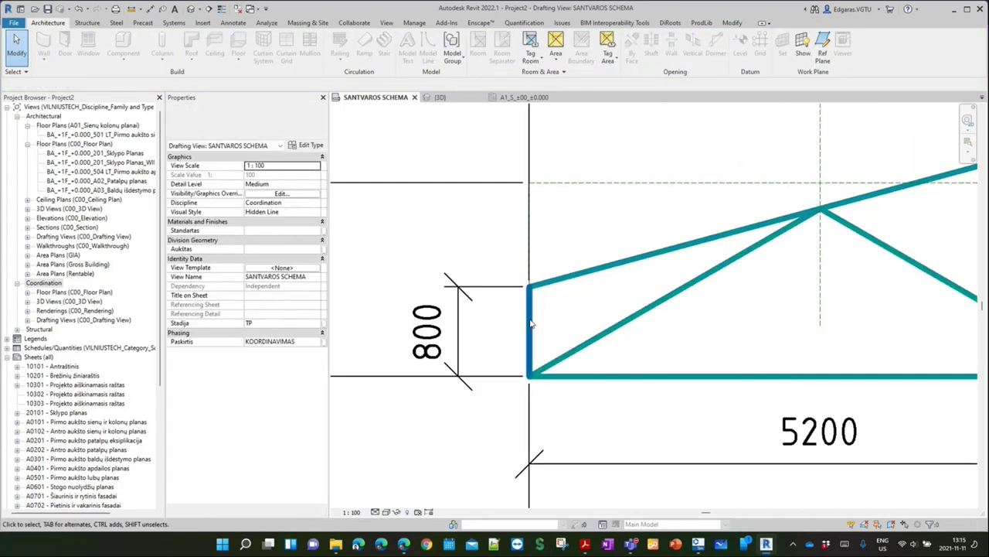
Raise the shared end of the top chord and left vertical to the 1730 reference plane
{"action": "left_click", "coordinate": [565, 281]}
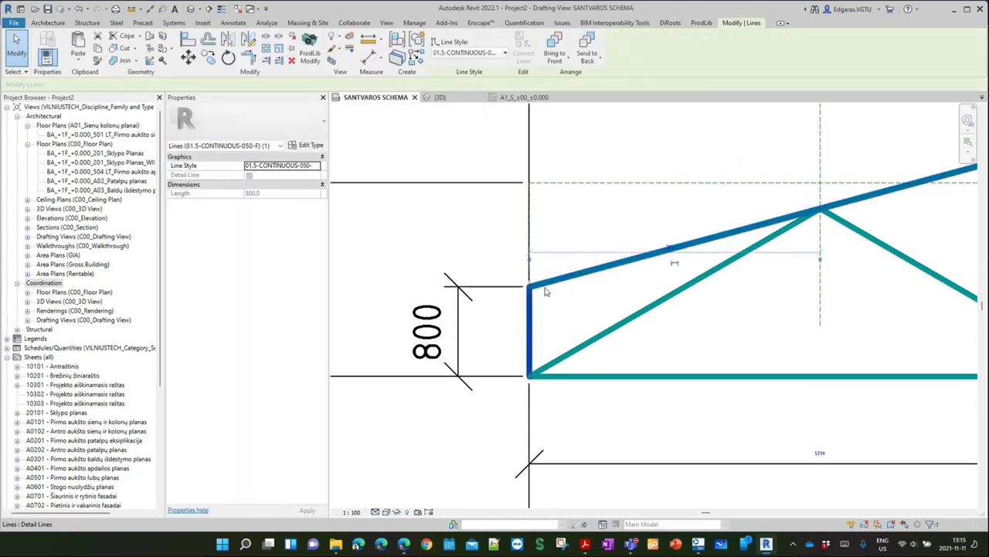
{"action": "left_click", "coordinate": [545, 291]}
{"action": "left_click", "coordinate": [565, 280]}
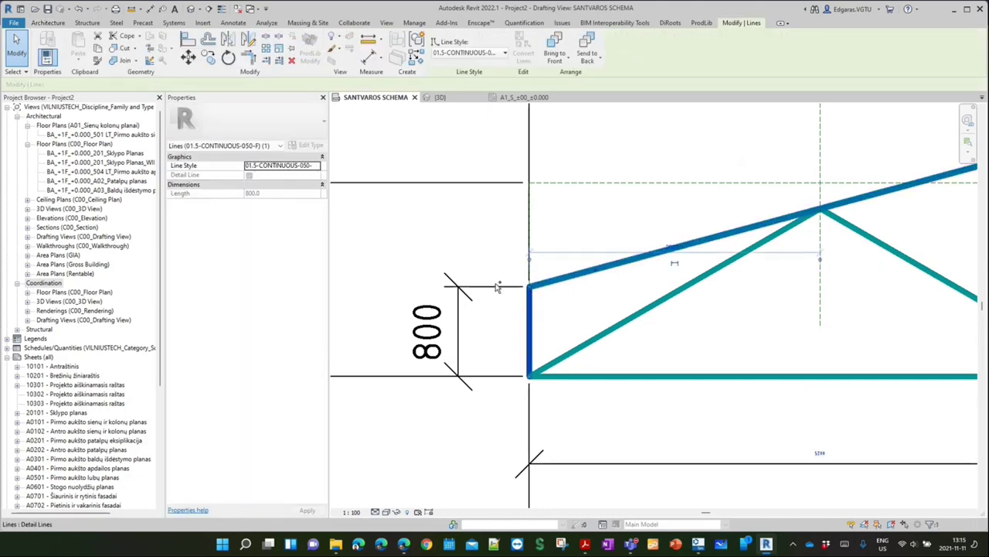
{"action": "left_click", "coordinate": [531, 292], "text": "ctrl"}
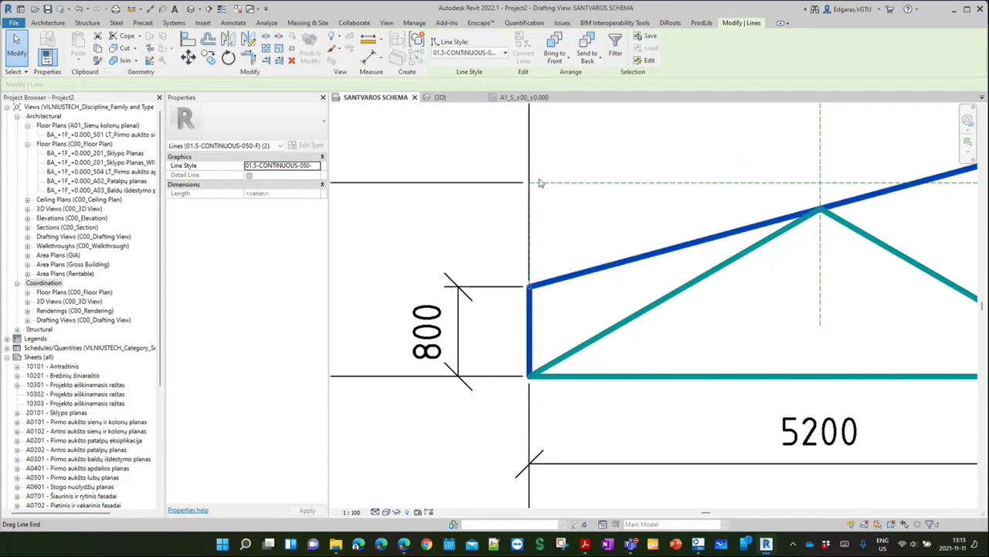
{"action": "left_click_drag", "start_coordinate": [541, 183], "coordinate": [530, 184]}
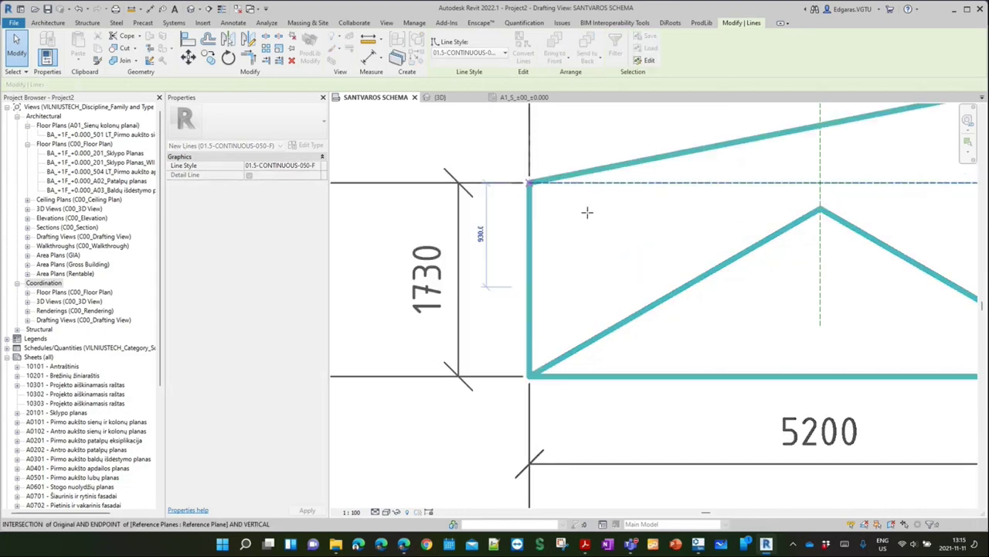
{"action": "key", "text": "Escape"}
{"action": "key", "text": "Escape"}
Move the apexes of the first two diagonal pairs up onto the sloped top chord
{"action": "scroll", "coordinate": [534, 265], "scroll_direction": "down", "scroll_amount": 3}
{"action": "middle_click_drag", "start_coordinate": [687, 255], "coordinate": [566, 274]}
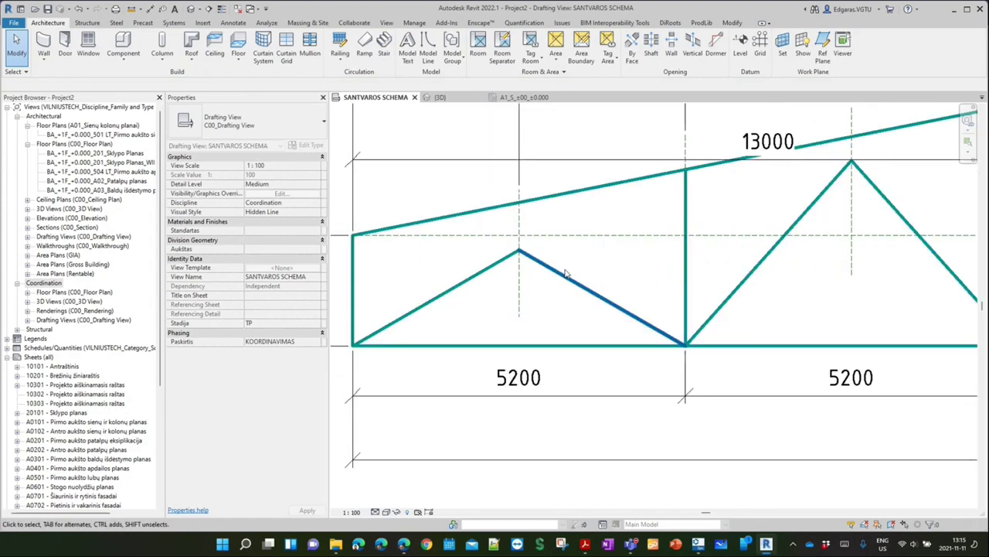
{"action": "left_click", "coordinate": [566, 274]}
{"action": "left_click", "coordinate": [464, 258], "text": "ctrl"}
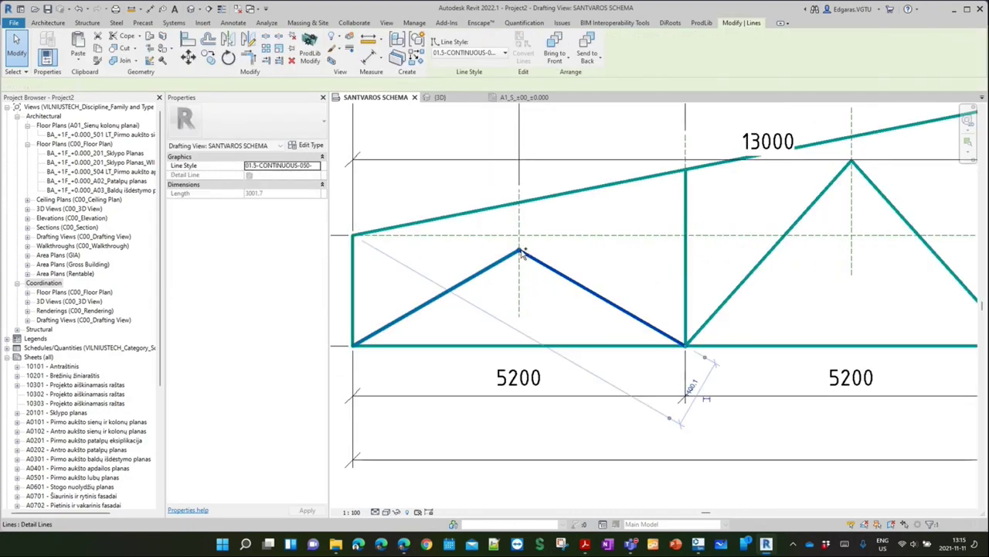
{"action": "left_click_drag", "start_coordinate": [519, 214], "coordinate": [520, 204]}
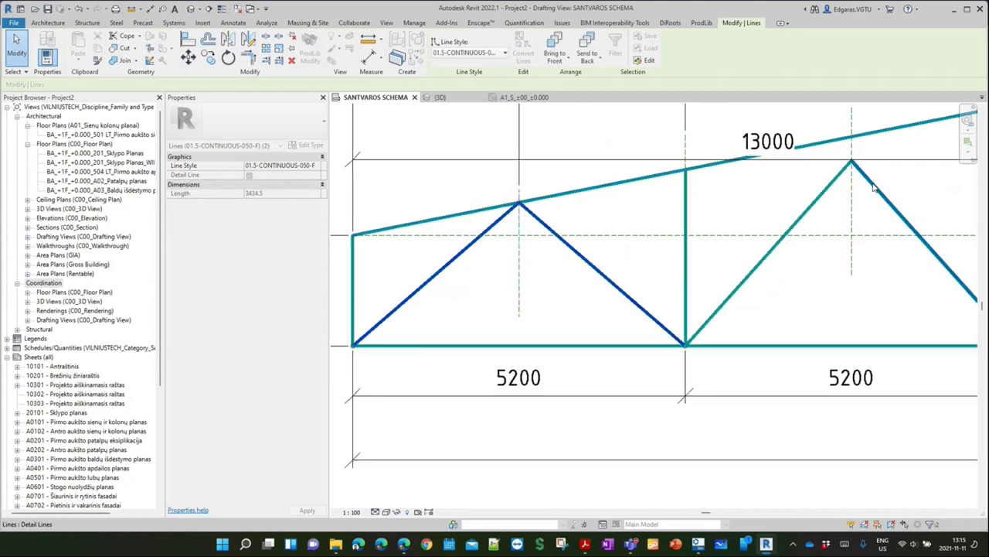
{"action": "left_click", "coordinate": [828, 194]}
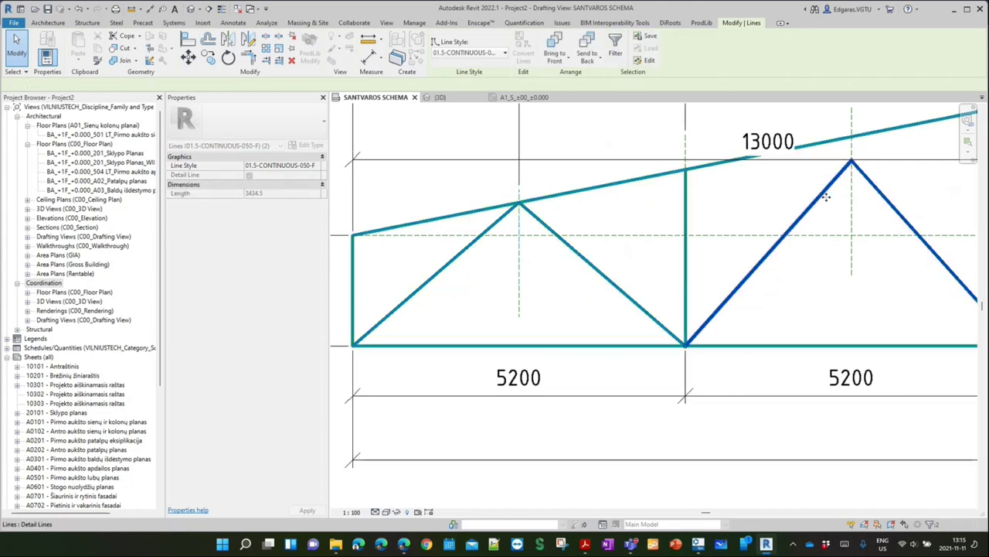
{"action": "left_click", "coordinate": [857, 164], "text": "ctrl"}
{"action": "left_click_drag", "start_coordinate": [853, 149], "coordinate": [851, 138]}
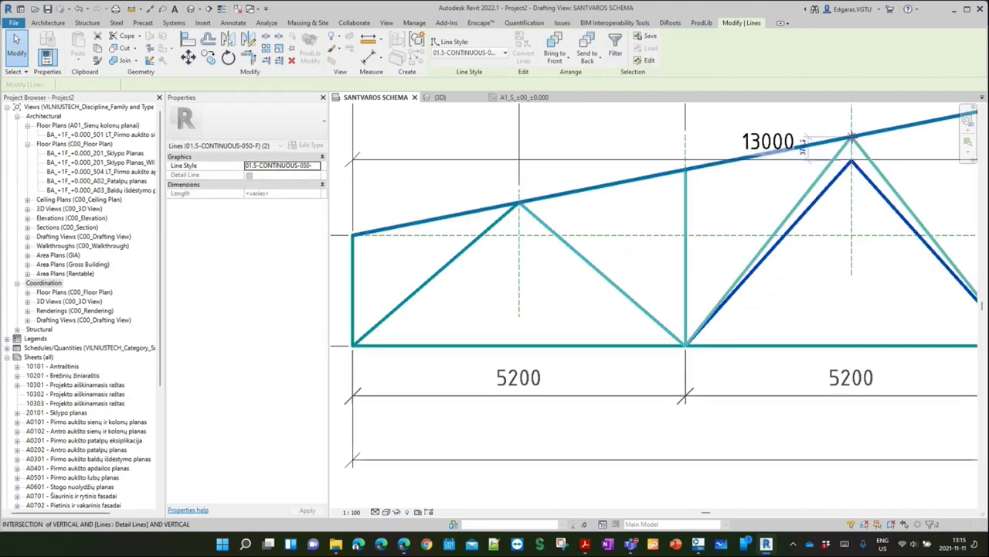
{"action": "key", "text": "Escape"}
{"action": "scroll", "coordinate": [806, 286], "scroll_direction": "down", "scroll_amount": 3}
Delete the 2600 dimension string and the 13000 and duplicate 1730 dimensions
{"action": "scroll", "coordinate": [657, 325], "scroll_direction": "down", "scroll_amount": 2}
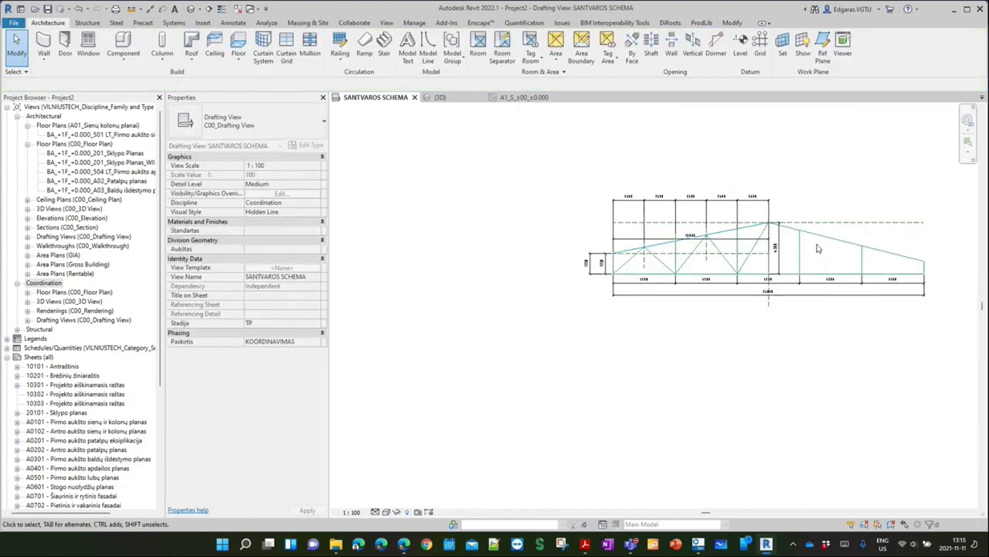
{"action": "scroll", "coordinate": [549, 414], "scroll_direction": "up", "scroll_amount": 1}
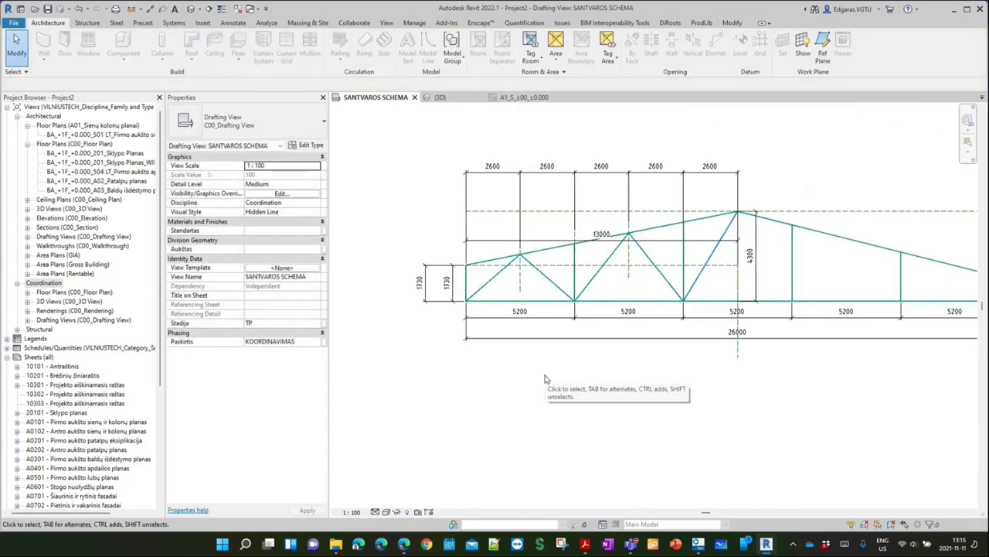
{"action": "left_click", "coordinate": [630, 191]}
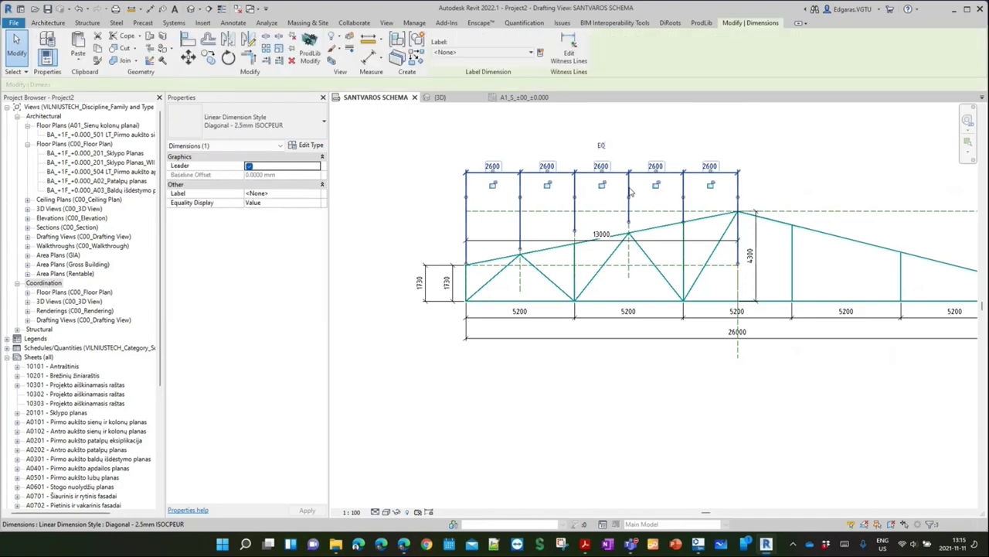
{"action": "key", "text": "Delete"}
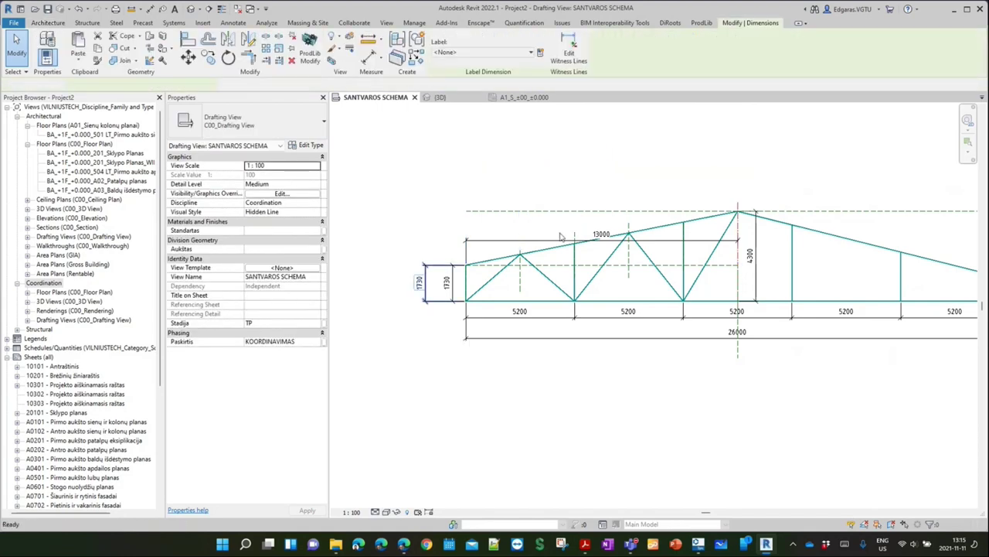
{"action": "left_click", "coordinate": [515, 240]}
{"action": "key", "text": "Delete"}
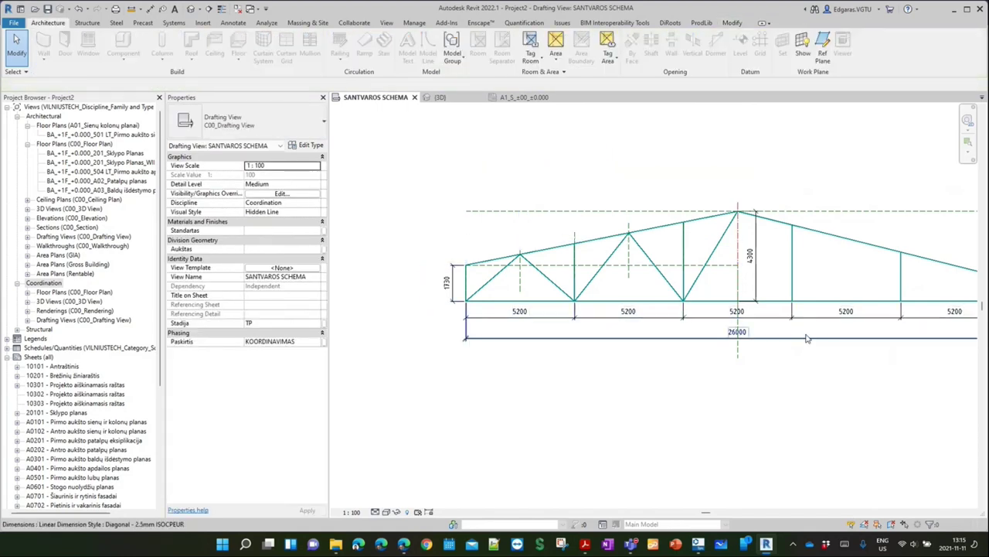
Shift the 4300 dimension left onto the truss
{"action": "middle_click_drag", "start_coordinate": [807, 338], "coordinate": [795, 330]}
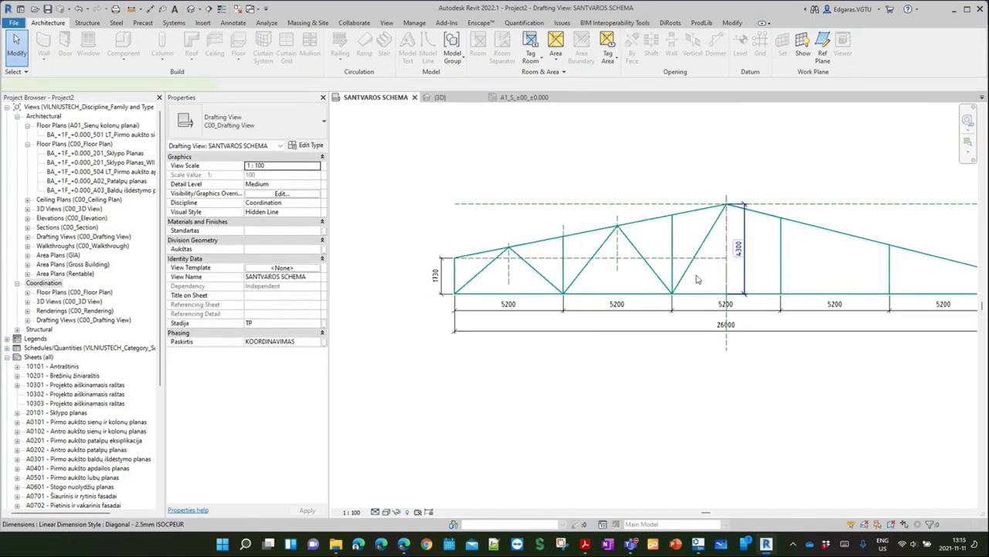
{"action": "left_click_drag", "start_coordinate": [697, 278], "coordinate": [718, 281]}
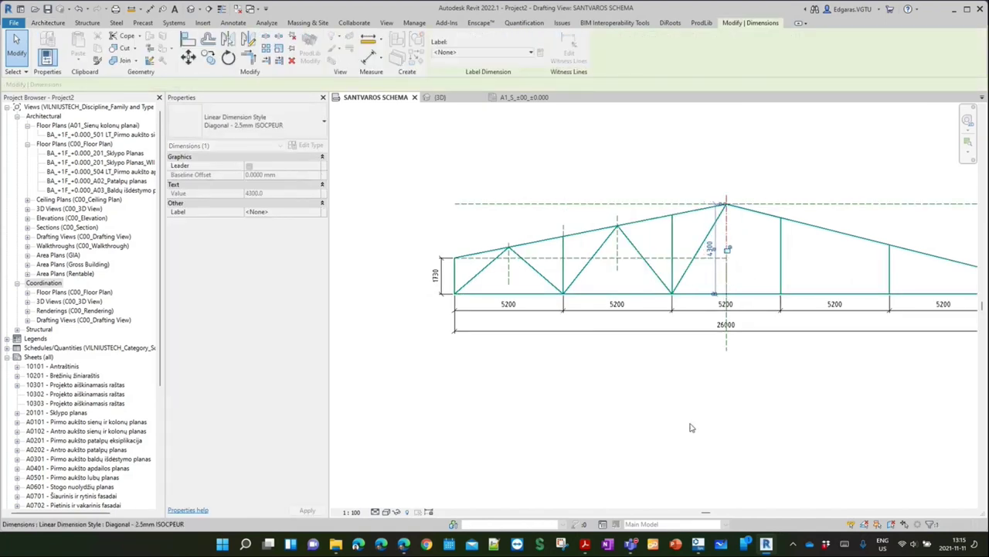
{"action": "left_click", "coordinate": [692, 428]}
{"action": "middle_click_drag", "start_coordinate": [654, 372], "coordinate": [596, 364]}
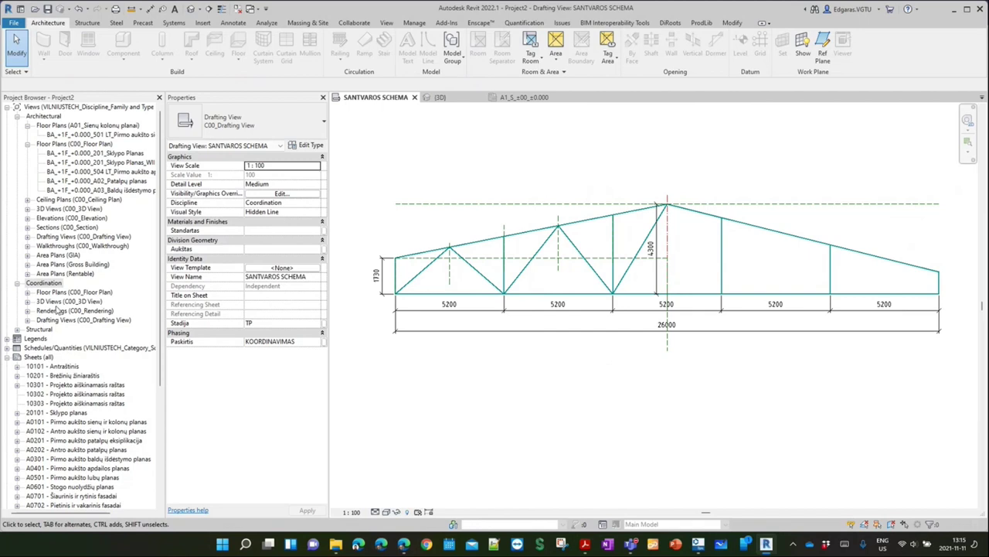
Bring up the View ribbon's view and sheet creation tools
{"action": "left_click", "coordinate": [386, 22]}
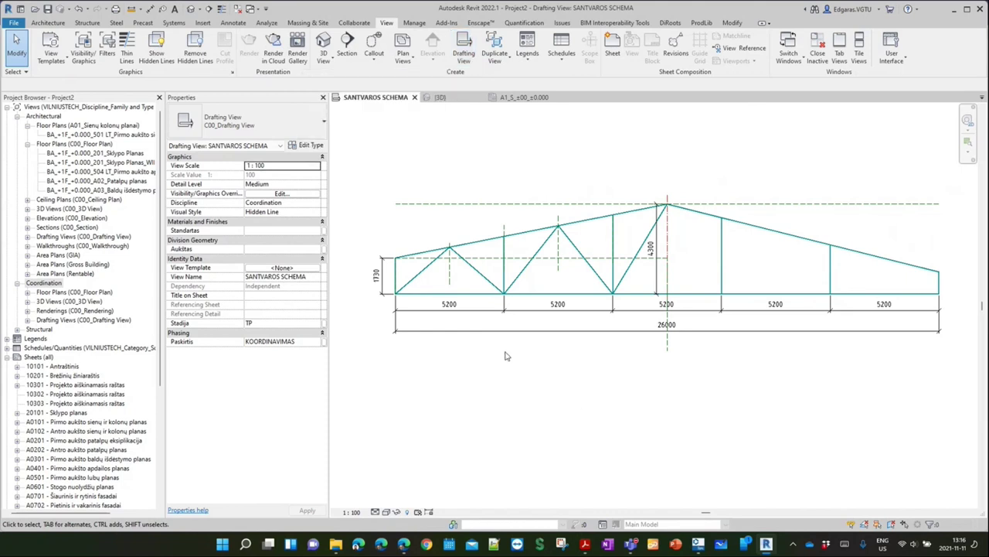
{"action": "scroll", "coordinate": [418, 309], "scroll_direction": "up", "scroll_amount": 2}
{"action": "scroll", "coordinate": [431, 325], "scroll_direction": "up", "scroll_amount": 1}
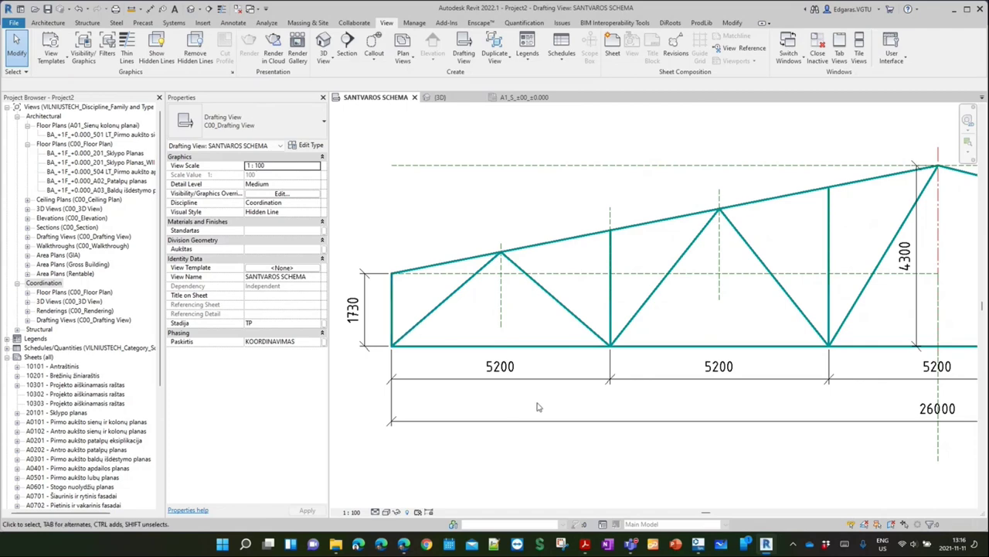
{"action": "scroll", "coordinate": [479, 371], "scroll_direction": "down", "scroll_amount": 1}
{"action": "scroll", "coordinate": [640, 186], "scroll_direction": "down", "scroll_amount": 1}
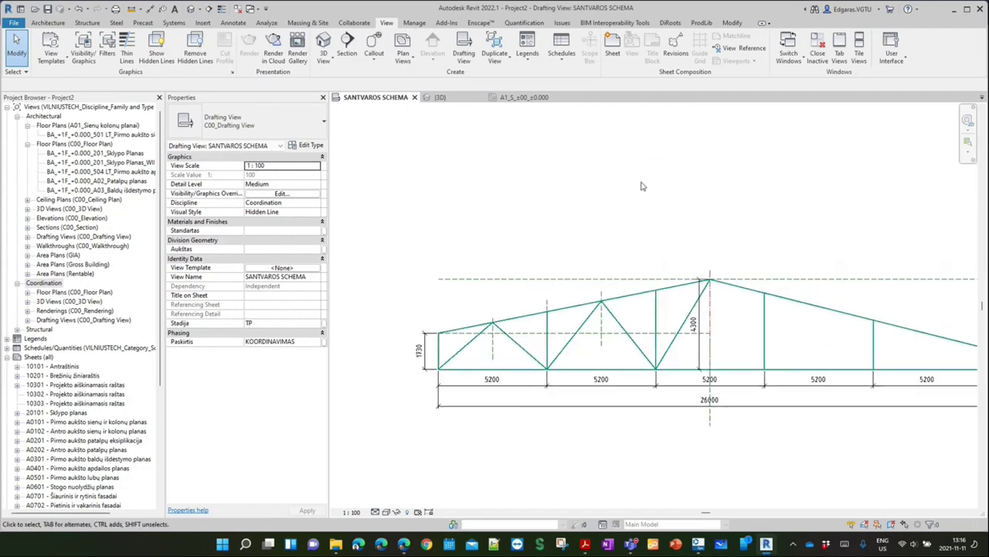
{"action": "left_click", "coordinate": [437, 97]}
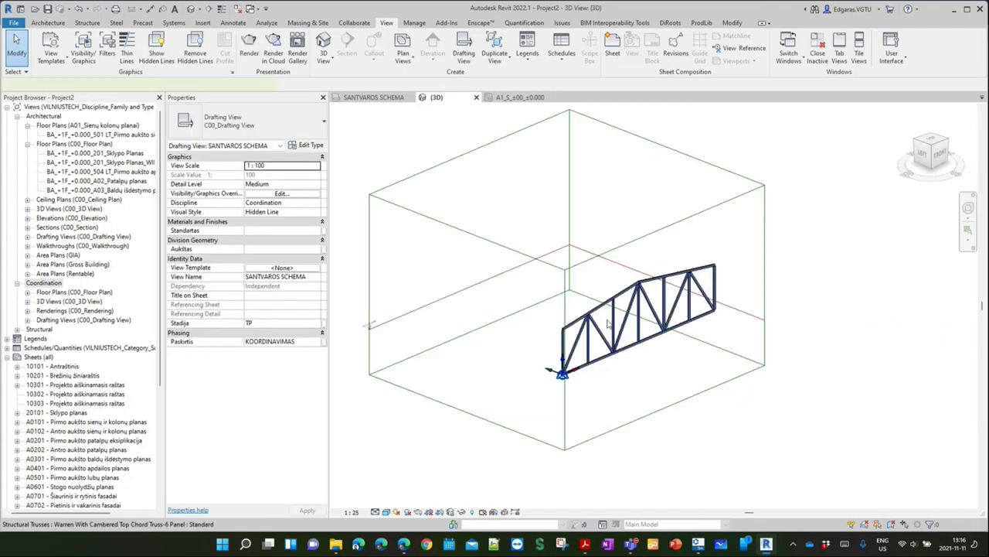
{"action": "left_click", "coordinate": [606, 319]}
{"action": "scroll", "coordinate": [572, 340], "scroll_direction": "up", "scroll_amount": 2}
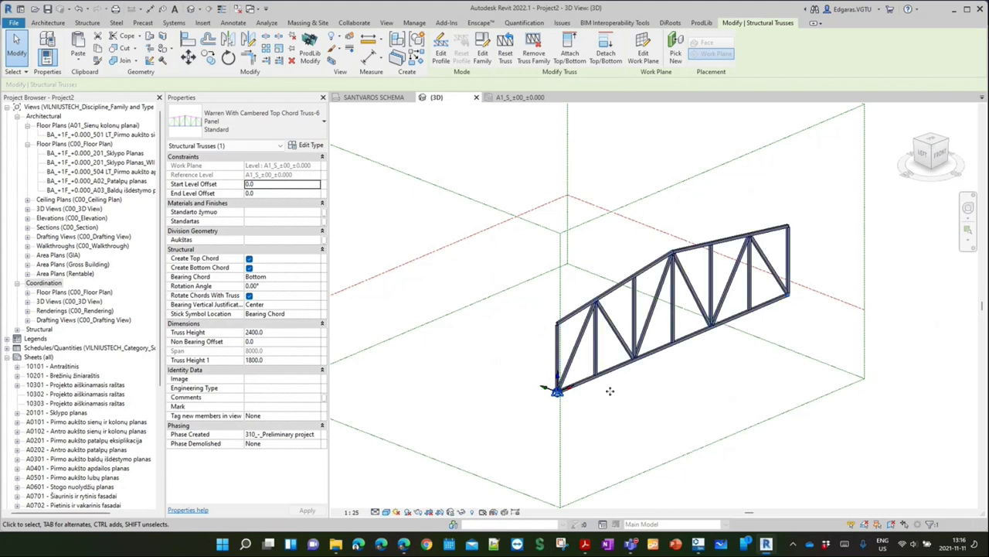
{"action": "scroll", "coordinate": [608, 329], "scroll_direction": "up", "scroll_amount": 2}
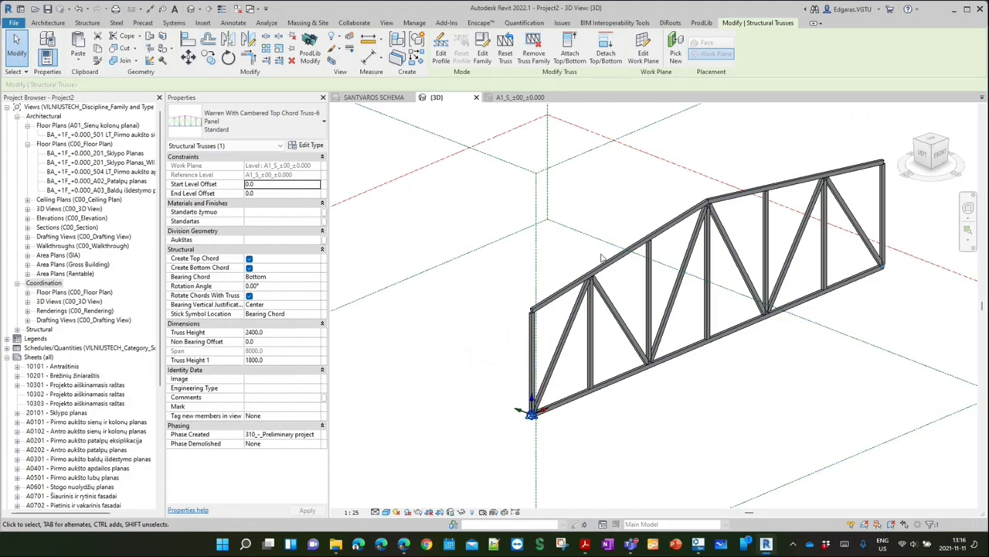
{"action": "left_click", "coordinate": [443, 58]}
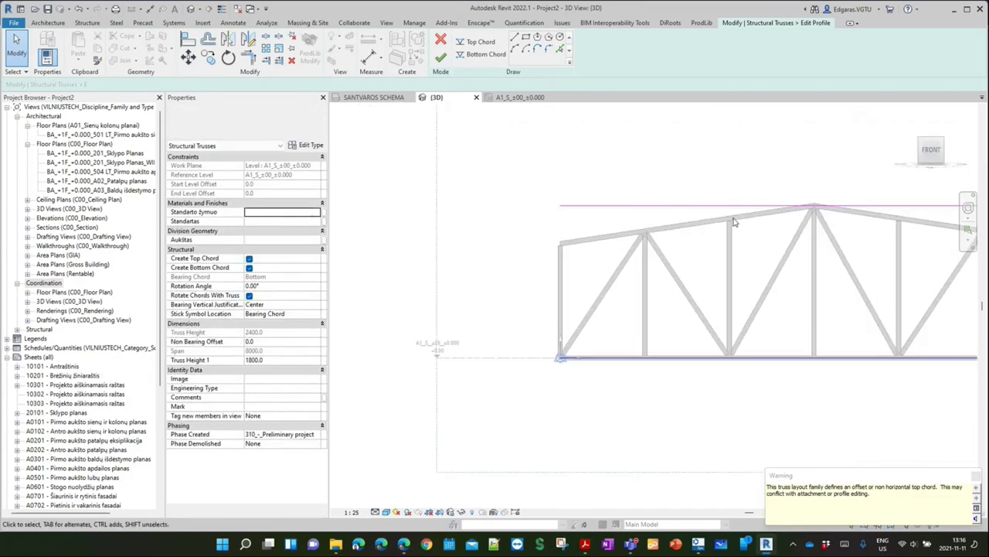
{"action": "left_click", "coordinate": [737, 207]}
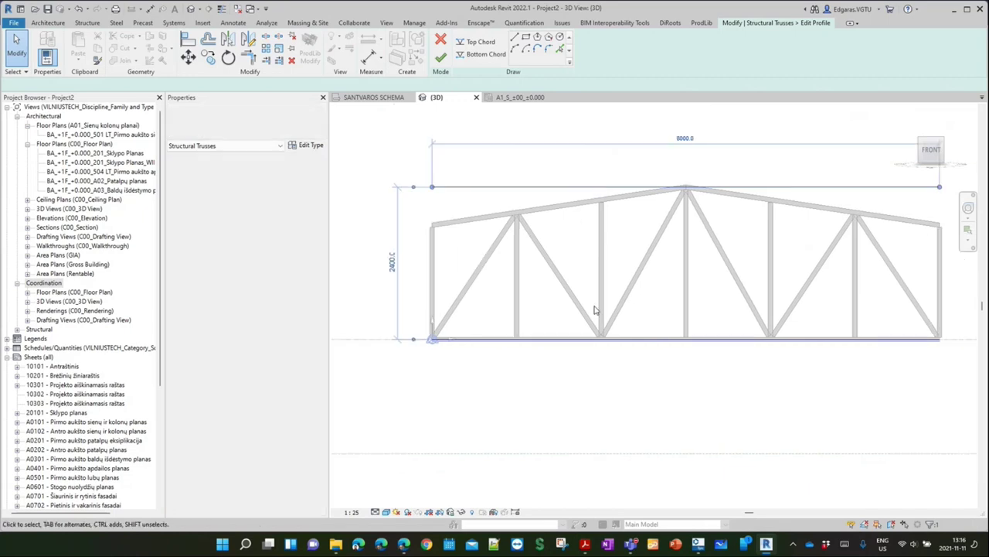
{"action": "left_click", "coordinate": [486, 54]}
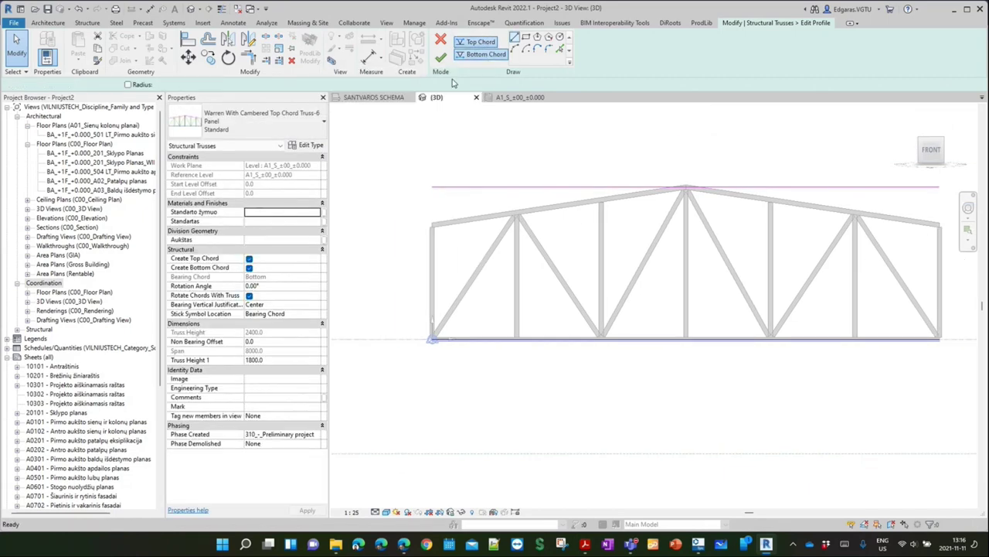
{"action": "left_click", "coordinate": [441, 42]}
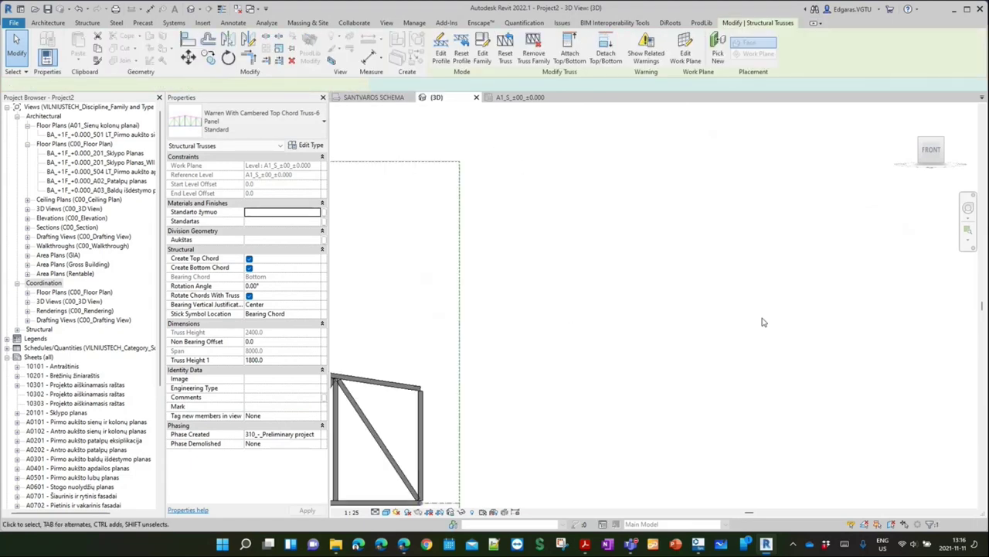
{"action": "scroll", "coordinate": [762, 322], "scroll_direction": "down", "scroll_amount": 5}
{"action": "scroll", "coordinate": [668, 333], "scroll_direction": "up", "scroll_amount": 2}
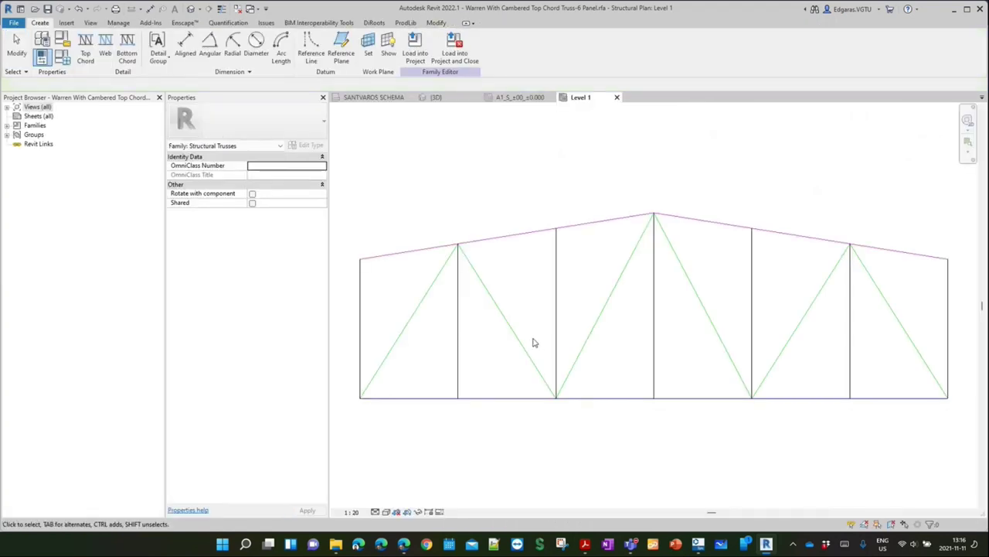
Delete two vertical web members and reload the family, overwriting the existing version
{"action": "left_click", "coordinate": [459, 352]}
{"action": "key", "text": "Delete"}
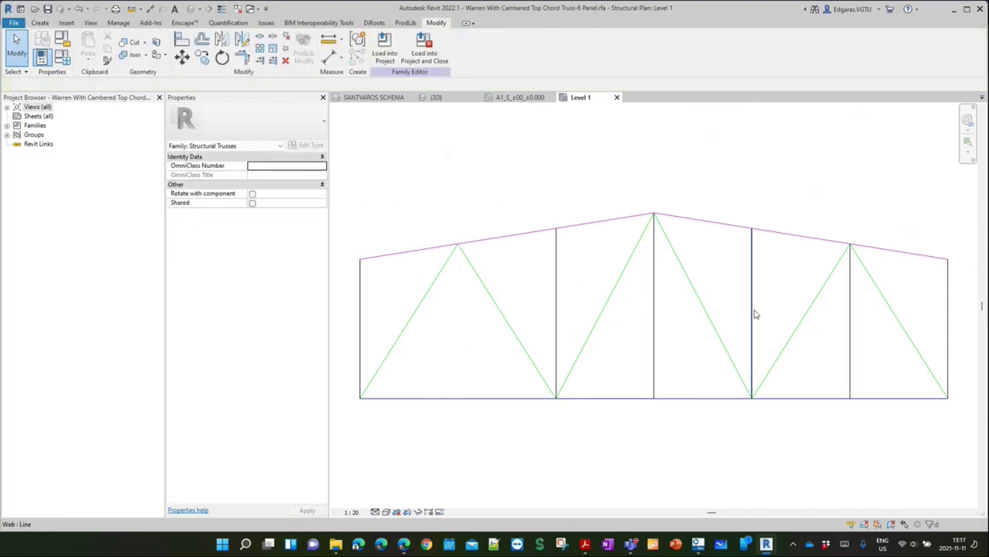
{"action": "left_click", "coordinate": [849, 339]}
{"action": "key", "text": "Delete"}
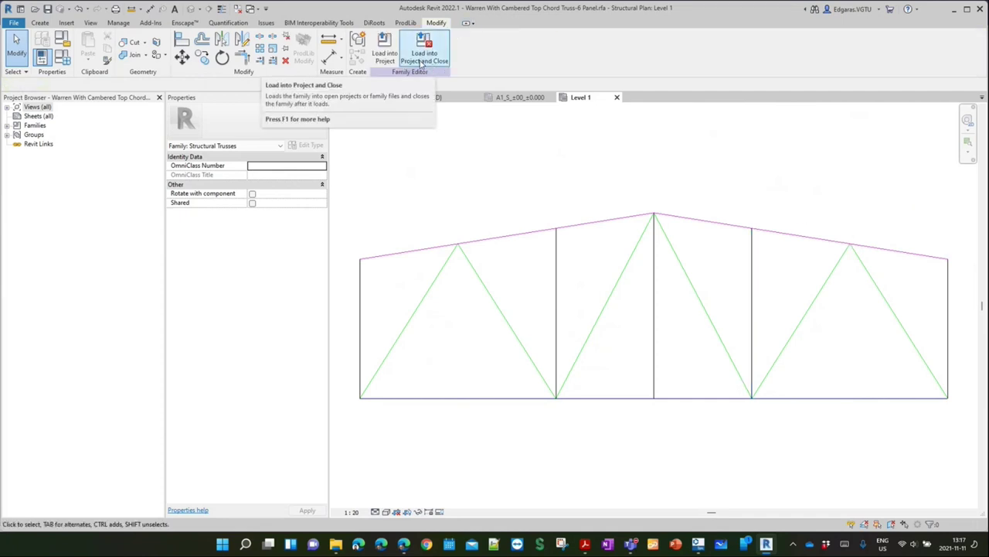
{"action": "left_click", "coordinate": [390, 56]}
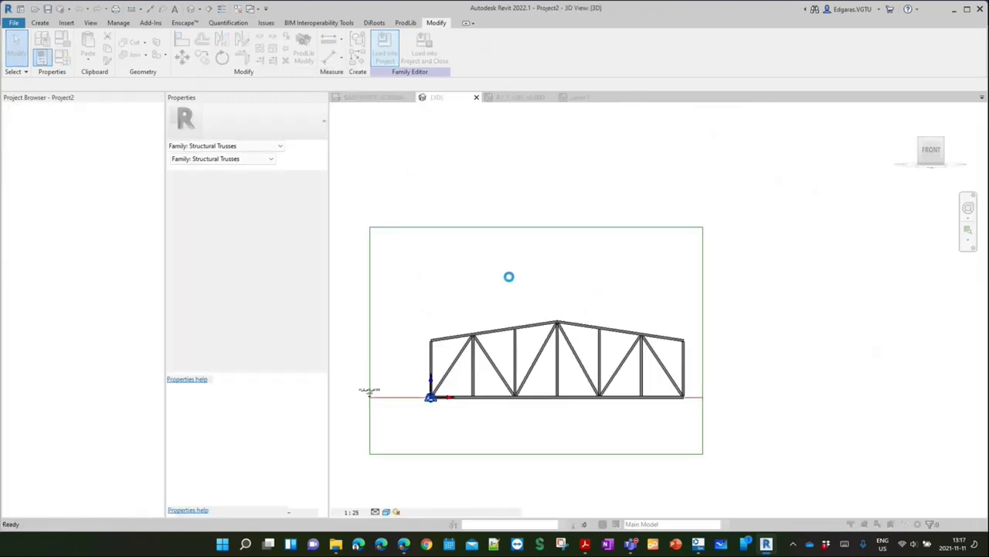
{"action": "key", "text": "Return"}
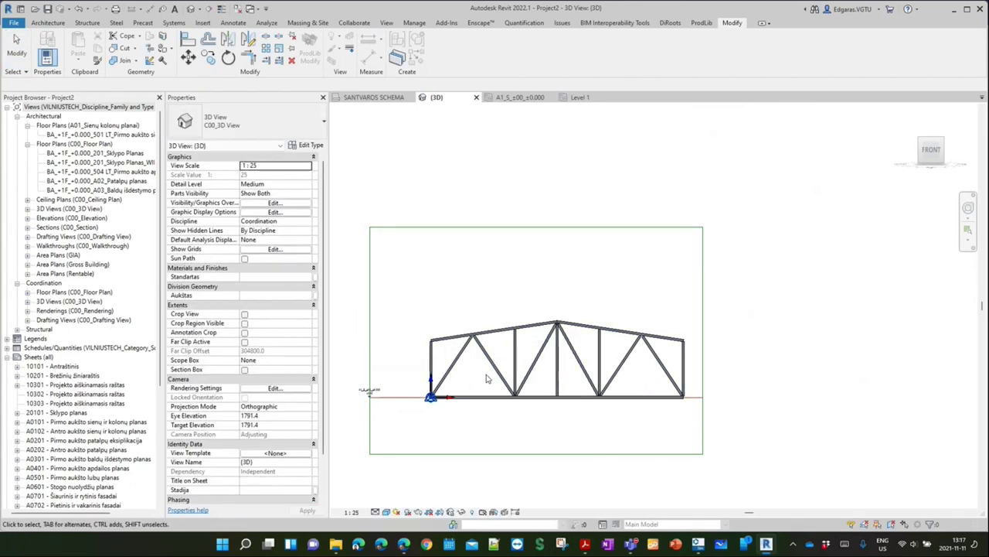
Open the truss family in the Family Editor and delete its middle vertical web member
{"action": "double_click", "coordinate": [564, 377]}
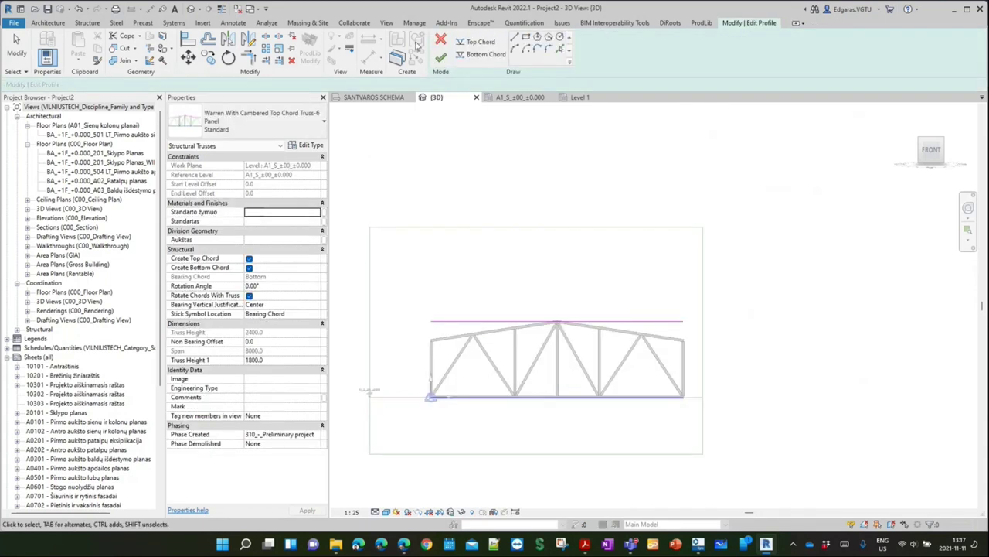
{"action": "left_click", "coordinate": [441, 38]}
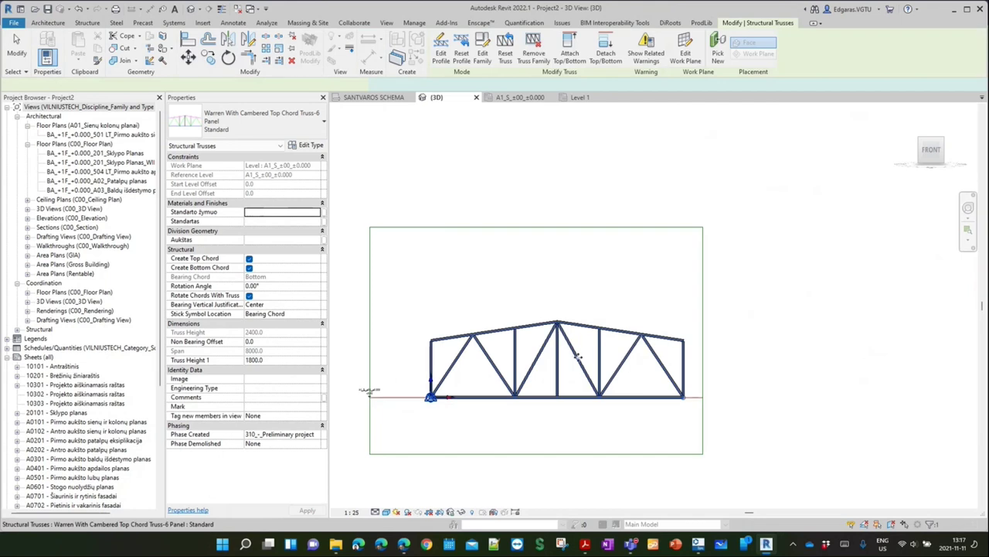
{"action": "left_click", "coordinate": [482, 55]}
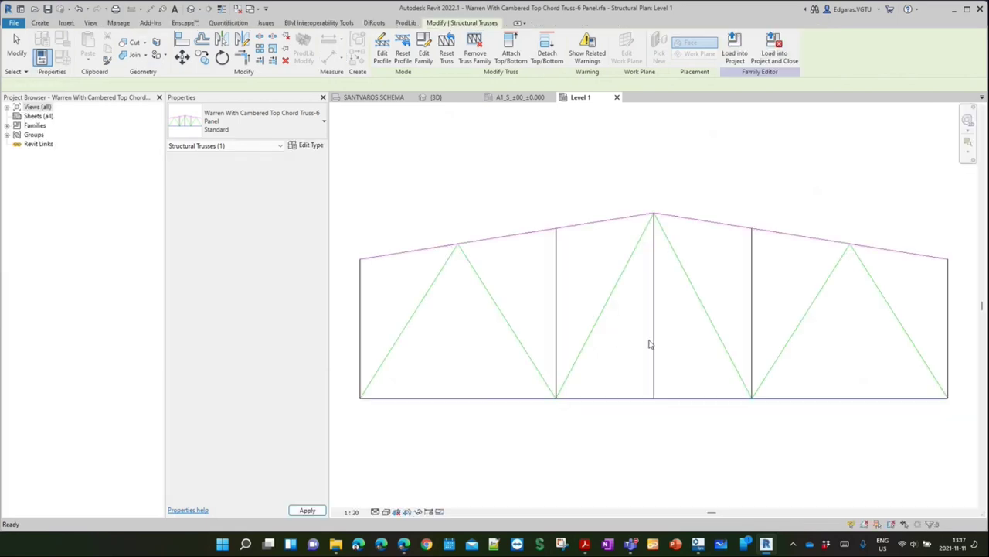
{"action": "left_click", "coordinate": [654, 343]}
{"action": "key", "text": "Delete"}
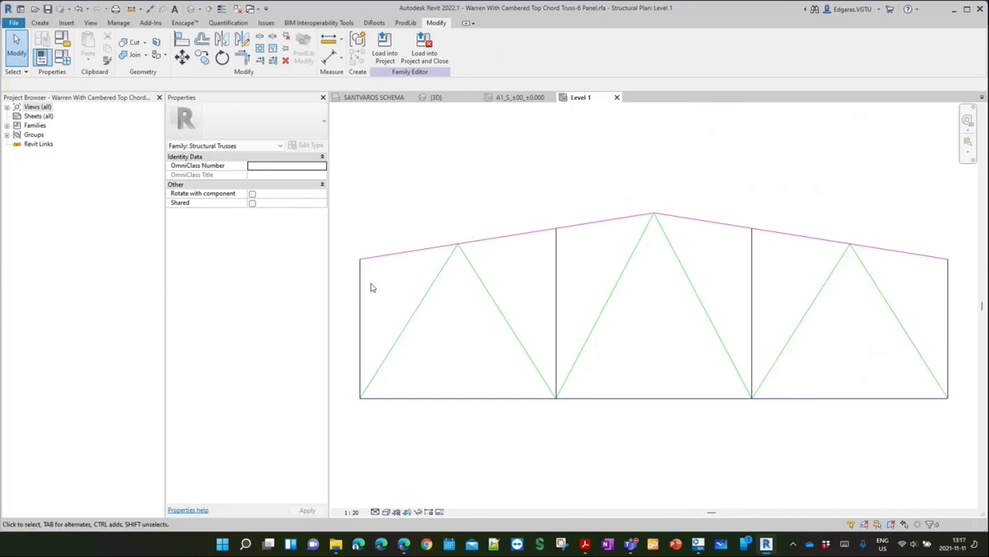
{"action": "left_click", "coordinate": [40, 24]}
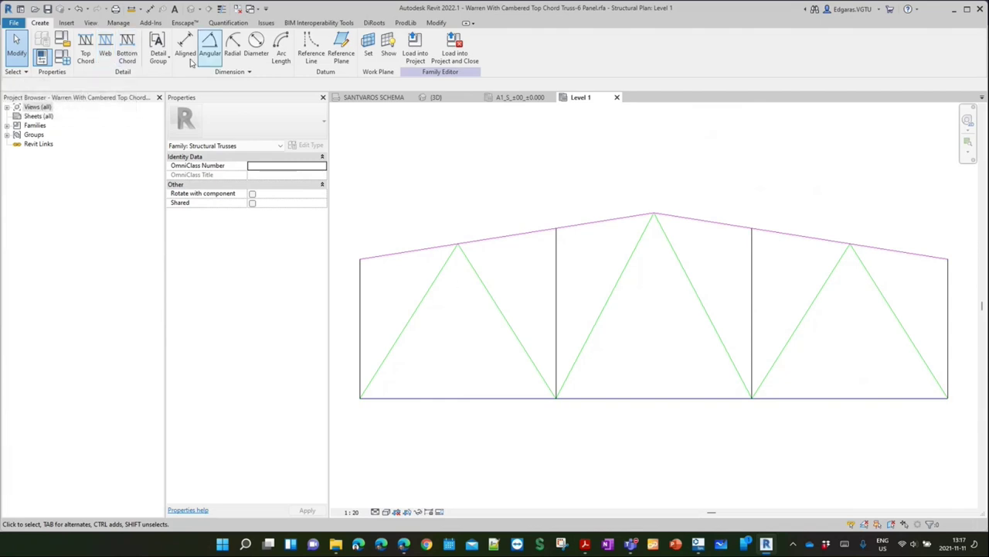
Draw trial top chord lines above the truss, delete them, and load the family into the project
{"action": "left_click", "coordinate": [85, 48]}
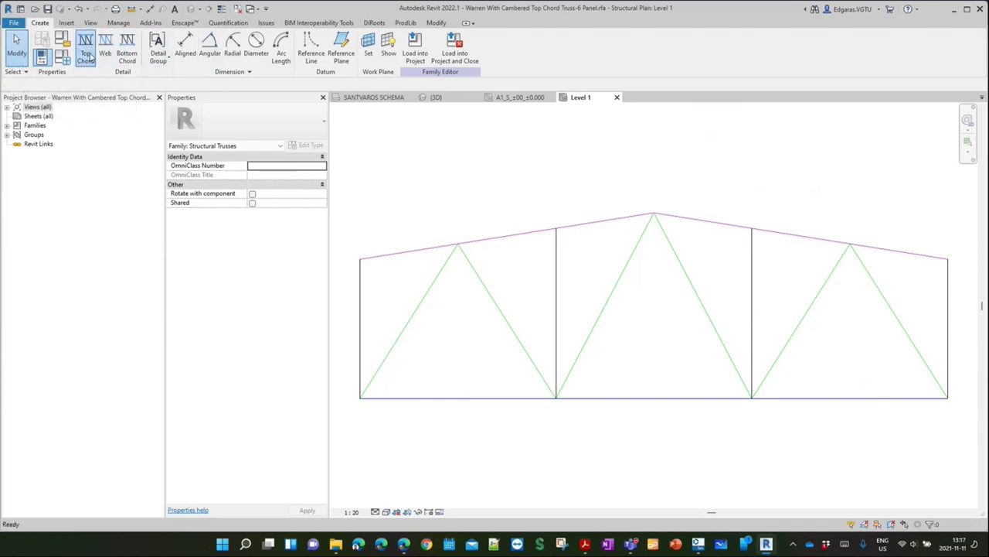
{"action": "left_click", "coordinate": [467, 193]}
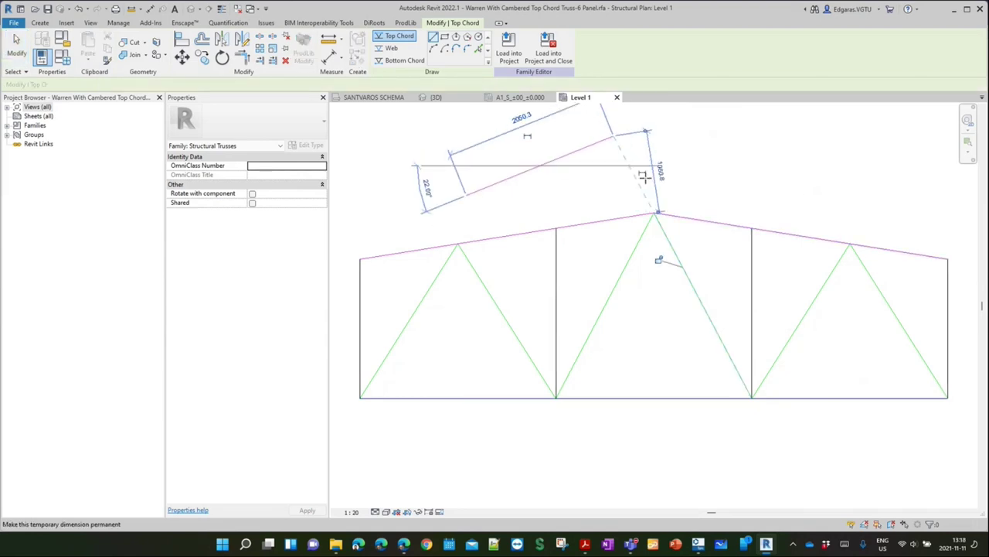
{"action": "left_click", "coordinate": [654, 214]}
{"action": "left_click", "coordinate": [547, 165]}
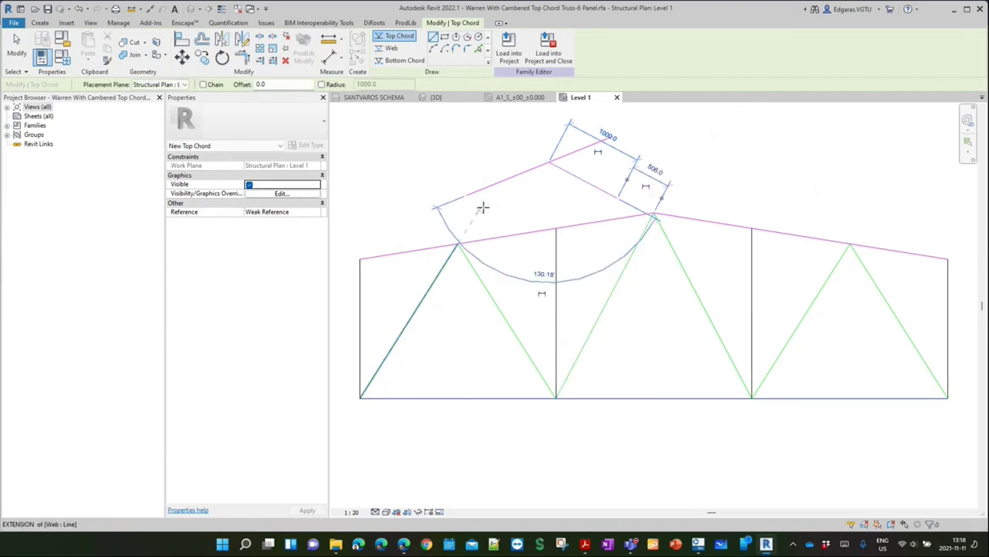
{"action": "key", "text": "Escape"}
{"action": "key", "text": "Escape"}
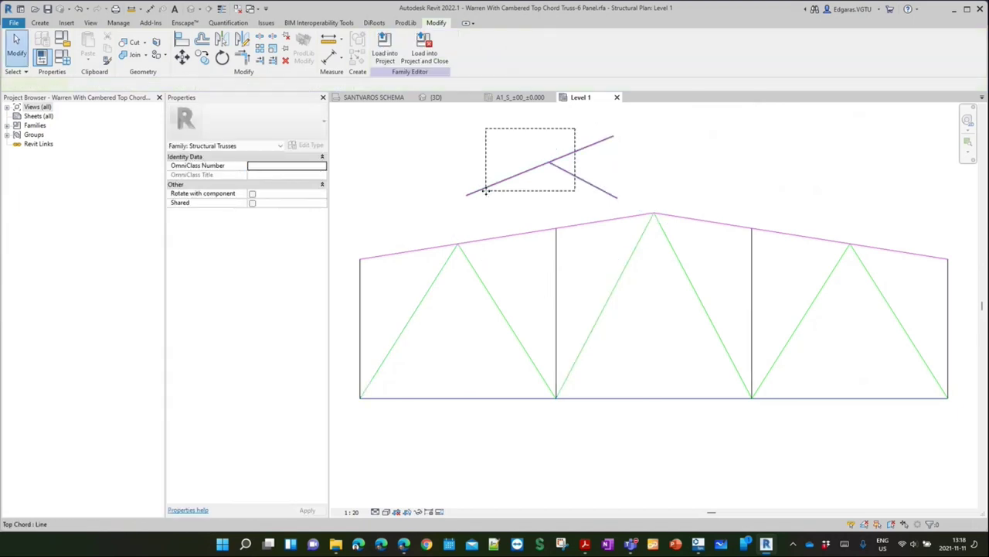
{"action": "left_click_drag", "start_coordinate": [487, 195], "coordinate": [486, 192]}
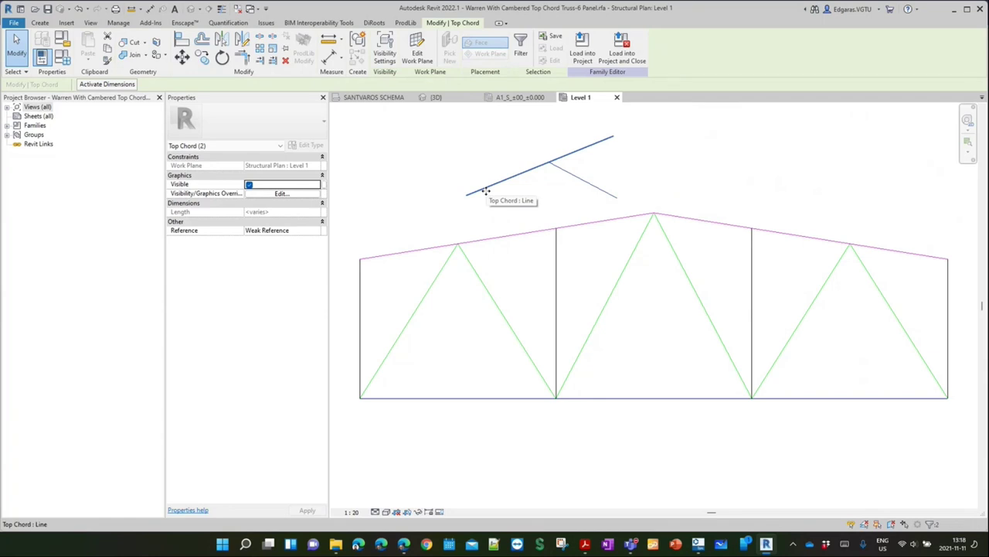
{"action": "key", "text": "Delete"}
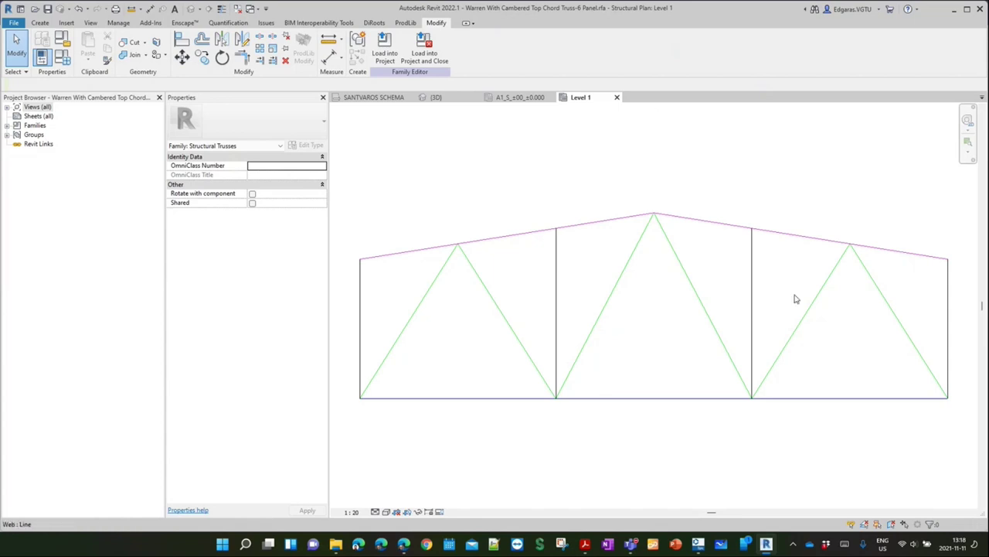
{"action": "left_click", "coordinate": [385, 56]}
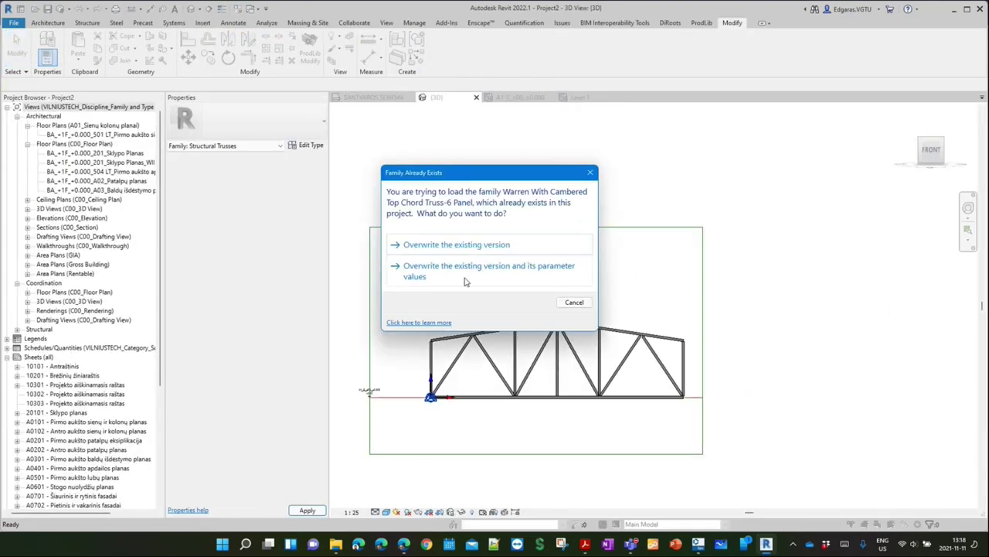
Overwrite the project's truss family, open the Autodesk structural truss library, and bring up the assignment PDF
{"action": "left_click", "coordinate": [465, 278]}
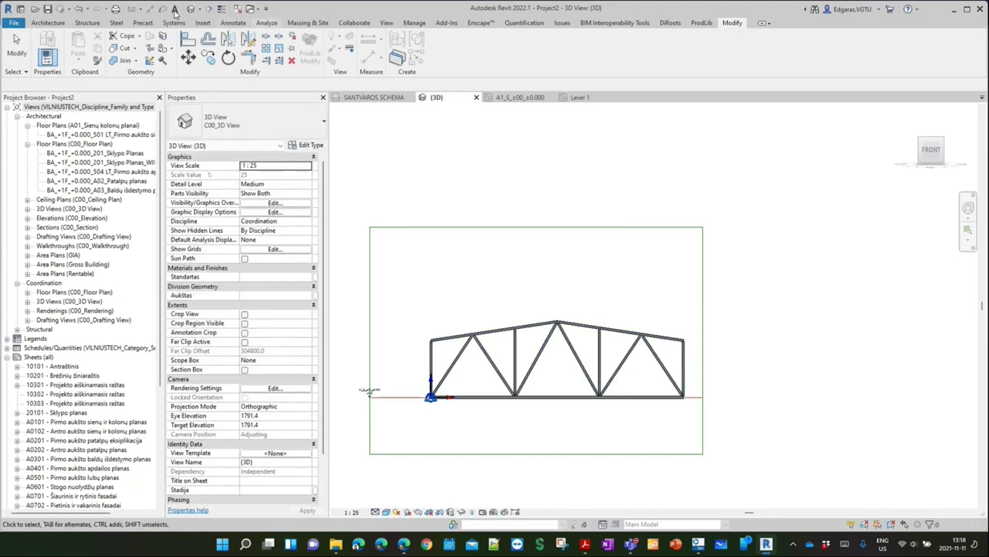
{"action": "left_click", "coordinate": [202, 23]}
{"action": "left_click", "coordinate": [487, 62]}
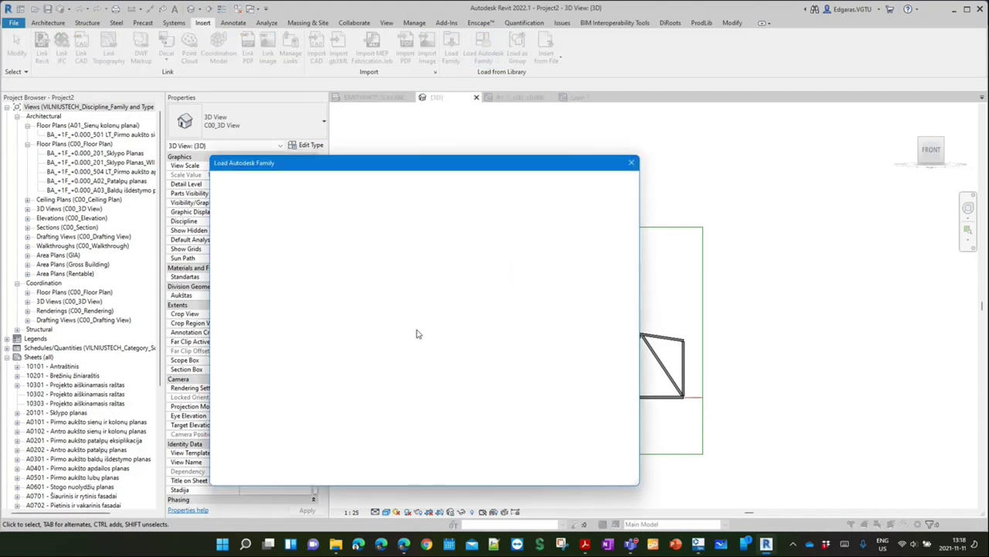
{"action": "left_click", "coordinate": [584, 545]}
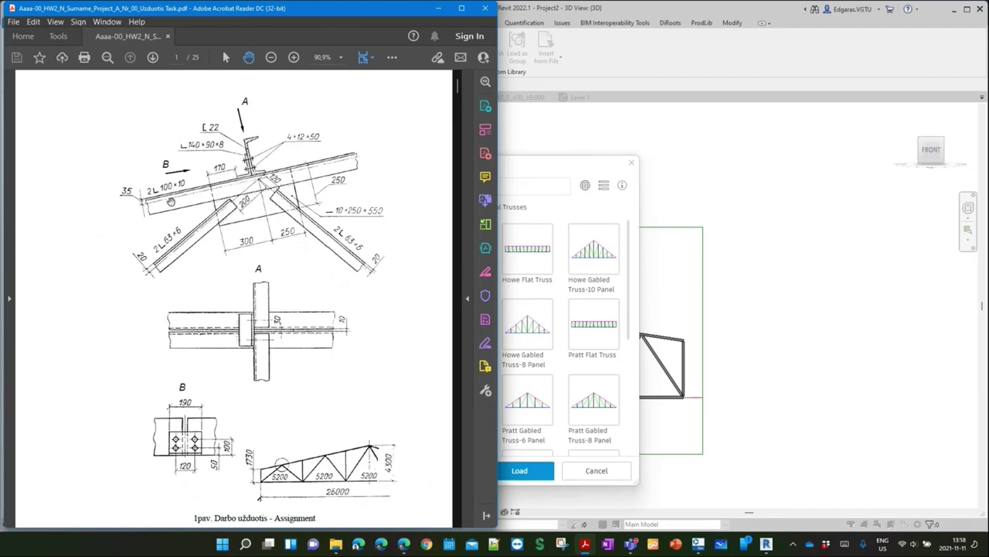
Switch from Acrobat to Microsoft Edge showing the Plannerly project page
{"action": "left_click", "coordinate": [405, 545]}
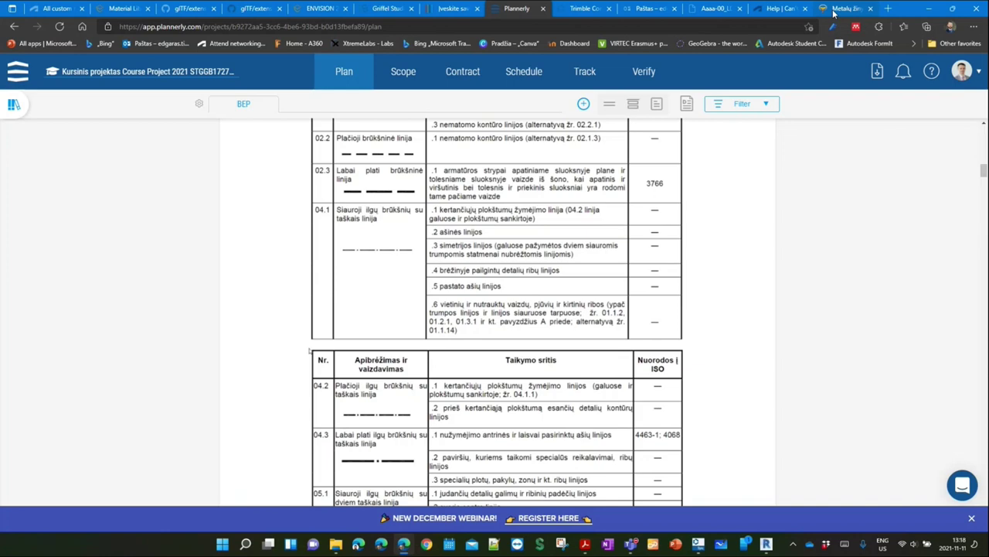
Look up the angle profile table on Metalurgija.lt, checking the assignment PDF along the way
{"action": "left_click", "coordinate": [834, 12]}
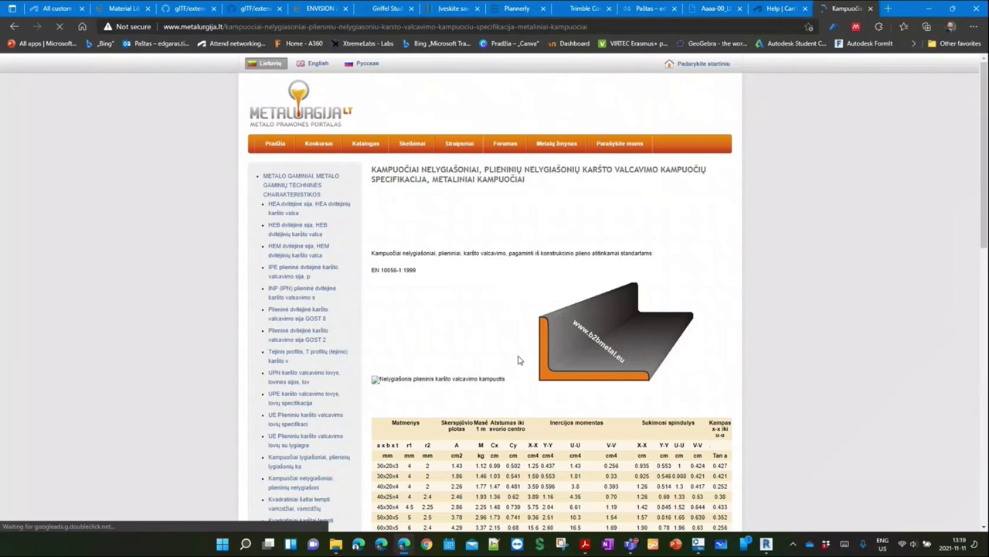
{"action": "scroll", "coordinate": [399, 437], "scroll_direction": "down", "scroll_amount": 3}
{"action": "scroll", "coordinate": [399, 437], "scroll_direction": "down", "scroll_amount": 4}
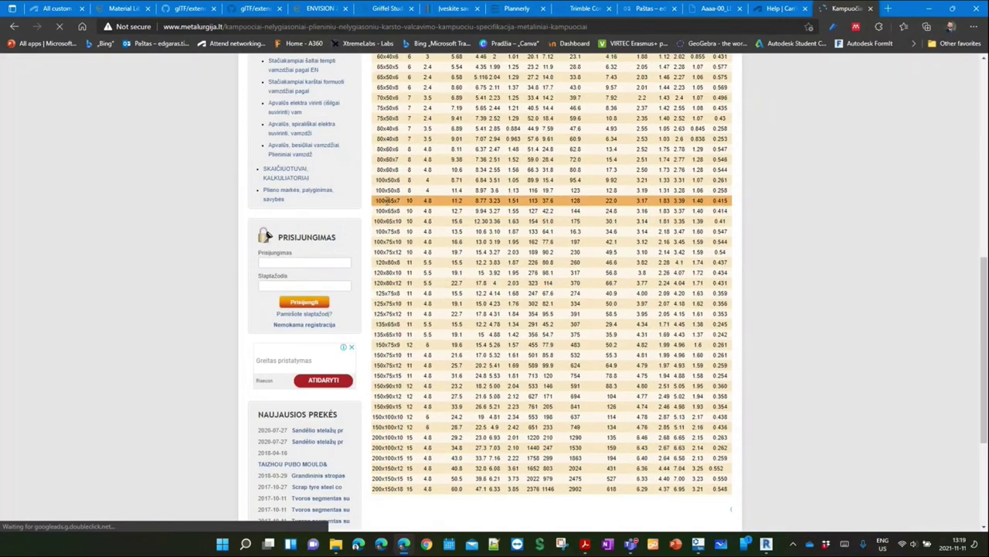
{"action": "scroll", "coordinate": [381, 190], "scroll_direction": "up", "scroll_amount": 1}
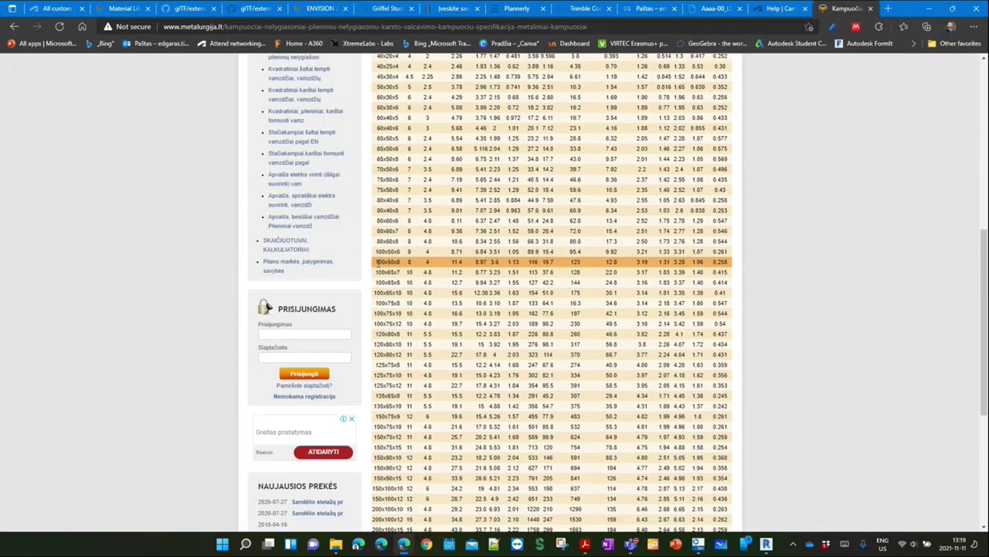
{"action": "double_click", "coordinate": [384, 262]}
{"action": "scroll", "coordinate": [387, 309], "scroll_direction": "up", "scroll_amount": 1}
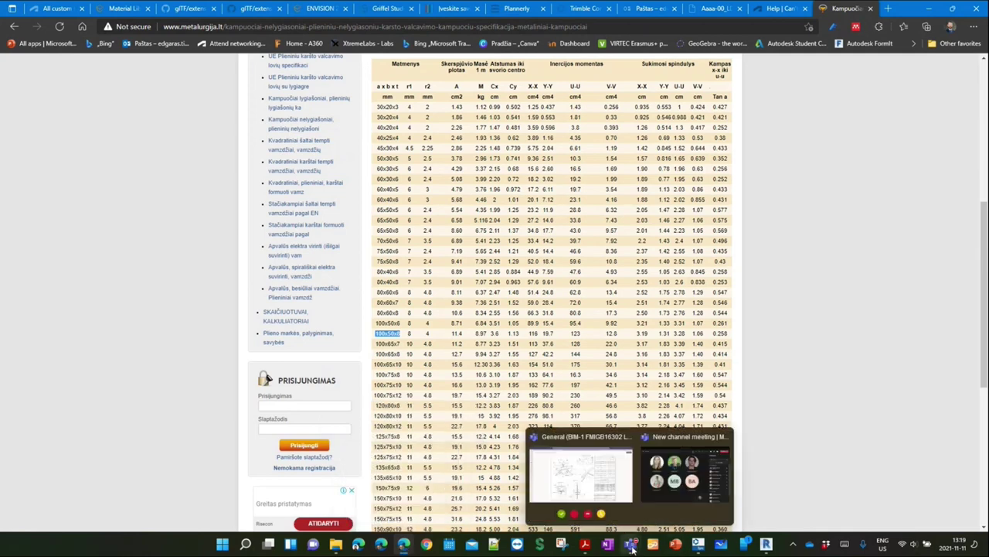
{"action": "left_click", "coordinate": [587, 547]}
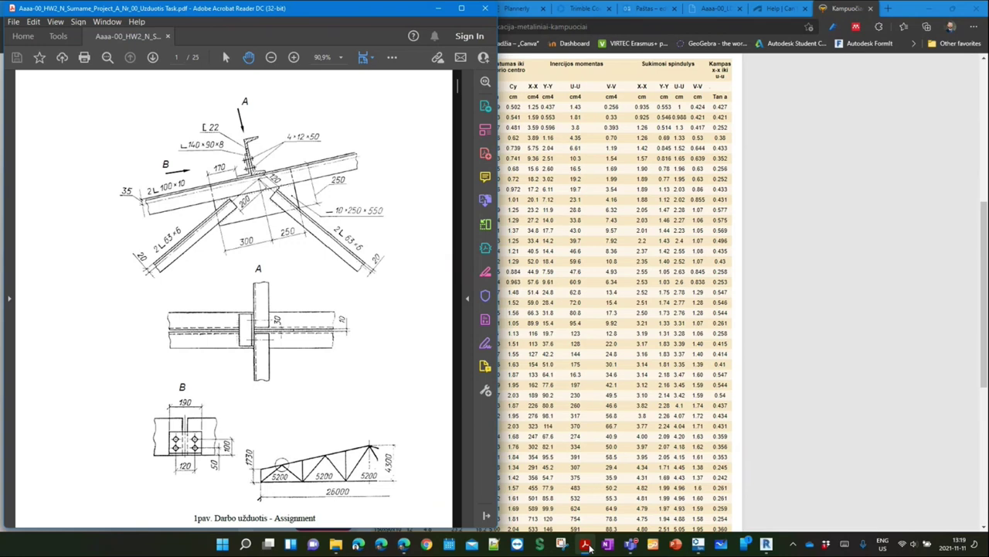
{"action": "left_click", "coordinate": [613, 286]}
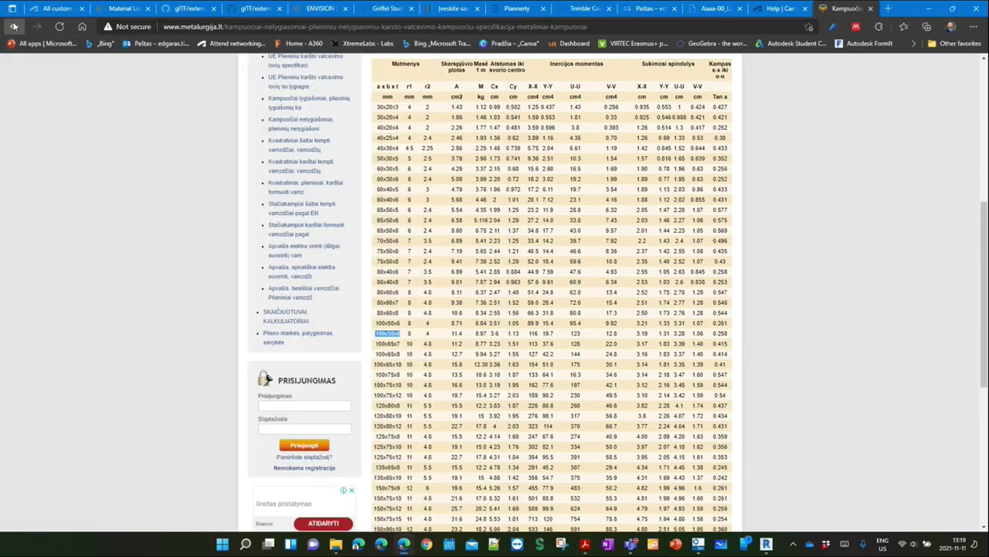
{"action": "key", "text": "alt+Left"}
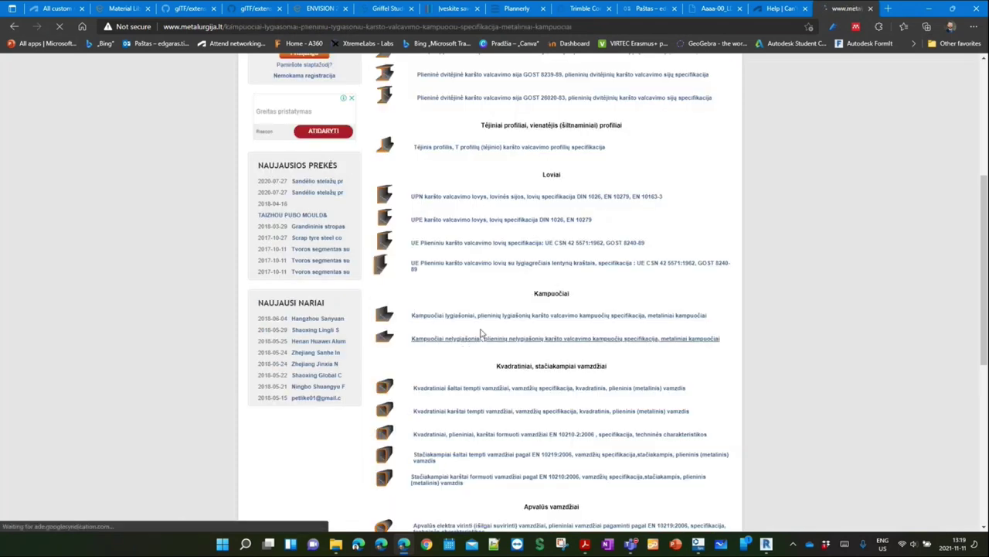
{"action": "key", "text": "alt+Right"}
Highlight the 100 / 10,0 equal-angle row in the table and return to Revit
{"action": "scroll", "coordinate": [394, 255], "scroll_direction": "up", "scroll_amount": 2}
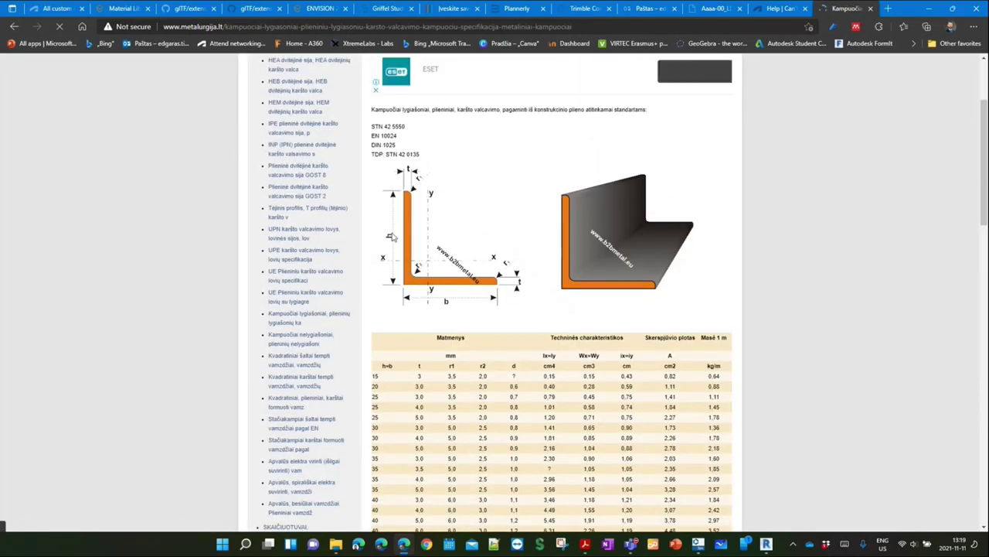
{"action": "scroll", "coordinate": [394, 255], "scroll_direction": "down", "scroll_amount": 3}
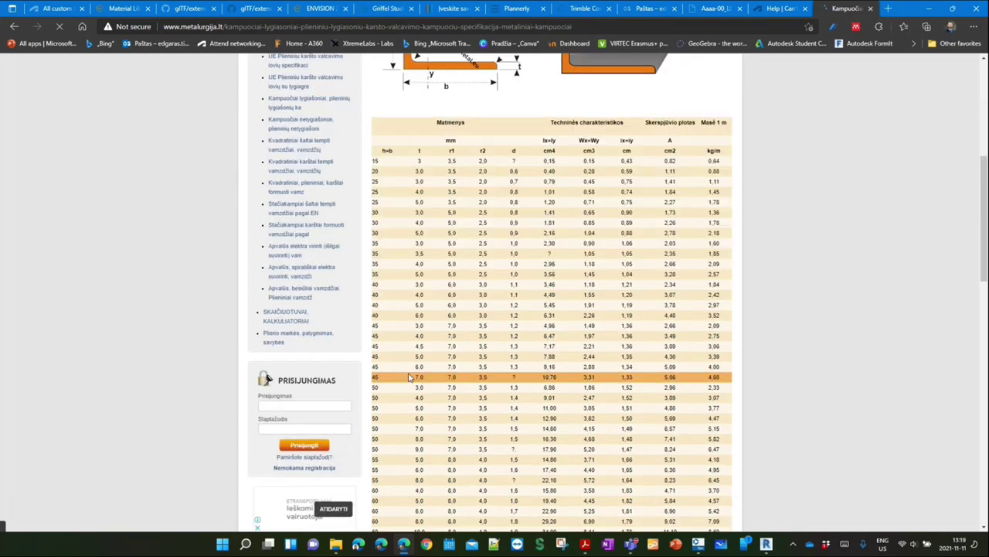
{"action": "scroll", "coordinate": [402, 325], "scroll_direction": "down", "scroll_amount": 3}
{"action": "scroll", "coordinate": [412, 392], "scroll_direction": "down", "scroll_amount": 2}
{"action": "scroll", "coordinate": [413, 393], "scroll_direction": "down", "scroll_amount": 2}
{"action": "scroll", "coordinate": [398, 347], "scroll_direction": "down", "scroll_amount": 3}
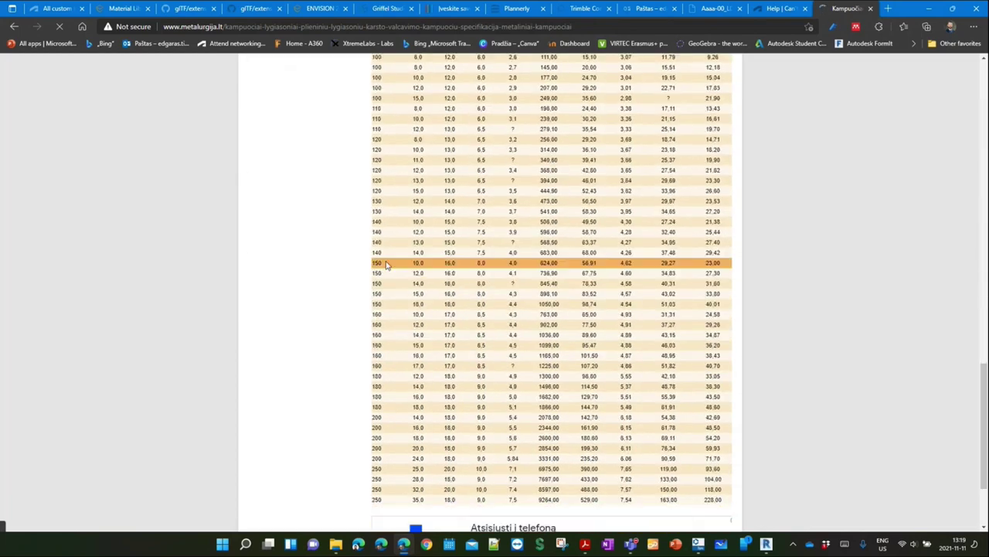
{"action": "scroll", "coordinate": [383, 278], "scroll_direction": "up", "scroll_amount": 3}
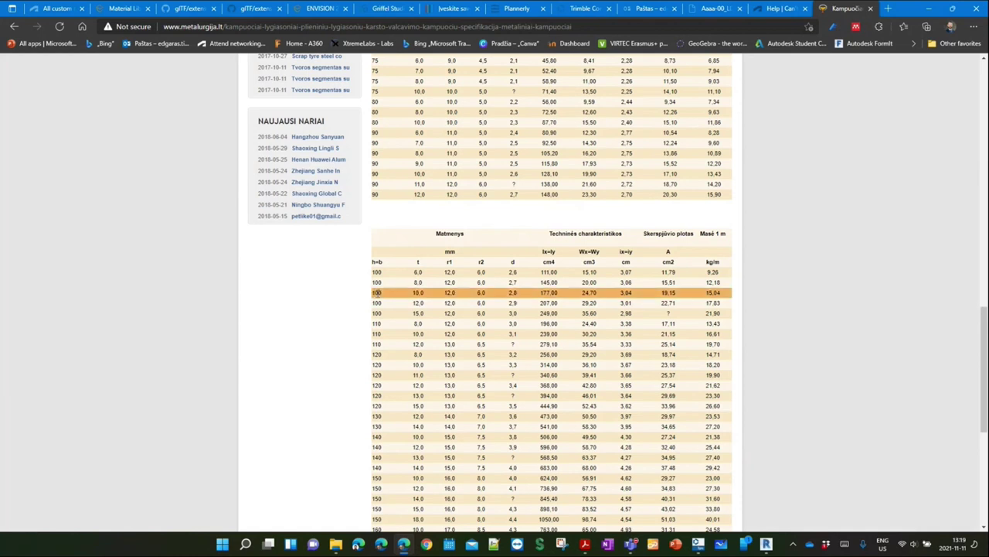
{"action": "left_click_drag", "start_coordinate": [374, 293], "coordinate": [720, 291]}
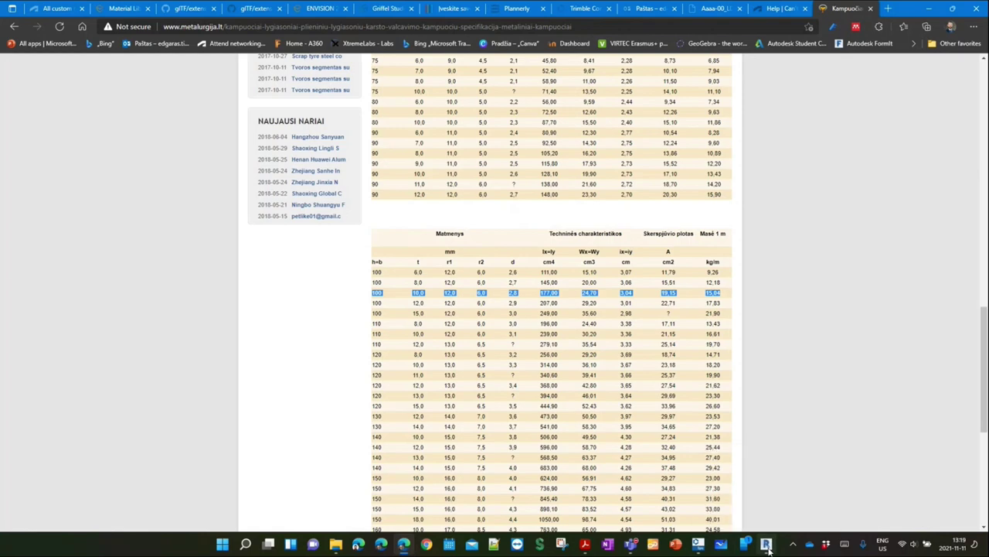
{"action": "left_click", "coordinate": [768, 547]}
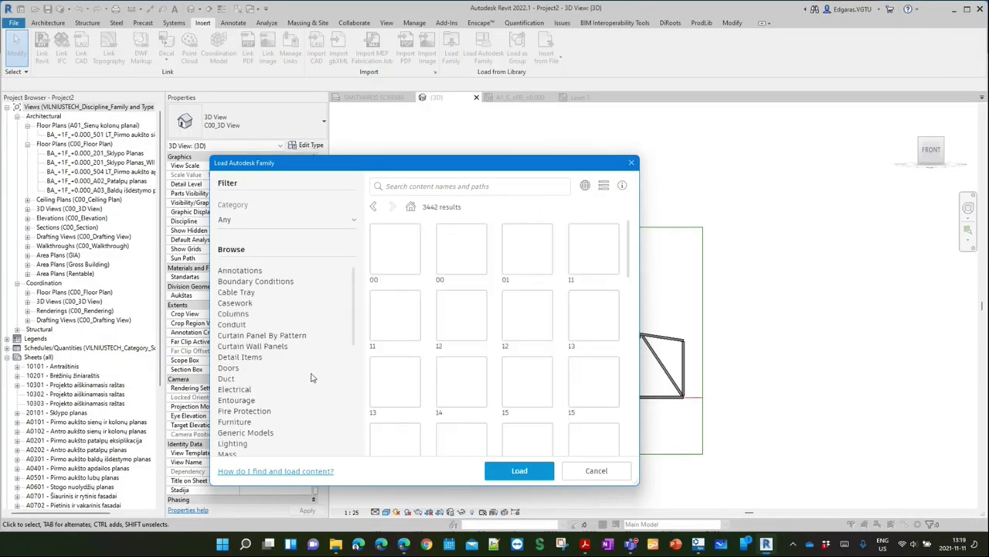
Browse Structural Framing > Steel > Europe Specific and load the LL-Double Angles family
{"action": "scroll", "coordinate": [298, 375], "scroll_direction": "down", "scroll_amount": 2}
{"action": "scroll", "coordinate": [278, 369], "scroll_direction": "down", "scroll_amount": 4}
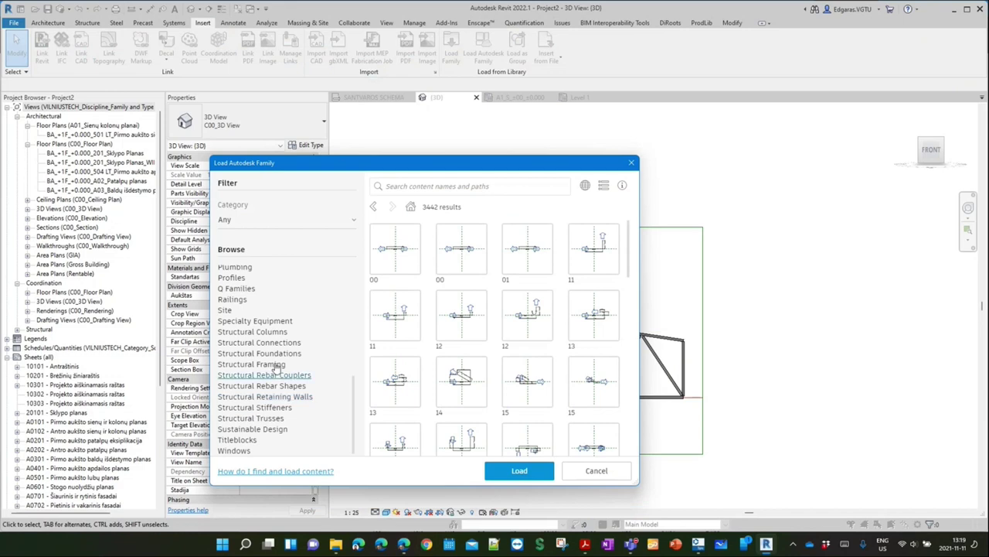
{"action": "left_click", "coordinate": [275, 364]}
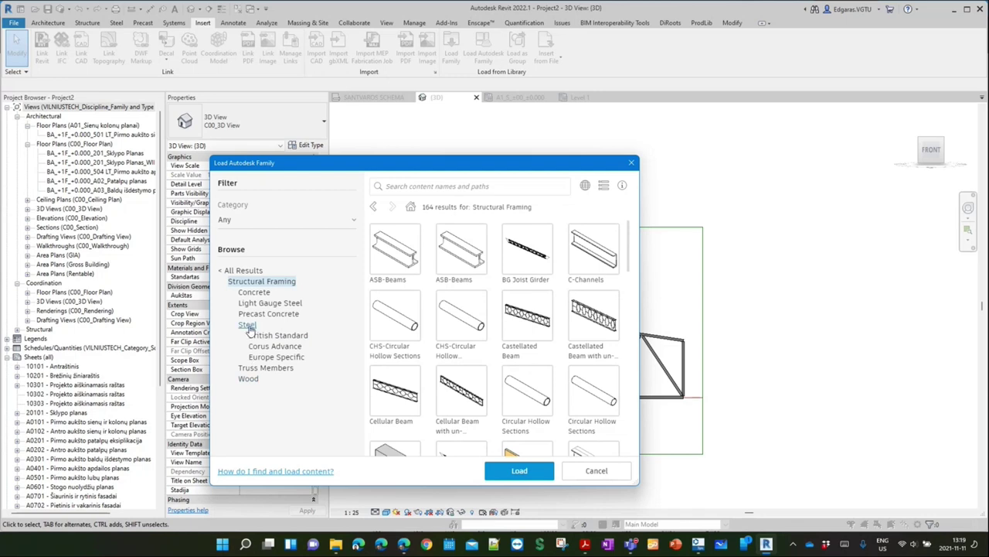
{"action": "left_click", "coordinate": [276, 357]}
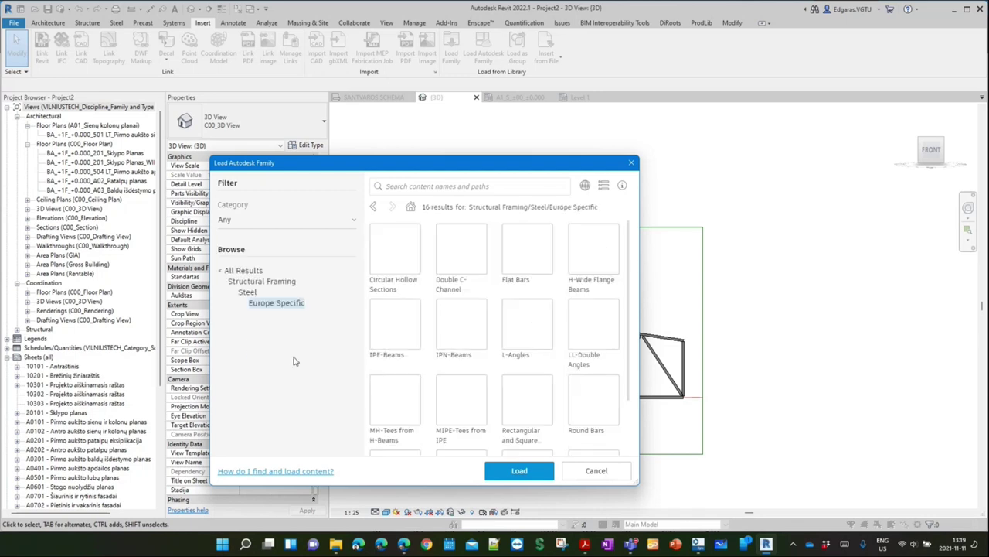
{"action": "left_click", "coordinate": [468, 408]}
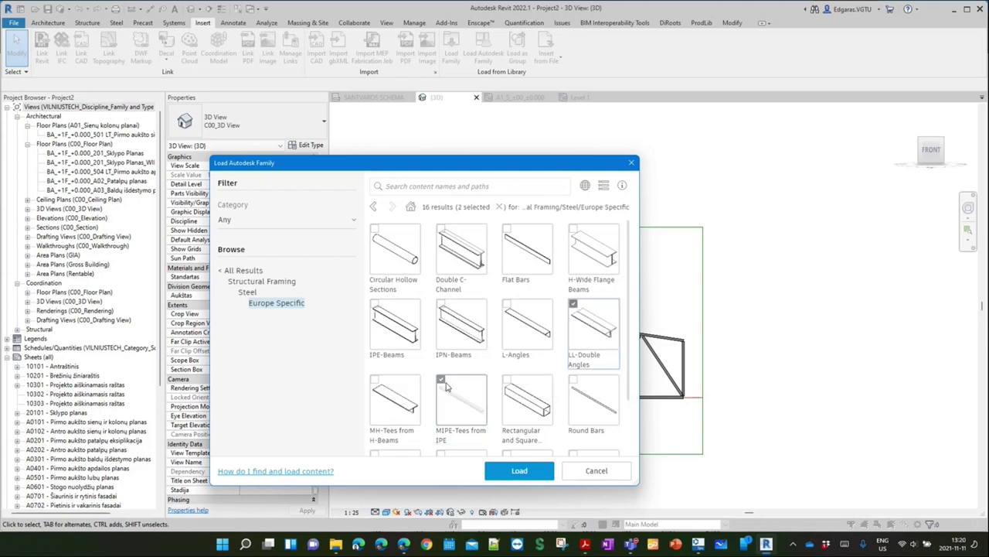
{"action": "left_click", "coordinate": [607, 323]}
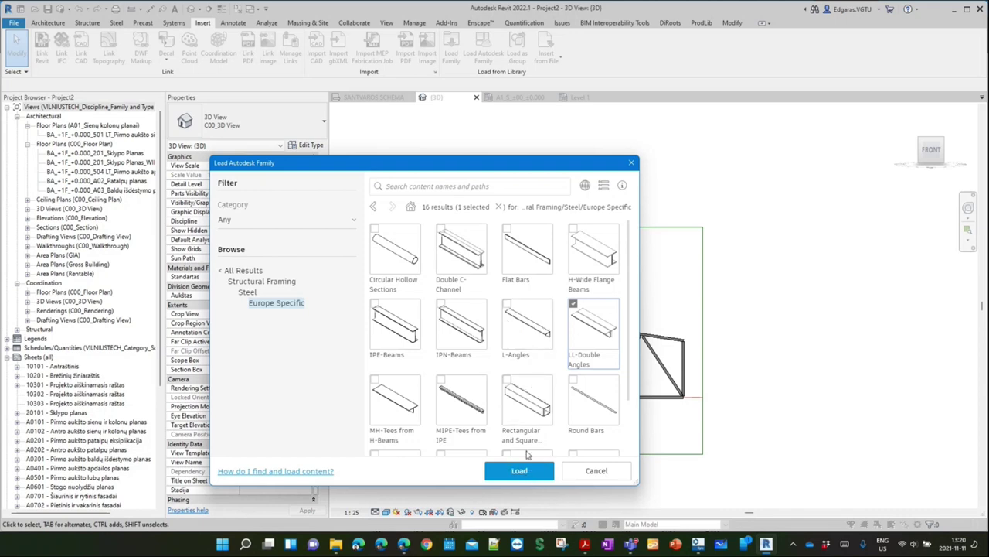
{"action": "left_click", "coordinate": [531, 475]}
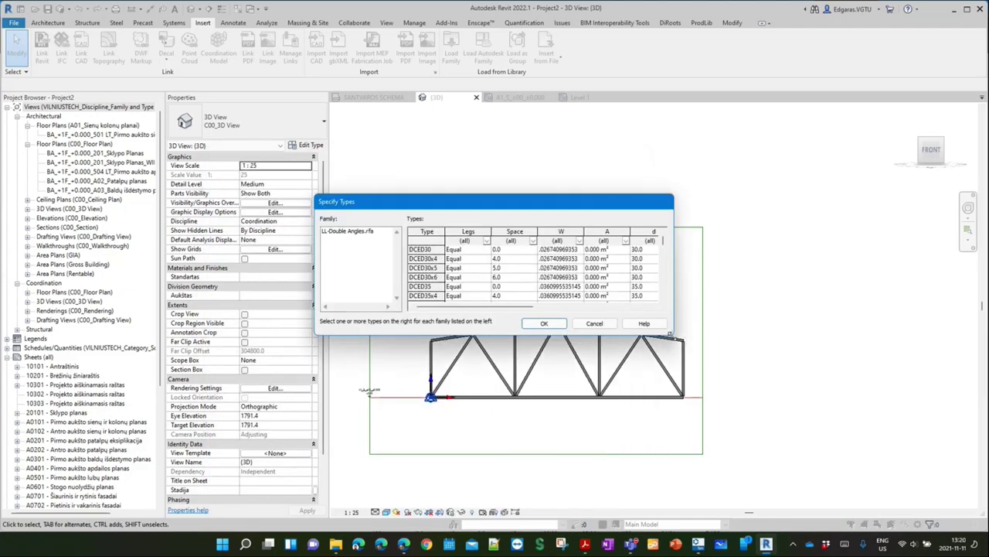
Enlarge the Specify Types dialog and pick DCIP100x10 from the types list
{"action": "mouse_move", "coordinate": [673, 335]}
{"action": "left_mouse_down"}
{"action": "mouse_move", "coordinate": [732, 478]}
{"action": "mouse_move", "coordinate": [753, 492]}
{"action": "left_mouse_up"}
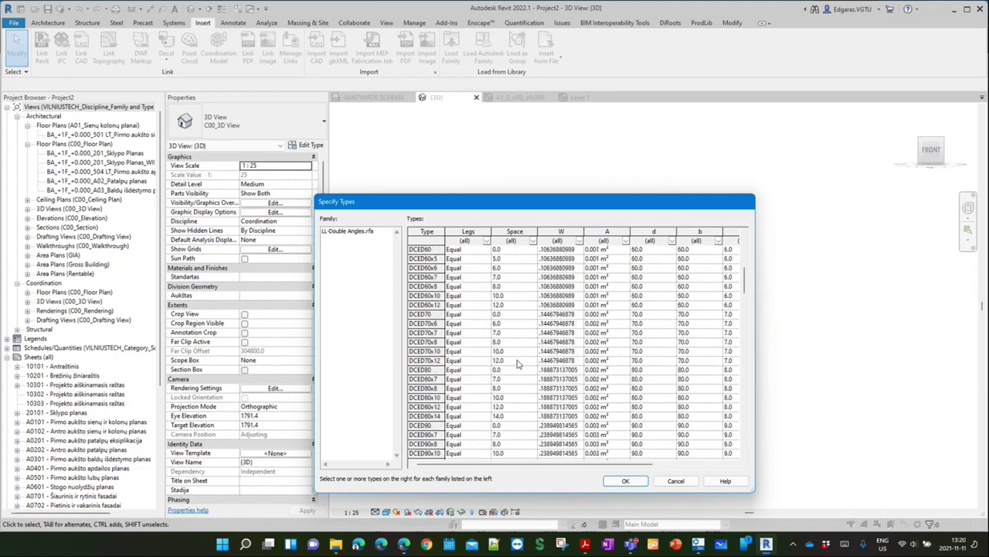
{"action": "scroll", "coordinate": [525, 365], "scroll_direction": "down", "scroll_amount": 5}
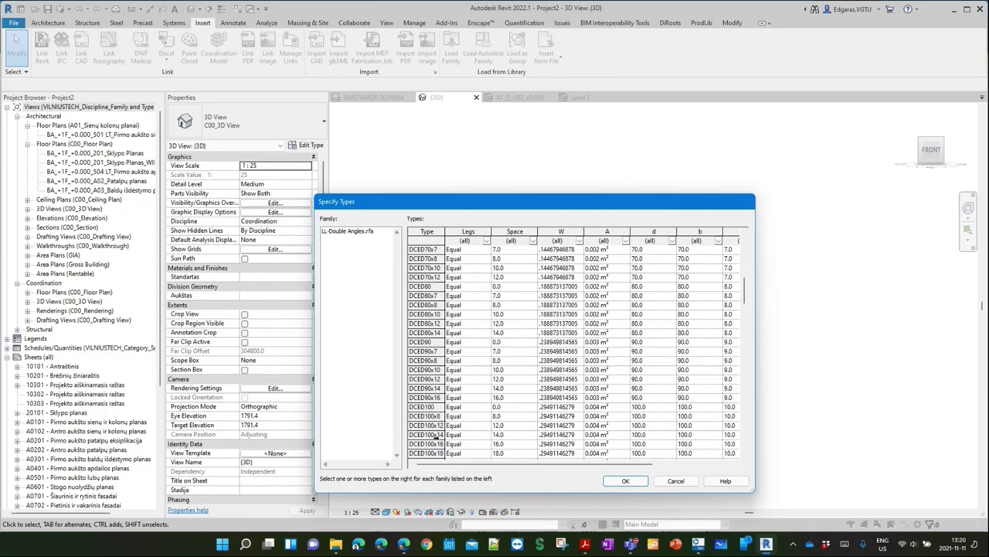
{"action": "left_click", "coordinate": [438, 426]}
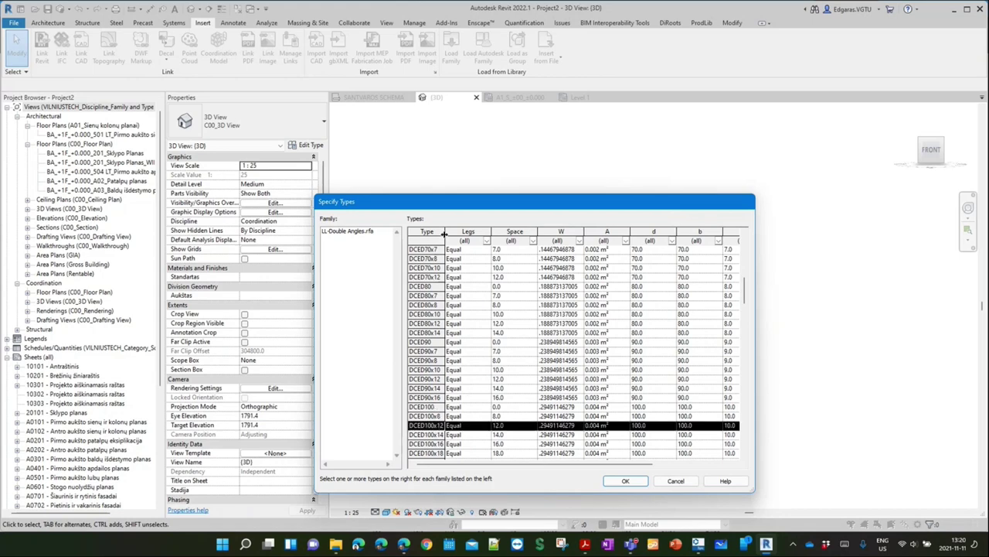
{"action": "left_click_drag", "start_coordinate": [443, 234], "coordinate": [475, 234]}
{"action": "scroll", "coordinate": [455, 427], "scroll_direction": "down", "scroll_amount": 3}
{"action": "scroll", "coordinate": [456, 426], "scroll_direction": "down", "scroll_amount": 2}
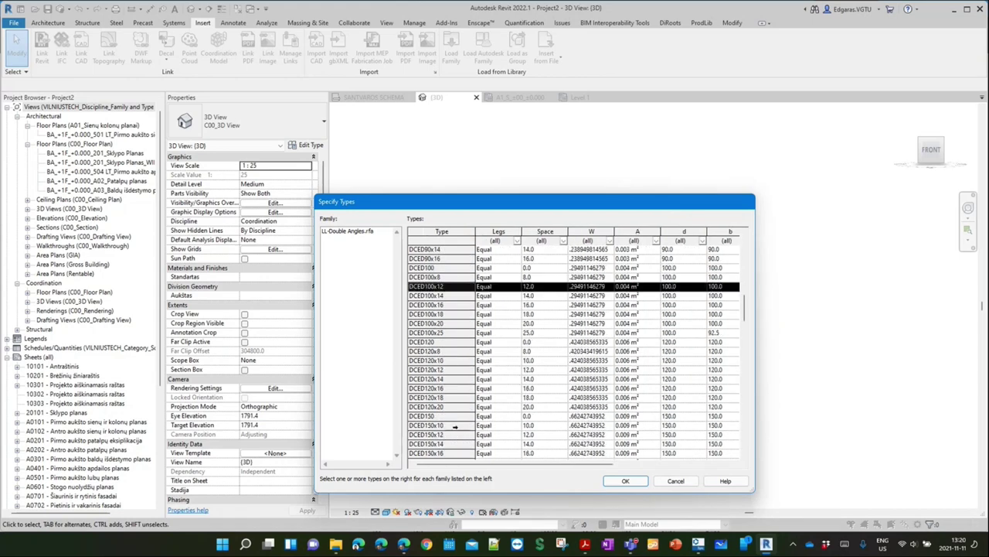
{"action": "scroll", "coordinate": [439, 293], "scroll_direction": "down", "scroll_amount": 3}
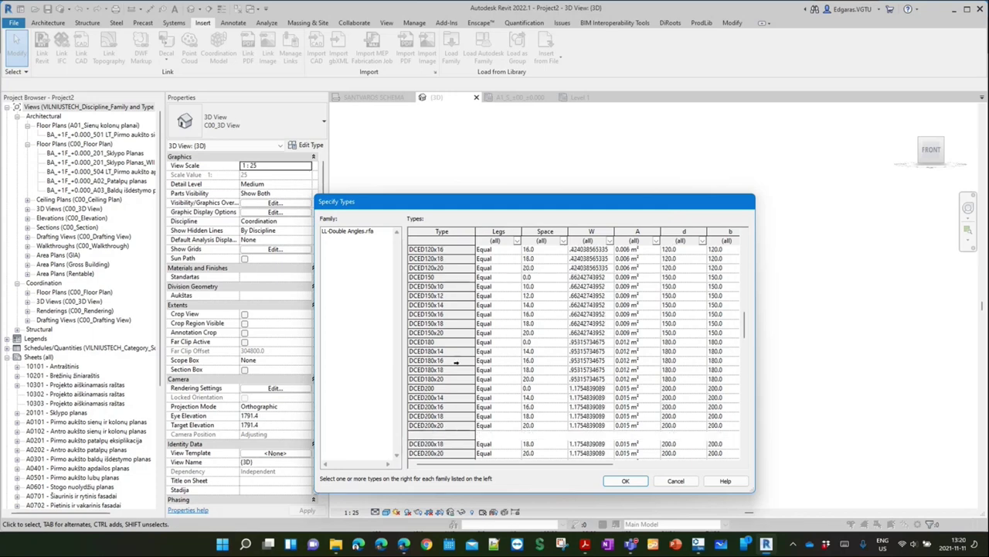
{"action": "scroll", "coordinate": [444, 317], "scroll_direction": "down", "scroll_amount": 3}
{"action": "scroll", "coordinate": [450, 340], "scroll_direction": "down", "scroll_amount": 3}
{"action": "scroll", "coordinate": [457, 363], "scroll_direction": "down", "scroll_amount": 3}
{"action": "scroll", "coordinate": [456, 364], "scroll_direction": "down", "scroll_amount": 3}
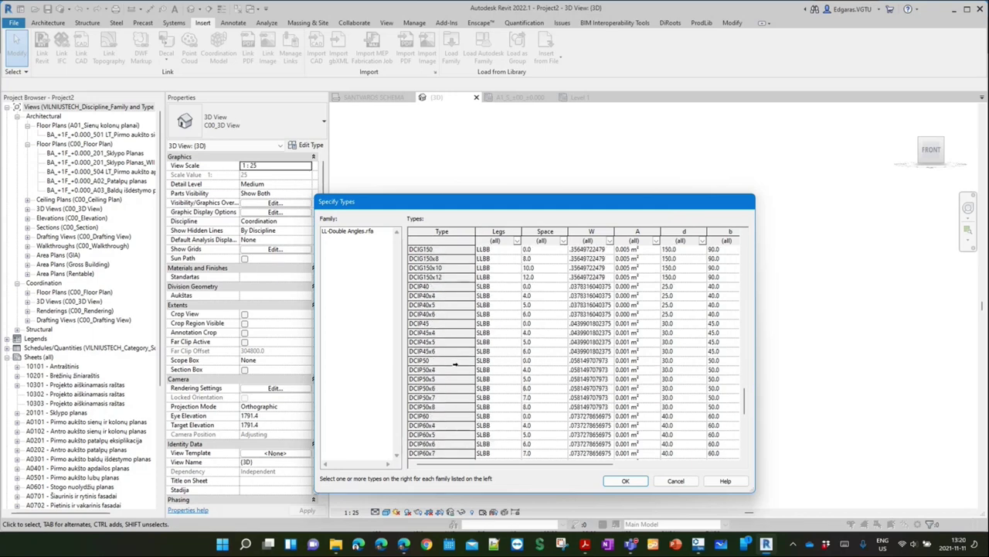
{"action": "scroll", "coordinate": [456, 363], "scroll_direction": "down", "scroll_amount": 3}
{"action": "scroll", "coordinate": [455, 363], "scroll_direction": "down", "scroll_amount": 3}
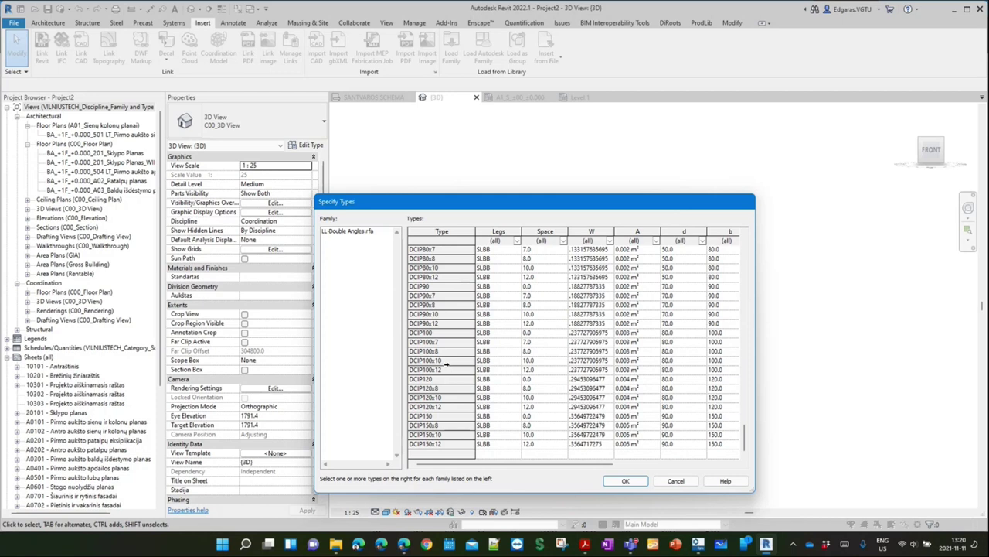
{"action": "left_click", "coordinate": [442, 361]}
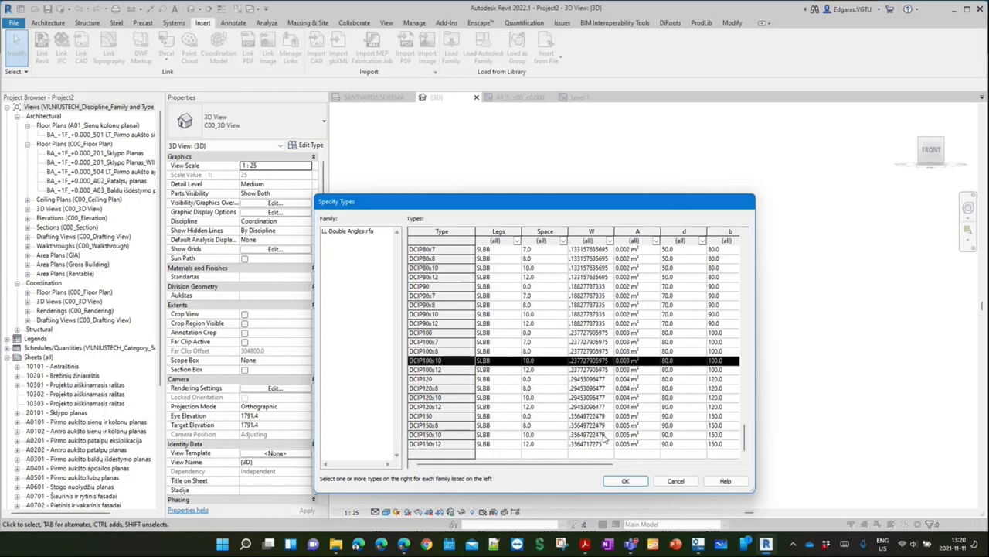
Review the list and load the DCIP100x10 type into the project
{"action": "left_click_drag", "start_coordinate": [561, 464], "coordinate": [648, 469]}
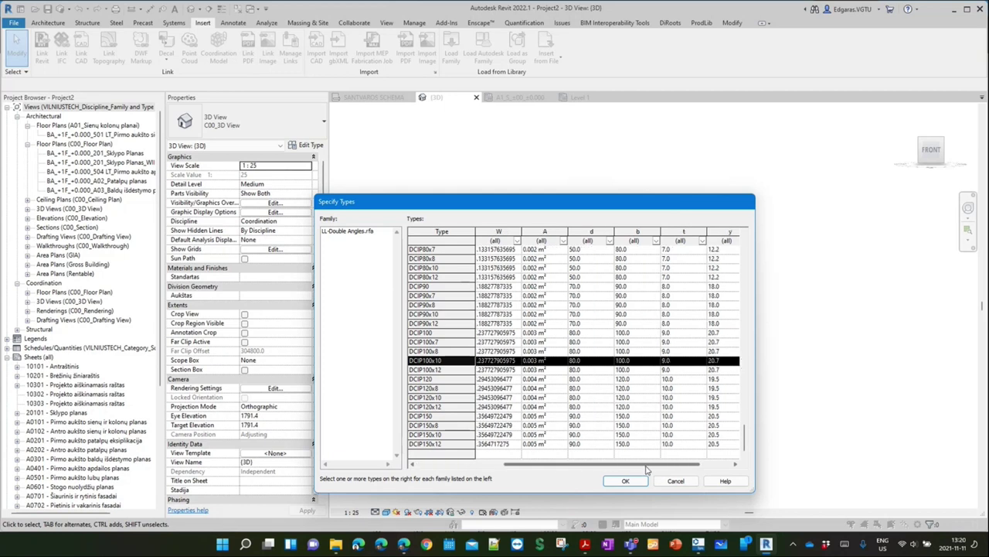
{"action": "mouse_move", "coordinate": [648, 469]}
{"action": "left_mouse_down"}
{"action": "mouse_move", "coordinate": [692, 473]}
{"action": "mouse_move", "coordinate": [442, 454]}
{"action": "left_mouse_up"}
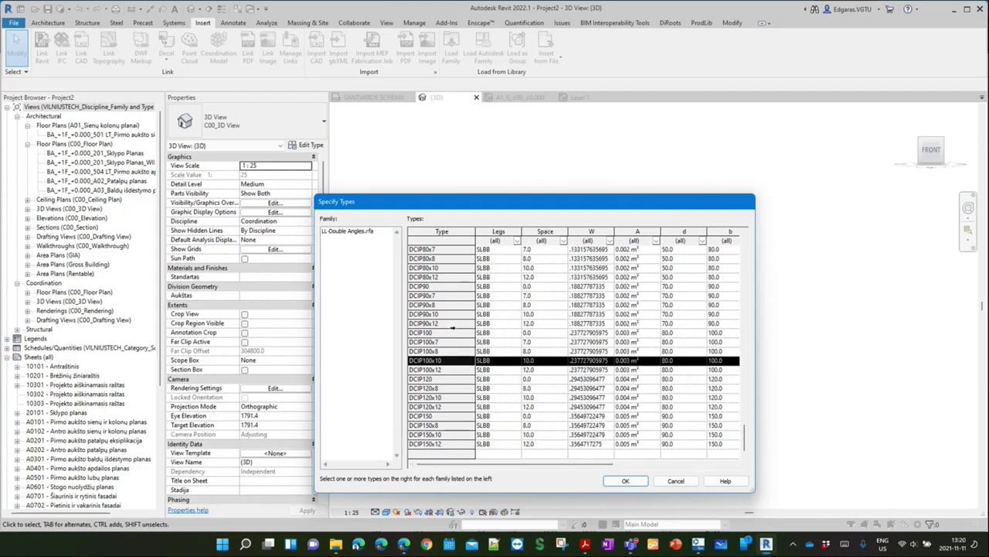
{"action": "scroll", "coordinate": [454, 327], "scroll_direction": "up", "scroll_amount": 3}
{"action": "scroll", "coordinate": [454, 327], "scroll_direction": "up", "scroll_amount": 3}
{"action": "scroll", "coordinate": [453, 327], "scroll_direction": "up", "scroll_amount": 3}
{"action": "scroll", "coordinate": [453, 327], "scroll_direction": "up", "scroll_amount": 3}
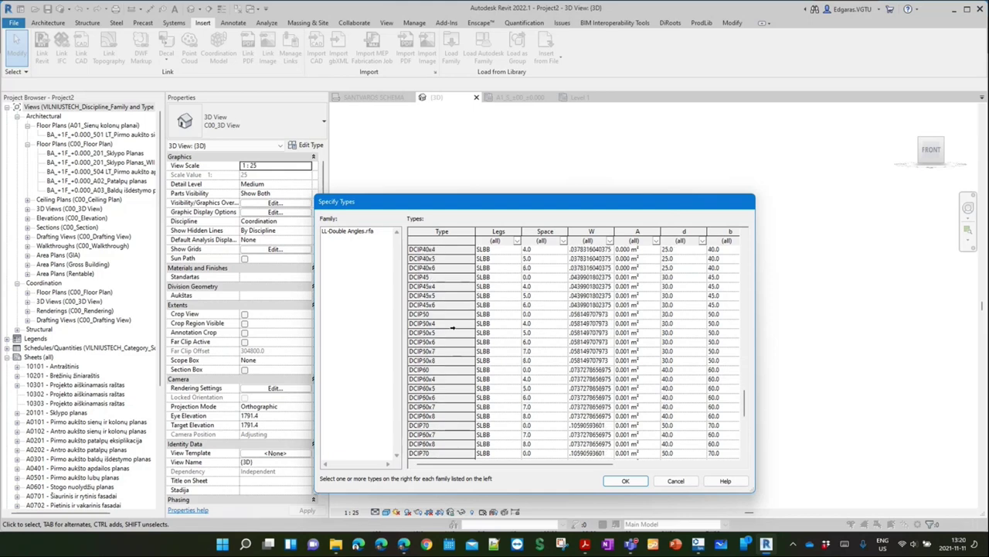
{"action": "scroll", "coordinate": [454, 327], "scroll_direction": "down", "scroll_amount": 8}
{"action": "scroll", "coordinate": [454, 327], "scroll_direction": "down", "scroll_amount": 2}
{"action": "left_click", "coordinate": [627, 481]}
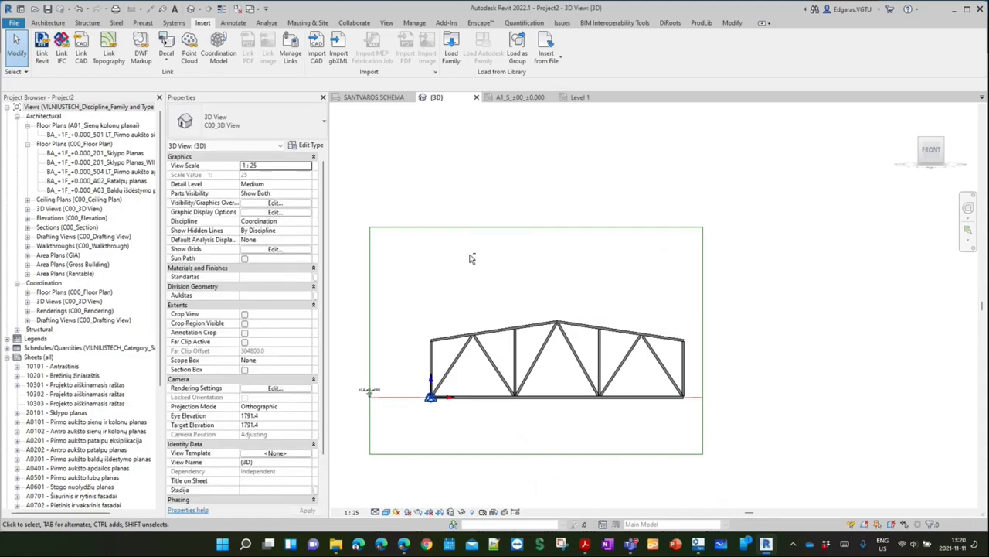
Set the truss type's Top Chords Structural Framing Type to LL-Double Angles:DCIP100x10
{"action": "middle_click_drag", "start_coordinate": [472, 258], "coordinate": [483, 316], "text": "shift"}
{"action": "scroll", "coordinate": [484, 334], "scroll_direction": "up", "scroll_amount": 5}
{"action": "scroll", "coordinate": [484, 334], "scroll_direction": "up", "scroll_amount": 4}
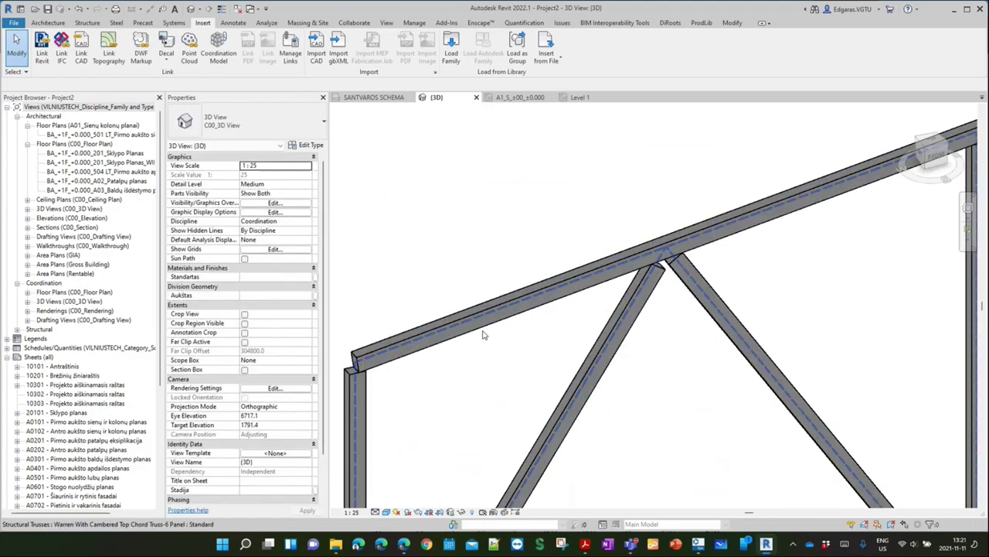
{"action": "left_click", "coordinate": [486, 322]}
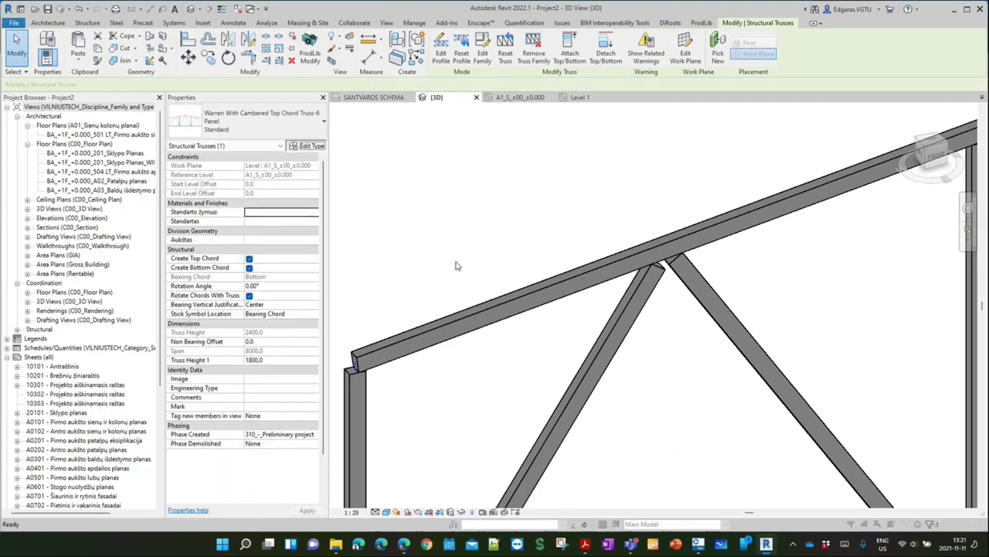
{"action": "left_click", "coordinate": [309, 145]}
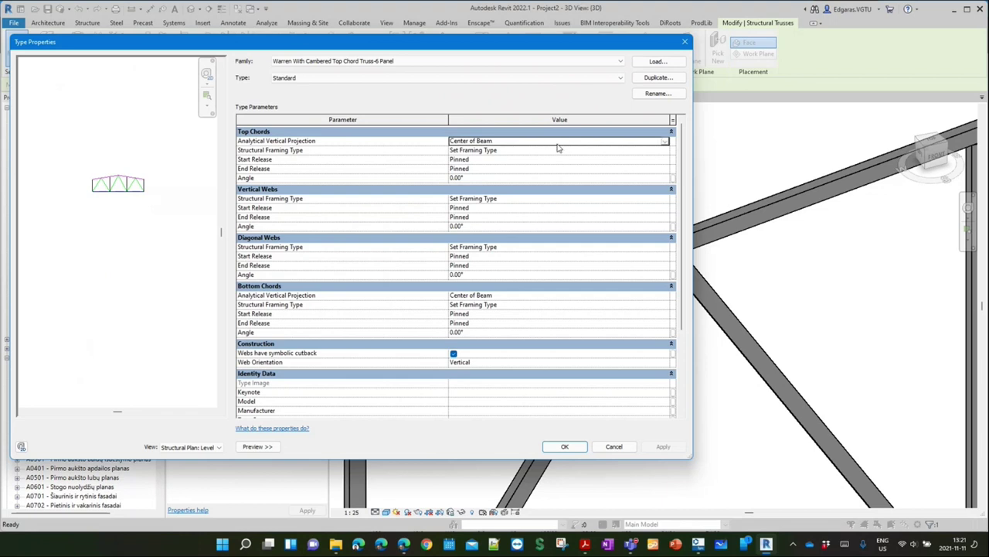
{"action": "left_click", "coordinate": [649, 142]}
{"action": "left_click", "coordinate": [655, 151]}
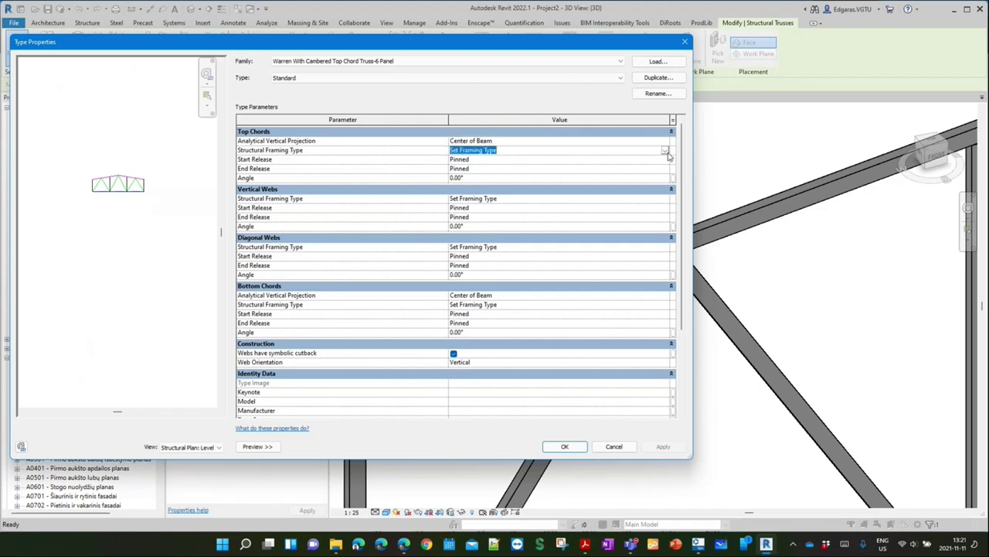
{"action": "left_click", "coordinate": [664, 151]}
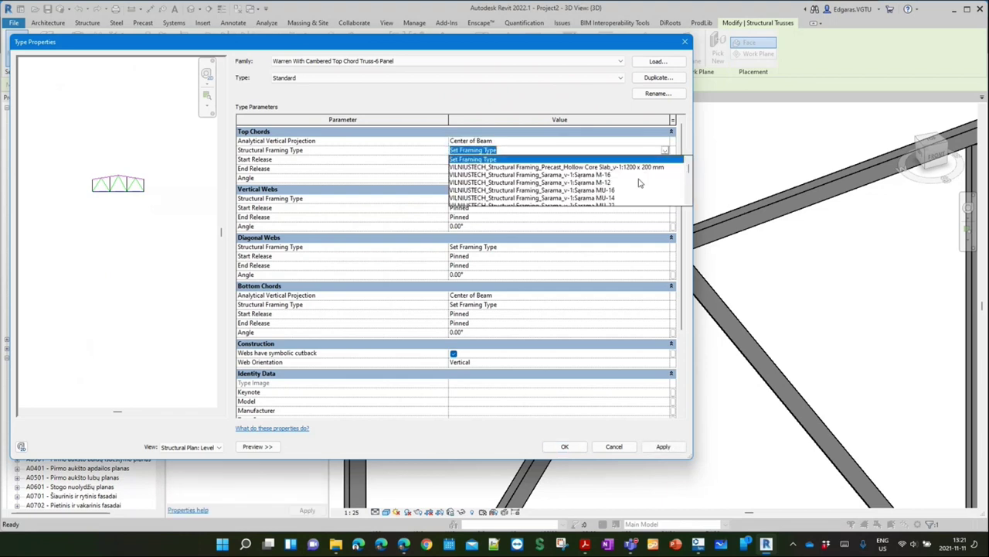
{"action": "scroll", "coordinate": [642, 184], "scroll_direction": "down", "scroll_amount": 2}
{"action": "scroll", "coordinate": [640, 185], "scroll_direction": "down", "scroll_amount": 2}
{"action": "scroll", "coordinate": [639, 185], "scroll_direction": "down", "scroll_amount": 1}
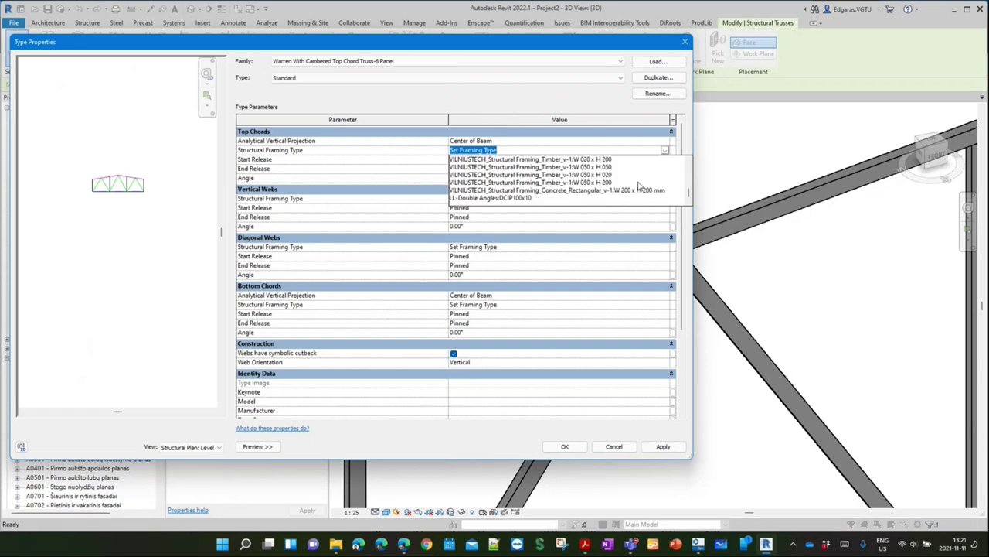
{"action": "left_click", "coordinate": [487, 198]}
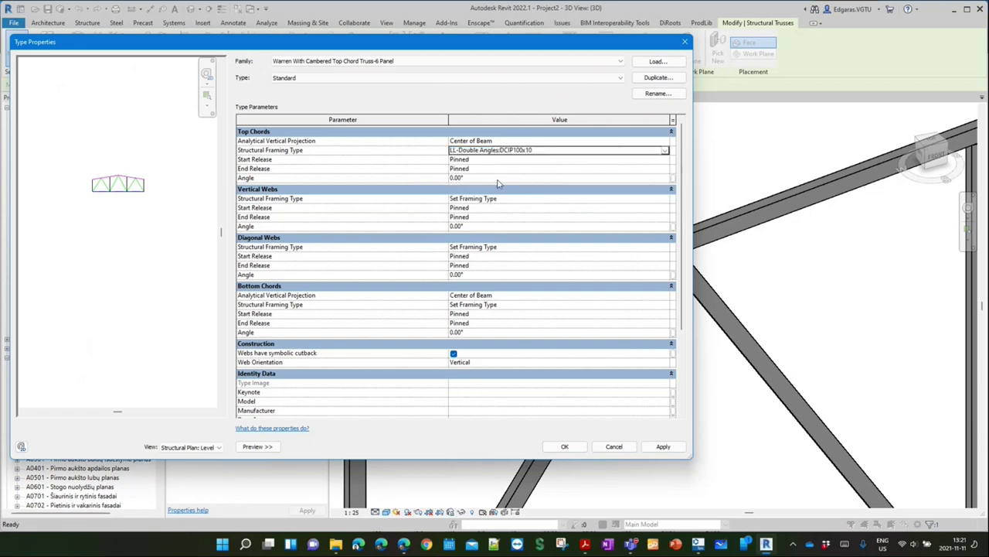
{"action": "left_click", "coordinate": [572, 448]}
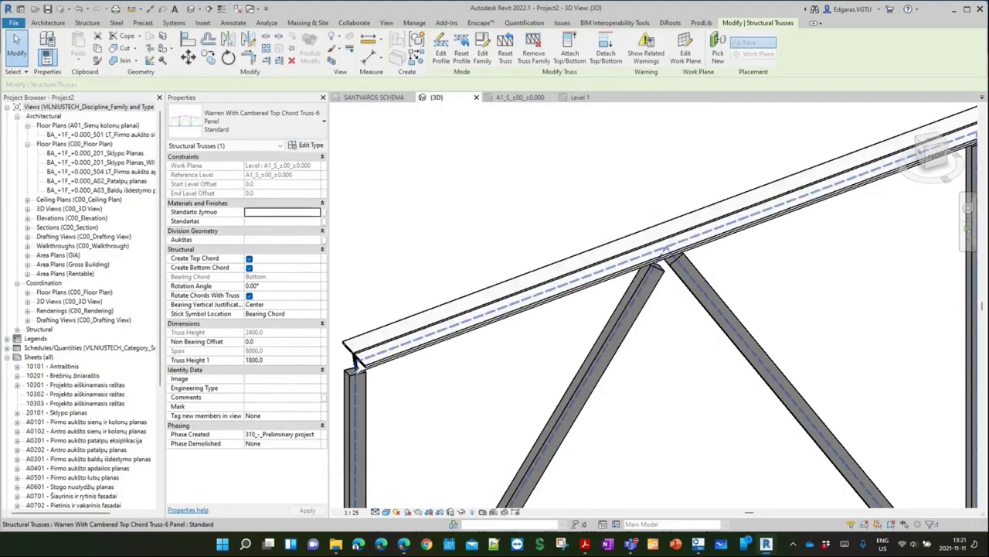
{"action": "scroll", "coordinate": [353, 357], "scroll_direction": "up", "scroll_amount": 3}
{"action": "scroll", "coordinate": [371, 360], "scroll_direction": "up", "scroll_amount": 1}
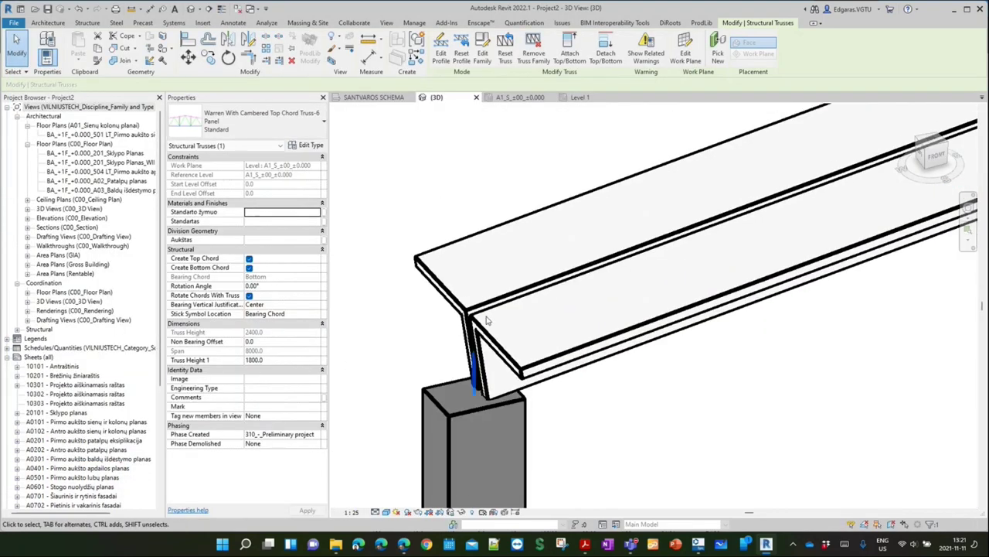
{"action": "scroll", "coordinate": [395, 363], "scroll_direction": "up", "scroll_amount": 2}
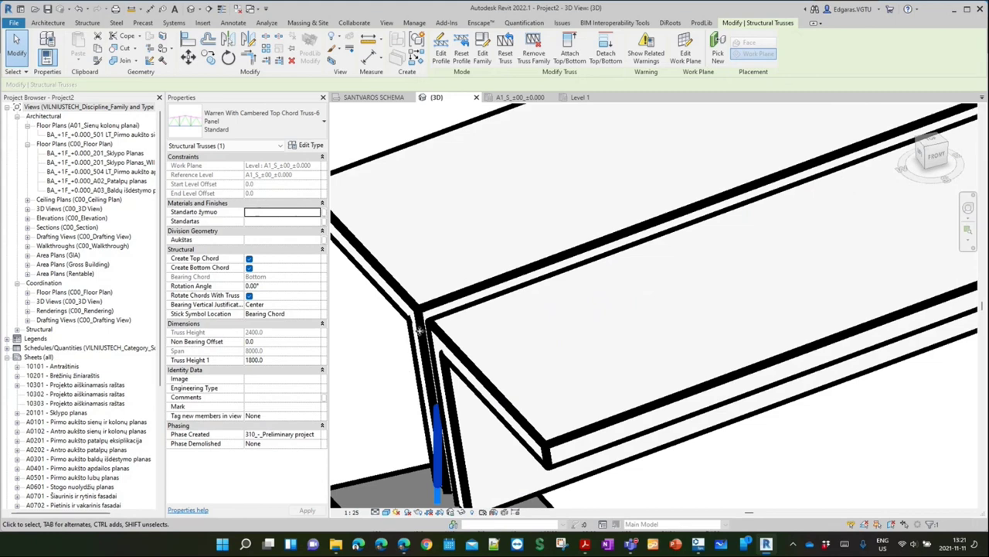
{"action": "scroll", "coordinate": [407, 365], "scroll_direction": "down", "scroll_amount": 5}
{"action": "middle_click_drag", "start_coordinate": [643, 340], "coordinate": [667, 342]}
{"action": "scroll", "coordinate": [667, 342], "scroll_direction": "down", "scroll_amount": 3}
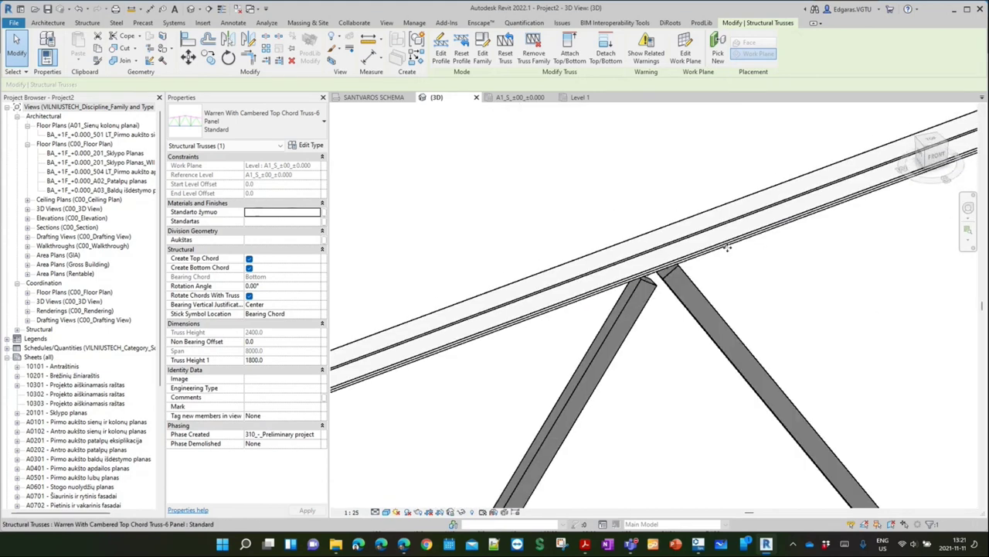
{"action": "middle_click_drag", "start_coordinate": [747, 247], "coordinate": [796, 220]}
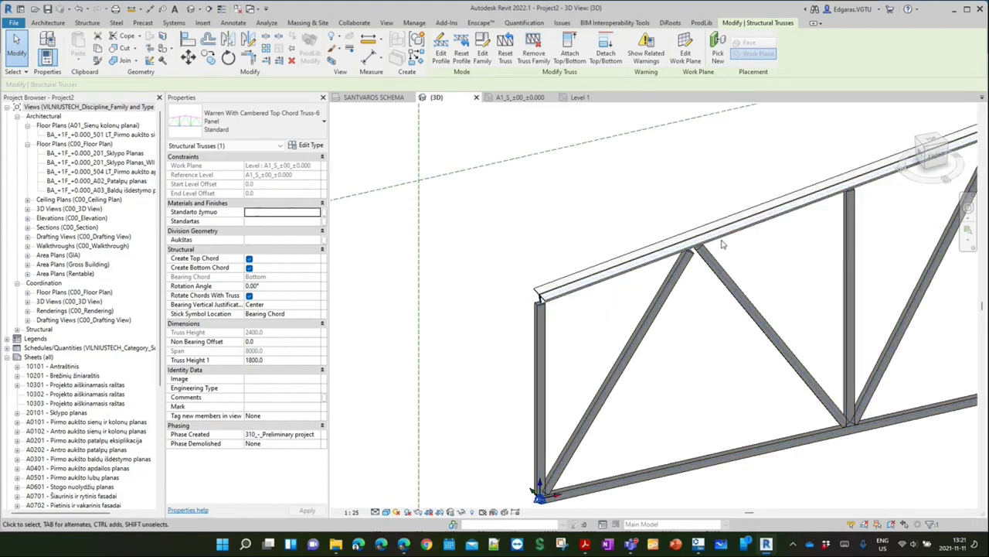
{"action": "scroll", "coordinate": [579, 356], "scroll_direction": "down", "scroll_amount": 2}
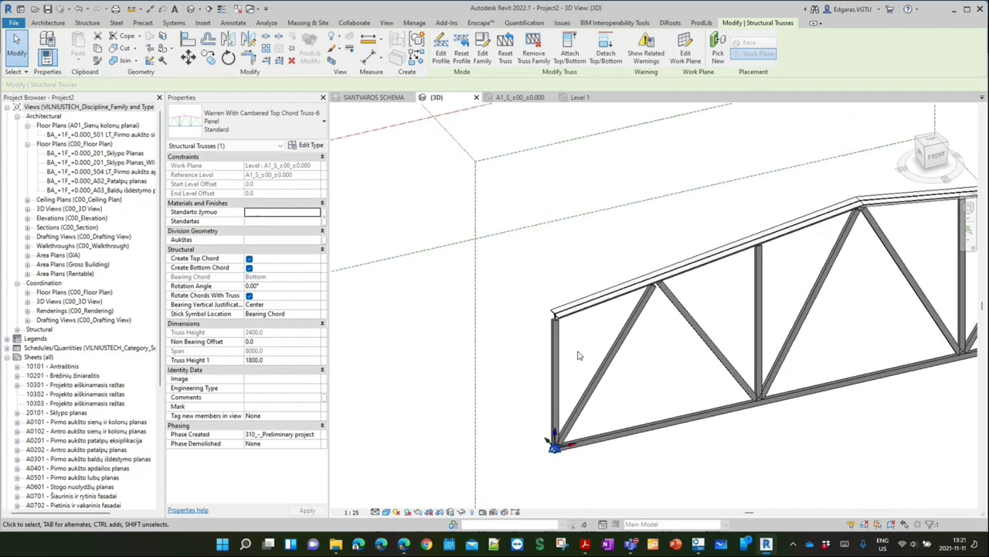
{"action": "scroll", "coordinate": [572, 353], "scroll_direction": "down", "scroll_amount": 2}
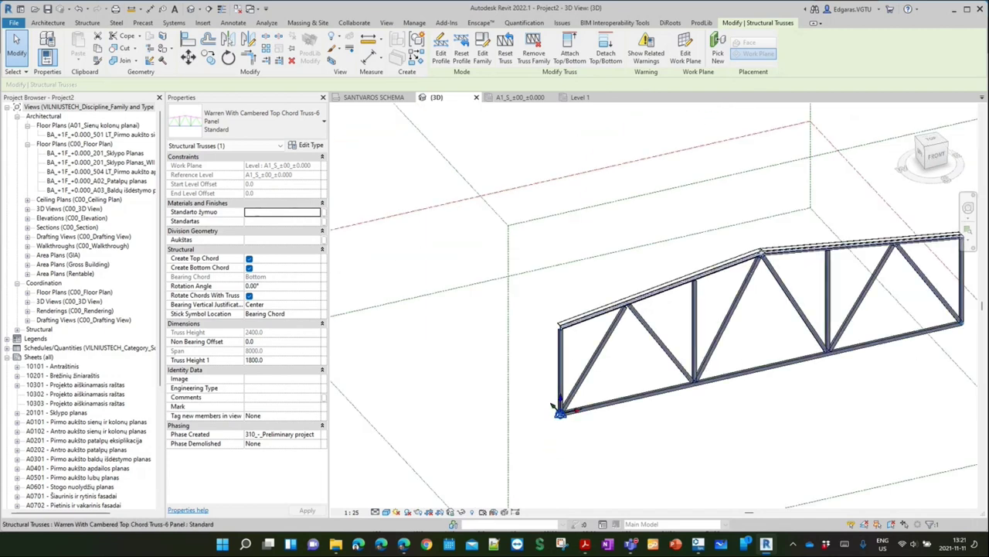
{"action": "scroll", "coordinate": [552, 406], "scroll_direction": "down", "scroll_amount": 1}
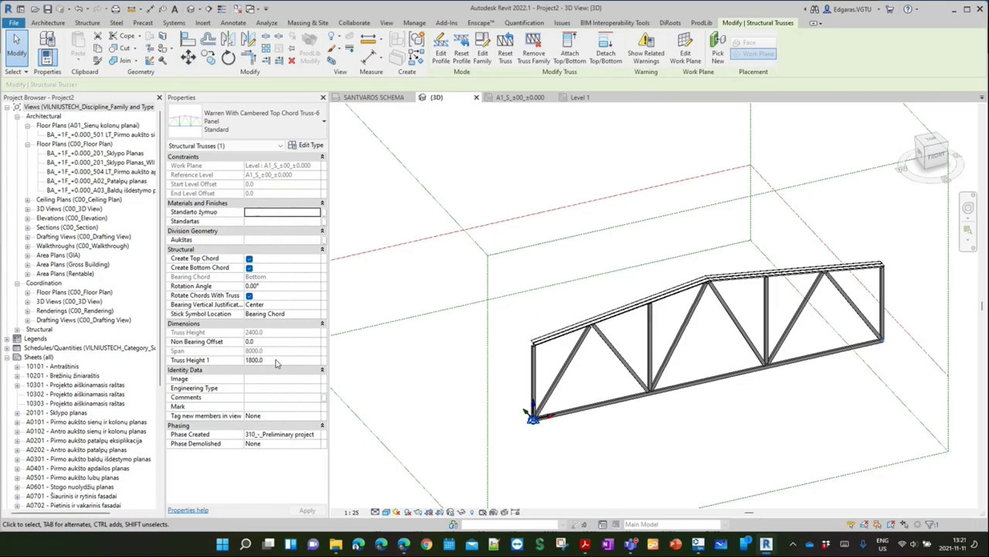
Set the truss's Truss Height 1 to 4300, then lower it to 1730
{"action": "left_click", "coordinate": [734, 325]}
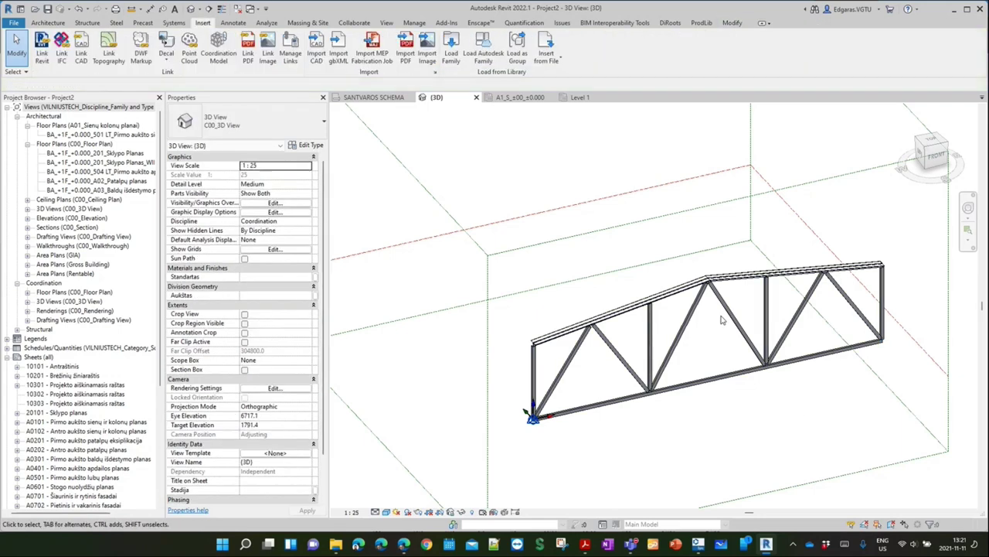
{"action": "left_click", "coordinate": [730, 321]}
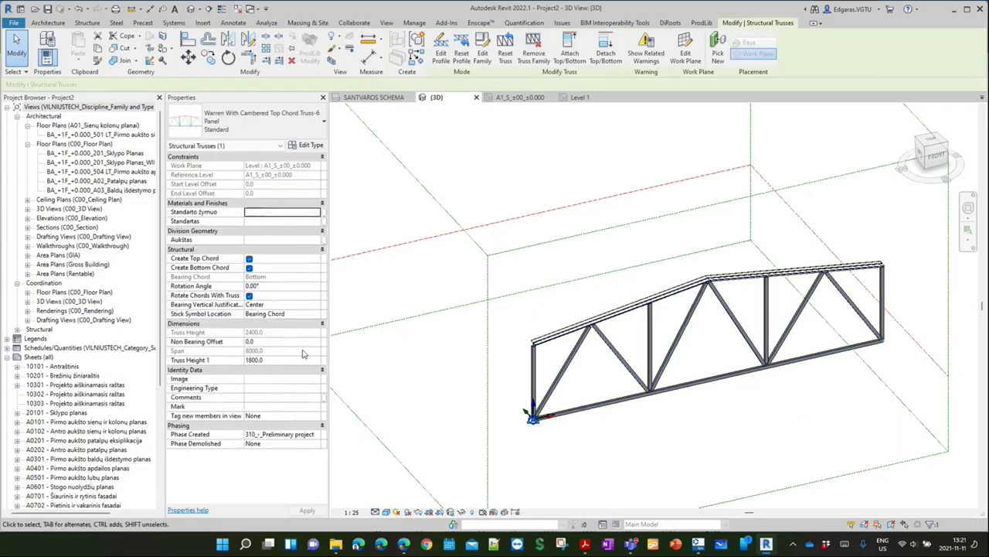
{"action": "left_click", "coordinate": [277, 361]}
{"action": "type", "text": "17"}
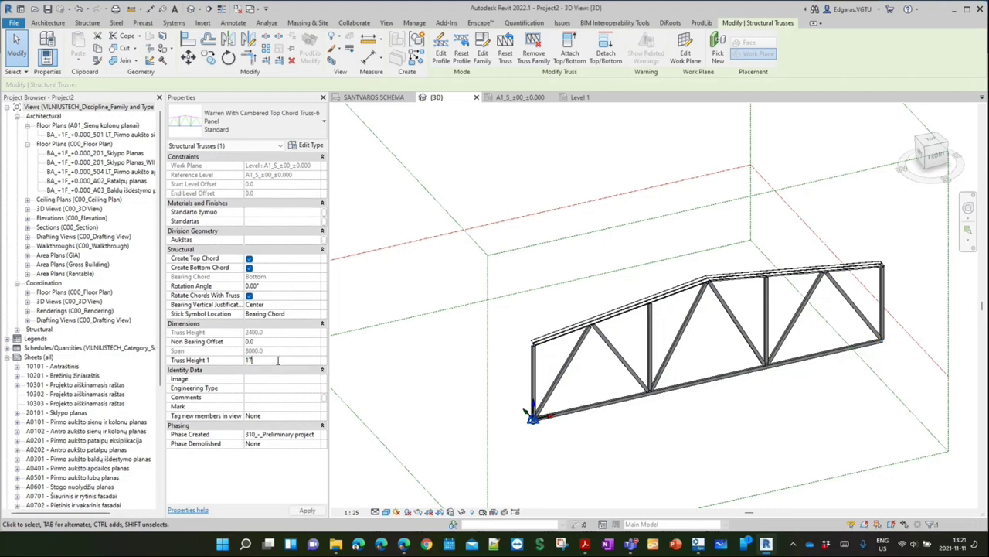
{"action": "type", "text": "30"}
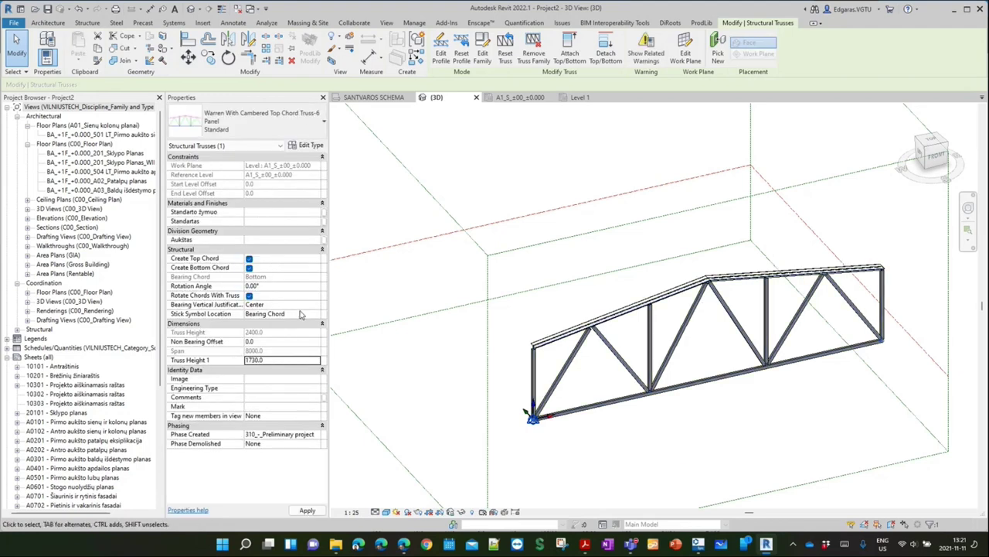
{"action": "left_click", "coordinate": [280, 363]}
{"action": "type", "text": "4"}
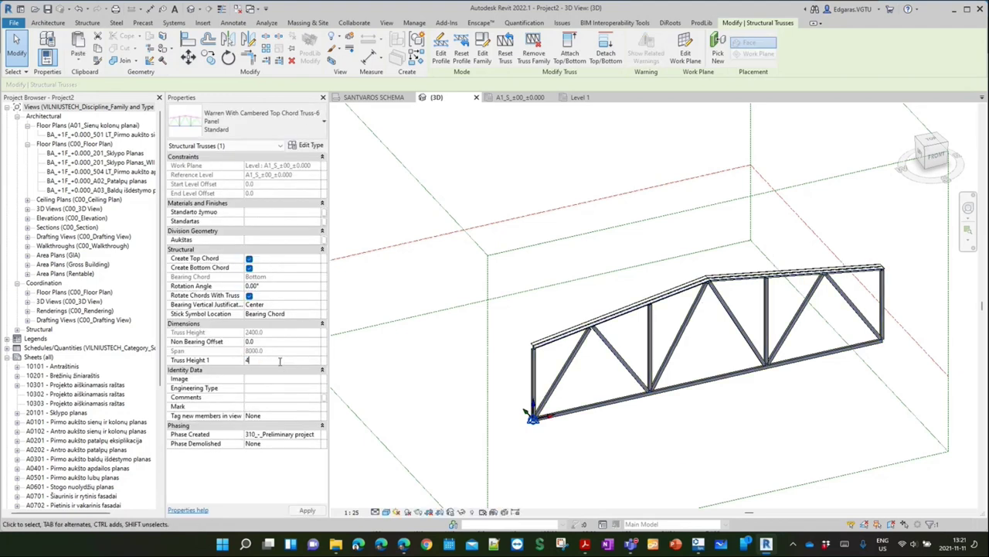
{"action": "type", "text": "300"}
{"action": "key", "text": "Return"}
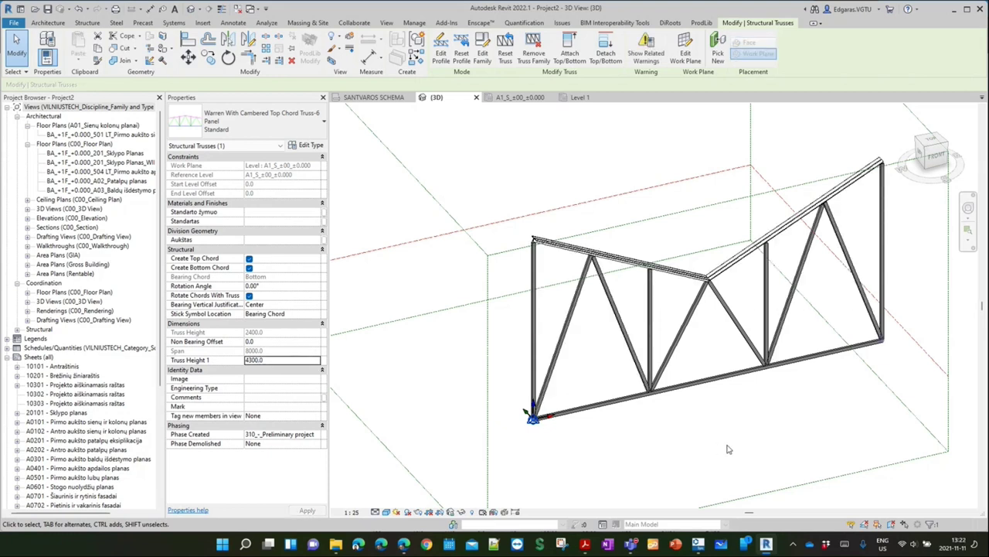
{"action": "left_click", "coordinate": [276, 360]}
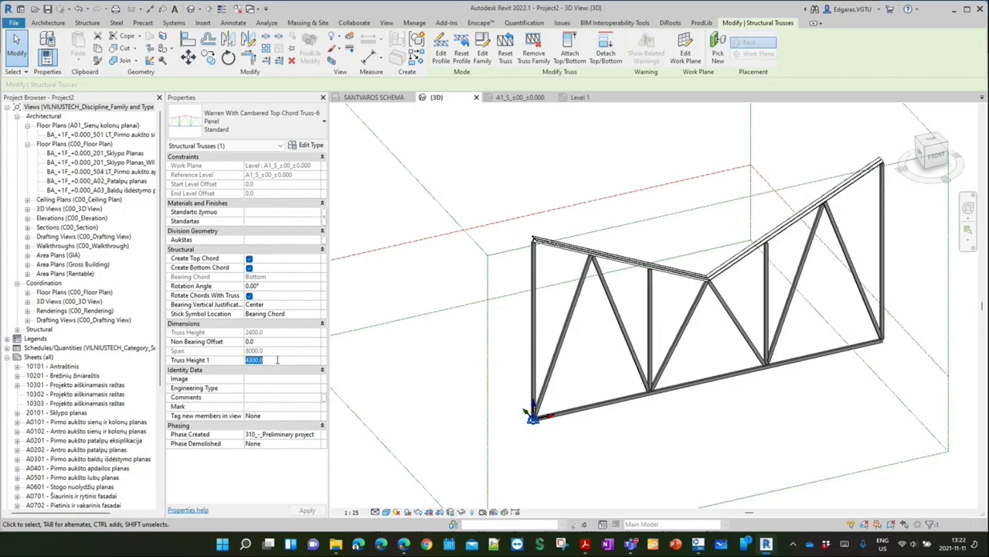
{"action": "type", "text": "1"}
{"action": "type", "text": "7"}
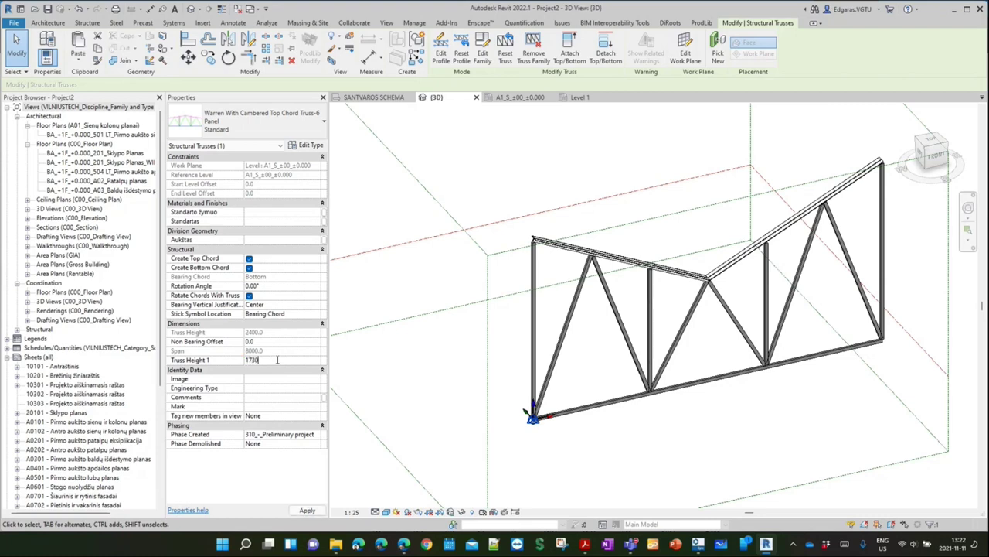
{"action": "left_click", "coordinate": [658, 446]}
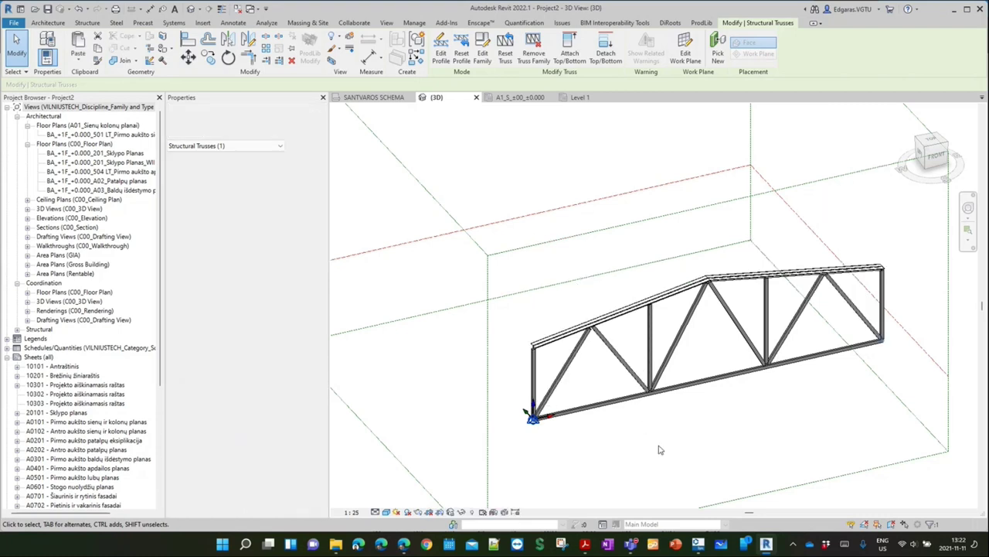
Open the truss family, close it unsaved, and switch to the A1_S_±00_±0.000 plan
{"action": "double_click", "coordinate": [587, 326]}
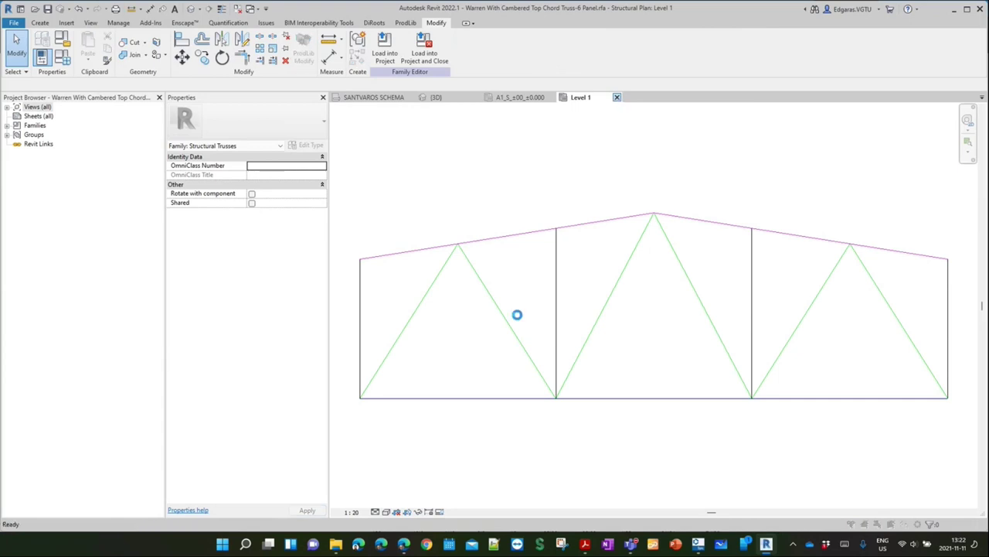
{"action": "left_click", "coordinate": [516, 276]}
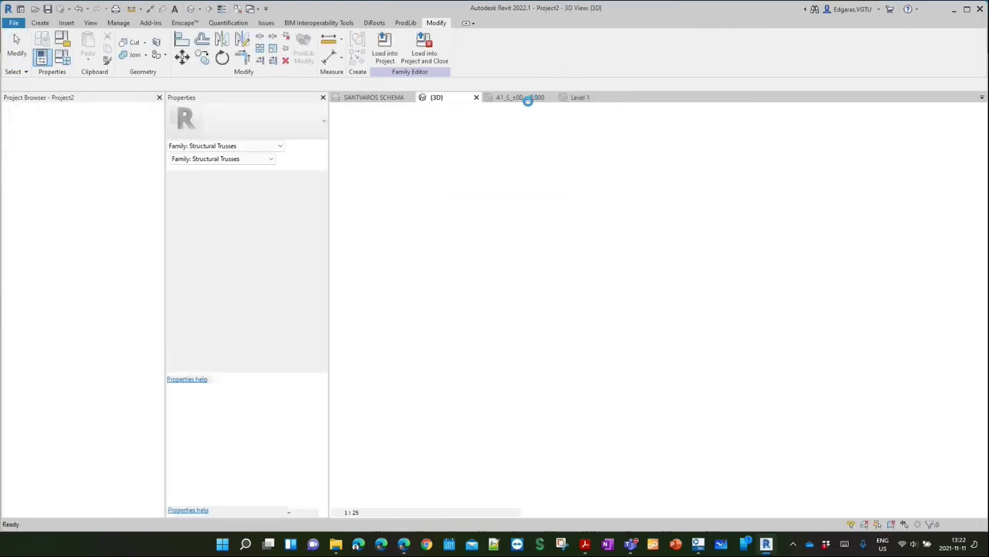
{"action": "left_click", "coordinate": [526, 98]}
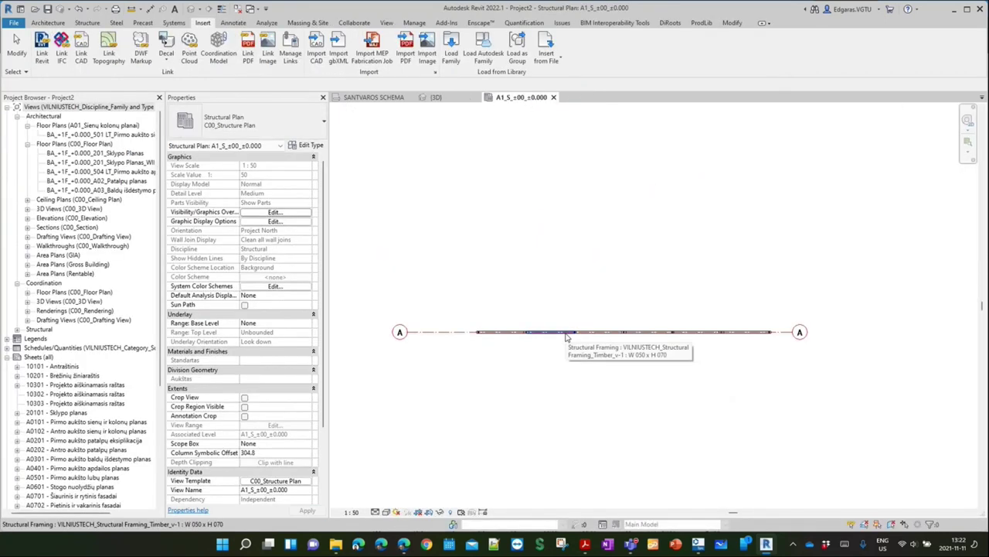
{"action": "key", "text": "Tab"}
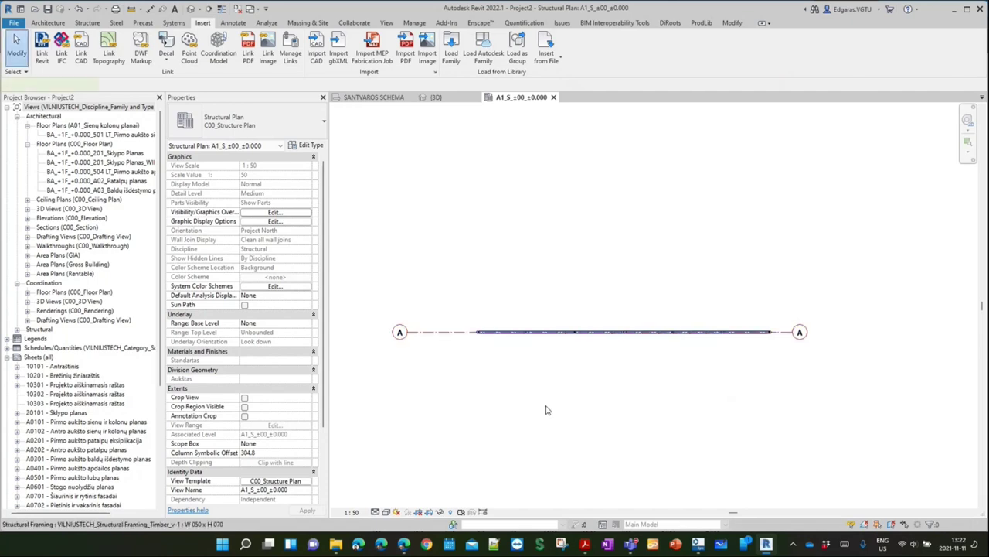
{"action": "left_click", "coordinate": [566, 337]}
{"action": "left_click", "coordinate": [545, 409]}
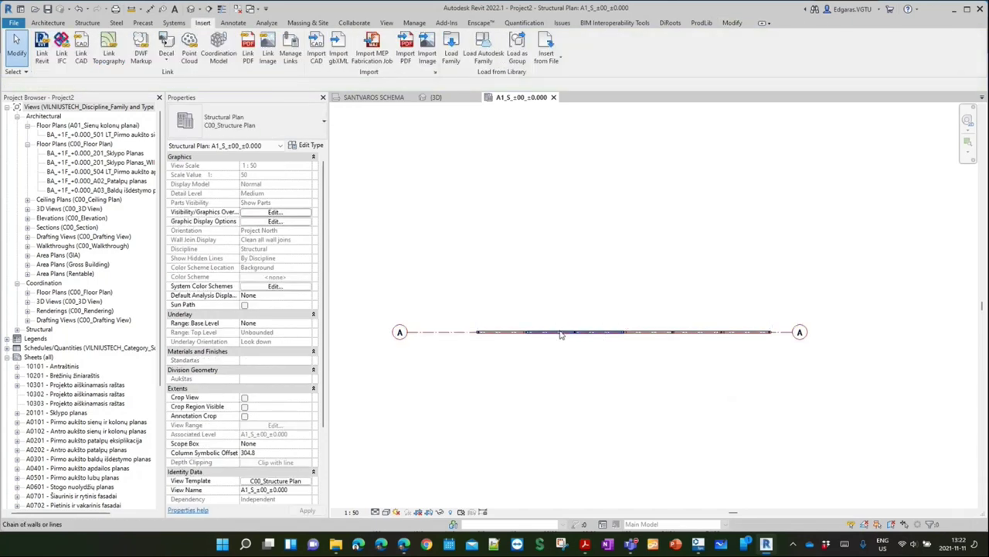
Select the chord and try editing its 8000.0 length value, then deselect it
{"action": "left_click", "coordinate": [562, 354]}
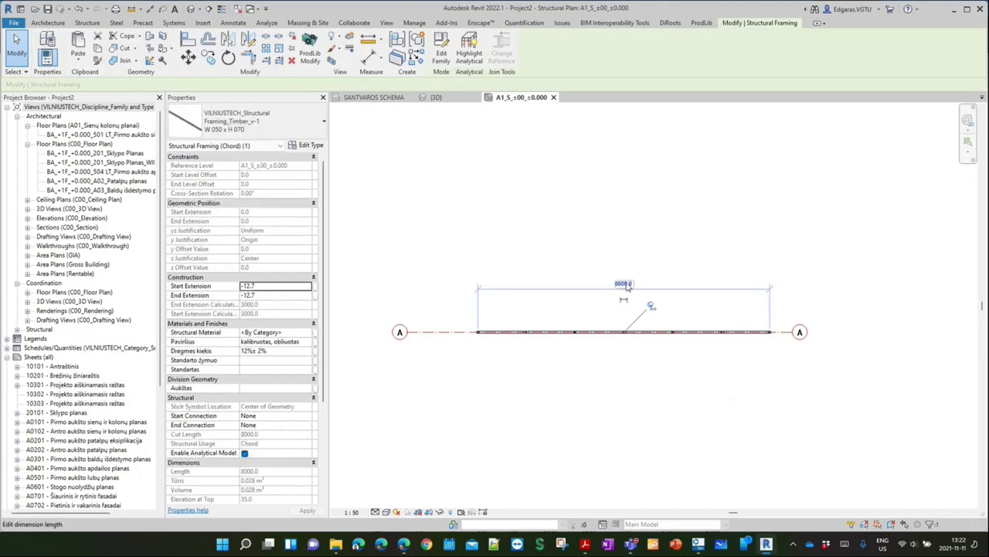
{"action": "left_click", "coordinate": [624, 281]}
{"action": "type", "text": "26"}
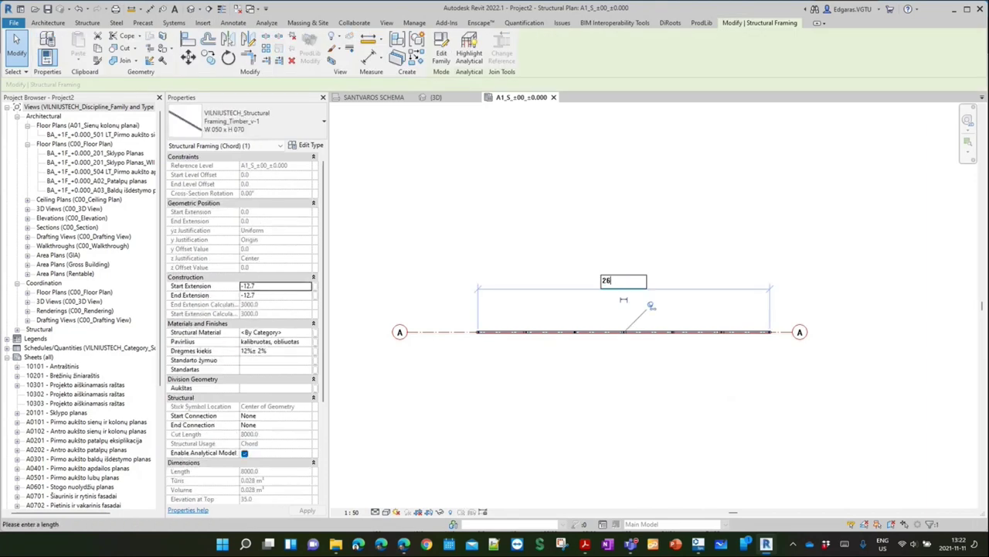
{"action": "key", "text": "Return"}
{"action": "key", "text": "Escape"}
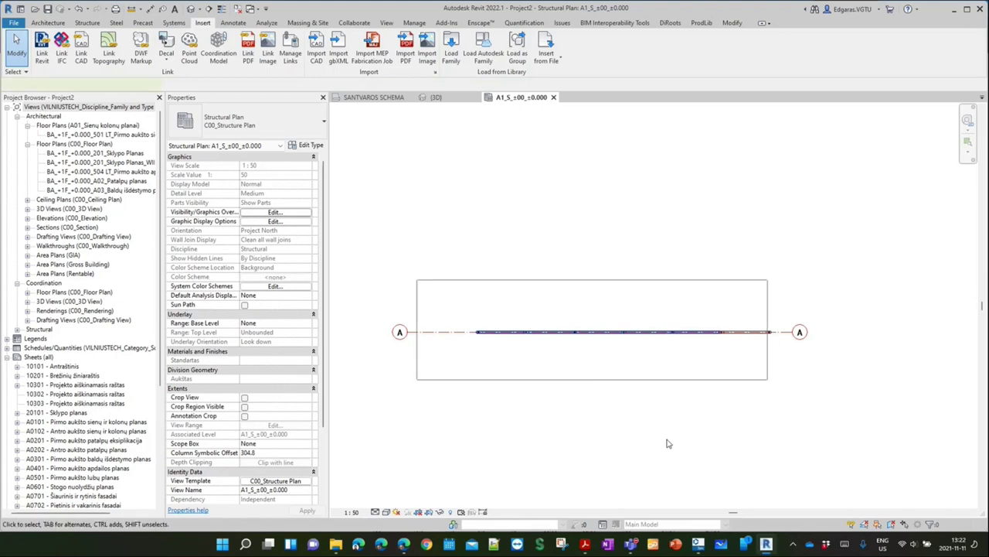
Set the plan's View Template to <None> and make all categories visible in Visibility/Graphics
{"action": "key", "text": "v"}
{"action": "key", "text": "g"}
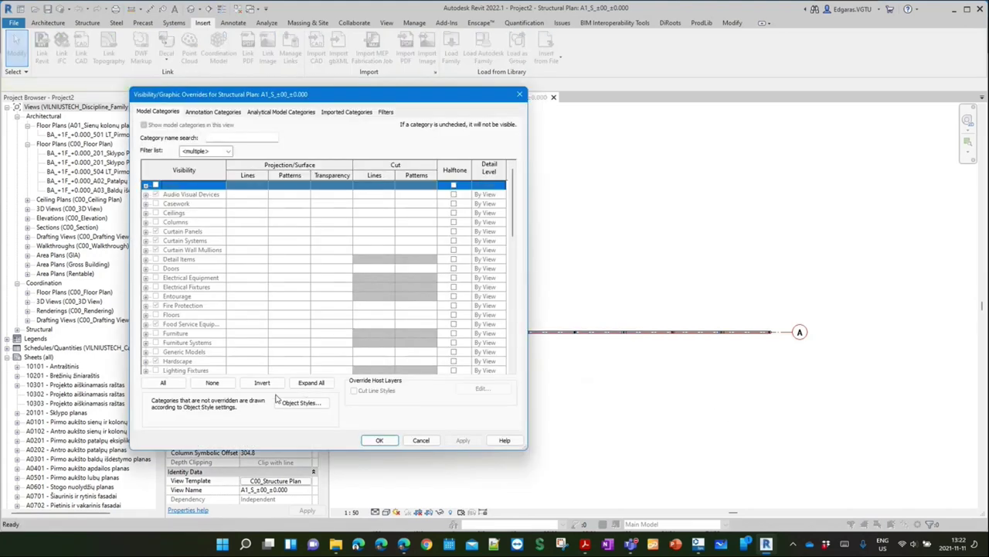
{"action": "left_click", "coordinate": [379, 440]}
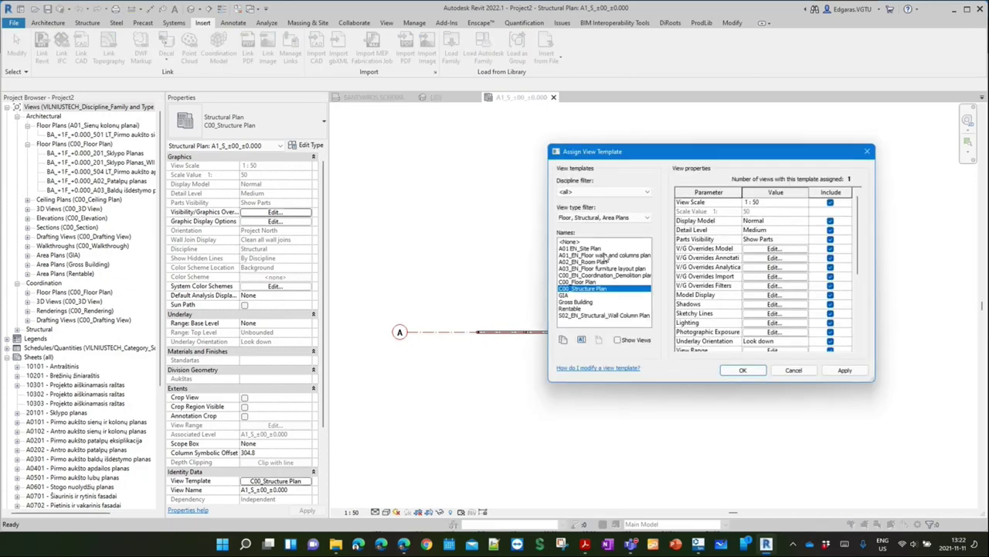
{"action": "left_click", "coordinate": [572, 242]}
{"action": "left_click", "coordinate": [742, 370]}
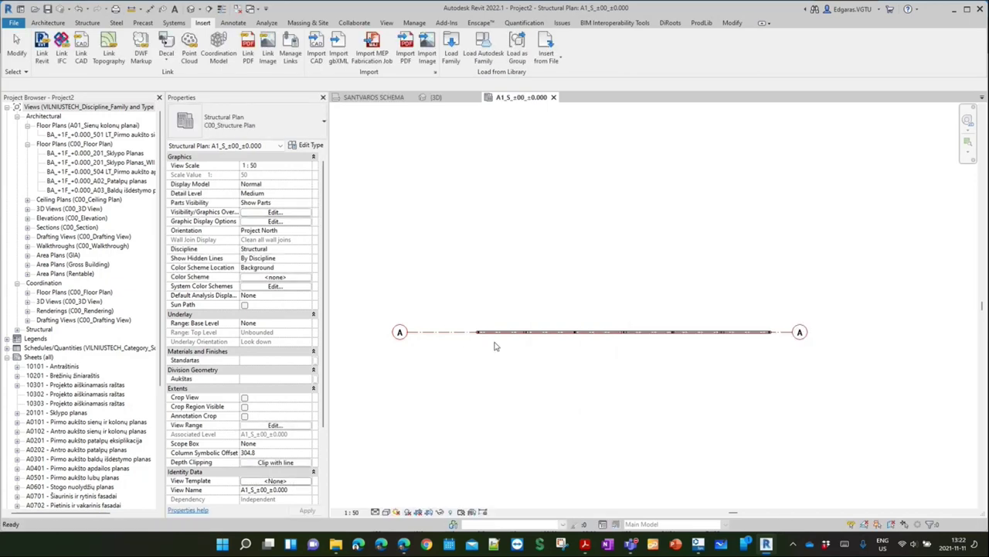
{"action": "key", "text": "v"}
{"action": "key", "text": "g"}
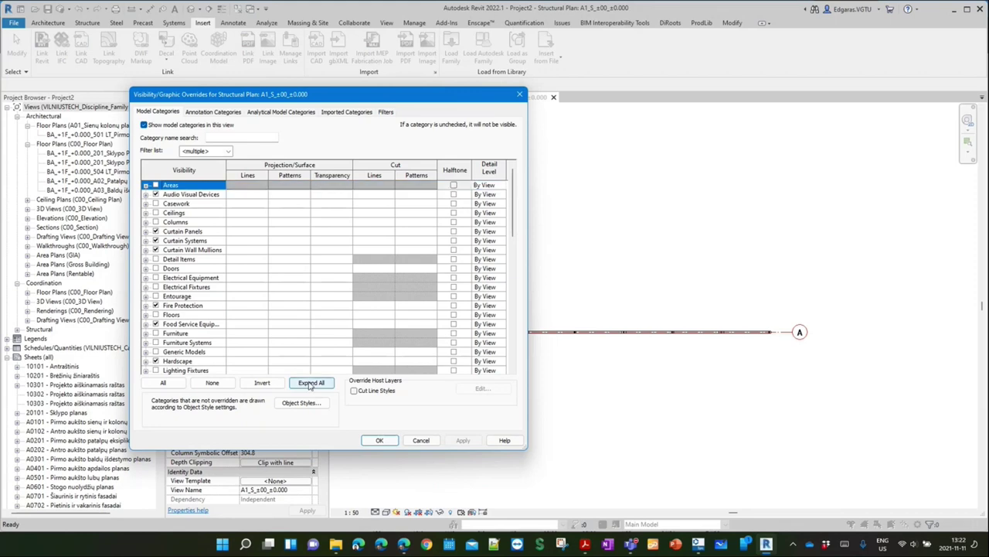
{"action": "left_click", "coordinate": [310, 382]}
{"action": "left_click", "coordinate": [162, 383]}
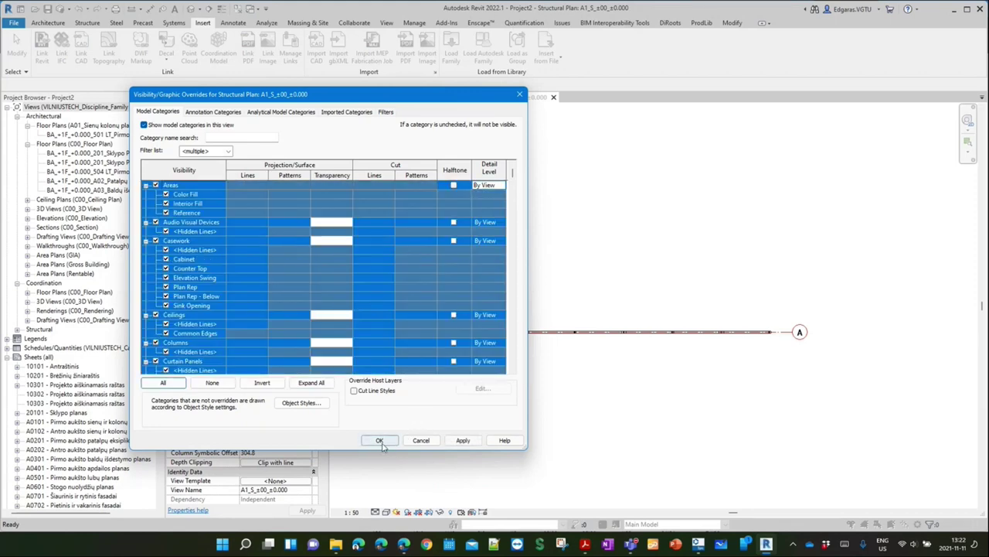
{"action": "left_click", "coordinate": [380, 440]}
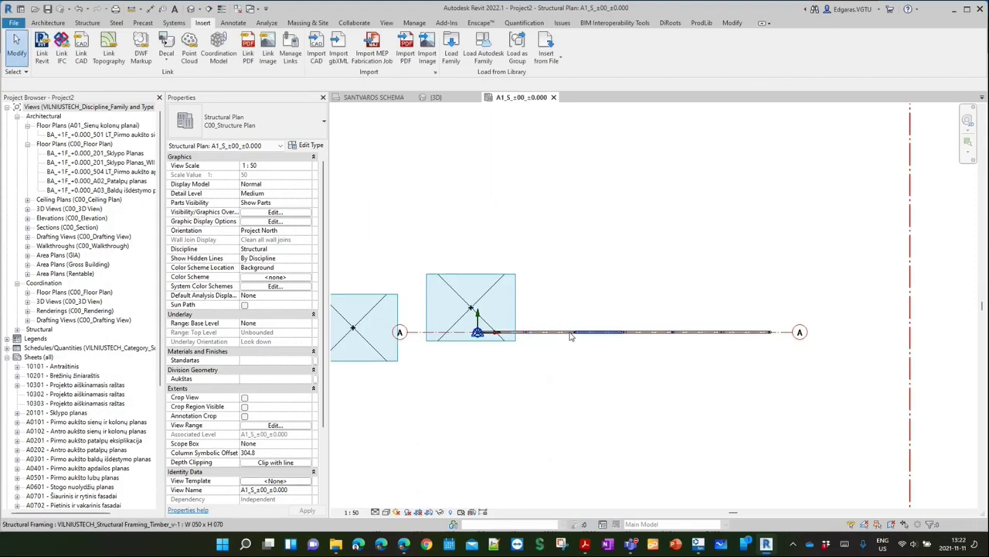
Window-select along grid A and filter the selection to Structural Trusses only
{"action": "left_click", "coordinate": [570, 333]}
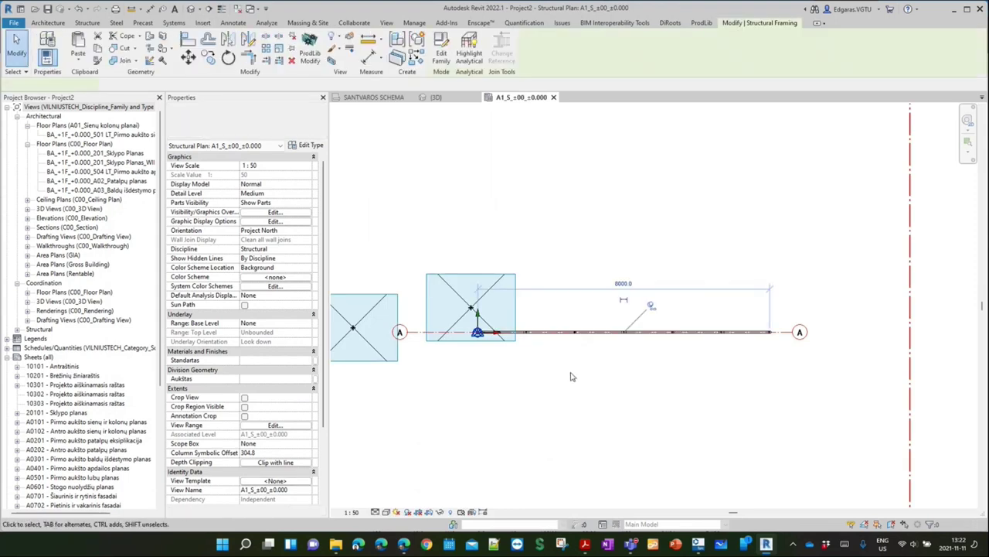
{"action": "left_click", "coordinate": [672, 368]}
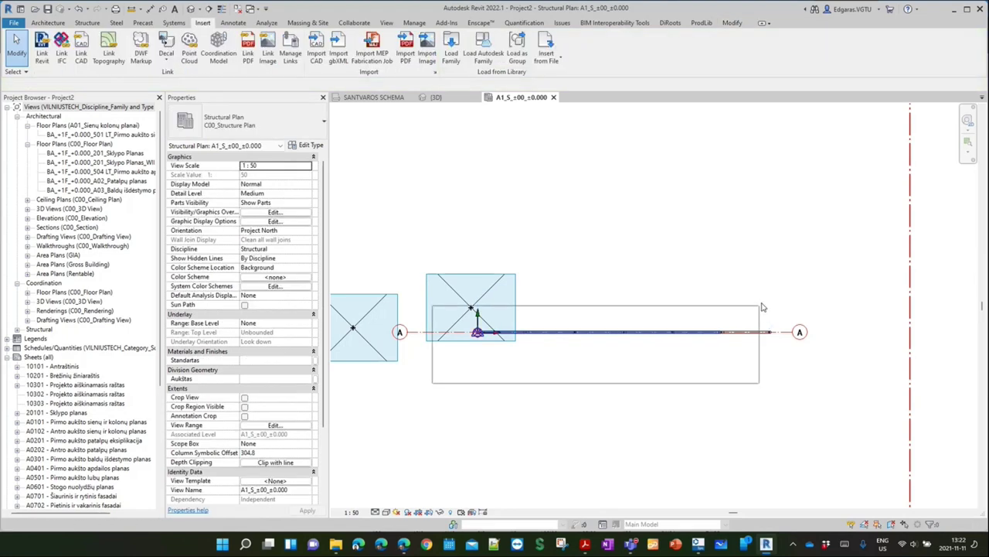
{"action": "left_click_drag", "start_coordinate": [632, 113], "coordinate": [464, 363]}
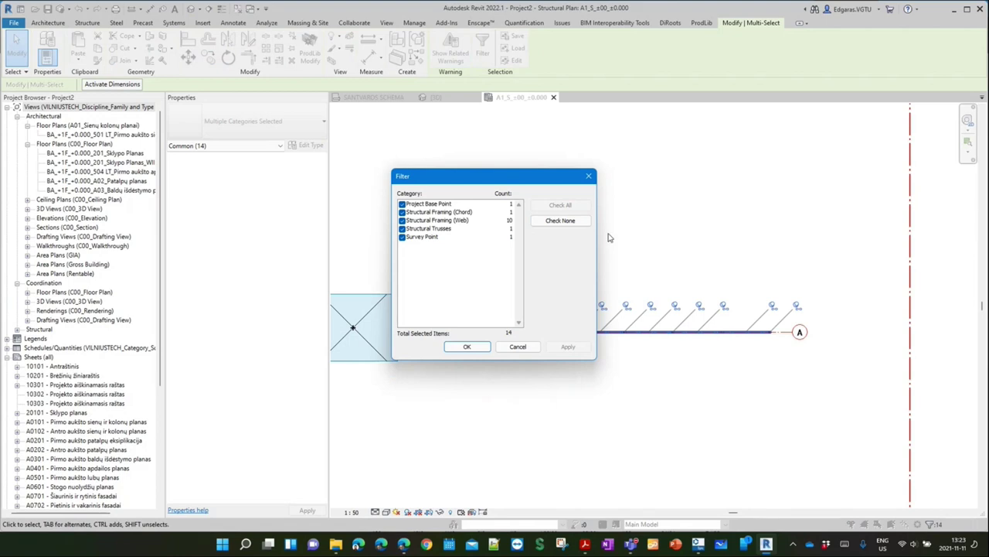
{"action": "left_click", "coordinate": [561, 220]}
{"action": "left_click", "coordinate": [450, 229]}
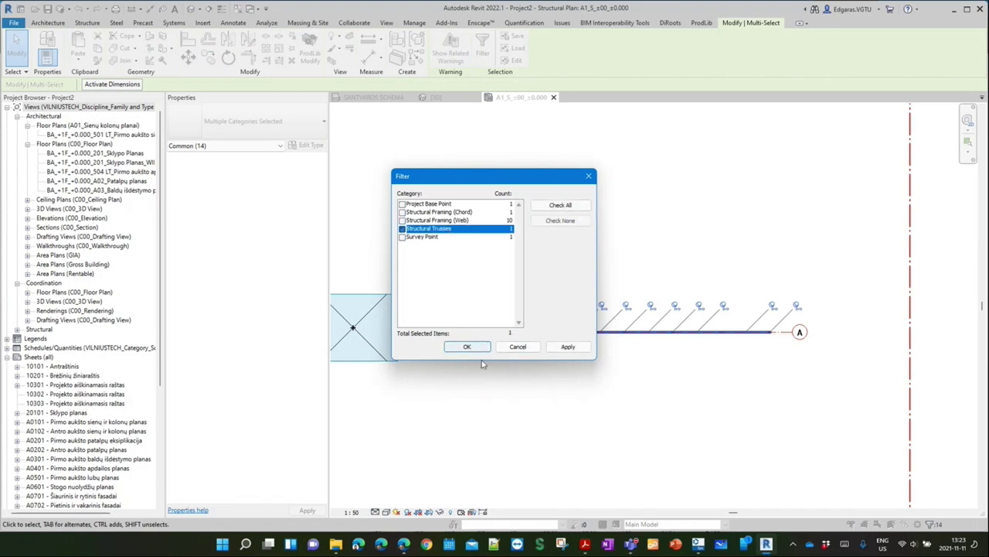
{"action": "left_click", "coordinate": [468, 347]}
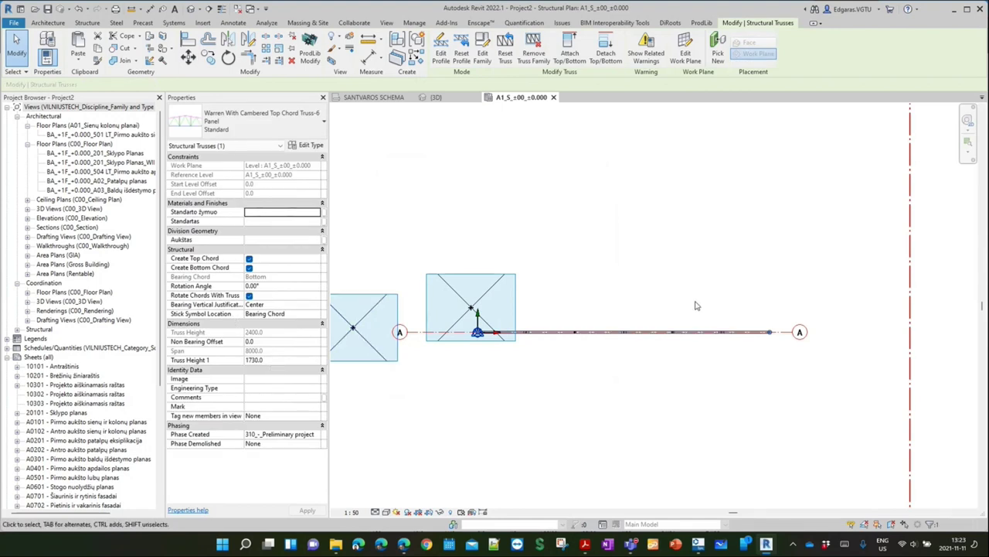
Stretch the truss end along grid A to a 26 m length
{"action": "left_click_drag", "start_coordinate": [771, 333], "coordinate": [882, 332]}
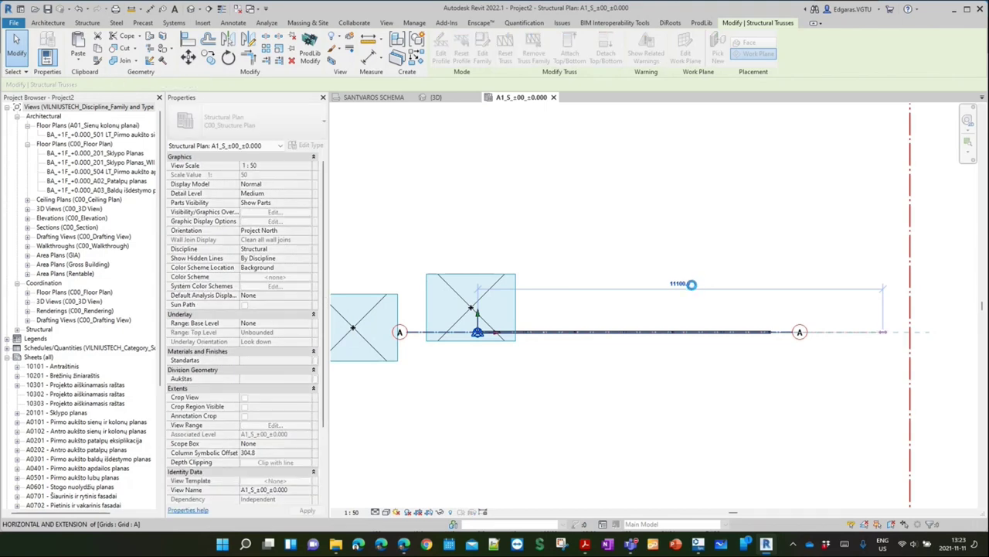
{"action": "left_click_drag", "start_coordinate": [691, 284], "coordinate": [698, 295]}
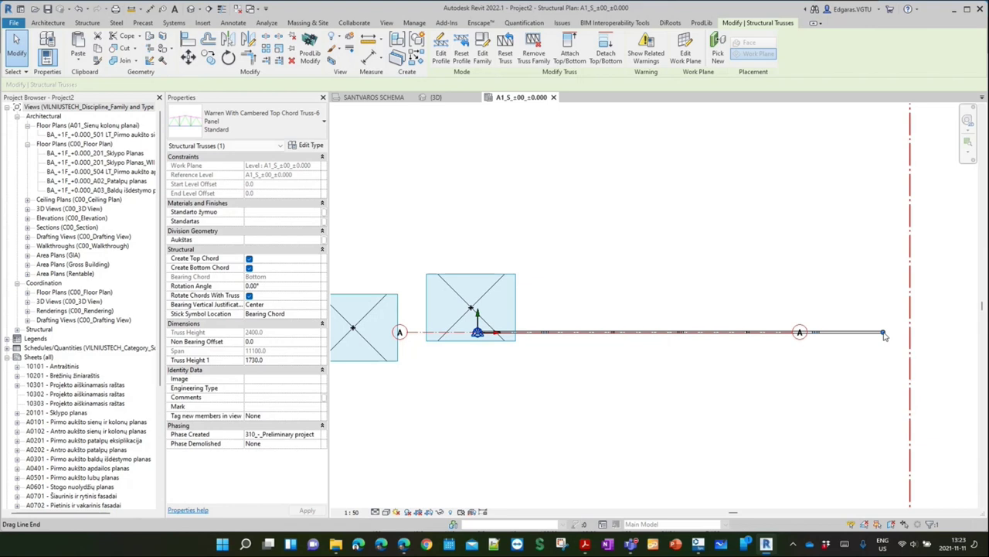
{"action": "left_click_drag", "start_coordinate": [885, 335], "coordinate": [831, 391]}
{"action": "key", "text": "Return"}
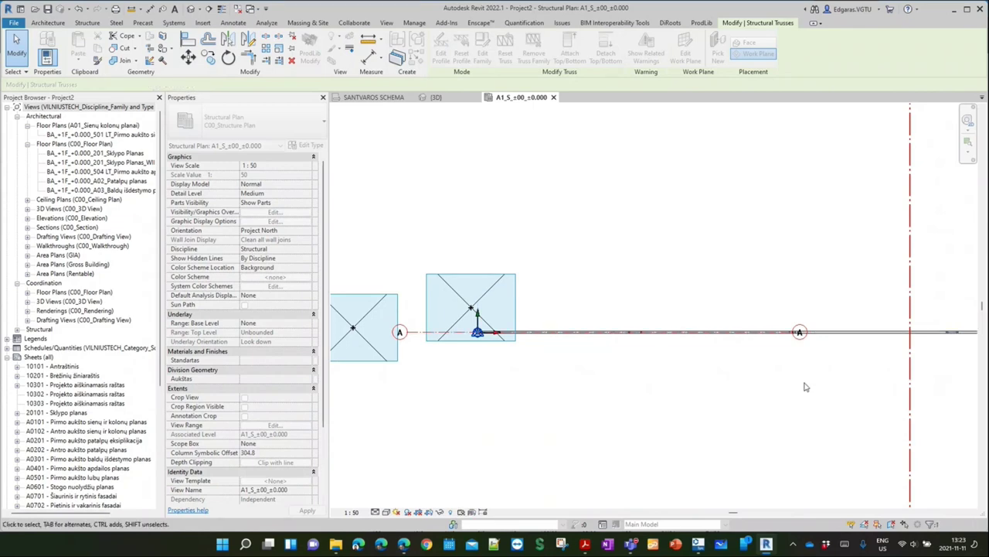
{"action": "scroll", "coordinate": [583, 372], "scroll_direction": "down", "scroll_amount": 5}
{"action": "key", "text": "Escape"}
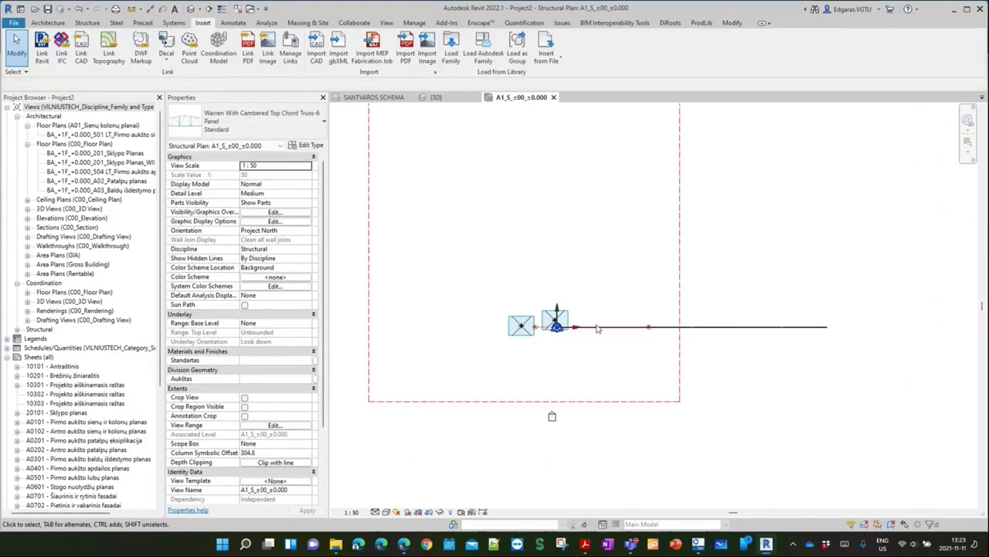
Orbit the {3D} view to inspect the extended truss
{"action": "left_click", "coordinate": [434, 97]}
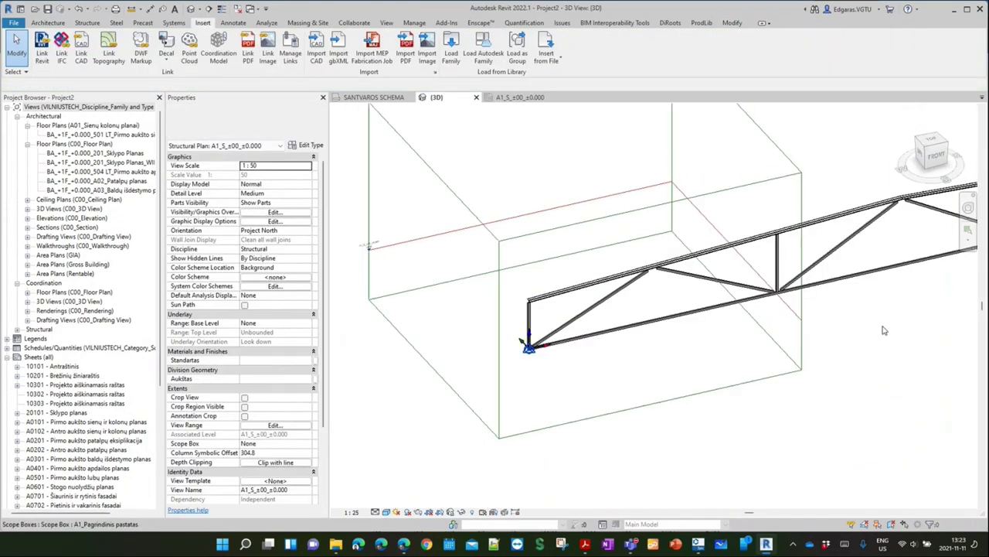
{"action": "scroll", "coordinate": [702, 342], "scroll_direction": "down", "scroll_amount": 2}
{"action": "scroll", "coordinate": [702, 342], "scroll_direction": "down", "scroll_amount": 2}
{"action": "mouse_move", "coordinate": [701, 341]}
{"action": "middle_mouse_down", "text": "shift"}
{"action": "mouse_move", "coordinate": [817, 270]}
{"action": "mouse_move", "coordinate": [713, 312]}
{"action": "mouse_move", "coordinate": [598, 199]}
{"action": "middle_mouse_up", "text": "shift"}
{"action": "scroll", "coordinate": [598, 199], "scroll_direction": "up", "scroll_amount": 3}
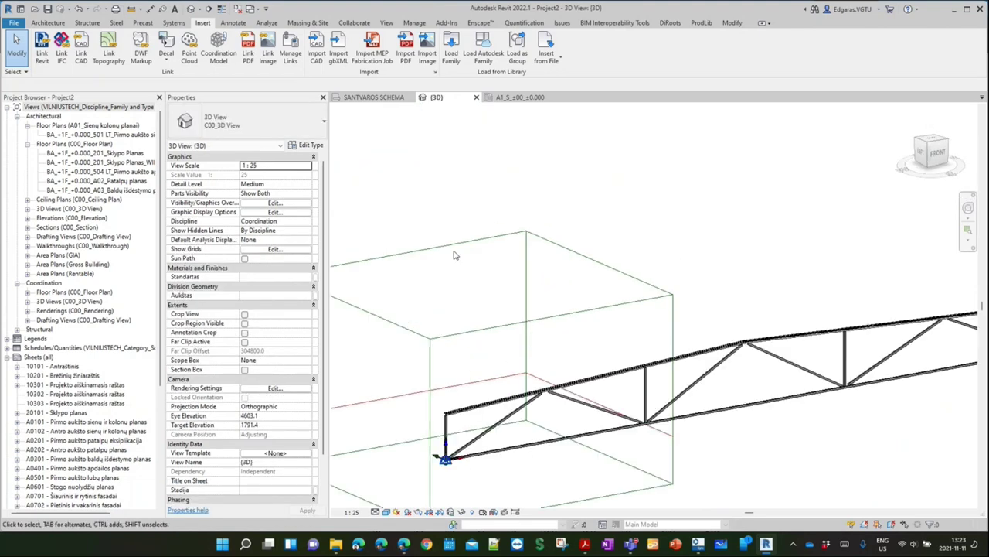
{"action": "scroll", "coordinate": [455, 255], "scroll_direction": "down", "scroll_amount": 2}
{"action": "left_click", "coordinate": [550, 356]}
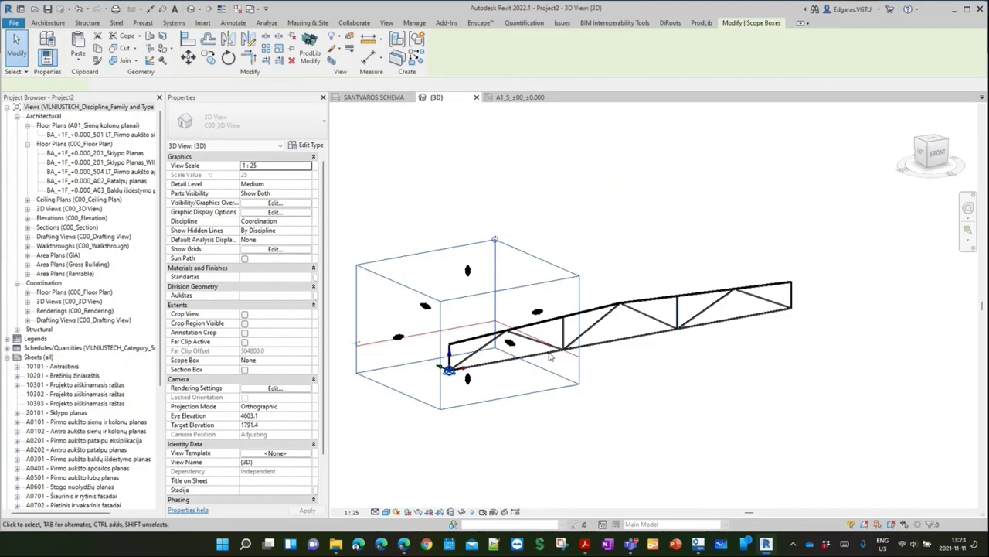
{"action": "left_click", "coordinate": [636, 294]}
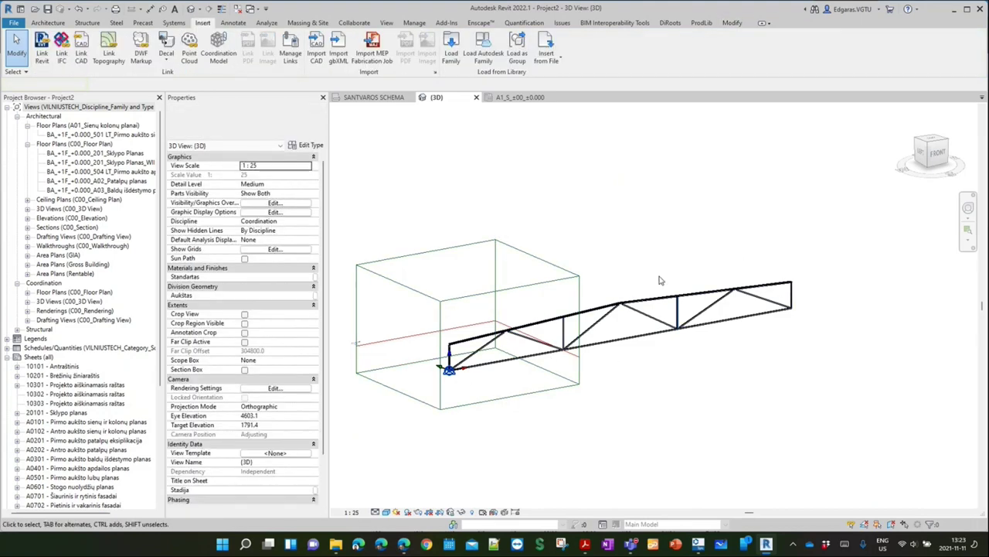
Open the SANTVAROS SCHEMA drafting view and fit the whole truss schema on screen
{"action": "left_click", "coordinate": [374, 96]}
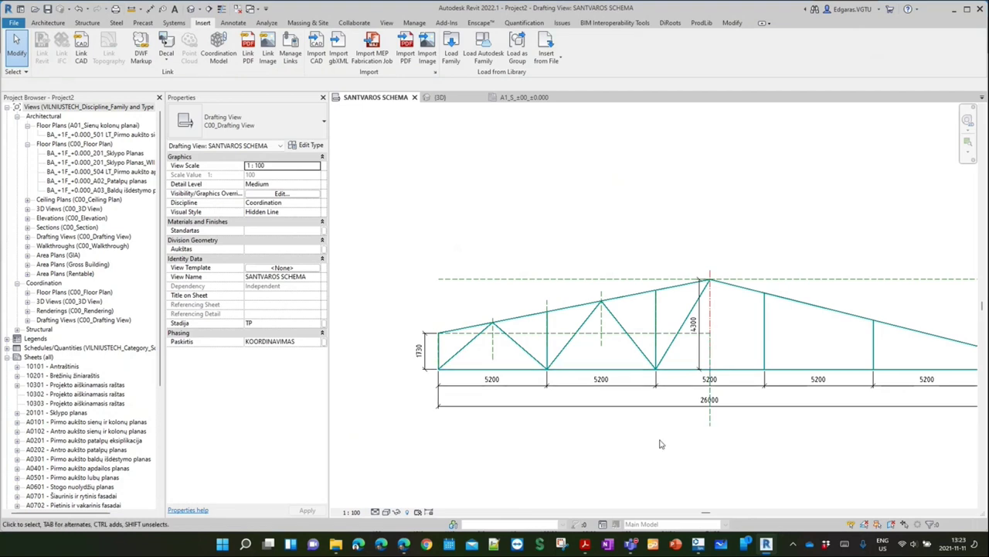
{"action": "middle_click_drag", "start_coordinate": [661, 443], "coordinate": [665, 399]}
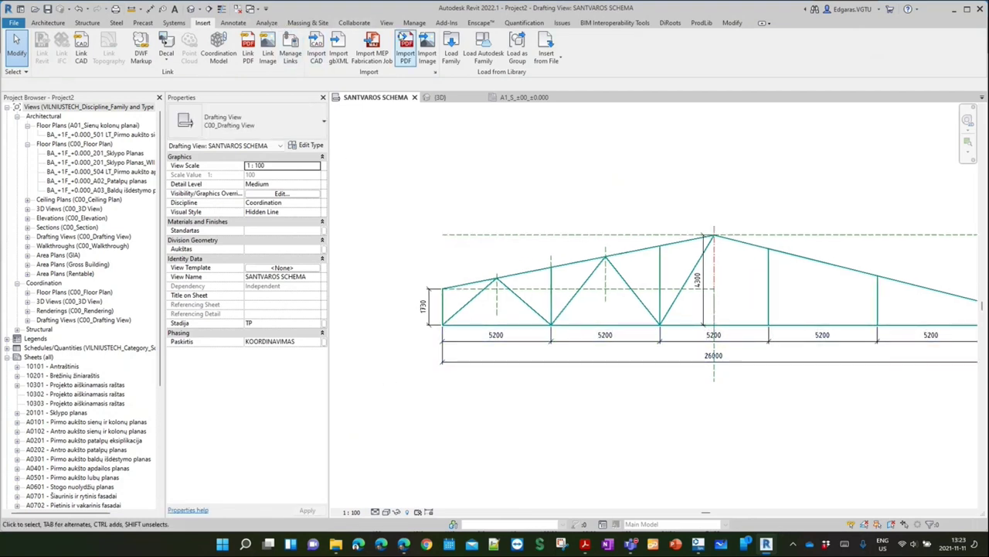
{"action": "left_click", "coordinate": [388, 23]}
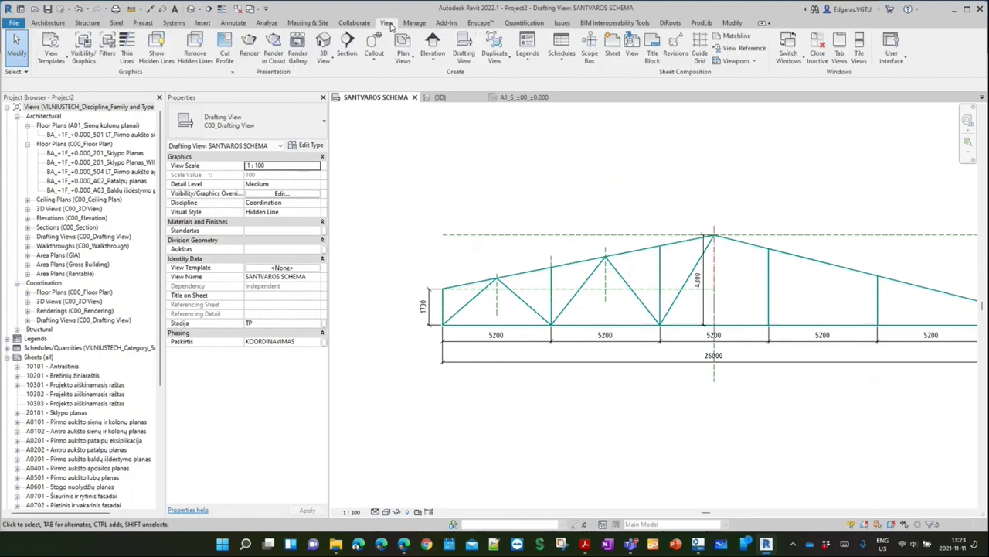
Create sheet A0502 with the LST 1516_2015_B2 lentele : A2 titleblock
{"action": "left_click", "coordinate": [613, 50]}
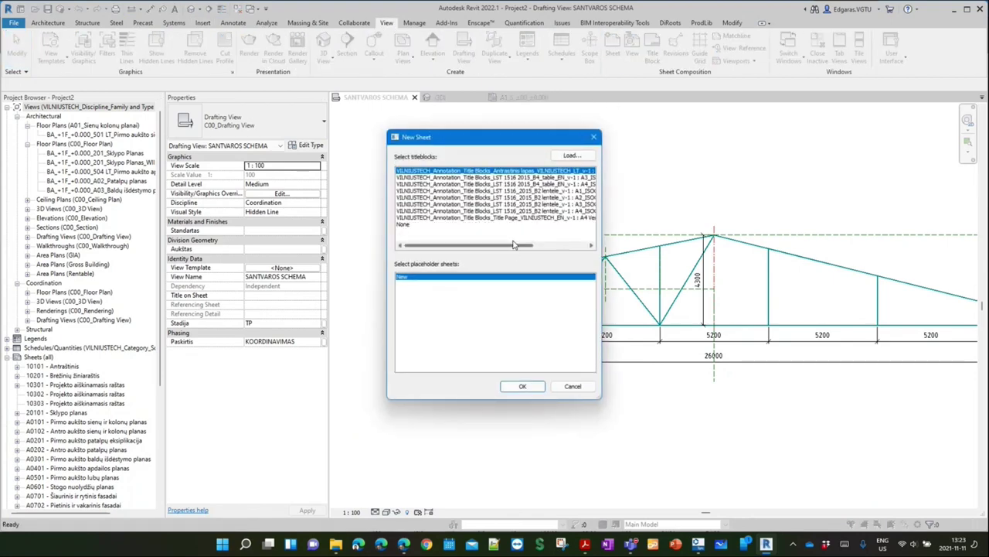
{"action": "left_click", "coordinate": [586, 545]}
{"action": "left_click", "coordinate": [586, 545]}
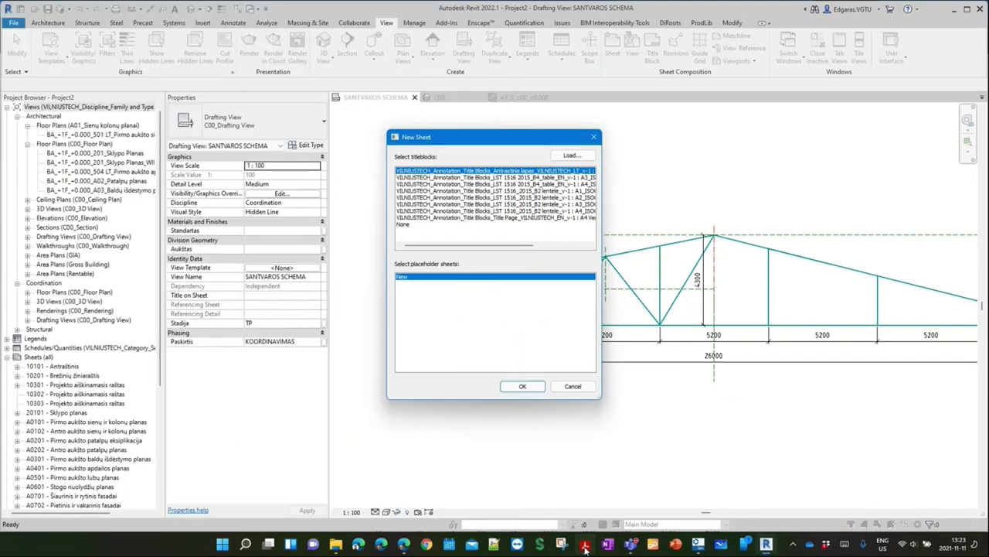
{"action": "left_click_drag", "start_coordinate": [506, 245], "coordinate": [554, 247]}
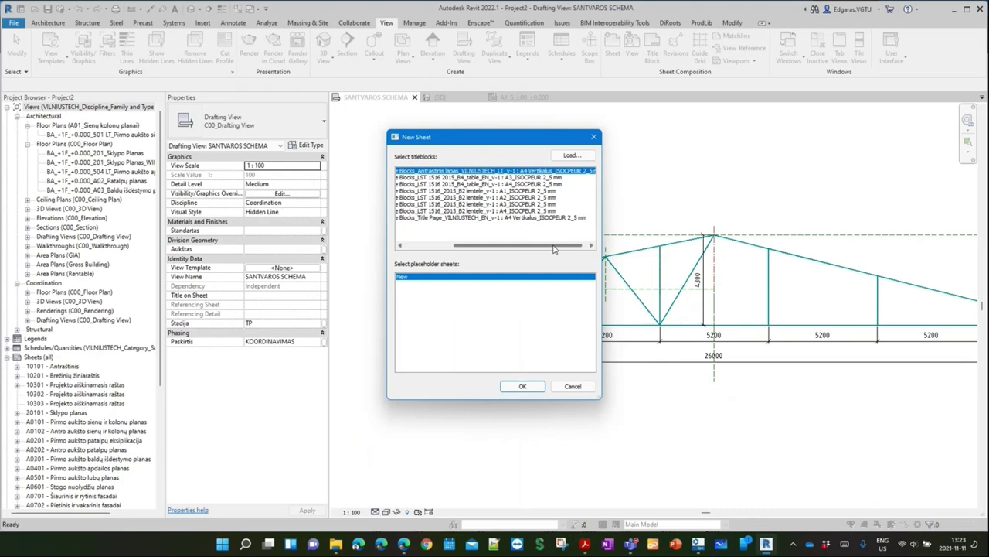
{"action": "left_click", "coordinate": [522, 198]}
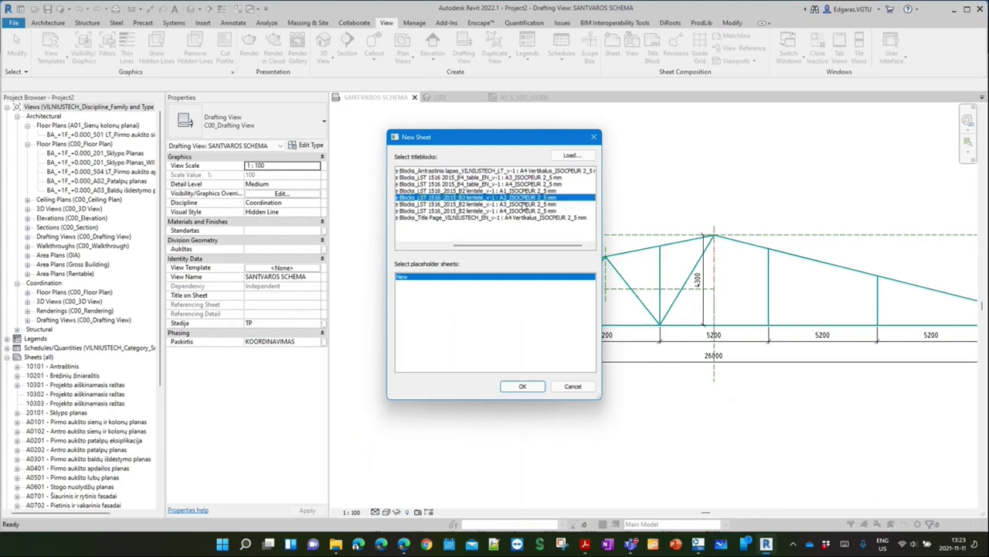
{"action": "left_click", "coordinate": [526, 386]}
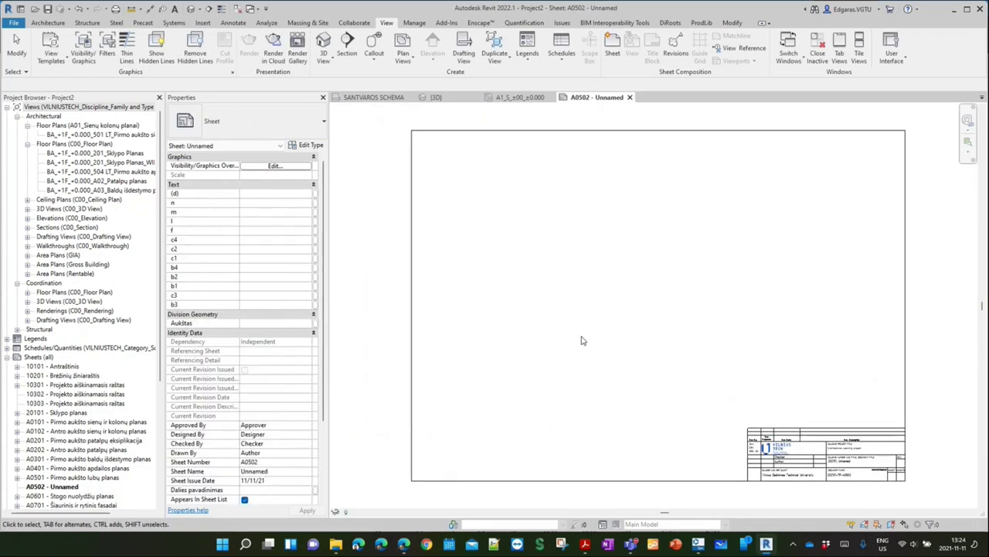
Place SANTVAROS SCHEMA on sheet A0502 with the Vaizdo numeris-Pavadinimas-Mastelis title, moved above the truss
{"action": "double_click", "coordinate": [65, 320]}
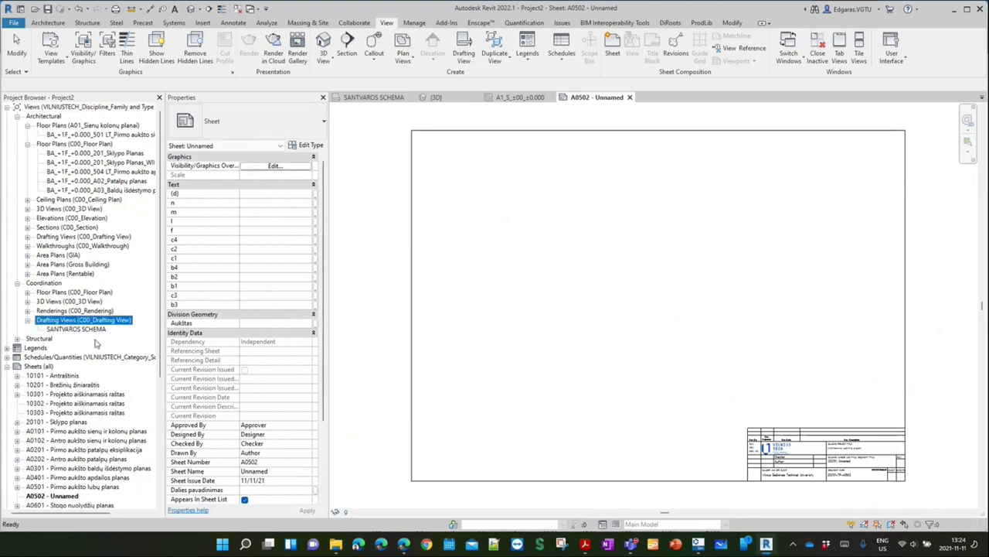
{"action": "left_click", "coordinate": [93, 329]}
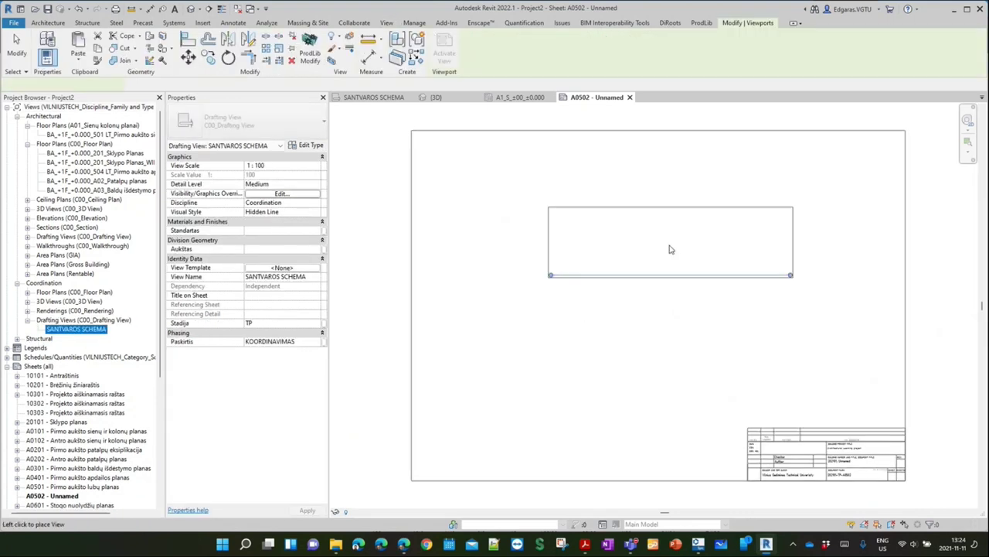
{"action": "left_click", "coordinate": [709, 237]}
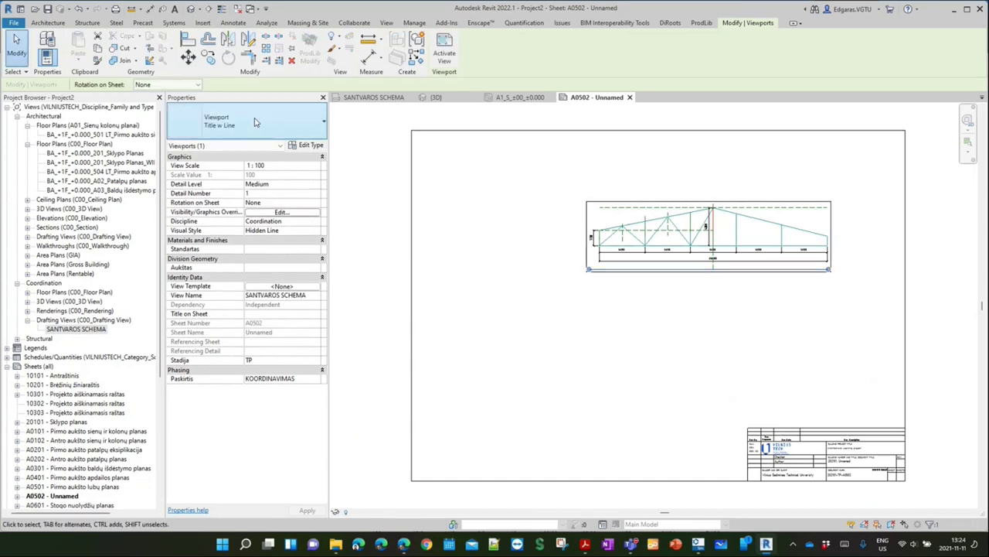
{"action": "left_click", "coordinate": [248, 121]}
{"action": "left_click", "coordinate": [225, 209]}
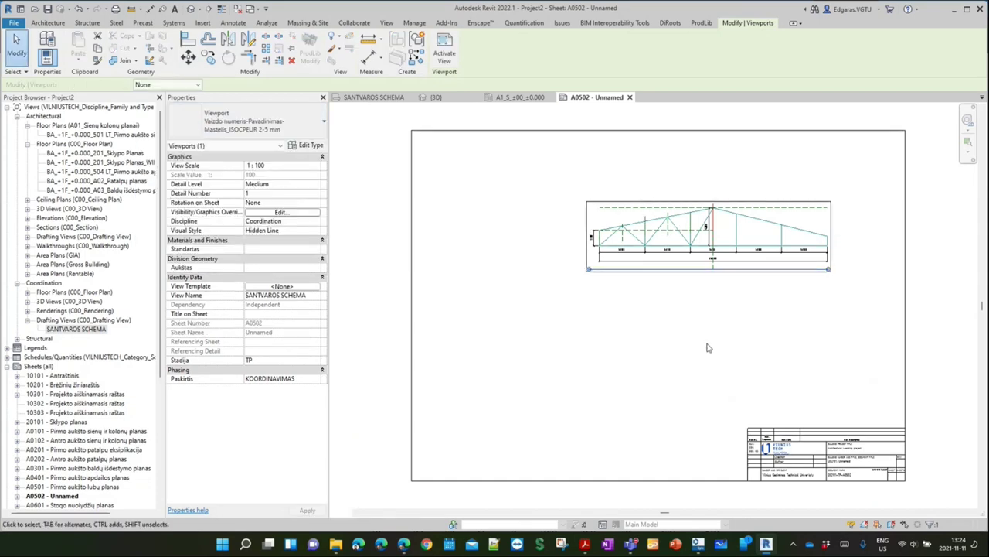
{"action": "scroll", "coordinate": [707, 344], "scroll_direction": "up", "scroll_amount": 2}
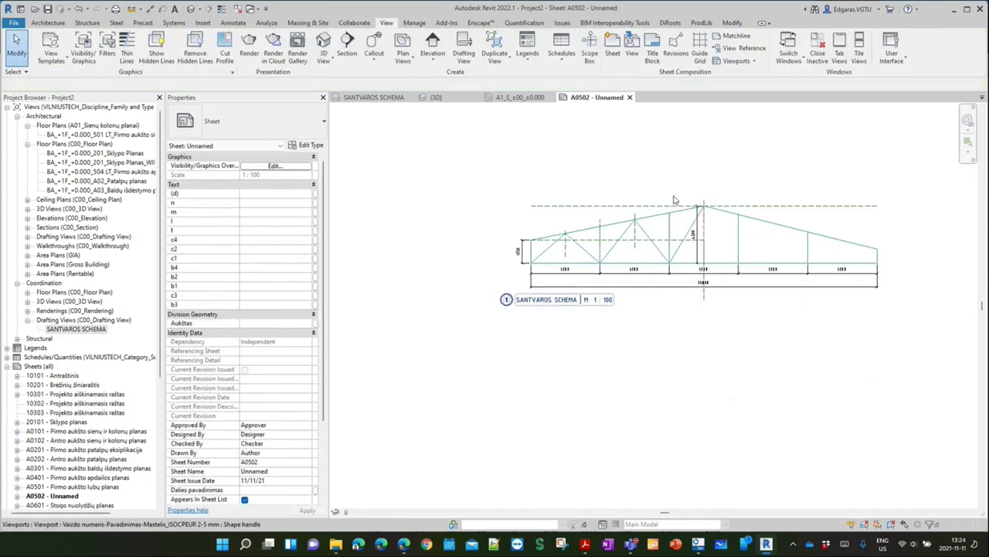
{"action": "left_click_drag", "start_coordinate": [549, 303], "coordinate": [607, 189]}
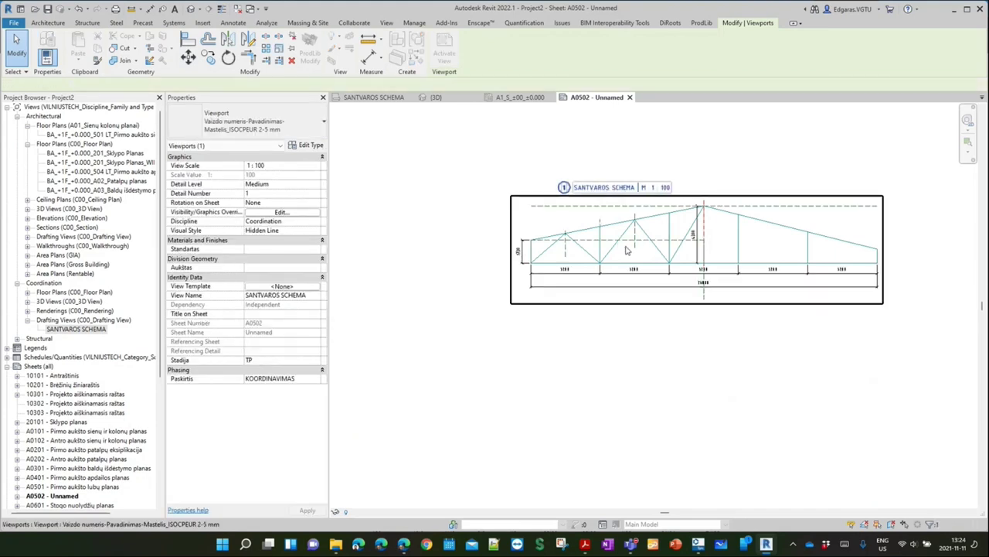
Deselect the viewport and compare the placed truss schema against the assignment PDF
{"action": "left_click", "coordinate": [387, 23]}
{"action": "scroll", "coordinate": [717, 257], "scroll_direction": "up", "scroll_amount": 3}
{"action": "key", "text": "Escape"}
{"action": "scroll", "coordinate": [717, 256], "scroll_direction": "down", "scroll_amount": 1}
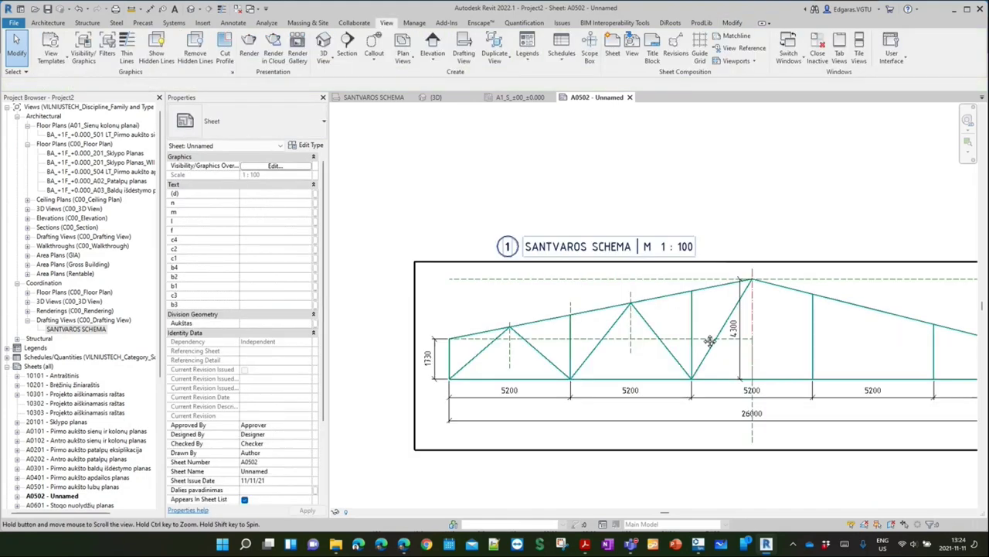
{"action": "scroll", "coordinate": [773, 309], "scroll_direction": "down", "scroll_amount": 1}
{"action": "scroll", "coordinate": [864, 355], "scroll_direction": "up", "scroll_amount": 1}
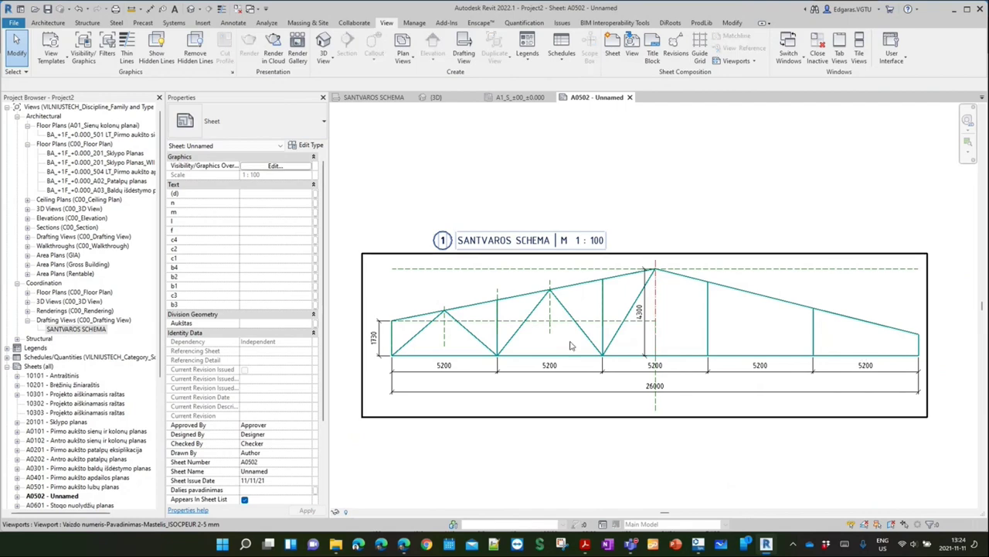
{"action": "left_click", "coordinate": [585, 545]}
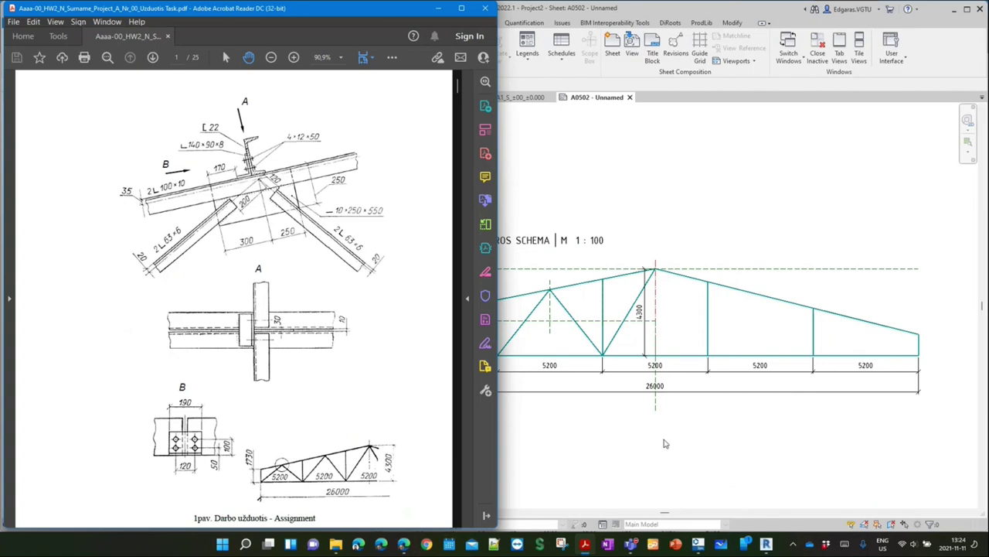
{"action": "left_click", "coordinate": [664, 443]}
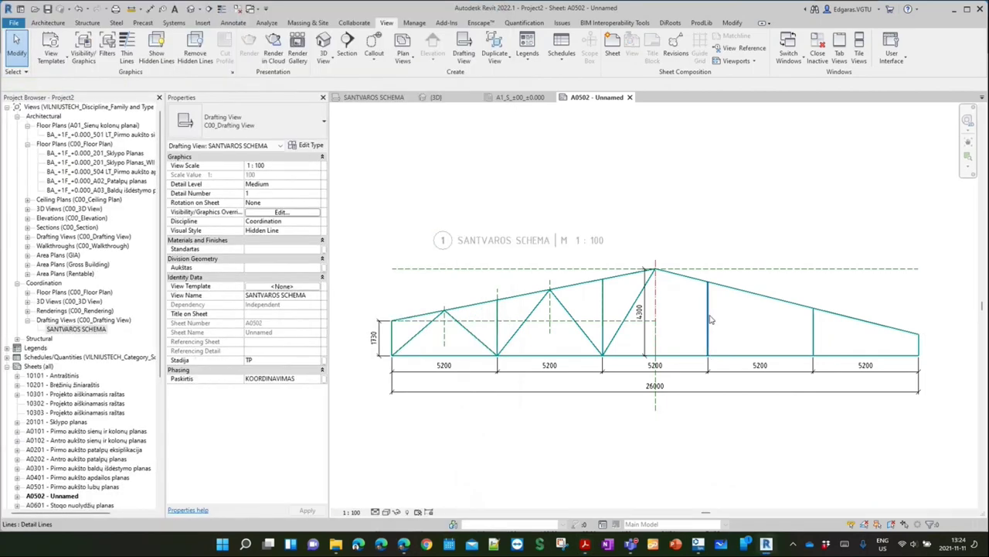
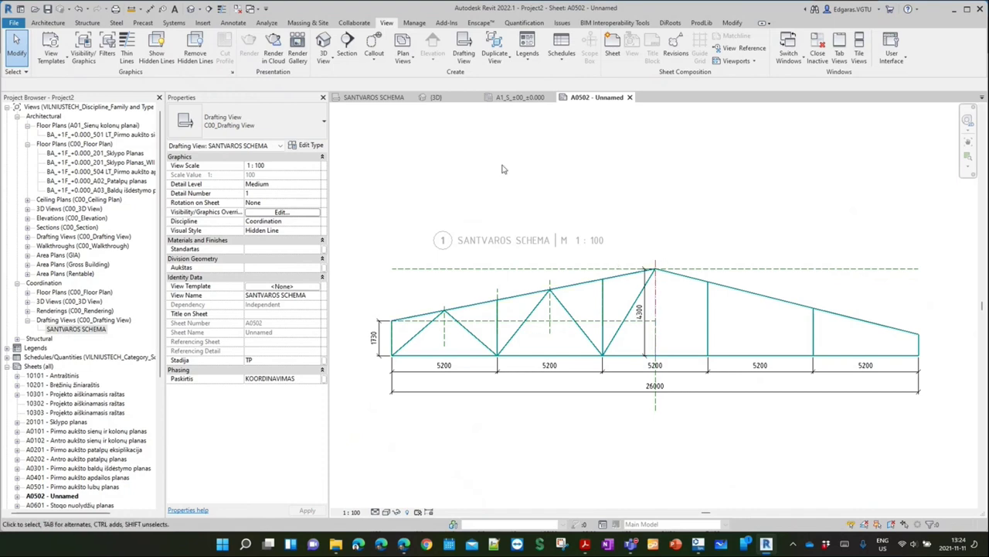
Draw a rectangular masking region from above the truss apex to below its right end
{"action": "left_click", "coordinate": [233, 23]}
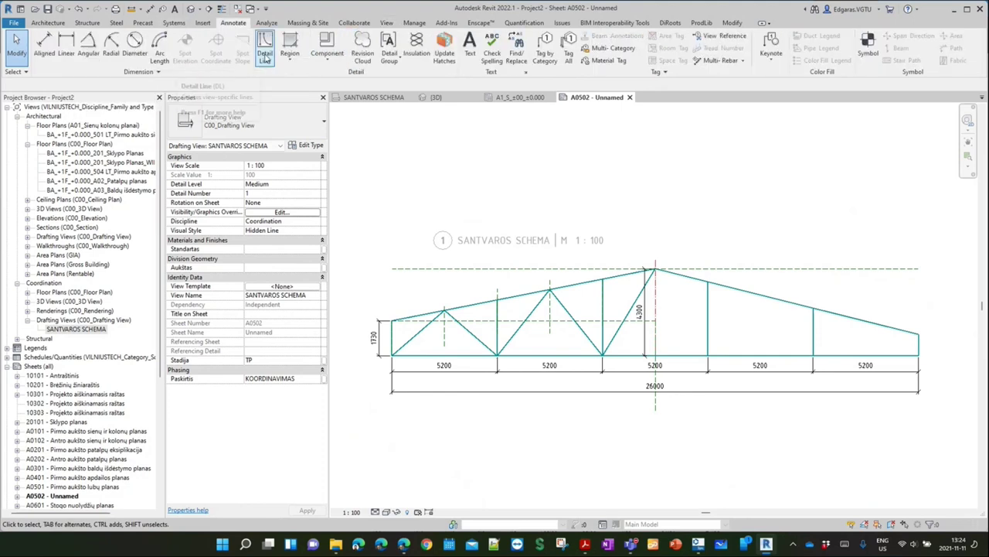
{"action": "left_click", "coordinate": [289, 54]}
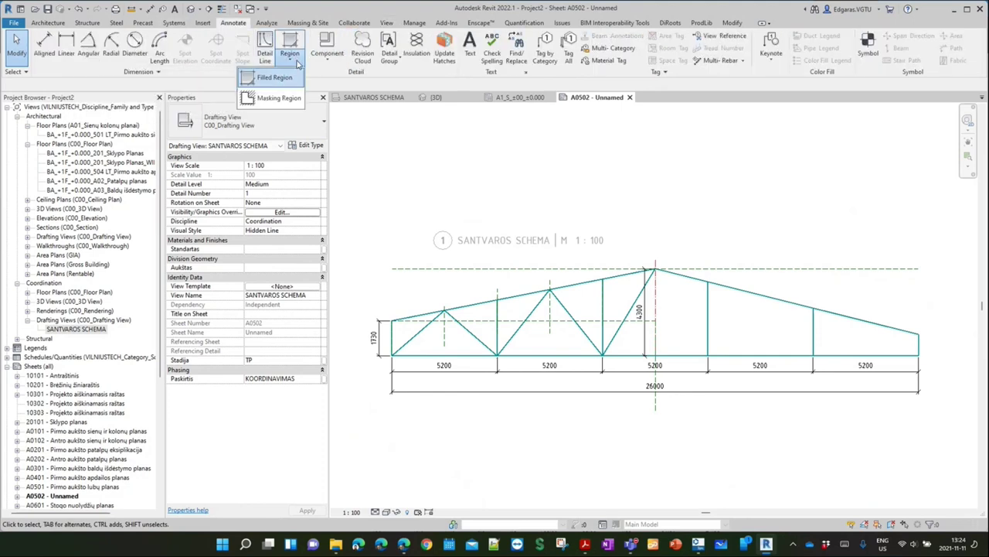
{"action": "left_click", "coordinate": [274, 99]}
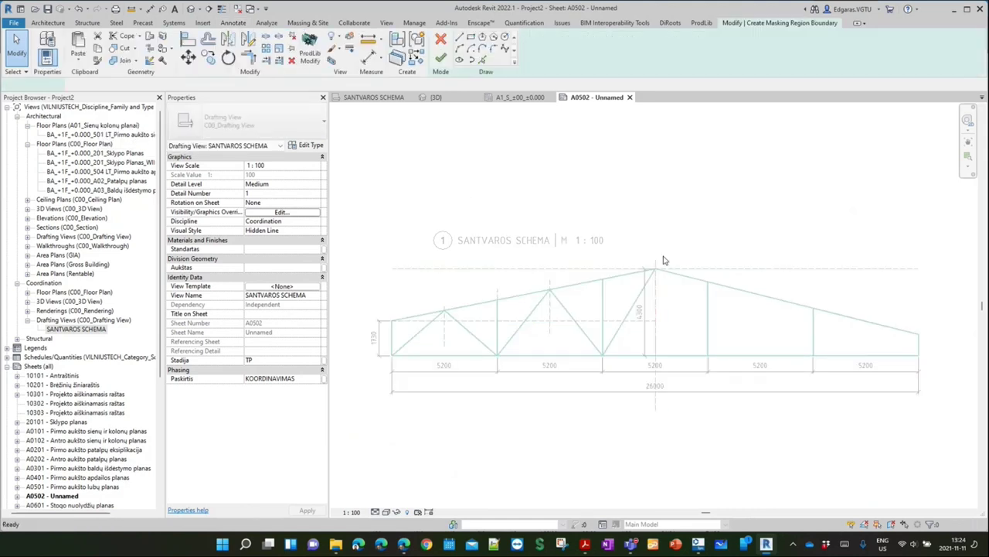
{"action": "left_click", "coordinate": [471, 38]}
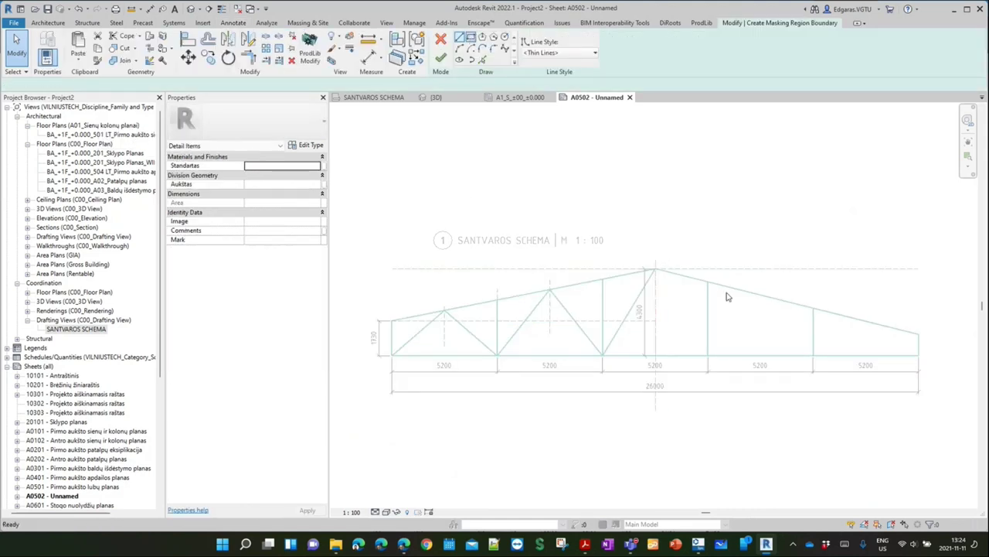
{"action": "left_click", "coordinate": [663, 243]}
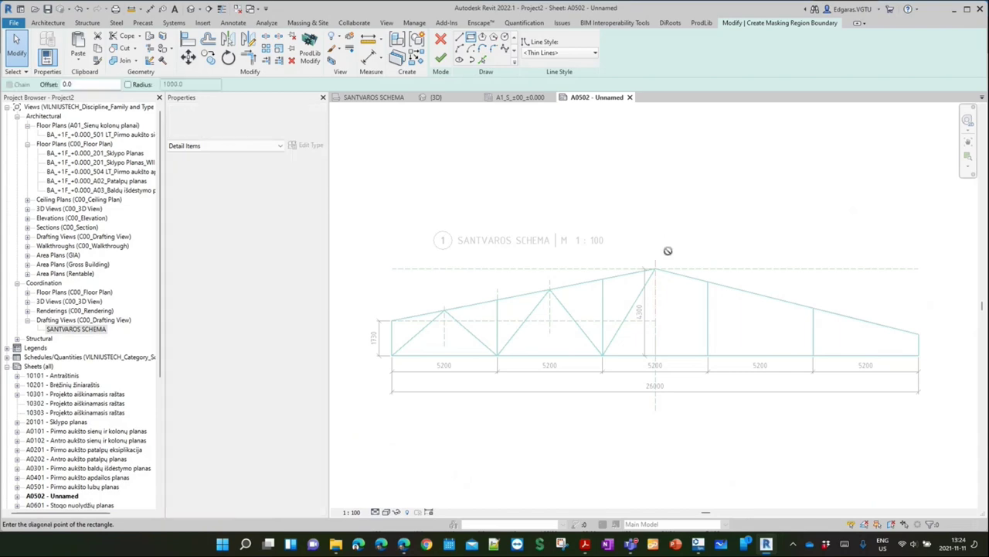
{"action": "left_click", "coordinate": [937, 418]}
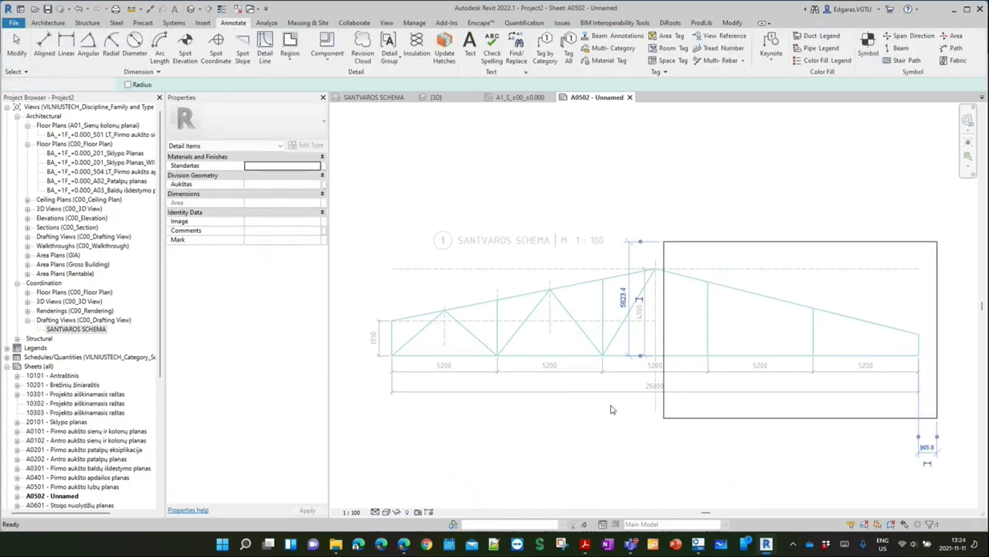
{"action": "key", "text": "Escape"}
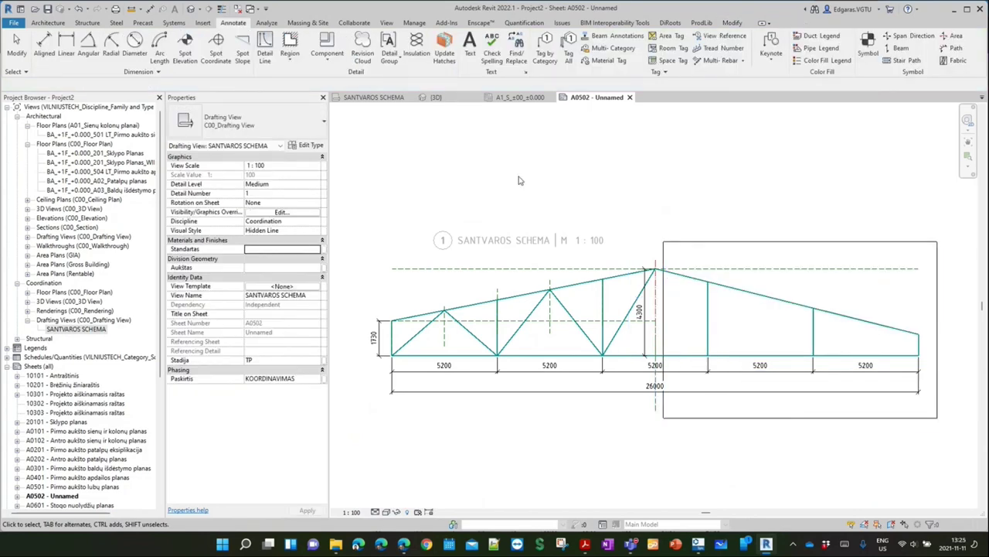
Bring the masking region forward so it covers the right half of the truss
{"action": "left_click", "coordinate": [717, 308]}
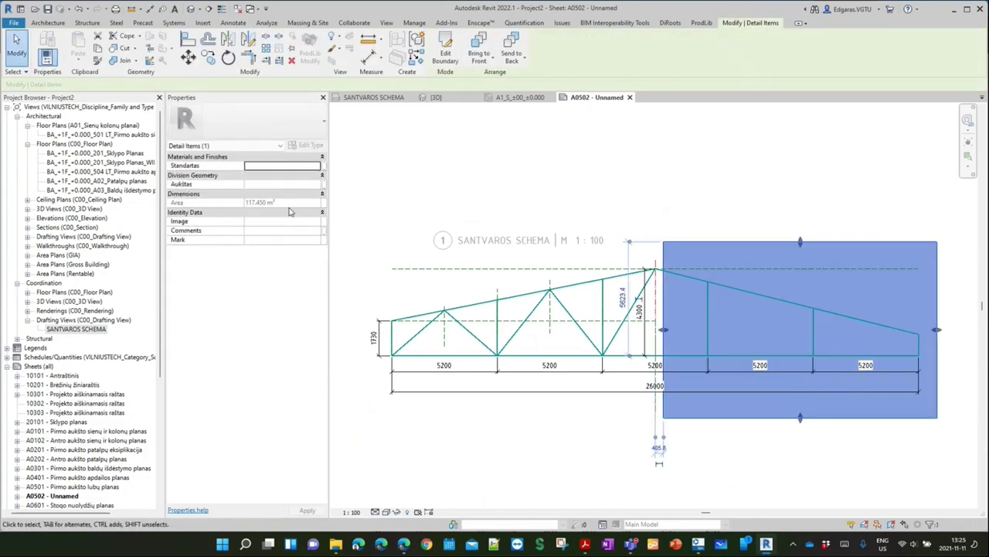
{"action": "left_click", "coordinate": [493, 58]}
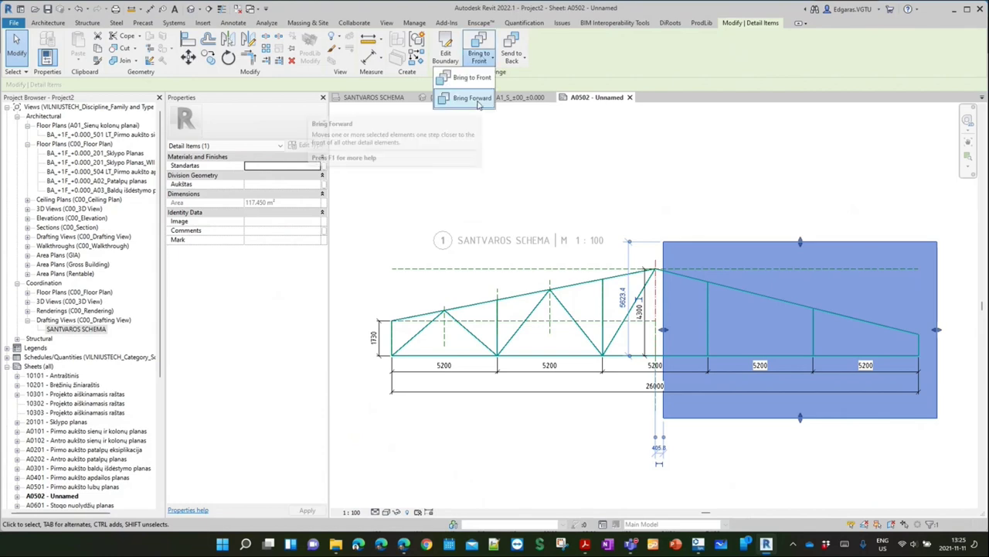
{"action": "left_click", "coordinate": [471, 98]}
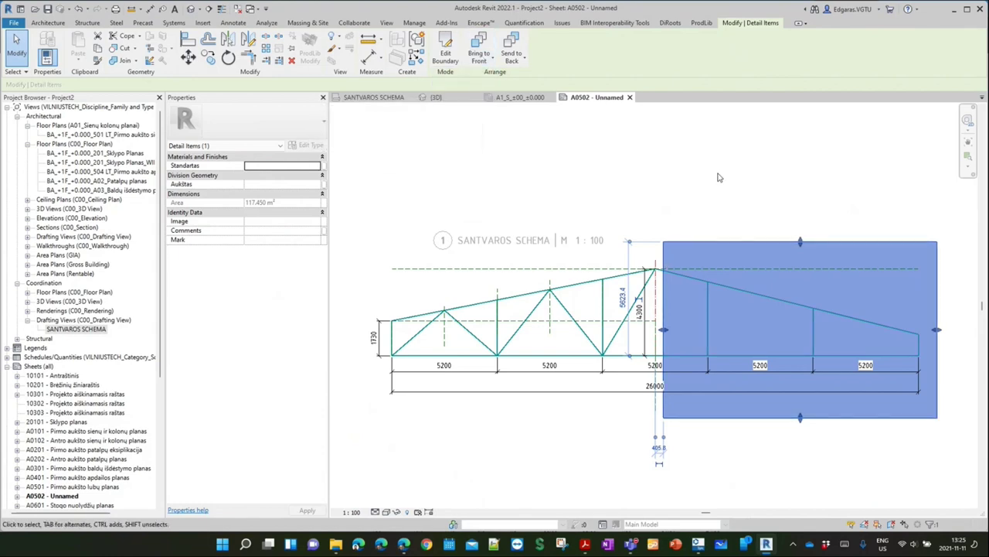
{"action": "left_click", "coordinate": [695, 165]}
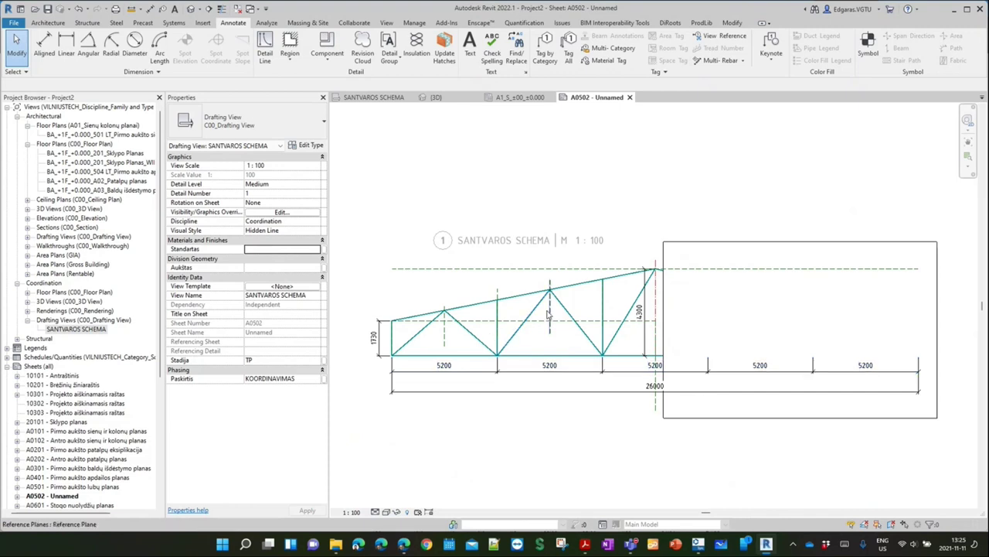
Remove the right-half witness lines from the 5200 dimension string
{"action": "left_click", "coordinate": [770, 376]}
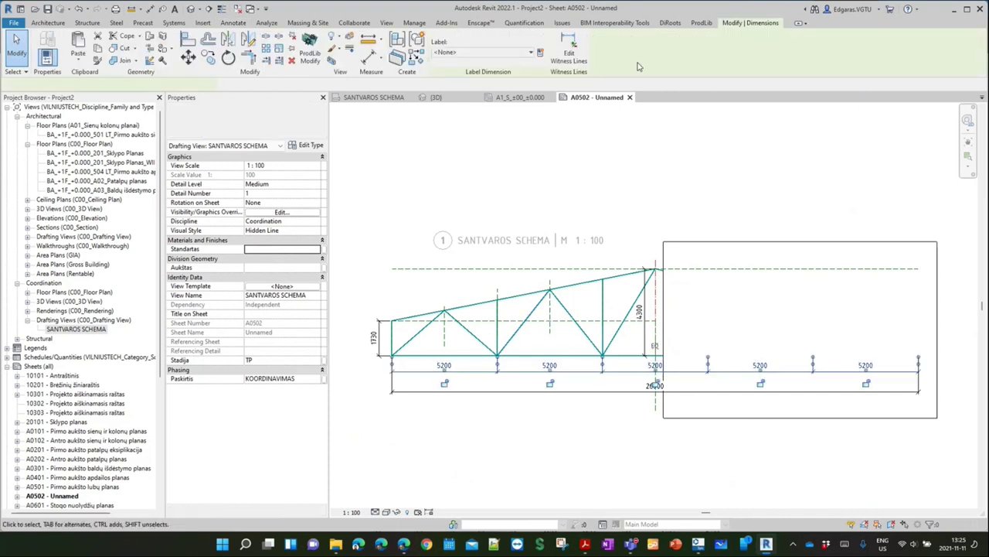
{"action": "left_click", "coordinate": [569, 49]}
{"action": "left_click", "coordinate": [838, 344]}
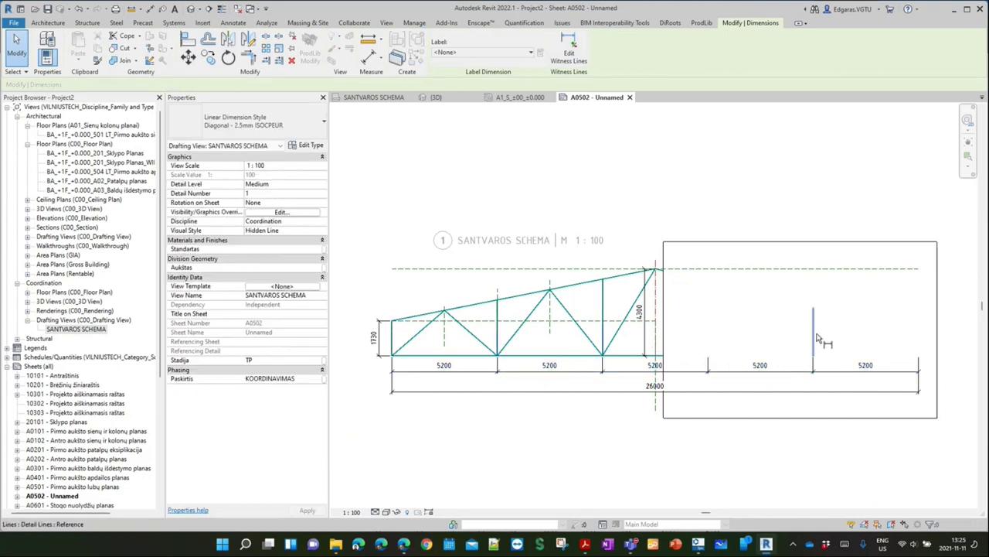
{"action": "left_click", "coordinate": [824, 458]}
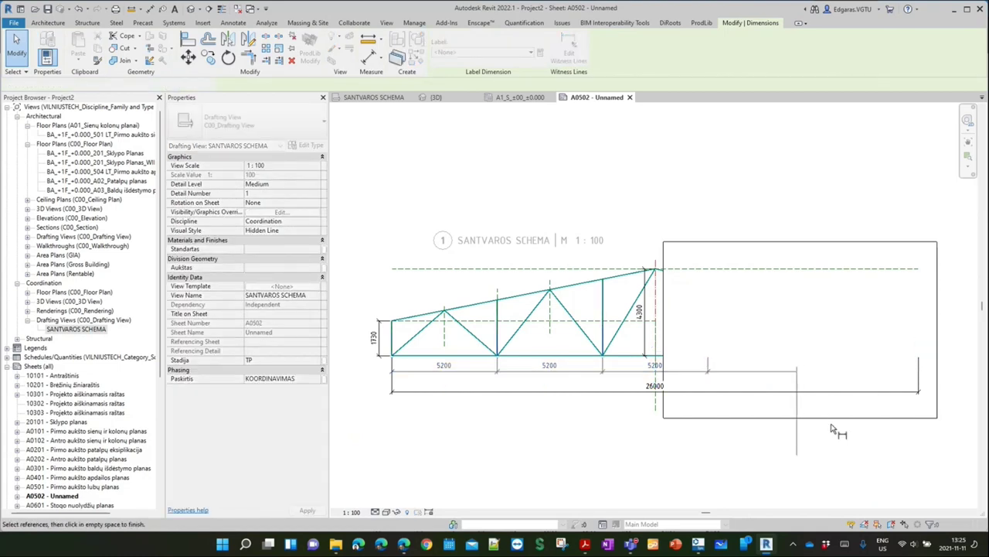
{"action": "left_click", "coordinate": [661, 462]}
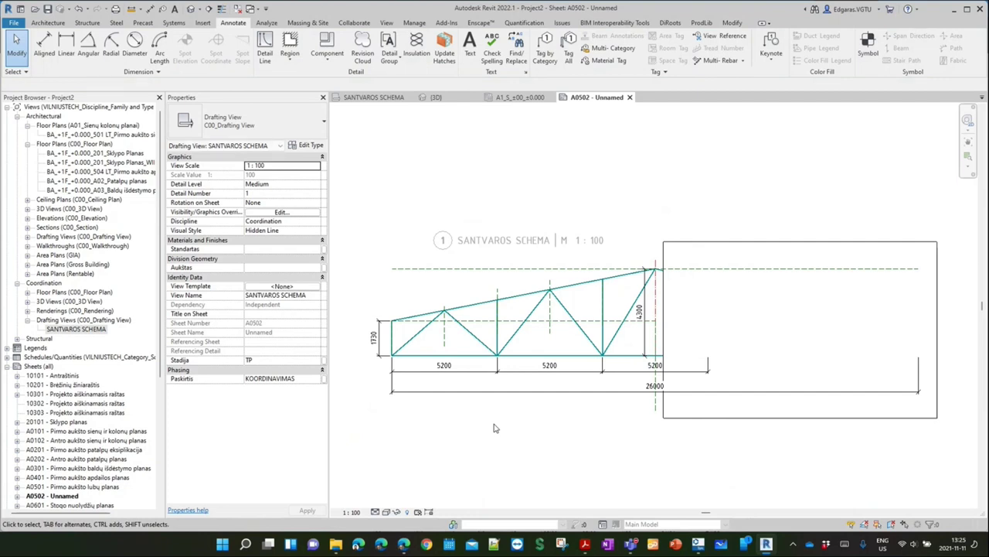
Change the masking region's boundary line style to <Invisible lines>
{"action": "double_click", "coordinate": [756, 243]}
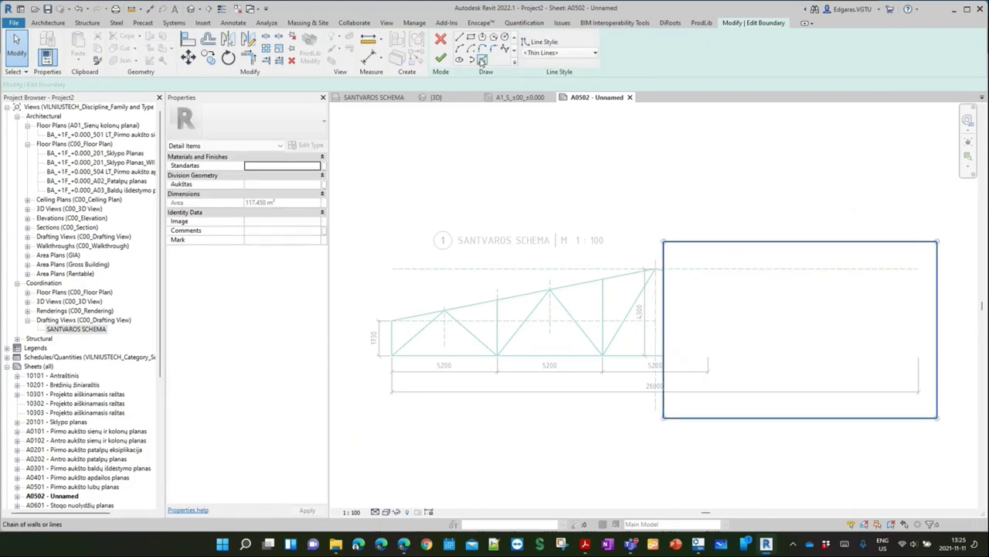
{"action": "left_click", "coordinate": [563, 56]}
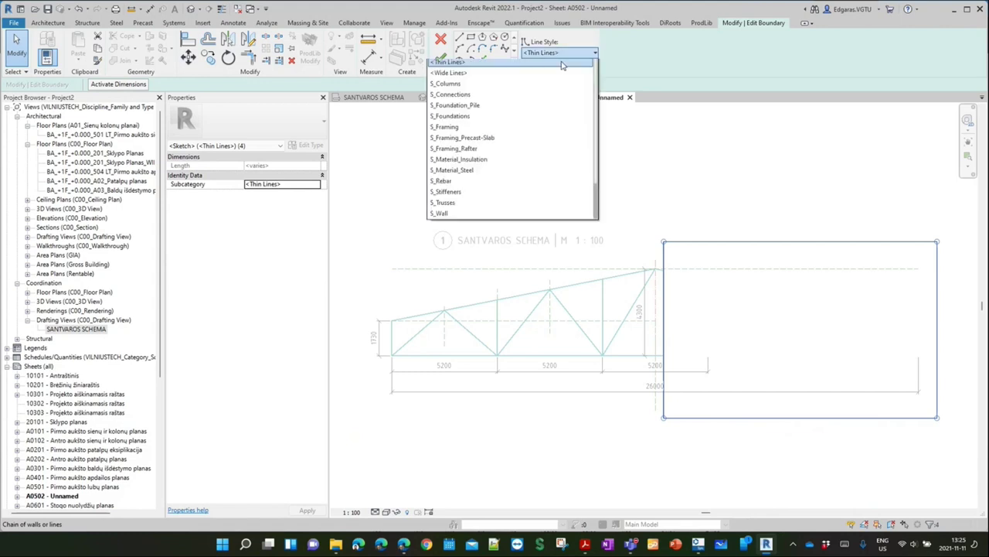
{"action": "scroll", "coordinate": [523, 185], "scroll_direction": "up", "scroll_amount": 2}
{"action": "scroll", "coordinate": [524, 182], "scroll_direction": "up", "scroll_amount": 5}
{"action": "scroll", "coordinate": [517, 184], "scroll_direction": "down", "scroll_amount": 3}
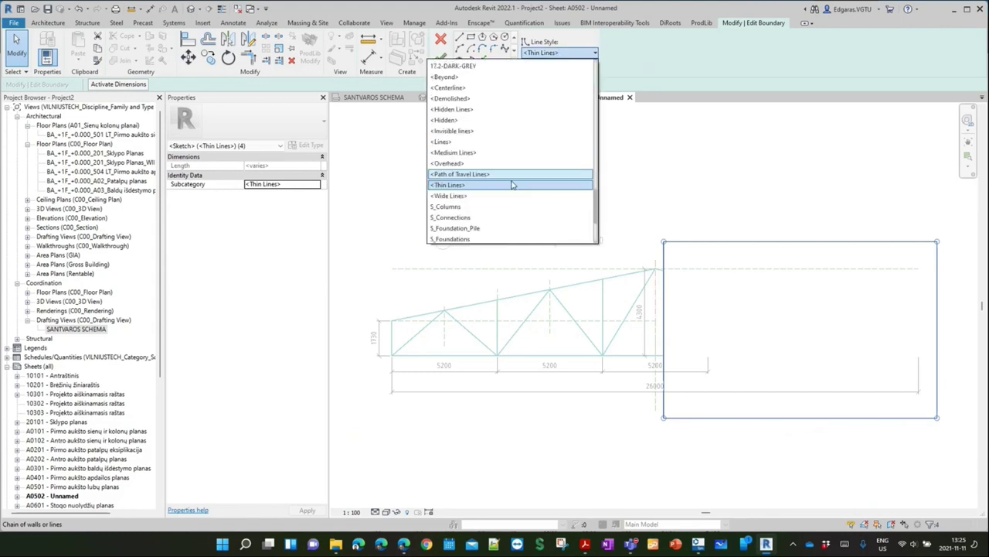
{"action": "left_click", "coordinate": [467, 131]}
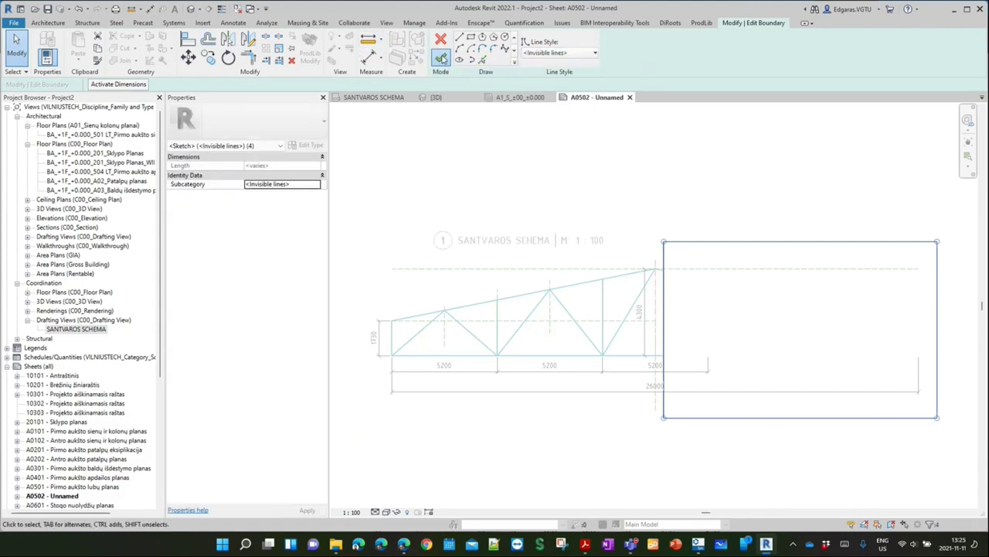
{"action": "left_click", "coordinate": [440, 59]}
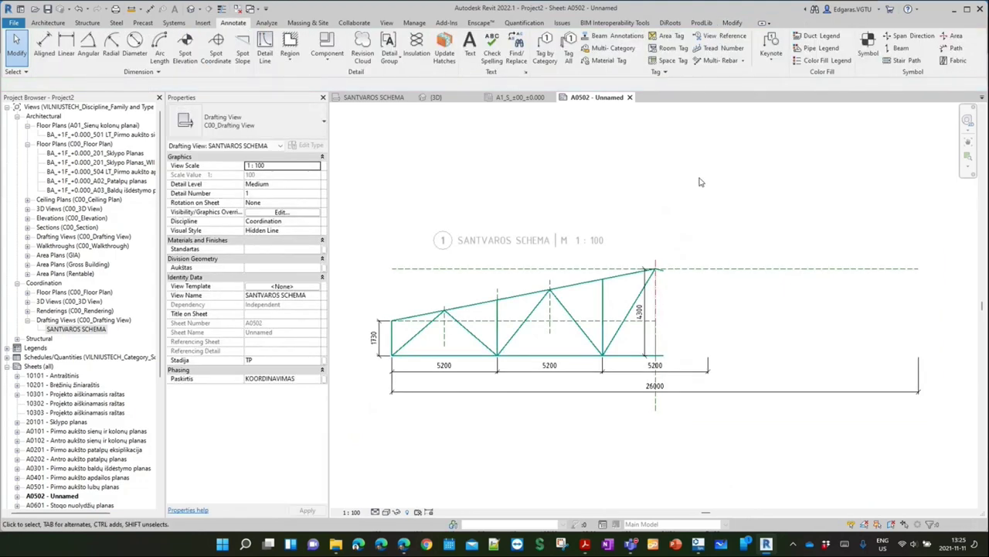
Zoom to the apex and move the right 5200 dimension's end to the vertical member
{"action": "scroll", "coordinate": [681, 340], "scroll_direction": "up", "scroll_amount": 1}
{"action": "scroll", "coordinate": [672, 351], "scroll_direction": "up", "scroll_amount": 1}
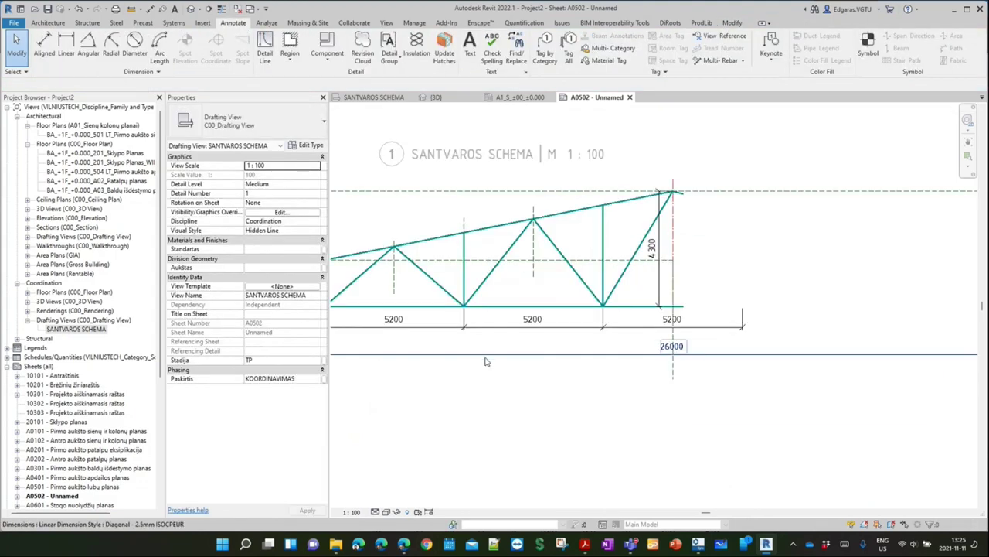
{"action": "scroll", "coordinate": [486, 361], "scroll_direction": "down", "scroll_amount": 2}
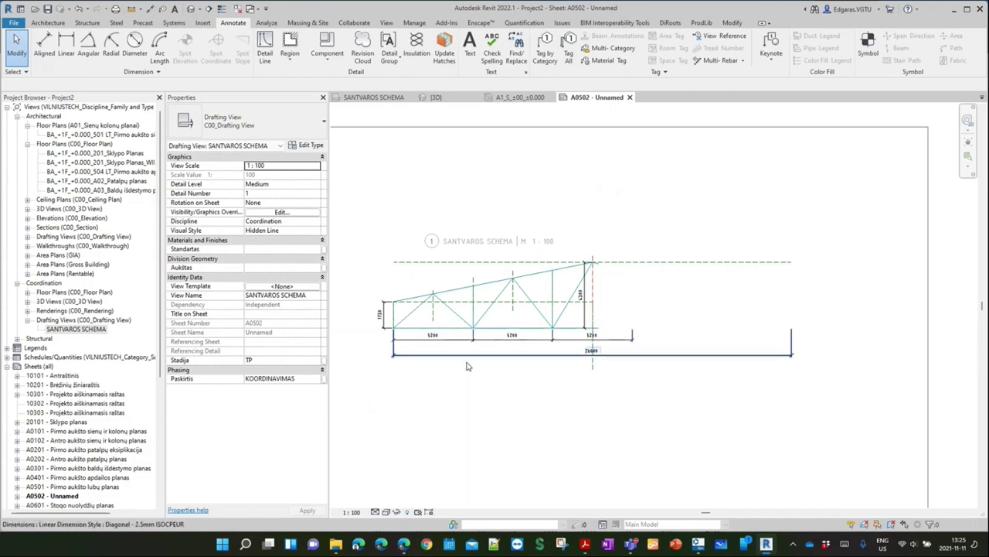
{"action": "scroll", "coordinate": [612, 317], "scroll_direction": "up", "scroll_amount": 2}
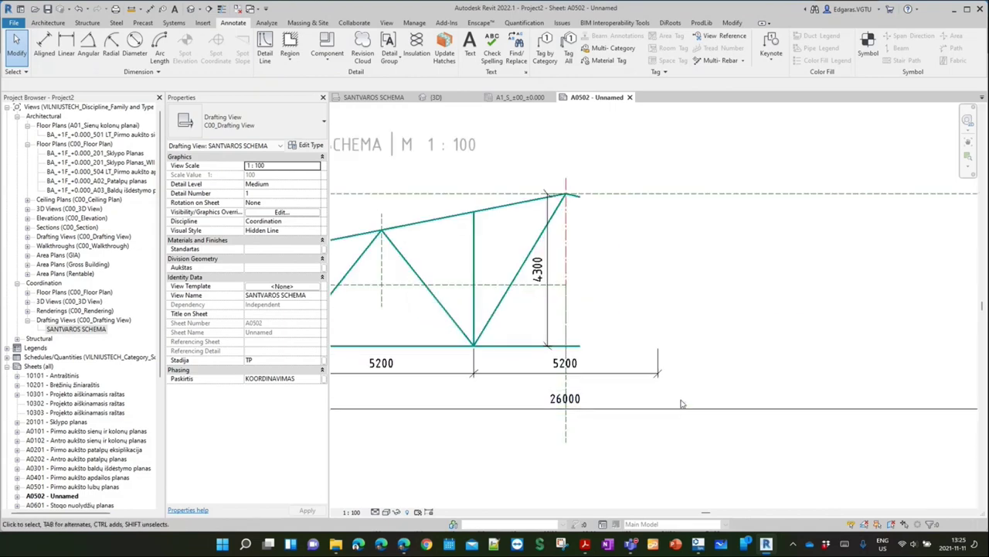
{"action": "scroll", "coordinate": [682, 403], "scroll_direction": "up", "scroll_amount": 1}
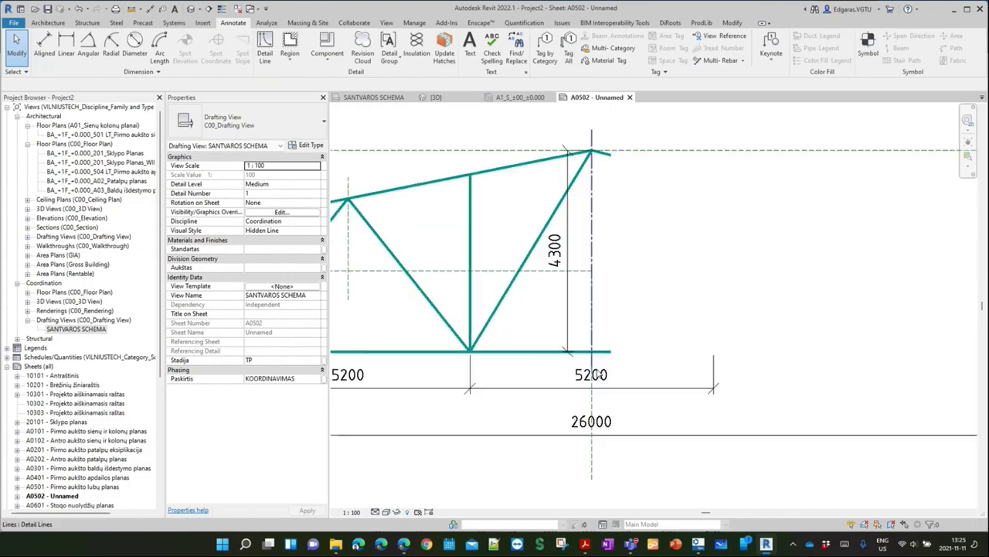
{"action": "left_click", "coordinate": [551, 388]}
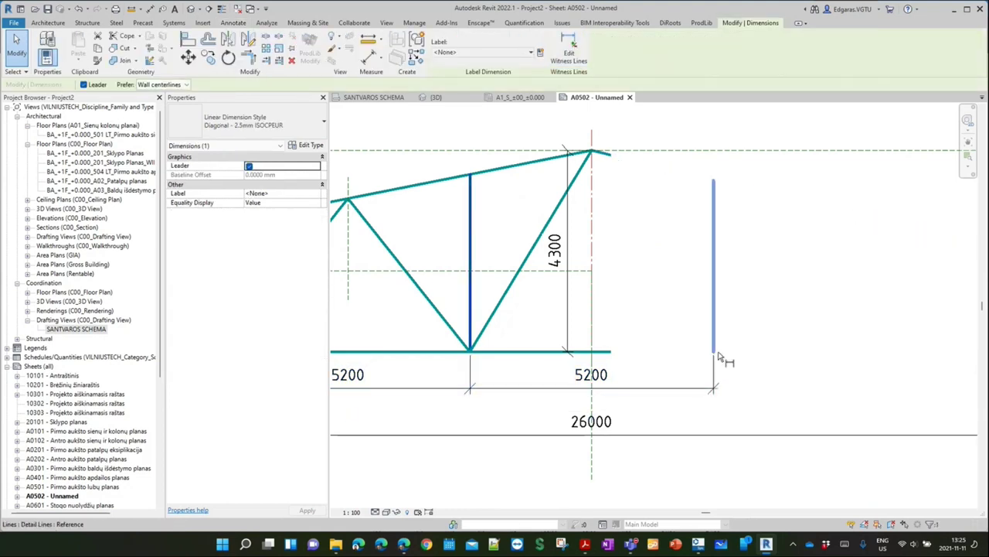
{"action": "left_click_drag", "start_coordinate": [718, 354], "coordinate": [534, 473]}
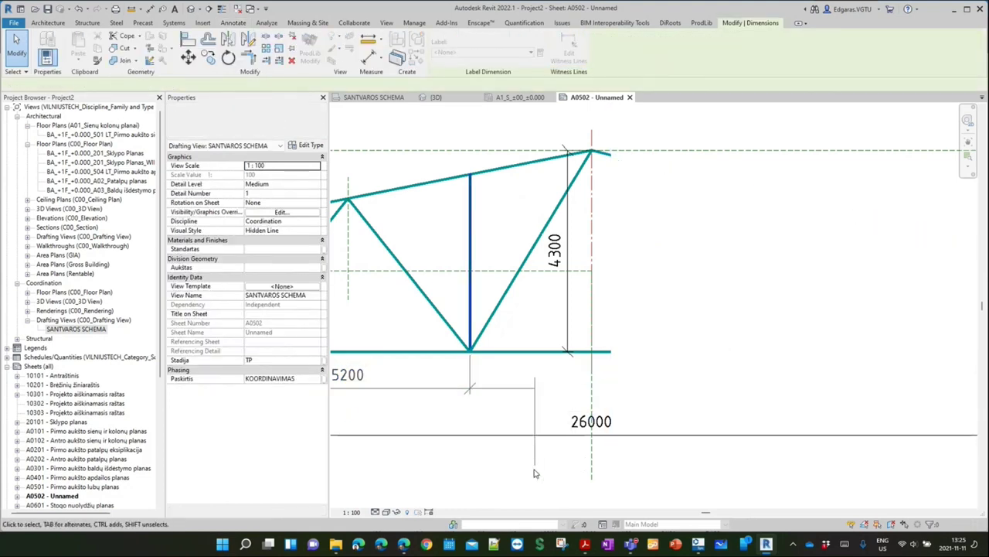
{"action": "key", "text": "Escape"}
Add a 2600 aligned dimension (DI) from the vertical truss member to the apex line
{"action": "key", "text": "d"}
{"action": "key", "text": "i"}
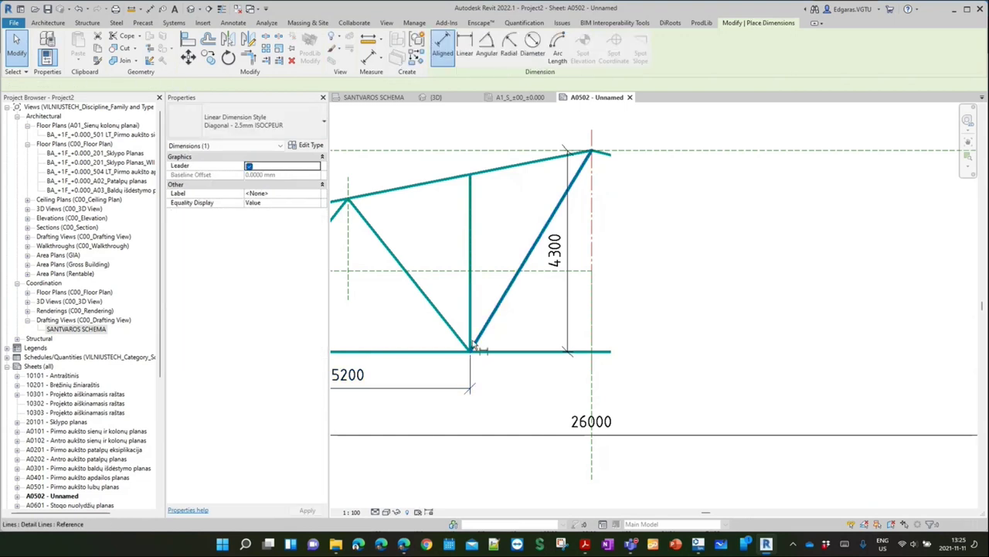
{"action": "left_click", "coordinate": [470, 344]}
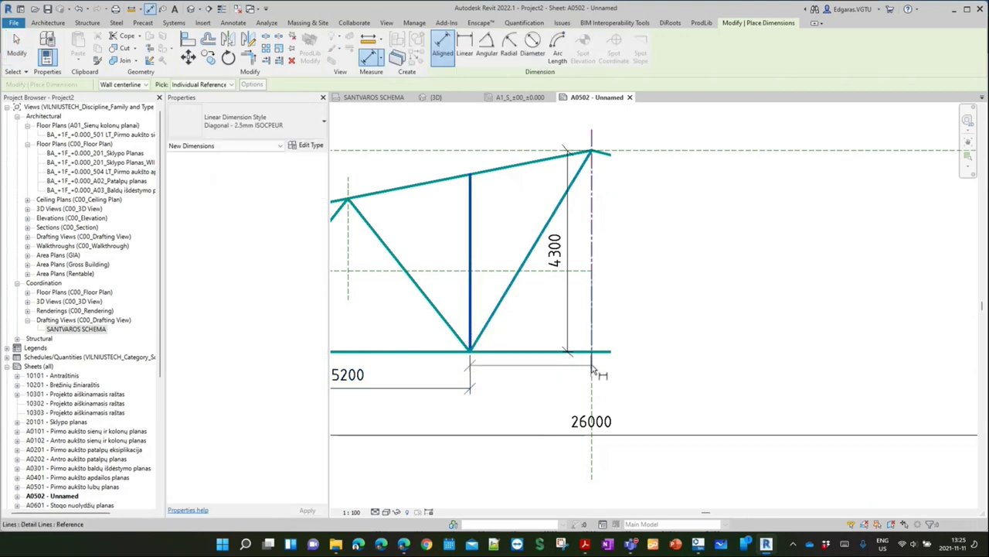
{"action": "left_click", "coordinate": [592, 372]}
{"action": "left_click", "coordinate": [563, 388]}
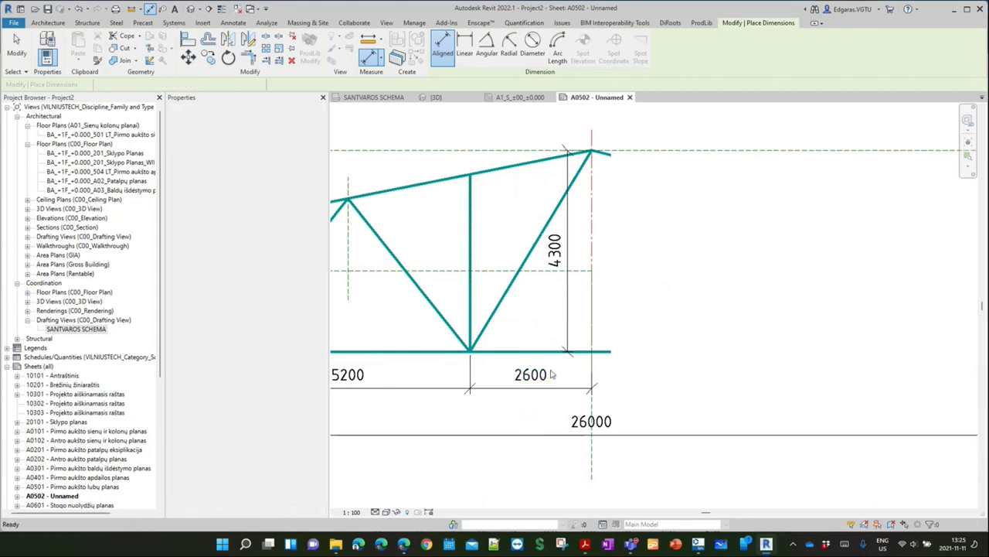
{"action": "key", "text": "Escape"}
{"action": "left_click", "coordinate": [531, 375]}
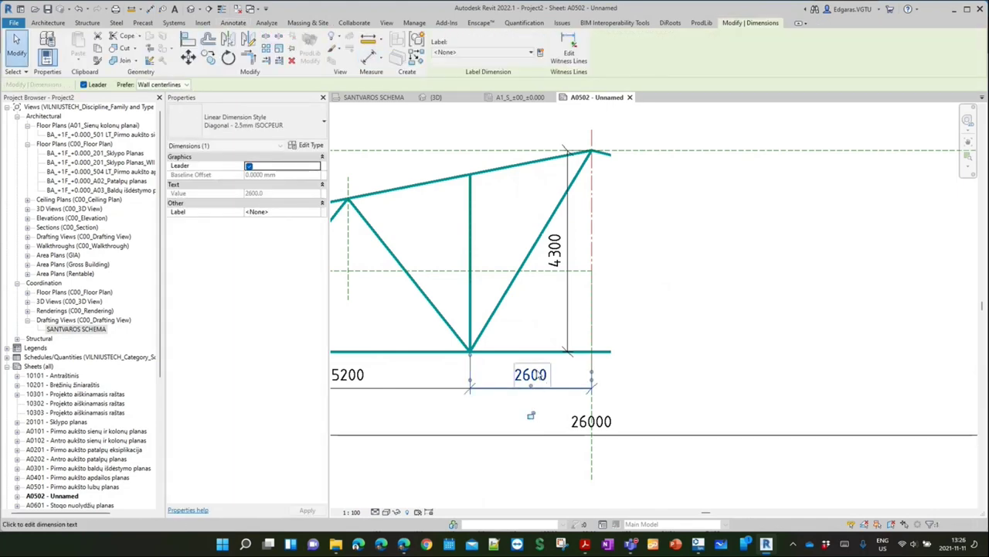
Replace the 2600 dimension's value with the text '5200*'
{"action": "left_click", "coordinate": [532, 375]}
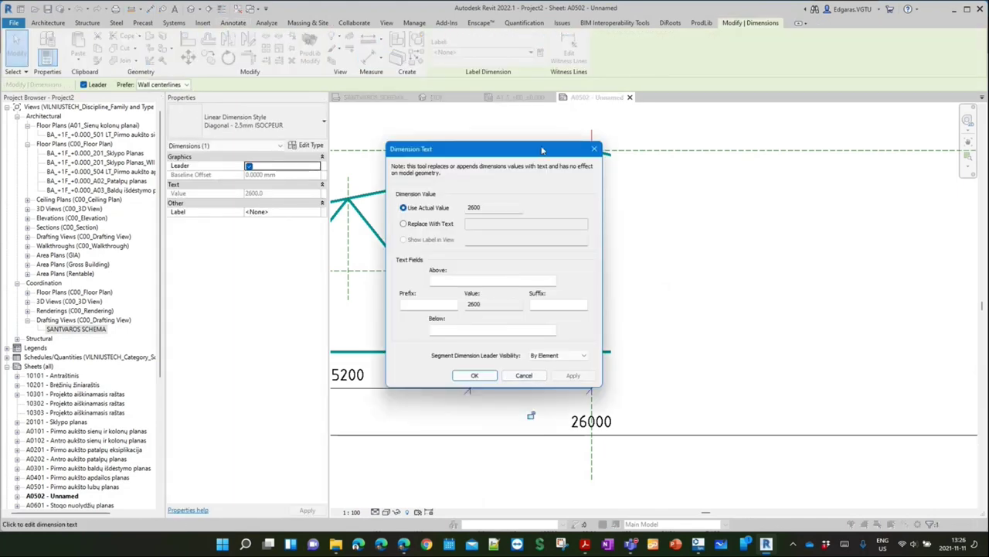
{"action": "left_click_drag", "start_coordinate": [542, 150], "coordinate": [749, 48]}
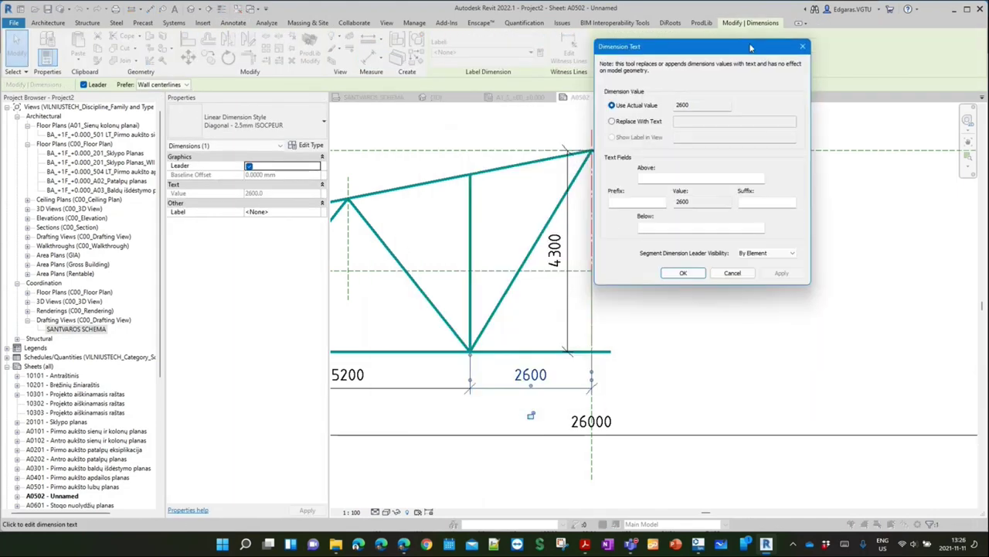
{"action": "left_click", "coordinate": [641, 121]}
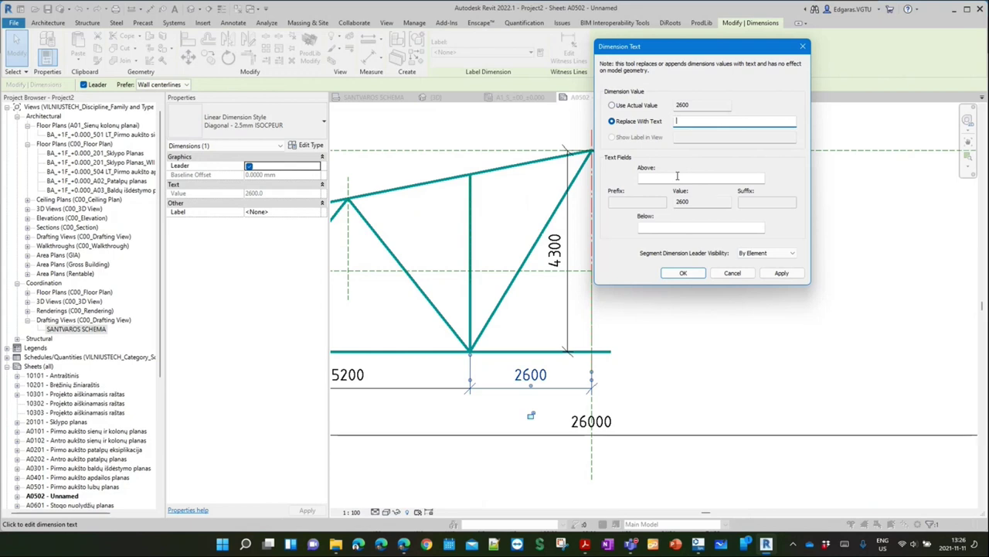
{"action": "left_click", "coordinate": [734, 120]}
{"action": "type", "text": "5200"}
{"action": "type", "text": "*"}
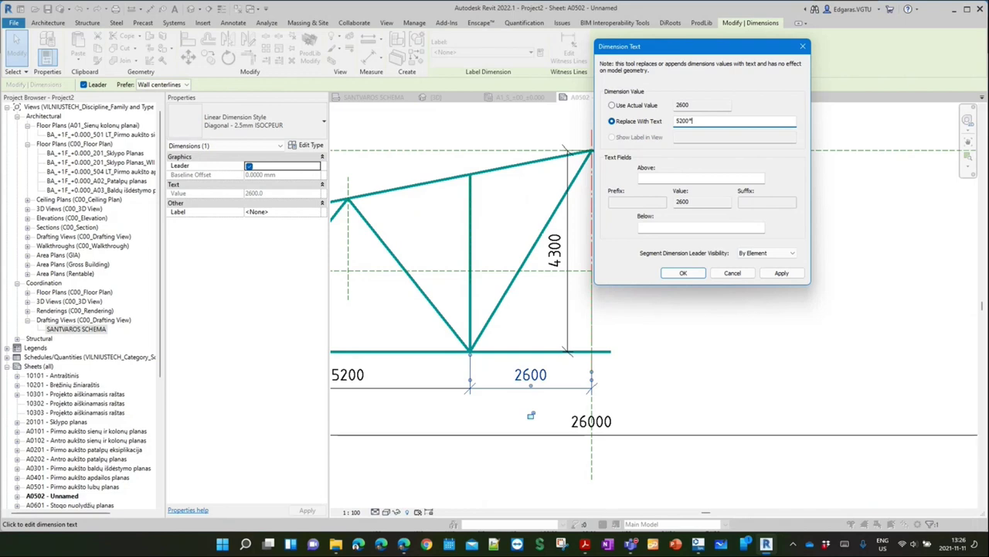
{"action": "left_click", "coordinate": [683, 273]}
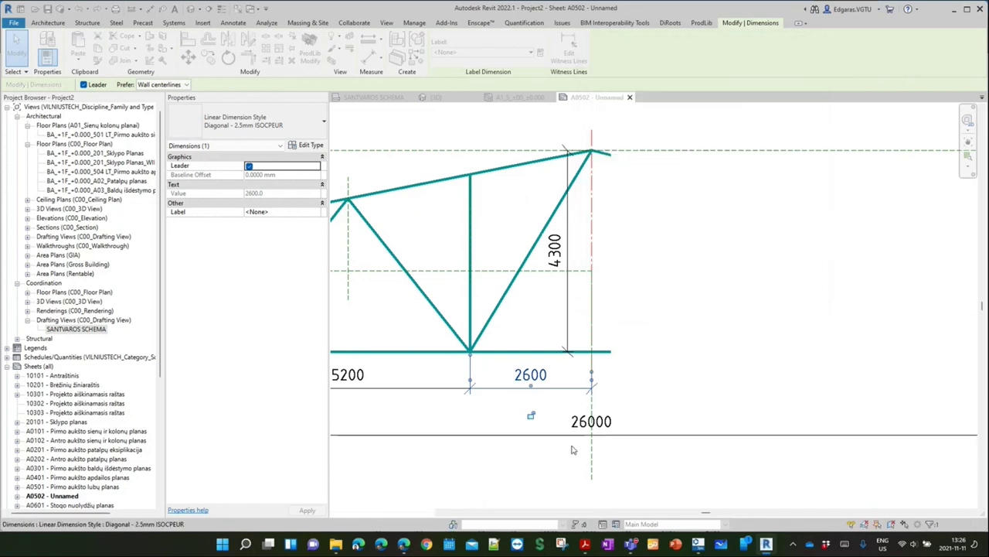
{"action": "scroll", "coordinate": [703, 322], "scroll_direction": "down", "scroll_amount": 1}
{"action": "scroll", "coordinate": [607, 370], "scroll_direction": "down", "scroll_amount": 1}
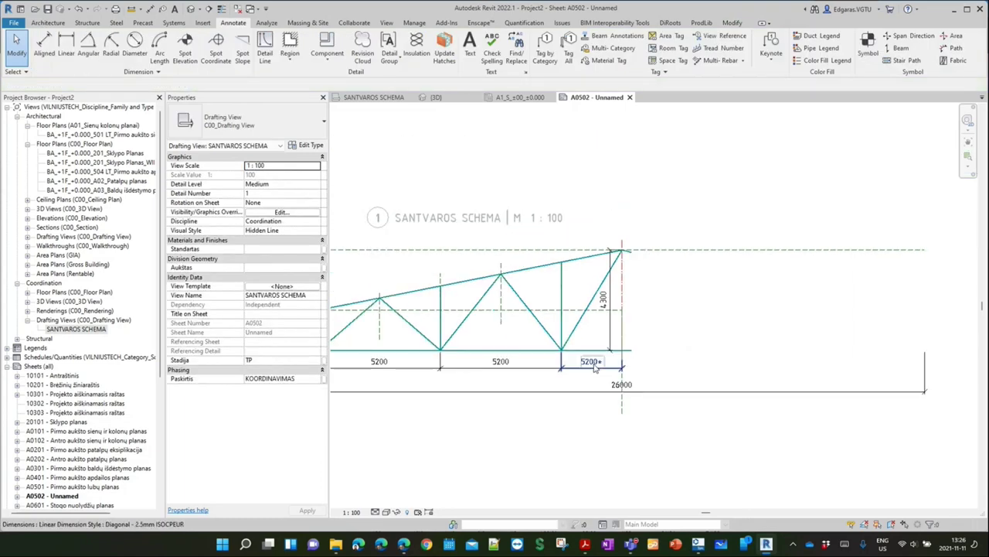
Split the 26000 dimension at the apex and remove its right-hand segment
{"action": "left_click", "coordinate": [611, 391]}
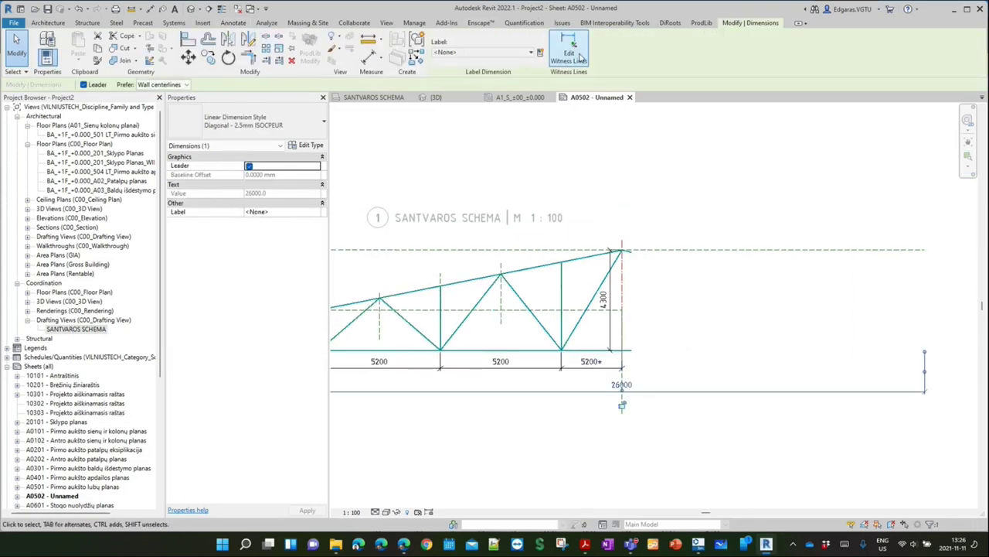
{"action": "left_click", "coordinate": [569, 50]}
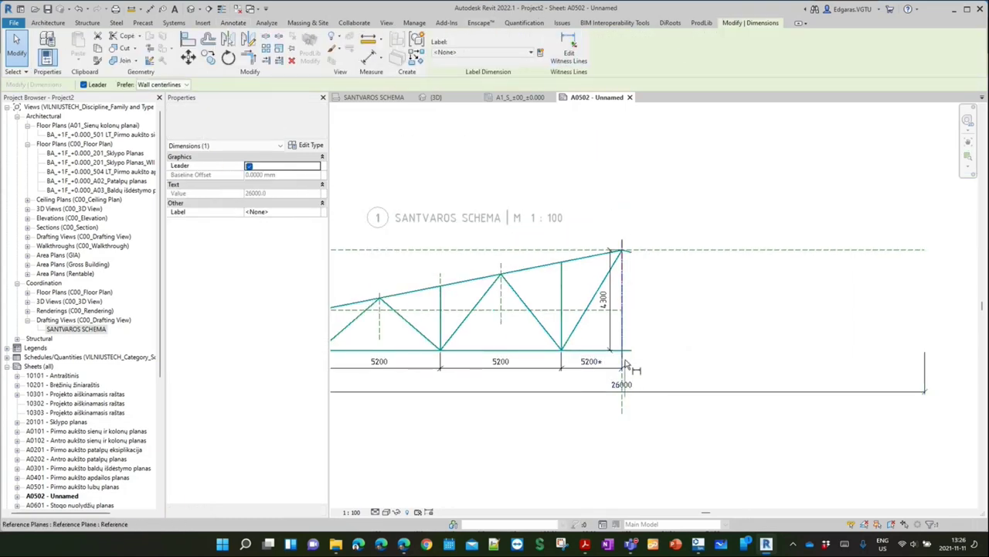
{"action": "left_click", "coordinate": [625, 379]}
{"action": "left_click", "coordinate": [925, 348]}
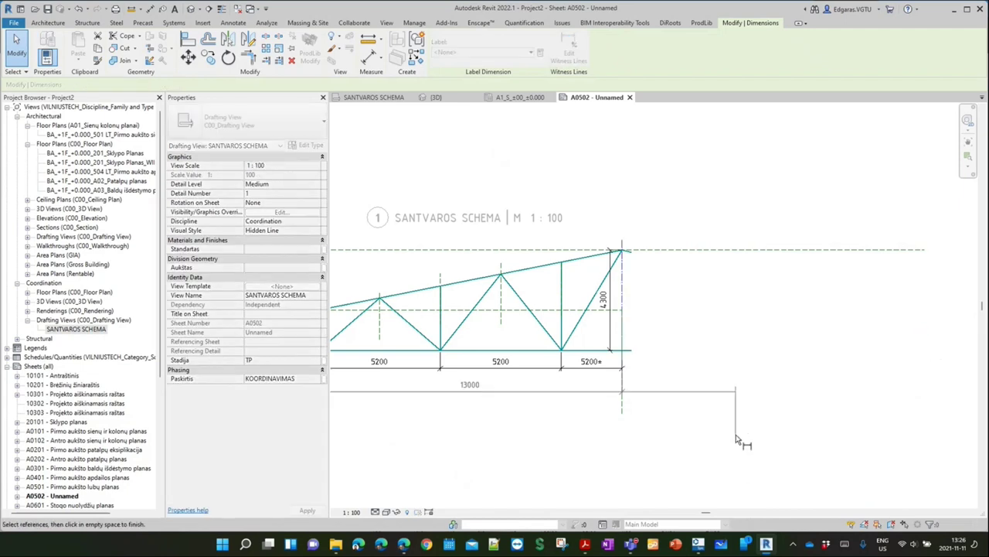
{"action": "left_click", "coordinate": [743, 442]}
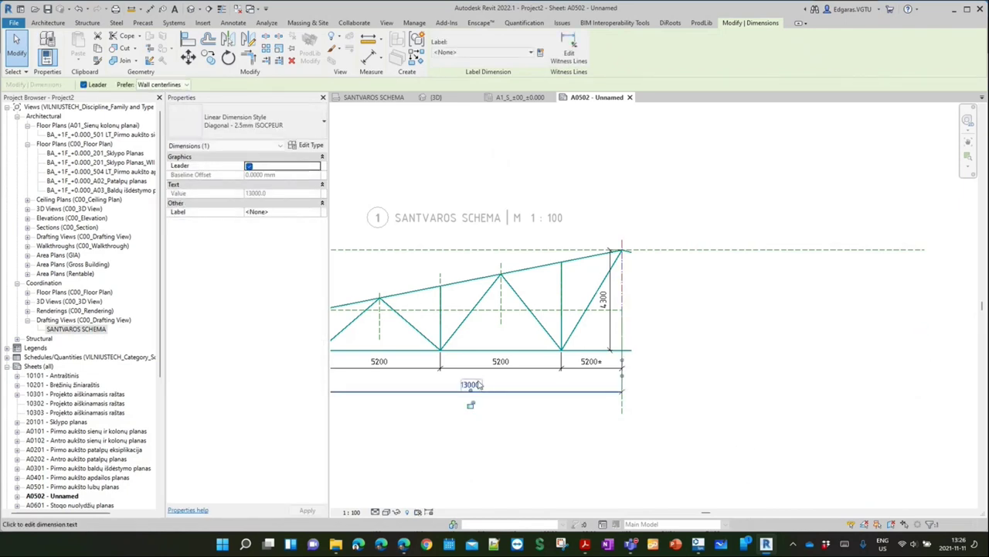
Replace the remaining 13000 dimension's value with the text '26000*'
{"action": "left_click", "coordinate": [473, 384]}
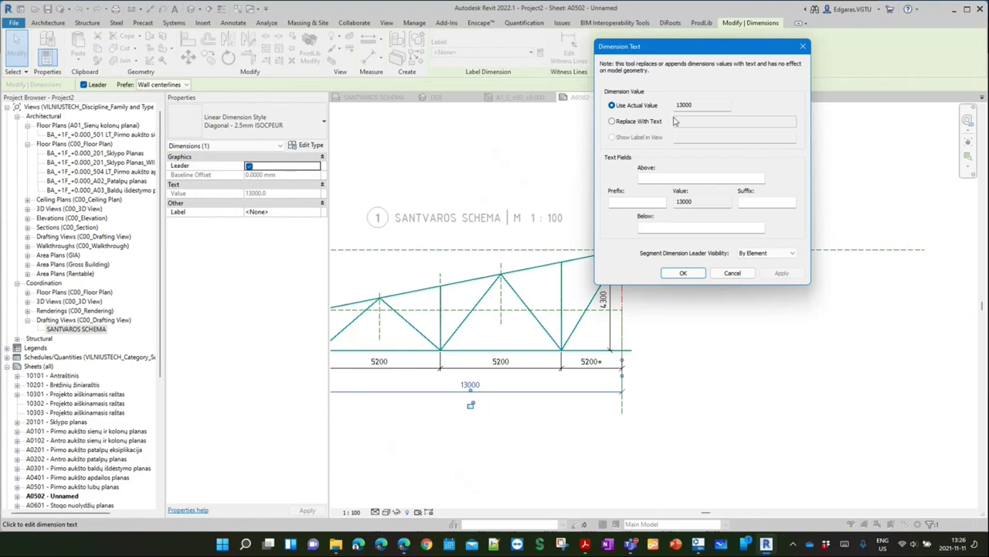
{"action": "left_click", "coordinate": [677, 121]}
{"action": "type", "text": "2600*"}
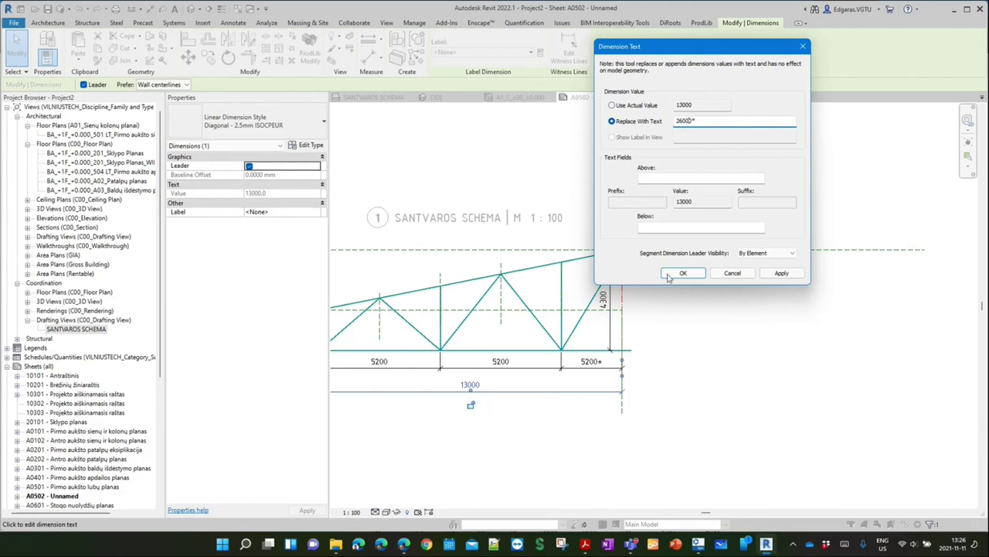
{"action": "left_click", "coordinate": [669, 276]}
{"action": "scroll", "coordinate": [696, 327], "scroll_direction": "down", "scroll_amount": 1}
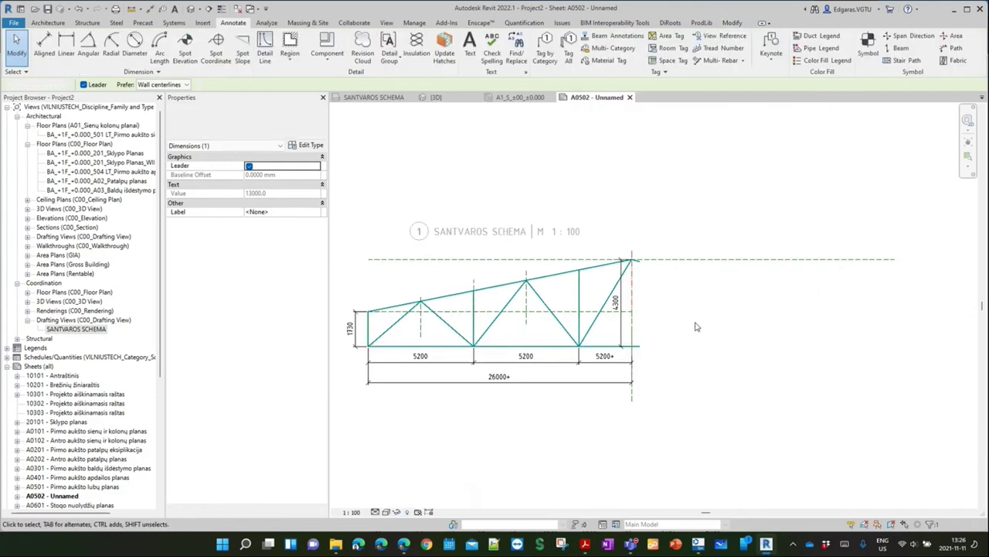
{"action": "left_click", "coordinate": [696, 326]}
Reselect the overall dimension to check it spans only the half truss
{"action": "scroll", "coordinate": [522, 364], "scroll_direction": "up", "scroll_amount": 1}
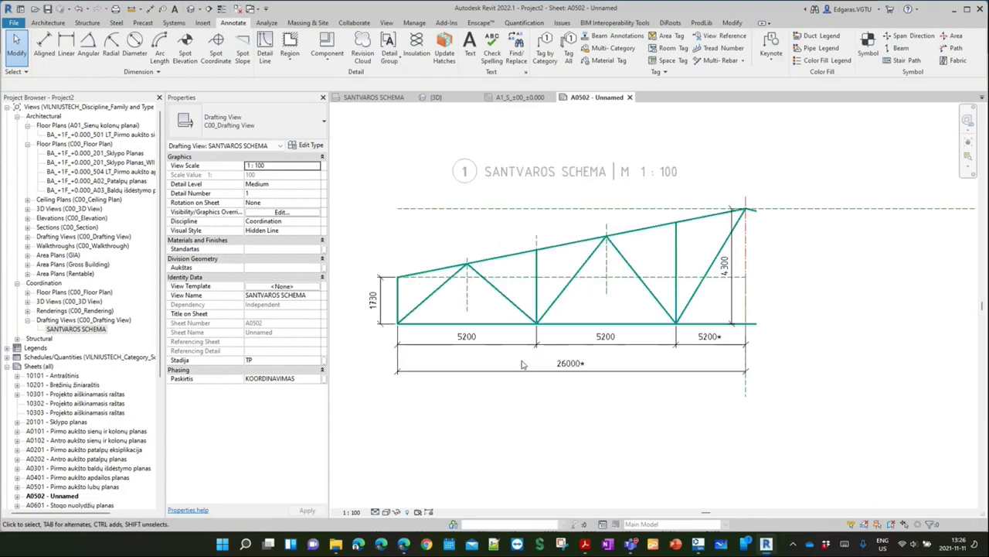
{"action": "scroll", "coordinate": [742, 363], "scroll_direction": "up", "scroll_amount": 1}
{"action": "scroll", "coordinate": [707, 364], "scroll_direction": "up", "scroll_amount": 1}
{"action": "scroll", "coordinate": [707, 371], "scroll_direction": "up", "scroll_amount": 1}
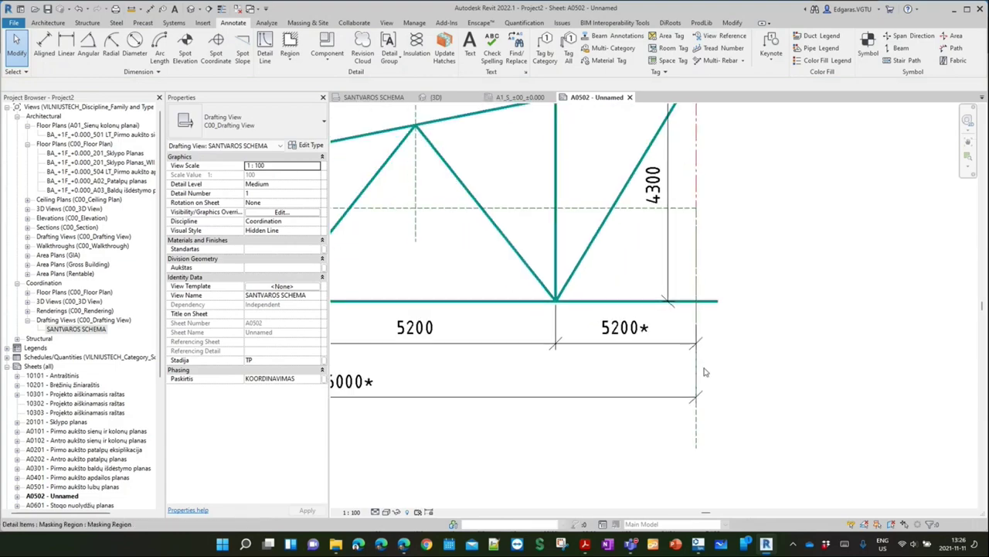
{"action": "scroll", "coordinate": [698, 394], "scroll_direction": "up", "scroll_amount": 1}
{"action": "scroll", "coordinate": [698, 394], "scroll_direction": "up", "scroll_amount": 1}
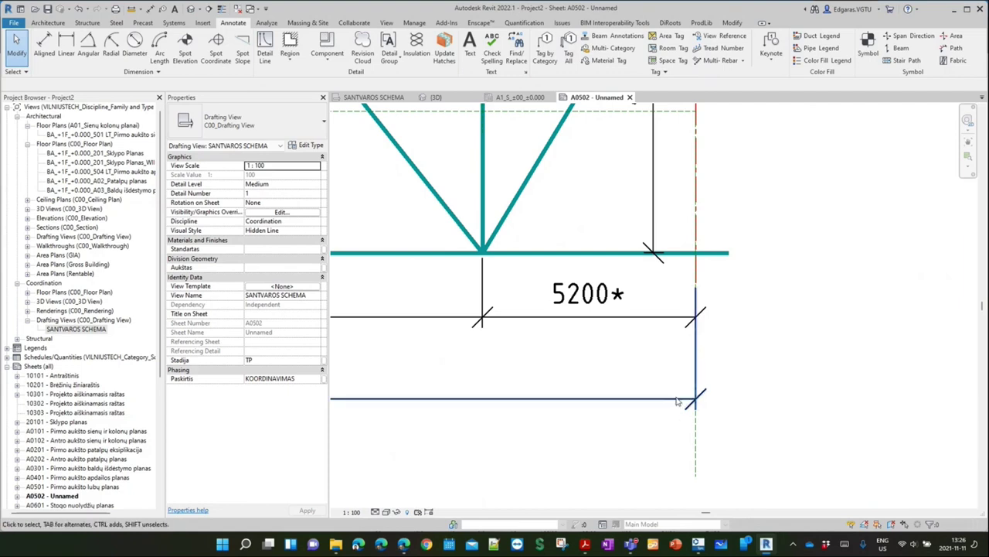
{"action": "left_click", "coordinate": [695, 398]}
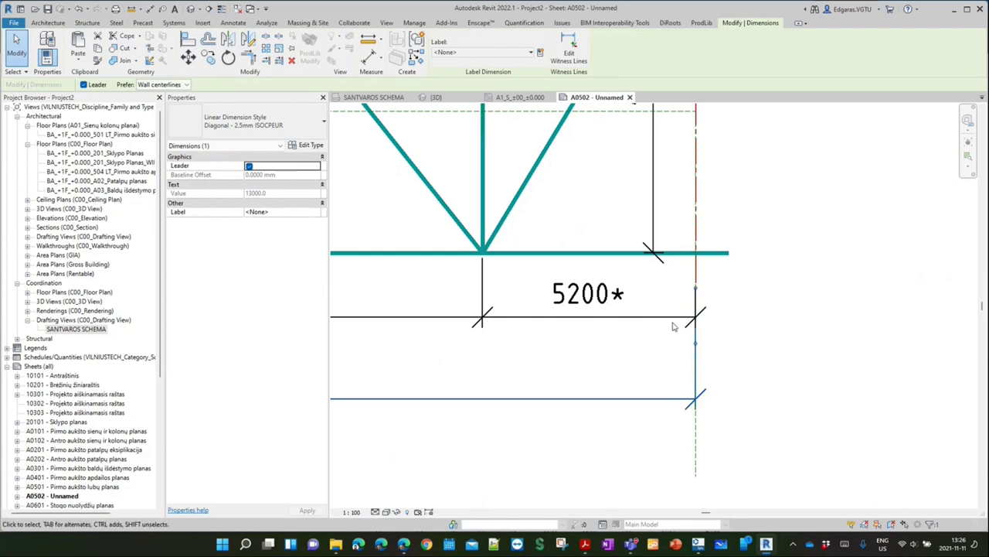
{"action": "scroll", "coordinate": [590, 360], "scroll_direction": "down", "scroll_amount": 3}
{"action": "scroll", "coordinate": [629, 347], "scroll_direction": "down", "scroll_amount": 3}
{"action": "key", "text": "Escape"}
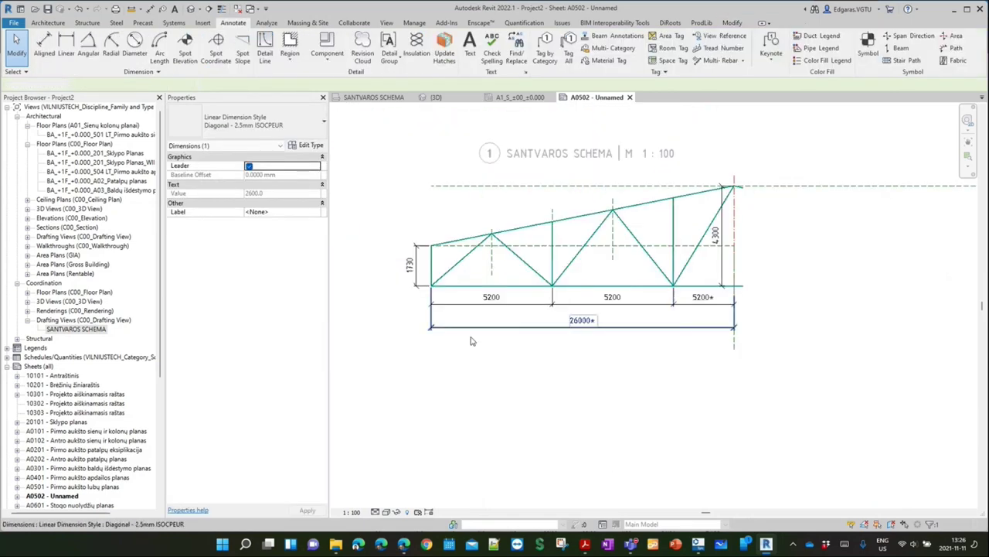
{"action": "scroll", "coordinate": [472, 340], "scroll_direction": "down", "scroll_amount": 2}
Leave the SANTVAROS SCHEMA drafting view to edit sheet A0502
{"action": "left_click", "coordinate": [641, 397]}
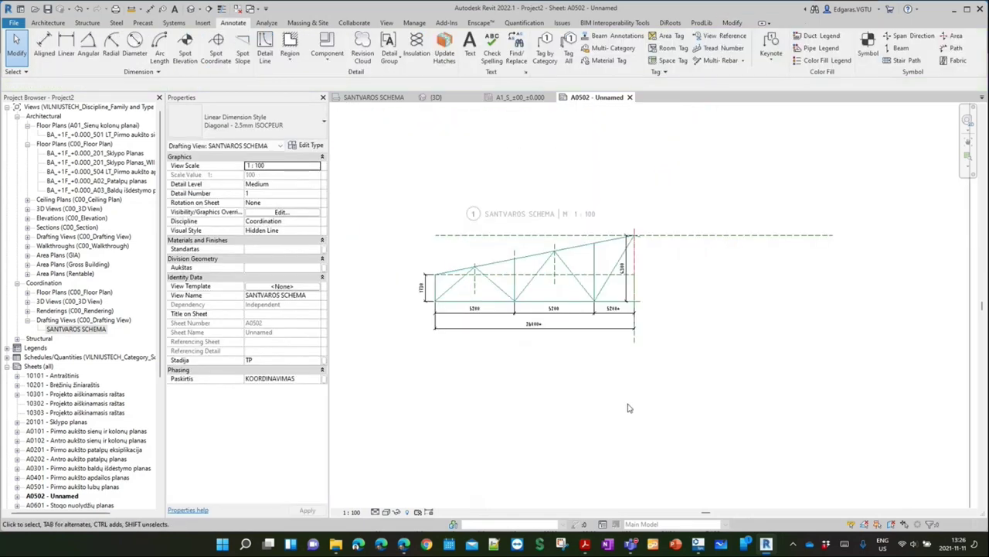
{"action": "double_click", "coordinate": [582, 398]}
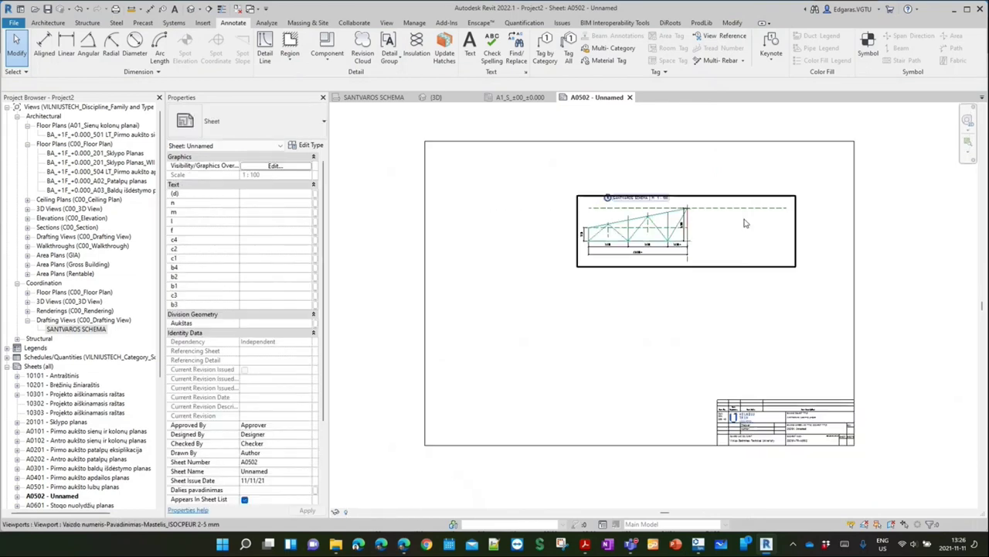
{"action": "left_click", "coordinate": [755, 208]}
{"action": "double_click", "coordinate": [756, 209]}
{"action": "left_click", "coordinate": [761, 209]}
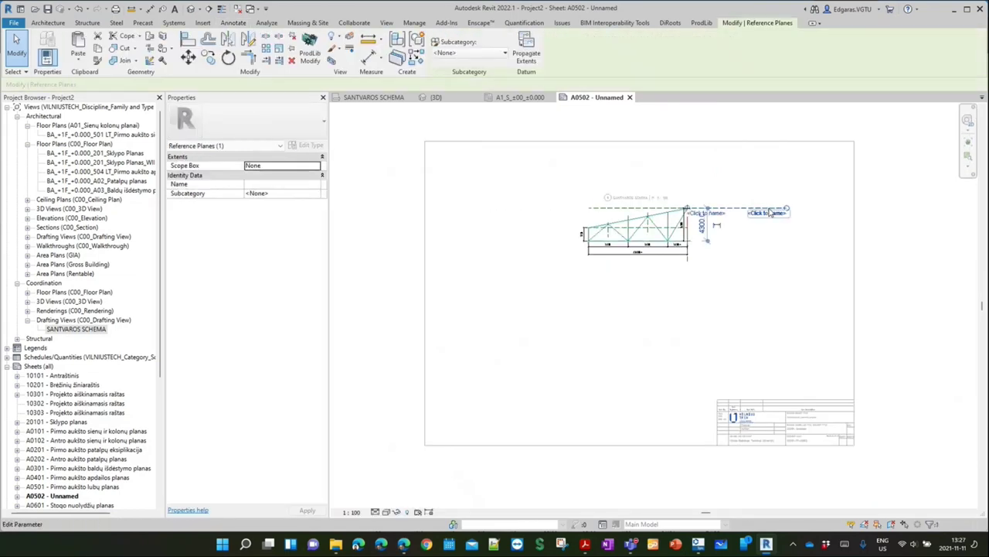
{"action": "left_click", "coordinate": [769, 212]}
{"action": "double_click", "coordinate": [769, 213]}
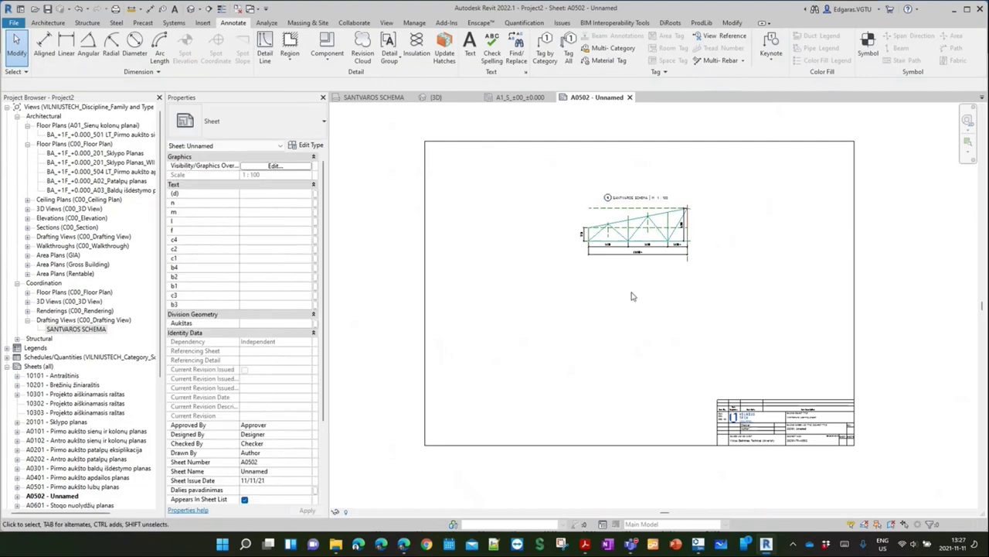
Move the truss viewport up toward the top of sheet A0502 and fine-tune its position
{"action": "mouse_move", "coordinate": [698, 234]}
{"action": "left_mouse_down"}
{"action": "mouse_move", "coordinate": [760, 199]}
{"action": "mouse_move", "coordinate": [797, 193]}
{"action": "left_mouse_up"}
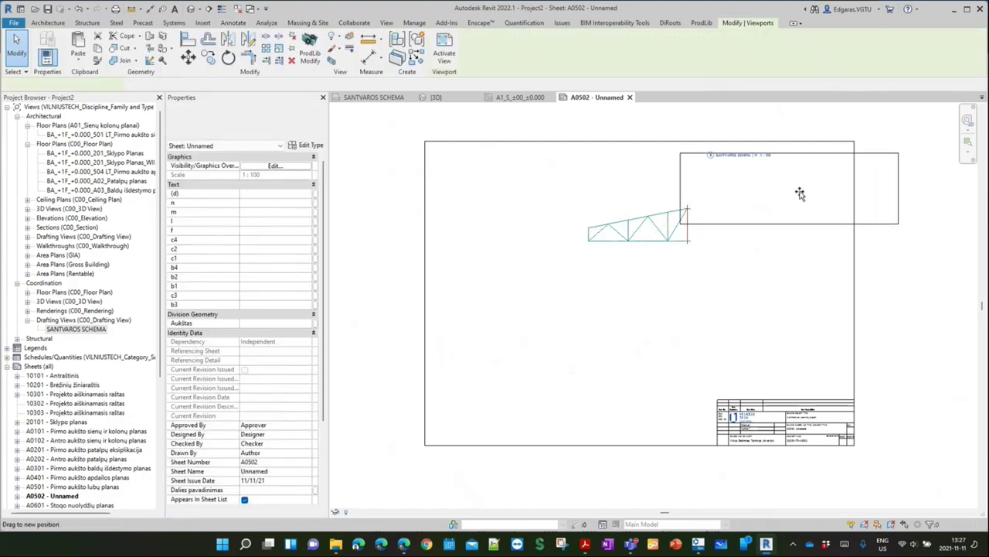
{"action": "left_click", "coordinate": [633, 283]}
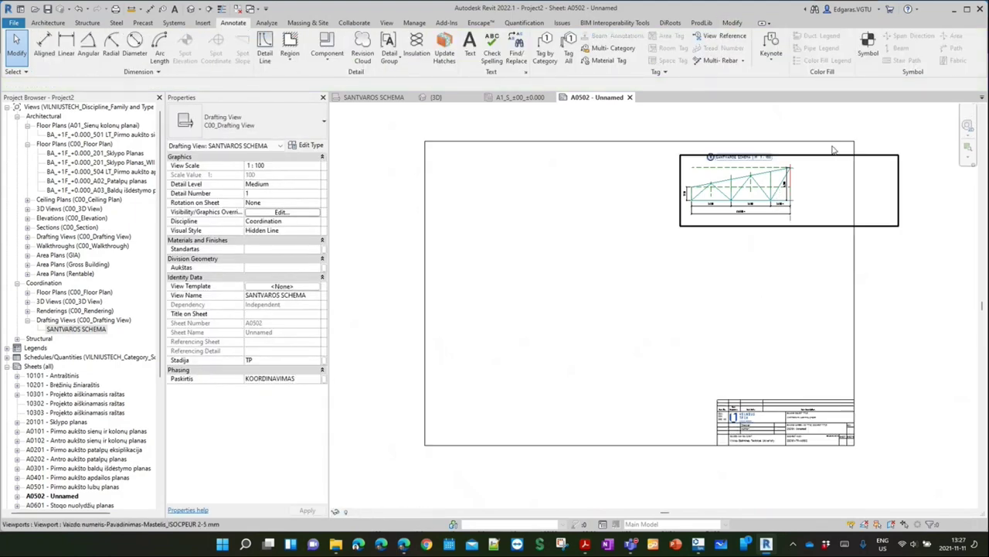
{"action": "double_click", "coordinate": [914, 221]}
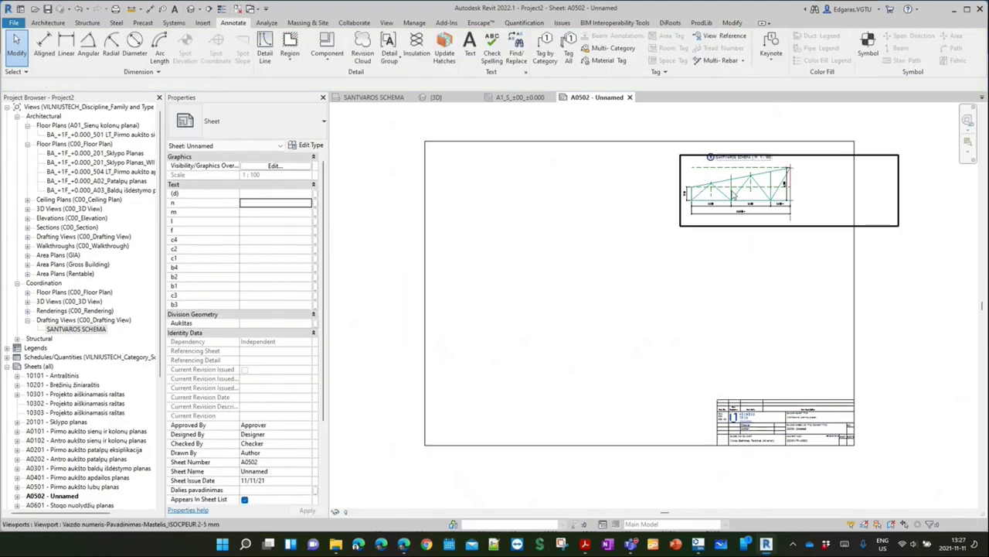
{"action": "left_click_drag", "start_coordinate": [788, 176], "coordinate": [723, 178]}
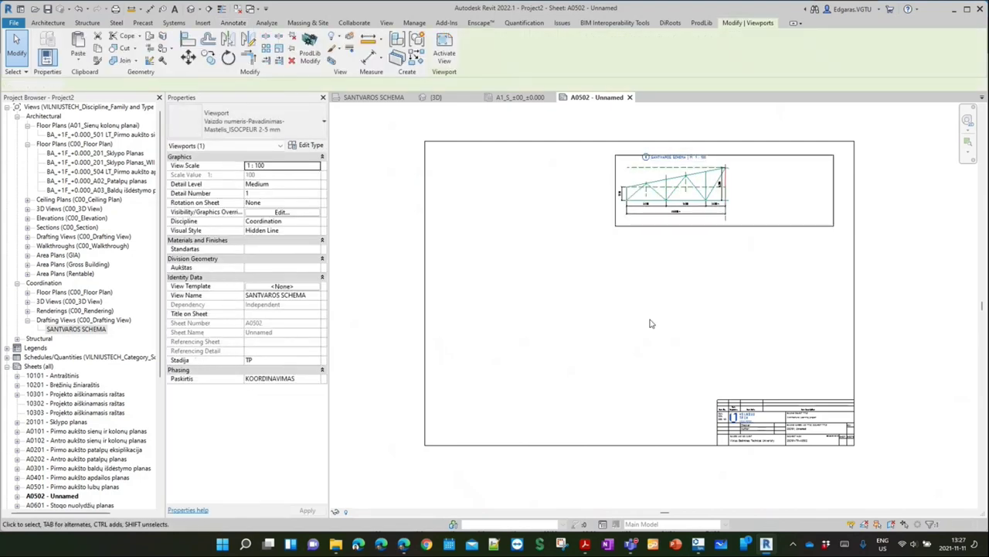
{"action": "left_click", "coordinate": [623, 358]}
{"action": "middle_click_drag", "start_coordinate": [626, 218], "coordinate": [618, 268]}
{"action": "scroll", "coordinate": [619, 267], "scroll_direction": "up", "scroll_amount": 2}
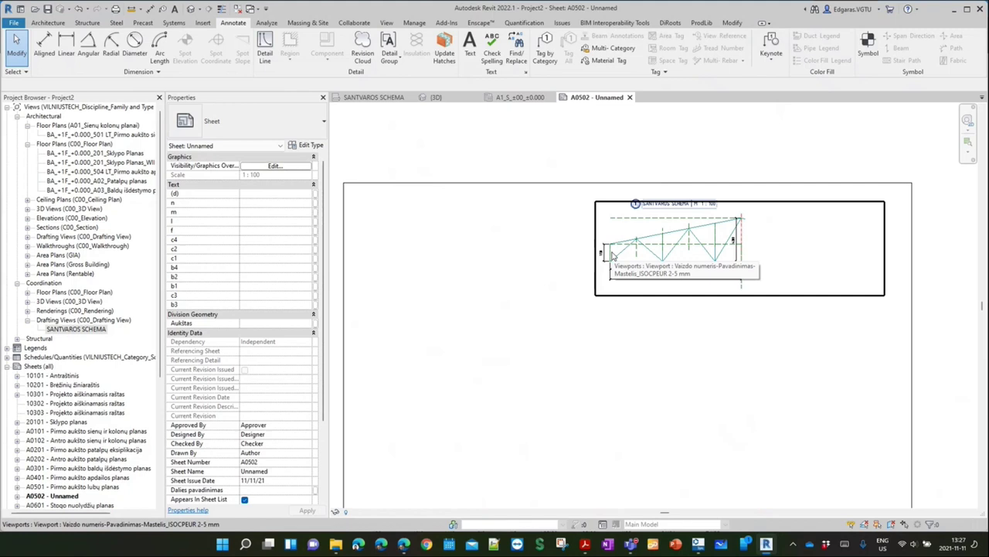
{"action": "scroll", "coordinate": [638, 366], "scroll_direction": "down", "scroll_amount": 2}
{"action": "scroll", "coordinate": [541, 348], "scroll_direction": "down", "scroll_amount": 1}
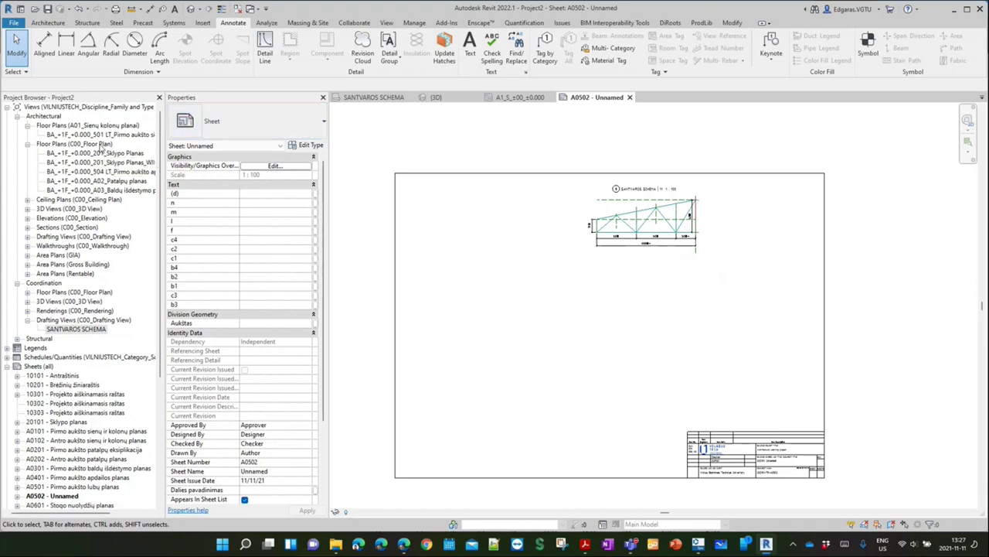
{"action": "mouse_move", "coordinate": [434, 98]}
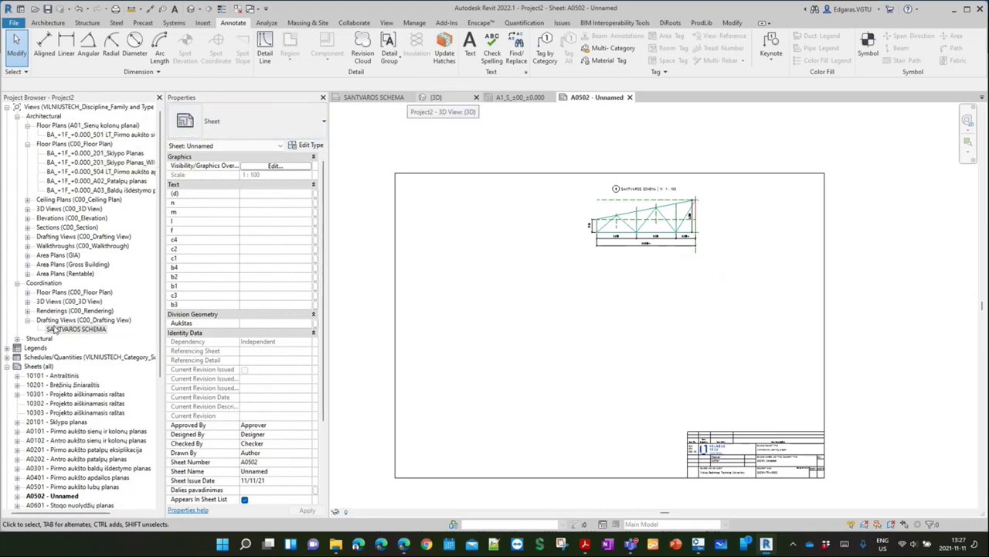
In the A1_S_±00_±0.000 plan, place a framing elevation on grid A and open Elevation 1 - a
{"action": "left_click", "coordinate": [514, 99]}
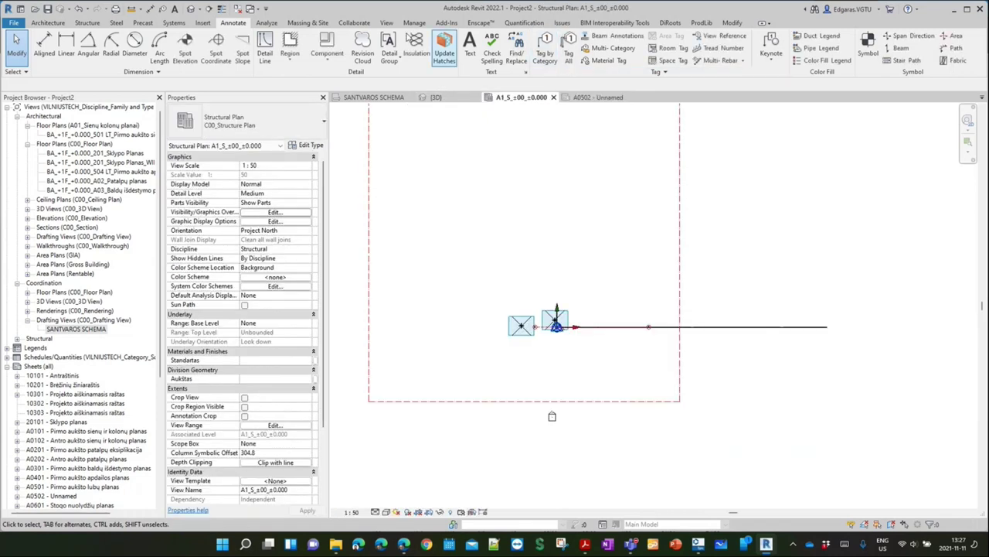
{"action": "left_click", "coordinate": [387, 24]}
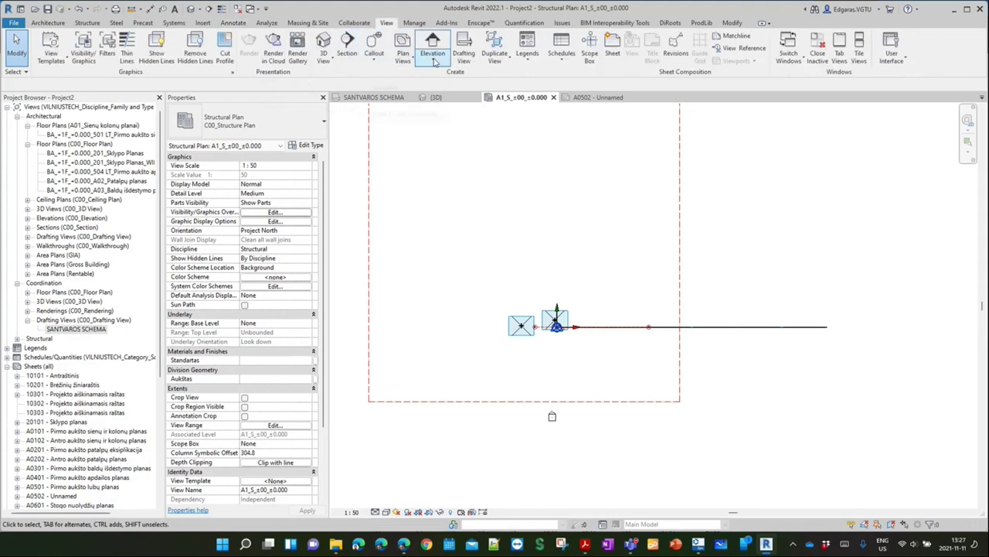
{"action": "left_click", "coordinate": [433, 61]}
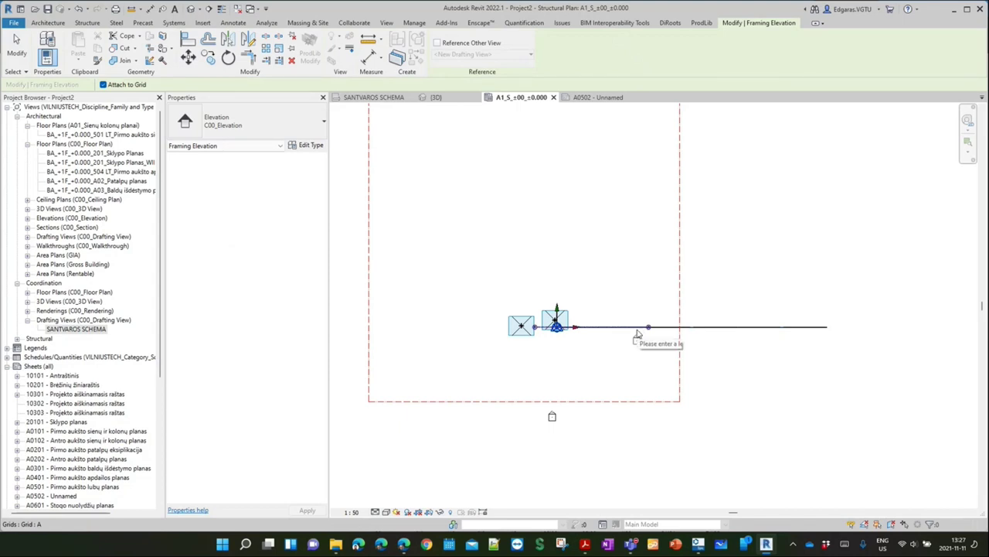
{"action": "right_click", "coordinate": [637, 334]}
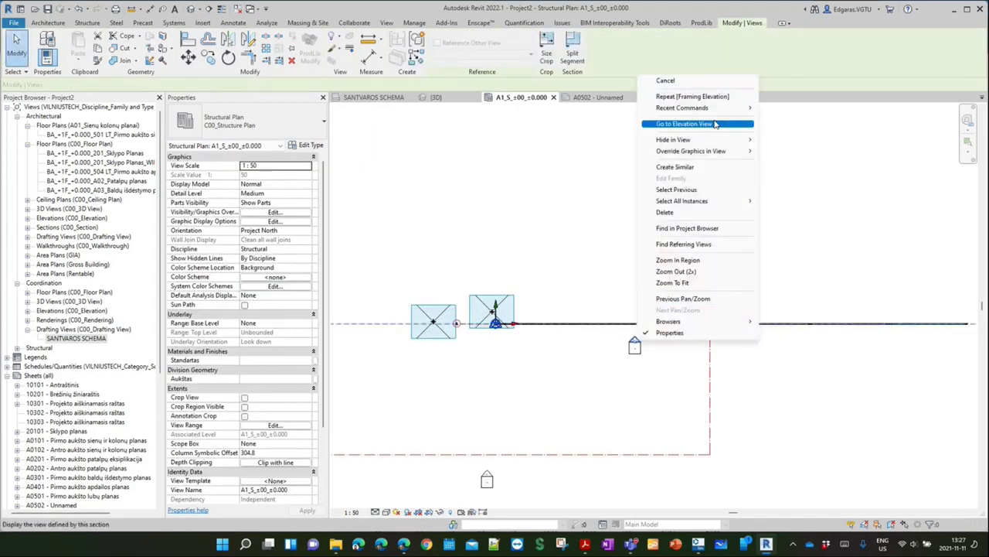
{"action": "left_click", "coordinate": [688, 123]}
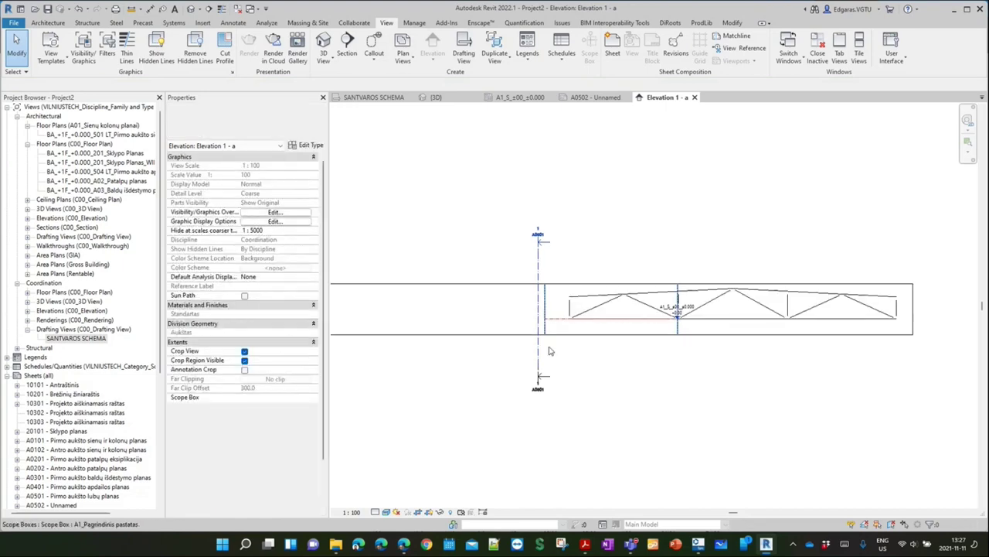
Delete the section crossing Elevation 1 - a and try hiding the level line
{"action": "left_click", "coordinate": [539, 353]}
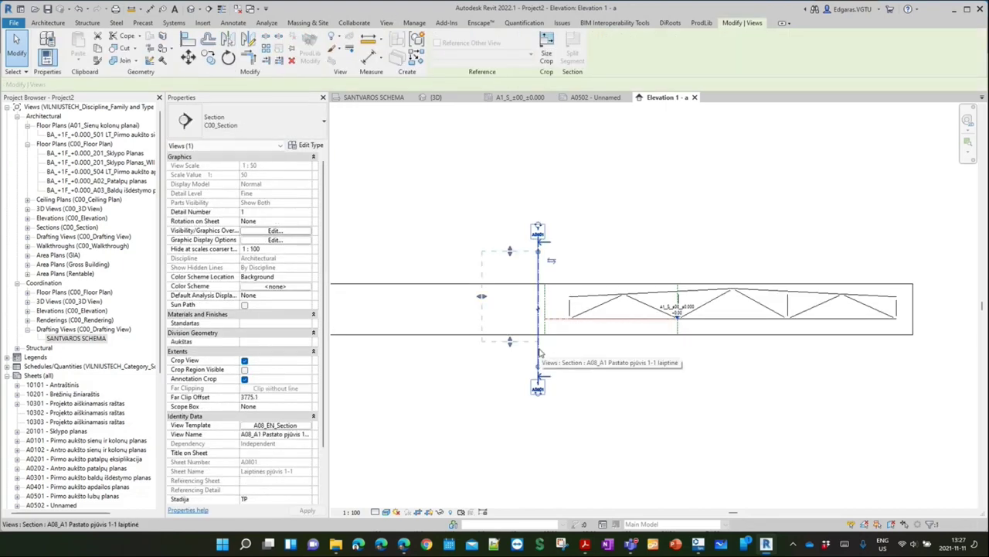
{"action": "key", "text": "Delete"}
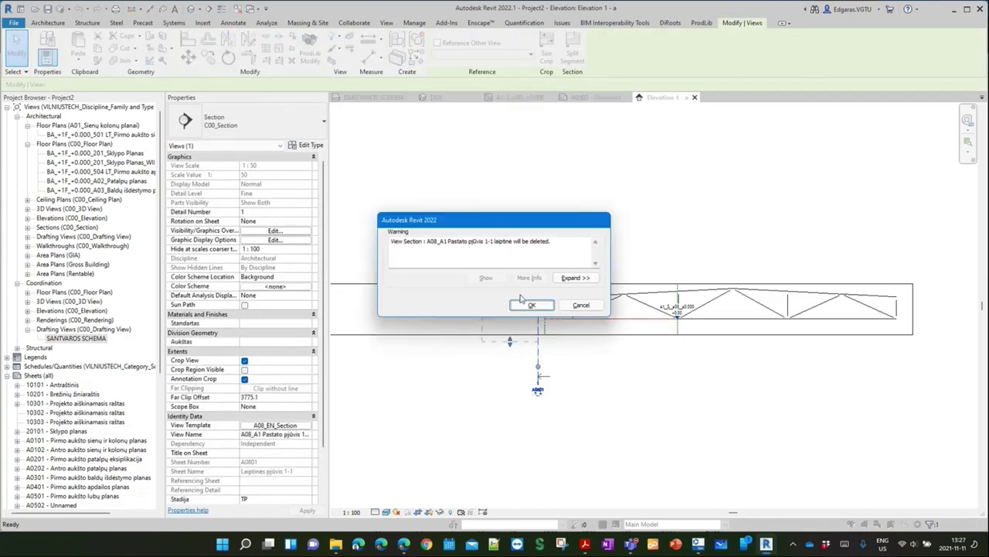
{"action": "left_click", "coordinate": [526, 303]}
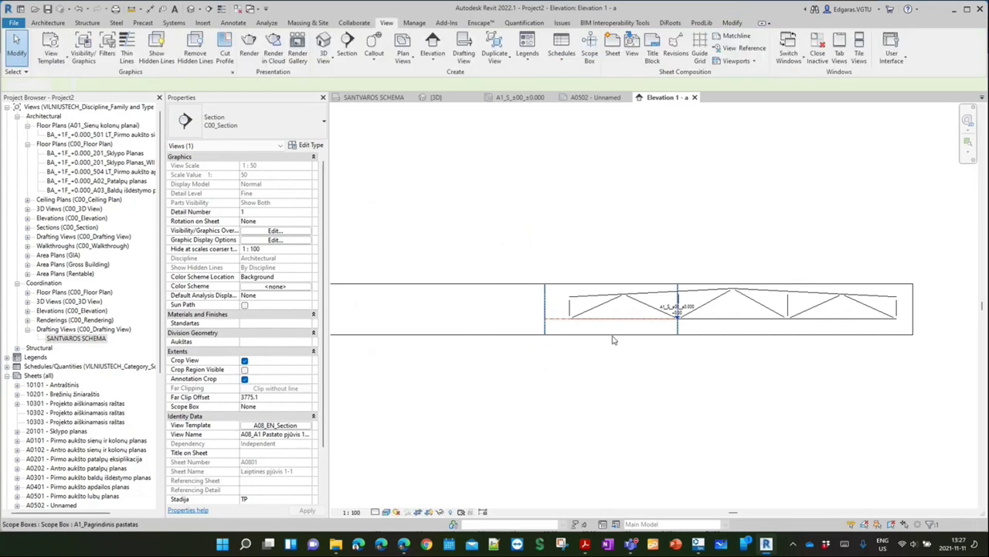
{"action": "left_click", "coordinate": [561, 320]}
{"action": "right_click", "coordinate": [561, 320]}
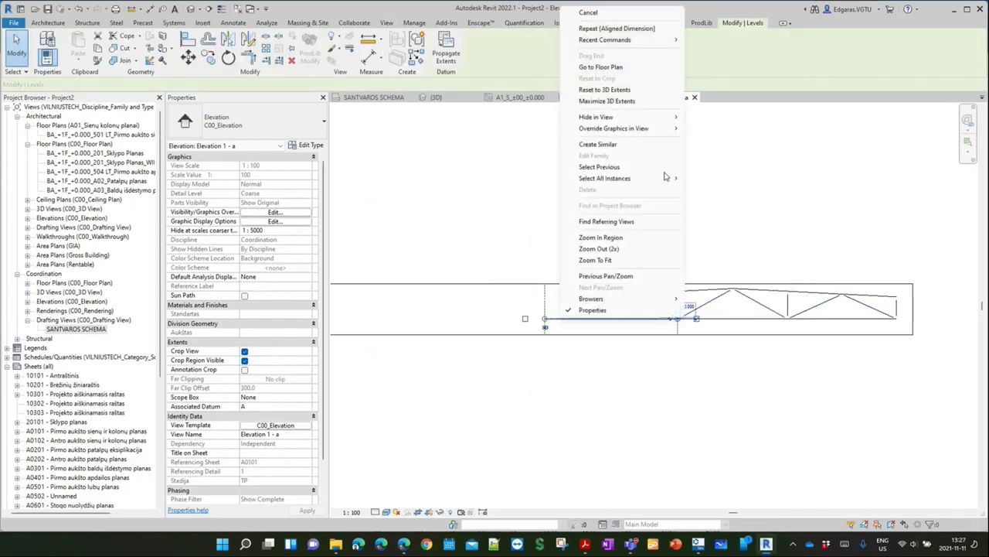
{"action": "mouse_move", "coordinate": [611, 116]}
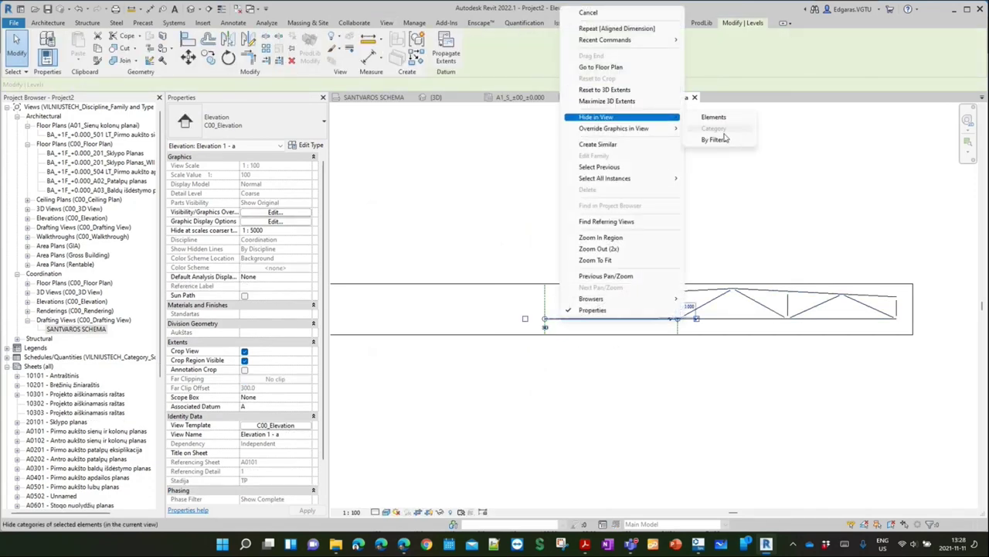
{"action": "left_click", "coordinate": [714, 117]}
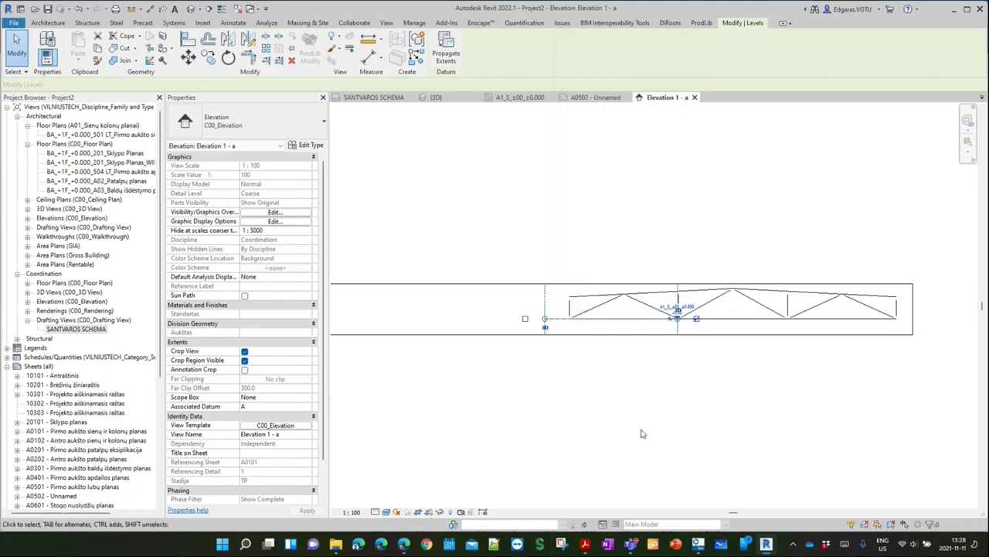
{"action": "scroll", "coordinate": [562, 316], "scroll_direction": "up", "scroll_amount": 2}
{"action": "scroll", "coordinate": [570, 380], "scroll_direction": "up", "scroll_amount": 2}
{"action": "scroll", "coordinate": [570, 380], "scroll_direction": "down", "scroll_amount": 2}
{"action": "left_click", "coordinate": [504, 349]}
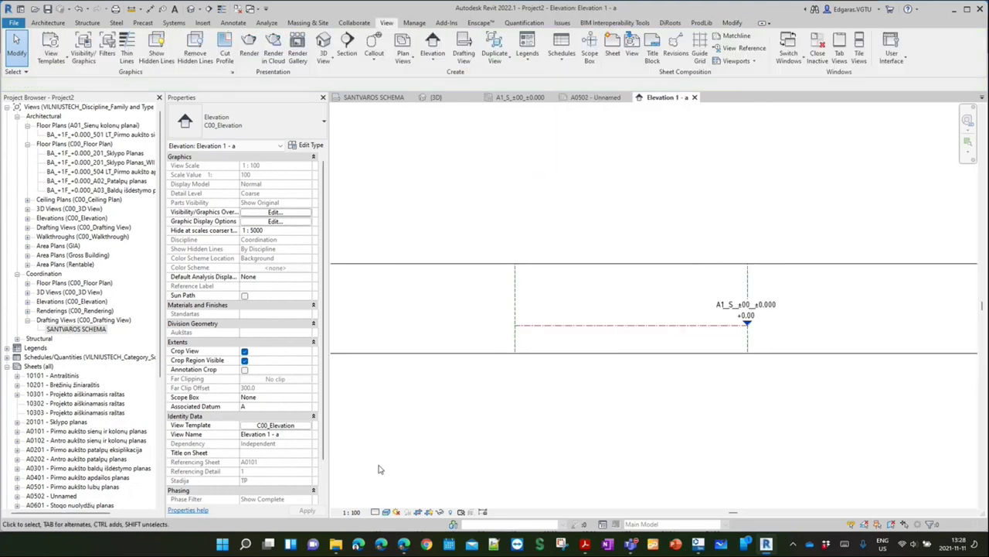
Set the view's View Template to <None>
{"action": "left_click", "coordinate": [275, 424]}
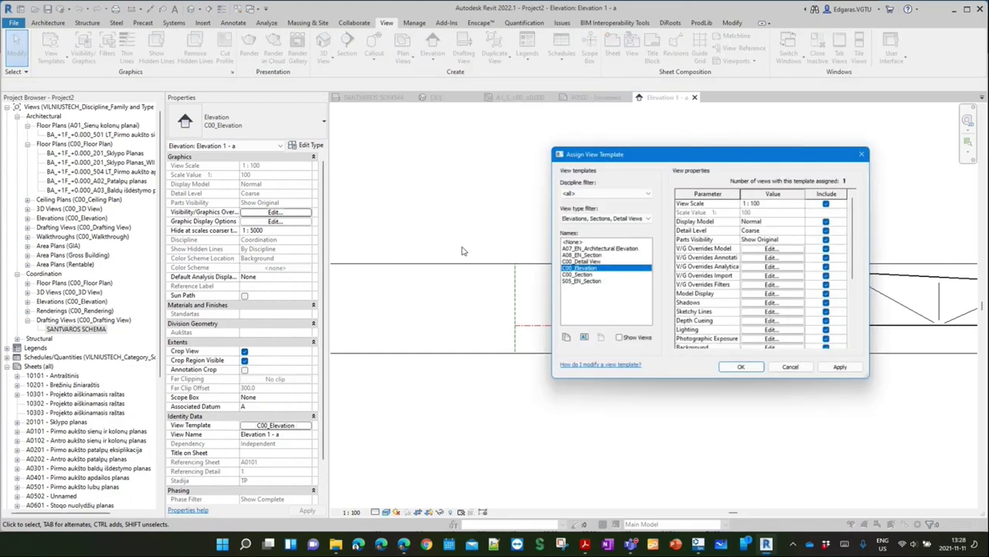
{"action": "left_click", "coordinate": [579, 230]}
{"action": "left_click", "coordinate": [748, 366]}
{"action": "scroll", "coordinate": [652, 302], "scroll_direction": "down", "scroll_amount": 2}
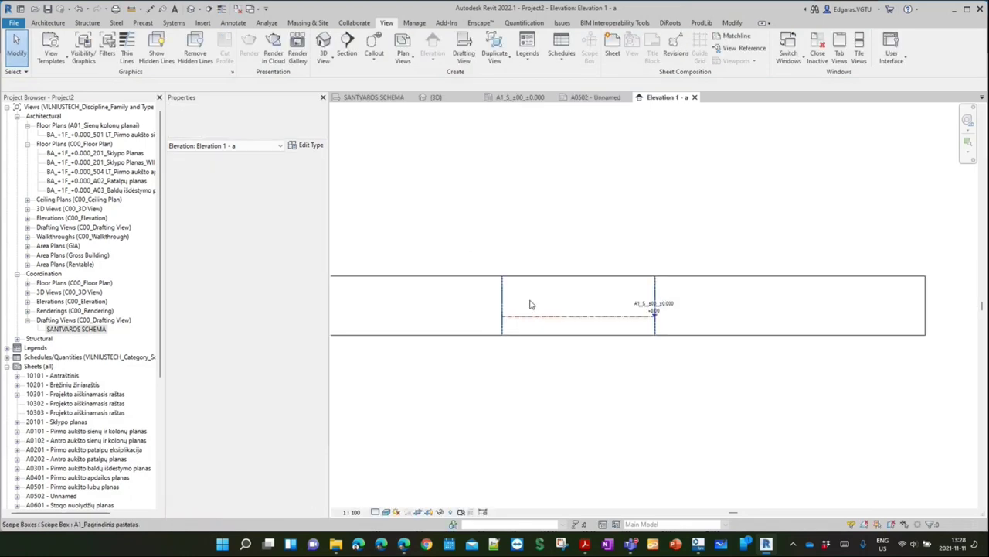
Tighten the crop region around the truss, then start an aligned dimension with DI
{"action": "left_click", "coordinate": [612, 335]}
{"action": "scroll", "coordinate": [550, 313], "scroll_direction": "down", "scroll_amount": 1}
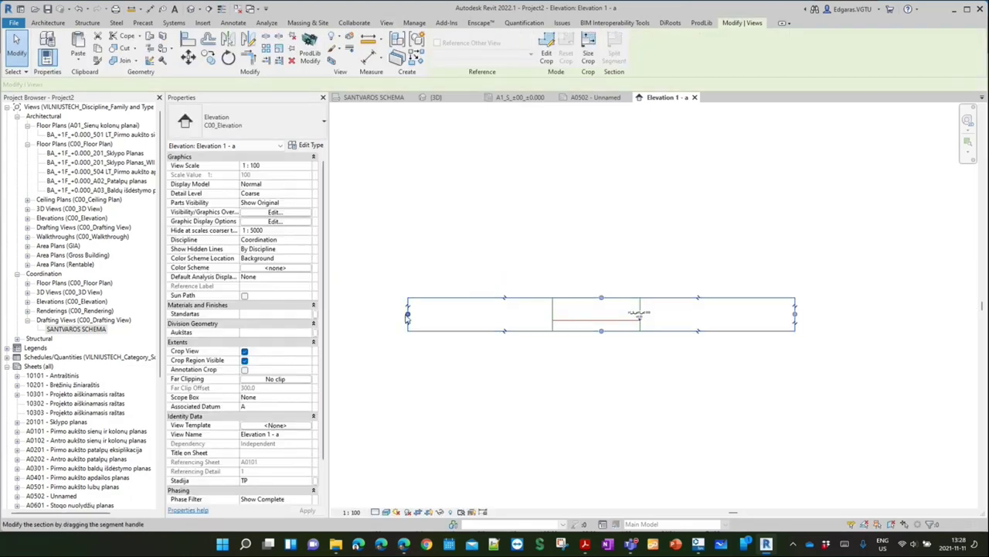
{"action": "left_click_drag", "start_coordinate": [409, 317], "coordinate": [567, 313]}
{"action": "scroll", "coordinate": [566, 313], "scroll_direction": "up", "scroll_amount": 2}
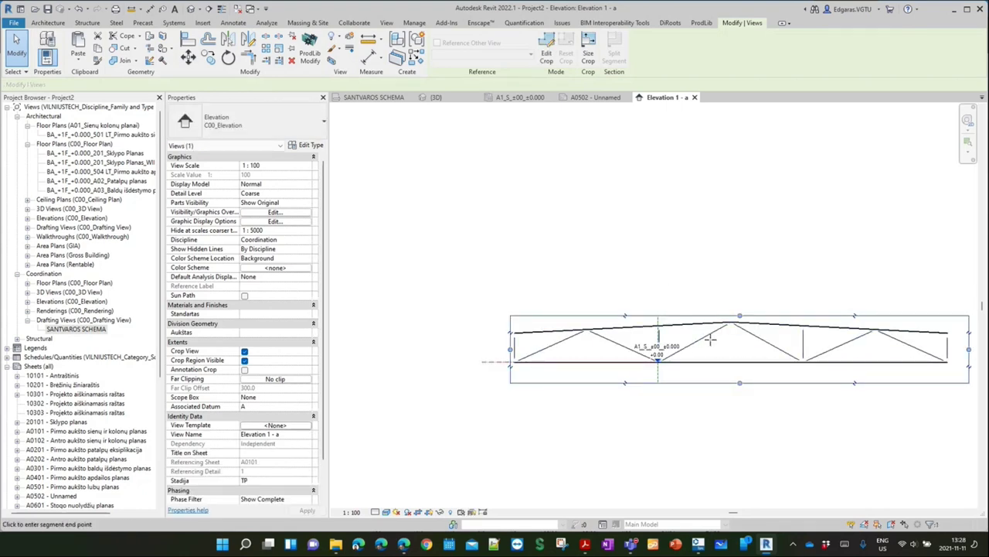
{"action": "left_click", "coordinate": [744, 334]}
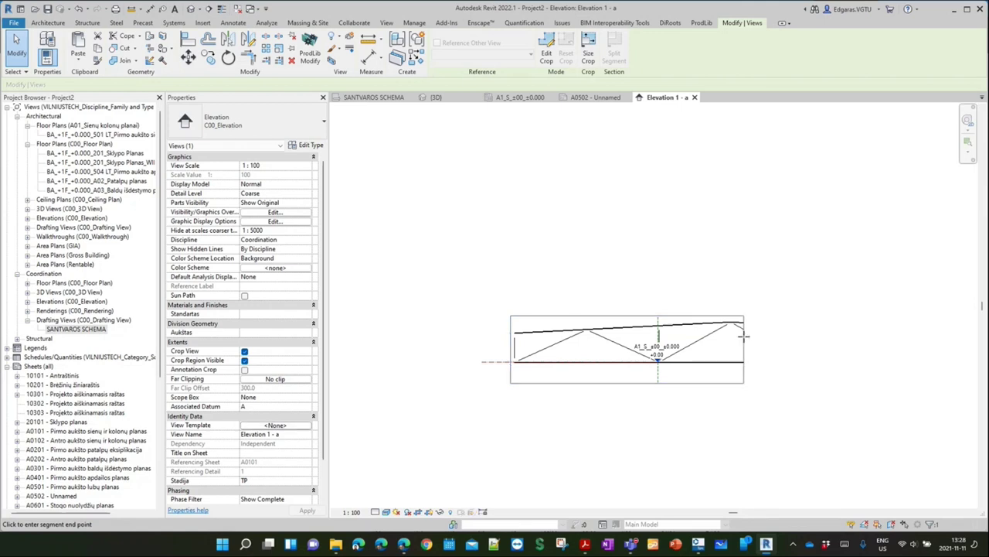
{"action": "left_click", "coordinate": [967, 338]}
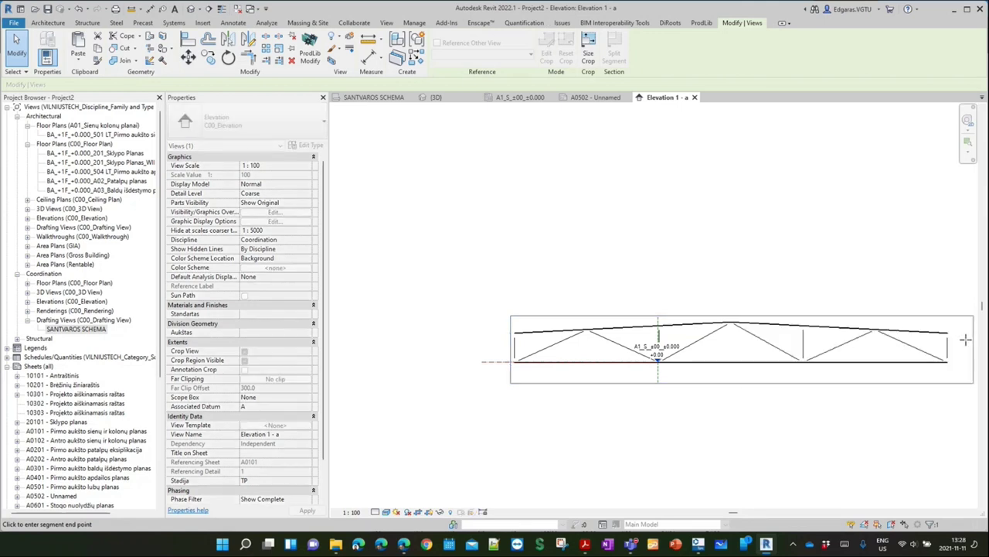
{"action": "left_click", "coordinate": [812, 426]}
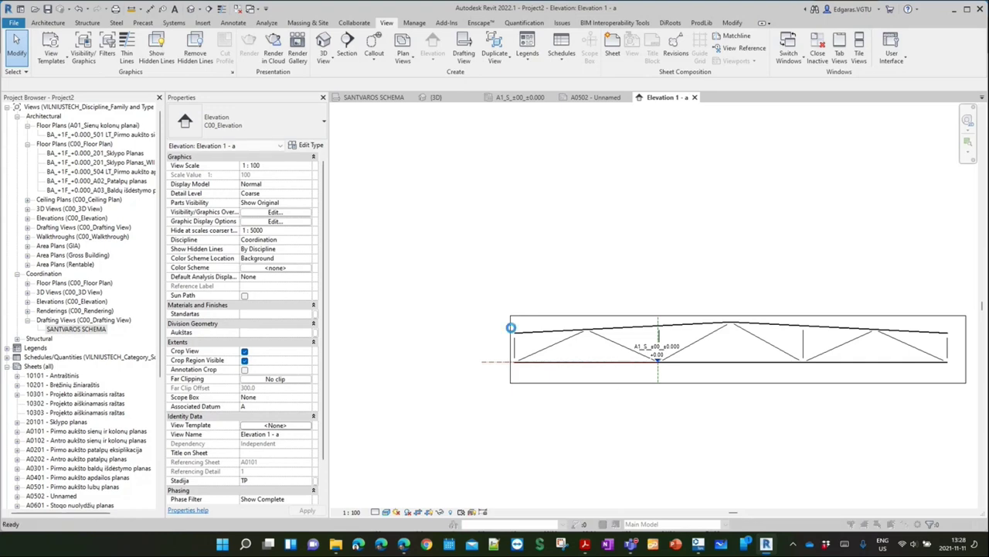
{"action": "left_click", "coordinate": [510, 328]}
{"action": "left_click", "coordinate": [555, 313]}
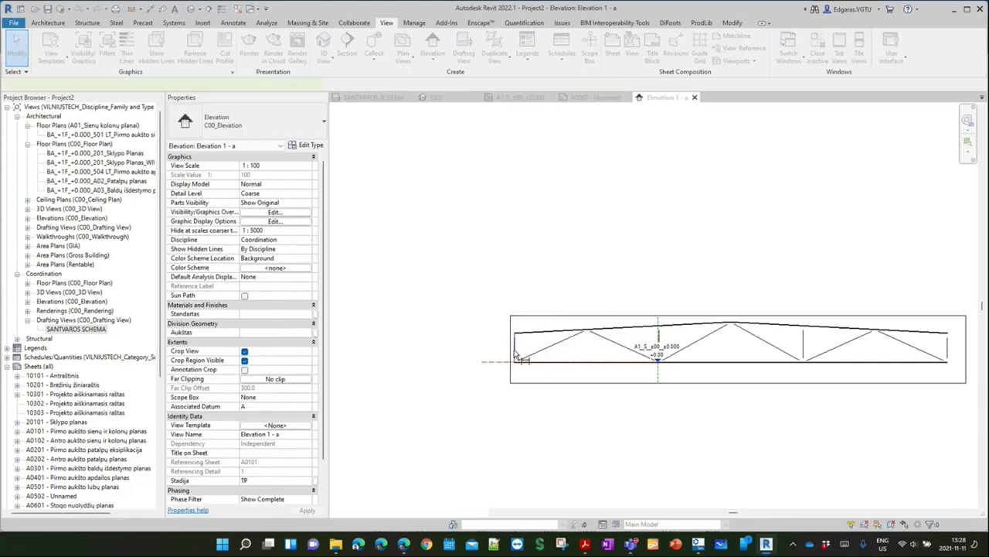
{"action": "key", "text": "d"}
{"action": "key", "text": "i"}
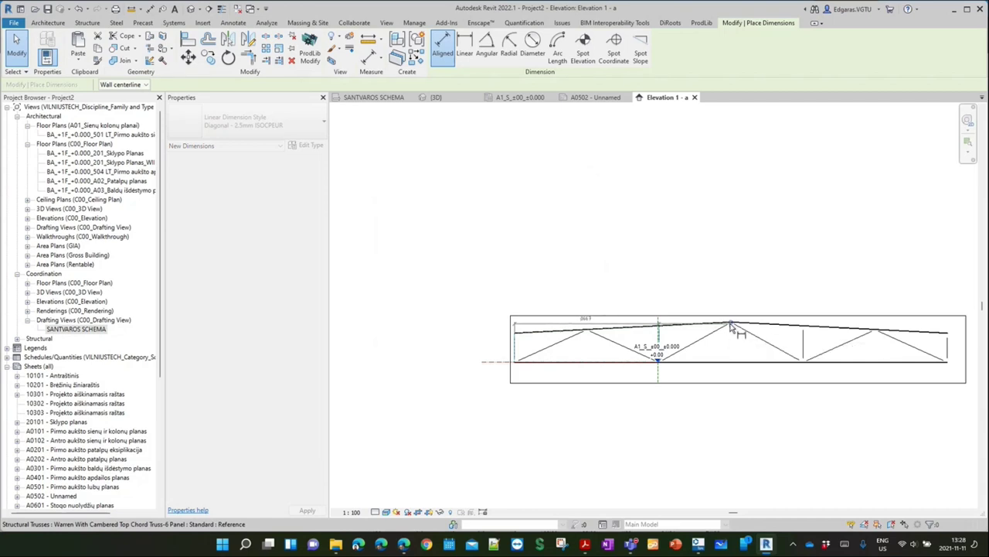
Place the two equal 8667 span dimensions along the truss's vertical webs
{"action": "left_click", "coordinate": [734, 378]}
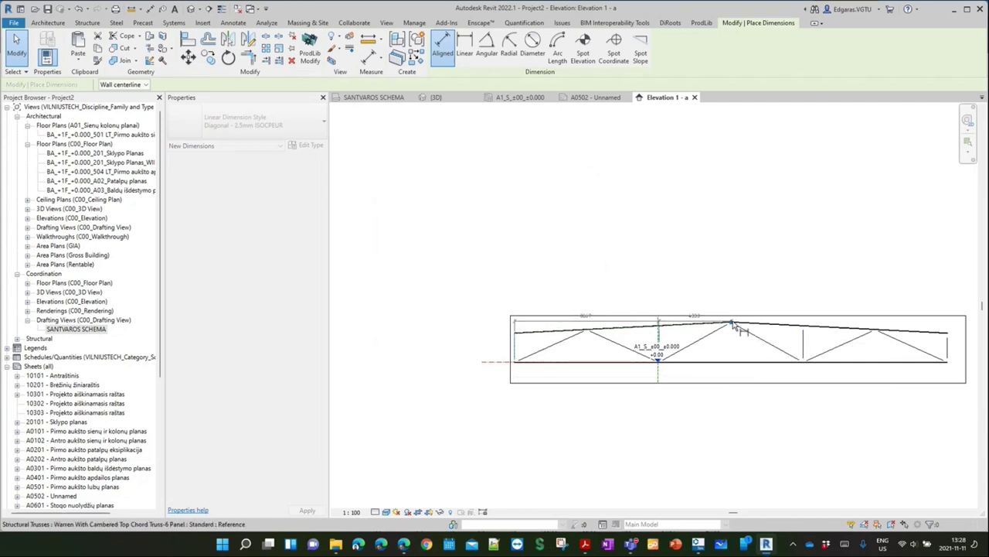
{"action": "left_click", "coordinate": [804, 349]}
{"action": "left_click", "coordinate": [718, 384]}
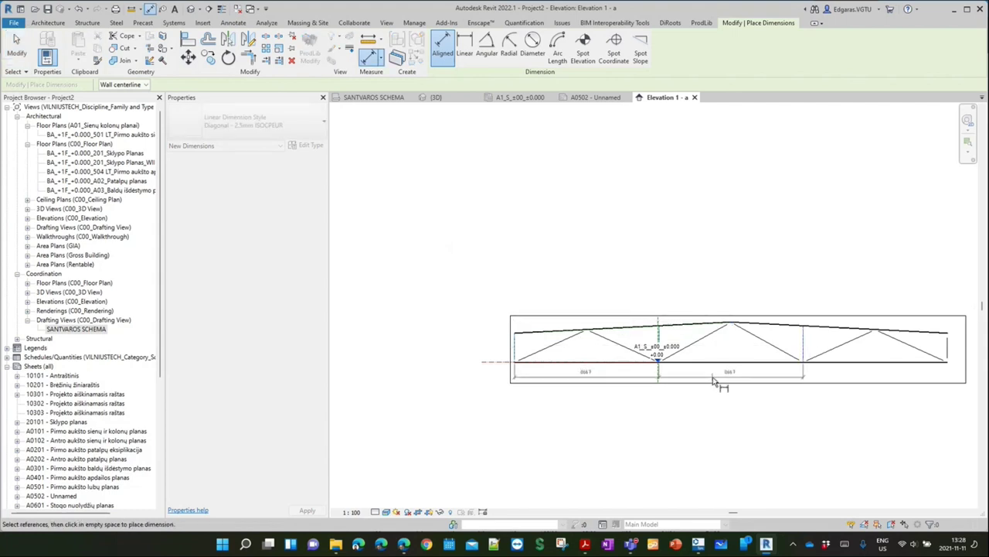
{"action": "scroll", "coordinate": [756, 388], "scroll_direction": "up", "scroll_amount": 3}
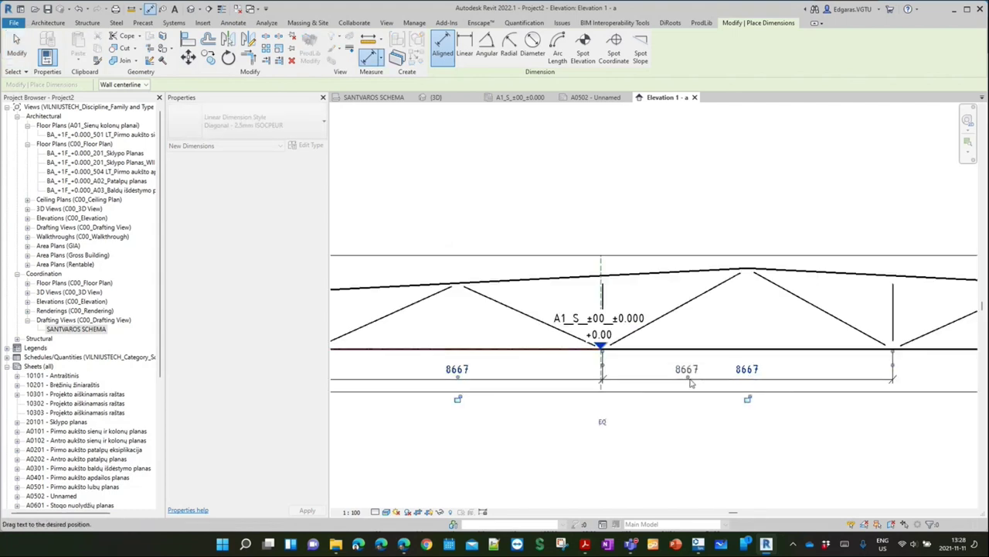
{"action": "scroll", "coordinate": [654, 363], "scroll_direction": "down", "scroll_amount": 3}
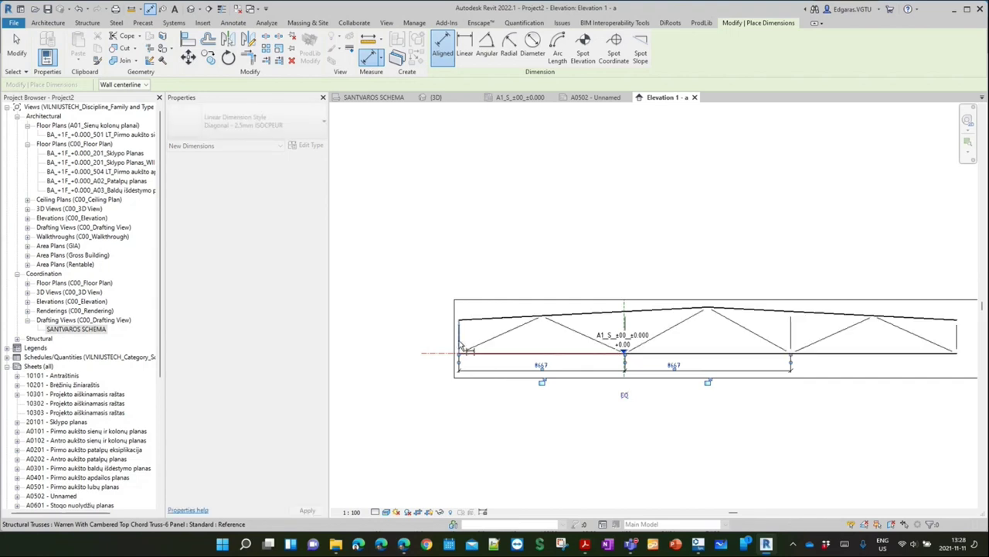
Add the 26000 overall truss dimension below the first dimension string
{"action": "left_click", "coordinate": [957, 348]}
{"action": "left_click", "coordinate": [734, 391]}
{"action": "scroll", "coordinate": [734, 392], "scroll_direction": "up", "scroll_amount": 2}
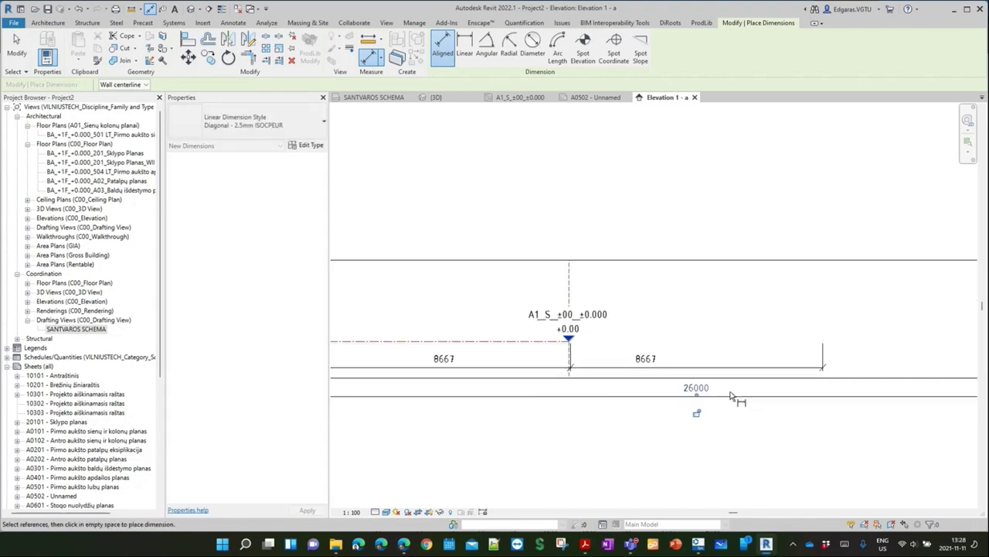
{"action": "scroll", "coordinate": [641, 383], "scroll_direction": "down", "scroll_amount": 2}
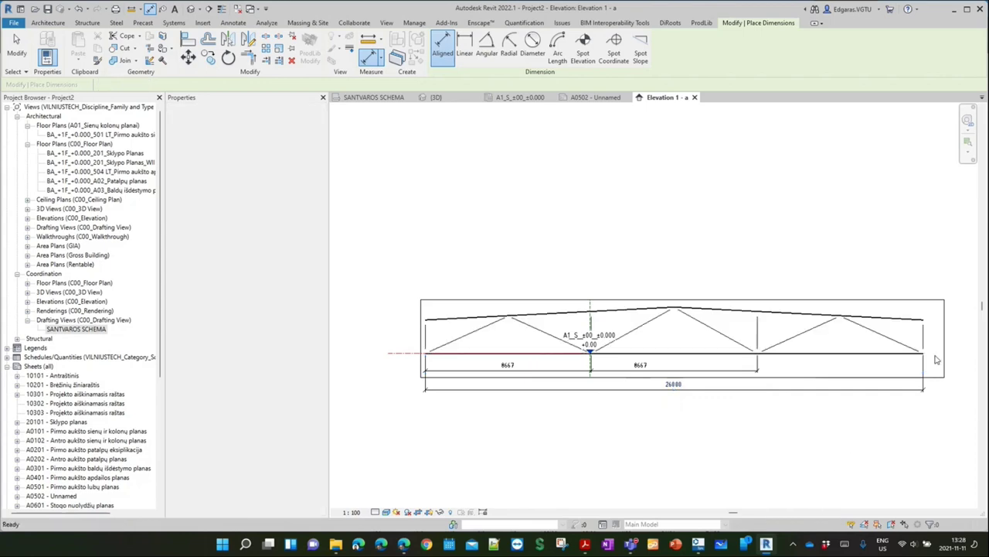
{"action": "left_click", "coordinate": [948, 356]}
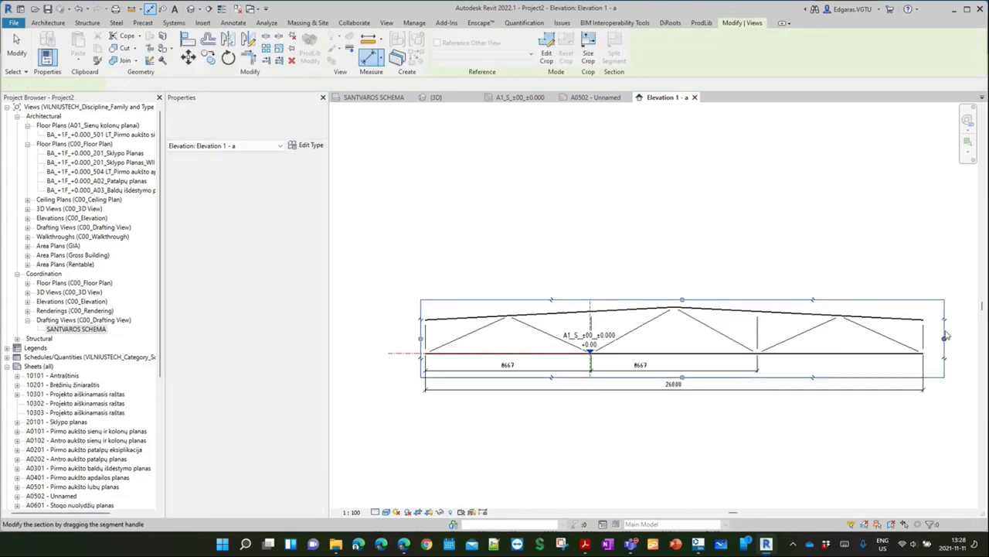
Trim the crop near the apex and hide the A1_S ±0.000 level in this view
{"action": "left_click_drag", "start_coordinate": [692, 323], "coordinate": [683, 326]}
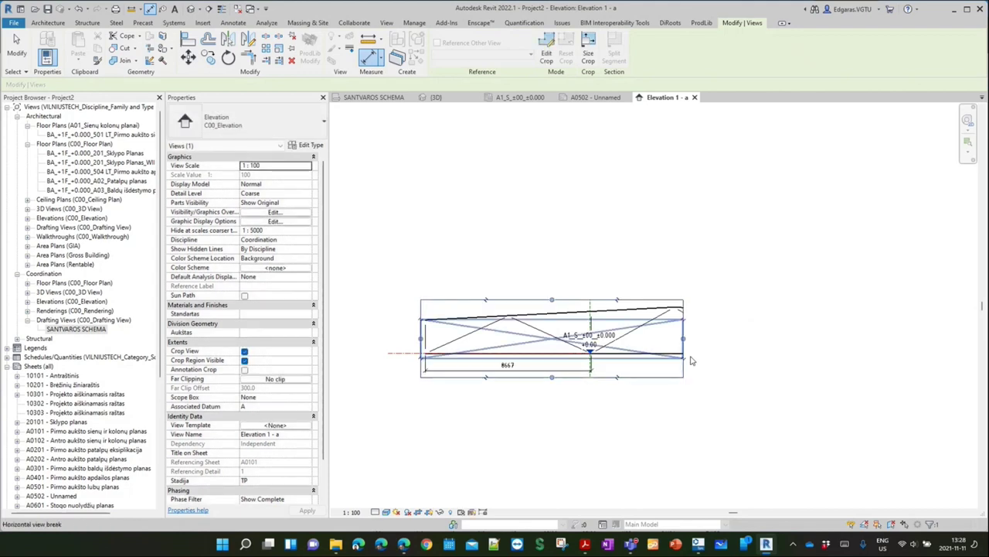
{"action": "left_click", "coordinate": [770, 418]}
{"action": "right_click", "coordinate": [401, 355]}
{"action": "mouse_move", "coordinate": [464, 151]}
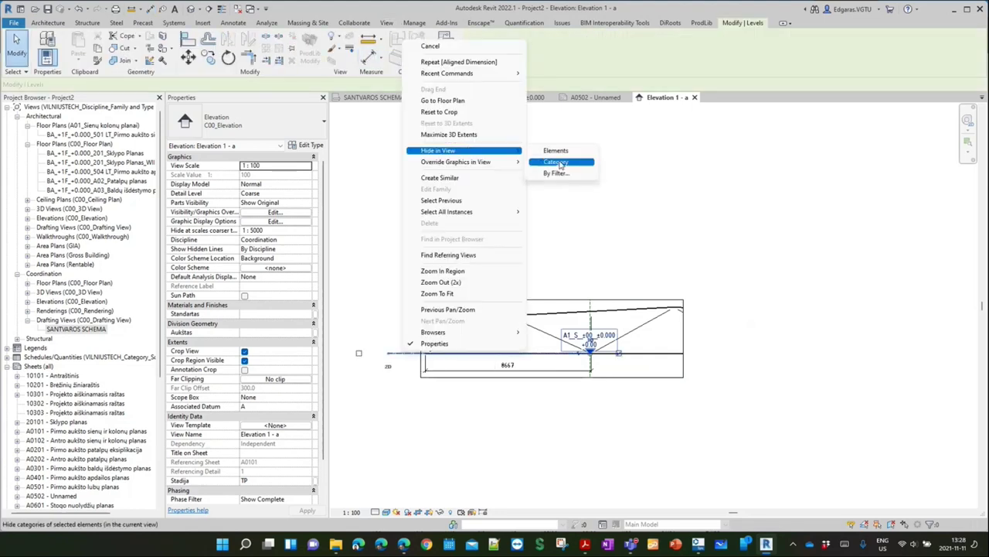
{"action": "left_click", "coordinate": [560, 162]}
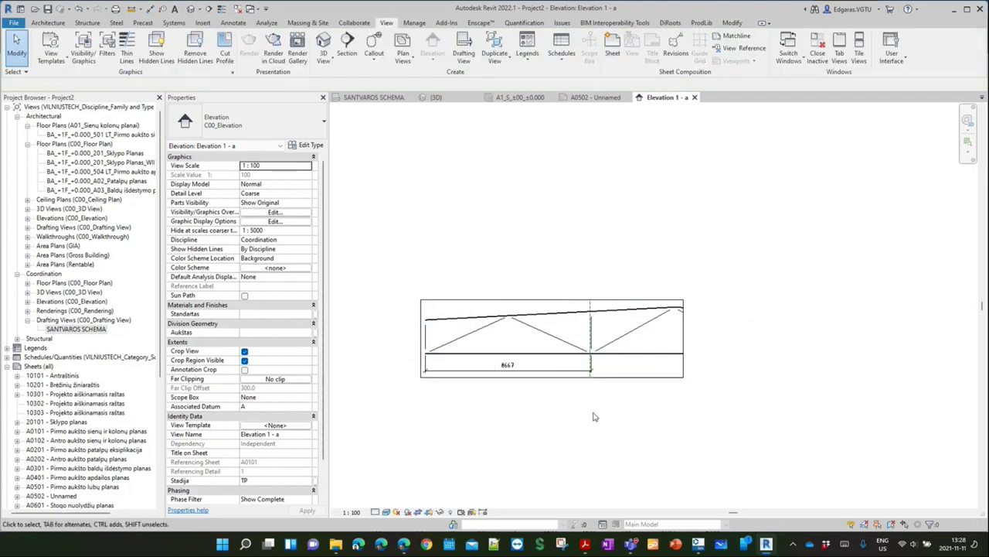
Drag the crop region's edge outward so the whole truss and 26000 dimension show
{"action": "left_click", "coordinate": [627, 379]}
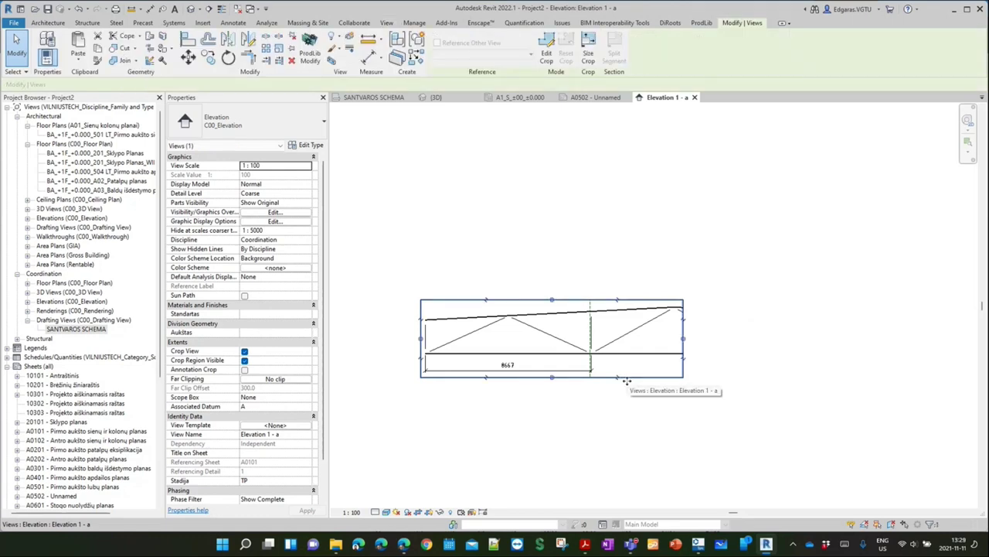
{"action": "scroll", "coordinate": [628, 381], "scroll_direction": "down", "scroll_amount": 2}
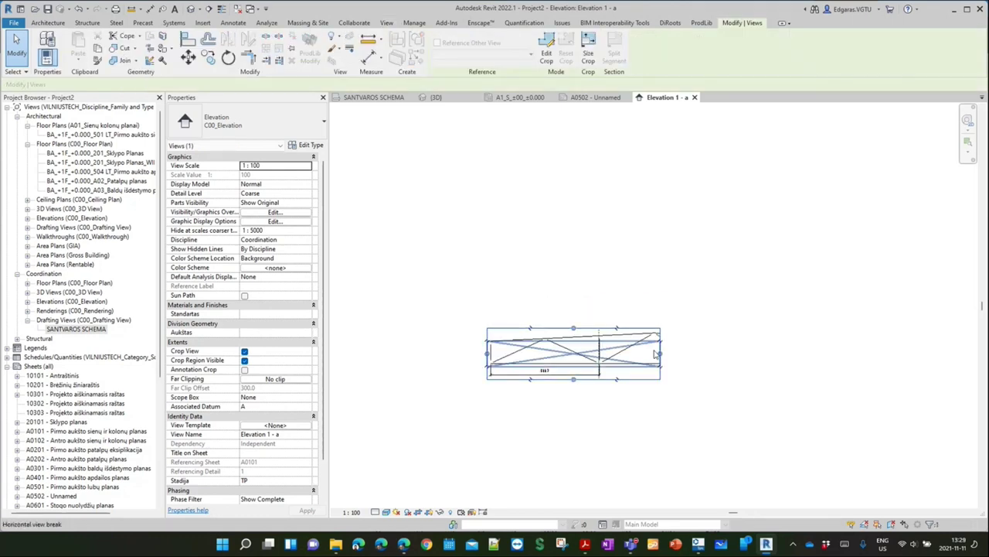
{"action": "left_click_drag", "start_coordinate": [920, 355], "coordinate": [826, 353]}
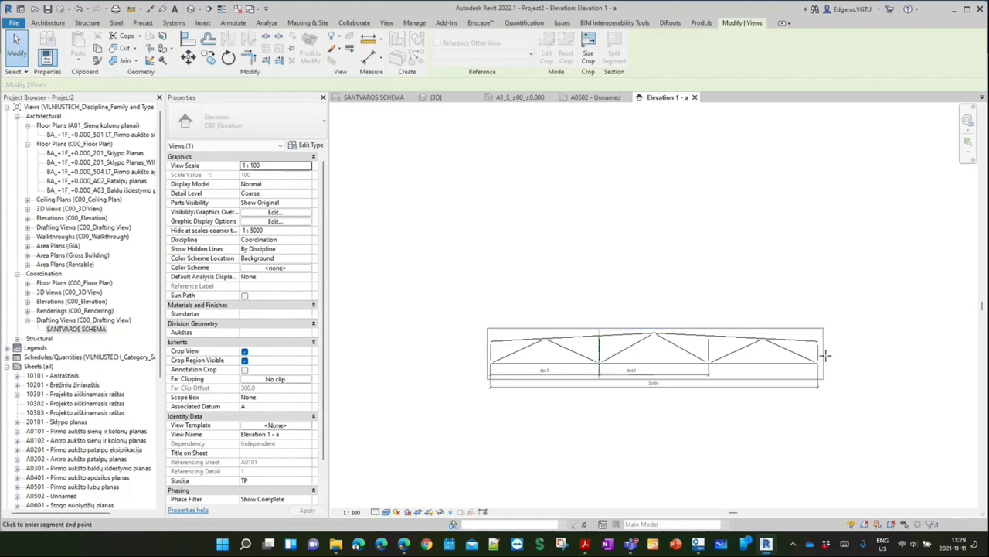
{"action": "left_click", "coordinate": [736, 439]}
{"action": "scroll", "coordinate": [753, 309], "scroll_direction": "up", "scroll_amount": 2}
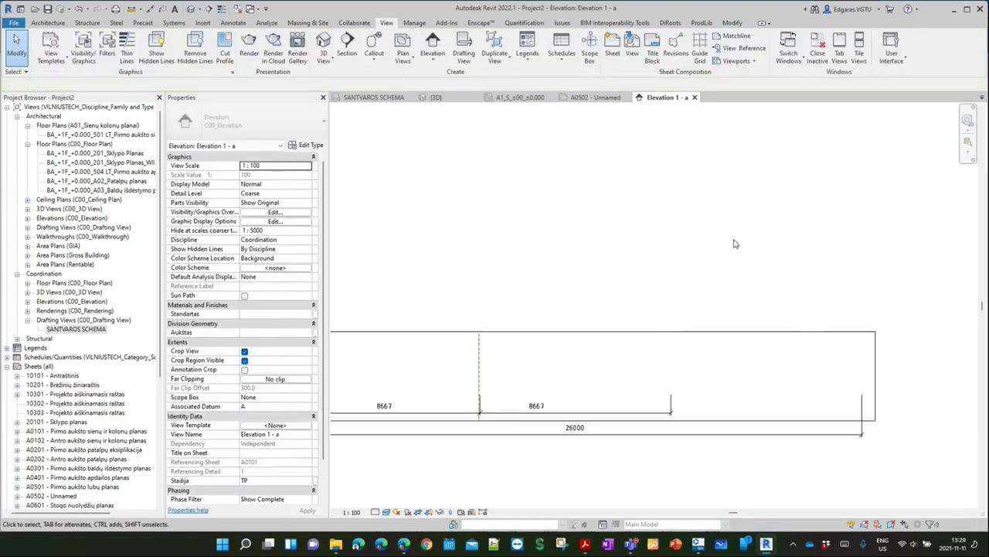
Start a masking region and sketch a rectangle over the truss's right half
{"action": "left_click", "coordinate": [233, 23]}
{"action": "left_click", "coordinate": [290, 54]}
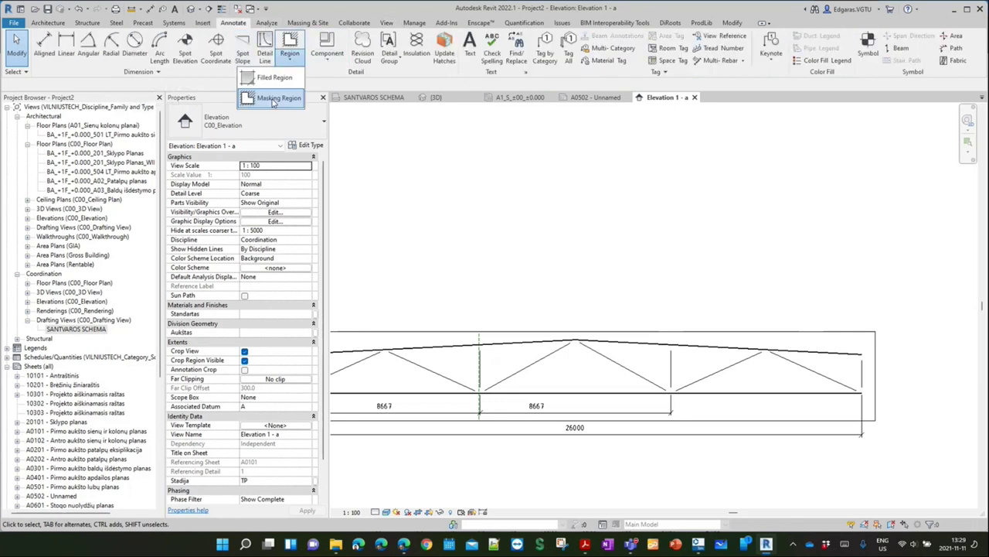
{"action": "left_click", "coordinate": [275, 99]}
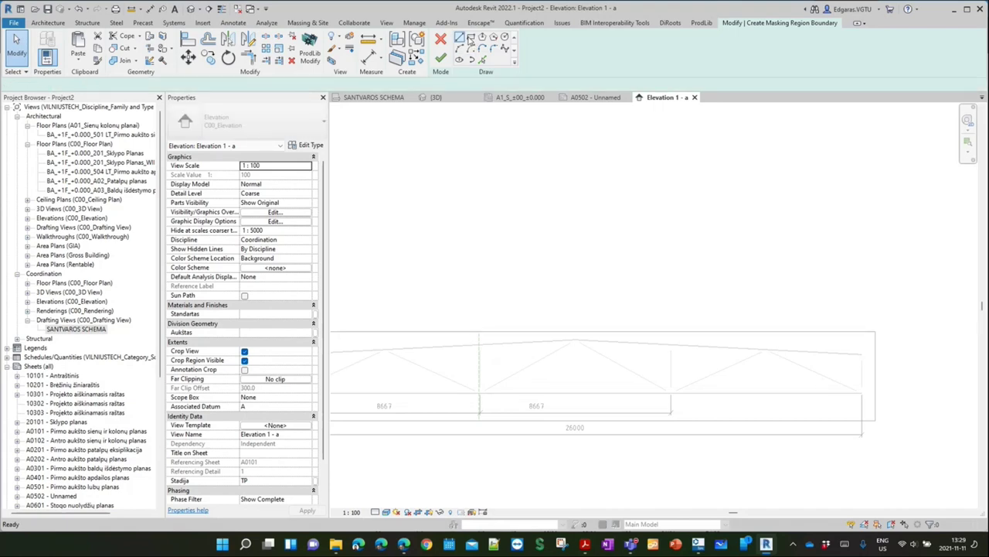
{"action": "left_click", "coordinate": [470, 37]}
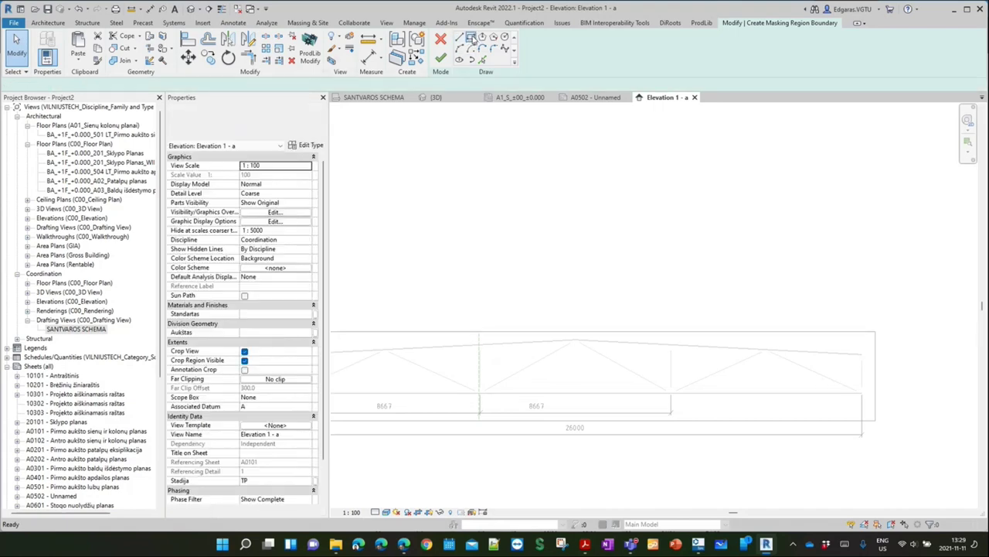
{"action": "left_click", "coordinate": [573, 310]}
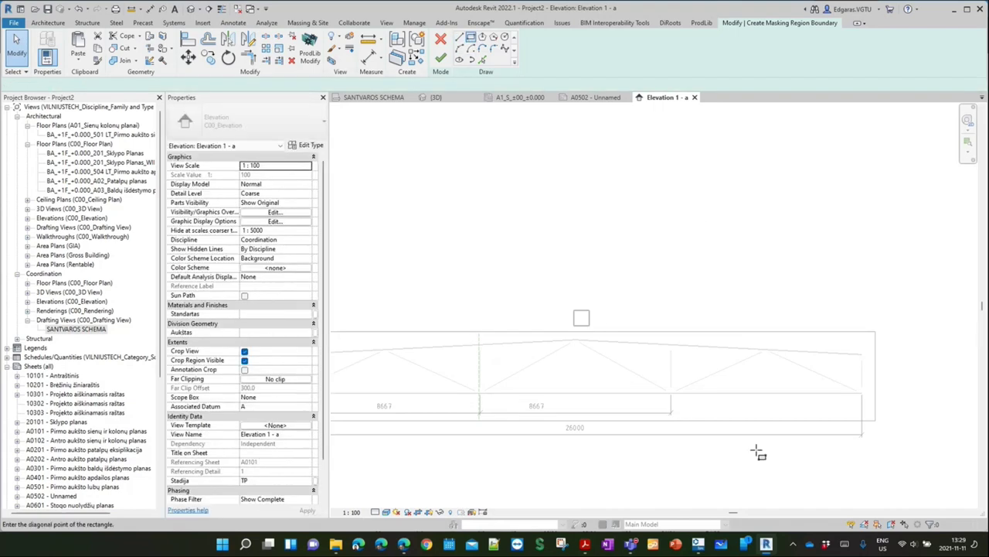
{"action": "left_click", "coordinate": [871, 441]}
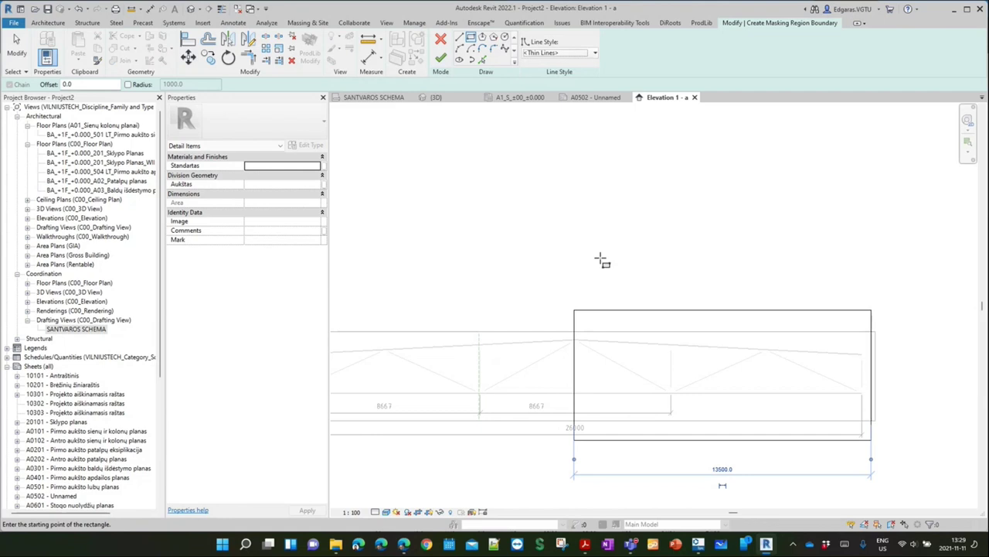
{"action": "key", "text": "Escape"}
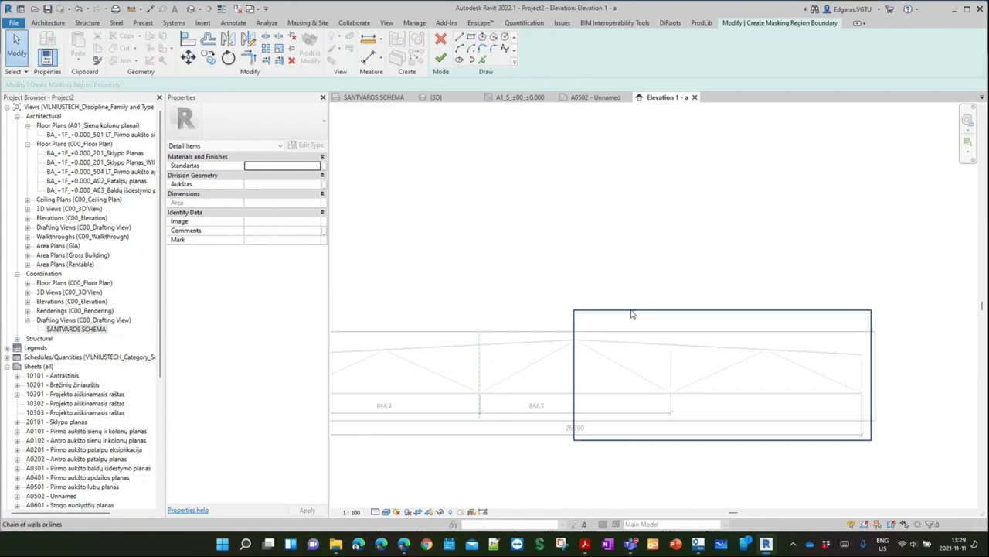
Set the boundary line style to <Invisible lines>, finish the region, and close Elevation 1 - a
{"action": "key", "text": "Tab"}
{"action": "left_click", "coordinate": [632, 314]}
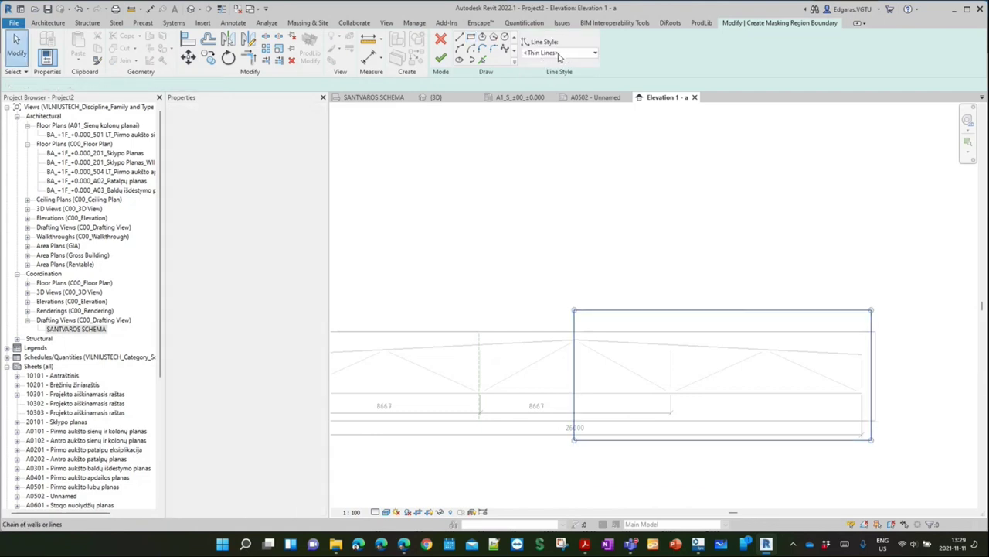
{"action": "left_click", "coordinate": [562, 53]}
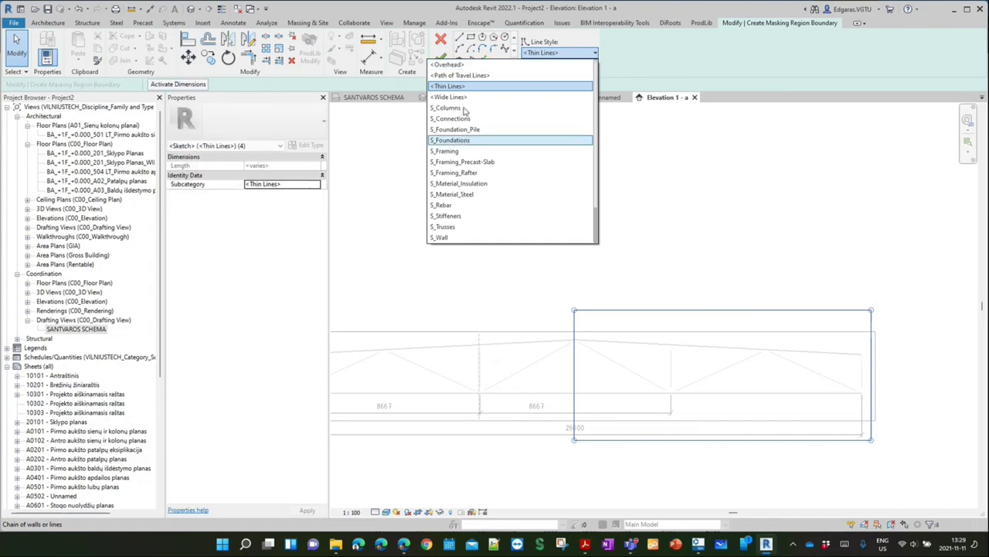
{"action": "scroll", "coordinate": [466, 96], "scroll_direction": "up", "scroll_amount": 2}
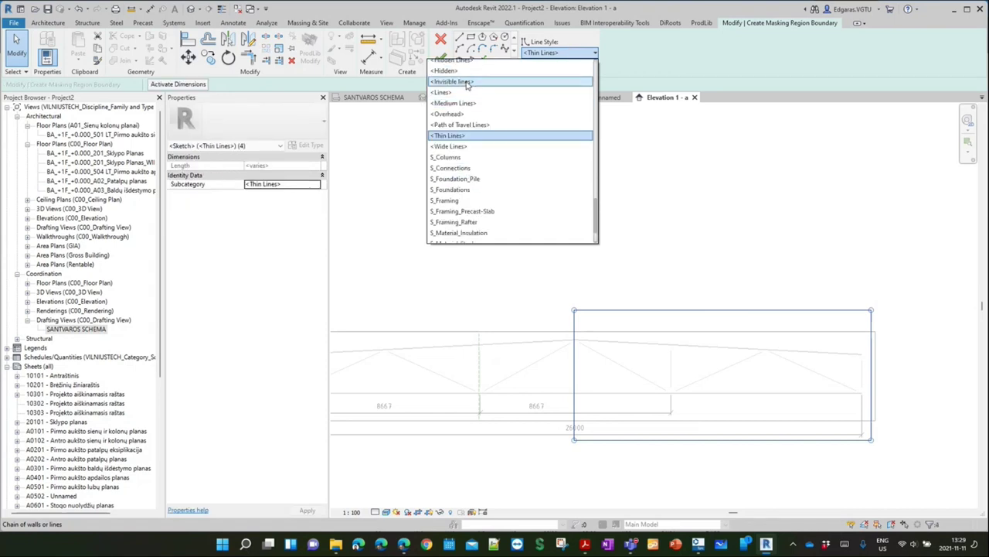
{"action": "left_click", "coordinate": [468, 82]}
{"action": "left_click", "coordinate": [444, 58]}
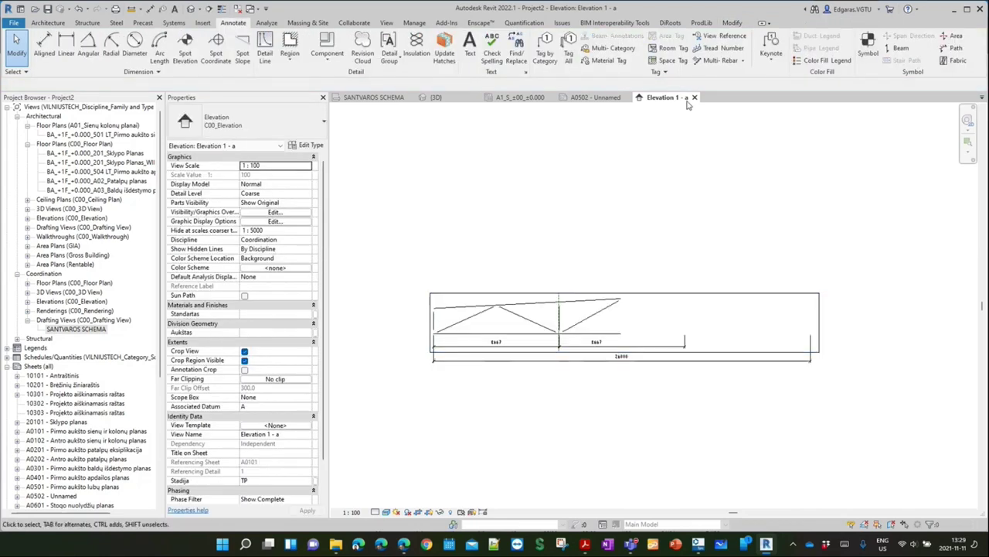
{"action": "left_click", "coordinate": [694, 98]}
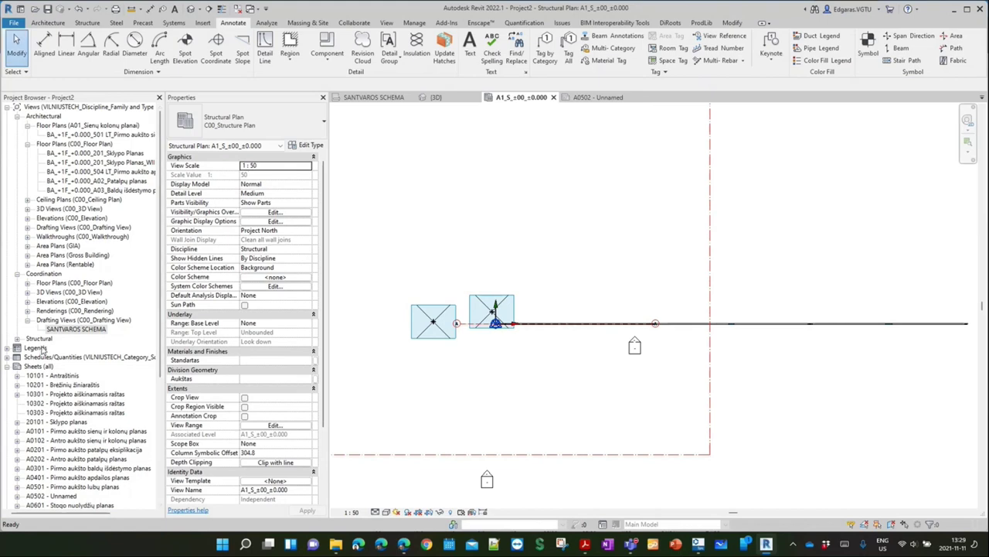
Drag Elevation 1 - a onto sheet A0502 below the SANTVAROS SCHEMA view
{"action": "double_click", "coordinate": [58, 302]}
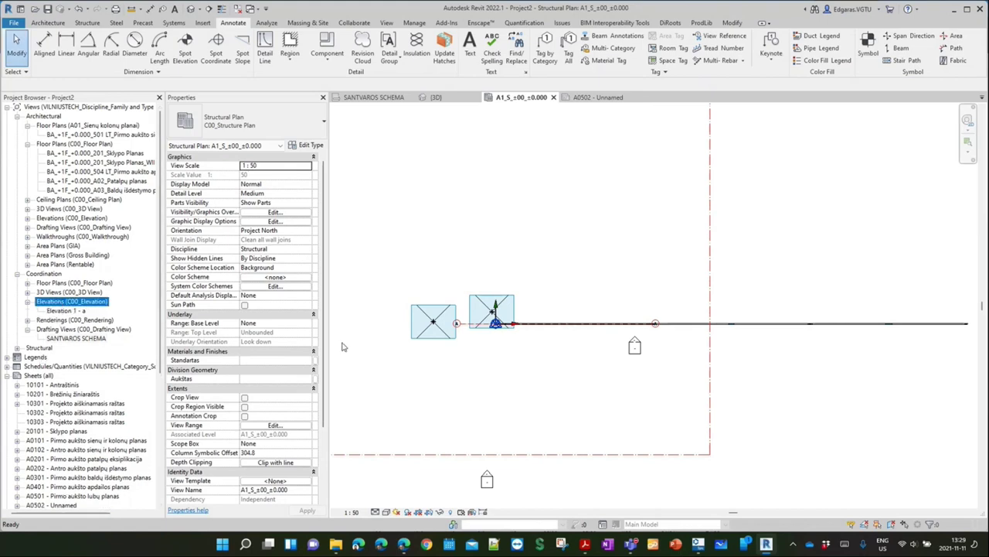
{"action": "left_click", "coordinate": [595, 98]}
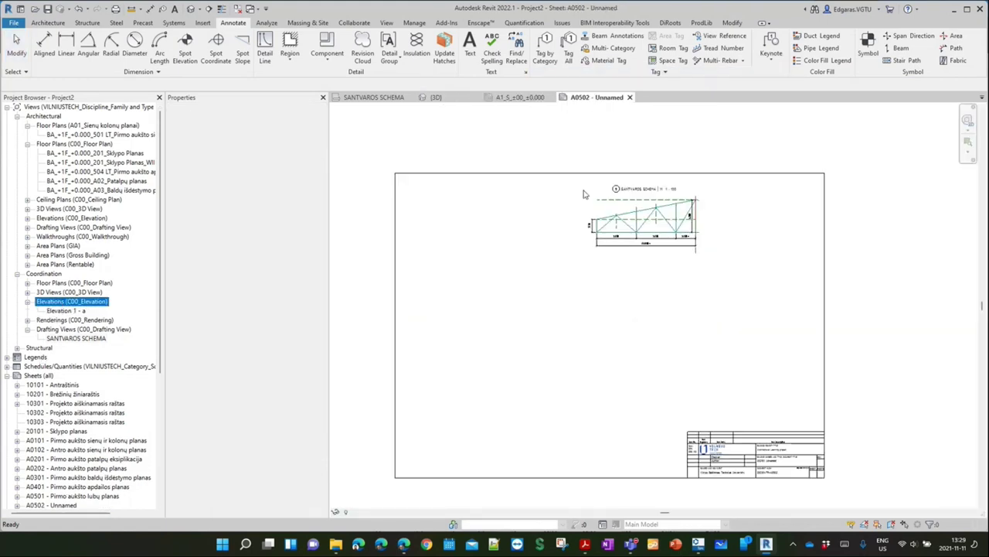
{"action": "left_click", "coordinate": [70, 311]}
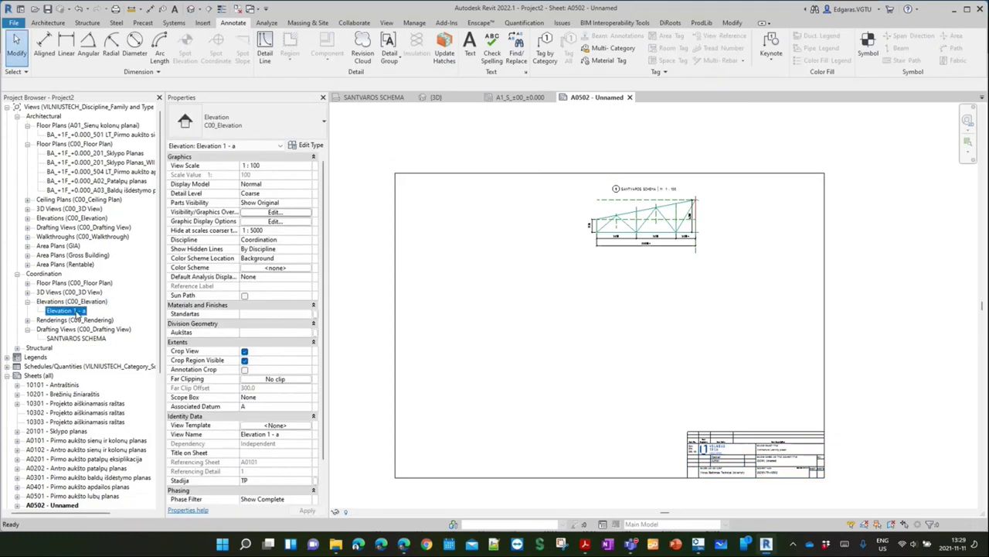
{"action": "left_click_drag", "start_coordinate": [692, 298], "coordinate": [693, 297]}
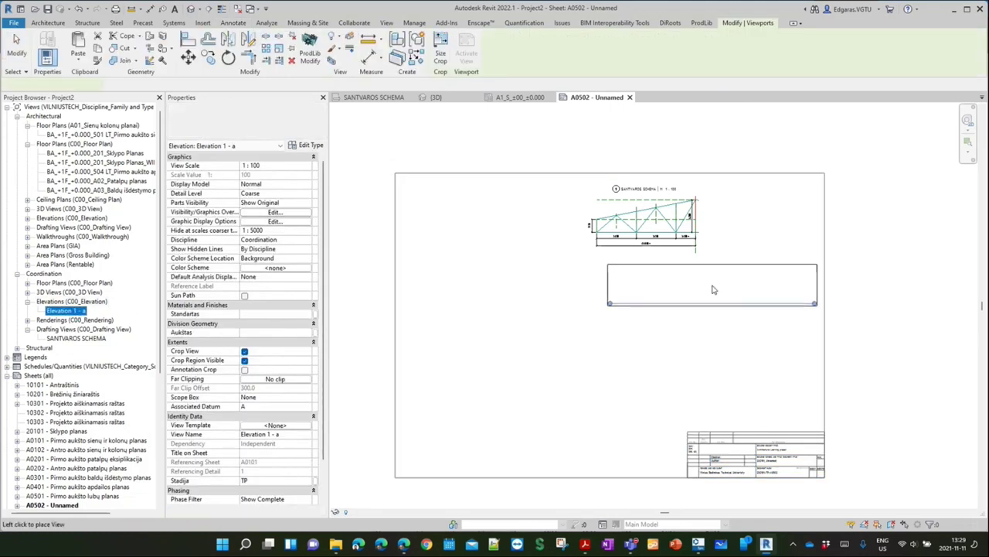
{"action": "left_click", "coordinate": [696, 295]}
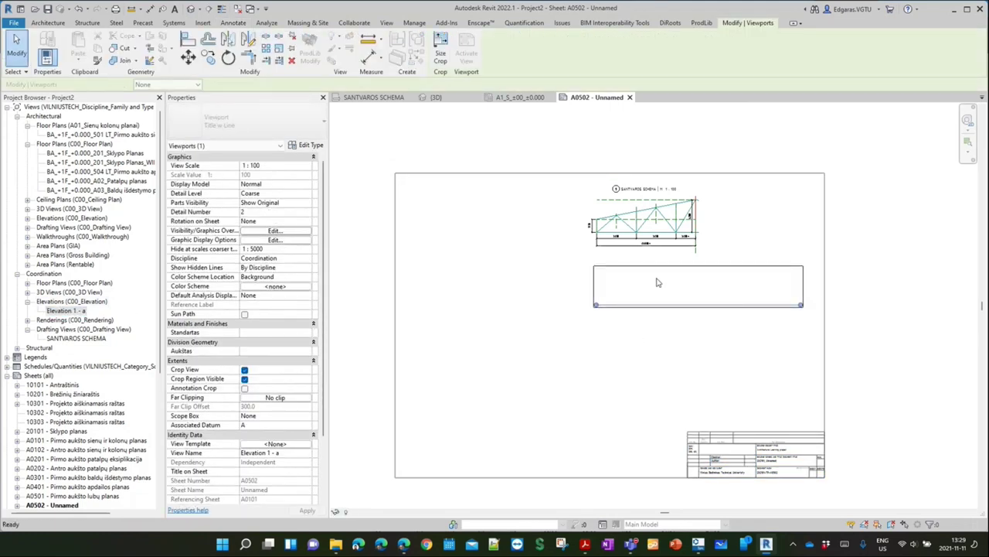
Switch the new viewport to the numbered title-with-scale viewport type
{"action": "left_click", "coordinate": [239, 122]}
{"action": "left_click", "coordinate": [220, 209]}
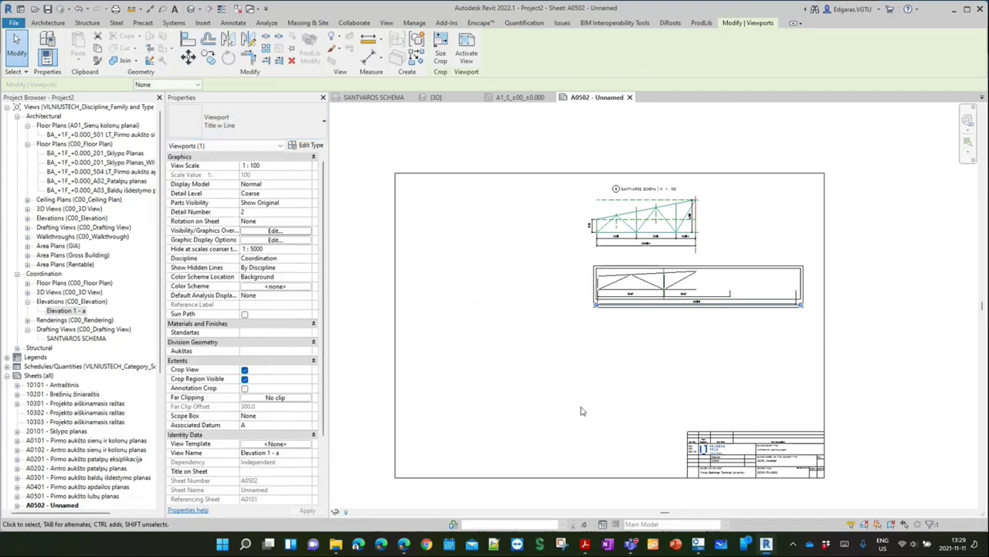
{"action": "left_click", "coordinate": [560, 408]}
{"action": "scroll", "coordinate": [607, 410], "scroll_direction": "up", "scroll_amount": 2}
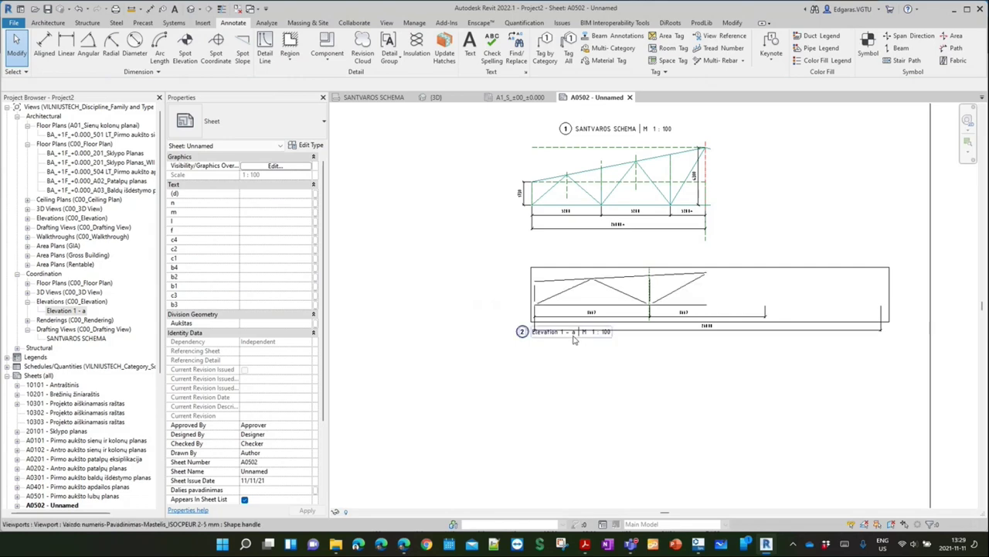
Move the Elevation 1 - a title above its view and copy the SANTVAROS SCHEMA view name
{"action": "left_click_drag", "start_coordinate": [576, 331], "coordinate": [631, 254]}
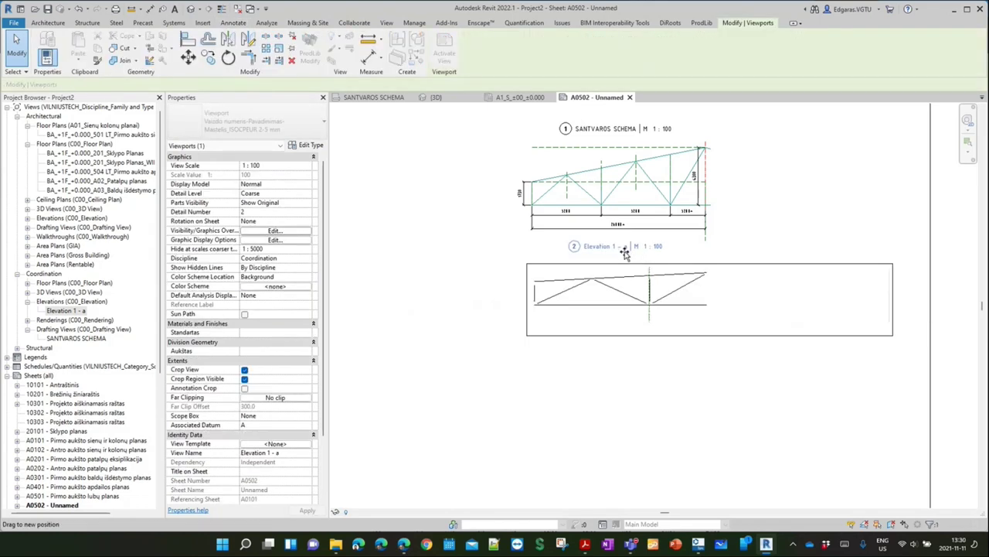
{"action": "left_click", "coordinate": [639, 207]}
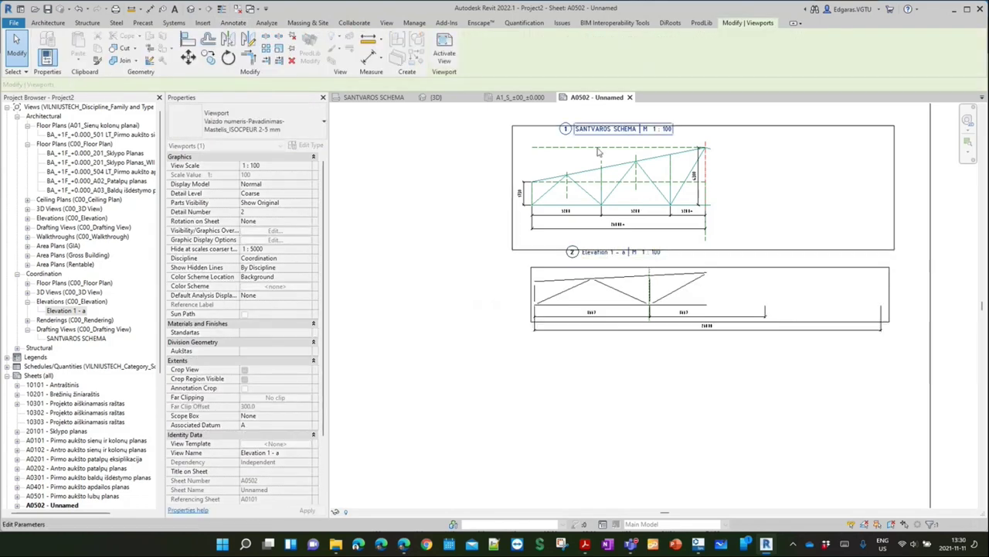
{"action": "left_click", "coordinate": [312, 297]}
{"action": "key", "text": "ctrl+c"}
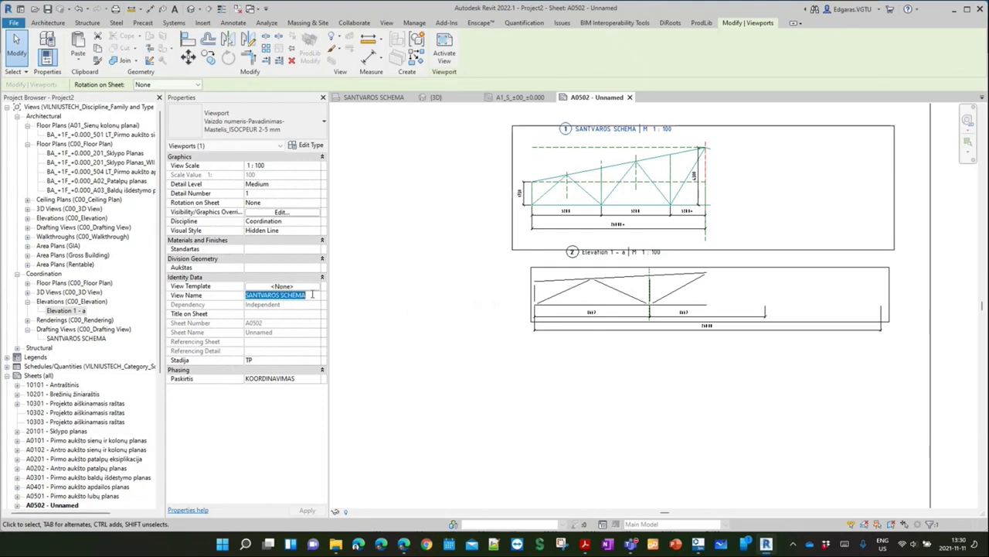
{"action": "key", "text": "ctrl+v"}
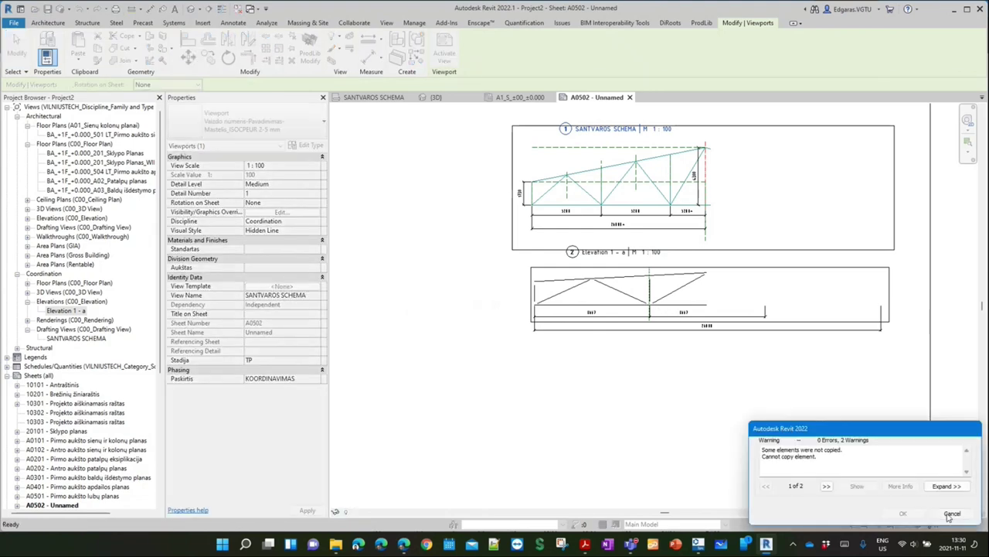
{"action": "key", "text": "Escape"}
{"action": "key", "text": "Escape"}
Enter SANTVAROS SCHEMA as the elevation viewport's Title on Sheet
{"action": "left_click", "coordinate": [644, 289]}
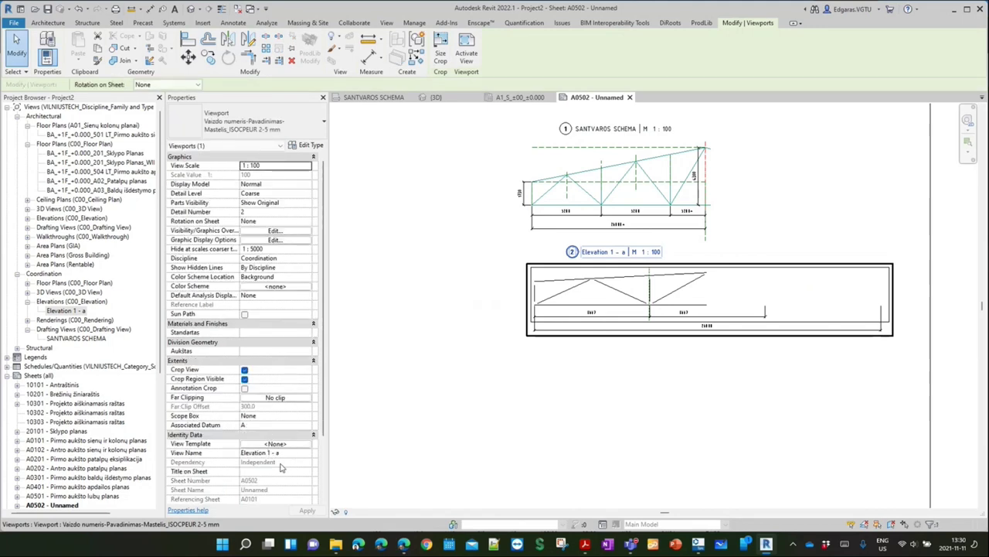
{"action": "left_click", "coordinate": [281, 469]}
{"action": "key", "text": "ctrl+v"}
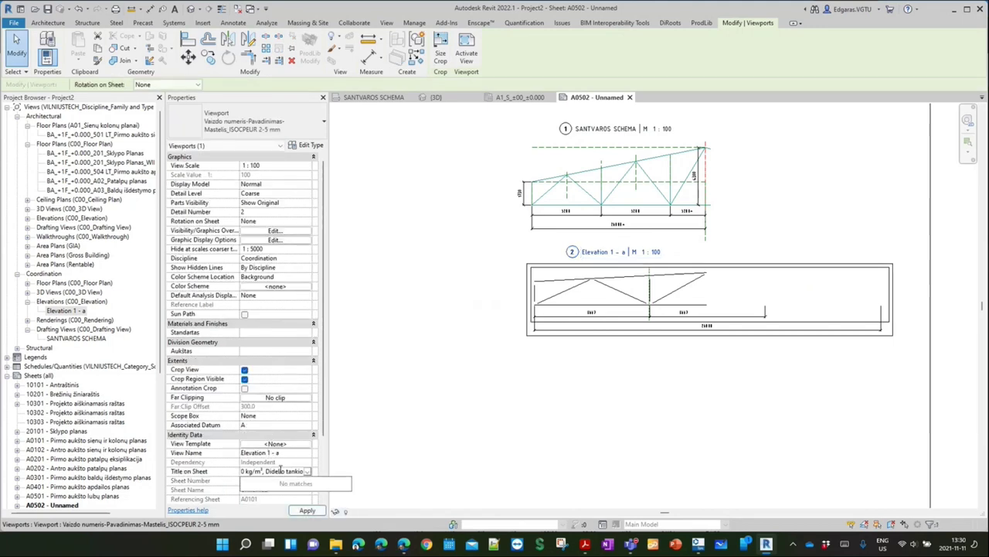
{"action": "double_click", "coordinate": [280, 471]}
{"action": "key", "text": "BackSpace"}
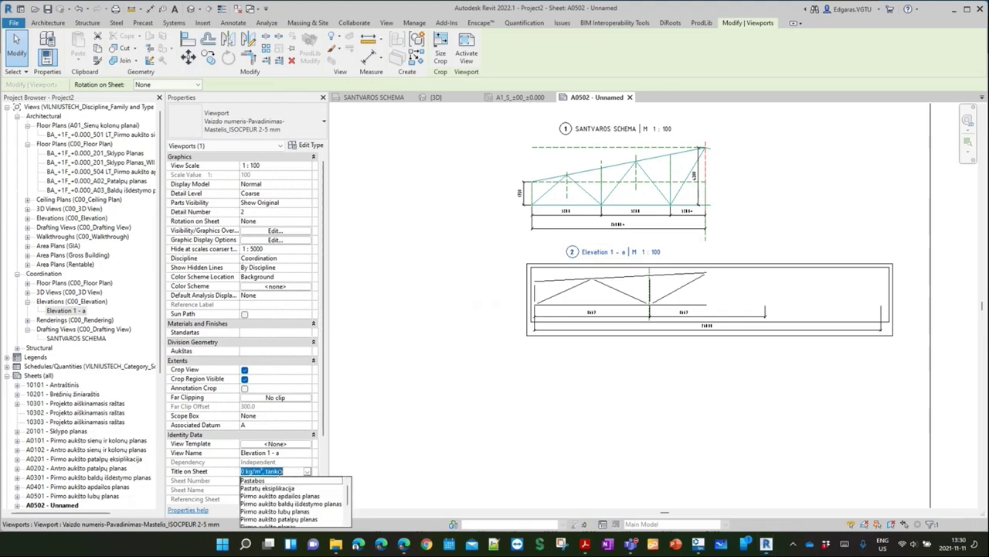
{"action": "type", "text": "sant"}
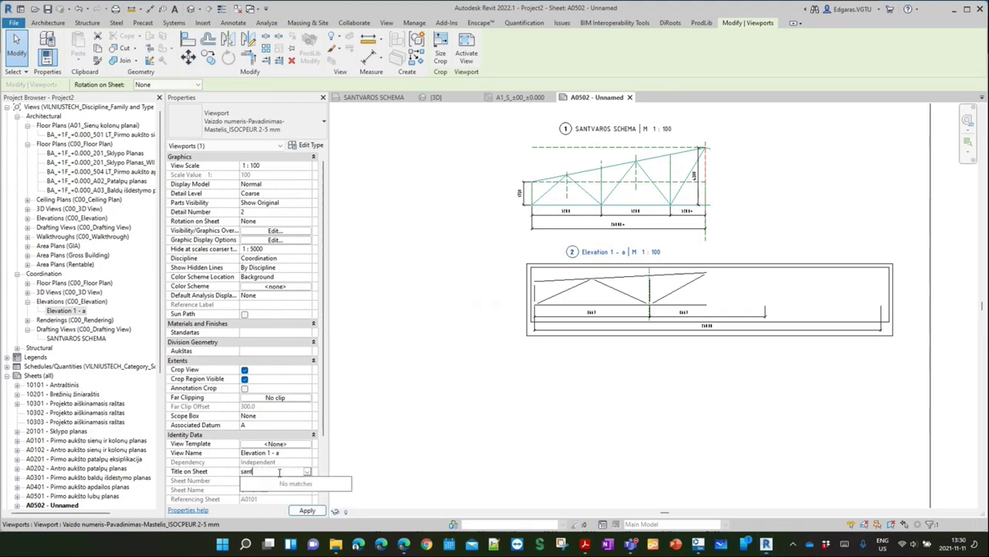
{"action": "key", "text": "BackSpace"}
{"action": "key", "text": "BackSpace"}
{"action": "key", "text": "BackSpace"}
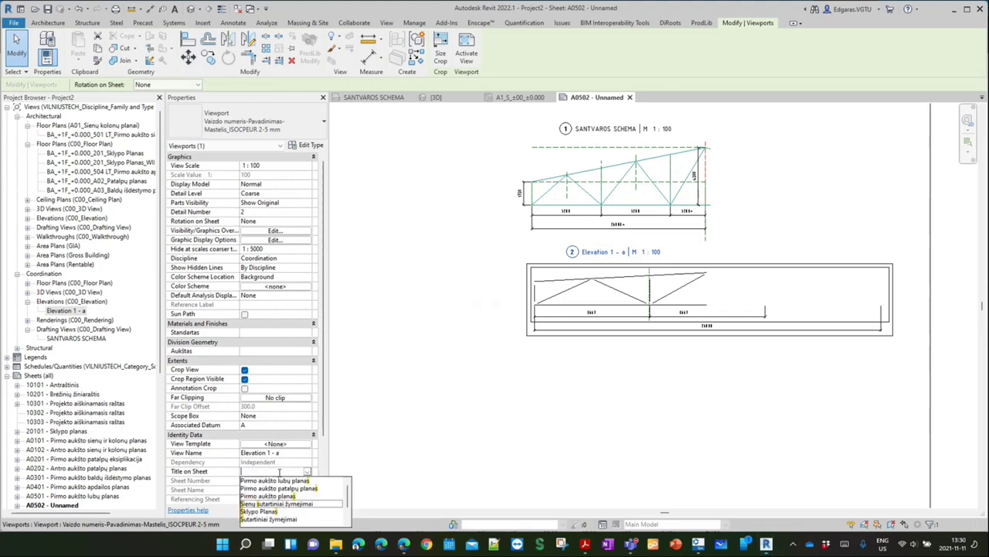
{"action": "type", "text": "SANTVAROS SCHEMA"}
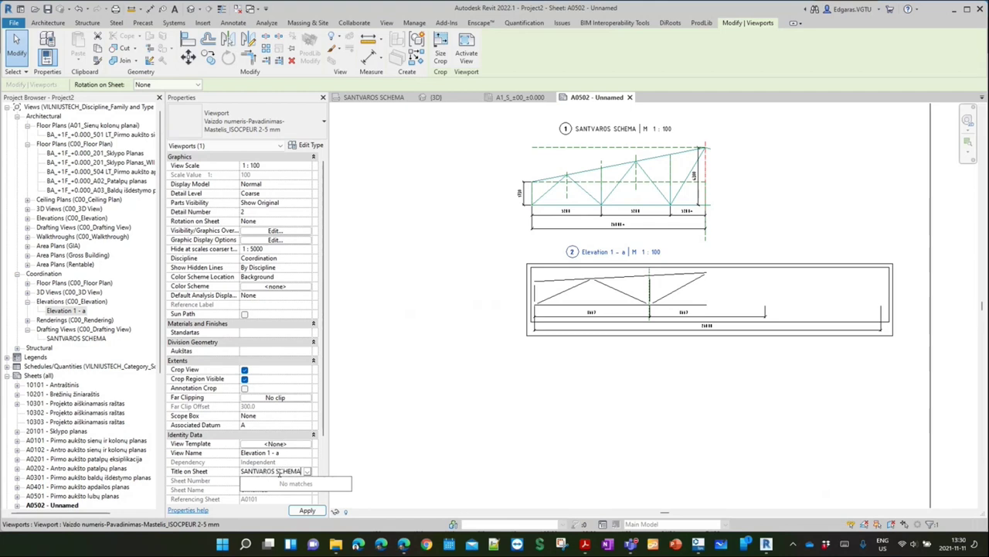
{"action": "left_click", "coordinate": [280, 475]}
{"action": "scroll", "coordinate": [618, 232], "scroll_direction": "up", "scroll_amount": 2}
{"action": "left_click", "coordinate": [541, 449]}
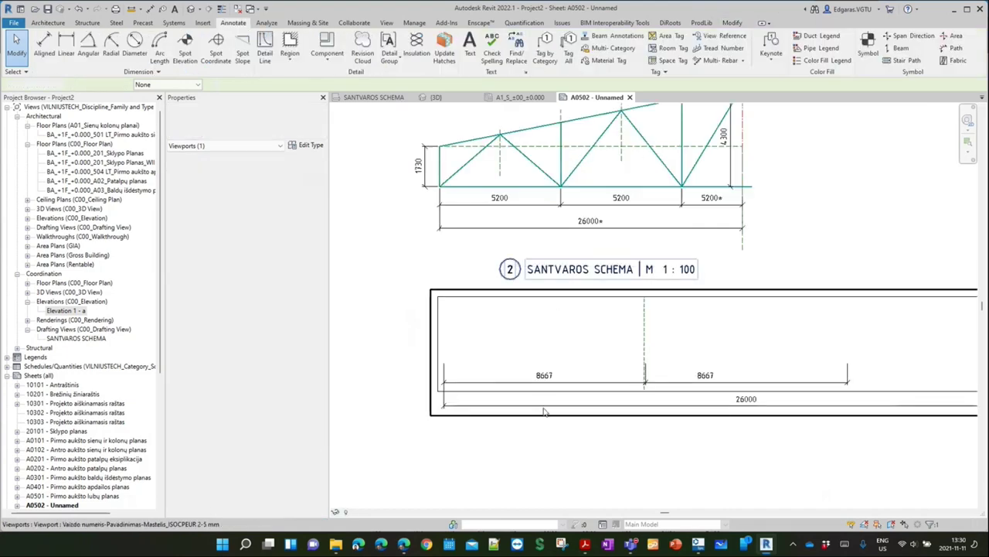
{"action": "left_click", "coordinate": [551, 422]}
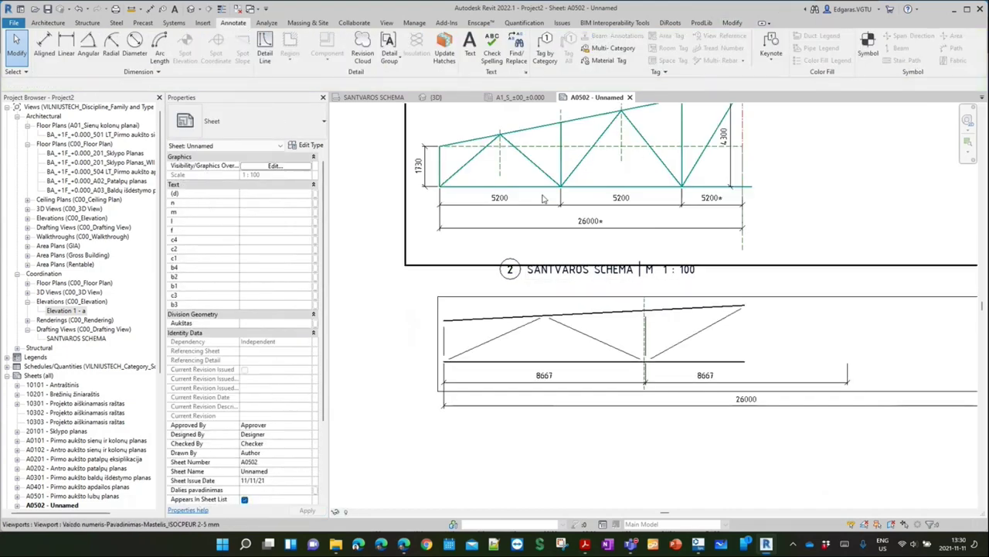
{"action": "scroll", "coordinate": [570, 224], "scroll_direction": "up", "scroll_amount": 3, "text": "ctrl"}
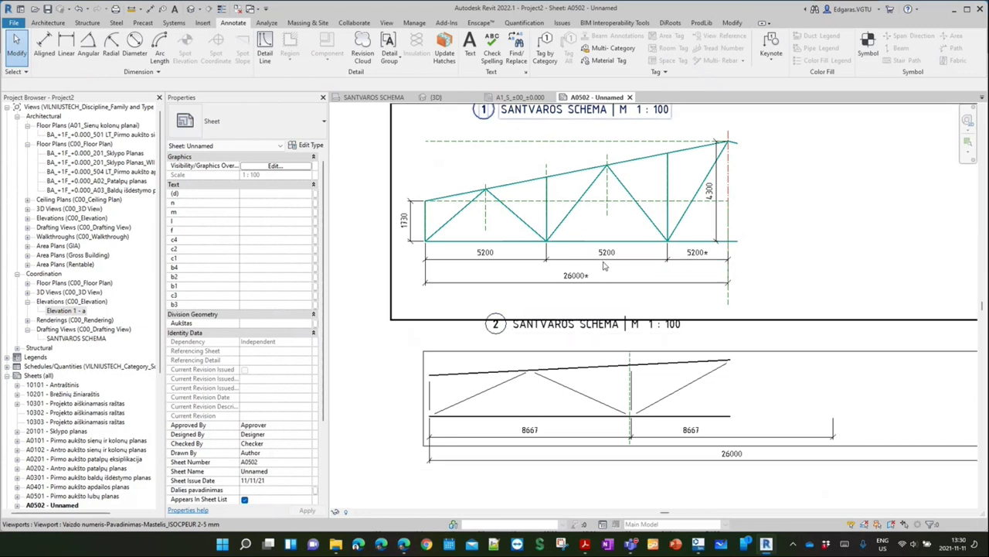
{"action": "scroll", "coordinate": [590, 266], "scroll_direction": "down", "scroll_amount": 2}
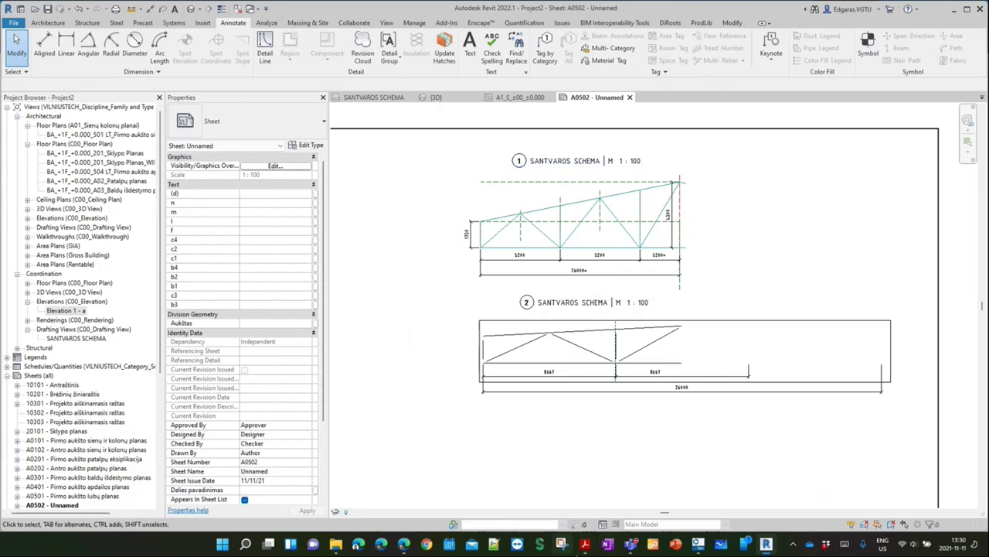
{"action": "left_click", "coordinate": [585, 545]}
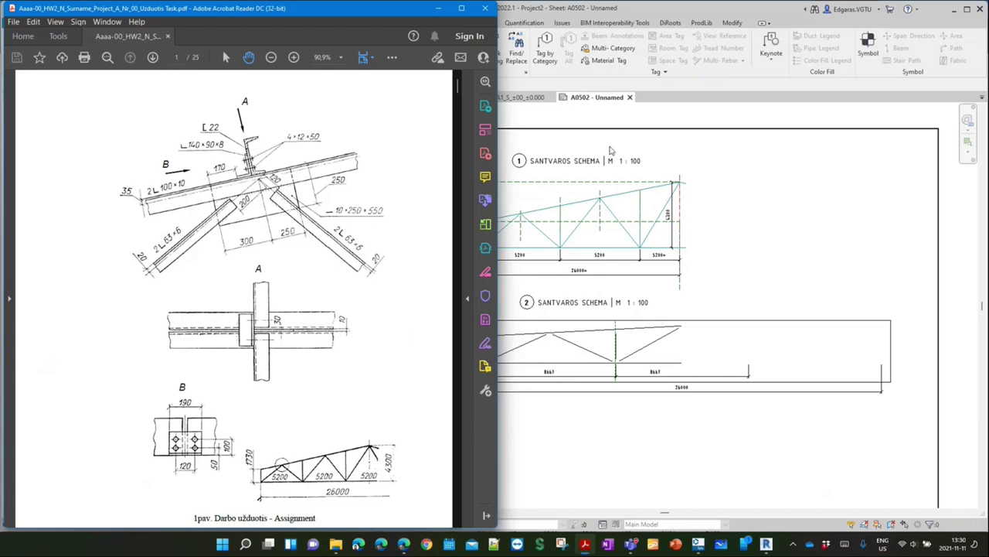
Bring the Revit window back in front of the assignment PDF
{"action": "left_click", "coordinate": [804, 222]}
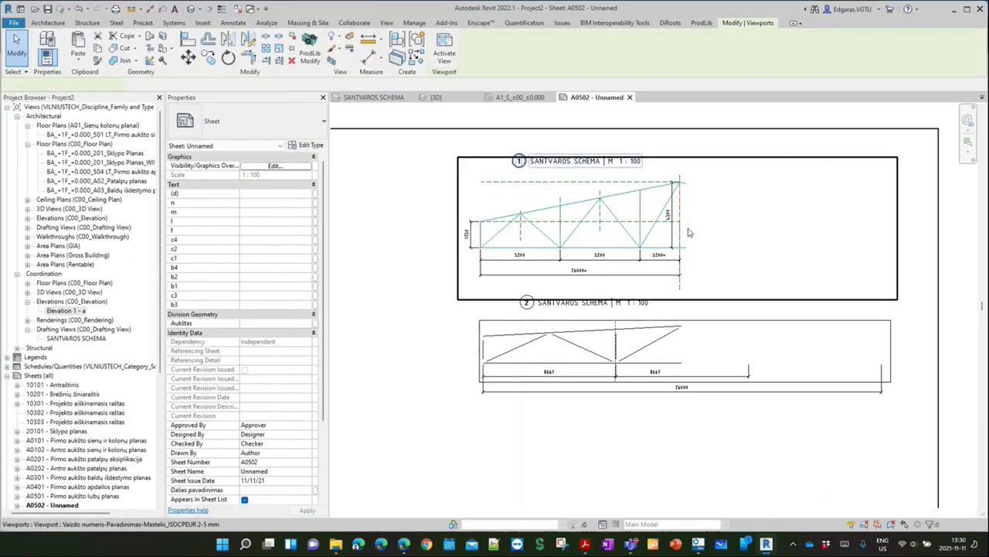
In the upper viewport, delete the region hiding the truss's right half
{"action": "double_click", "coordinate": [690, 220]}
{"action": "key", "text": "d"}
{"action": "key", "text": "l"}
{"action": "left_click", "coordinate": [719, 161]}
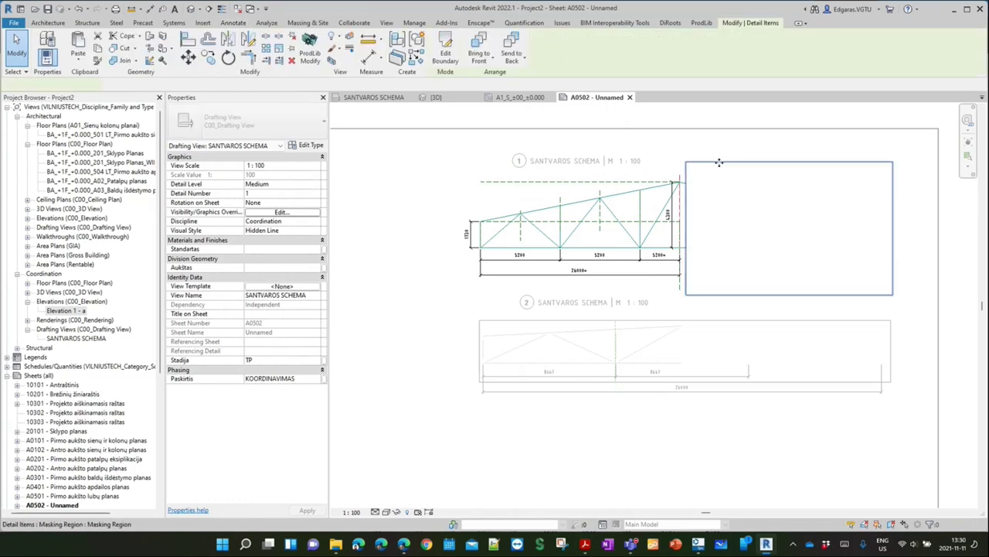
{"action": "key", "text": "Delete"}
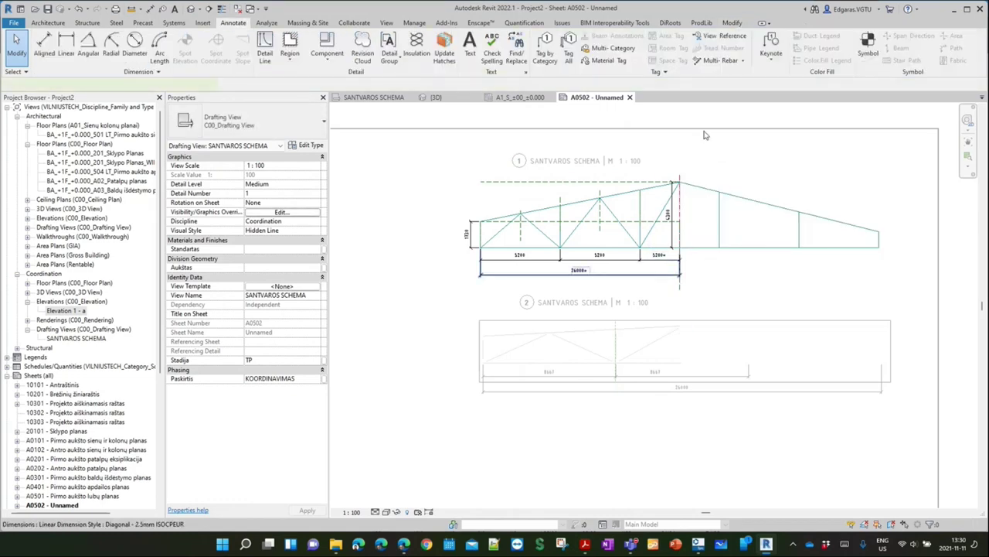
Extend the 26000 dimension to the truss's right end and move the 5200 witness line to the next post
{"action": "left_click", "coordinate": [583, 271]}
{"action": "left_click", "coordinate": [568, 53]}
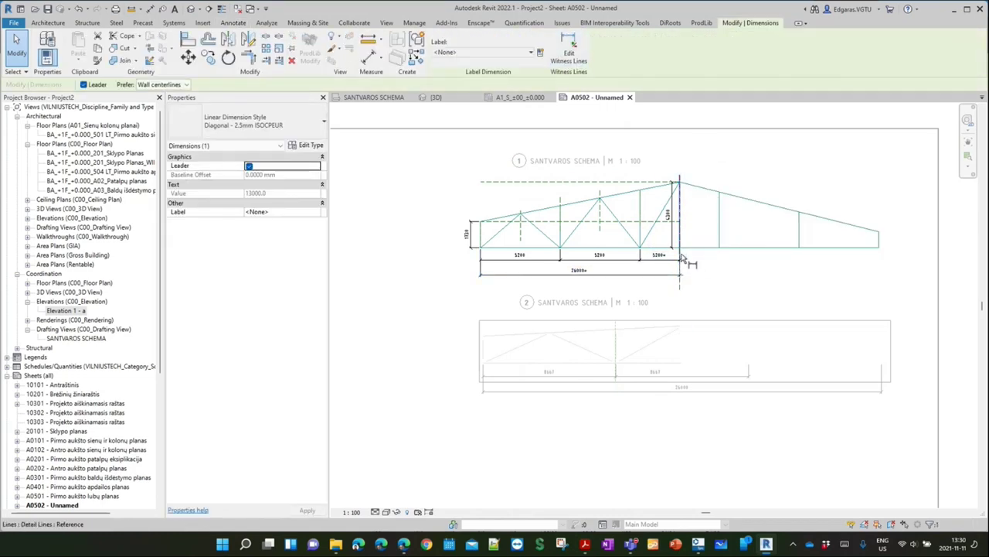
{"action": "left_click", "coordinate": [876, 244]}
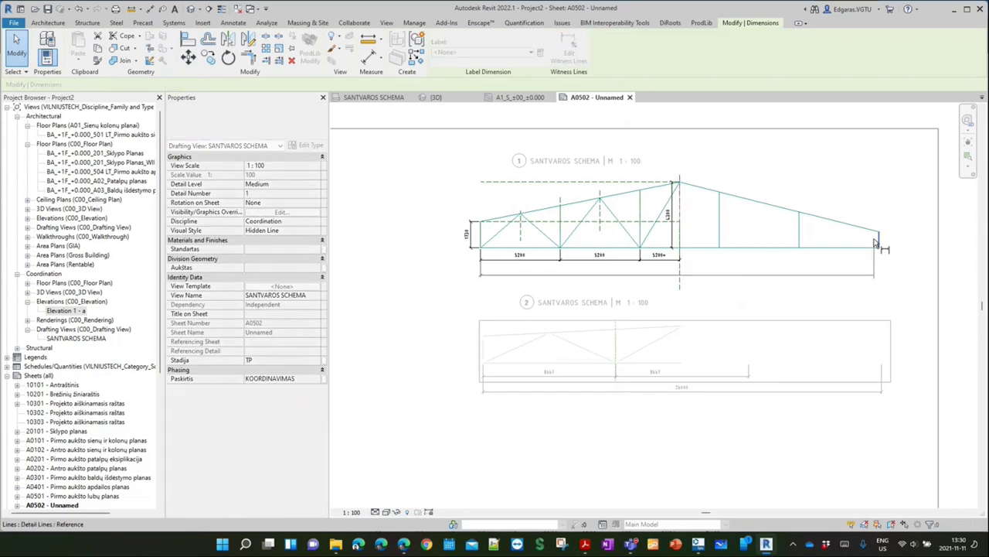
{"action": "left_click", "coordinate": [843, 280]}
{"action": "scroll", "coordinate": [666, 267], "scroll_direction": "up", "scroll_amount": 3}
{"action": "left_click", "coordinate": [696, 248]}
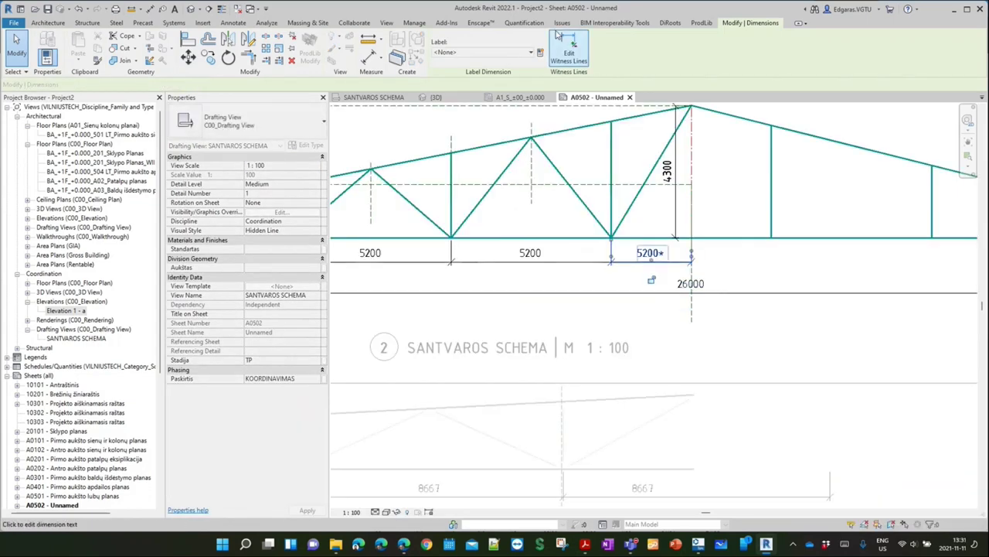
{"action": "left_click", "coordinate": [695, 245]}
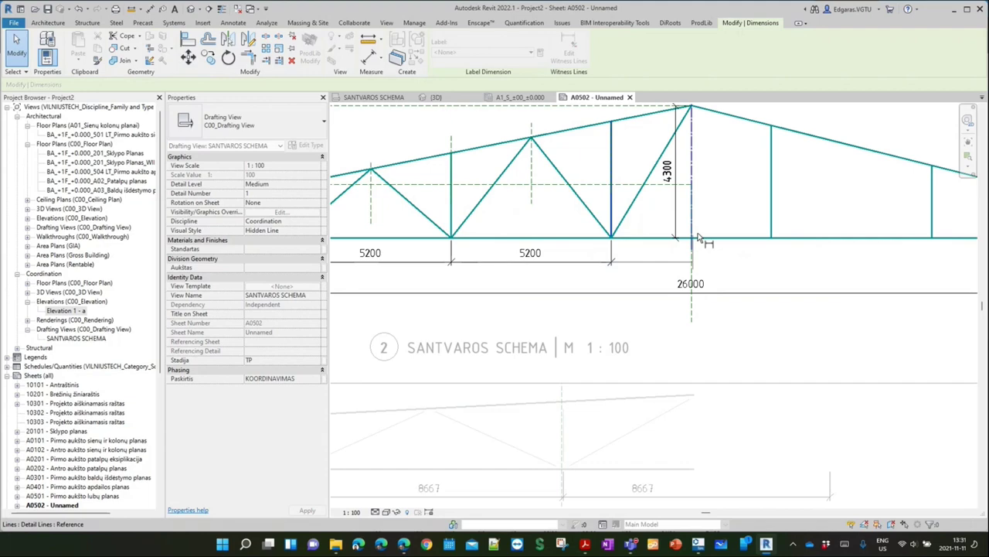
{"action": "left_click", "coordinate": [790, 247]}
{"action": "scroll", "coordinate": [790, 240], "scroll_direction": "down", "scroll_amount": 3}
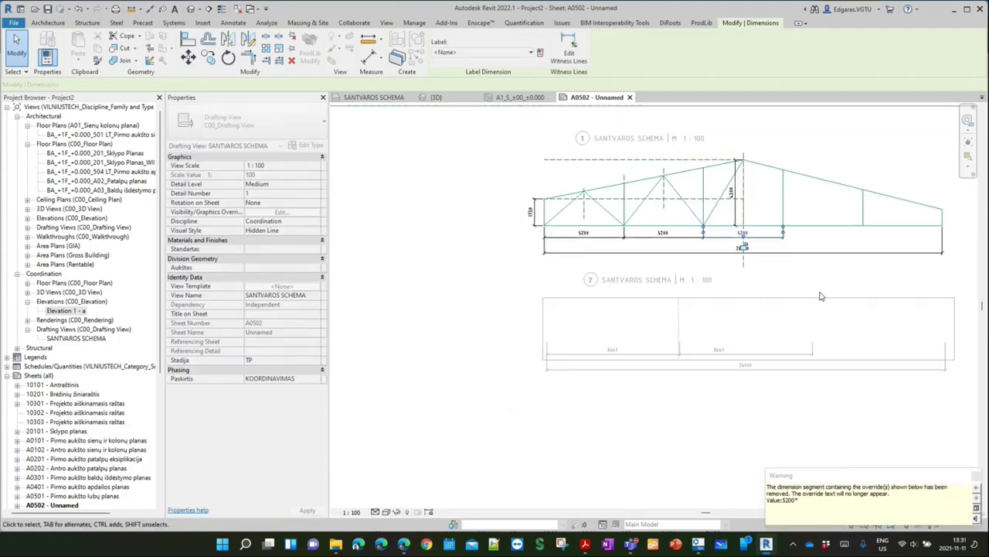
{"action": "left_click", "coordinate": [805, 431]}
{"action": "double_click", "coordinate": [806, 431]}
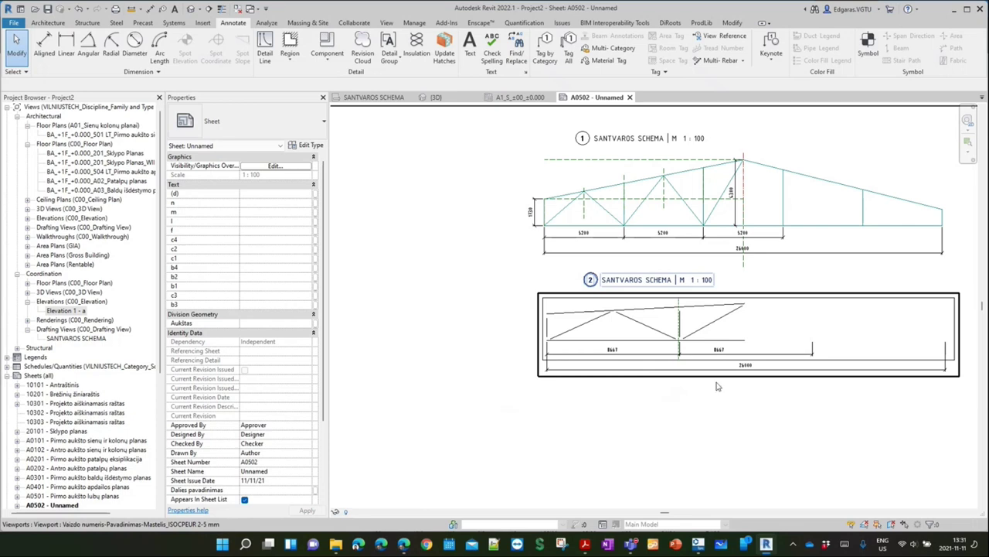
Delete the lower viewport's masking region so the full truss shows
{"action": "double_click", "coordinate": [790, 314]}
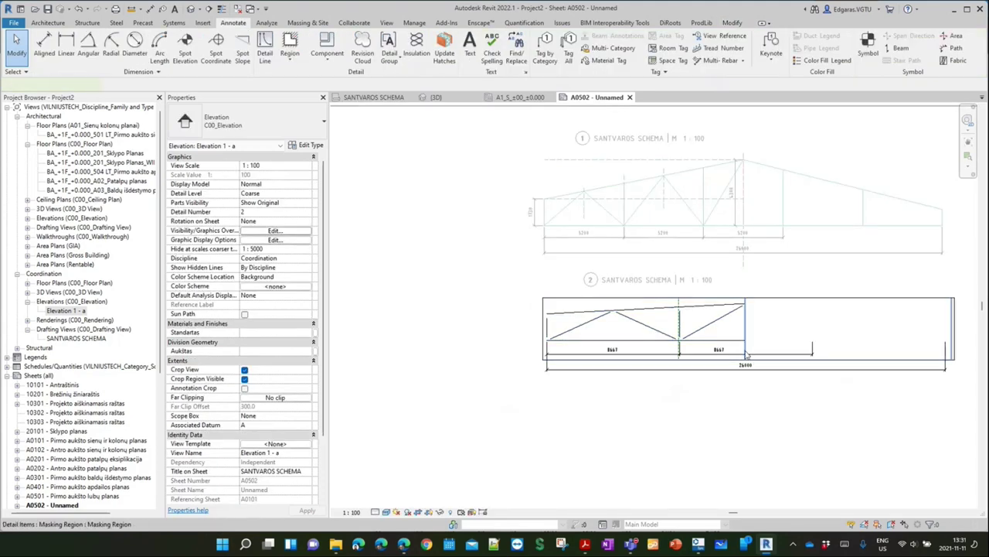
{"action": "left_click", "coordinate": [746, 354]}
{"action": "key", "text": "Delete"}
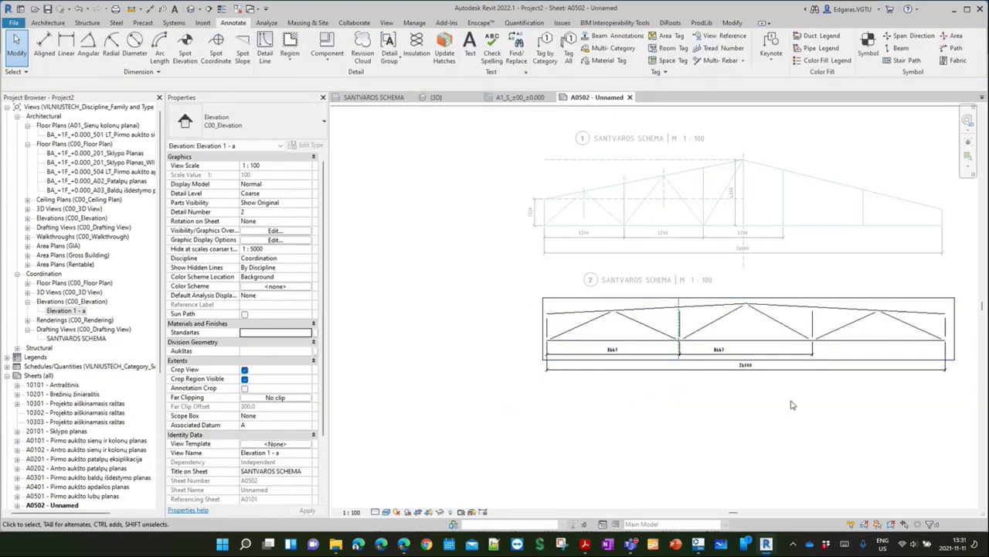
{"action": "double_click", "coordinate": [790, 404]}
{"action": "scroll", "coordinate": [783, 371], "scroll_direction": "up", "scroll_amount": 2}
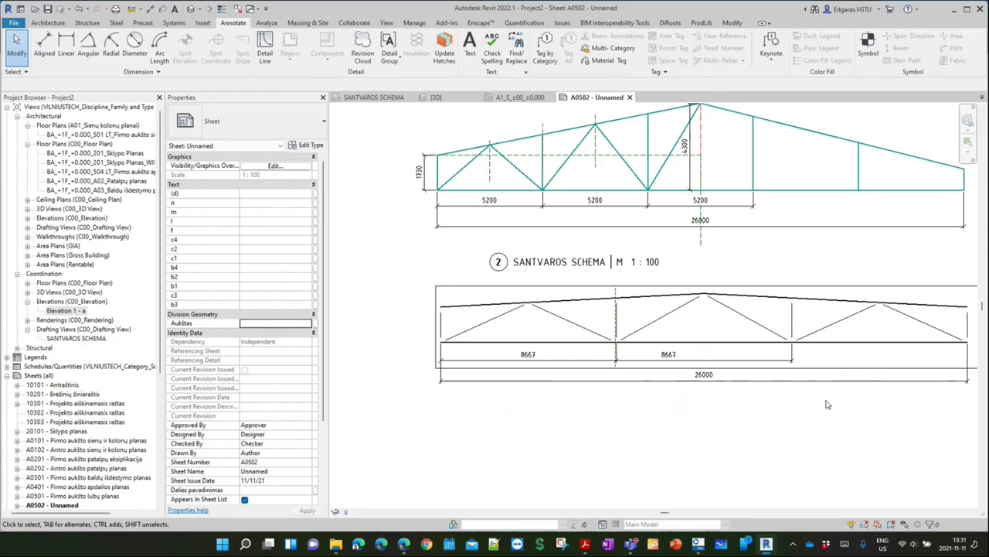
{"action": "scroll", "coordinate": [826, 404], "scroll_direction": "down", "scroll_amount": 2}
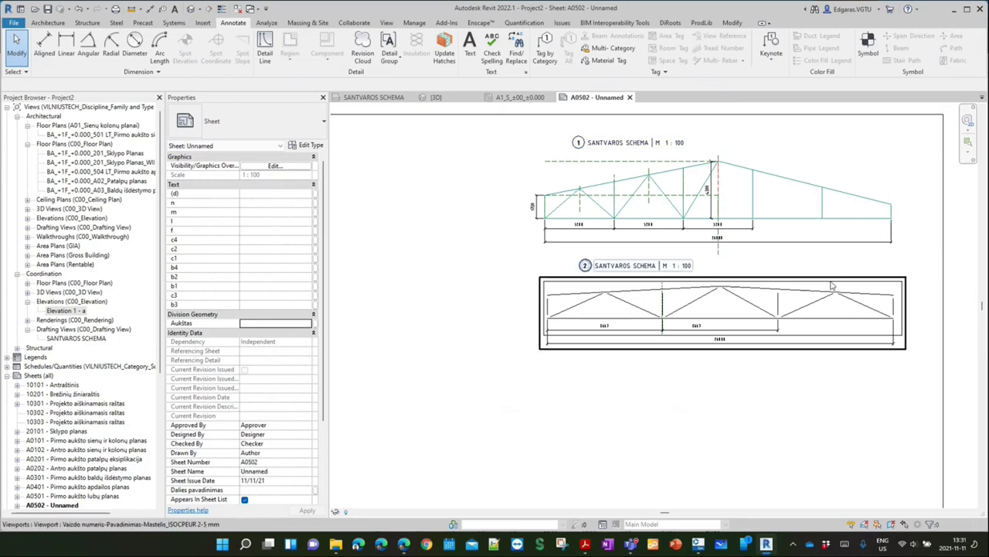
Slide the lower and upper SANTVAROS SCHEMA viewport titles right until they align
{"action": "left_click", "coordinate": [705, 266]}
{"action": "left_click_drag", "start_coordinate": [707, 267], "coordinate": [794, 267]}
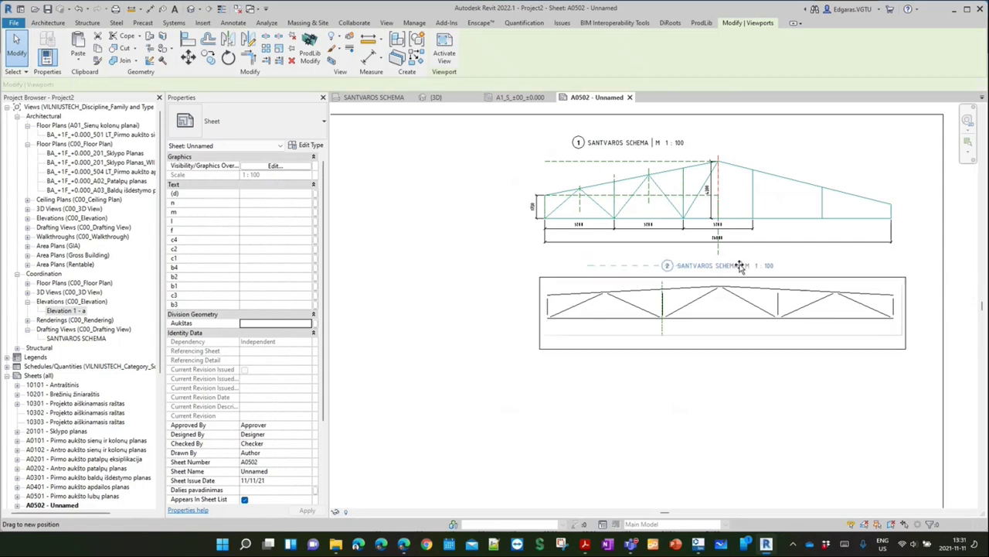
{"action": "left_click_drag", "start_coordinate": [640, 145], "coordinate": [729, 145]}
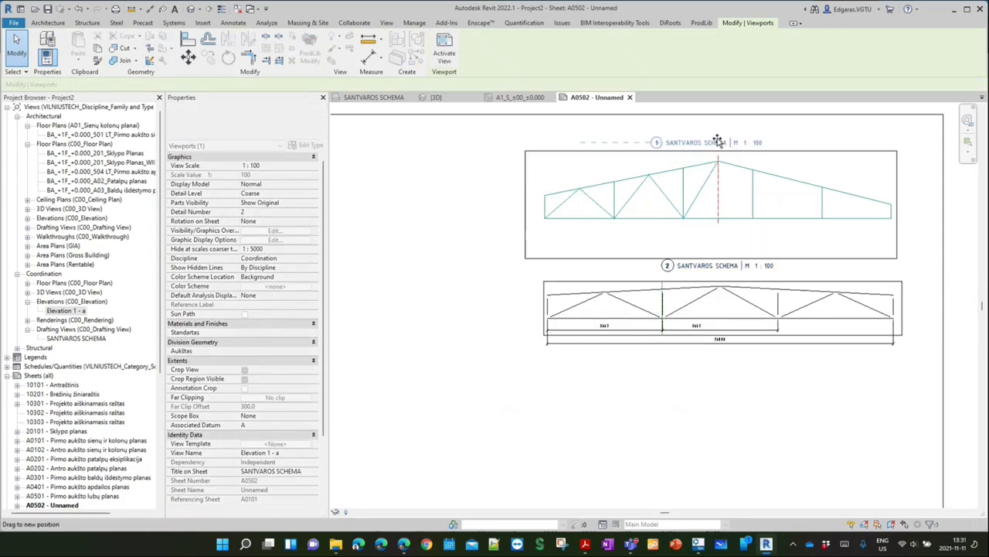
{"action": "double_click", "coordinate": [741, 224]}
{"action": "scroll", "coordinate": [740, 224], "scroll_direction": "down", "scroll_amount": 2}
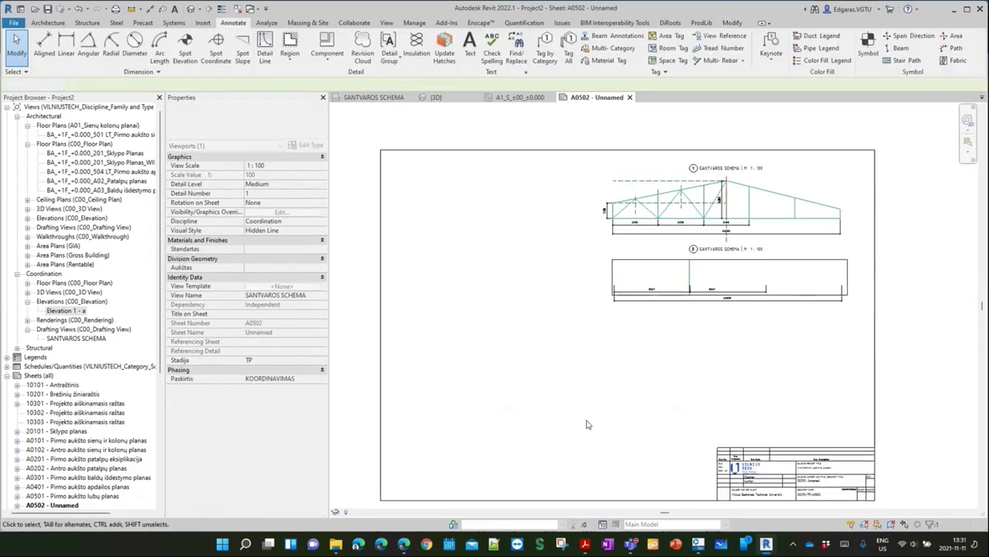
{"action": "double_click", "coordinate": [587, 424]}
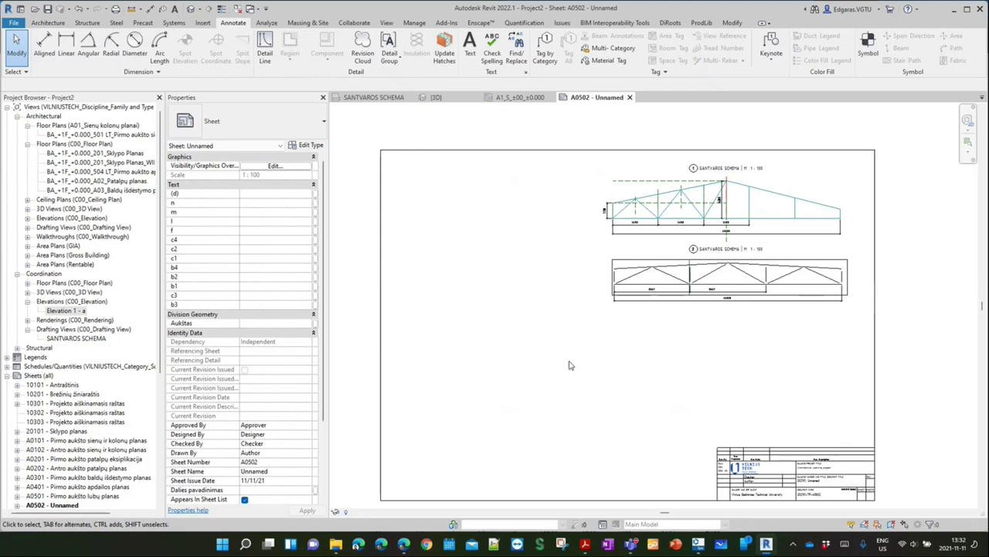
Select the lower elevation viewport and start a rectangular callout
{"action": "middle_click_drag", "start_coordinate": [531, 256], "coordinate": [552, 250]}
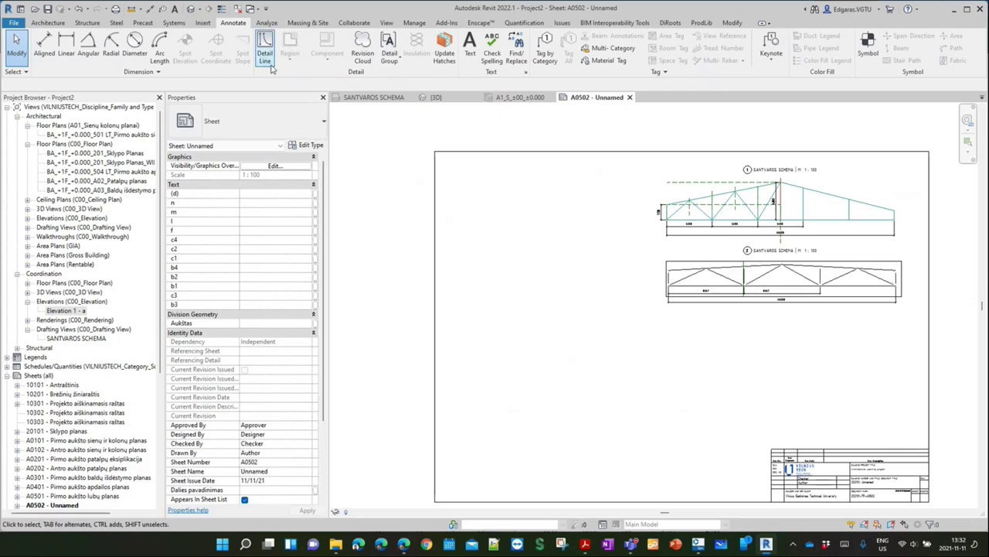
{"action": "scroll", "coordinate": [692, 198], "scroll_direction": "up", "scroll_amount": 2}
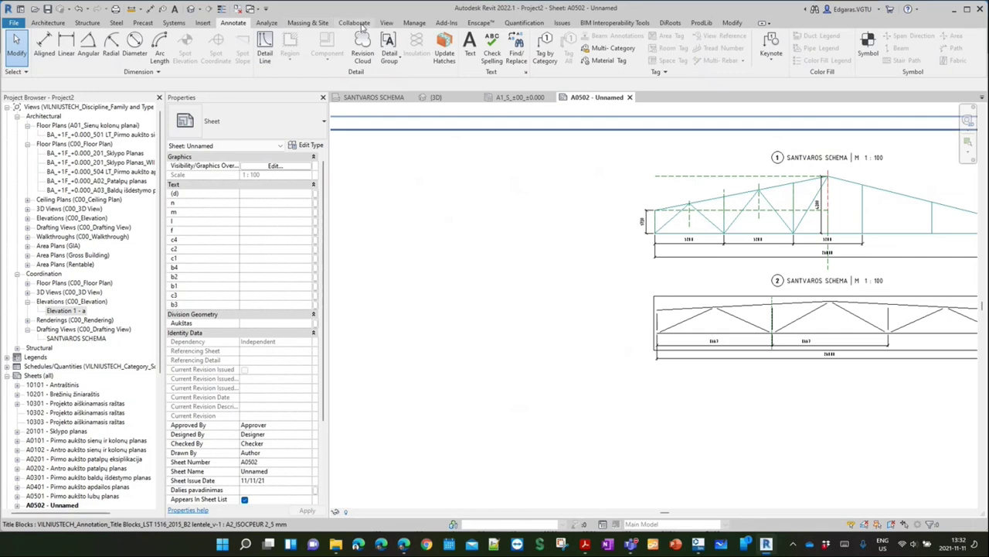
{"action": "left_click", "coordinate": [386, 22]}
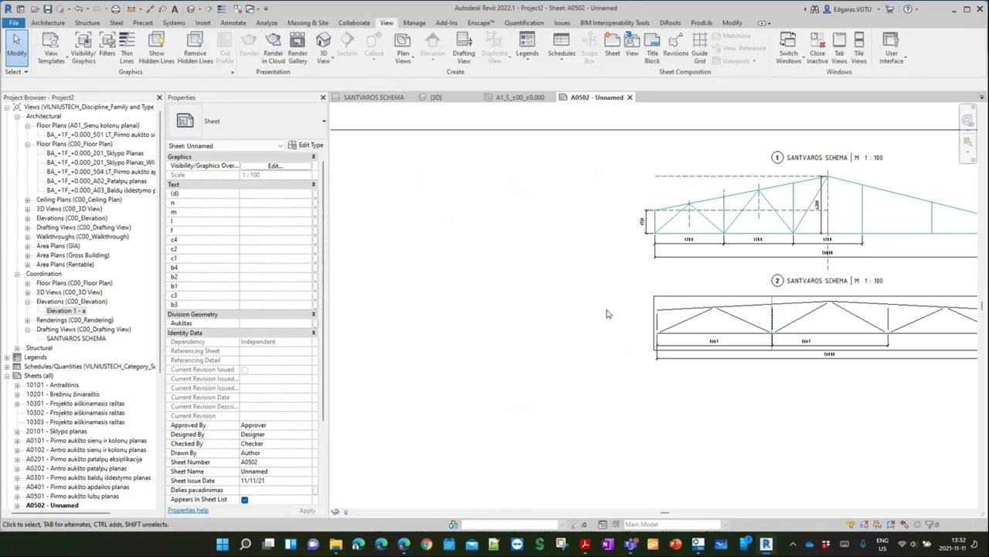
{"action": "middle_click_drag", "start_coordinate": [728, 320], "coordinate": [655, 316]}
{"action": "scroll", "coordinate": [655, 316], "scroll_direction": "up", "scroll_amount": 2}
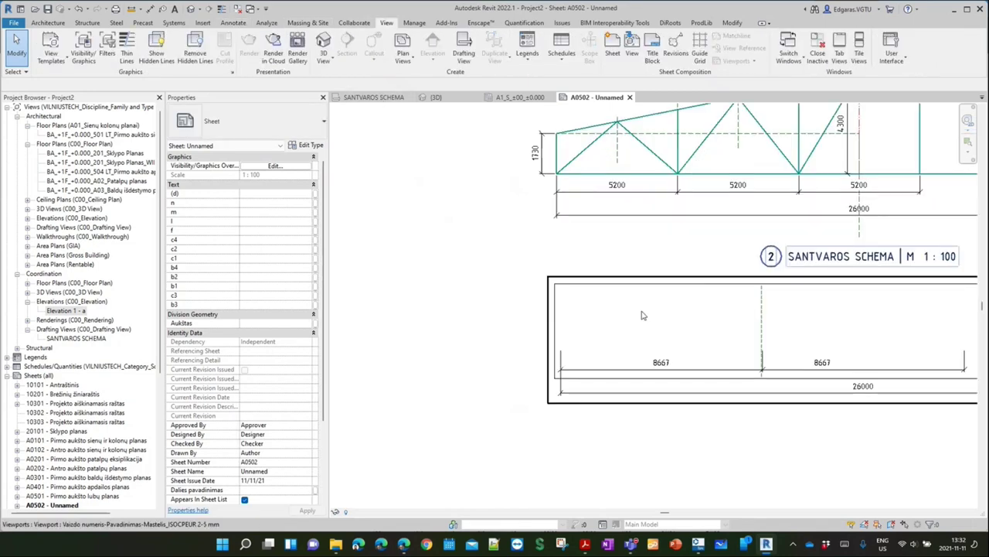
{"action": "scroll", "coordinate": [671, 310], "scroll_direction": "up", "scroll_amount": 3}
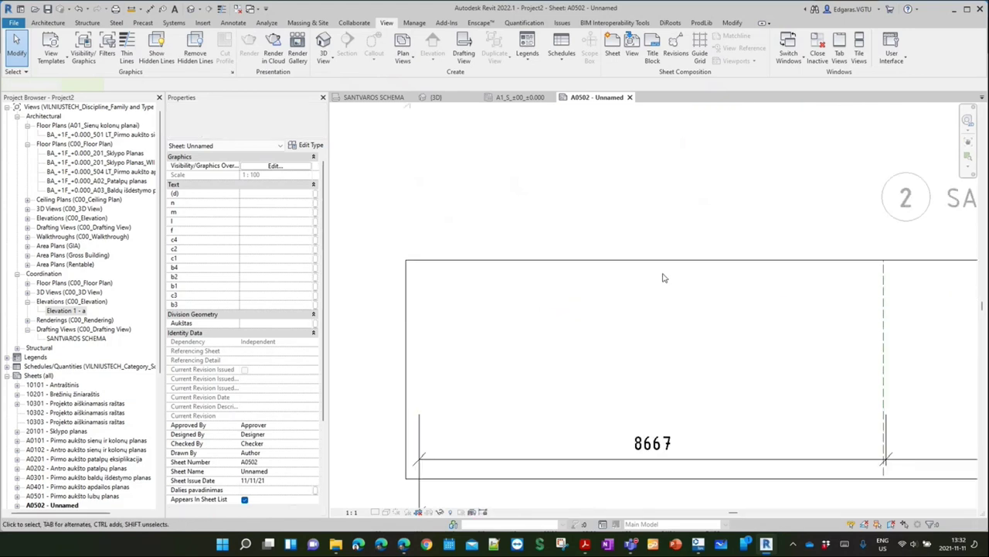
{"action": "left_click", "coordinate": [647, 292]}
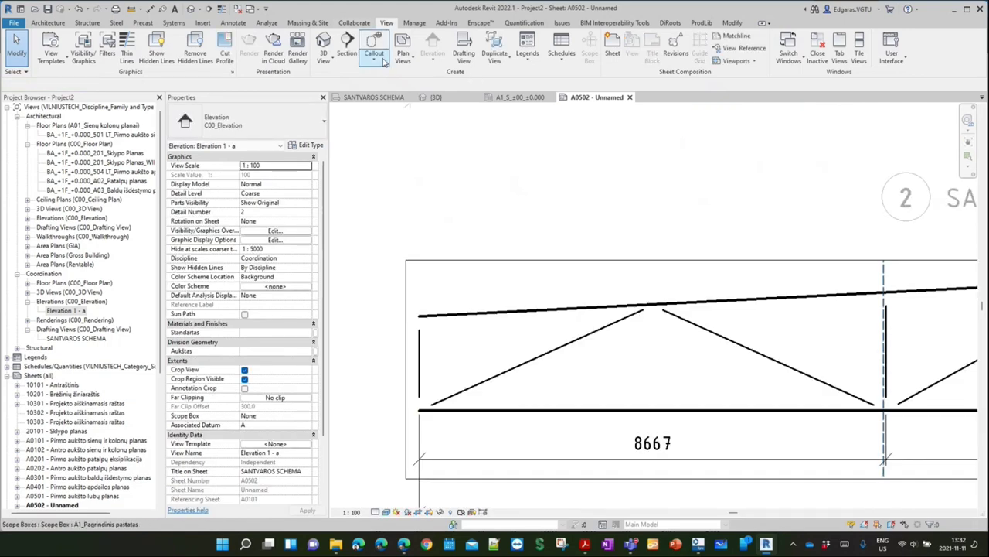
{"action": "left_click", "coordinate": [379, 66]}
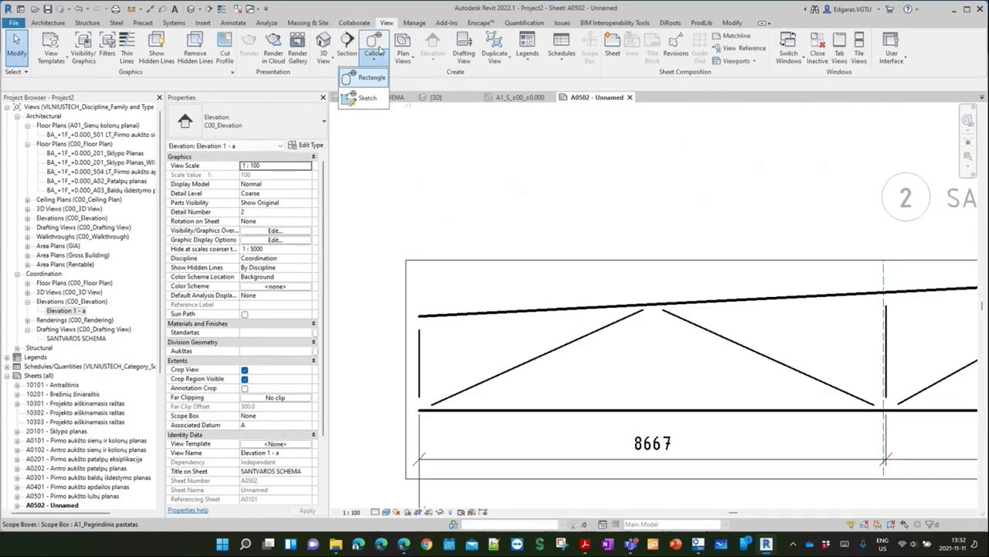
{"action": "left_click", "coordinate": [367, 77]}
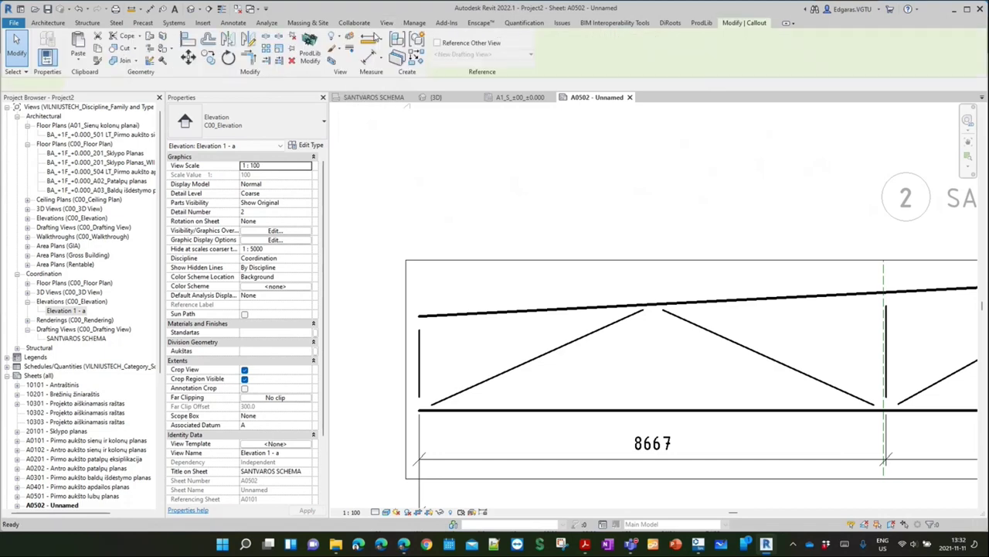
Frame the truss apex with the callout box and move its bubble to the left
{"action": "left_click", "coordinate": [612, 269]}
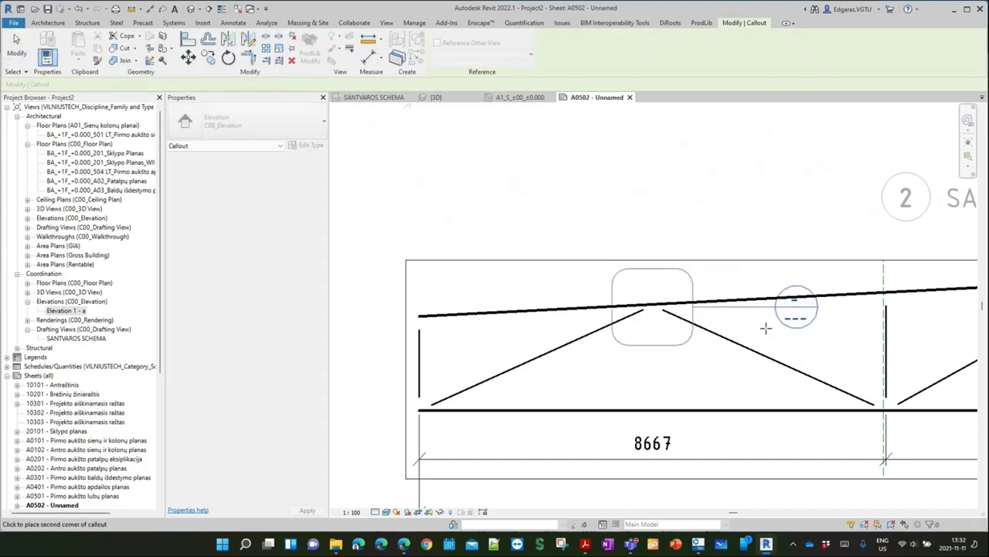
{"action": "left_click", "coordinate": [765, 328]}
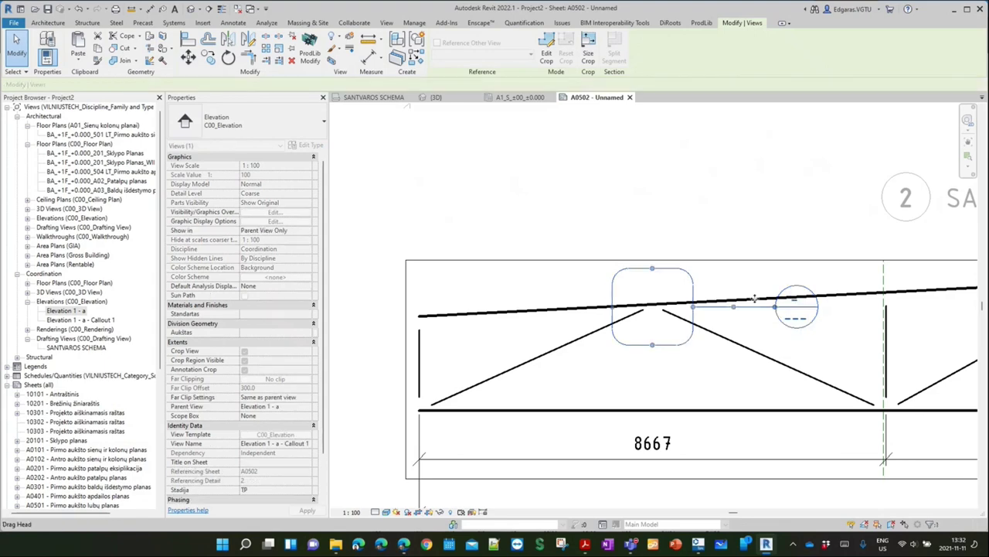
{"action": "left_click_drag", "start_coordinate": [754, 297], "coordinate": [518, 263]}
{"action": "left_click", "coordinate": [702, 193]}
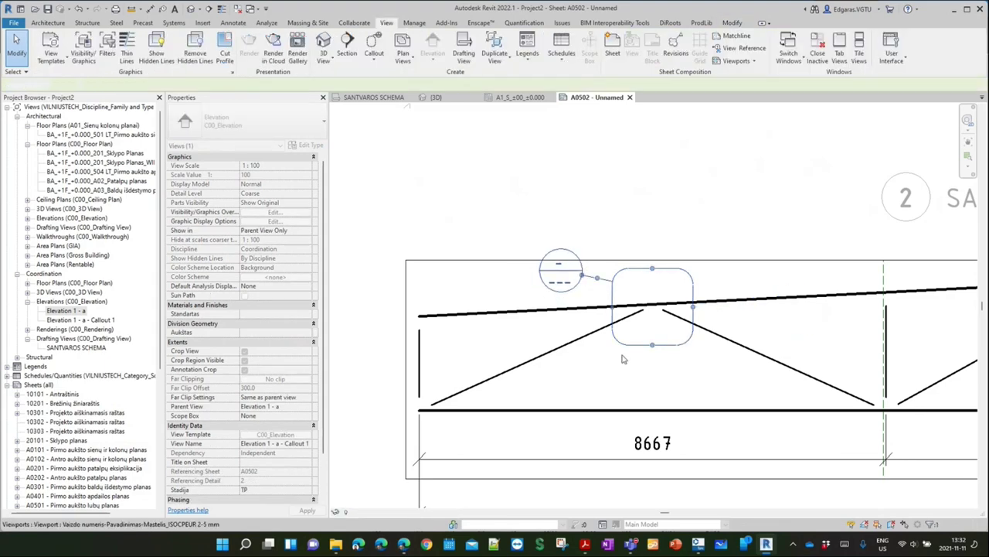
{"action": "scroll", "coordinate": [647, 331], "scroll_direction": "down", "scroll_amount": 3}
{"action": "double_click", "coordinate": [777, 279]}
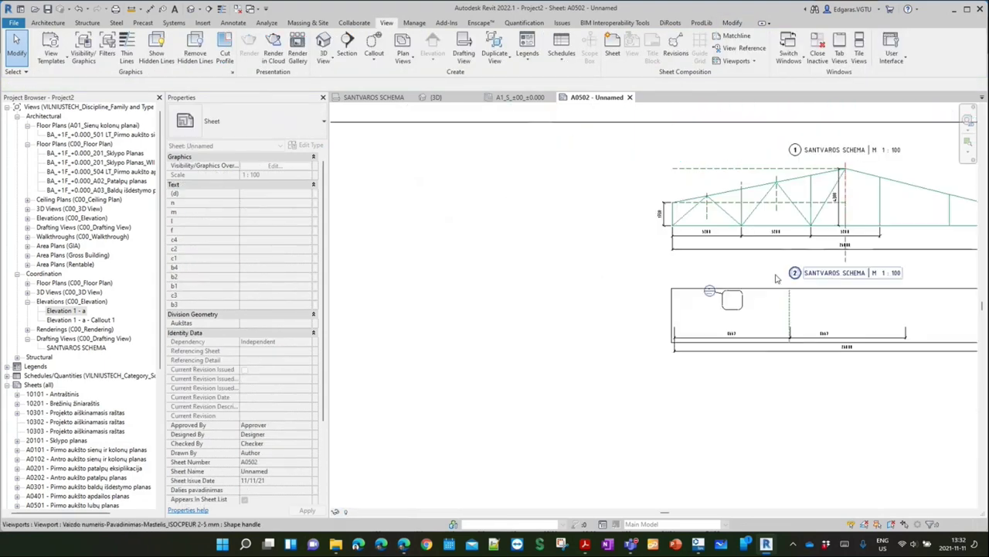
Place Callout 1 on the sheet with its view template set to <None>
{"action": "left_click", "coordinate": [83, 320]}
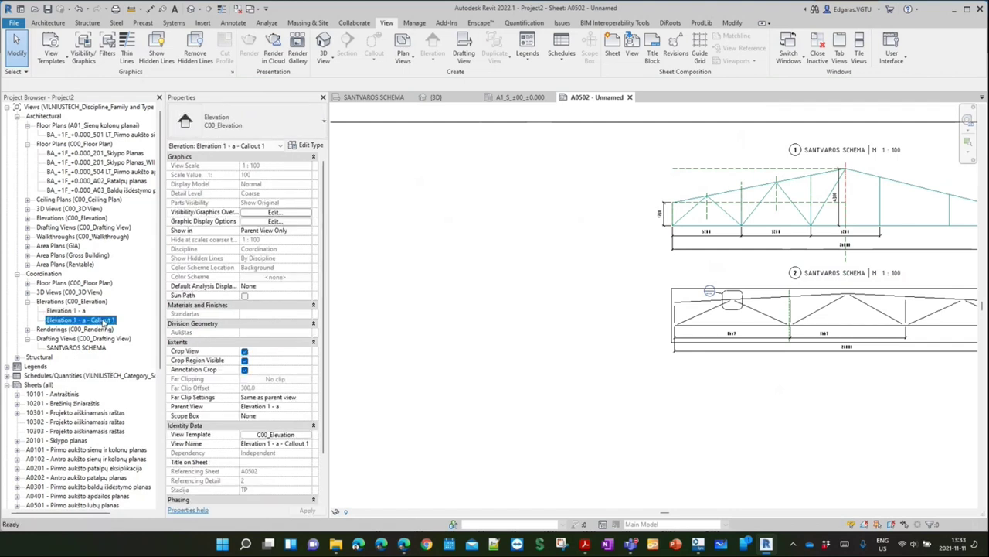
{"action": "left_click", "coordinate": [507, 330]}
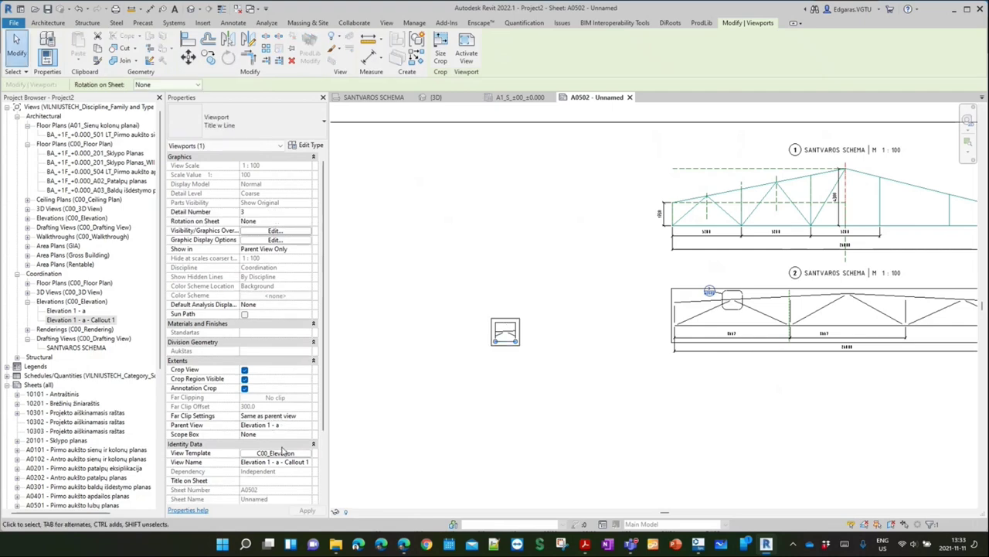
{"action": "left_click", "coordinate": [283, 452]}
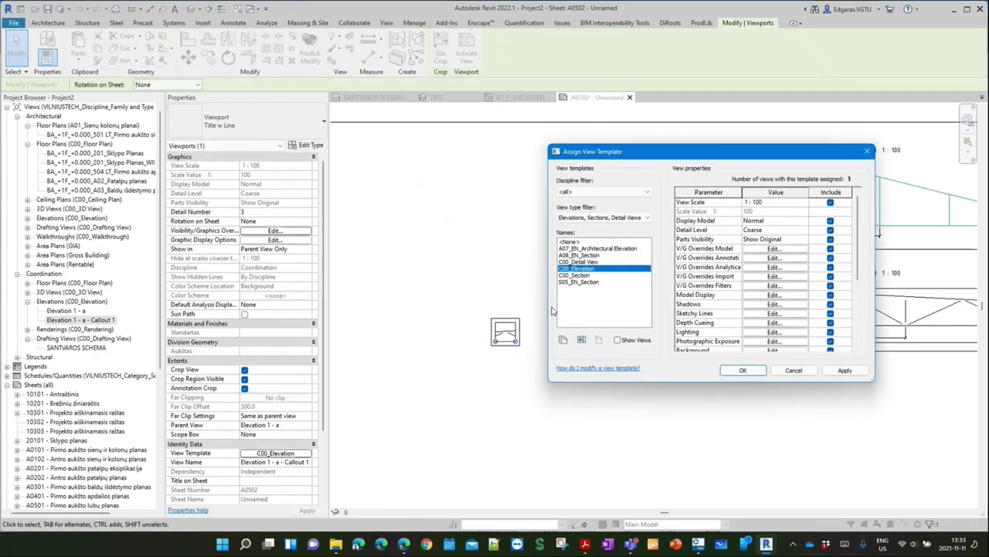
{"action": "left_click", "coordinate": [576, 276]}
{"action": "left_click", "coordinate": [576, 262]}
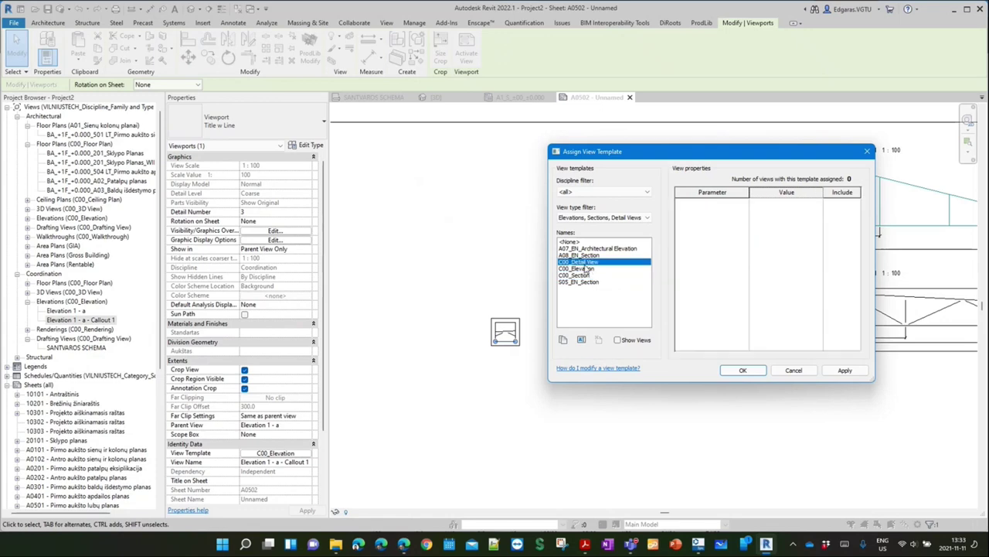
{"action": "left_click", "coordinate": [843, 369]}
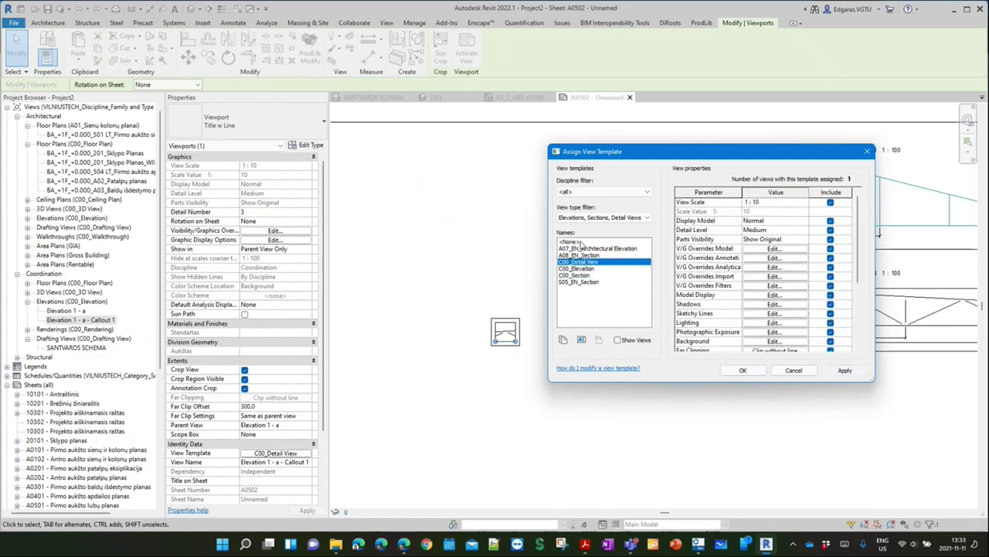
{"action": "left_click", "coordinate": [578, 243]}
{"action": "left_click", "coordinate": [742, 371]}
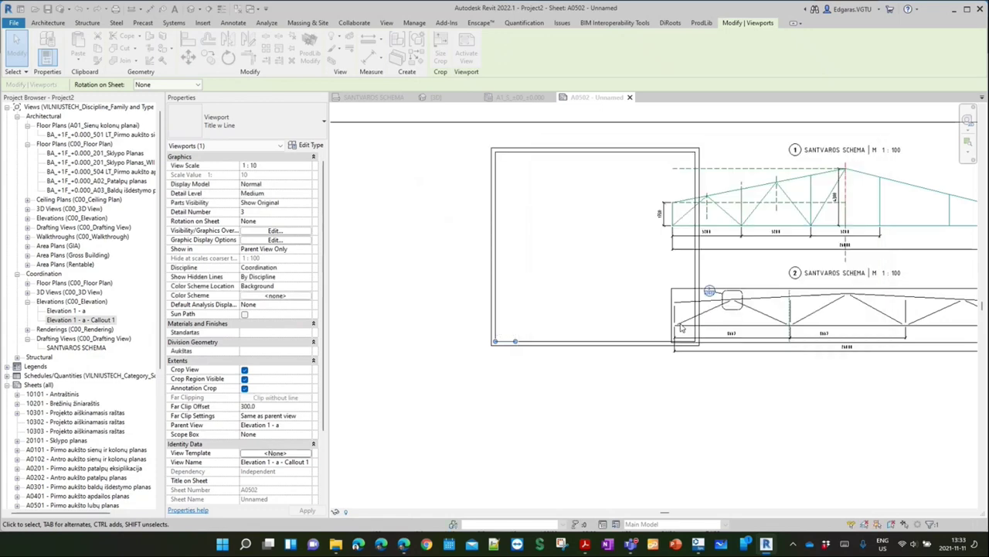
{"action": "left_click_drag", "start_coordinate": [601, 256], "coordinate": [510, 335]}
Turn on every model category in the callout view's Visibility/Graphics (VG)
{"action": "double_click", "coordinate": [504, 351]}
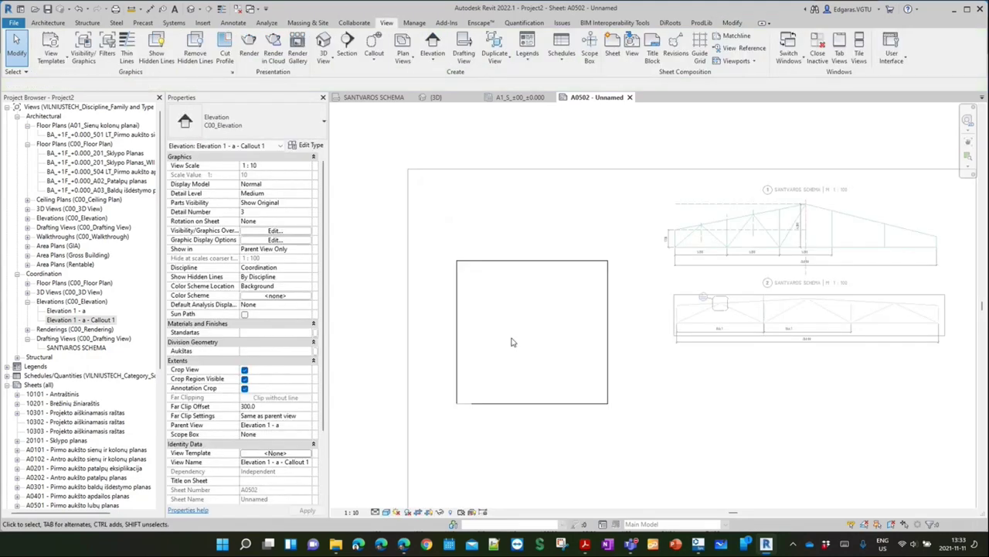
{"action": "key", "text": "v"}
{"action": "key", "text": "g"}
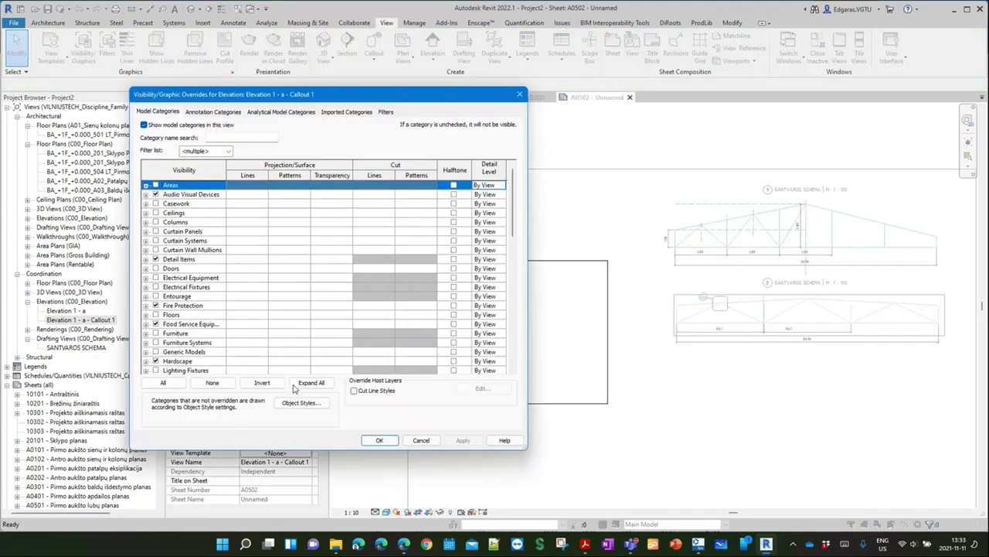
{"action": "left_click", "coordinate": [310, 382]}
{"action": "left_click", "coordinate": [162, 383]}
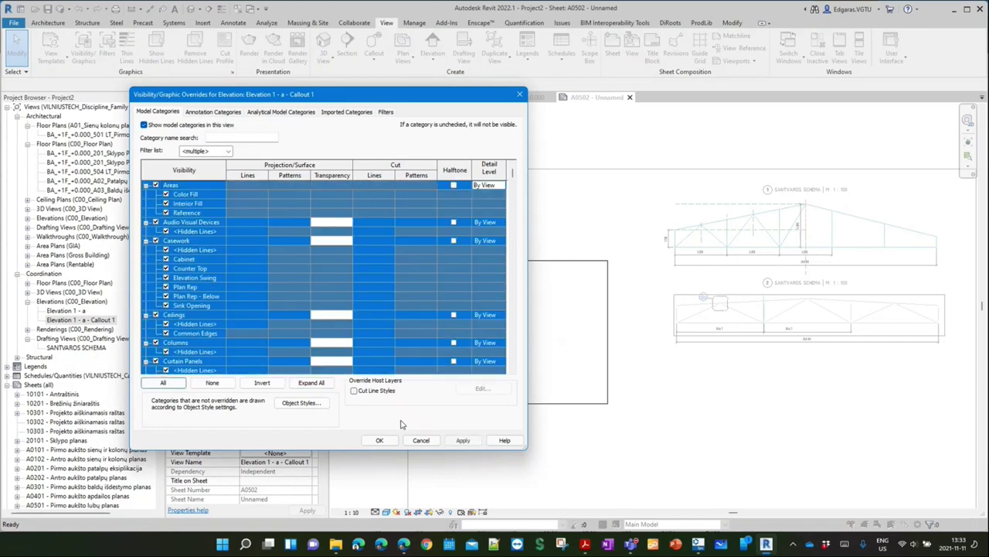
{"action": "left_click", "coordinate": [380, 439]}
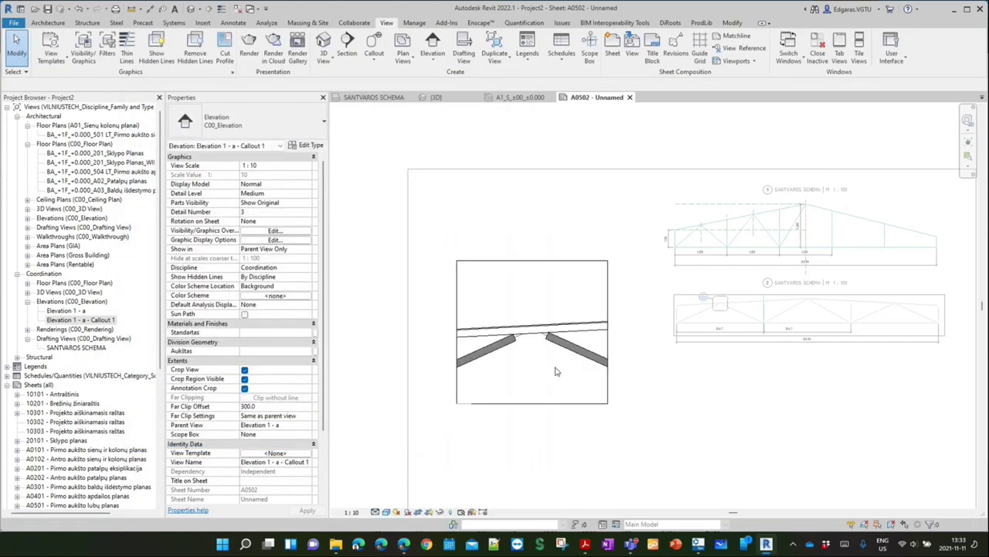
Move the callout viewport lower and set its type to Vaizdo numeris-Pavadinimas-Mastelis_ISOCPEUR 2-5 mm
{"action": "double_click", "coordinate": [590, 435]}
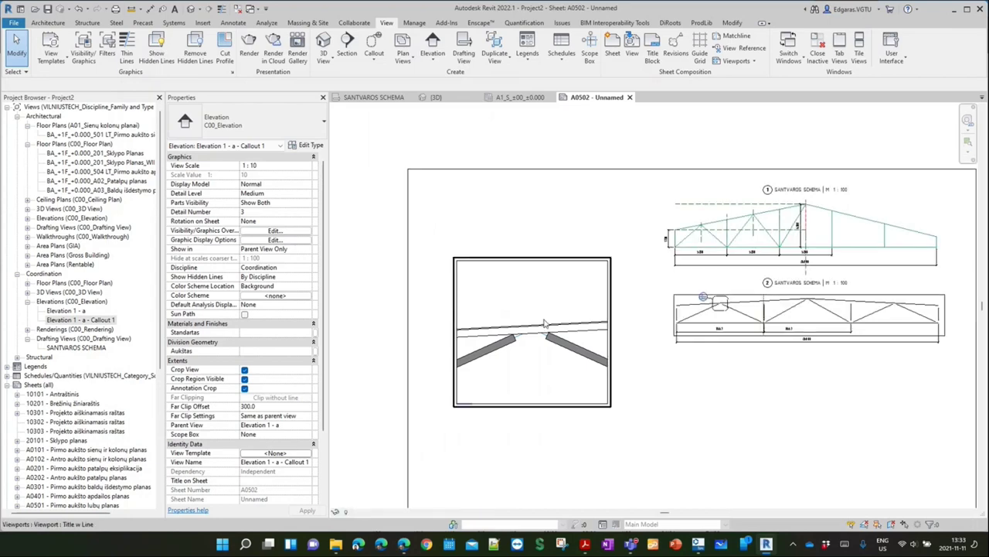
{"action": "left_click", "coordinate": [542, 320]}
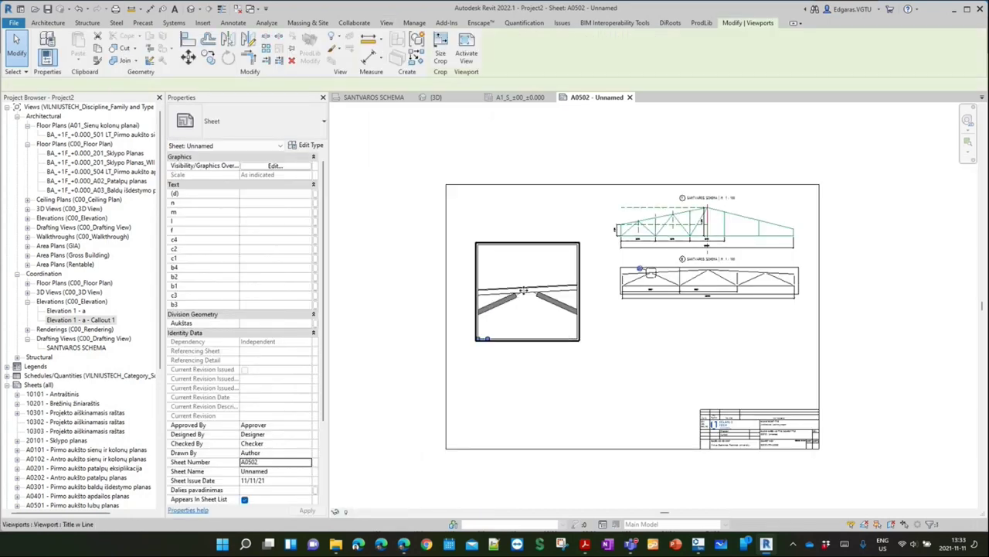
{"action": "mouse_move", "coordinate": [563, 317]}
{"action": "left_mouse_down"}
{"action": "mouse_move", "coordinate": [615, 379]}
{"action": "mouse_move", "coordinate": [581, 372]}
{"action": "left_mouse_up"}
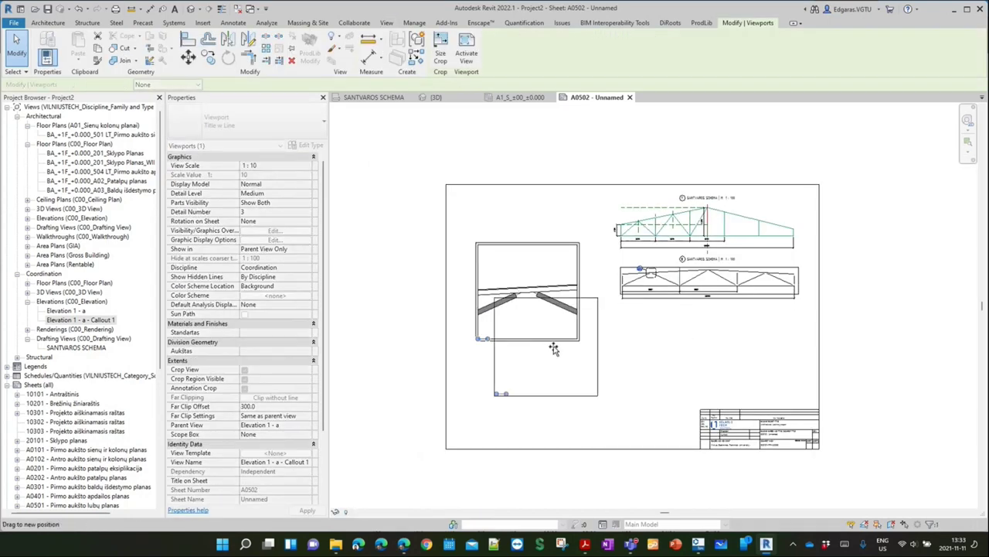
{"action": "left_click", "coordinate": [543, 339]}
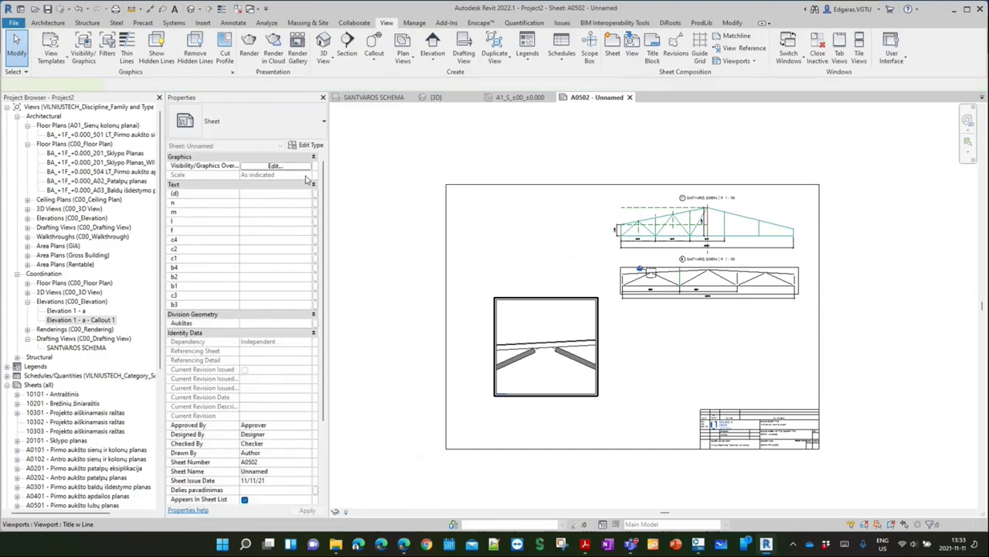
{"action": "left_click", "coordinate": [247, 124]}
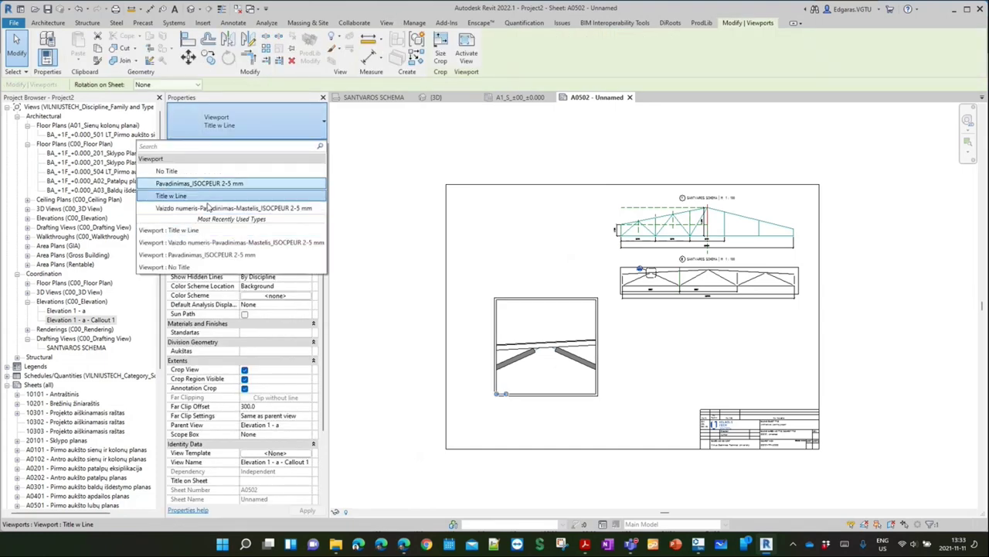
{"action": "left_click", "coordinate": [207, 208]}
Drag the callout title to the viewport's top edge and reactivate the viewport
{"action": "scroll", "coordinate": [516, 398], "scroll_direction": "up", "scroll_amount": 2}
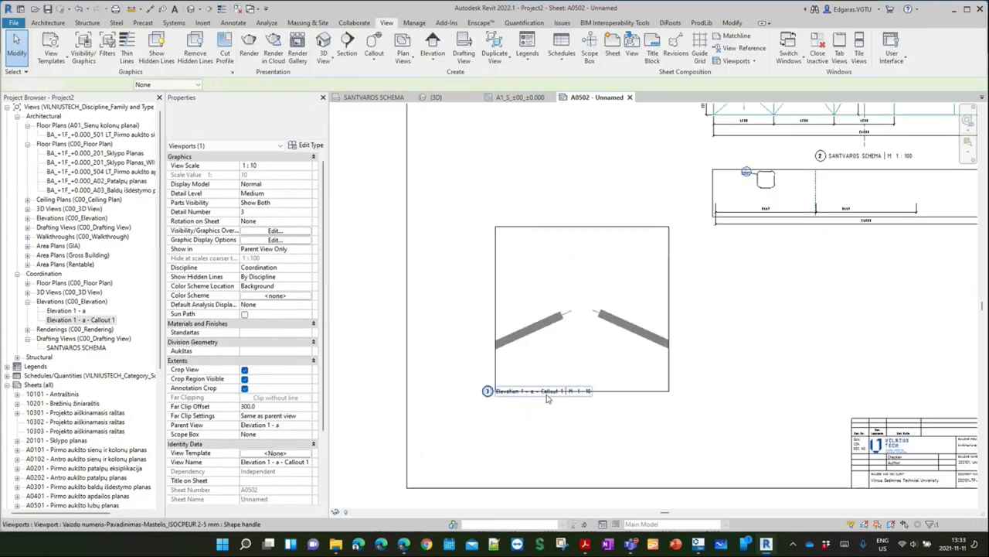
{"action": "left_click_drag", "start_coordinate": [547, 398], "coordinate": [592, 249]}
{"action": "left_click", "coordinate": [711, 287]}
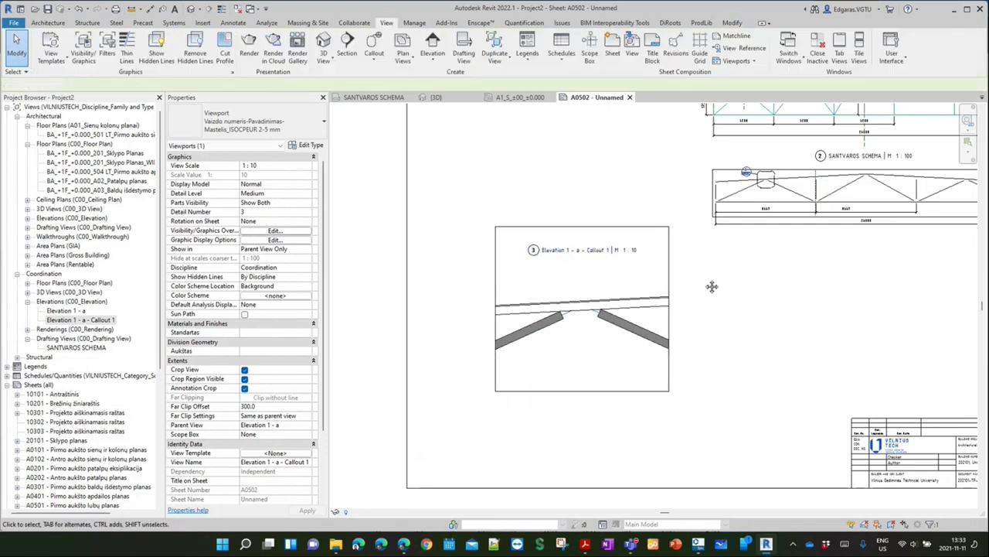
{"action": "middle_click_drag", "start_coordinate": [712, 286], "coordinate": [683, 417]}
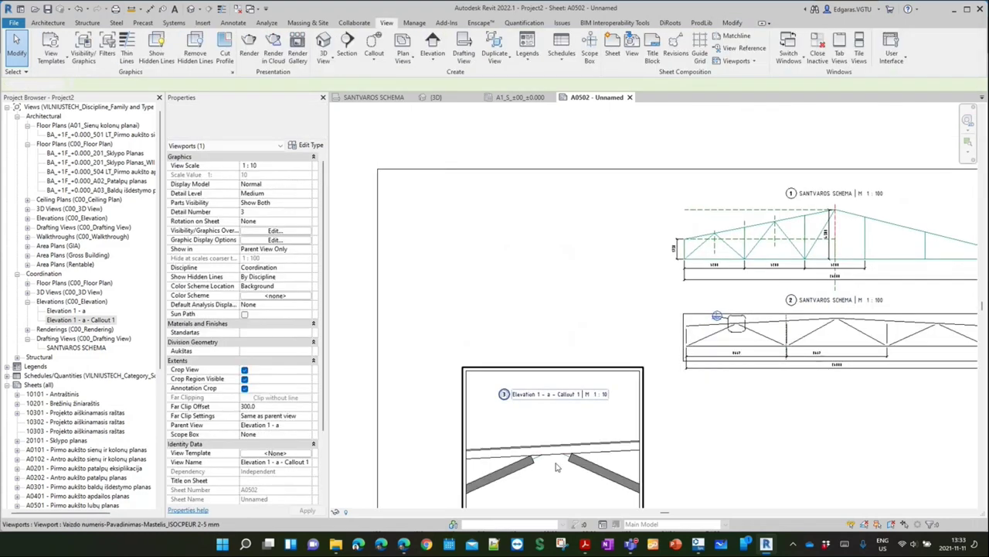
{"action": "key", "text": "Escape"}
{"action": "scroll", "coordinate": [534, 479], "scroll_direction": "up", "scroll_amount": 3}
{"action": "middle_click_drag", "start_coordinate": [534, 482], "coordinate": [544, 356]}
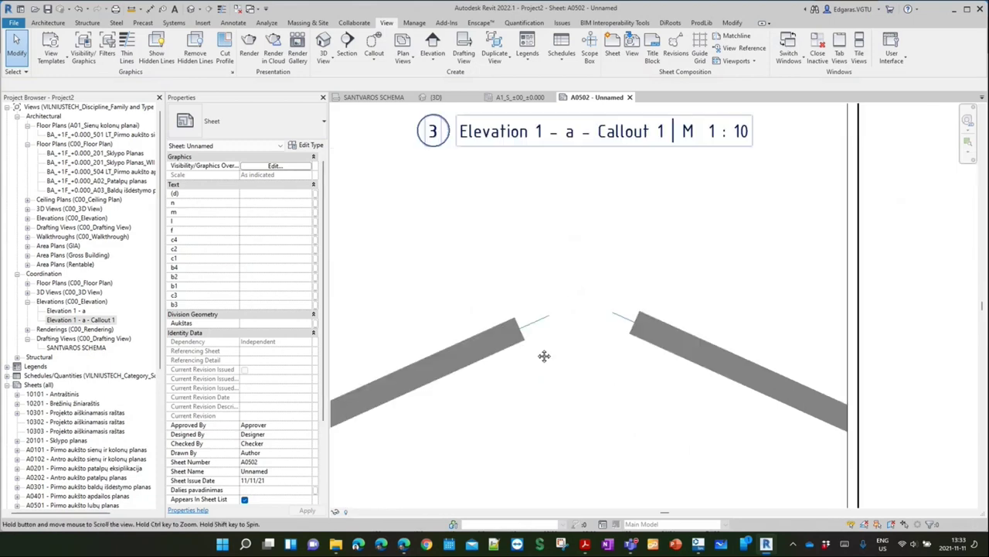
{"action": "scroll", "coordinate": [545, 356], "scroll_direction": "down", "scroll_amount": 2}
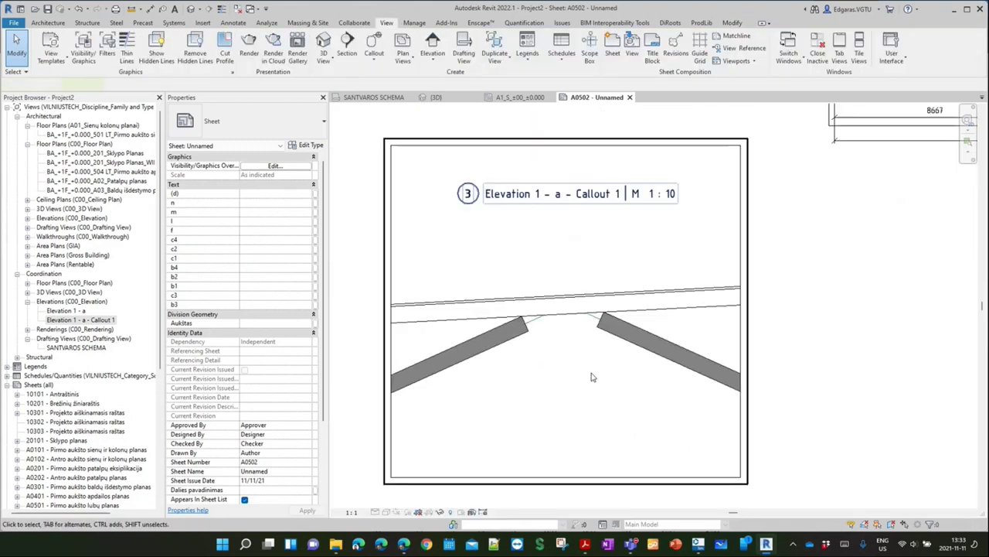
{"action": "double_click", "coordinate": [589, 376]}
Draw an 840 × 540 detail-line rectangle framing the truss apex in Callout 1
{"action": "left_click", "coordinate": [233, 22]}
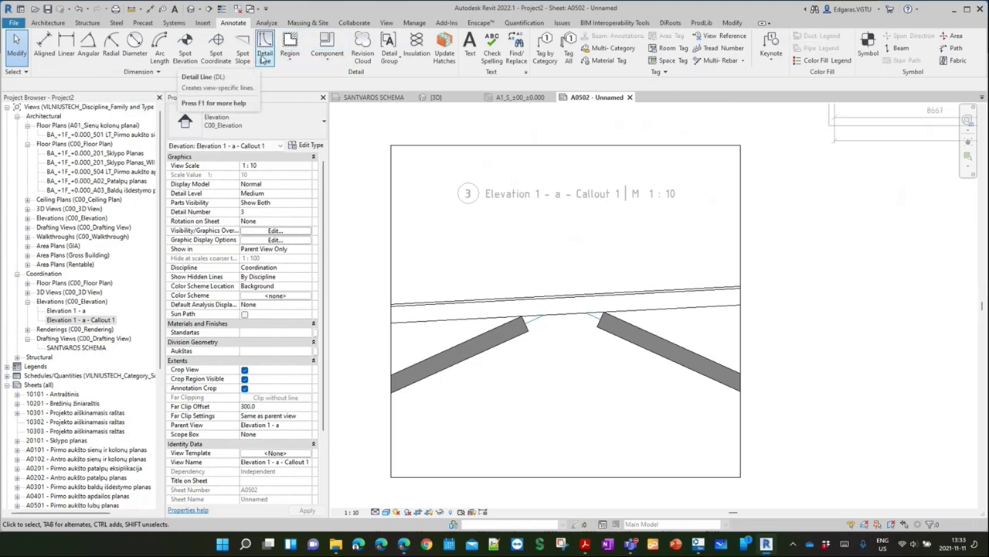
{"action": "left_click", "coordinate": [263, 60]}
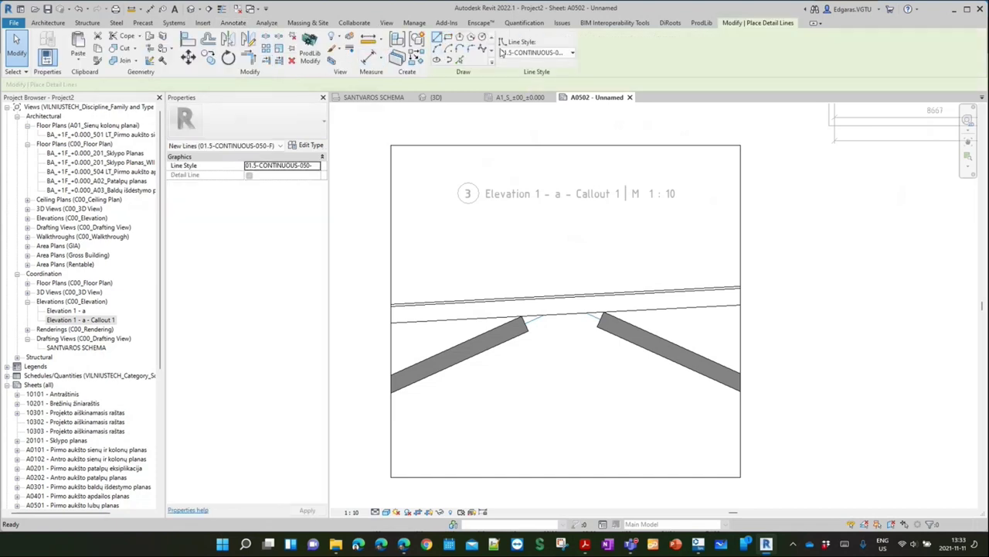
{"action": "left_click", "coordinate": [448, 37]}
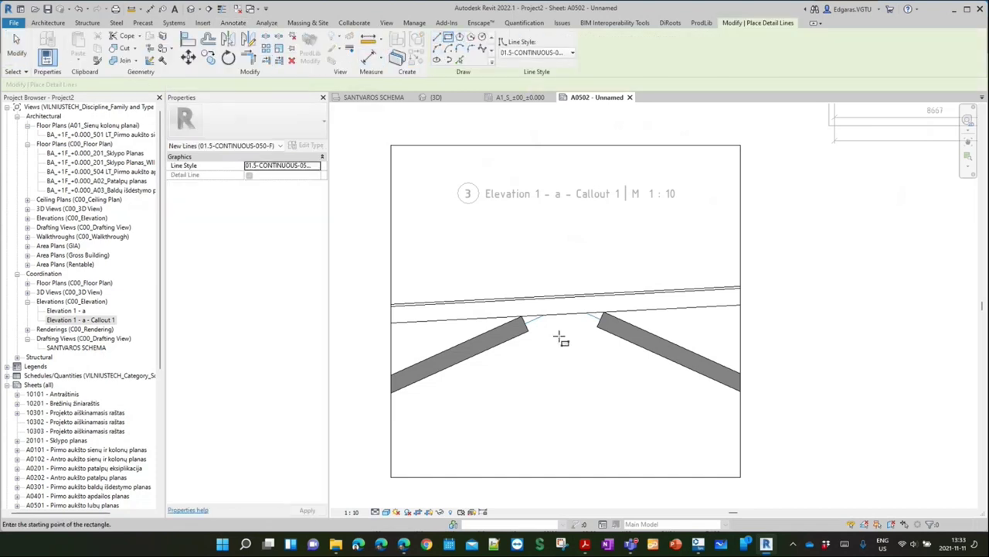
{"action": "left_click", "coordinate": [465, 268]}
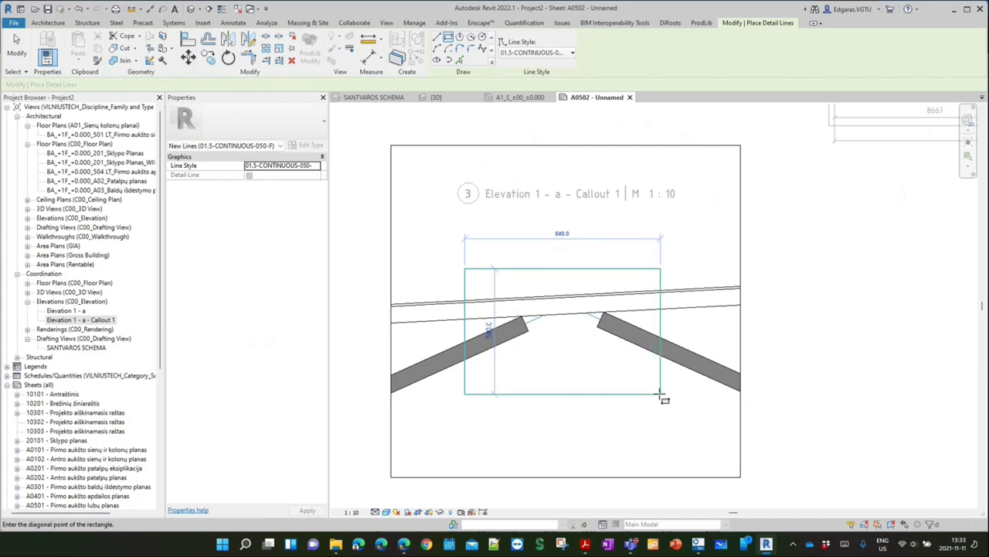
{"action": "left_click", "coordinate": [661, 393]}
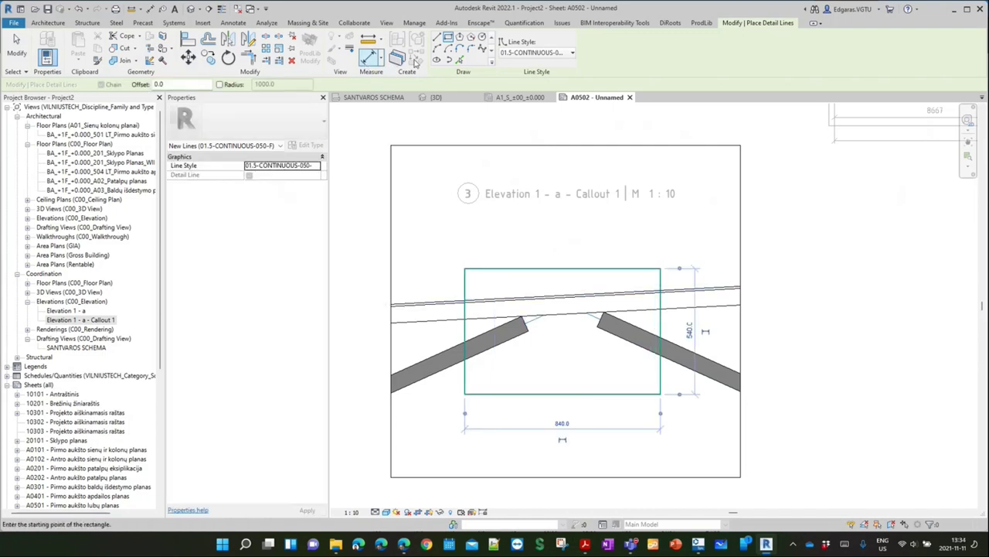
Sketch a rectangular filled region over the truss apex in the callout and finish it
{"action": "key", "text": "Escape"}
{"action": "key", "text": "Escape"}
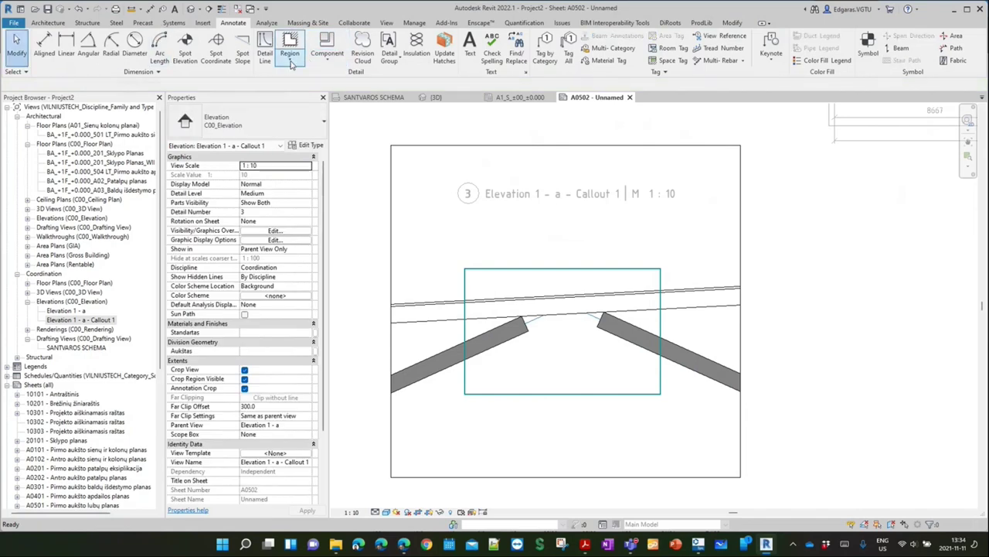
{"action": "left_click", "coordinate": [290, 55]}
{"action": "left_click", "coordinate": [277, 79]}
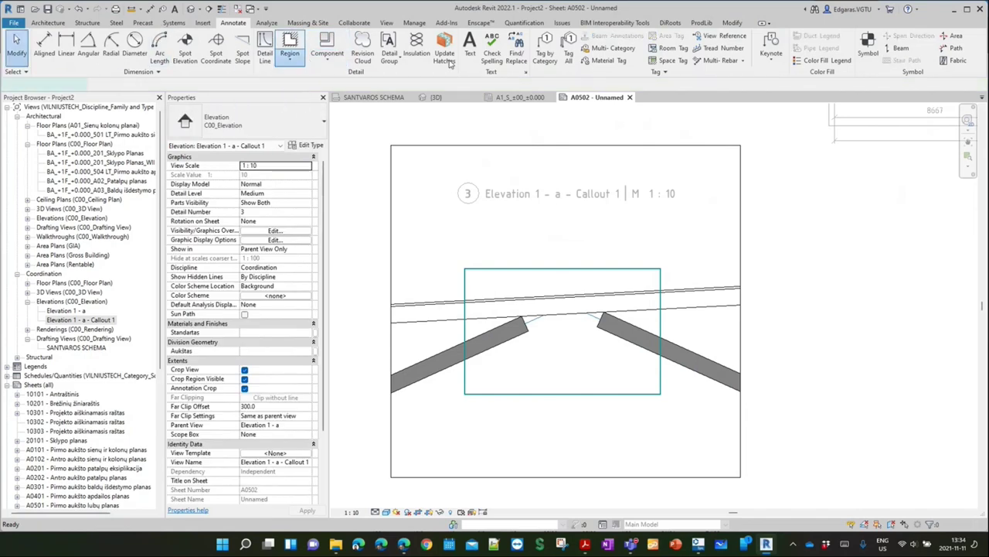
{"action": "left_click", "coordinate": [487, 283]}
{"action": "left_click", "coordinate": [640, 366]}
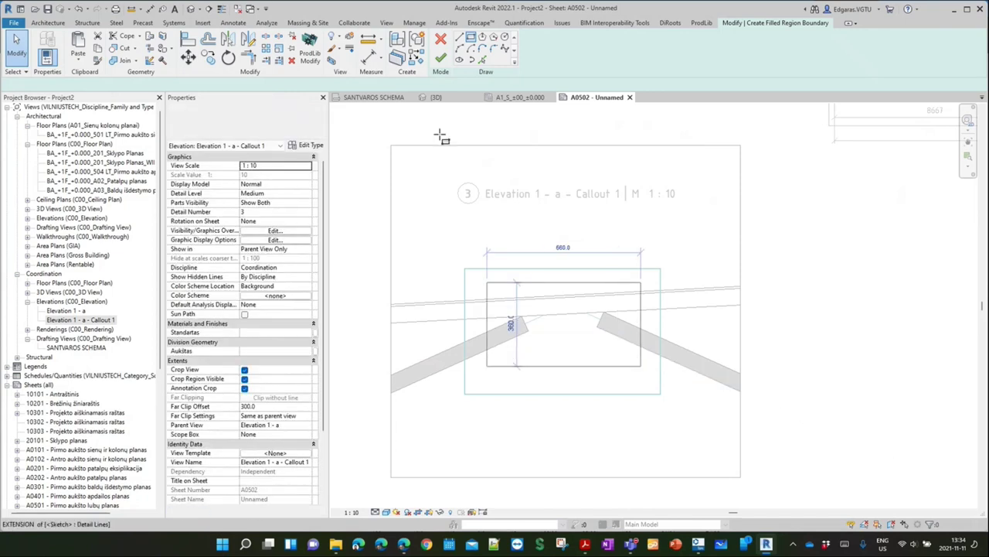
{"action": "left_click", "coordinate": [440, 58]}
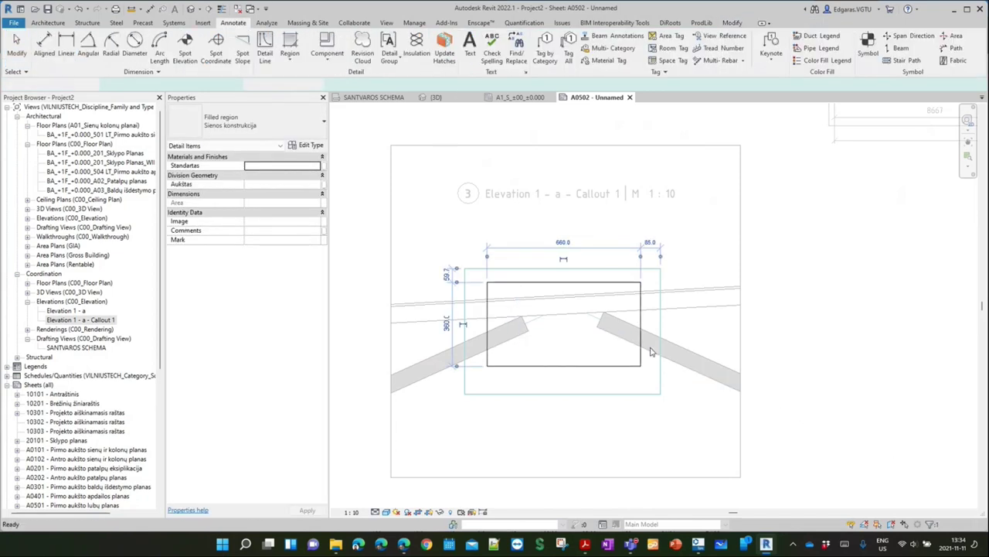
Select the filled region from the sheet and change its draw order
{"action": "double_click", "coordinate": [647, 419]}
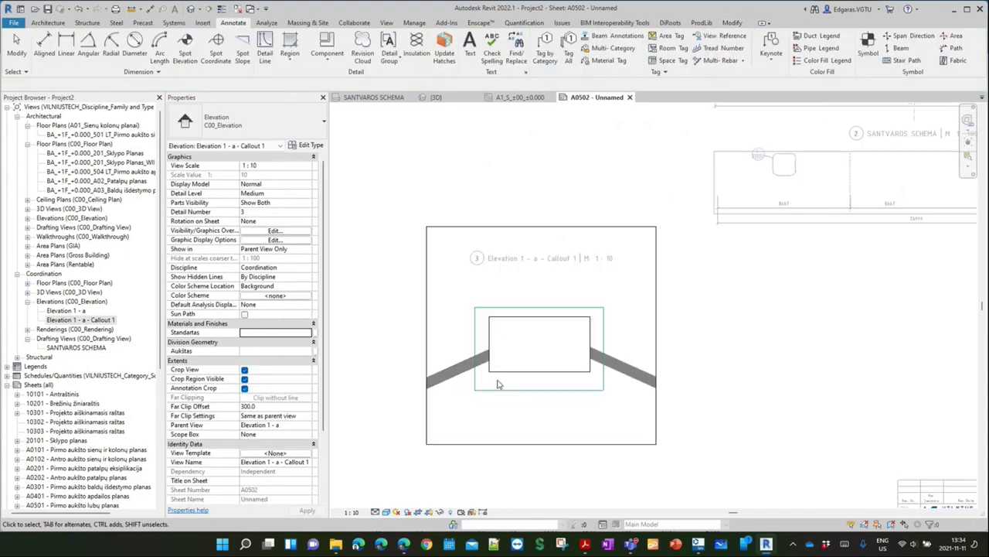
{"action": "left_click", "coordinate": [565, 347]}
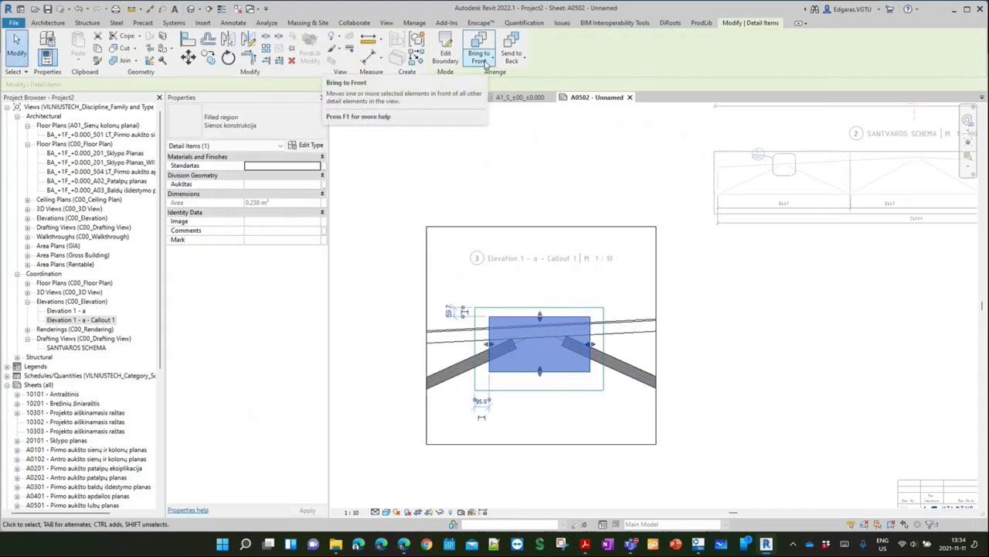
{"action": "left_click", "coordinate": [486, 65]}
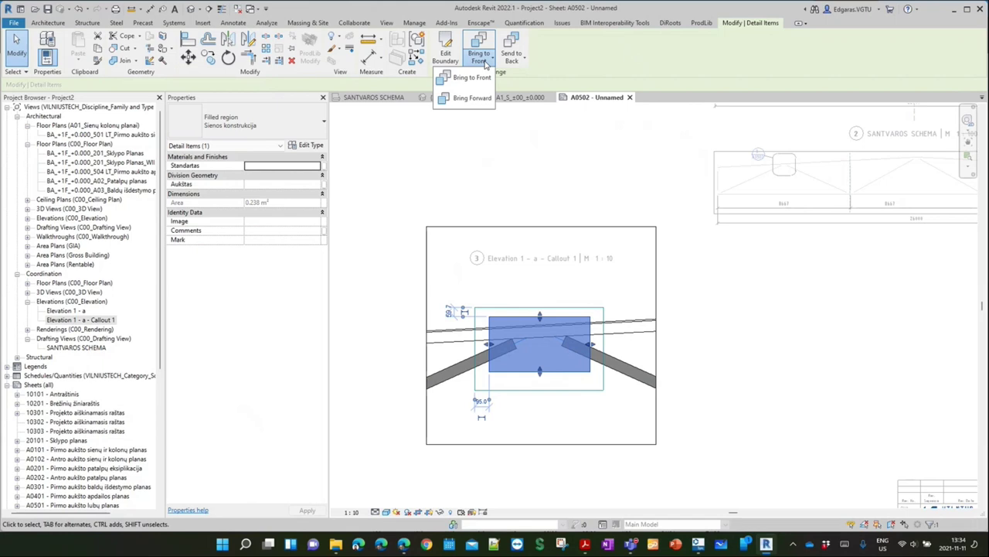
{"action": "left_click", "coordinate": [523, 61]}
{"action": "left_click", "coordinate": [493, 98]}
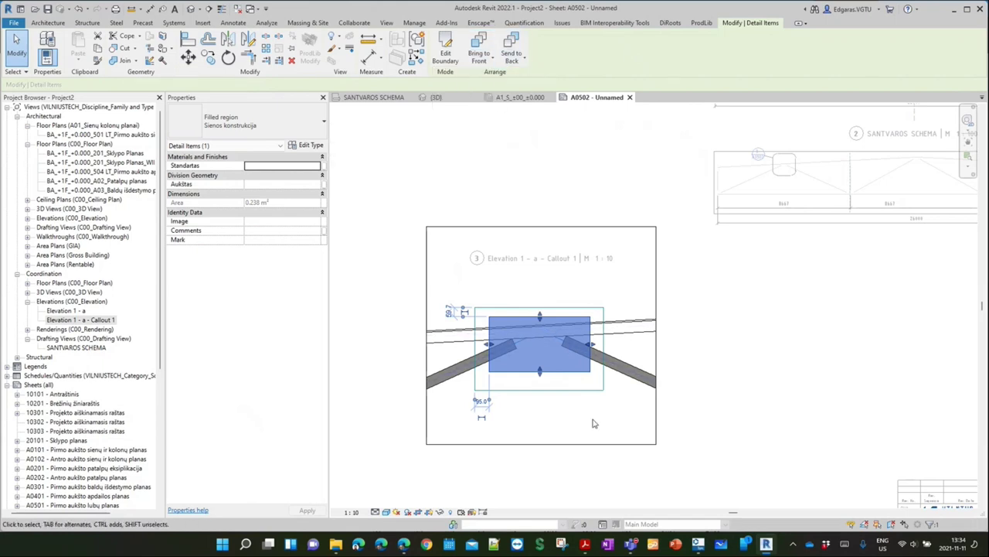
{"action": "key", "text": "Escape"}
Inside the callout viewport, send the filled region behind the other detail elements
{"action": "double_click", "coordinate": [503, 342]}
{"action": "scroll", "coordinate": [503, 342], "scroll_direction": "up", "scroll_amount": 2}
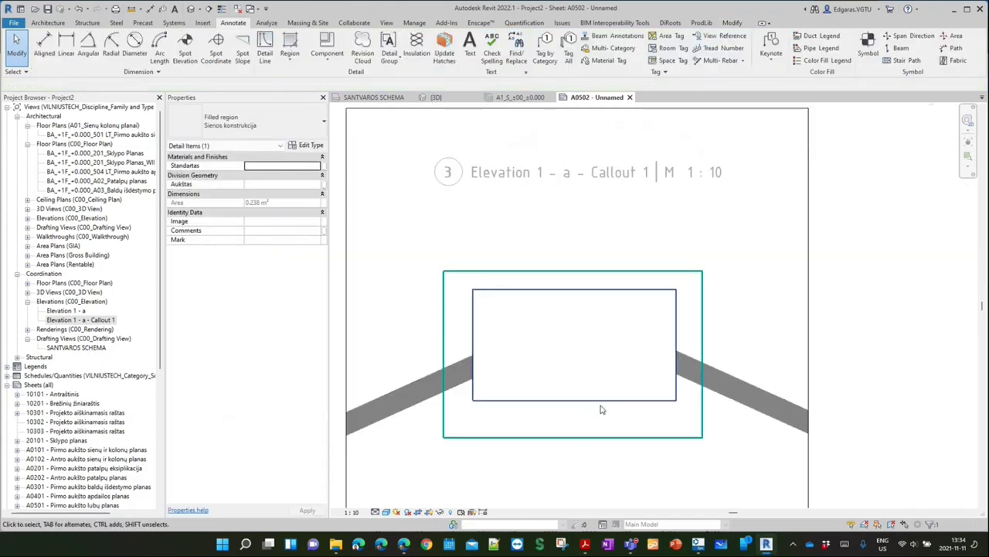
{"action": "left_click", "coordinate": [597, 403]}
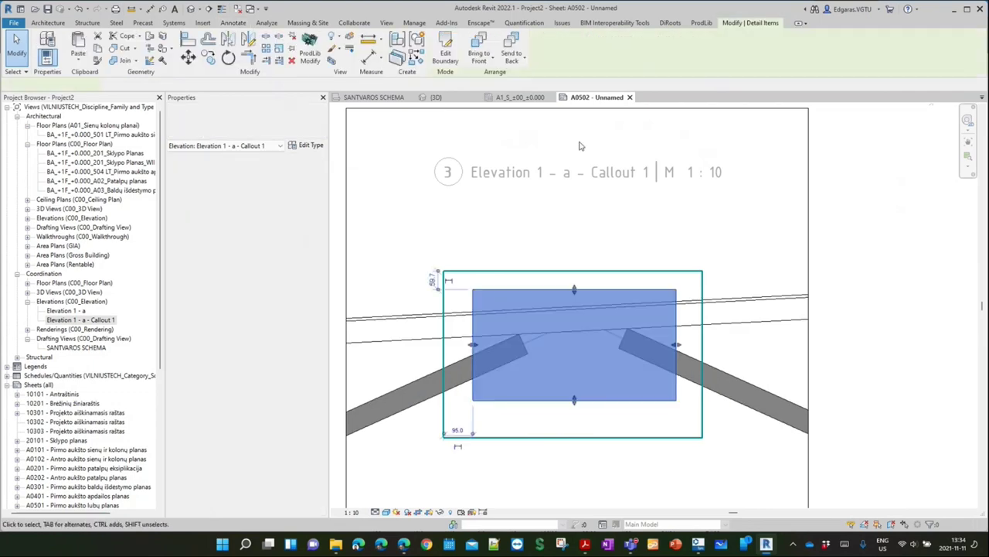
{"action": "left_click", "coordinate": [516, 60]}
{"action": "left_click", "coordinate": [499, 78]}
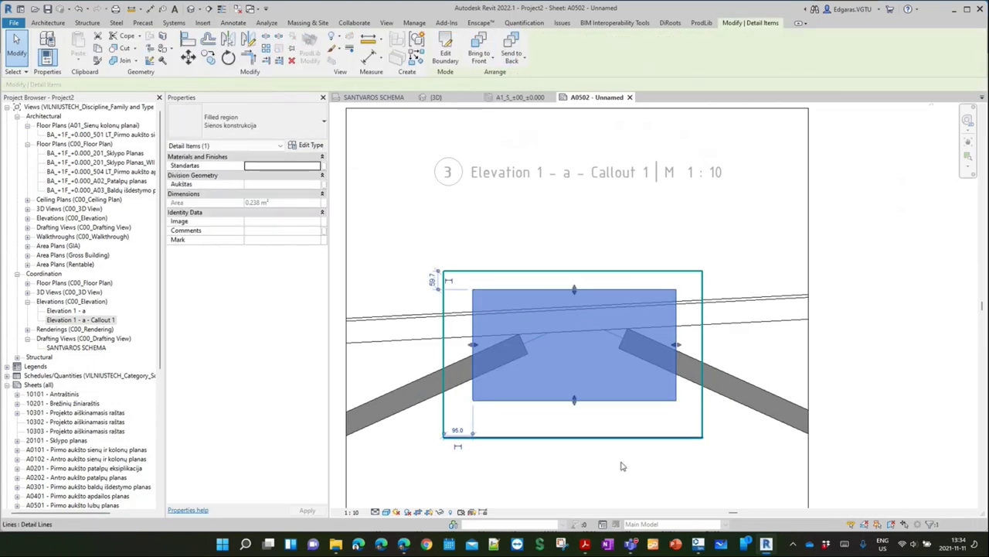
{"action": "key", "text": "Escape"}
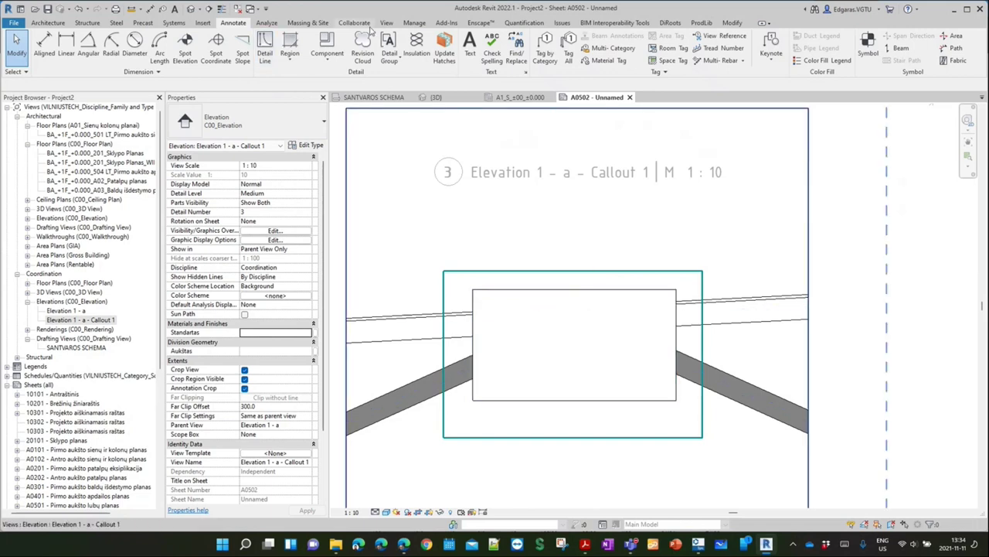
Show hidden lines of both beams lying behind the filled region
{"action": "left_click", "coordinate": [386, 23]}
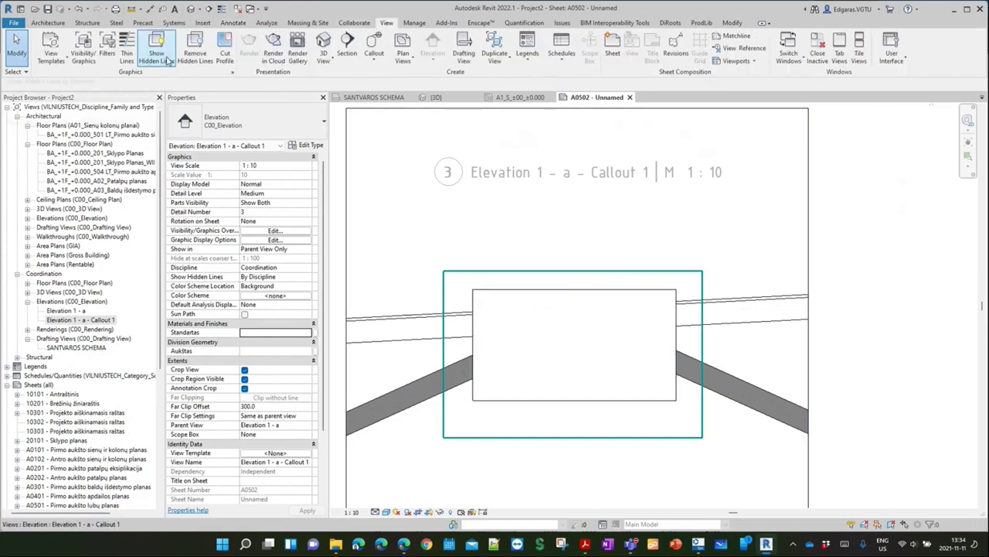
{"action": "left_click", "coordinate": [159, 54]}
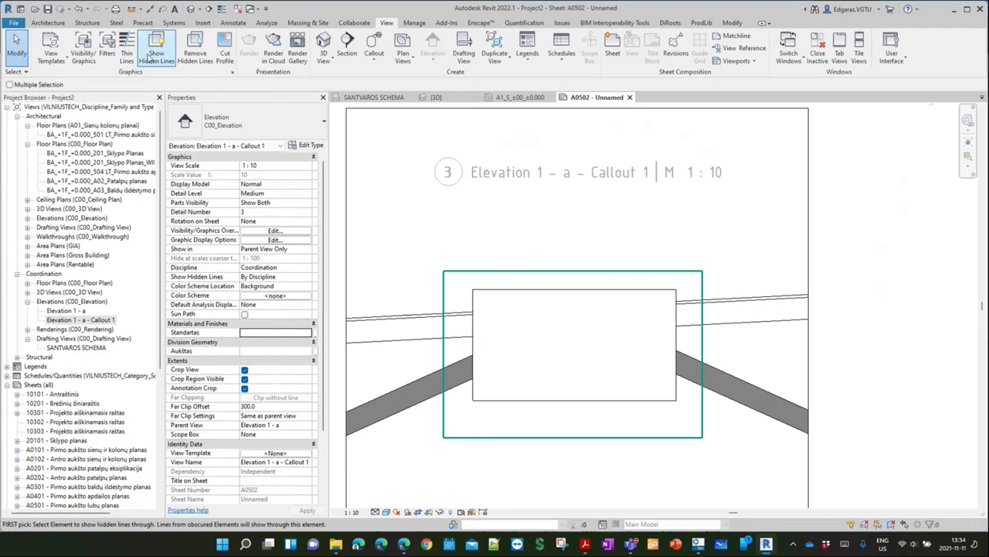
{"action": "left_click", "coordinate": [675, 335]}
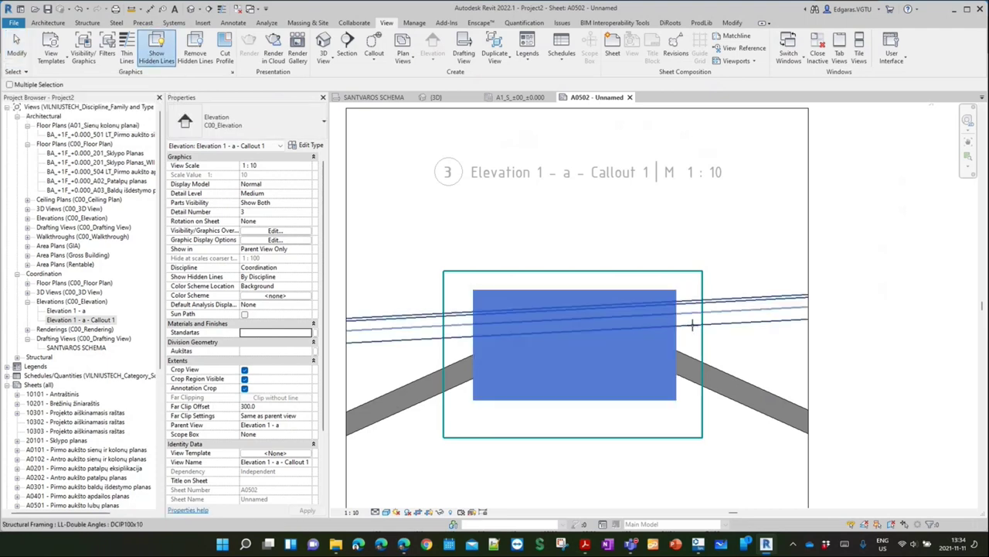
{"action": "left_click", "coordinate": [695, 329]}
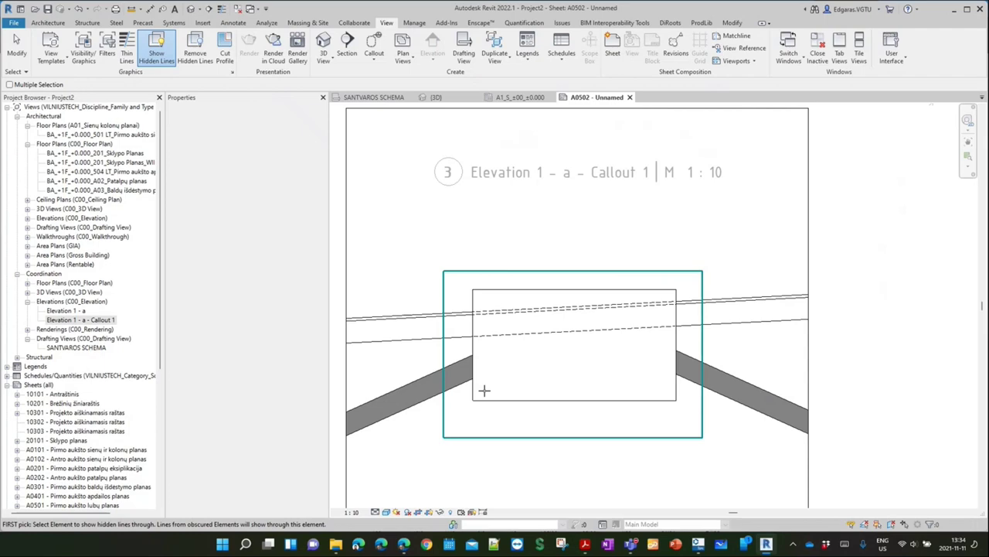
{"action": "left_click", "coordinate": [645, 398]}
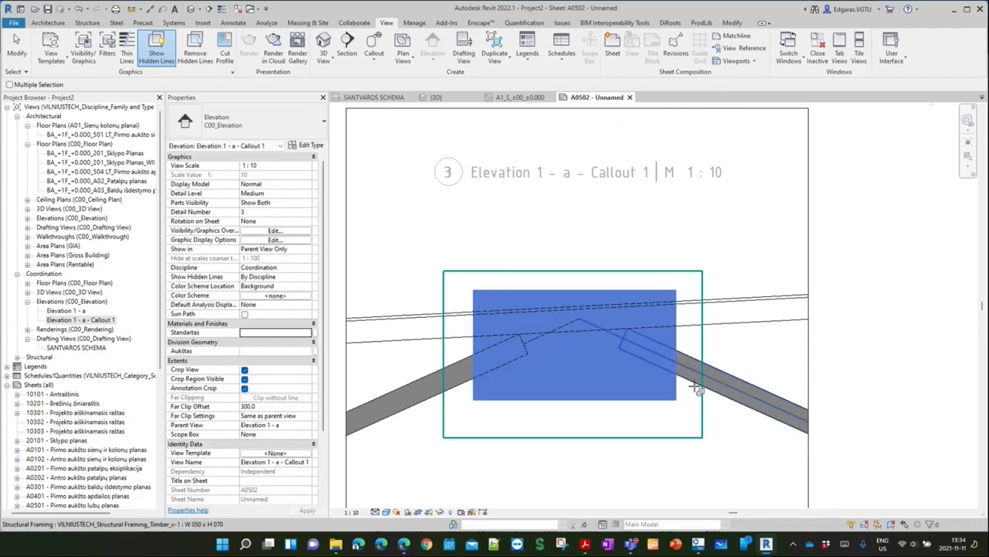
{"action": "left_click", "coordinate": [695, 389]}
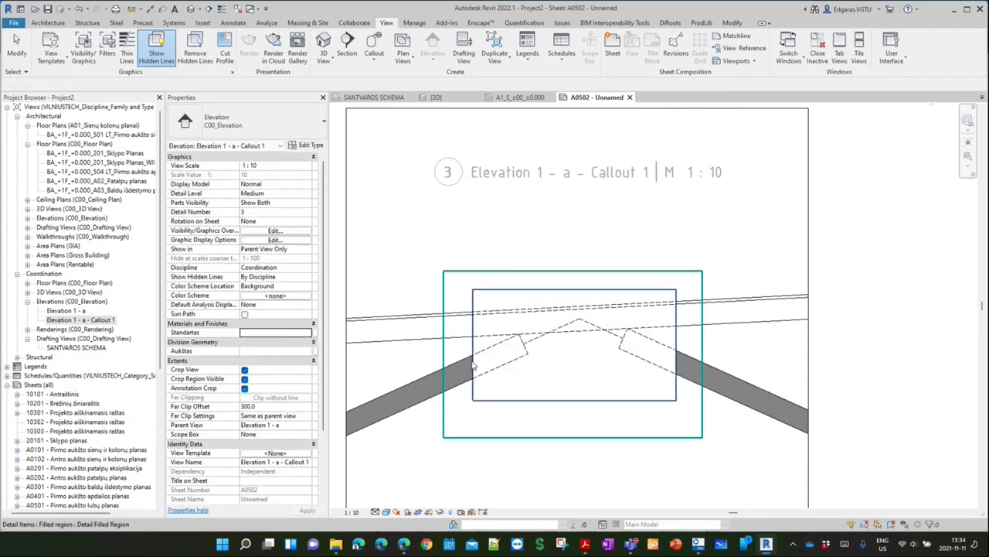
Return to sheet A0502 and pan to show the 1:10 callout viewport
{"action": "scroll", "coordinate": [596, 203], "scroll_direction": "down", "scroll_amount": 2}
{"action": "key", "text": "Escape"}
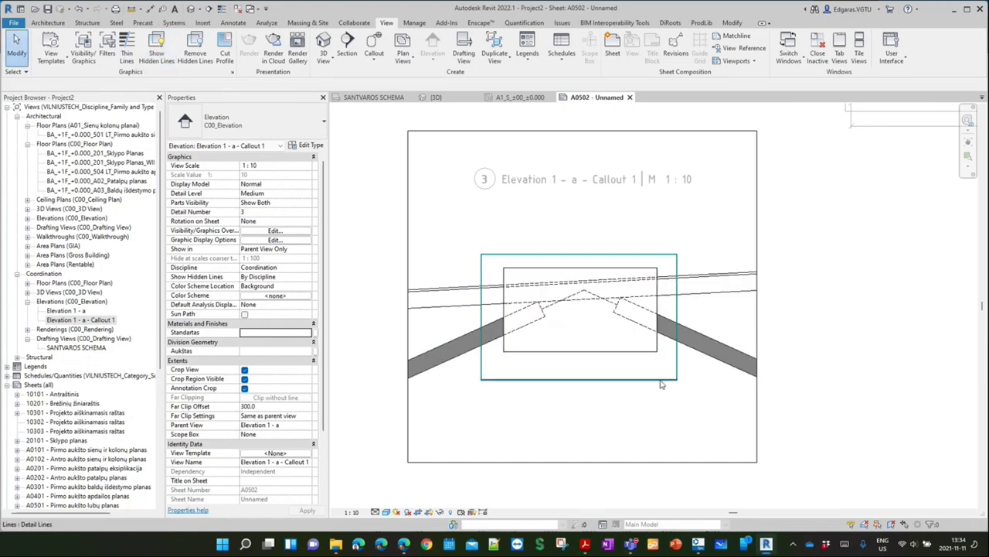
{"action": "key", "text": "Tab"}
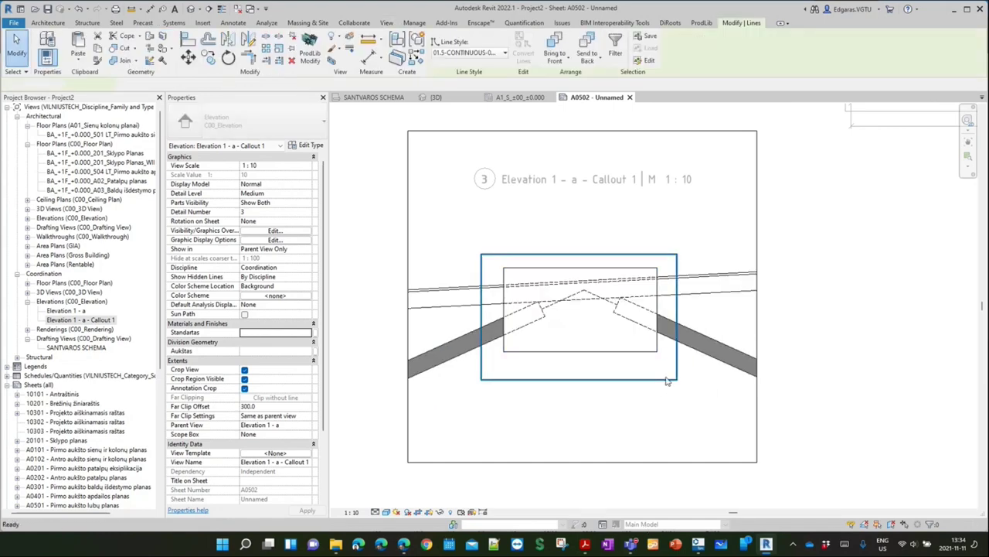
{"action": "scroll", "coordinate": [578, 410], "scroll_direction": "down", "scroll_amount": 2}
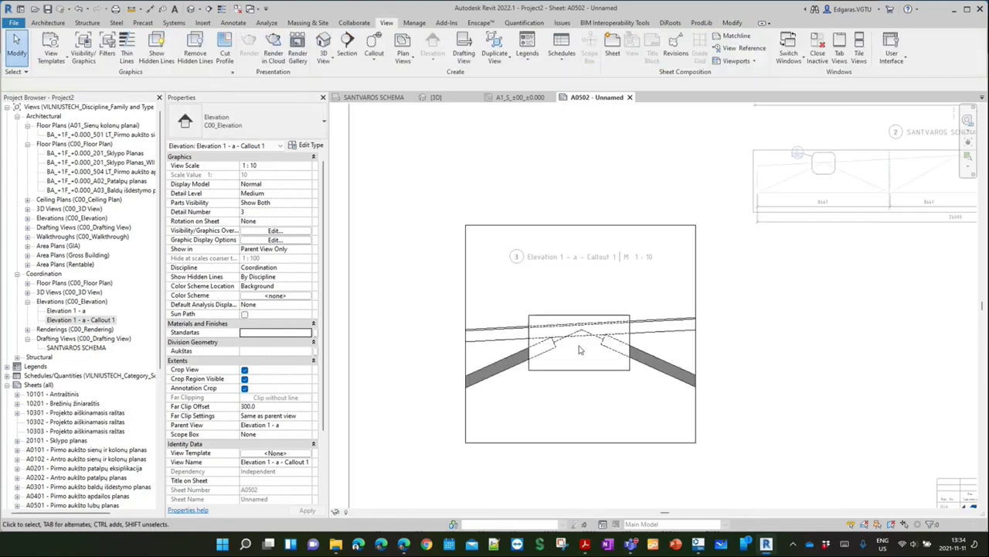
{"action": "double_click", "coordinate": [759, 374]}
{"action": "scroll", "coordinate": [576, 354], "scroll_direction": "down", "scroll_amount": 2}
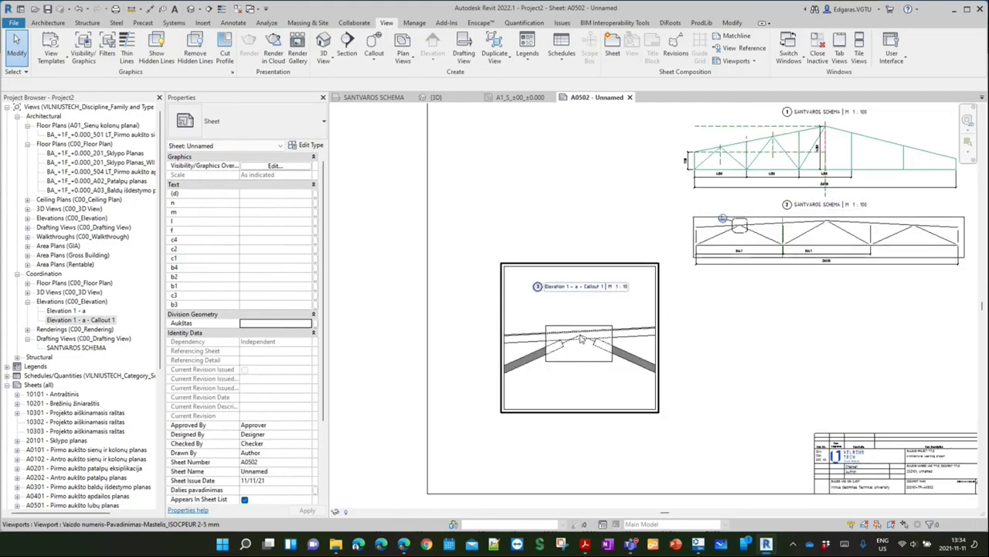
{"action": "middle_click_drag", "start_coordinate": [575, 354], "coordinate": [545, 389]}
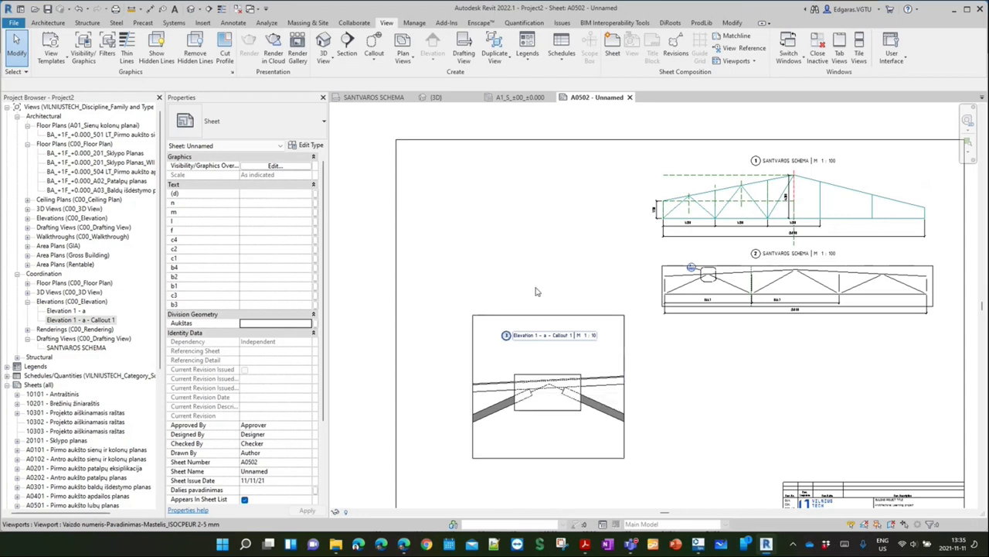
{"action": "scroll", "coordinate": [534, 238], "scroll_direction": "up", "scroll_amount": 2}
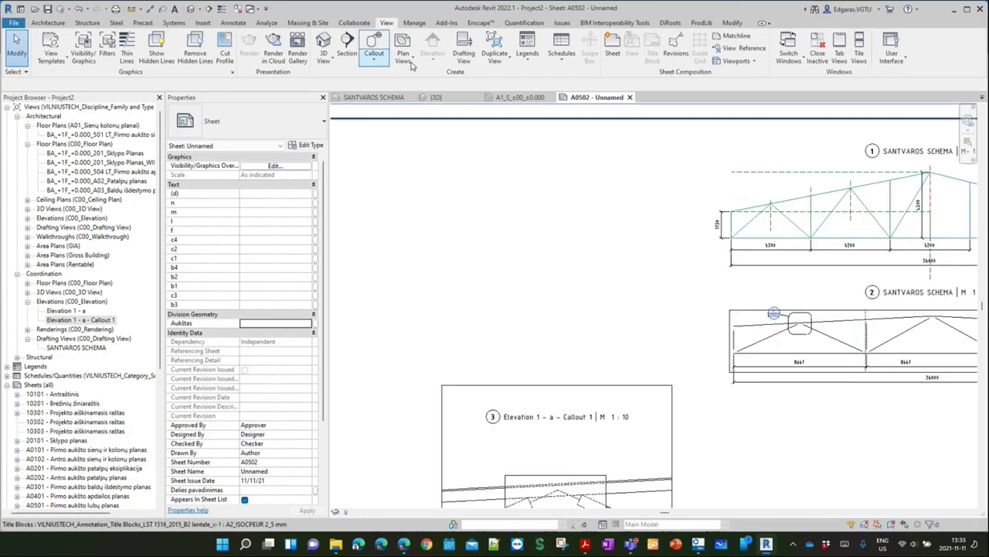
Create the 1:10 drafting view Drafting 1, then open SANTVAROS SCHEMA
{"action": "left_click", "coordinate": [463, 53]}
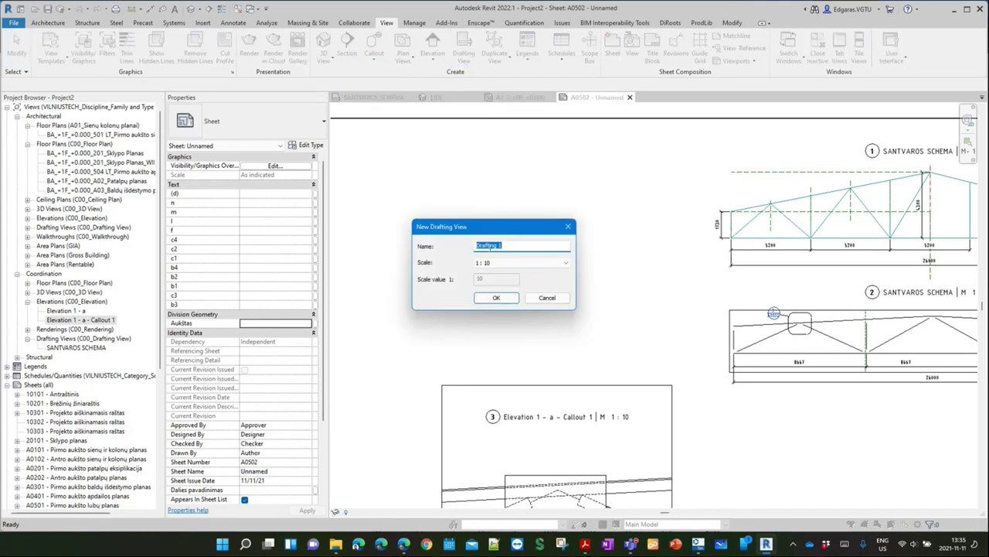
{"action": "left_click", "coordinate": [504, 298]}
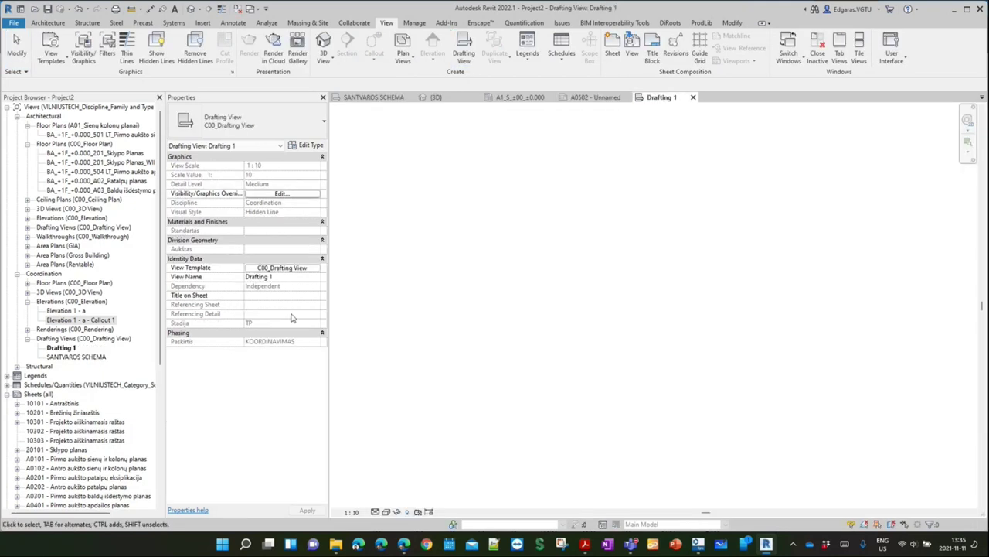
{"action": "double_click", "coordinate": [71, 357]}
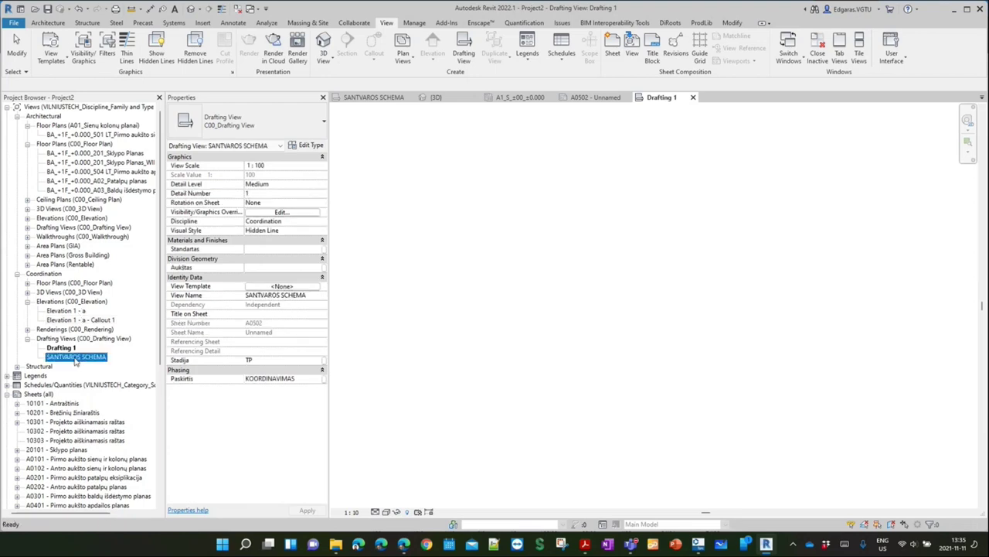
Select the truss top chord and left diagonals and paste them into Drafting 1
{"action": "scroll", "coordinate": [530, 272], "scroll_direction": "up", "scroll_amount": 5}
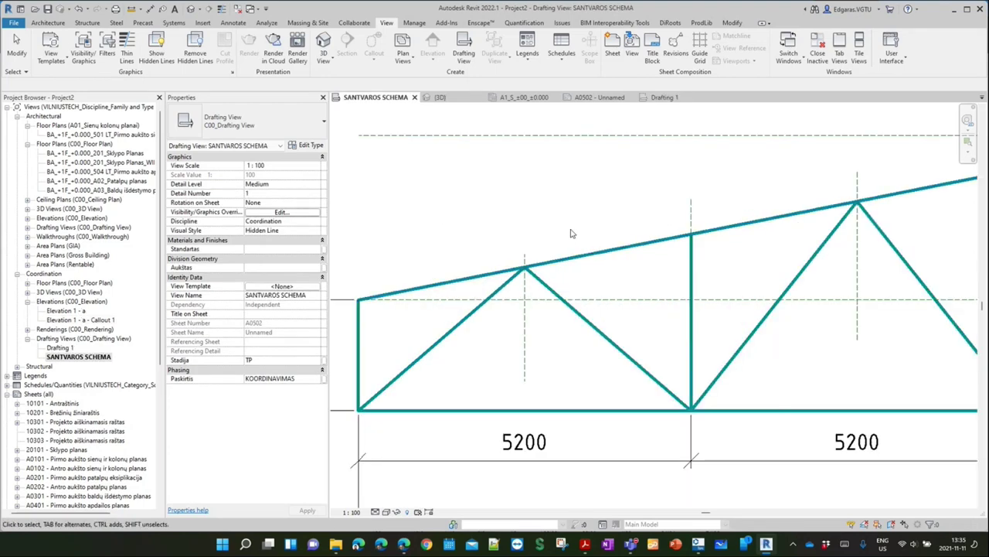
{"action": "left_click", "coordinate": [498, 289]}
{"action": "scroll", "coordinate": [503, 283], "scroll_direction": "down", "scroll_amount": 3}
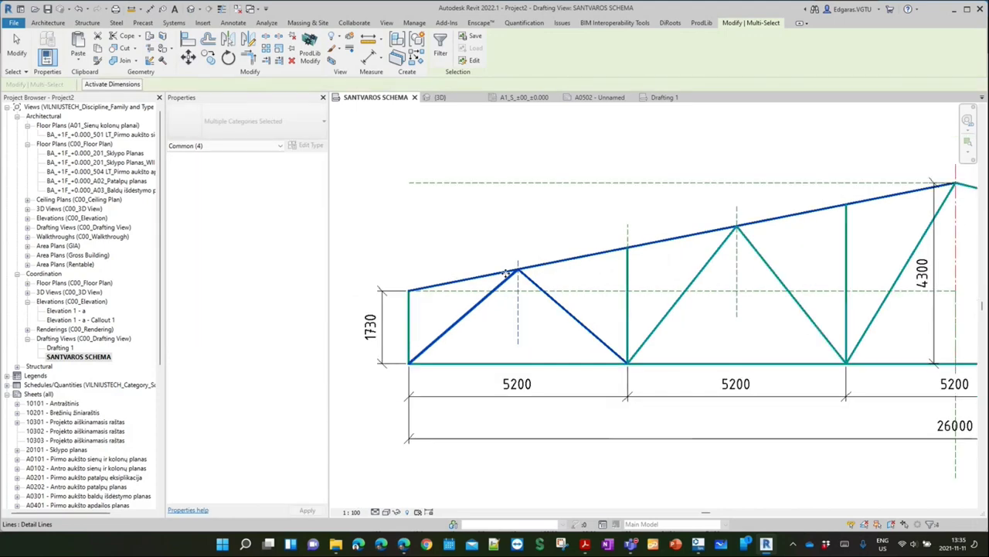
{"action": "double_click", "coordinate": [64, 348]}
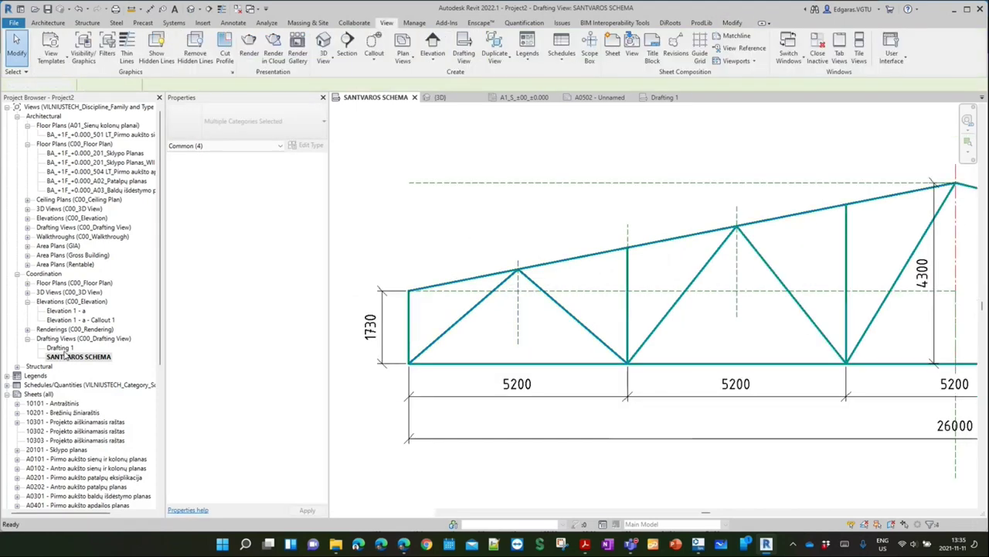
{"action": "key", "text": "ctrl+v"}
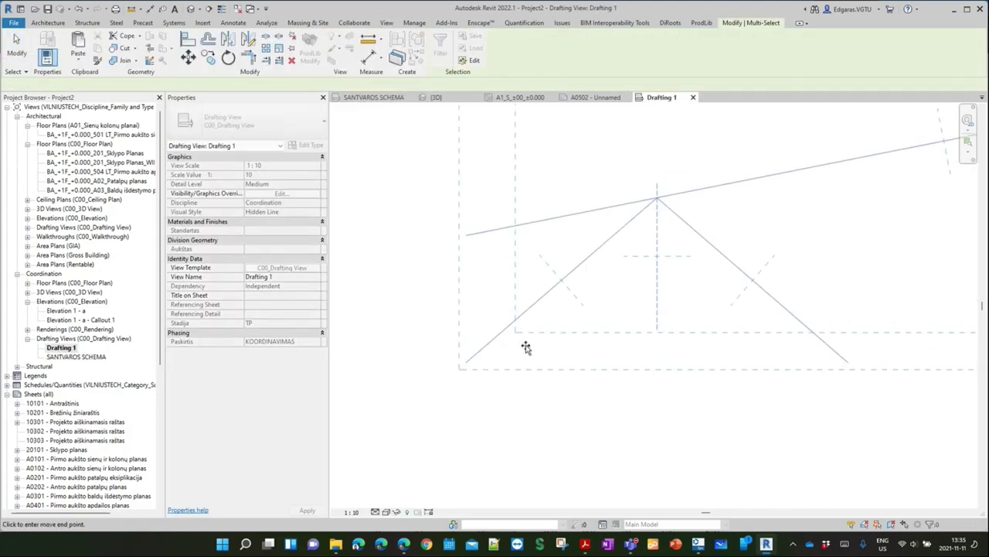
Place the pasted truss apex lines in Drafting 1
{"action": "left_click", "coordinate": [507, 361]}
{"action": "left_click", "coordinate": [692, 322]}
{"action": "scroll", "coordinate": [576, 296], "scroll_direction": "up", "scroll_amount": 4}
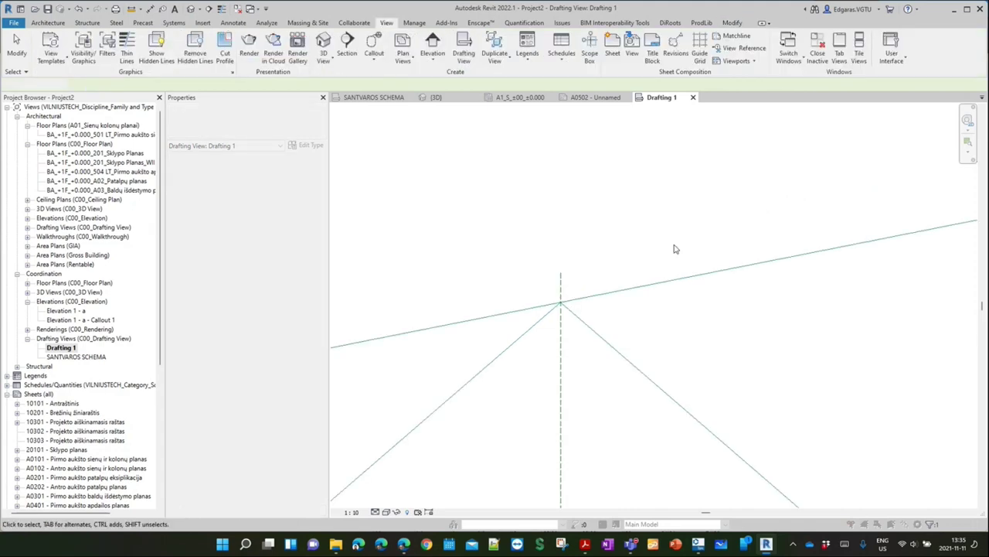
{"action": "scroll", "coordinate": [570, 298], "scroll_direction": "down", "scroll_amount": 1}
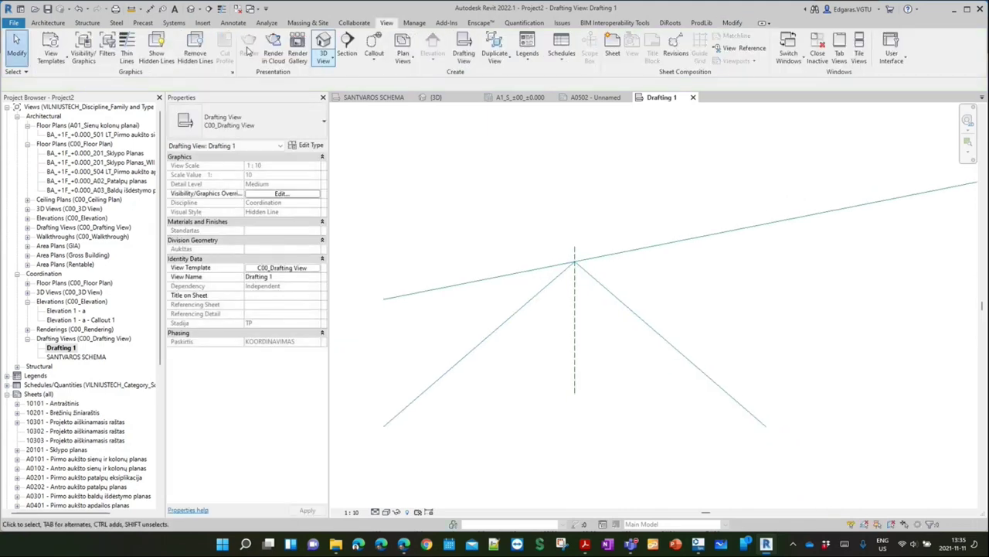
Change the truss apex lines to the 04.1-CENTER-0125-B centre line style
{"action": "left_click_drag", "start_coordinate": [659, 372], "coordinate": [610, 230]}
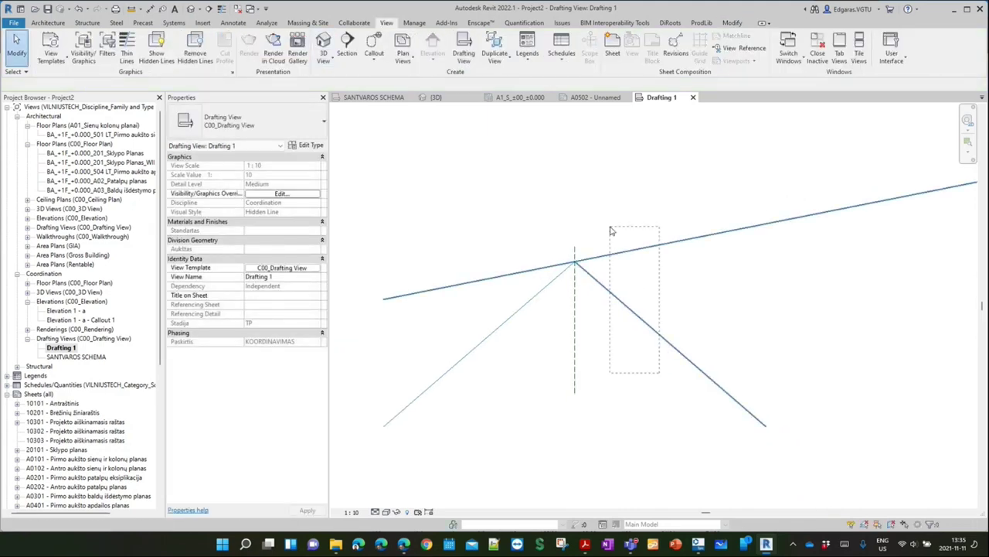
{"action": "left_click_drag", "start_coordinate": [522, 315], "coordinate": [522, 312]}
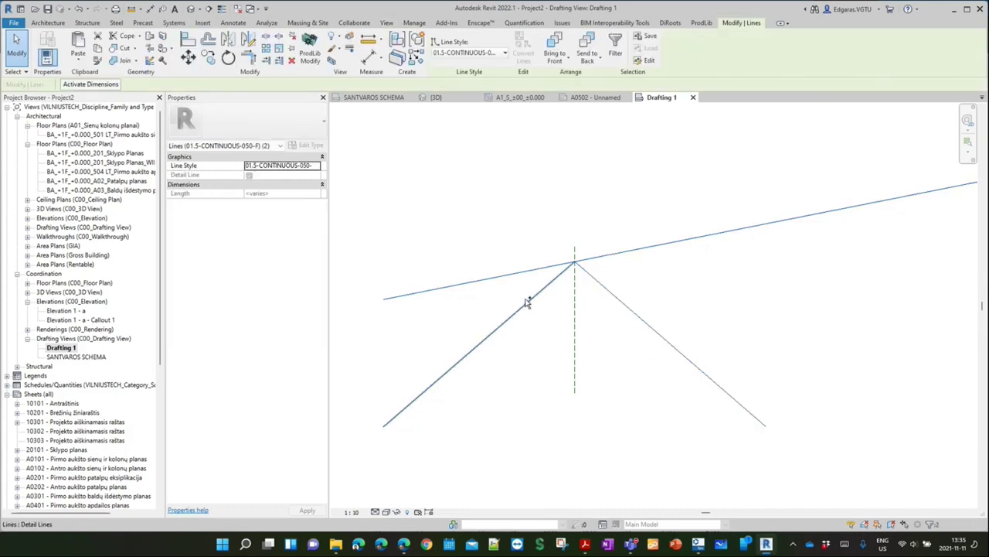
{"action": "left_click", "coordinate": [503, 54]}
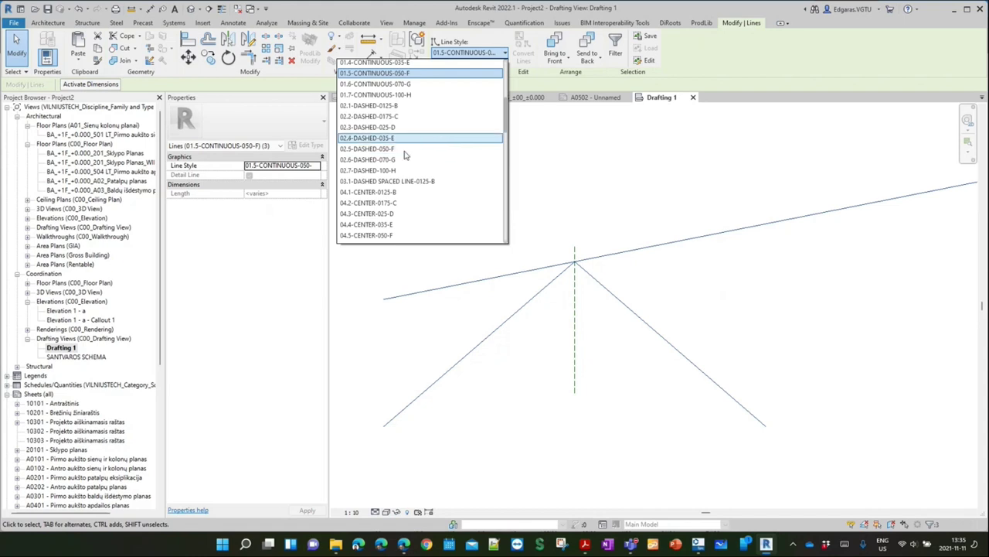
{"action": "left_click", "coordinate": [406, 194]}
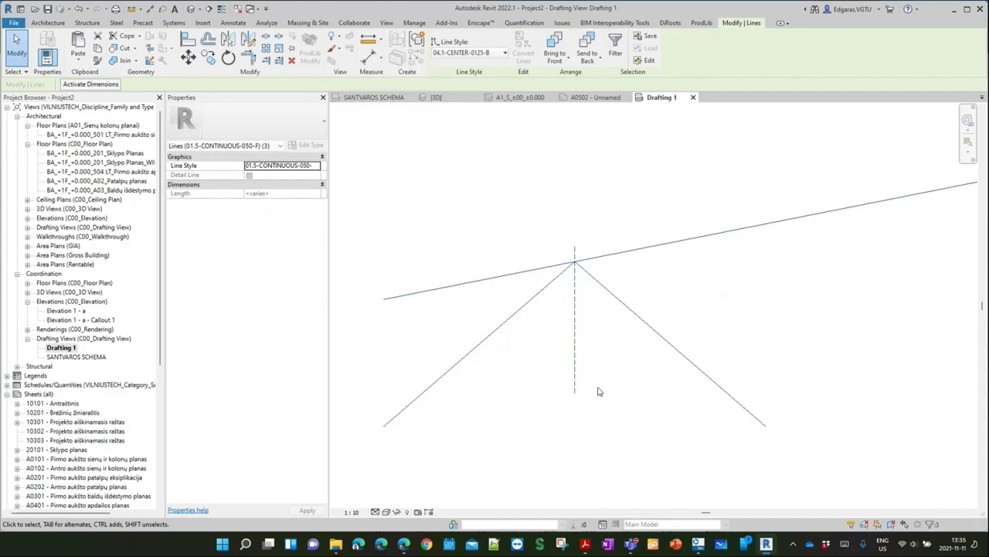
{"action": "left_click", "coordinate": [629, 276]}
{"action": "scroll", "coordinate": [559, 265], "scroll_direction": "up", "scroll_amount": 1}
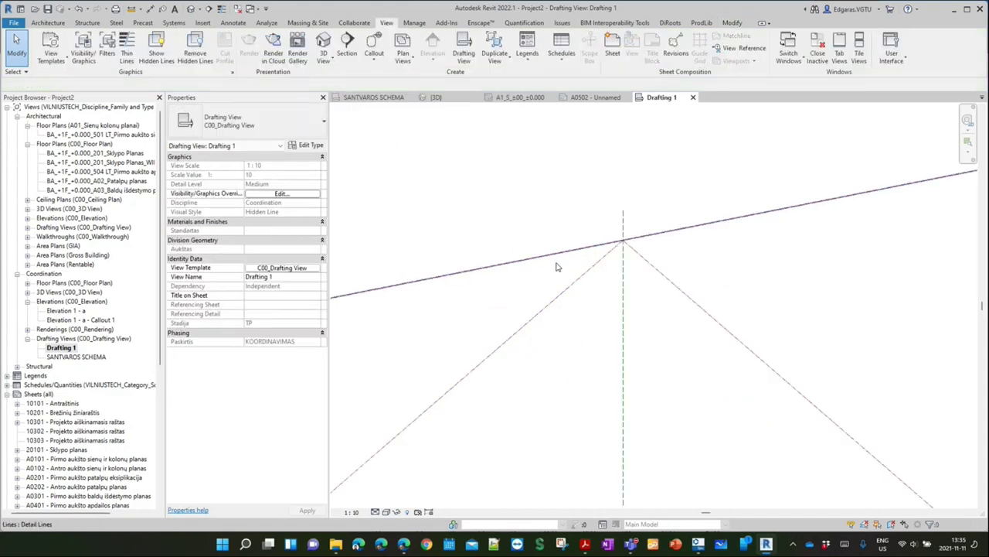
{"action": "scroll", "coordinate": [595, 250], "scroll_direction": "up", "scroll_amount": 1}
{"action": "middle_click_drag", "start_coordinate": [689, 192], "coordinate": [627, 204]}
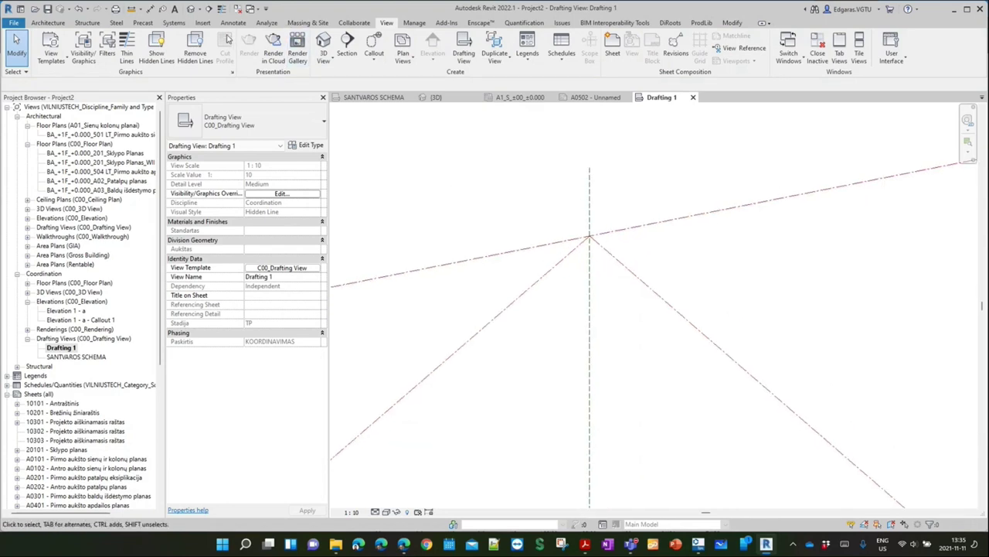
{"action": "left_click", "coordinate": [203, 22]}
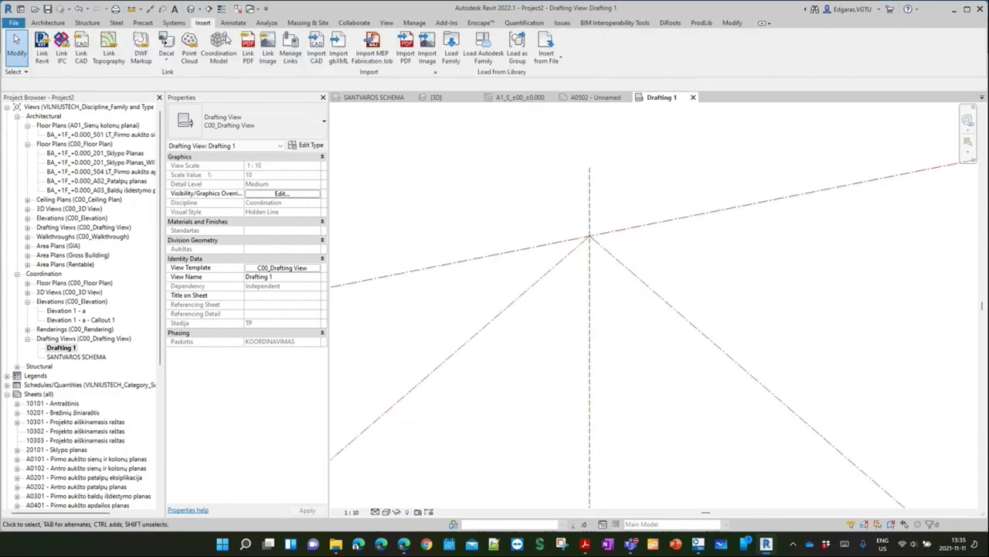
Browse the Autodesk family library to the Detail Items category
{"action": "left_click", "coordinate": [483, 48]}
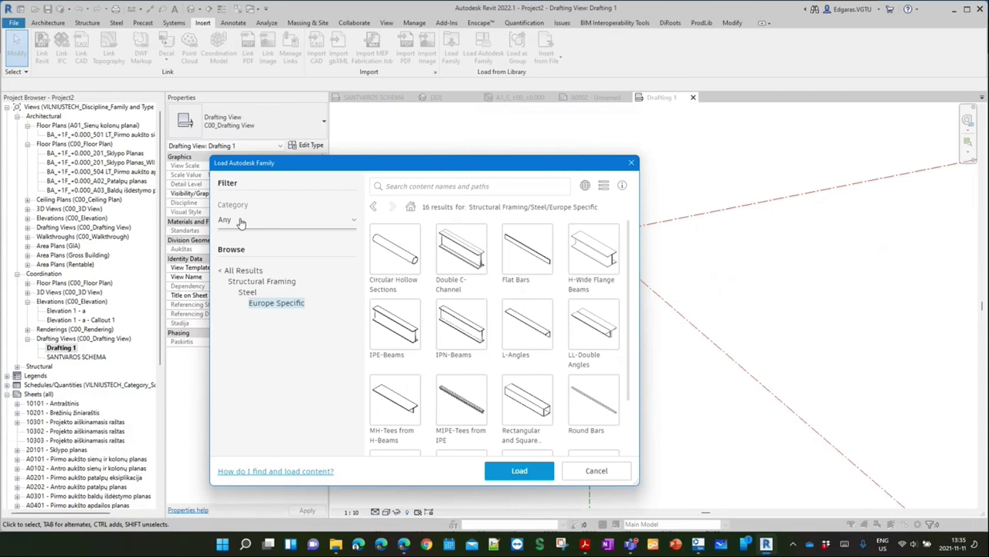
{"action": "left_click", "coordinate": [244, 272]}
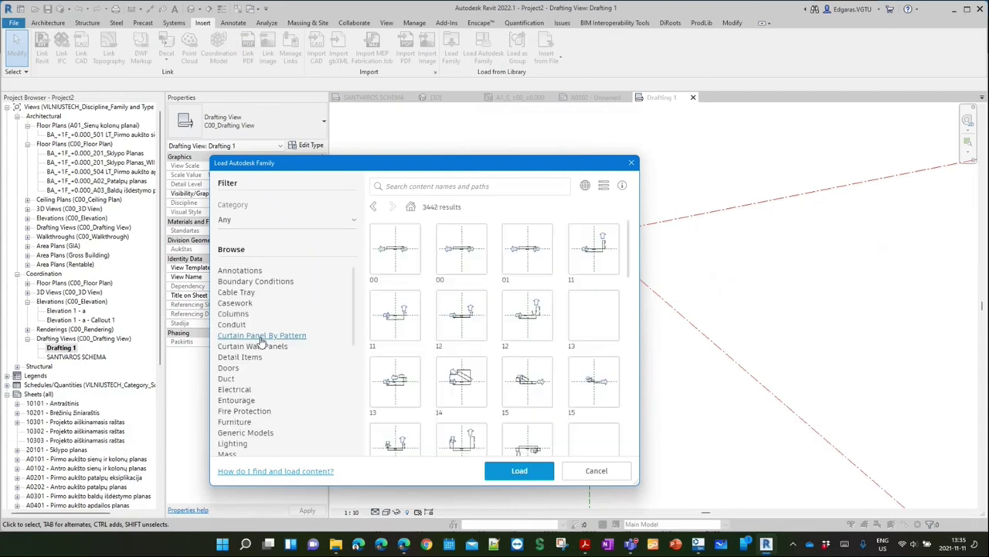
{"action": "left_click", "coordinate": [247, 357]}
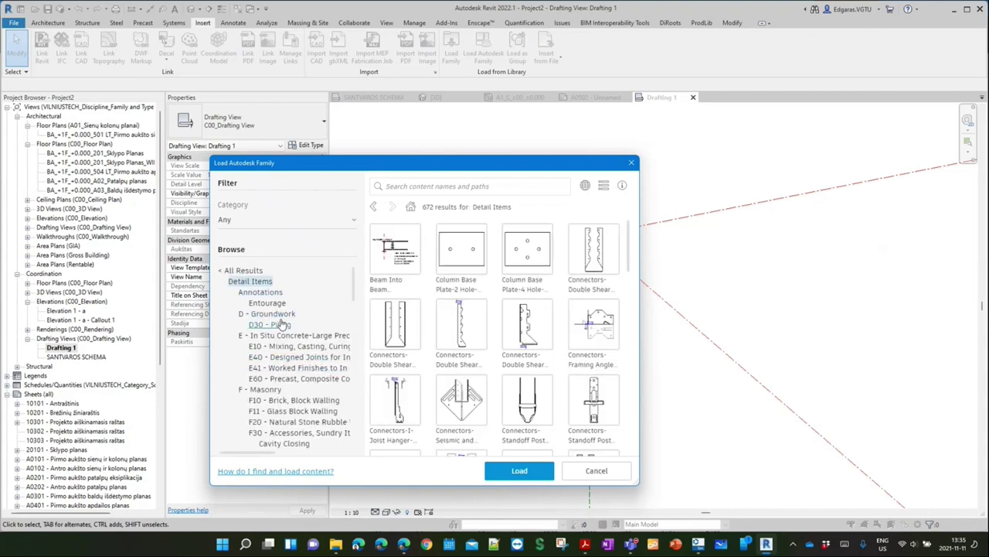
{"action": "scroll", "coordinate": [306, 394], "scroll_direction": "down", "scroll_amount": 2}
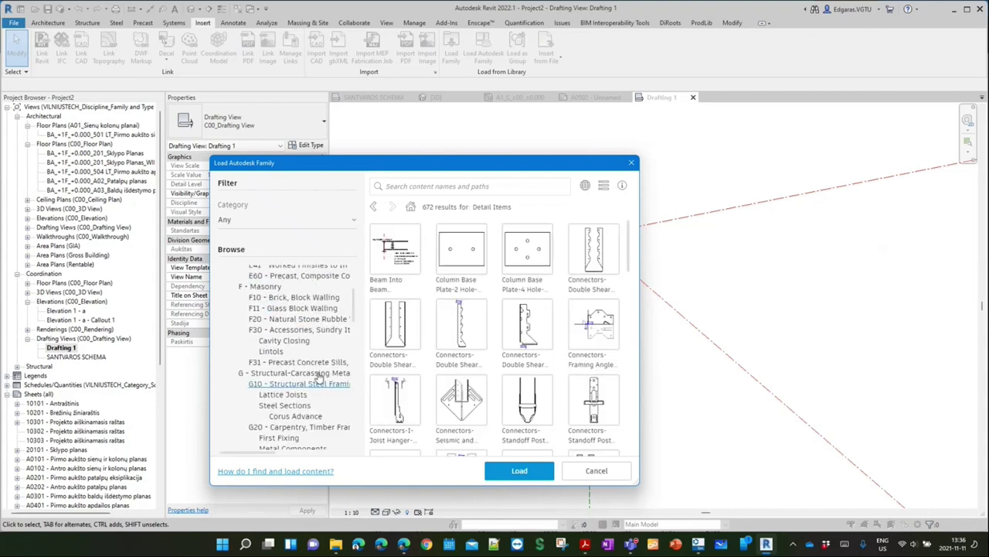
{"action": "scroll", "coordinate": [320, 394], "scroll_direction": "down", "scroll_amount": 2}
{"action": "scroll", "coordinate": [325, 398], "scroll_direction": "down", "scroll_amount": 2}
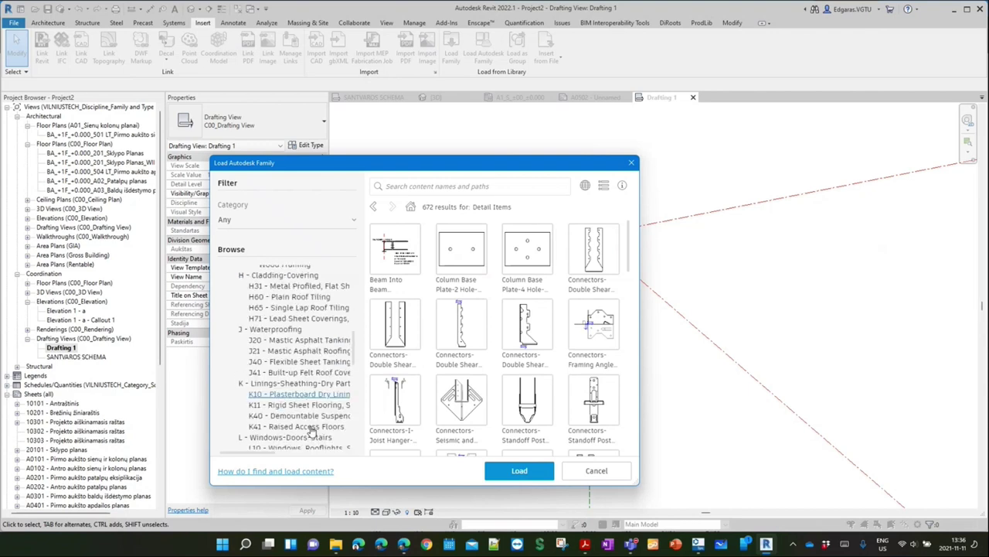
{"action": "scroll", "coordinate": [299, 353], "scroll_direction": "down", "scroll_amount": 2}
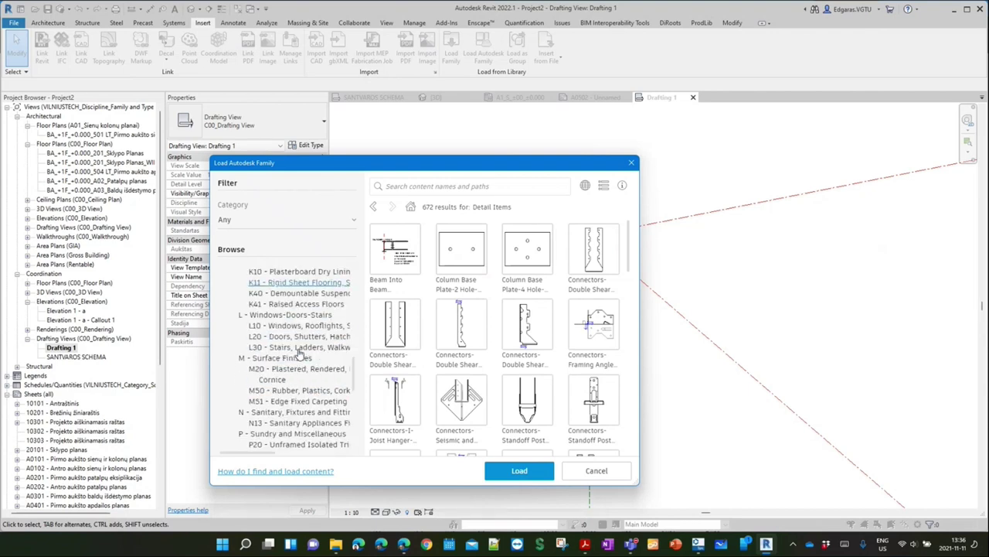
{"action": "scroll", "coordinate": [308, 398], "scroll_direction": "down", "scroll_amount": 2}
{"action": "scroll", "coordinate": [309, 398], "scroll_direction": "down", "scroll_amount": 2}
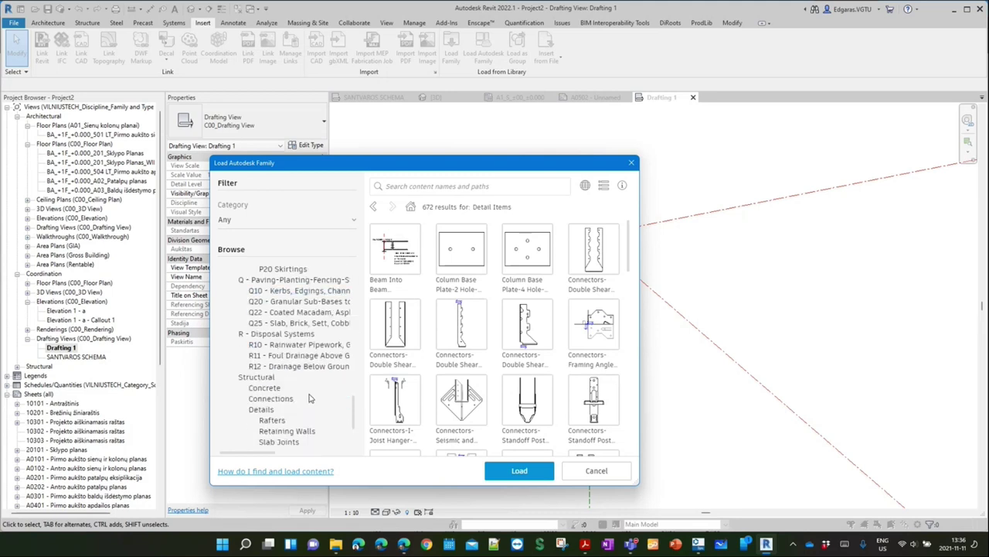
{"action": "scroll", "coordinate": [307, 390], "scroll_direction": "down", "scroll_amount": 2}
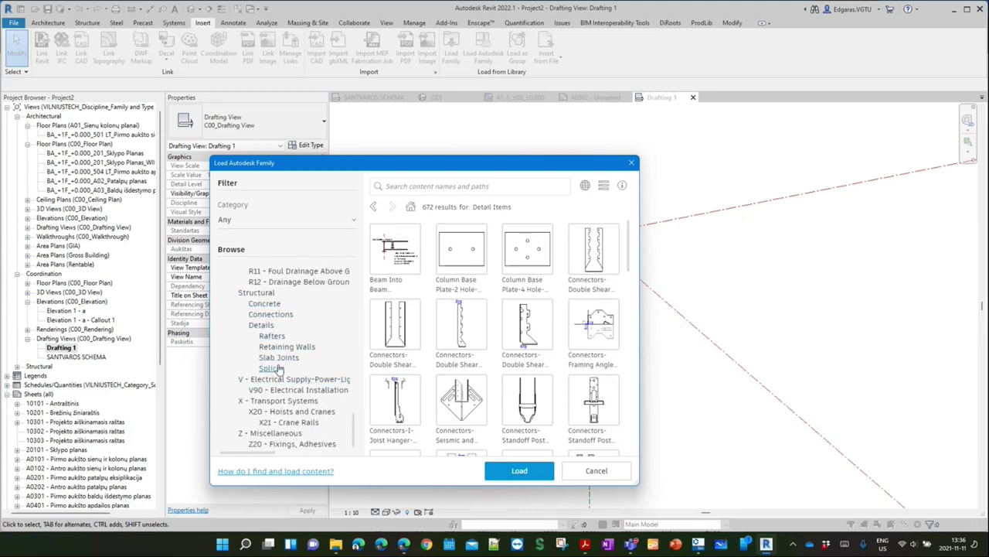
{"action": "left_click", "coordinate": [264, 315]}
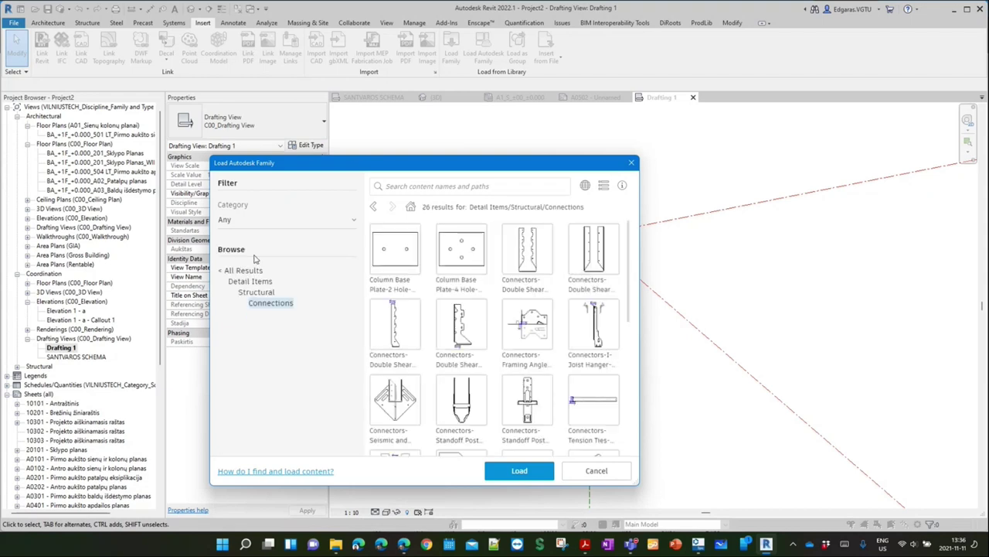
{"action": "left_click", "coordinate": [255, 294]}
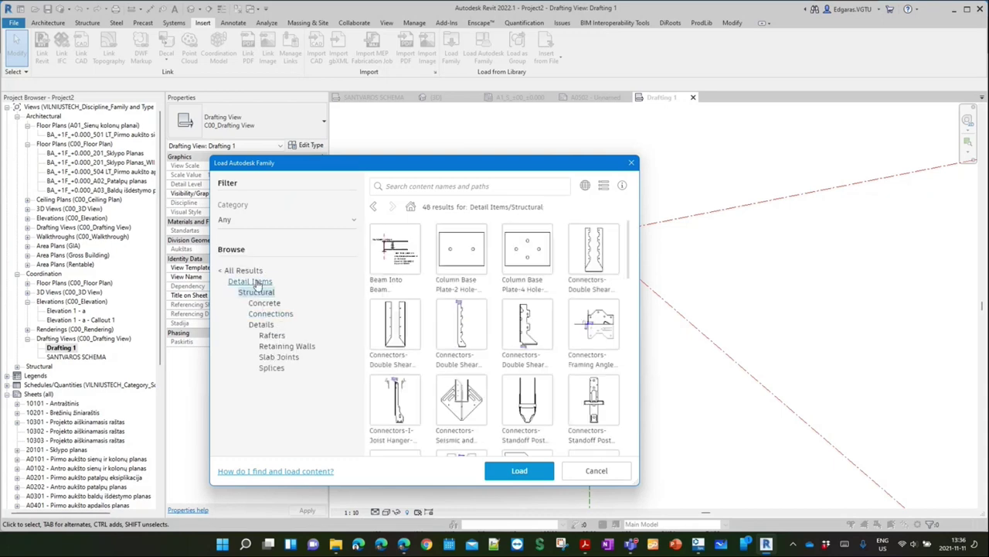
{"action": "left_click", "coordinate": [258, 283]}
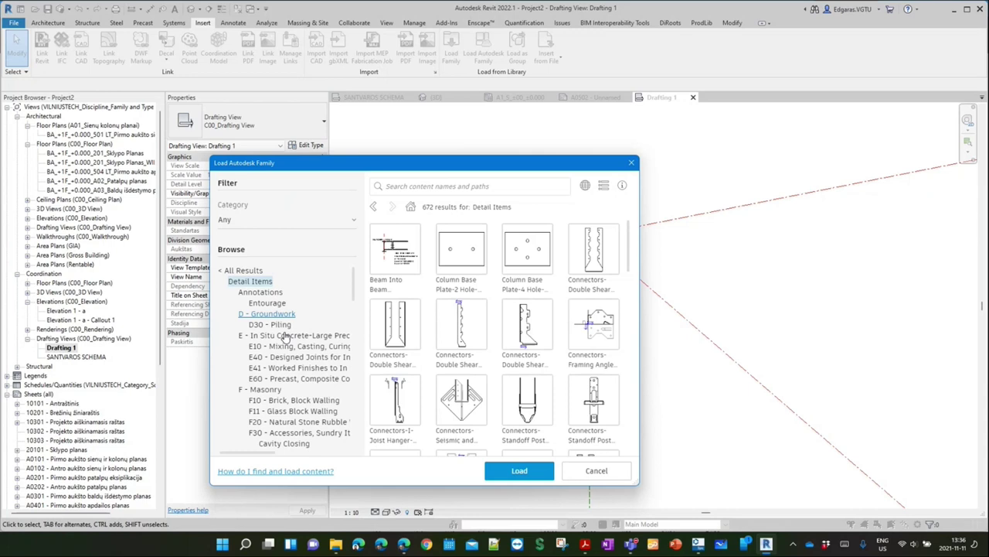
{"action": "scroll", "coordinate": [317, 371], "scroll_direction": "down", "scroll_amount": 5}
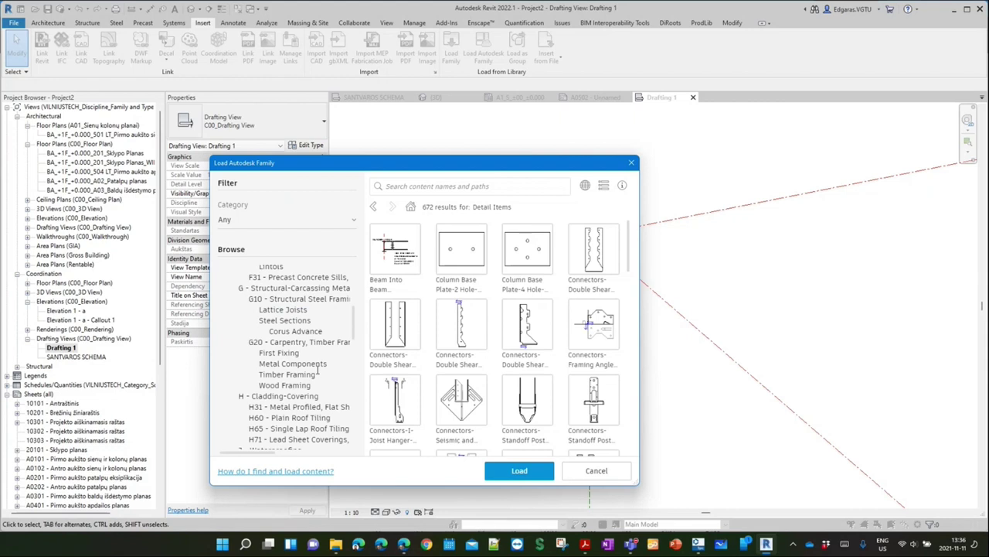
{"action": "scroll", "coordinate": [316, 371], "scroll_direction": "up", "scroll_amount": 1}
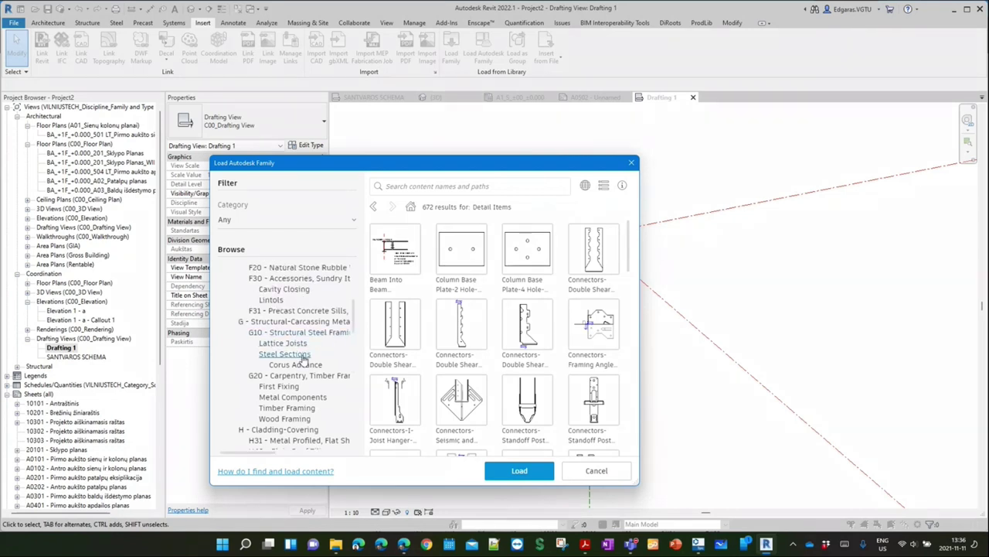
Check Detail_Items_L-Angle under Steel Sections and load it
{"action": "left_click", "coordinate": [303, 357]}
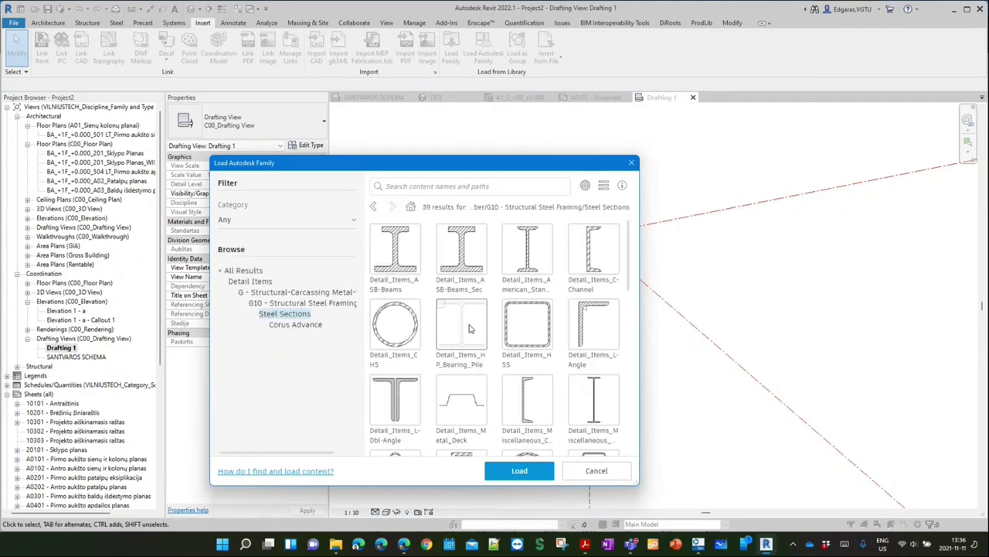
{"action": "scroll", "coordinate": [469, 329], "scroll_direction": "down", "scroll_amount": 2}
{"action": "scroll", "coordinate": [469, 340], "scroll_direction": "down", "scroll_amount": 2}
{"action": "scroll", "coordinate": [468, 363], "scroll_direction": "down", "scroll_amount": 2}
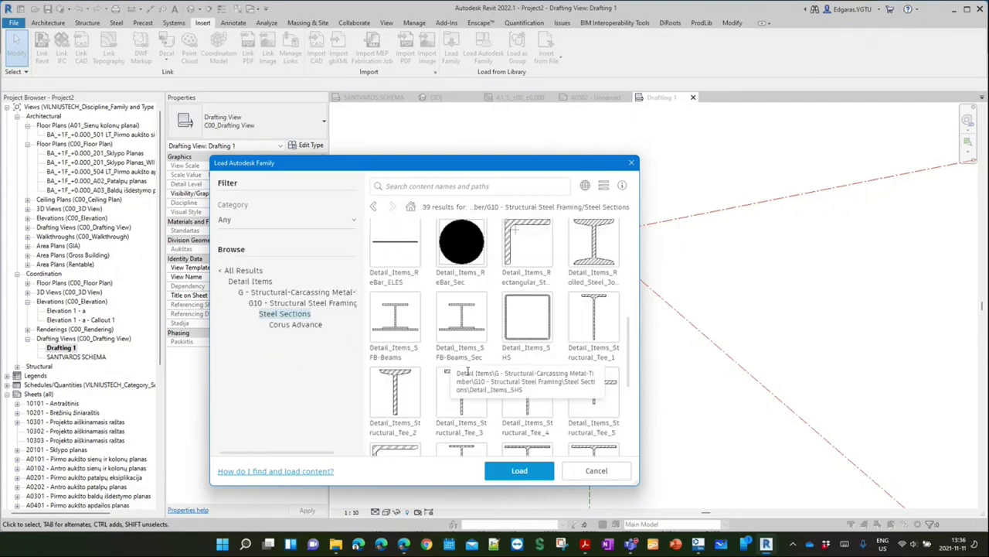
{"action": "scroll", "coordinate": [571, 392], "scroll_direction": "down", "scroll_amount": 2}
{"action": "scroll", "coordinate": [571, 392], "scroll_direction": "down", "scroll_amount": 1}
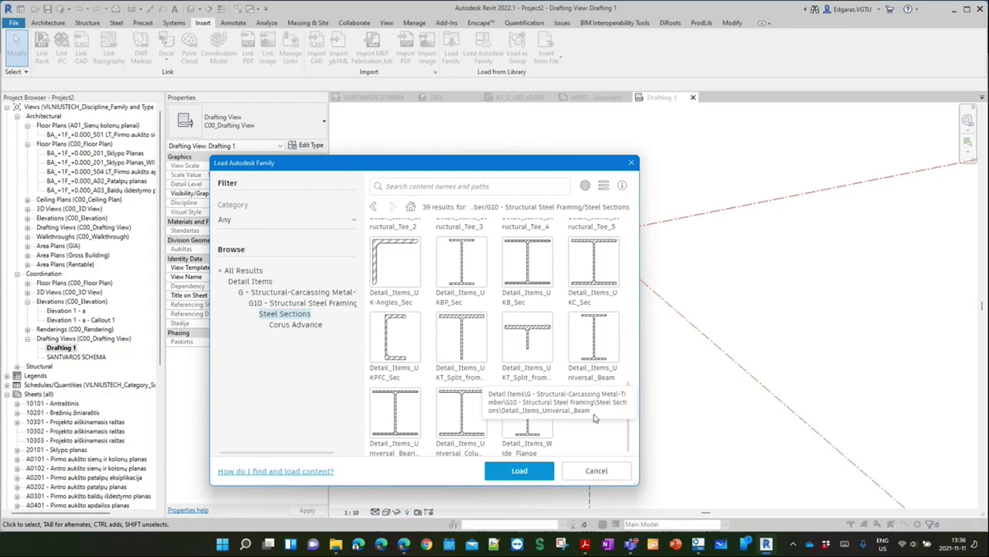
{"action": "scroll", "coordinate": [526, 365], "scroll_direction": "up", "scroll_amount": 1}
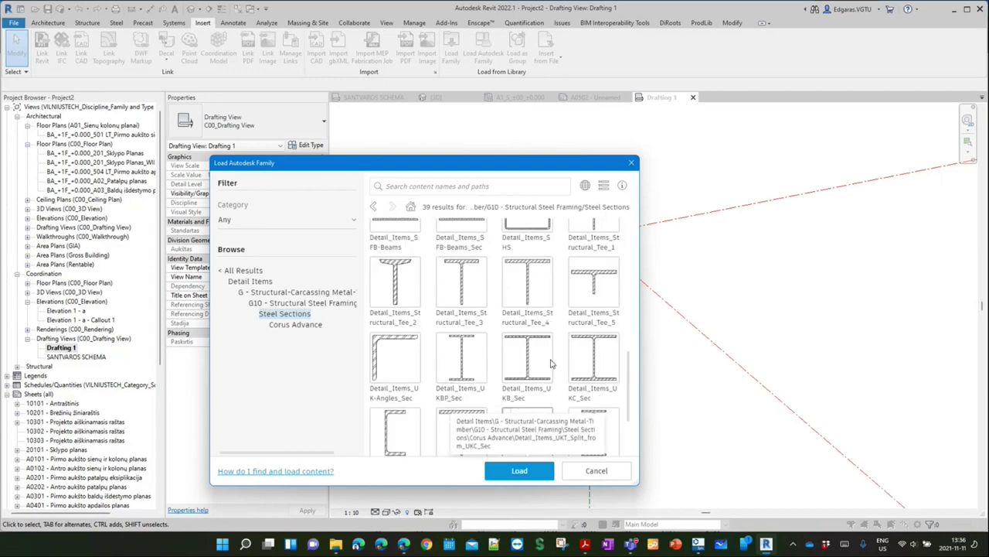
{"action": "scroll", "coordinate": [541, 360], "scroll_direction": "up", "scroll_amount": 1}
{"action": "scroll", "coordinate": [576, 347], "scroll_direction": "up", "scroll_amount": 1}
{"action": "scroll", "coordinate": [572, 351], "scroll_direction": "up", "scroll_amount": 1}
{"action": "scroll", "coordinate": [562, 356], "scroll_direction": "up", "scroll_amount": 1}
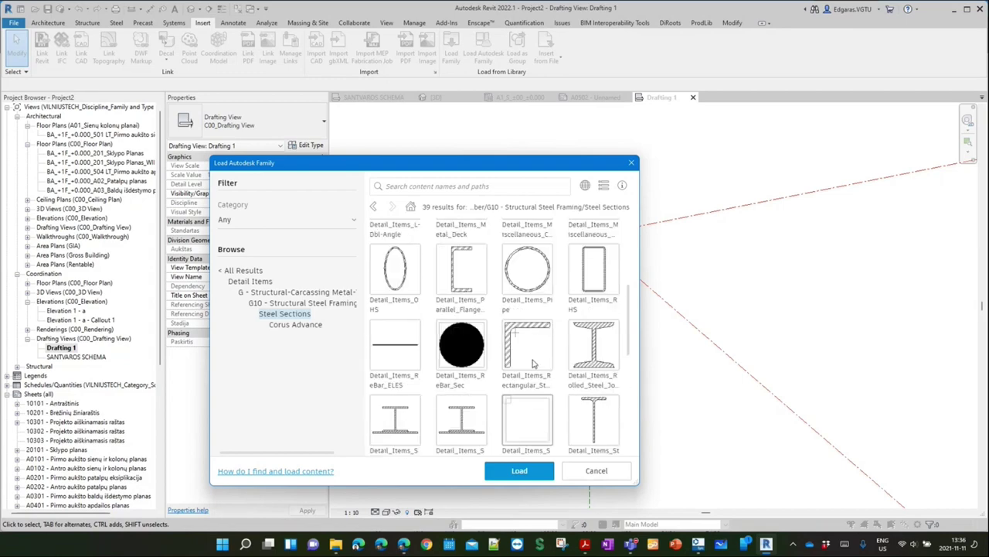
{"action": "scroll", "coordinate": [495, 359], "scroll_direction": "up", "scroll_amount": 1}
{"action": "scroll", "coordinate": [541, 352], "scroll_direction": "up", "scroll_amount": 1}
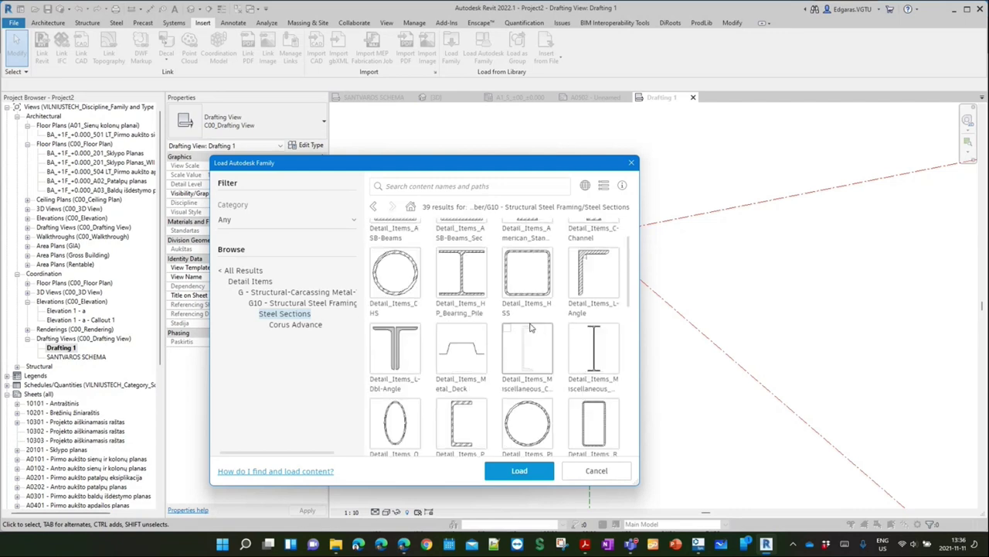
{"action": "scroll", "coordinate": [563, 346], "scroll_direction": "up", "scroll_amount": 1}
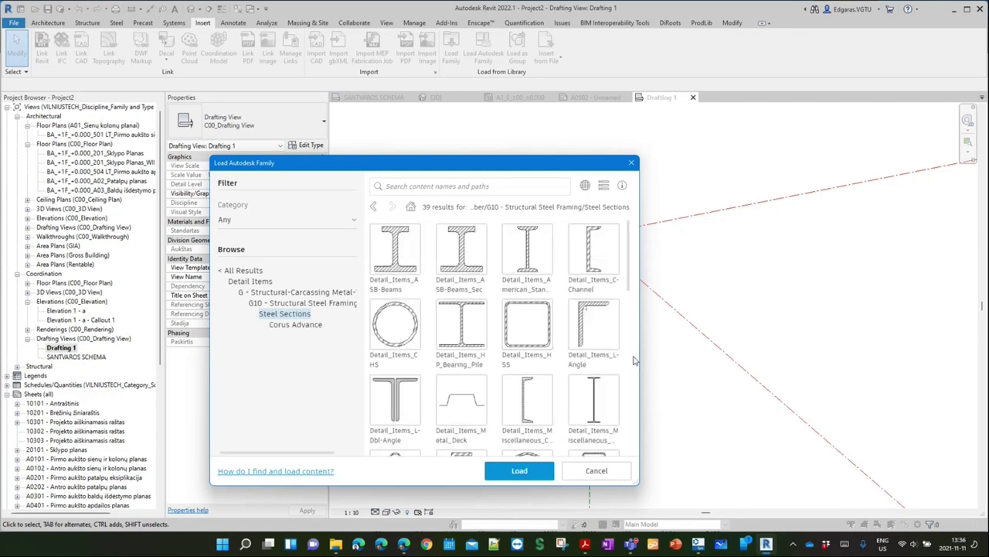
{"action": "left_click", "coordinate": [574, 306]}
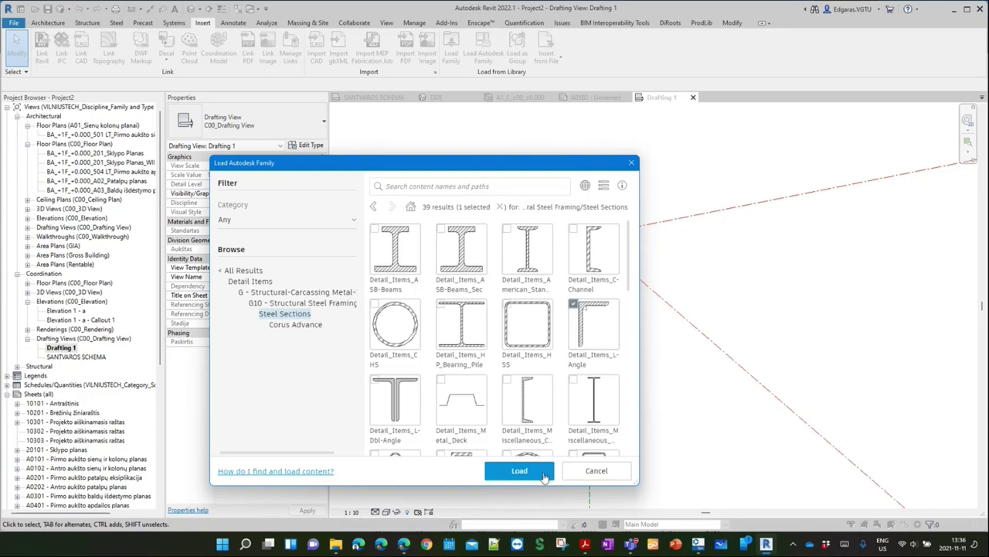
{"action": "left_click", "coordinate": [543, 474]}
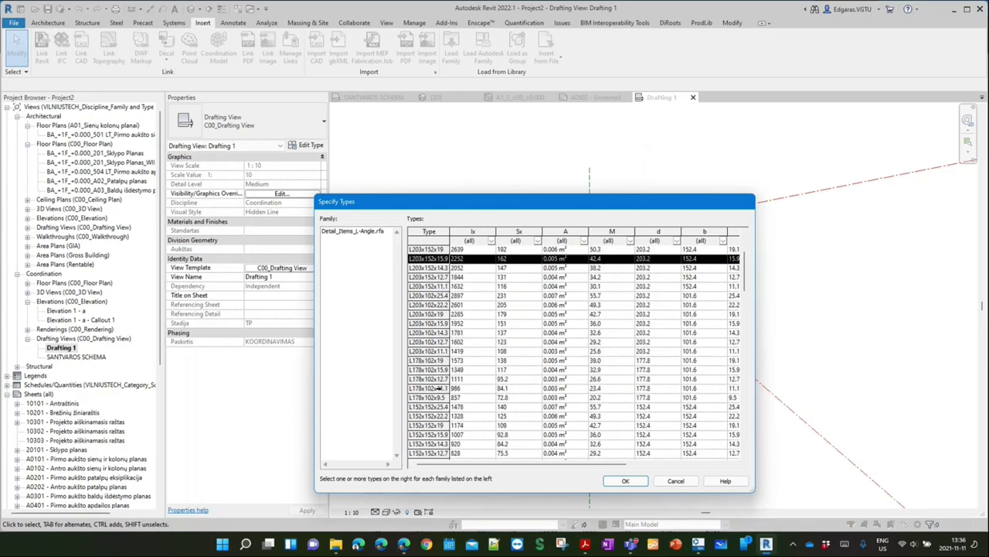
In Specify Types, pick only L102x102x9.5 and confirm with OK
{"action": "scroll", "coordinate": [436, 379], "scroll_direction": "down", "scroll_amount": 10}
{"action": "scroll", "coordinate": [438, 395], "scroll_direction": "down", "scroll_amount": 3}
{"action": "scroll", "coordinate": [438, 395], "scroll_direction": "down", "scroll_amount": 3}
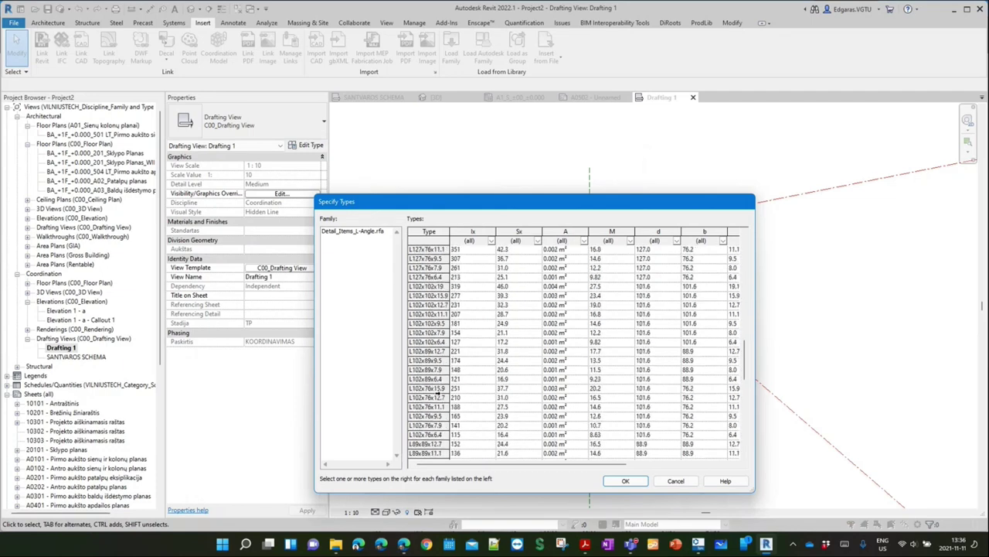
{"action": "scroll", "coordinate": [437, 399], "scroll_direction": "down", "scroll_amount": 3}
{"action": "scroll", "coordinate": [437, 398], "scroll_direction": "down", "scroll_amount": 3}
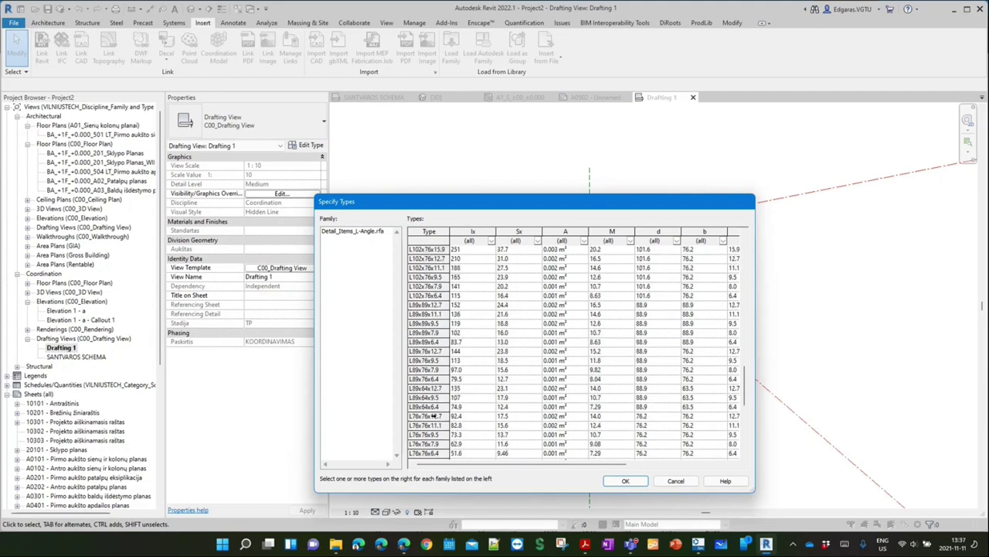
{"action": "scroll", "coordinate": [437, 406], "scroll_direction": "down", "scroll_amount": 4}
{"action": "scroll", "coordinate": [435, 415], "scroll_direction": "up", "scroll_amount": 6}
{"action": "scroll", "coordinate": [435, 416], "scroll_direction": "up", "scroll_amount": 7}
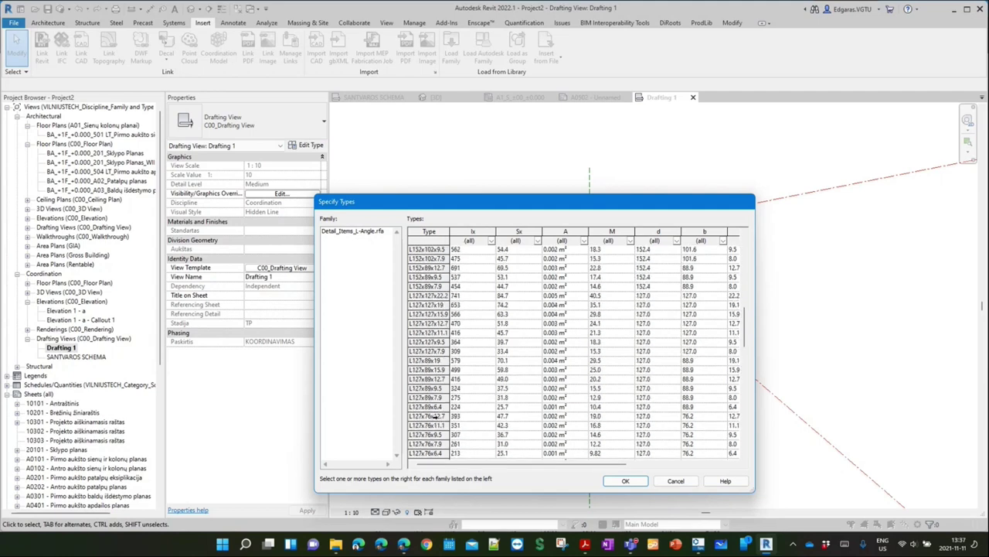
{"action": "scroll", "coordinate": [448, 421], "scroll_direction": "down", "scroll_amount": 2}
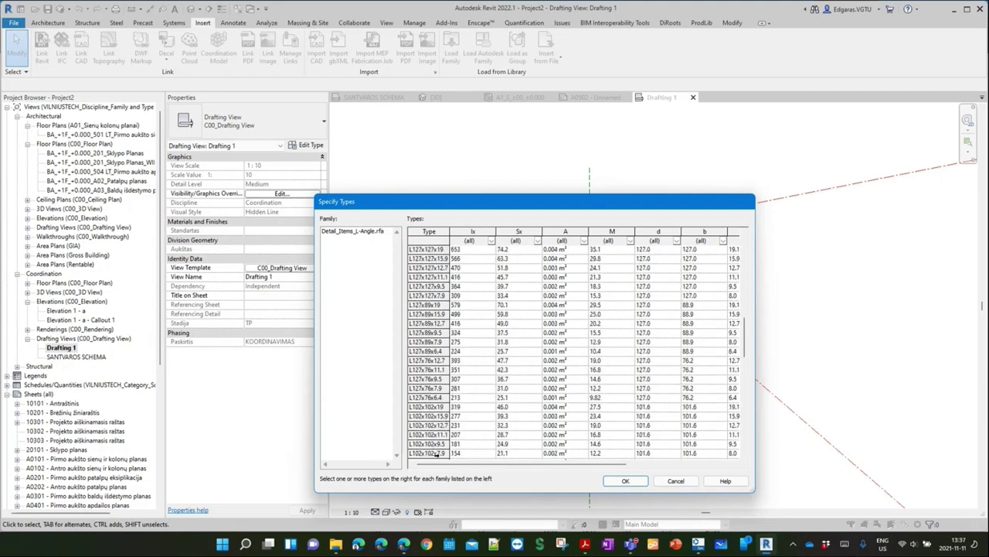
{"action": "left_click", "coordinate": [438, 444]}
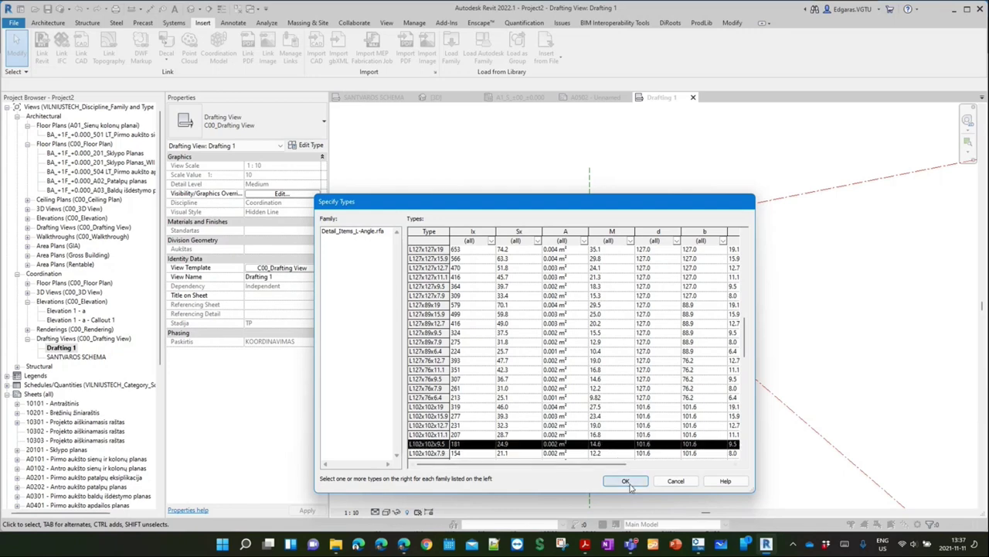
{"action": "left_click", "coordinate": [625, 481]}
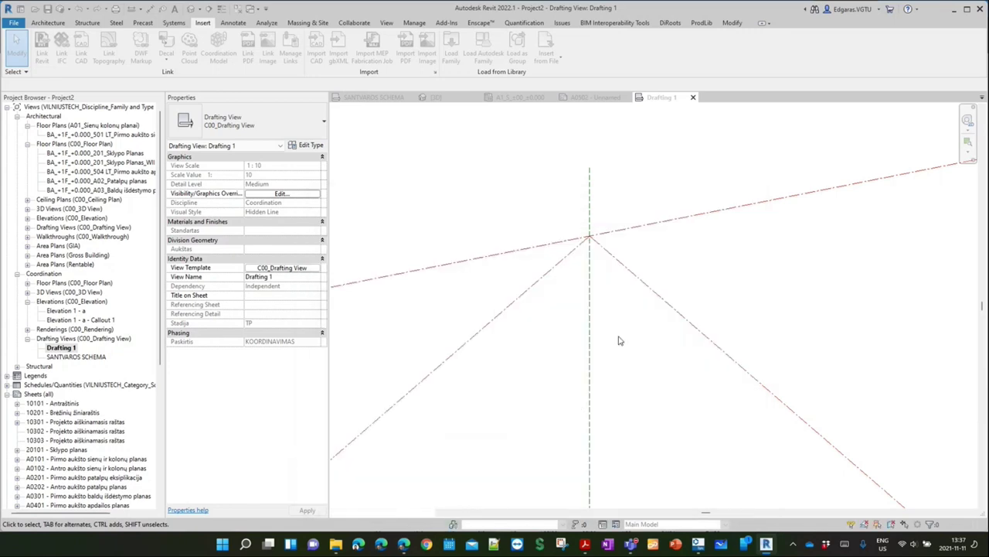
Place an L102x102x9.5 L-Angle detail component just below the truss apex and select it
{"action": "left_click", "coordinate": [233, 23]}
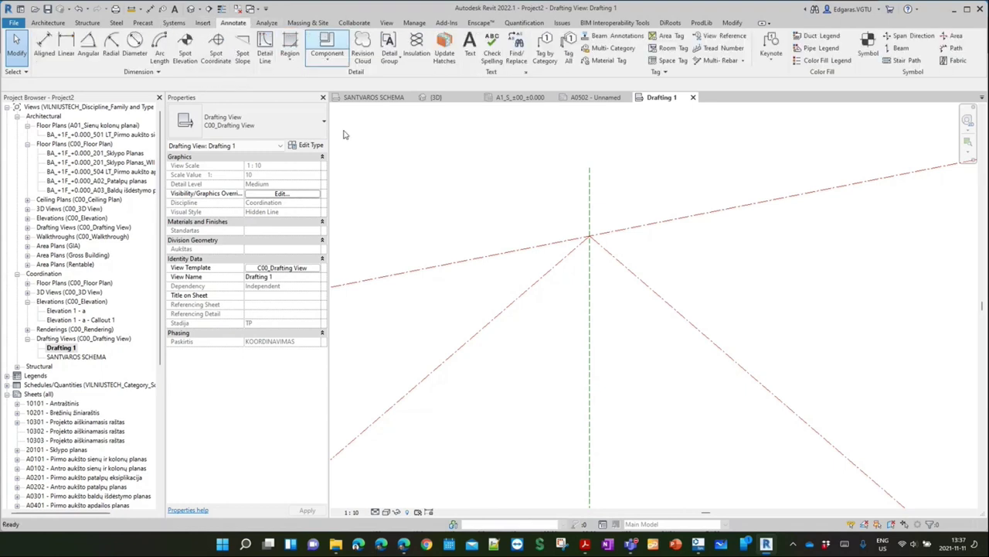
{"action": "left_click", "coordinate": [327, 42]}
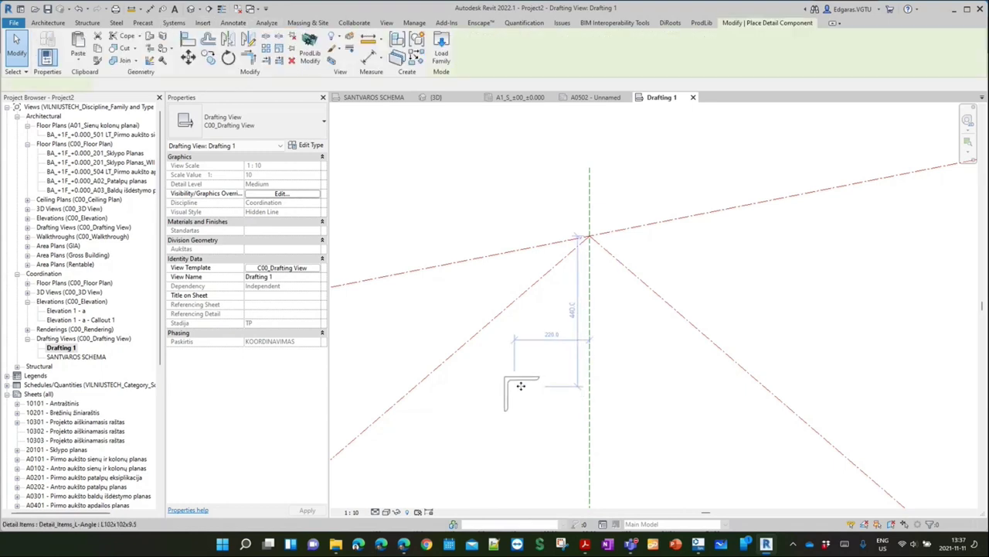
{"action": "left_click", "coordinate": [520, 385]}
{"action": "key", "text": "Escape"}
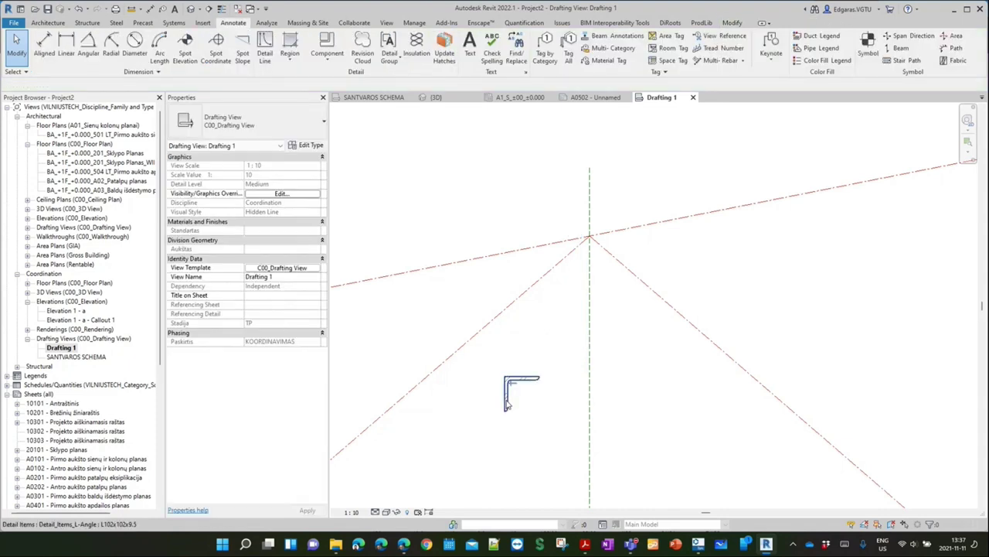
{"action": "left_click", "coordinate": [371, 279]}
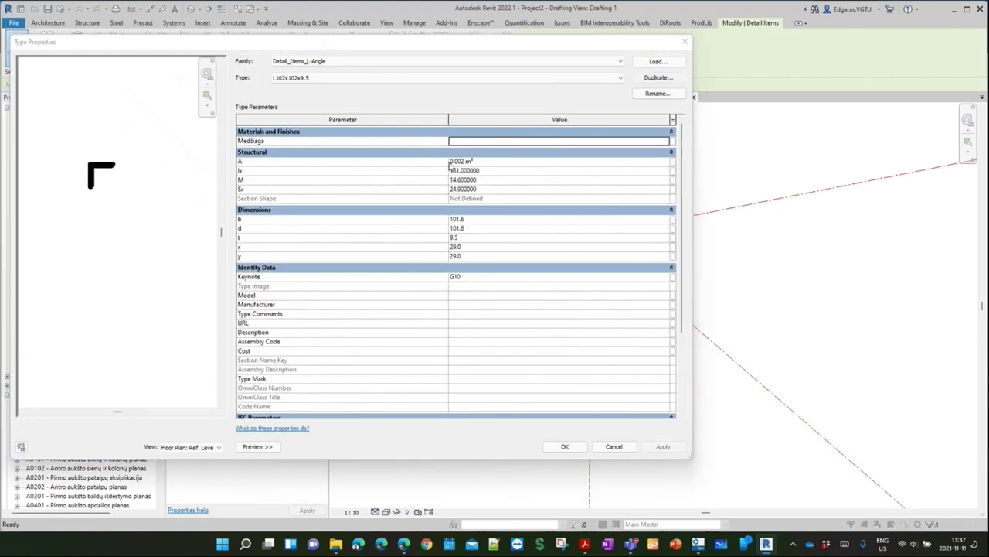
Duplicate the L102x102x9.5 type as L100x100x10
{"action": "left_click", "coordinate": [659, 77]}
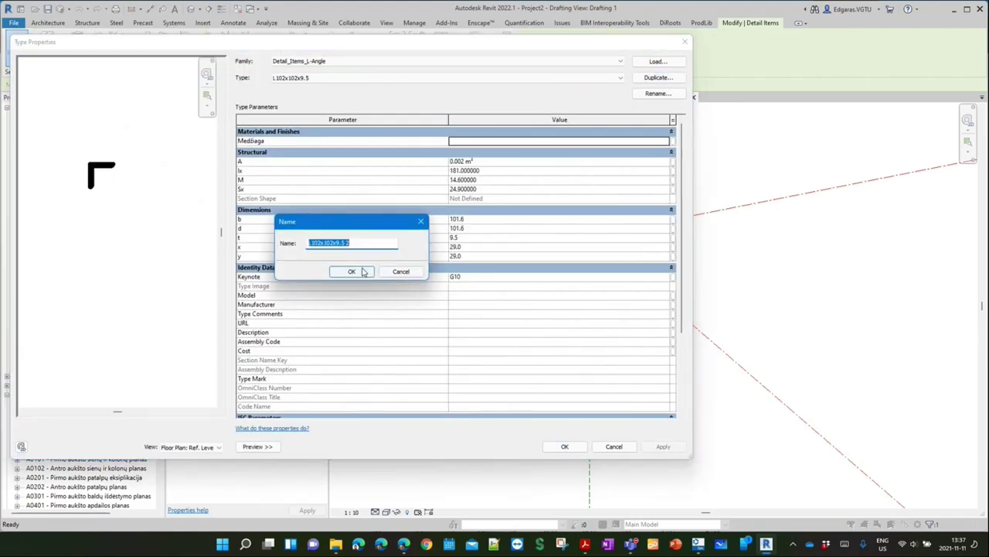
{"action": "left_click", "coordinate": [321, 243]}
{"action": "key", "text": "BackSpace"}
{"action": "type", "text": "0"}
{"action": "left_click", "coordinate": [351, 271]}
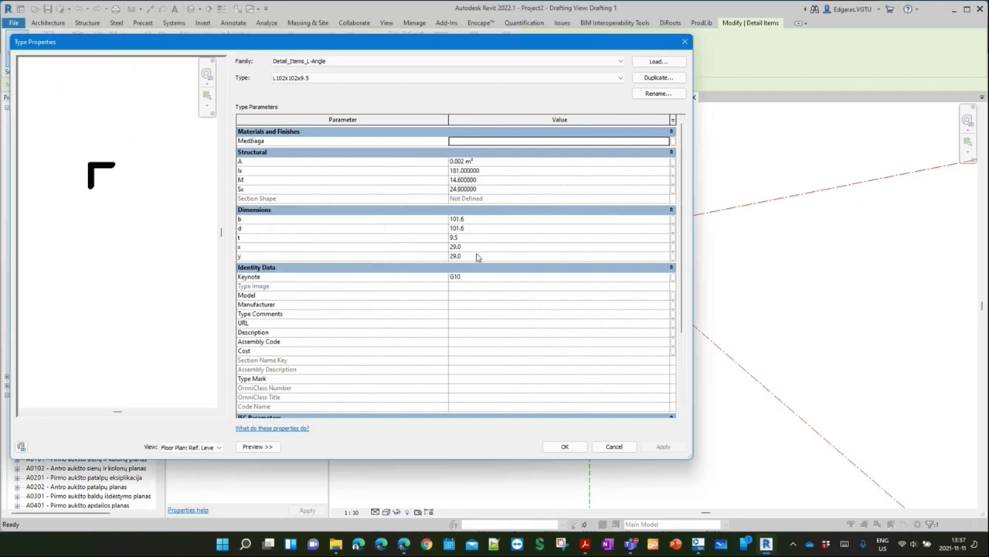
Set the new type's b and d to 100 and thickness t to 10
{"action": "left_click", "coordinate": [478, 217]}
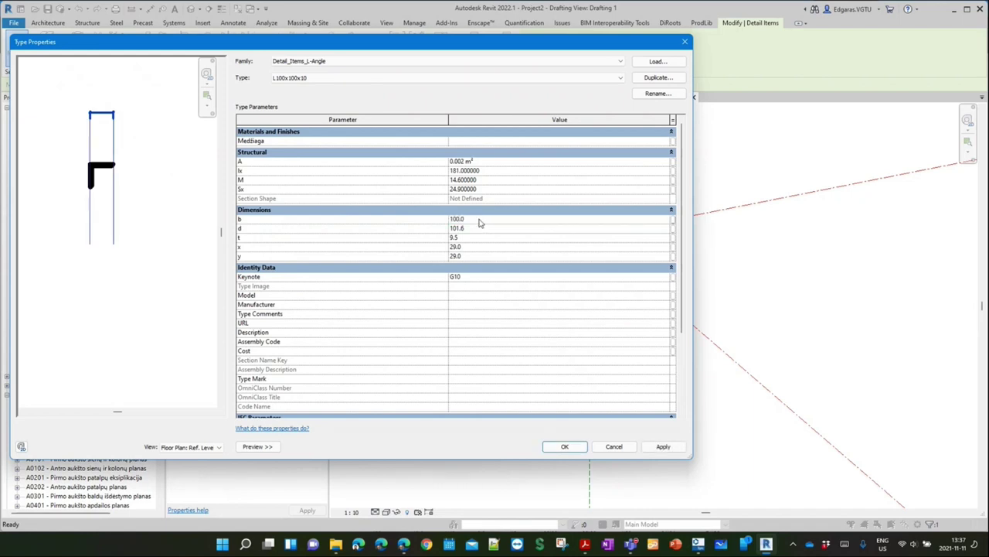
{"action": "type", "text": "100"}
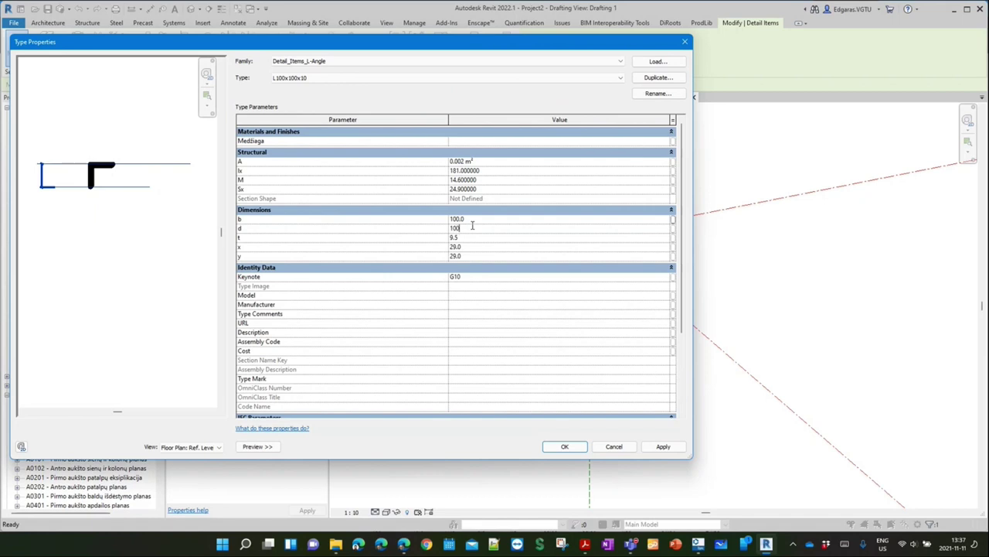
{"action": "left_click", "coordinate": [491, 237]}
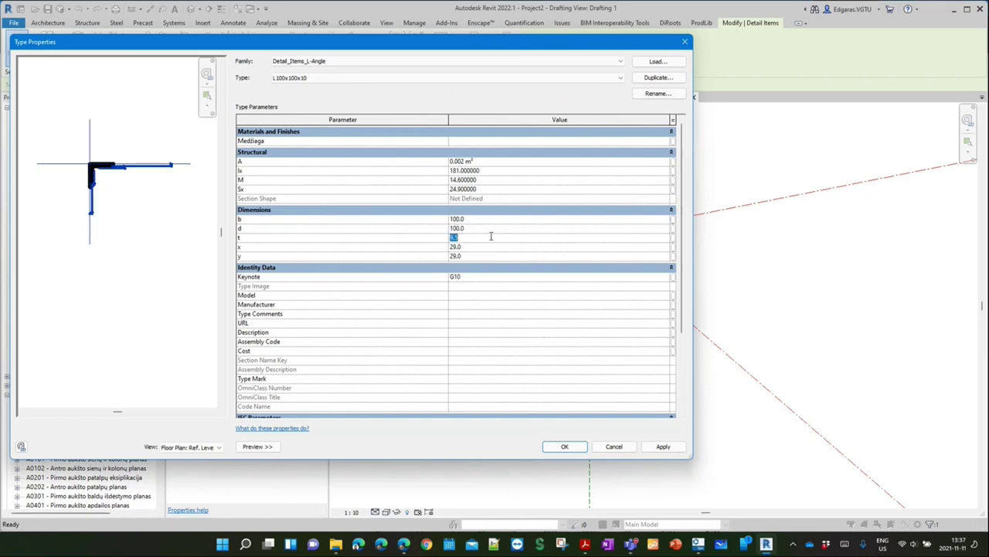
{"action": "type", "text": "10"}
{"action": "left_click", "coordinate": [467, 245]}
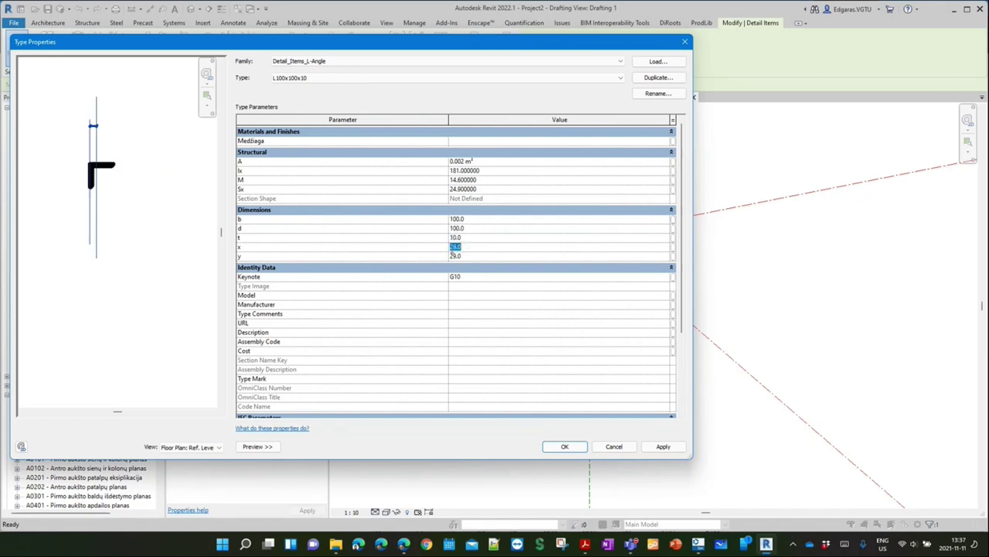
{"action": "left_click", "coordinate": [466, 258]}
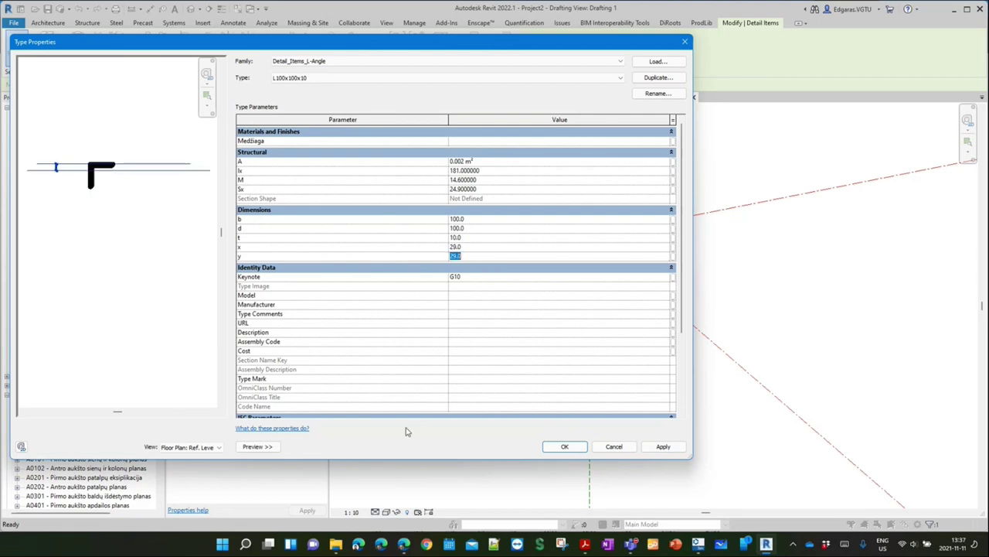
{"action": "left_click", "coordinate": [403, 545]}
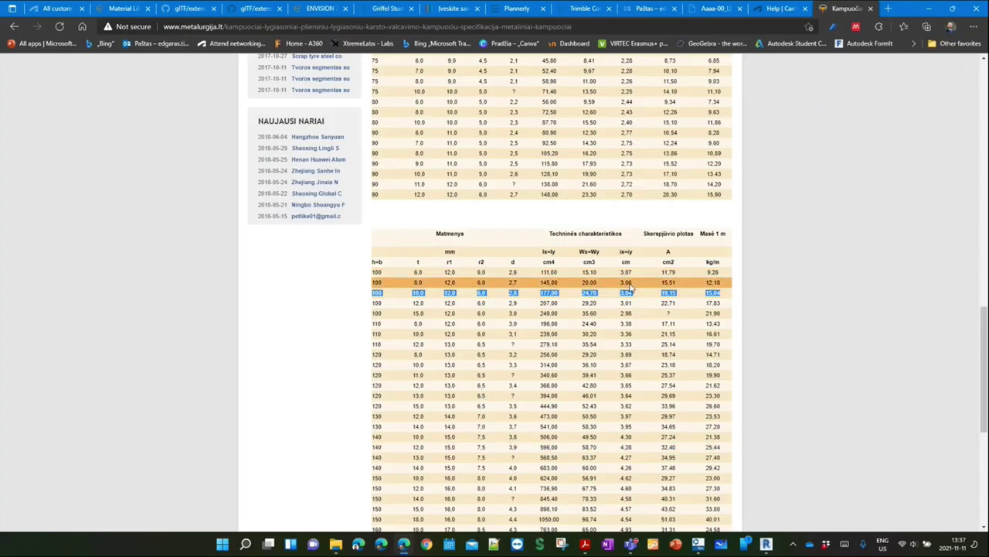
{"action": "scroll", "coordinate": [606, 296], "scroll_direction": "up", "scroll_amount": 5}
{"action": "scroll", "coordinate": [541, 347], "scroll_direction": "up", "scroll_amount": 10}
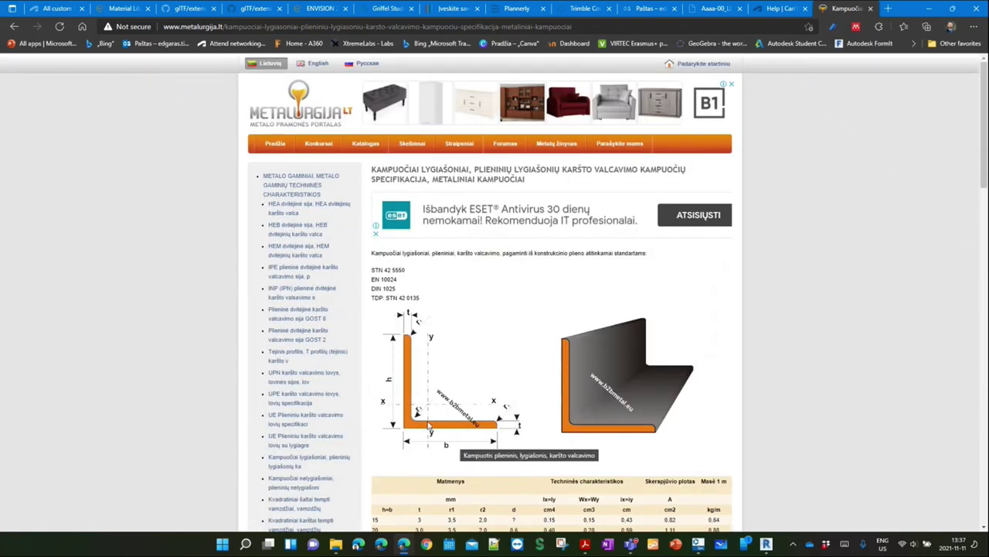
{"action": "scroll", "coordinate": [429, 441], "scroll_direction": "down", "scroll_amount": 1}
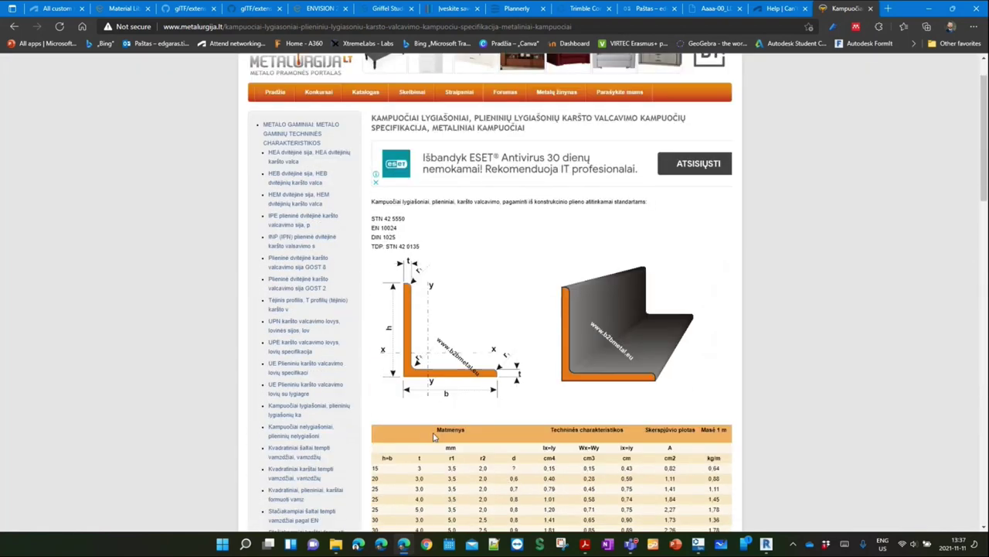
{"action": "scroll", "coordinate": [434, 438], "scroll_direction": "down", "scroll_amount": 3}
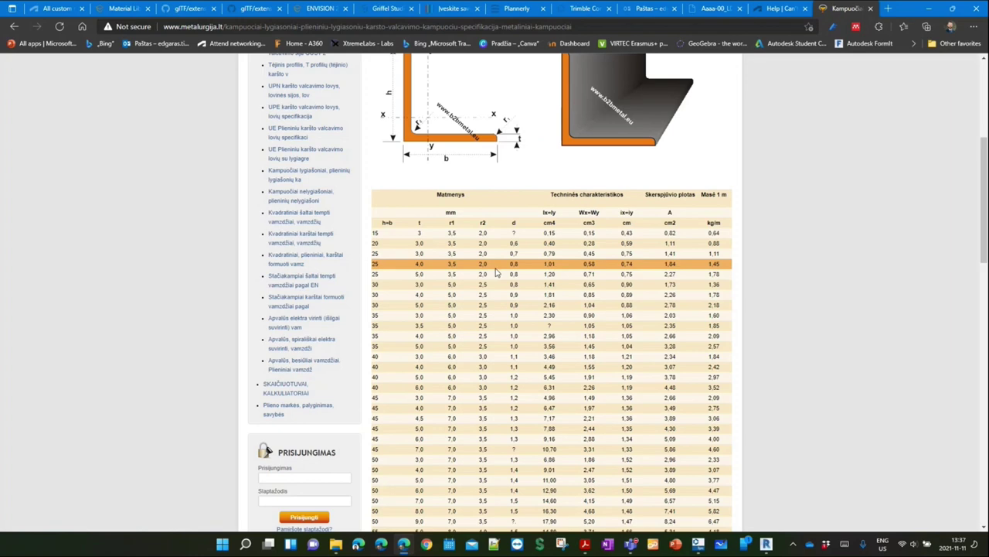
{"action": "scroll", "coordinate": [495, 272], "scroll_direction": "down", "scroll_amount": 3}
{"action": "scroll", "coordinate": [464, 348], "scroll_direction": "down", "scroll_amount": 3}
{"action": "scroll", "coordinate": [453, 371], "scroll_direction": "down", "scroll_amount": 2}
{"action": "scroll", "coordinate": [444, 302], "scroll_direction": "down", "scroll_amount": 2}
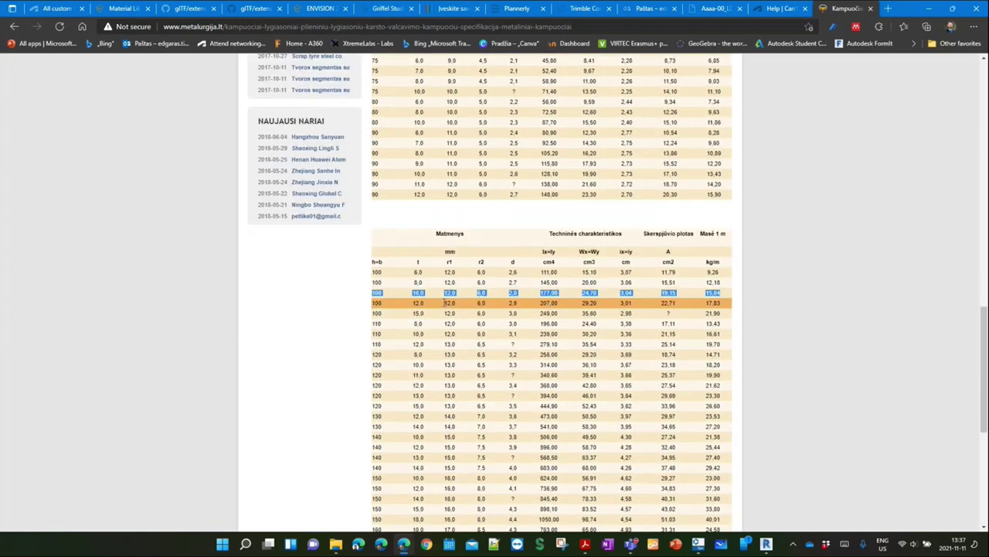
{"action": "scroll", "coordinate": [466, 300], "scroll_direction": "down", "scroll_amount": 5}
{"action": "scroll", "coordinate": [466, 300], "scroll_direction": "down", "scroll_amount": 2}
{"action": "scroll", "coordinate": [466, 300], "scroll_direction": "up", "scroll_amount": 5}
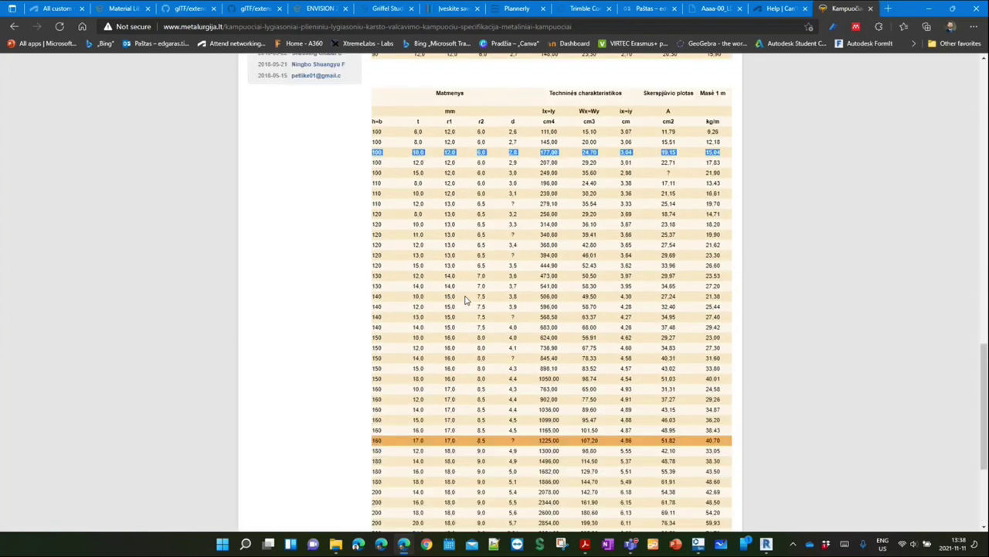
{"action": "scroll", "coordinate": [464, 302], "scroll_direction": "up", "scroll_amount": 2}
{"action": "scroll", "coordinate": [413, 318], "scroll_direction": "up", "scroll_amount": 1}
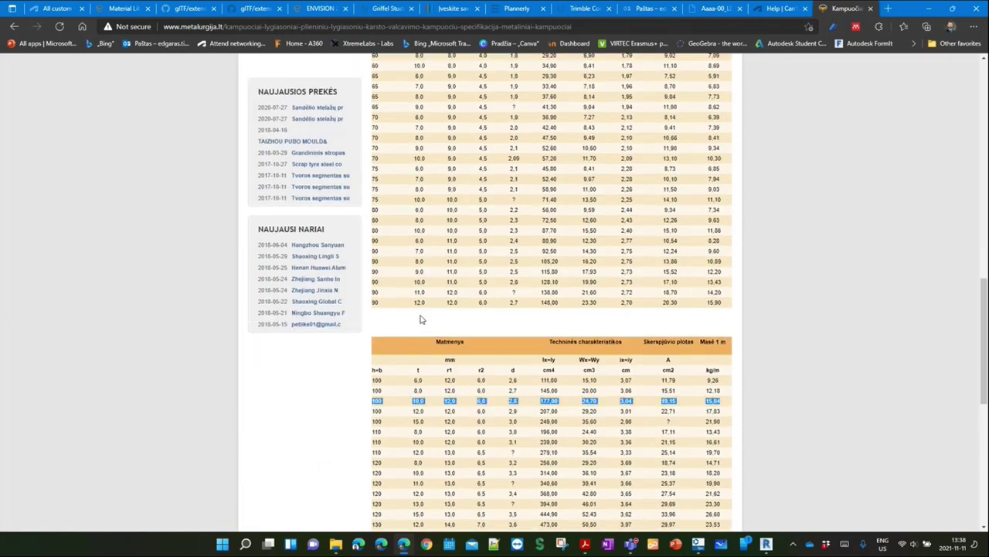
{"action": "scroll", "coordinate": [420, 318], "scroll_direction": "up", "scroll_amount": 4}
{"action": "scroll", "coordinate": [406, 263], "scroll_direction": "up", "scroll_amount": 1}
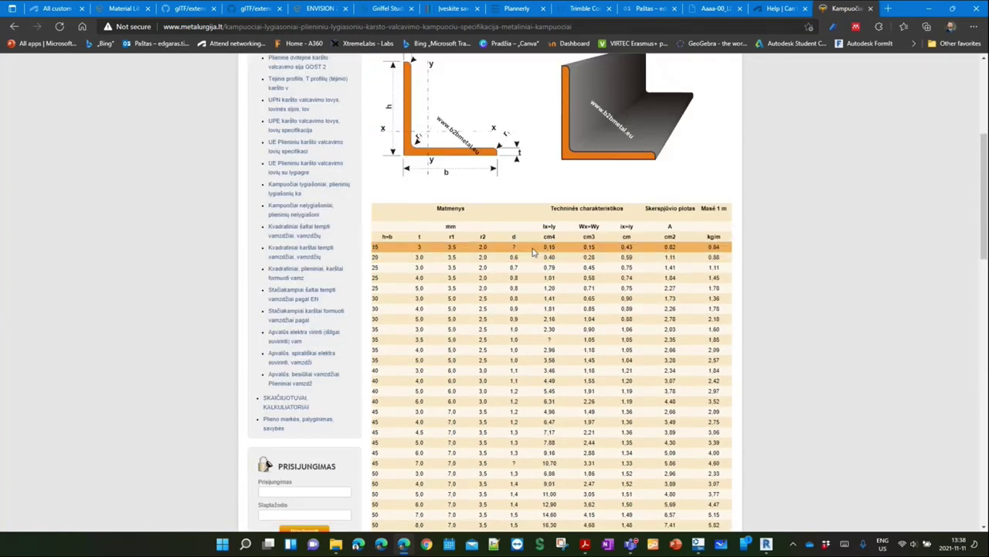
{"action": "scroll", "coordinate": [400, 259], "scroll_direction": "down", "scroll_amount": 5}
{"action": "scroll", "coordinate": [476, 383], "scroll_direction": "down", "scroll_amount": 3}
{"action": "triple_click", "coordinate": [475, 380]}
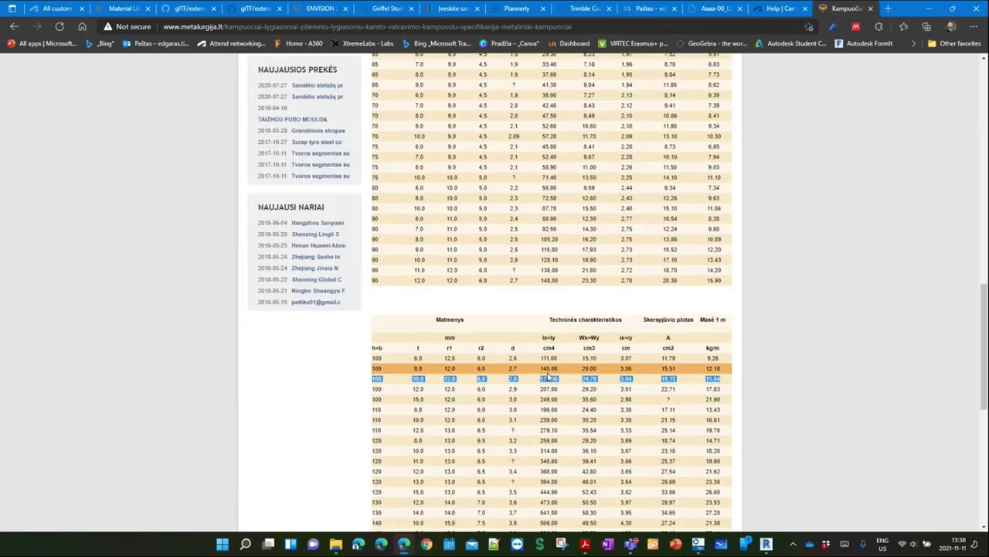
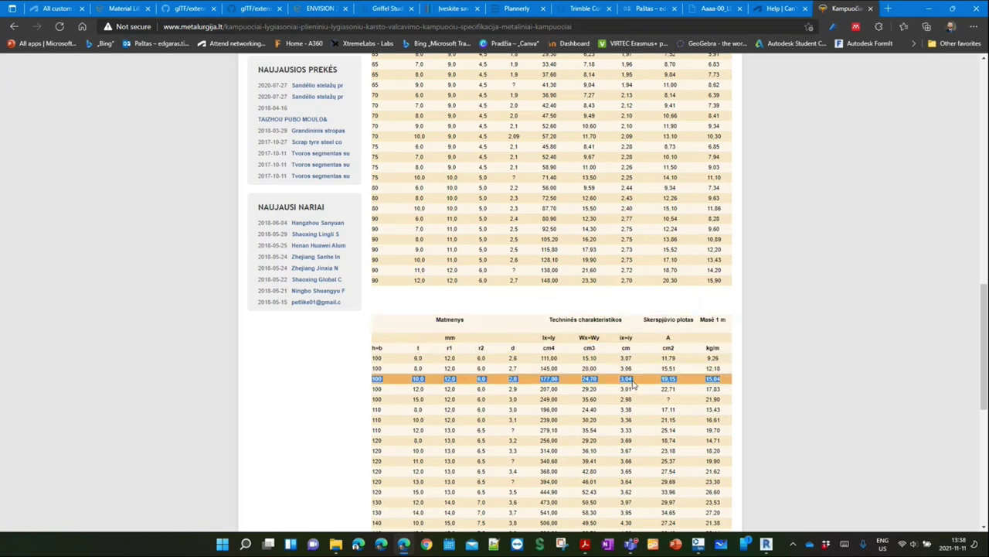
Set the L100x100x10 angle's x and y to 30.4, check A and Ix against the steel table, and apply
{"action": "left_click", "coordinate": [766, 544]}
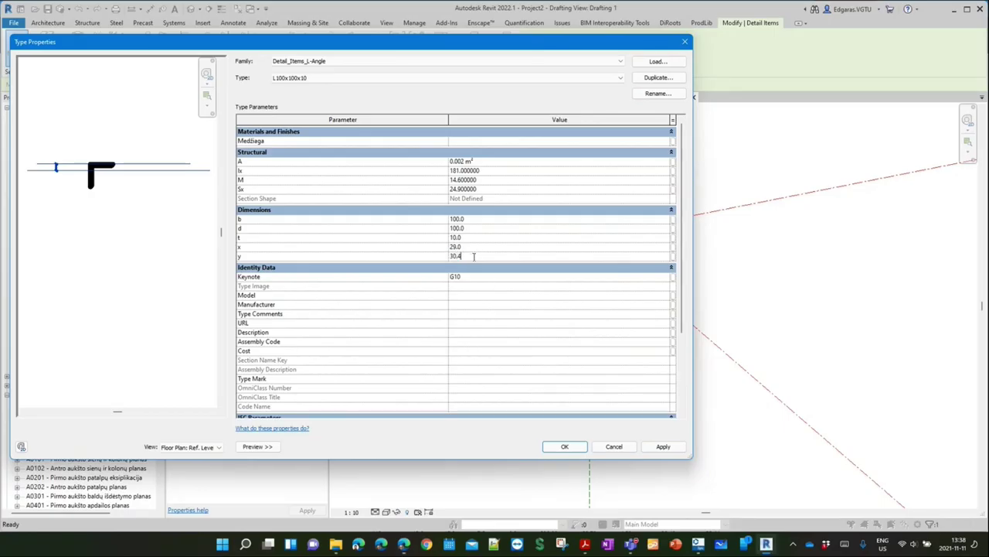
{"action": "left_click", "coordinate": [475, 246]}
{"action": "type", "text": "30.4"}
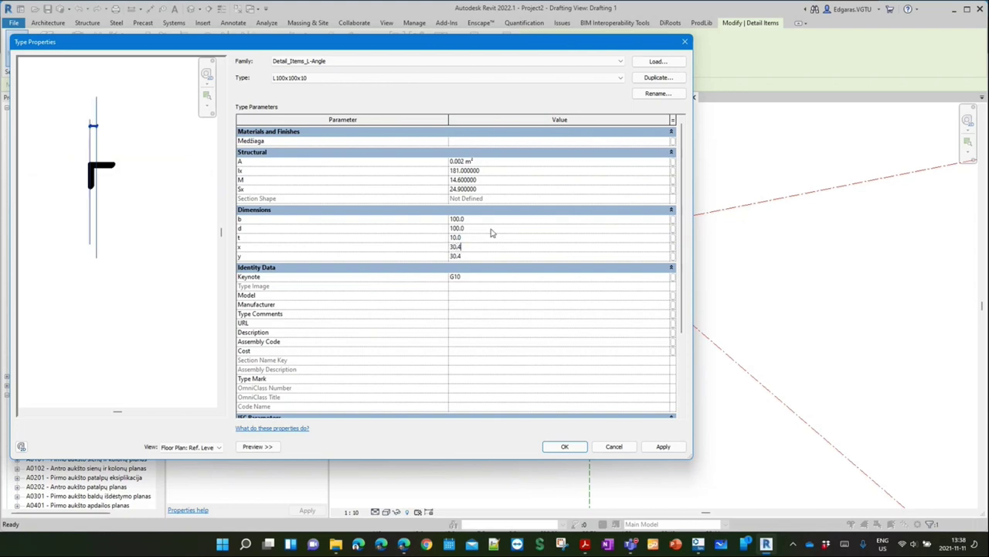
{"action": "left_click", "coordinate": [491, 229]}
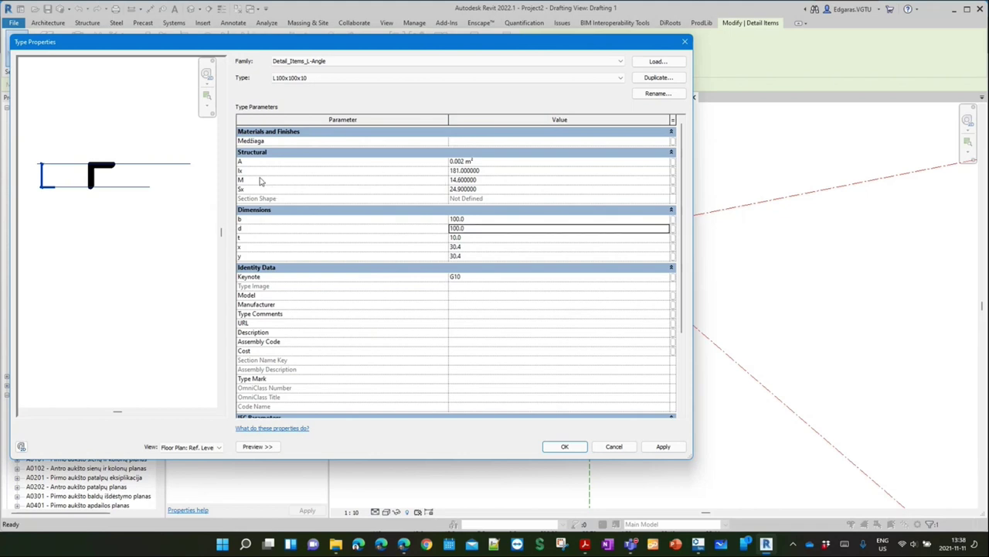
{"action": "left_click", "coordinate": [490, 161]}
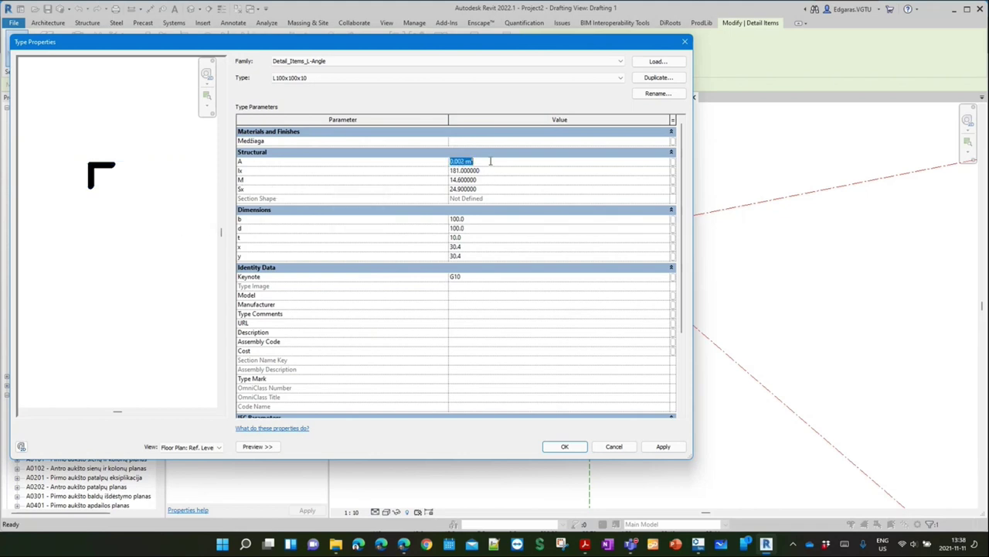
{"action": "left_click", "coordinate": [489, 172]}
{"action": "left_click", "coordinate": [403, 544]}
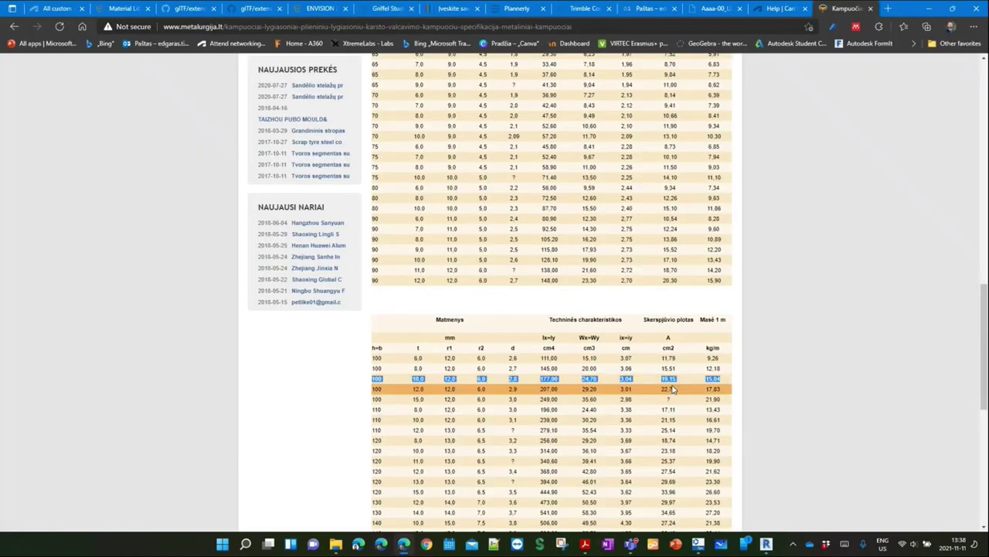
{"action": "left_click", "coordinate": [766, 544]}
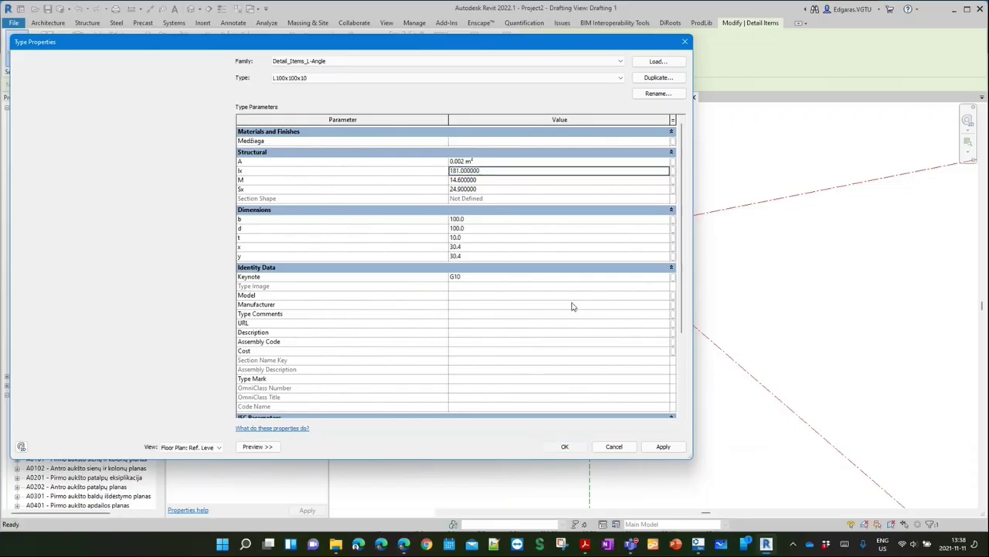
{"action": "left_click", "coordinate": [563, 446]}
{"action": "left_click", "coordinate": [495, 430]}
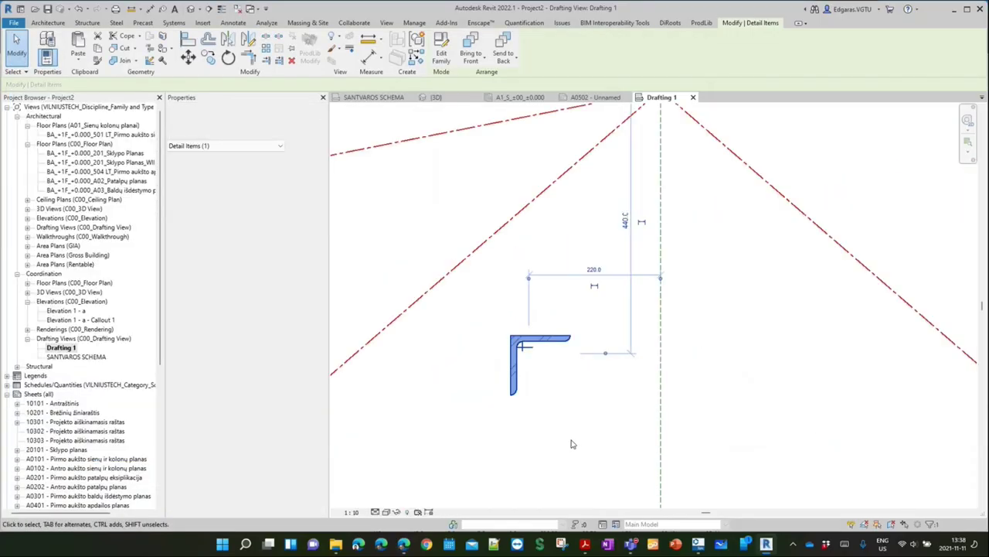
{"action": "scroll", "coordinate": [535, 388], "scroll_direction": "up", "scroll_amount": 3}
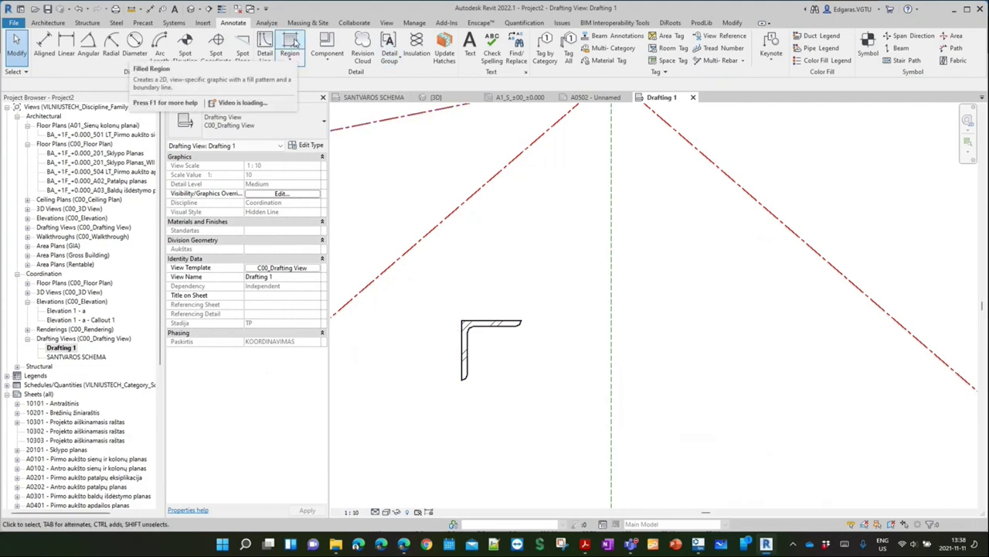
{"action": "left_click", "coordinate": [495, 325]}
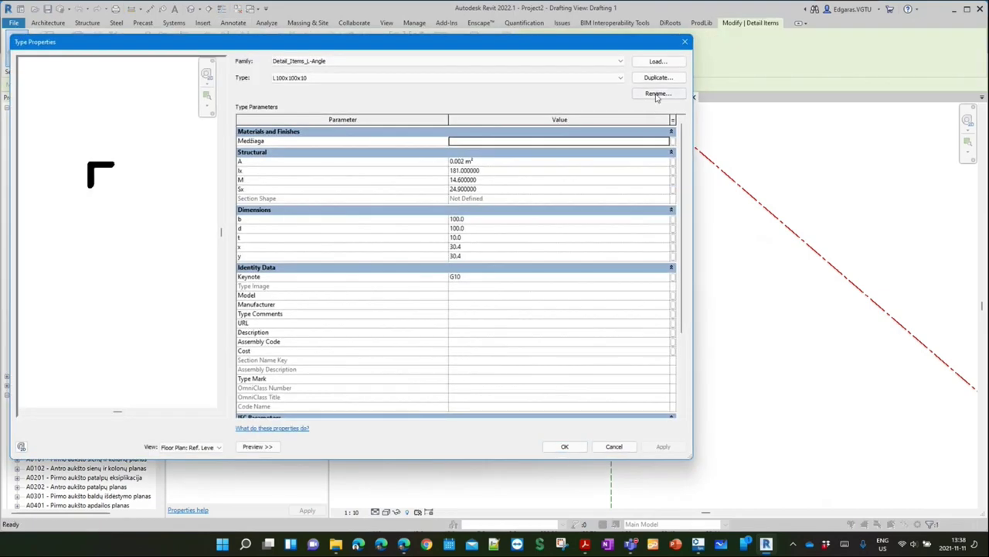
{"action": "left_click", "coordinate": [657, 94]}
{"action": "left_click", "coordinate": [593, 129]}
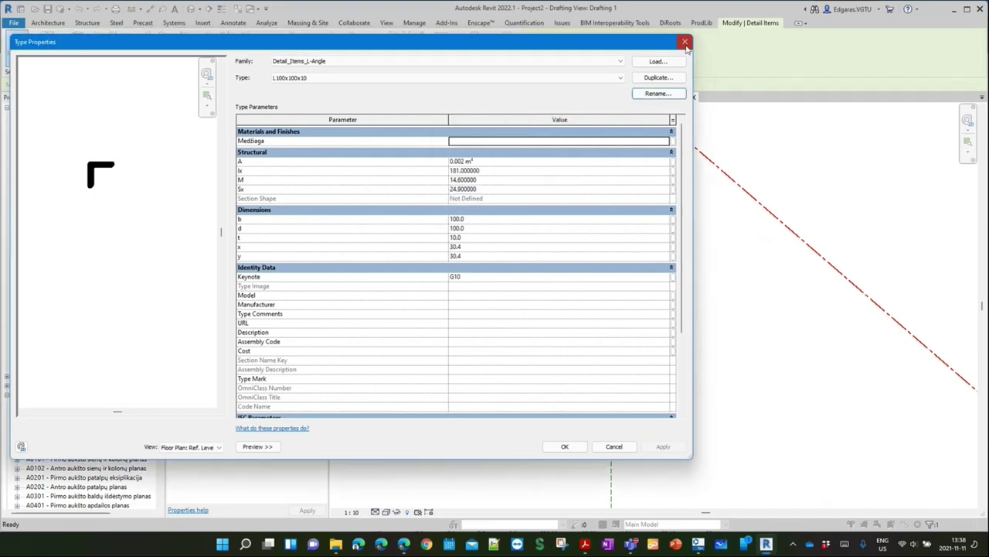
{"action": "key", "text": "Escape"}
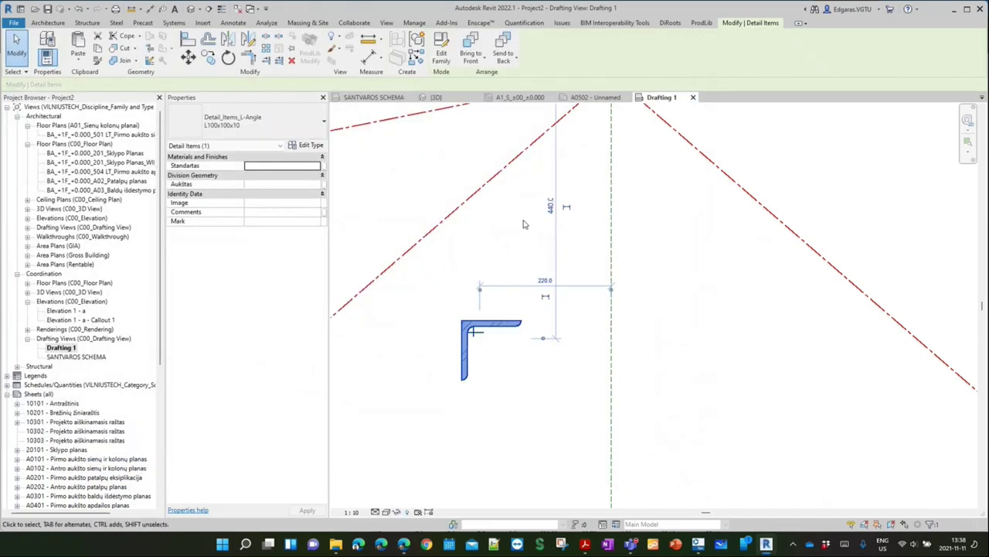
{"action": "key", "text": "Escape"}
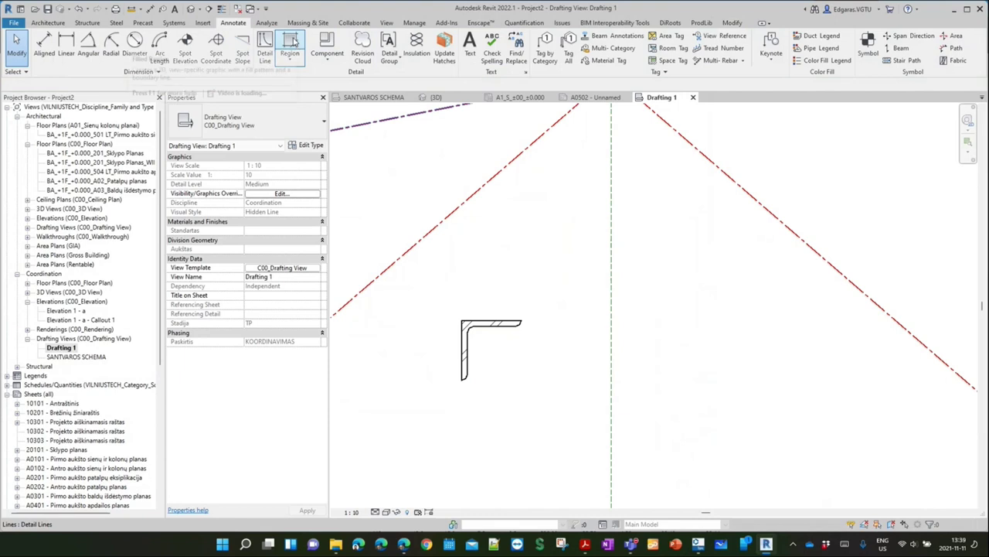
Sketch a rectangular filled-region boundary about 100 tall from the L-angle's inner corner
{"action": "left_click", "coordinate": [292, 44]}
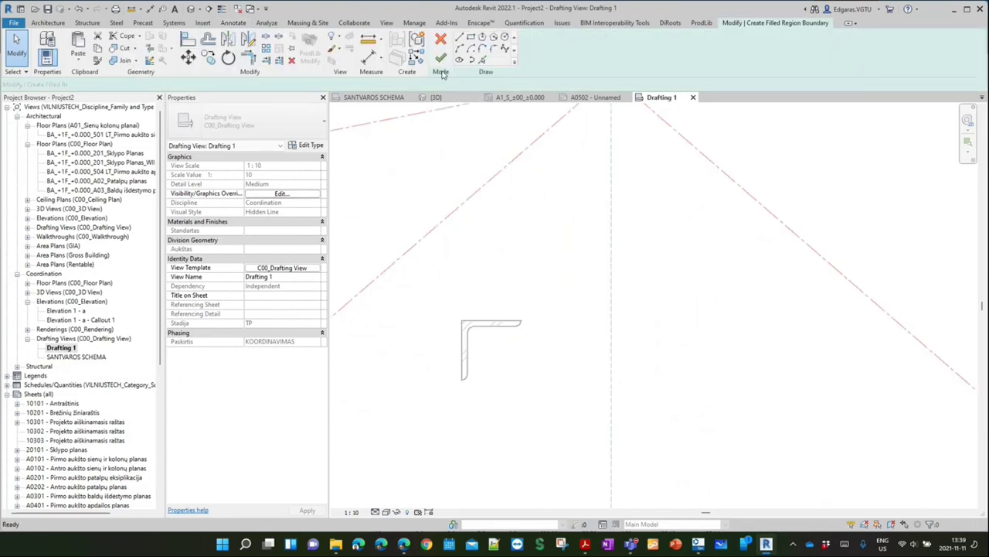
{"action": "left_click", "coordinate": [521, 320]}
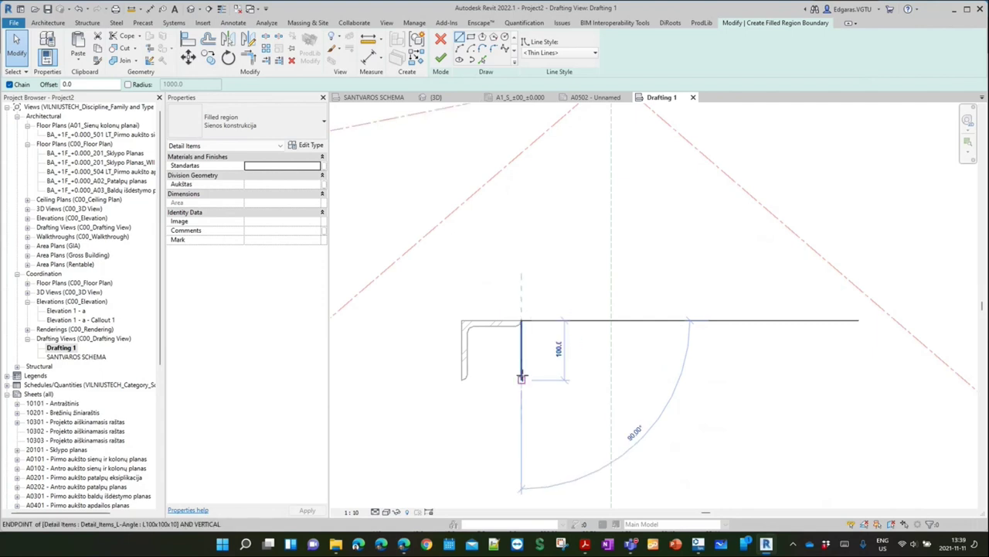
{"action": "left_click", "coordinate": [470, 37]}
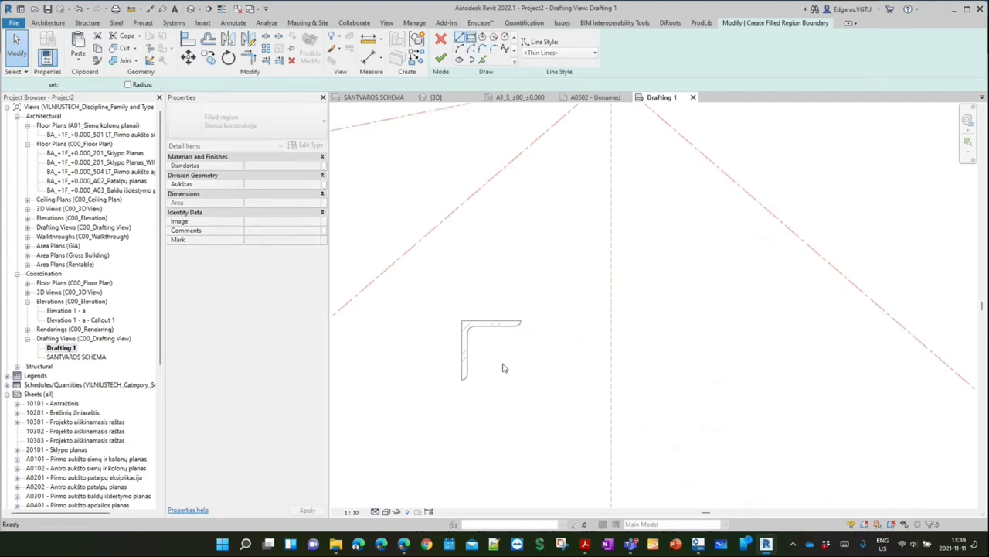
{"action": "left_click", "coordinate": [479, 320]}
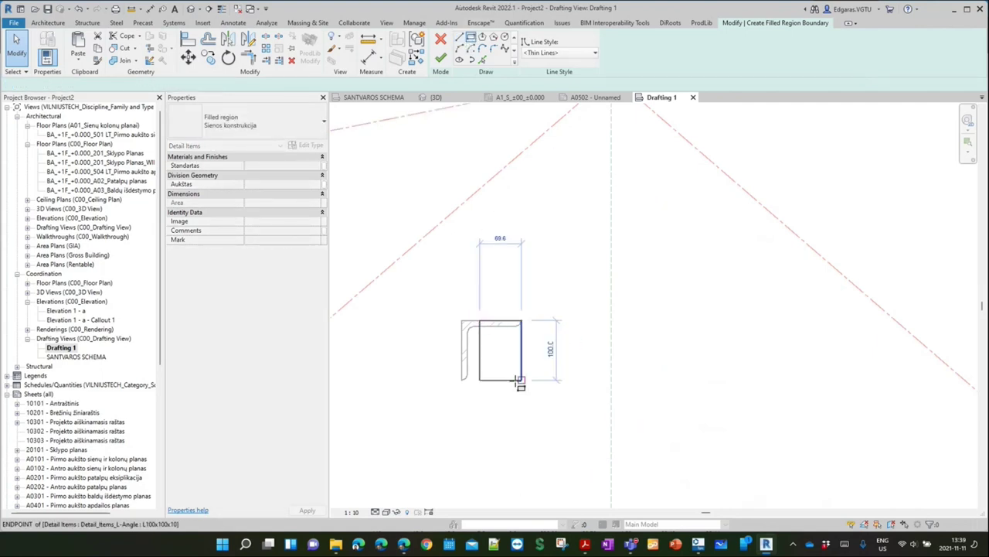
{"action": "left_click", "coordinate": [510, 379]}
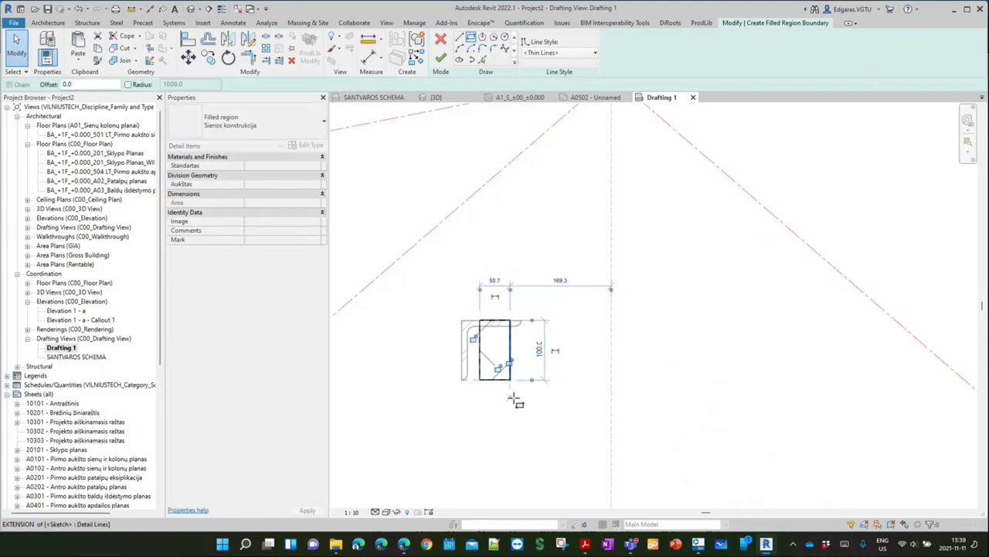
{"action": "key", "text": "Escape"}
{"action": "key", "text": "Escape"}
{"action": "scroll", "coordinate": [510, 359], "scroll_direction": "up", "scroll_amount": 1}
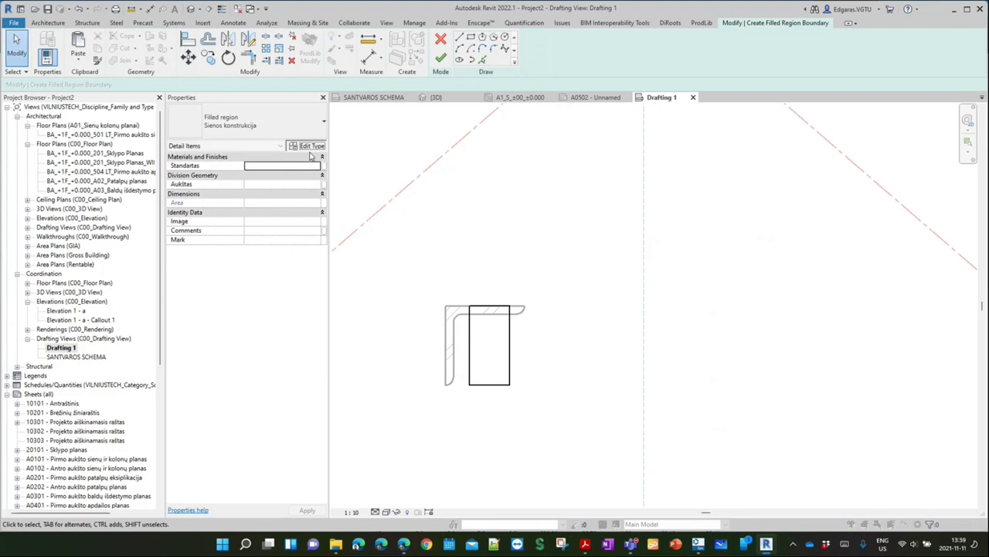
Duplicate the 'Metalinis laikiklis, Cut' filled region type as a new type named L100x100x10
{"action": "left_click", "coordinate": [308, 146]}
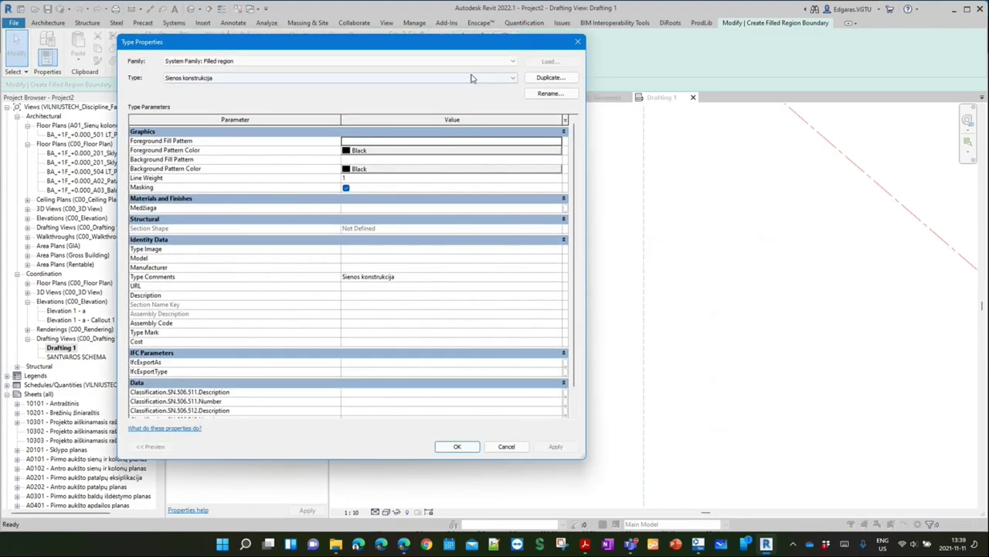
{"action": "left_click", "coordinate": [472, 79]}
{"action": "scroll", "coordinate": [244, 207], "scroll_direction": "up", "scroll_amount": 1}
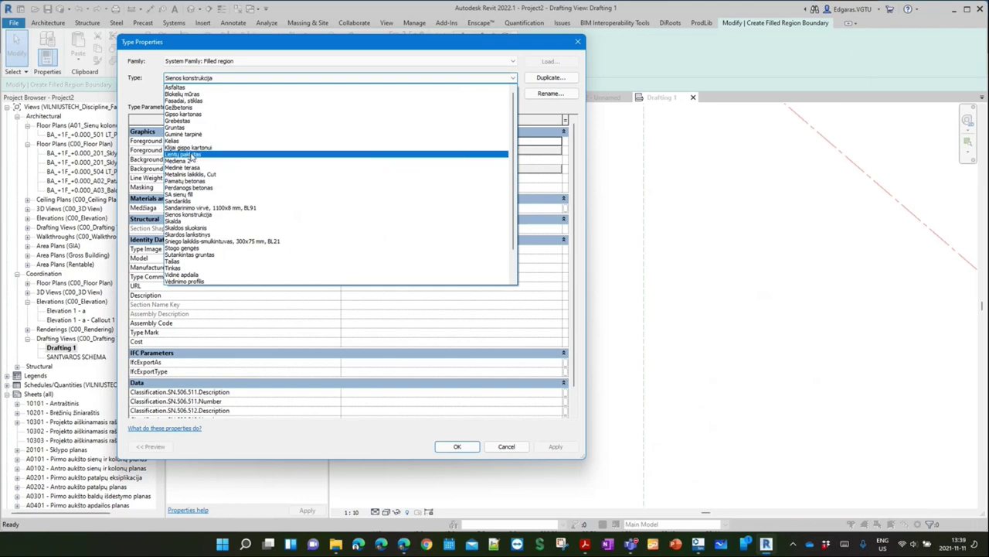
{"action": "left_click", "coordinate": [144, 83]}
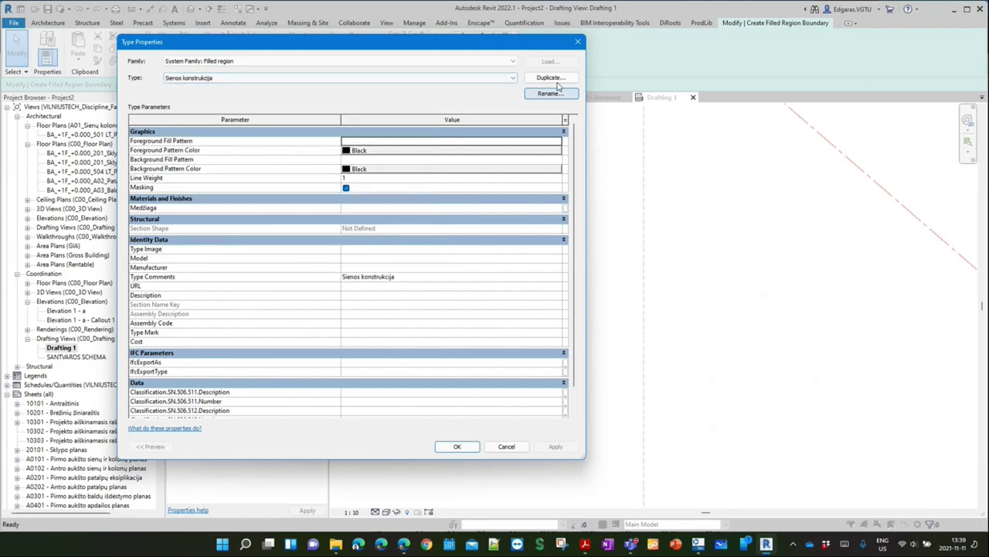
{"action": "left_click", "coordinate": [194, 79]}
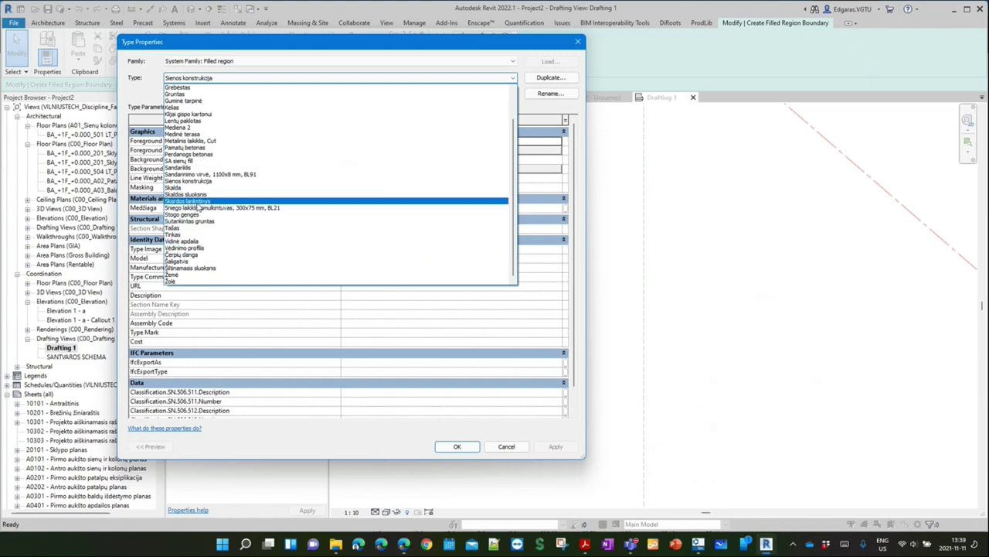
{"action": "scroll", "coordinate": [200, 202], "scroll_direction": "up", "scroll_amount": 1}
{"action": "scroll", "coordinate": [205, 186], "scroll_direction": "up", "scroll_amount": 1}
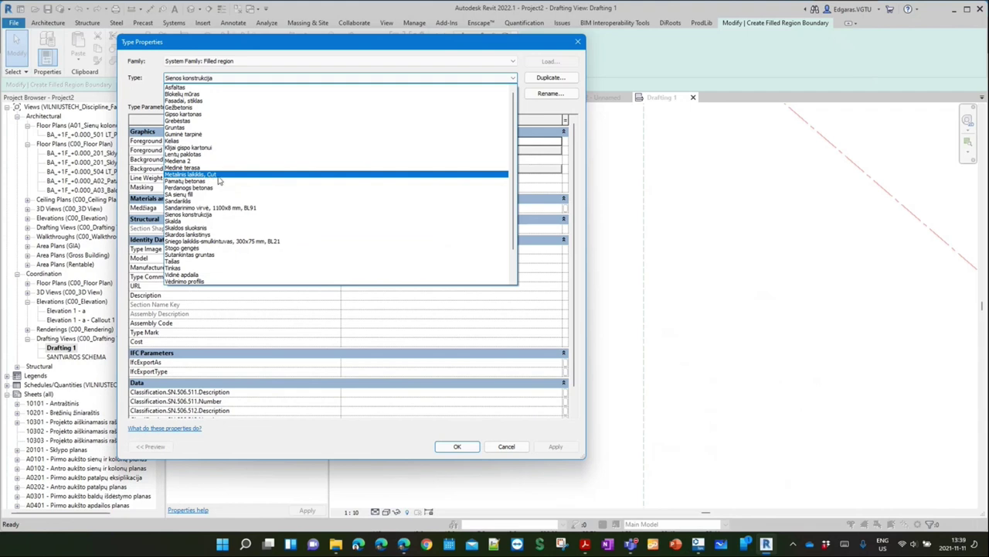
{"action": "left_click", "coordinate": [219, 175]}
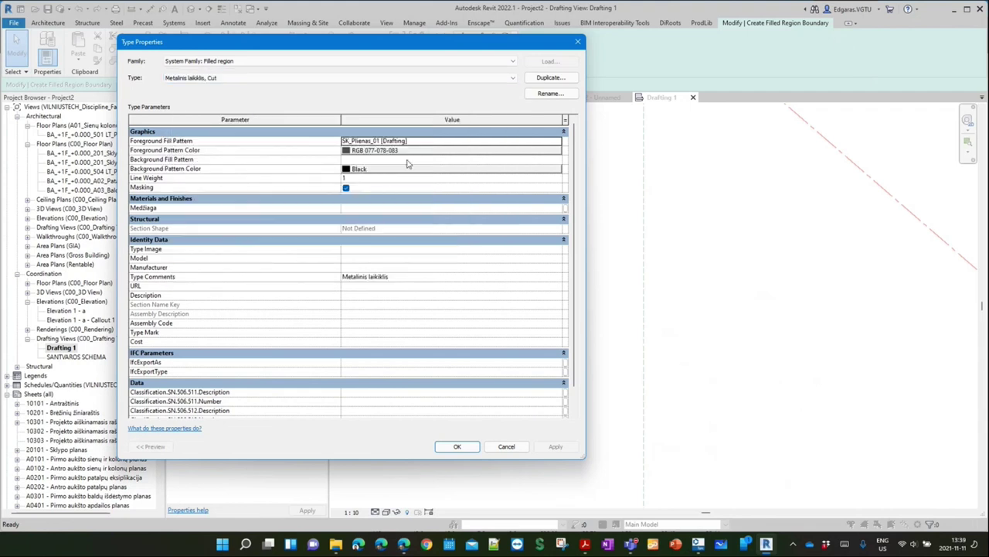
{"action": "left_click", "coordinate": [551, 77]}
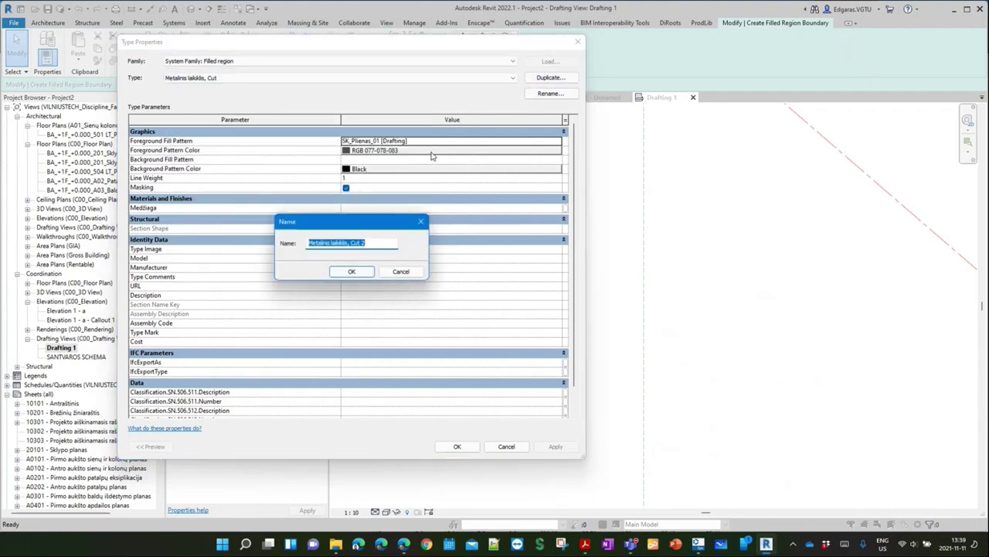
{"action": "type", "text": "L100x100x10"}
{"action": "left_click", "coordinate": [351, 271]}
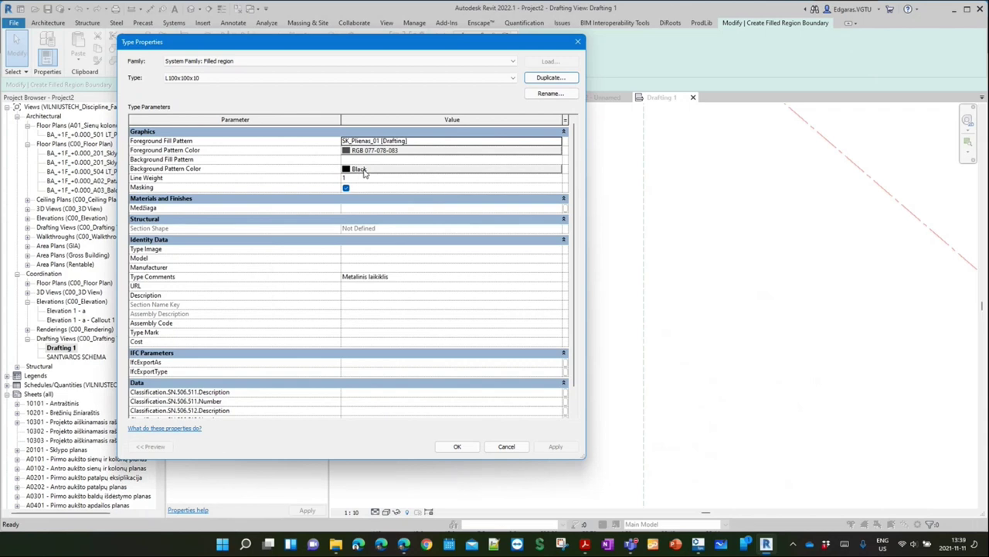
Give the L100x100x10 type a white solid-fill background and no foreground pattern
{"action": "left_click", "coordinate": [363, 169]}
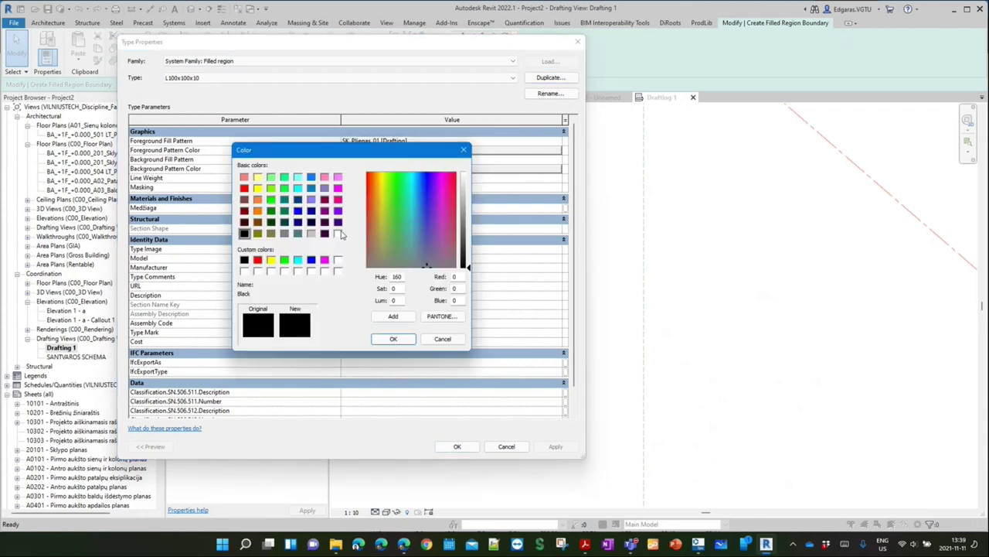
{"action": "left_click", "coordinate": [340, 233]}
{"action": "left_click", "coordinate": [392, 338]}
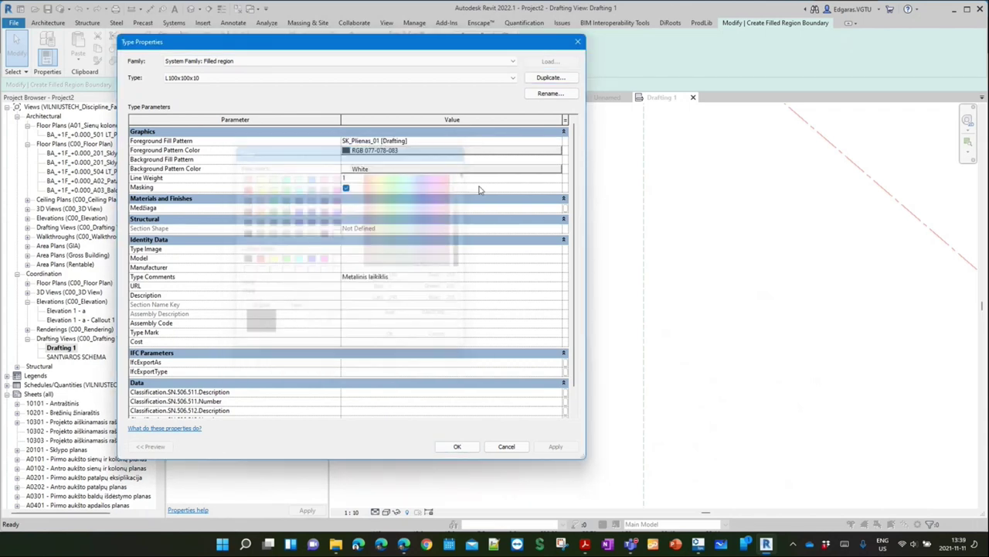
{"action": "left_click", "coordinate": [560, 161]}
{"action": "left_click", "coordinate": [363, 232]}
{"action": "left_click", "coordinate": [352, 352]}
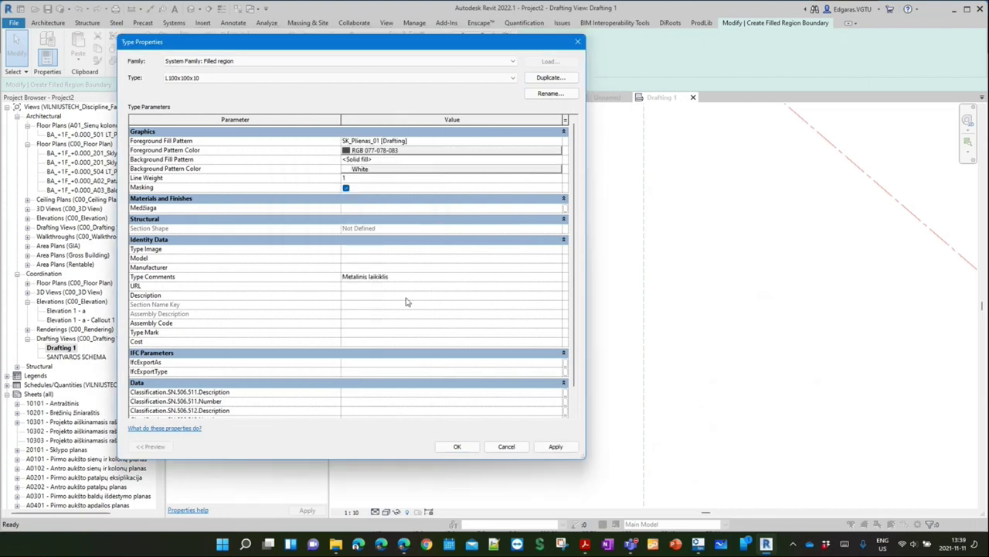
{"action": "left_click", "coordinate": [393, 150]}
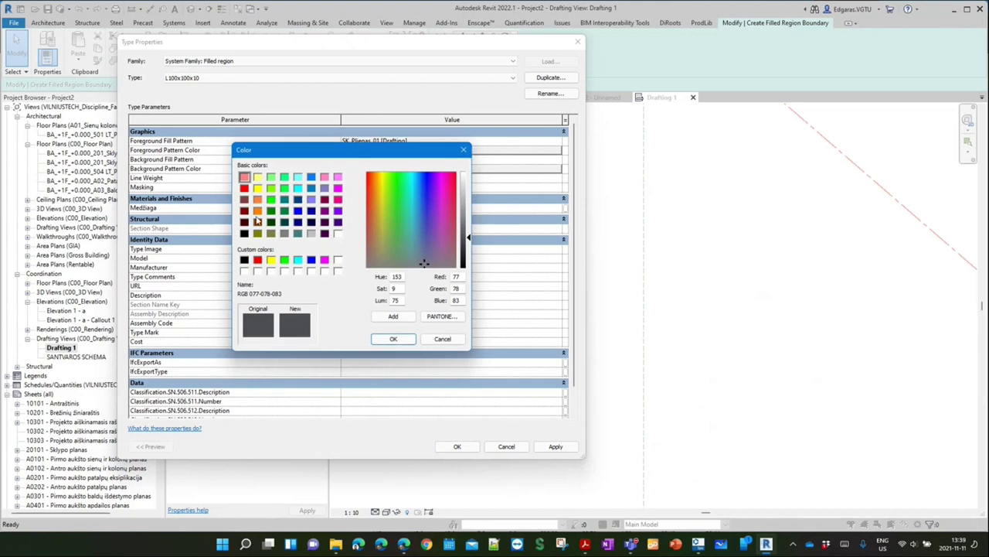
{"action": "left_click", "coordinate": [456, 340]}
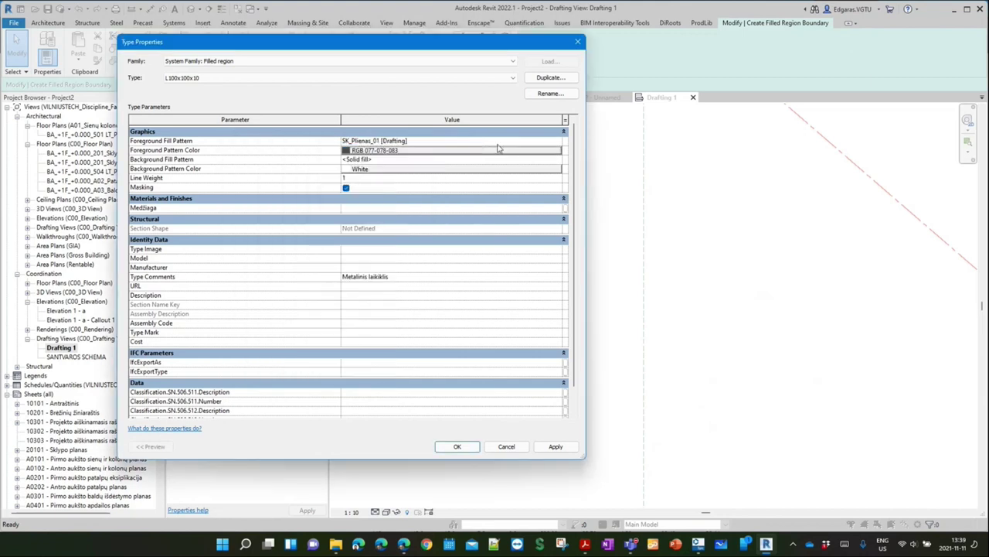
{"action": "left_click", "coordinate": [561, 141]}
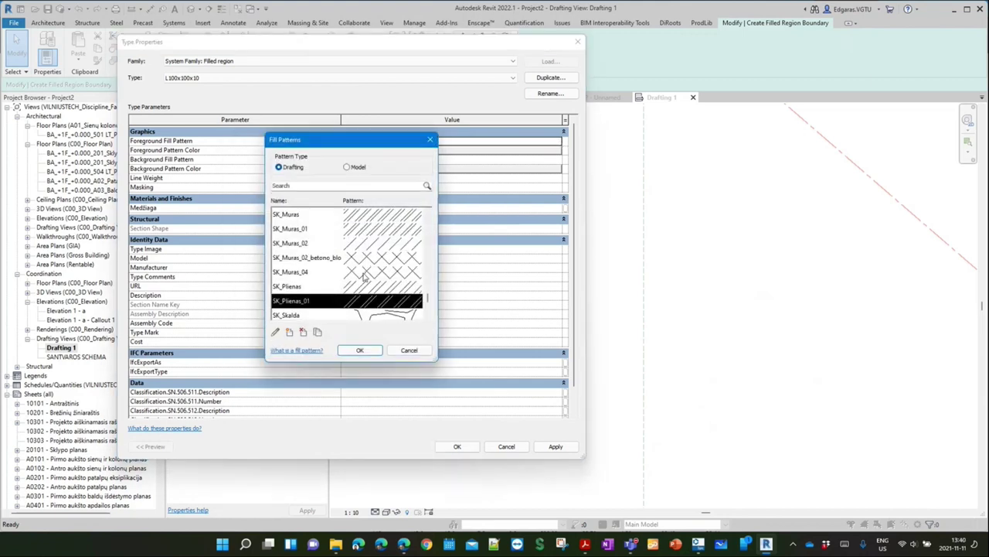
{"action": "left_click_drag", "start_coordinate": [429, 302], "coordinate": [438, 220]}
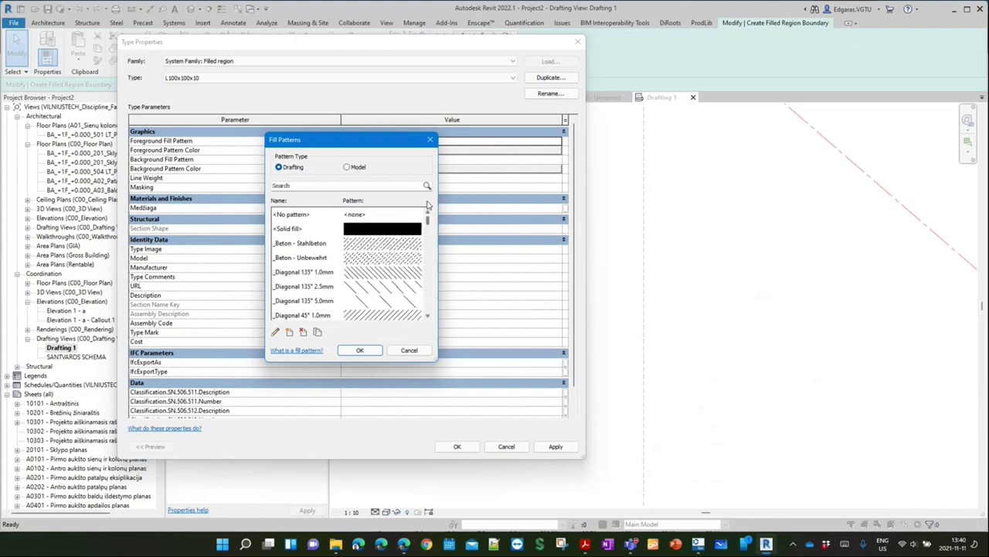
{"action": "left_click", "coordinate": [342, 217]}
{"action": "left_click", "coordinate": [360, 350]}
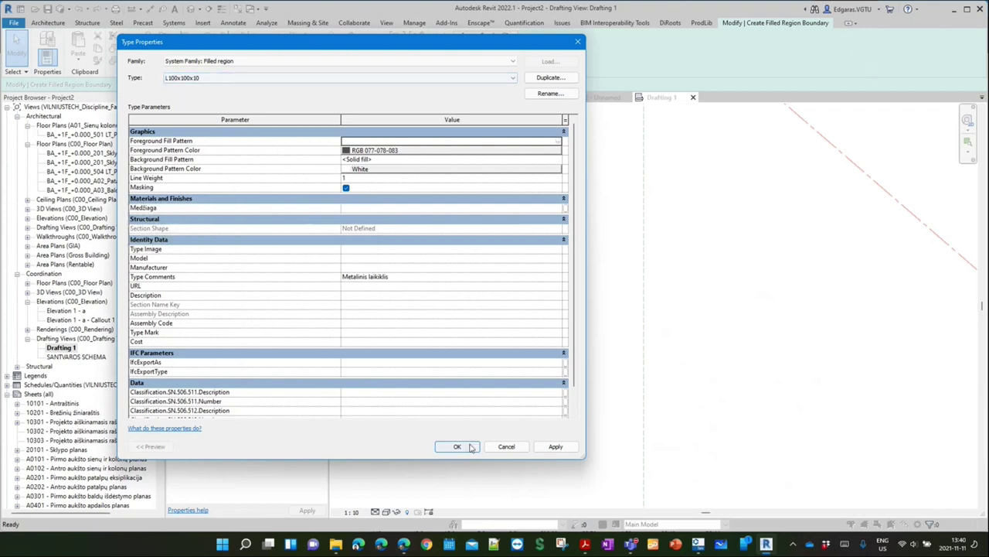
Replace the type comment with L100x100x10 and apply the type changes
{"action": "left_click", "coordinate": [409, 277]}
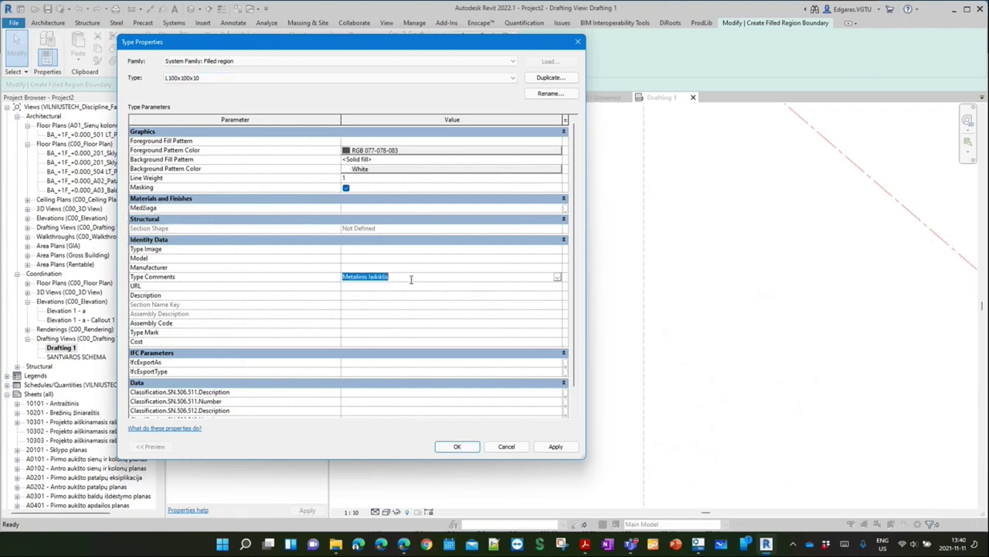
{"action": "key", "text": "BackSpace"}
{"action": "type", "text": "L100x100x10"}
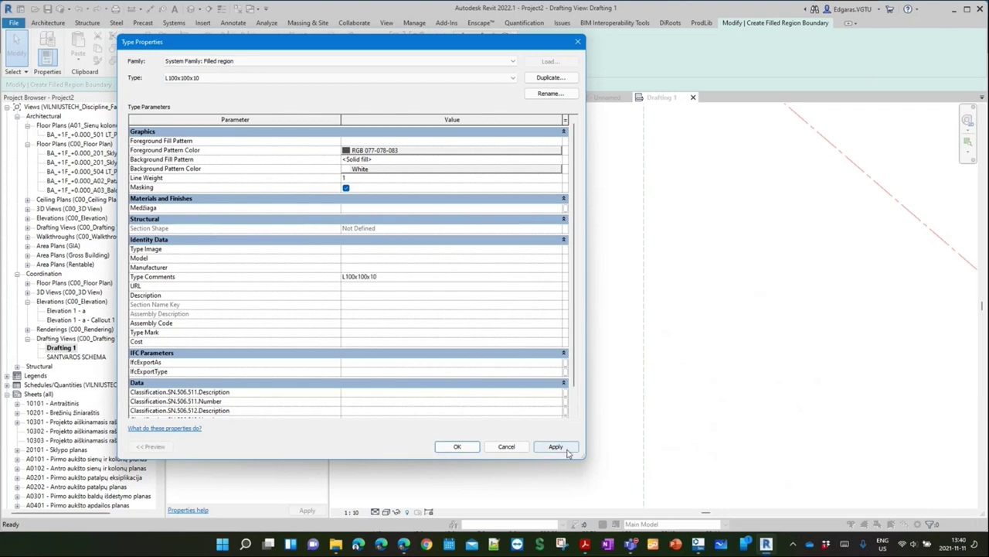
{"action": "left_click", "coordinate": [556, 446]}
{"action": "left_click", "coordinate": [458, 447]}
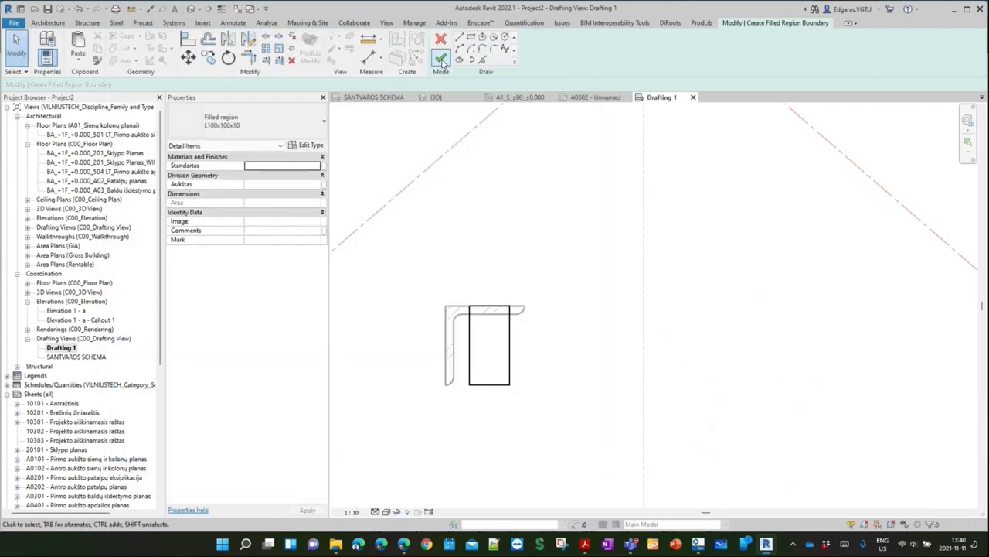
Finish the filled region and stretch it into a long bar, left edge 80 from the axis
{"action": "left_click", "coordinate": [440, 59]}
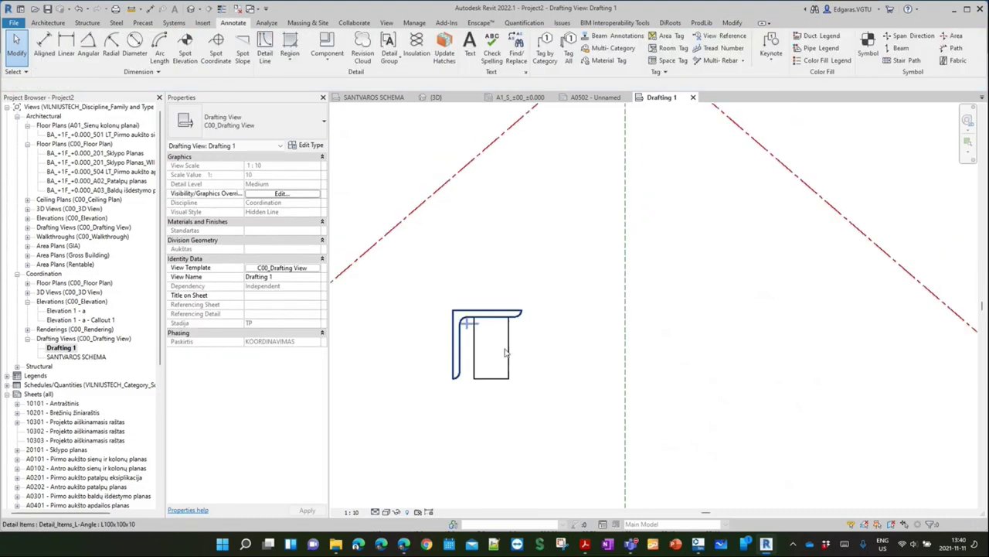
{"action": "scroll", "coordinate": [505, 352], "scroll_direction": "down", "scroll_amount": 1}
{"action": "left_click", "coordinate": [508, 345]}
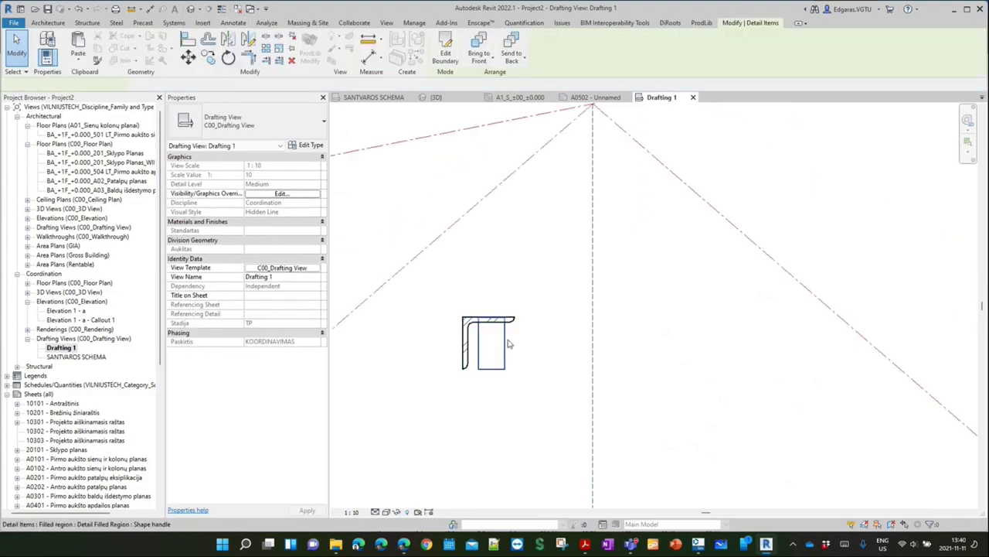
{"action": "left_click_drag", "start_coordinate": [508, 344], "coordinate": [881, 345]}
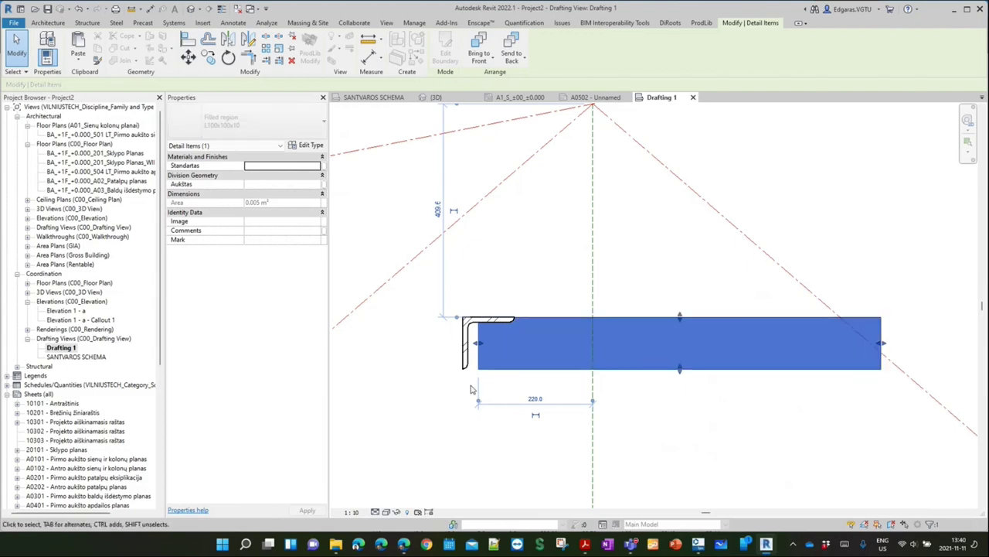
{"action": "scroll", "coordinate": [468, 331], "scroll_direction": "down", "scroll_amount": 2}
{"action": "left_click_drag", "start_coordinate": [476, 338], "coordinate": [525, 337]}
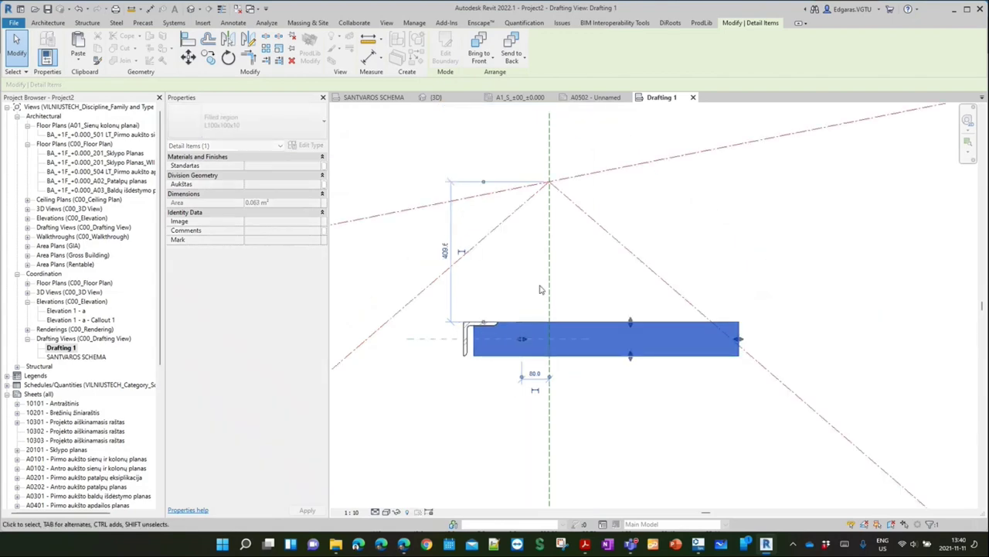
Draw a horizontal 01.1-CONTINUOUS-0125 detail line along the bar's top, from the angle to its right edge
{"action": "left_click", "coordinate": [541, 273]}
{"action": "scroll", "coordinate": [515, 325], "scroll_direction": "up", "scroll_amount": 2}
{"action": "scroll", "coordinate": [523, 283], "scroll_direction": "up", "scroll_amount": 2}
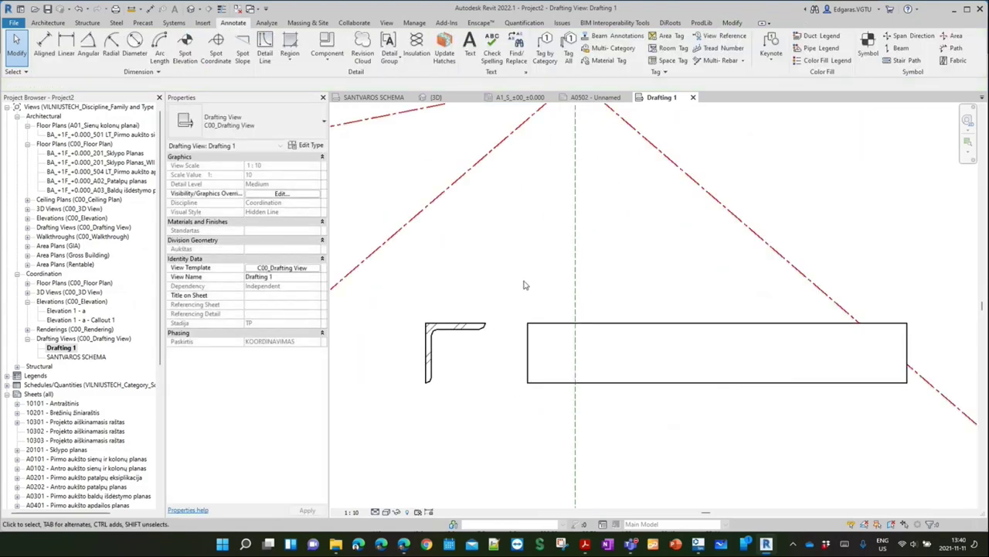
{"action": "scroll", "coordinate": [464, 333], "scroll_direction": "up", "scroll_amount": 2}
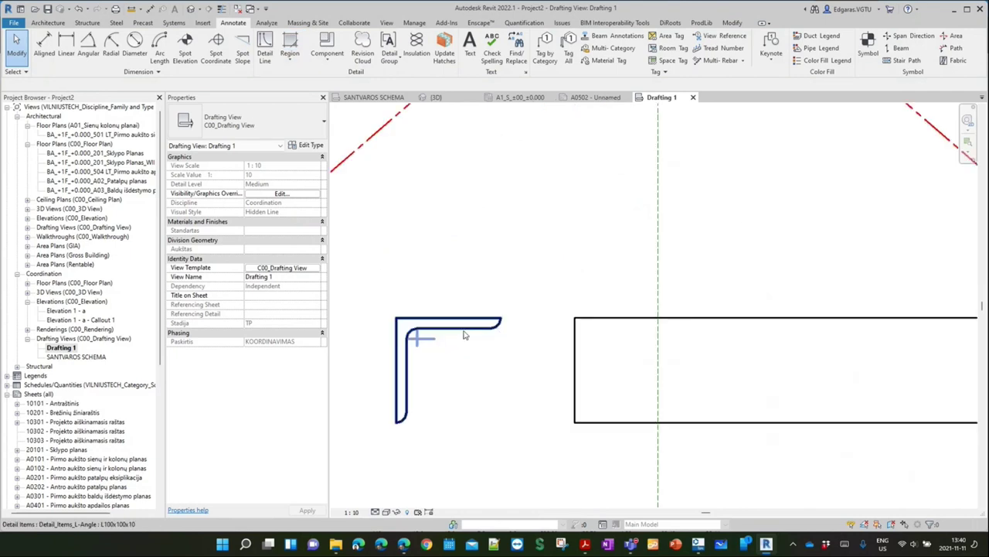
{"action": "scroll", "coordinate": [468, 334], "scroll_direction": "up", "scroll_amount": 1}
{"action": "left_click", "coordinate": [264, 51]}
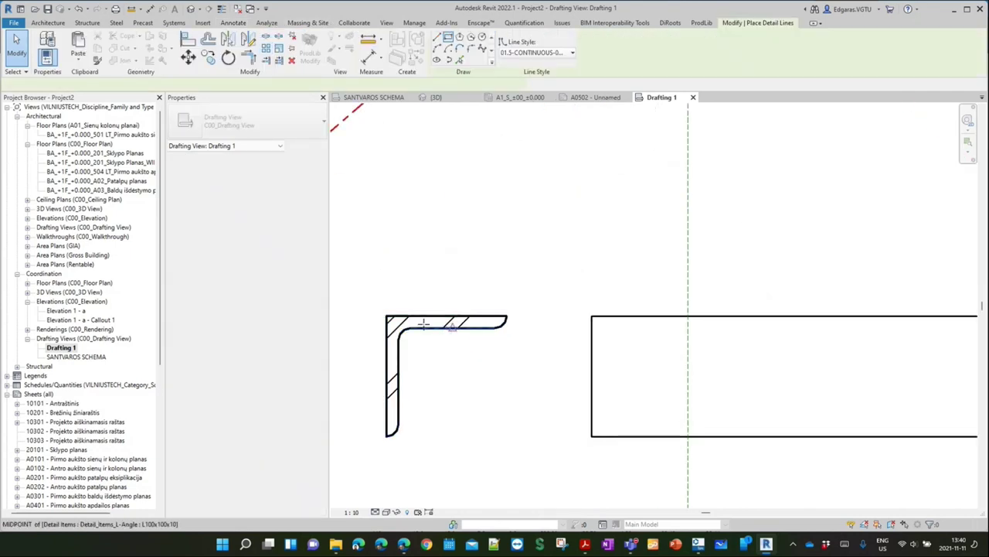
{"action": "scroll", "coordinate": [424, 323], "scroll_direction": "down", "scroll_amount": 2}
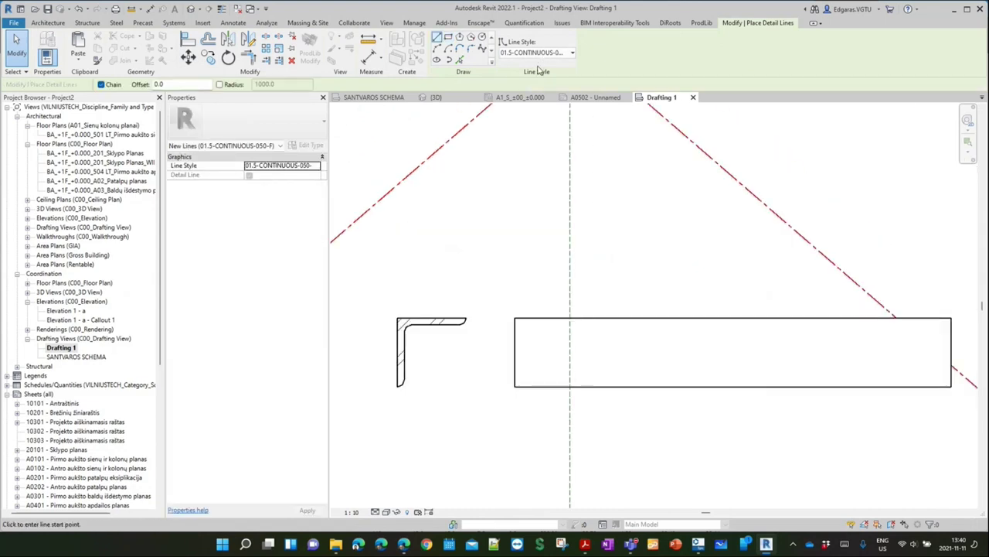
{"action": "left_click", "coordinate": [537, 52]}
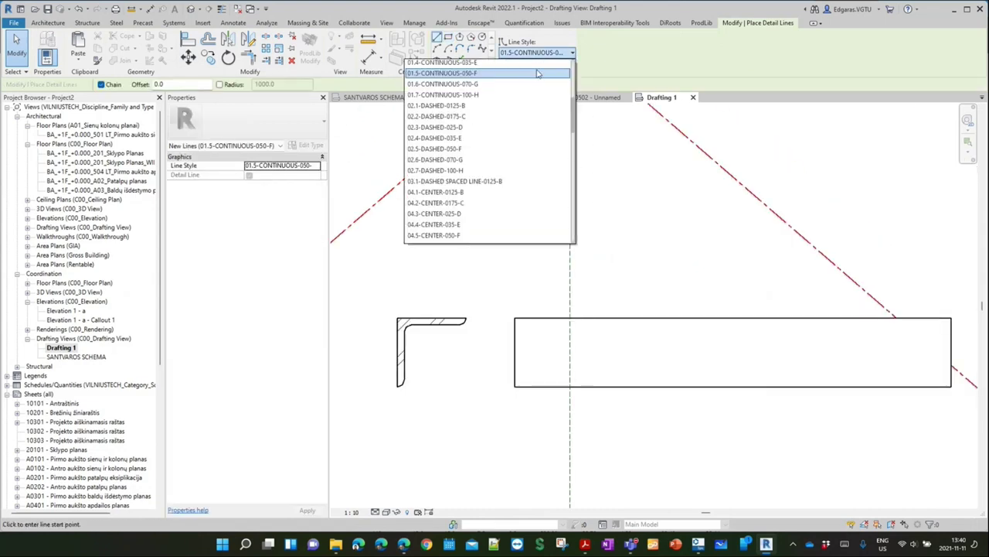
{"action": "scroll", "coordinate": [487, 147], "scroll_direction": "up", "scroll_amount": 5}
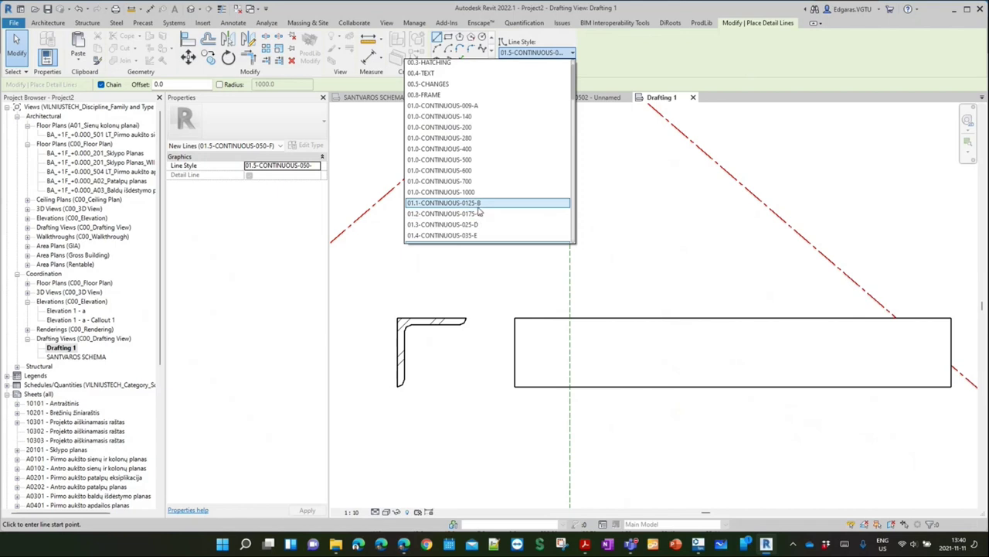
{"action": "left_click", "coordinate": [478, 203]}
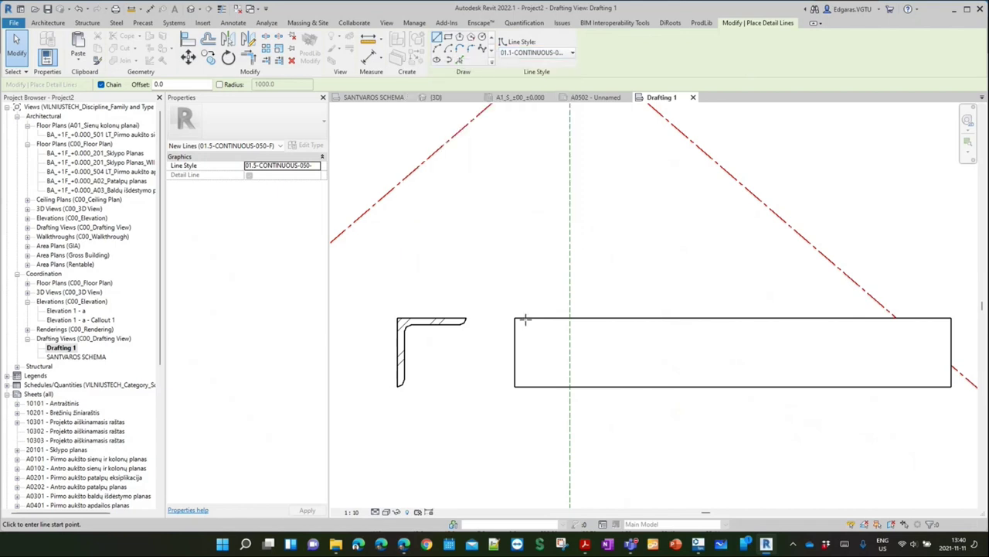
{"action": "left_click", "coordinate": [453, 324]}
{"action": "left_click", "coordinate": [951, 324]}
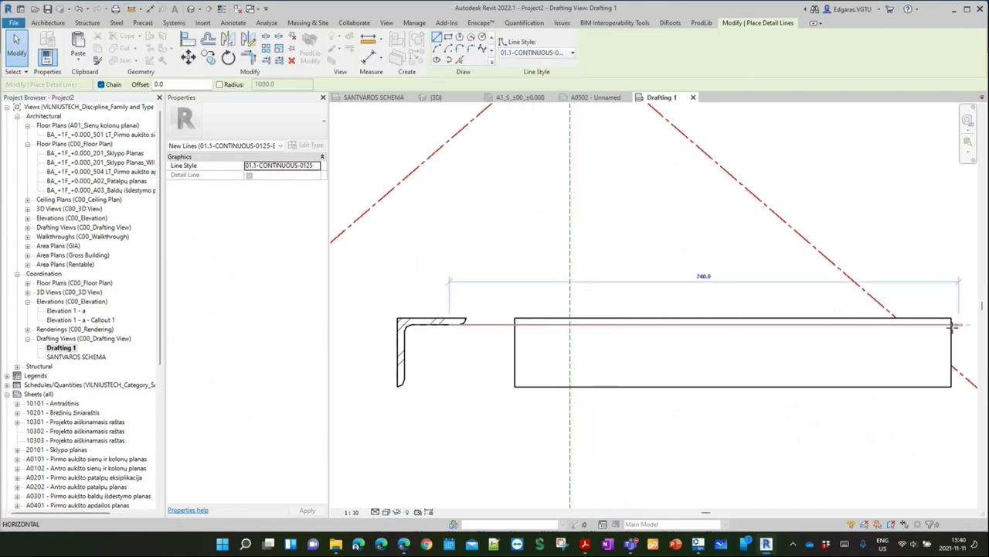
{"action": "key", "text": "Escape"}
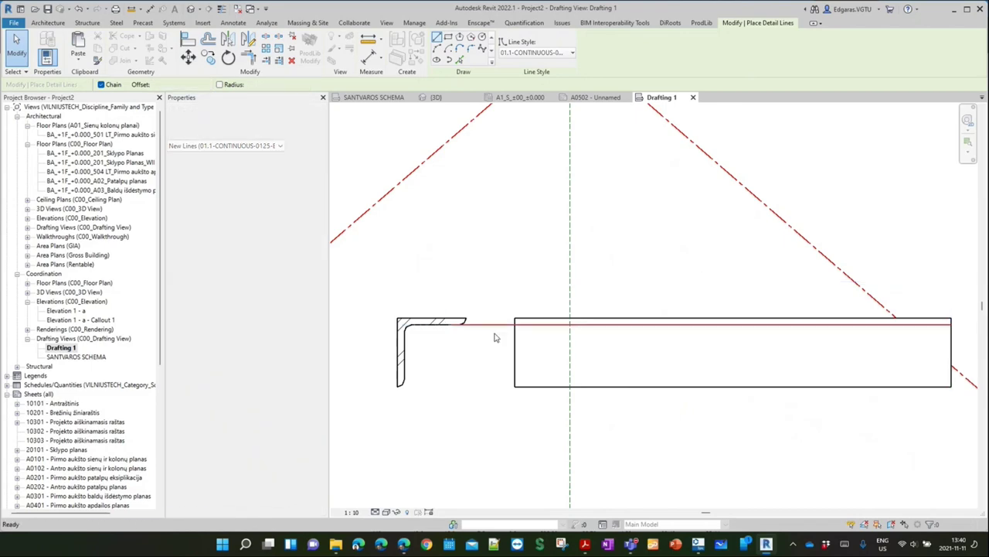
{"action": "key", "text": "Escape"}
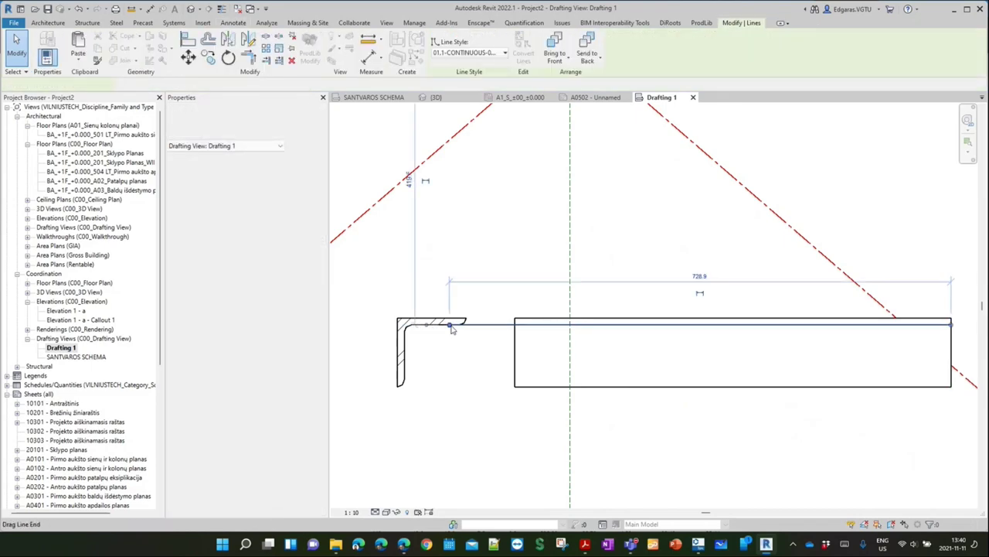
{"action": "left_click", "coordinate": [516, 324]}
{"action": "key", "text": "Escape"}
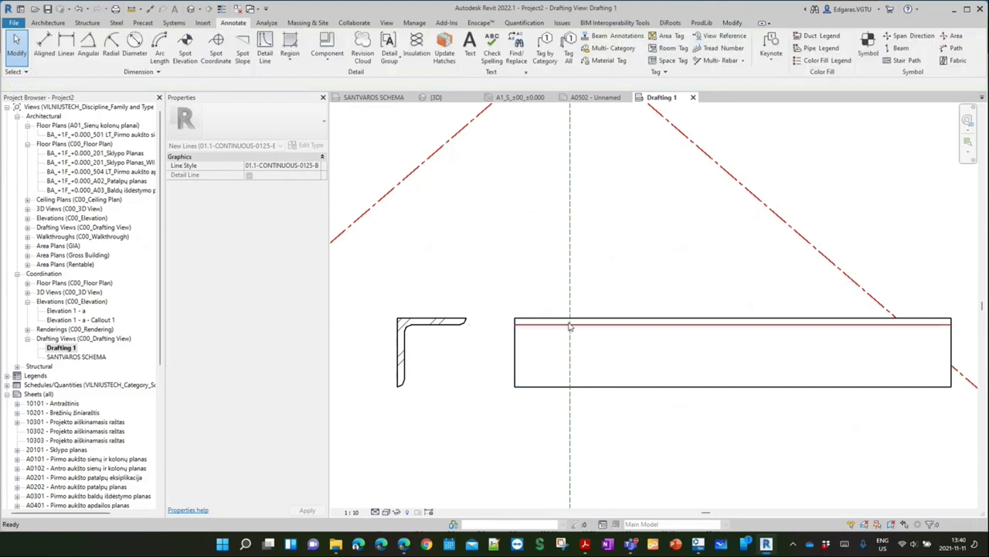
{"action": "scroll", "coordinate": [580, 321], "scroll_direction": "down", "scroll_amount": 2}
Move the long rectangle and its line up to the axis intersection at the sloped line
{"action": "scroll", "coordinate": [675, 399], "scroll_direction": "down", "scroll_amount": 2}
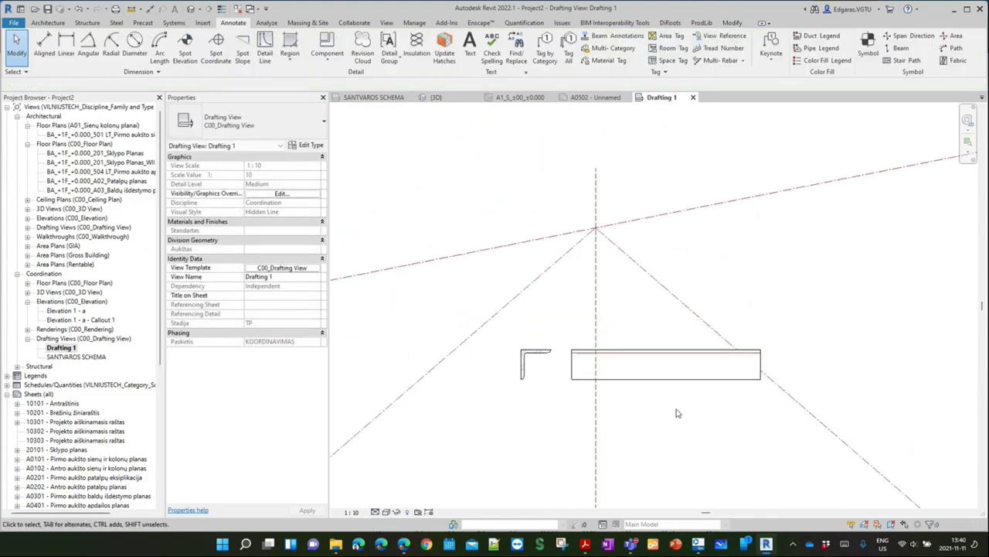
{"action": "left_click_drag", "start_coordinate": [675, 415], "coordinate": [651, 337]}
{"action": "left_click_drag", "start_coordinate": [572, 439], "coordinate": [722, 225]}
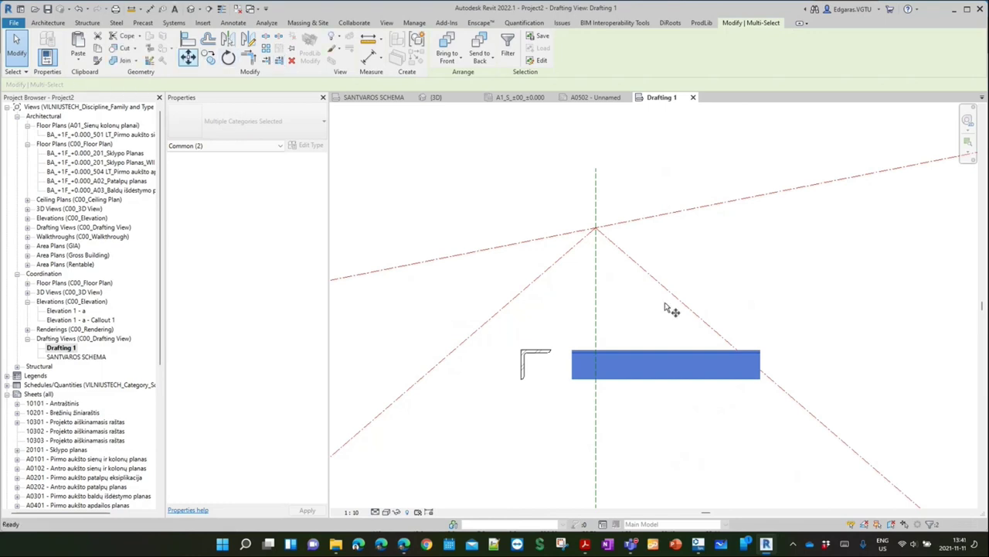
{"action": "left_click", "coordinate": [188, 58]}
{"action": "left_click", "coordinate": [574, 351]}
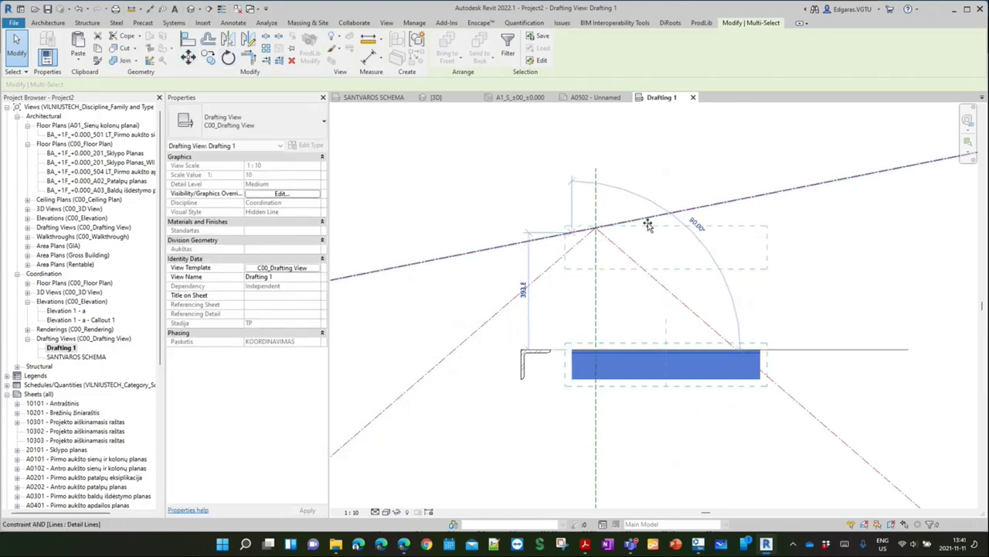
{"action": "left_click", "coordinate": [592, 231]}
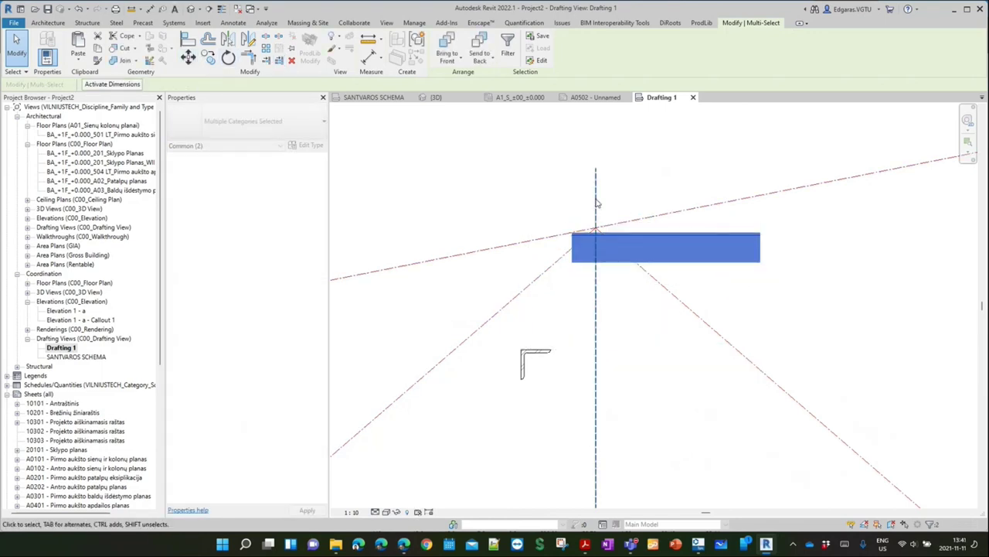
{"action": "scroll", "coordinate": [594, 205], "scroll_direction": "up", "scroll_amount": 3}
Rotate the filled region about its corner to align with the sloped red line
{"action": "left_click", "coordinate": [228, 58]}
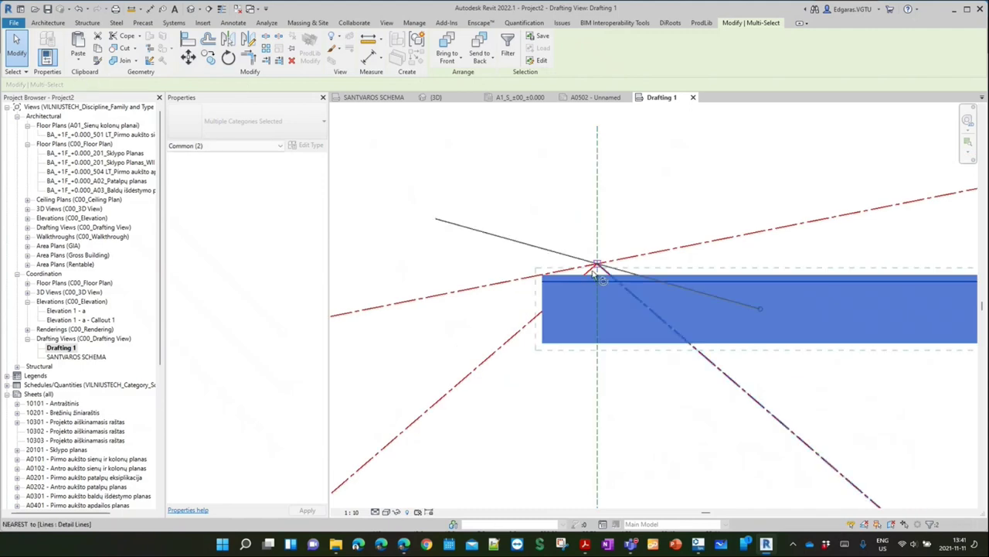
{"action": "left_click_drag", "start_coordinate": [763, 310], "coordinate": [535, 276]}
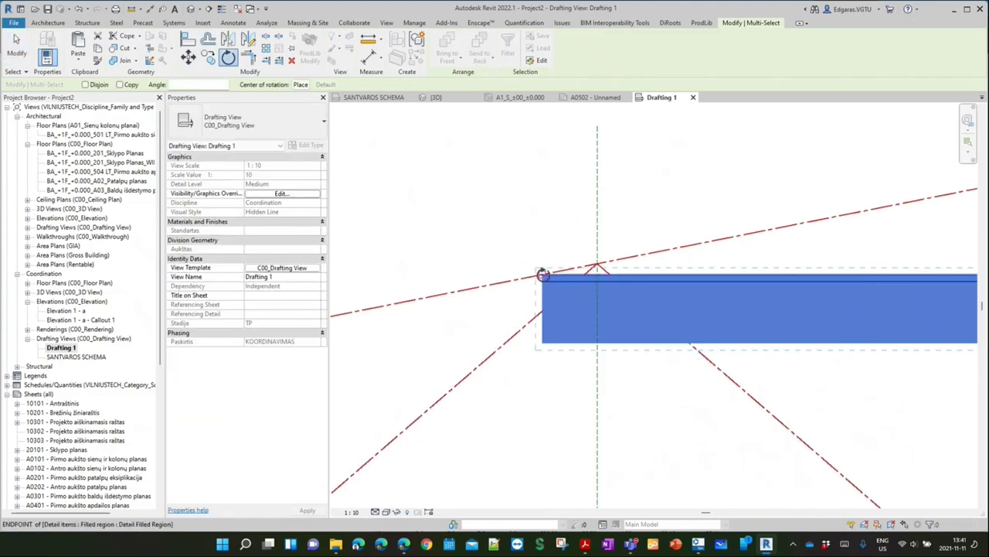
{"action": "left_click", "coordinate": [700, 276]}
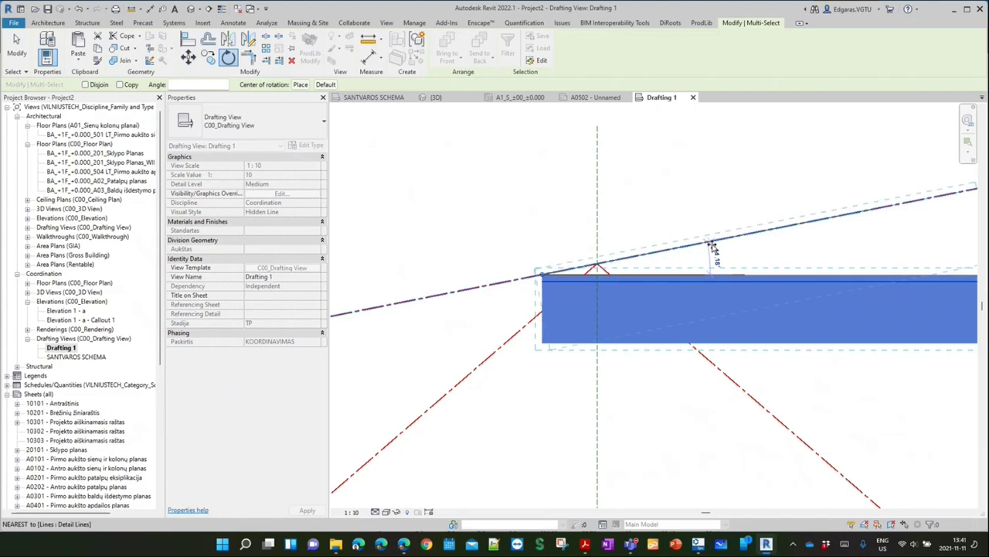
{"action": "left_click", "coordinate": [709, 244]}
{"action": "scroll", "coordinate": [690, 207], "scroll_direction": "down", "scroll_amount": 3}
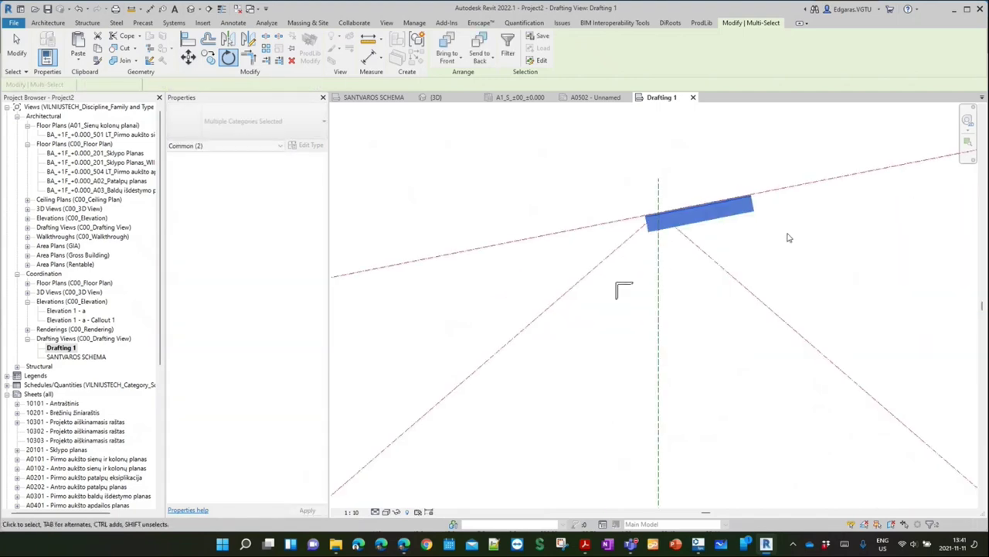
{"action": "key", "text": "Escape"}
Lengthen the filled region along the sloped line and check its right end
{"action": "scroll", "coordinate": [696, 220], "scroll_direction": "down", "scroll_amount": 1}
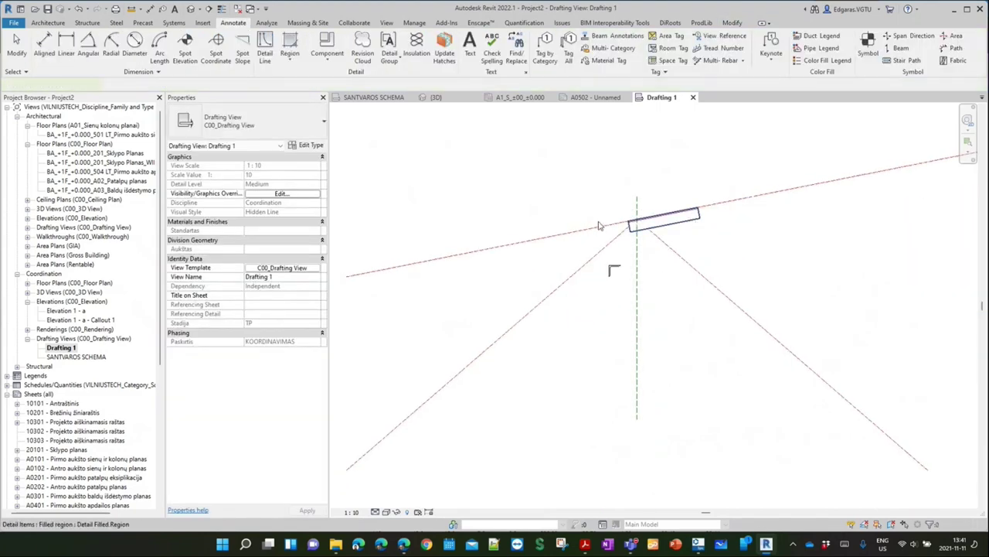
{"action": "scroll", "coordinate": [599, 225], "scroll_direction": "down", "scroll_amount": 1}
{"action": "left_click", "coordinate": [610, 226]}
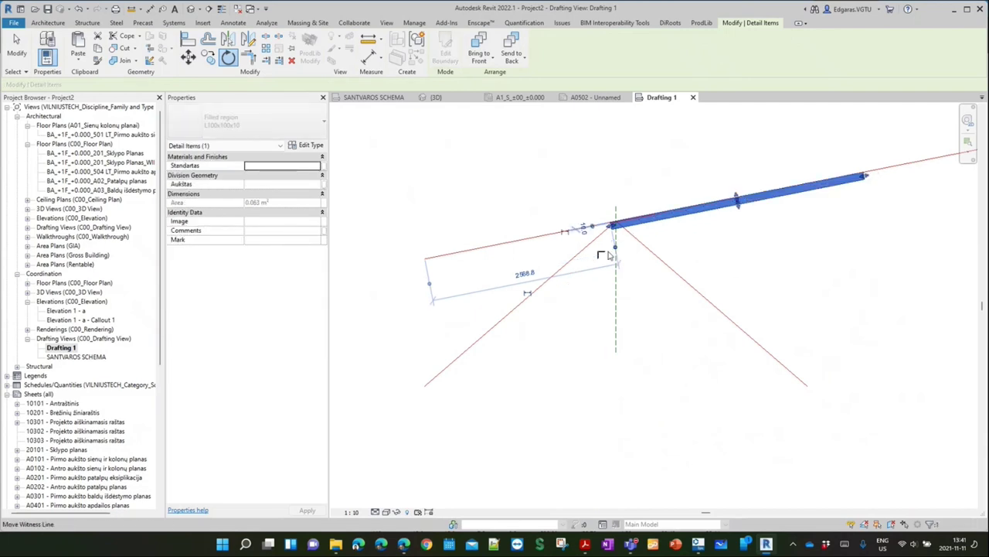
{"action": "left_click_drag", "start_coordinate": [612, 227], "coordinate": [519, 245]}
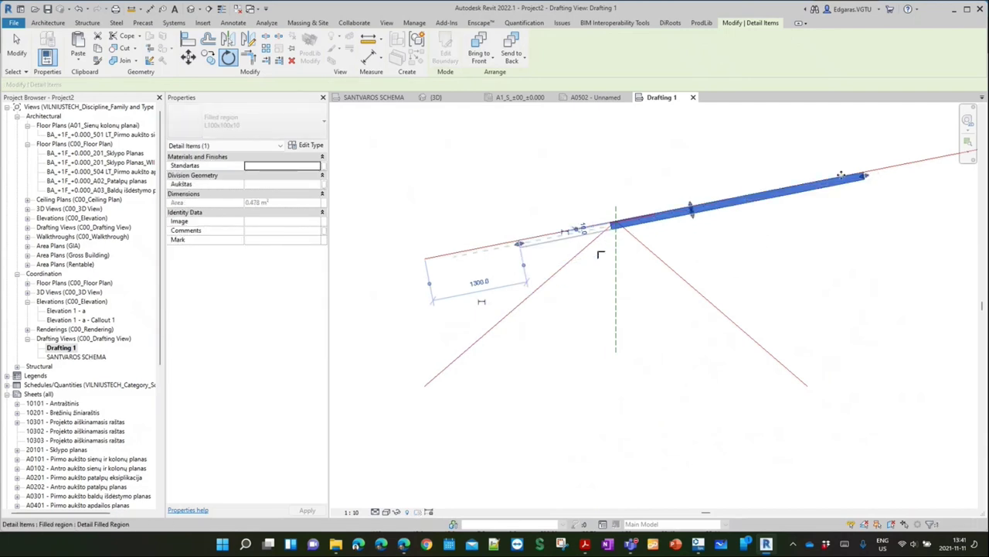
{"action": "scroll", "coordinate": [572, 166], "scroll_direction": "down", "scroll_amount": 3}
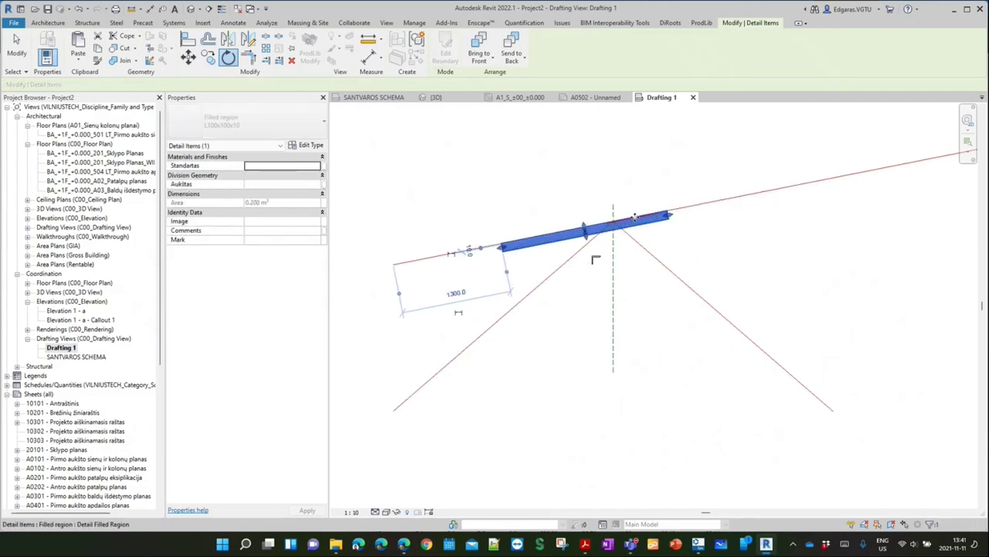
{"action": "scroll", "coordinate": [572, 166], "scroll_direction": "up", "scroll_amount": 5}
{"action": "key", "text": "Escape"}
{"action": "scroll", "coordinate": [781, 247], "scroll_direction": "up", "scroll_amount": 3}
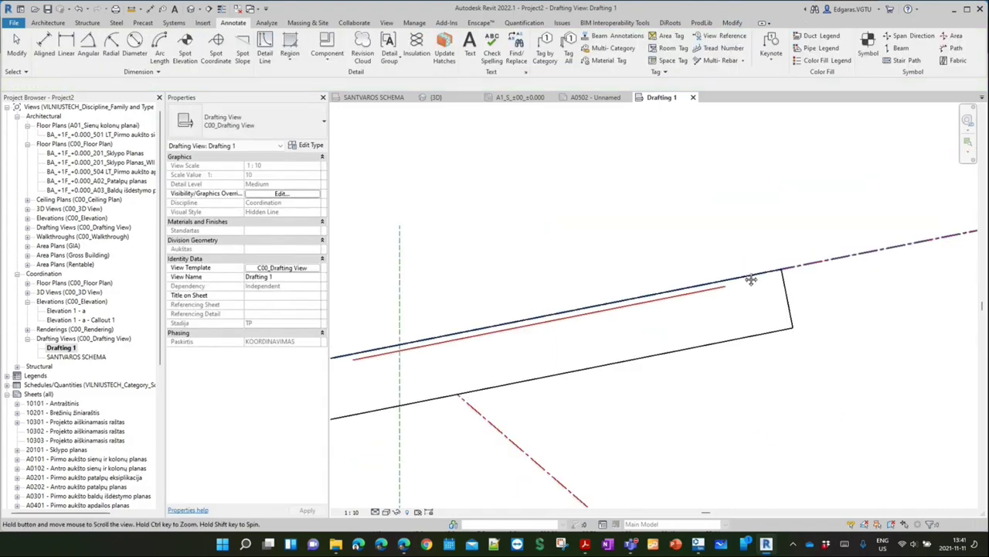
{"action": "middle_click_drag", "start_coordinate": [832, 265], "coordinate": [751, 275]}
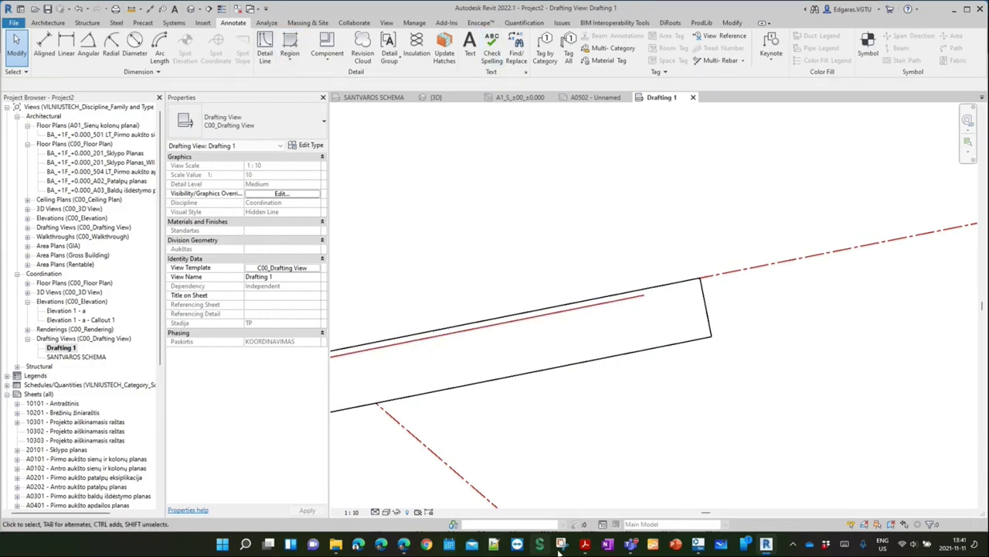
{"action": "left_click", "coordinate": [585, 543]}
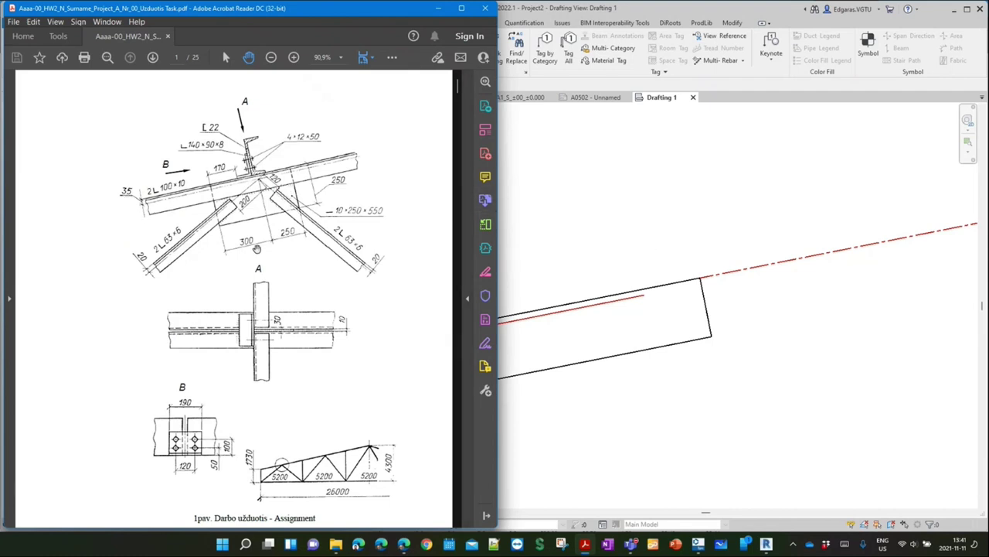
{"action": "left_click", "coordinate": [630, 237]}
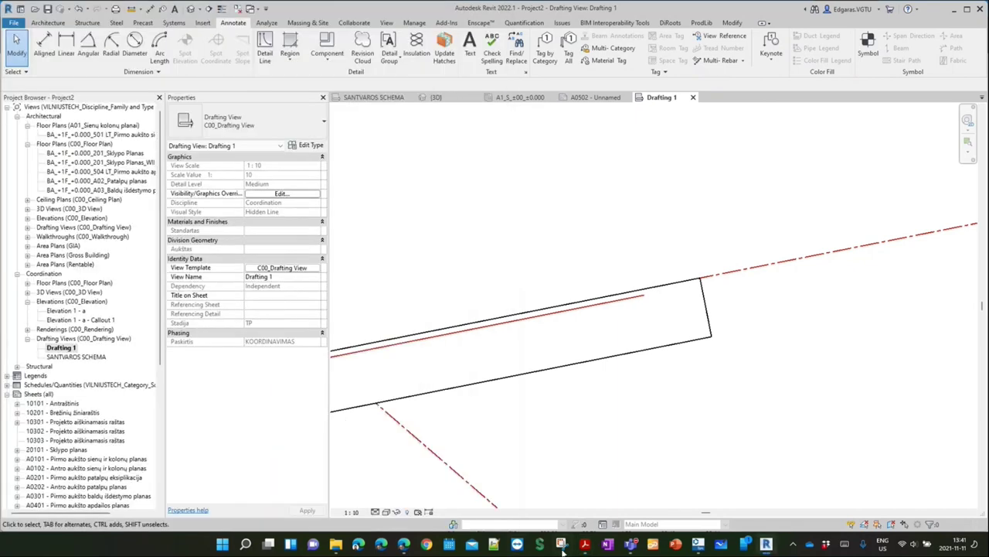
{"action": "left_click", "coordinate": [404, 544]}
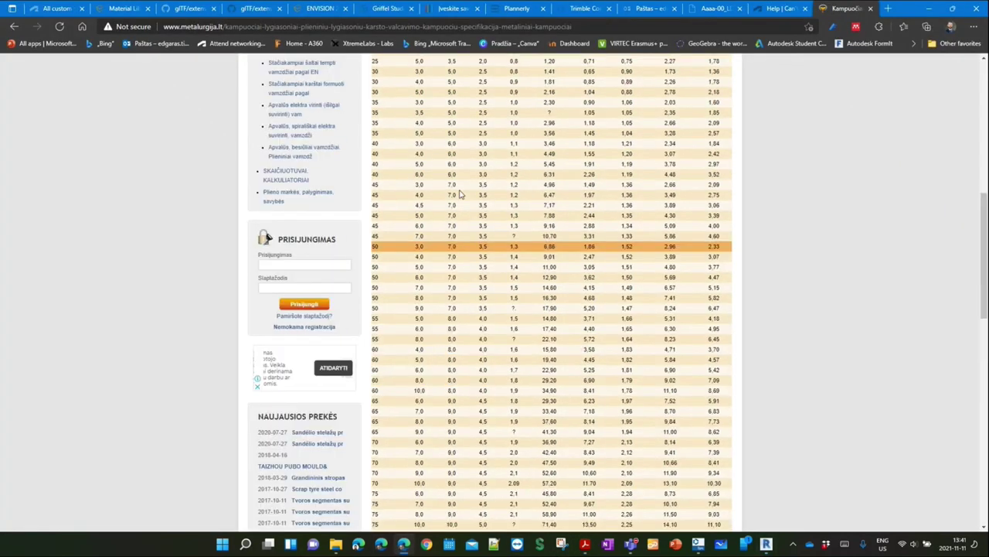
{"action": "scroll", "coordinate": [460, 193], "scroll_direction": "up", "scroll_amount": 5}
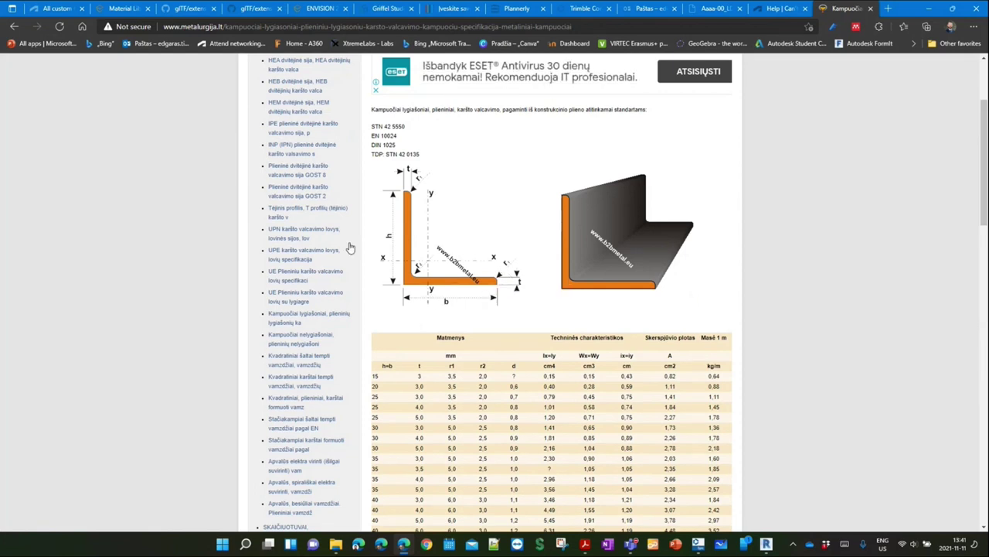
{"action": "left_click", "coordinate": [918, 12]}
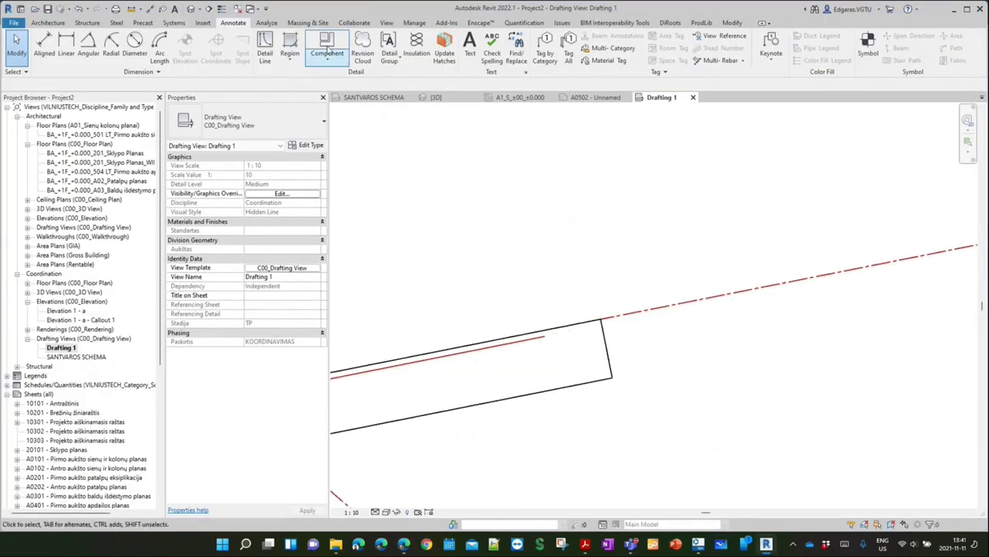
Offset a copy of the chord line by 35
{"action": "left_click", "coordinate": [735, 23]}
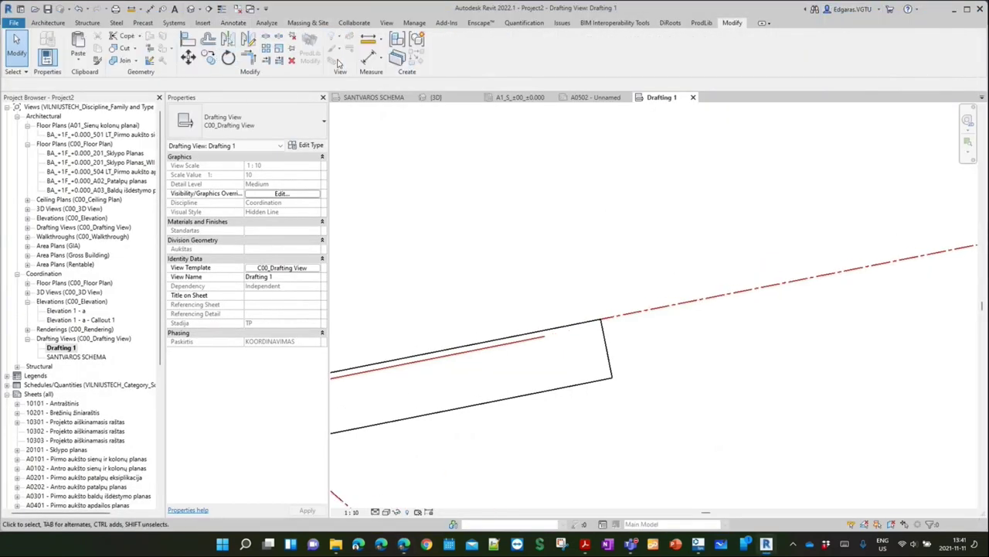
{"action": "left_click", "coordinate": [207, 39]}
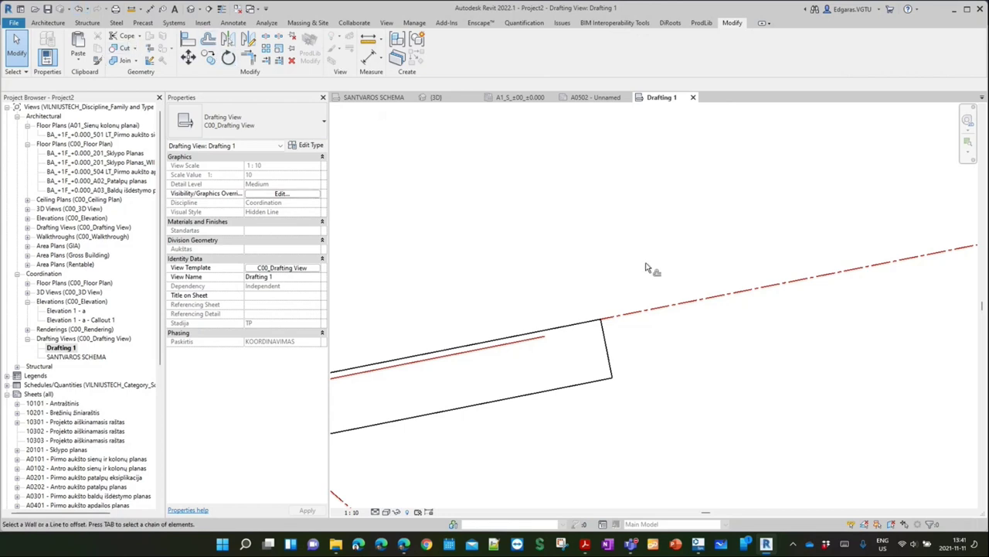
{"action": "double_click", "coordinate": [125, 85]}
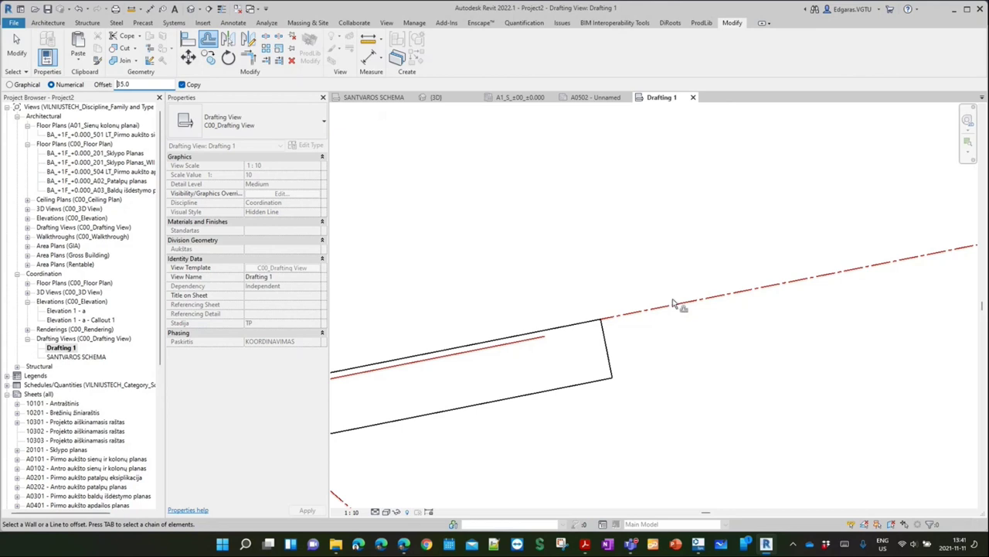
{"action": "scroll", "coordinate": [678, 243], "scroll_direction": "down", "scroll_amount": 3}
{"action": "left_click", "coordinate": [679, 244]}
{"action": "key", "text": "Escape"}
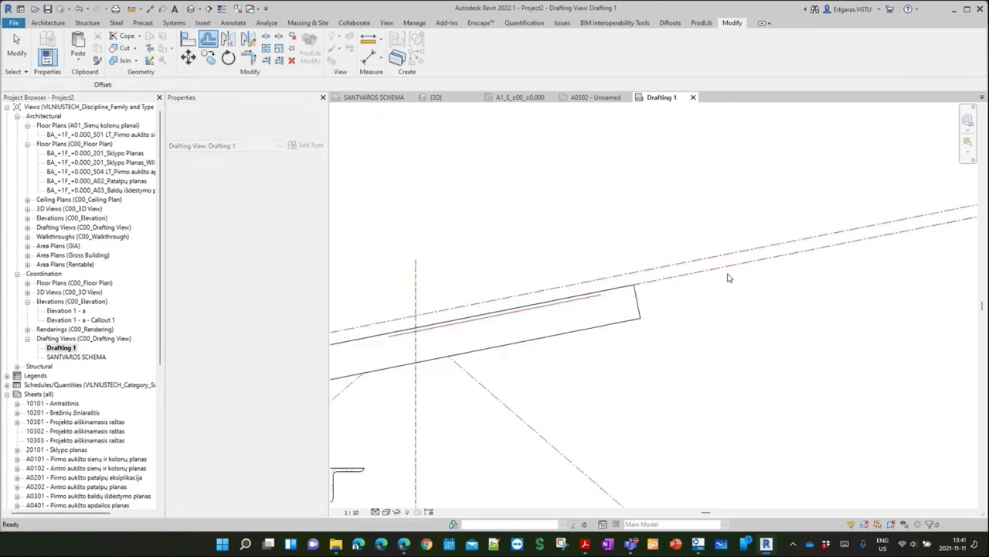
{"action": "scroll", "coordinate": [726, 262], "scroll_direction": "down", "scroll_amount": 2}
{"action": "scroll", "coordinate": [703, 255], "scroll_direction": "down", "scroll_amount": 2}
Move the region and its lines around the joint up onto the 35 offset line
{"action": "left_click_drag", "start_coordinate": [443, 213], "coordinate": [776, 312]}
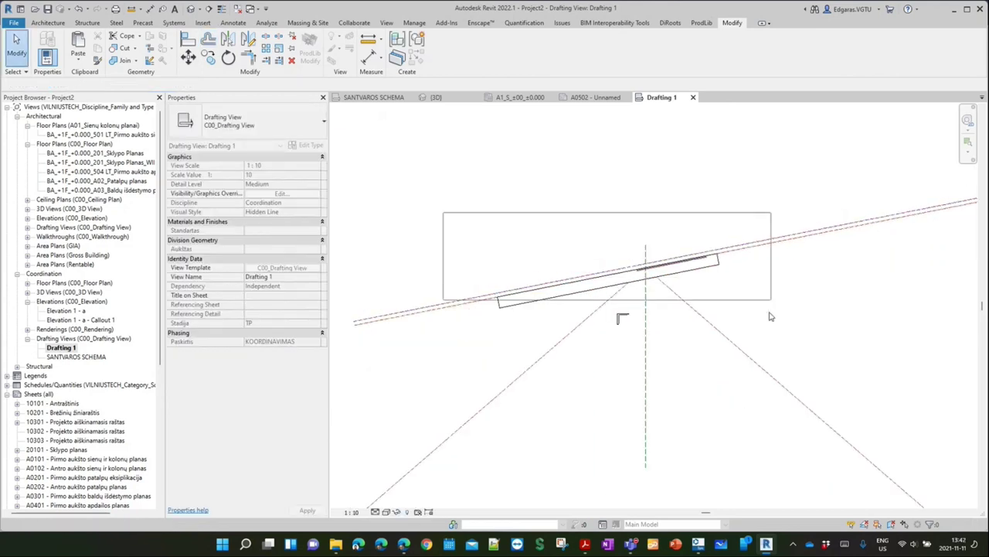
{"action": "scroll", "coordinate": [711, 216], "scroll_direction": "up", "scroll_amount": 4}
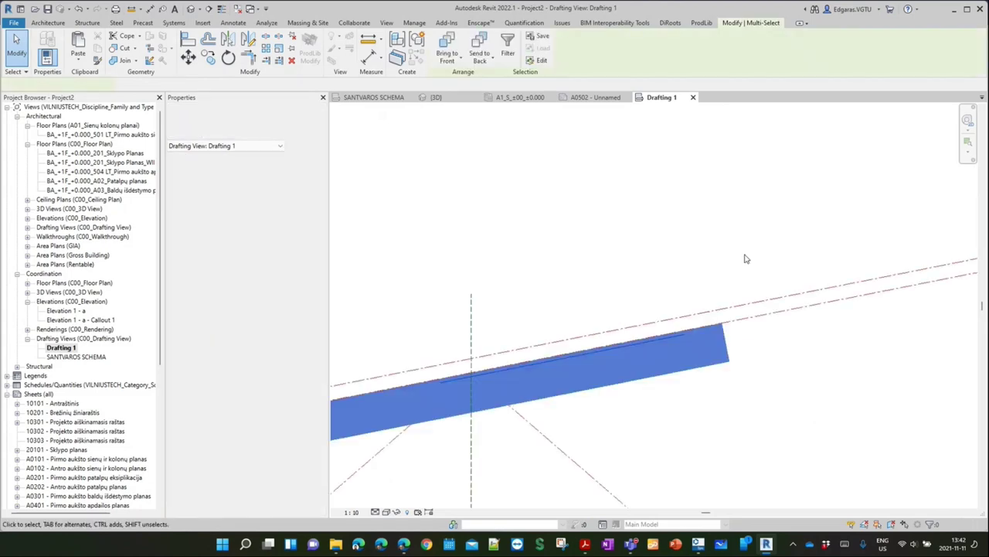
{"action": "key", "text": "Escape"}
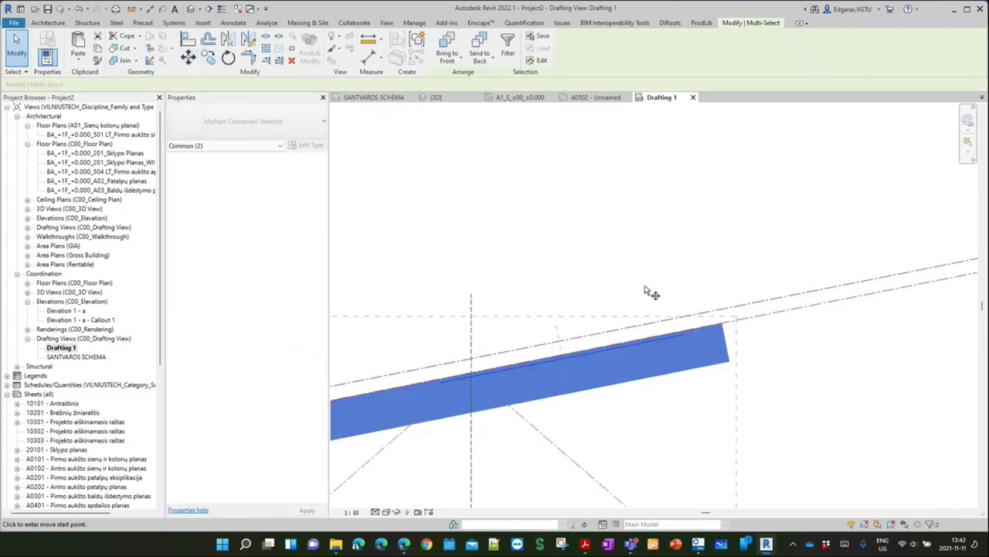
{"action": "scroll", "coordinate": [699, 330], "scroll_direction": "up", "scroll_amount": 2}
{"action": "left_click_drag", "start_coordinate": [702, 329], "coordinate": [702, 308]}
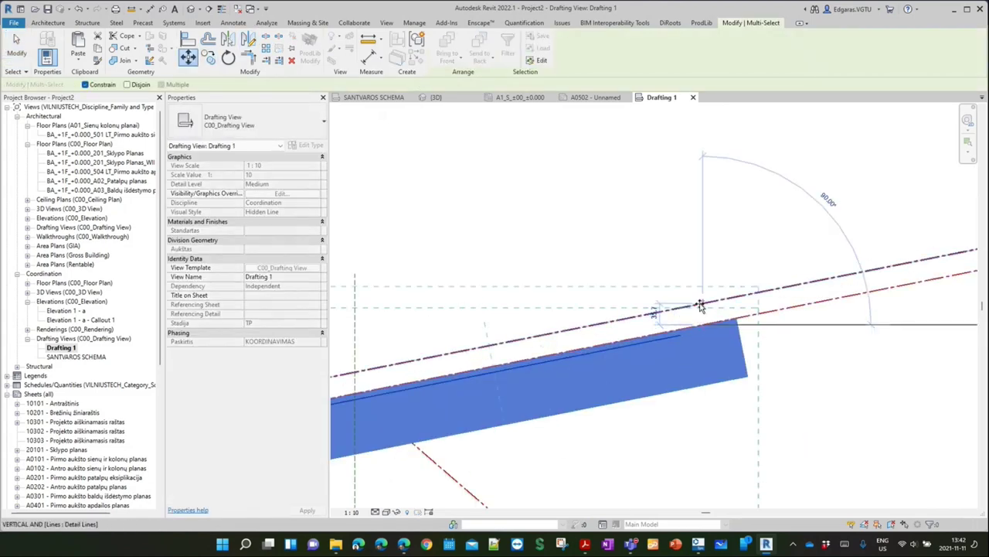
{"action": "left_click", "coordinate": [832, 381]}
{"action": "scroll", "coordinate": [788, 255], "scroll_direction": "down", "scroll_amount": 3}
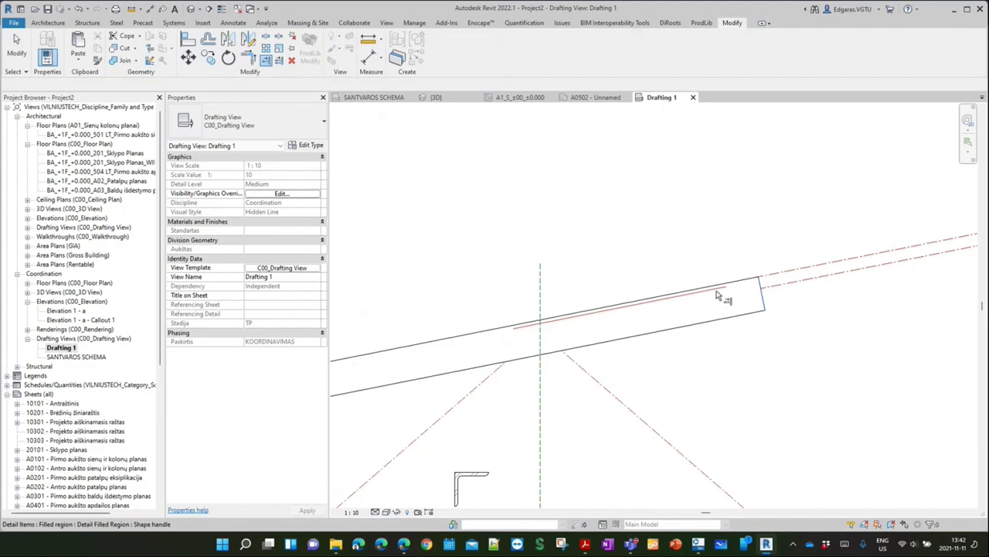
{"action": "scroll", "coordinate": [750, 307], "scroll_direction": "up", "scroll_amount": 2}
{"action": "scroll", "coordinate": [784, 316], "scroll_direction": "up", "scroll_amount": 1}
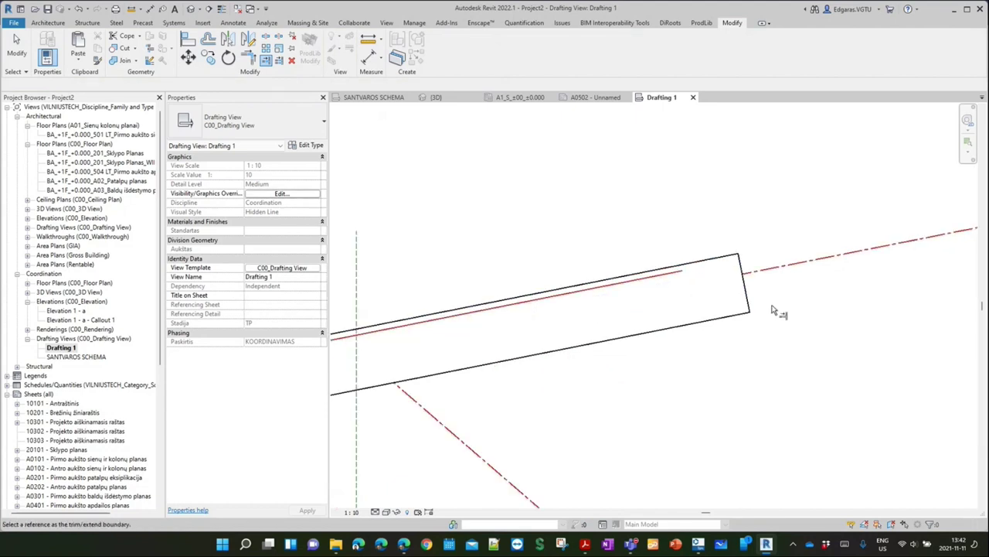
Bring the dash-dot centre line to the front of the sloped beam outline
{"action": "key", "text": "t"}
{"action": "key", "text": "r"}
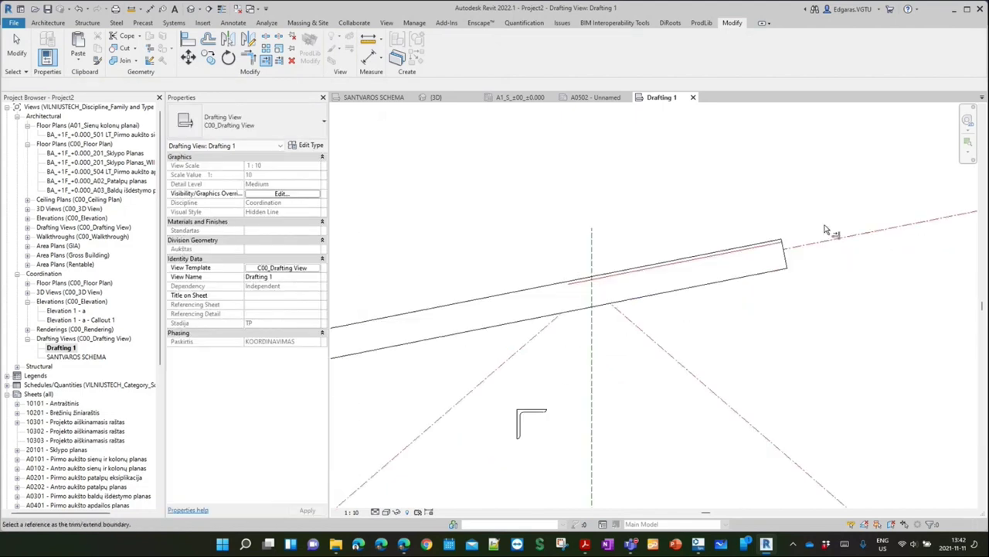
{"action": "scroll", "coordinate": [828, 225], "scroll_direction": "down", "scroll_amount": 2}
{"action": "scroll", "coordinate": [464, 320], "scroll_direction": "up", "scroll_amount": 2}
{"action": "scroll", "coordinate": [464, 321], "scroll_direction": "up", "scroll_amount": 1}
{"action": "scroll", "coordinate": [468, 309], "scroll_direction": "down", "scroll_amount": 2}
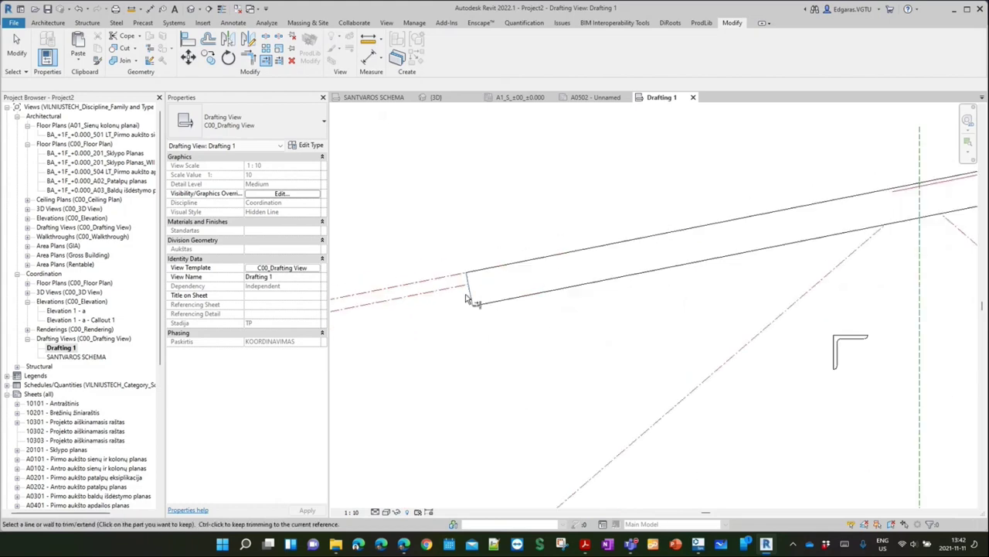
{"action": "scroll", "coordinate": [469, 294], "scroll_direction": "up", "scroll_amount": 1}
{"action": "scroll", "coordinate": [850, 206], "scroll_direction": "up", "scroll_amount": 1}
{"action": "scroll", "coordinate": [842, 209], "scroll_direction": "up", "scroll_amount": 1}
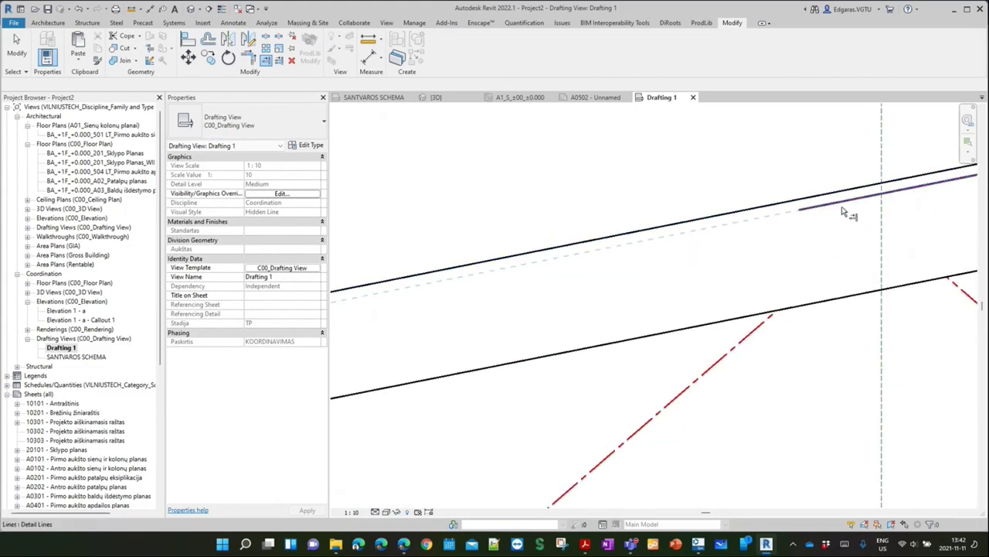
{"action": "scroll", "coordinate": [843, 209], "scroll_direction": "down", "scroll_amount": 1}
{"action": "scroll", "coordinate": [603, 210], "scroll_direction": "down", "scroll_amount": 2}
{"action": "scroll", "coordinate": [563, 230], "scroll_direction": "up", "scroll_amount": 2}
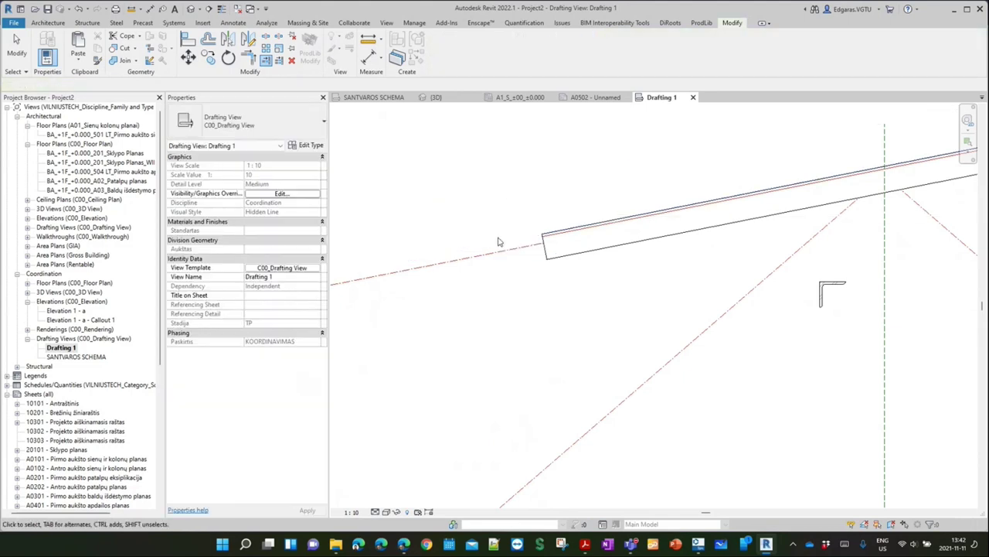
{"action": "scroll", "coordinate": [503, 240], "scroll_direction": "down", "scroll_amount": 2}
{"action": "middle_click_drag", "start_coordinate": [625, 191], "coordinate": [612, 238]}
{"action": "scroll", "coordinate": [528, 244], "scroll_direction": "up", "scroll_amount": 1}
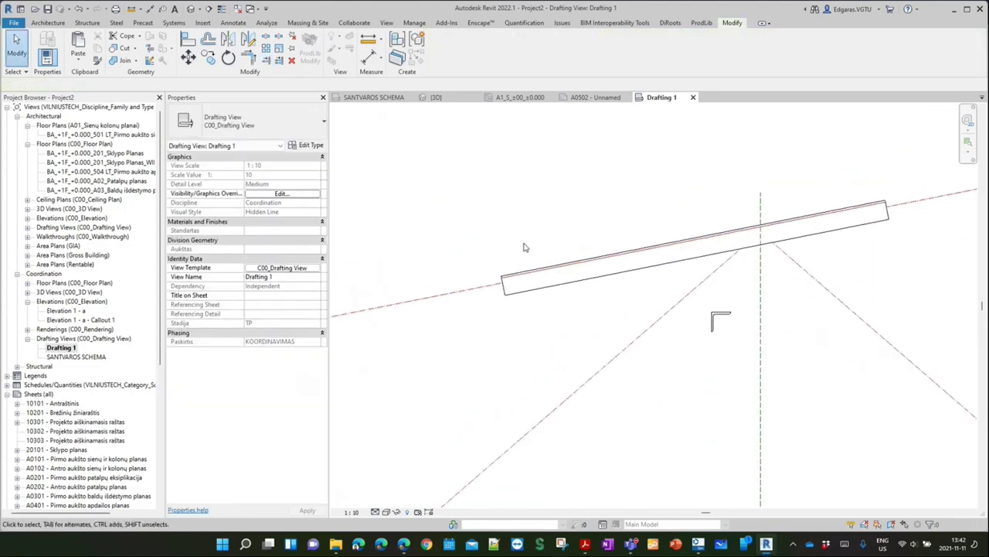
{"action": "left_click", "coordinate": [475, 160]}
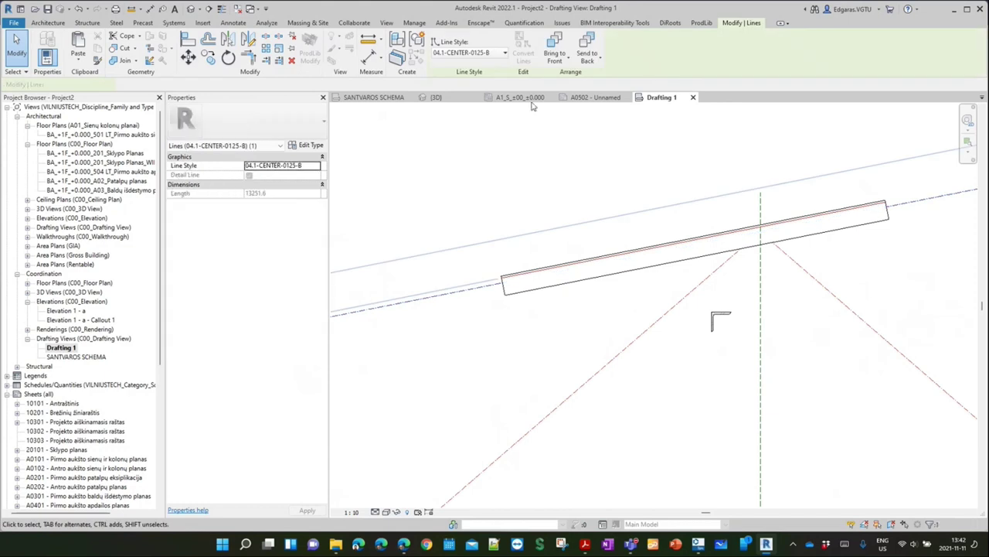
{"action": "left_click", "coordinate": [556, 60]}
{"action": "left_click", "coordinate": [553, 78]}
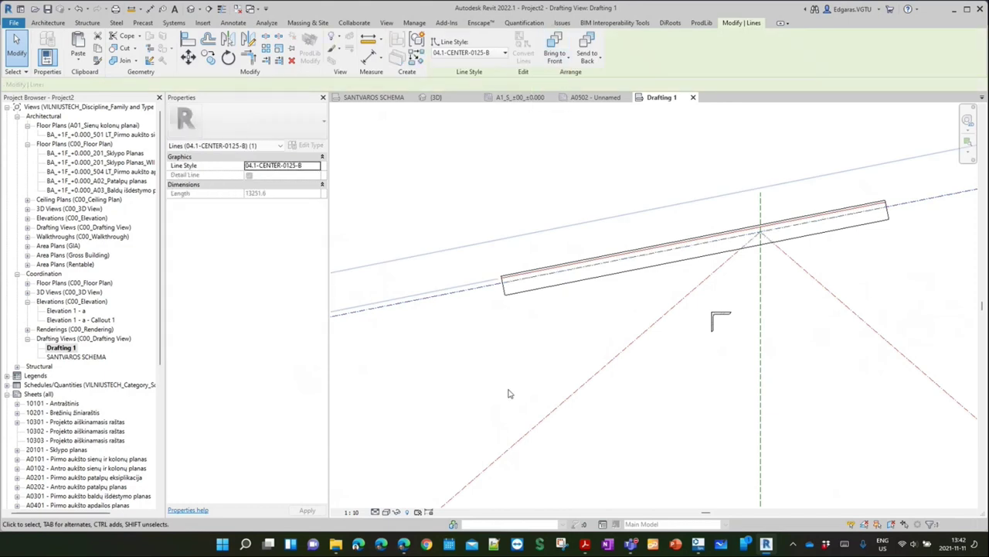
{"action": "scroll", "coordinate": [481, 243], "scroll_direction": "up", "scroll_amount": 2}
{"action": "key", "text": "Escape"}
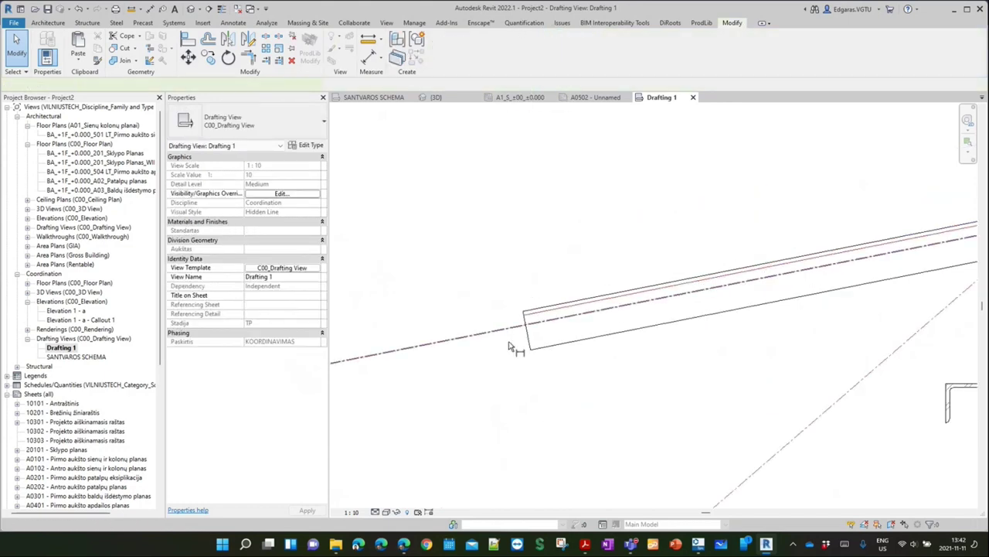
Place an aligned 35 dimension from the beam edge to the centre line, text moved clear
{"action": "key", "text": "d"}
{"action": "key", "text": "i"}
{"action": "left_click", "coordinate": [539, 309]}
{"action": "left_click", "coordinate": [534, 322]}
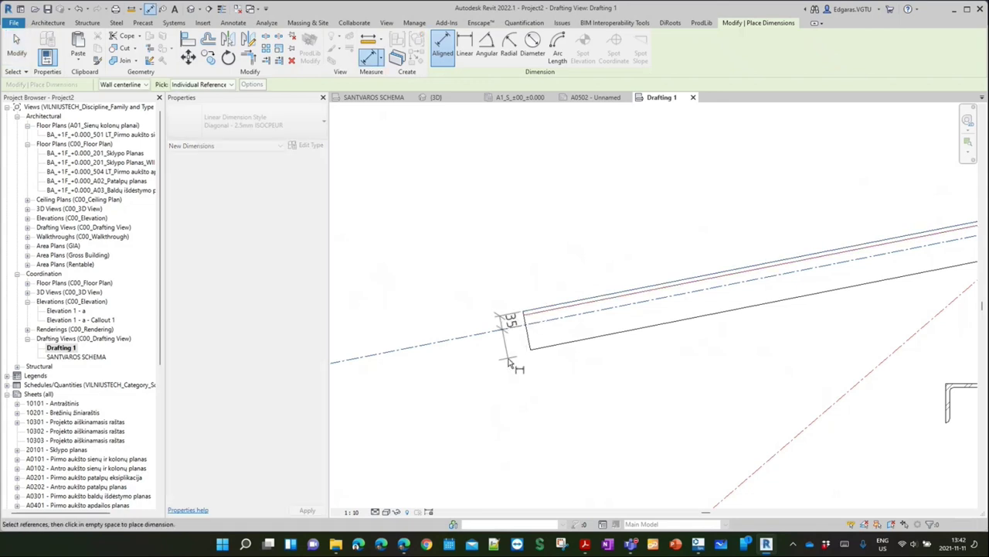
{"action": "left_click", "coordinate": [507, 329]}
{"action": "scroll", "coordinate": [508, 338], "scroll_direction": "up", "scroll_amount": 1}
{"action": "left_click_drag", "start_coordinate": [507, 338], "coordinate": [502, 279]}
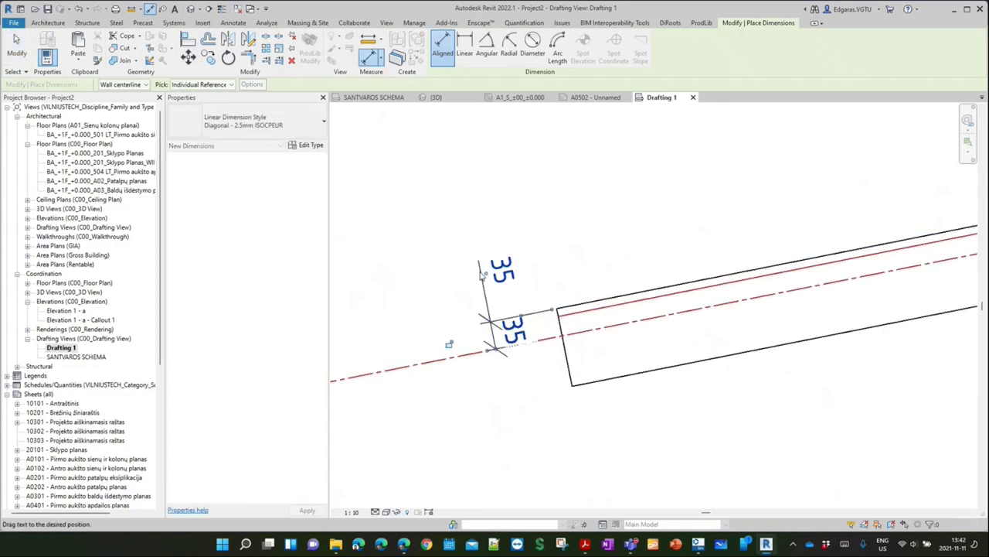
Compare against the assignment drawing, then start tagging detail items with TG
{"action": "left_click", "coordinate": [586, 544]}
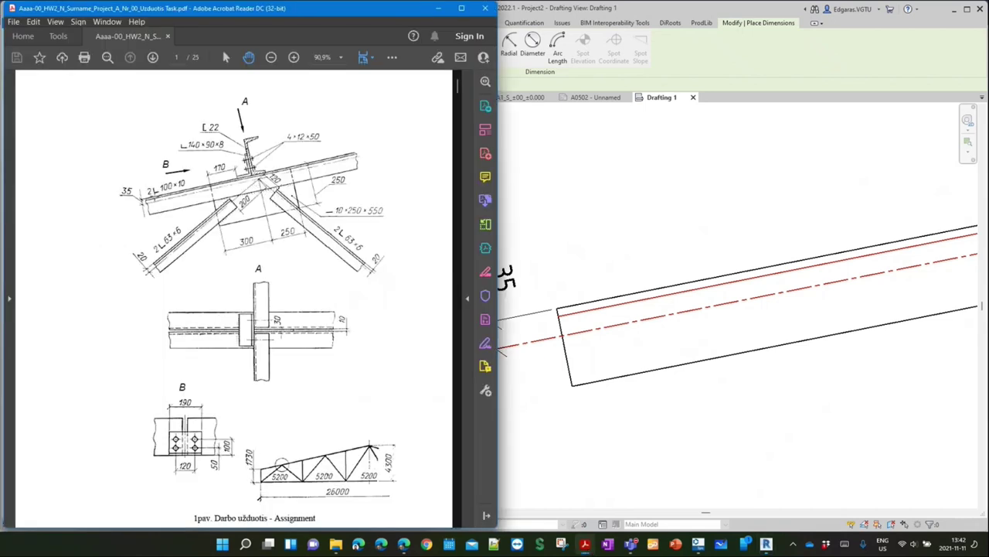
{"action": "left_click", "coordinate": [618, 255]}
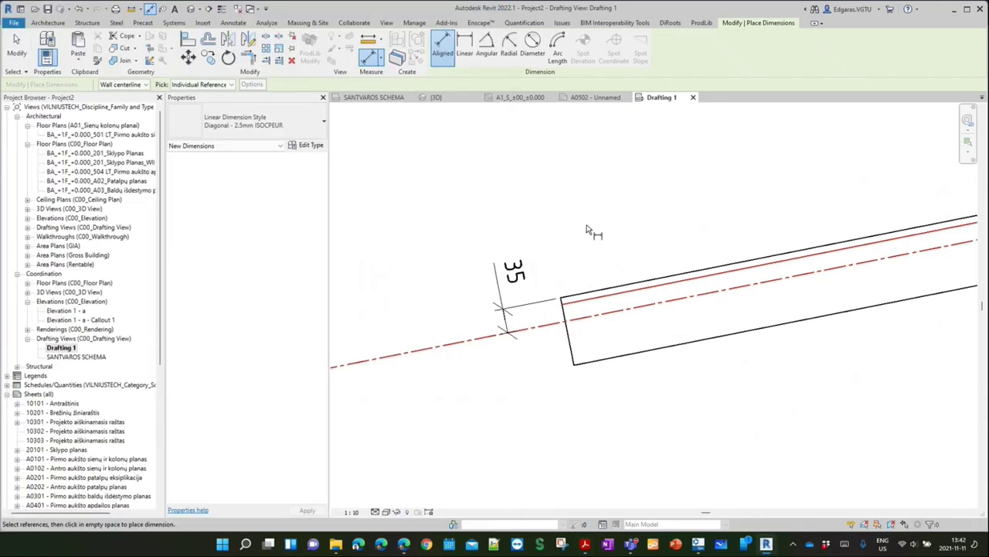
{"action": "middle_click_drag", "start_coordinate": [701, 192], "coordinate": [545, 292]}
{"action": "key", "text": "t"}
{"action": "key", "text": "g"}
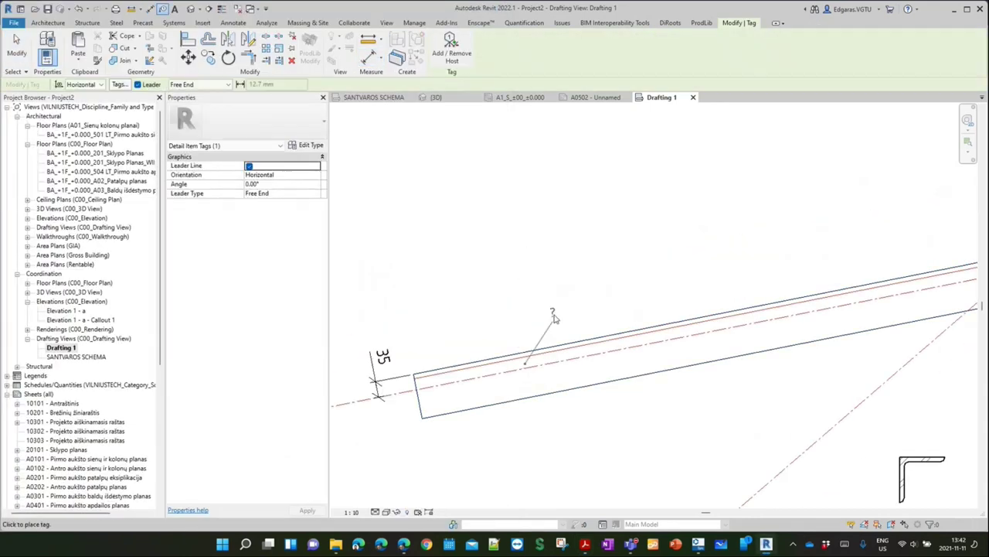
Tag the sloped beam with a detail item tag reading 2L100x100x10, placed just above the bar
{"action": "left_click", "coordinate": [543, 313]}
{"action": "key", "text": "Escape"}
{"action": "left_click", "coordinate": [543, 302]}
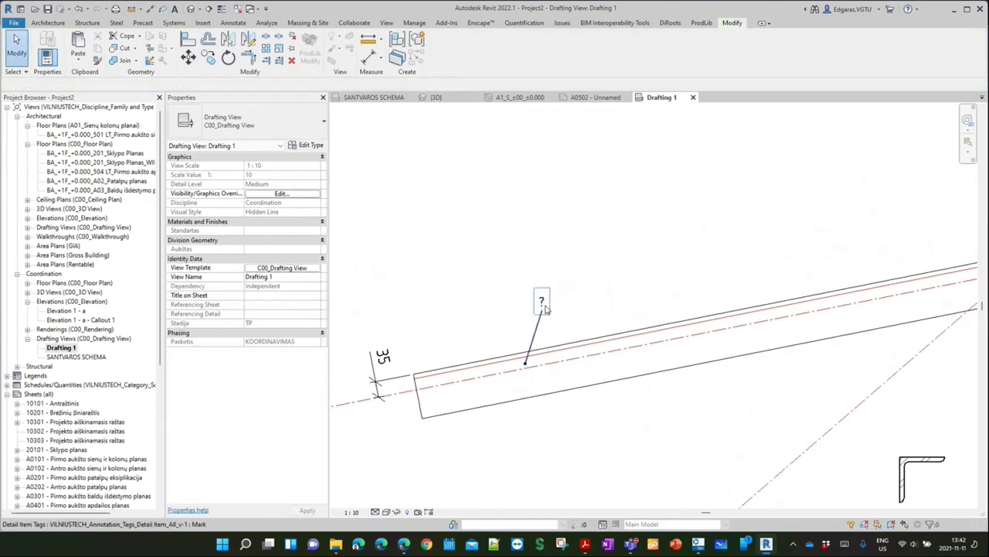
{"action": "left_click", "coordinate": [542, 301]}
{"action": "type", "text": "L100x100x10"}
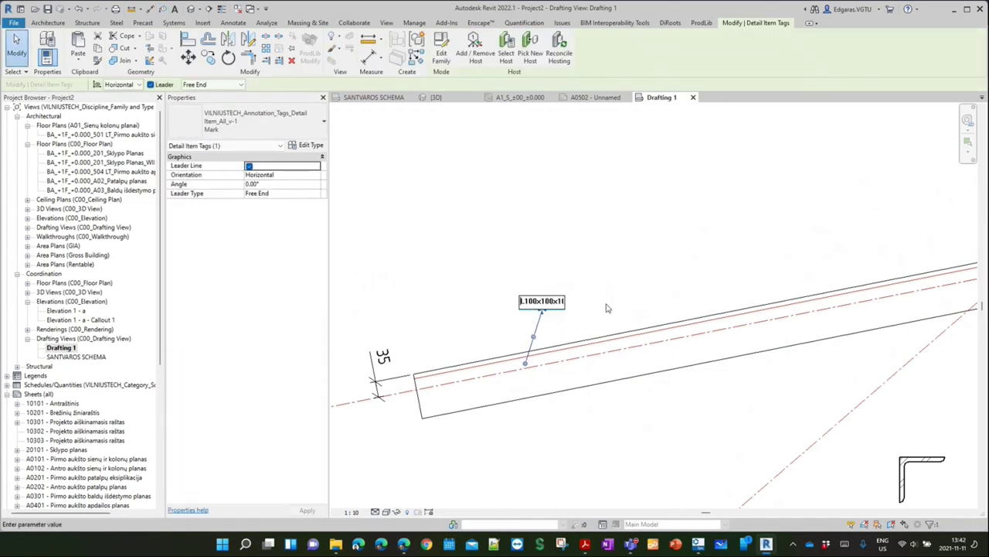
{"action": "type", "text": "2"}
{"action": "left_click", "coordinate": [607, 285]}
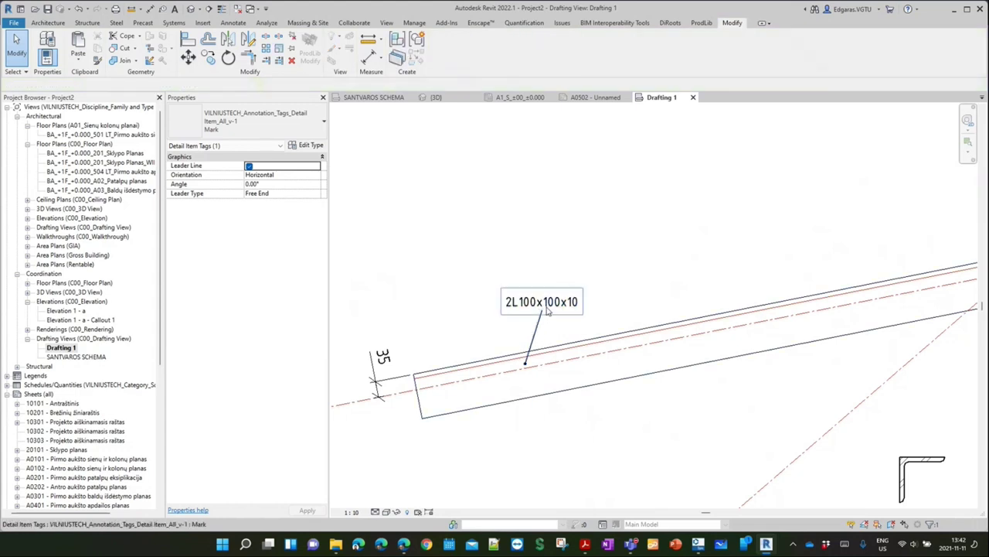
{"action": "left_click_drag", "start_coordinate": [541, 311], "coordinate": [525, 334]}
{"action": "left_click", "coordinate": [471, 200]}
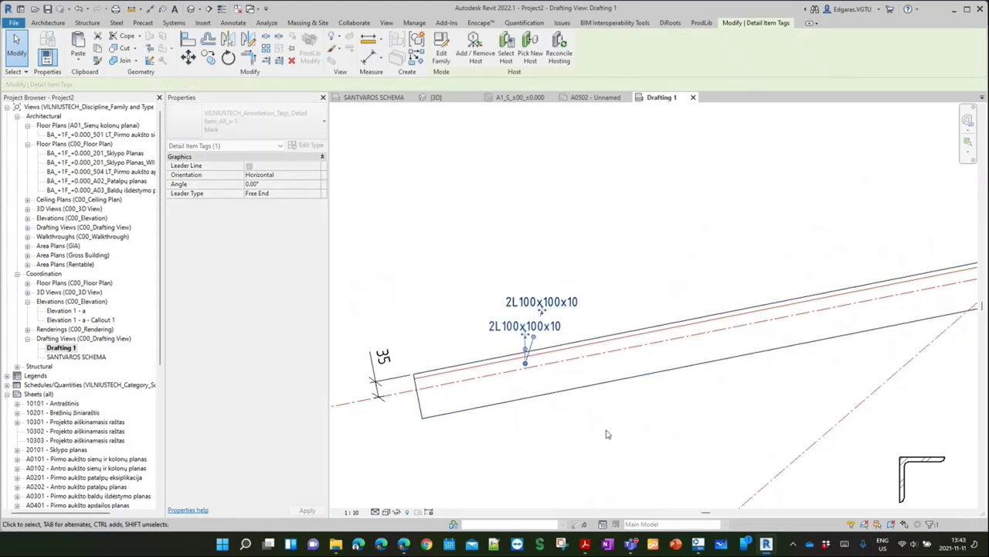
{"action": "scroll", "coordinate": [471, 199], "scroll_direction": "down", "scroll_amount": 3}
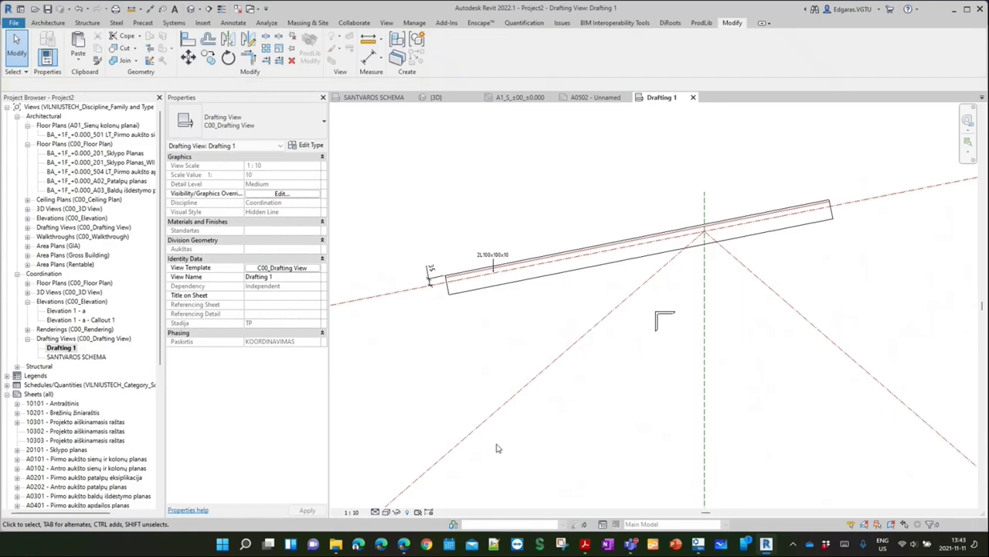
Check the truss ridge joint assignment PDF, then switch to the steel profile webpage
{"action": "left_click", "coordinate": [585, 543]}
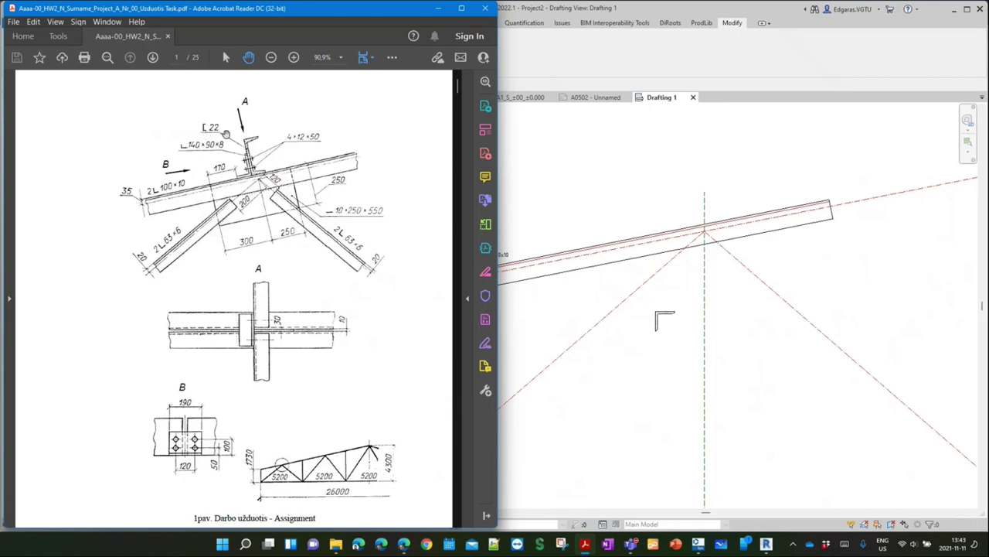
{"action": "left_click", "coordinate": [403, 543]}
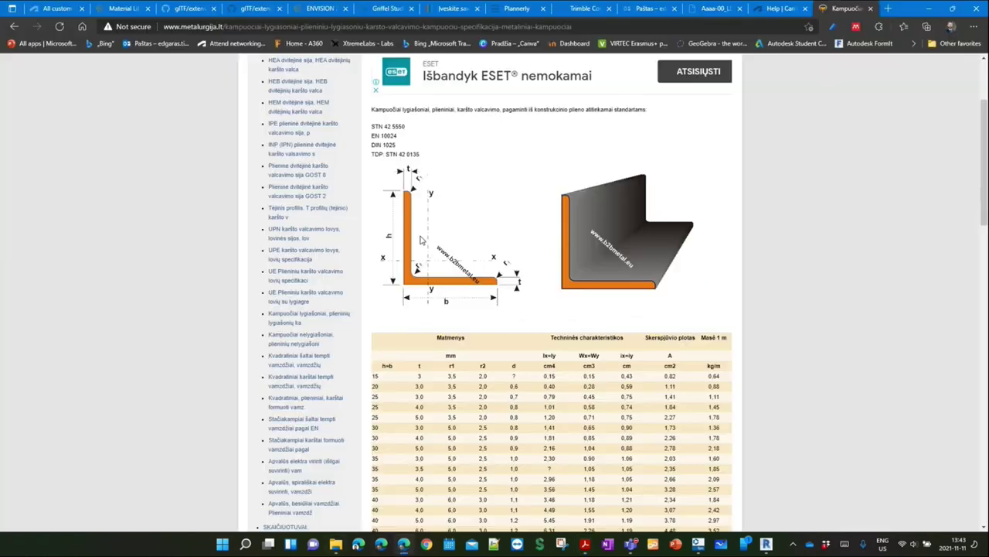
Open metalurgija.lt's UPN hot-rolled channel dimensions table and select the UPN 220 designation
{"action": "left_click", "coordinate": [14, 26]}
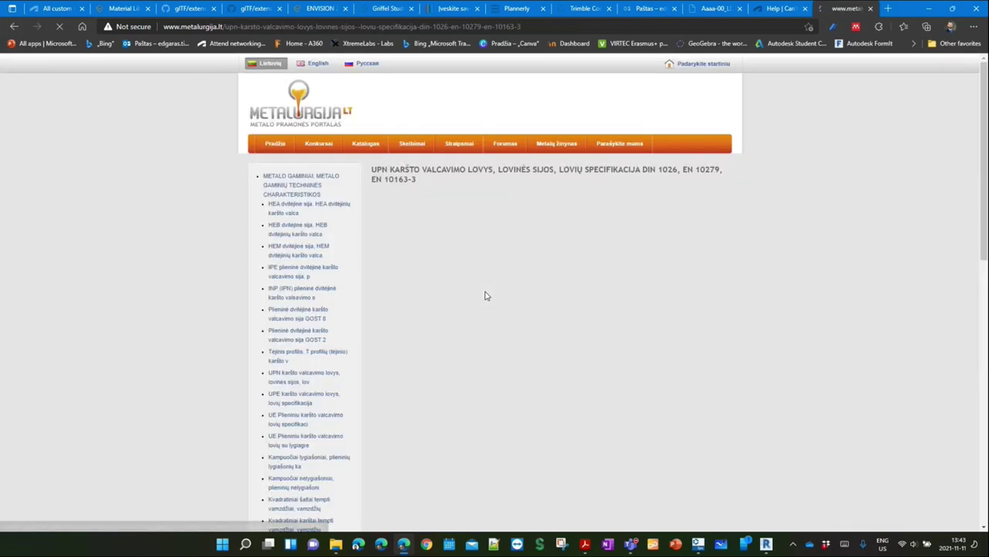
{"action": "scroll", "coordinate": [486, 310], "scroll_direction": "down", "scroll_amount": 5}
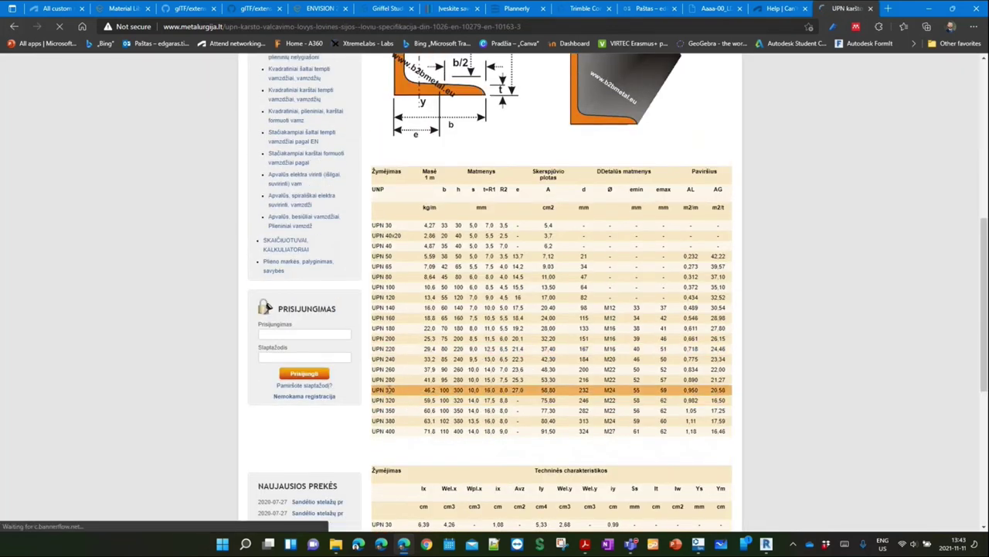
{"action": "scroll", "coordinate": [413, 410], "scroll_direction": "down", "scroll_amount": 5}
{"action": "scroll", "coordinate": [413, 409], "scroll_direction": "up", "scroll_amount": 7}
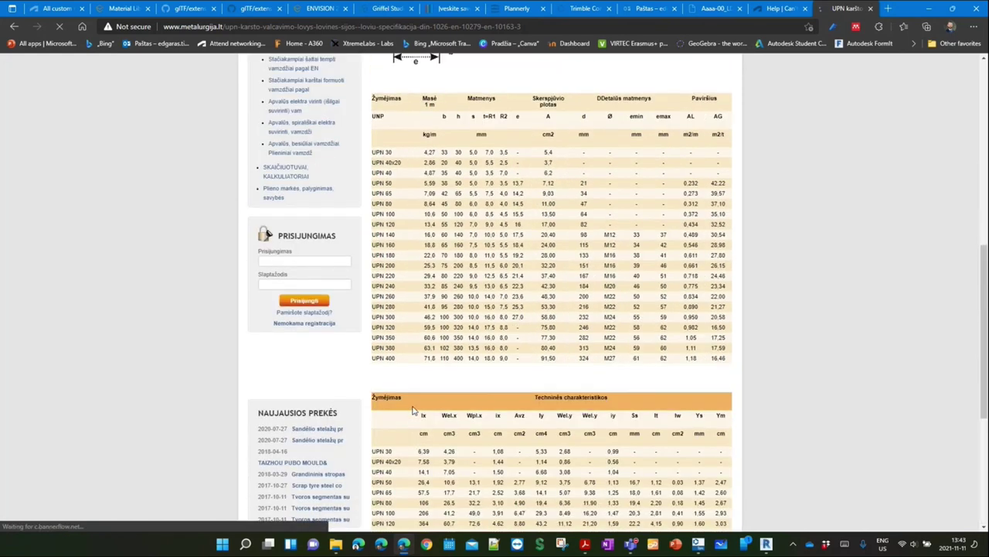
{"action": "scroll", "coordinate": [399, 350], "scroll_direction": "down", "scroll_amount": 2}
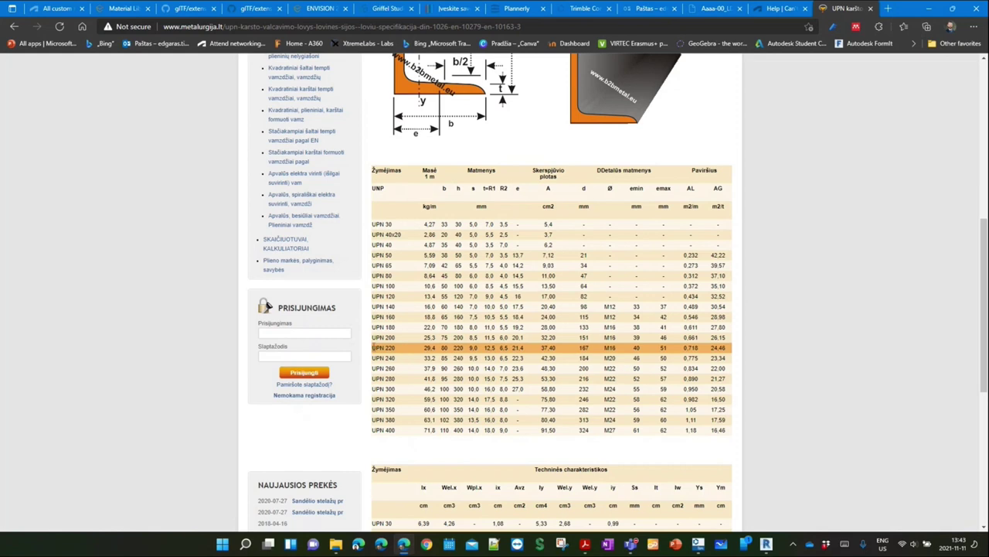
{"action": "left_click_drag", "start_coordinate": [371, 348], "coordinate": [410, 353]}
{"action": "left_click", "coordinate": [766, 544]}
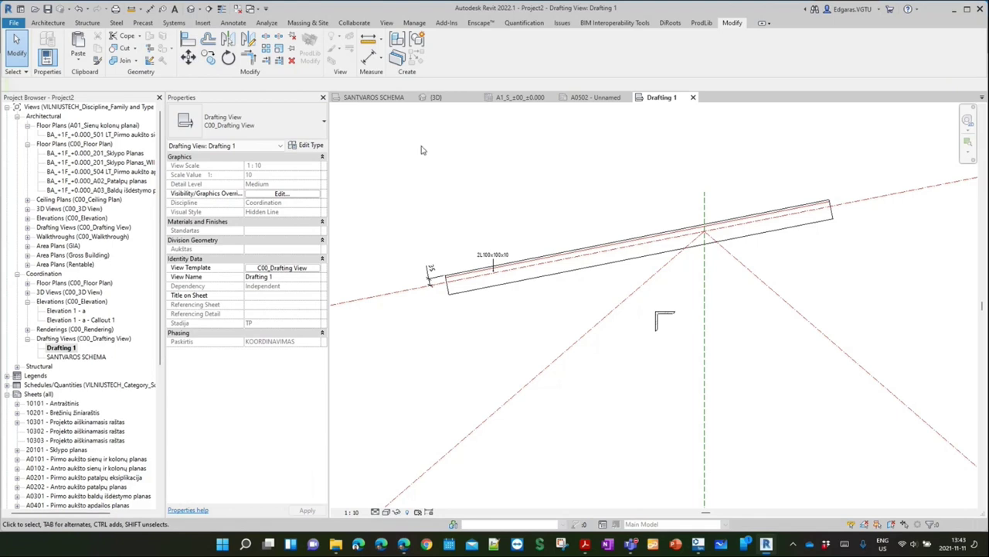
Move the L-angle detail onto the beam near the ridge, rotate it, and align it to the top edge
{"action": "left_click", "coordinate": [663, 324]}
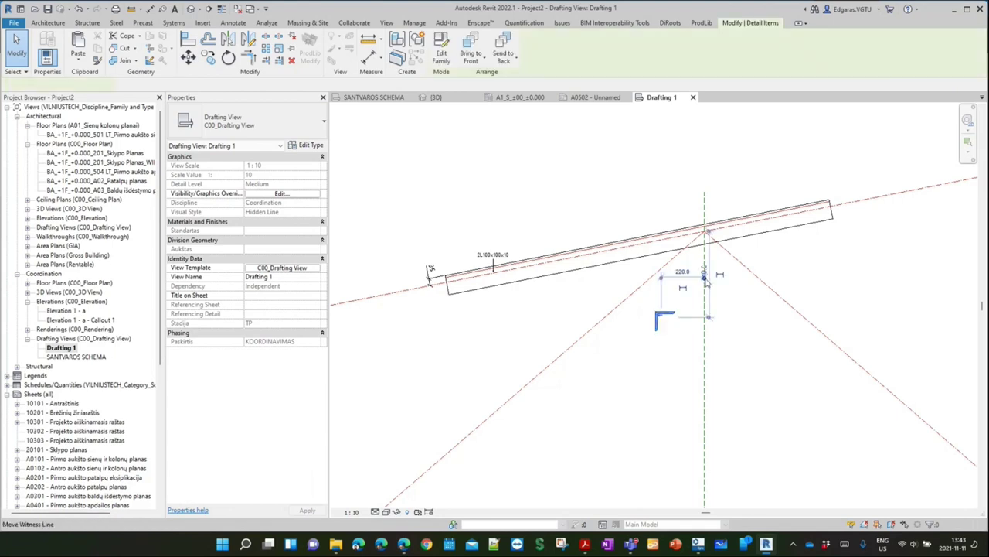
{"action": "scroll", "coordinate": [704, 281], "scroll_direction": "up", "scroll_amount": 2}
{"action": "left_click_drag", "start_coordinate": [635, 344], "coordinate": [672, 179]}
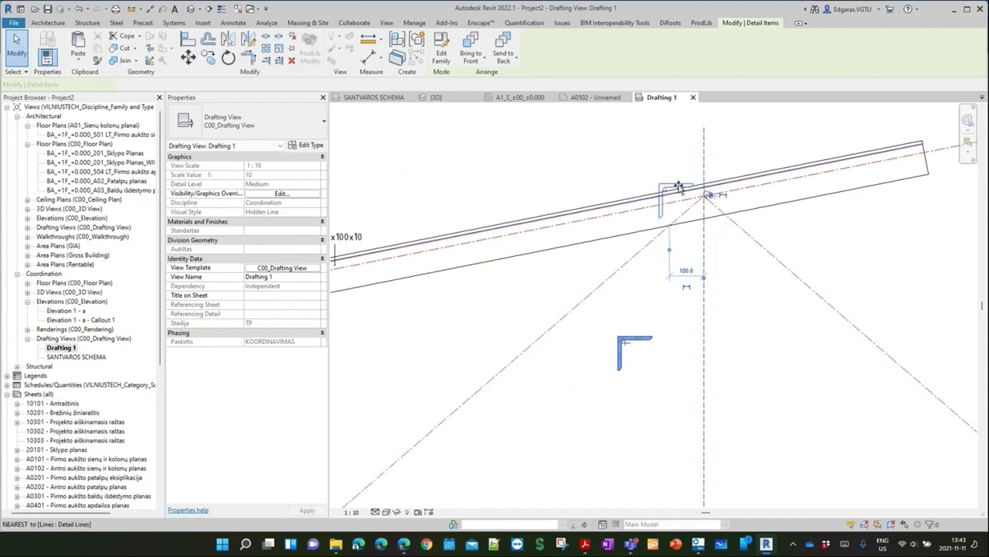
{"action": "key", "text": "space"}
{"action": "key", "text": "space"}
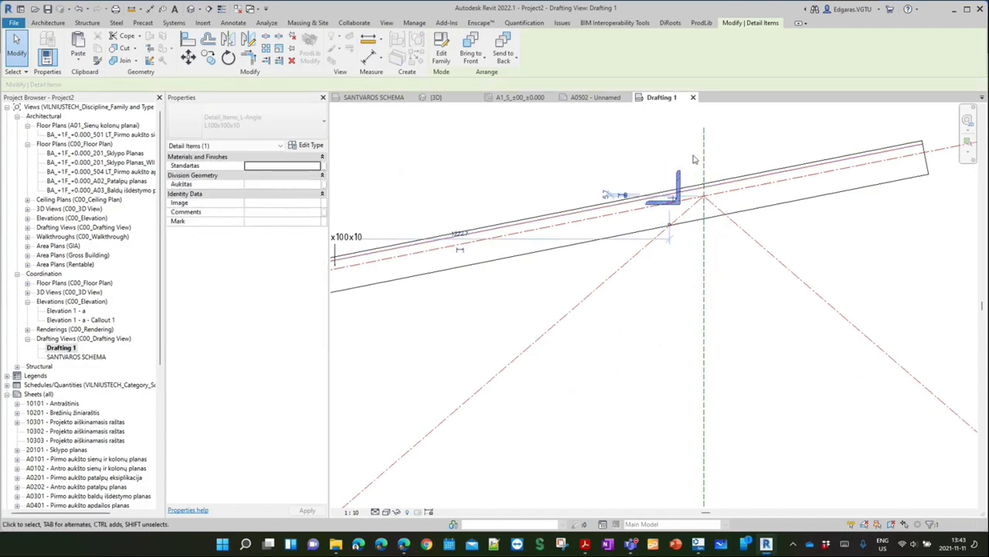
{"action": "scroll", "coordinate": [705, 183], "scroll_direction": "up", "scroll_amount": 1}
{"action": "key", "text": "space"}
{"action": "left_click", "coordinate": [188, 40]}
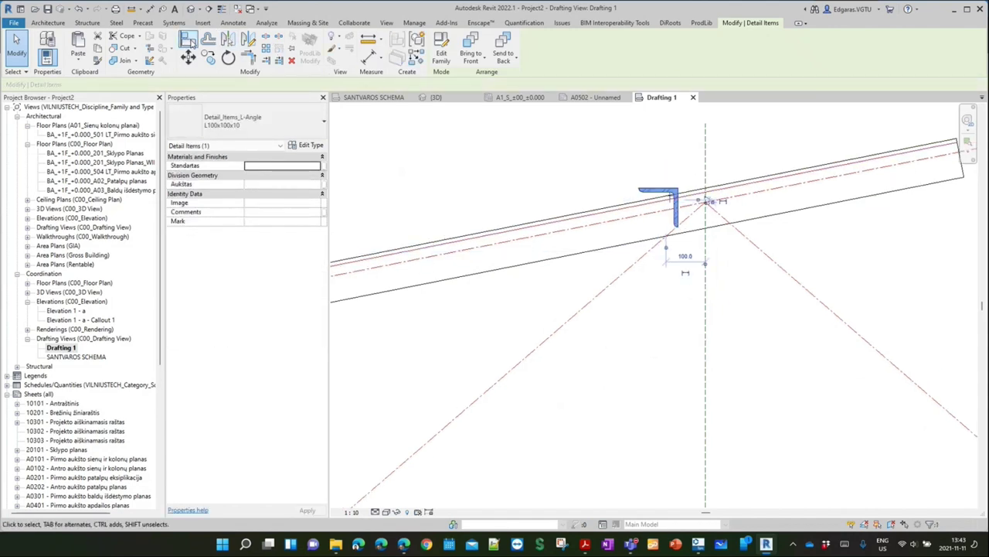
{"action": "left_click", "coordinate": [683, 219]}
{"action": "key", "text": "Escape"}
{"action": "key", "text": "Escape"}
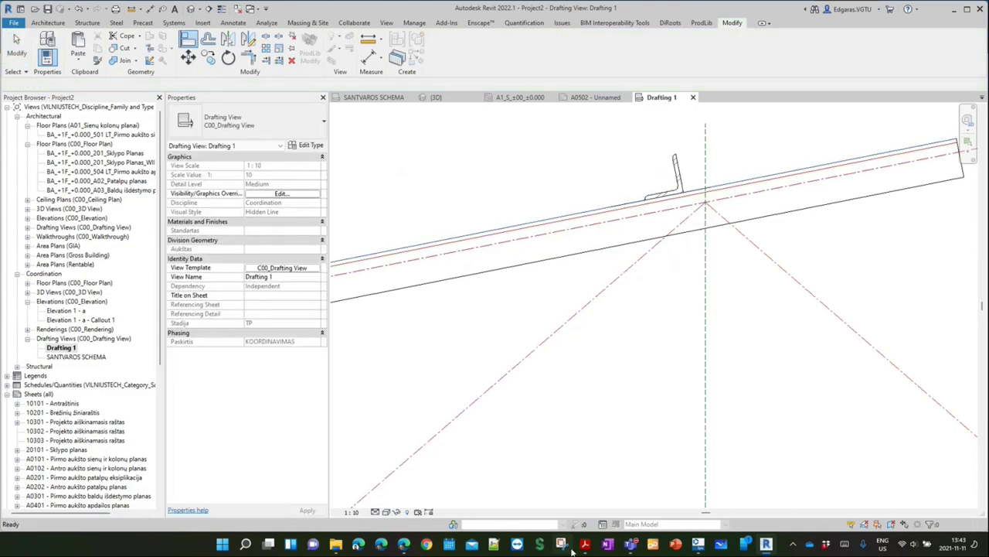
After rechecking the assignment PDF, reposition the L-angle and align it to the beam's top line with AL
{"action": "left_click", "coordinate": [585, 544]}
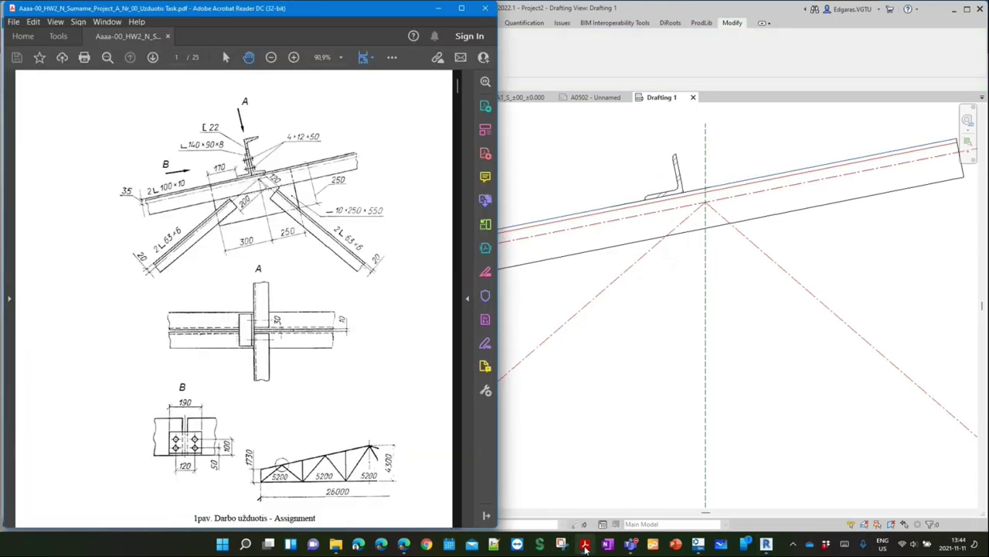
{"action": "left_click", "coordinate": [586, 544]}
{"action": "scroll", "coordinate": [630, 370], "scroll_direction": "up", "scroll_amount": 2}
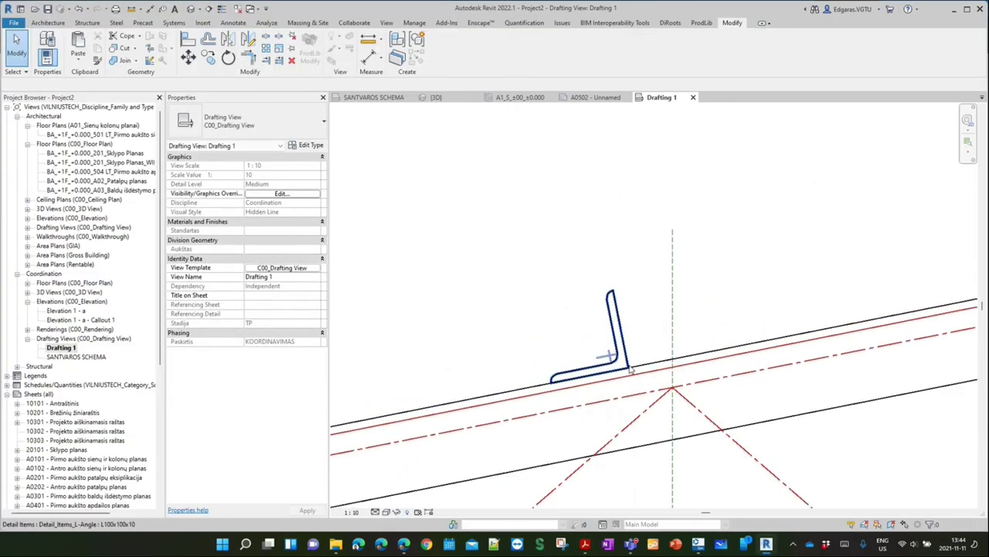
{"action": "left_click", "coordinate": [630, 365]}
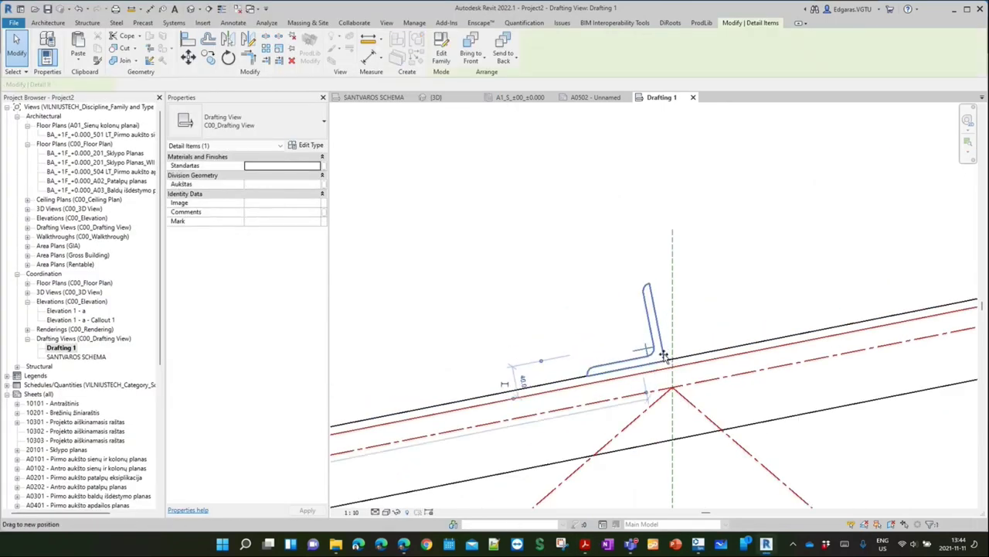
{"action": "left_click_drag", "start_coordinate": [630, 365], "coordinate": [657, 344]}
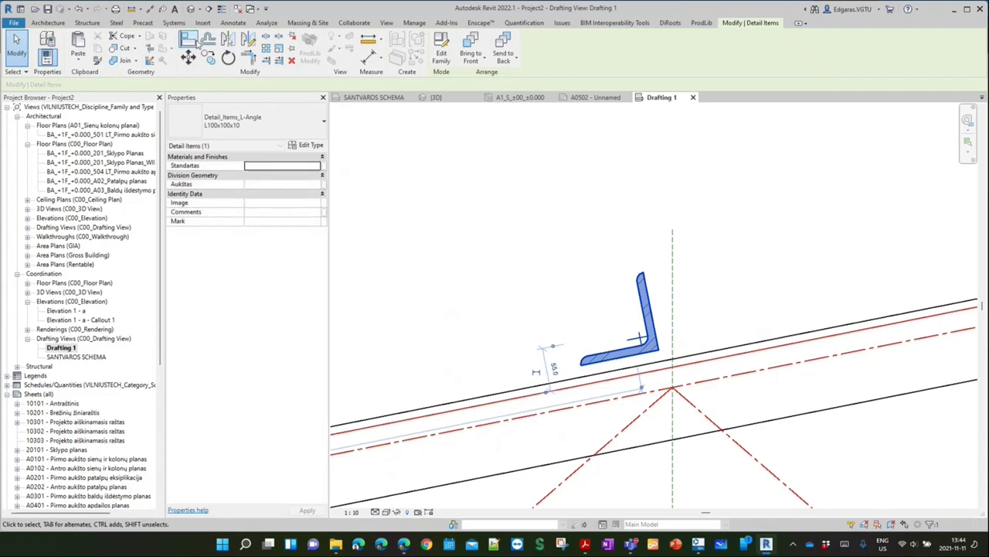
{"action": "key", "text": "a"}
{"action": "key", "text": "l"}
{"action": "left_click", "coordinate": [659, 361]}
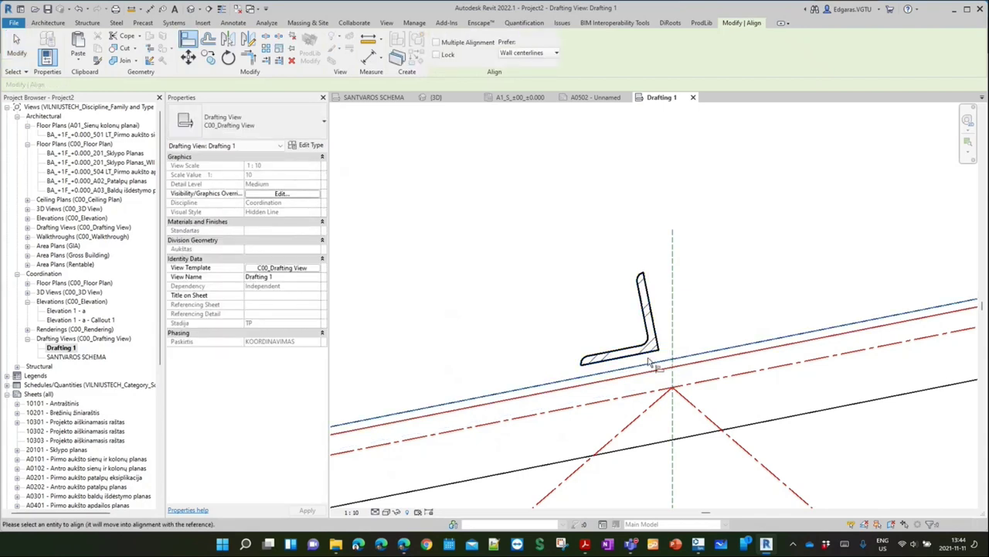
{"action": "scroll", "coordinate": [662, 357], "scroll_direction": "down", "scroll_amount": 3}
Zoom out over the whole beam and bring up the Save As dialog with Ctrl+S
{"action": "key", "text": "Escape"}
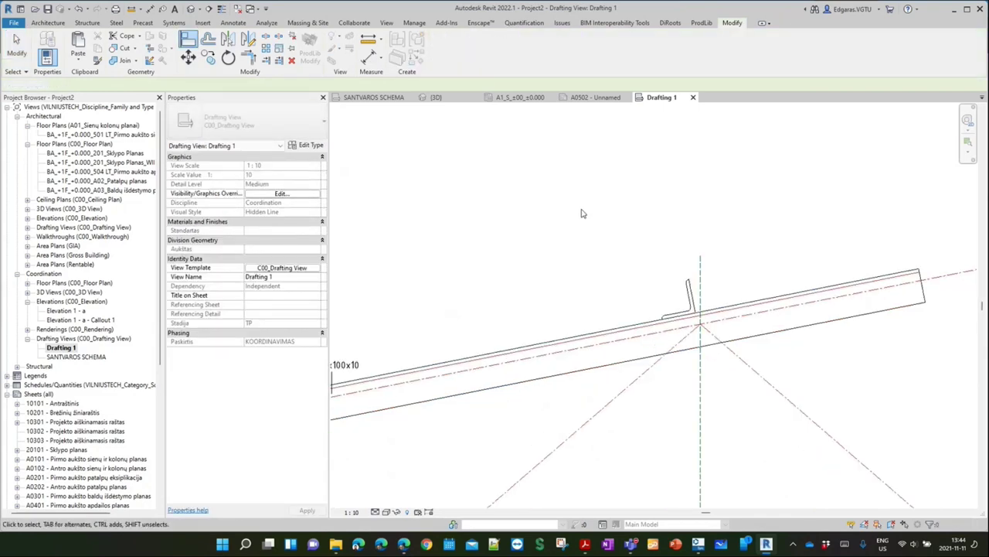
{"action": "scroll", "coordinate": [559, 221], "scroll_direction": "up", "scroll_amount": 1}
{"action": "scroll", "coordinate": [558, 225], "scroll_direction": "down", "scroll_amount": 1}
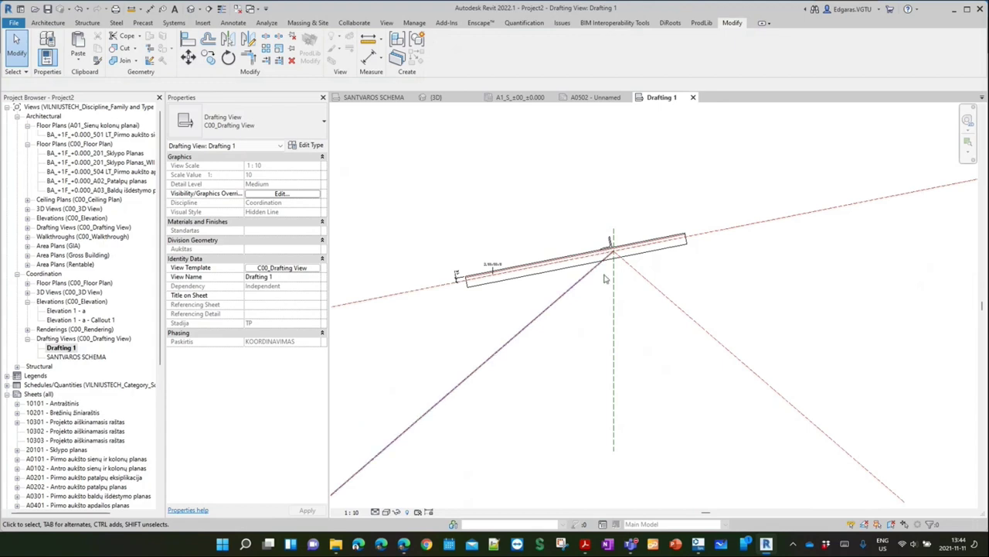
{"action": "scroll", "coordinate": [606, 278], "scroll_direction": "down", "scroll_amount": 2}
{"action": "scroll", "coordinate": [630, 305], "scroll_direction": "up", "scroll_amount": 2}
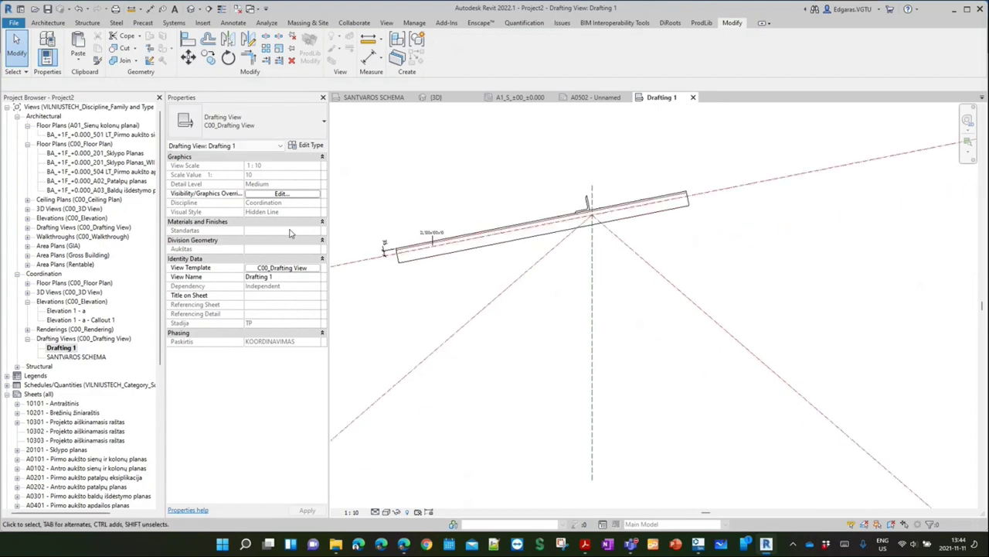
{"action": "key", "text": "ctrl+s"}
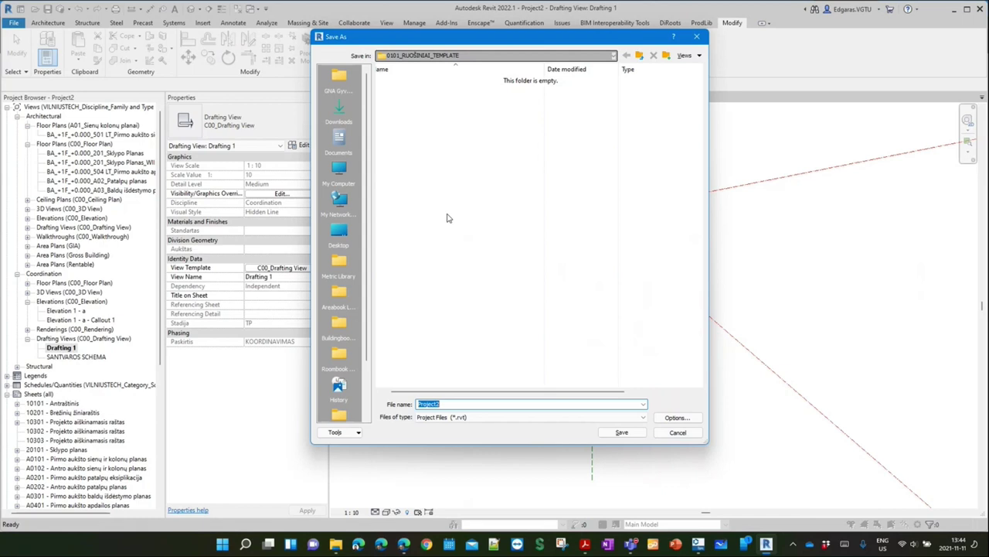
Browse to Downloads and take the latest saved .rvt project's file name
{"action": "double_click", "coordinate": [486, 403]}
{"action": "left_click", "coordinate": [341, 82]}
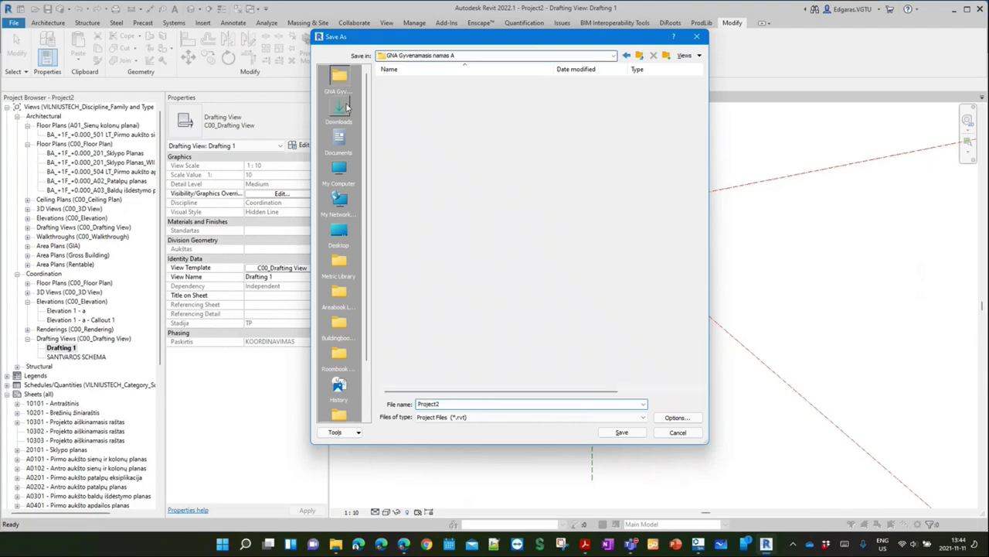
{"action": "left_click", "coordinate": [344, 108]}
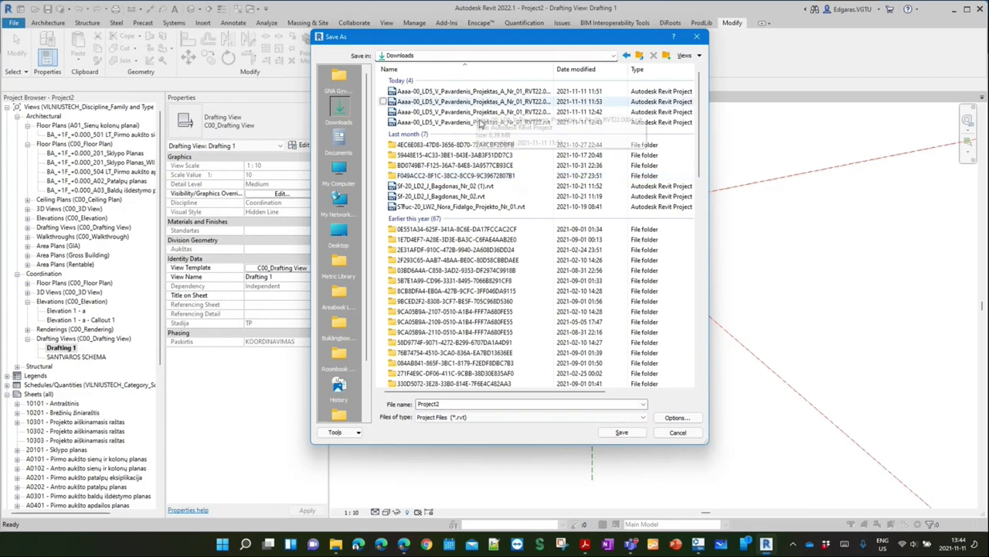
{"action": "left_click", "coordinate": [479, 122]}
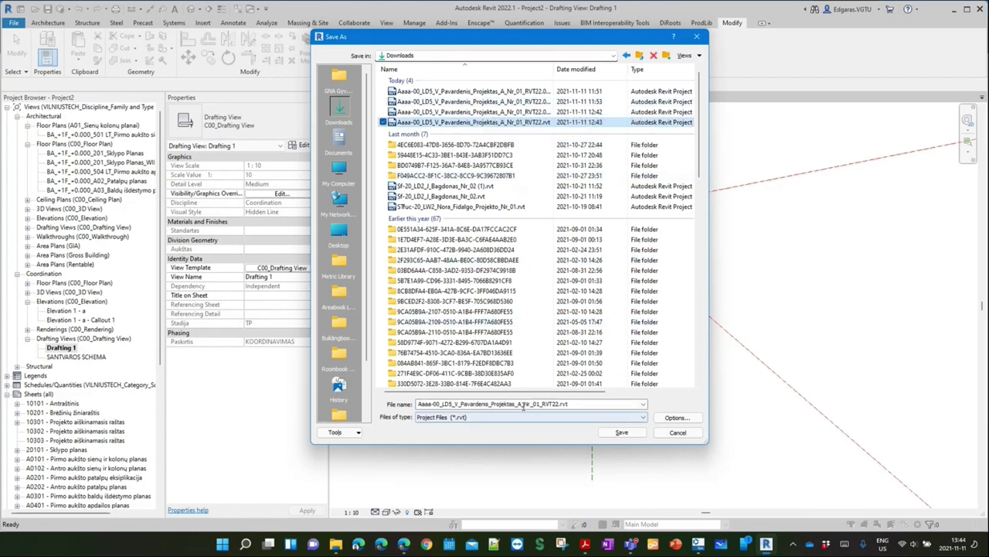
Change LD5 to ND2 in the file name and save the project
{"action": "left_click", "coordinate": [439, 404]}
{"action": "left_click_drag", "start_coordinate": [442, 404], "coordinate": [450, 415]}
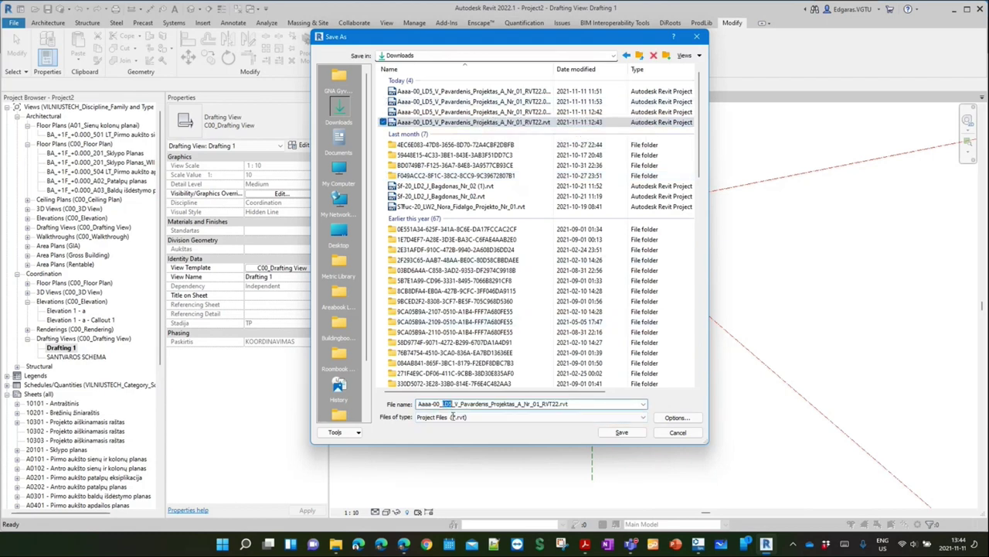
{"action": "type", "text": "nd3"}
{"action": "key", "text": "Caps_Lock"}
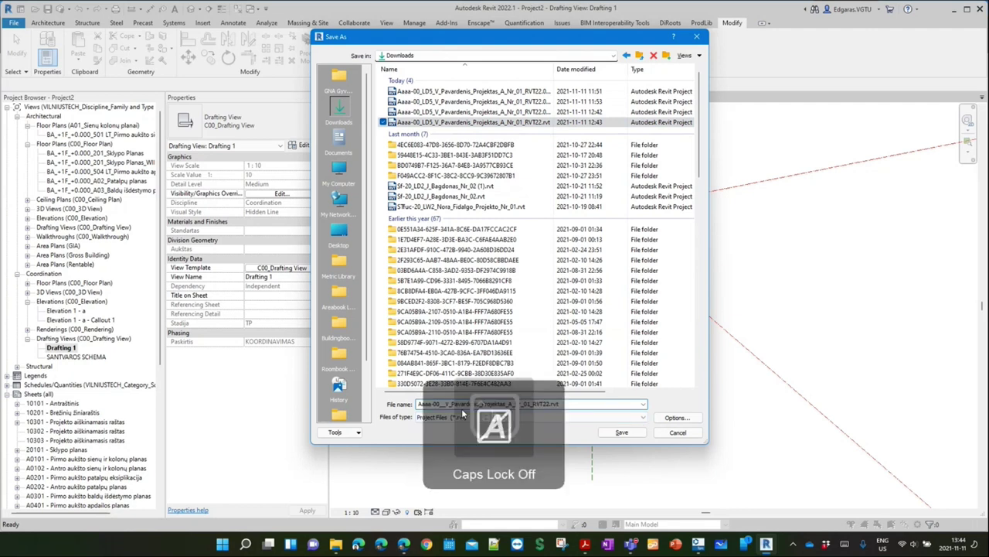
{"action": "type", "text": "ND2"}
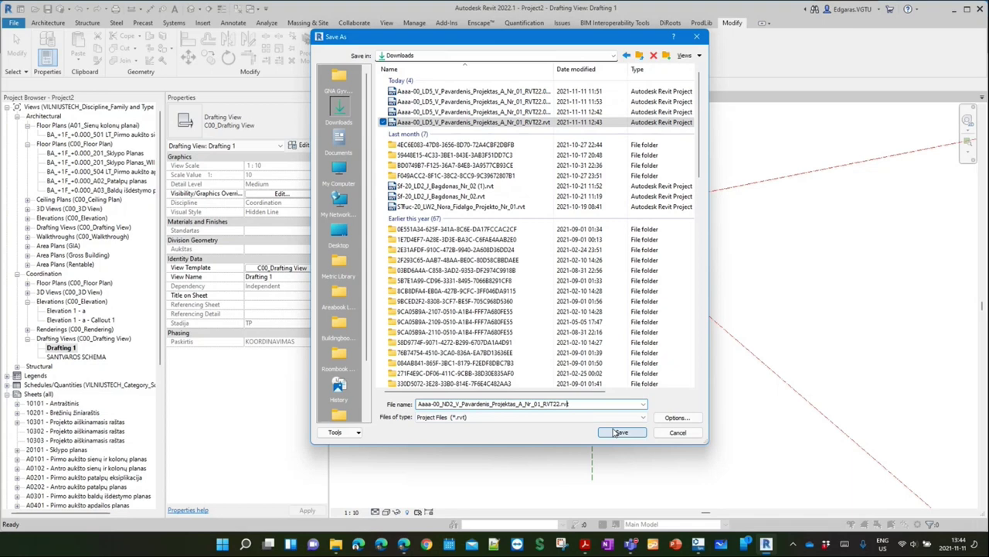
{"action": "left_click", "coordinate": [615, 433]}
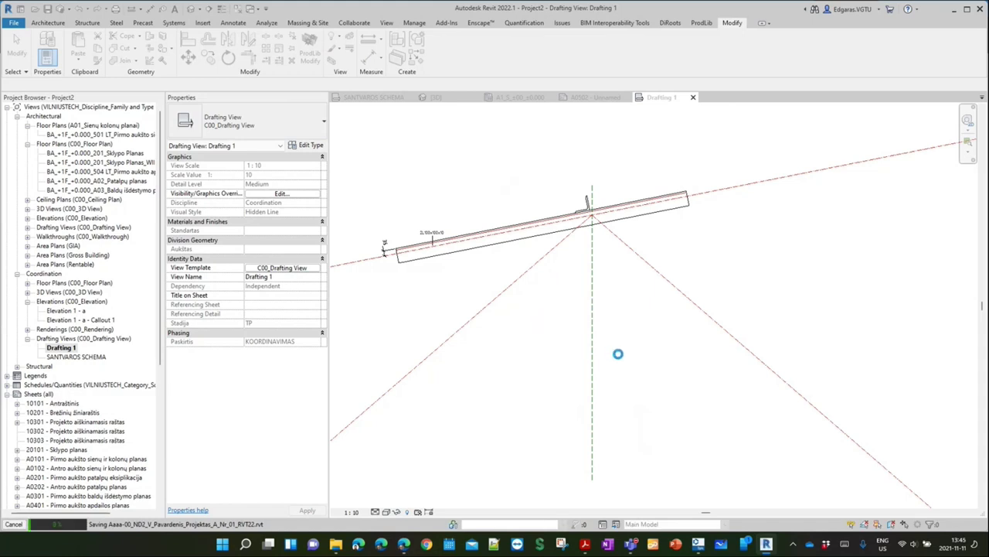
{"action": "left_click", "coordinate": [590, 549]}
{"action": "scroll", "coordinate": [359, 268], "scroll_direction": "down", "scroll_amount": 3}
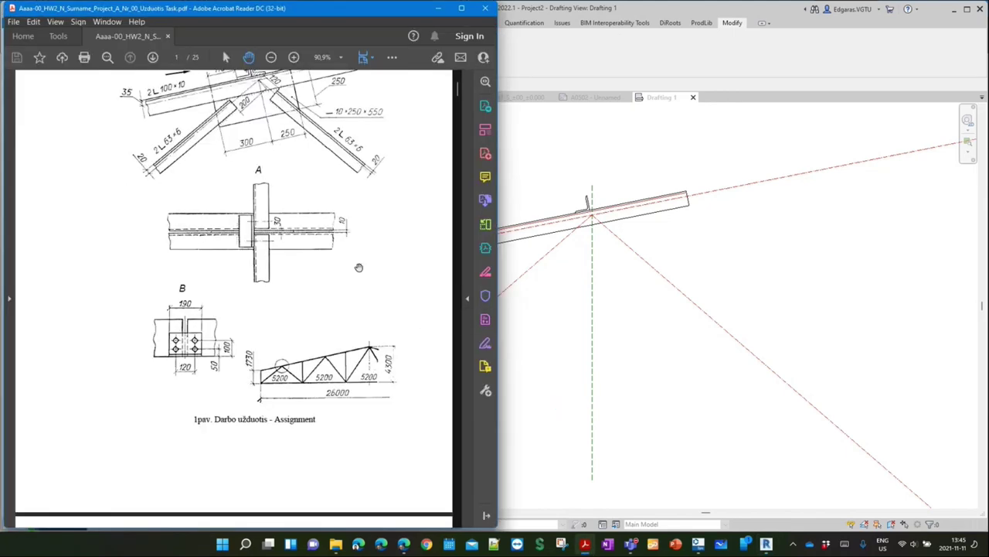
{"action": "scroll", "coordinate": [245, 307], "scroll_direction": "up", "scroll_amount": 3}
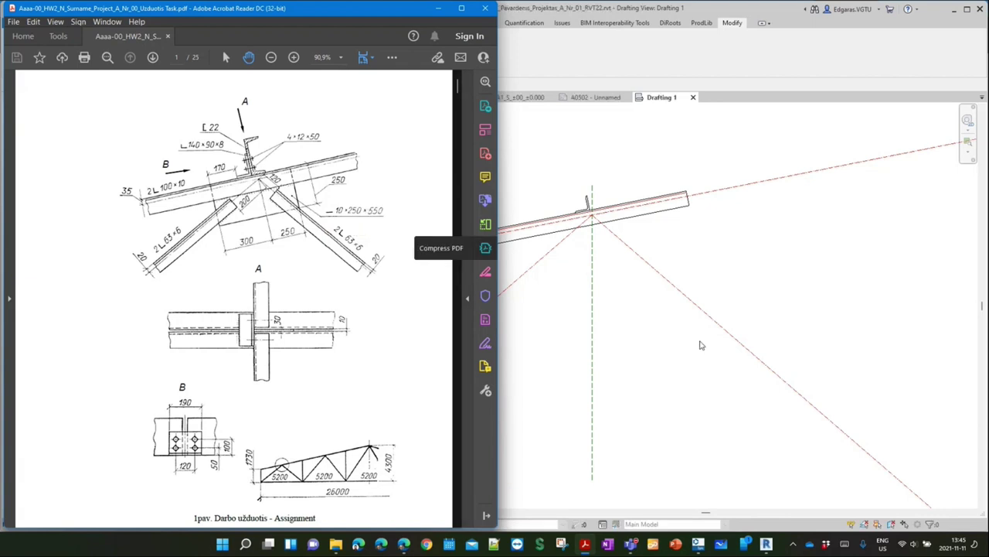
{"action": "left_click", "coordinate": [533, 255]}
{"action": "scroll", "coordinate": [529, 248], "scroll_direction": "down", "scroll_amount": 2}
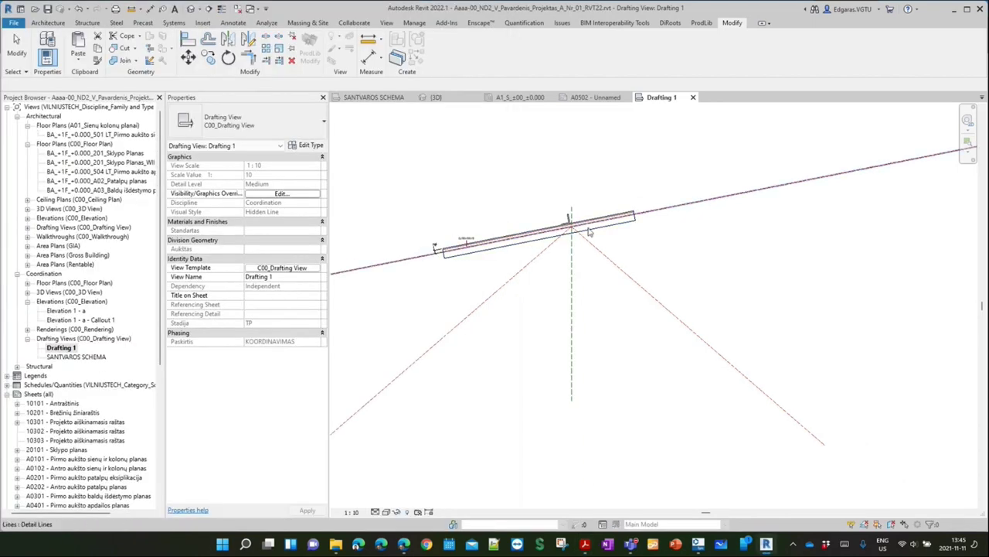
Show the Annotate ribbon tools, then switch to the Teams General meeting window
{"action": "scroll", "coordinate": [441, 371], "scroll_direction": "down", "scroll_amount": 2}
{"action": "scroll", "coordinate": [457, 302], "scroll_direction": "up", "scroll_amount": 2}
{"action": "left_click", "coordinate": [240, 24]}
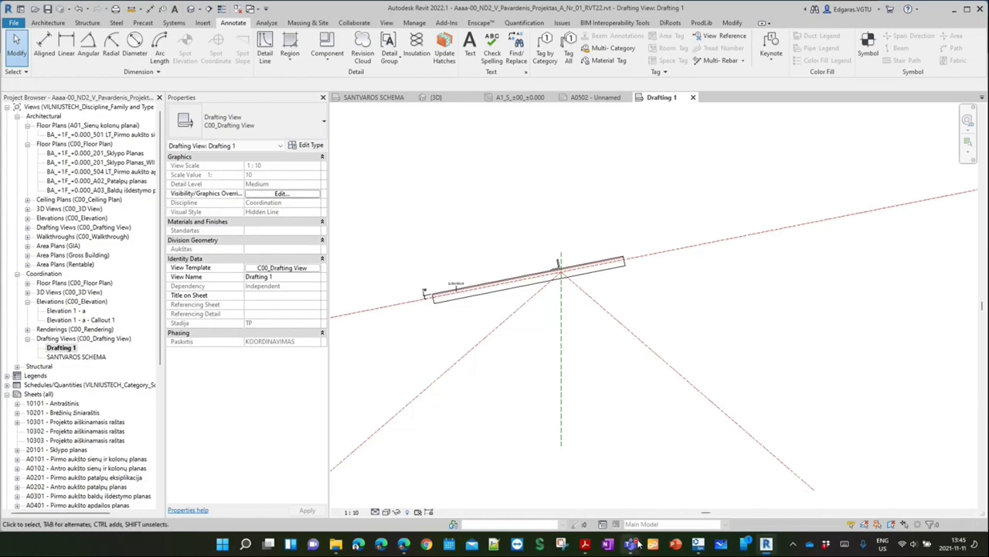
{"action": "mouse_move", "coordinate": [631, 544]}
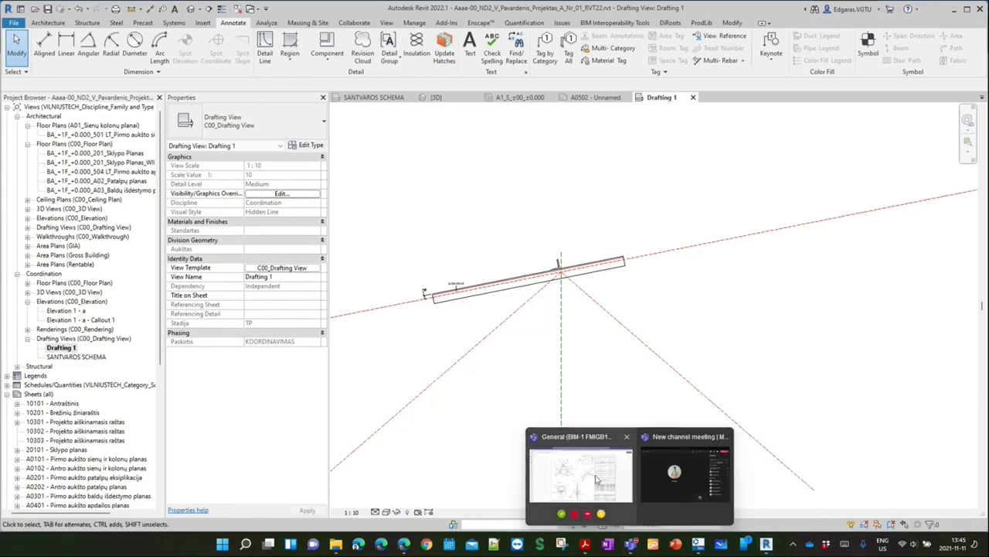
{"action": "left_click", "coordinate": [615, 510]}
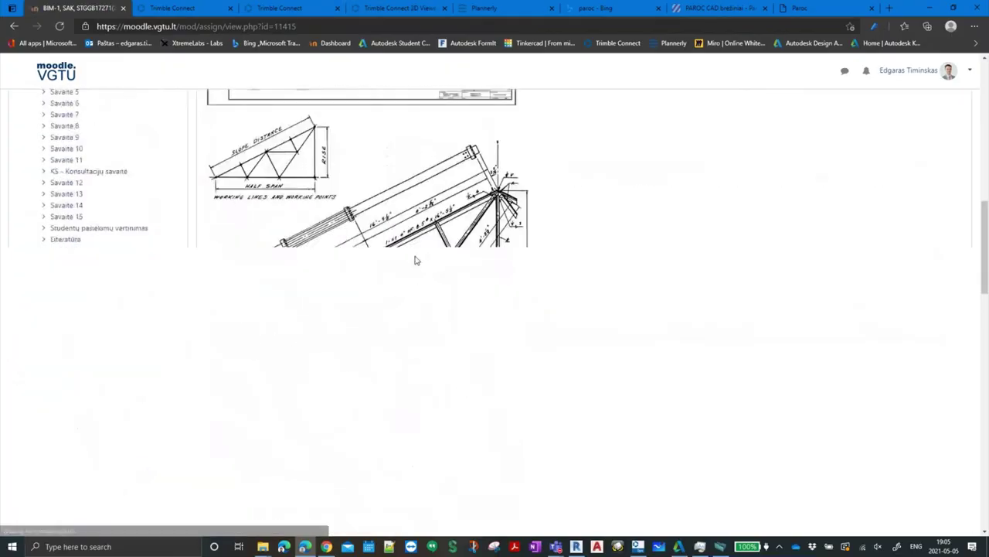
Download HW3 2016-04-23-1736.dwfx from the Užduoties schemos section and open a new blank tab
{"action": "scroll", "coordinate": [413, 259], "scroll_direction": "down", "scroll_amount": 5}
{"action": "scroll", "coordinate": [413, 258], "scroll_direction": "down", "scroll_amount": 5}
{"action": "scroll", "coordinate": [415, 261], "scroll_direction": "down", "scroll_amount": 5}
{"action": "scroll", "coordinate": [387, 257], "scroll_direction": "down", "scroll_amount": 4}
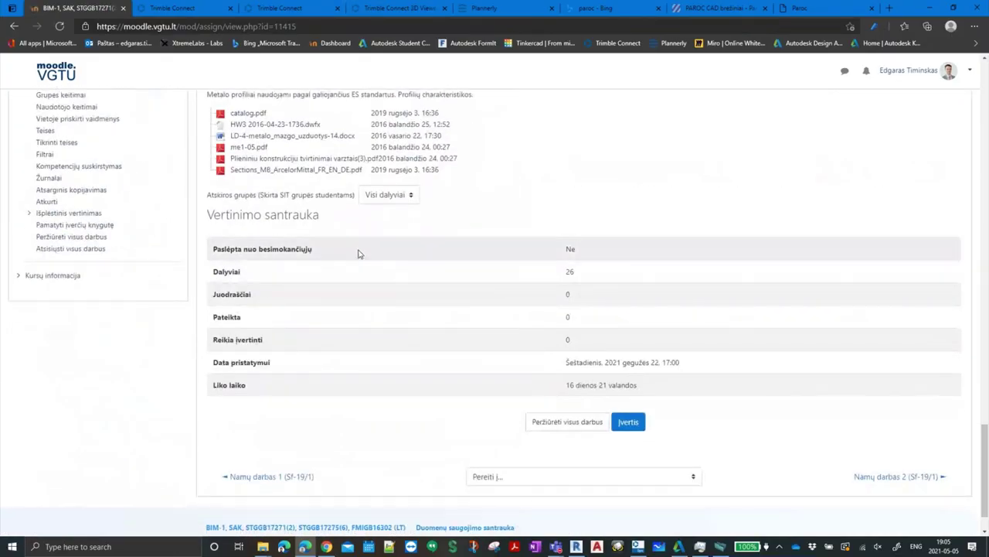
{"action": "scroll", "coordinate": [360, 252], "scroll_direction": "up", "scroll_amount": 1}
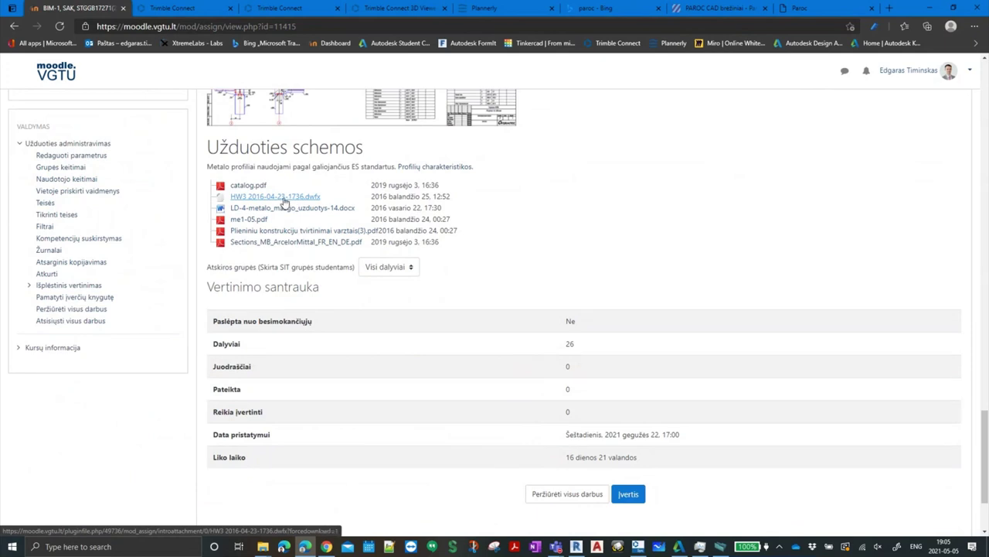
{"action": "left_click", "coordinate": [285, 199]}
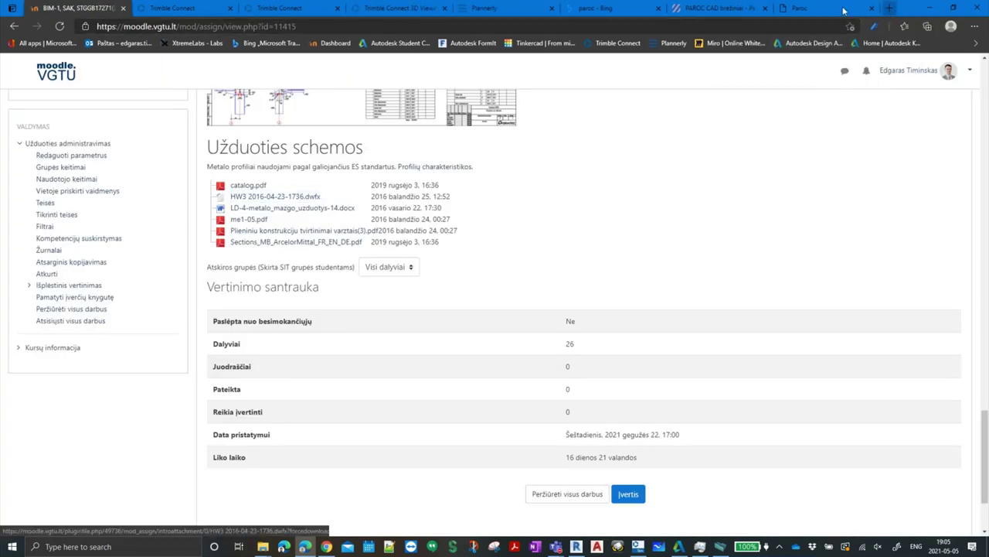
{"action": "left_click", "coordinate": [889, 8]}
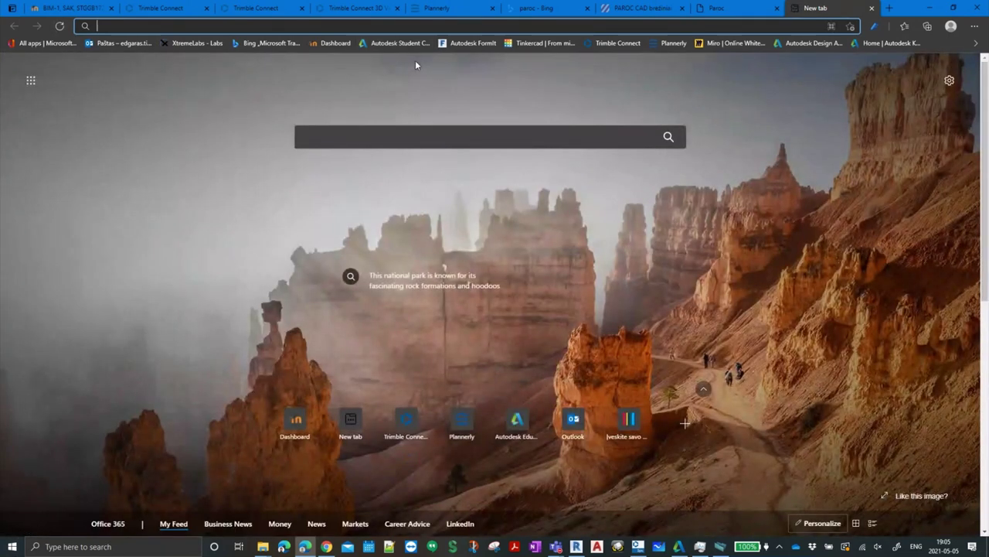
Search for 'a30 autodesk viewer' and open the viewer.autodesk.com result
{"action": "type", "text": "o"}
{"action": "key", "text": "BackSpace"}
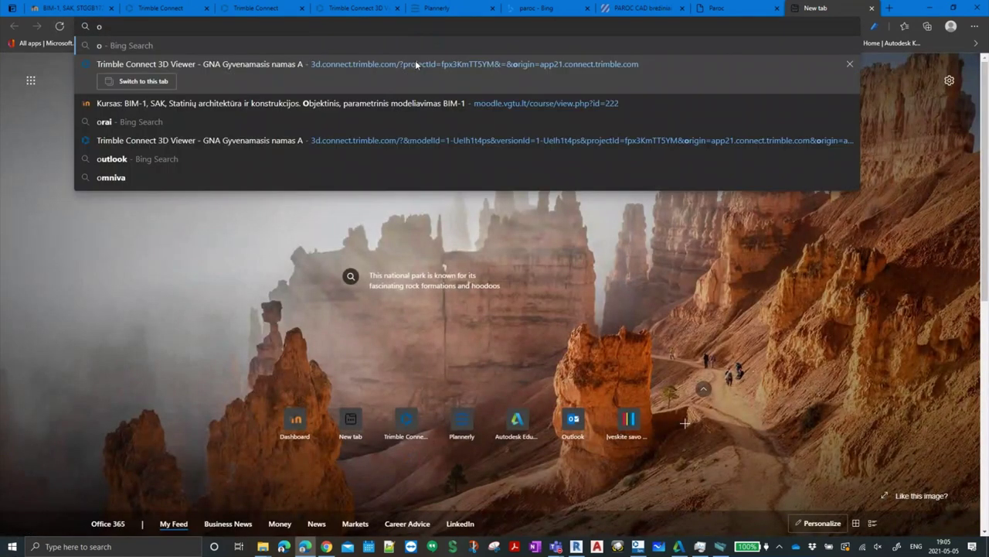
{"action": "type", "text": "a30"}
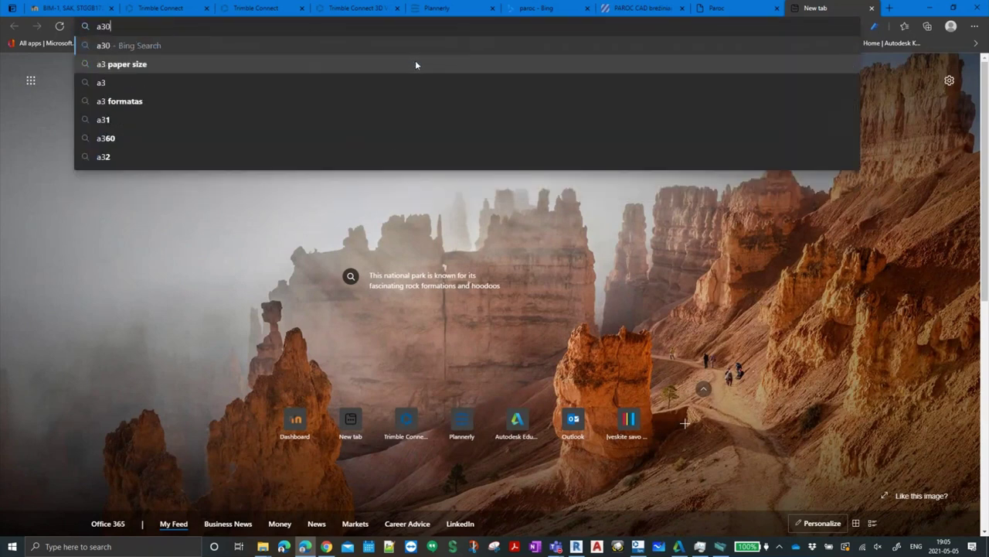
{"action": "type", "text": " autodesk"}
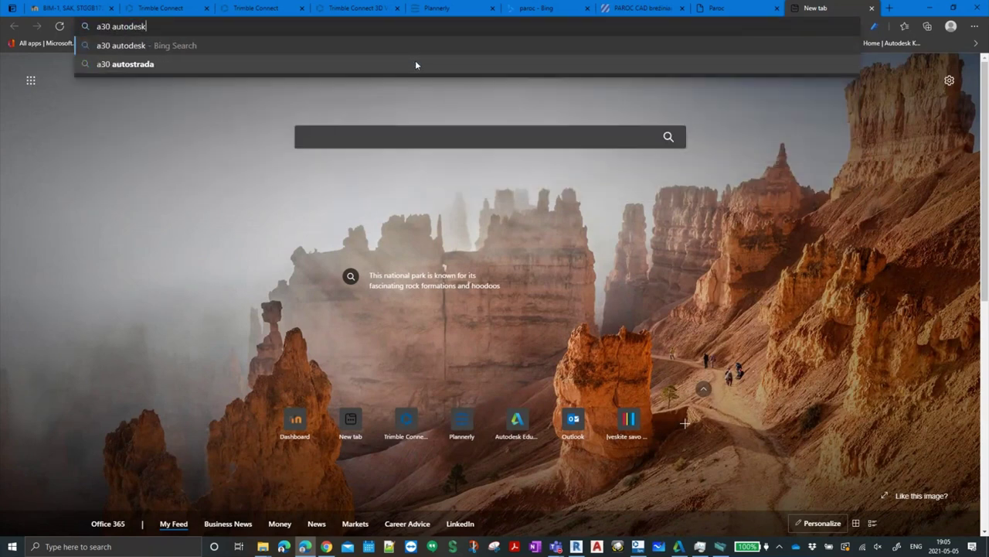
{"action": "type", "text": " viewer"}
{"action": "key", "text": "Return"}
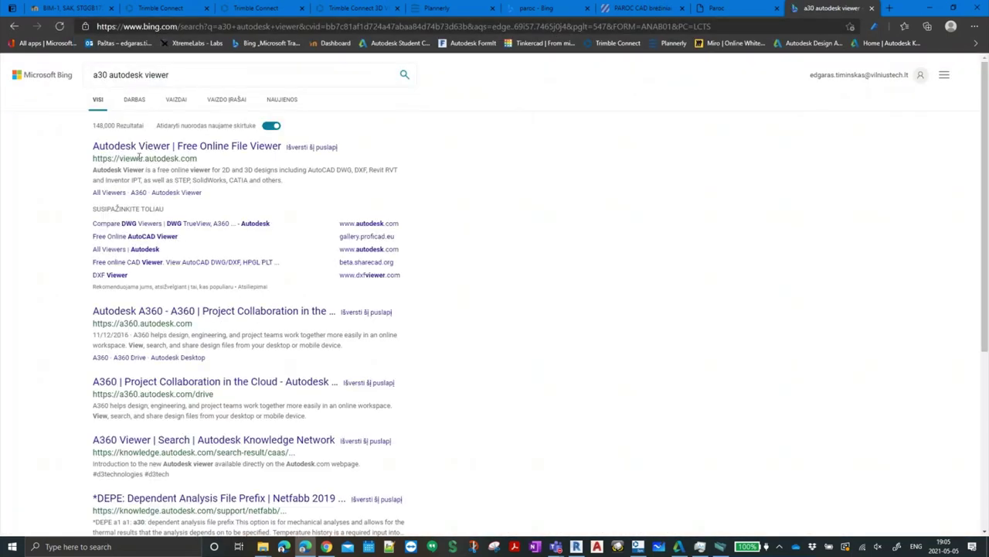
{"action": "left_click", "coordinate": [252, 151]}
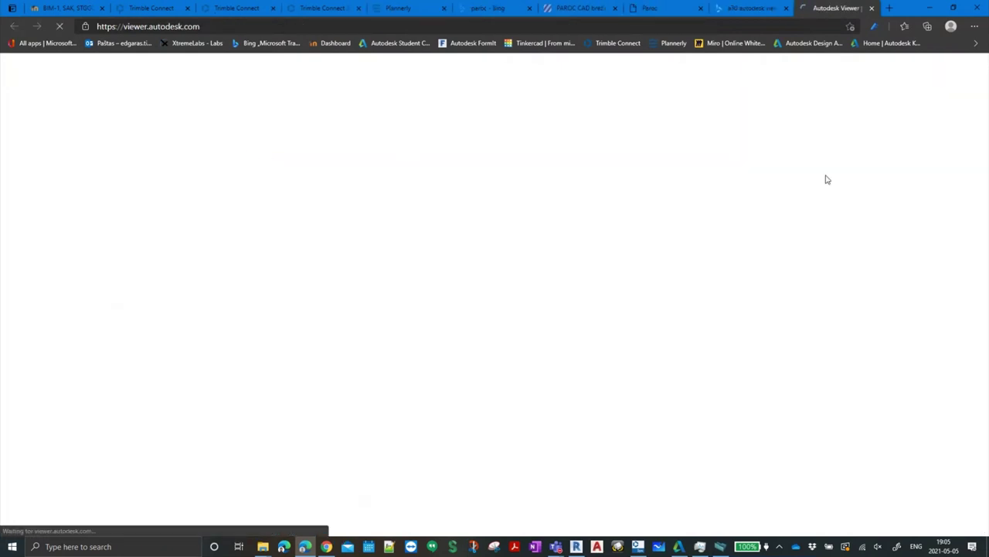
Look over the Autodesk Viewer homepage
{"action": "left_click", "coordinate": [975, 27]}
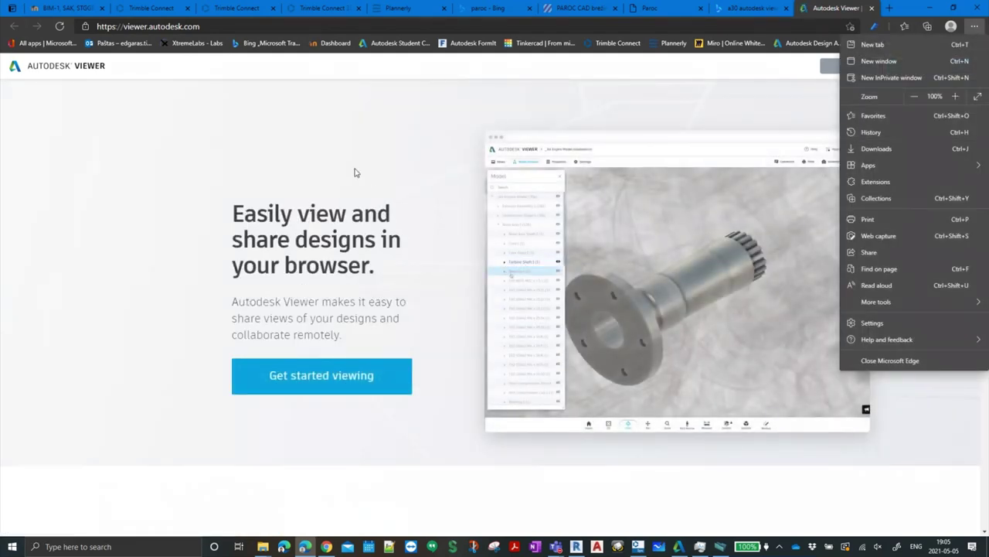
{"action": "left_click", "coordinate": [354, 172]}
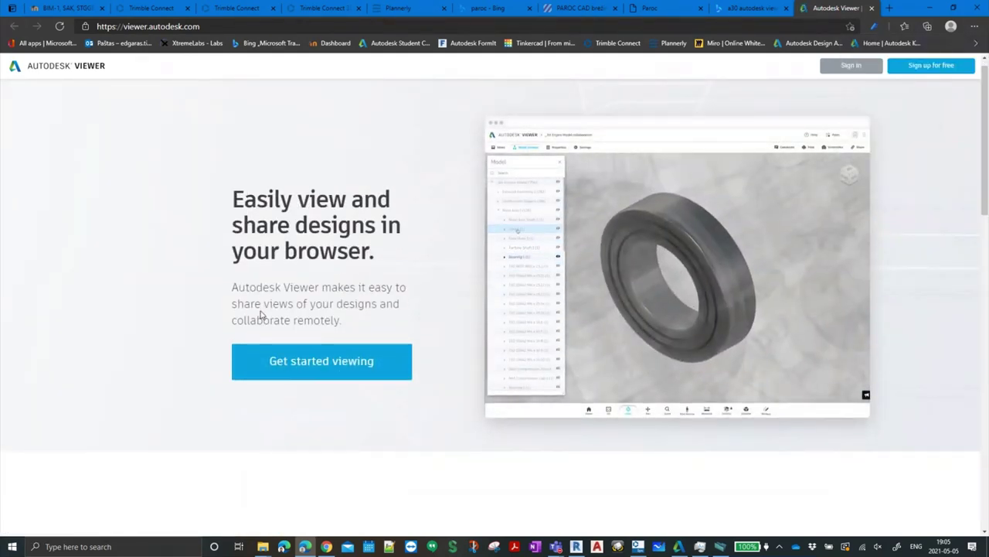
{"action": "scroll", "coordinate": [261, 313], "scroll_direction": "down", "scroll_amount": 3}
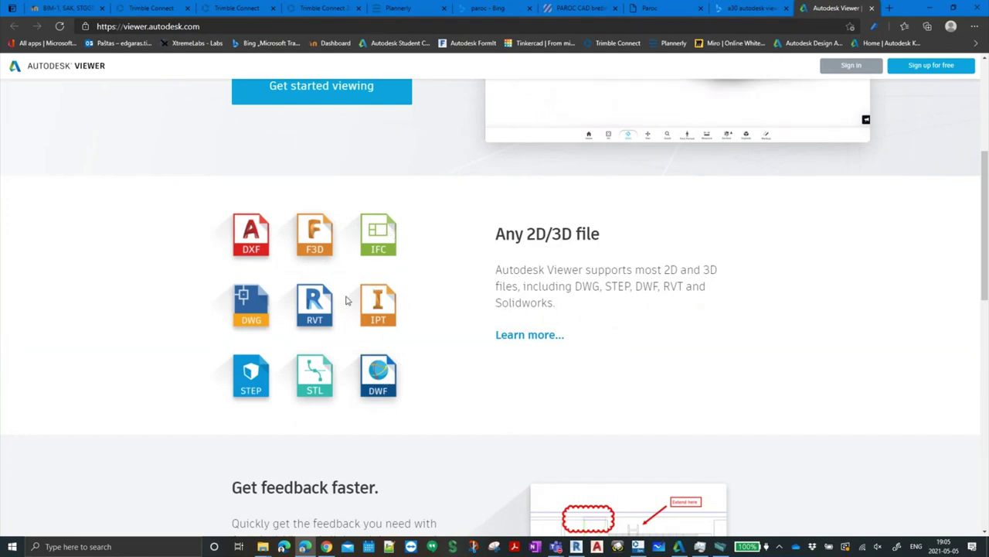
{"action": "scroll", "coordinate": [287, 323], "scroll_direction": "down", "scroll_amount": 5}
{"action": "scroll", "coordinate": [286, 323], "scroll_direction": "down", "scroll_amount": 6}
{"action": "scroll", "coordinate": [285, 324], "scroll_direction": "down", "scroll_amount": 2}
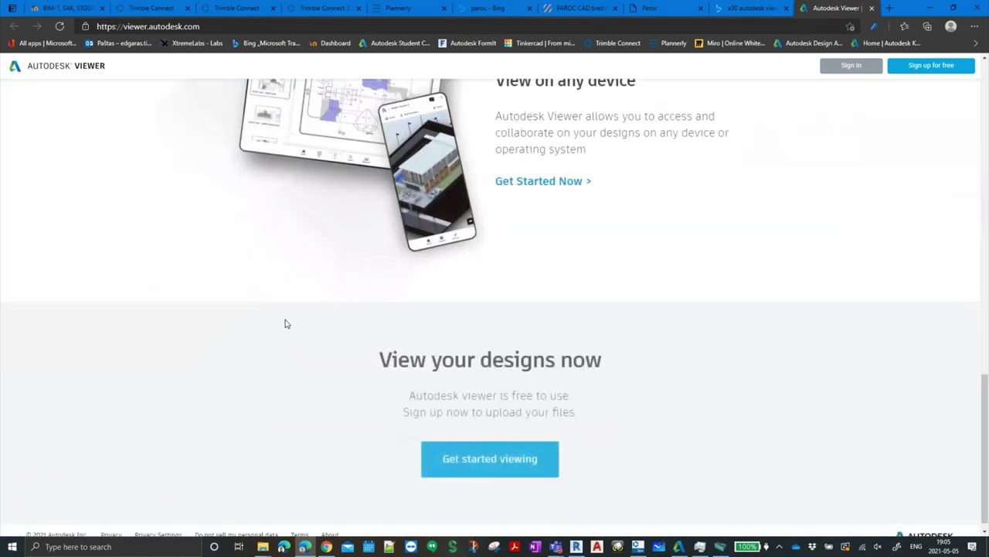
{"action": "scroll", "coordinate": [286, 325], "scroll_direction": "up", "scroll_amount": 4}
{"action": "scroll", "coordinate": [286, 324], "scroll_direction": "up", "scroll_amount": 4}
{"action": "scroll", "coordinate": [286, 325], "scroll_direction": "up", "scroll_amount": 3}
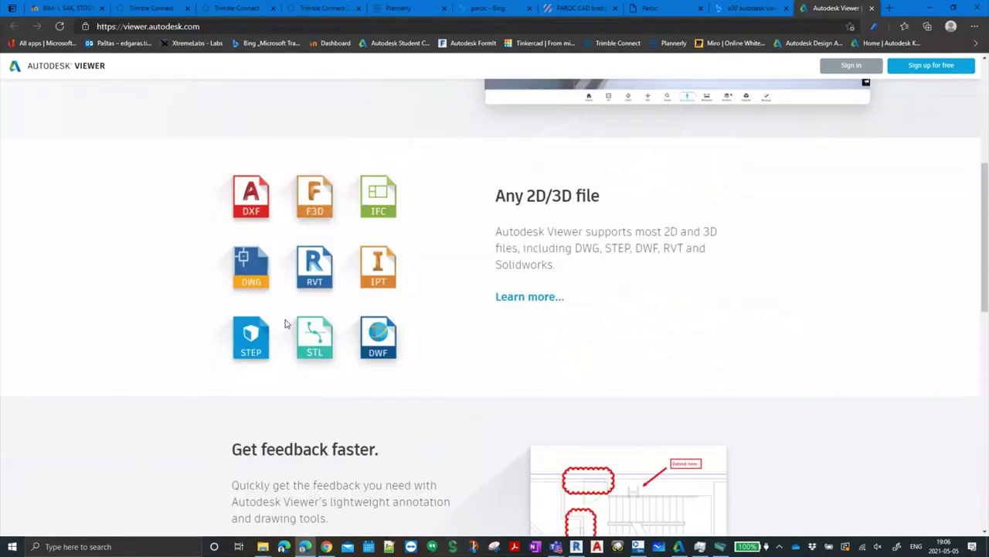
{"action": "scroll", "coordinate": [286, 324], "scroll_direction": "up", "scroll_amount": 1}
{"action": "scroll", "coordinate": [595, 352], "scroll_direction": "up", "scroll_amount": 3}
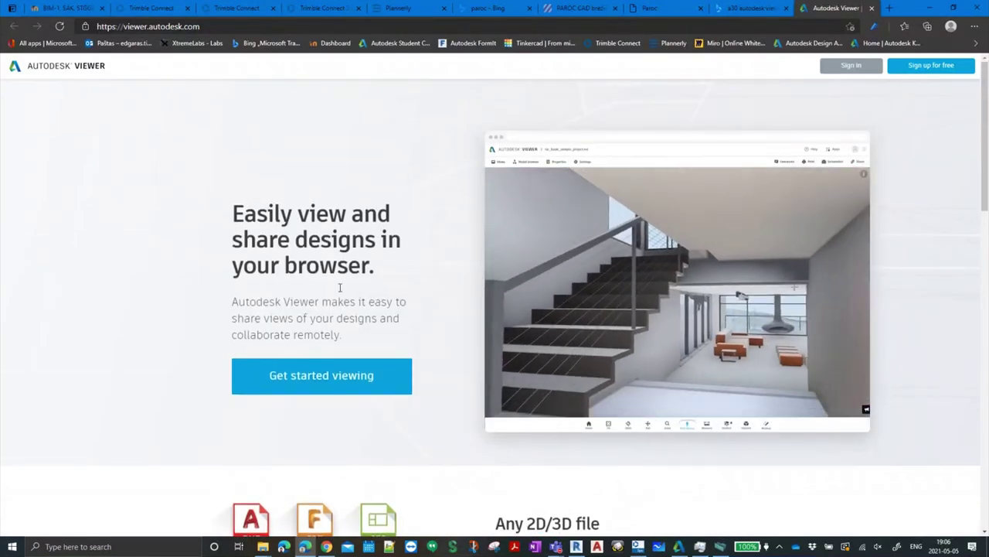
Find the downloaded HW3 .dwfx in Downloads, drop it on the viewer page and start viewing
{"action": "left_click", "coordinate": [975, 26]}
{"action": "left_click", "coordinate": [876, 152]}
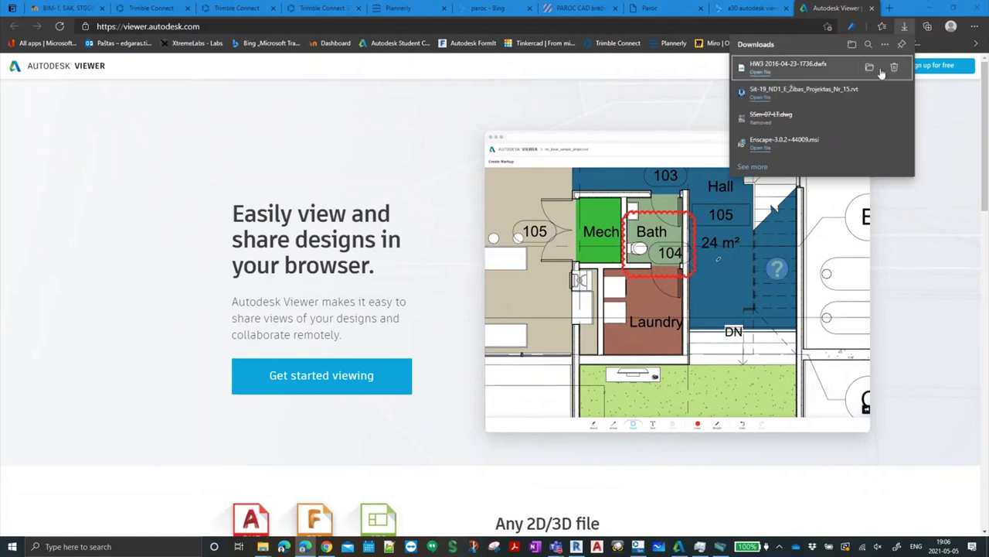
{"action": "left_click", "coordinate": [871, 68]}
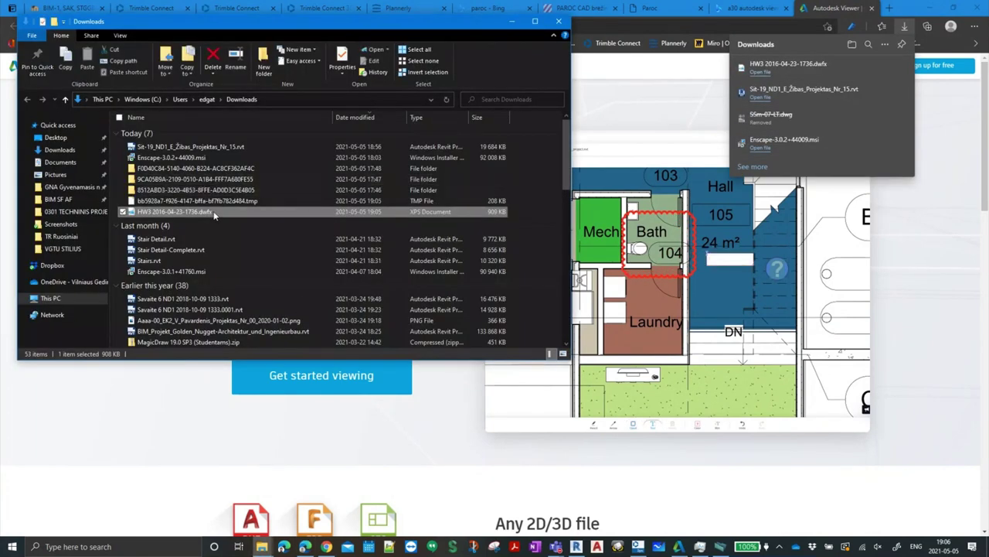
{"action": "mouse_move", "coordinate": [216, 212]}
{"action": "left_mouse_down"}
{"action": "mouse_move", "coordinate": [431, 435]}
{"action": "mouse_move", "coordinate": [462, 455]}
{"action": "left_mouse_up"}
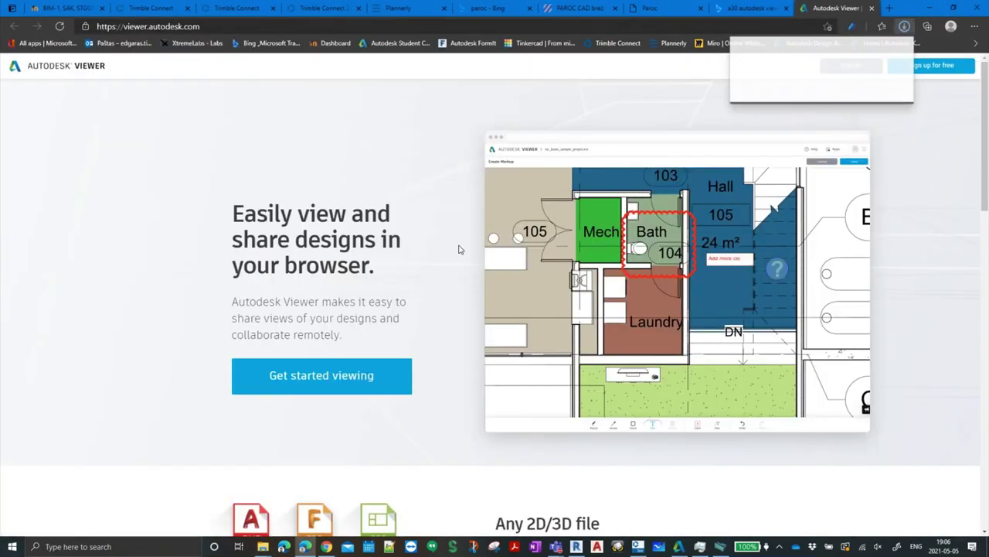
{"action": "left_click", "coordinate": [328, 381]}
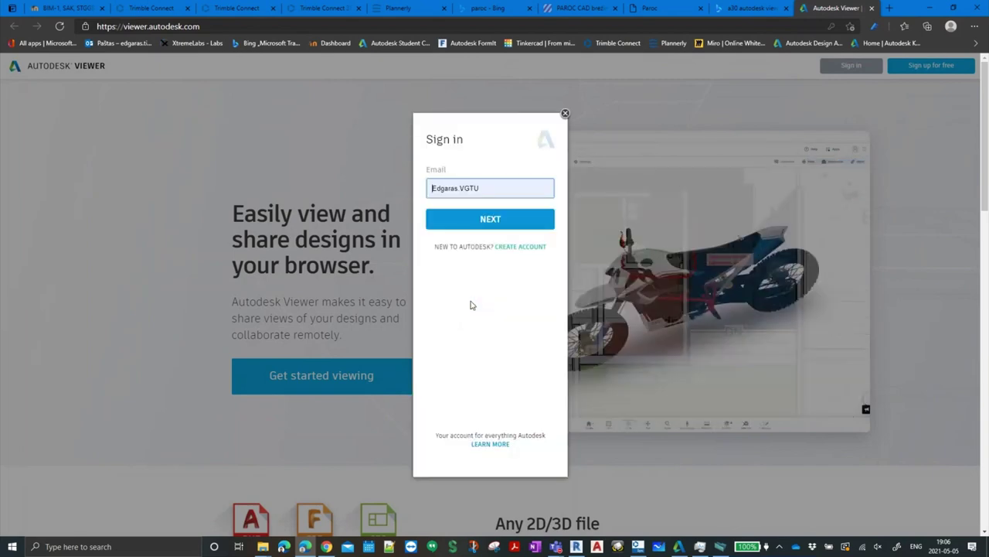
Sign in to Autodesk Viewer with the account e-mail and password, then upload HW3 2016-04-23-1736.dwfx from Edge downloads
{"action": "left_click", "coordinate": [435, 221]}
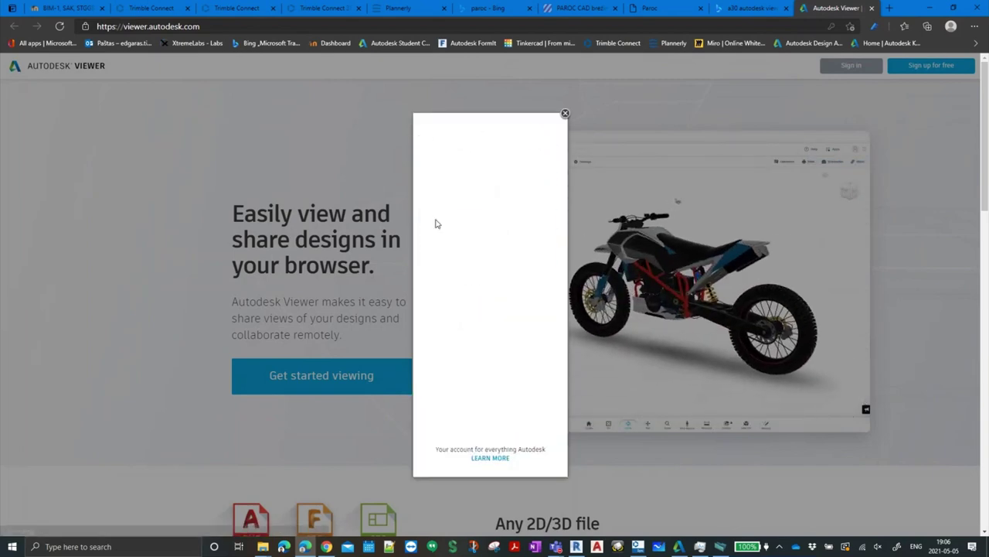
{"action": "left_click", "coordinate": [504, 256]}
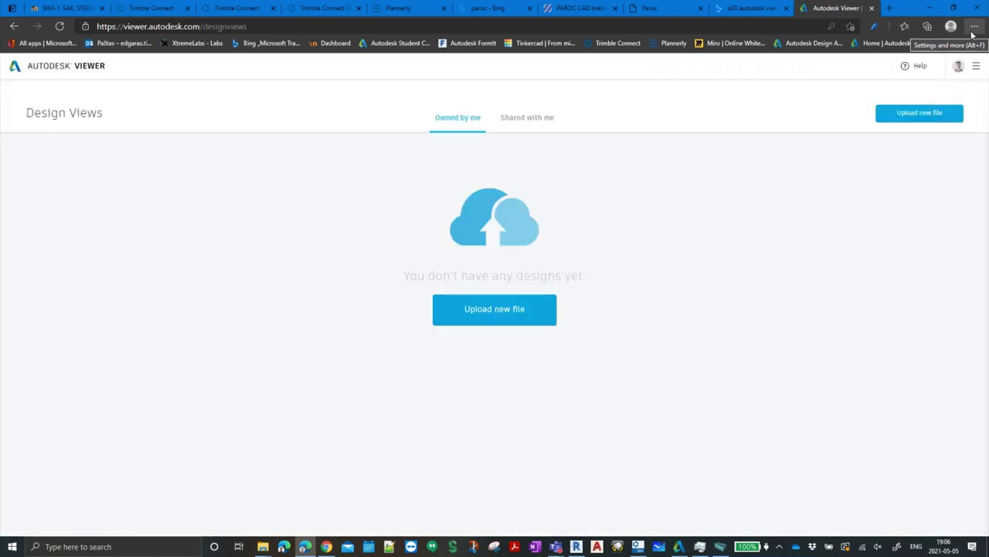
{"action": "left_click", "coordinate": [975, 28]}
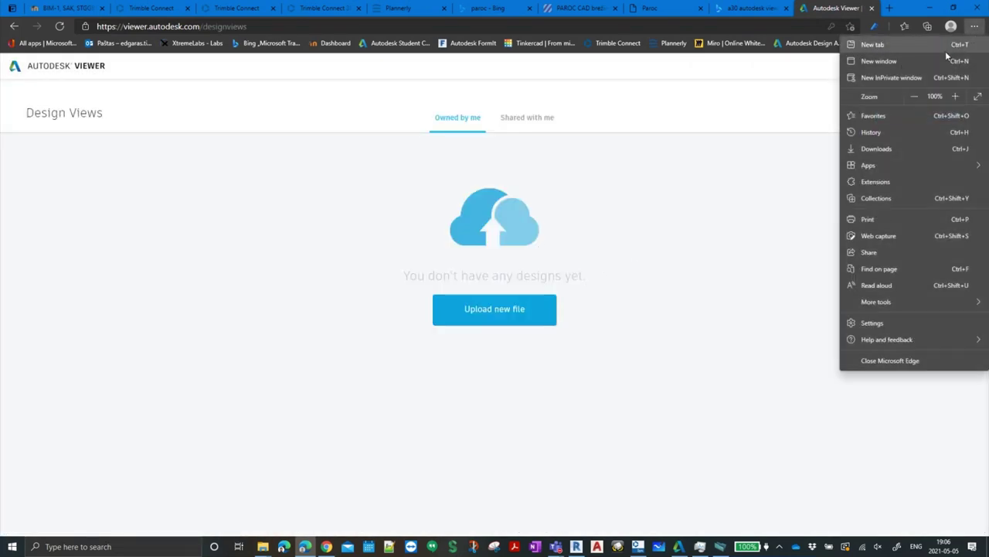
{"action": "left_click", "coordinate": [885, 151]}
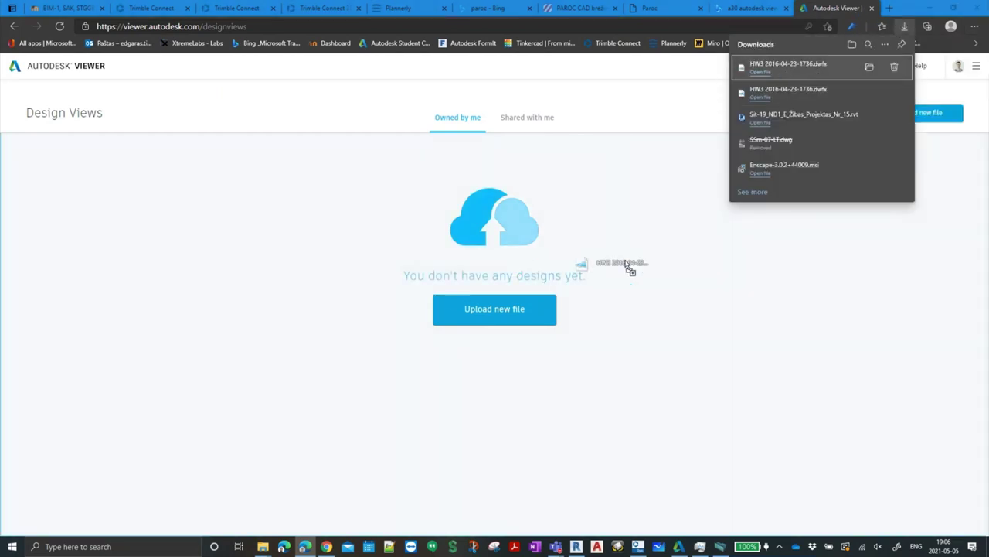
{"action": "left_click_drag", "start_coordinate": [648, 188], "coordinate": [596, 266]}
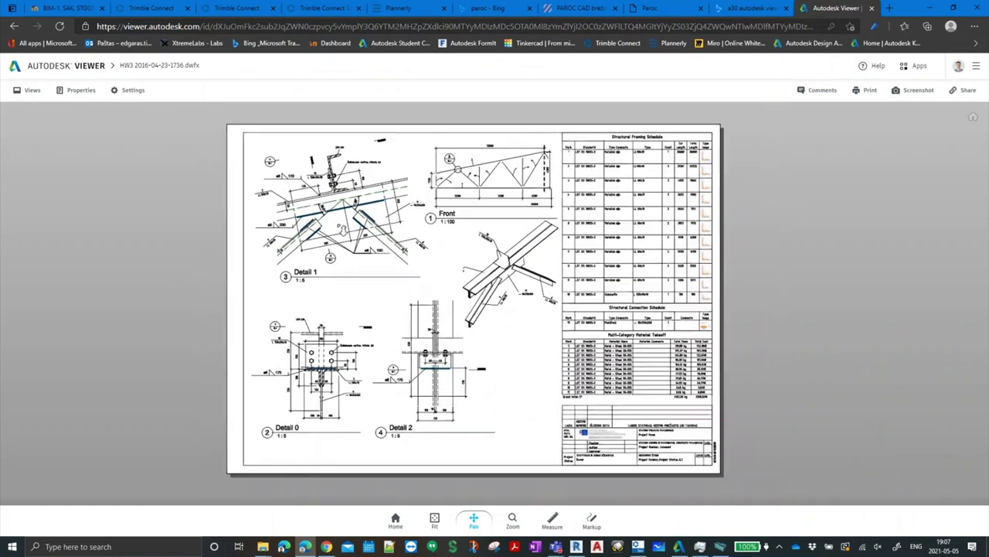
Measure the roughly 550 mm and 250 mm distances in Detail 1
{"action": "scroll", "coordinate": [345, 230], "scroll_direction": "up", "scroll_amount": 3}
{"action": "scroll", "coordinate": [346, 229], "scroll_direction": "up", "scroll_amount": 2}
{"action": "left_click_drag", "start_coordinate": [376, 280], "coordinate": [404, 311]}
{"action": "scroll", "coordinate": [405, 311], "scroll_direction": "up", "scroll_amount": 1}
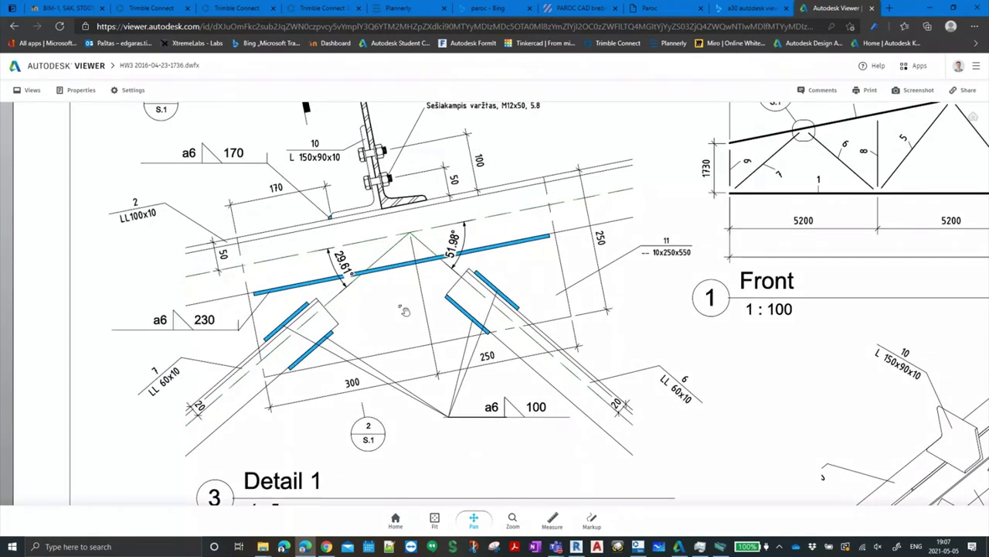
{"action": "scroll", "coordinate": [404, 307], "scroll_direction": "up", "scroll_amount": 1}
{"action": "scroll", "coordinate": [410, 327], "scroll_direction": "up", "scroll_amount": 1}
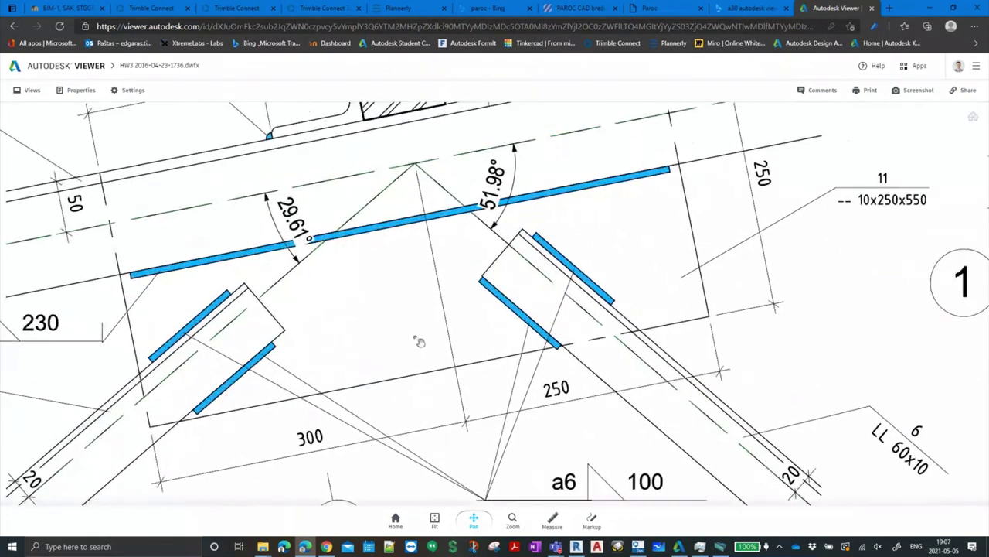
{"action": "left_click", "coordinate": [554, 523]}
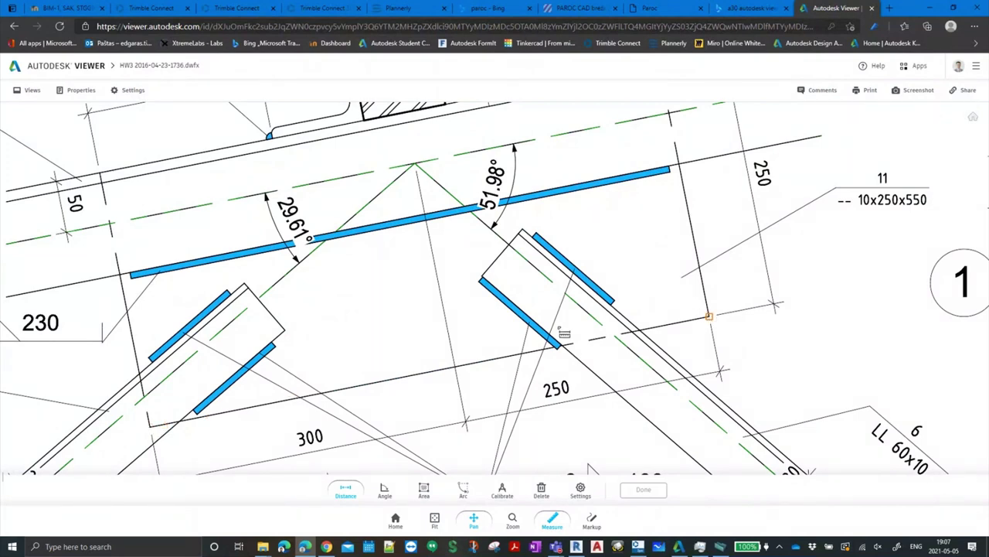
{"action": "left_click", "coordinate": [151, 426]}
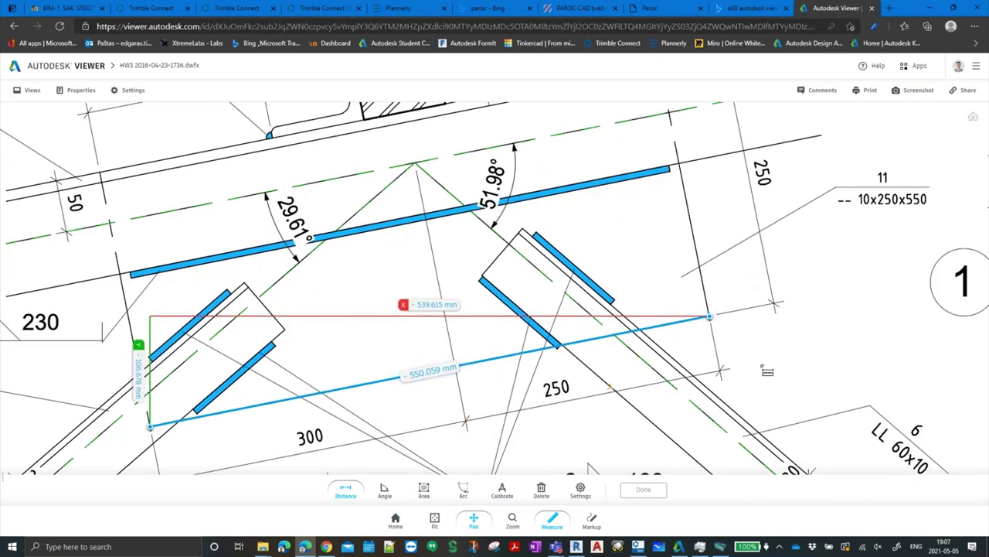
{"action": "left_click", "coordinate": [464, 422]}
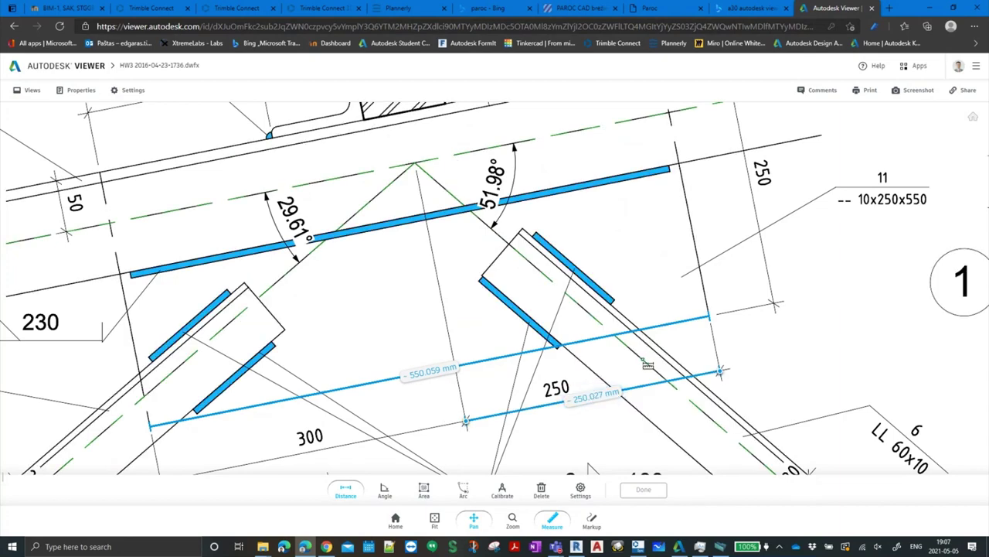
{"action": "scroll", "coordinate": [523, 309], "scroll_direction": "up", "scroll_amount": 2}
{"action": "scroll", "coordinate": [665, 303], "scroll_direction": "down", "scroll_amount": 3}
{"action": "key", "text": "Escape"}
Show the properties of the LL 60x10 diagonal member
{"action": "scroll", "coordinate": [665, 303], "scroll_direction": "down", "scroll_amount": 3}
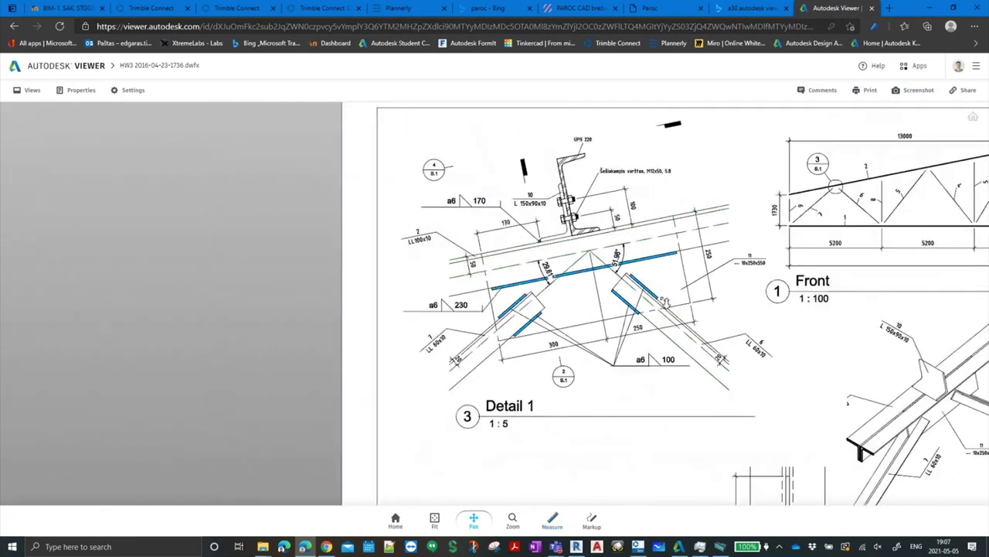
{"action": "scroll", "coordinate": [619, 316], "scroll_direction": "down", "scroll_amount": 2}
{"action": "scroll", "coordinate": [541, 333], "scroll_direction": "down", "scroll_amount": 2}
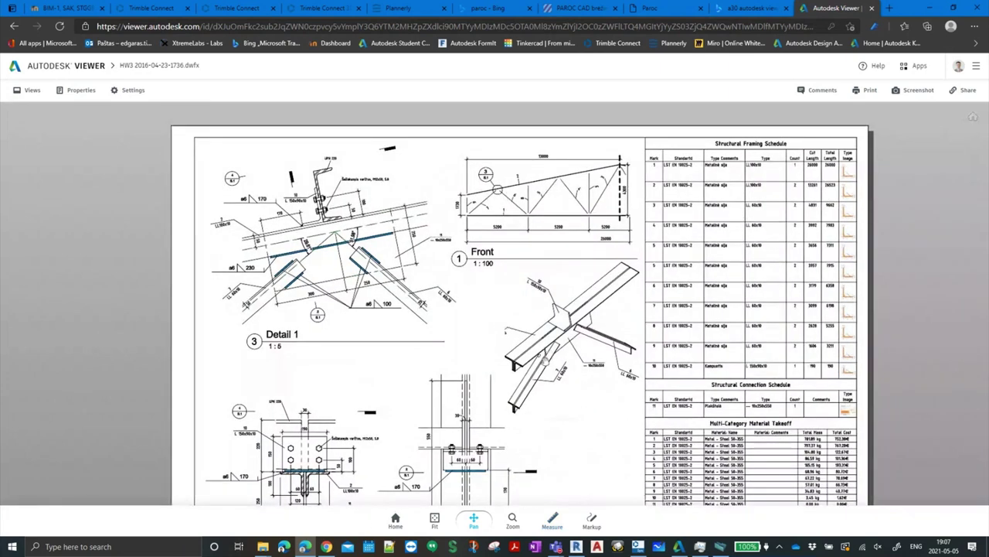
{"action": "left_click", "coordinate": [552, 368]}
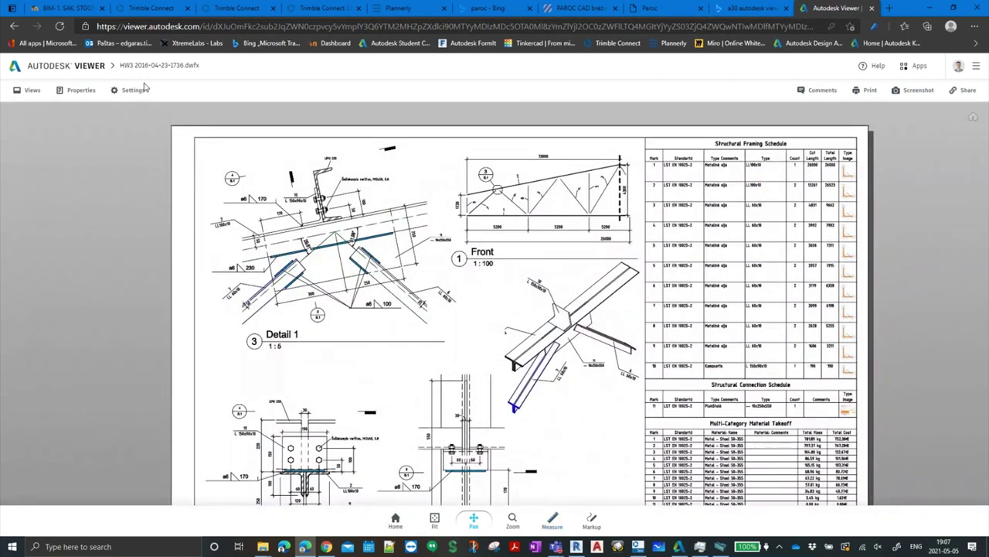
{"action": "left_click", "coordinate": [76, 91]}
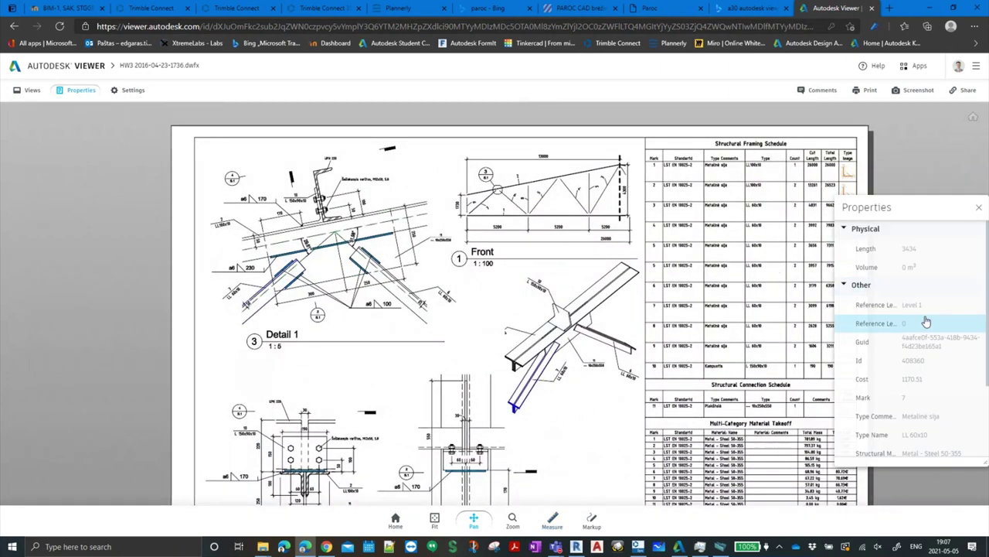
Review the Steel 50-355 properties of horizontal member Mark 6, then close the properties panel
{"action": "scroll", "coordinate": [927, 322], "scroll_direction": "down", "scroll_amount": 2}
{"action": "scroll", "coordinate": [926, 318], "scroll_direction": "down", "scroll_amount": 1}
{"action": "scroll", "coordinate": [925, 316], "scroll_direction": "up", "scroll_amount": 2}
{"action": "scroll", "coordinate": [924, 313], "scroll_direction": "up", "scroll_amount": 1}
{"action": "left_click", "coordinate": [604, 338]}
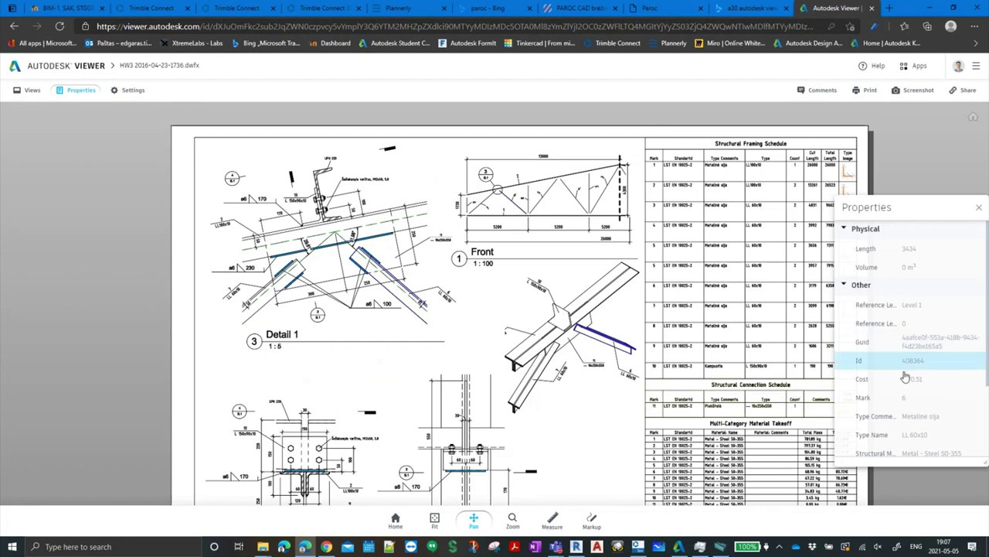
{"action": "scroll", "coordinate": [937, 350], "scroll_direction": "down", "scroll_amount": 2}
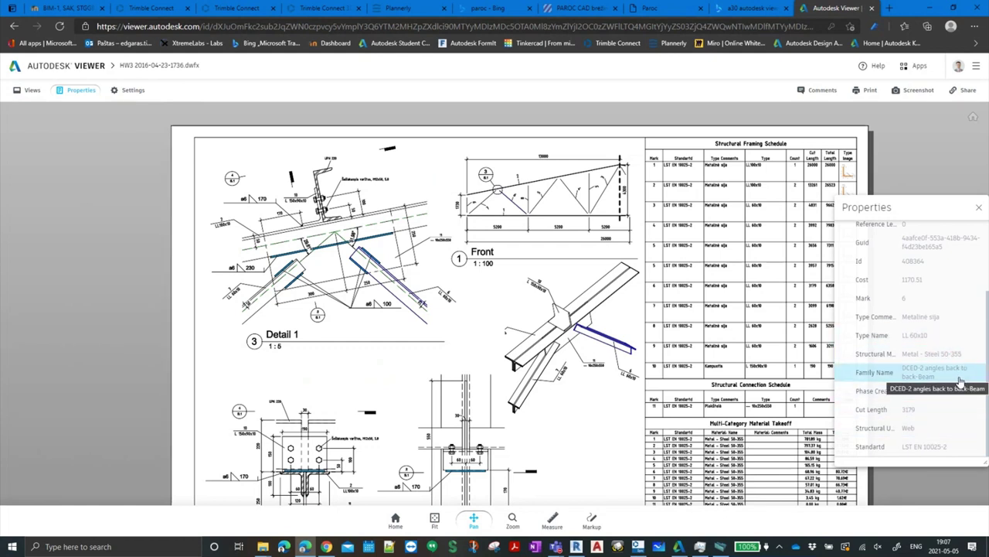
{"action": "scroll", "coordinate": [948, 438], "scroll_direction": "up", "scroll_amount": 2}
{"action": "scroll", "coordinate": [948, 439], "scroll_direction": "down", "scroll_amount": 2}
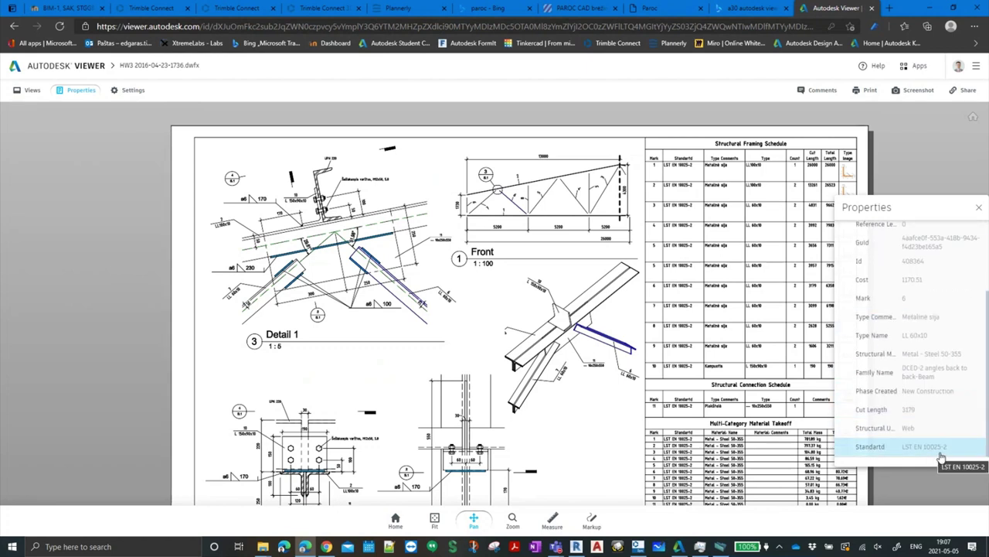
{"action": "scroll", "coordinate": [938, 371], "scroll_direction": "up", "scroll_amount": 2}
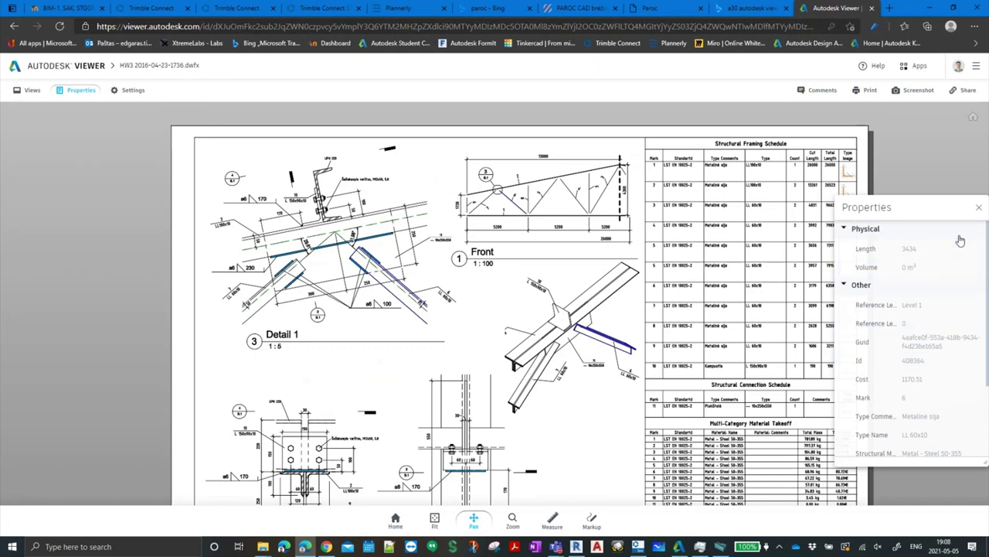
{"action": "left_click", "coordinate": [979, 207]}
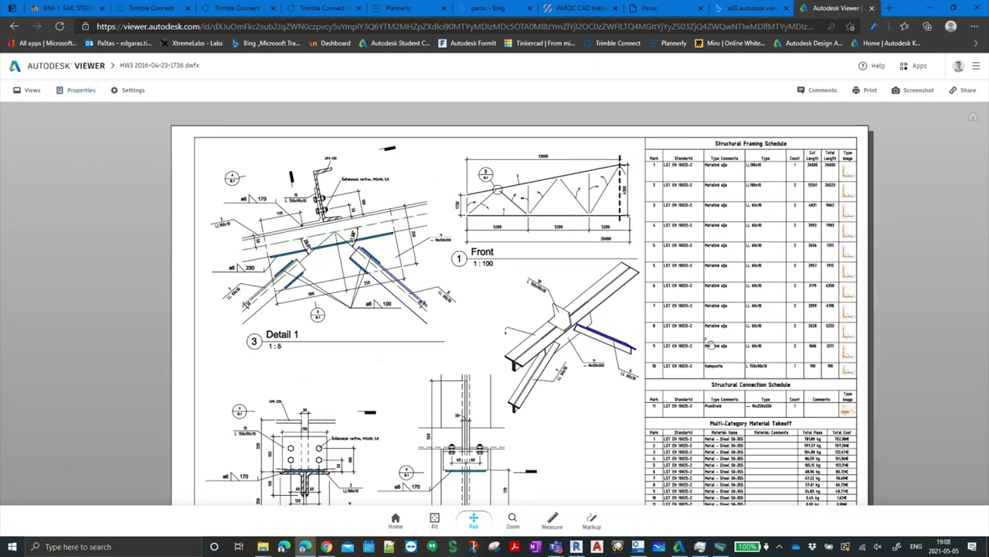
{"action": "left_click_drag", "start_coordinate": [707, 344], "coordinate": [645, 123]}
{"action": "scroll", "coordinate": [630, 304], "scroll_direction": "up", "scroll_amount": 2}
{"action": "scroll", "coordinate": [630, 304], "scroll_direction": "up", "scroll_amount": 3}
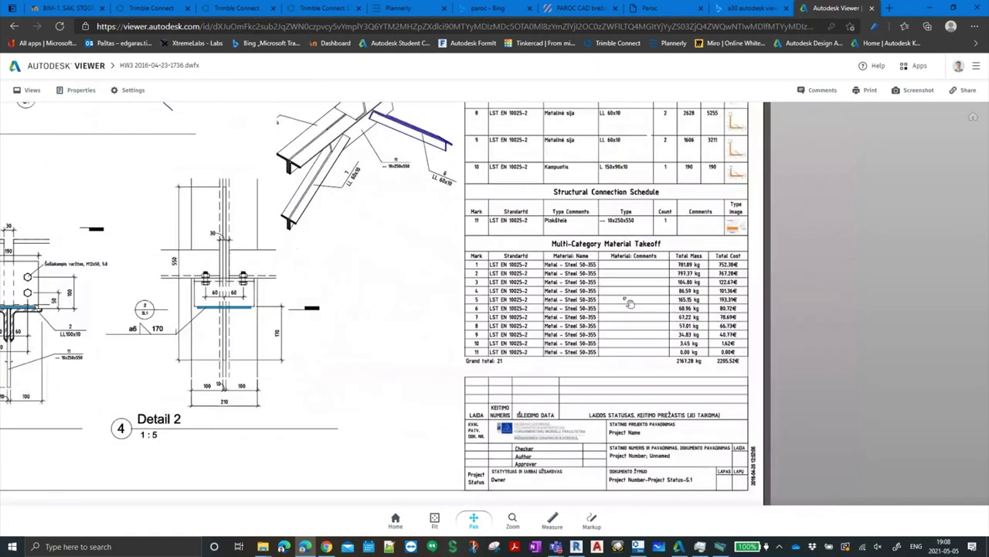
{"action": "scroll", "coordinate": [628, 297], "scroll_direction": "up", "scroll_amount": 3}
{"action": "scroll", "coordinate": [627, 294], "scroll_direction": "up", "scroll_amount": 2}
{"action": "left_click_drag", "start_coordinate": [627, 294], "coordinate": [570, 327]}
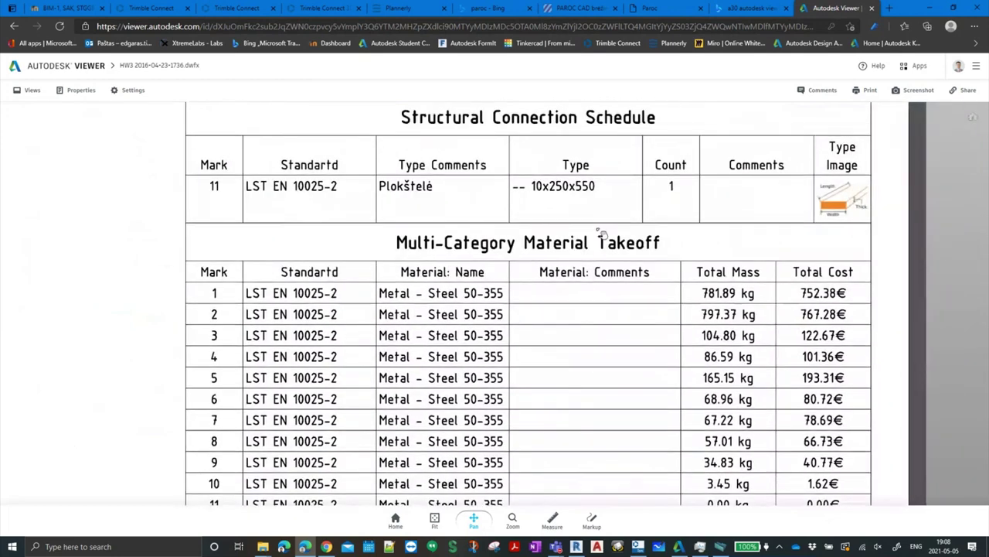
{"action": "mouse_move", "coordinate": [601, 231]}
{"action": "left_mouse_down"}
{"action": "mouse_move", "coordinate": [674, 260]}
{"action": "mouse_move", "coordinate": [638, 320]}
{"action": "mouse_move", "coordinate": [545, 379]}
{"action": "left_mouse_up"}
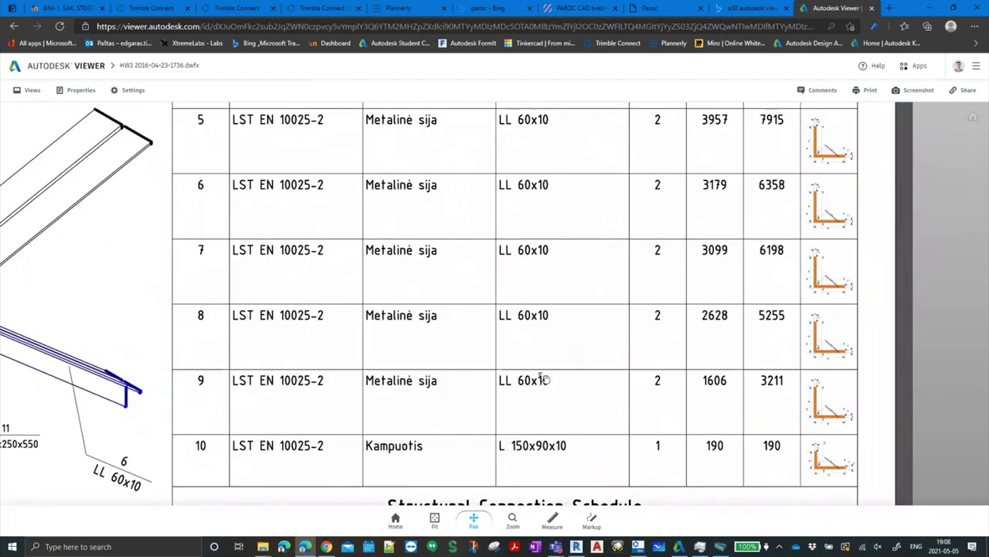
{"action": "scroll", "coordinate": [541, 261], "scroll_direction": "down", "scroll_amount": 2}
{"action": "scroll", "coordinate": [489, 246], "scroll_direction": "down", "scroll_amount": 2}
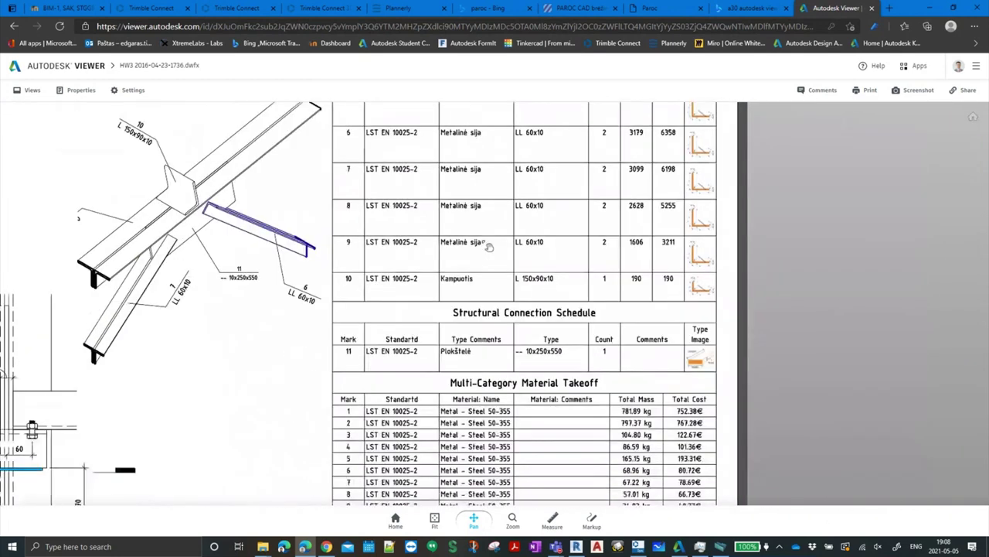
{"action": "left_click_drag", "start_coordinate": [488, 246], "coordinate": [486, 103]}
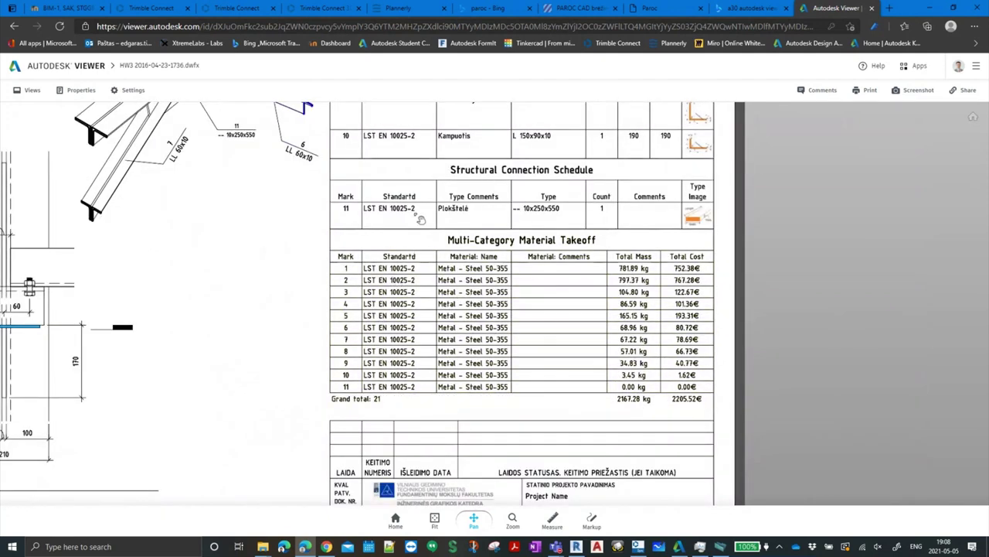
{"action": "left_click_drag", "start_coordinate": [452, 159], "coordinate": [420, 330]}
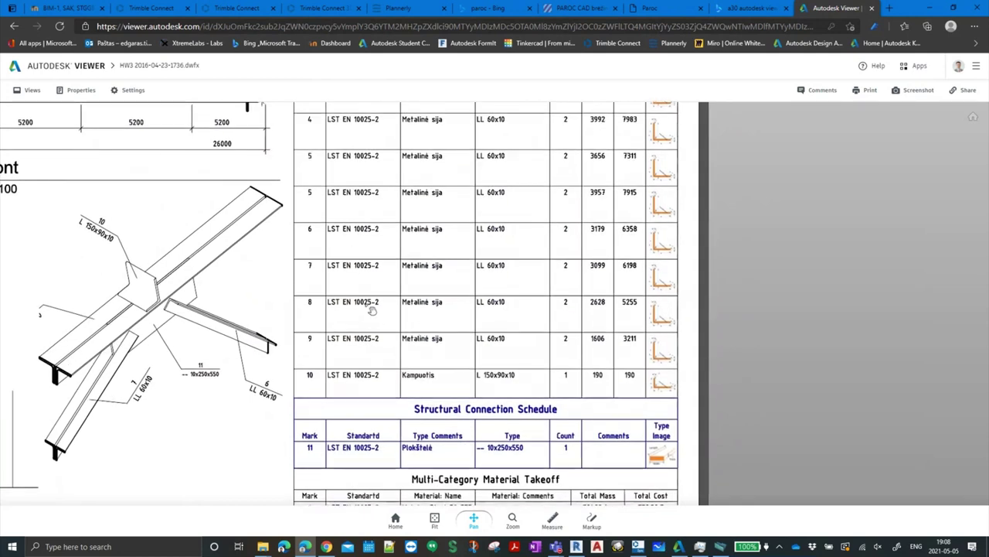
{"action": "mouse_move", "coordinate": [503, 152]}
{"action": "left_mouse_down"}
{"action": "mouse_move", "coordinate": [470, 340]}
{"action": "mouse_move", "coordinate": [595, 191]}
{"action": "mouse_move", "coordinate": [554, 12]}
{"action": "left_mouse_up"}
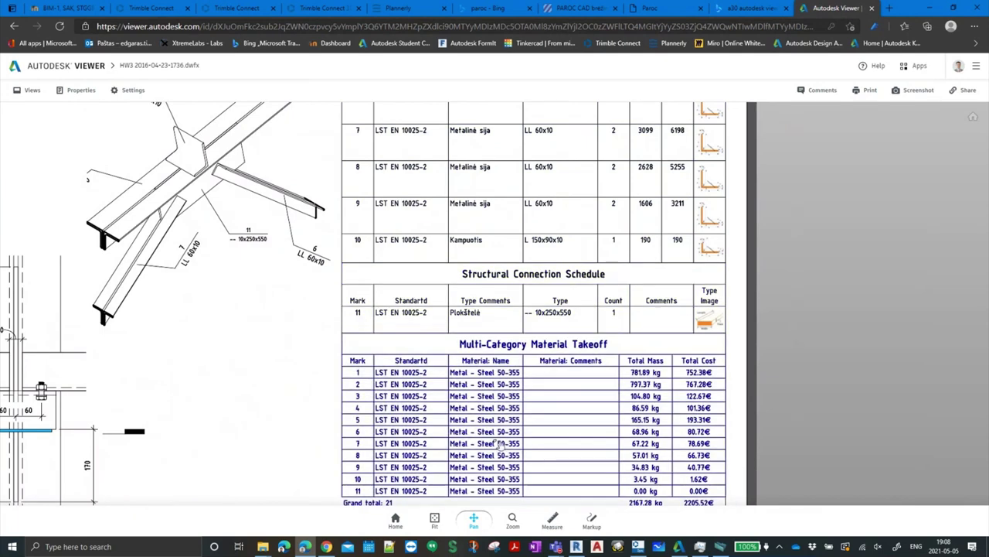
{"action": "left_click_drag", "start_coordinate": [499, 445], "coordinate": [518, 295]}
{"action": "scroll", "coordinate": [519, 296], "scroll_direction": "up", "scroll_amount": 3}
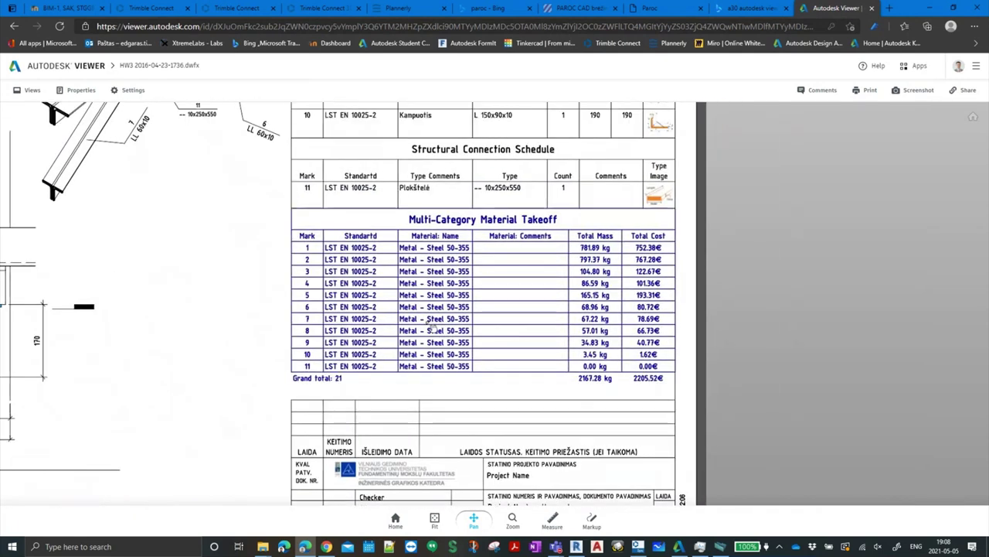
{"action": "scroll", "coordinate": [529, 331], "scroll_direction": "up", "scroll_amount": 2}
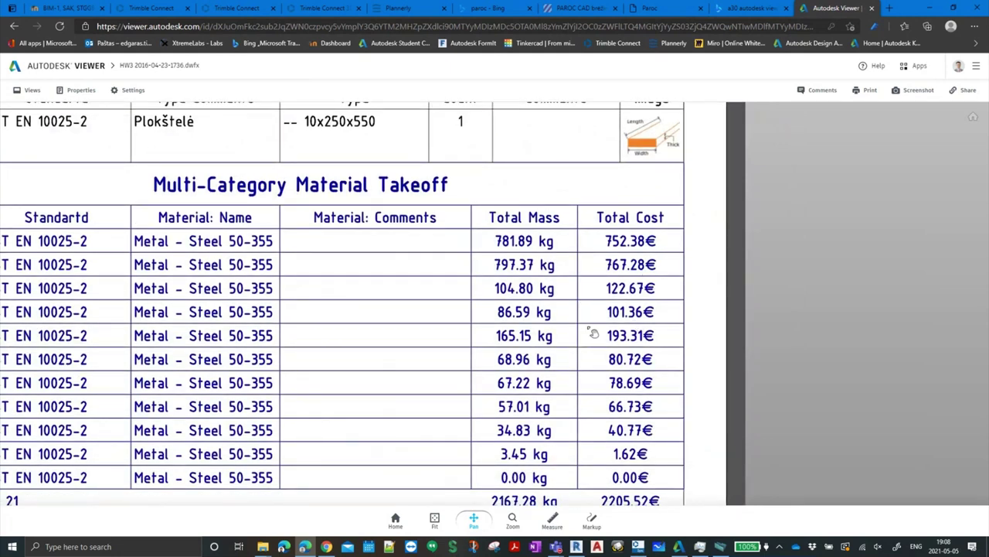
{"action": "scroll", "coordinate": [593, 332], "scroll_direction": "down", "scroll_amount": 2}
{"action": "left_click_drag", "start_coordinate": [576, 224], "coordinate": [576, 264]}
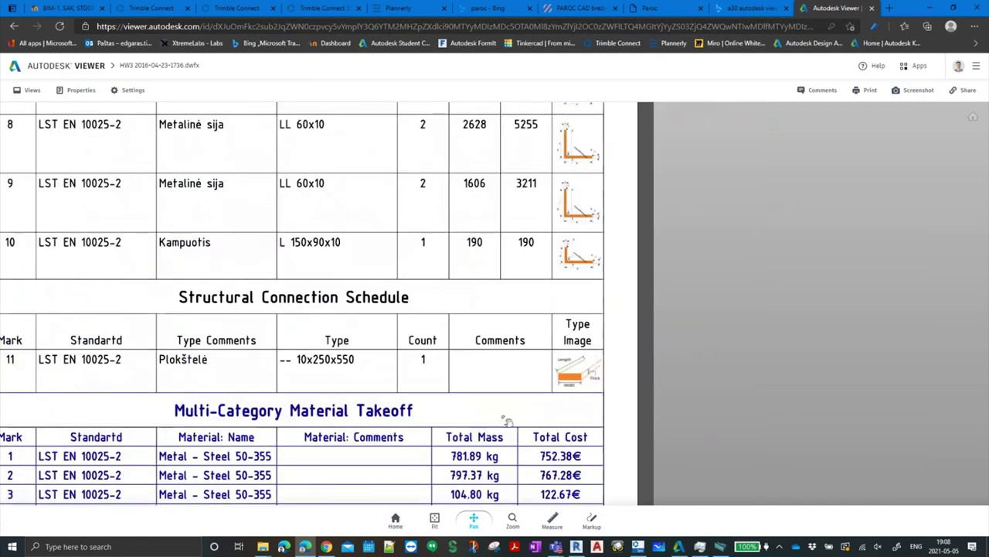
{"action": "scroll", "coordinate": [576, 264], "scroll_direction": "up", "scroll_amount": 2}
{"action": "scroll", "coordinate": [576, 265], "scroll_direction": "up", "scroll_amount": 2}
{"action": "scroll", "coordinate": [576, 264], "scroll_direction": "up", "scroll_amount": 2}
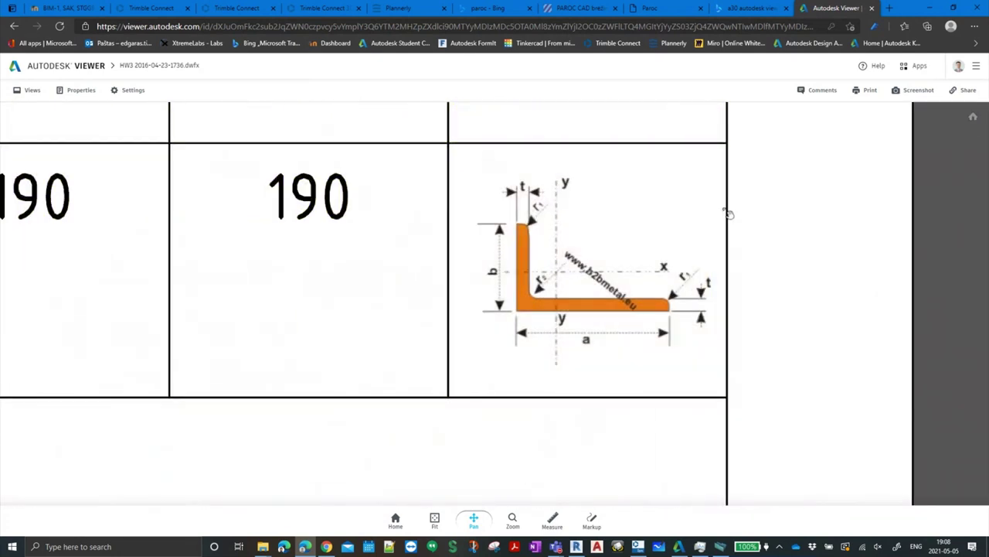
{"action": "scroll", "coordinate": [636, 327], "scroll_direction": "up", "scroll_amount": 1}
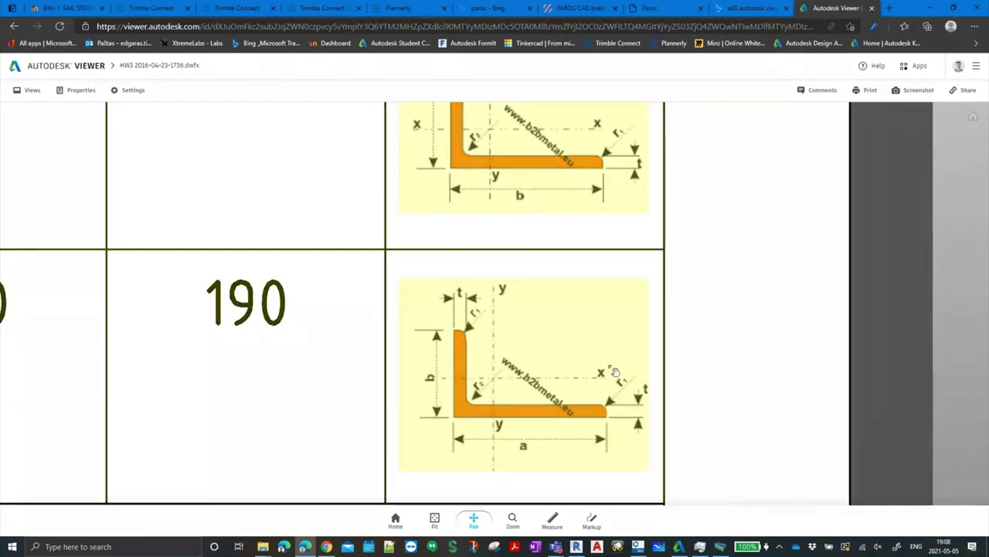
{"action": "scroll", "coordinate": [614, 373], "scroll_direction": "down", "scroll_amount": 1}
{"action": "scroll", "coordinate": [607, 352], "scroll_direction": "down", "scroll_amount": 1}
{"action": "scroll", "coordinate": [595, 317], "scroll_direction": "down", "scroll_amount": 1}
{"action": "scroll", "coordinate": [581, 278], "scroll_direction": "down", "scroll_amount": 1}
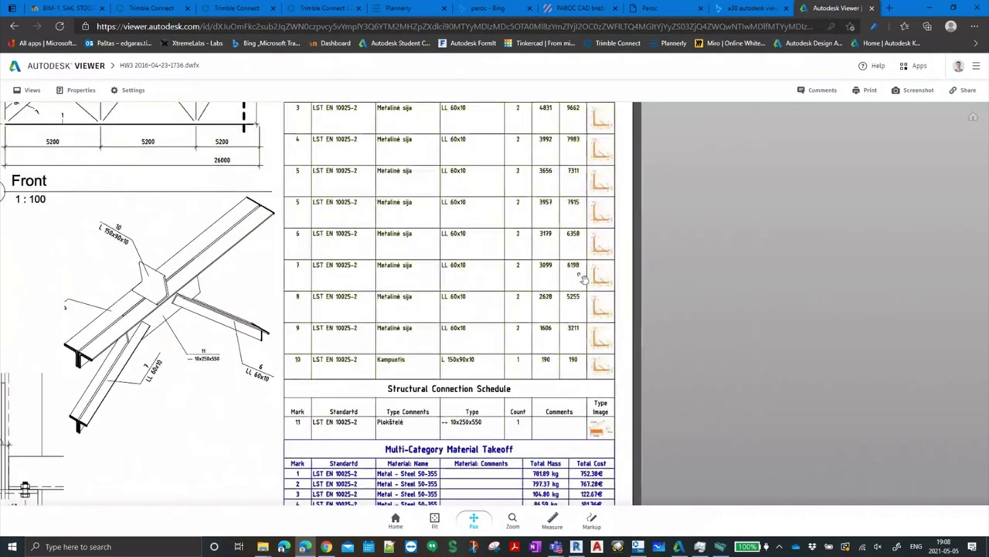
{"action": "left_click_drag", "start_coordinate": [581, 278], "coordinate": [562, 436]}
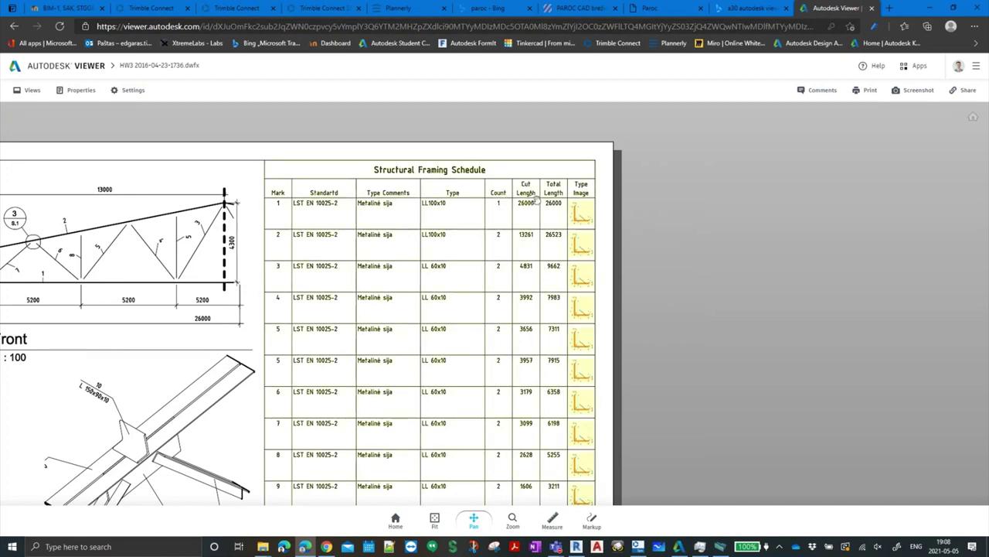
{"action": "scroll", "coordinate": [540, 219], "scroll_direction": "down", "scroll_amount": 3}
{"action": "scroll", "coordinate": [525, 178], "scroll_direction": "down", "scroll_amount": 2}
{"action": "scroll", "coordinate": [422, 290], "scroll_direction": "down", "scroll_amount": 2}
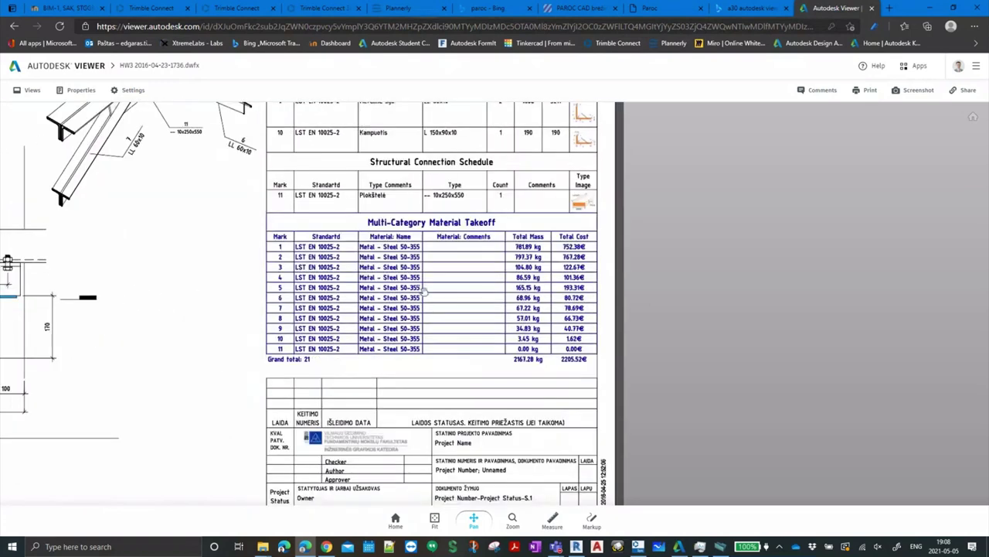
{"action": "scroll", "coordinate": [438, 267], "scroll_direction": "up", "scroll_amount": 3, "text": "ctrl"}
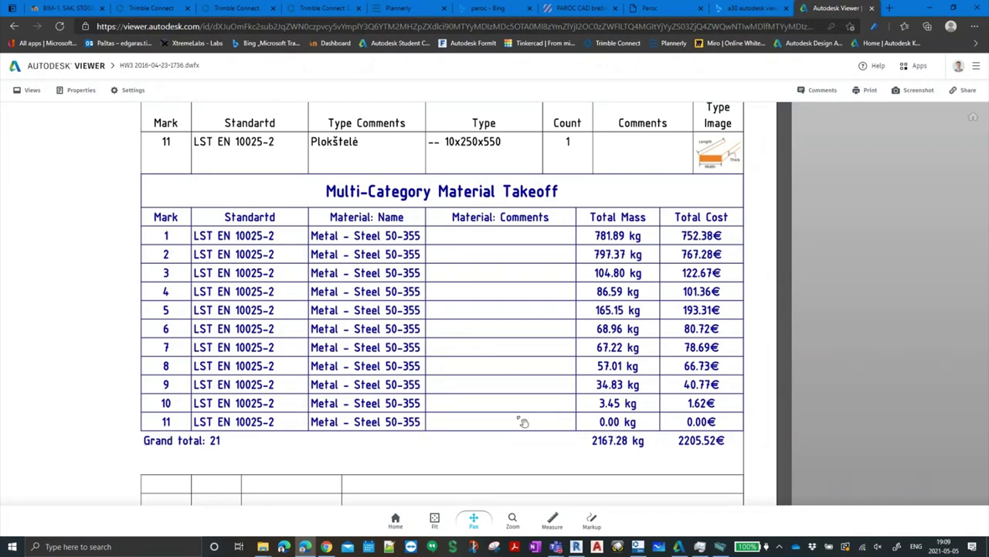
{"action": "left_click_drag", "start_coordinate": [611, 479], "coordinate": [588, 506]}
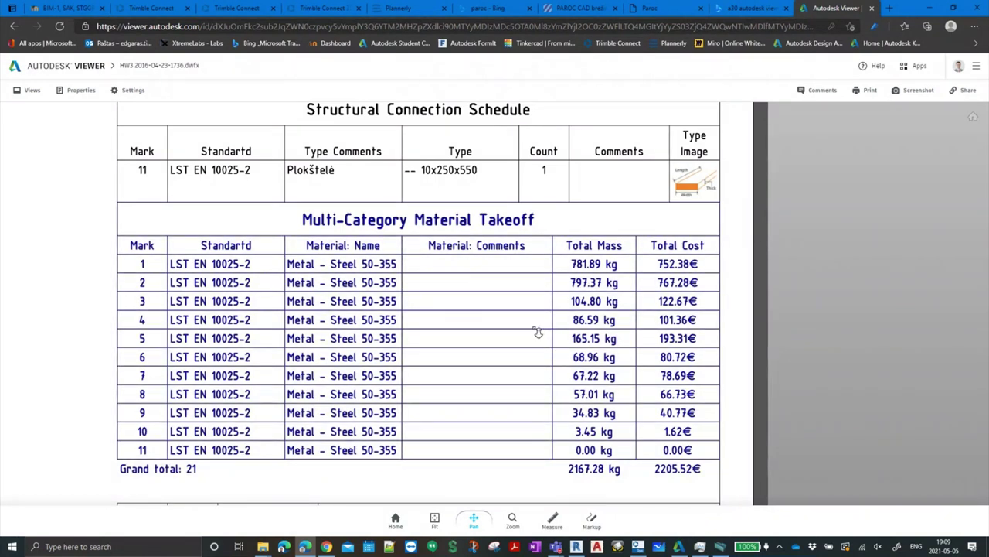
{"action": "scroll", "coordinate": [537, 333], "scroll_direction": "down", "scroll_amount": 1}
{"action": "scroll", "coordinate": [538, 333], "scroll_direction": "down", "scroll_amount": 2}
{"action": "scroll", "coordinate": [537, 333], "scroll_direction": "down", "scroll_amount": 2}
{"action": "scroll", "coordinate": [376, 312], "scroll_direction": "down", "scroll_amount": 1}
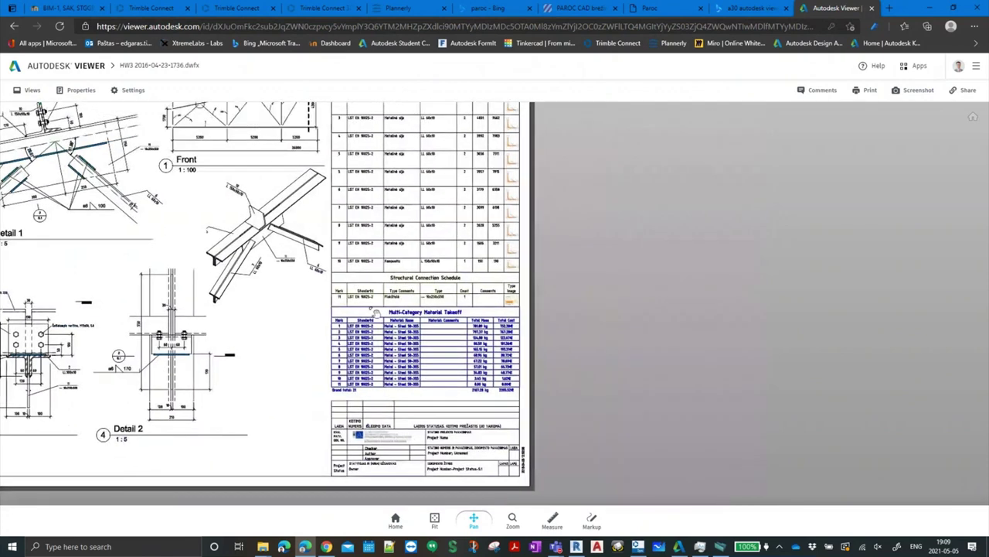
{"action": "scroll", "coordinate": [376, 312], "scroll_direction": "up", "scroll_amount": 1}
{"action": "scroll", "coordinate": [376, 311], "scroll_direction": "up", "scroll_amount": 2}
{"action": "scroll", "coordinate": [377, 311], "scroll_direction": "up", "scroll_amount": 2}
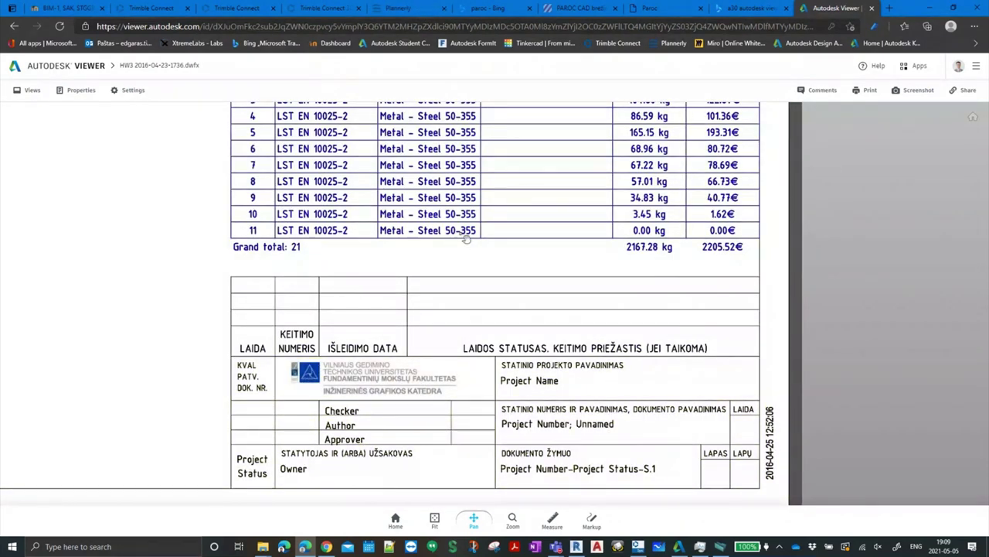
{"action": "mouse_move", "coordinate": [466, 239]}
{"action": "left_mouse_down"}
{"action": "mouse_move", "coordinate": [433, 227]}
{"action": "mouse_move", "coordinate": [420, 201]}
{"action": "mouse_move", "coordinate": [385, 273]}
{"action": "mouse_move", "coordinate": [422, 370]}
{"action": "left_mouse_up"}
{"action": "left_click_drag", "start_coordinate": [158, 291], "coordinate": [191, 355]}
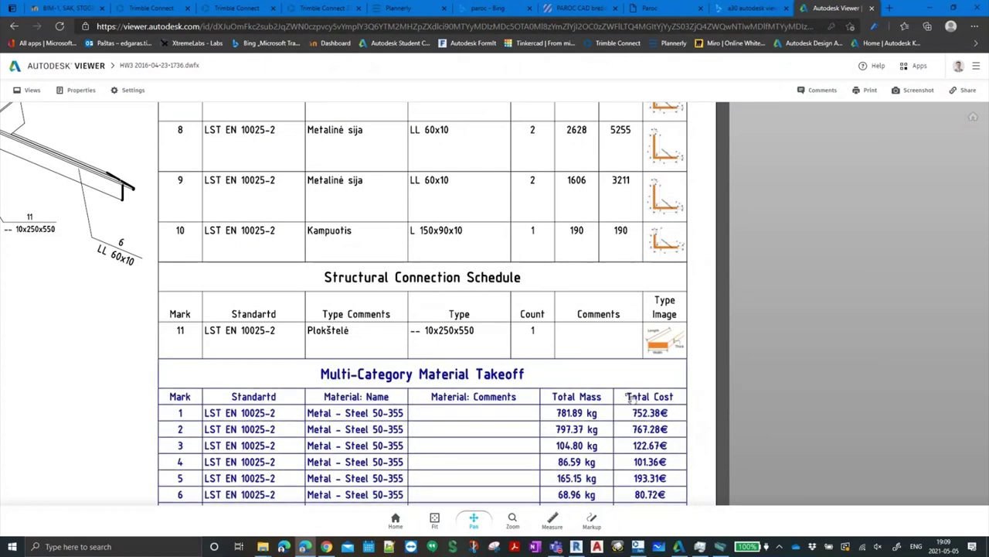
{"action": "scroll", "coordinate": [331, 170], "scroll_direction": "up", "scroll_amount": 5}
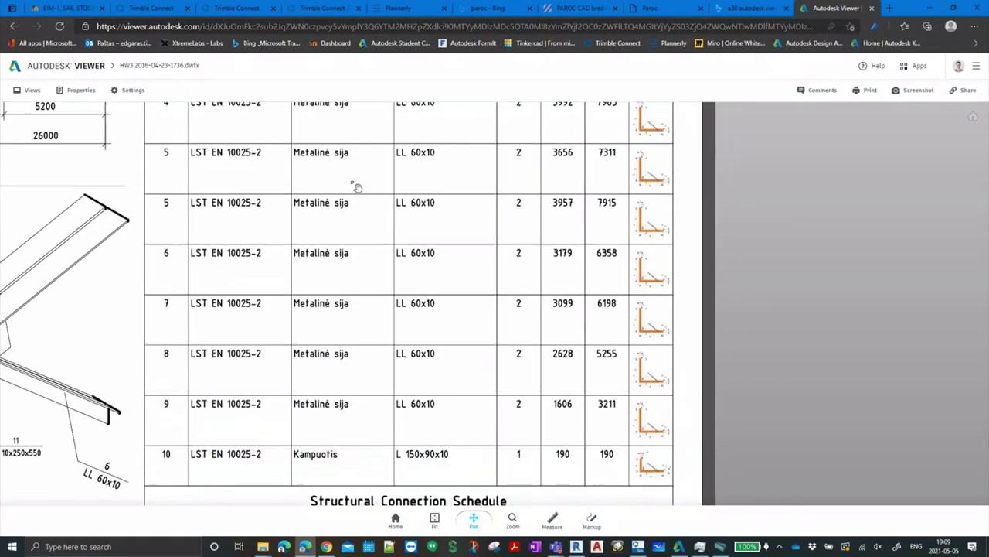
{"action": "scroll", "coordinate": [353, 186], "scroll_direction": "up", "scroll_amount": 5}
{"action": "scroll", "coordinate": [364, 243], "scroll_direction": "up", "scroll_amount": 2}
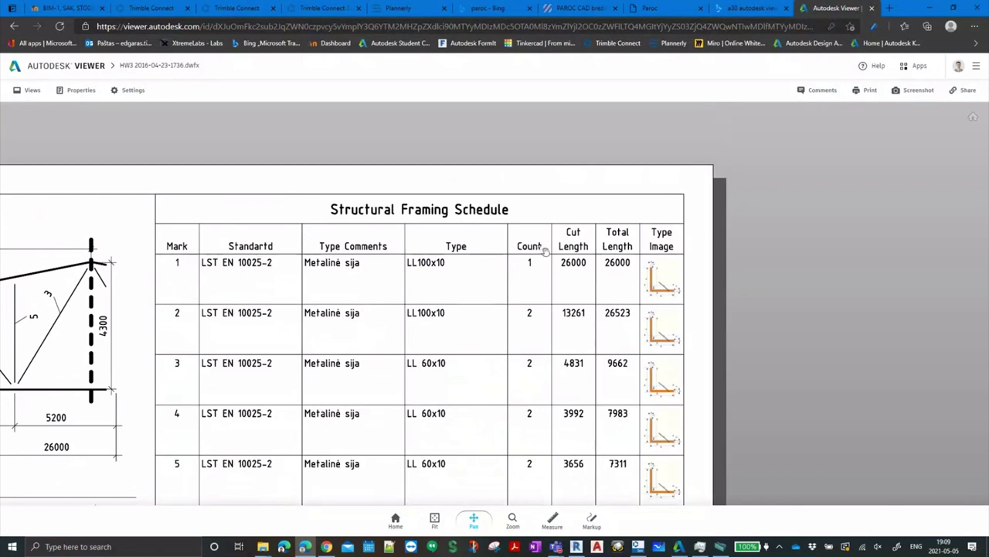
{"action": "scroll", "coordinate": [378, 275], "scroll_direction": "down", "scroll_amount": 1}
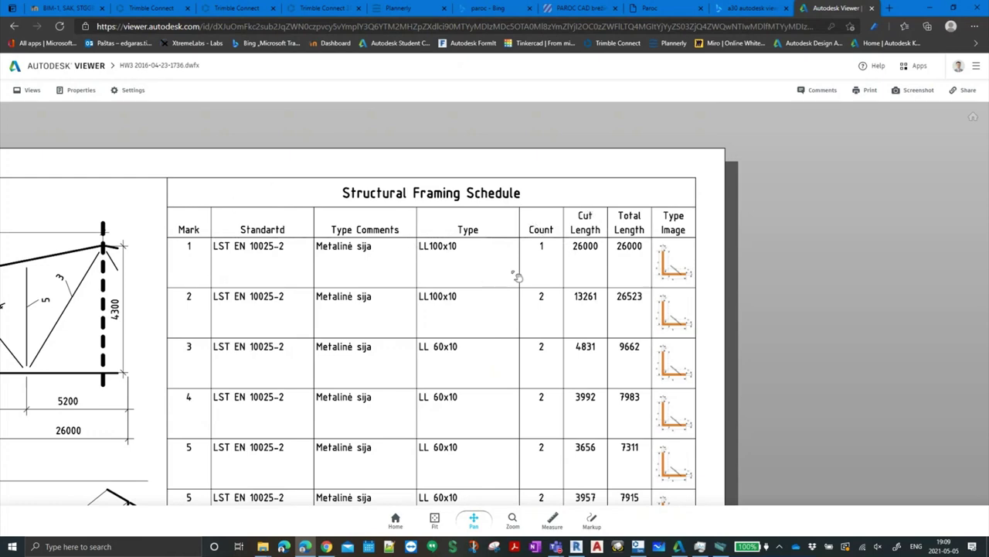
{"action": "scroll", "coordinate": [516, 276], "scroll_direction": "down", "scroll_amount": 1}
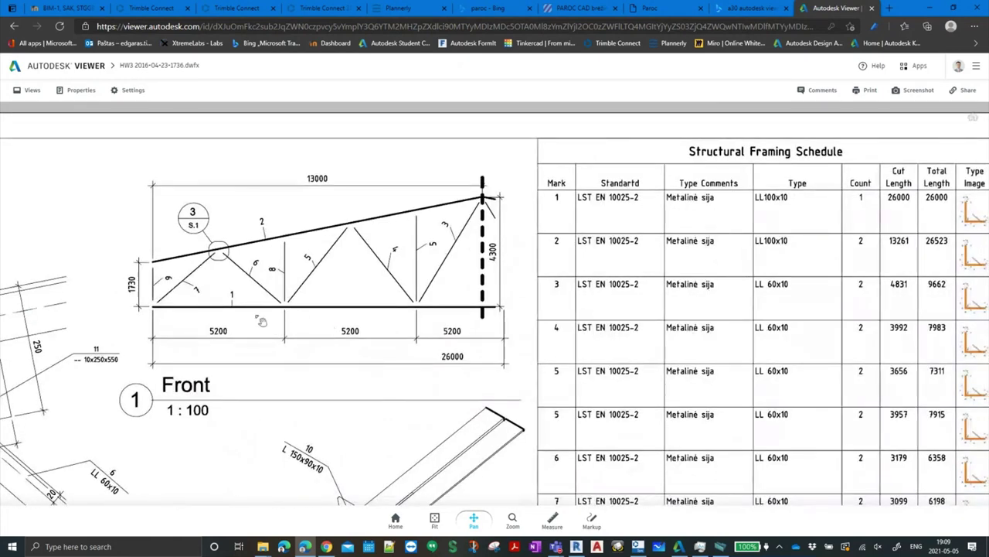
{"action": "scroll", "coordinate": [261, 321], "scroll_direction": "down", "scroll_amount": 2}
{"action": "scroll", "coordinate": [453, 155], "scroll_direction": "up", "scroll_amount": 1}
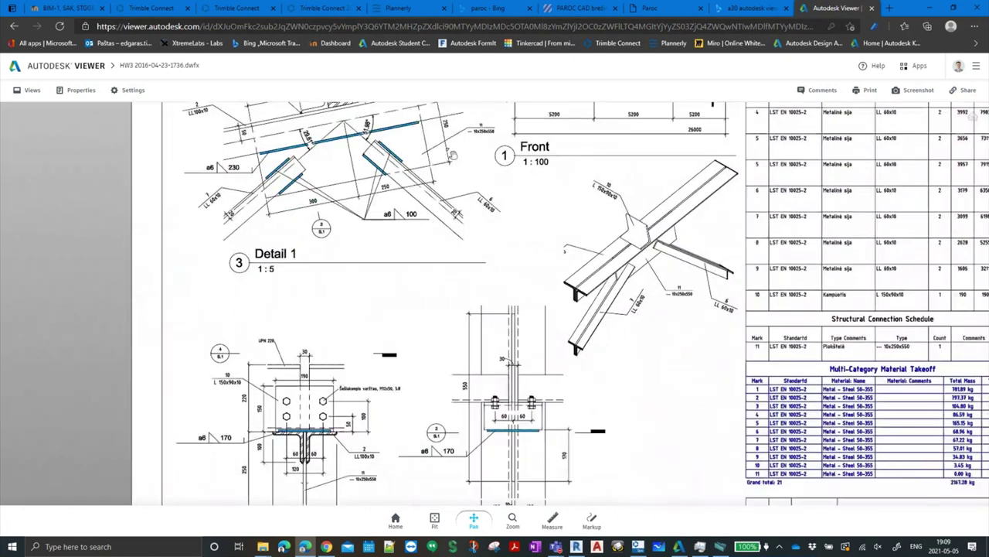
{"action": "left_click_drag", "start_coordinate": [453, 155], "coordinate": [418, 342]}
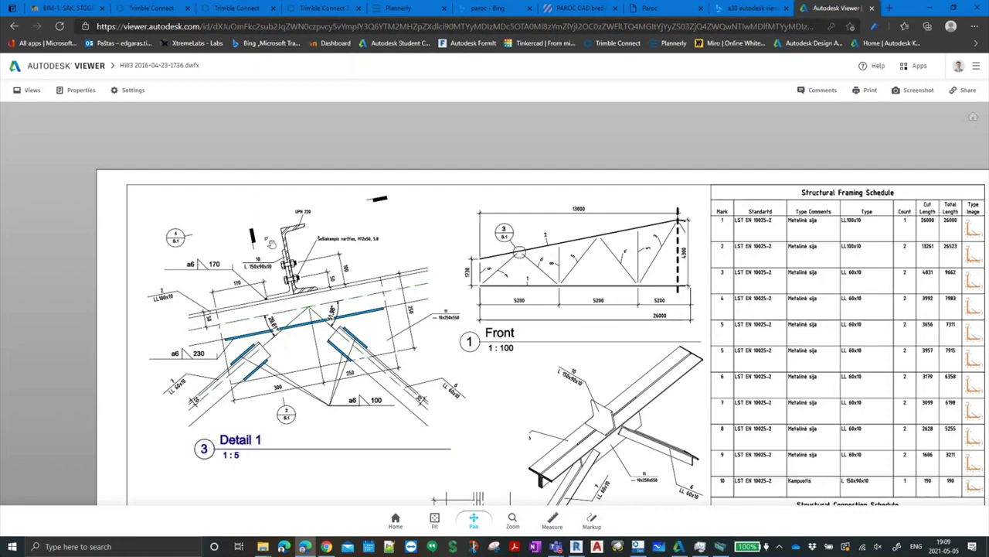
{"action": "left_click_drag", "start_coordinate": [546, 471], "coordinate": [512, 220]}
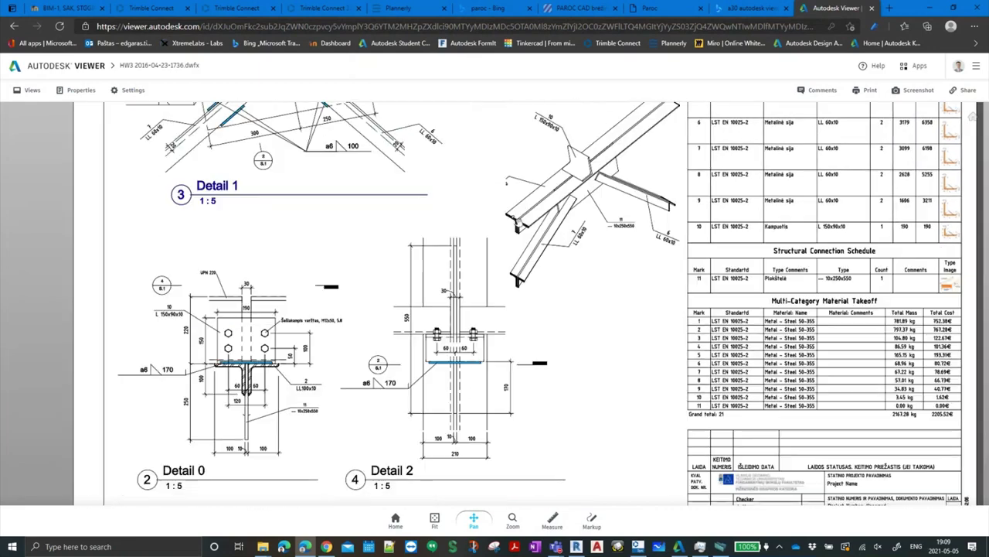
{"action": "scroll", "coordinate": [532, 229], "scroll_direction": "up", "scroll_amount": 1}
{"action": "scroll", "coordinate": [456, 246], "scroll_direction": "up", "scroll_amount": 3}
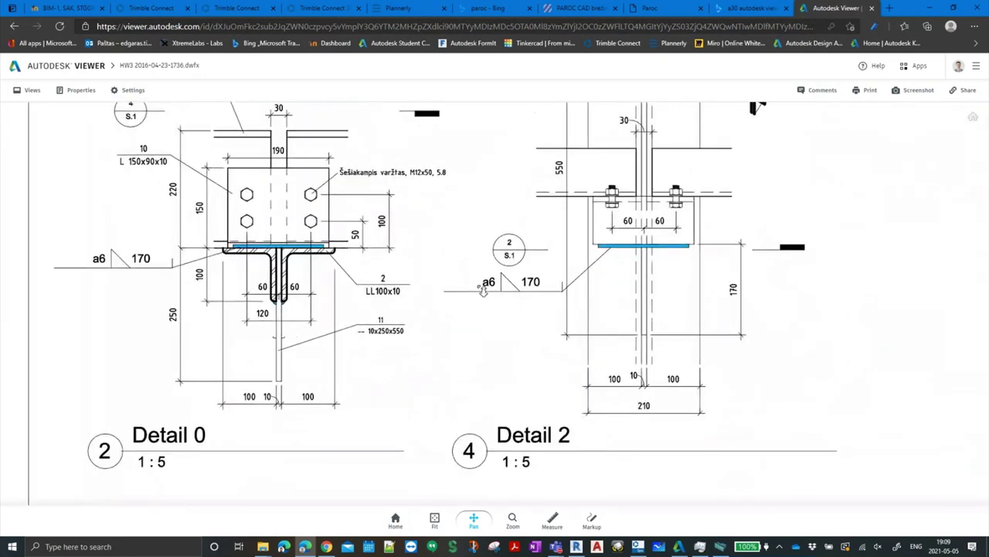
{"action": "scroll", "coordinate": [456, 246], "scroll_direction": "up", "scroll_amount": 2}
{"action": "mouse_move", "coordinate": [456, 245]}
{"action": "left_mouse_down"}
{"action": "mouse_move", "coordinate": [688, 270]}
{"action": "mouse_move", "coordinate": [508, 183]}
{"action": "mouse_move", "coordinate": [581, 413]}
{"action": "left_mouse_up"}
{"action": "scroll", "coordinate": [630, 310], "scroll_direction": "down", "scroll_amount": 2}
{"action": "scroll", "coordinate": [630, 310], "scroll_direction": "up", "scroll_amount": 3}
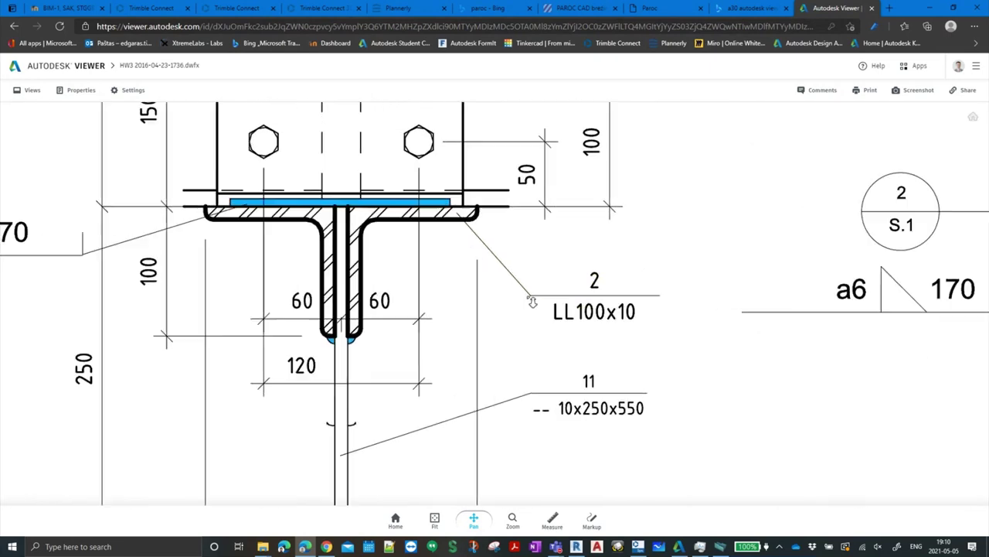
{"action": "left_click_drag", "start_coordinate": [414, 260], "coordinate": [748, 352]}
{"action": "scroll", "coordinate": [358, 329], "scroll_direction": "up", "scroll_amount": 2}
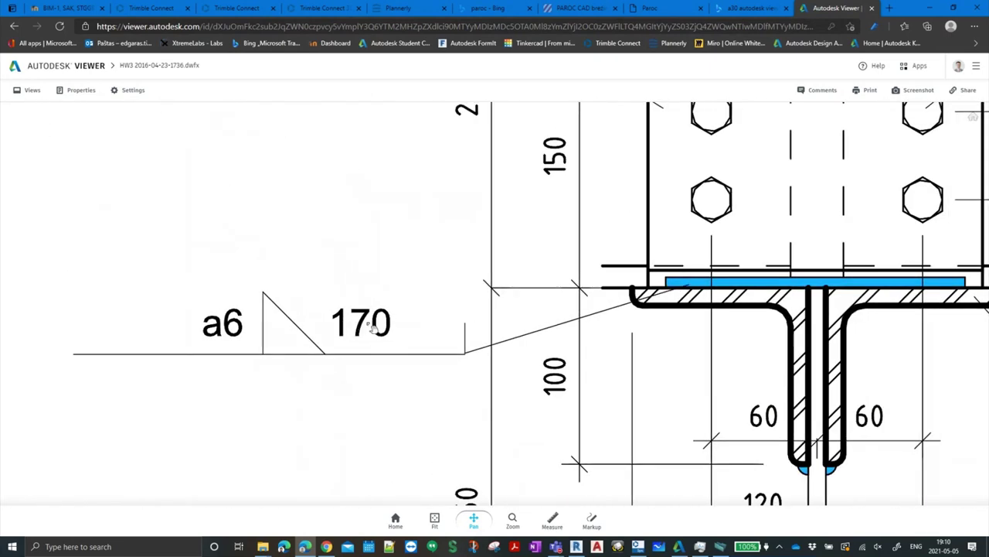
{"action": "left_click_drag", "start_coordinate": [390, 281], "coordinate": [340, 331]}
{"action": "scroll", "coordinate": [323, 372], "scroll_direction": "down", "scroll_amount": 3}
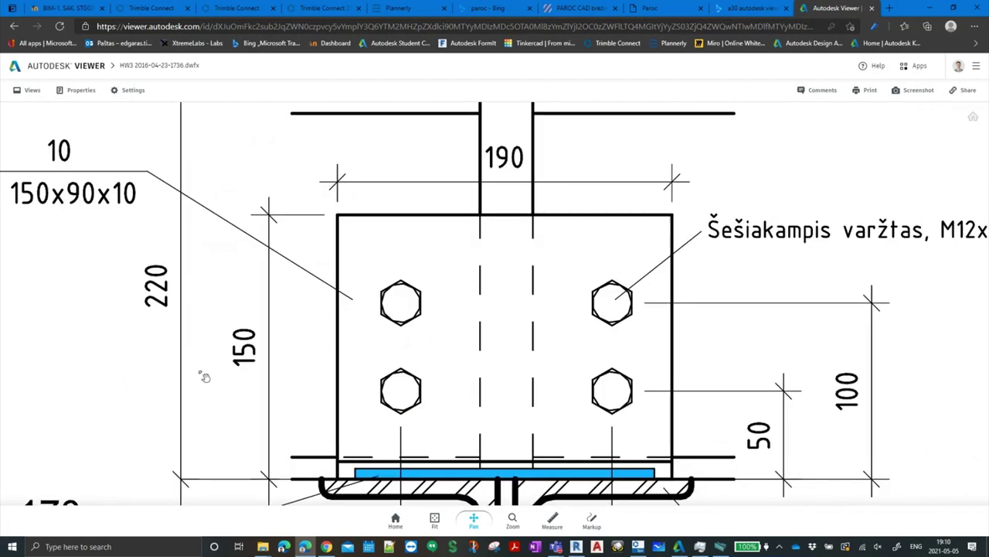
{"action": "scroll", "coordinate": [324, 373], "scroll_direction": "down", "scroll_amount": 2}
{"action": "scroll", "coordinate": [464, 309], "scroll_direction": "down", "scroll_amount": 2}
{"action": "left_click_drag", "start_coordinate": [633, 185], "coordinate": [586, 374]}
{"action": "scroll", "coordinate": [428, 326], "scroll_direction": "down", "scroll_amount": 2}
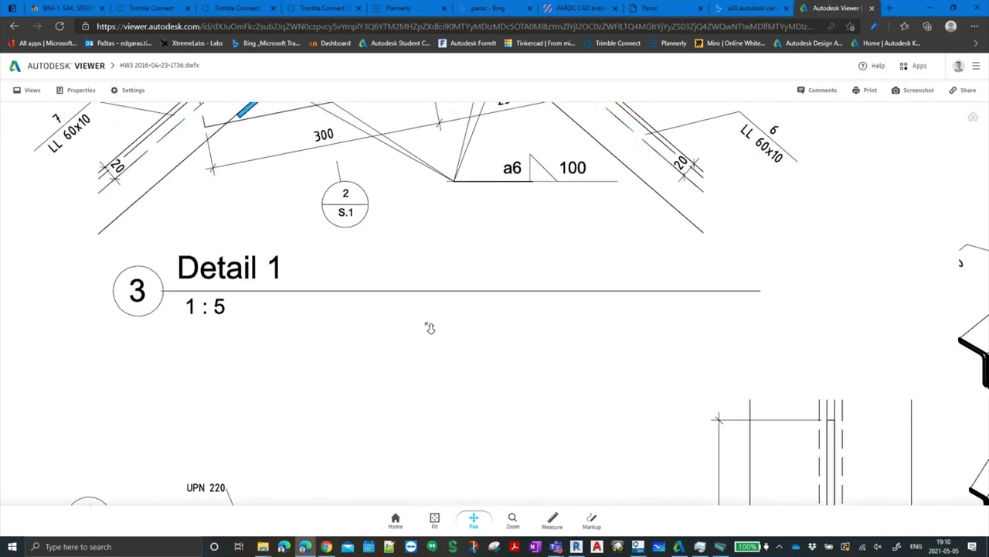
{"action": "scroll", "coordinate": [417, 340], "scroll_direction": "down", "scroll_amount": 3}
{"action": "scroll", "coordinate": [406, 352], "scroll_direction": "down", "scroll_amount": 2}
{"action": "scroll", "coordinate": [402, 354], "scroll_direction": "down", "scroll_amount": 2}
Inspect the Material Takeoff mass and cost columns, then switch back to Revit sheet S.1
{"action": "scroll", "coordinate": [401, 355], "scroll_direction": "down", "scroll_amount": 2}
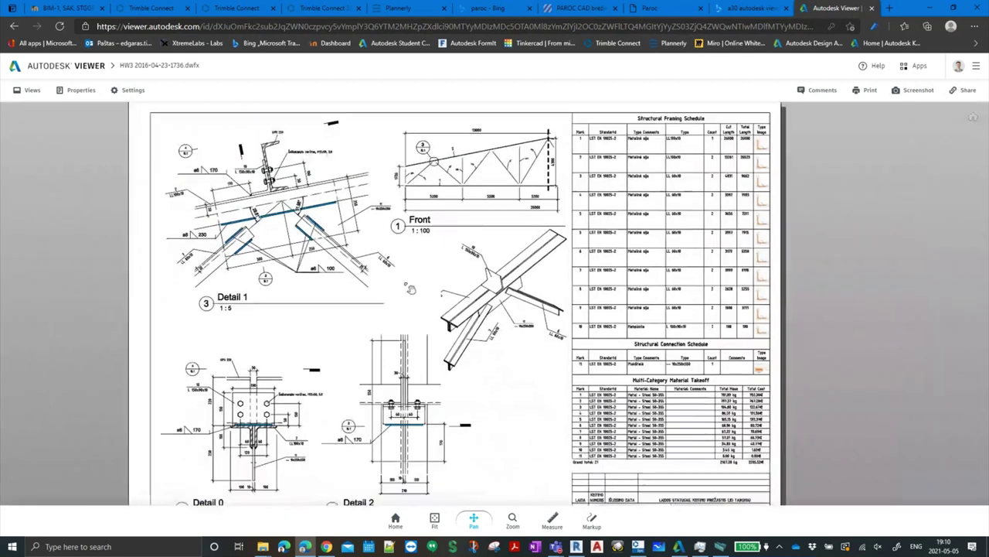
{"action": "scroll", "coordinate": [402, 341], "scroll_direction": "down", "scroll_amount": 1}
{"action": "scroll", "coordinate": [403, 324], "scroll_direction": "down", "scroll_amount": 2}
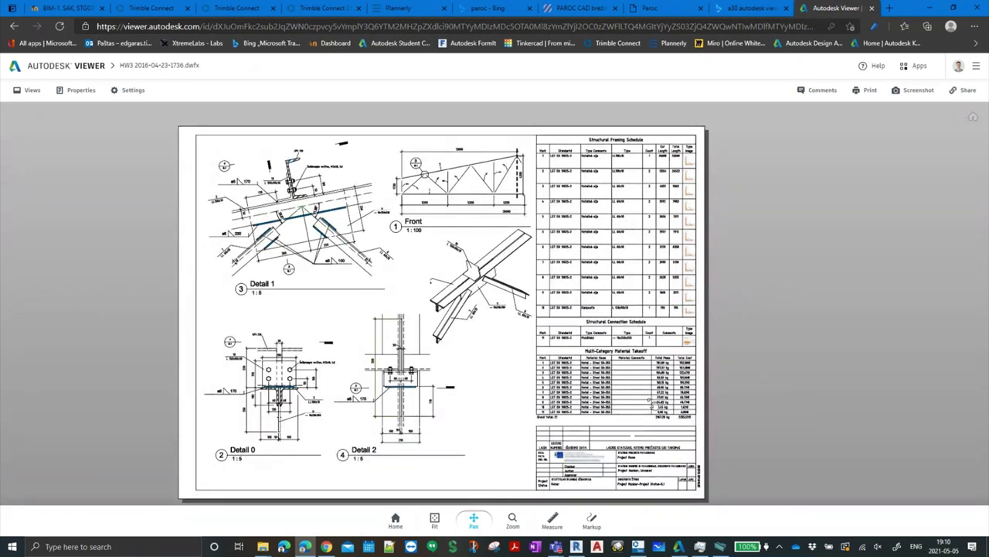
{"action": "scroll", "coordinate": [651, 404], "scroll_direction": "up", "scroll_amount": 2}
{"action": "scroll", "coordinate": [641, 386], "scroll_direction": "up", "scroll_amount": 2}
{"action": "scroll", "coordinate": [630, 373], "scroll_direction": "up", "scroll_amount": 2}
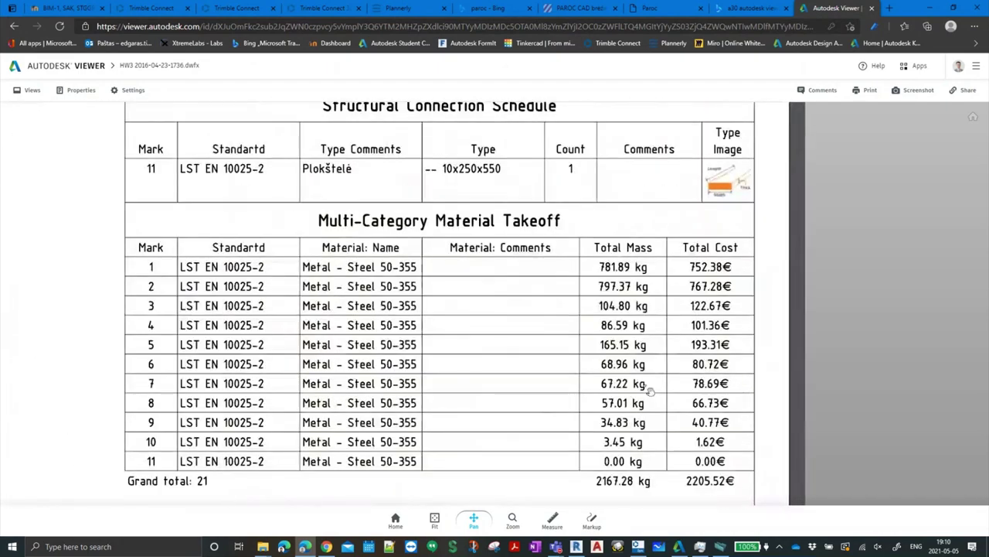
{"action": "scroll", "coordinate": [629, 370], "scroll_direction": "down", "scroll_amount": 1}
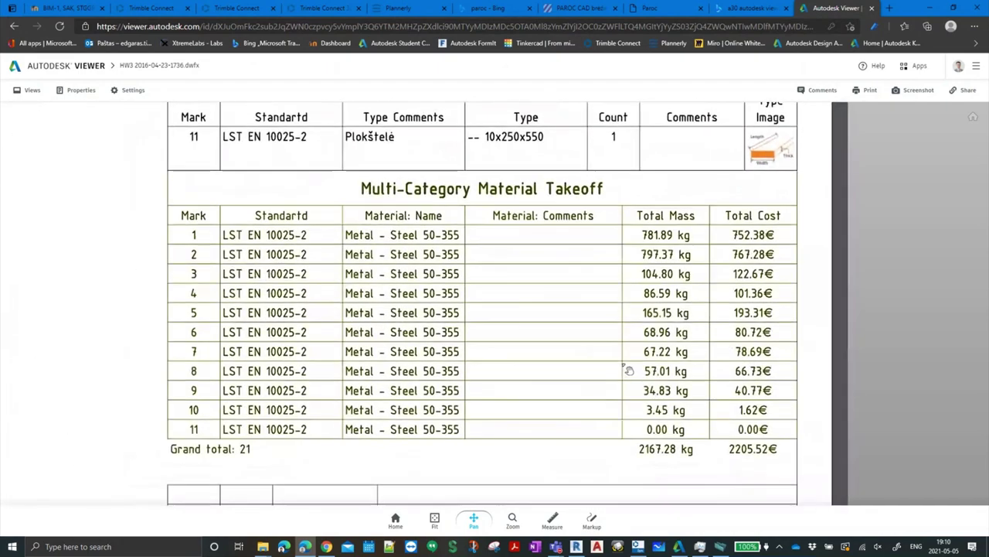
{"action": "left_click", "coordinate": [575, 546]}
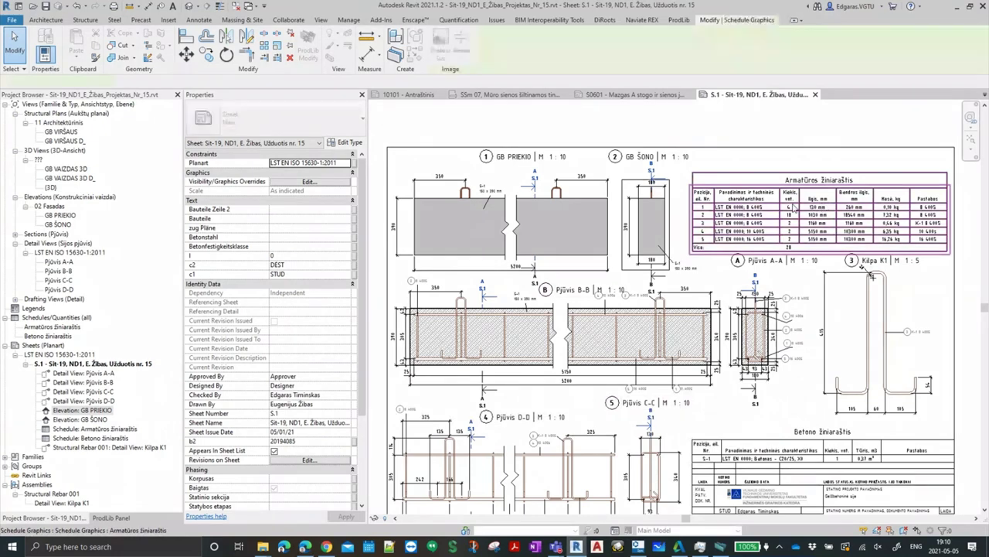
Format the Armatūros žiniaraštis mass column in Tonnes to 3 decimal places, headed 'Mase, t'
{"action": "double_click", "coordinate": [885, 226]}
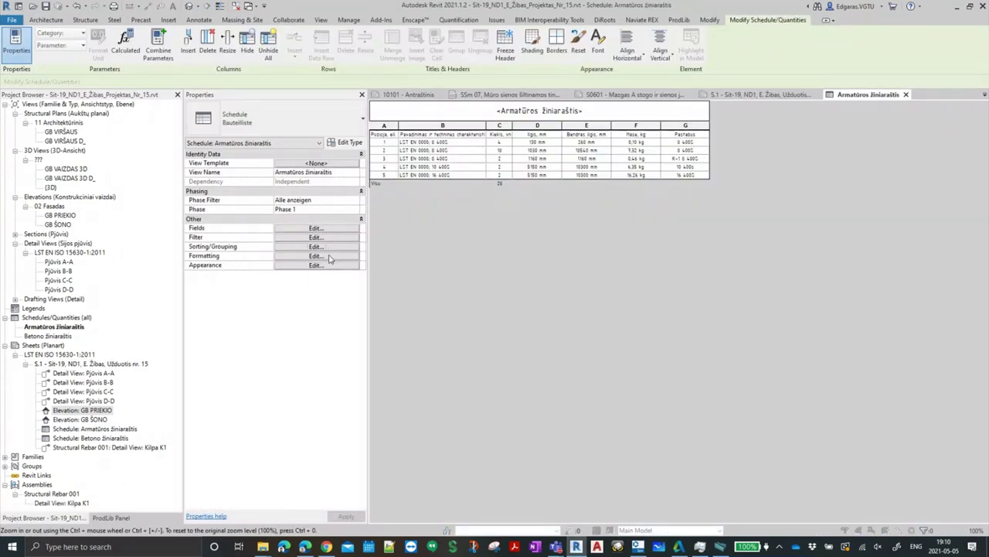
{"action": "left_click", "coordinate": [331, 247]}
{"action": "left_click", "coordinate": [555, 64]}
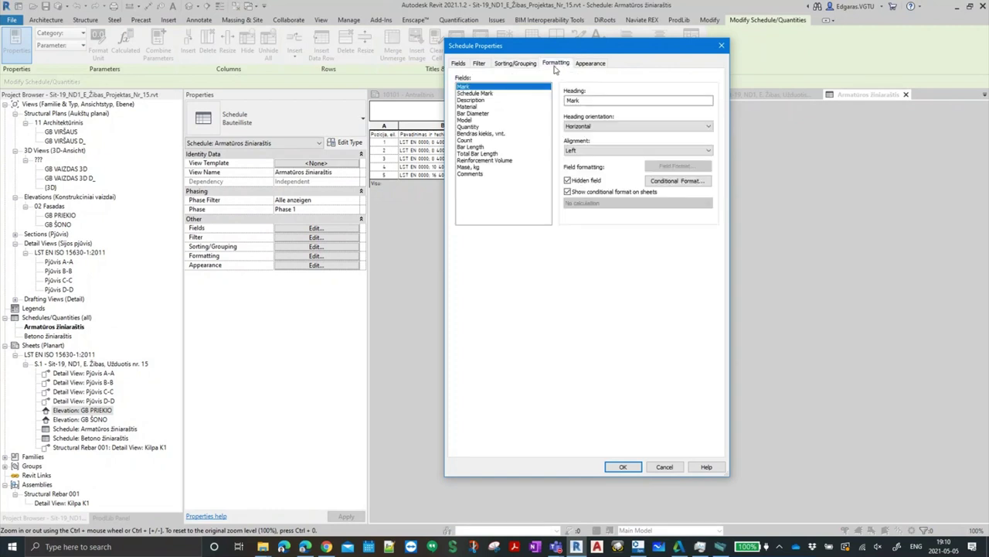
{"action": "left_click", "coordinate": [468, 167]}
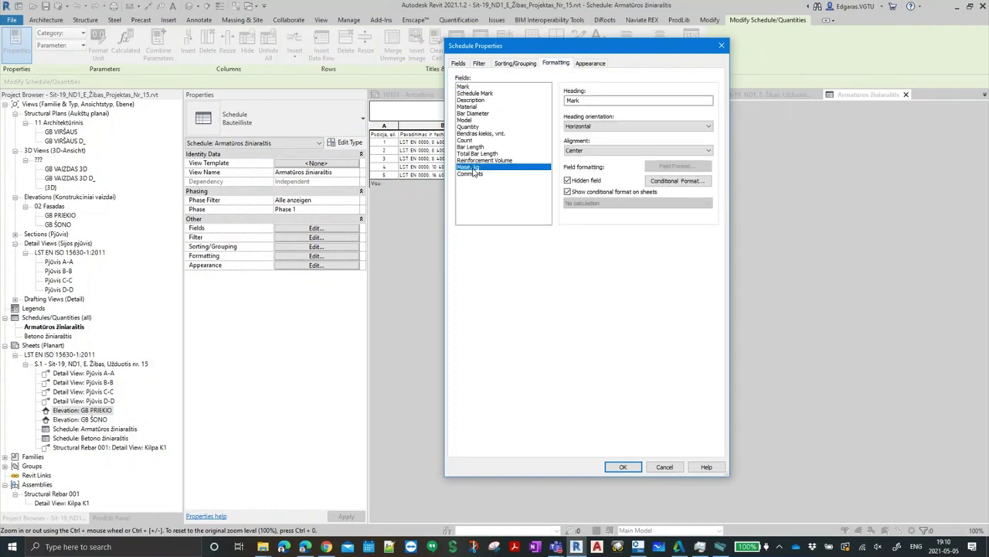
{"action": "left_click", "coordinate": [677, 165]}
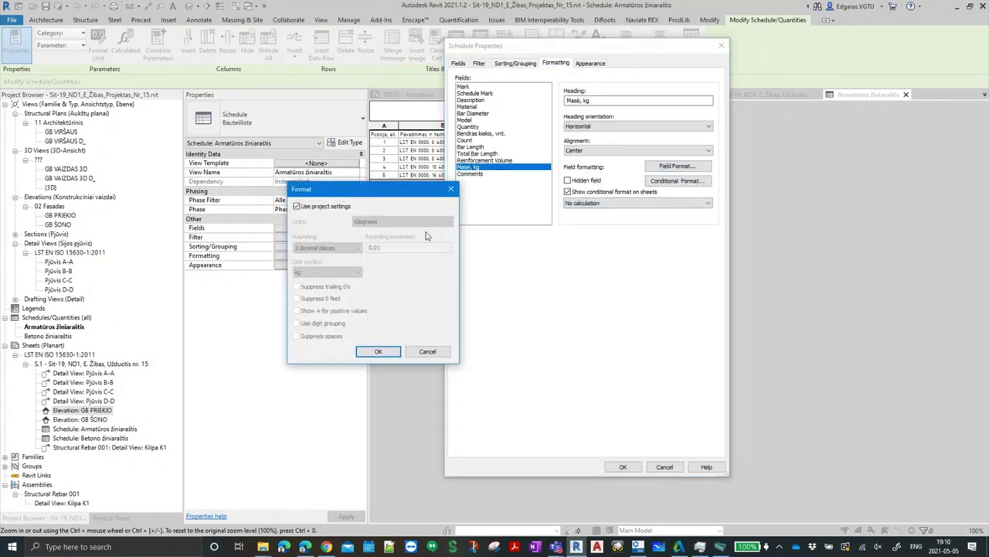
{"action": "left_click", "coordinate": [329, 206]}
{"action": "left_click", "coordinate": [392, 222]}
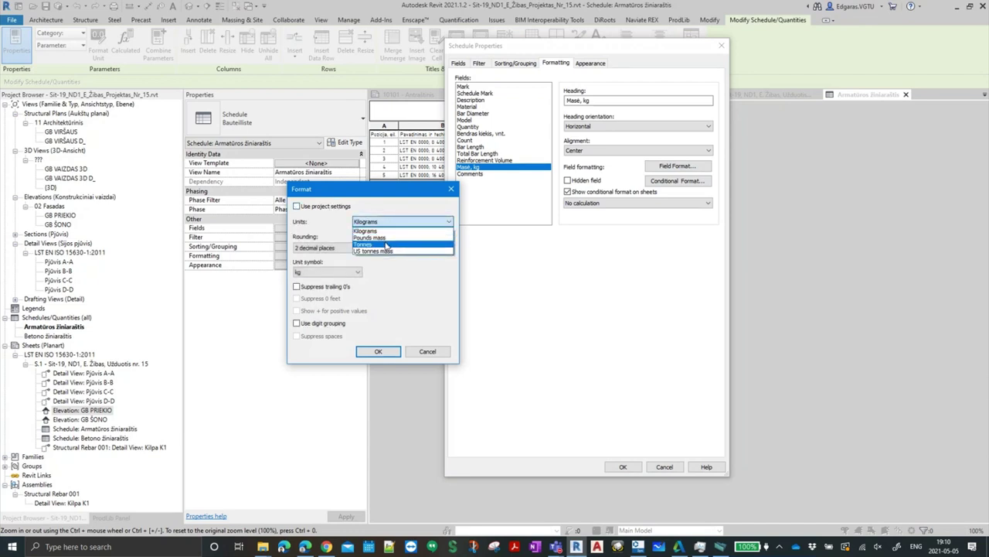
{"action": "left_click", "coordinate": [387, 245]}
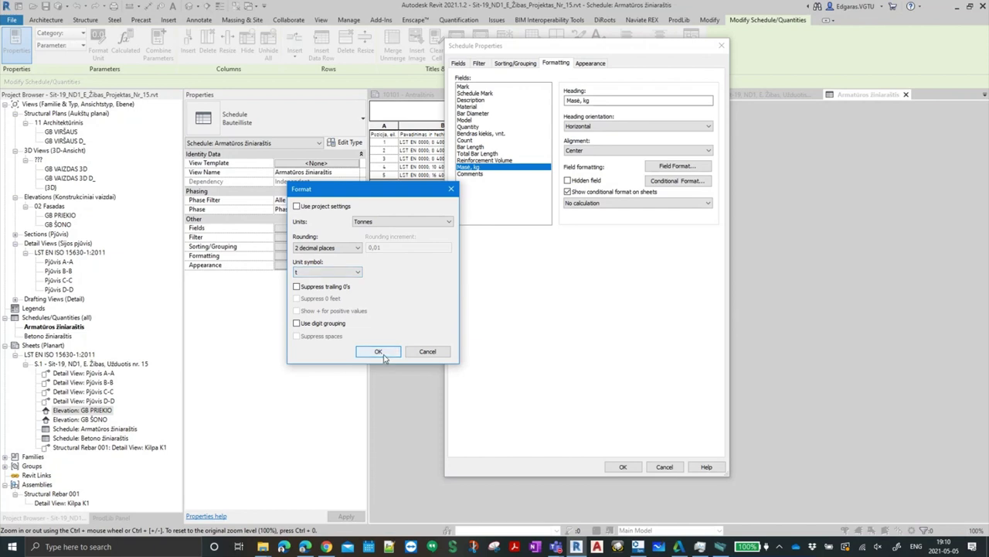
{"action": "left_click", "coordinate": [350, 247]}
{"action": "left_click", "coordinate": [316, 298]}
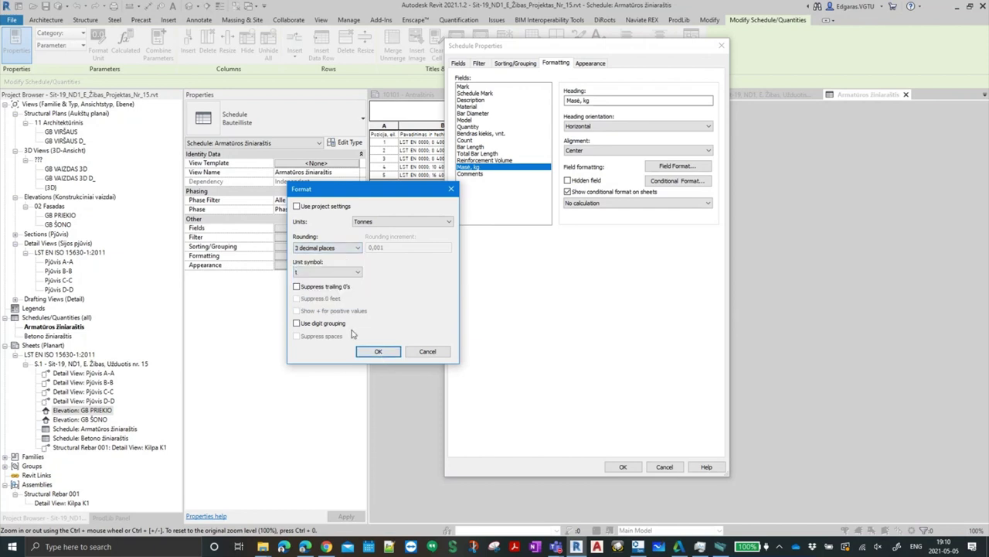
{"action": "left_click", "coordinate": [369, 353]}
{"action": "double_click", "coordinate": [594, 100]}
{"action": "type", "text": "t"}
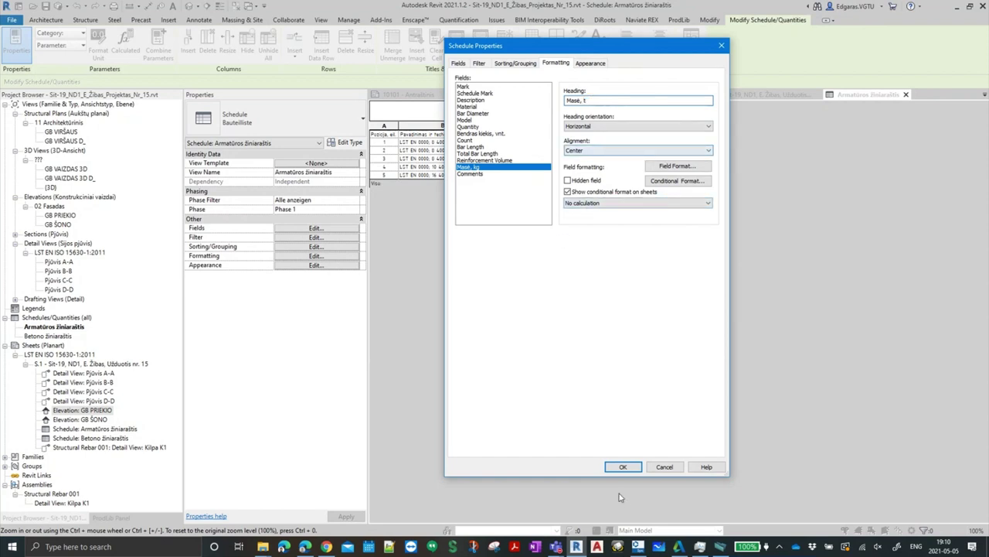
{"action": "left_click", "coordinate": [623, 467]}
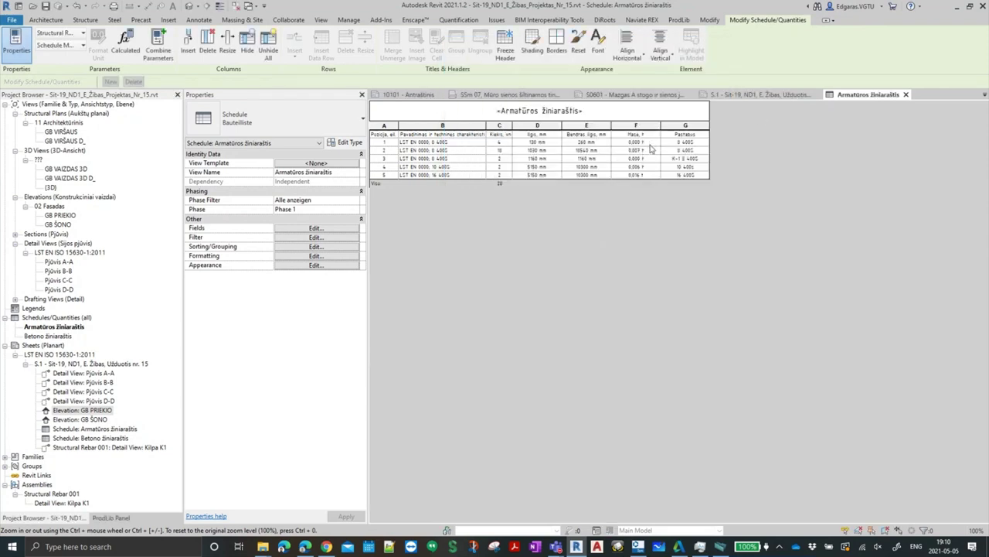
{"action": "left_click", "coordinate": [906, 95]}
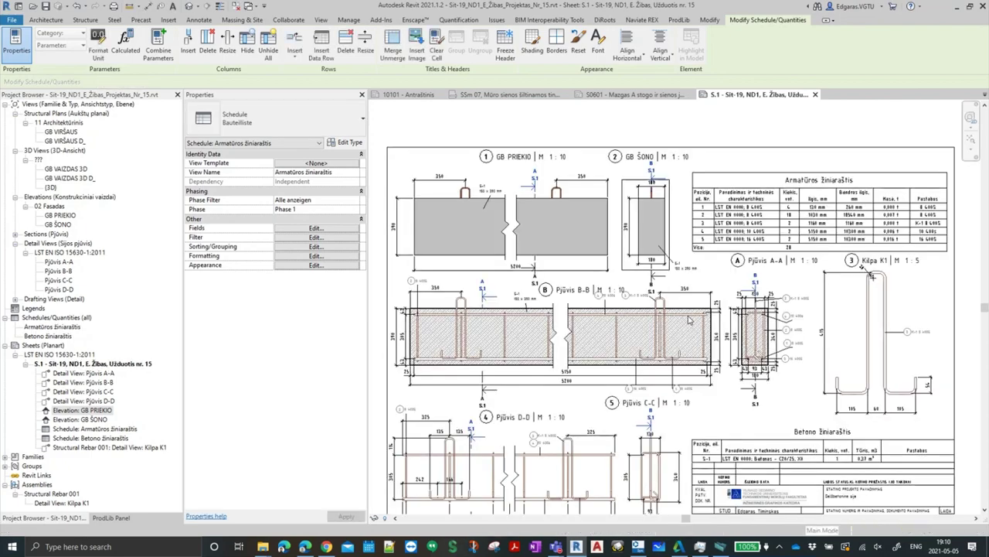
{"action": "scroll", "coordinate": [931, 199], "scroll_direction": "up", "scroll_amount": 4}
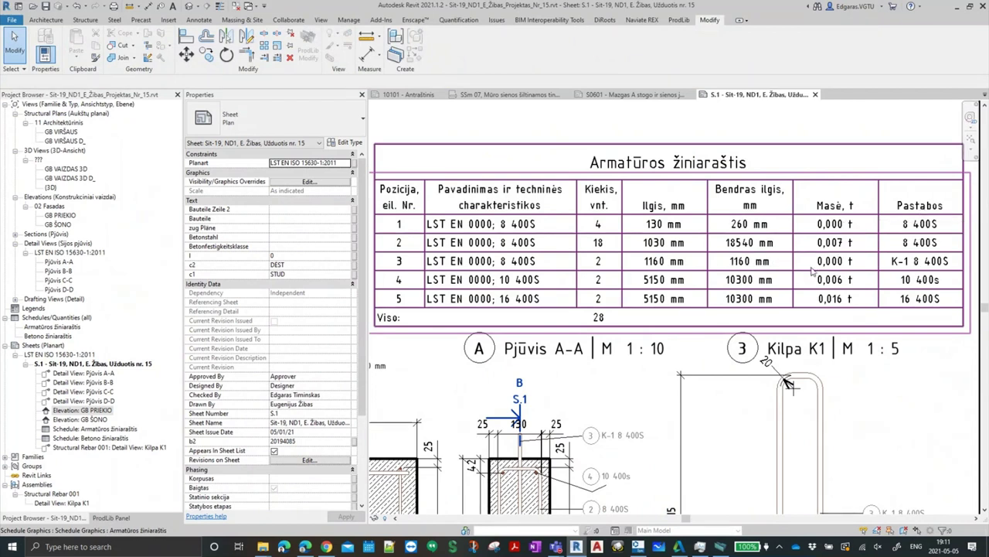
{"action": "left_click", "coordinate": [814, 273]}
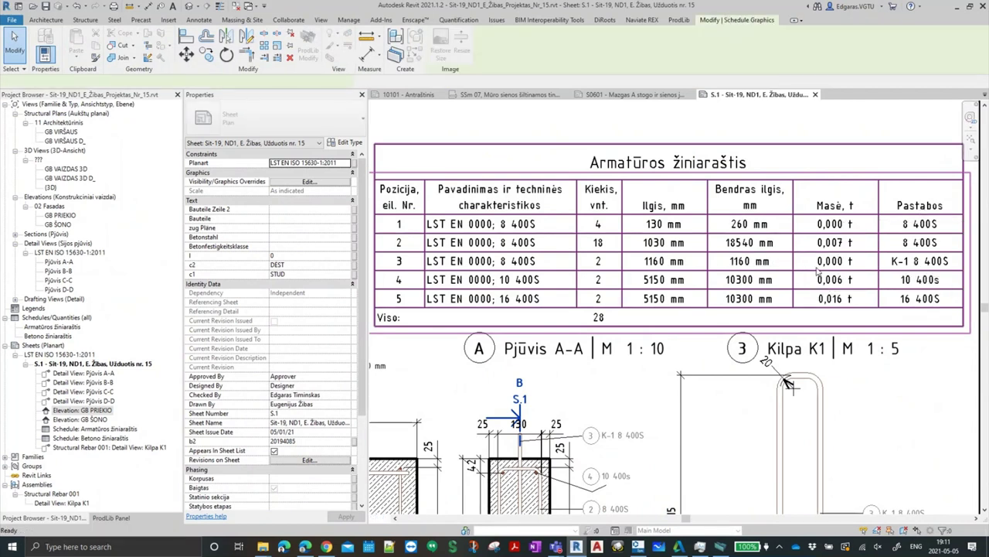
{"action": "double_click", "coordinate": [801, 264]}
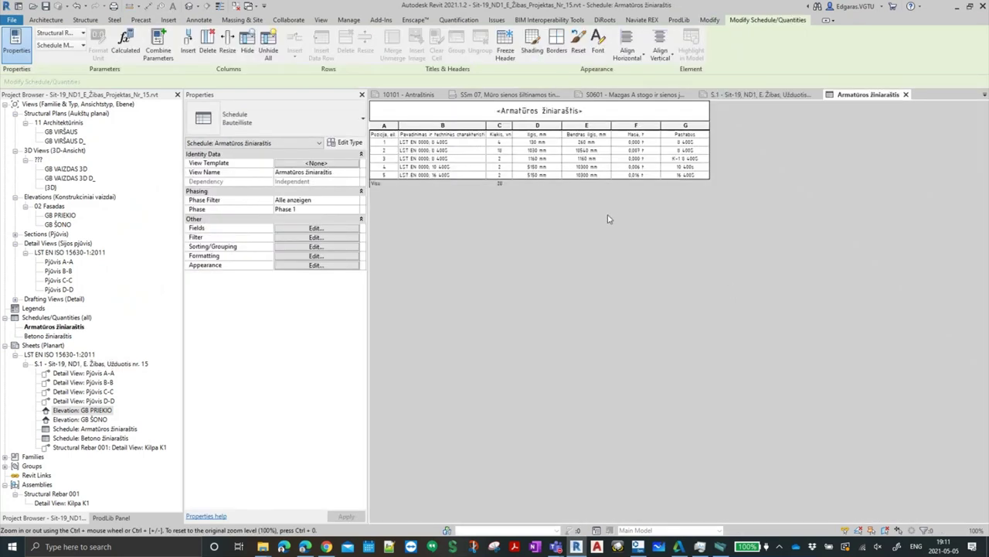
Browse the rebar schedule's available fields, including Shape, close without changes, and return to sheet S.1
{"action": "left_click", "coordinate": [327, 229]}
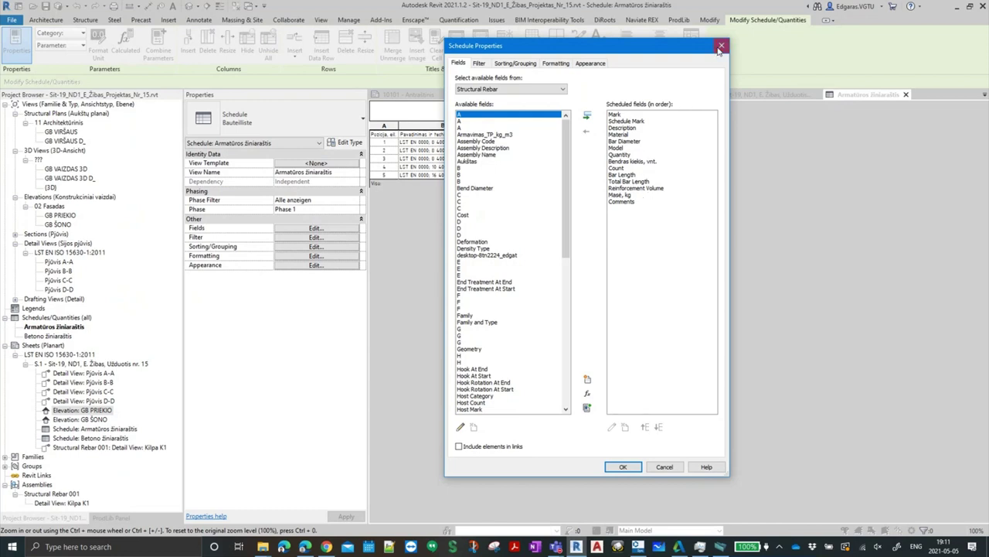
{"action": "left_click_drag", "start_coordinate": [567, 251], "coordinate": [505, 409]}
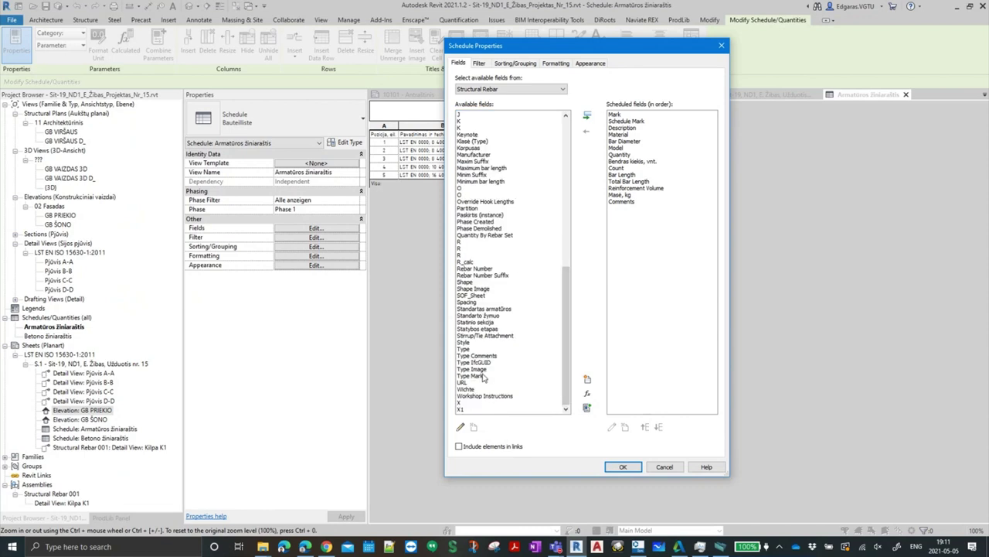
{"action": "left_click", "coordinate": [476, 282]}
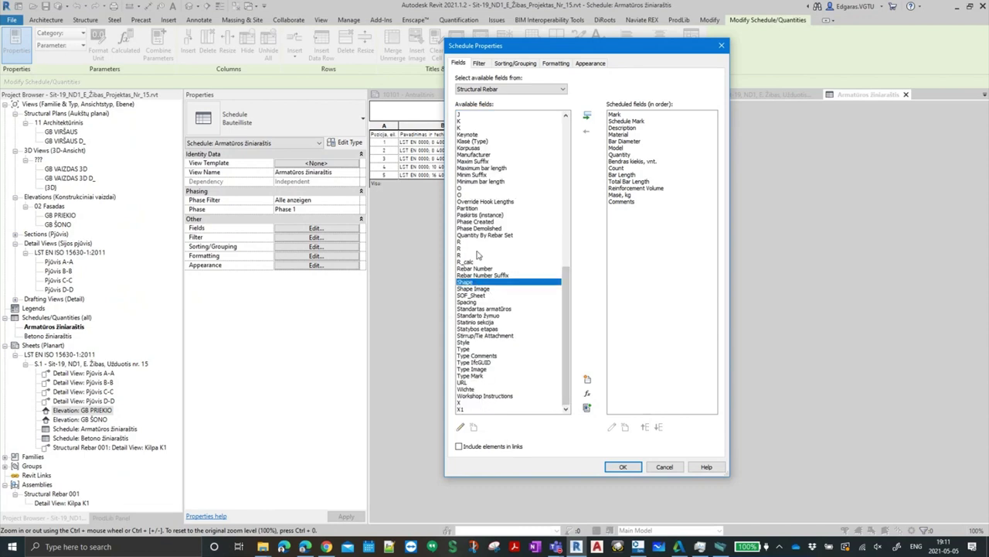
{"action": "scroll", "coordinate": [486, 247], "scroll_direction": "up", "scroll_amount": 2}
{"action": "scroll", "coordinate": [489, 263], "scroll_direction": "up", "scroll_amount": 2}
{"action": "scroll", "coordinate": [491, 274], "scroll_direction": "up", "scroll_amount": 2}
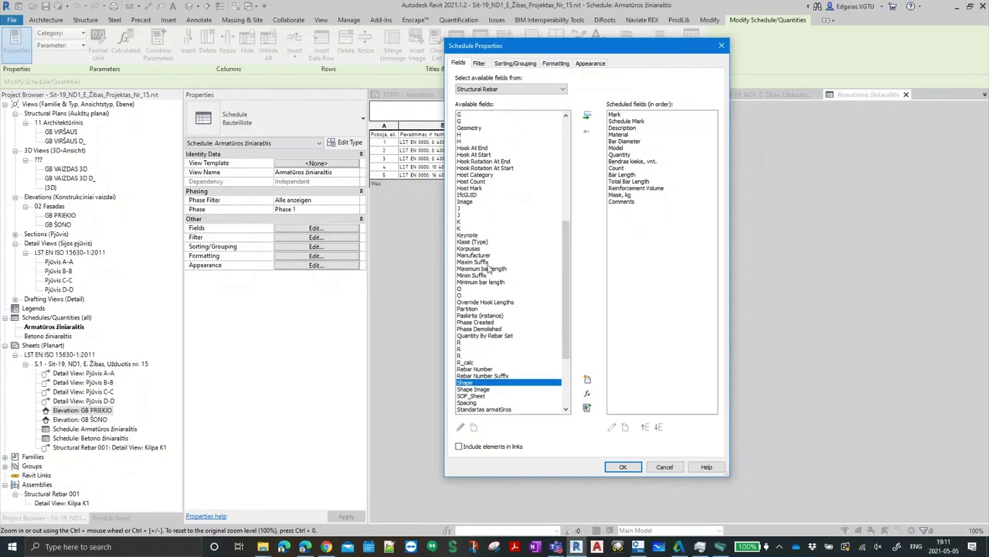
{"action": "scroll", "coordinate": [497, 299], "scroll_direction": "up", "scroll_amount": 2}
{"action": "scroll", "coordinate": [495, 282], "scroll_direction": "up", "scroll_amount": 3}
{"action": "scroll", "coordinate": [492, 263], "scroll_direction": "up", "scroll_amount": 3}
{"action": "scroll", "coordinate": [490, 239], "scroll_direction": "up", "scroll_amount": 2}
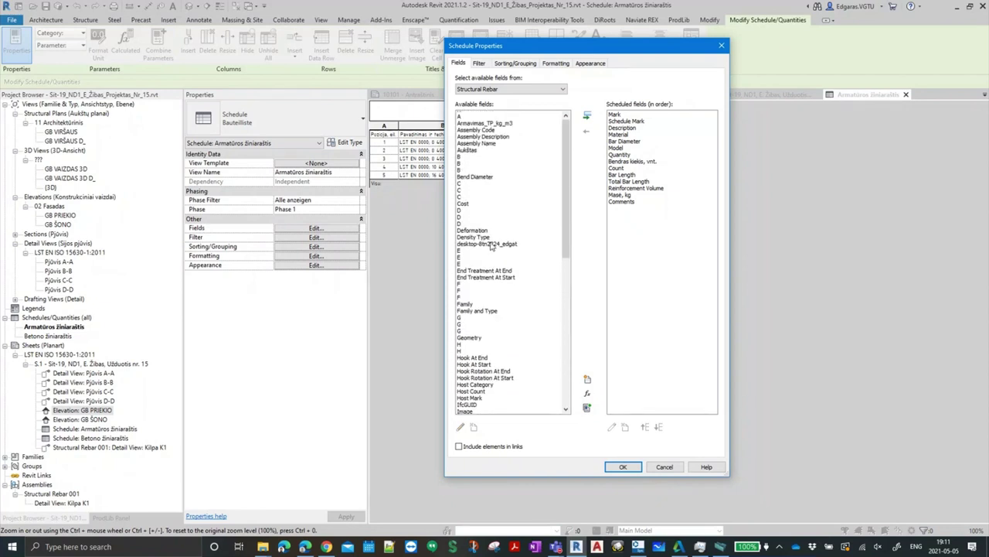
{"action": "scroll", "coordinate": [487, 220], "scroll_direction": "up", "scroll_amount": 2}
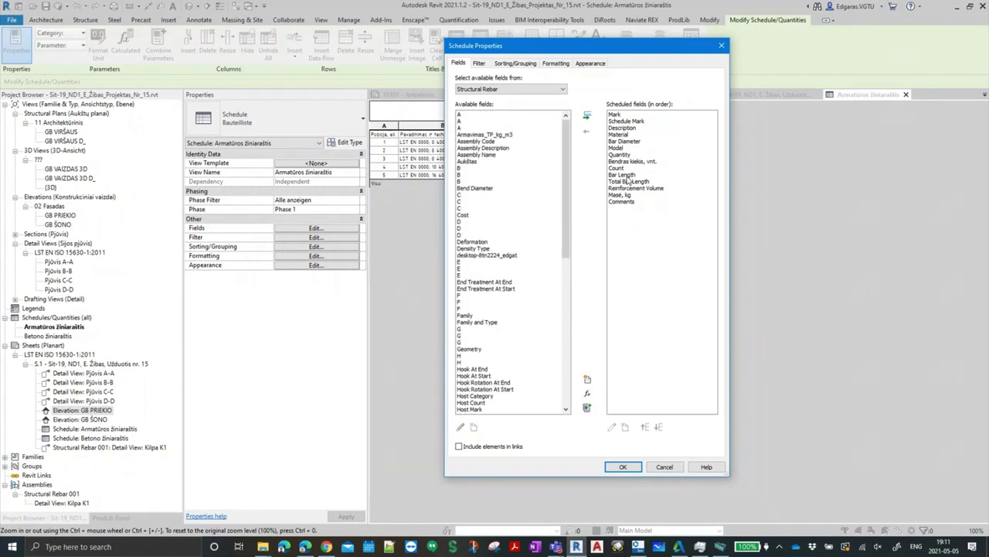
{"action": "key", "text": "Return"}
{"action": "left_click", "coordinate": [804, 95]}
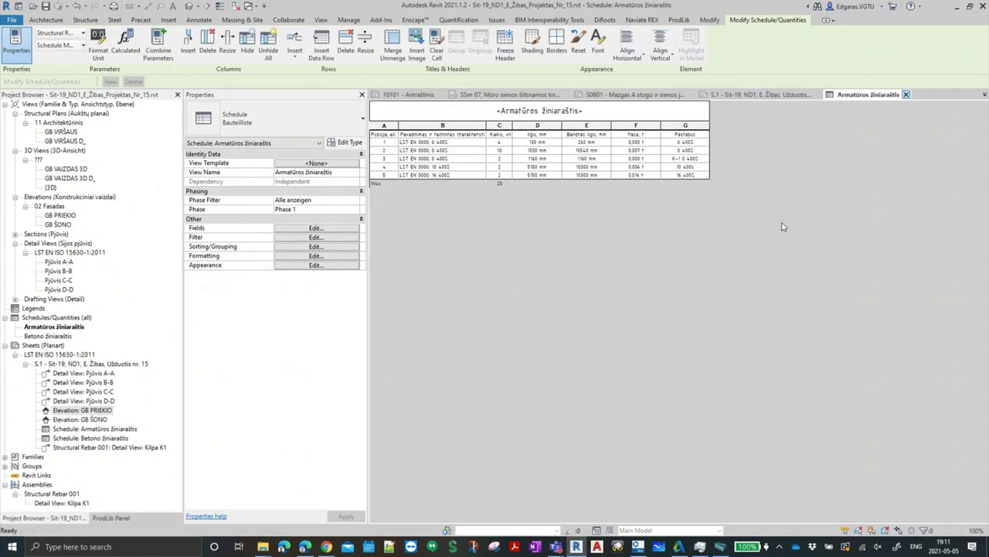
{"action": "scroll", "coordinate": [800, 430], "scroll_direction": "down", "scroll_amount": 2}
Open the Betono žiniaraštis concrete schedule view from sheet S.1, then the Windows Start menu
{"action": "scroll", "coordinate": [765, 402], "scroll_direction": "down", "scroll_amount": 2}
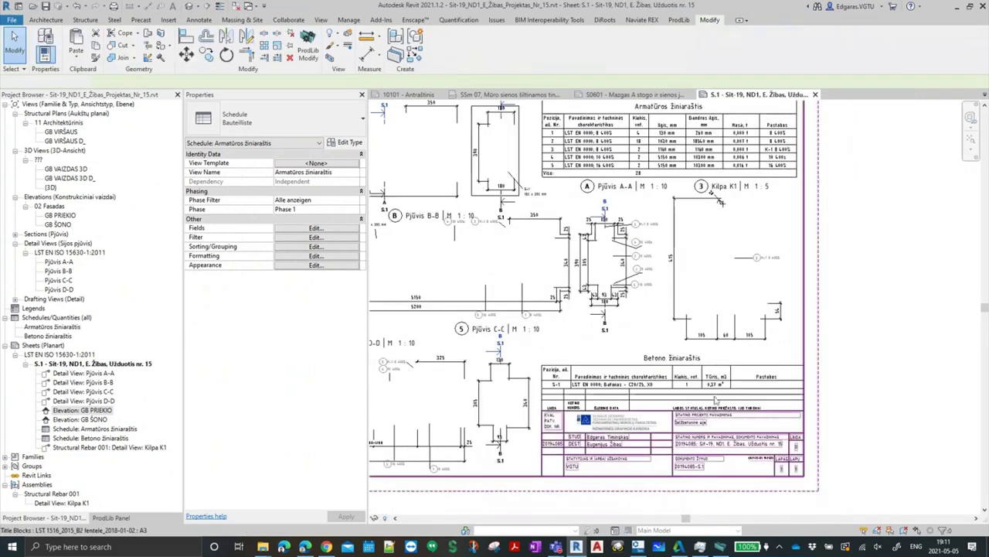
{"action": "scroll", "coordinate": [740, 379], "scroll_direction": "up", "scroll_amount": 5}
{"action": "left_click", "coordinate": [708, 353]}
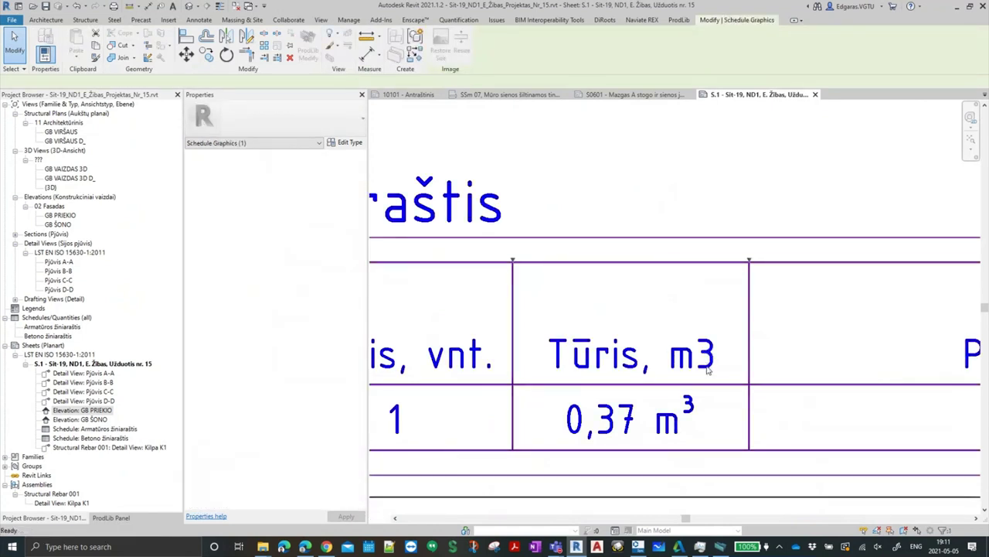
{"action": "double_click", "coordinate": [710, 366]}
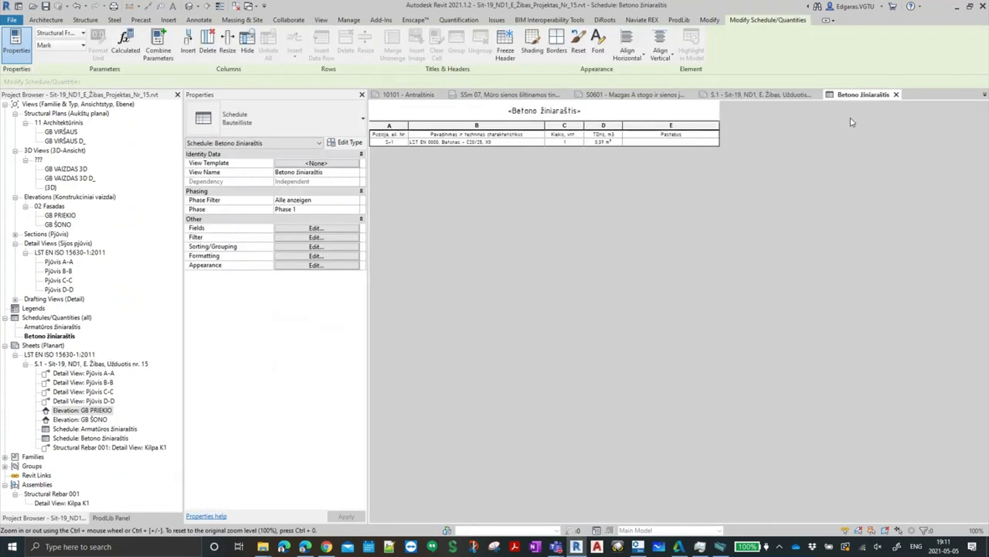
{"action": "left_click", "coordinate": [12, 546]}
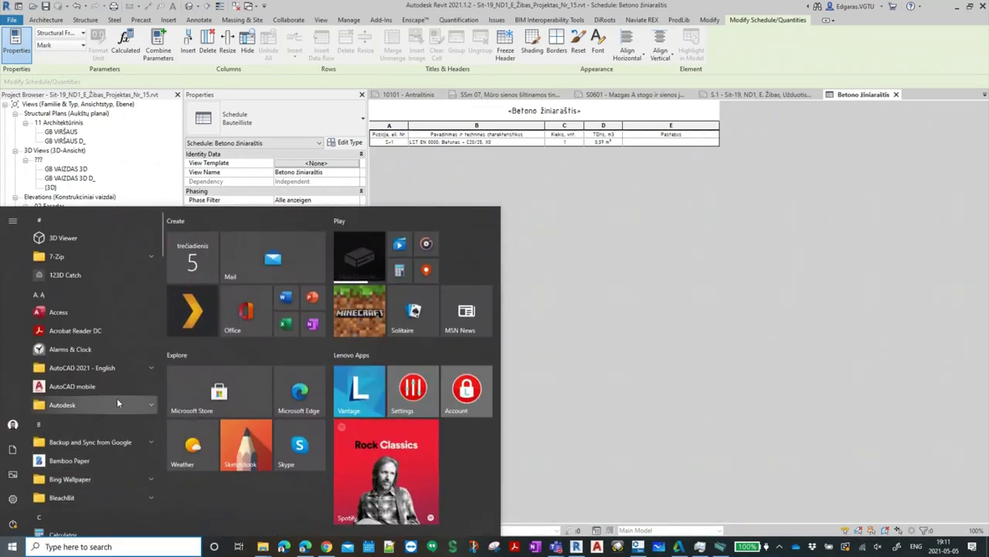
Launch Character Map via a 'char' search and centre its window
{"action": "type", "text": "char"}
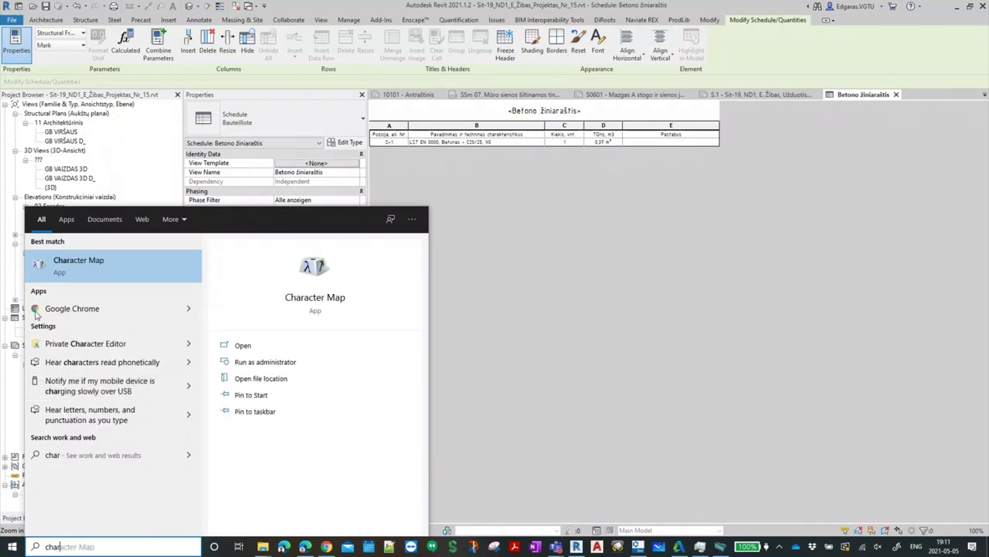
{"action": "left_click", "coordinate": [111, 271]}
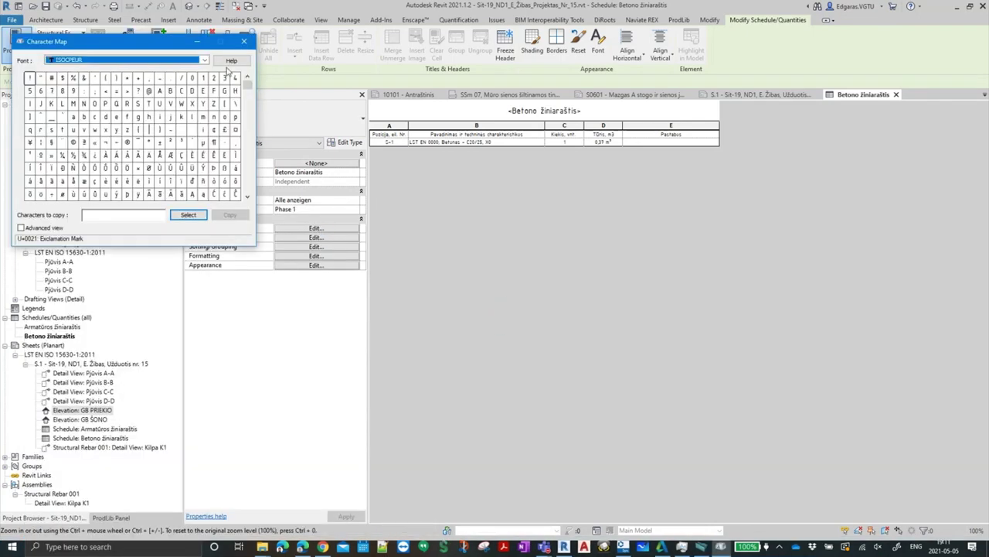
{"action": "left_click_drag", "start_coordinate": [163, 44], "coordinate": [484, 127]}
Copy the superscript ³ from the ISOCPEUR font, close Character Map and return to the Tūris heading
{"action": "left_click", "coordinate": [448, 143]}
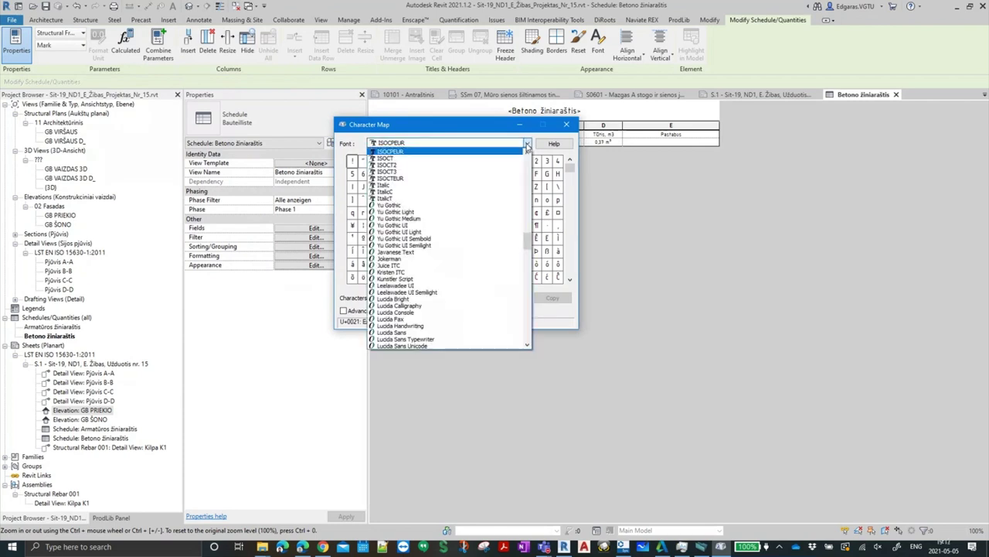
{"action": "left_click", "coordinate": [485, 119]}
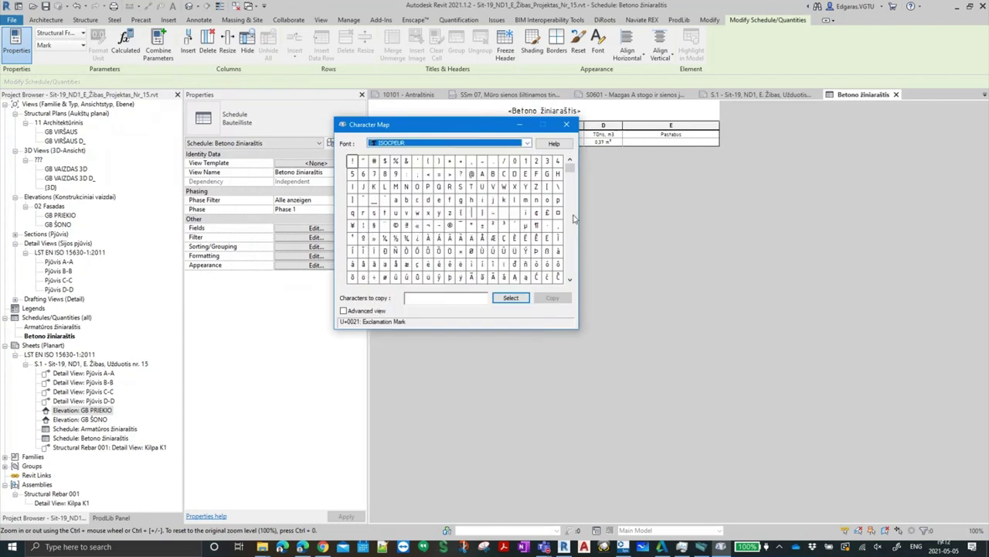
{"action": "mouse_move", "coordinate": [493, 225]}
{"action": "left_mouse_down"}
{"action": "mouse_move", "coordinate": [503, 225]}
{"action": "mouse_move", "coordinate": [482, 227]}
{"action": "left_mouse_up"}
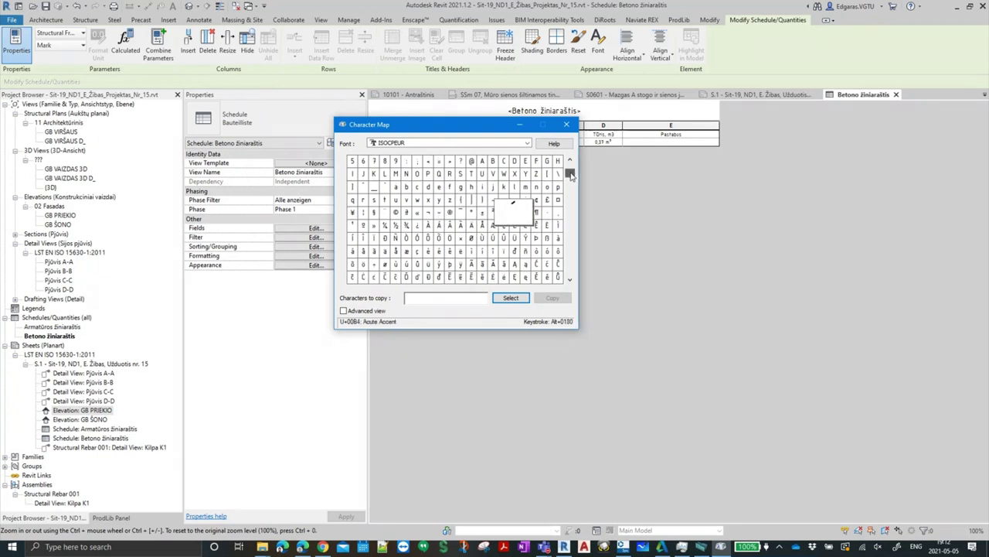
{"action": "mouse_move", "coordinate": [502, 229]}
{"action": "left_mouse_down"}
{"action": "mouse_move", "coordinate": [572, 197]}
{"action": "mouse_move", "coordinate": [574, 275]}
{"action": "mouse_move", "coordinate": [574, 169]}
{"action": "left_mouse_up"}
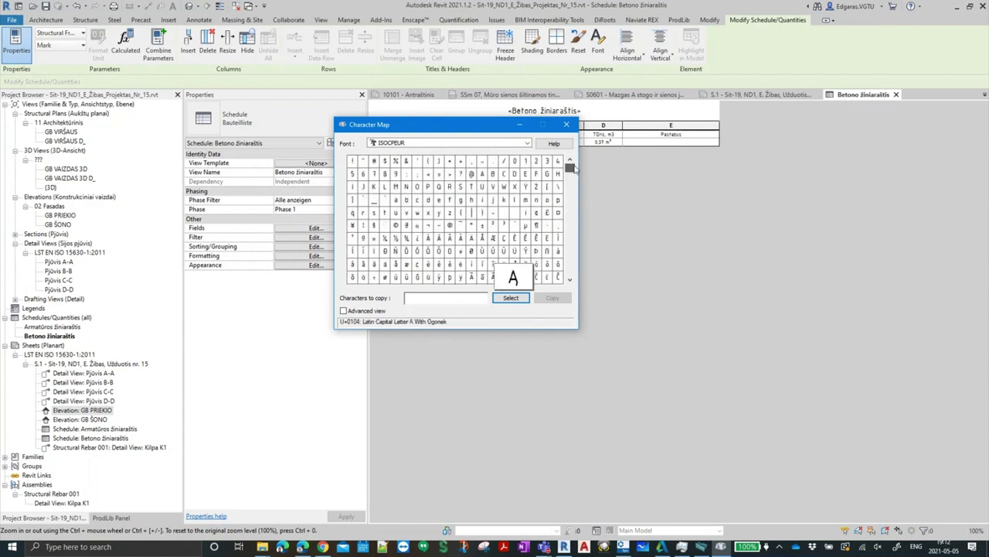
{"action": "left_click", "coordinate": [504, 225]}
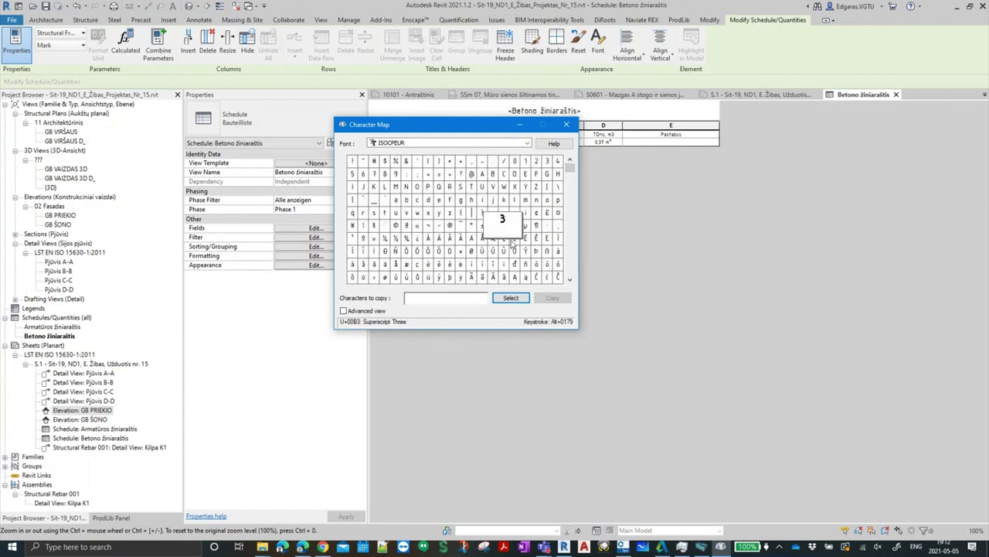
{"action": "left_click", "coordinate": [511, 298]}
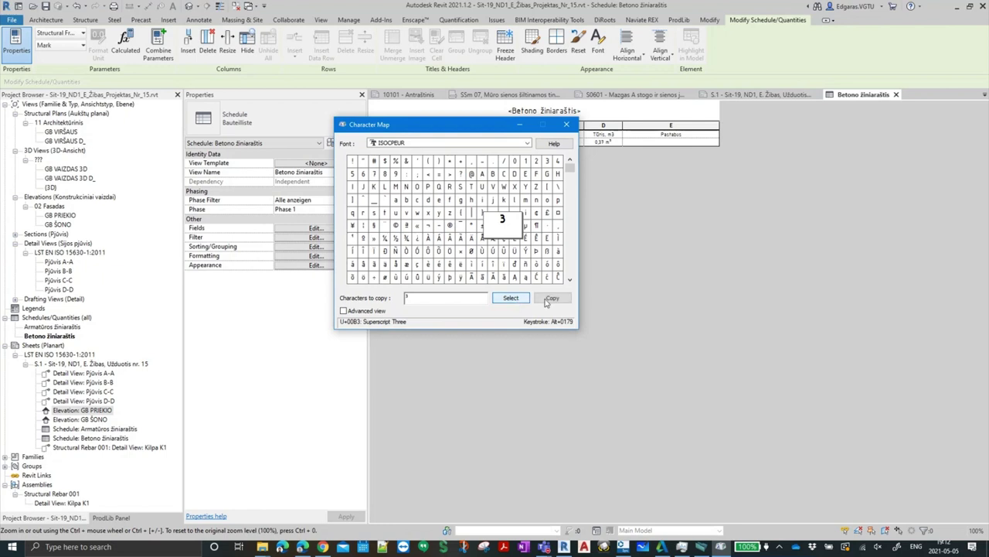
{"action": "left_click", "coordinate": [552, 300]}
{"action": "left_click", "coordinate": [566, 124]}
{"action": "left_click", "coordinate": [612, 134]}
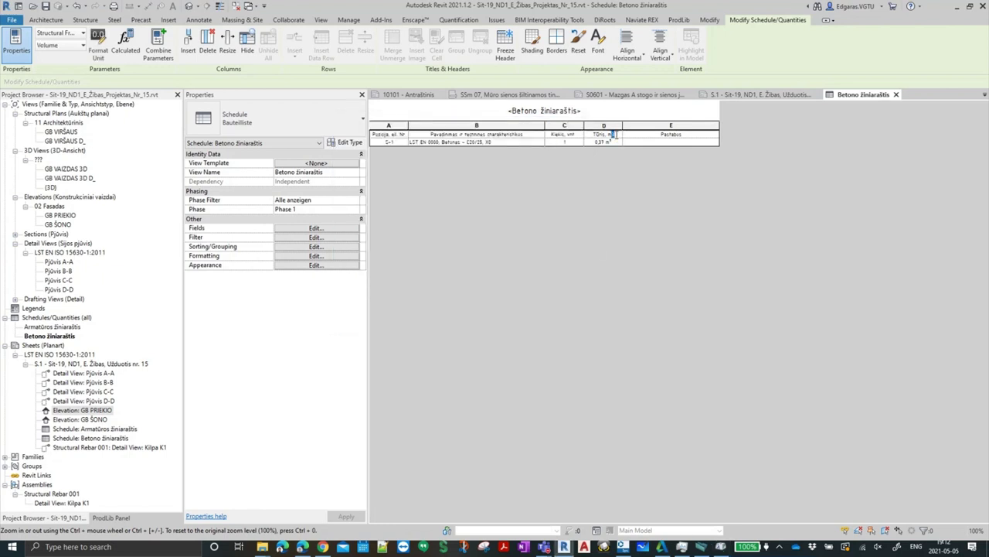
Commit the 'Tūris, m³' heading, recheck its font in the reopened schedule, and return to S.1
{"action": "left_click", "coordinate": [603, 142]}
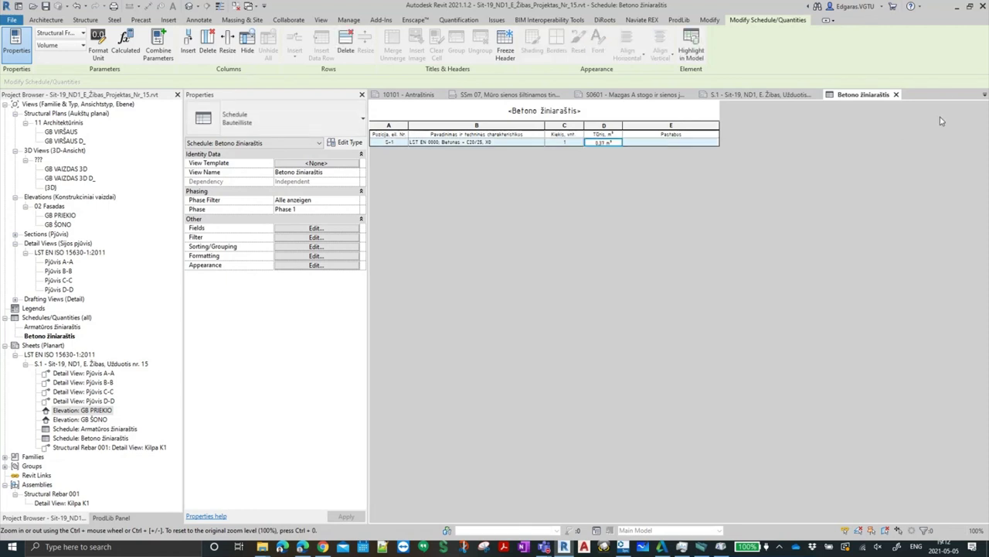
{"action": "left_click", "coordinate": [897, 95]}
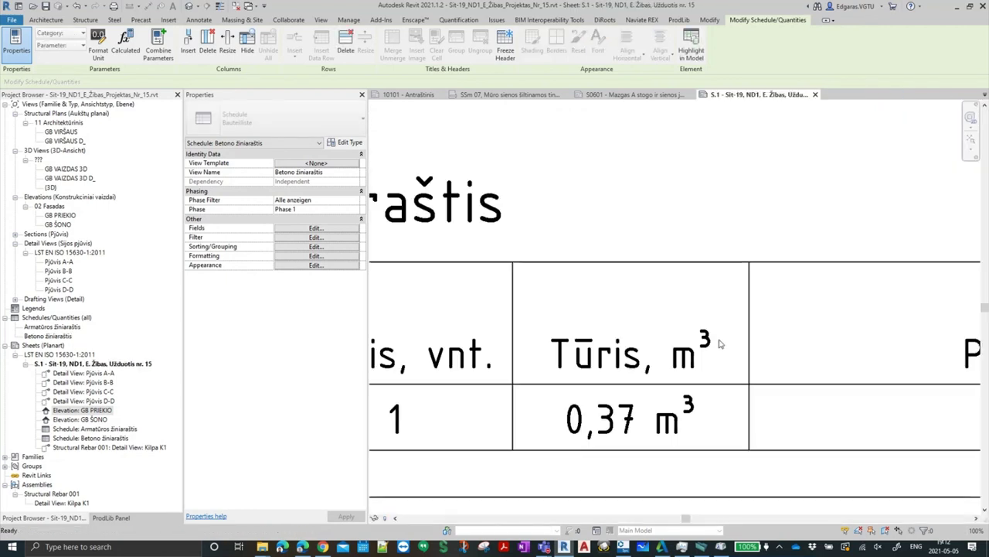
{"action": "left_click", "coordinate": [705, 379]}
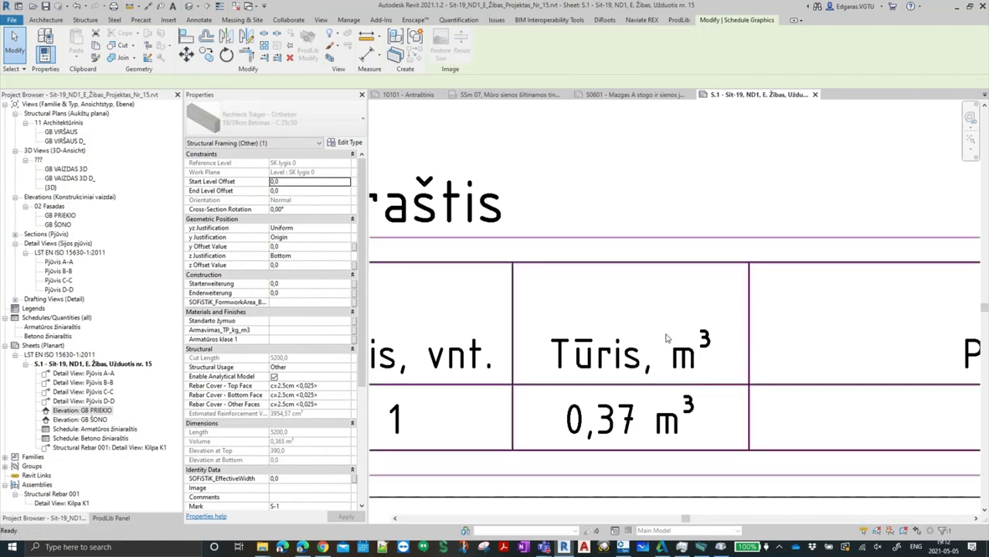
{"action": "double_click", "coordinate": [672, 273]}
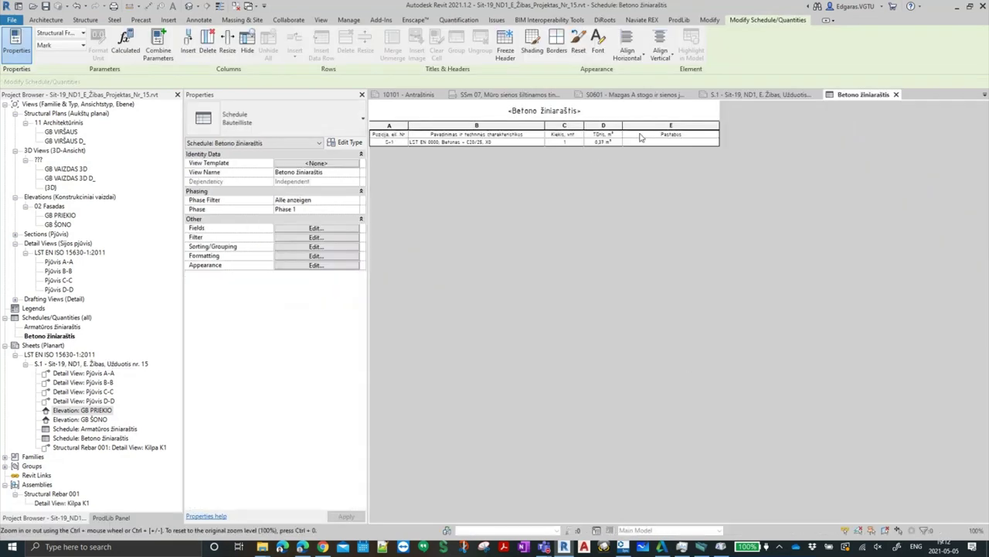
{"action": "left_click", "coordinate": [613, 136]}
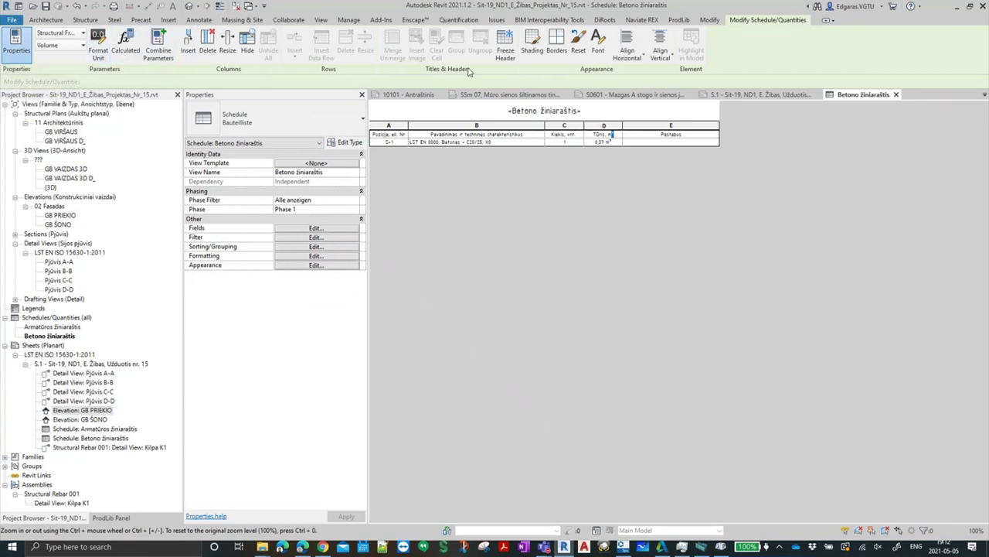
{"action": "left_click", "coordinate": [605, 55]}
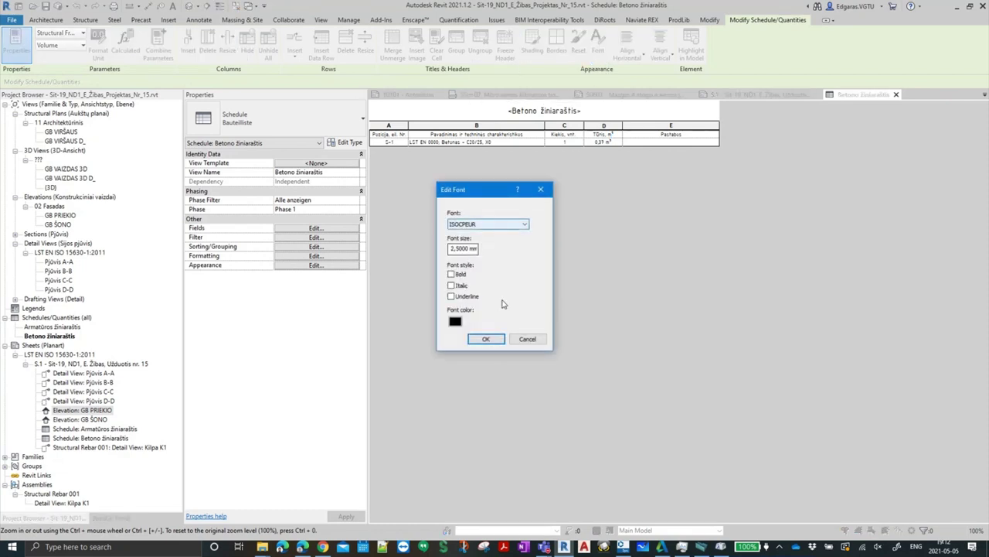
{"action": "left_click", "coordinate": [527, 338]}
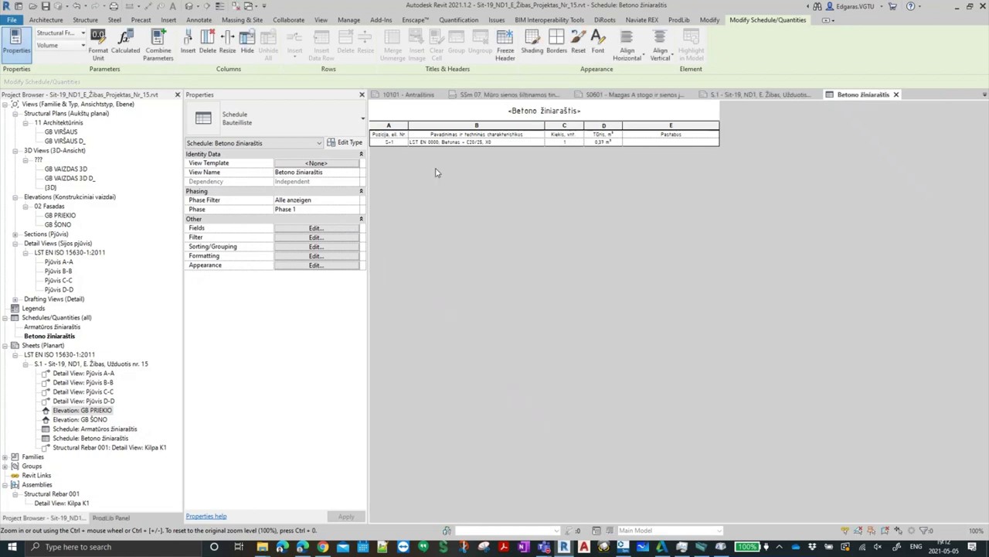
{"action": "left_click", "coordinate": [895, 95]}
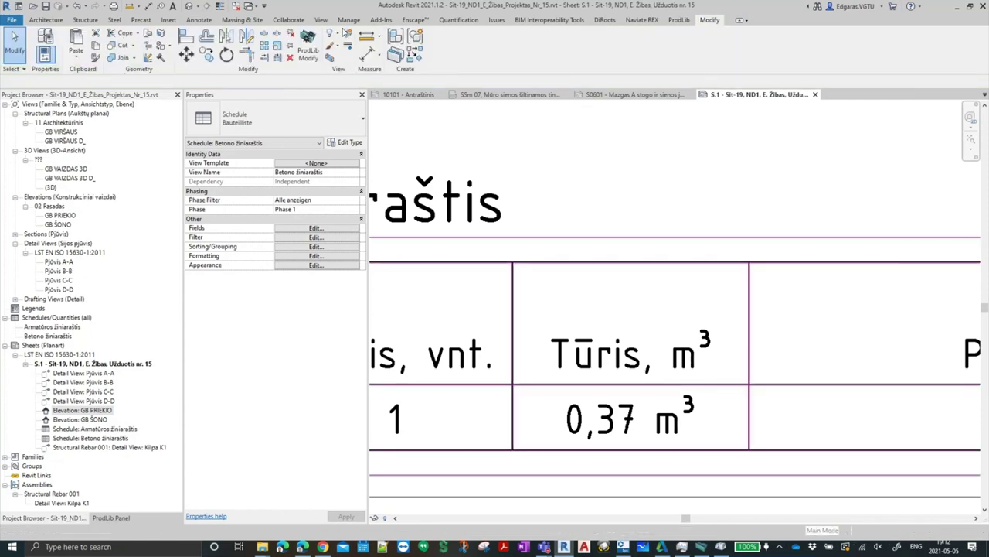
Place an 'm3' text note with a superscript 3 beside the concrete schedule title
{"action": "left_click", "coordinate": [197, 21]}
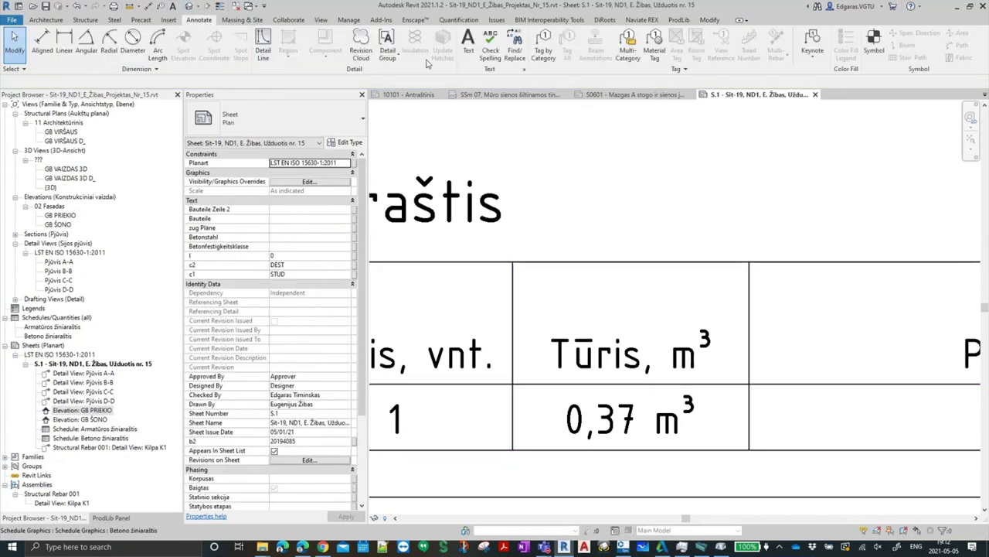
{"action": "left_click", "coordinate": [467, 42]}
{"action": "left_click", "coordinate": [579, 146]}
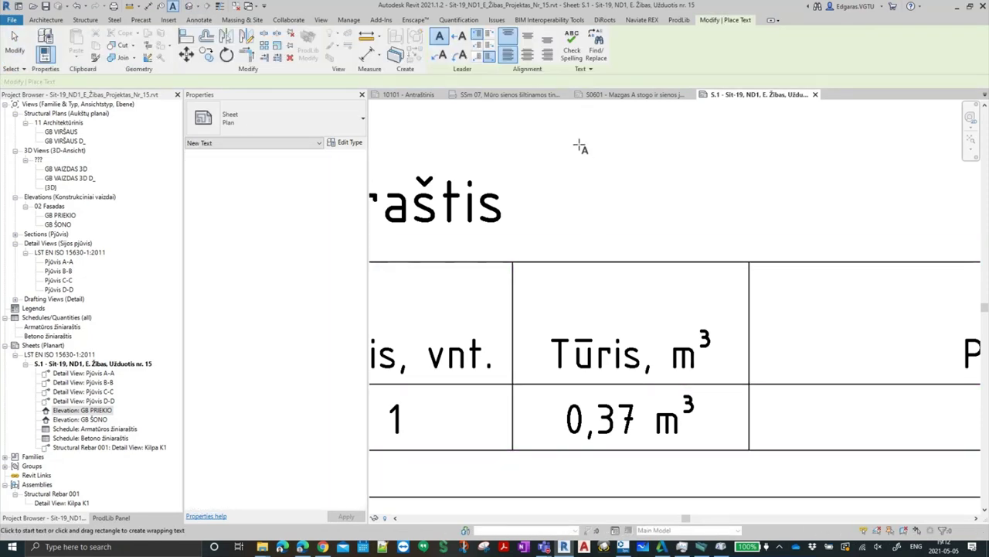
{"action": "type", "text": "m3"}
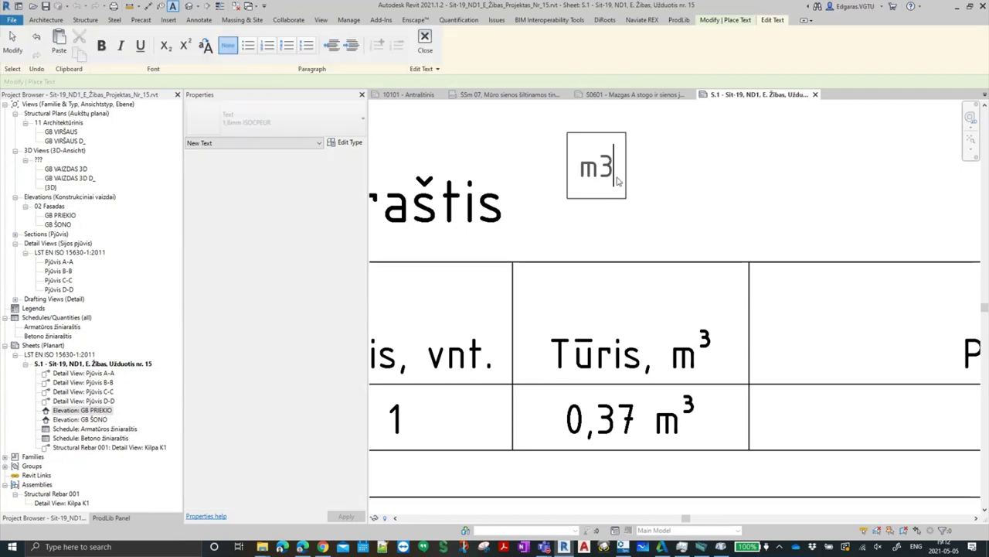
{"action": "left_click_drag", "start_coordinate": [615, 166], "coordinate": [604, 167]}
{"action": "left_click", "coordinate": [183, 46]}
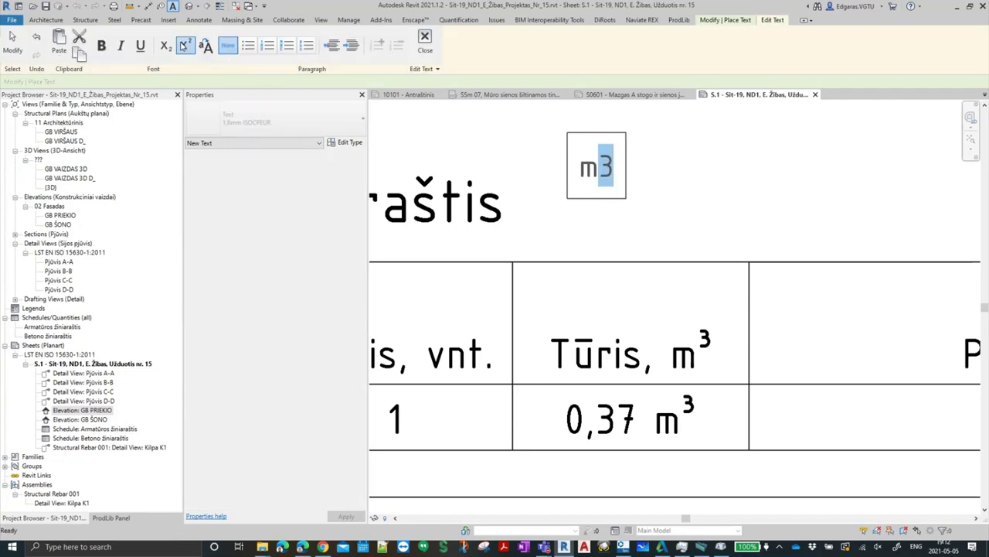
{"action": "left_click", "coordinate": [685, 162]}
{"action": "key", "text": "Escape"}
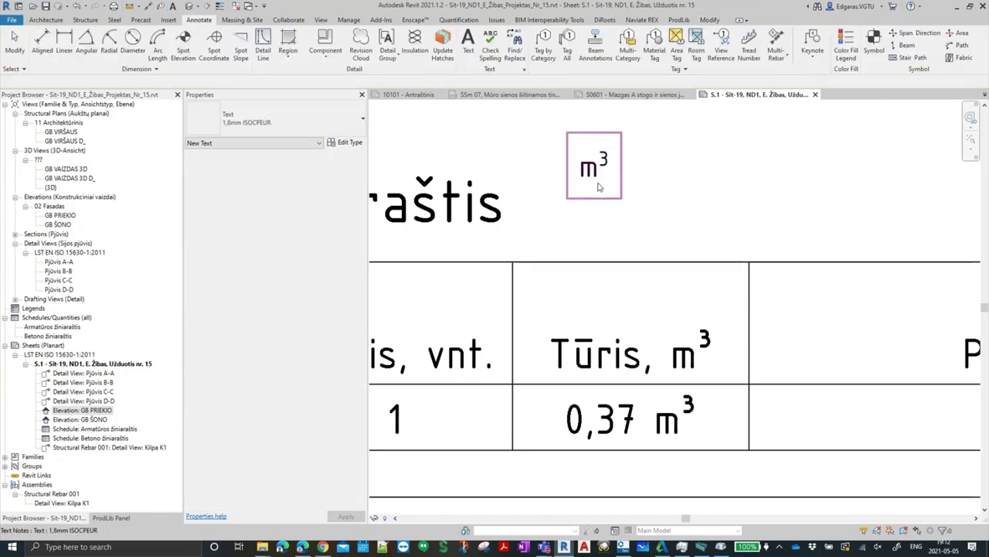
{"action": "left_click_drag", "start_coordinate": [707, 177], "coordinate": [656, 182]}
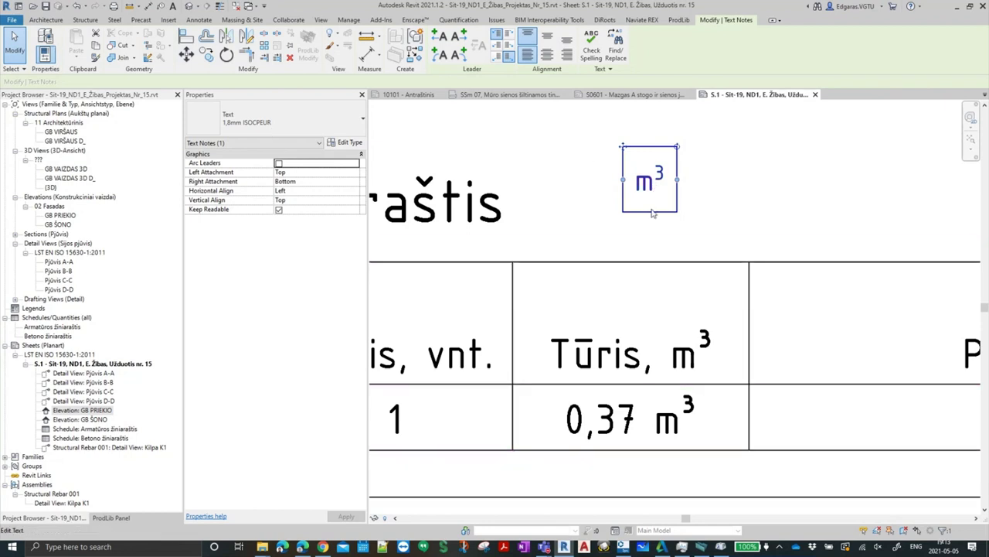
{"action": "left_click", "coordinate": [713, 232]}
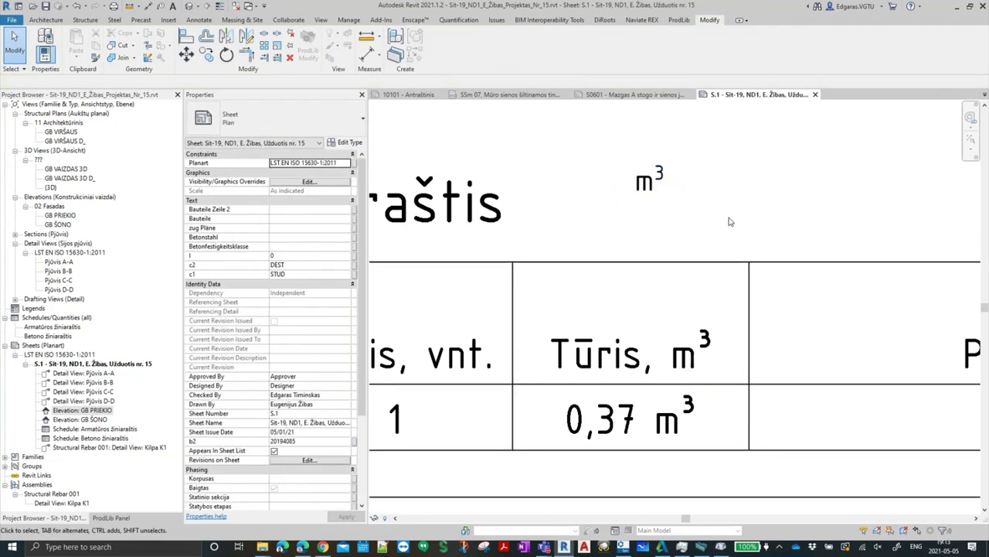
{"action": "scroll", "coordinate": [829, 364], "scroll_direction": "down", "scroll_amount": 3}
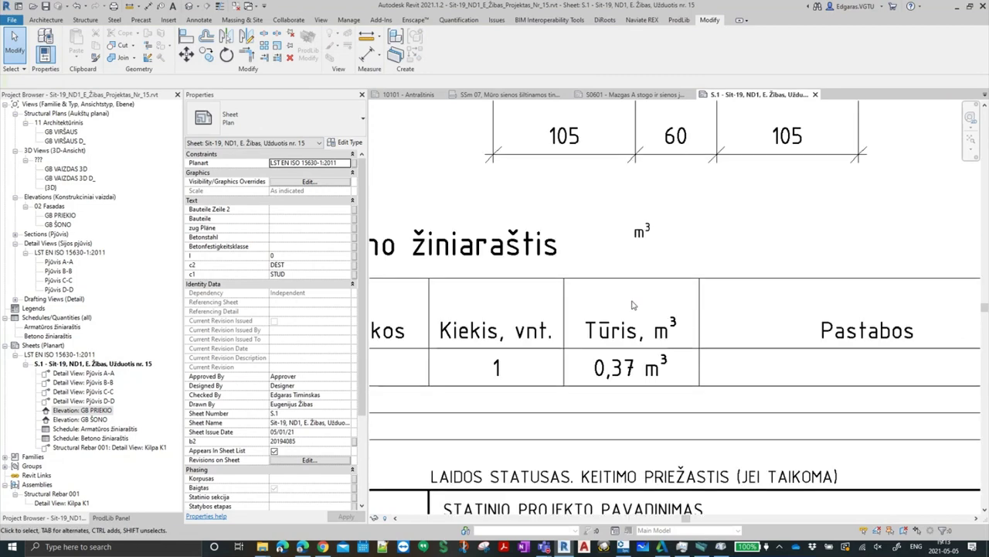
{"action": "scroll", "coordinate": [629, 309], "scroll_direction": "down", "scroll_amount": 2}
{"action": "scroll", "coordinate": [750, 348], "scroll_direction": "up", "scroll_amount": 1}
{"action": "scroll", "coordinate": [705, 356], "scroll_direction": "down", "scroll_amount": 1}
{"action": "scroll", "coordinate": [705, 356], "scroll_direction": "down", "scroll_amount": 3}
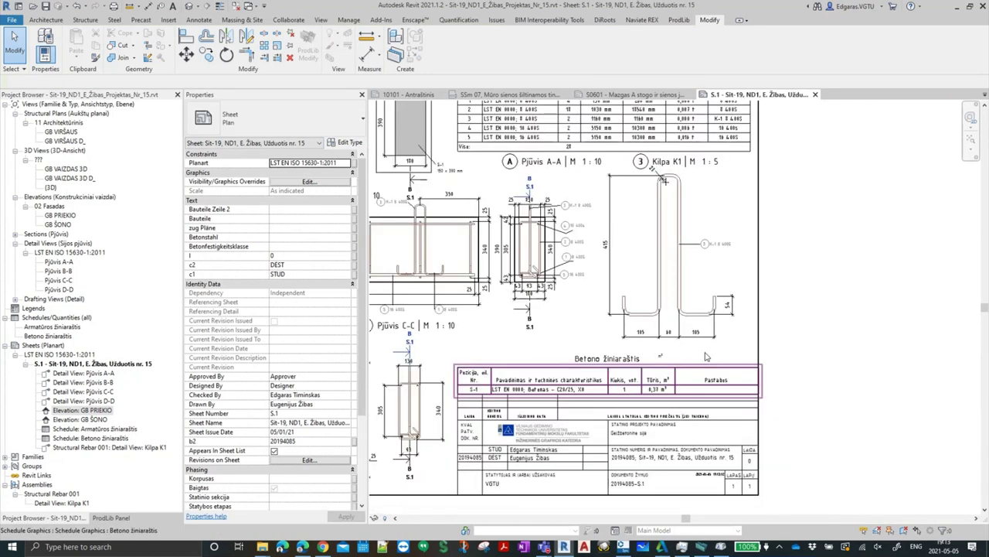
{"action": "mouse_move", "coordinate": [708, 291]}
{"action": "middle_mouse_down"}
{"action": "mouse_move", "coordinate": [708, 309]}
{"action": "mouse_move", "coordinate": [824, 320]}
{"action": "middle_mouse_up"}
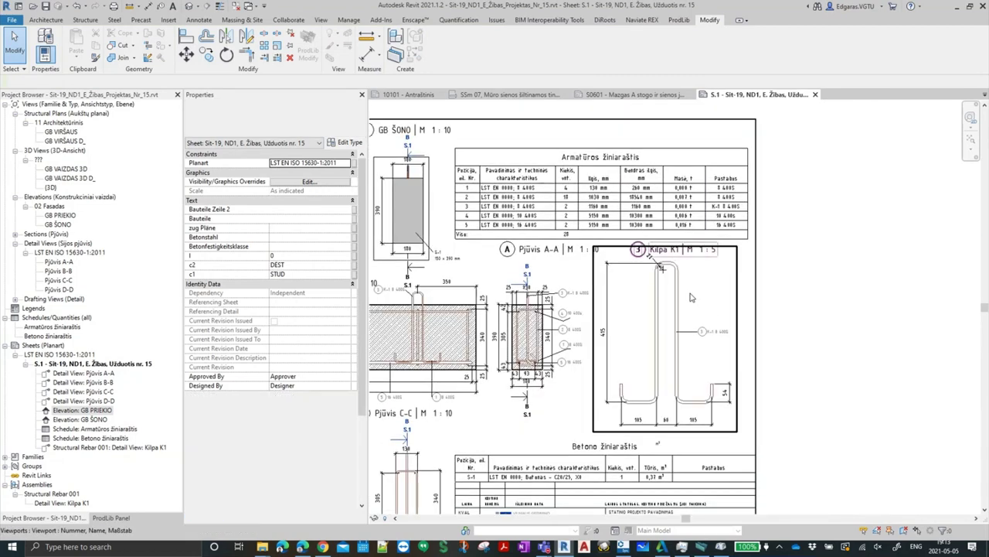
{"action": "scroll", "coordinate": [824, 320], "scroll_direction": "up", "scroll_amount": 2}
{"action": "mouse_move", "coordinate": [715, 367]}
{"action": "middle_mouse_down"}
{"action": "mouse_move", "coordinate": [504, 320]}
{"action": "mouse_move", "coordinate": [690, 428]}
{"action": "middle_mouse_up"}
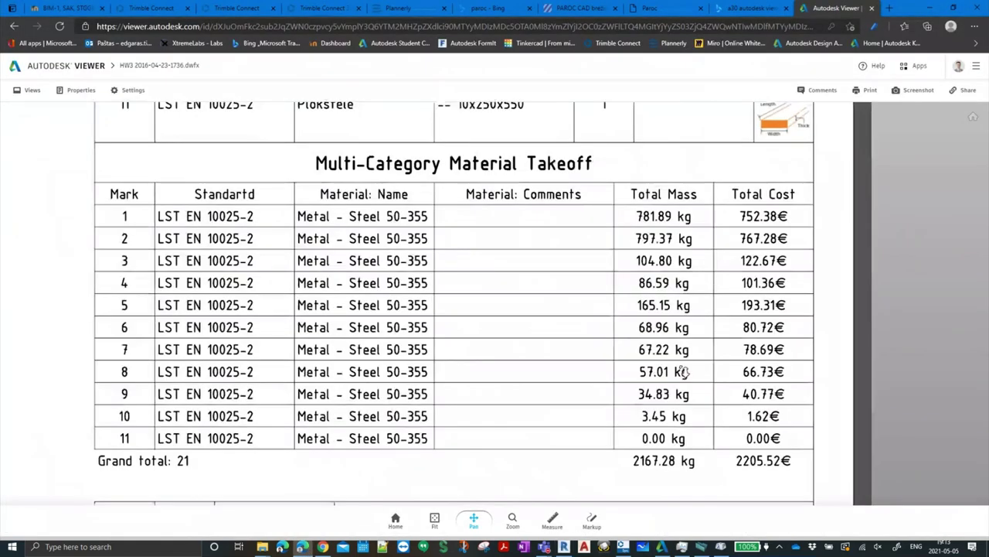
Pan and zoom across the HW3 sheet to close in on web member 6, LL 60x10, beside the 20 dimension
{"action": "scroll", "coordinate": [685, 372], "scroll_direction": "down", "scroll_amount": 2}
{"action": "scroll", "coordinate": [684, 372], "scroll_direction": "down", "scroll_amount": 2}
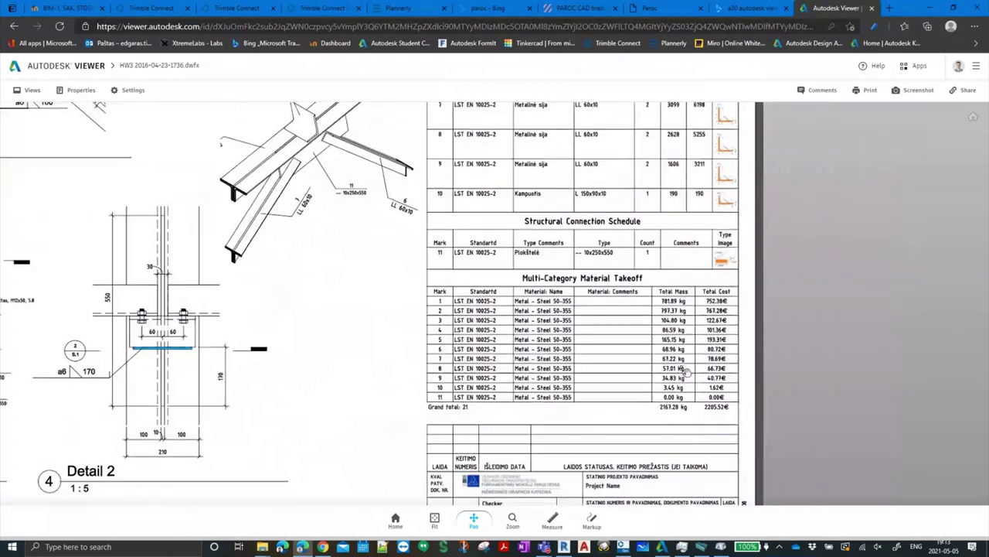
{"action": "scroll", "coordinate": [633, 333], "scroll_direction": "down", "scroll_amount": 2}
{"action": "scroll", "coordinate": [569, 283], "scroll_direction": "down", "scroll_amount": 2}
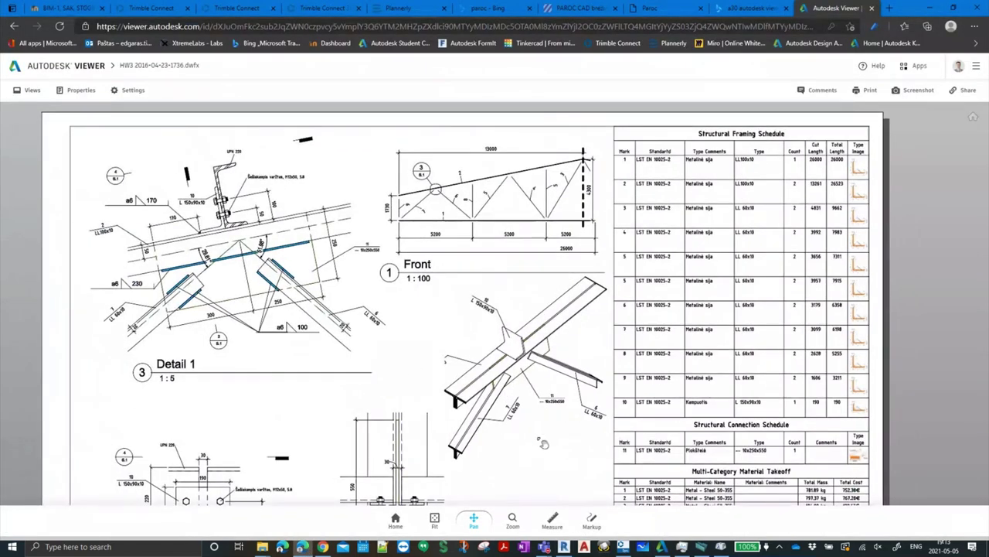
{"action": "scroll", "coordinate": [536, 441], "scroll_direction": "up", "scroll_amount": 2}
{"action": "scroll", "coordinate": [615, 402], "scroll_direction": "down", "scroll_amount": 2}
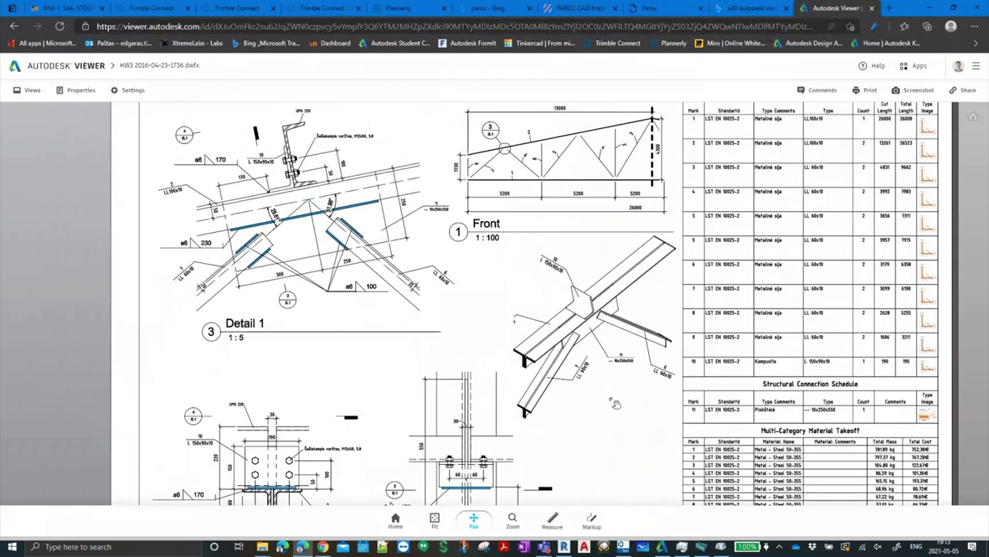
{"action": "mouse_move", "coordinate": [516, 270]}
{"action": "left_mouse_down"}
{"action": "mouse_move", "coordinate": [550, 231]}
{"action": "mouse_move", "coordinate": [558, 204]}
{"action": "mouse_move", "coordinate": [547, 156]}
{"action": "mouse_move", "coordinate": [536, 350]}
{"action": "left_mouse_up"}
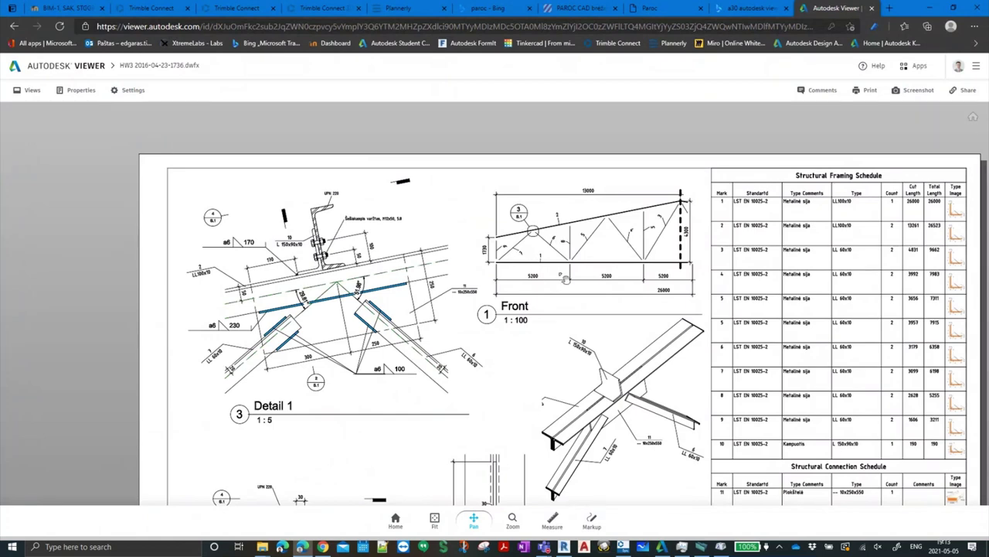
{"action": "left_click_drag", "start_coordinate": [556, 350], "coordinate": [536, 342]}
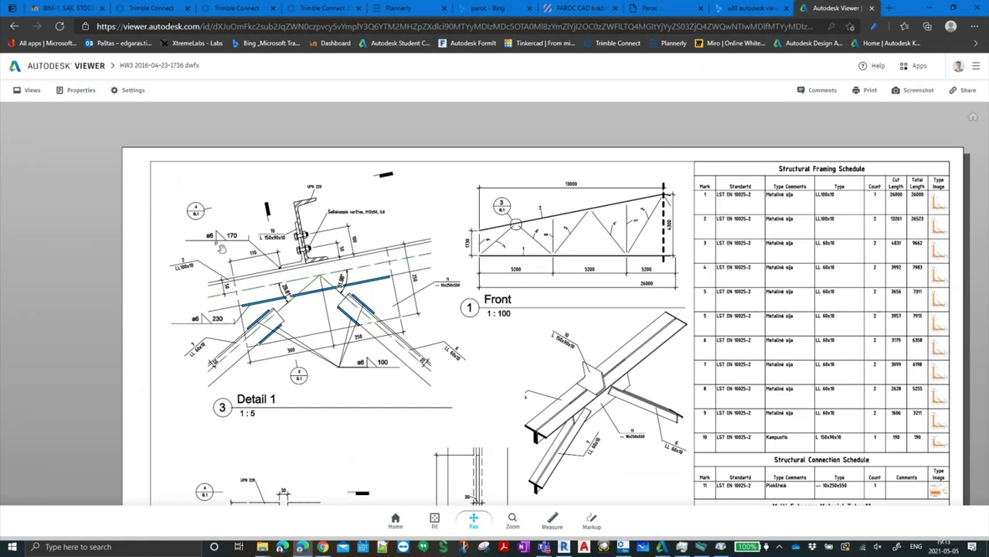
{"action": "left_click_drag", "start_coordinate": [497, 393], "coordinate": [499, 305]}
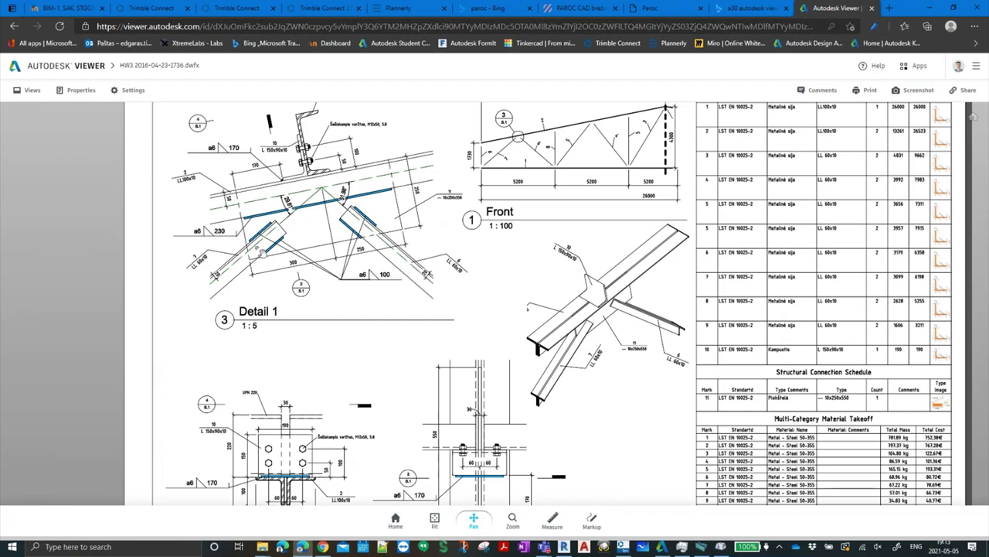
{"action": "left_click_drag", "start_coordinate": [467, 442], "coordinate": [465, 346]}
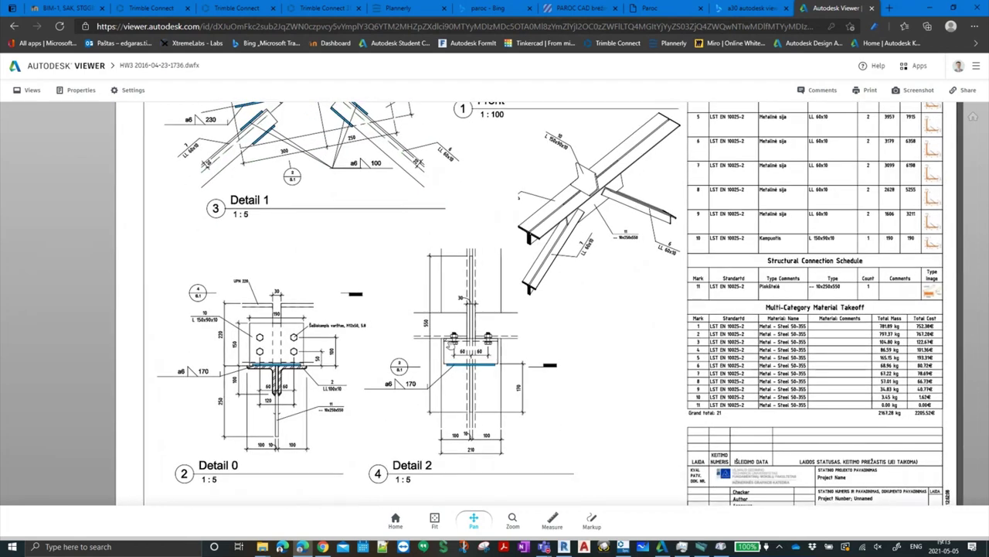
{"action": "left_click_drag", "start_coordinate": [458, 171], "coordinate": [454, 374]}
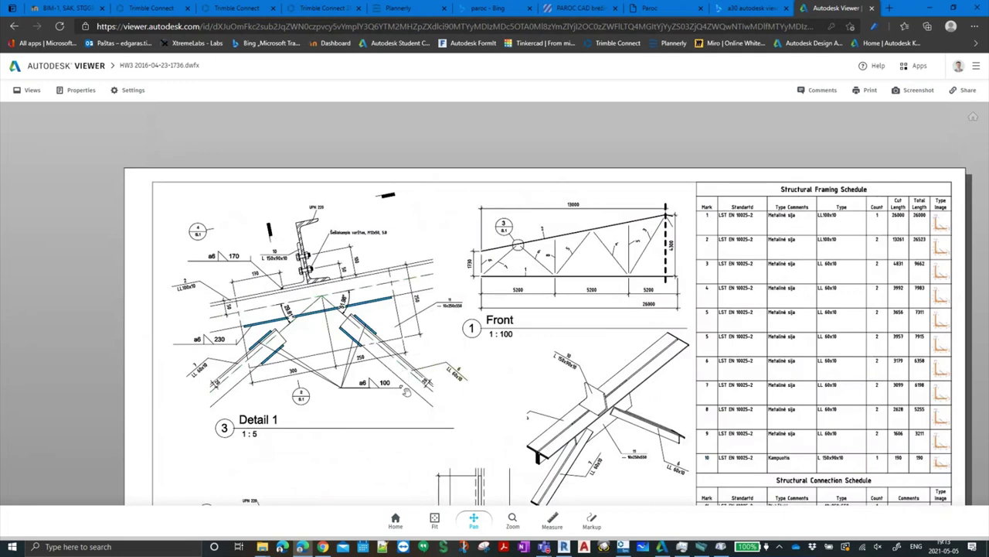
{"action": "scroll", "coordinate": [446, 378], "scroll_direction": "up", "scroll_amount": 3}
{"action": "scroll", "coordinate": [448, 377], "scroll_direction": "up", "scroll_amount": 3}
{"action": "scroll", "coordinate": [452, 340], "scroll_direction": "up", "scroll_amount": 2}
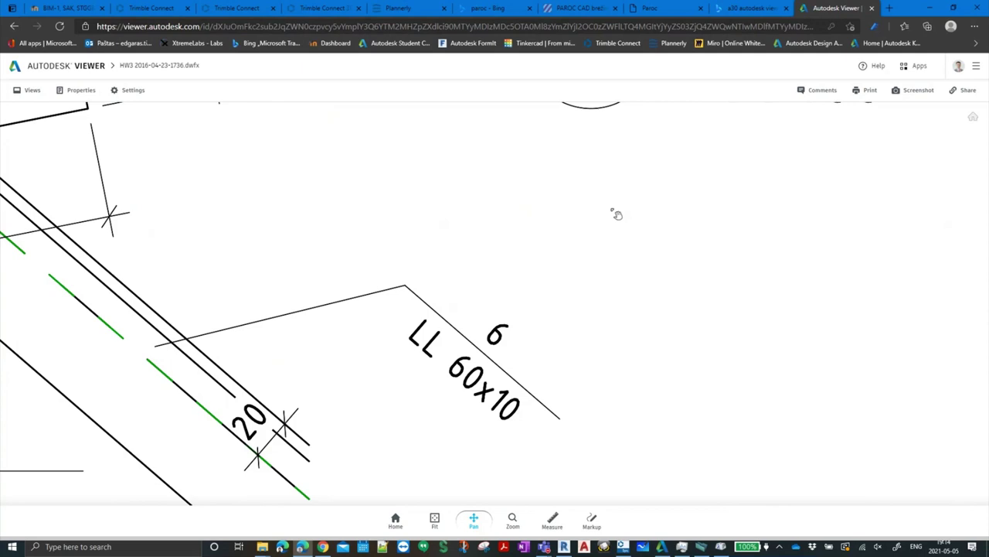
In a new Edge tab, load metalurgija.lt, correcting the mistyped 'metalurija.lt' address
{"action": "left_click", "coordinate": [889, 7]}
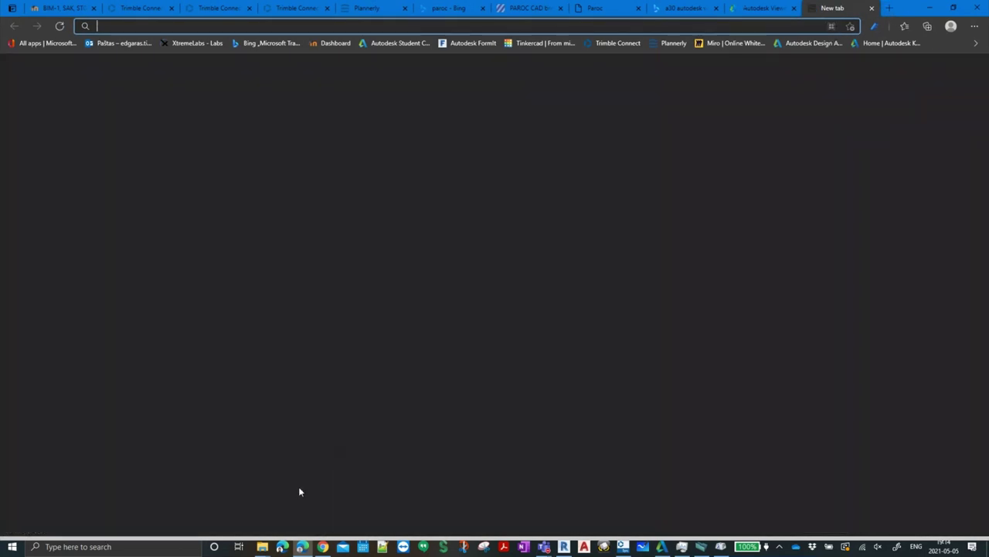
{"action": "type", "text": "metal"}
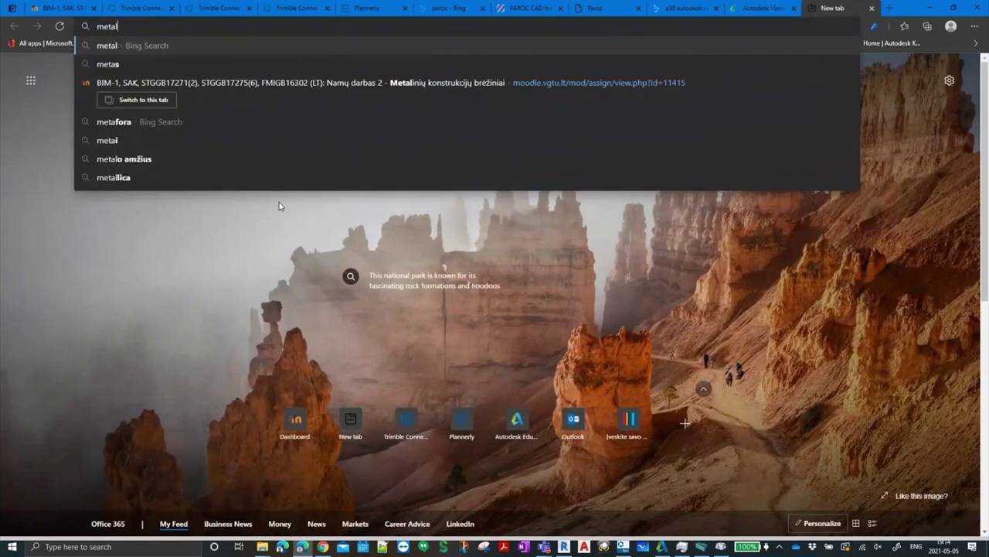
{"action": "type", "text": "urija.l"}
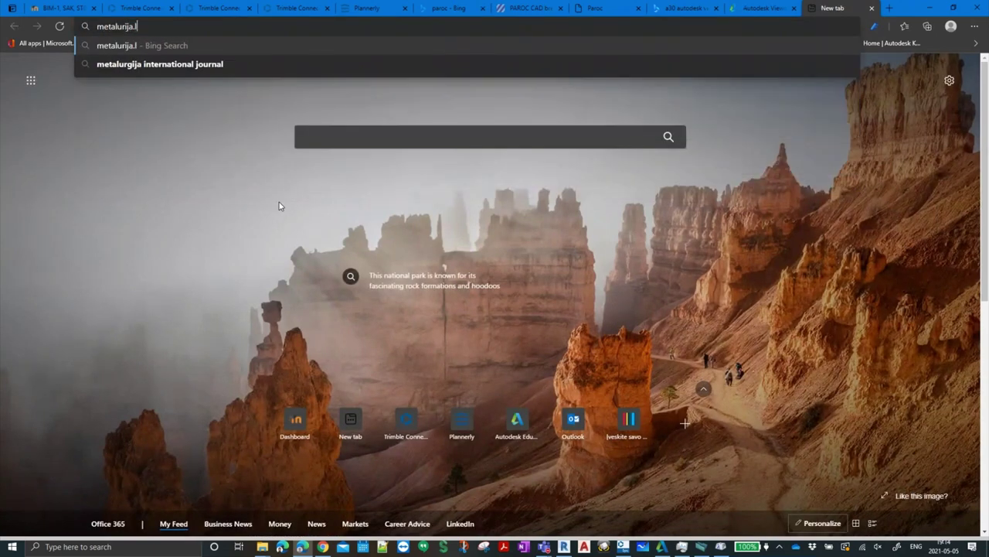
{"action": "type", "text": "t"}
{"action": "key", "text": "Return"}
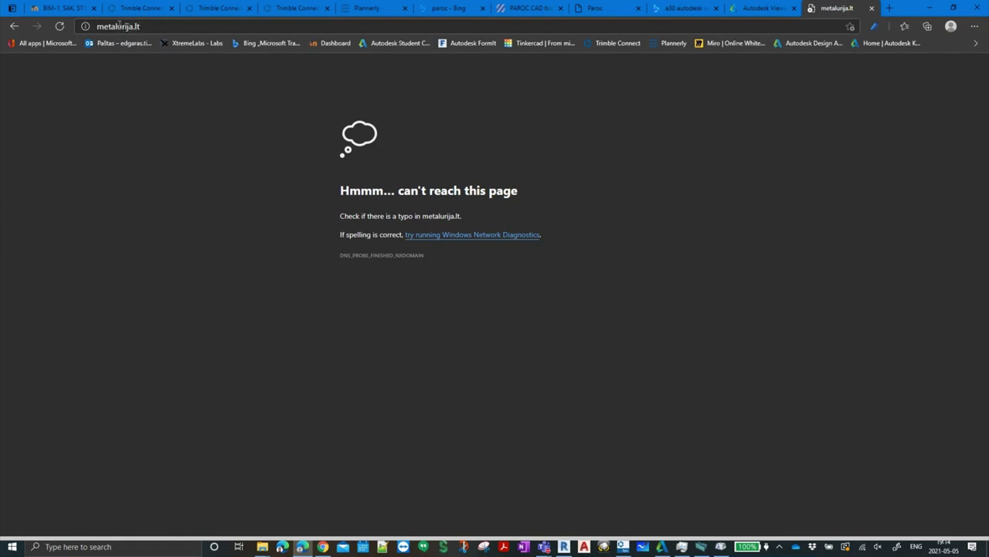
{"action": "left_click", "coordinate": [127, 26]}
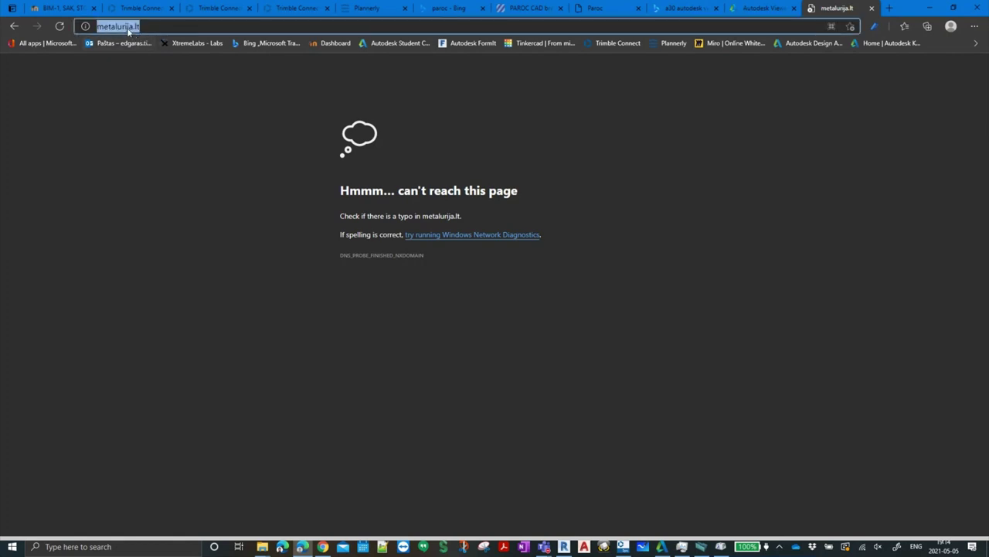
{"action": "left_click", "coordinate": [127, 26]}
{"action": "type", "text": "g"}
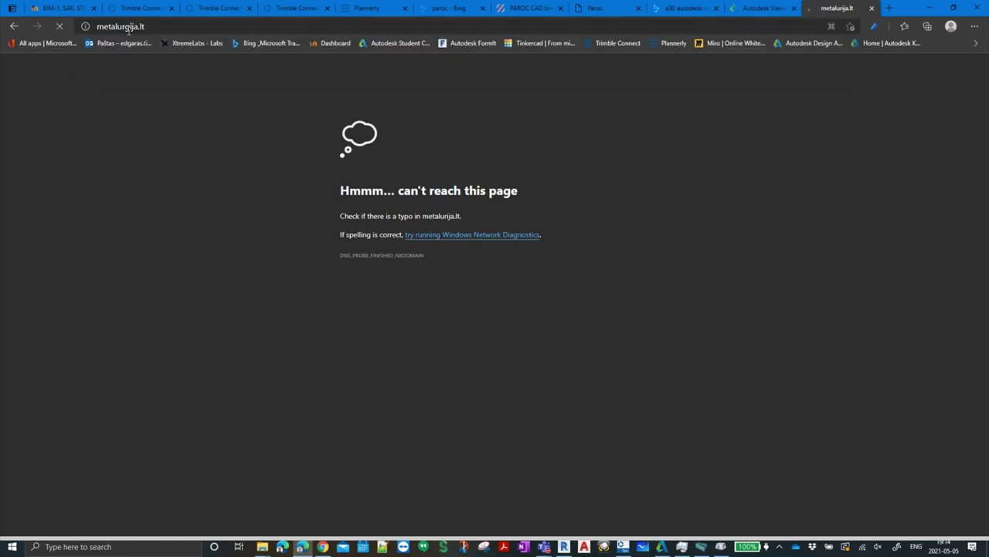
{"action": "key", "text": "Return"}
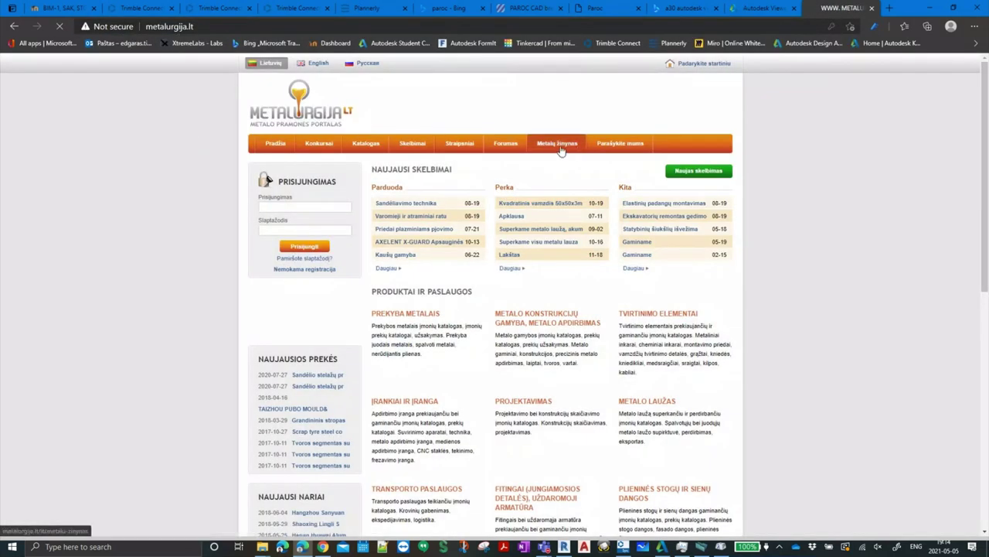
Browse the Metalų žinynas profile handbook on Metalurgija.lt, then return to the Moodle VGTU assignment tab
{"action": "left_click", "coordinate": [561, 149]}
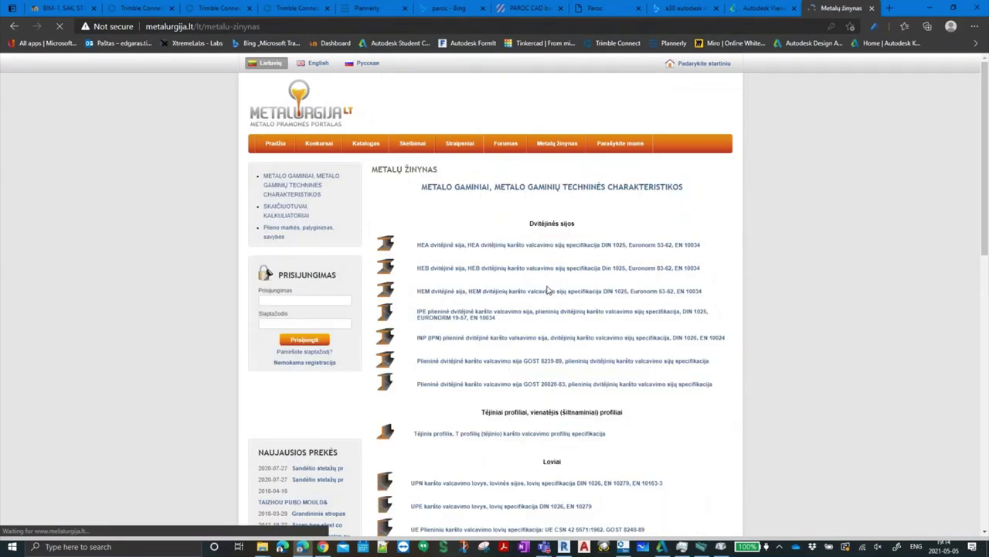
{"action": "scroll", "coordinate": [547, 290], "scroll_direction": "down", "scroll_amount": 3}
{"action": "scroll", "coordinate": [547, 288], "scroll_direction": "down", "scroll_amount": 2}
{"action": "scroll", "coordinate": [469, 296], "scroll_direction": "down", "scroll_amount": 1}
{"action": "scroll", "coordinate": [467, 299], "scroll_direction": "down", "scroll_amount": 5}
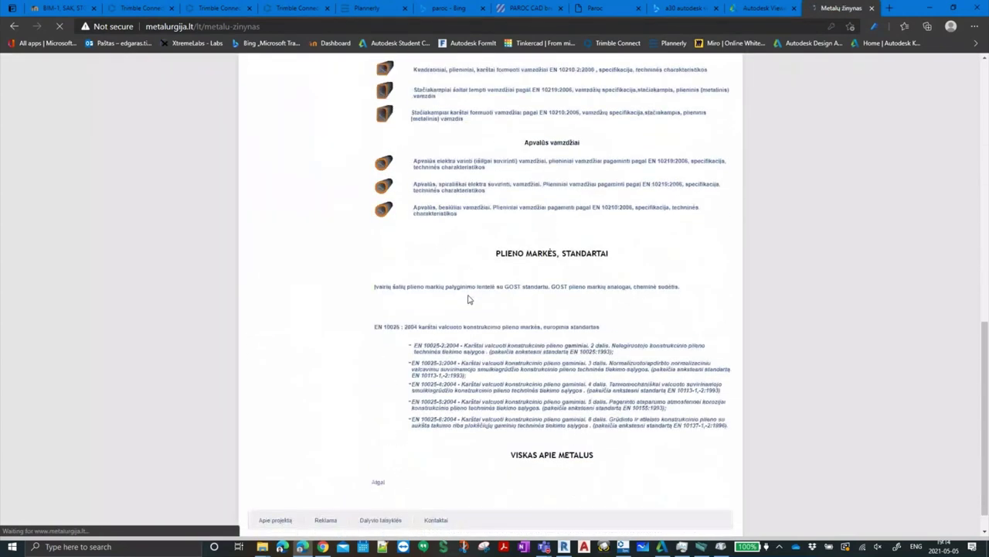
{"action": "scroll", "coordinate": [468, 299], "scroll_direction": "up", "scroll_amount": 4}
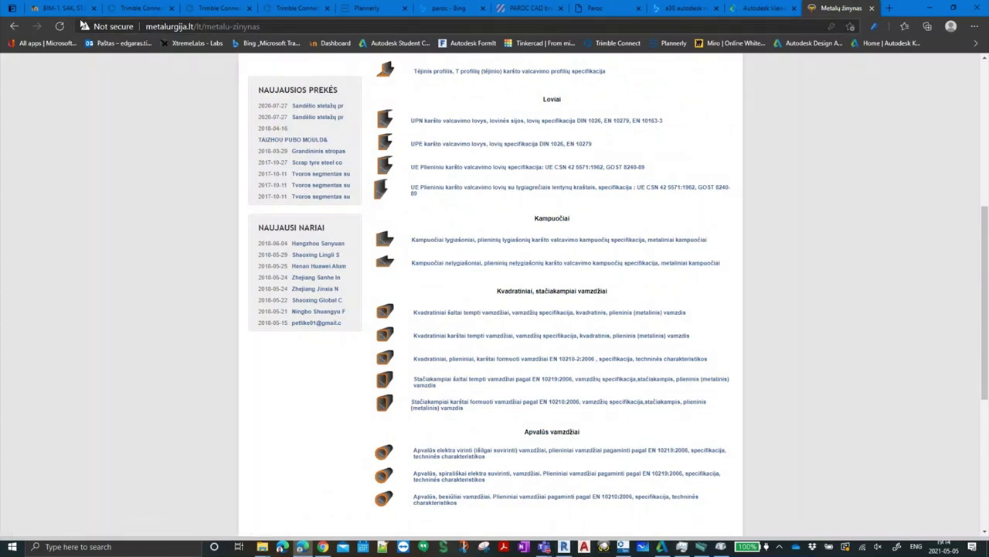
{"action": "left_click", "coordinate": [62, 10]}
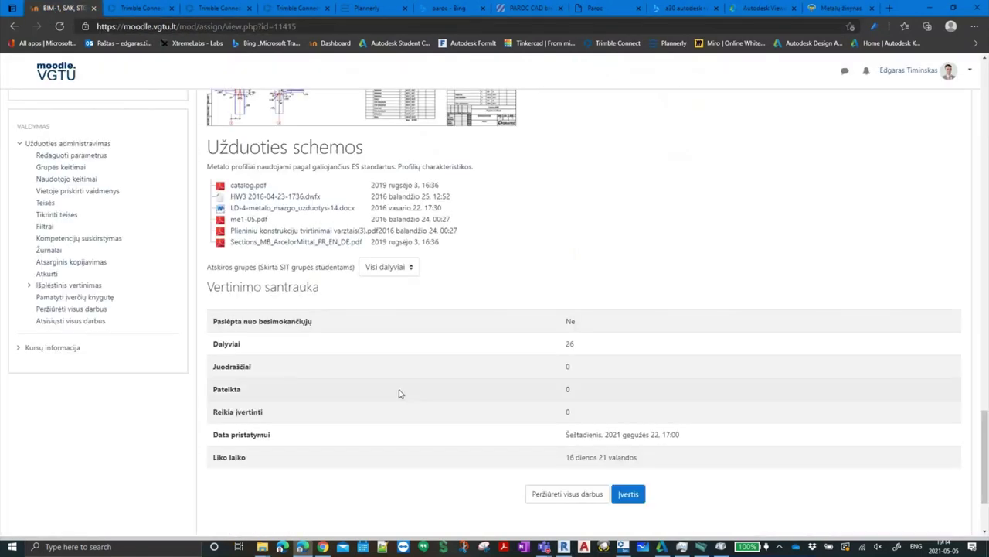
Open LD-4-metalo_mazgo_uzduotys-14.docx in Word to review the steel joint drawing, then close it
{"action": "left_click", "coordinate": [261, 209]}
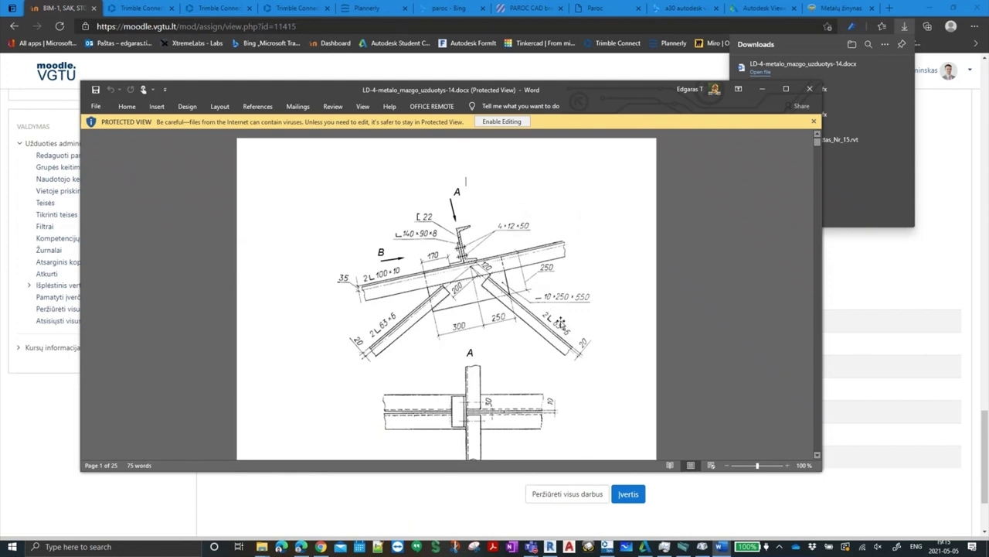
{"action": "left_click", "coordinate": [893, 286]}
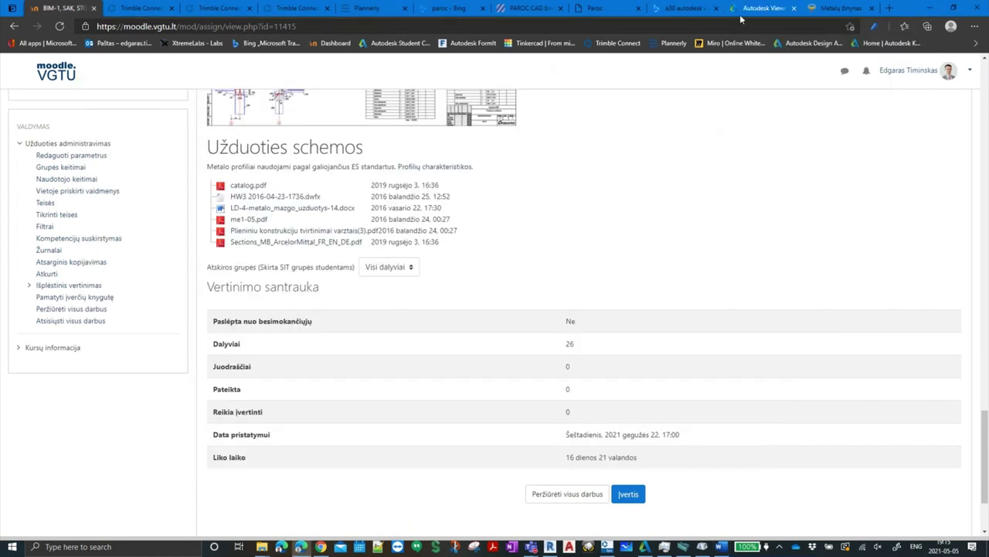
Open the Kampuočiai lygiašoniai page and scroll down to its EN 10024 profile dimension table
{"action": "left_click", "coordinate": [824, 17]}
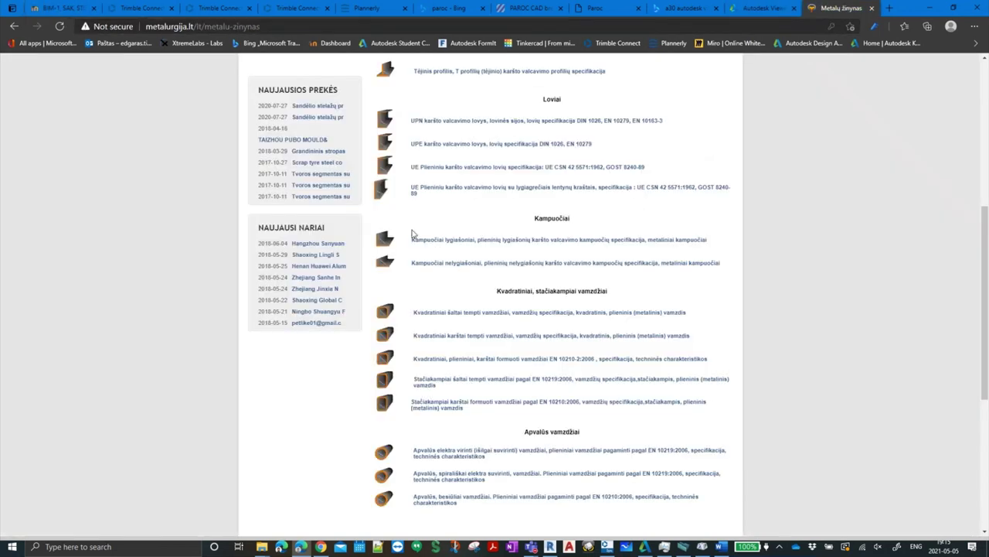
{"action": "left_click", "coordinate": [456, 246]}
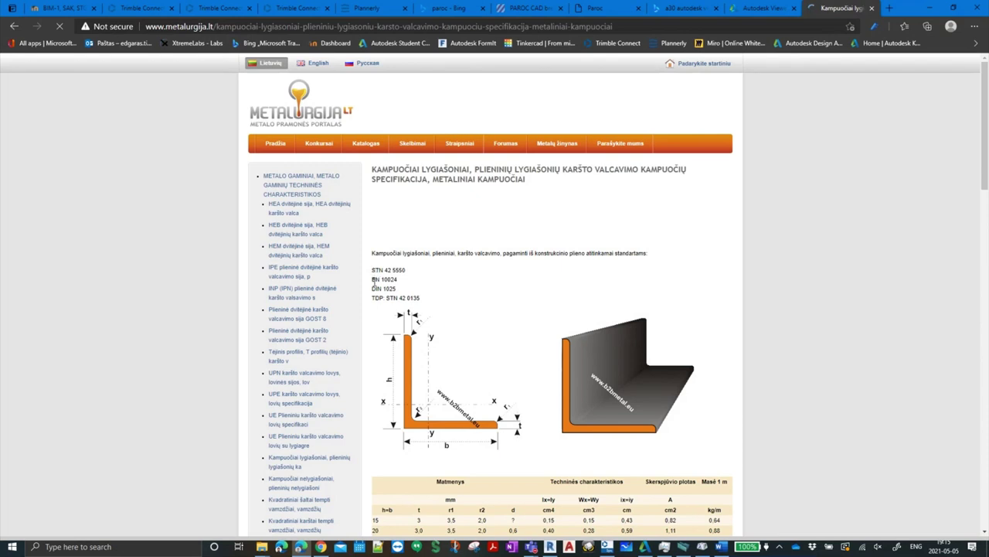
{"action": "triple_click", "coordinate": [395, 284]}
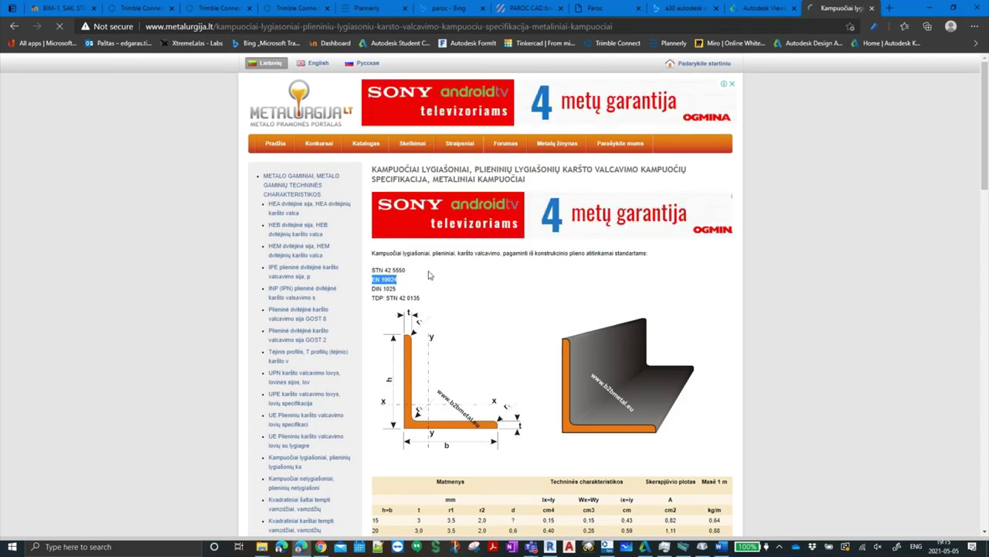
{"action": "left_click", "coordinate": [424, 286]}
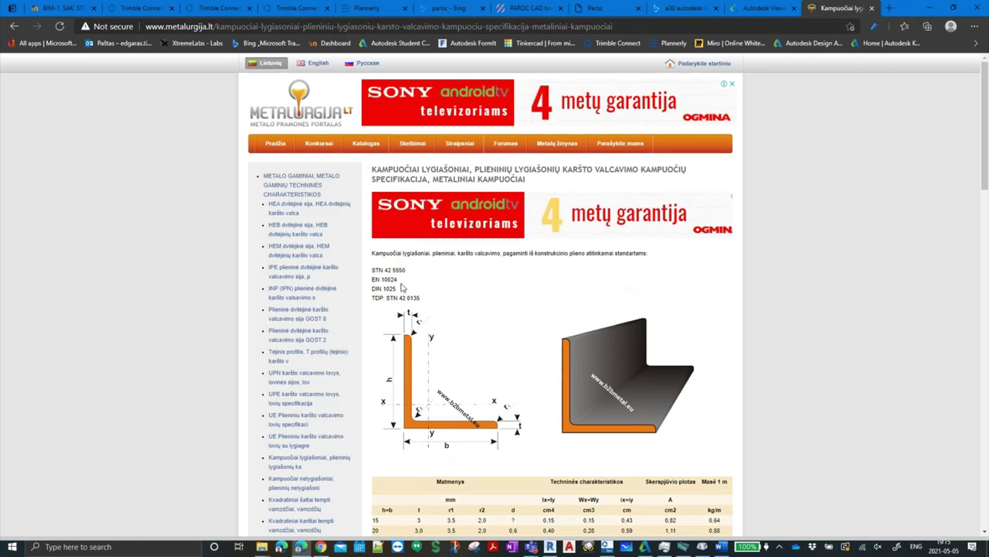
{"action": "scroll", "coordinate": [410, 284], "scroll_direction": "down", "scroll_amount": 1}
{"action": "scroll", "coordinate": [421, 280], "scroll_direction": "down", "scroll_amount": 3}
{"action": "scroll", "coordinate": [433, 277], "scroll_direction": "down", "scroll_amount": 1}
{"action": "scroll", "coordinate": [449, 272], "scroll_direction": "down", "scroll_amount": 3}
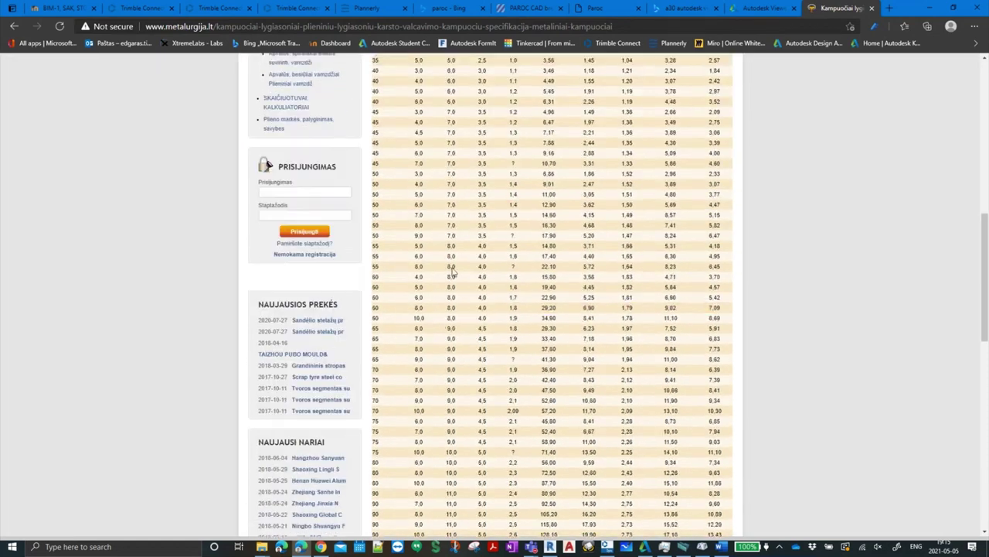
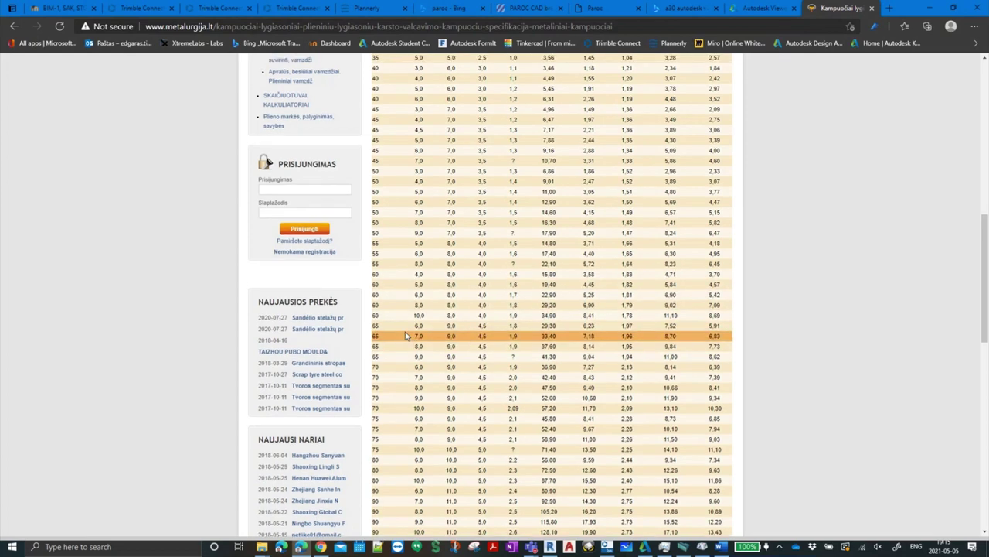
Check the node drawing in the Word assignment, then go back to the steel angle table page
{"action": "scroll", "coordinate": [402, 324], "scroll_direction": "up", "scroll_amount": 3}
{"action": "scroll", "coordinate": [395, 298], "scroll_direction": "down", "scroll_amount": 5}
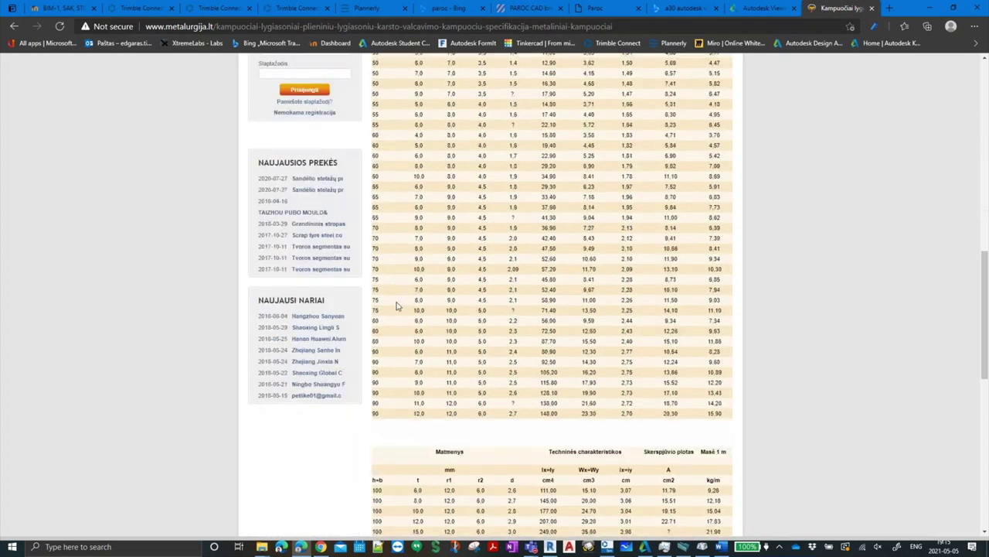
{"action": "scroll", "coordinate": [400, 370], "scroll_direction": "up", "scroll_amount": 4}
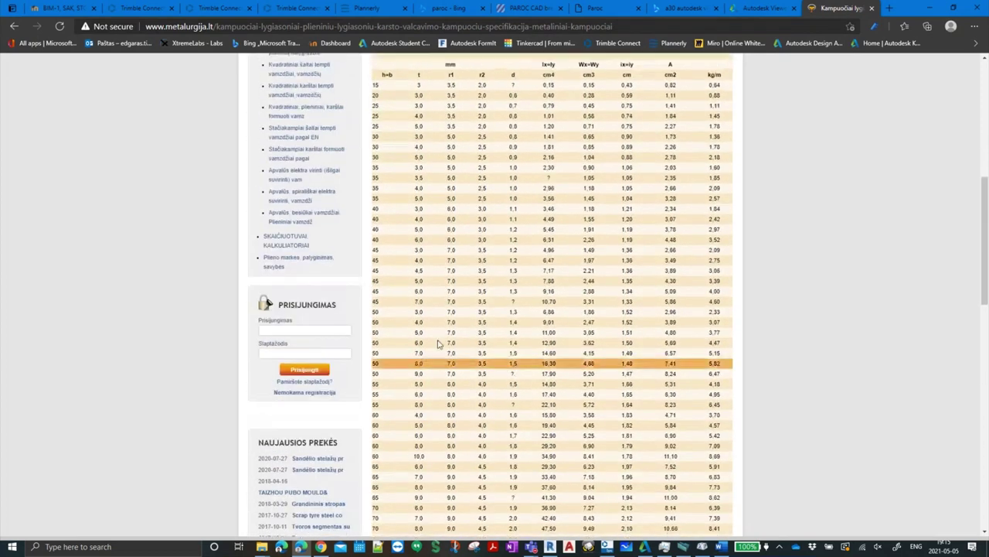
{"action": "scroll", "coordinate": [425, 352], "scroll_direction": "up", "scroll_amount": 2}
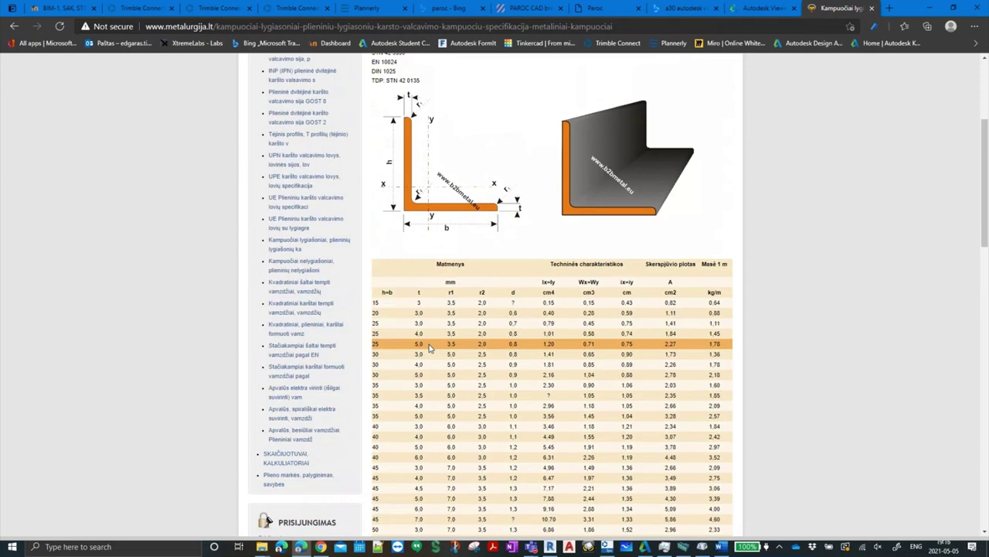
{"action": "scroll", "coordinate": [430, 347], "scroll_direction": "down", "scroll_amount": 3}
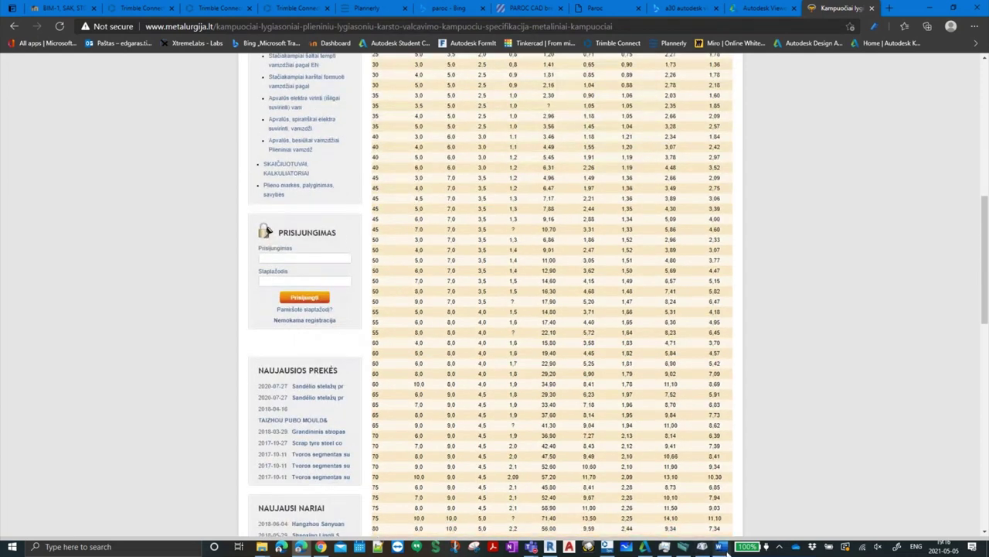
{"action": "left_click", "coordinate": [722, 546]}
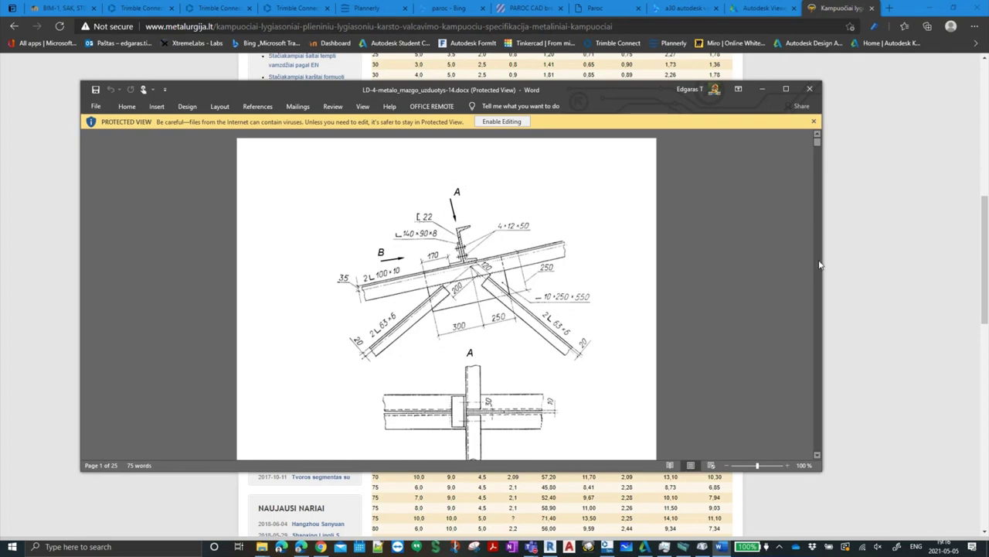
{"action": "left_click", "coordinate": [866, 302]}
{"action": "scroll", "coordinate": [472, 177], "scroll_direction": "up", "scroll_amount": 15}
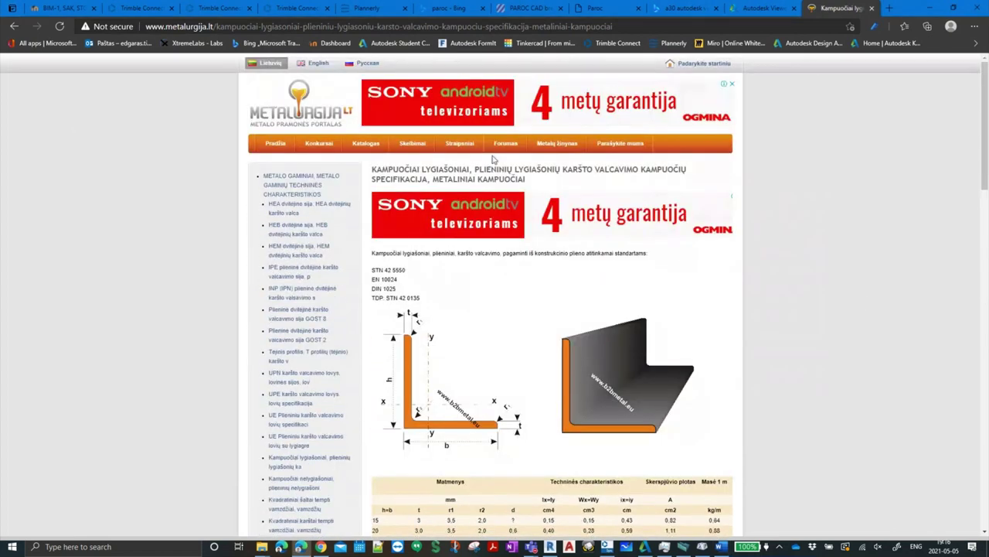
Open the UPN channel table from the Metalų žinynas catalogue and mark the UPN 220 designation
{"action": "left_click", "coordinate": [556, 143]}
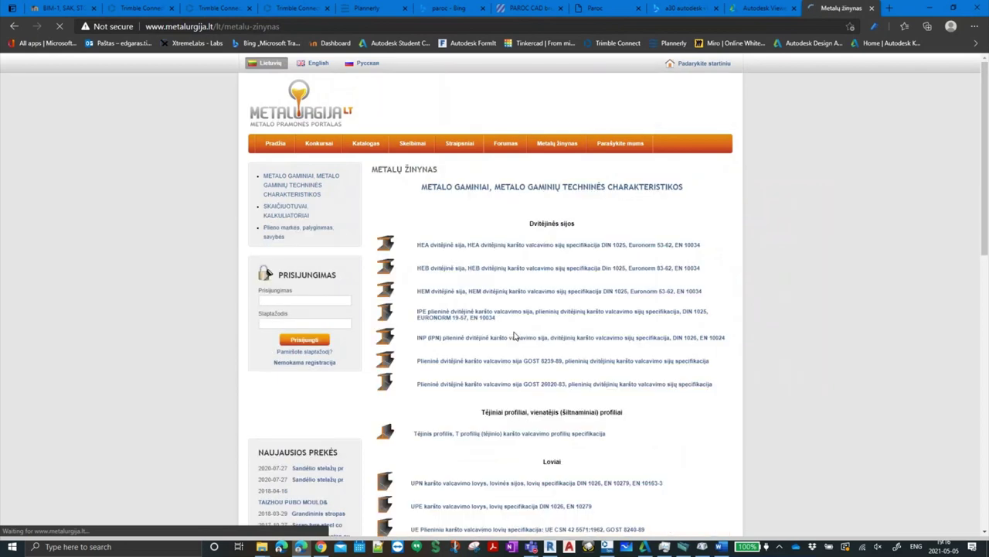
{"action": "scroll", "coordinate": [514, 339], "scroll_direction": "down", "scroll_amount": 5}
{"action": "scroll", "coordinate": [512, 338], "scroll_direction": "down", "scroll_amount": 4}
{"action": "scroll", "coordinate": [512, 339], "scroll_direction": "up", "scroll_amount": 4}
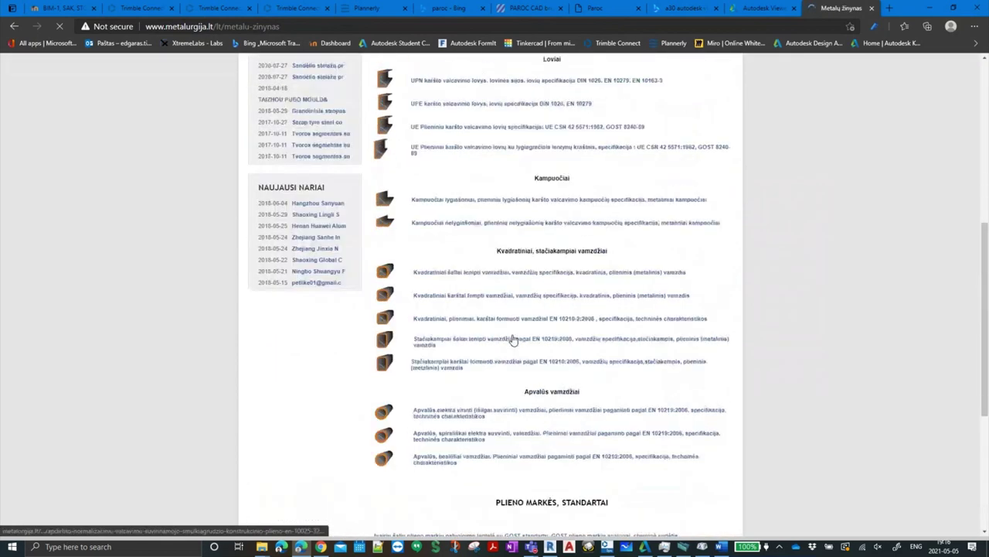
{"action": "scroll", "coordinate": [454, 224], "scroll_direction": "up", "scroll_amount": 2}
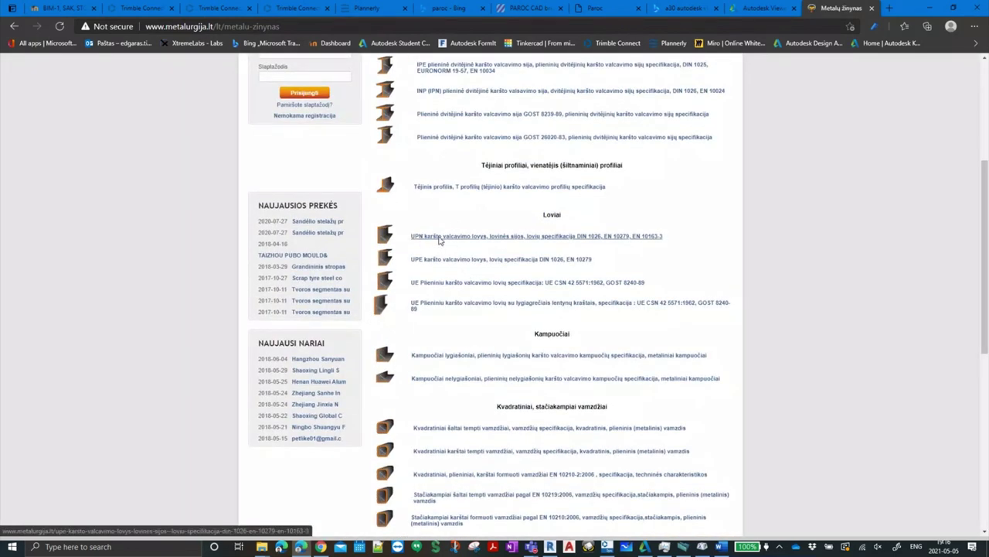
{"action": "left_click", "coordinate": [441, 242]}
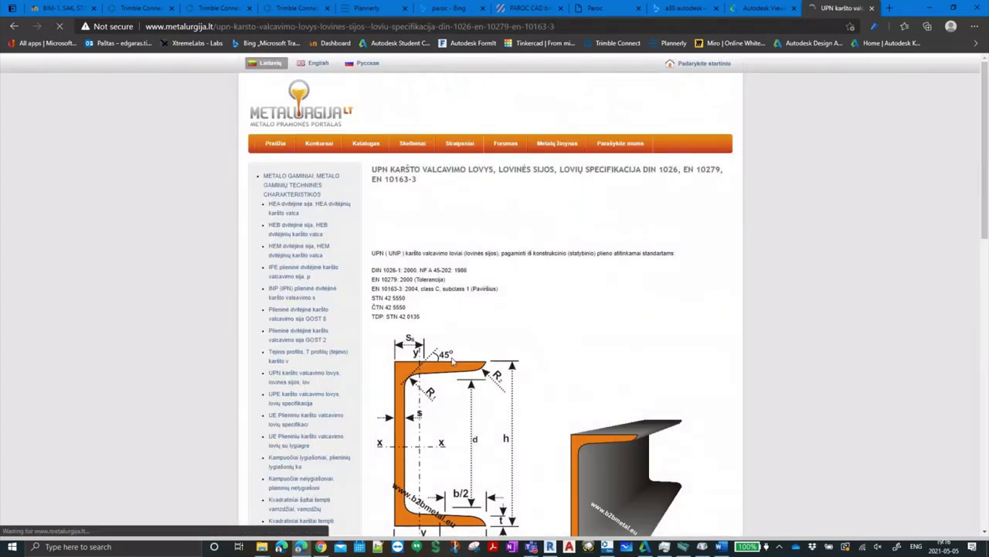
{"action": "scroll", "coordinate": [466, 328], "scroll_direction": "down", "scroll_amount": 5}
{"action": "scroll", "coordinate": [467, 328], "scroll_direction": "down", "scroll_amount": 3}
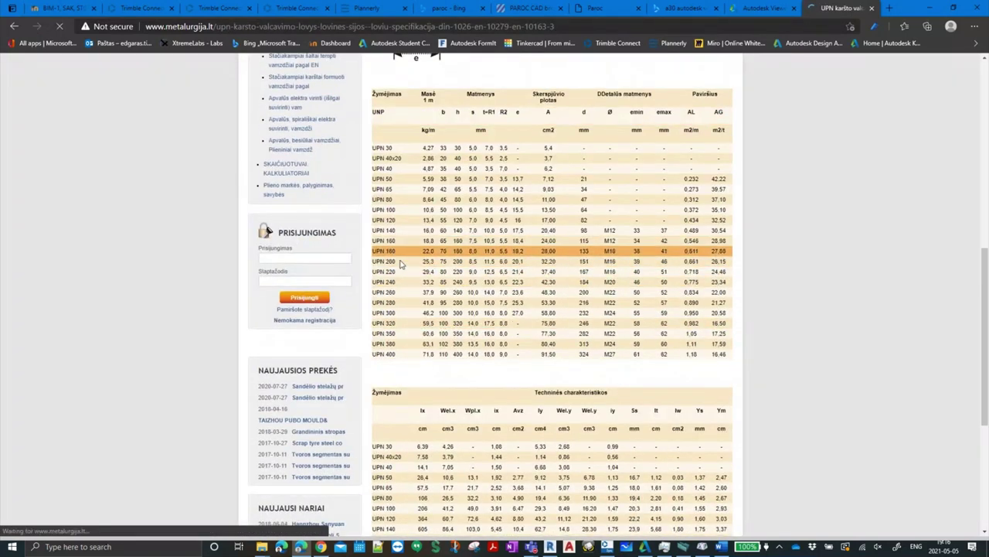
{"action": "left_click_drag", "start_coordinate": [386, 272], "coordinate": [395, 273]}
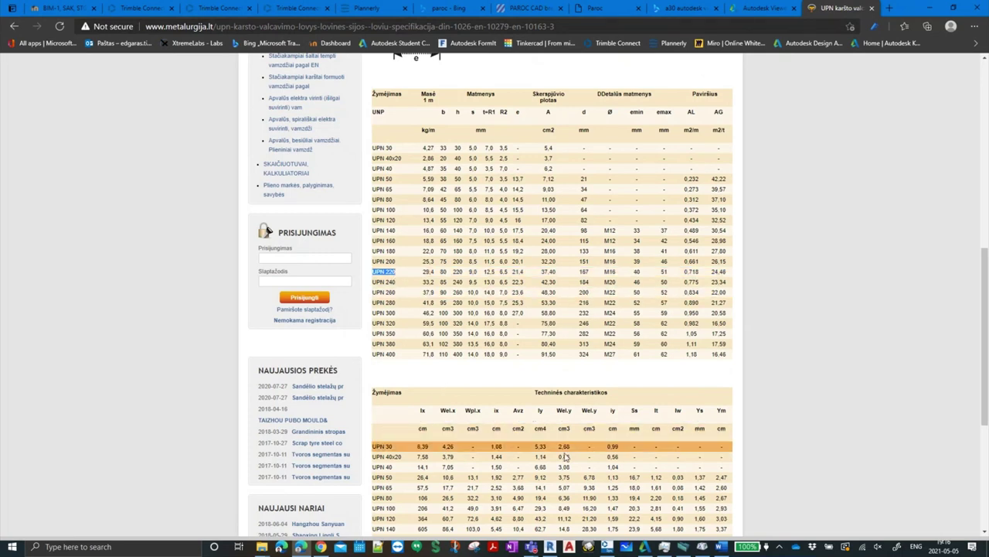
{"action": "mouse_move", "coordinate": [301, 546]}
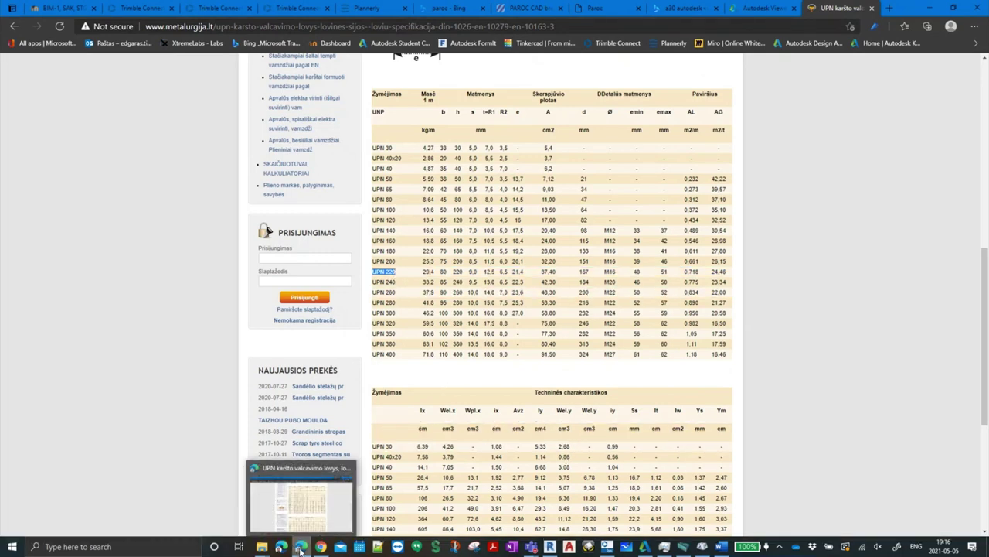
{"action": "left_click", "coordinate": [301, 499]}
Bring Revit forward, skip saving, and open the SSm 07 masonry wall drafting view
{"action": "left_click", "coordinate": [895, 390]}
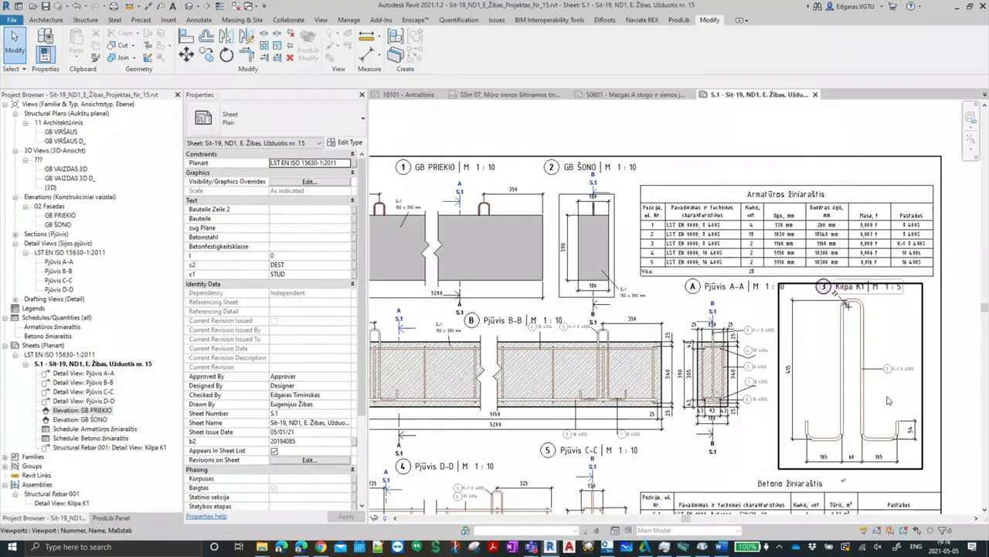
{"action": "scroll", "coordinate": [521, 227], "scroll_direction": "down", "scroll_amount": 5}
{"action": "left_click", "coordinate": [410, 94]}
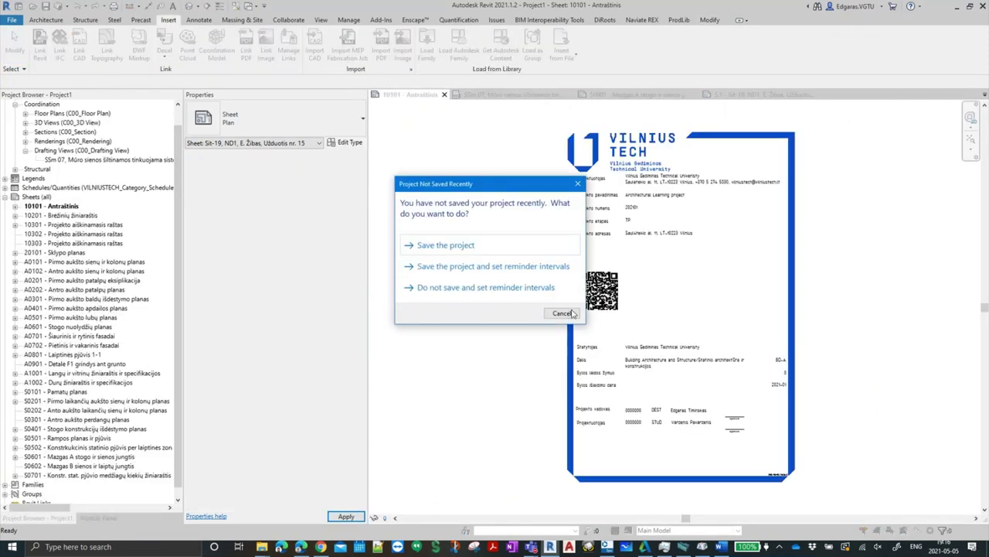
{"action": "left_click", "coordinate": [562, 313]}
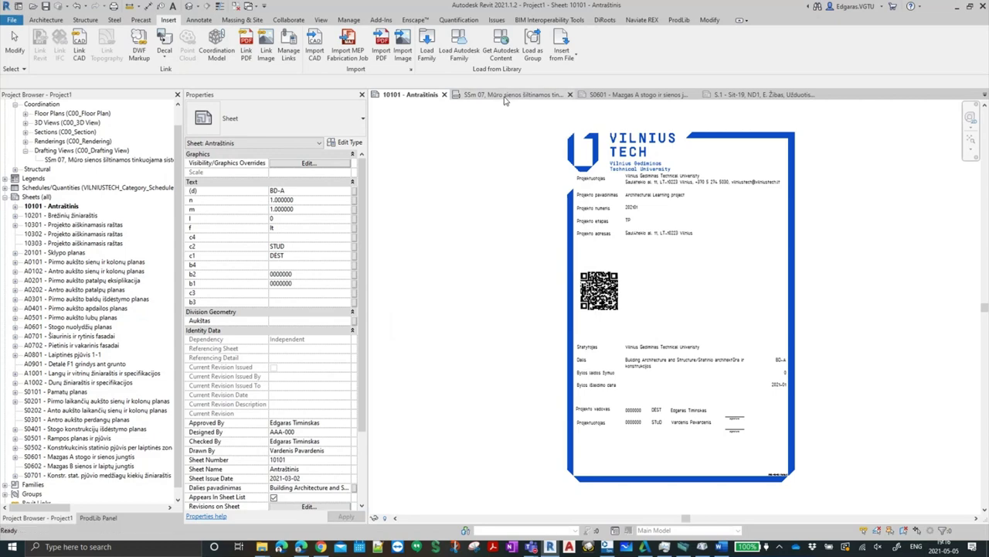
{"action": "left_click", "coordinate": [506, 94]}
{"action": "middle_click_drag", "start_coordinate": [829, 210], "coordinate": [645, 227]}
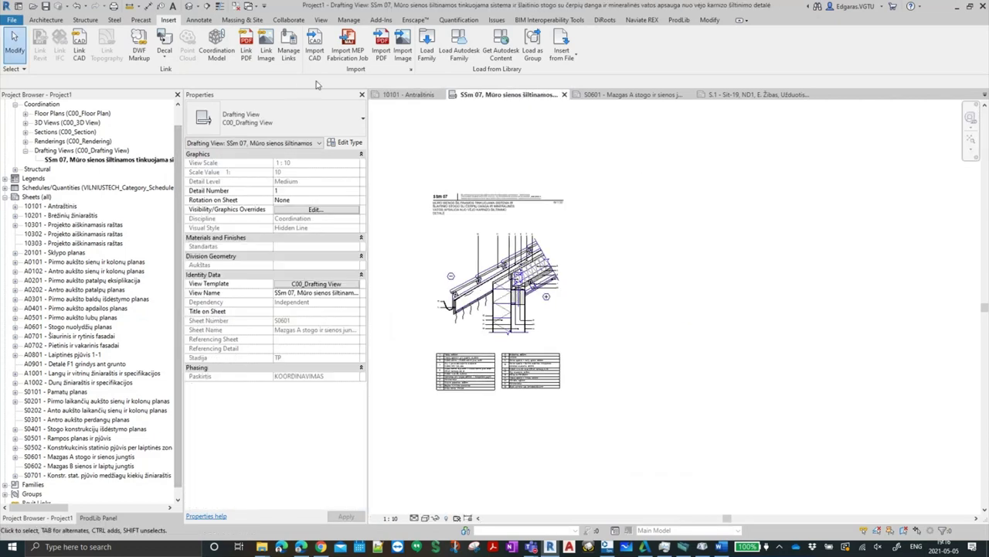
Create a new drafting view, Drafting 1, at 1:10 scale
{"action": "left_click", "coordinate": [321, 20]}
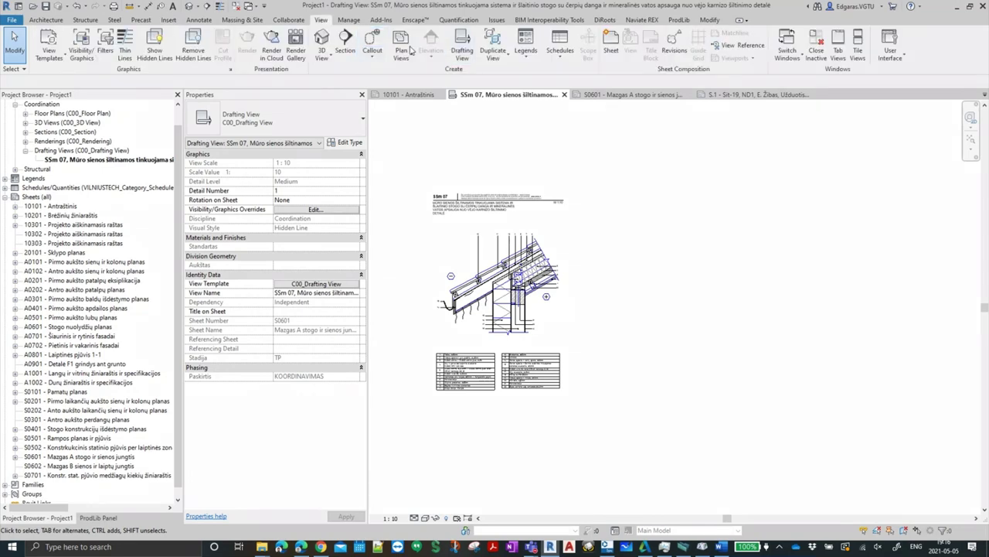
{"action": "left_click", "coordinate": [462, 46]}
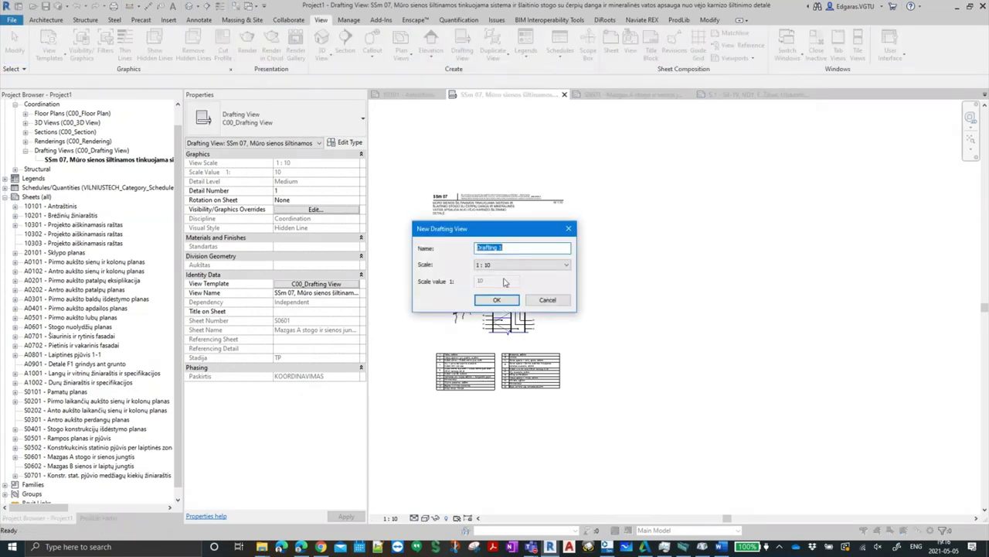
{"action": "left_click", "coordinate": [497, 300]}
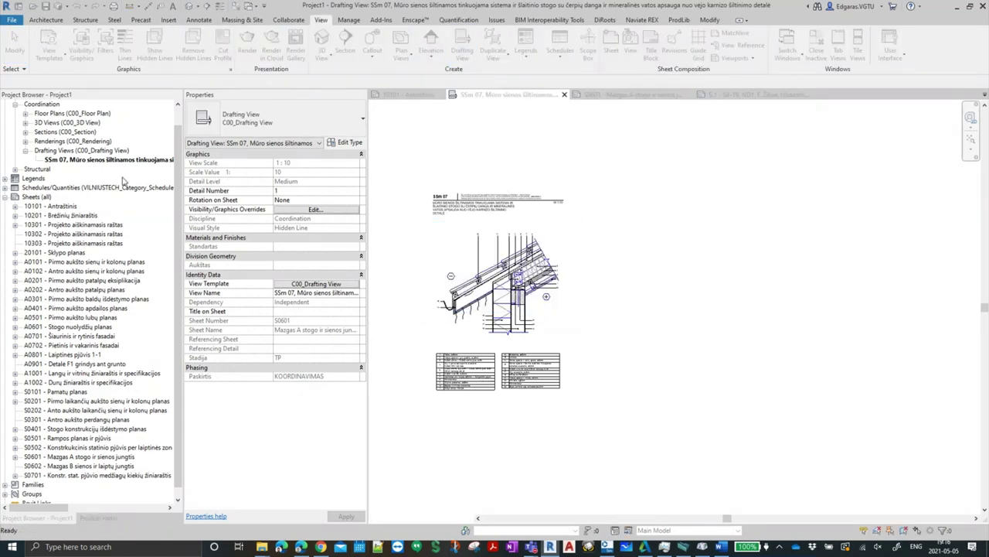
Run Close Inactive Views so only the S.1 sheet and Drafting 1 stay open
{"action": "left_click", "coordinate": [235, 7]}
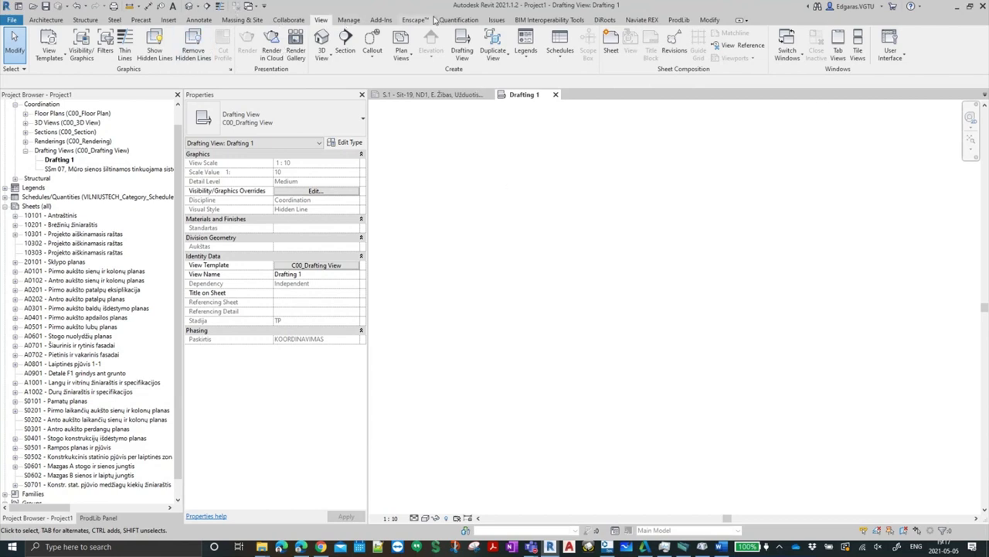
Open the Load Family dialog and go into the UK family library
{"action": "left_click", "coordinate": [167, 20]}
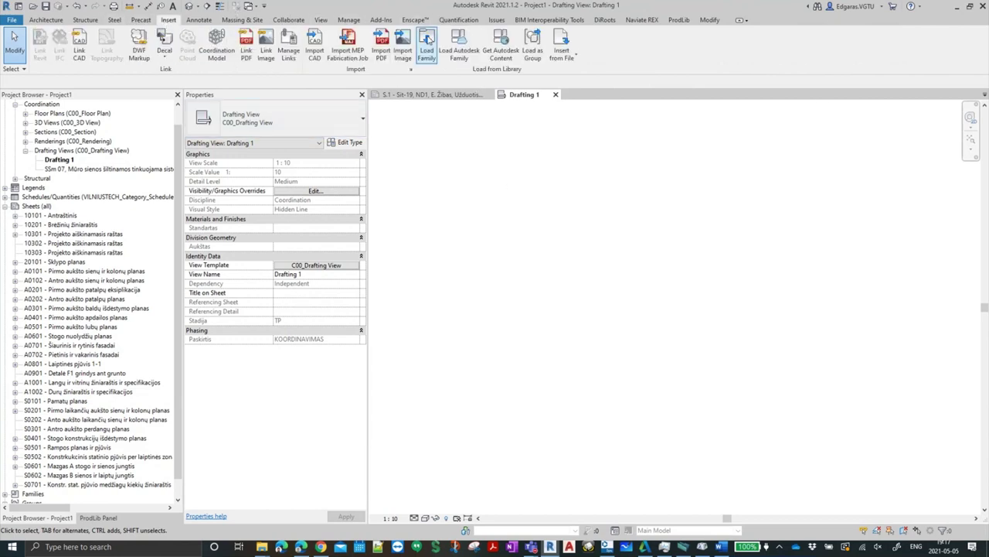
{"action": "left_click", "coordinate": [429, 58]}
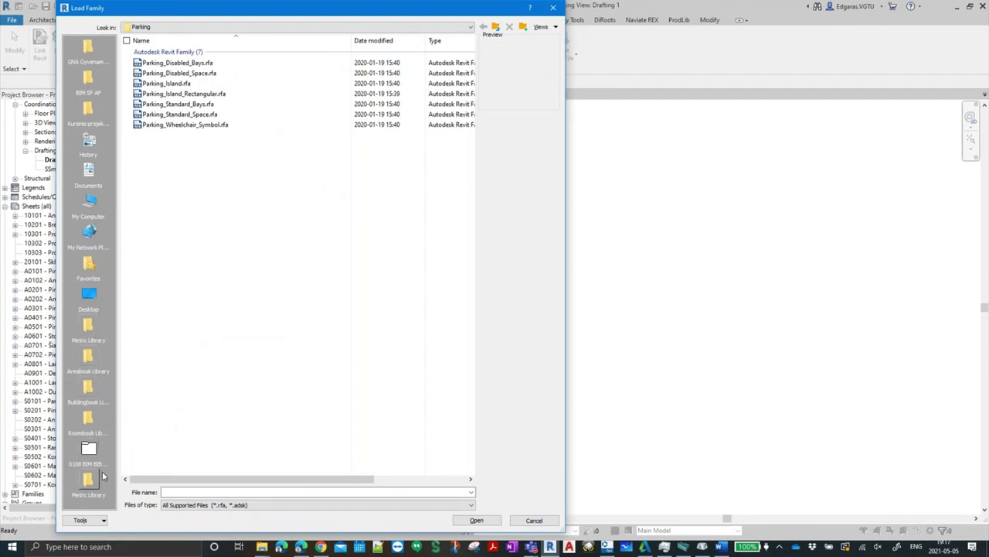
{"action": "left_click", "coordinate": [89, 325]}
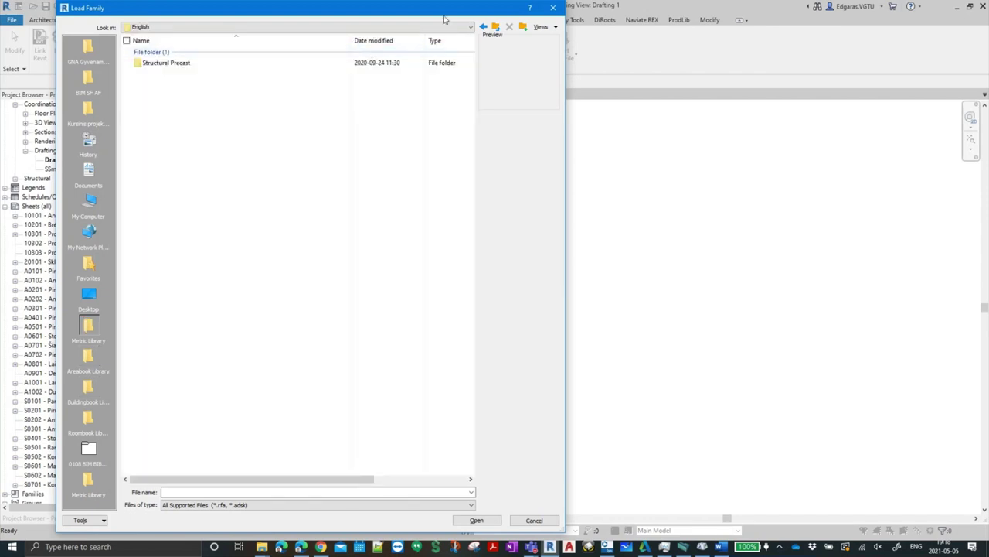
{"action": "left_click", "coordinate": [493, 27]}
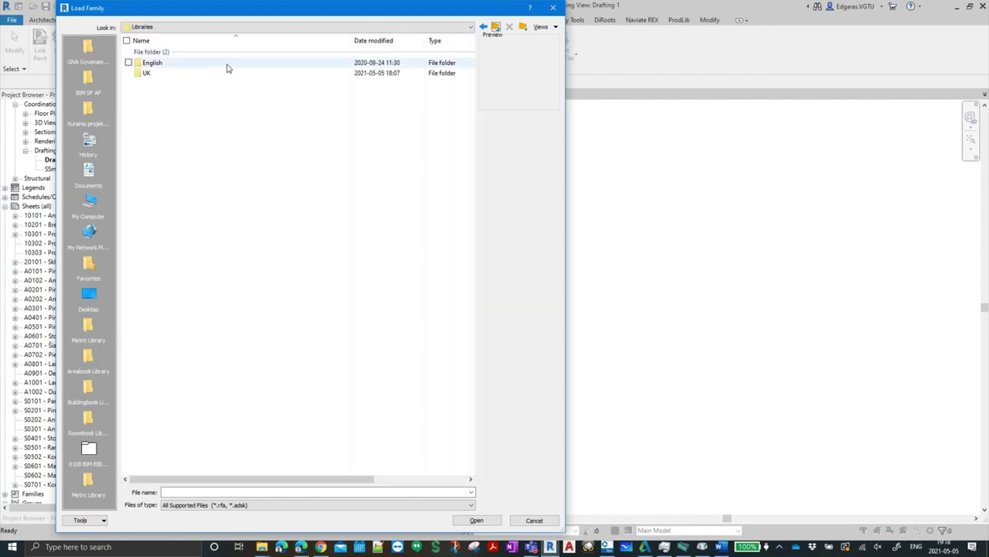
{"action": "double_click", "coordinate": [176, 74]}
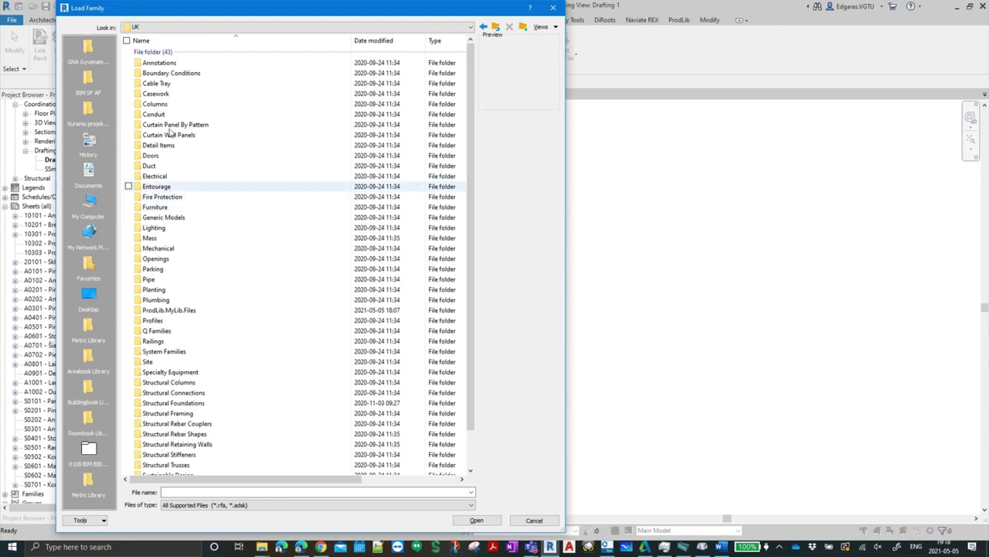
Browse Detail Items to G - Structural-Carcassing Metal-Timber > G10 - Structural Steel Framing
{"action": "left_click", "coordinate": [164, 149]}
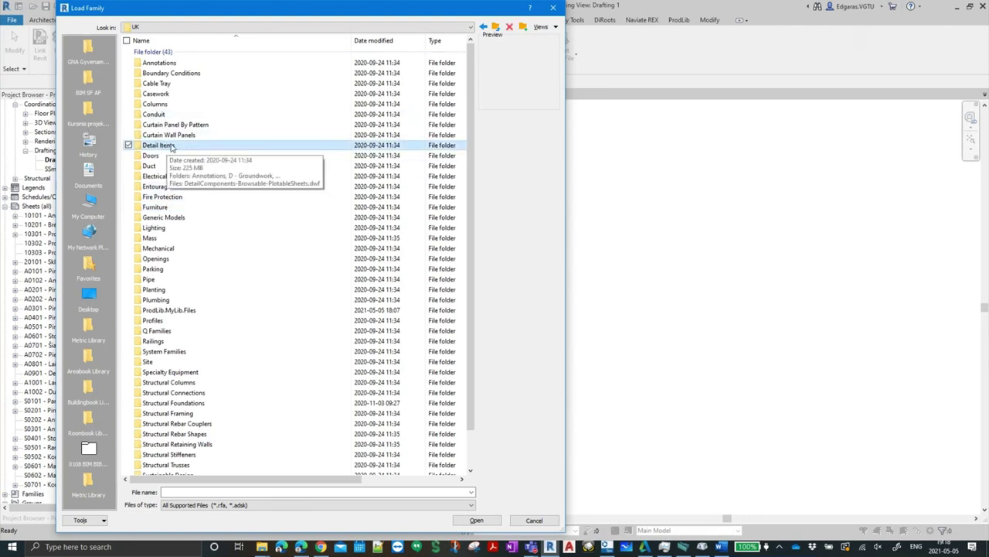
{"action": "double_click", "coordinate": [171, 147]}
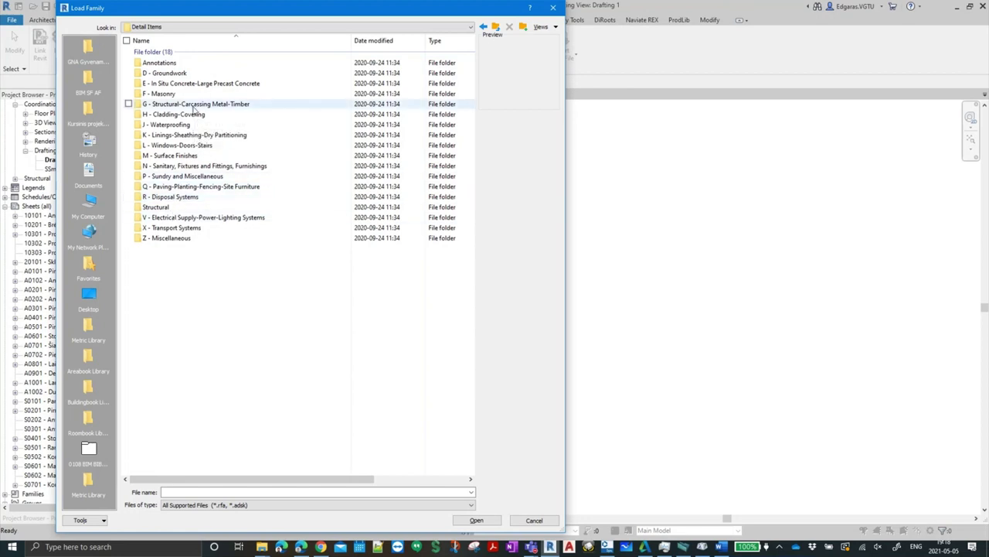
{"action": "double_click", "coordinate": [163, 207]}
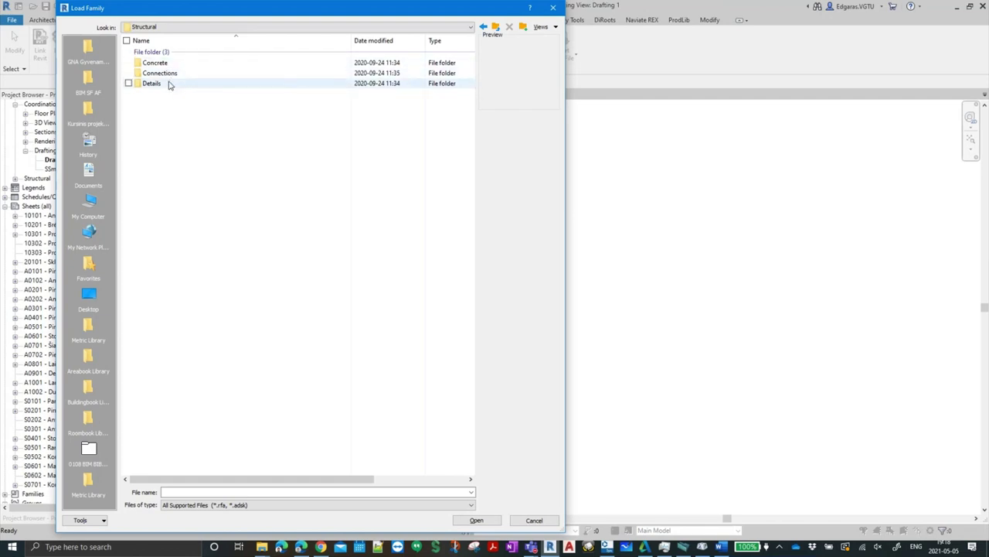
{"action": "double_click", "coordinate": [168, 83]}
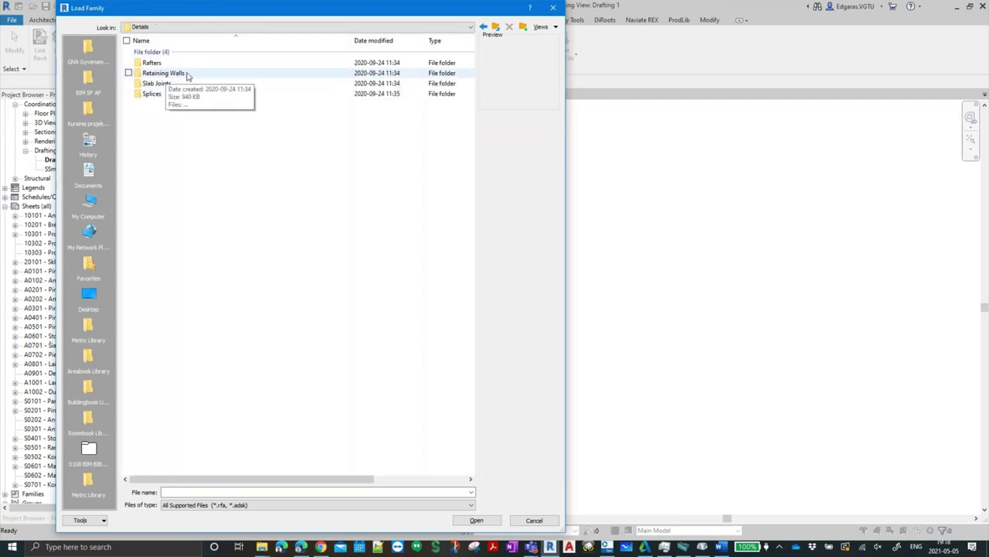
{"action": "left_click", "coordinate": [496, 27]}
{"action": "left_click", "coordinate": [495, 27]}
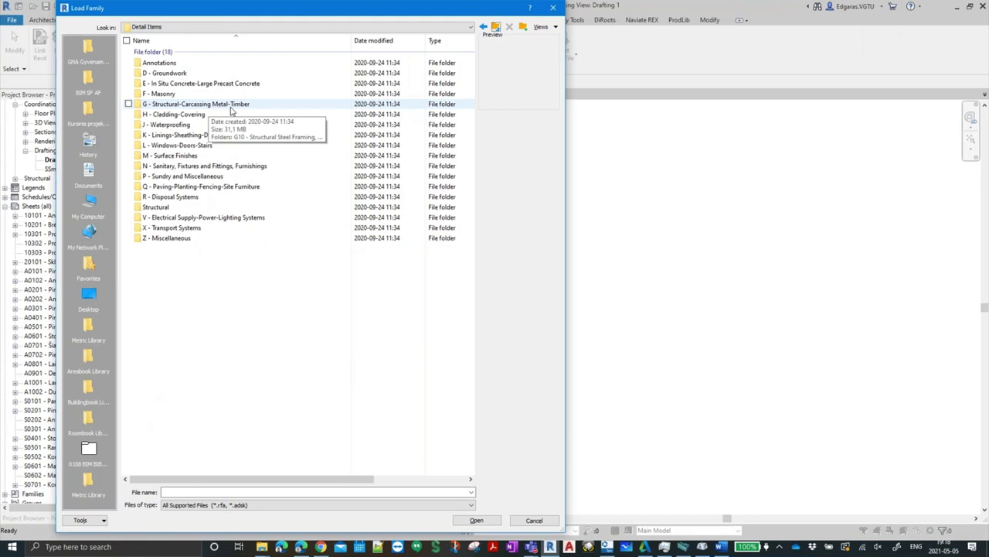
{"action": "double_click", "coordinate": [230, 106]}
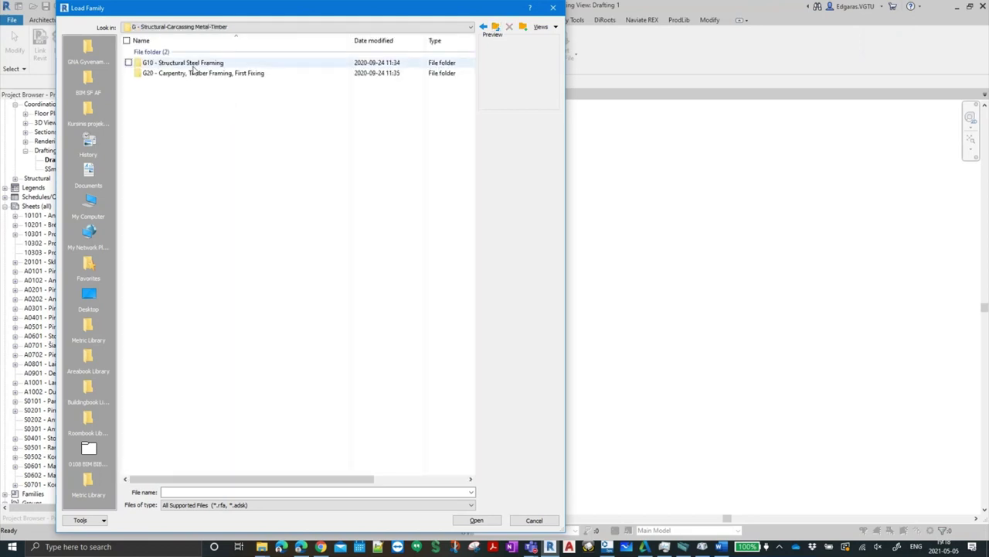
{"action": "double_click", "coordinate": [211, 63]}
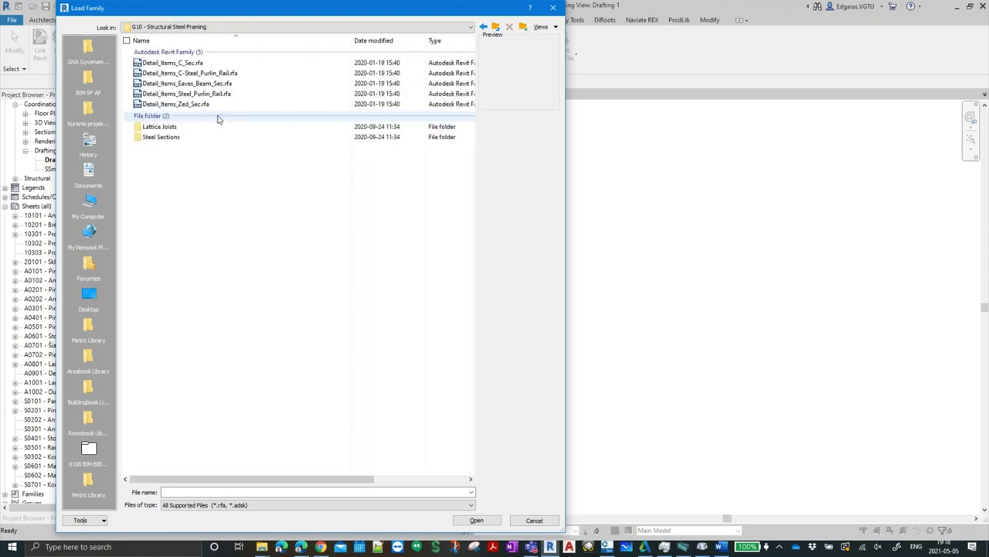
Open Steel Sections and preview its families down to the angle sections
{"action": "double_click", "coordinate": [176, 139]}
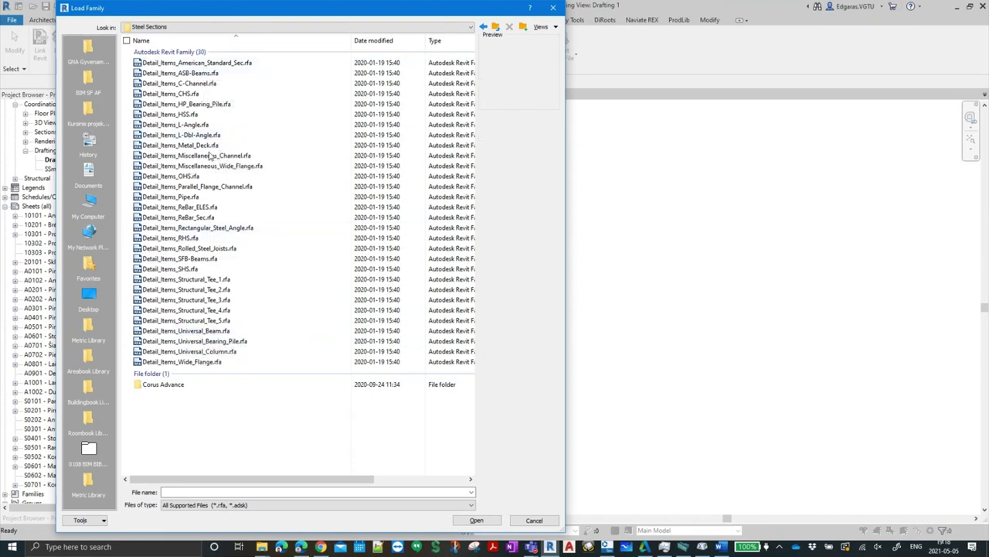
{"action": "left_click", "coordinate": [203, 63]}
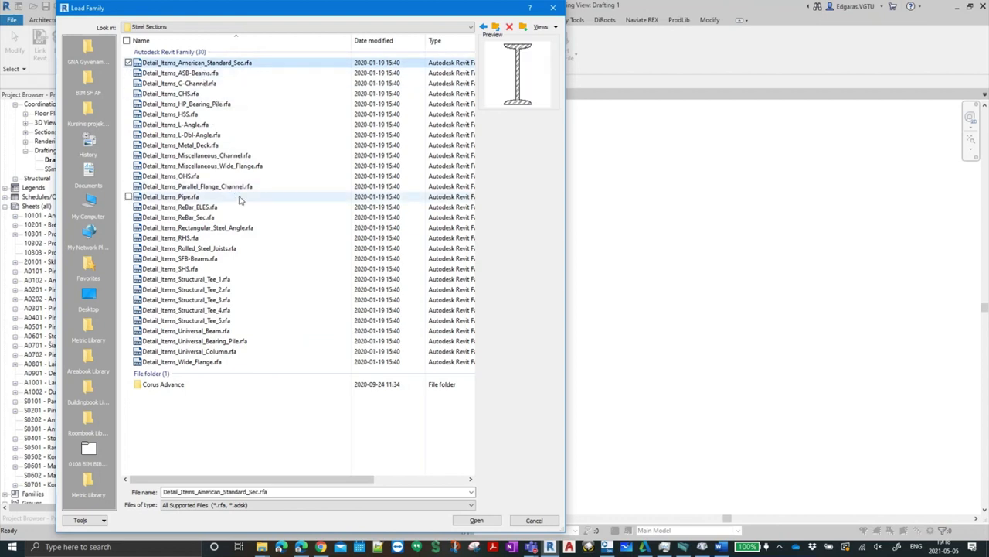
{"action": "key", "text": "Down"}
{"action": "key", "text": "Down"}
{"action": "key", "text": "Down"}
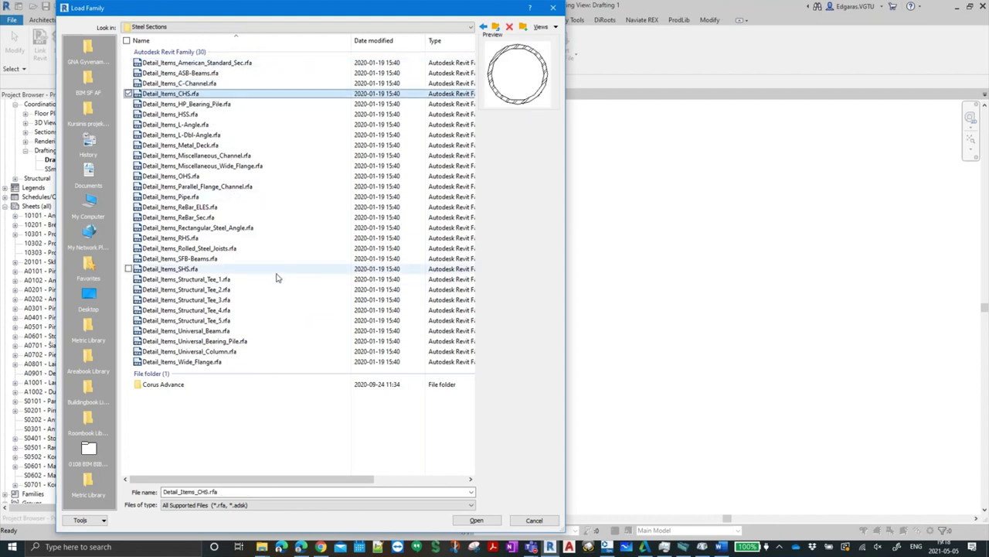
{"action": "key", "text": "Down"}
{"action": "key", "text": "Down"}
{"action": "key", "text": "Down"}
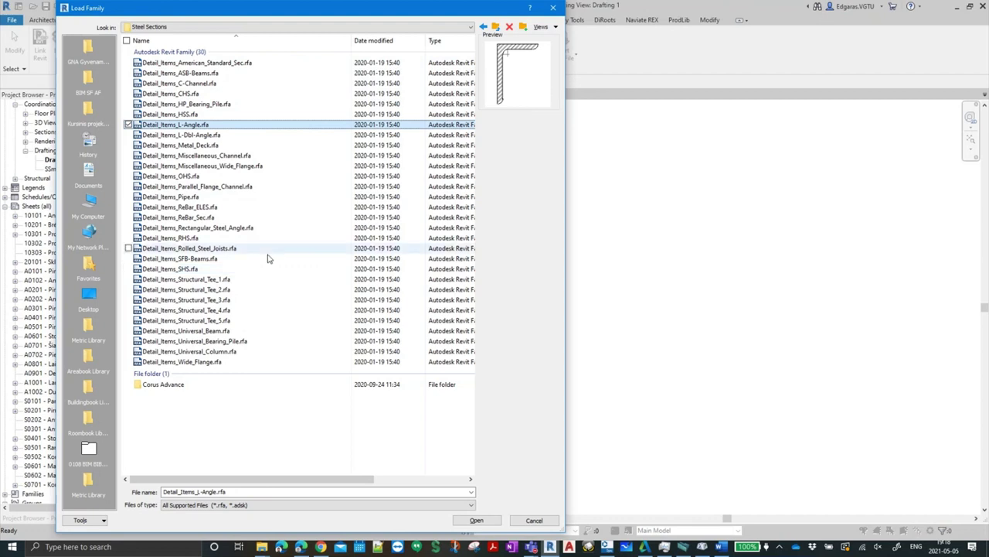
{"action": "key", "text": "Down"}
{"action": "key", "text": "Down"}
{"action": "key", "text": "Down"}
{"action": "key", "text": "Down"}
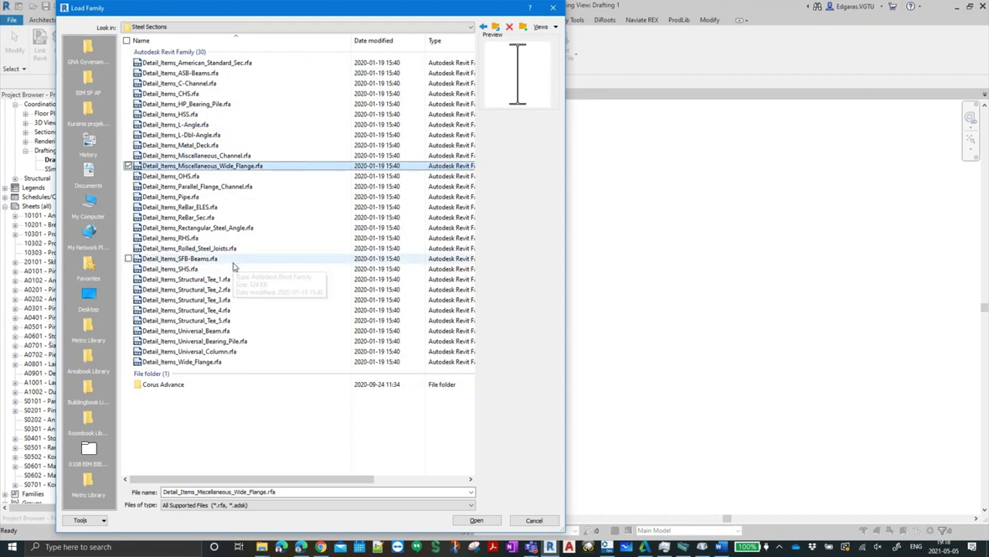
{"action": "key", "text": "Down"}
{"action": "key", "text": "Down"}
Preview the Corus Advance UK sections: SFB-Beams, UKB, tee split from UKB, ASB-Beams
{"action": "key", "text": "Down"}
{"action": "key", "text": "Down"}
{"action": "key", "text": "Down"}
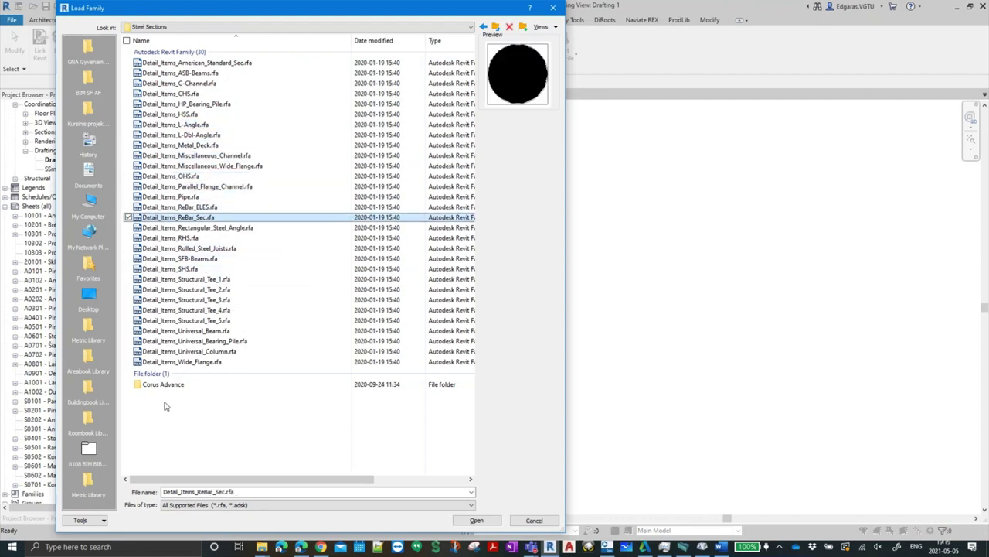
{"action": "left_click", "coordinate": [170, 386]}
{"action": "key", "text": "Down"}
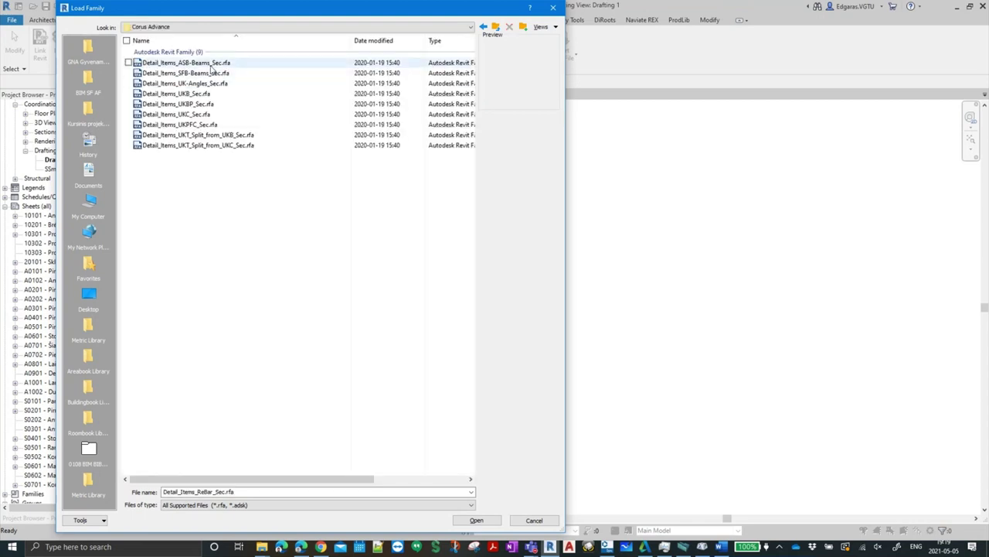
{"action": "key", "text": "Down"}
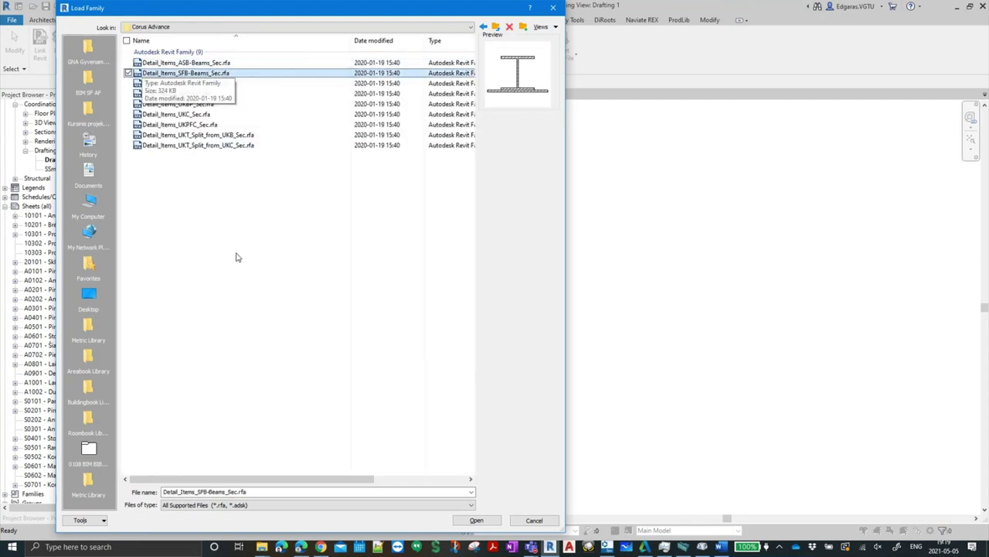
{"action": "key", "text": "Down"}
{"action": "key", "text": "Down"}
{"action": "key", "text": "Down"}
{"action": "key", "text": "Down"}
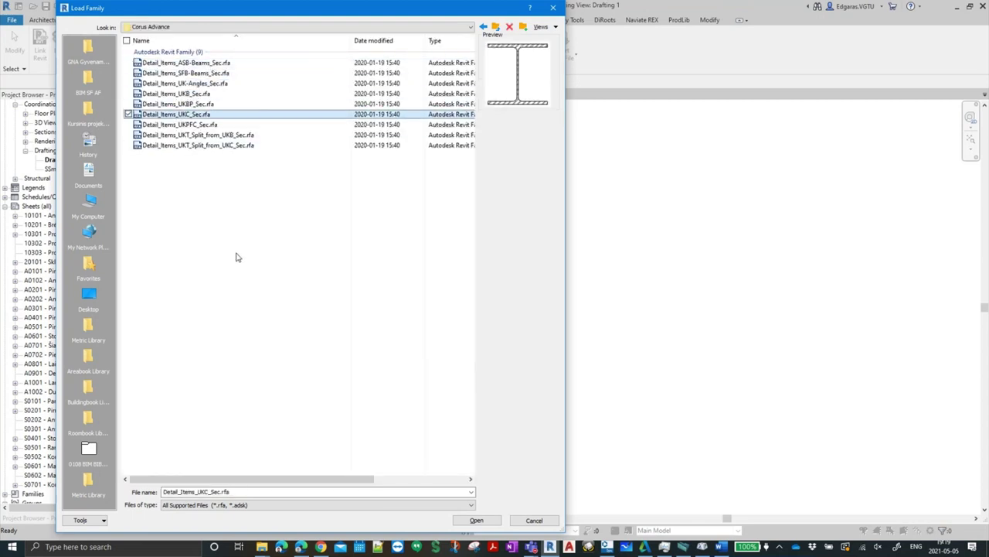
{"action": "key", "text": "Down"}
{"action": "key", "text": "Down"}
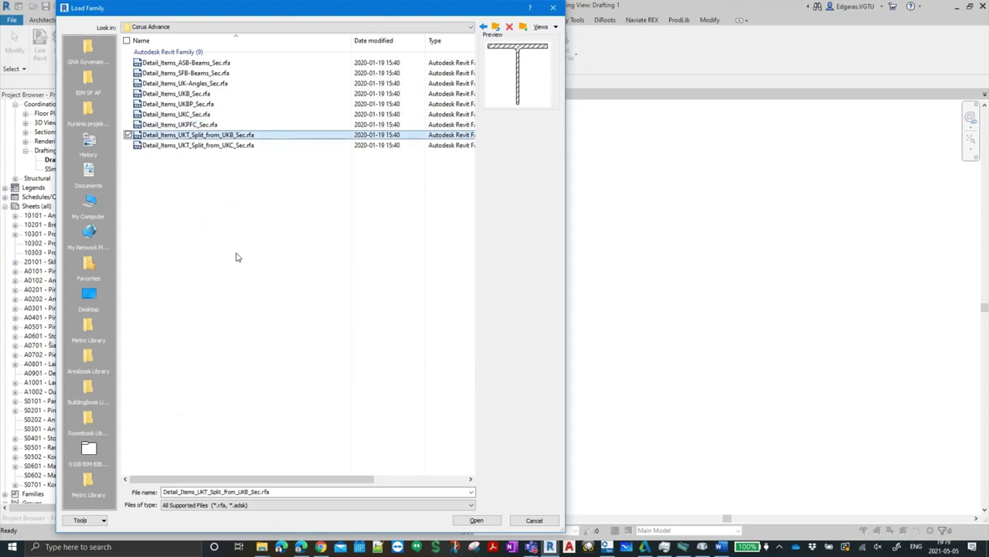
{"action": "key", "text": "Down"}
{"action": "key", "text": "Up"}
{"action": "key", "text": "Up"}
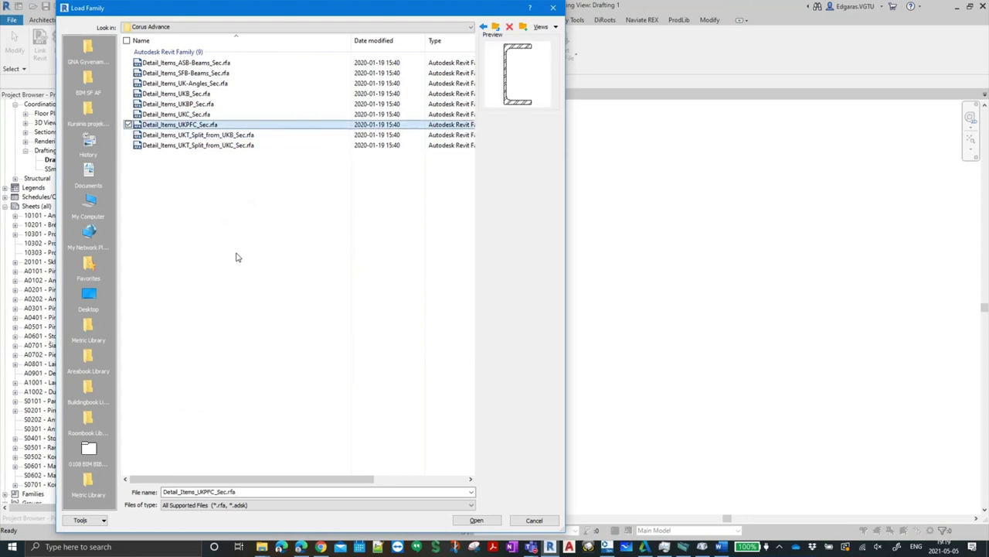
{"action": "key", "text": "Up"}
{"action": "key", "text": "Up"}
{"action": "key", "text": "Up"}
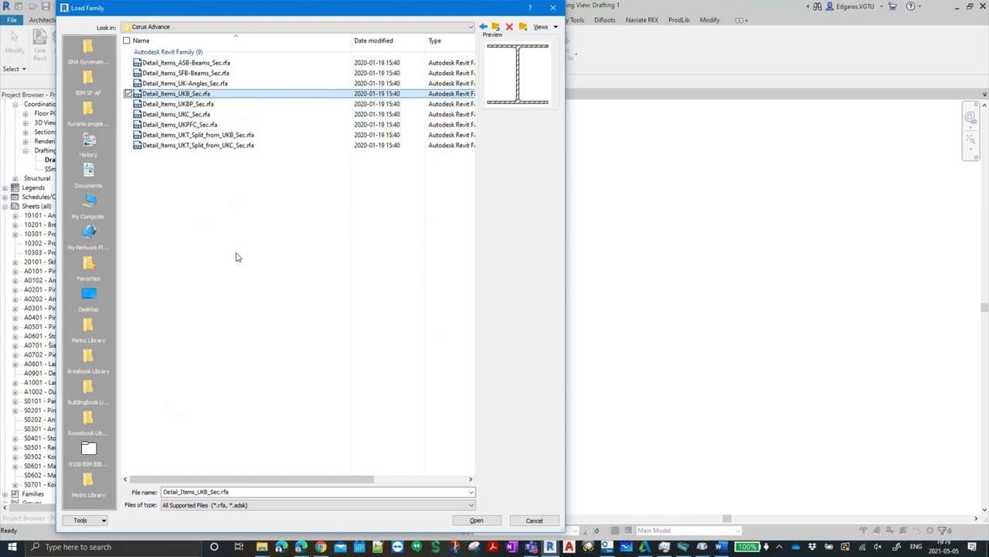
{"action": "key", "text": "Up"}
{"action": "key", "text": "Up"}
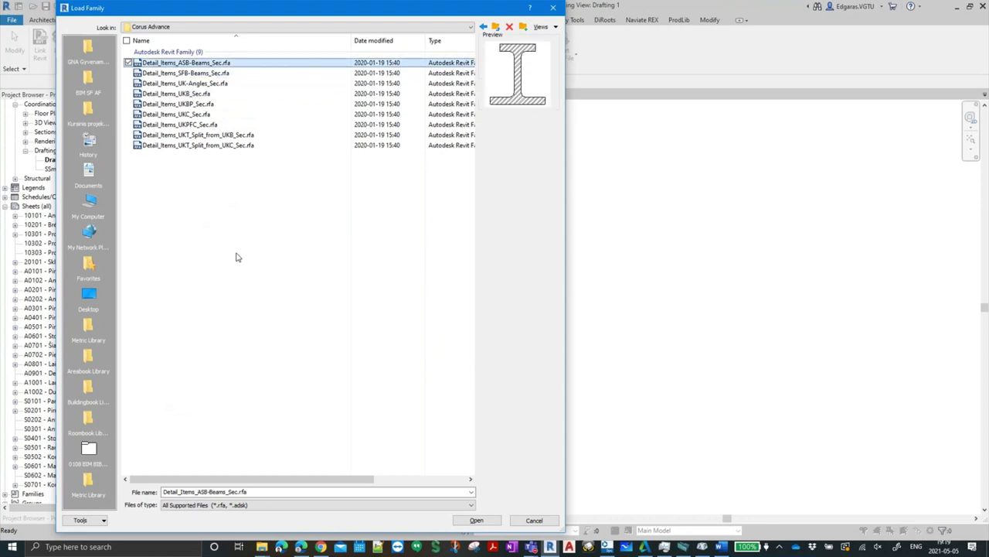
{"action": "key", "text": "Up"}
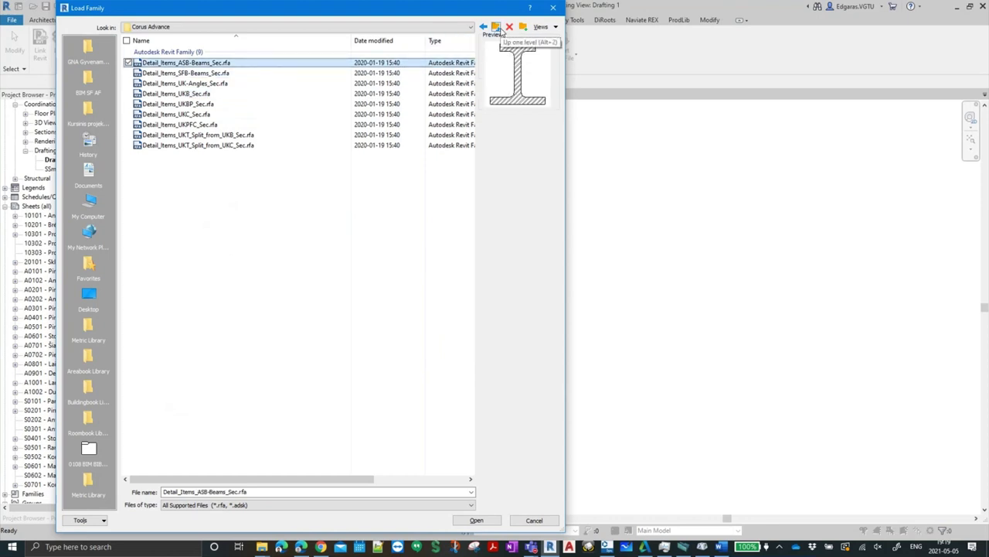
{"action": "key", "text": "Down"}
{"action": "key", "text": "Down"}
{"action": "key", "text": "Down"}
{"action": "key", "text": "Down"}
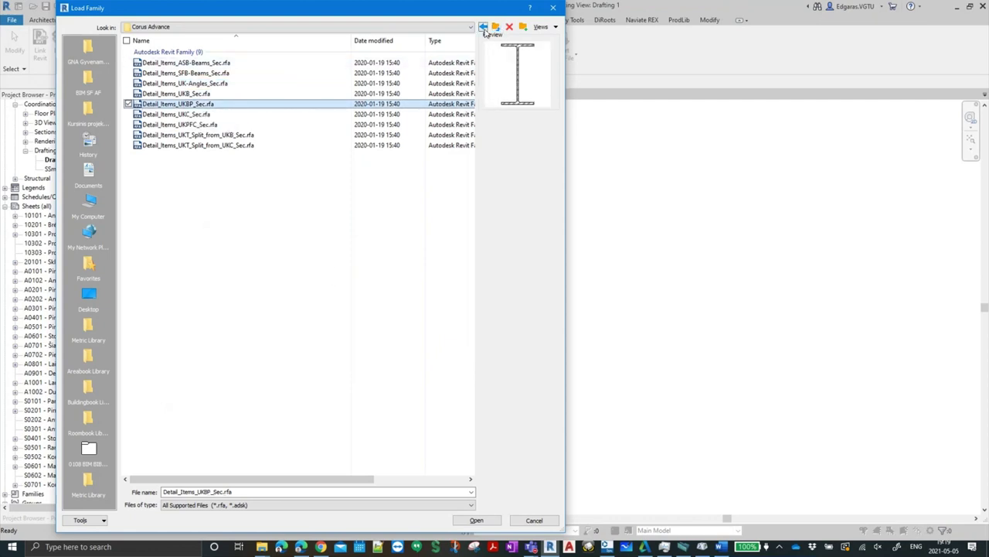
Preview ReBar_Sec, Metal_Deck, CHS and C-Channel, open Corus Advance, then switch to the browser
{"action": "left_click", "coordinate": [499, 30]}
{"action": "left_click", "coordinate": [497, 29]}
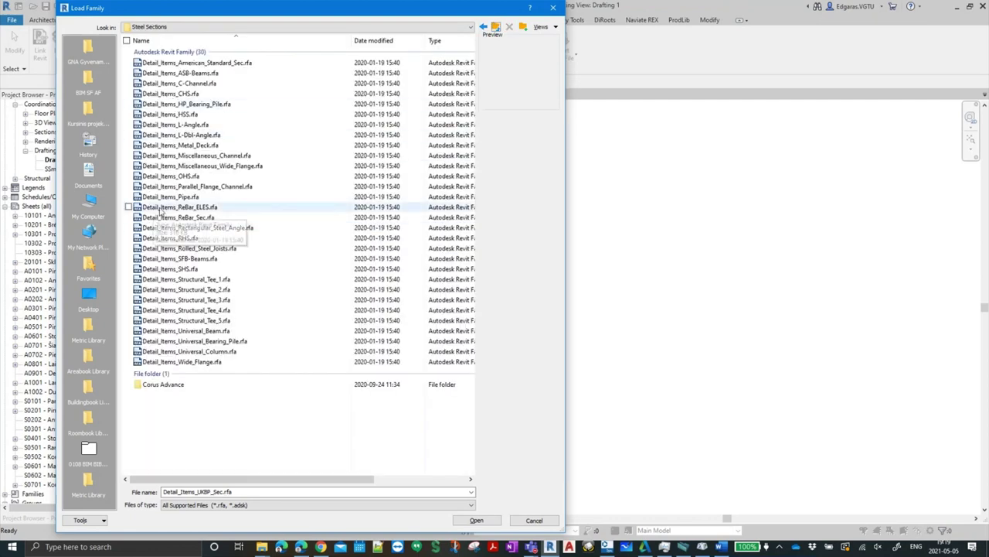
{"action": "left_click", "coordinate": [200, 217]}
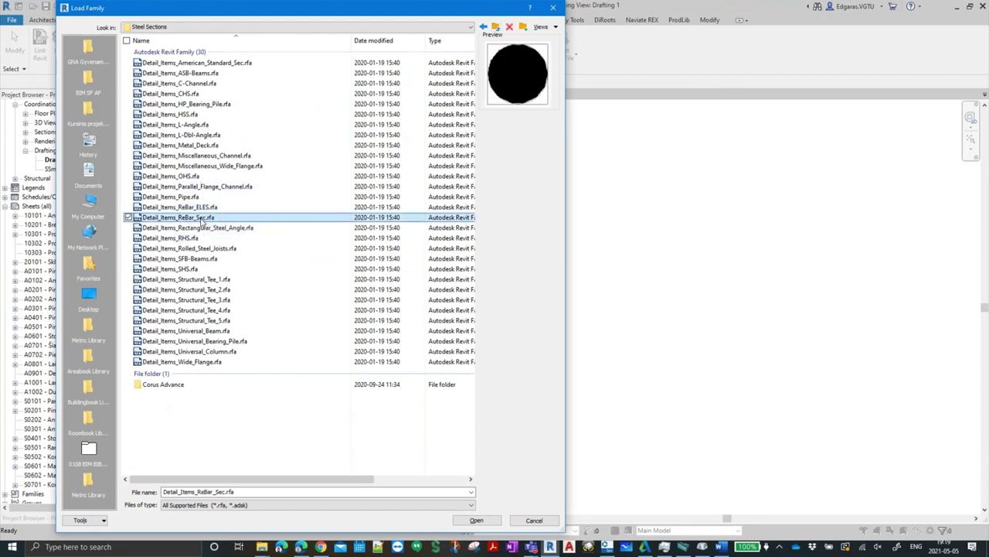
{"action": "left_click", "coordinate": [200, 144]}
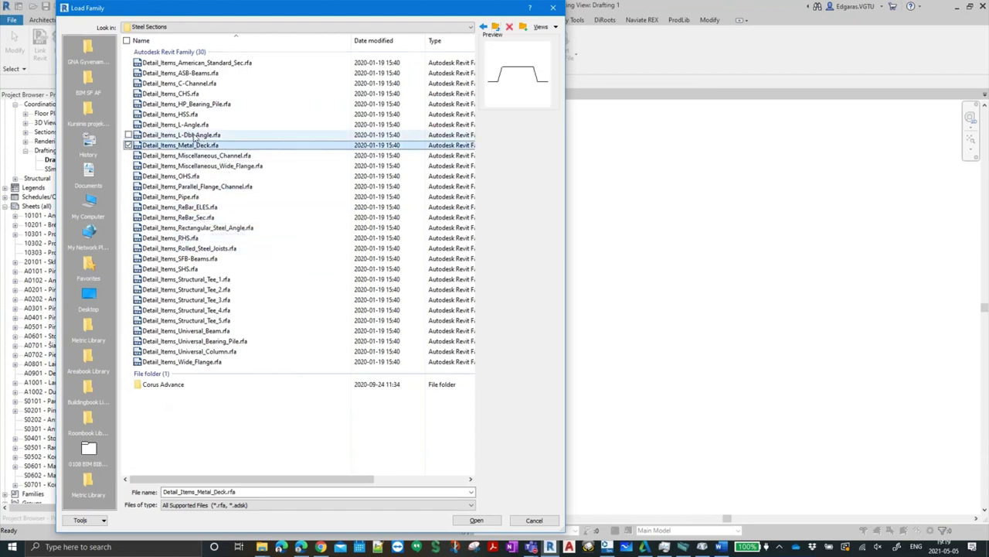
{"action": "left_click", "coordinate": [202, 104]}
{"action": "left_click", "coordinate": [201, 93]}
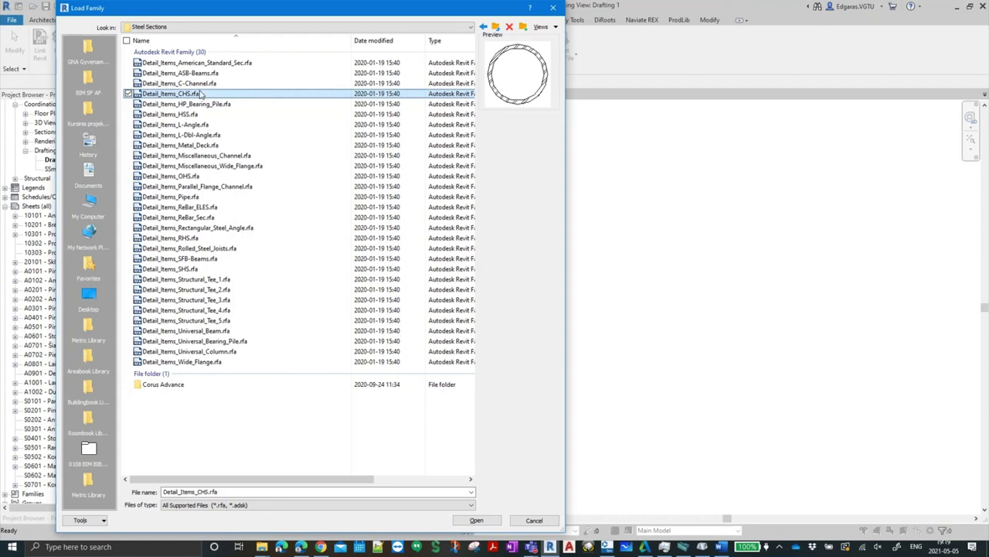
{"action": "left_click", "coordinate": [203, 84]}
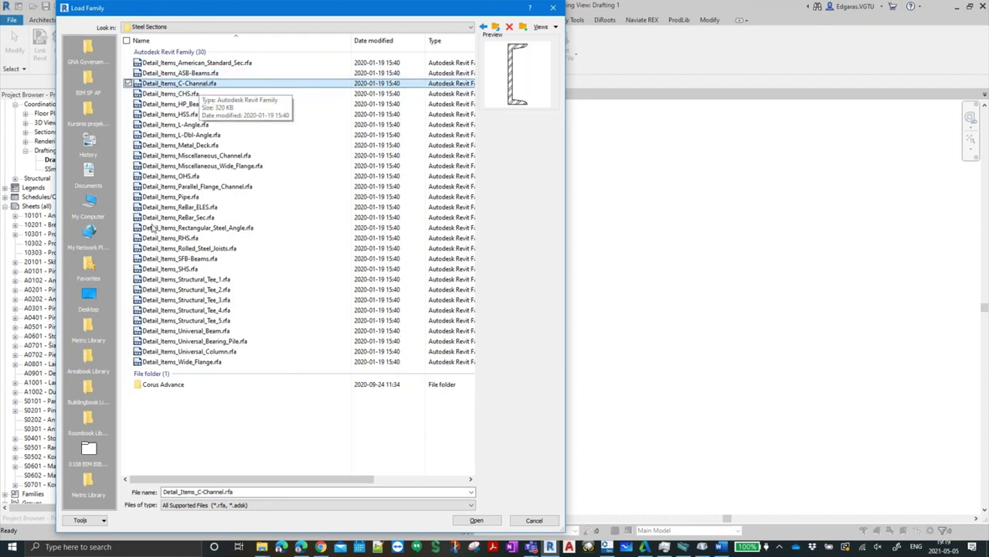
{"action": "left_click", "coordinate": [165, 384]}
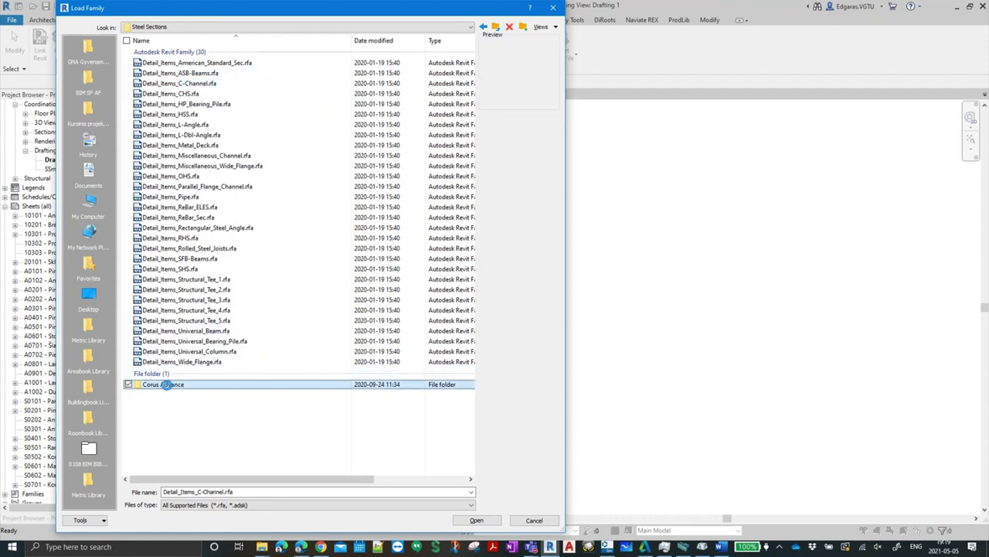
{"action": "double_click", "coordinate": [165, 385]}
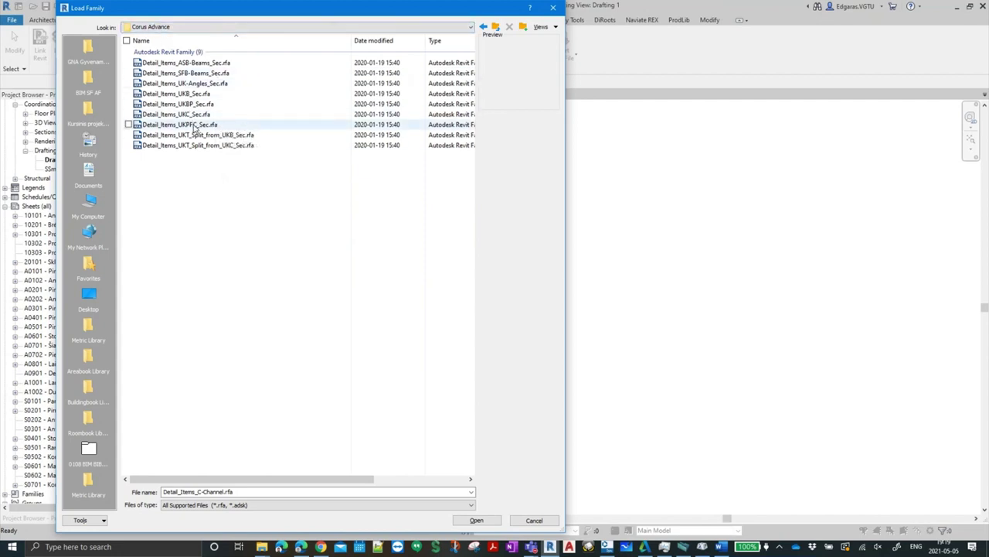
{"action": "left_click", "coordinate": [305, 546]}
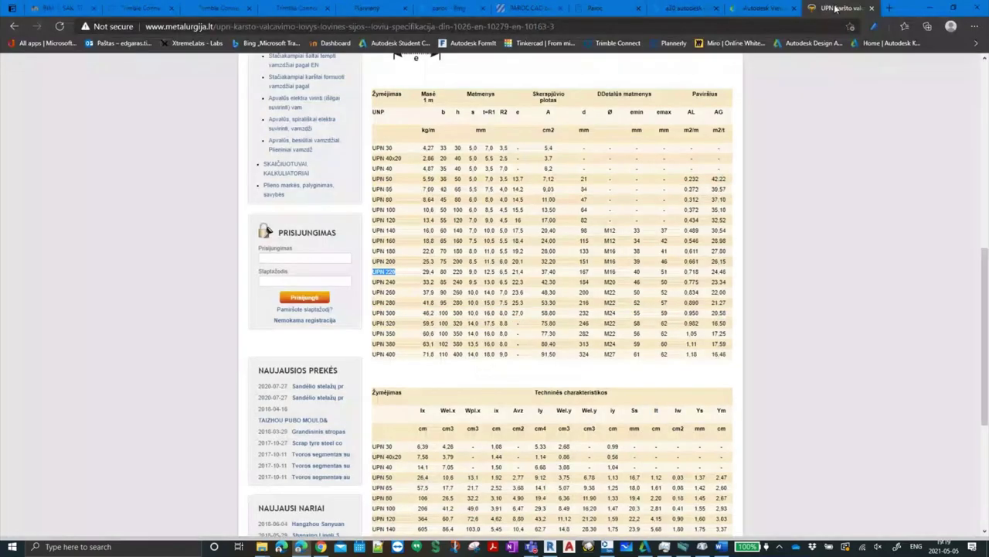
In a new tab, search for 'corus steel profi', then refine to corus steel sections
{"action": "left_click", "coordinate": [889, 10]}
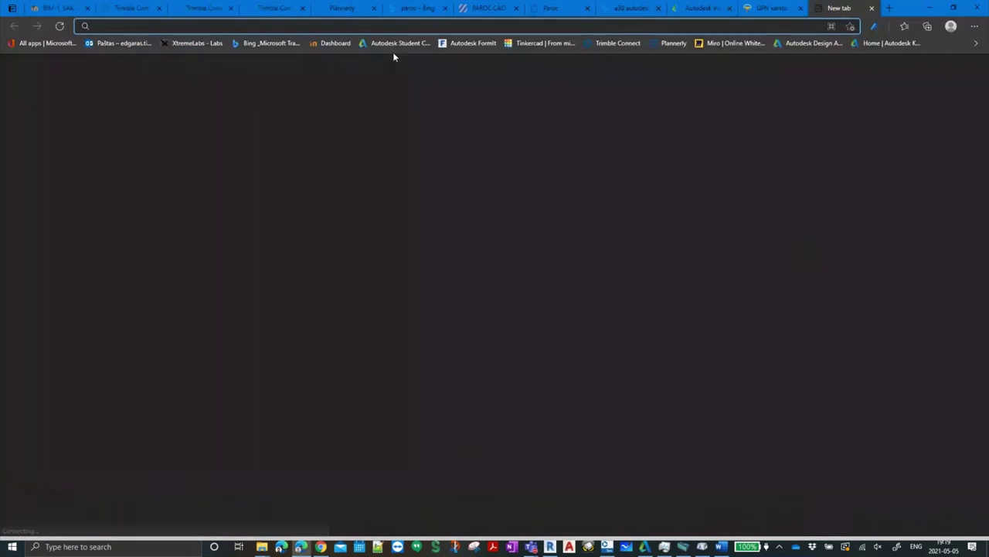
{"action": "type", "text": "corus s"}
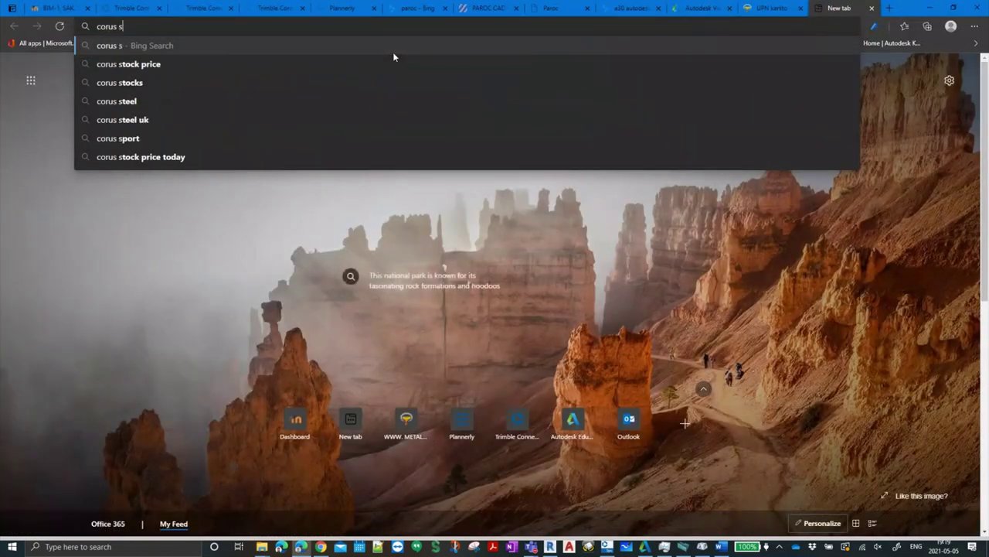
{"action": "type", "text": "teel profile"}
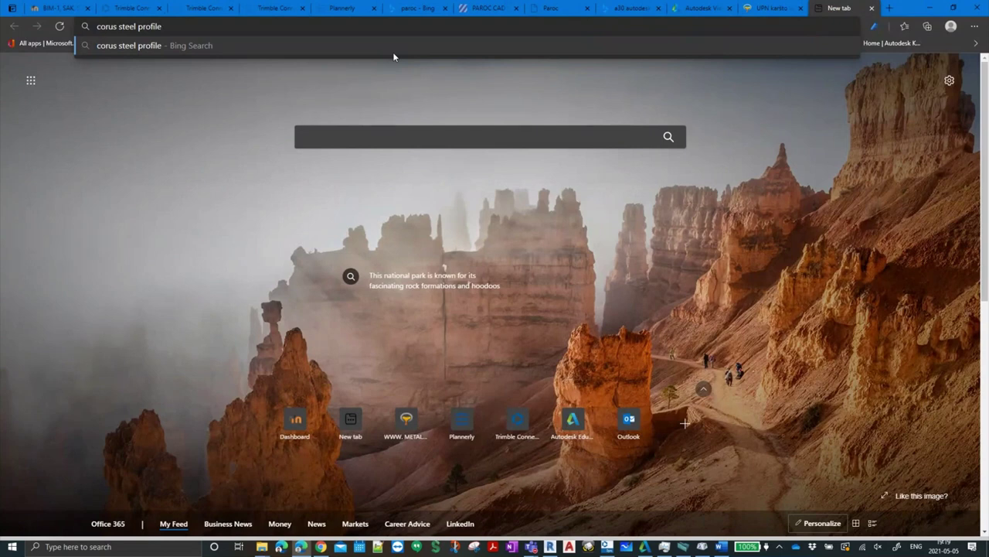
{"action": "key", "text": "Return"}
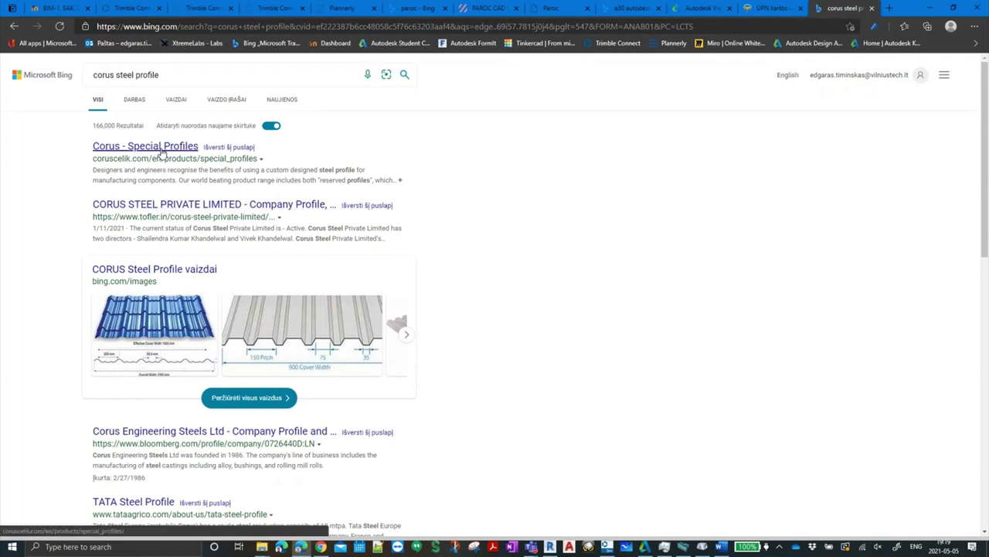
{"action": "double_click", "coordinate": [151, 75]}
{"action": "type", "text": "sections"}
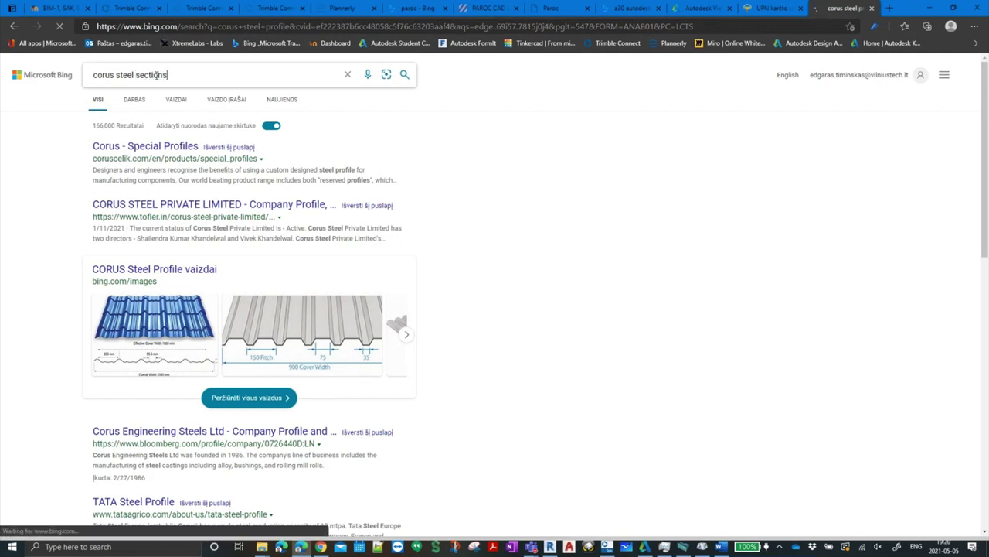
{"action": "key", "text": "Return"}
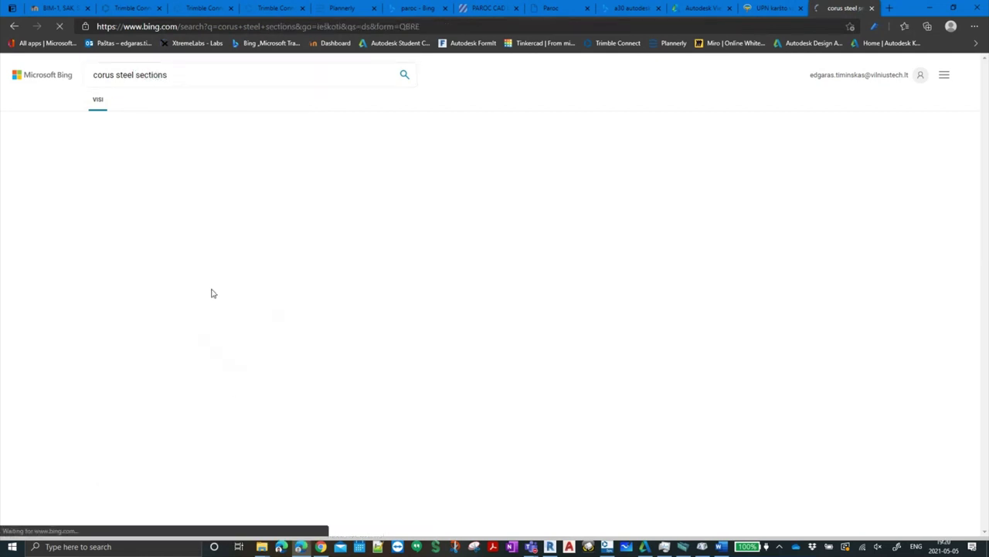
Check the Corus sections page, then open the corusgroup.com Advance sections PDF in a new tab
{"action": "left_click", "coordinate": [184, 145]}
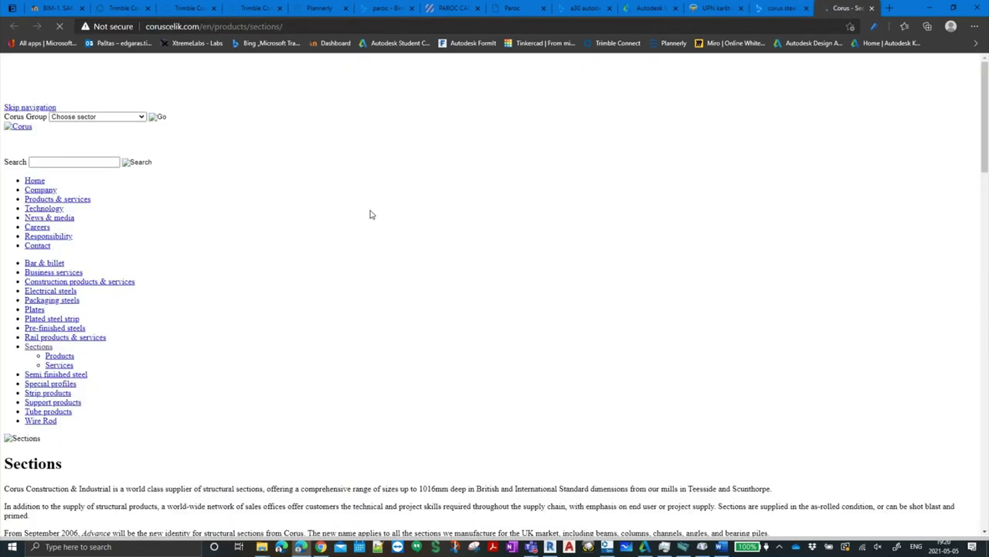
{"action": "scroll", "coordinate": [313, 305], "scroll_direction": "down", "scroll_amount": 3}
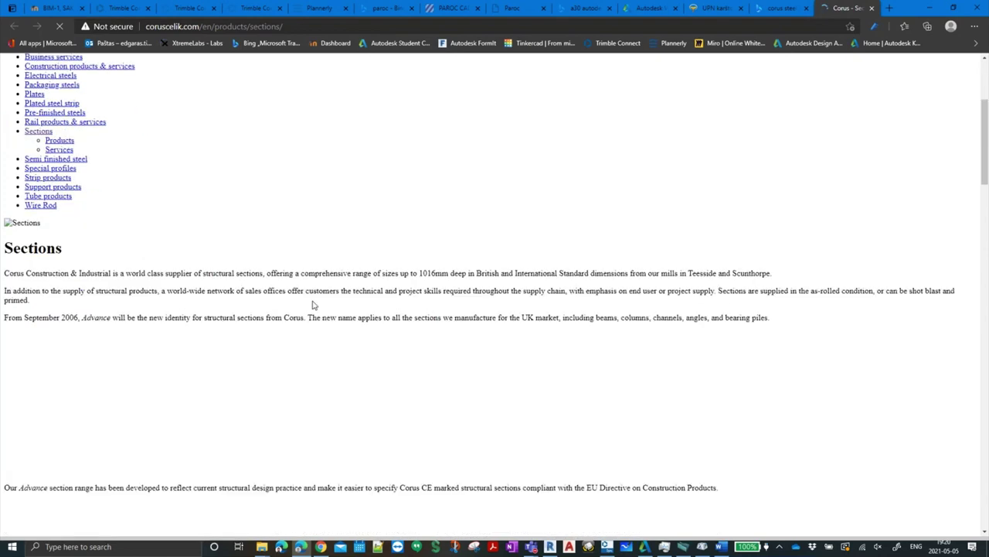
{"action": "scroll", "coordinate": [313, 306], "scroll_direction": "down", "scroll_amount": 3}
{"action": "scroll", "coordinate": [313, 305], "scroll_direction": "up", "scroll_amount": 7}
{"action": "scroll", "coordinate": [313, 305], "scroll_direction": "down", "scroll_amount": 3}
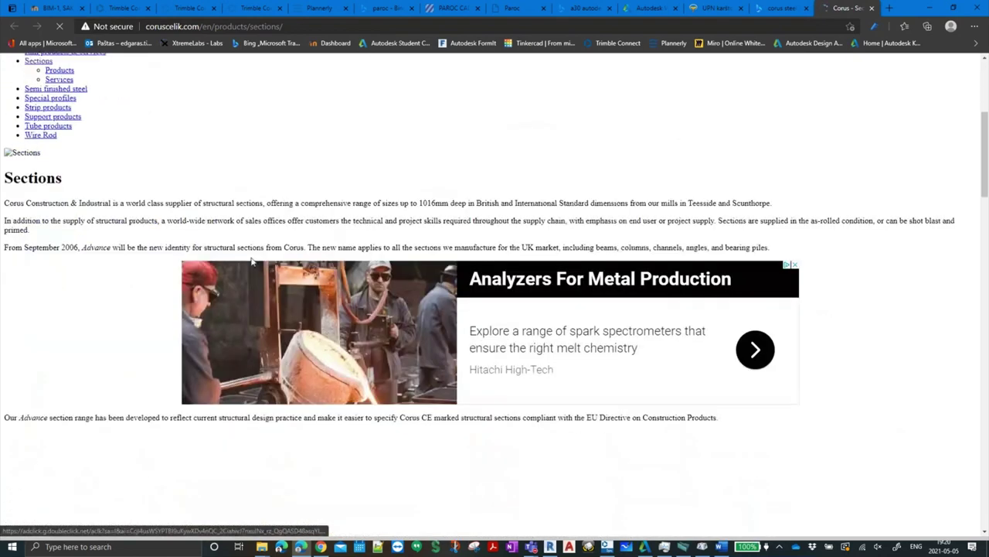
{"action": "scroll", "coordinate": [249, 218], "scroll_direction": "up", "scroll_amount": 1}
{"action": "scroll", "coordinate": [250, 218], "scroll_direction": "up", "scroll_amount": 3}
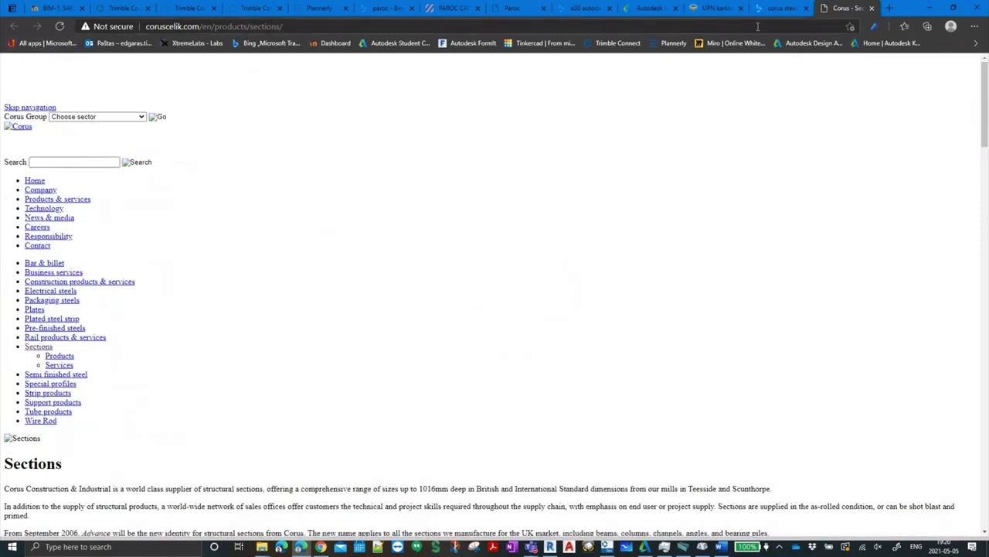
{"action": "left_click", "coordinate": [779, 8]}
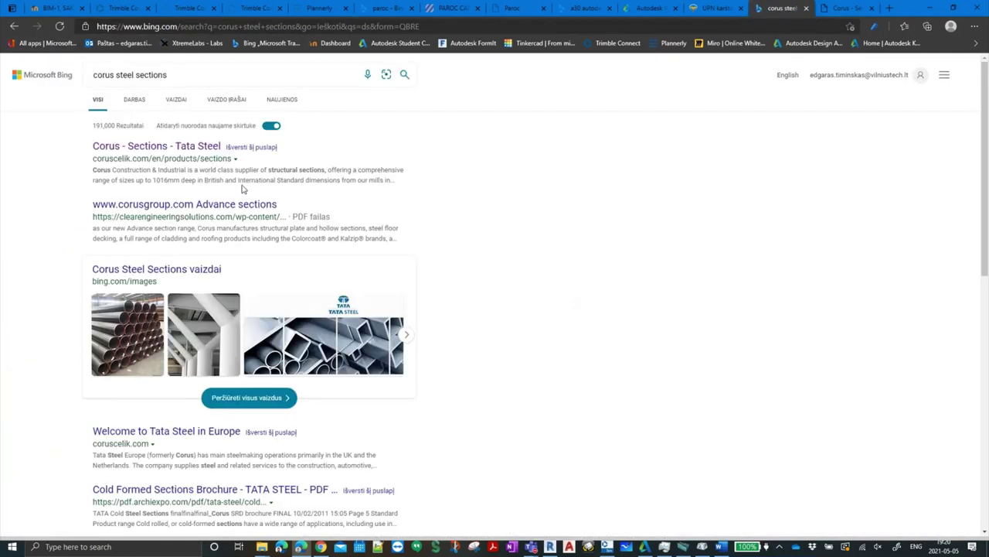
{"action": "left_click", "coordinate": [213, 206]}
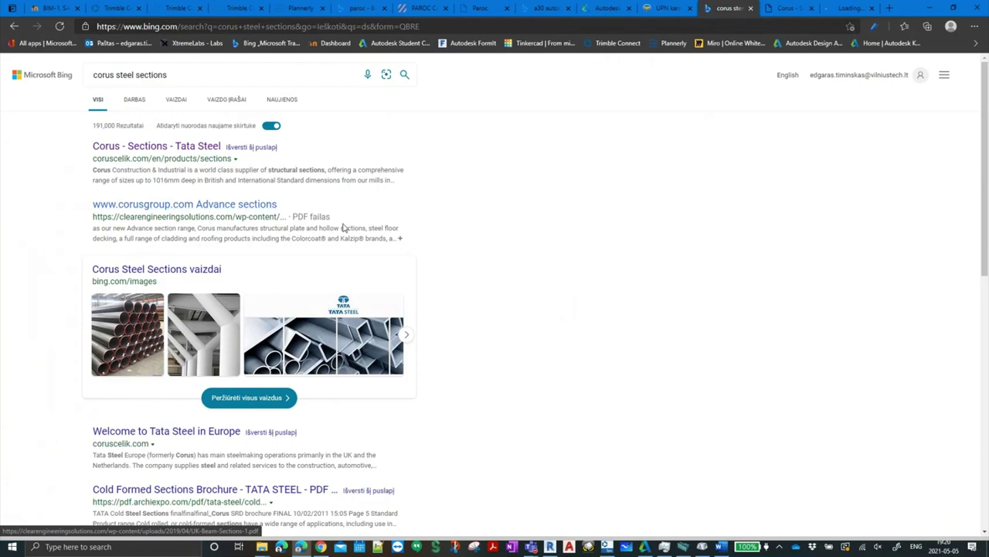
{"action": "left_click", "coordinate": [835, 16]}
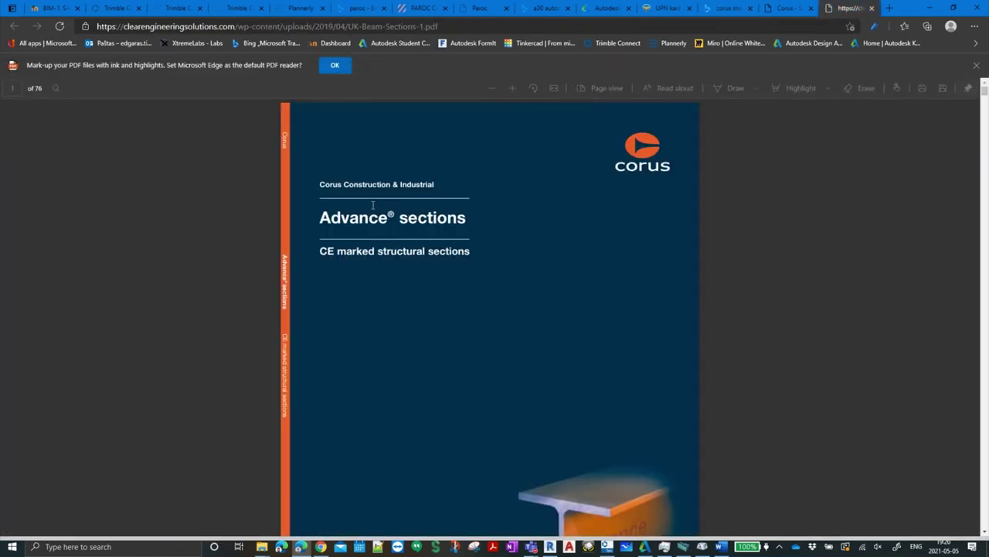
Scroll the sections PDF to page 34's Advance UK Parallel Flange Channels table
{"action": "scroll", "coordinate": [528, 299], "scroll_direction": "down", "scroll_amount": 4}
{"action": "scroll", "coordinate": [529, 299], "scroll_direction": "down", "scroll_amount": 5}
{"action": "scroll", "coordinate": [528, 299], "scroll_direction": "down", "scroll_amount": 5}
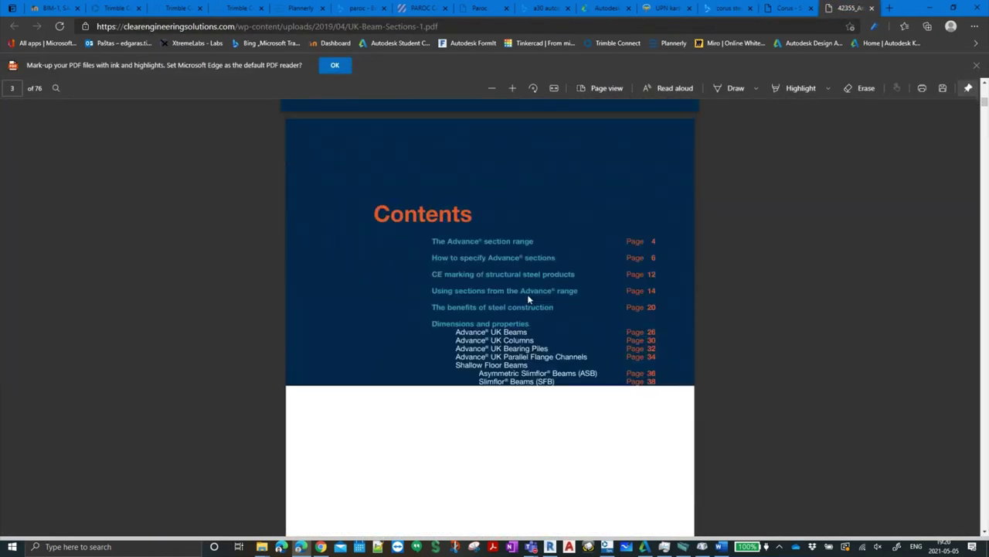
{"action": "scroll", "coordinate": [529, 299], "scroll_direction": "down", "scroll_amount": 5}
{"action": "scroll", "coordinate": [529, 299], "scroll_direction": "down", "scroll_amount": 5}
{"action": "scroll", "coordinate": [551, 307], "scroll_direction": "down", "scroll_amount": 5}
{"action": "scroll", "coordinate": [554, 313], "scroll_direction": "down", "scroll_amount": 5}
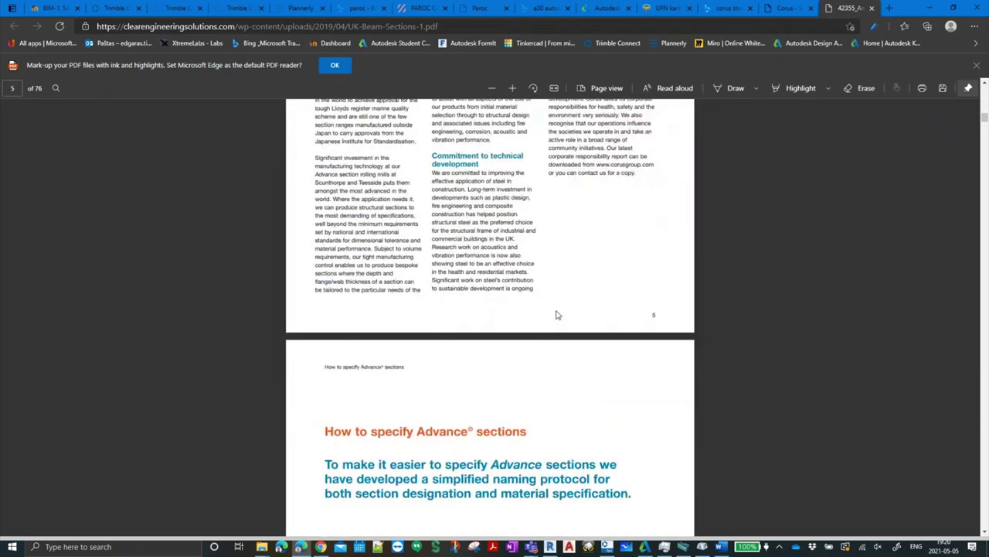
{"action": "scroll", "coordinate": [572, 314], "scroll_direction": "down", "scroll_amount": 5}
{"action": "scroll", "coordinate": [583, 316], "scroll_direction": "down", "scroll_amount": 5}
{"action": "scroll", "coordinate": [585, 317], "scroll_direction": "down", "scroll_amount": 5}
{"action": "scroll", "coordinate": [585, 316], "scroll_direction": "down", "scroll_amount": 5}
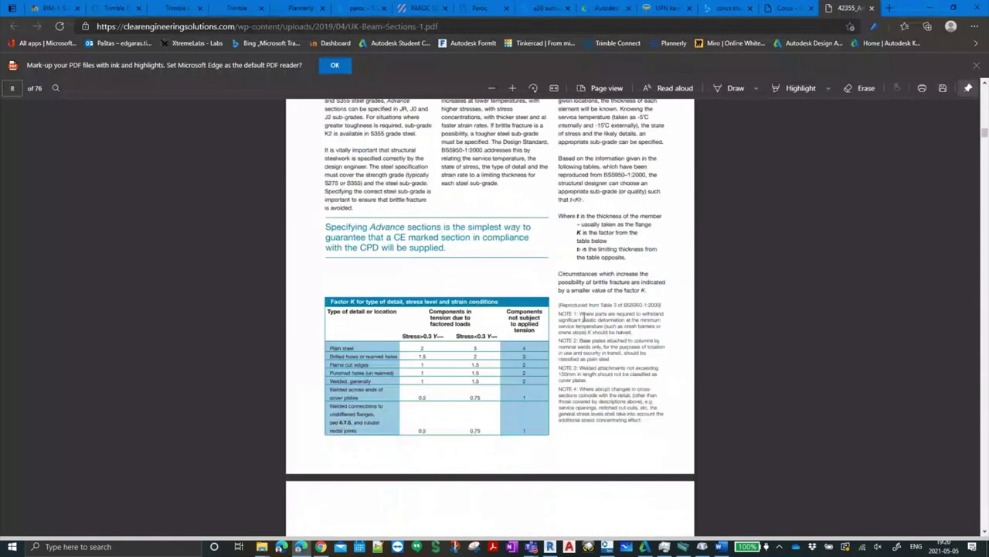
{"action": "scroll", "coordinate": [584, 316], "scroll_direction": "down", "scroll_amount": 5}
{"action": "left_click_drag", "start_coordinate": [982, 144], "coordinate": [982, 277]}
{"action": "scroll", "coordinate": [681, 271], "scroll_direction": "down", "scroll_amount": 2}
{"action": "scroll", "coordinate": [550, 257], "scroll_direction": "up", "scroll_amount": 2}
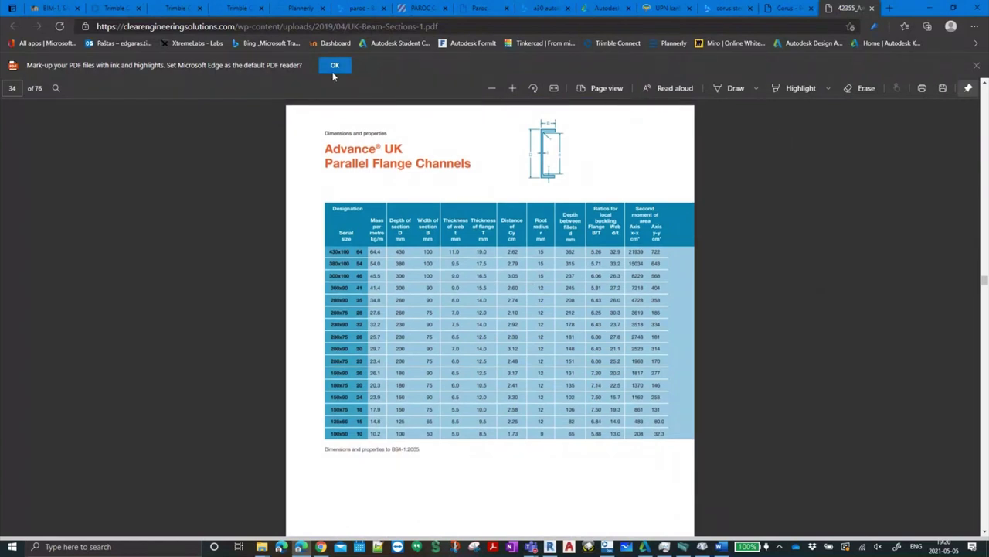
Go back to the BIM-1 Moodle assignment and choose Redaguoti parametrus to edit its settings
{"action": "left_click", "coordinate": [52, 8]}
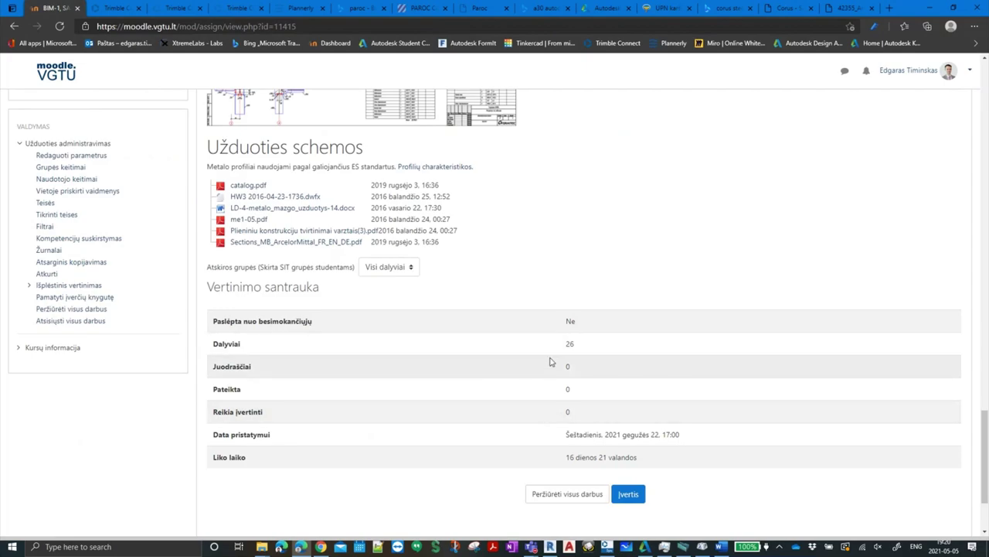
{"action": "scroll", "coordinate": [549, 363], "scroll_direction": "up", "scroll_amount": 10}
{"action": "scroll", "coordinate": [552, 362], "scroll_direction": "up", "scroll_amount": 5}
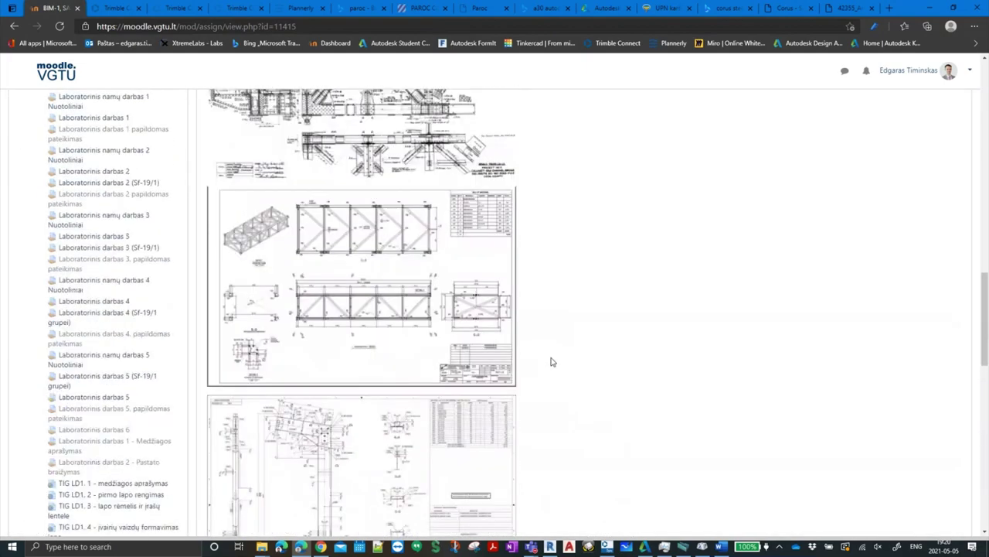
{"action": "scroll", "coordinate": [552, 362], "scroll_direction": "up", "scroll_amount": 10}
{"action": "scroll", "coordinate": [552, 362], "scroll_direction": "down", "scroll_amount": 5}
{"action": "scroll", "coordinate": [551, 362], "scroll_direction": "down", "scroll_amount": 3}
{"action": "scroll", "coordinate": [552, 362], "scroll_direction": "down", "scroll_amount": 8}
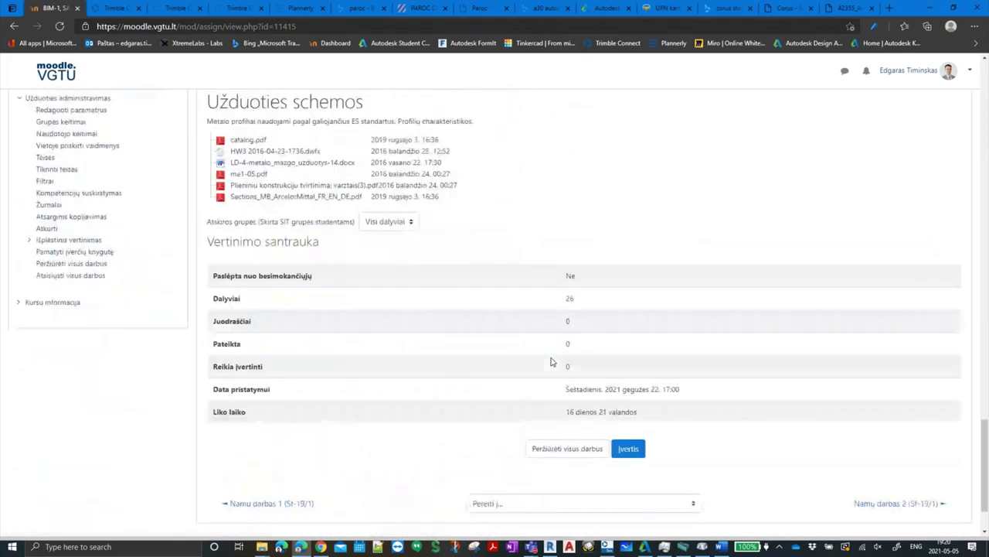
{"action": "scroll", "coordinate": [90, 132], "scroll_direction": "up", "scroll_amount": 2}
{"action": "left_click", "coordinate": [71, 228]}
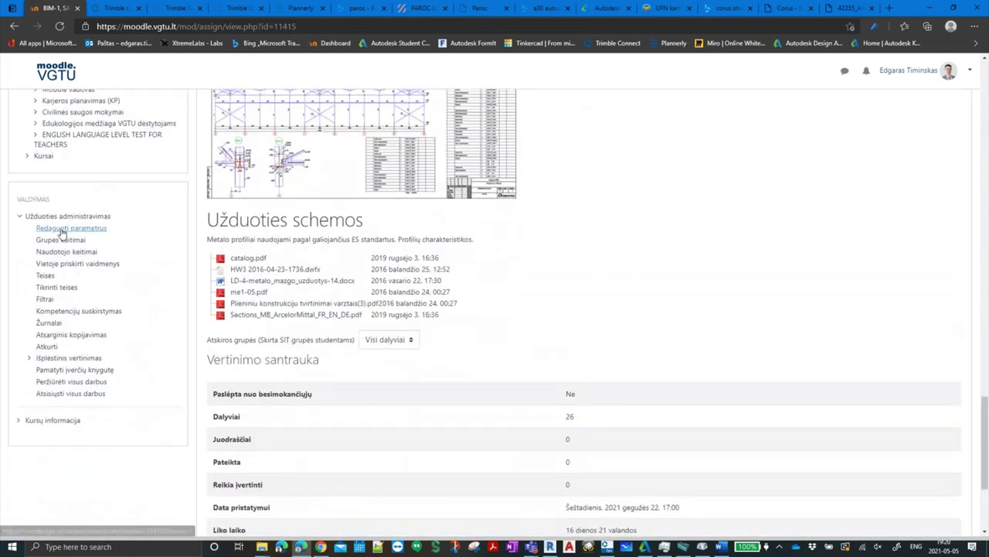
Save UK-Beam-Sections-1.pdf to GNA Gyvenamasis namas A > 01_DOKUMENTAI_DOCUMENTATION > 0106_LITERATŪRA_LITERATURE
{"action": "left_click", "coordinate": [830, 11]}
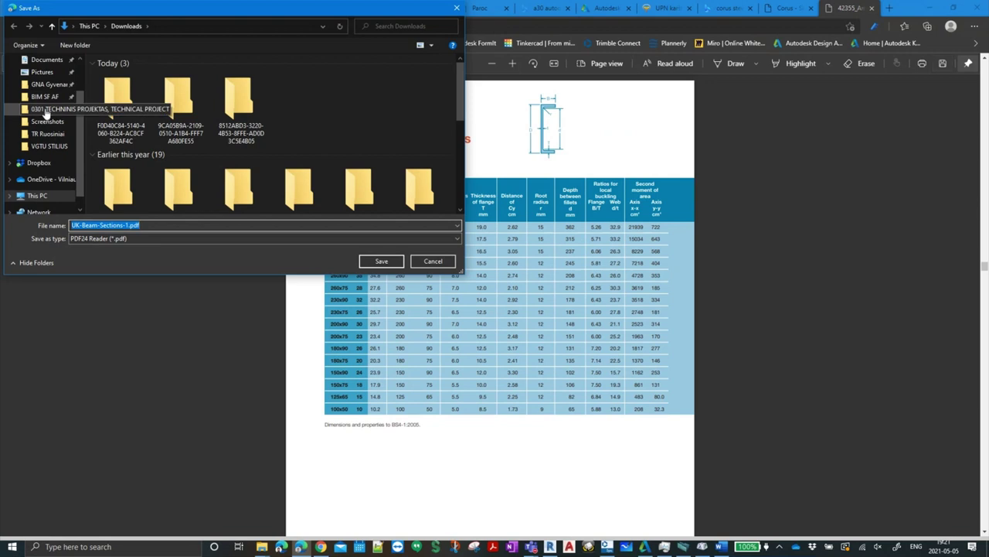
{"action": "left_click", "coordinate": [43, 86]}
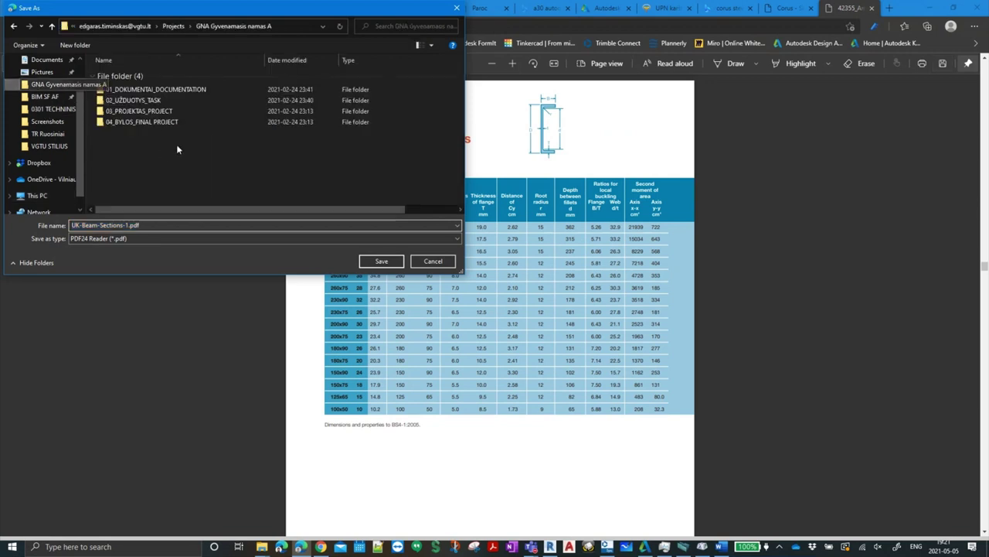
{"action": "double_click", "coordinate": [147, 91]}
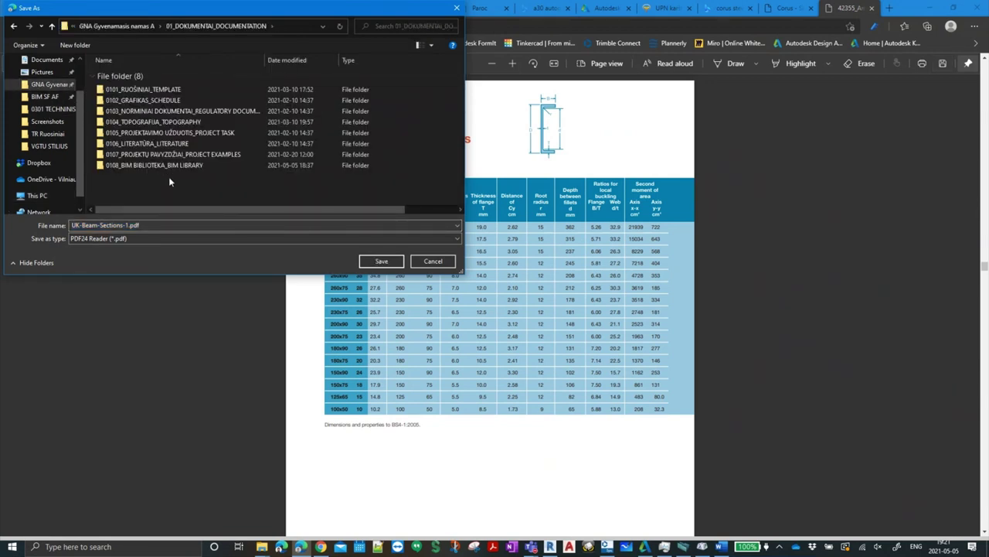
{"action": "mouse_move", "coordinate": [155, 165]}
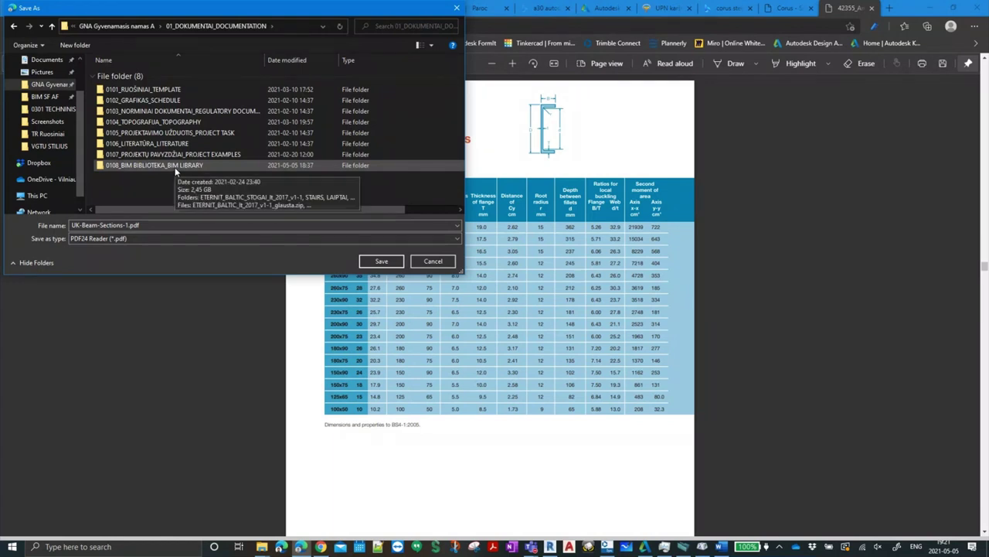
{"action": "double_click", "coordinate": [180, 144]}
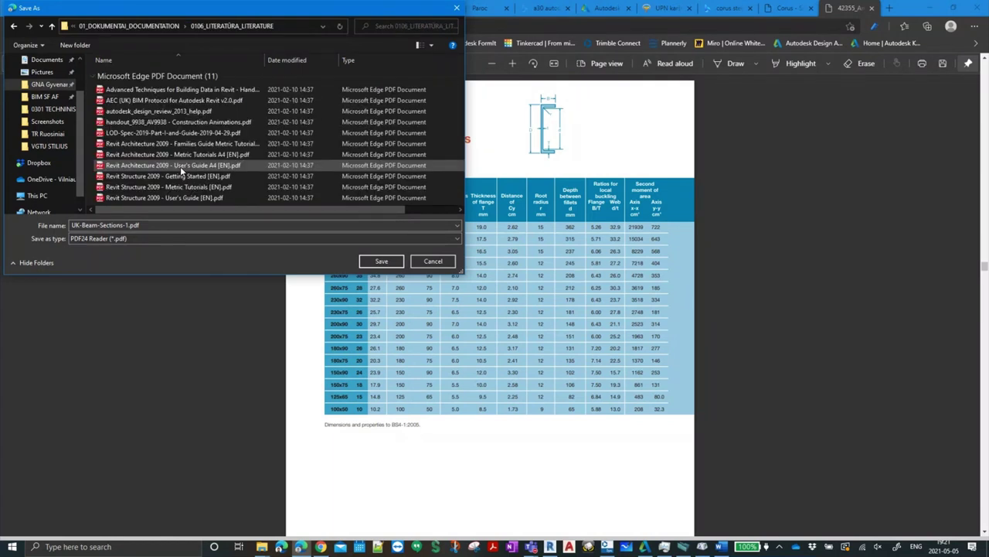
{"action": "left_click", "coordinate": [381, 262]}
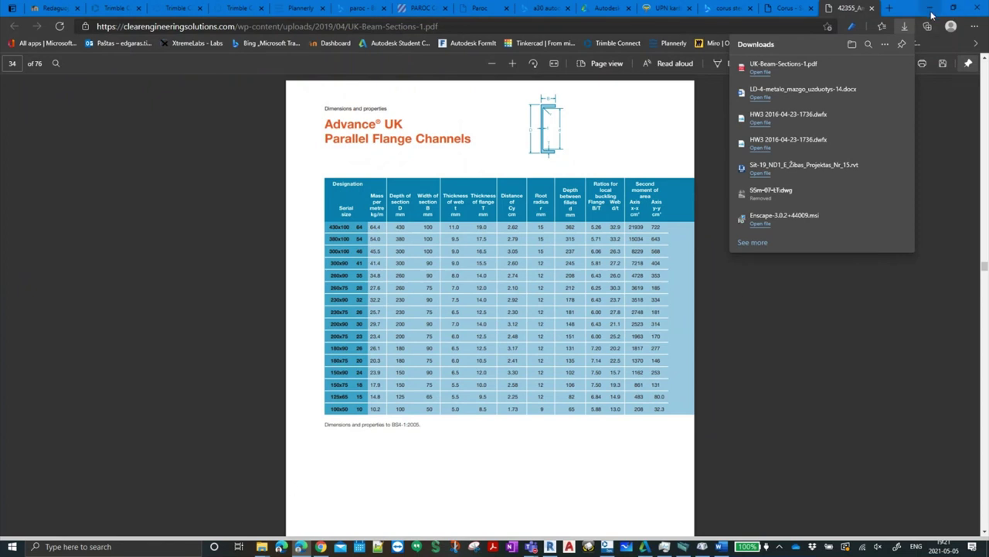
Drag UK-Beam-Sections-1.pdf into the assignment's files and save with Įrašyti ir rodyti
{"action": "left_click", "coordinate": [870, 69]}
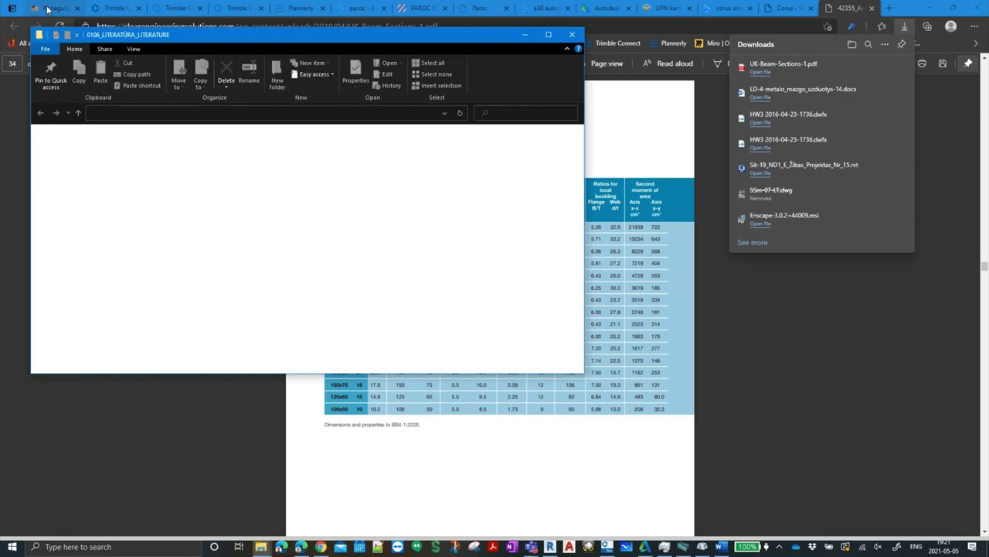
{"action": "left_click", "coordinate": [54, 7]}
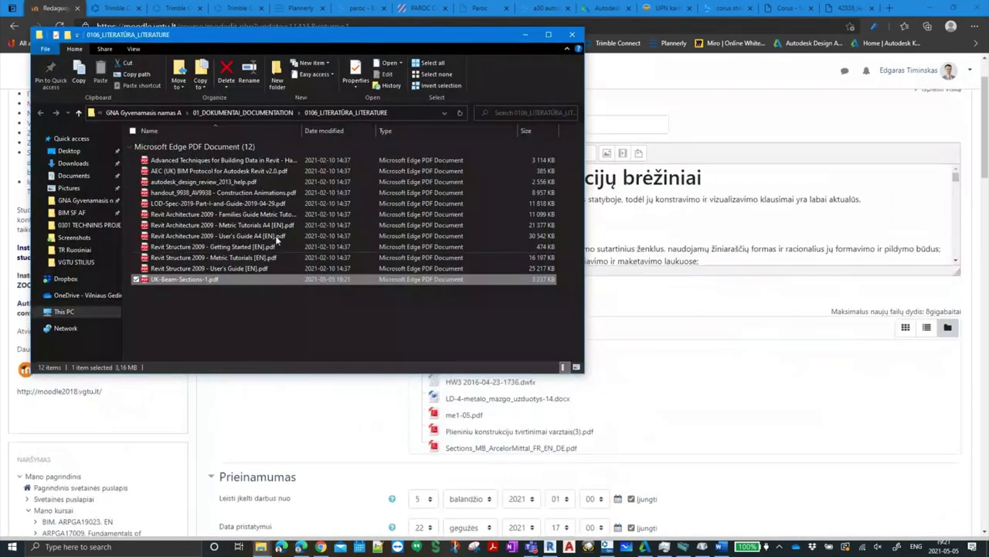
{"action": "left_click_drag", "start_coordinate": [195, 283], "coordinate": [611, 446]}
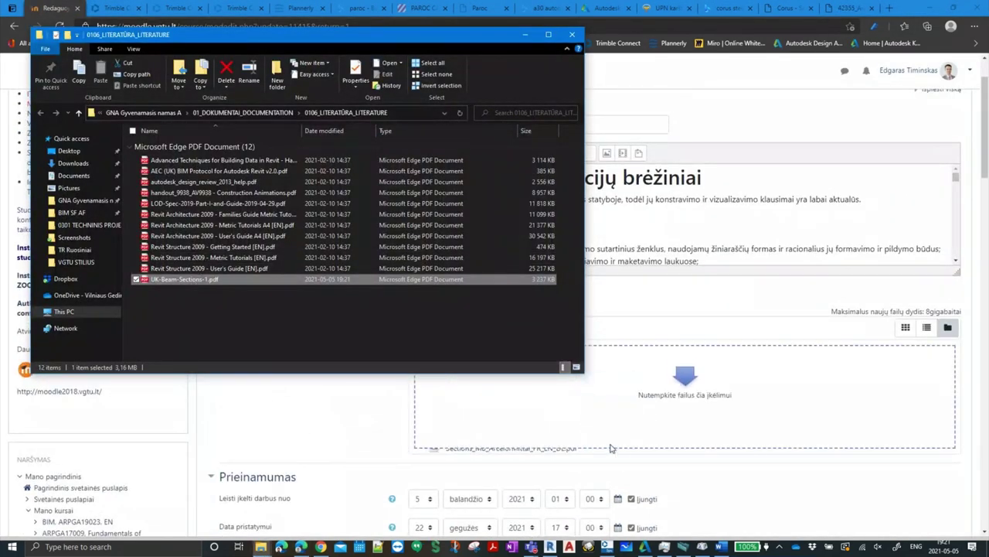
{"action": "scroll", "coordinate": [494, 446], "scroll_direction": "down", "scroll_amount": 10}
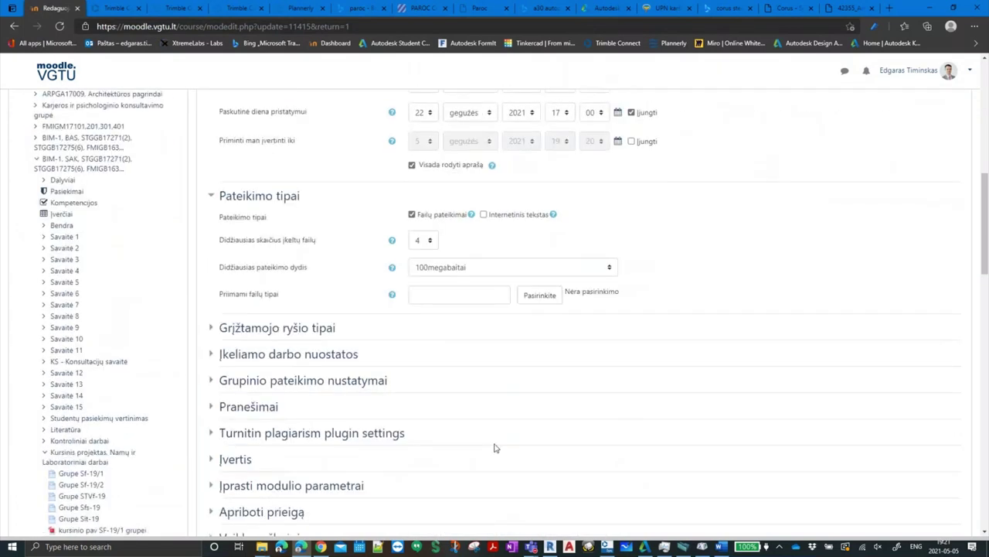
{"action": "scroll", "coordinate": [514, 426], "scroll_direction": "down", "scroll_amount": 10}
{"action": "scroll", "coordinate": [524, 380], "scroll_direction": "down", "scroll_amount": 5}
{"action": "left_click", "coordinate": [532, 284]}
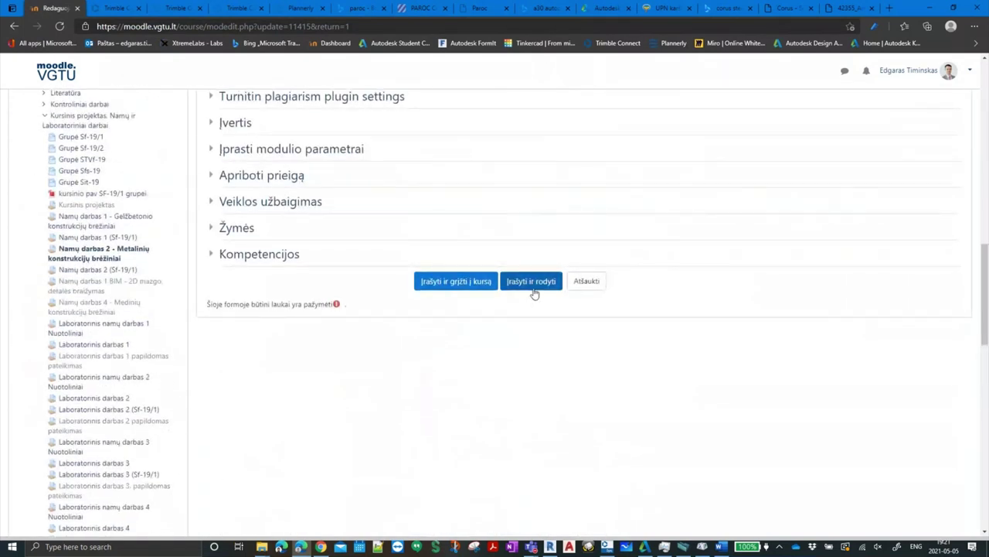
{"action": "left_click", "coordinate": [540, 287]}
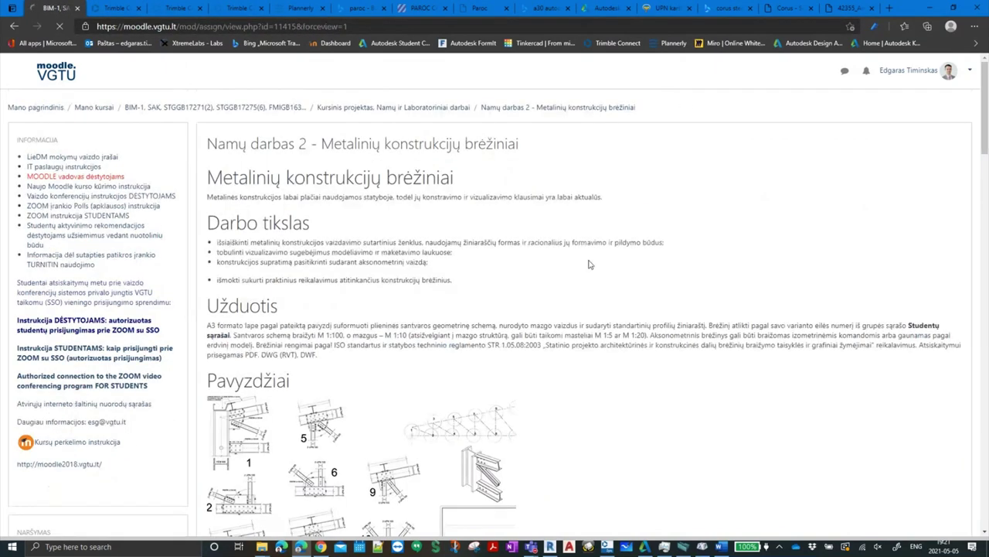
Return to the PDF's page 34 Parallel Flange Channels table
{"action": "scroll", "coordinate": [589, 264], "scroll_direction": "down", "scroll_amount": 10}
{"action": "scroll", "coordinate": [413, 250], "scroll_direction": "down", "scroll_amount": 5}
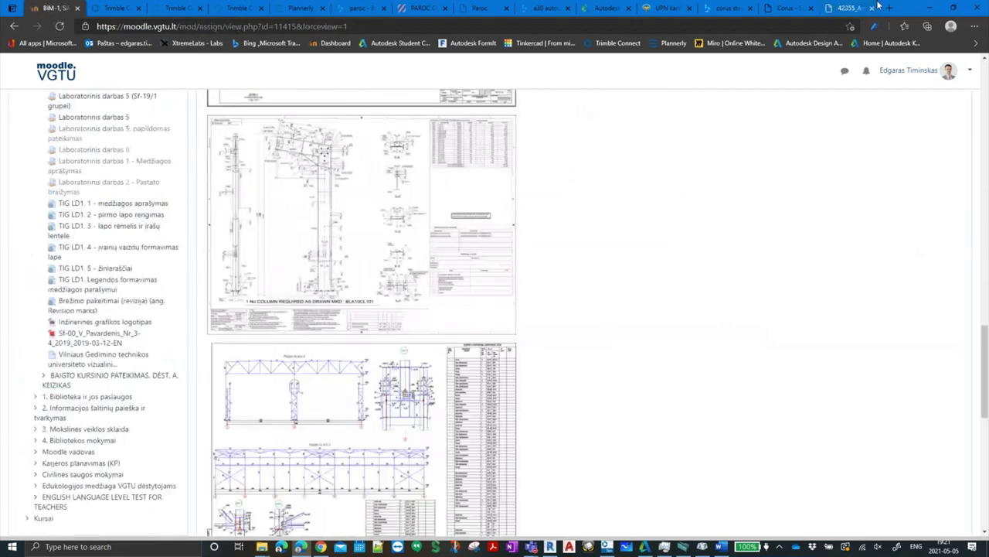
{"action": "left_click", "coordinate": [837, 11]}
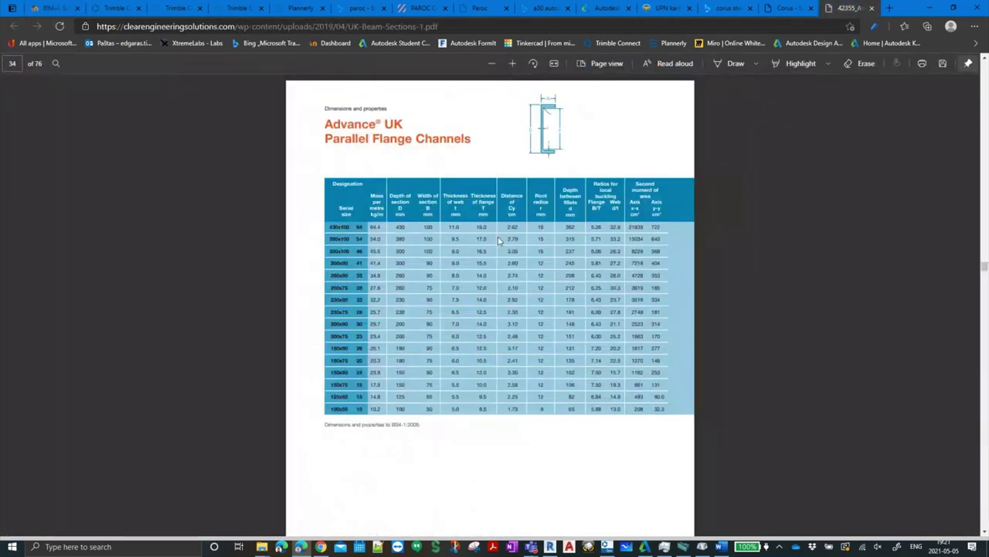
{"action": "scroll", "coordinate": [498, 241], "scroll_direction": "up", "scroll_amount": 3}
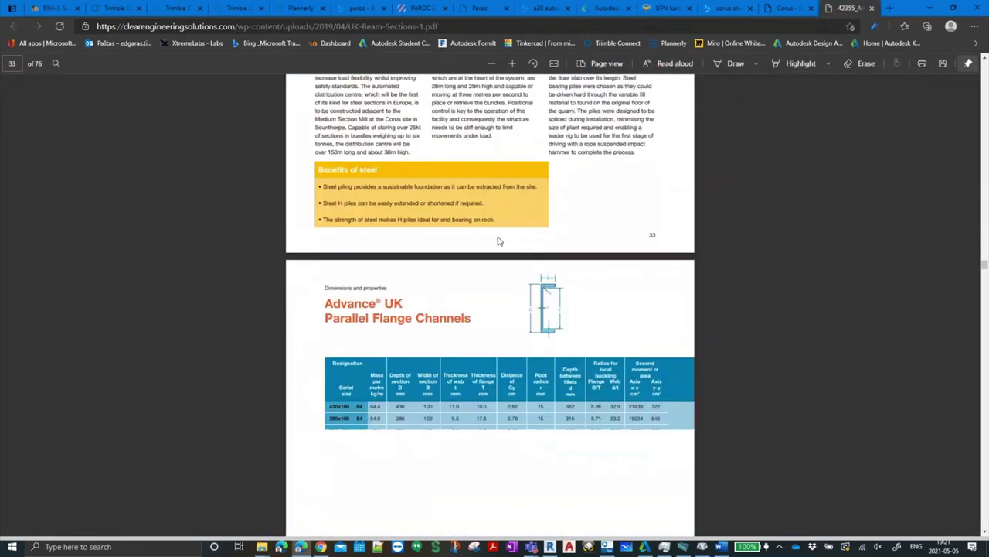
{"action": "scroll", "coordinate": [498, 241], "scroll_direction": "down", "scroll_amount": 2}
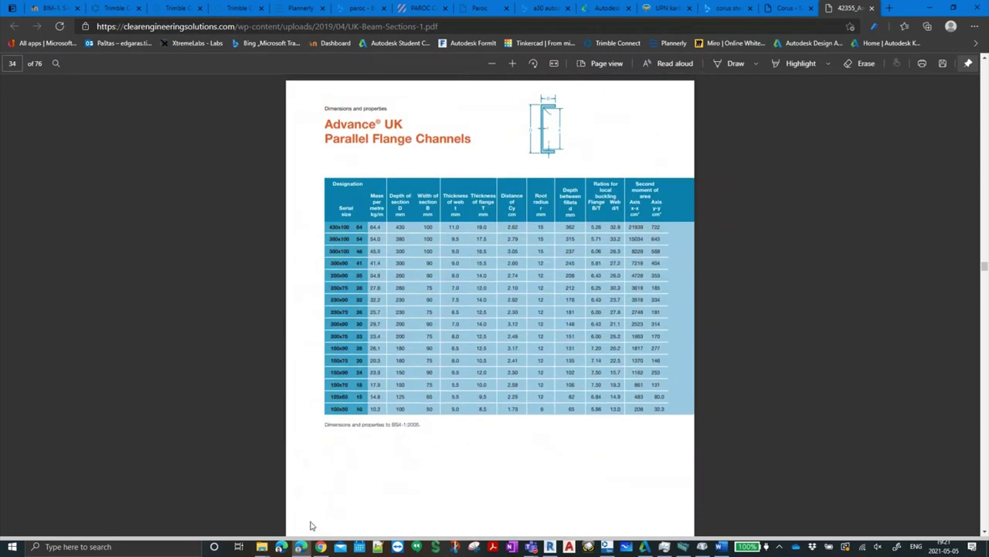
Choose Detail_Items_UK-Angles_Sec.rfa from the Corus Advance library to load
{"action": "left_click", "coordinate": [550, 547]}
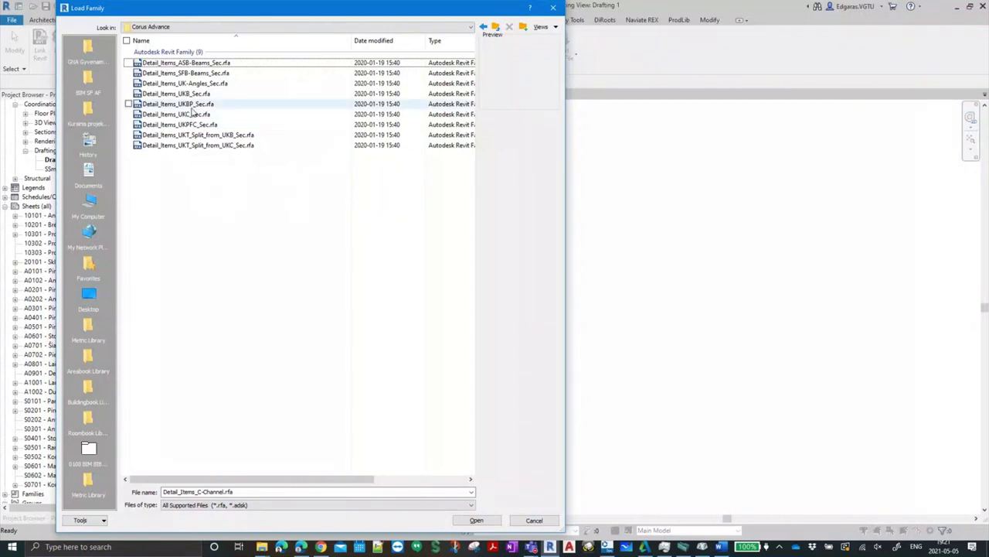
{"action": "left_click", "coordinate": [199, 104]}
{"action": "left_click", "coordinate": [197, 114]}
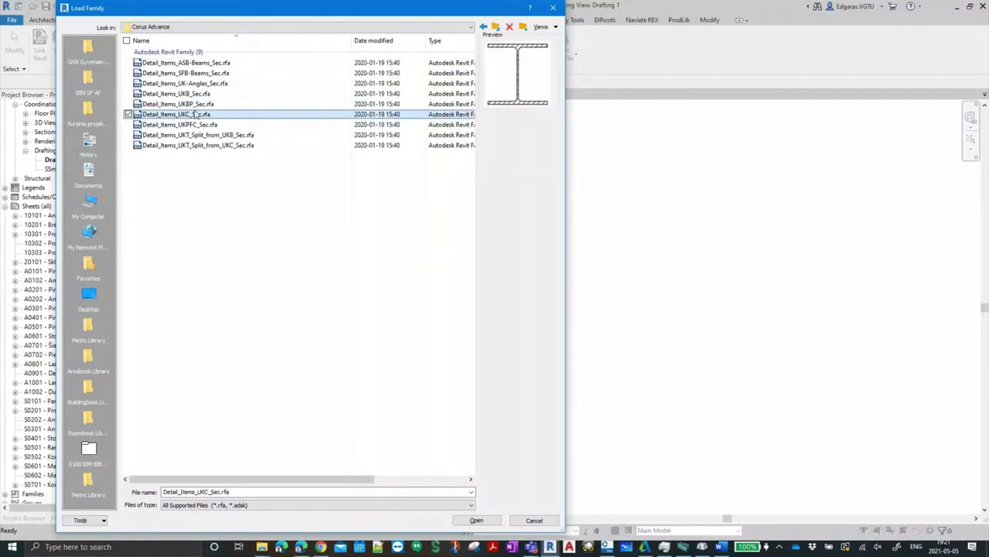
{"action": "left_click", "coordinate": [197, 103]}
{"action": "left_click", "coordinate": [197, 94]}
{"action": "left_click", "coordinate": [205, 82]}
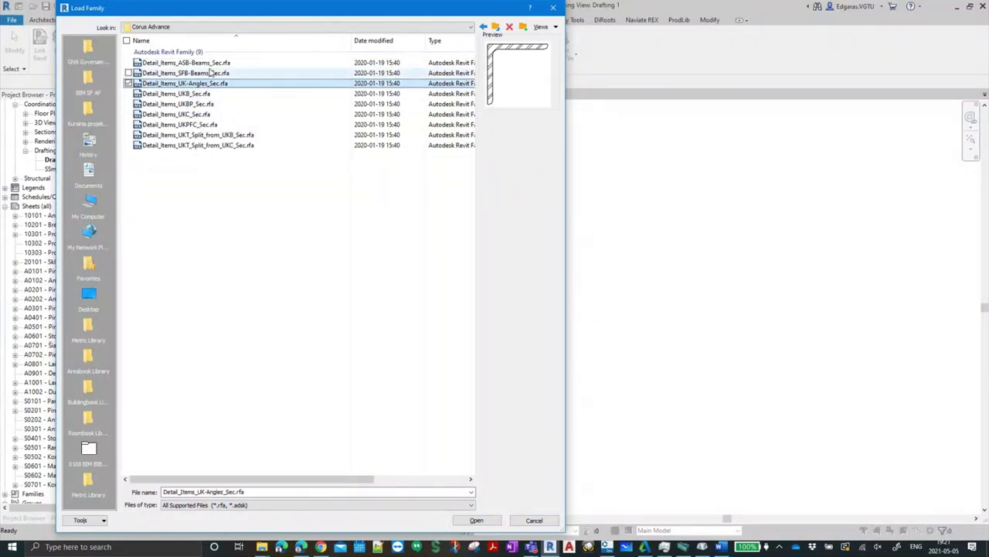
{"action": "left_click", "coordinate": [477, 519]}
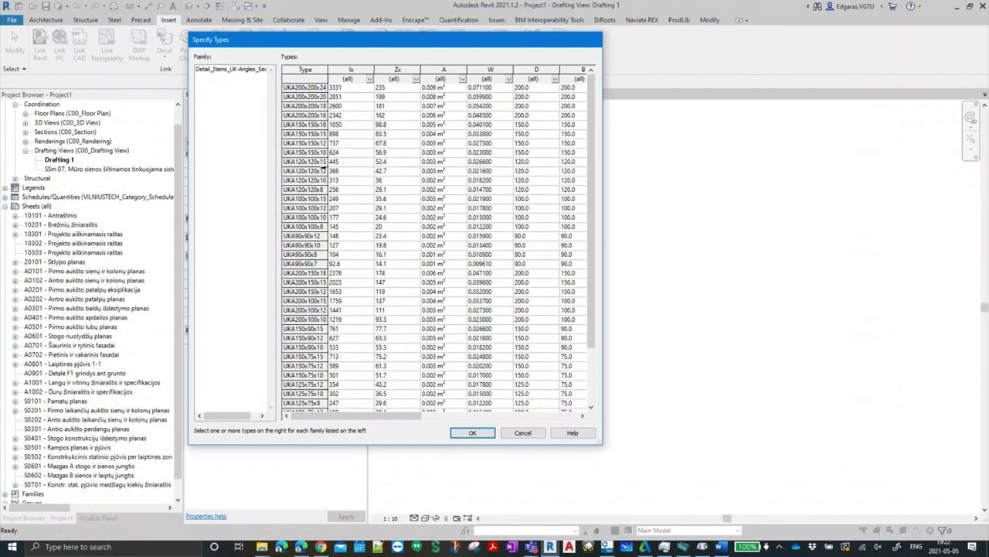
Pick the UKA90x90x7 type in Specify Types and confirm loading it
{"action": "scroll", "coordinate": [323, 171], "scroll_direction": "down", "scroll_amount": 3}
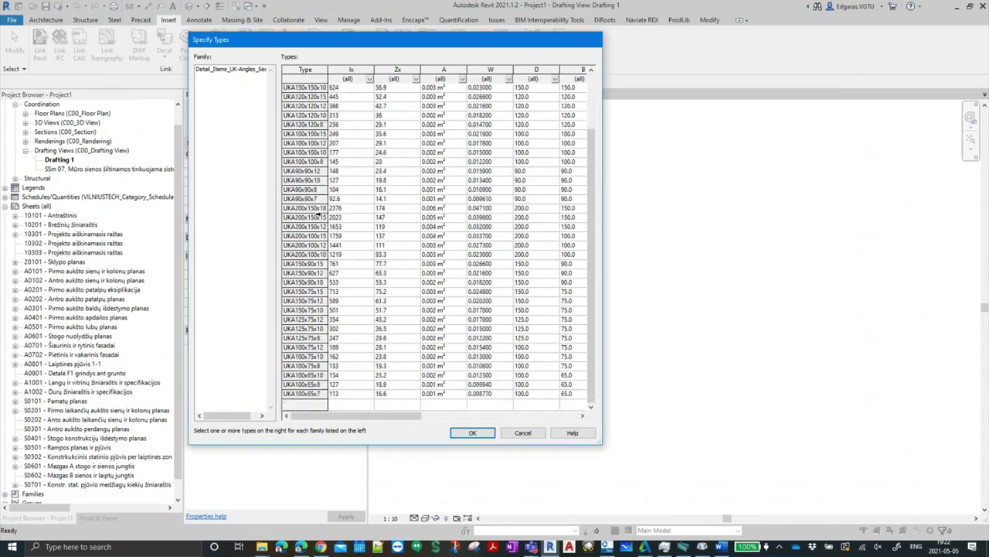
{"action": "scroll", "coordinate": [318, 218], "scroll_direction": "up", "scroll_amount": 3}
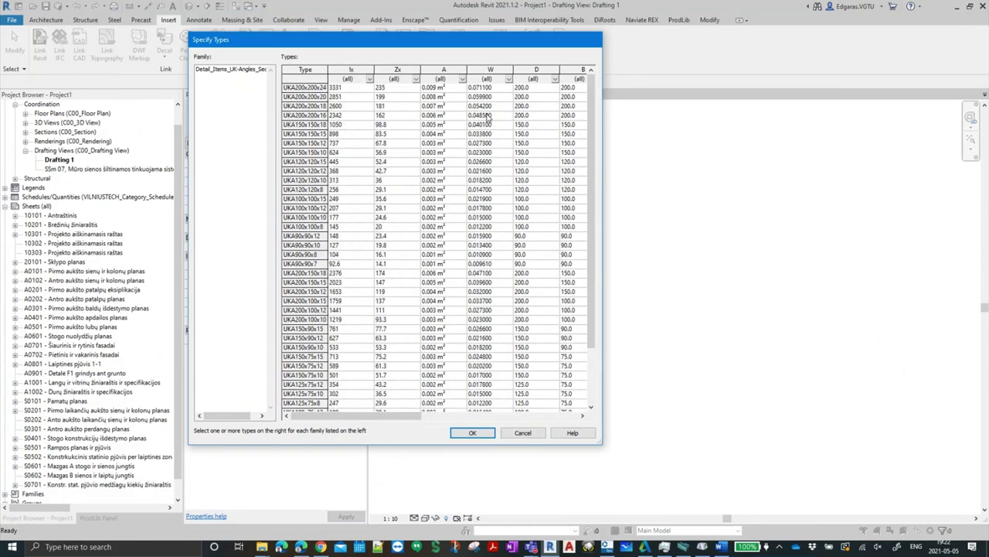
{"action": "left_click_drag", "start_coordinate": [603, 203], "coordinate": [919, 203]}
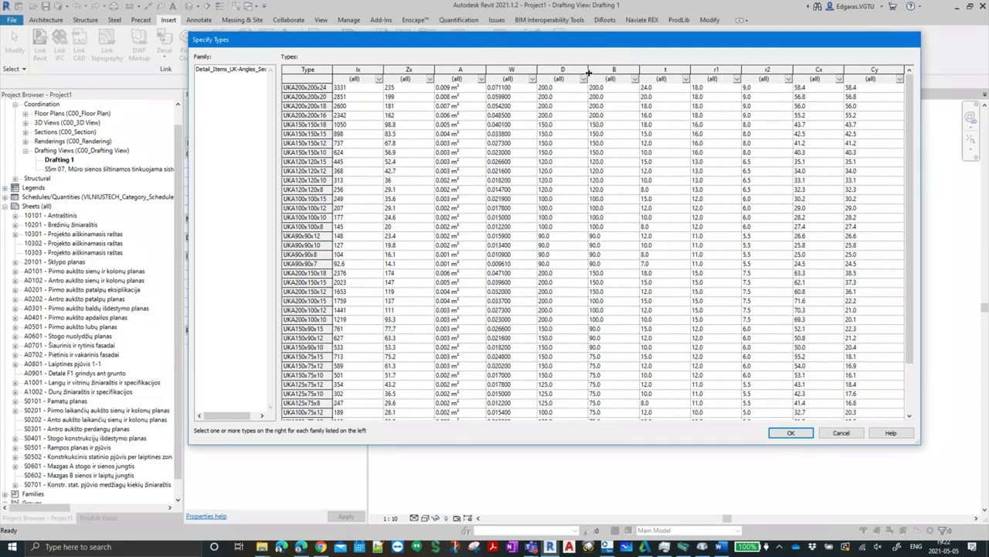
{"action": "left_click", "coordinate": [583, 79]}
{"action": "left_click", "coordinate": [583, 79]}
{"action": "left_click", "coordinate": [583, 80]}
{"action": "left_click", "coordinate": [568, 261]}
{"action": "scroll", "coordinate": [652, 297], "scroll_direction": "down", "scroll_amount": 2}
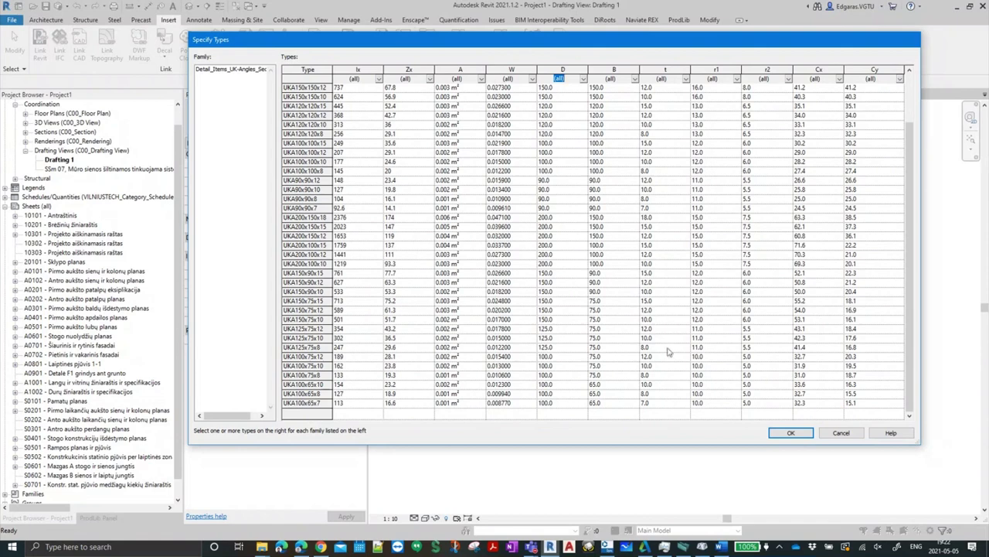
{"action": "scroll", "coordinate": [669, 352], "scroll_direction": "up", "scroll_amount": 2}
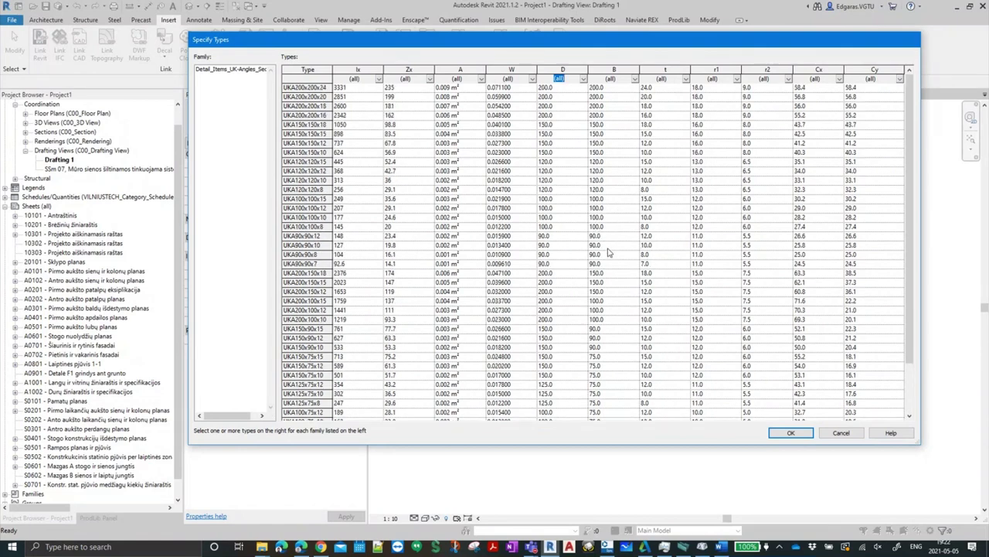
{"action": "scroll", "coordinate": [613, 272], "scroll_direction": "down", "scroll_amount": 2}
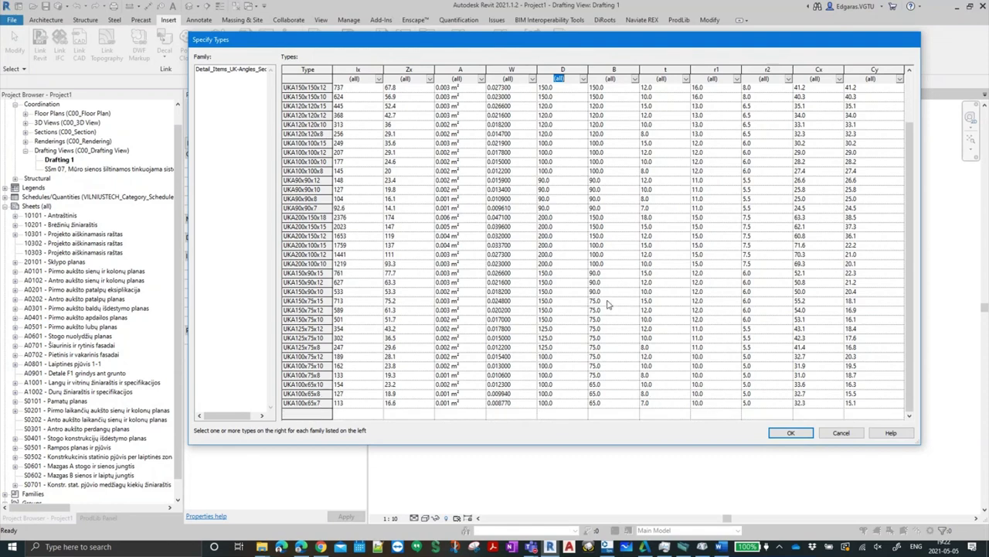
{"action": "left_click", "coordinate": [565, 199]}
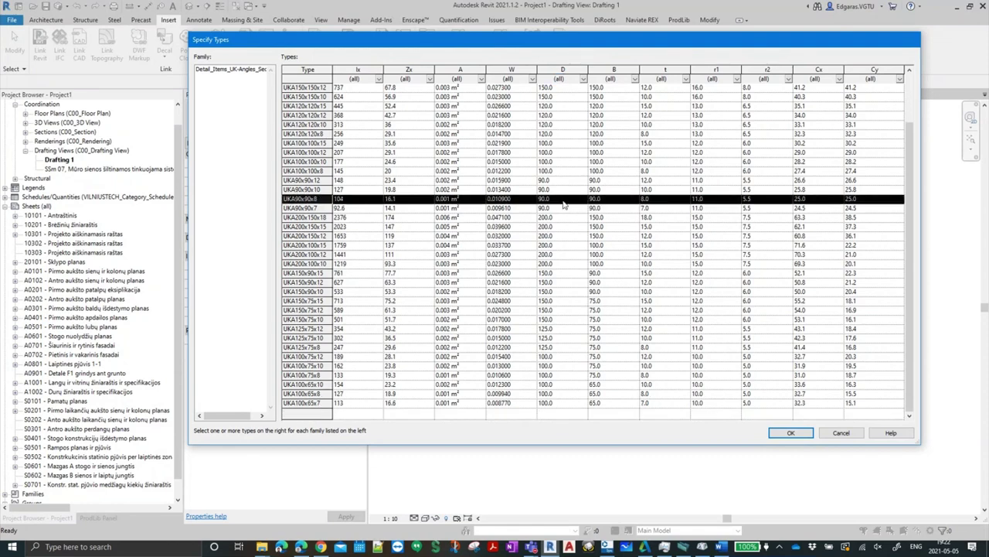
{"action": "left_click", "coordinate": [565, 209]}
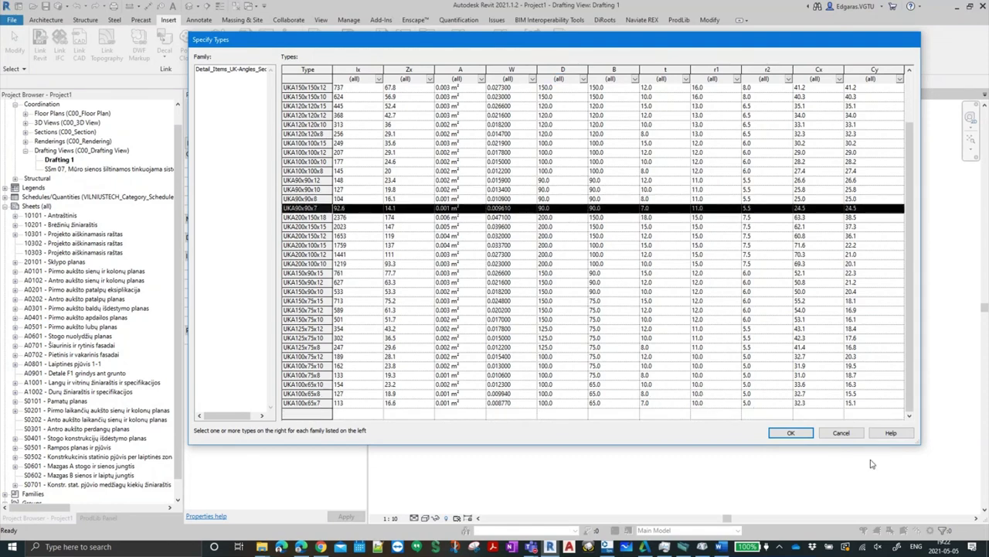
{"action": "left_click", "coordinate": [792, 434]}
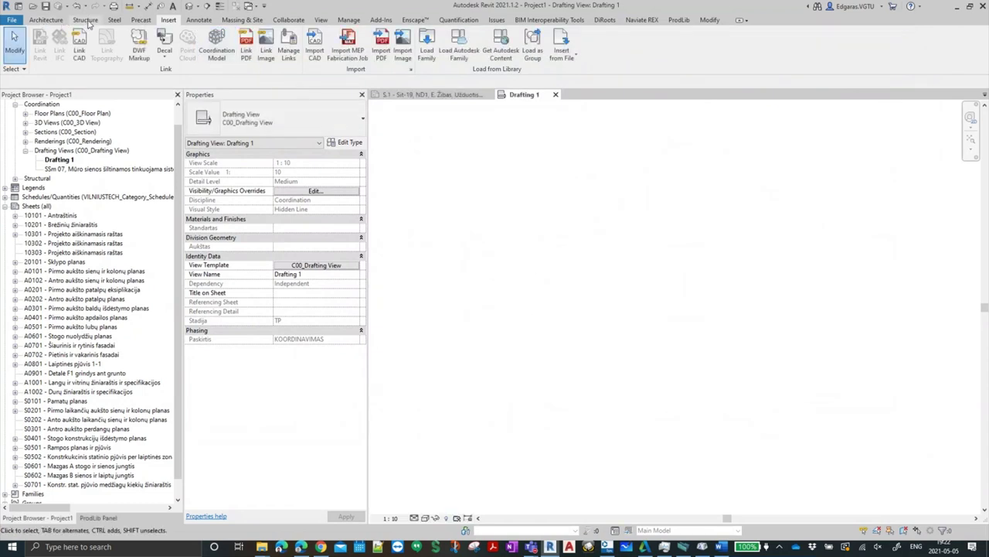
Place one UKA90x90x7 angle detail component in the Drafting 1 view
{"action": "left_click", "coordinate": [198, 20]}
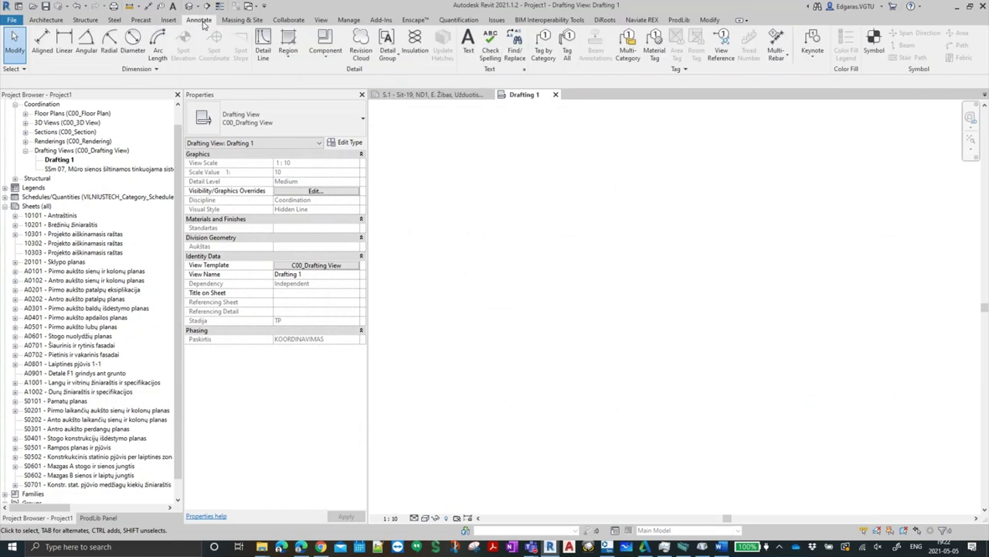
{"action": "left_click", "coordinate": [334, 50]}
{"action": "left_click", "coordinate": [248, 74]}
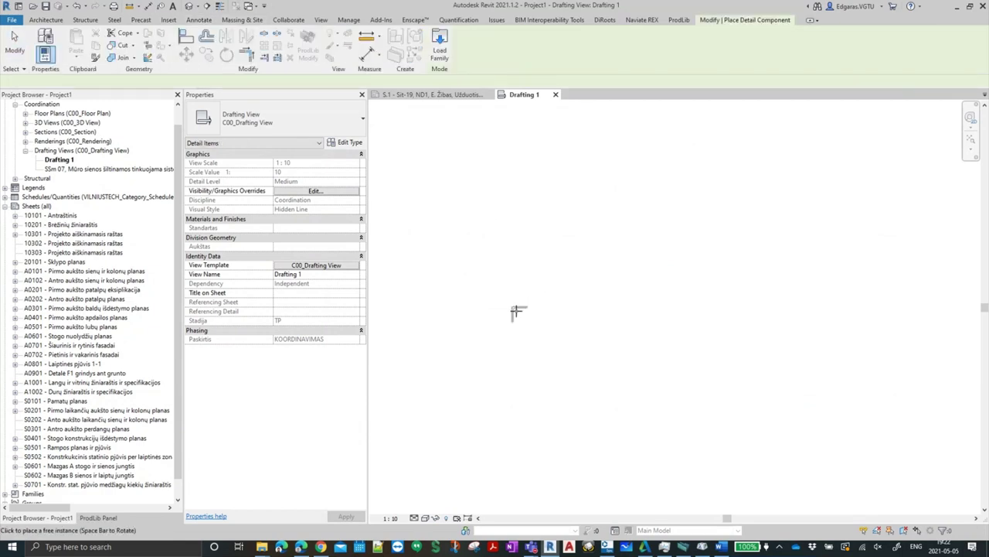
{"action": "left_click", "coordinate": [531, 274]}
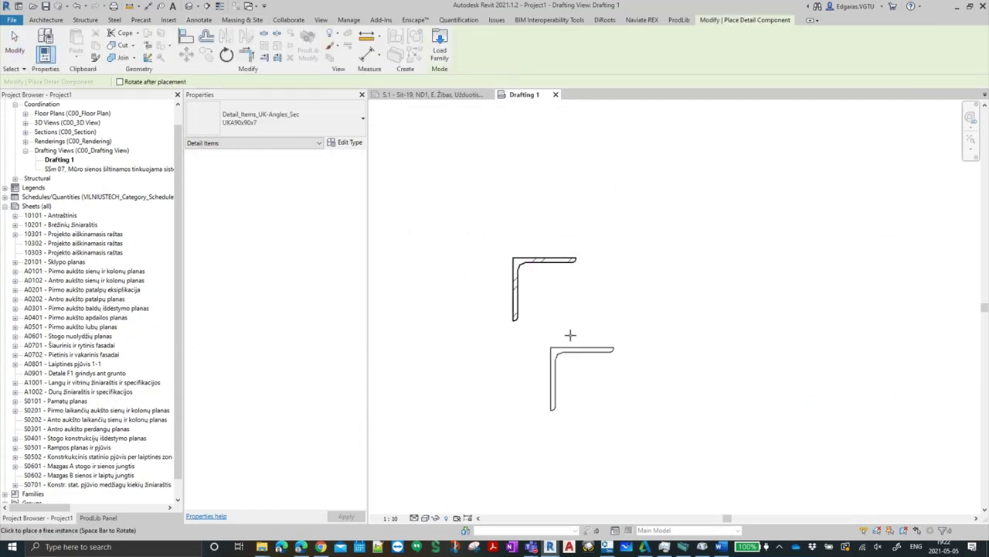
{"action": "key", "text": "Escape"}
{"action": "key", "text": "Escape"}
{"action": "scroll", "coordinate": [523, 252], "scroll_direction": "up", "scroll_amount": 3}
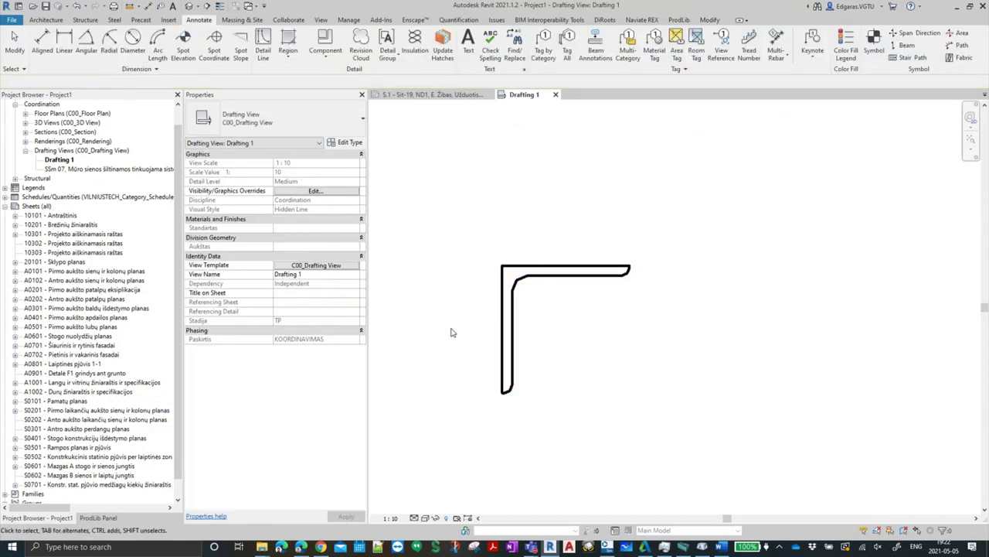
{"action": "scroll", "coordinate": [452, 309], "scroll_direction": "down", "scroll_amount": 2}
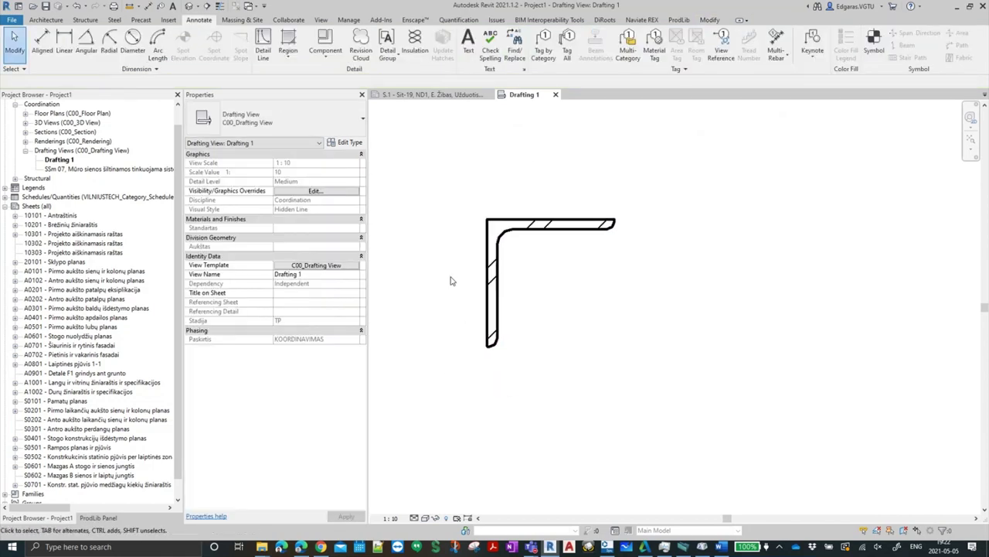
Rotate a copy of the angle so the two sit back to back
{"action": "left_click", "coordinate": [491, 311]}
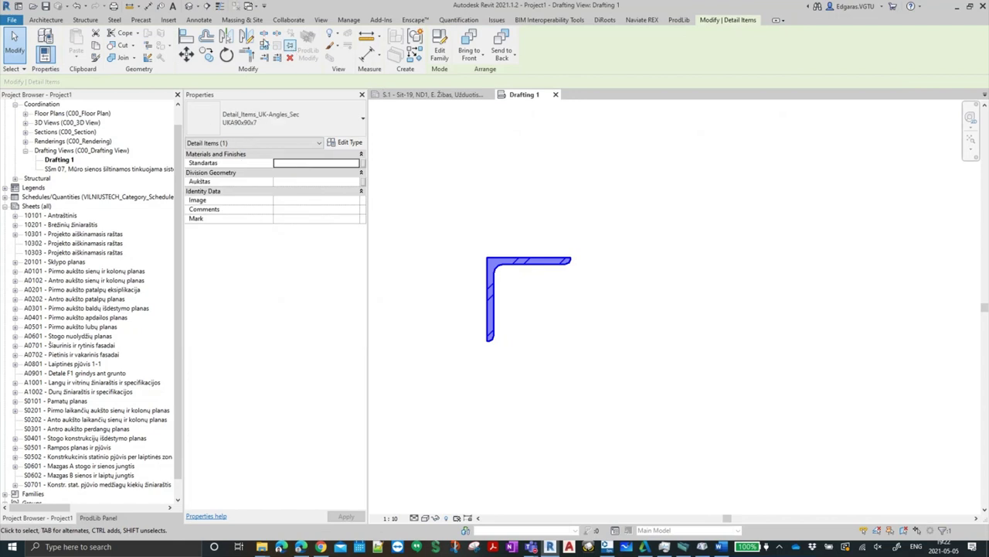
{"action": "key", "text": "r"}
{"action": "key", "text": "o"}
{"action": "left_click", "coordinate": [471, 256]}
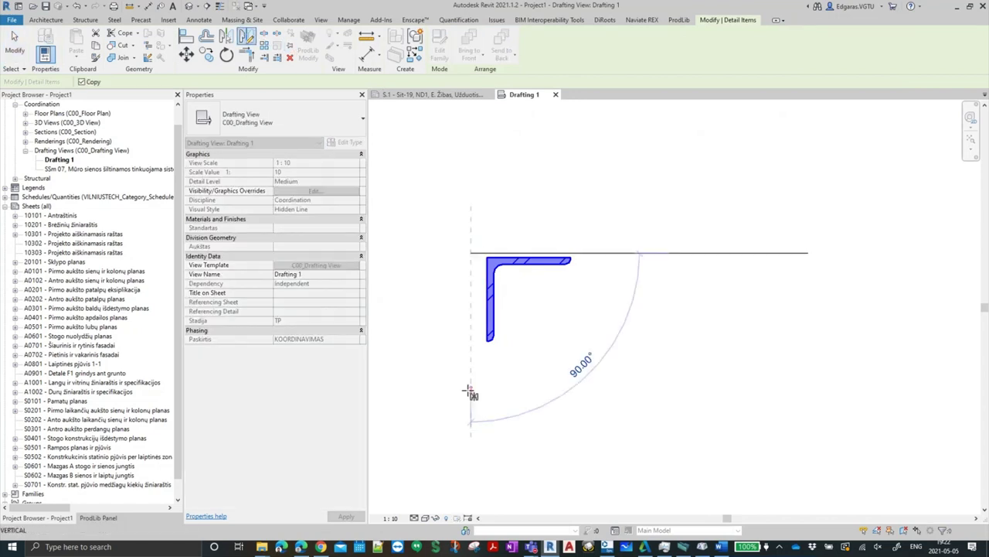
{"action": "left_click", "coordinate": [469, 382]}
{"action": "key", "text": "Escape"}
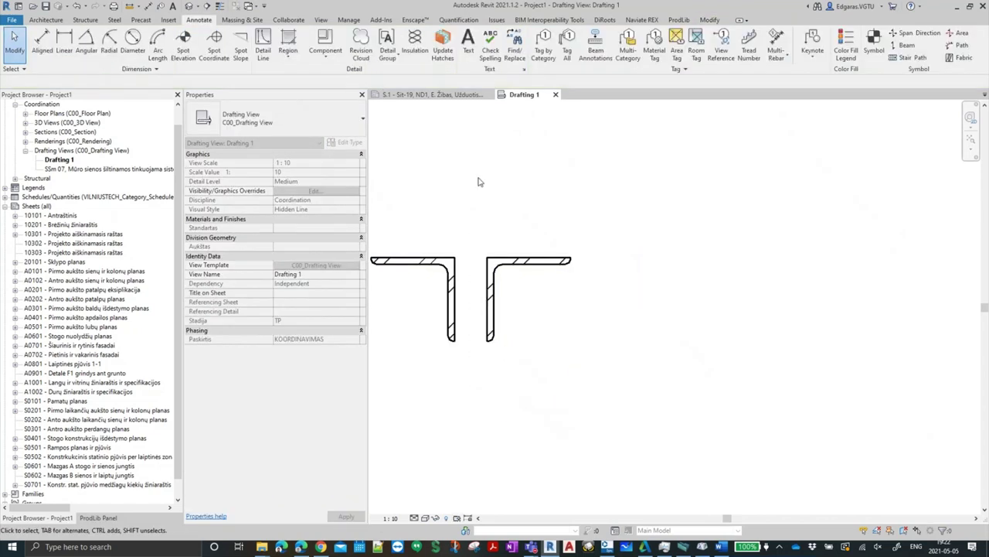
{"action": "scroll", "coordinate": [503, 183], "scroll_direction": "down", "scroll_amount": 2}
{"action": "scroll", "coordinate": [577, 329], "scroll_direction": "down", "scroll_amount": 1}
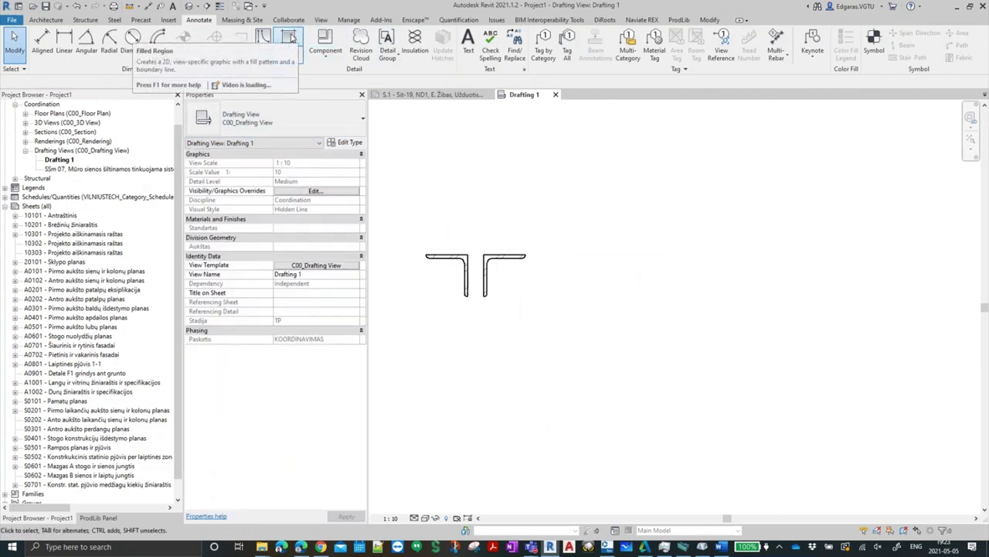
Start a Filled Region and browse its region types in the Properties type selector
{"action": "left_click", "coordinate": [290, 39]}
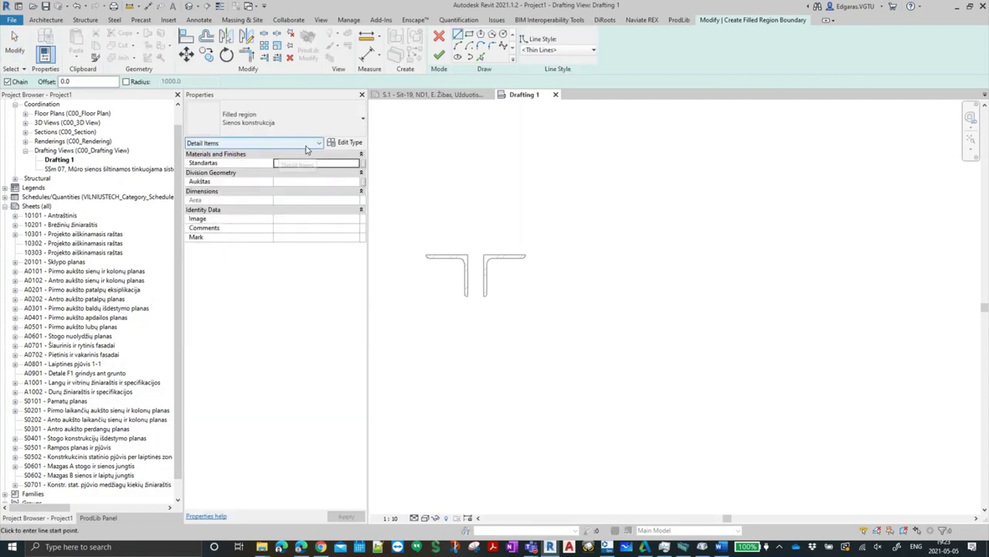
{"action": "left_click", "coordinate": [313, 126]}
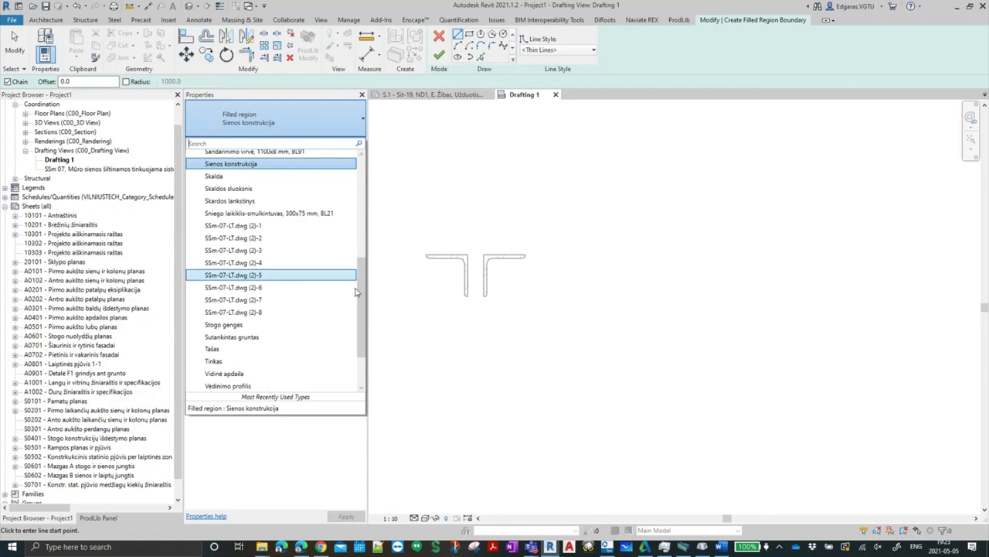
{"action": "left_click_drag", "start_coordinate": [361, 307], "coordinate": [368, 228]}
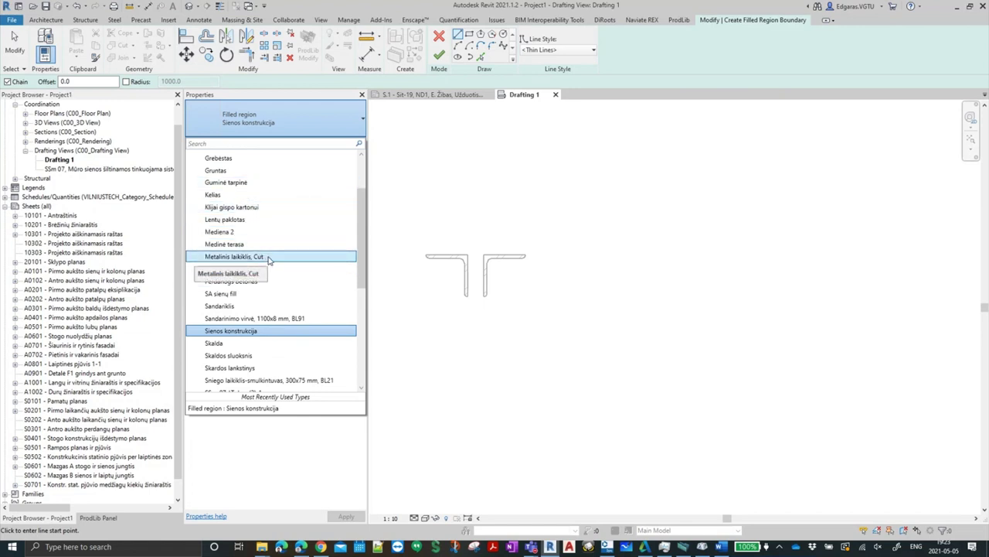
{"action": "scroll", "coordinate": [267, 260], "scroll_direction": "up", "scroll_amount": 1}
{"action": "scroll", "coordinate": [269, 260], "scroll_direction": "up", "scroll_amount": 1}
{"action": "scroll", "coordinate": [270, 267], "scroll_direction": "down", "scroll_amount": 1}
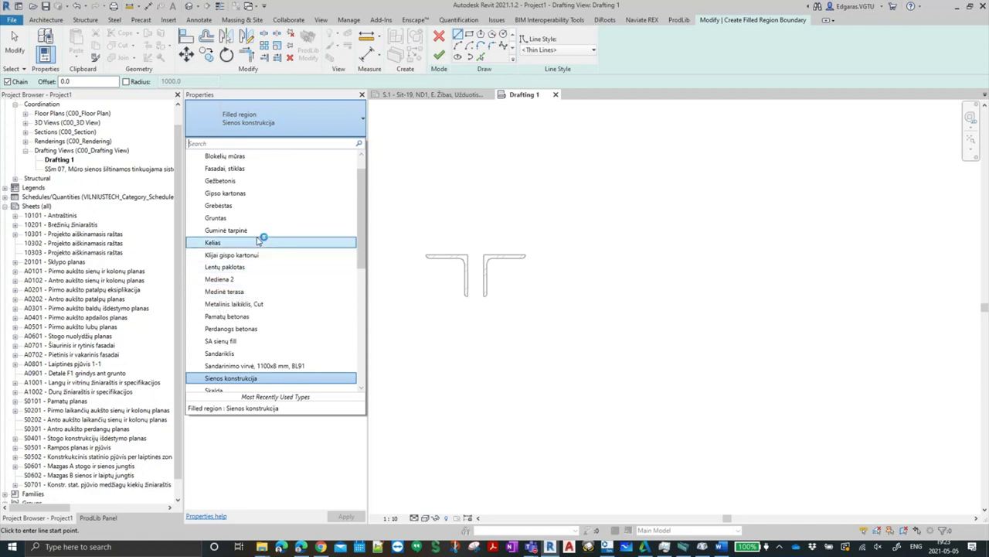
{"action": "scroll", "coordinate": [272, 215], "scroll_direction": "up", "scroll_amount": 1}
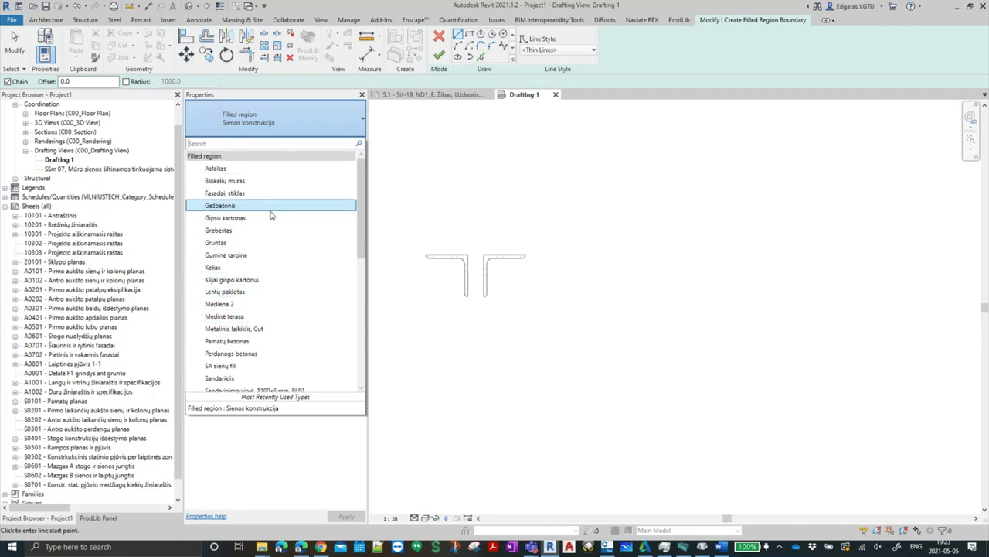
{"action": "scroll", "coordinate": [275, 232], "scroll_direction": "down", "scroll_amount": 4}
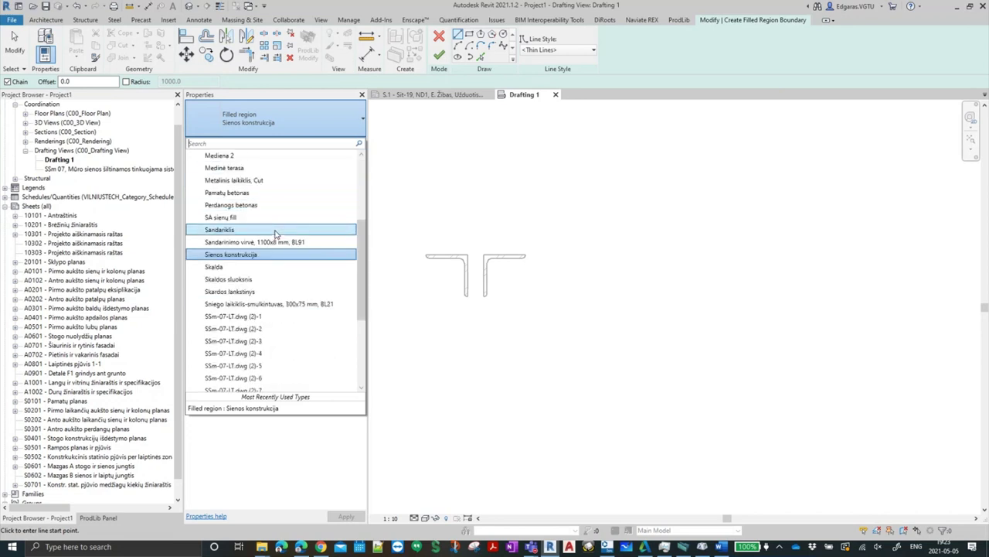
{"action": "scroll", "coordinate": [275, 234], "scroll_direction": "down", "scroll_amount": 3}
{"action": "scroll", "coordinate": [276, 235], "scroll_direction": "down", "scroll_amount": 1}
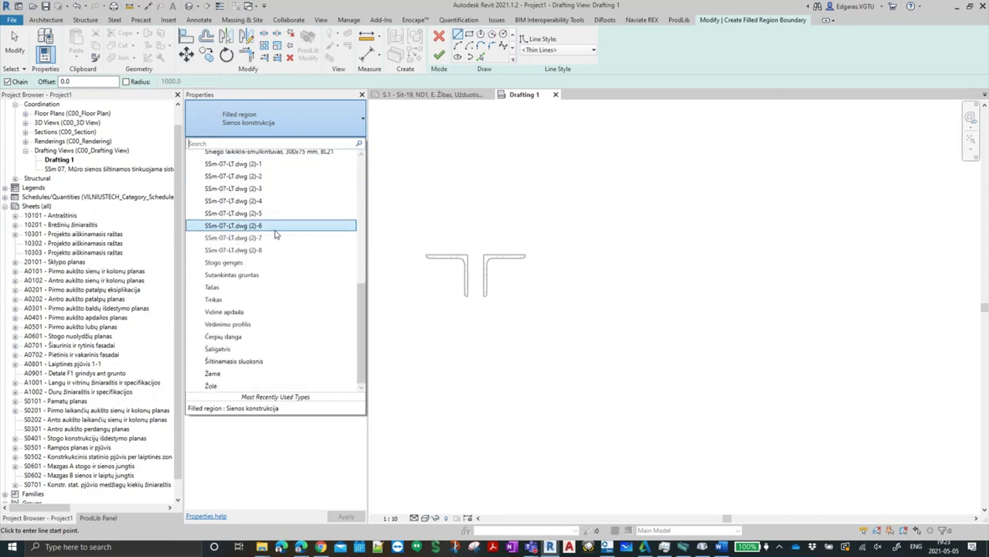
{"action": "scroll", "coordinate": [273, 287], "scroll_direction": "up", "scroll_amount": 1}
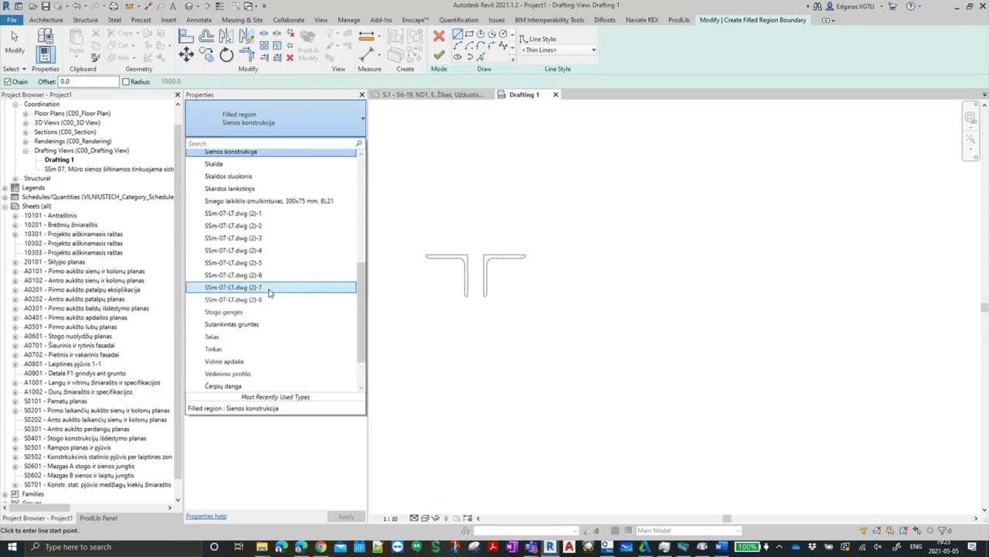
{"action": "scroll", "coordinate": [274, 278], "scroll_direction": "up", "scroll_amount": 1}
{"action": "scroll", "coordinate": [275, 274], "scroll_direction": "up", "scroll_amount": 1}
{"action": "scroll", "coordinate": [278, 267], "scroll_direction": "up", "scroll_amount": 1}
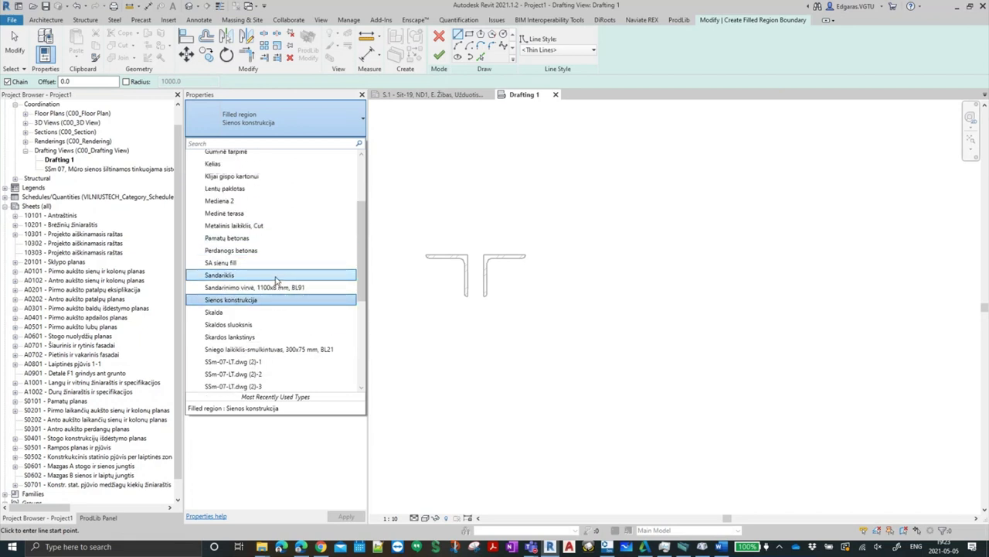
{"action": "scroll", "coordinate": [272, 278], "scroll_direction": "up", "scroll_amount": 1}
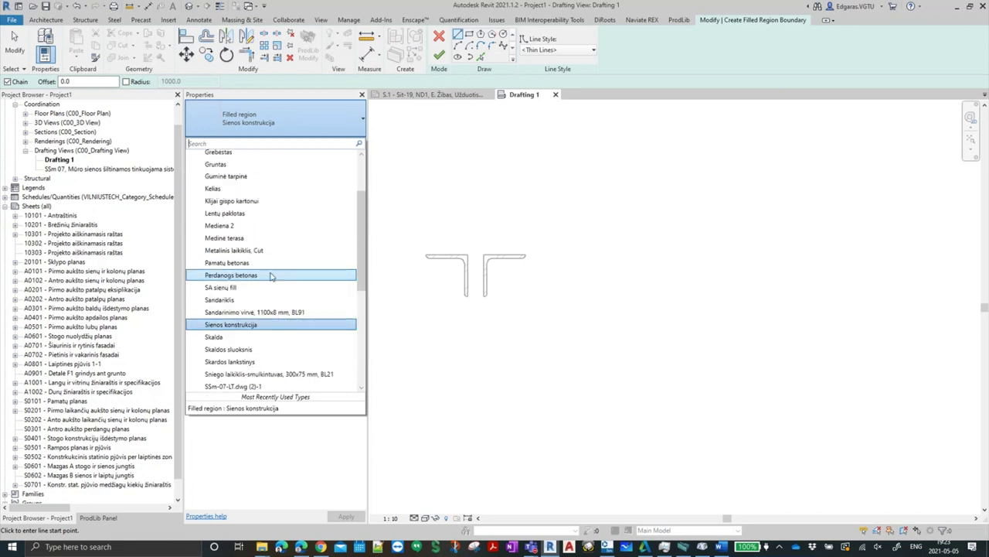
Duplicate the Metalinis laikiklis, Cut region type as Plienas with type comment Plienas
{"action": "left_click", "coordinate": [259, 251]}
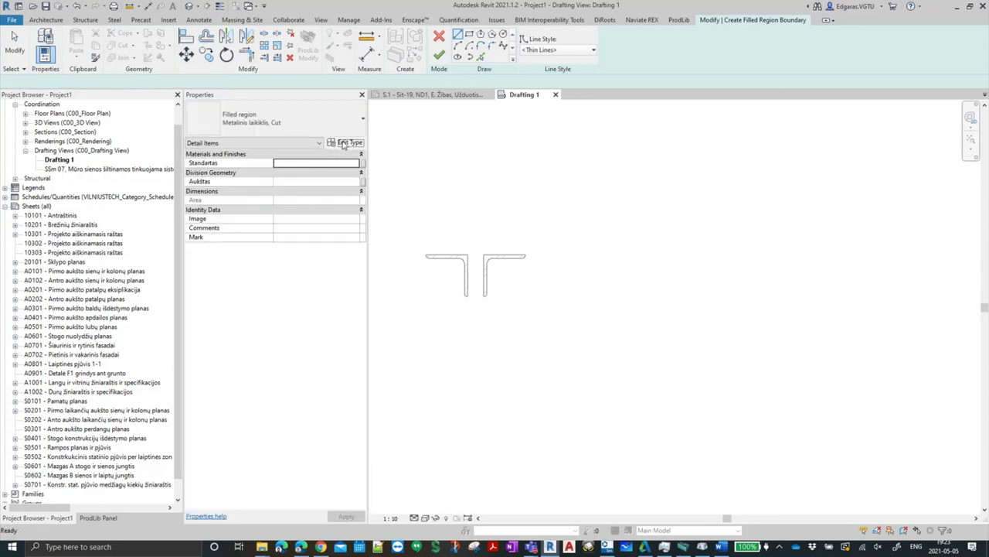
{"action": "left_click", "coordinate": [346, 142]}
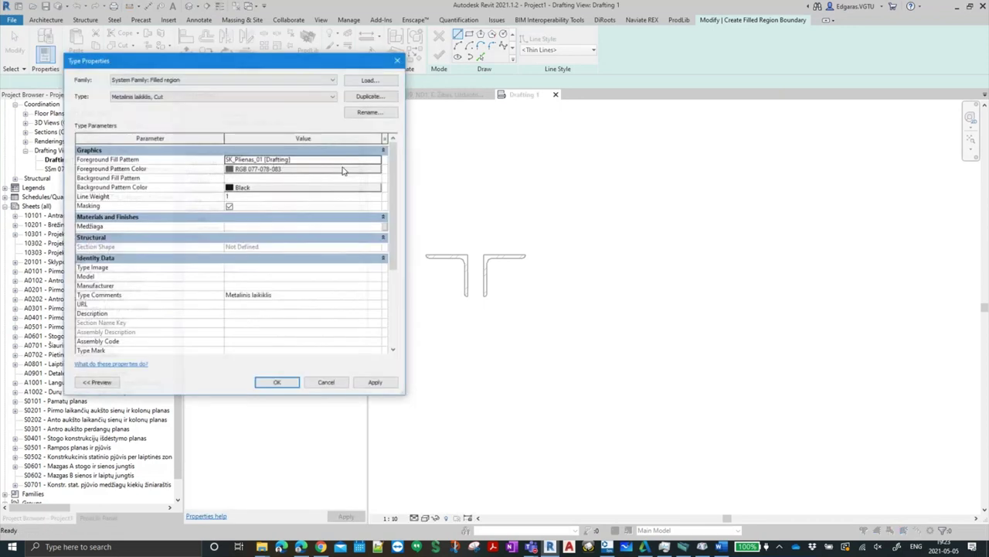
{"action": "left_click", "coordinate": [371, 95]}
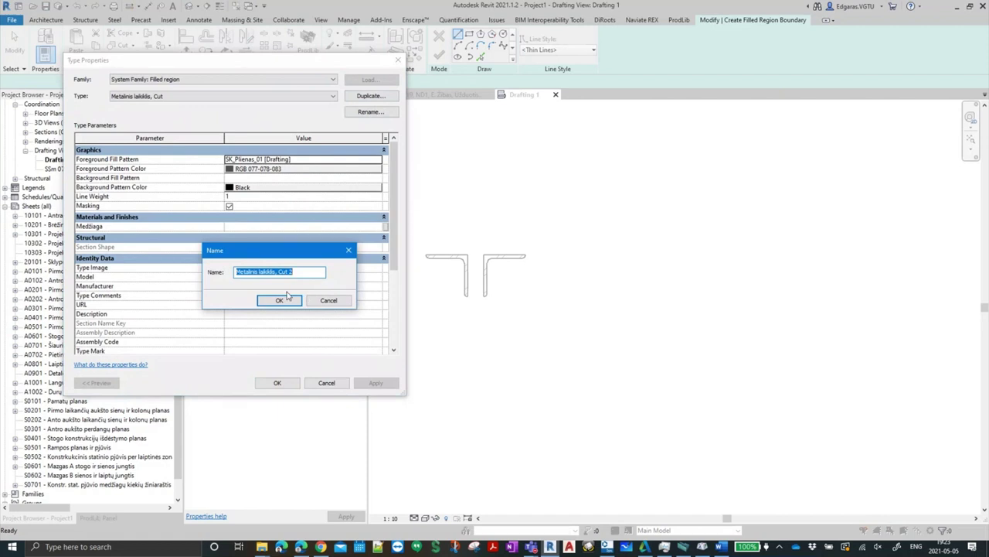
{"action": "type", "text": "Ple"}
{"action": "left_click", "coordinate": [280, 300]}
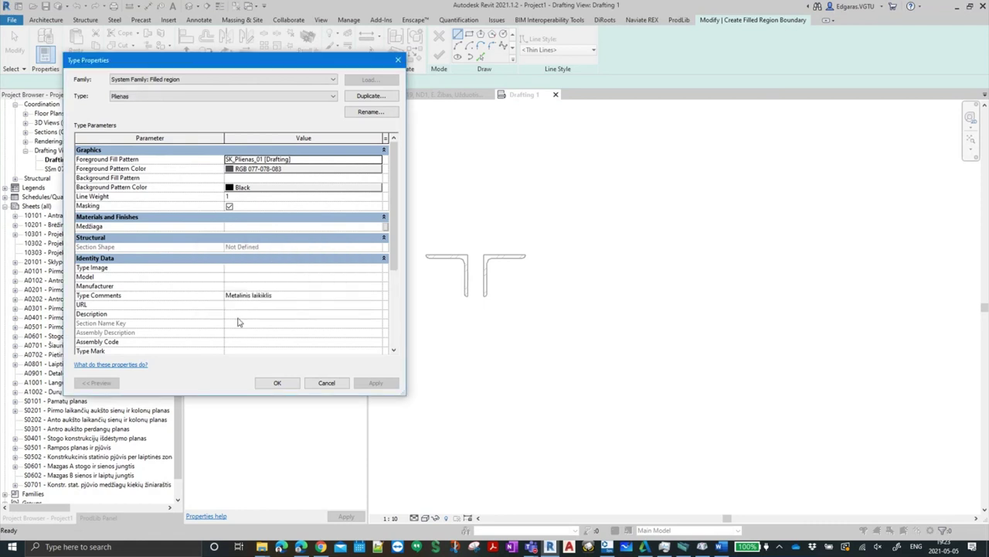
{"action": "left_click", "coordinate": [303, 295]}
{"action": "type", "text": "Plienas"}
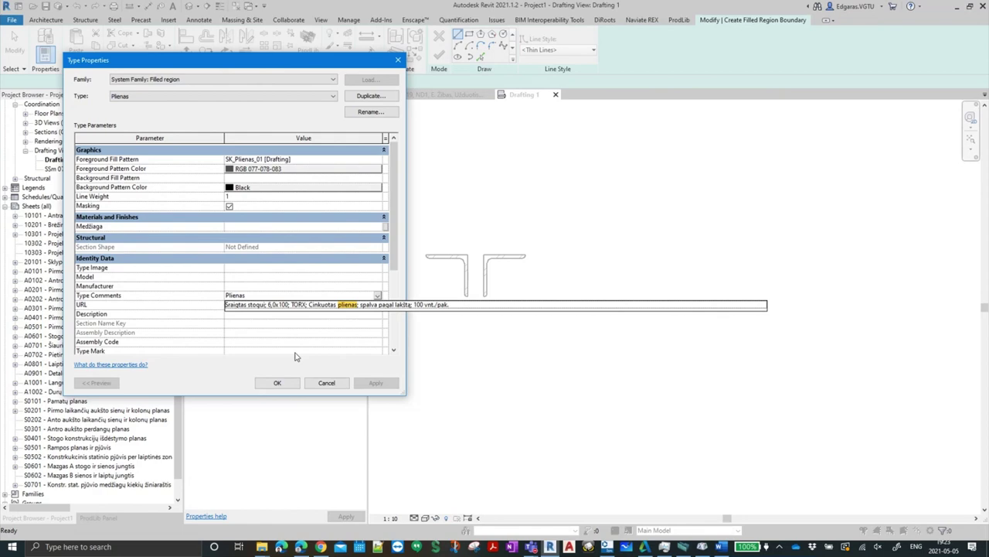
{"action": "key", "text": "Escape"}
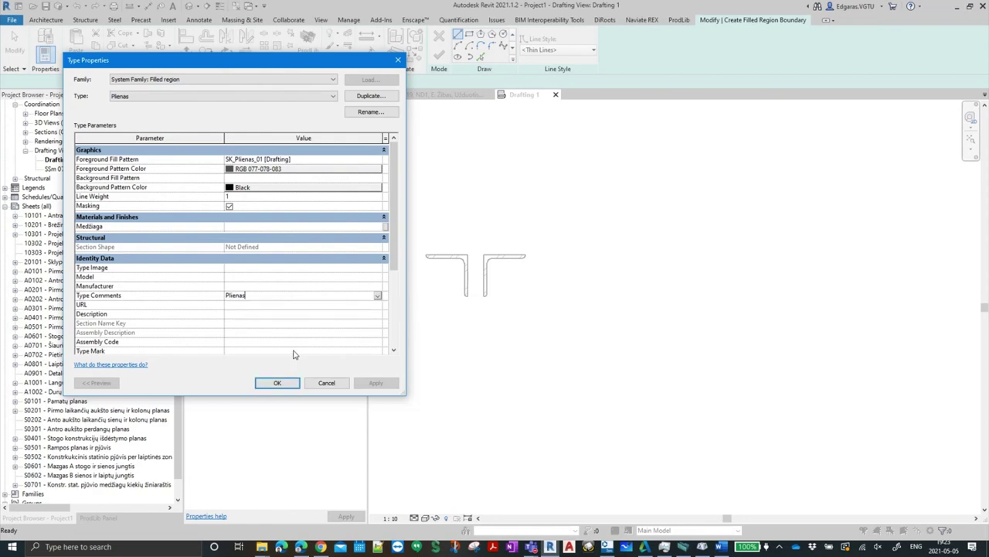
{"action": "left_click", "coordinate": [282, 382]}
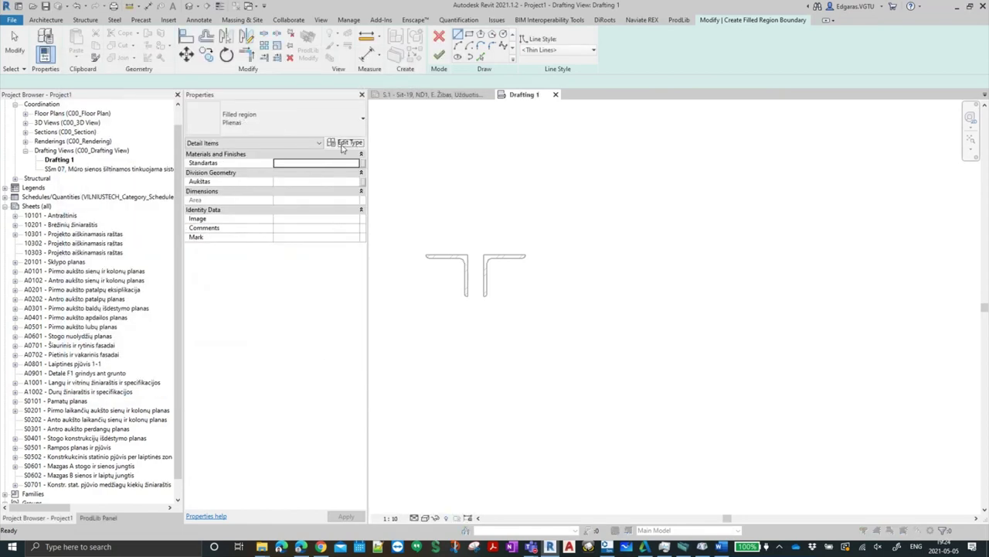
Check that the Plienas type keeps the SK_Plienas_01 fill pattern
{"action": "left_click", "coordinate": [345, 143]}
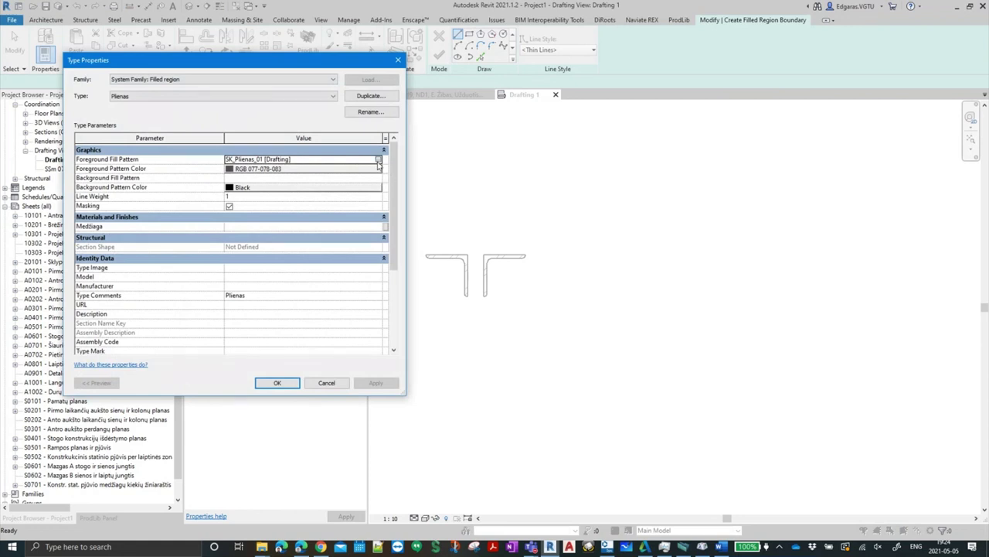
{"action": "left_click", "coordinate": [378, 159]}
{"action": "left_click", "coordinate": [246, 329]}
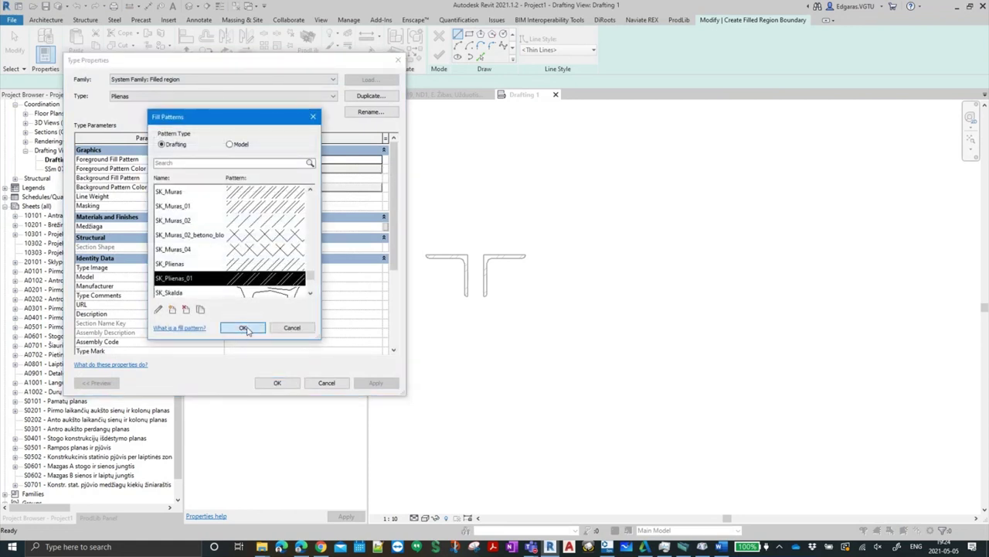
{"action": "left_click", "coordinate": [276, 382]}
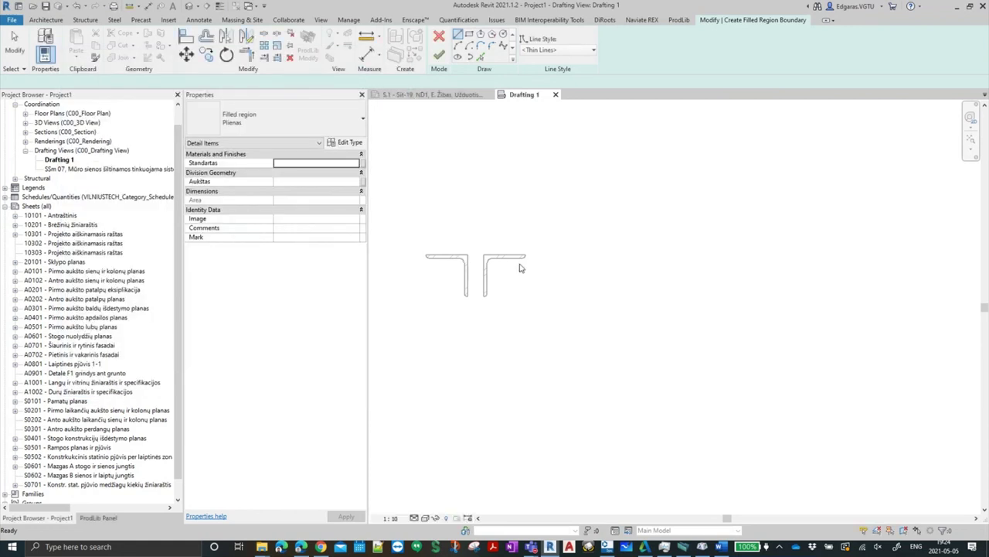
{"action": "scroll", "coordinate": [490, 259], "scroll_direction": "up", "scroll_amount": 2}
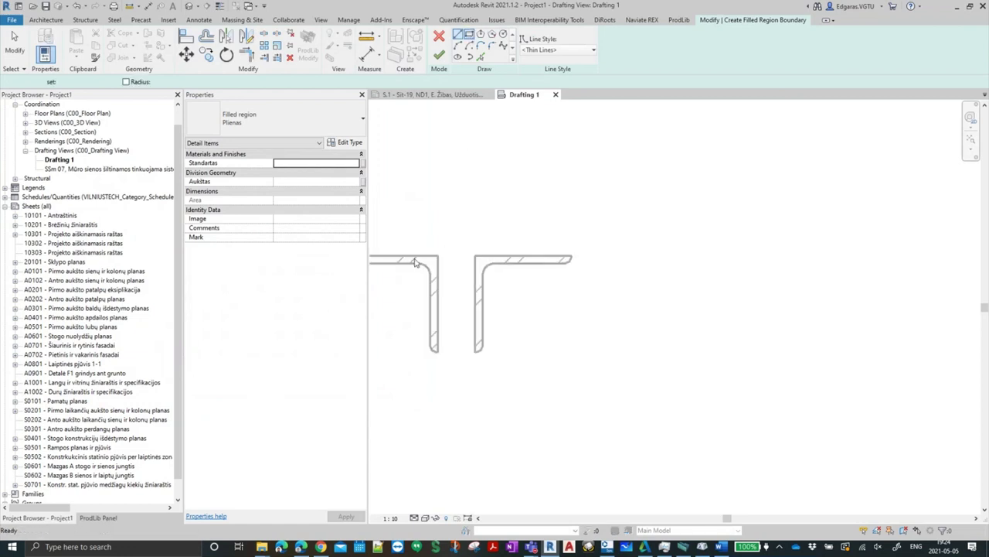
Use the Rectangle boundary tool with line style 01.4-CONTINUOUS-035-E
{"action": "left_click", "coordinate": [469, 35]}
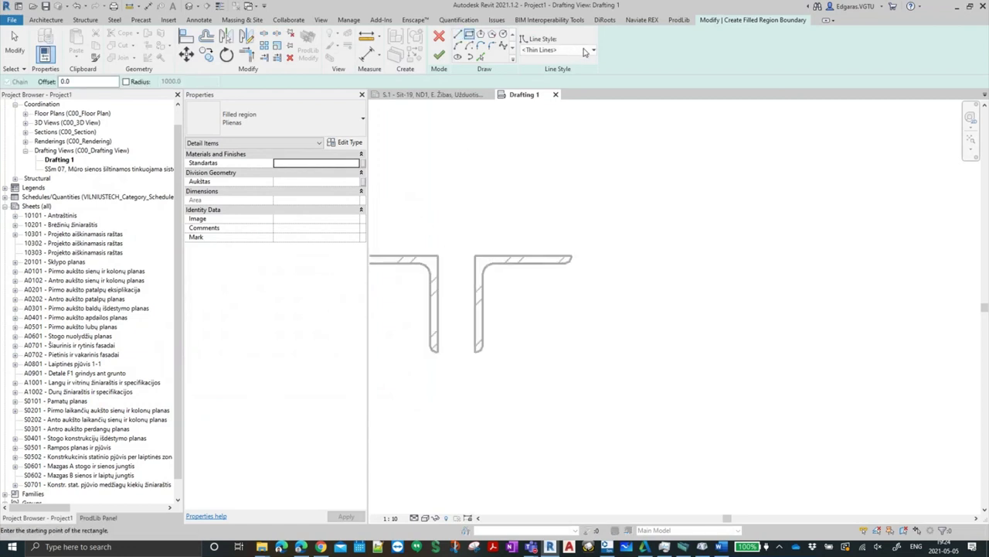
{"action": "left_click", "coordinate": [592, 51]}
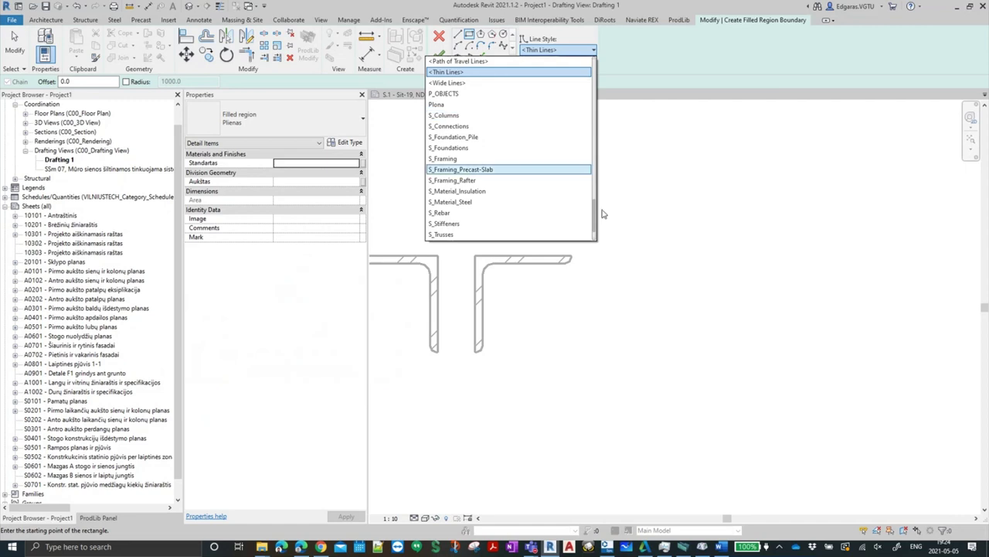
{"action": "left_click_drag", "start_coordinate": [594, 219], "coordinate": [599, 79]}
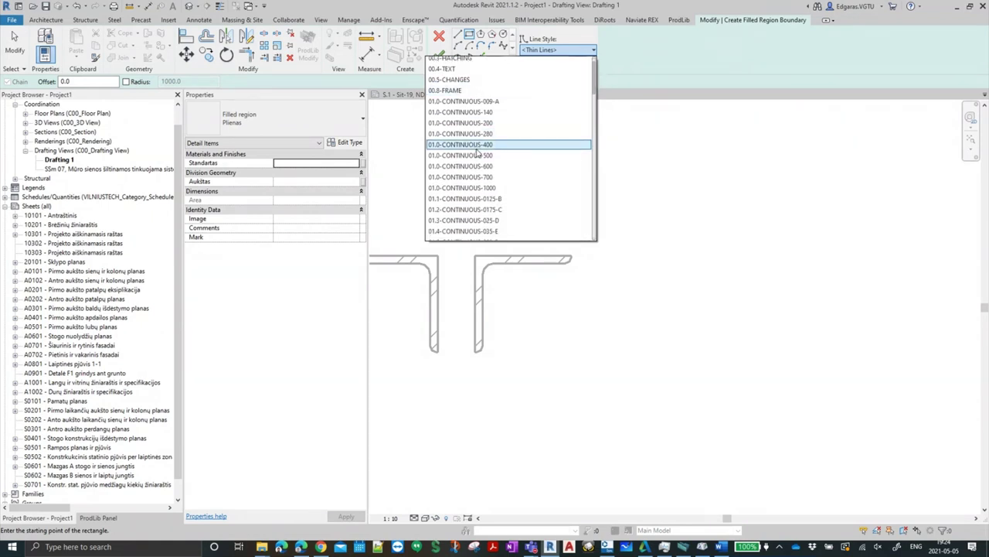
{"action": "scroll", "coordinate": [495, 156], "scroll_direction": "up", "scroll_amount": 2}
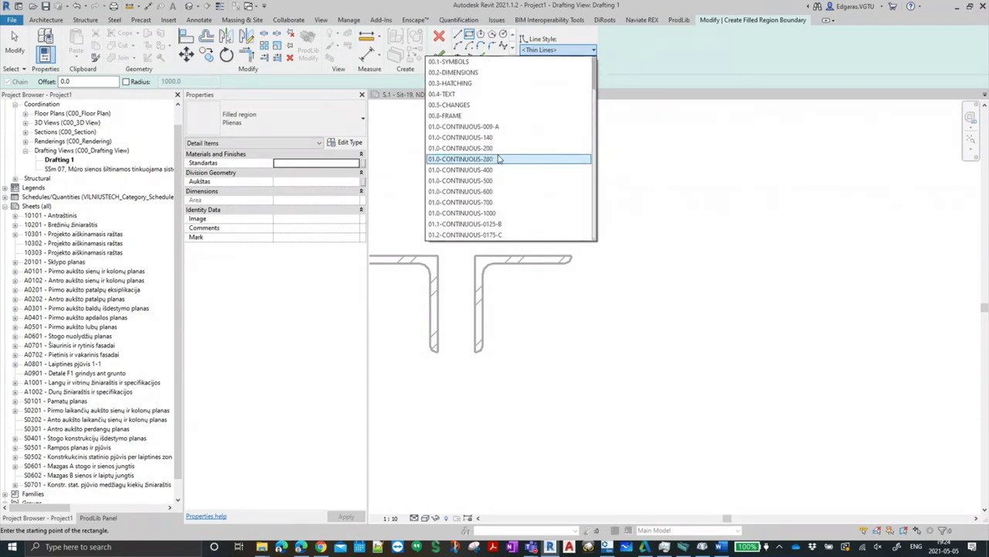
{"action": "scroll", "coordinate": [495, 157], "scroll_direction": "down", "scroll_amount": 2}
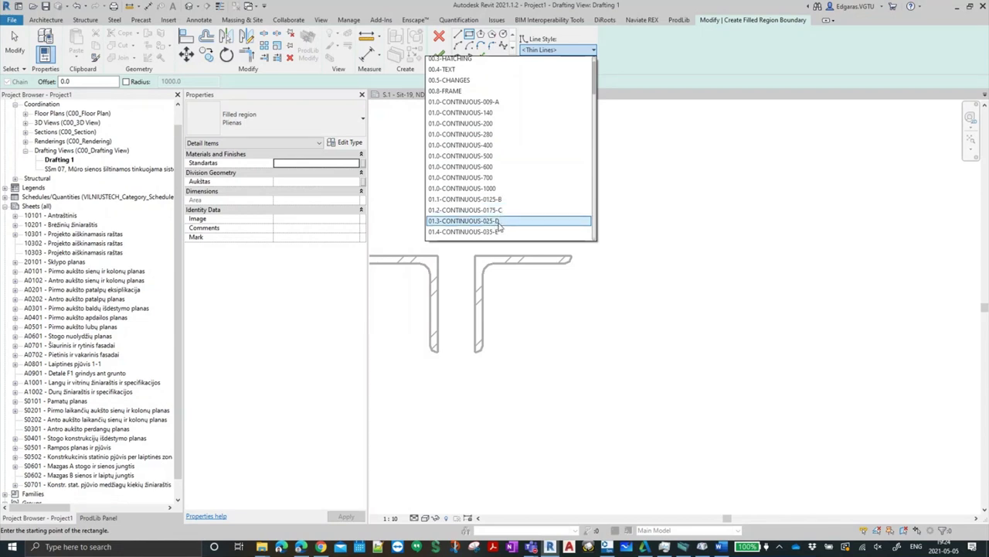
{"action": "scroll", "coordinate": [498, 229], "scroll_direction": "down", "scroll_amount": 1}
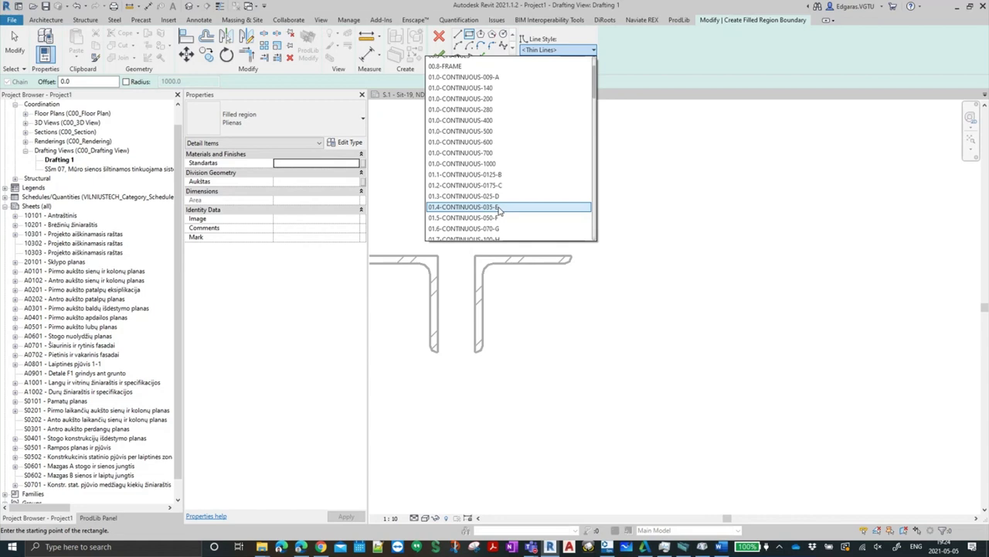
{"action": "left_click", "coordinate": [449, 209]}
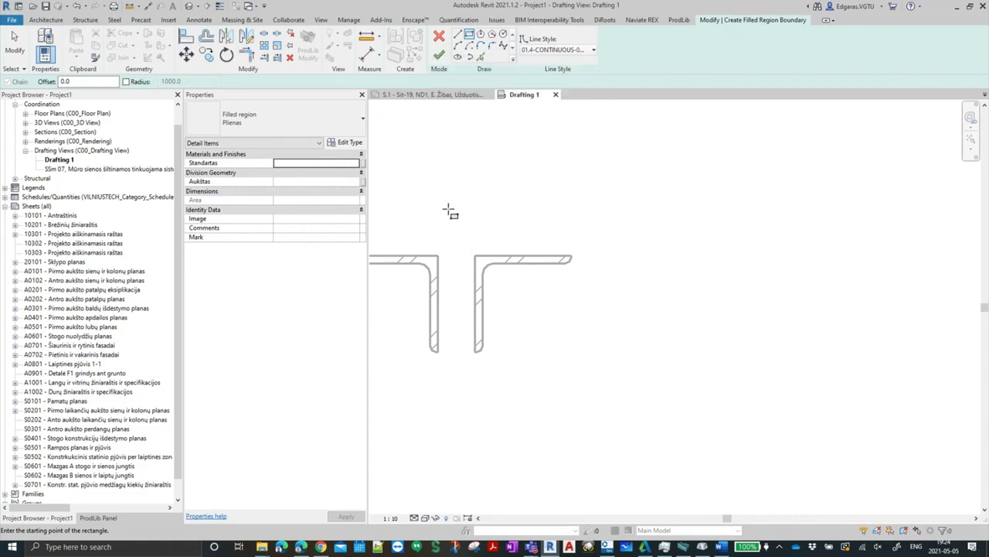
Sketch a 25 × 200 rectangle starting at the angle's top endpoint
{"action": "left_click", "coordinate": [438, 256]}
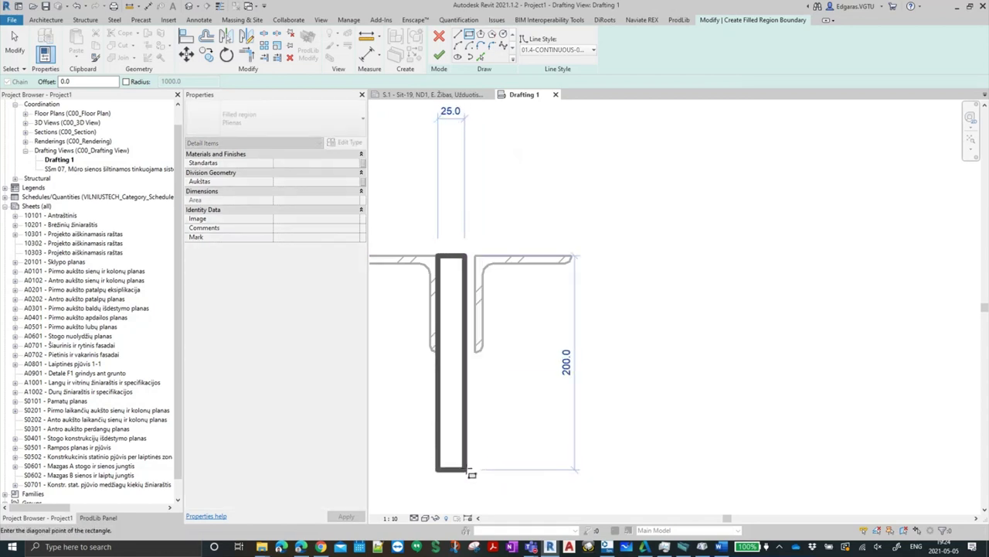
{"action": "left_click", "coordinate": [471, 474]}
{"action": "key", "text": "Escape"}
{"action": "key", "text": "Escape"}
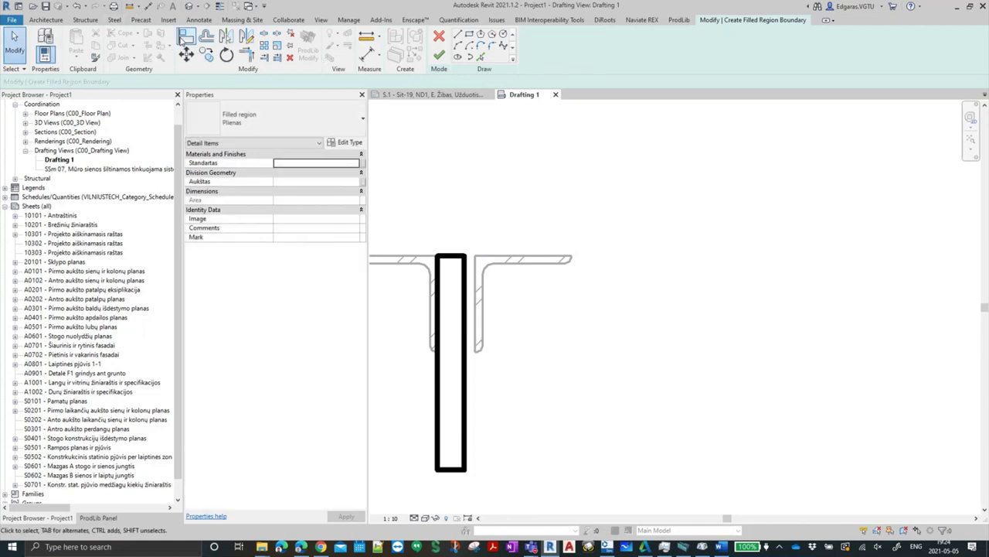
Align the plate's right edge to the angle and finish the filled region
{"action": "left_click", "coordinate": [184, 37]}
{"action": "left_click", "coordinate": [476, 340]}
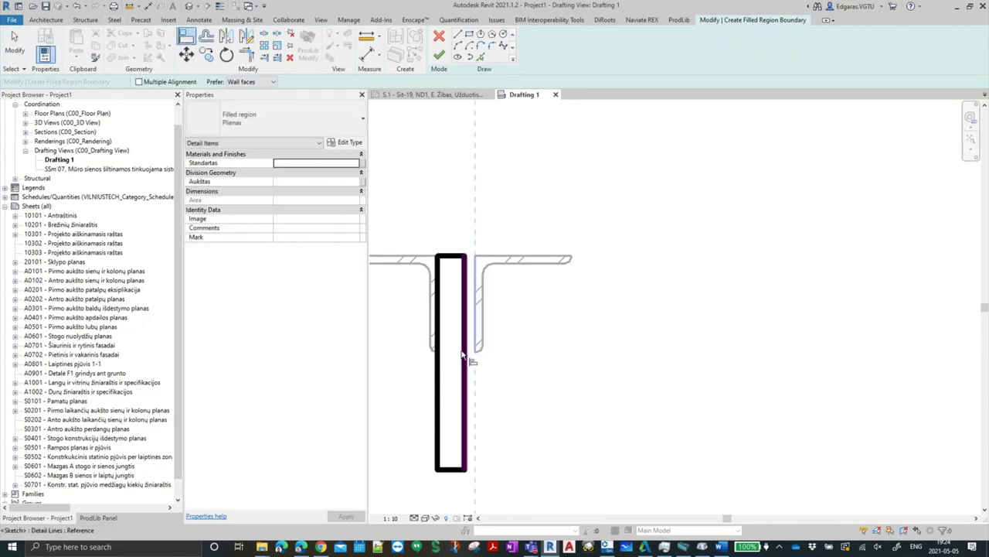
{"action": "left_click", "coordinate": [463, 357]}
{"action": "left_click", "coordinate": [439, 56]}
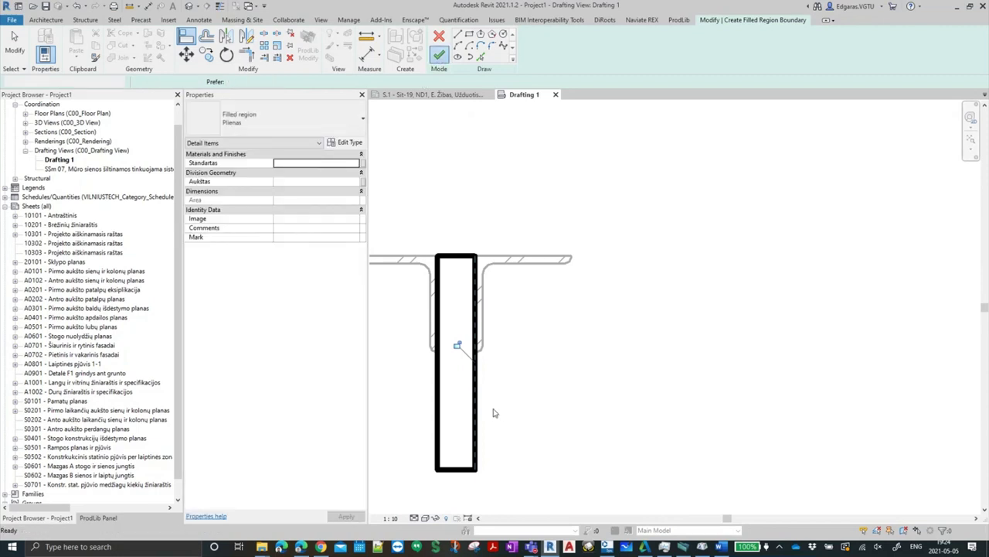
{"action": "key", "text": "Escape"}
{"action": "key", "text": "Escape"}
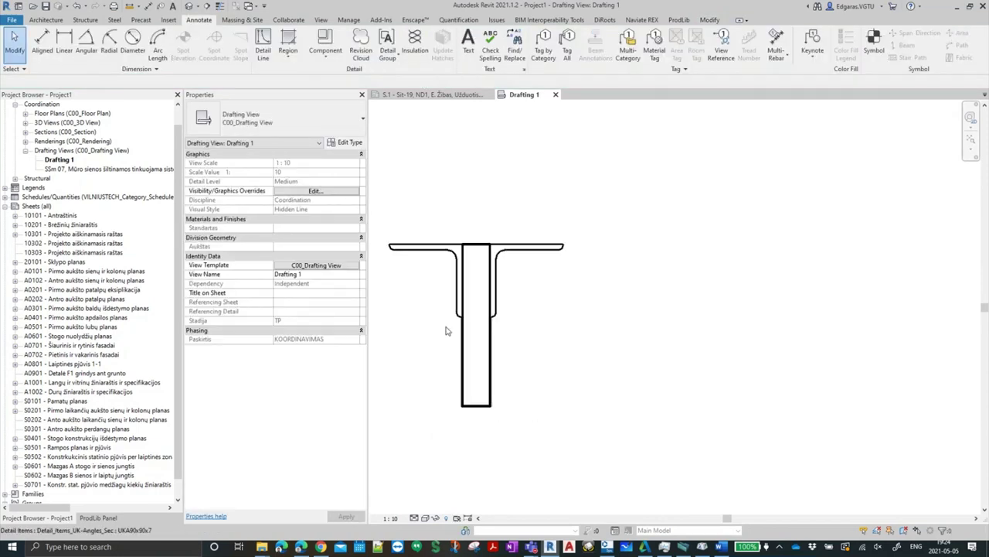
{"action": "scroll", "coordinate": [521, 272], "scroll_direction": "up", "scroll_amount": 2}
{"action": "scroll", "coordinate": [564, 375], "scroll_direction": "down", "scroll_amount": 1}
{"action": "scroll", "coordinate": [548, 364], "scroll_direction": "down", "scroll_amount": 1}
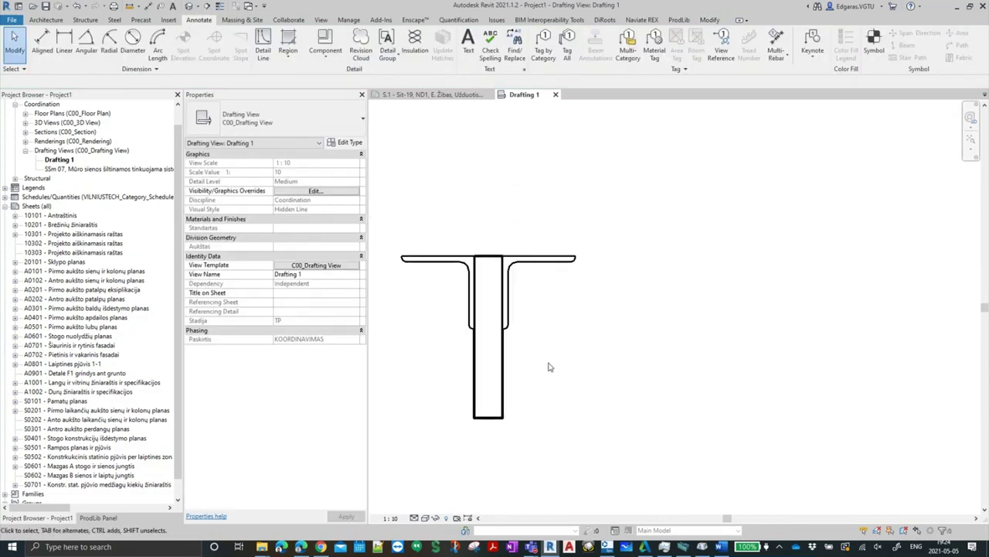
{"action": "middle_click_drag", "start_coordinate": [565, 382], "coordinate": [547, 350]}
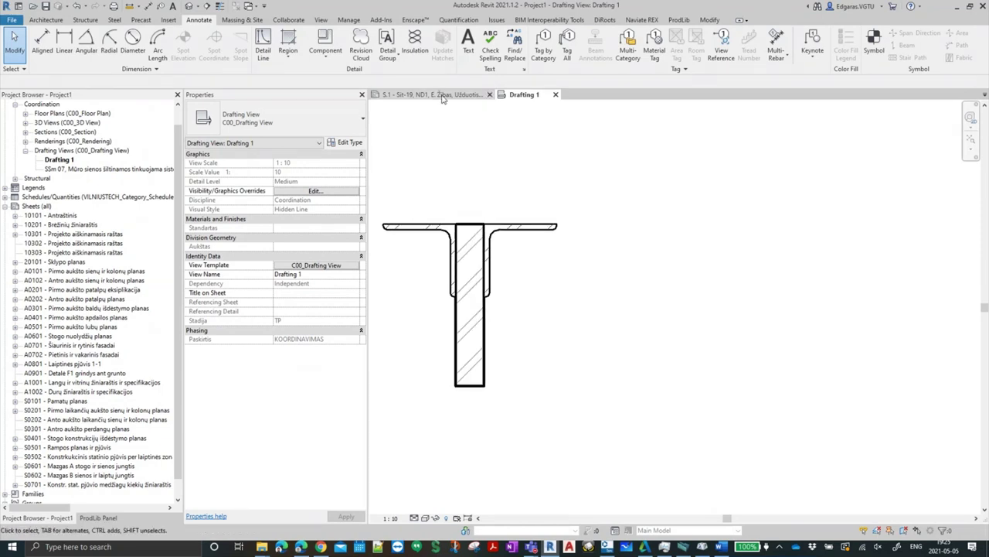
Rename the existing region type to 'Plienas pjūvis'
{"action": "left_click", "coordinate": [326, 37]}
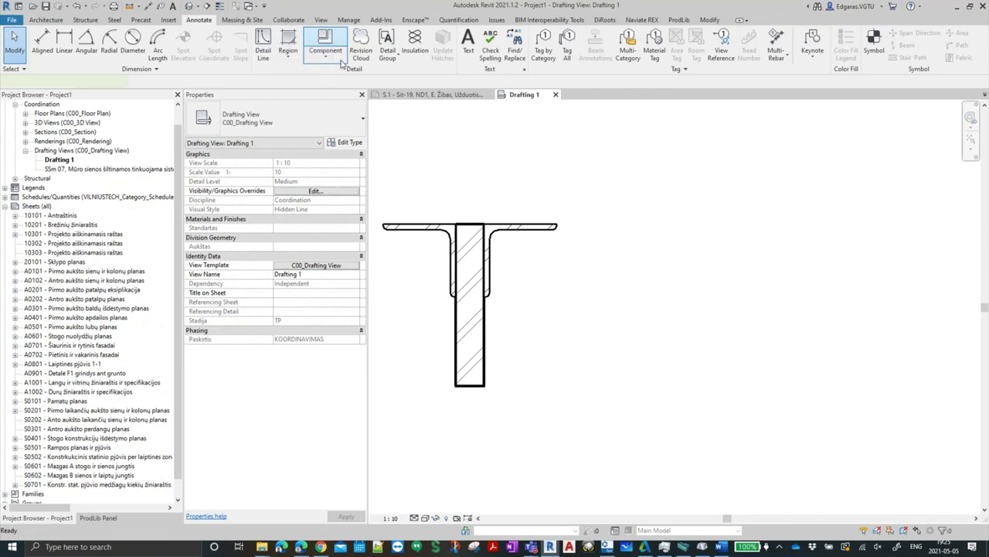
{"action": "key", "text": "Escape"}
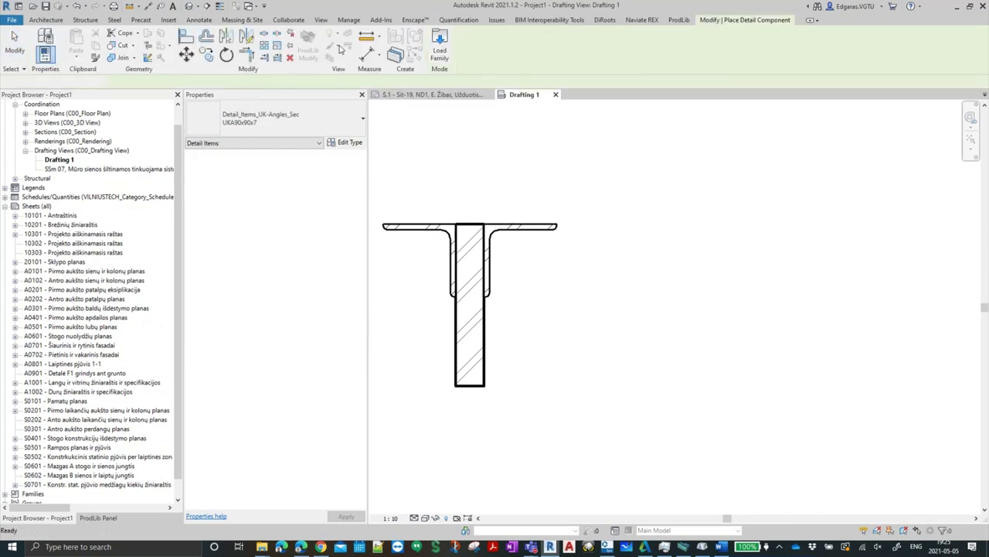
{"action": "key", "text": "Escape"}
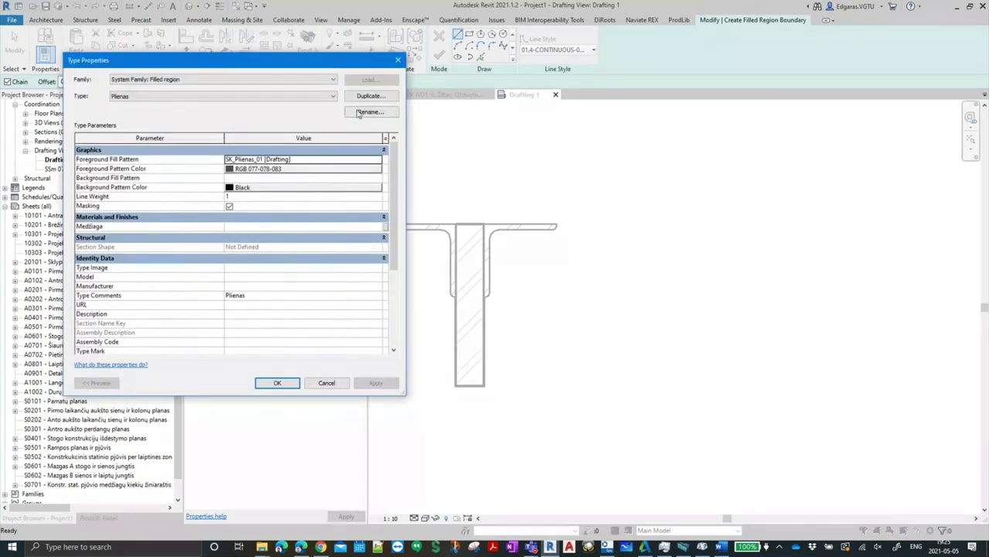
{"action": "left_click", "coordinate": [358, 113]}
{"action": "key", "text": "End"}
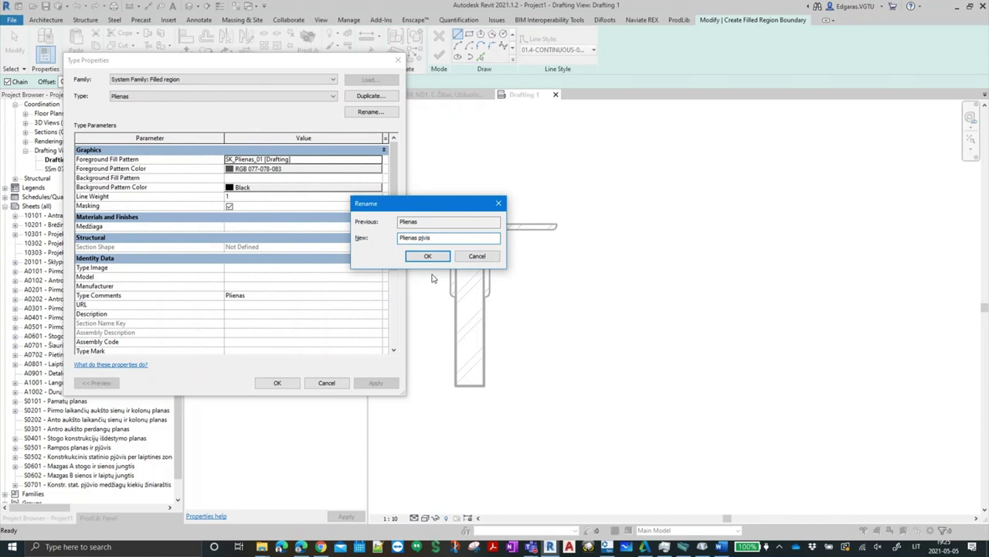
{"action": "left_click", "coordinate": [427, 256]}
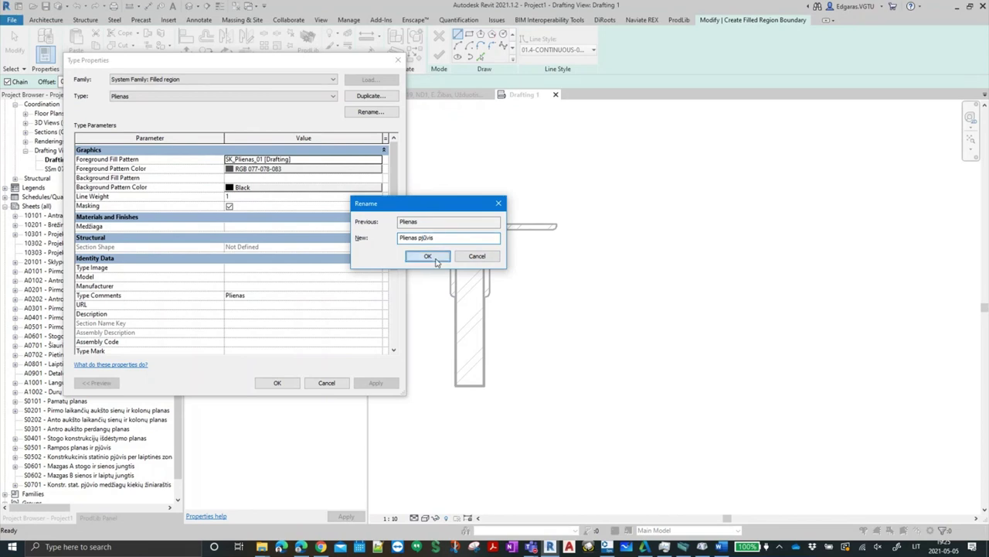
Duplicate that type as a new type named Plienas
{"action": "left_click", "coordinate": [370, 96]}
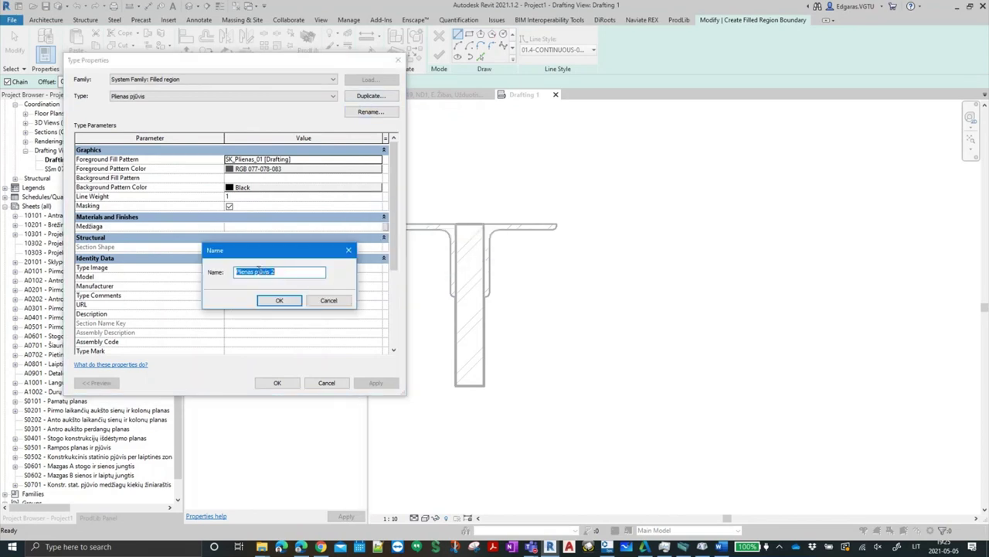
{"action": "left_click_drag", "start_coordinate": [256, 271], "coordinate": [313, 283]}
{"action": "key", "text": "BackSpace"}
{"action": "left_click", "coordinate": [280, 301]}
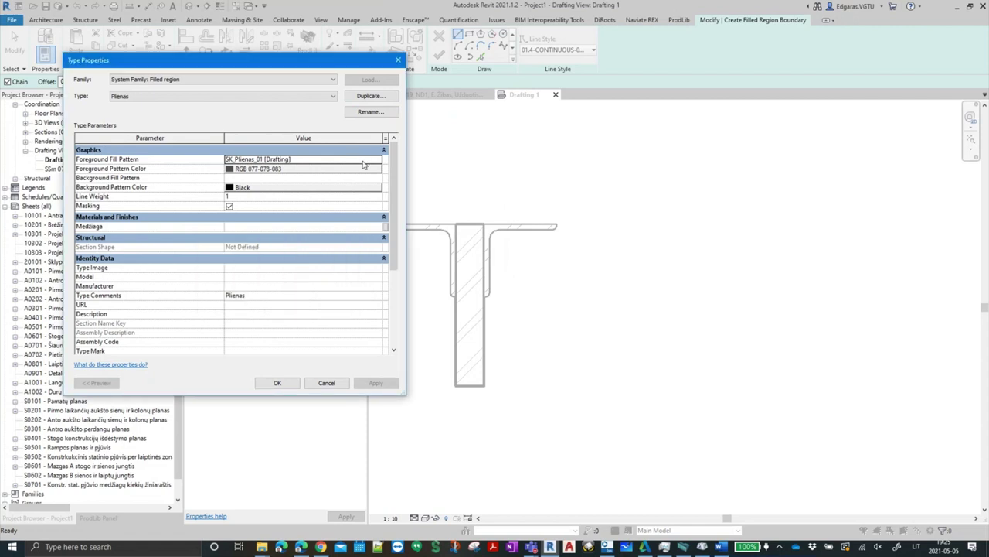
Set the Plienas foreground pattern to <Solid fill> in White and apply
{"action": "left_click", "coordinate": [381, 160]}
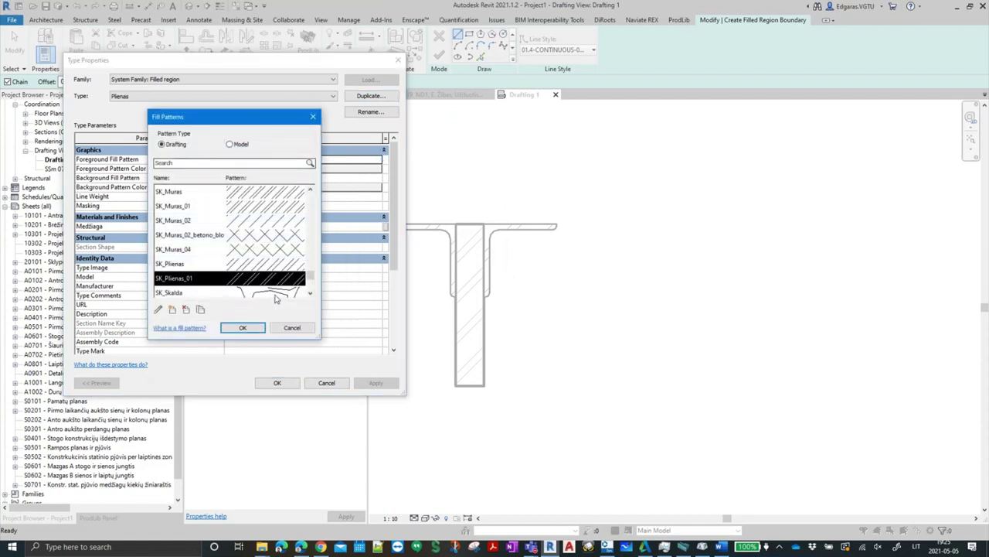
{"action": "left_click_drag", "start_coordinate": [311, 276], "coordinate": [312, 189]}
{"action": "left_click", "coordinate": [282, 206]}
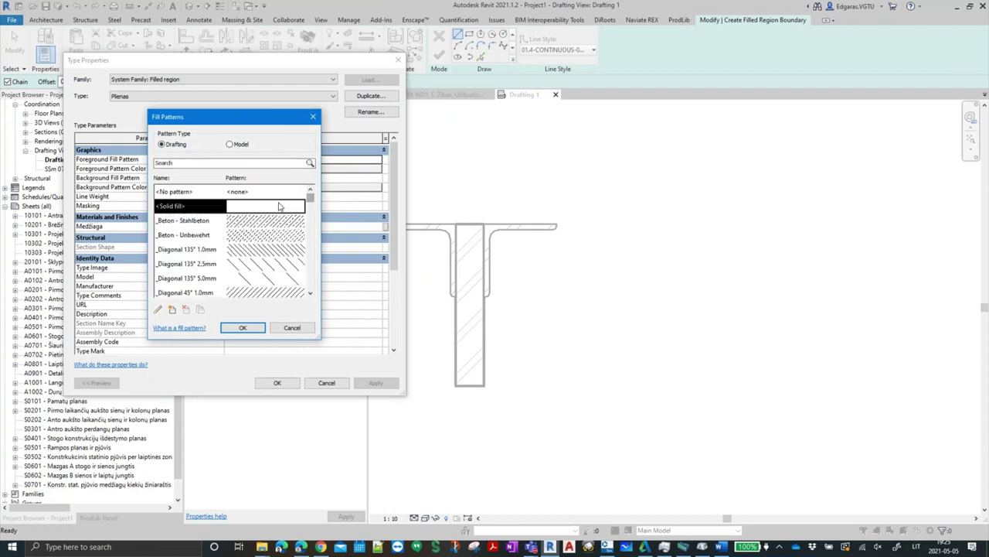
{"action": "left_click", "coordinate": [254, 331]}
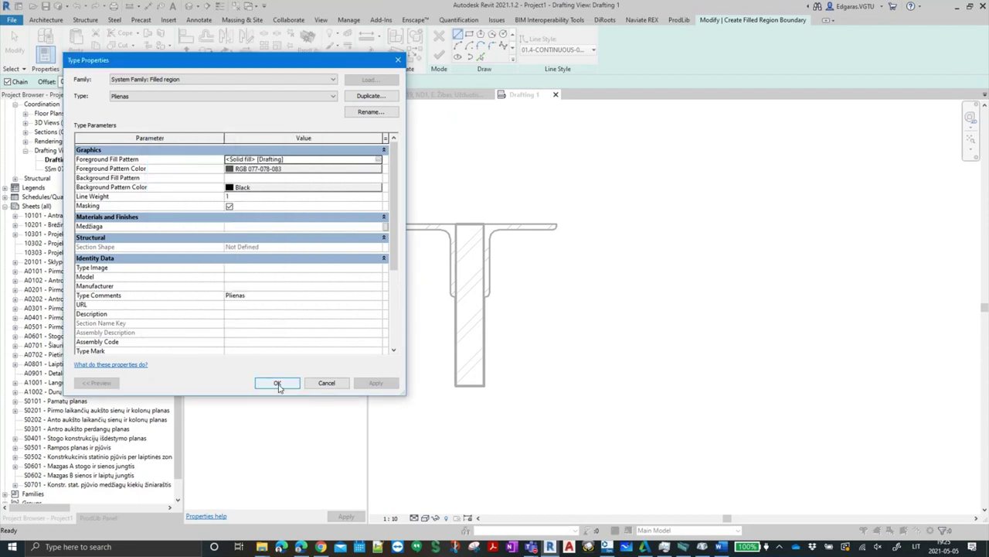
{"action": "left_click", "coordinate": [250, 169]}
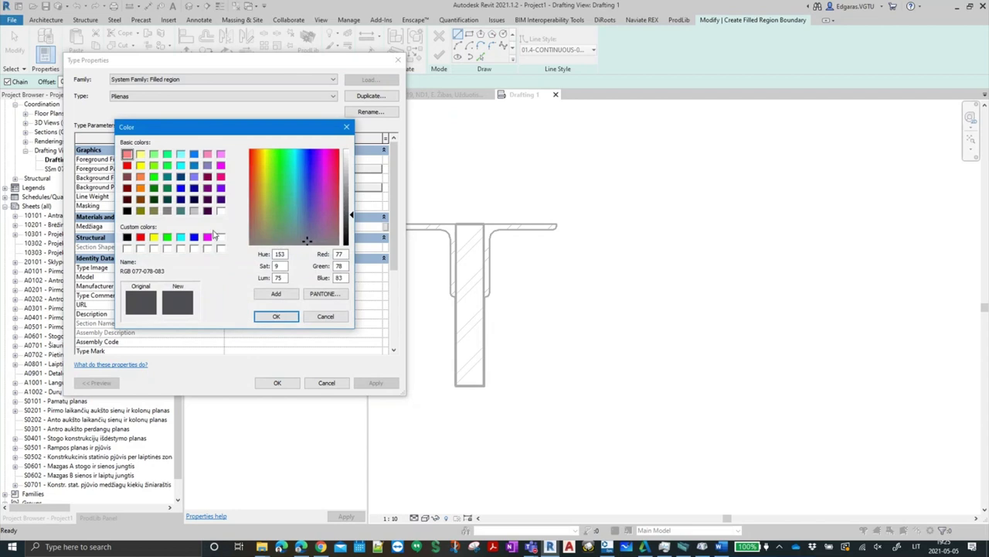
{"action": "left_click", "coordinate": [221, 211]}
{"action": "left_click", "coordinate": [276, 316]}
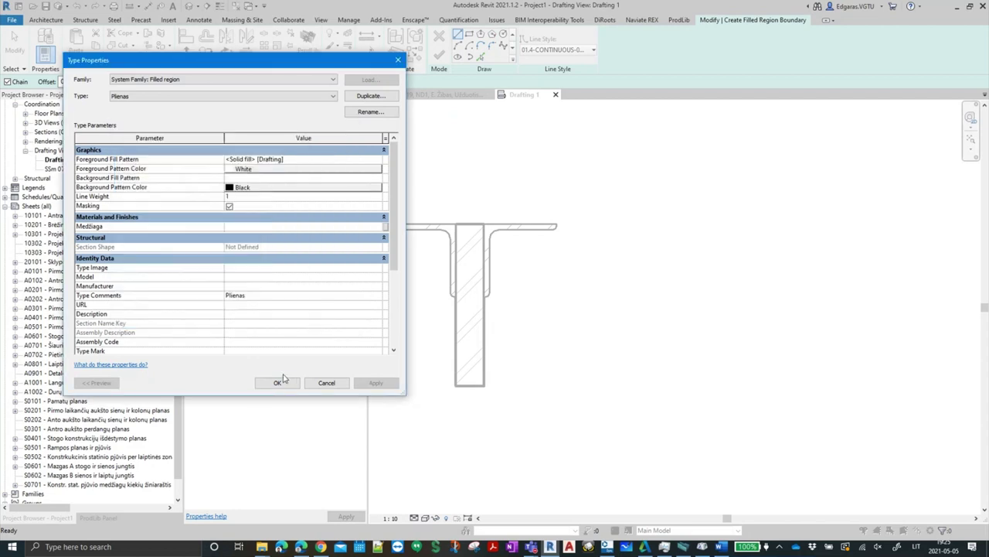
{"action": "left_click", "coordinate": [278, 384]}
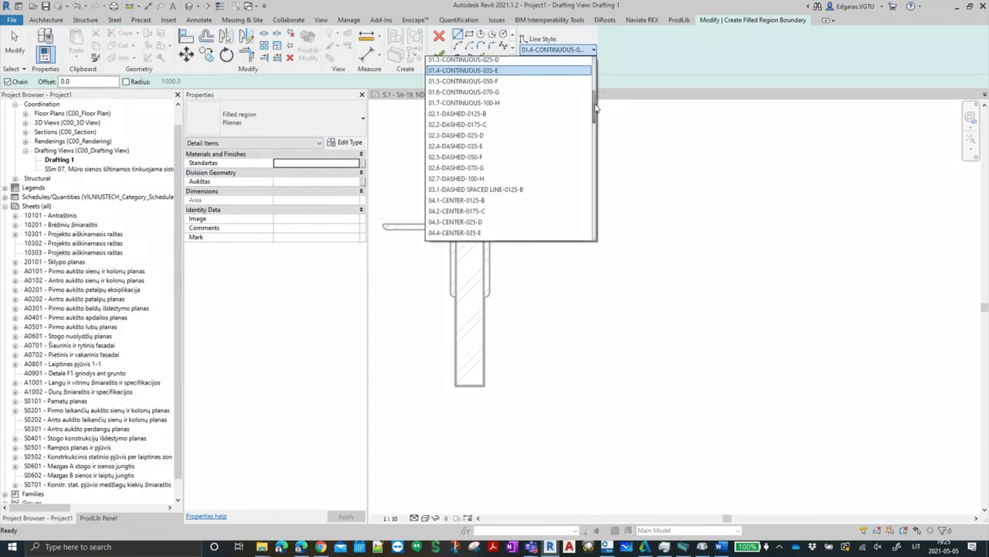
Switch to the Edge PDF showing the UK Parallel Flange Channels table
{"action": "scroll", "coordinate": [593, 90], "scroll_direction": "up", "scroll_amount": 4}
{"action": "scroll", "coordinate": [595, 96], "scroll_direction": "down", "scroll_amount": 3}
{"action": "scroll", "coordinate": [600, 103], "scroll_direction": "down", "scroll_amount": 1}
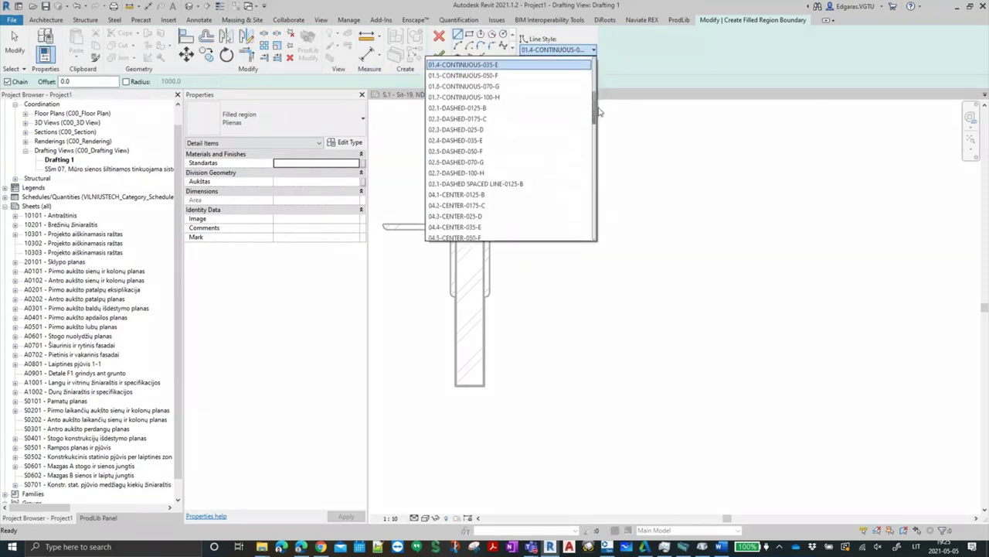
{"action": "scroll", "coordinate": [598, 100], "scroll_direction": "up", "scroll_amount": 2}
{"action": "scroll", "coordinate": [597, 98], "scroll_direction": "up", "scroll_amount": 2}
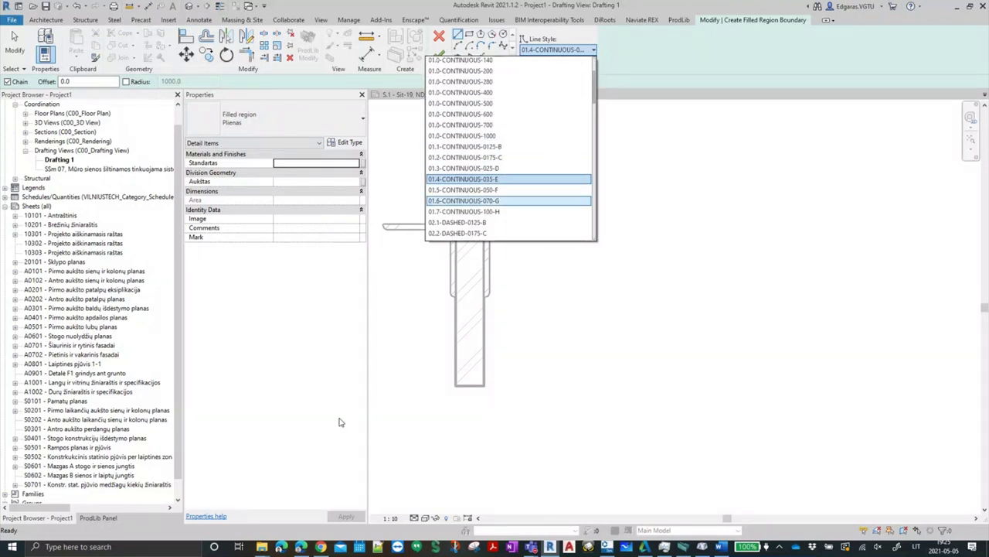
{"action": "left_click", "coordinate": [301, 546]}
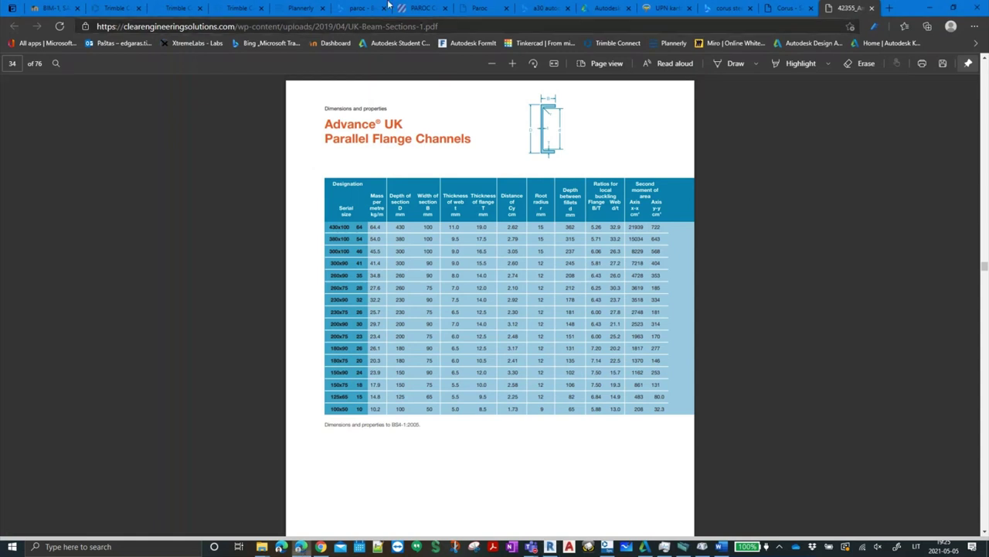
Open the Plannerly tab with the residential house BEP plan
{"action": "left_click", "coordinate": [303, 9]}
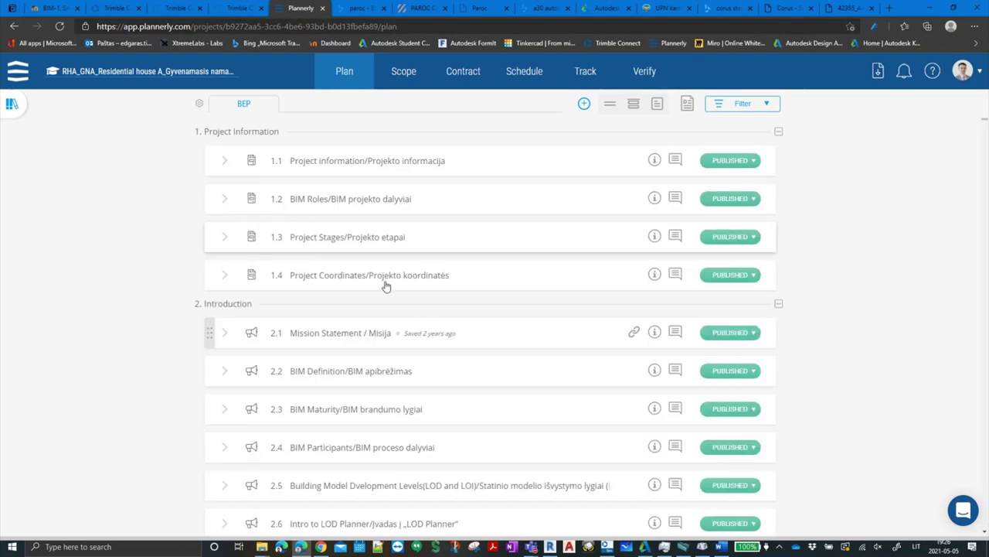
Search the BEP for 'lin' and scroll to section 6.10's Linijų pločiai table
{"action": "scroll", "coordinate": [141, 303], "scroll_direction": "down", "scroll_amount": 3}
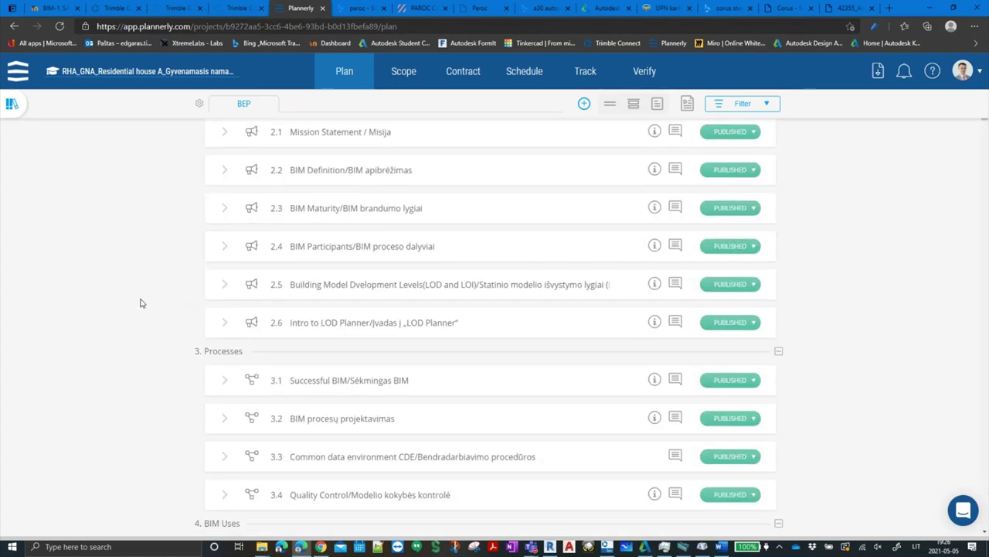
{"action": "key", "text": "ctrl+f"}
{"action": "type", "text": "li"}
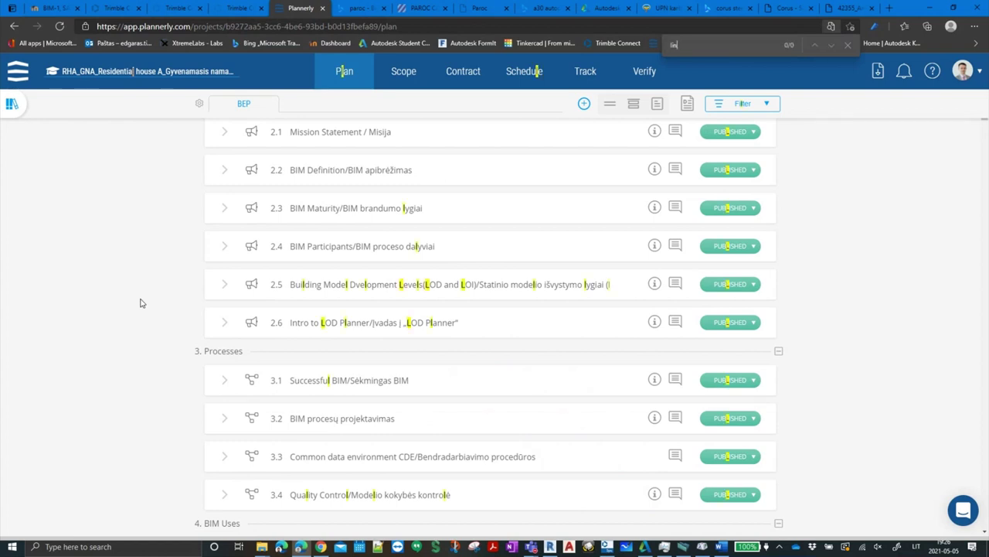
{"action": "type", "text": "ni"}
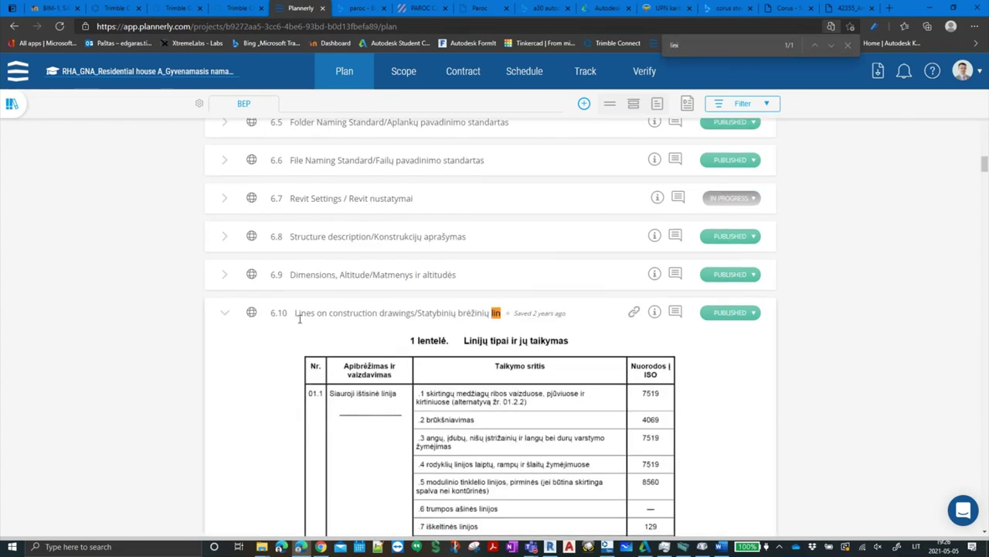
{"action": "scroll", "coordinate": [531, 343], "scroll_direction": "down", "scroll_amount": 2}
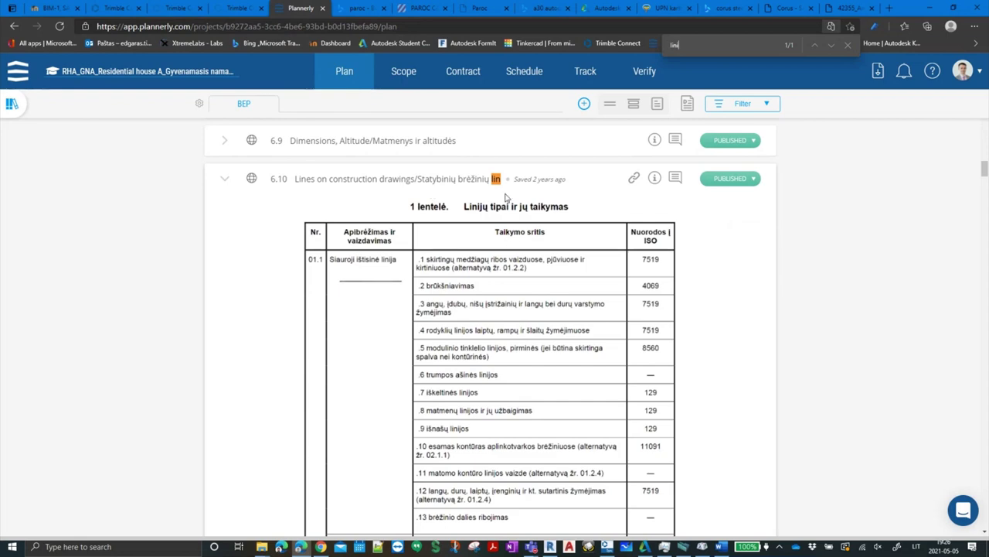
{"action": "scroll", "coordinate": [531, 284], "scroll_direction": "down", "scroll_amount": 3}
{"action": "scroll", "coordinate": [362, 242], "scroll_direction": "up", "scroll_amount": 3}
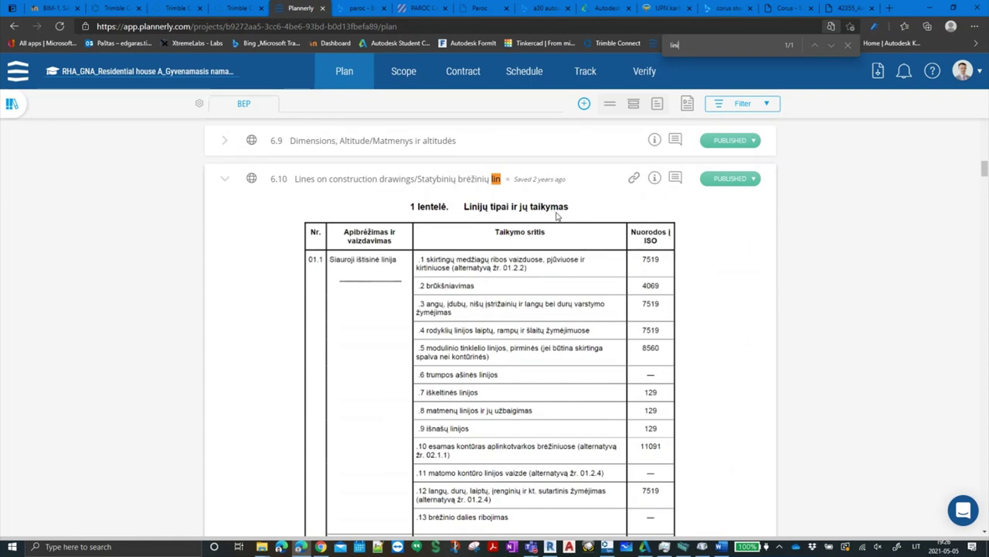
{"action": "scroll", "coordinate": [576, 273], "scroll_direction": "down", "scroll_amount": 1}
{"action": "scroll", "coordinate": [576, 273], "scroll_direction": "down", "scroll_amount": 2}
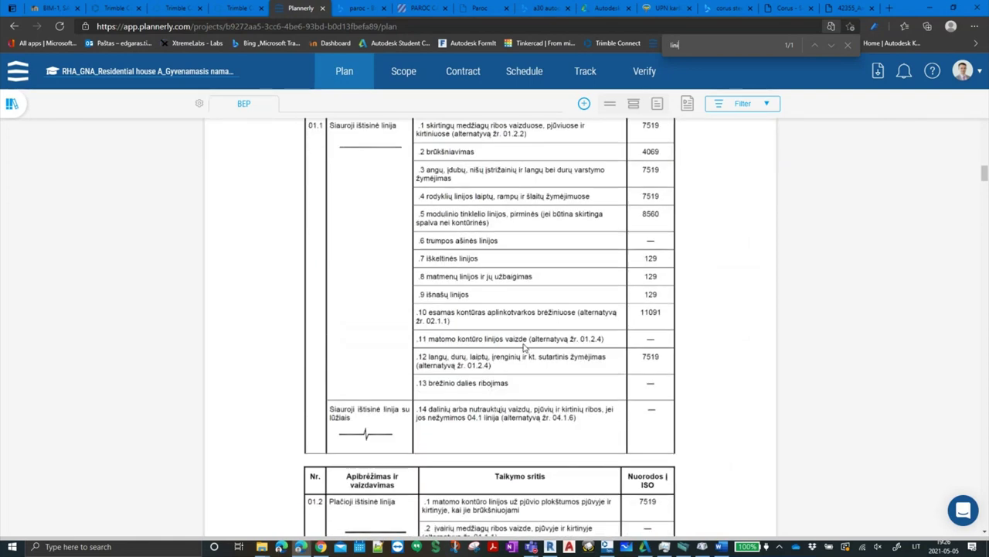
{"action": "scroll", "coordinate": [524, 348], "scroll_direction": "down", "scroll_amount": 2}
{"action": "scroll", "coordinate": [463, 325], "scroll_direction": "down", "scroll_amount": 3}
{"action": "scroll", "coordinate": [398, 283], "scroll_direction": "down", "scroll_amount": 3}
{"action": "scroll", "coordinate": [409, 313], "scroll_direction": "down", "scroll_amount": 3}
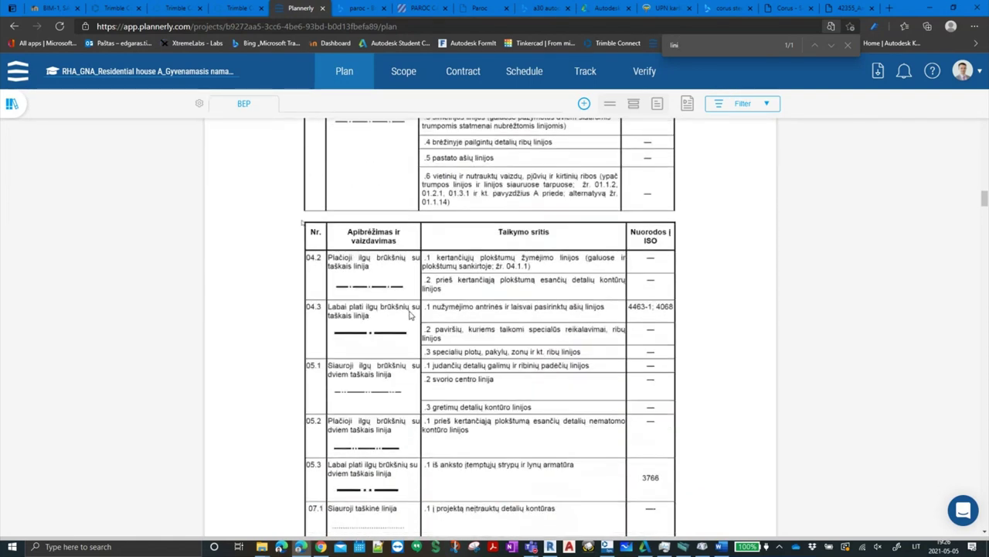
{"action": "scroll", "coordinate": [409, 313], "scroll_direction": "down", "scroll_amount": 5}
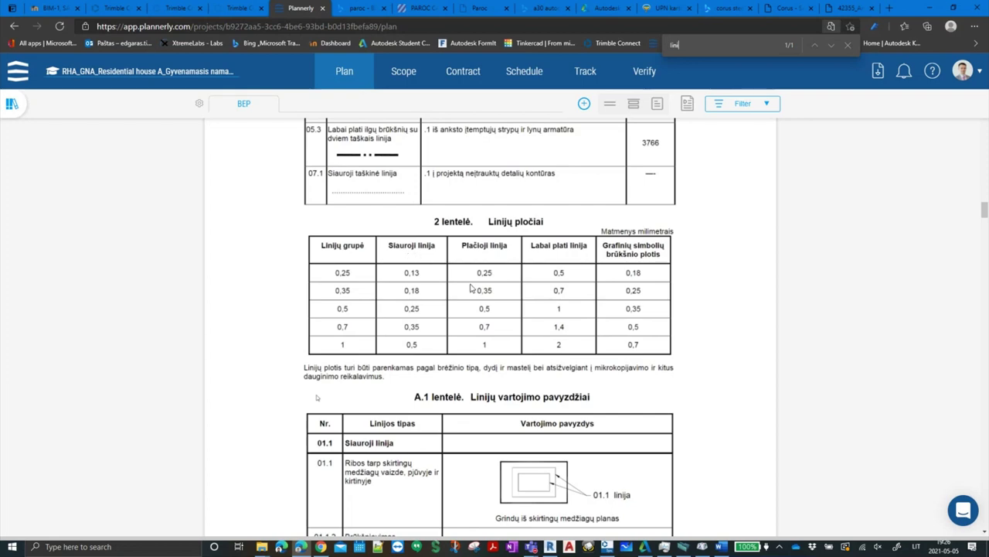
{"action": "scroll", "coordinate": [463, 294], "scroll_direction": "down", "scroll_amount": 3}
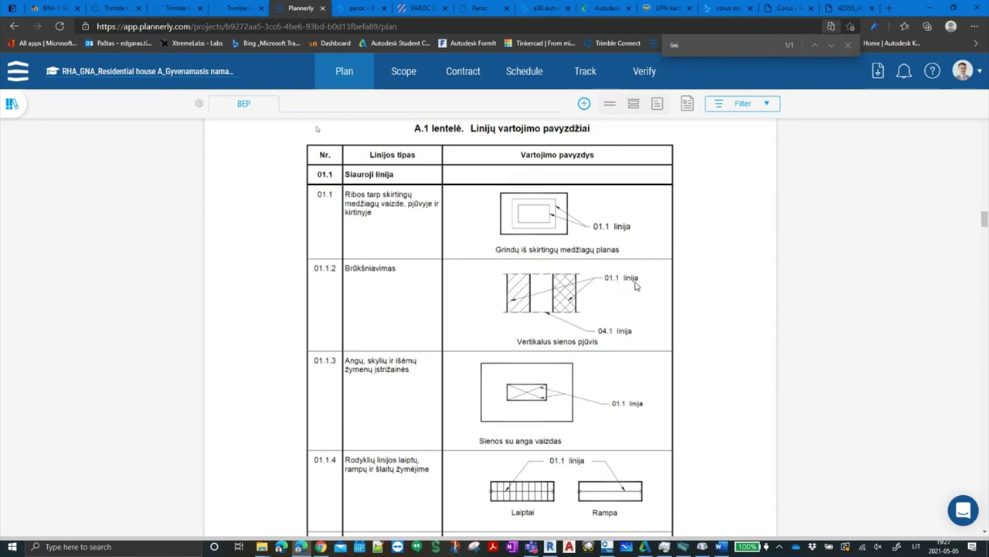
{"action": "scroll", "coordinate": [622, 287], "scroll_direction": "up", "scroll_amount": 1}
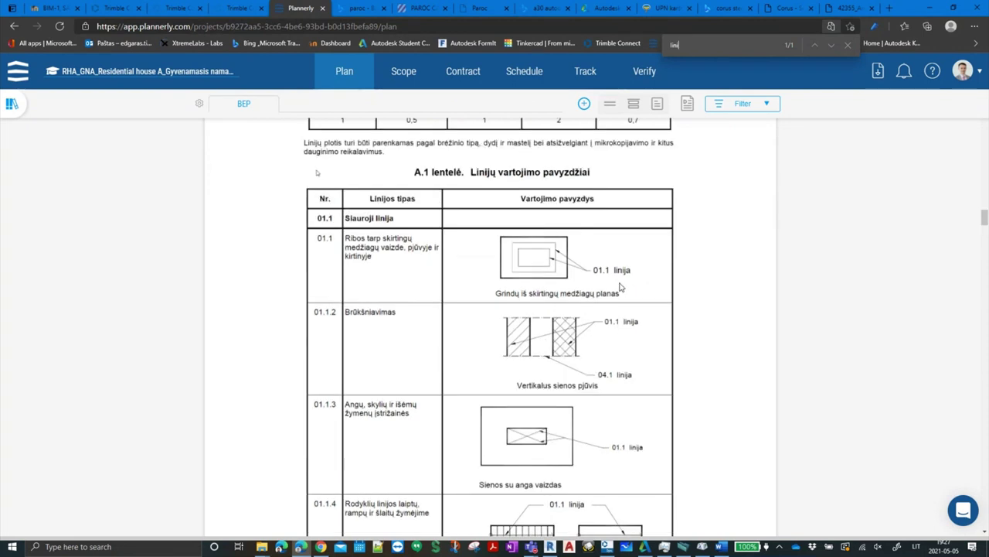
{"action": "scroll", "coordinate": [317, 439], "scroll_direction": "up", "scroll_amount": 3}
{"action": "scroll", "coordinate": [360, 293], "scroll_direction": "up", "scroll_amount": 5}
{"action": "scroll", "coordinate": [347, 296], "scroll_direction": "up", "scroll_amount": 5}
{"action": "scroll", "coordinate": [347, 296], "scroll_direction": "up", "scroll_amount": 5}
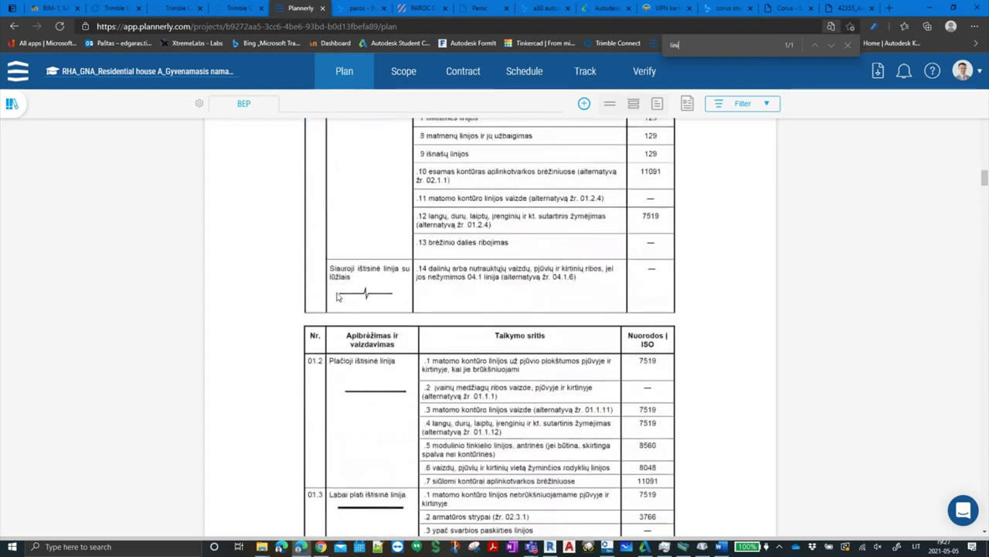
{"action": "scroll", "coordinate": [333, 271], "scroll_direction": "up", "scroll_amount": 5}
{"action": "scroll", "coordinate": [320, 254], "scroll_direction": "up", "scroll_amount": 3}
{"action": "scroll", "coordinate": [324, 248], "scroll_direction": "up", "scroll_amount": 3}
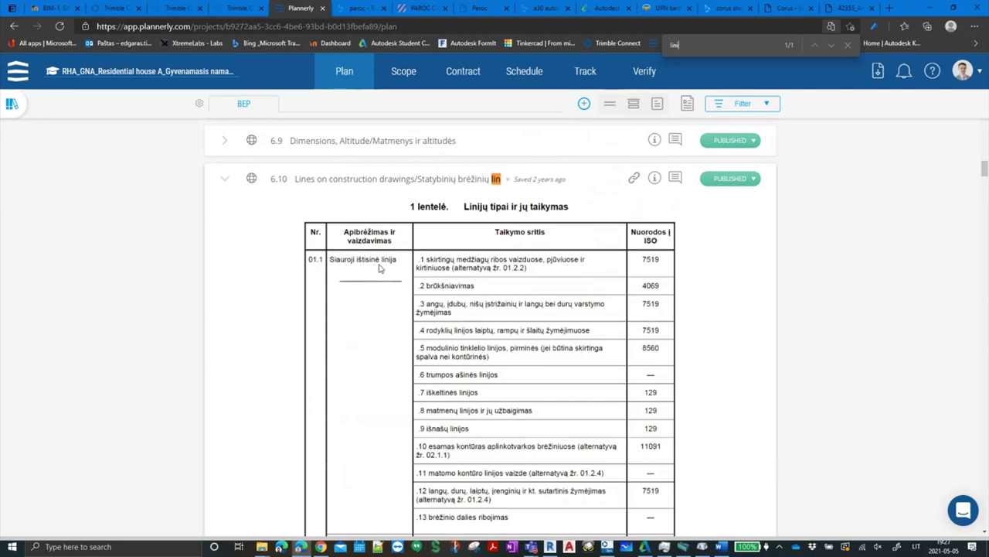
{"action": "scroll", "coordinate": [386, 268], "scroll_direction": "down", "scroll_amount": 2}
{"action": "scroll", "coordinate": [387, 267], "scroll_direction": "down", "scroll_amount": 4}
{"action": "scroll", "coordinate": [386, 267], "scroll_direction": "down", "scroll_amount": 4}
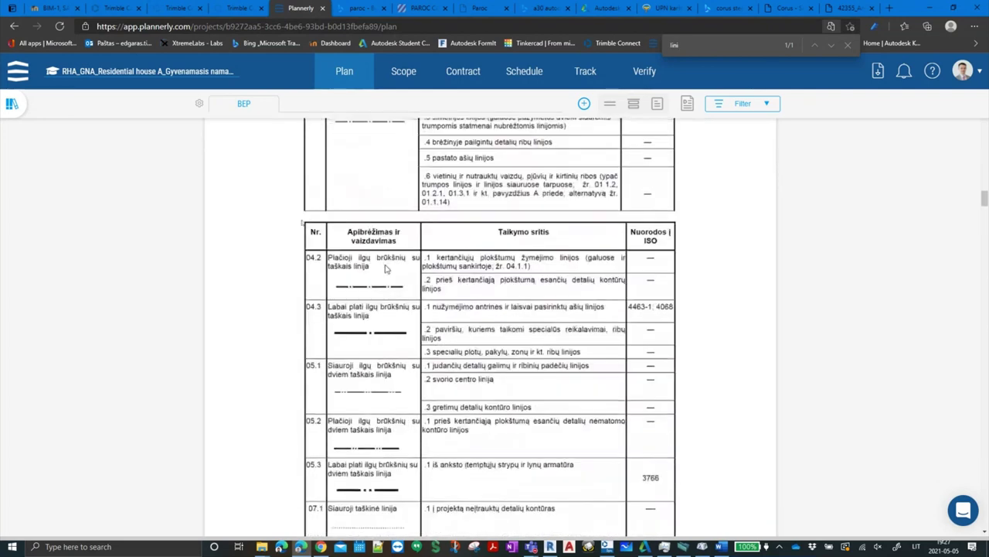
{"action": "scroll", "coordinate": [386, 267], "scroll_direction": "down", "scroll_amount": 4}
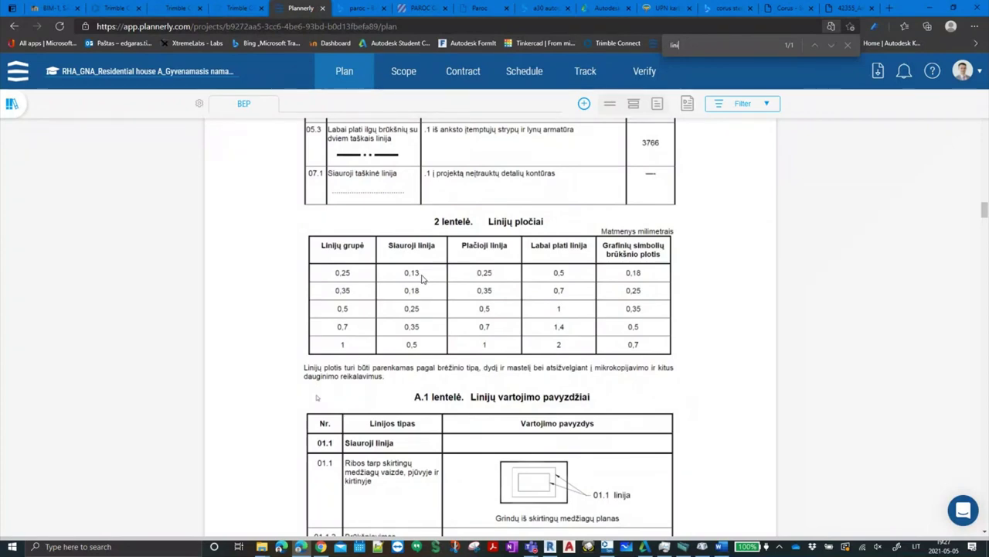
{"action": "scroll", "coordinate": [421, 278], "scroll_direction": "down", "scroll_amount": 3}
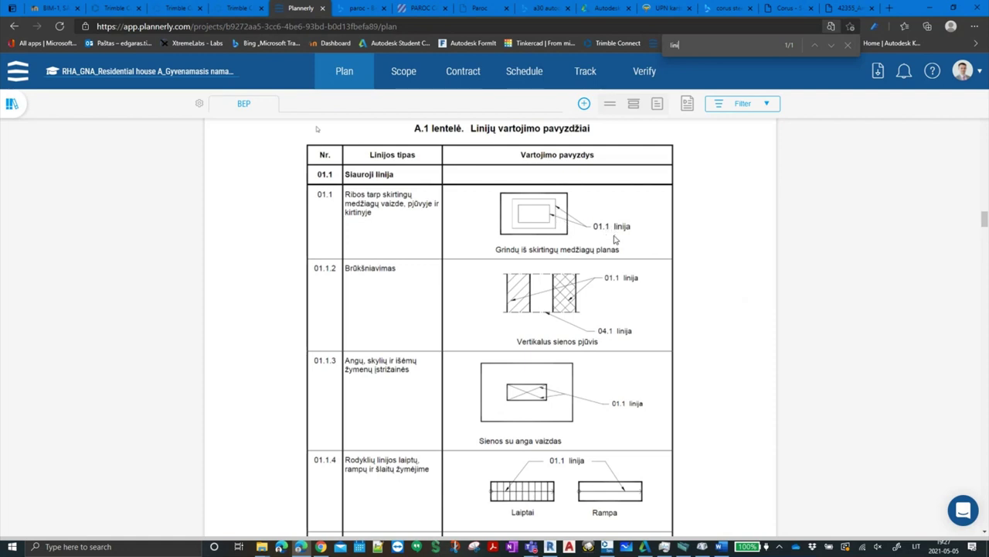
Scroll the Plannerly BEP to table 2 Linijų pločiai, showing 0.5 thin and 2 very wide lines
{"action": "scroll", "coordinate": [615, 240], "scroll_direction": "down", "scroll_amount": 1}
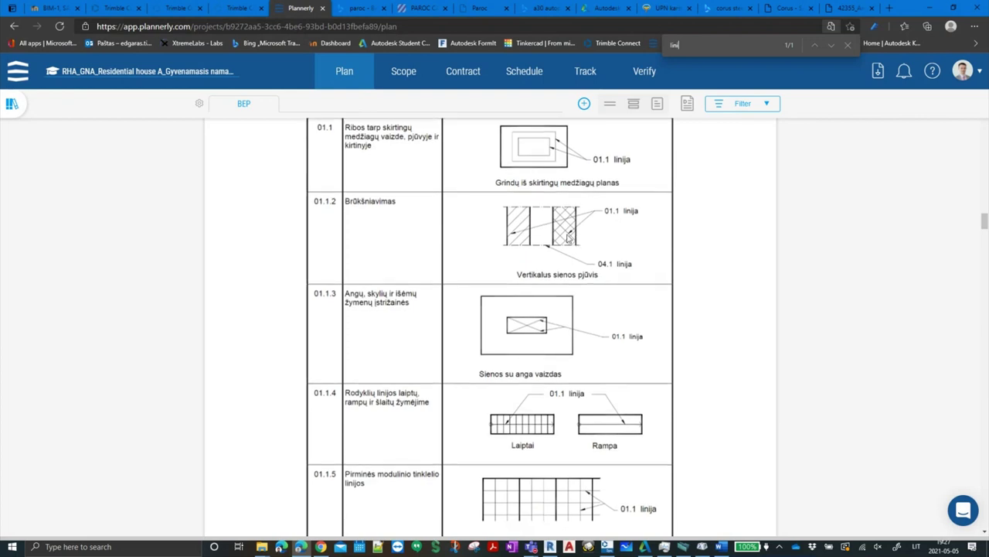
{"action": "scroll", "coordinate": [572, 286], "scroll_direction": "up", "scroll_amount": 1}
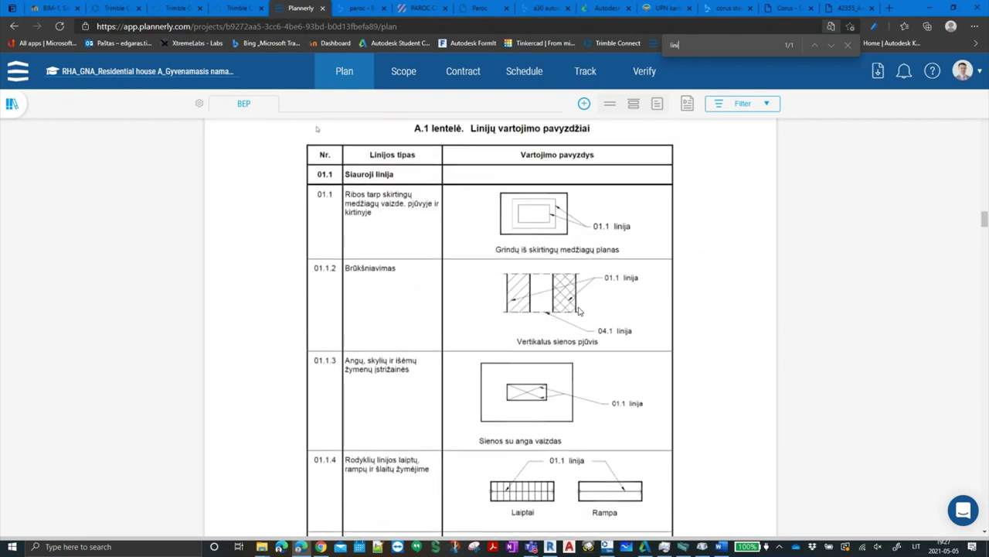
{"action": "scroll", "coordinate": [579, 311], "scroll_direction": "down", "scroll_amount": 3}
{"action": "scroll", "coordinate": [565, 307], "scroll_direction": "down", "scroll_amount": 2}
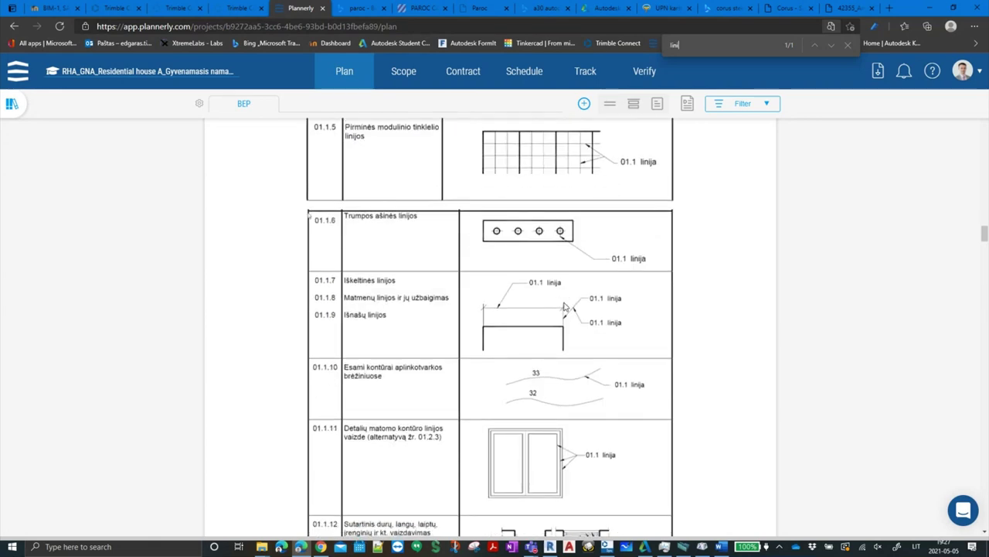
{"action": "scroll", "coordinate": [564, 307], "scroll_direction": "down", "scroll_amount": 1}
{"action": "scroll", "coordinate": [506, 221], "scroll_direction": "down", "scroll_amount": 2}
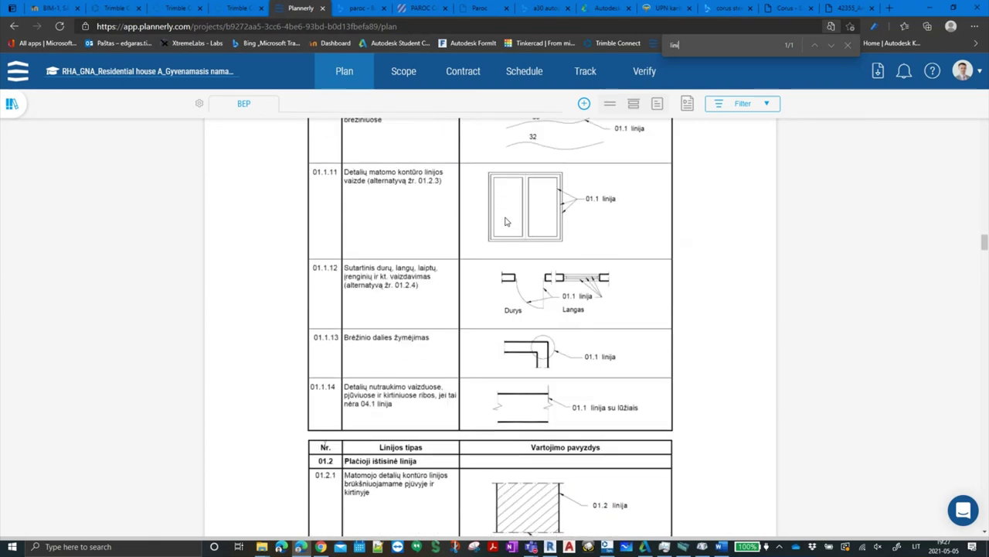
{"action": "scroll", "coordinate": [568, 262], "scroll_direction": "down", "scroll_amount": 2}
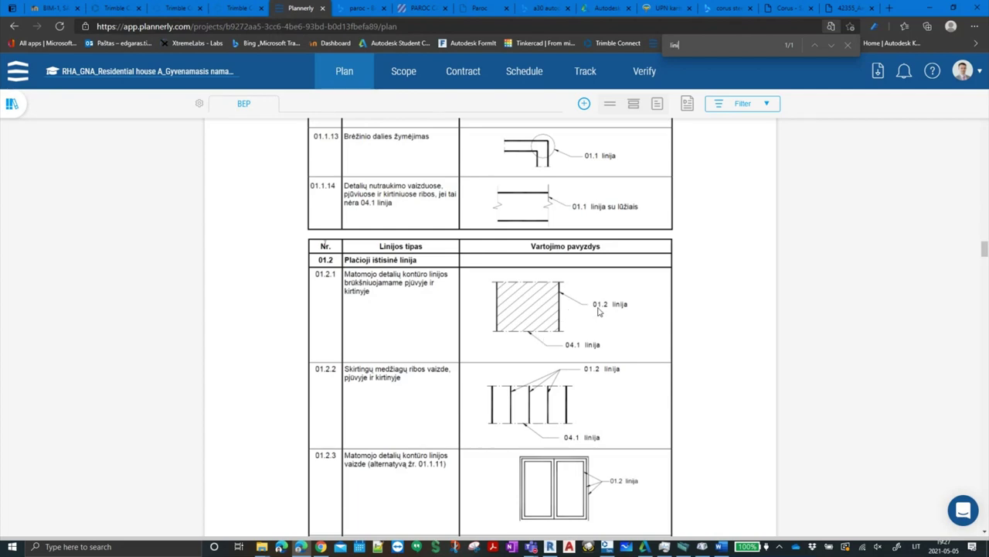
{"action": "scroll", "coordinate": [471, 288], "scroll_direction": "up", "scroll_amount": 3}
{"action": "scroll", "coordinate": [467, 290], "scroll_direction": "up", "scroll_amount": 10}
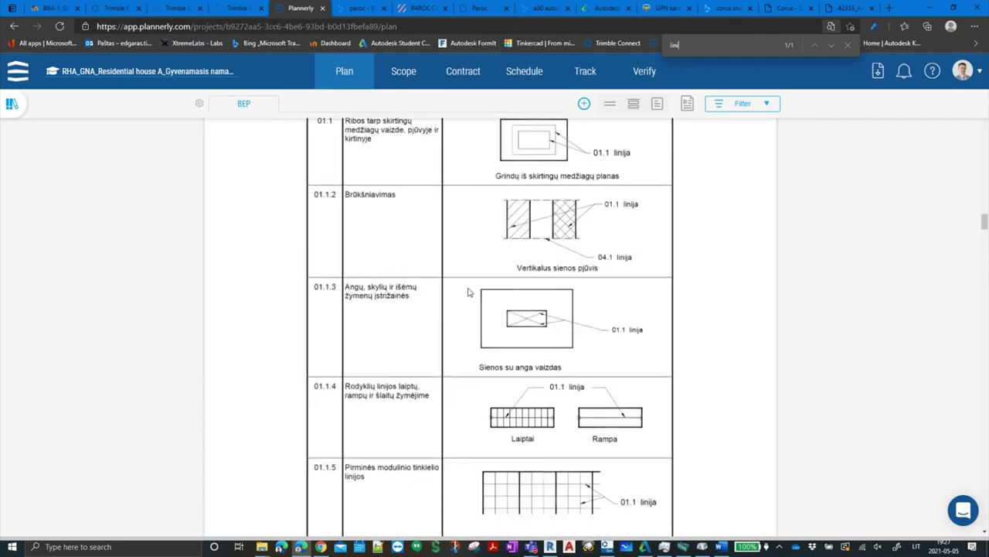
{"action": "scroll", "coordinate": [467, 292], "scroll_direction": "up", "scroll_amount": 5}
{"action": "scroll", "coordinate": [456, 293], "scroll_direction": "up", "scroll_amount": 5}
{"action": "scroll", "coordinate": [433, 294], "scroll_direction": "up", "scroll_amount": 5}
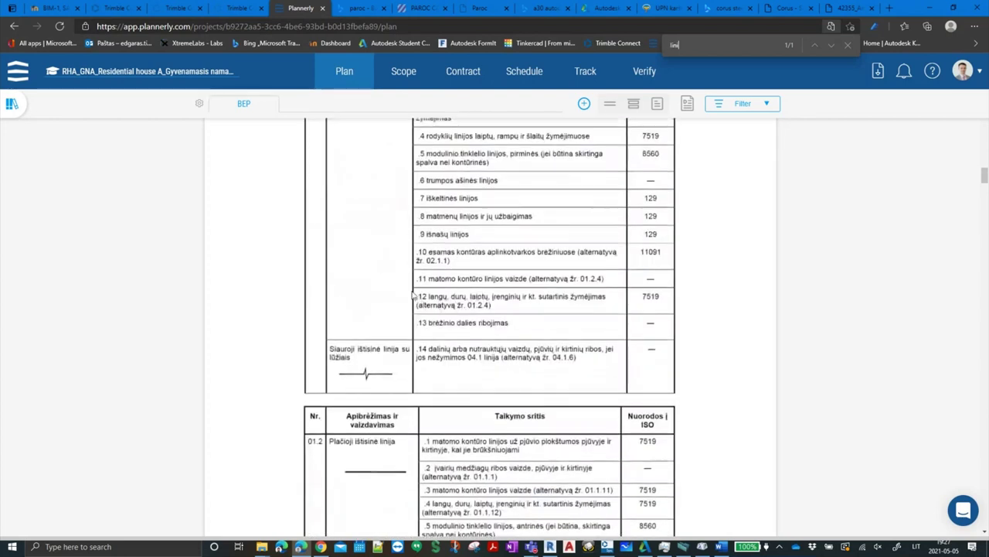
{"action": "scroll", "coordinate": [413, 294], "scroll_direction": "up", "scroll_amount": 1}
{"action": "scroll", "coordinate": [402, 262], "scroll_direction": "down", "scroll_amount": 3}
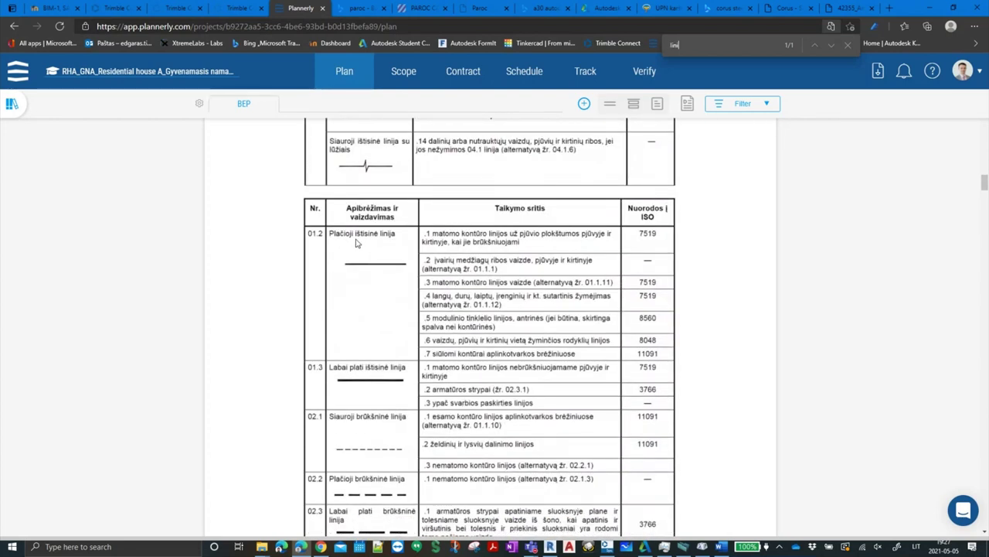
{"action": "scroll", "coordinate": [392, 258], "scroll_direction": "down", "scroll_amount": 1}
{"action": "scroll", "coordinate": [392, 259], "scroll_direction": "down", "scroll_amount": 5}
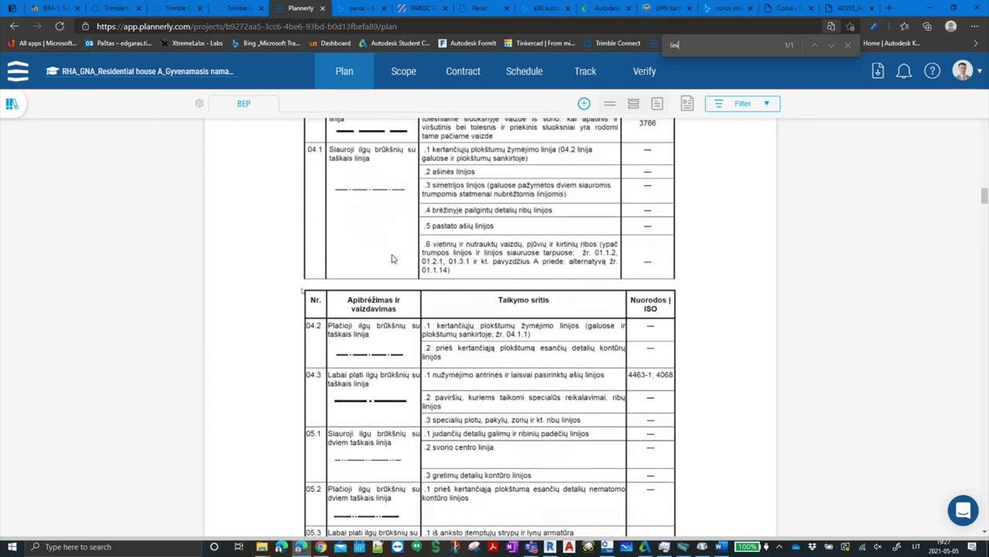
{"action": "scroll", "coordinate": [392, 258], "scroll_direction": "down", "scroll_amount": 5}
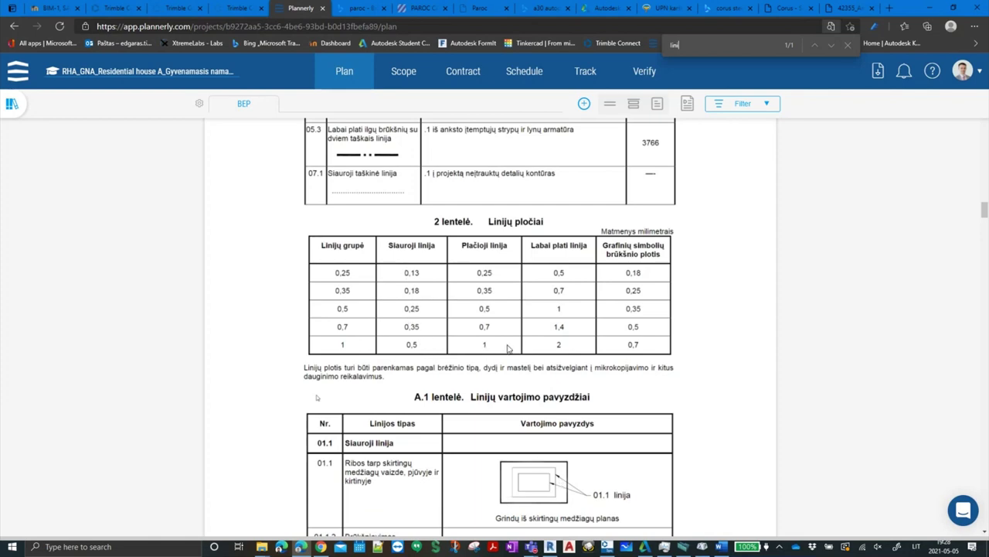
{"action": "scroll", "coordinate": [507, 348], "scroll_direction": "down", "scroll_amount": 2}
{"action": "scroll", "coordinate": [525, 350], "scroll_direction": "down", "scroll_amount": 6}
{"action": "scroll", "coordinate": [555, 351], "scroll_direction": "down", "scroll_amount": 2}
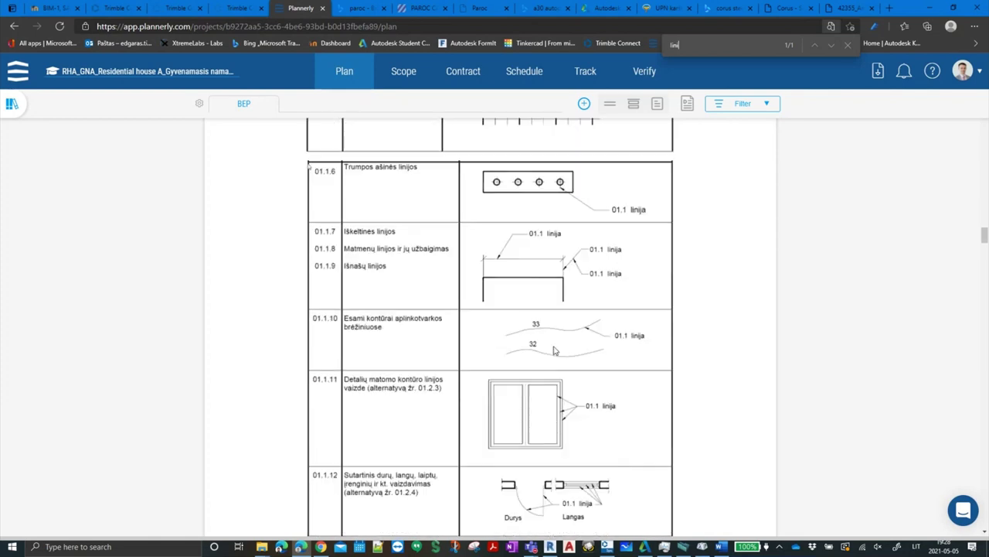
{"action": "scroll", "coordinate": [565, 340], "scroll_direction": "down", "scroll_amount": 2}
{"action": "scroll", "coordinate": [573, 345], "scroll_direction": "down", "scroll_amount": 2}
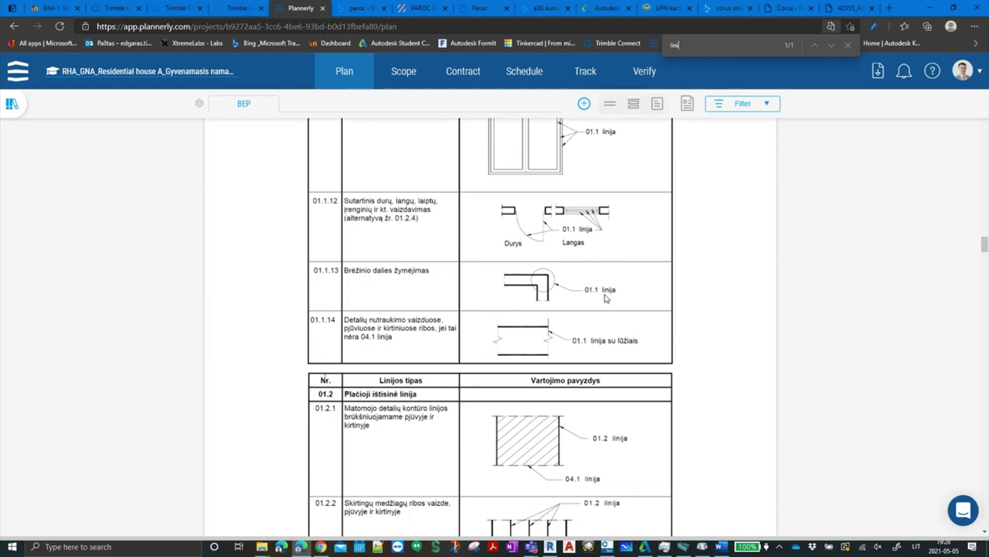
{"action": "scroll", "coordinate": [606, 299], "scroll_direction": "down", "scroll_amount": 2}
{"action": "scroll", "coordinate": [606, 300], "scroll_direction": "down", "scroll_amount": 1}
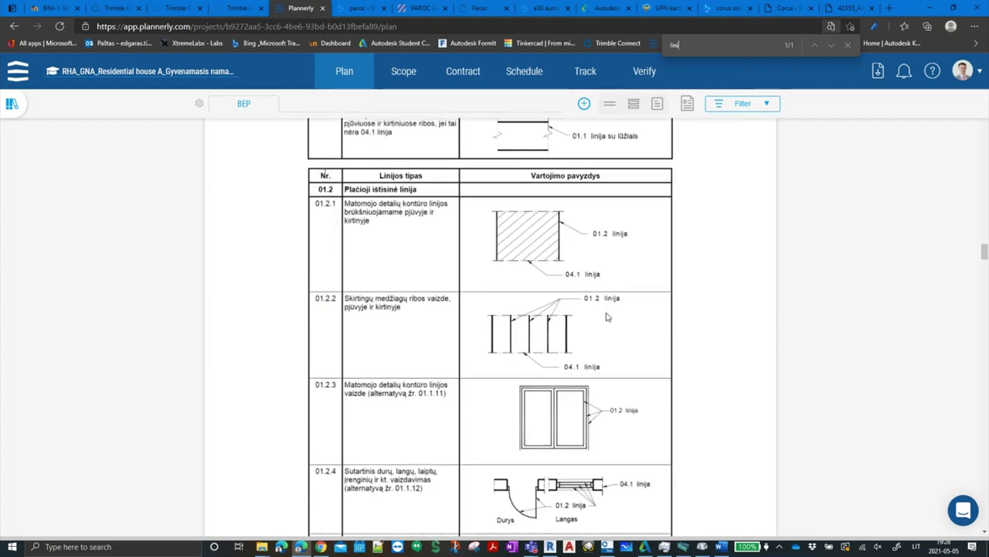
{"action": "scroll", "coordinate": [607, 317], "scroll_direction": "down", "scroll_amount": 2}
{"action": "scroll", "coordinate": [639, 326], "scroll_direction": "down", "scroll_amount": 1}
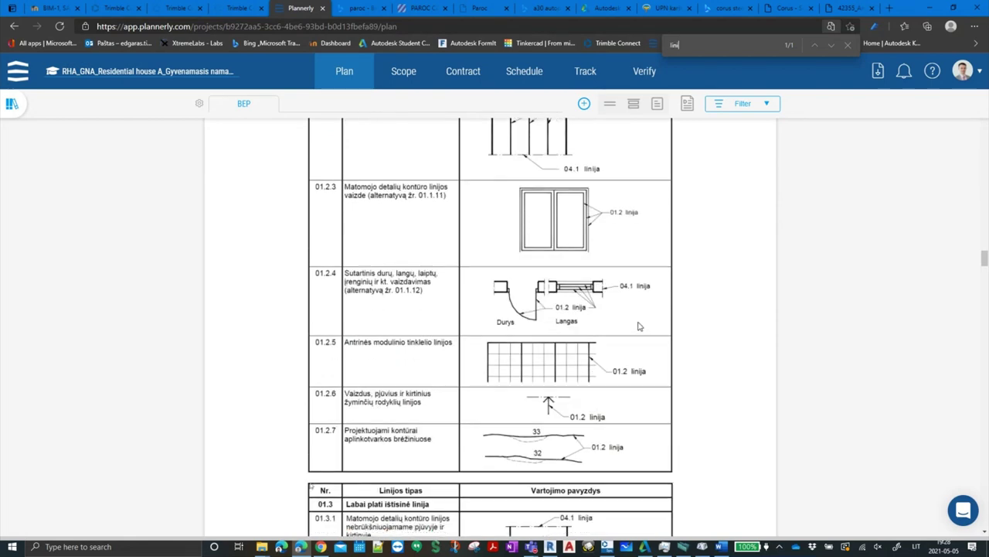
{"action": "scroll", "coordinate": [640, 326], "scroll_direction": "down", "scroll_amount": 1}
{"action": "scroll", "coordinate": [639, 326], "scroll_direction": "down", "scroll_amount": 1}
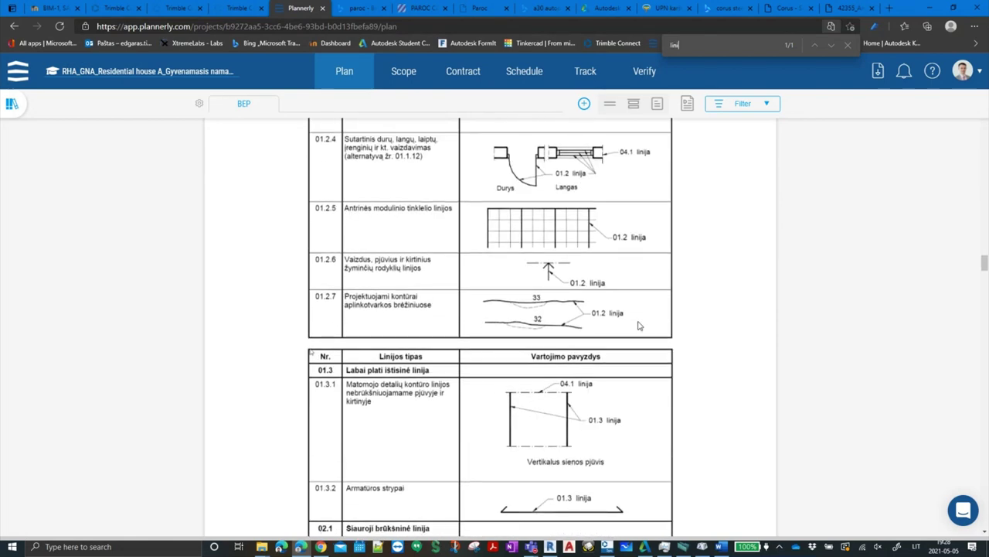
{"action": "scroll", "coordinate": [639, 326], "scroll_direction": "down", "scroll_amount": 2}
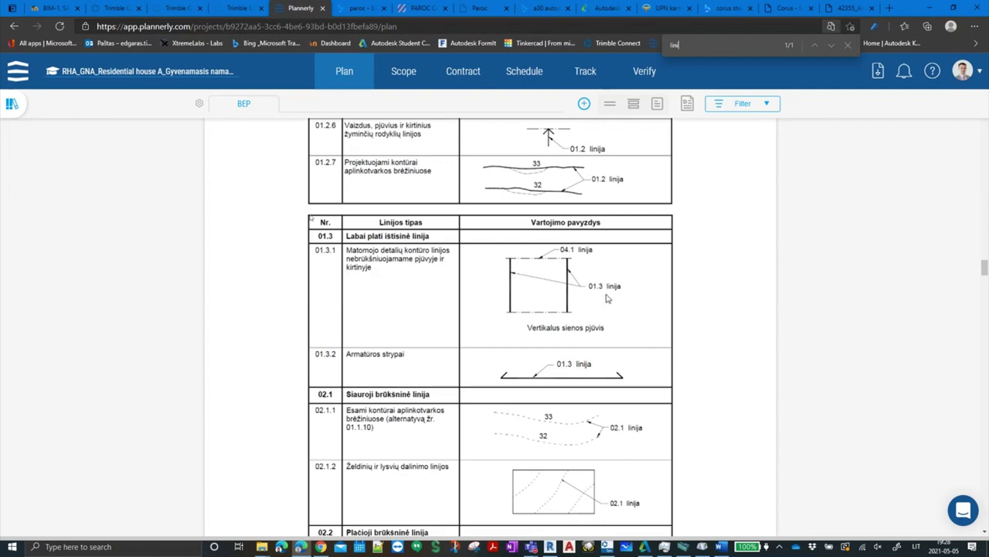
{"action": "scroll", "coordinate": [607, 298], "scroll_direction": "up", "scroll_amount": 1}
{"action": "scroll", "coordinate": [606, 297], "scroll_direction": "up", "scroll_amount": 3}
{"action": "scroll", "coordinate": [607, 299], "scroll_direction": "up", "scroll_amount": 3}
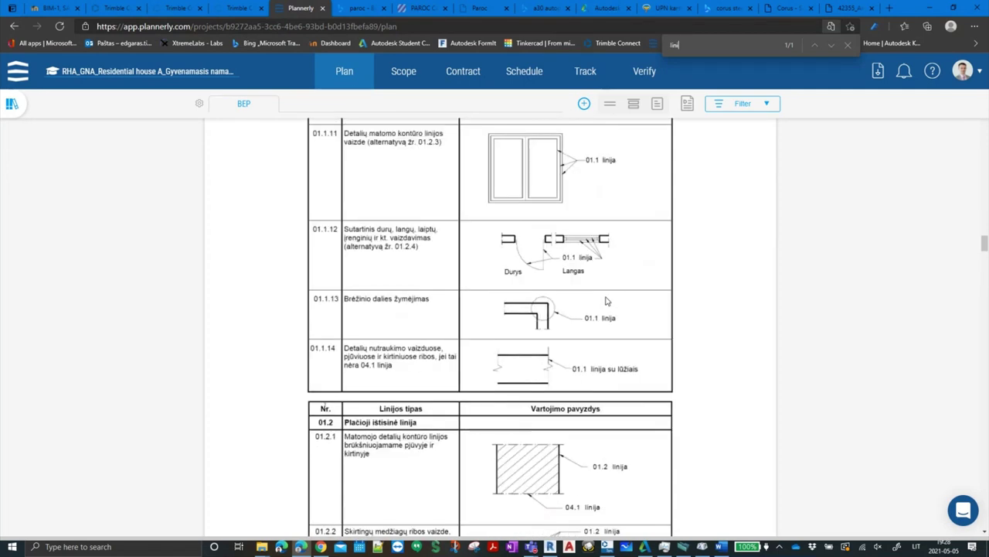
{"action": "scroll", "coordinate": [606, 302], "scroll_direction": "up", "scroll_amount": 3}
{"action": "scroll", "coordinate": [606, 304], "scroll_direction": "up", "scroll_amount": 3}
{"action": "scroll", "coordinate": [557, 294], "scroll_direction": "up", "scroll_amount": 3}
{"action": "scroll", "coordinate": [502, 282], "scroll_direction": "up", "scroll_amount": 3}
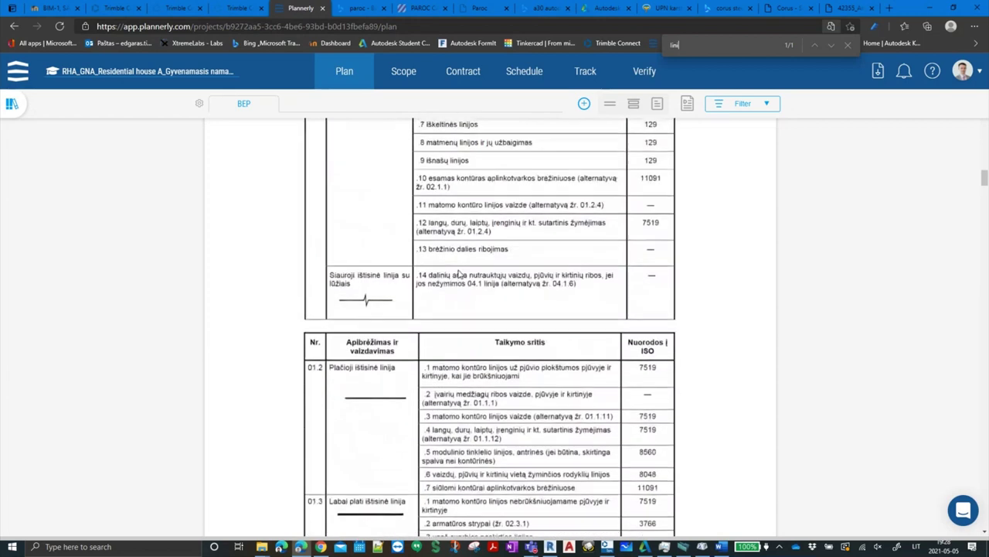
{"action": "scroll", "coordinate": [437, 268], "scroll_direction": "down", "scroll_amount": 3}
{"action": "scroll", "coordinate": [445, 259], "scroll_direction": "down", "scroll_amount": 1}
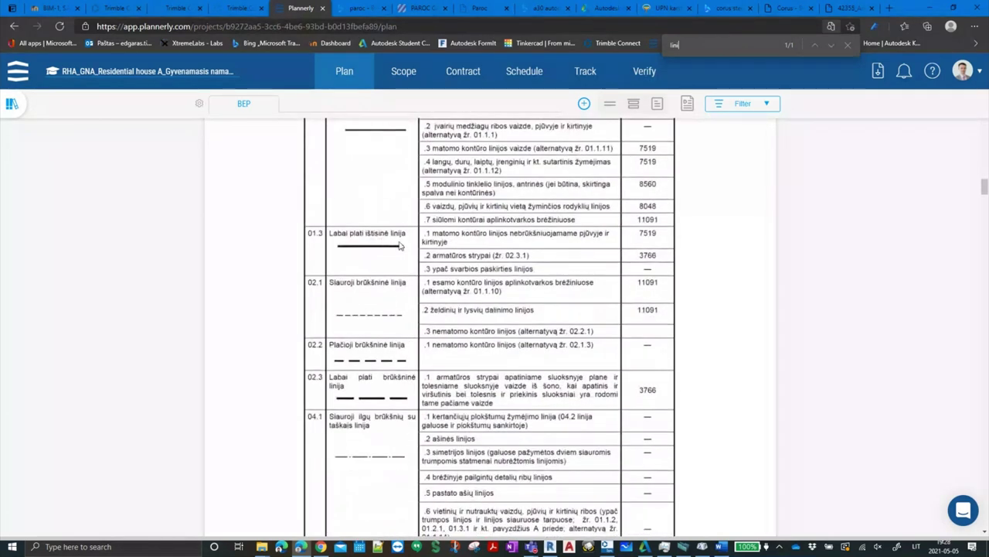
{"action": "scroll", "coordinate": [464, 255], "scroll_direction": "down", "scroll_amount": 5}
{"action": "scroll", "coordinate": [494, 267], "scroll_direction": "down", "scroll_amount": 8}
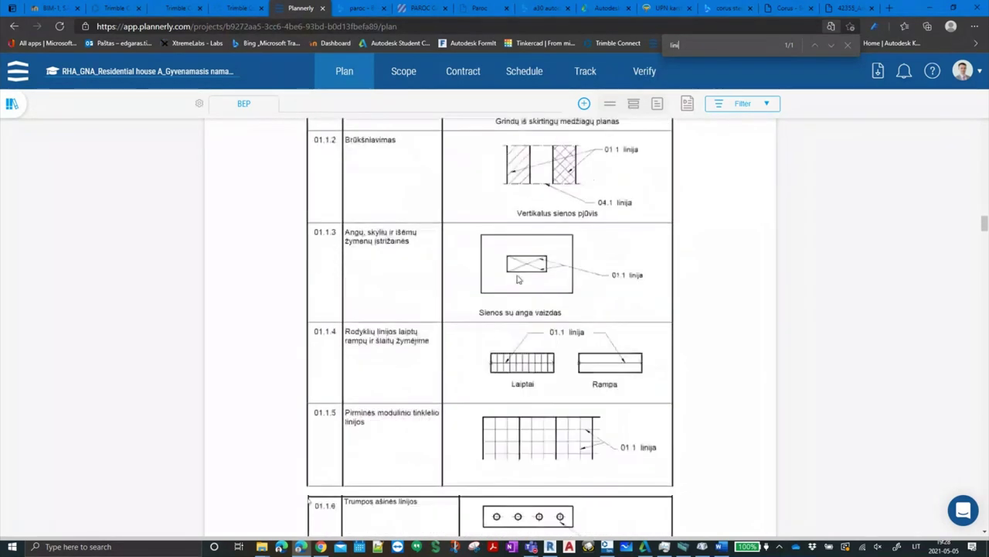
{"action": "scroll", "coordinate": [518, 280], "scroll_direction": "down", "scroll_amount": 8}
{"action": "scroll", "coordinate": [518, 280], "scroll_direction": "down", "scroll_amount": 2}
{"action": "scroll", "coordinate": [464, 248], "scroll_direction": "down", "scroll_amount": 5}
{"action": "scroll", "coordinate": [402, 216], "scroll_direction": "down", "scroll_amount": 3}
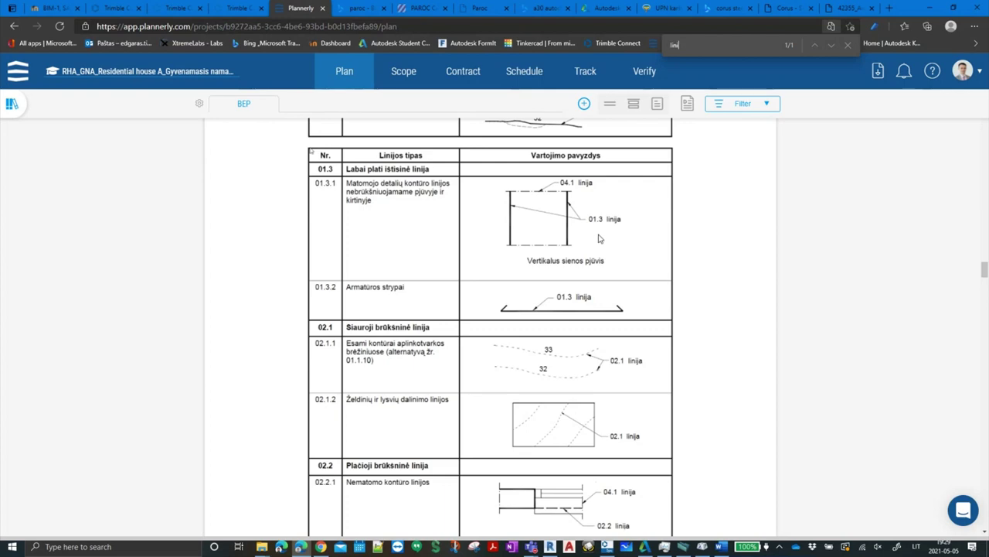
{"action": "scroll", "coordinate": [599, 239], "scroll_direction": "down", "scroll_amount": 3}
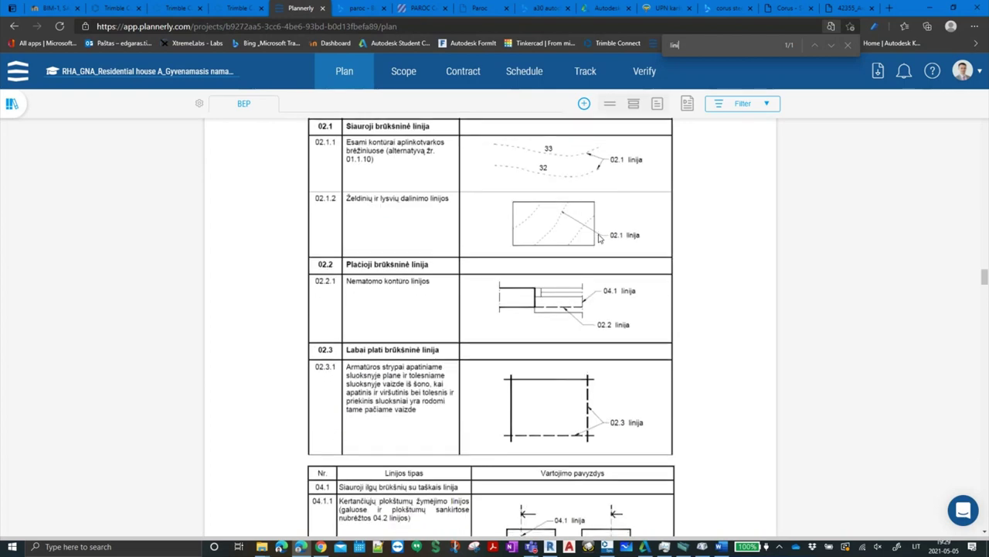
{"action": "scroll", "coordinate": [598, 240], "scroll_direction": "down", "scroll_amount": 3}
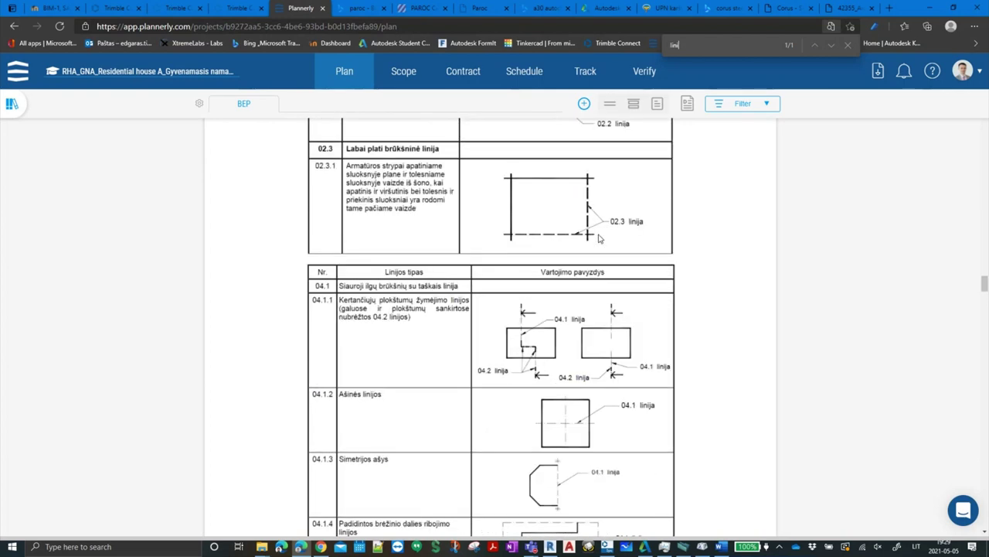
{"action": "scroll", "coordinate": [598, 239], "scroll_direction": "down", "scroll_amount": 3}
{"action": "scroll", "coordinate": [599, 239], "scroll_direction": "down", "scroll_amount": 3}
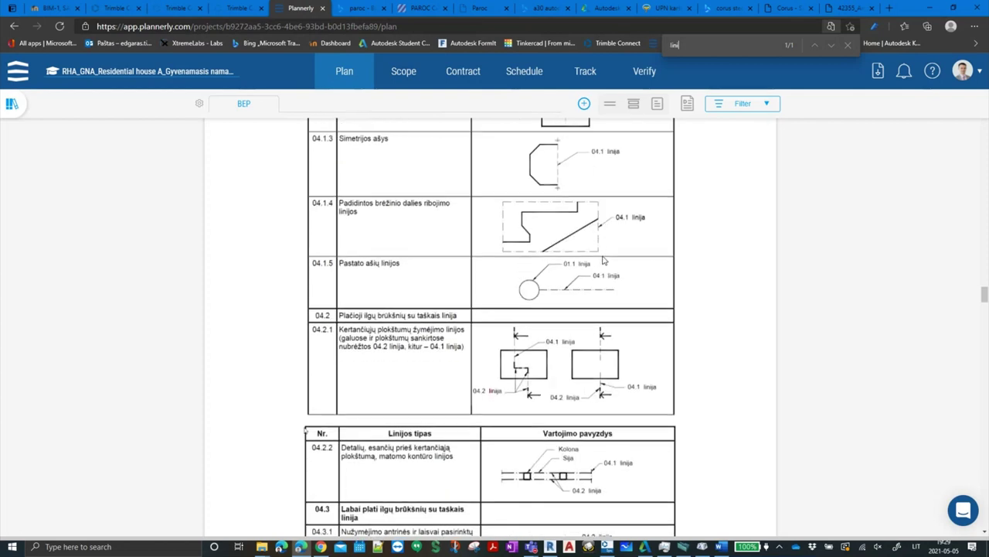
{"action": "scroll", "coordinate": [604, 261], "scroll_direction": "up", "scroll_amount": 6}
{"action": "scroll", "coordinate": [604, 261], "scroll_direction": "up", "scroll_amount": 4}
{"action": "scroll", "coordinate": [601, 262], "scroll_direction": "up", "scroll_amount": 3}
{"action": "scroll", "coordinate": [599, 263], "scroll_direction": "up", "scroll_amount": 3}
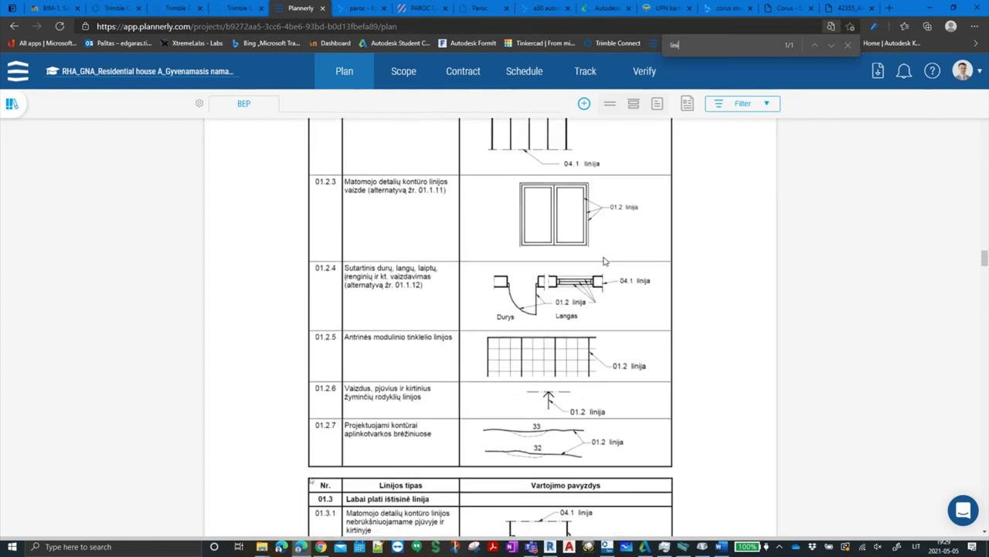
{"action": "scroll", "coordinate": [598, 264], "scroll_direction": "up", "scroll_amount": 1}
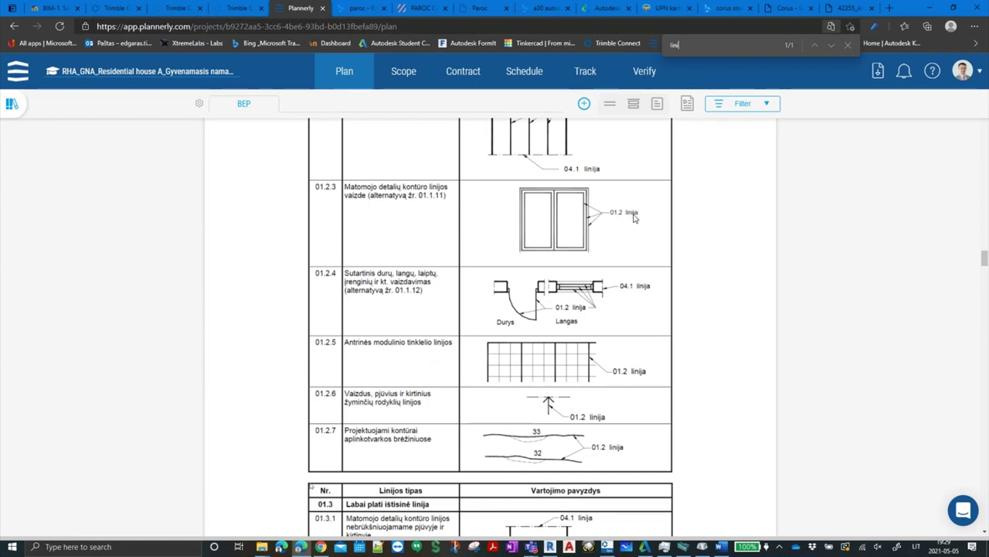
{"action": "scroll", "coordinate": [628, 222], "scroll_direction": "up", "scroll_amount": 5}
{"action": "scroll", "coordinate": [621, 230], "scroll_direction": "up", "scroll_amount": 5}
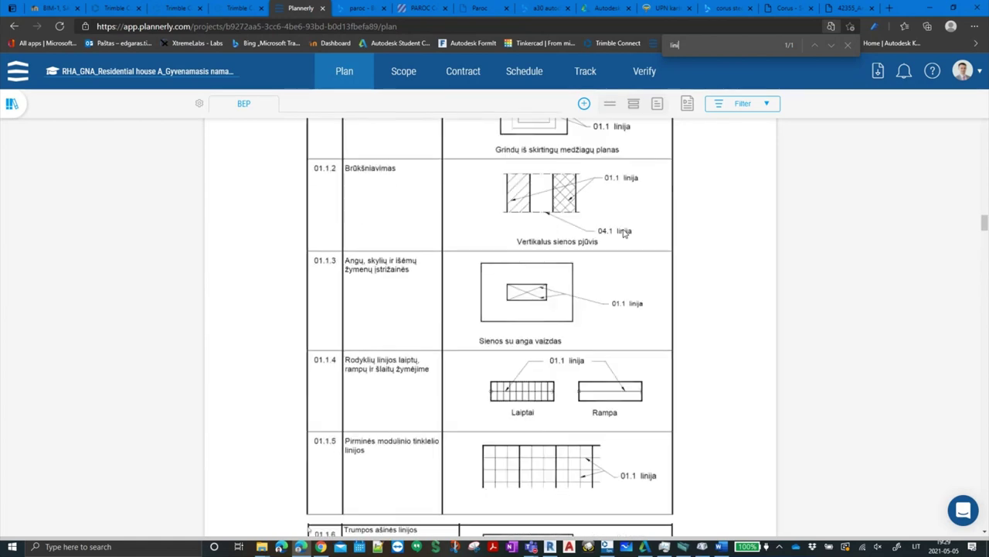
{"action": "scroll", "coordinate": [572, 247], "scroll_direction": "up", "scroll_amount": 5}
{"action": "scroll", "coordinate": [495, 294], "scroll_direction": "down", "scroll_amount": 5}
{"action": "scroll", "coordinate": [433, 333], "scroll_direction": "down", "scroll_amount": 5}
{"action": "scroll", "coordinate": [371, 378], "scroll_direction": "down", "scroll_amount": 5}
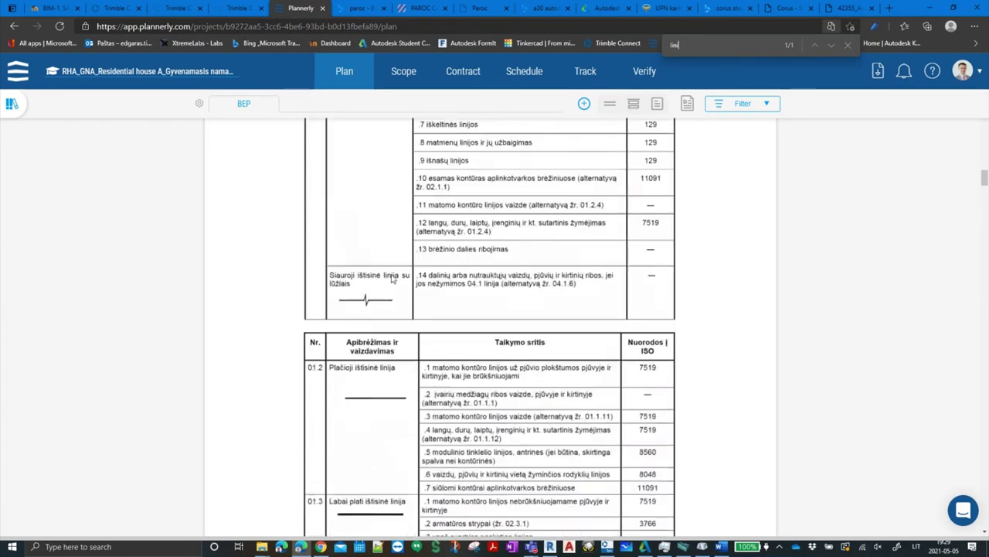
{"action": "scroll", "coordinate": [375, 381], "scroll_direction": "down", "scroll_amount": 2}
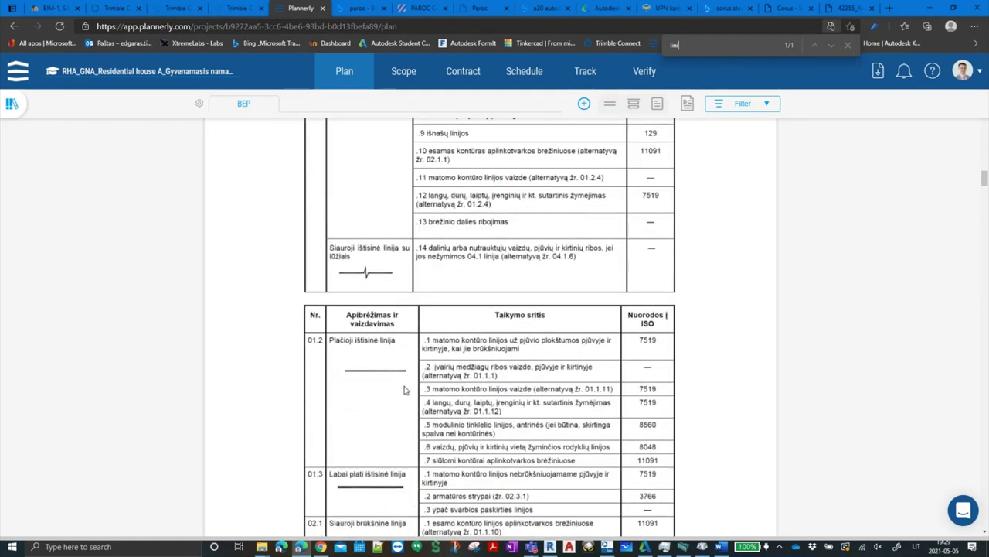
{"action": "scroll", "coordinate": [435, 382], "scroll_direction": "down", "scroll_amount": 5}
{"action": "scroll", "coordinate": [442, 381], "scroll_direction": "down", "scroll_amount": 5}
{"action": "scroll", "coordinate": [443, 381], "scroll_direction": "down", "scroll_amount": 4}
{"action": "scroll", "coordinate": [480, 242], "scroll_direction": "up", "scroll_amount": 1}
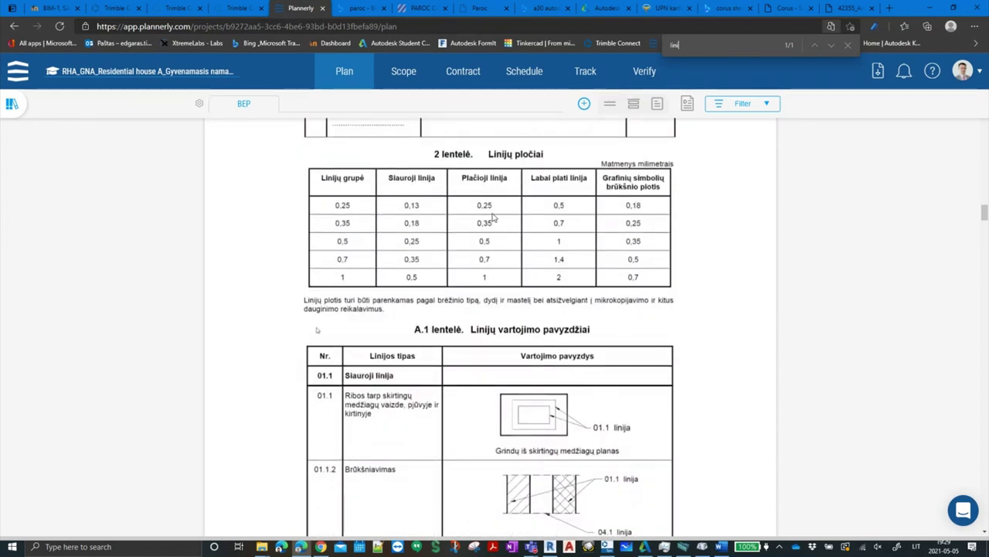
{"action": "scroll", "coordinate": [506, 246], "scroll_direction": "down", "scroll_amount": 3}
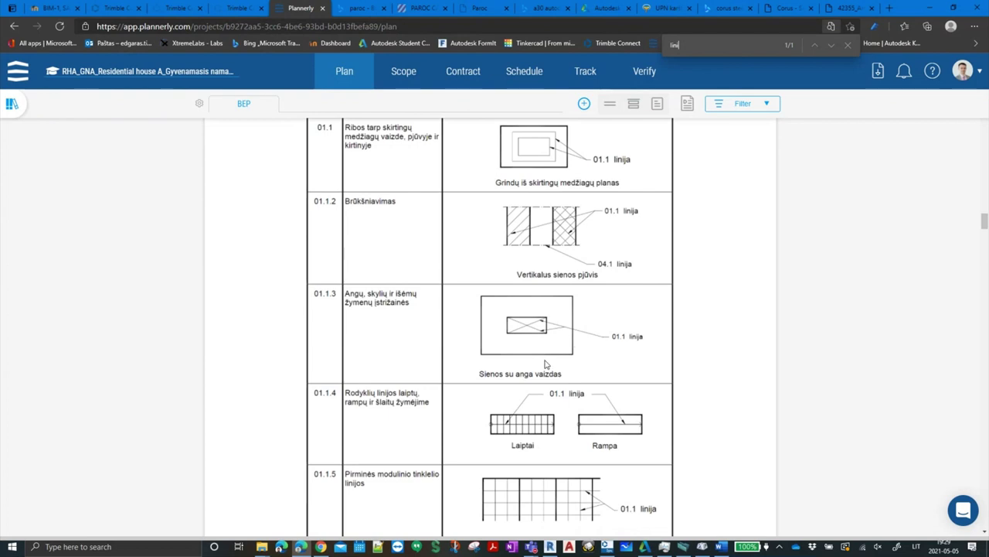
{"action": "scroll", "coordinate": [545, 363], "scroll_direction": "down", "scroll_amount": 3}
{"action": "scroll", "coordinate": [543, 352], "scroll_direction": "up", "scroll_amount": 1}
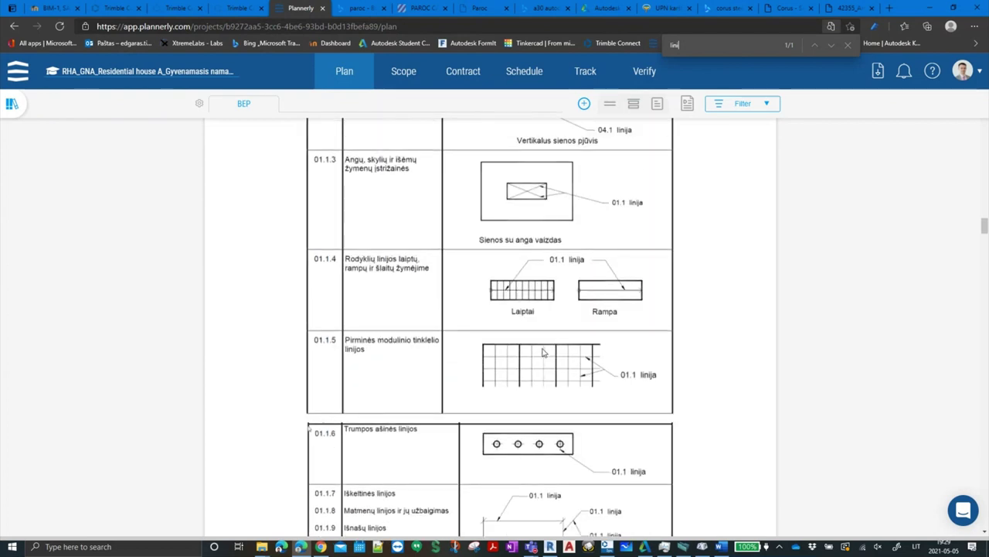
{"action": "scroll", "coordinate": [543, 353], "scroll_direction": "down", "scroll_amount": 3}
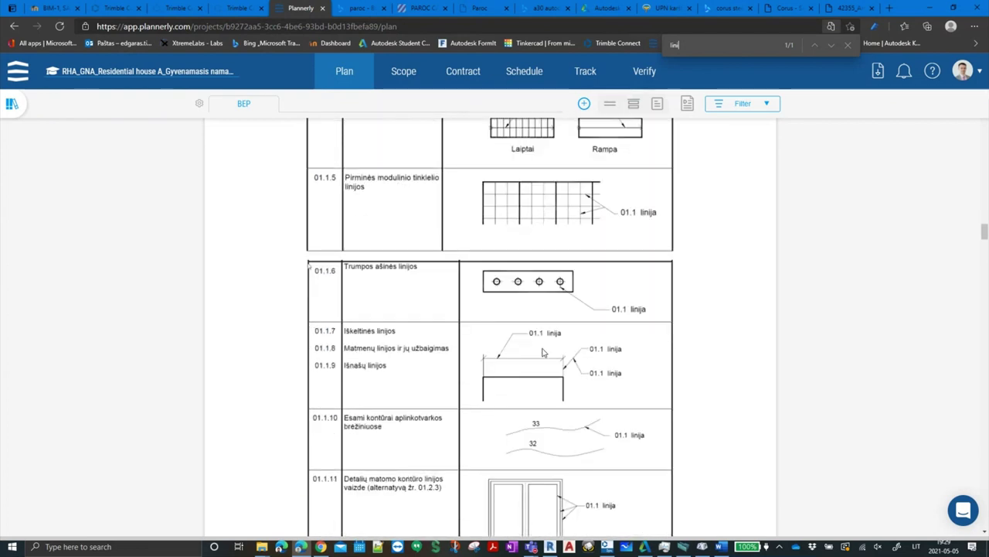
{"action": "scroll", "coordinate": [544, 352], "scroll_direction": "down", "scroll_amount": 2}
{"action": "scroll", "coordinate": [587, 312], "scroll_direction": "down", "scroll_amount": 1}
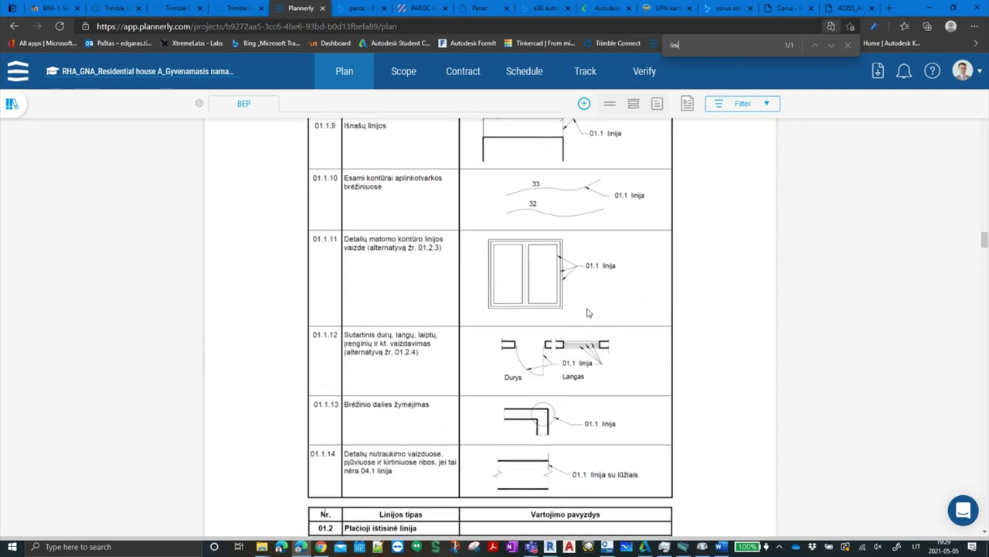
{"action": "scroll", "coordinate": [587, 313], "scroll_direction": "down", "scroll_amount": 2}
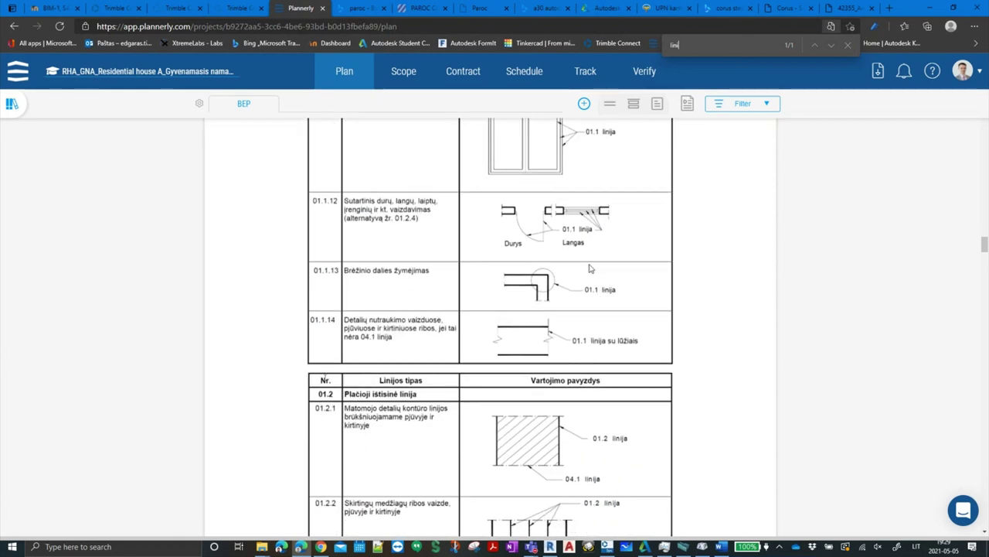
{"action": "scroll", "coordinate": [596, 303], "scroll_direction": "down", "scroll_amount": 1}
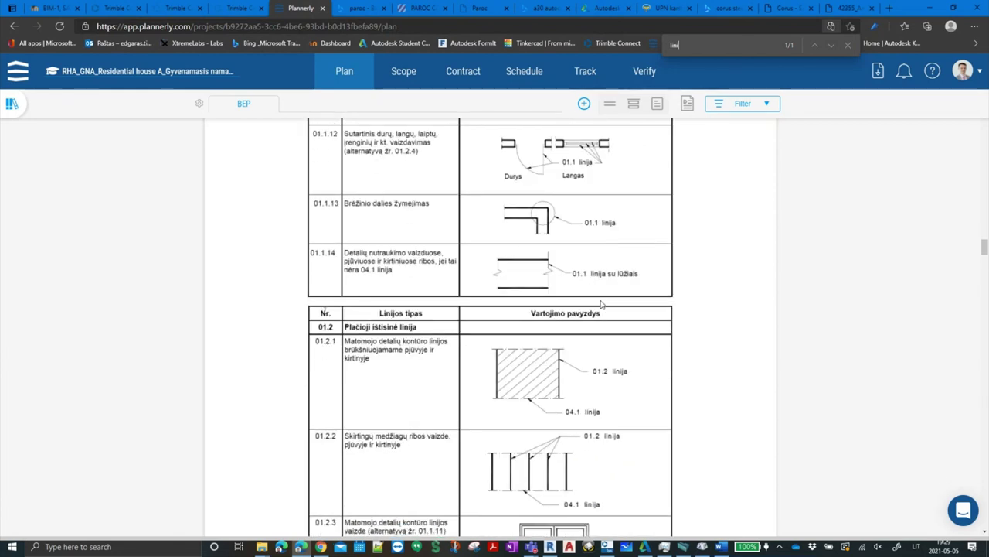
{"action": "scroll", "coordinate": [604, 293], "scroll_direction": "up", "scroll_amount": 3}
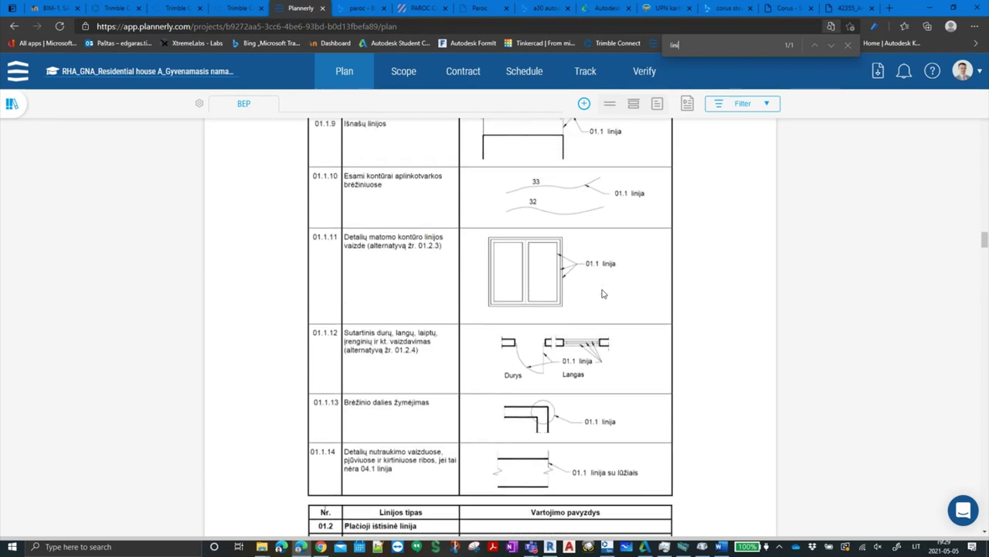
{"action": "scroll", "coordinate": [603, 293], "scroll_direction": "up", "scroll_amount": 3}
{"action": "scroll", "coordinate": [604, 293], "scroll_direction": "up", "scroll_amount": 1}
{"action": "scroll", "coordinate": [603, 293], "scroll_direction": "up", "scroll_amount": 1}
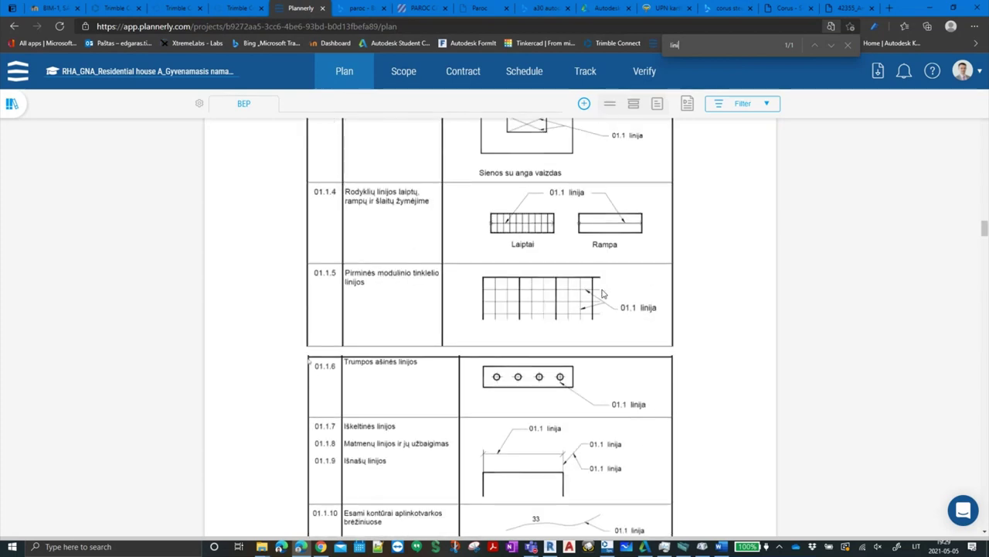
{"action": "scroll", "coordinate": [604, 293], "scroll_direction": "up", "scroll_amount": 2}
{"action": "scroll", "coordinate": [604, 293], "scroll_direction": "up", "scroll_amount": 1}
{"action": "scroll", "coordinate": [604, 293], "scroll_direction": "up", "scroll_amount": 2}
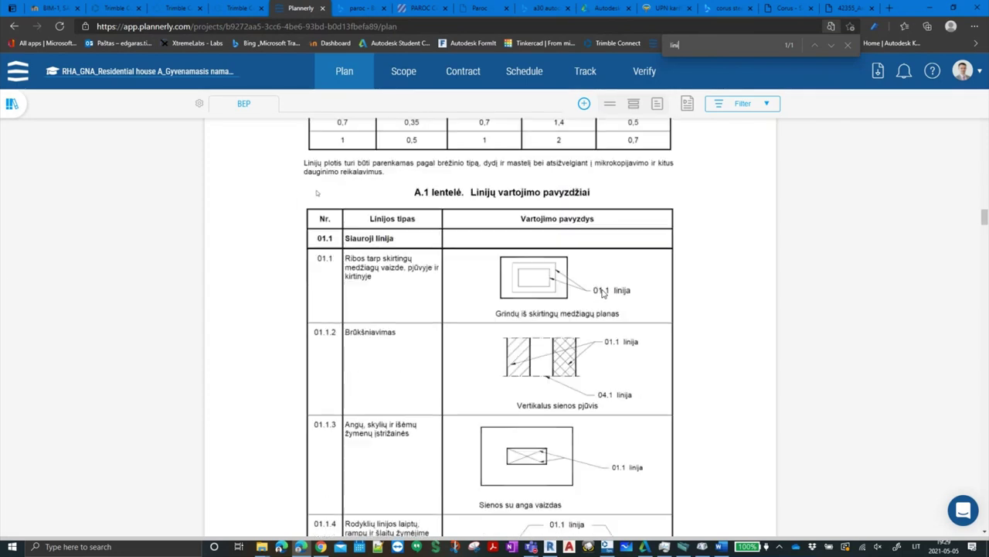
{"action": "scroll", "coordinate": [603, 293], "scroll_direction": "down", "scroll_amount": 2}
{"action": "scroll", "coordinate": [603, 293], "scroll_direction": "down", "scroll_amount": 3}
{"action": "scroll", "coordinate": [604, 292], "scroll_direction": "down", "scroll_amount": 2}
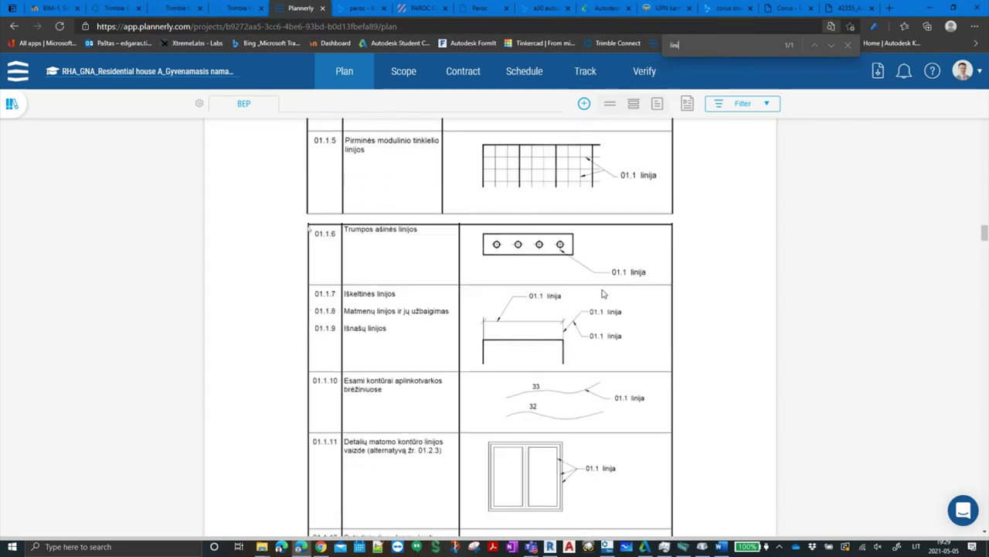
{"action": "scroll", "coordinate": [604, 293], "scroll_direction": "down", "scroll_amount": 4}
{"action": "scroll", "coordinate": [603, 293], "scroll_direction": "down", "scroll_amount": 2}
{"action": "scroll", "coordinate": [604, 293], "scroll_direction": "down", "scroll_amount": 1}
{"action": "scroll", "coordinate": [603, 293], "scroll_direction": "down", "scroll_amount": 1}
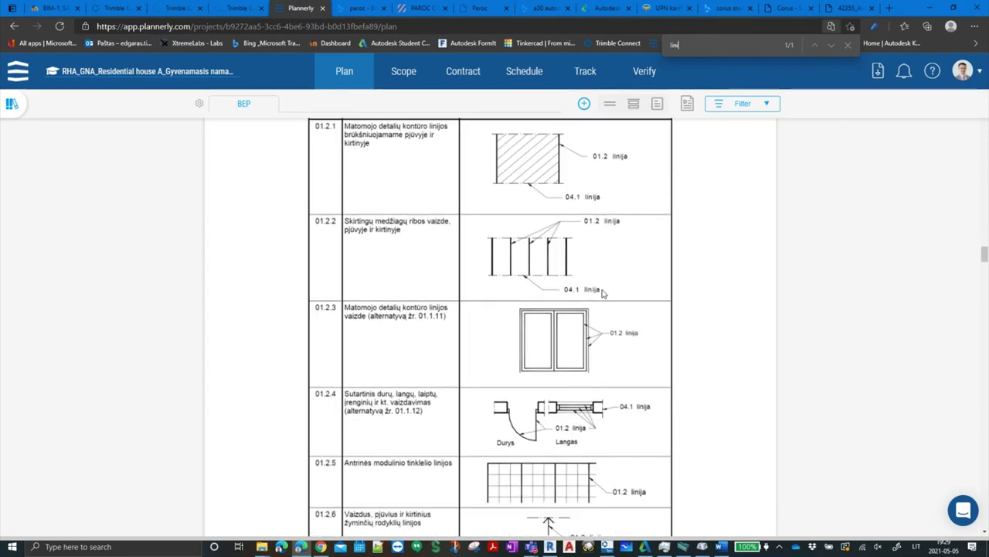
{"action": "scroll", "coordinate": [604, 293], "scroll_direction": "down", "scroll_amount": 1}
{"action": "scroll", "coordinate": [616, 247], "scroll_direction": "down", "scroll_amount": 1}
{"action": "scroll", "coordinate": [616, 248], "scroll_direction": "down", "scroll_amount": 1}
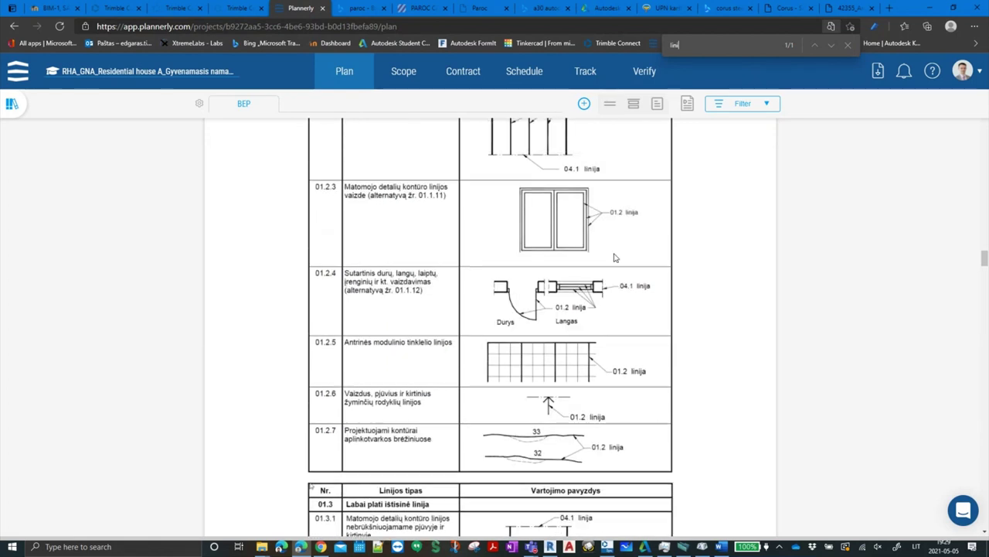
{"action": "scroll", "coordinate": [617, 252], "scroll_direction": "down", "scroll_amount": 1}
{"action": "scroll", "coordinate": [617, 251], "scroll_direction": "down", "scroll_amount": 1}
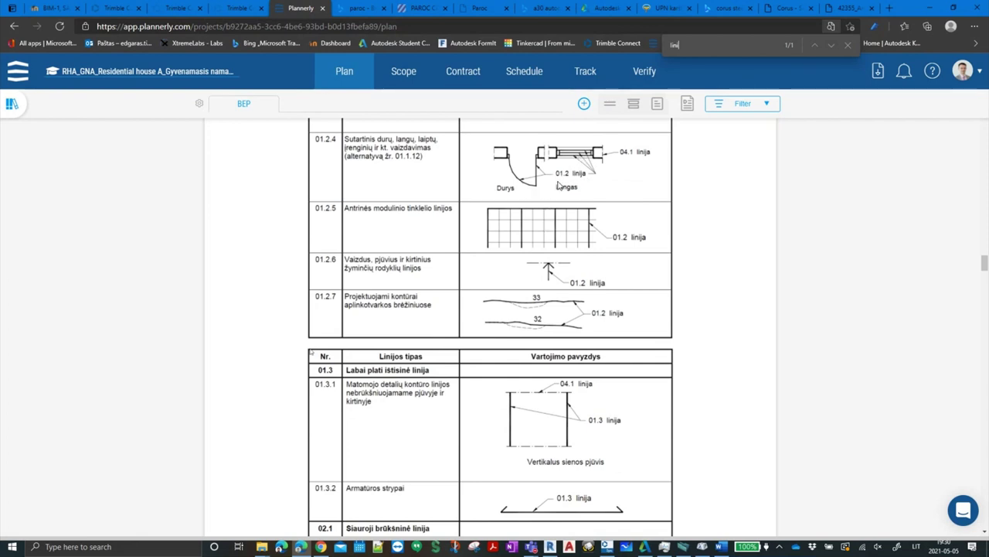
Scroll further down through the Plannerly BEP document
{"action": "scroll", "coordinate": [587, 239], "scroll_direction": "down", "scroll_amount": 1}
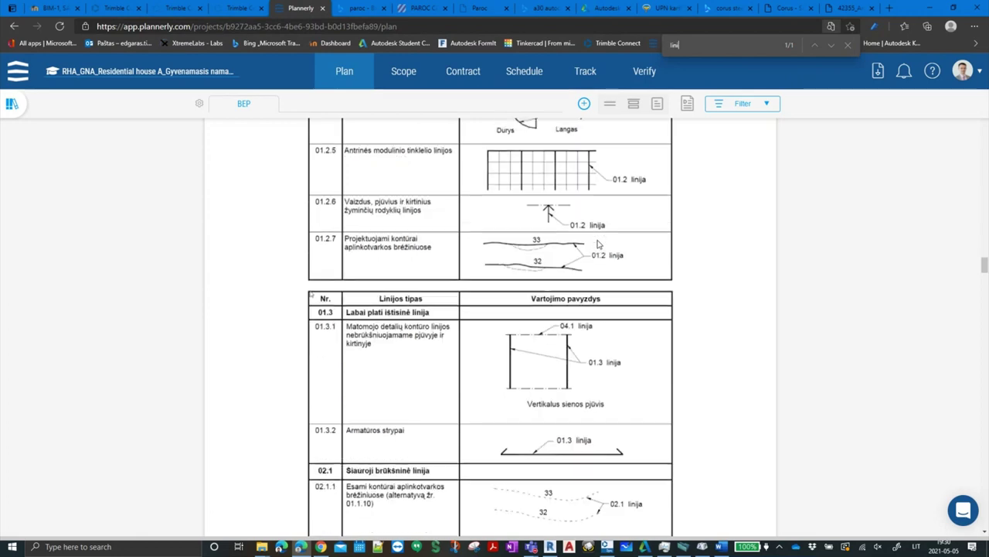
{"action": "scroll", "coordinate": [586, 229], "scroll_direction": "down", "scroll_amount": 1}
{"action": "scroll", "coordinate": [586, 229], "scroll_direction": "down", "scroll_amount": 1}
{"action": "scroll", "coordinate": [587, 232], "scroll_direction": "down", "scroll_amount": 1}
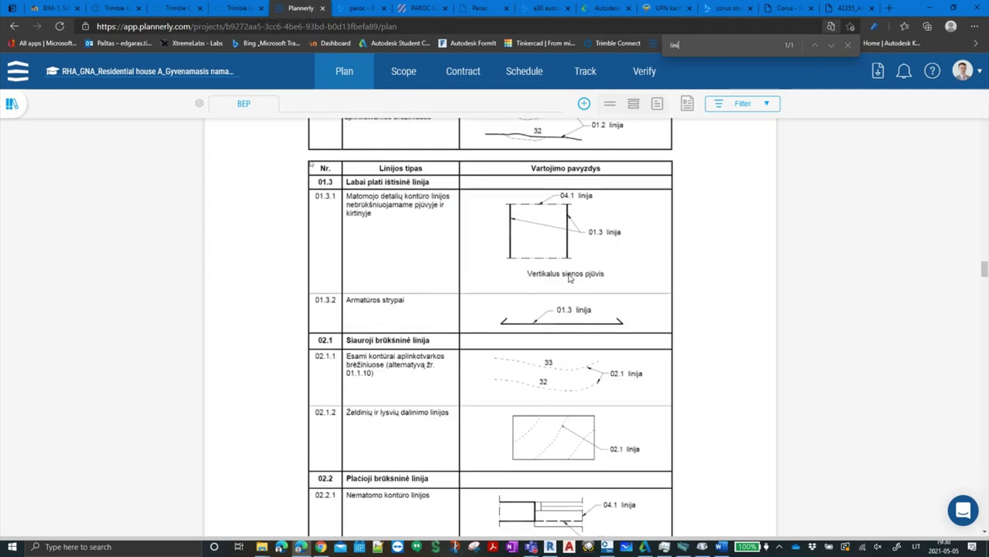
{"action": "scroll", "coordinate": [592, 238], "scroll_direction": "down", "scroll_amount": 2}
{"action": "scroll", "coordinate": [595, 243], "scroll_direction": "down", "scroll_amount": 1}
{"action": "scroll", "coordinate": [595, 243], "scroll_direction": "down", "scroll_amount": 1}
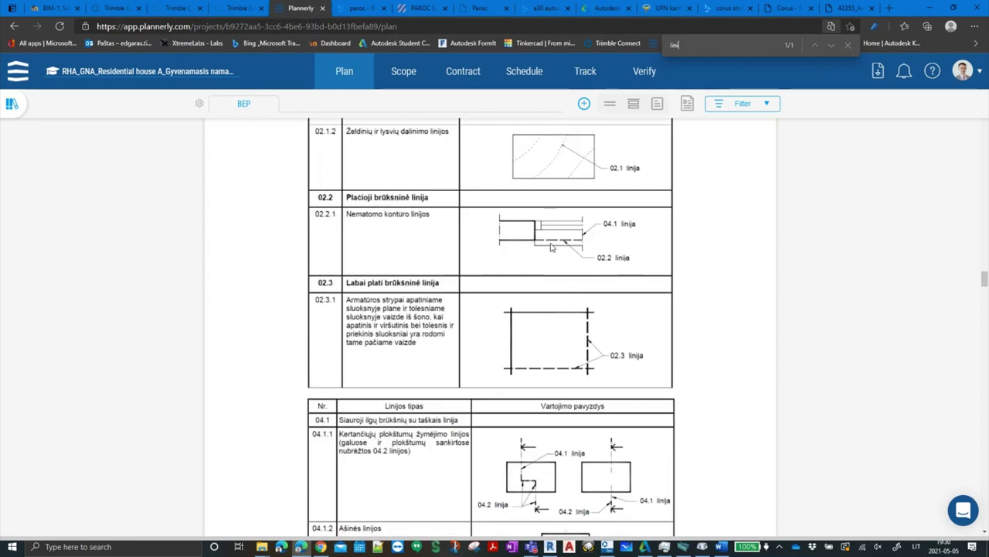
{"action": "scroll", "coordinate": [602, 246], "scroll_direction": "down", "scroll_amount": 2}
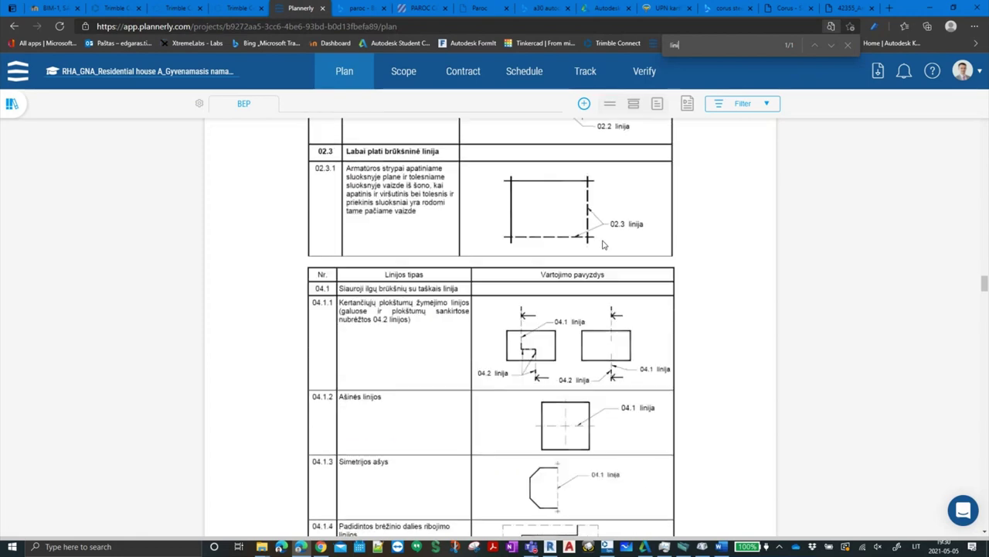
{"action": "scroll", "coordinate": [579, 263], "scroll_direction": "down", "scroll_amount": 3}
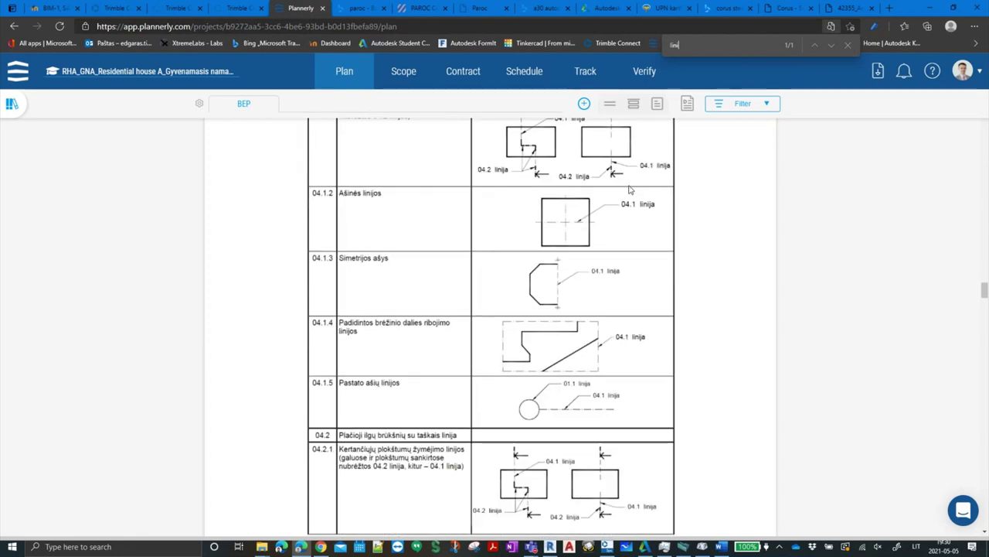
{"action": "scroll", "coordinate": [574, 262], "scroll_direction": "down", "scroll_amount": 1}
{"action": "scroll", "coordinate": [580, 235], "scroll_direction": "down", "scroll_amount": 2}
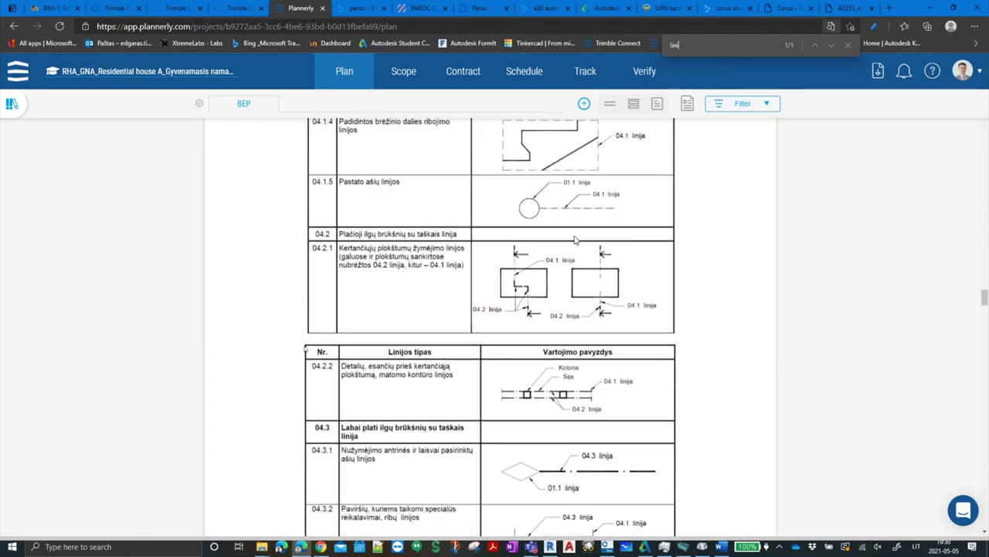
{"action": "scroll", "coordinate": [616, 263], "scroll_direction": "down", "scroll_amount": 3}
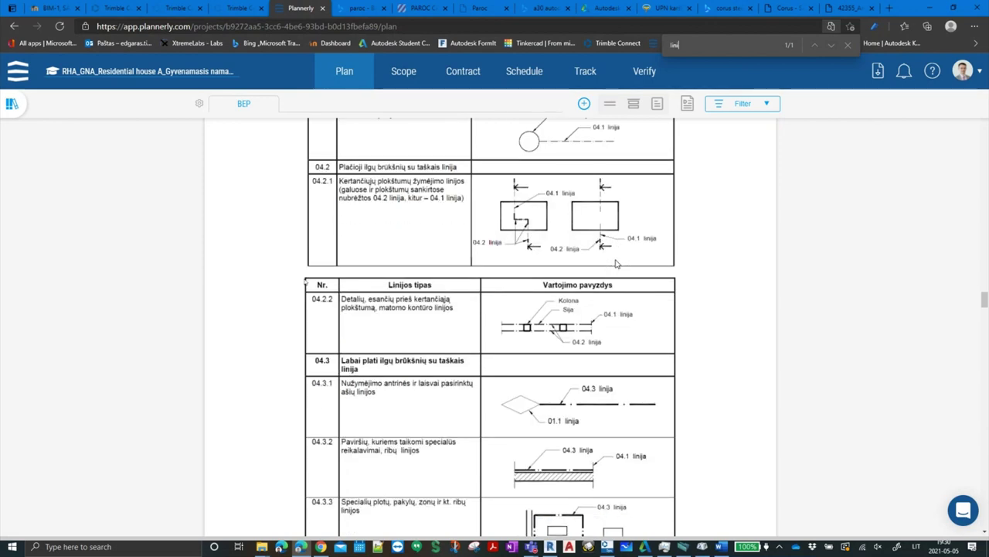
{"action": "scroll", "coordinate": [608, 187], "scroll_direction": "up", "scroll_amount": 2}
{"action": "scroll", "coordinate": [599, 241], "scroll_direction": "down", "scroll_amount": 1}
{"action": "scroll", "coordinate": [611, 232], "scroll_direction": "down", "scroll_amount": 3}
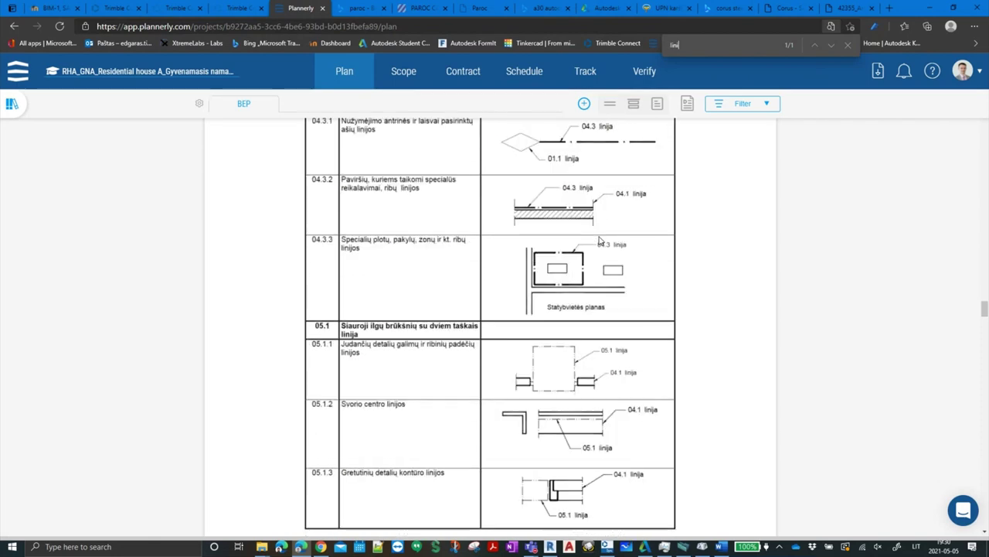
{"action": "scroll", "coordinate": [625, 224], "scroll_direction": "down", "scroll_amount": 1}
{"action": "scroll", "coordinate": [626, 221], "scroll_direction": "down", "scroll_amount": 3}
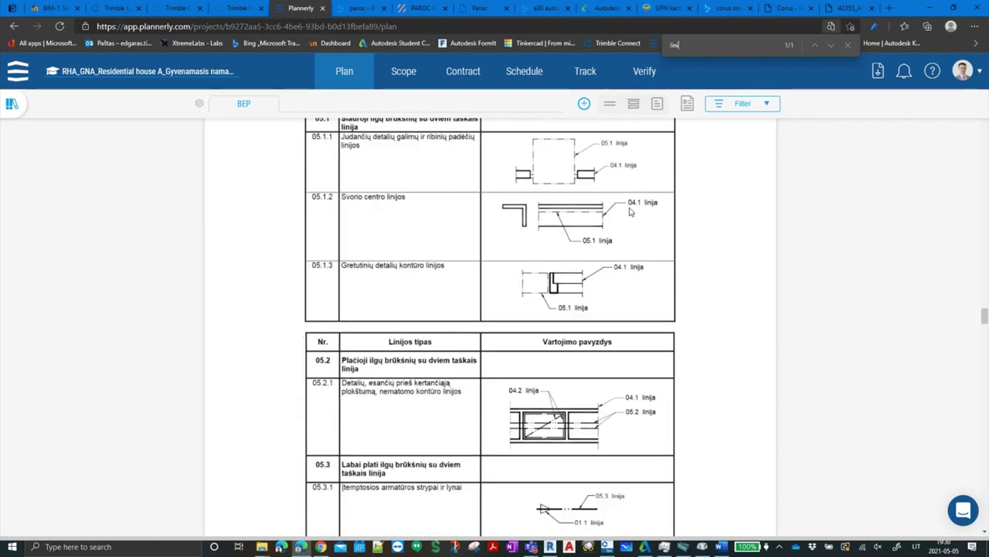
{"action": "scroll", "coordinate": [630, 211], "scroll_direction": "down", "scroll_amount": 2}
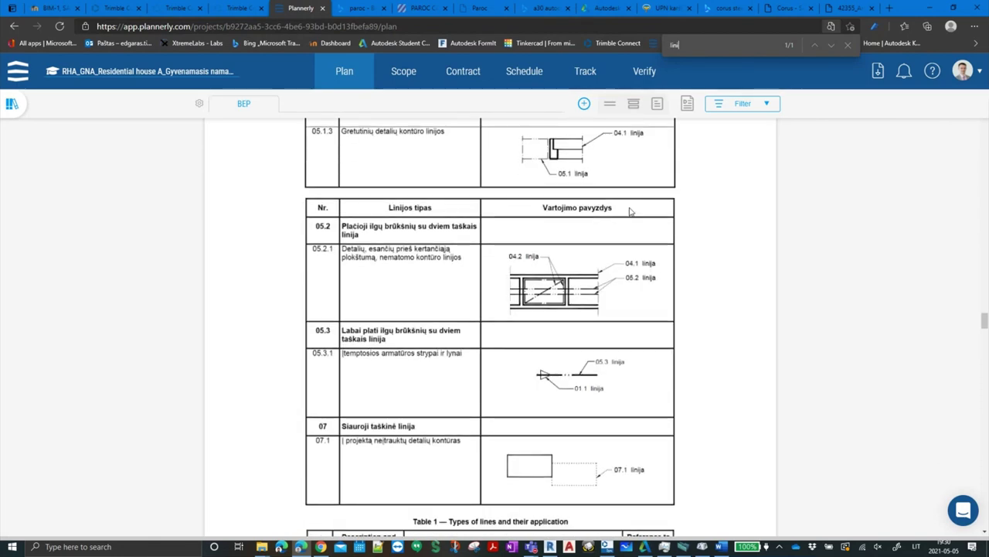
{"action": "scroll", "coordinate": [630, 211], "scroll_direction": "down", "scroll_amount": 2}
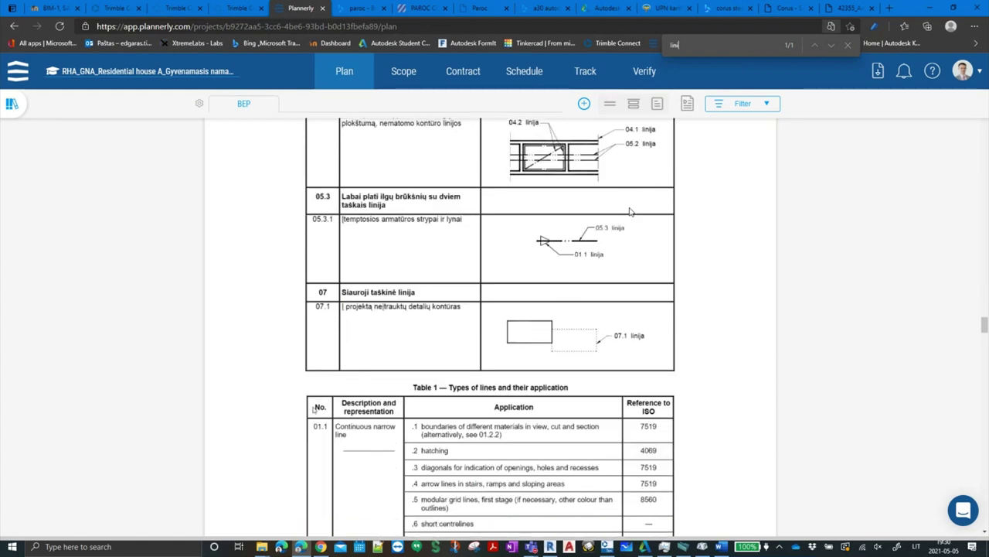
Scroll back up to section 6.10 and the top of table 1 Linijų tipai ir jų taikymas
{"action": "scroll", "coordinate": [630, 211], "scroll_direction": "up", "scroll_amount": 1}
{"action": "scroll", "coordinate": [630, 211], "scroll_direction": "up", "scroll_amount": 4}
{"action": "scroll", "coordinate": [630, 213], "scroll_direction": "up", "scroll_amount": 4}
{"action": "scroll", "coordinate": [630, 213], "scroll_direction": "up", "scroll_amount": 4}
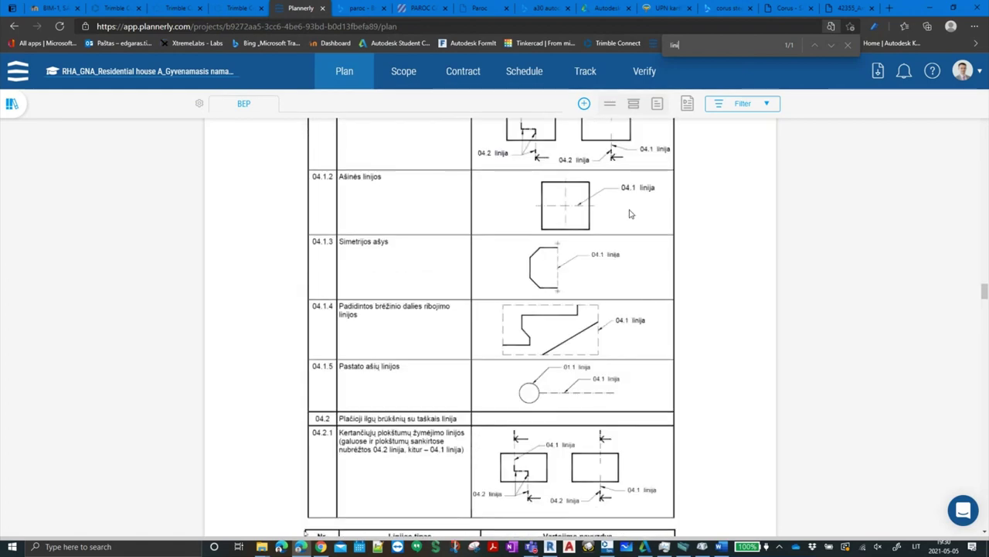
{"action": "scroll", "coordinate": [630, 215], "scroll_direction": "up", "scroll_amount": 4}
{"action": "scroll", "coordinate": [630, 214], "scroll_direction": "up", "scroll_amount": 3}
{"action": "scroll", "coordinate": [630, 215], "scroll_direction": "up", "scroll_amount": 3}
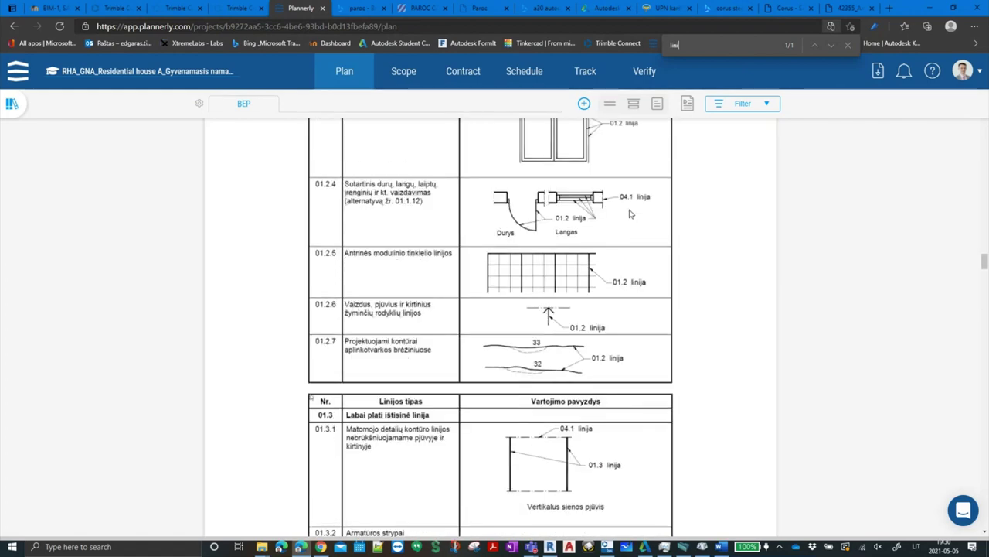
{"action": "scroll", "coordinate": [630, 214], "scroll_direction": "up", "scroll_amount": 2}
{"action": "scroll", "coordinate": [630, 214], "scroll_direction": "up", "scroll_amount": 3}
{"action": "scroll", "coordinate": [630, 216], "scroll_direction": "up", "scroll_amount": 3}
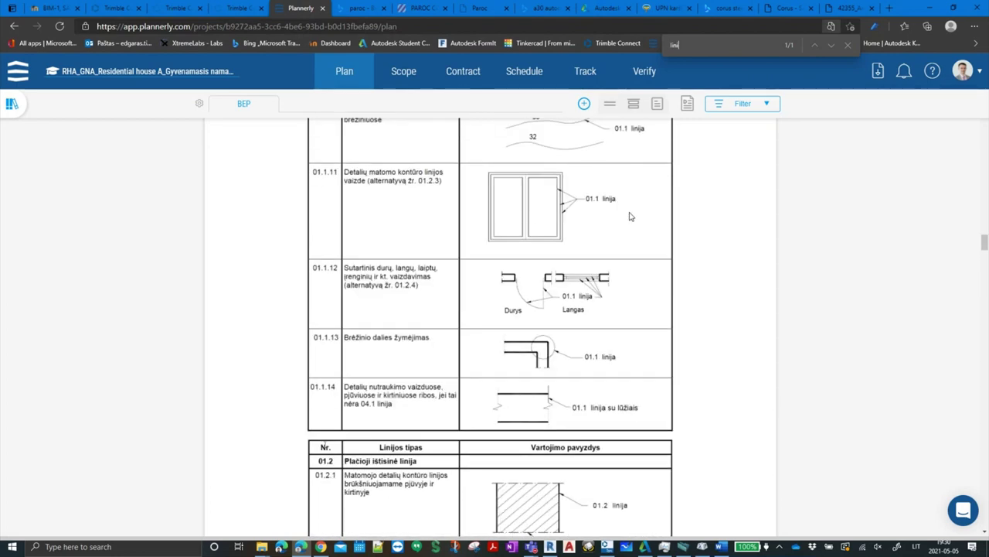
{"action": "scroll", "coordinate": [630, 216], "scroll_direction": "up", "scroll_amount": 1}
{"action": "scroll", "coordinate": [630, 217], "scroll_direction": "up", "scroll_amount": 2}
{"action": "scroll", "coordinate": [630, 216], "scroll_direction": "up", "scroll_amount": 1}
{"action": "scroll", "coordinate": [630, 217], "scroll_direction": "up", "scroll_amount": 2}
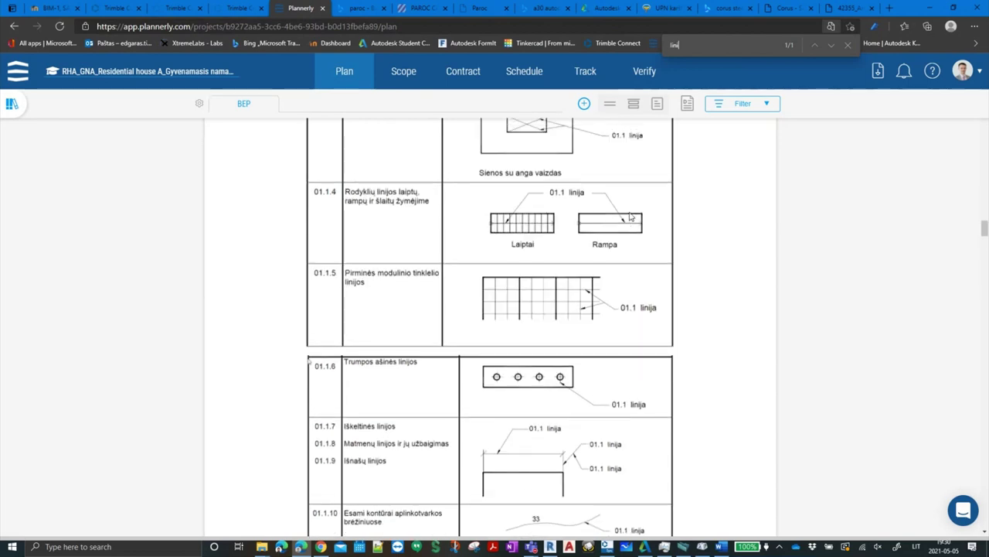
{"action": "scroll", "coordinate": [630, 217], "scroll_direction": "up", "scroll_amount": 2}
{"action": "scroll", "coordinate": [630, 216], "scroll_direction": "up", "scroll_amount": 1}
{"action": "scroll", "coordinate": [630, 217], "scroll_direction": "up", "scroll_amount": 5}
{"action": "scroll", "coordinate": [630, 217], "scroll_direction": "up", "scroll_amount": 2}
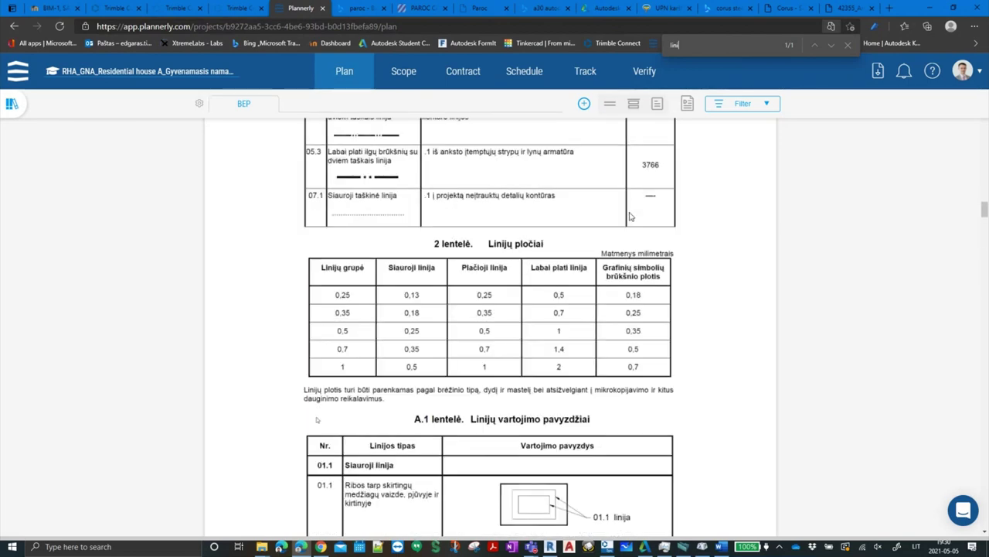
{"action": "scroll", "coordinate": [630, 217], "scroll_direction": "up", "scroll_amount": 5}
{"action": "scroll", "coordinate": [630, 216], "scroll_direction": "up", "scroll_amount": 5}
{"action": "scroll", "coordinate": [610, 232], "scroll_direction": "up", "scroll_amount": 5}
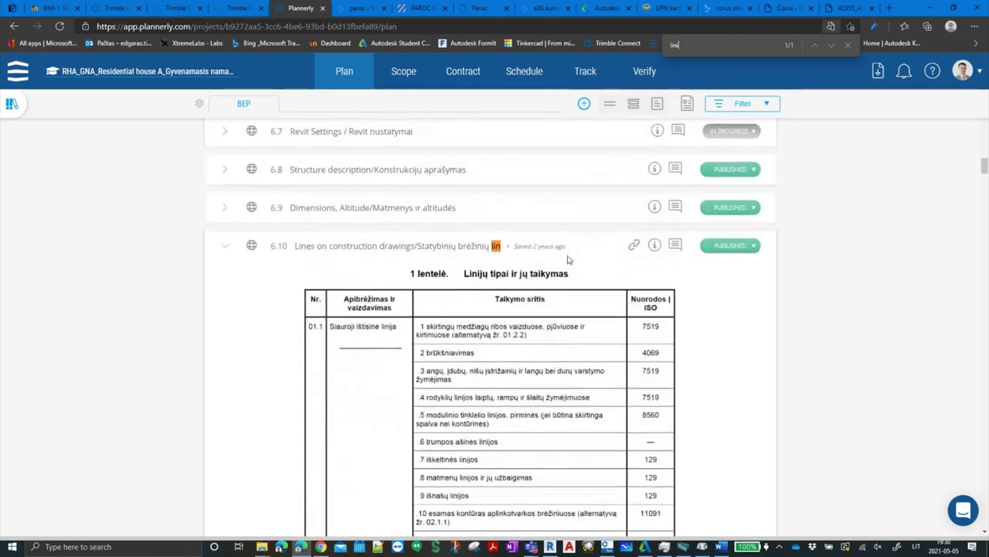
{"action": "scroll", "coordinate": [568, 259], "scroll_direction": "down", "scroll_amount": 2}
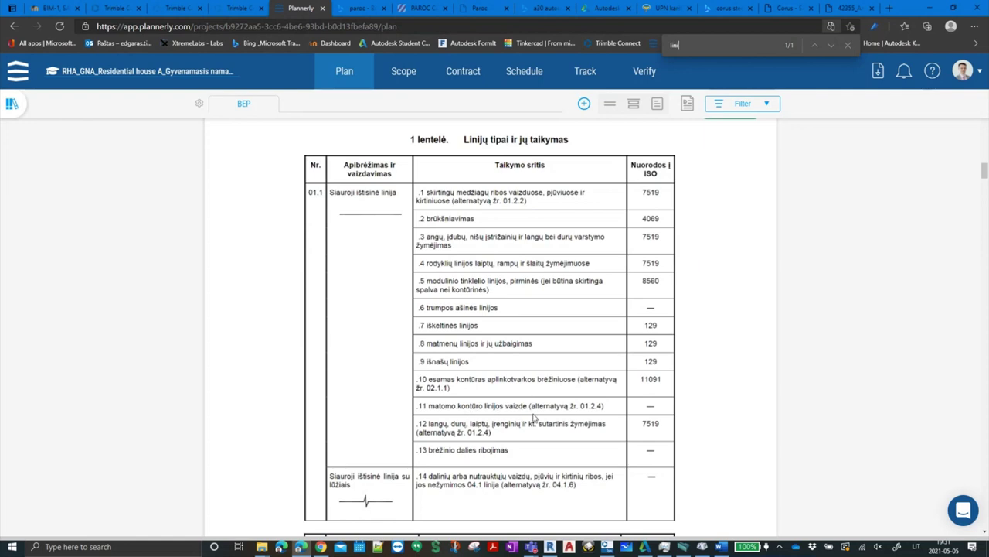
{"action": "scroll", "coordinate": [553, 410], "scroll_direction": "down", "scroll_amount": 1}
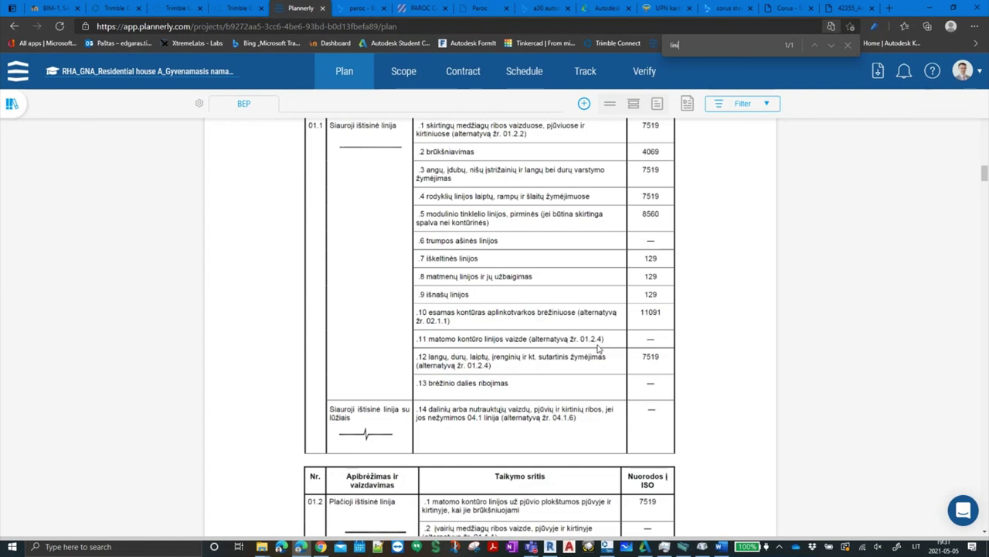
{"action": "scroll", "coordinate": [599, 349], "scroll_direction": "down", "scroll_amount": 3}
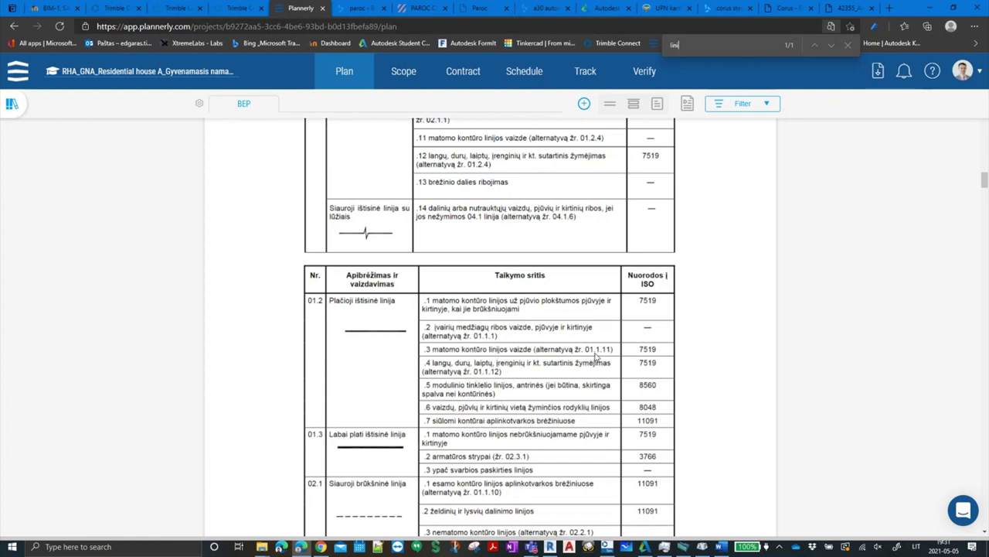
{"action": "scroll", "coordinate": [610, 353], "scroll_direction": "up", "scroll_amount": 1}
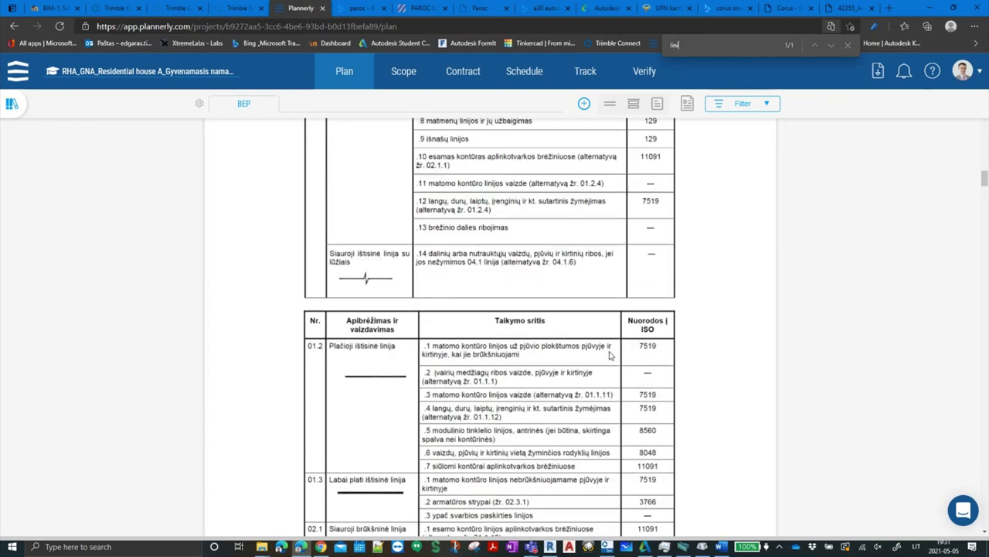
{"action": "scroll", "coordinate": [609, 353], "scroll_direction": "up", "scroll_amount": 3}
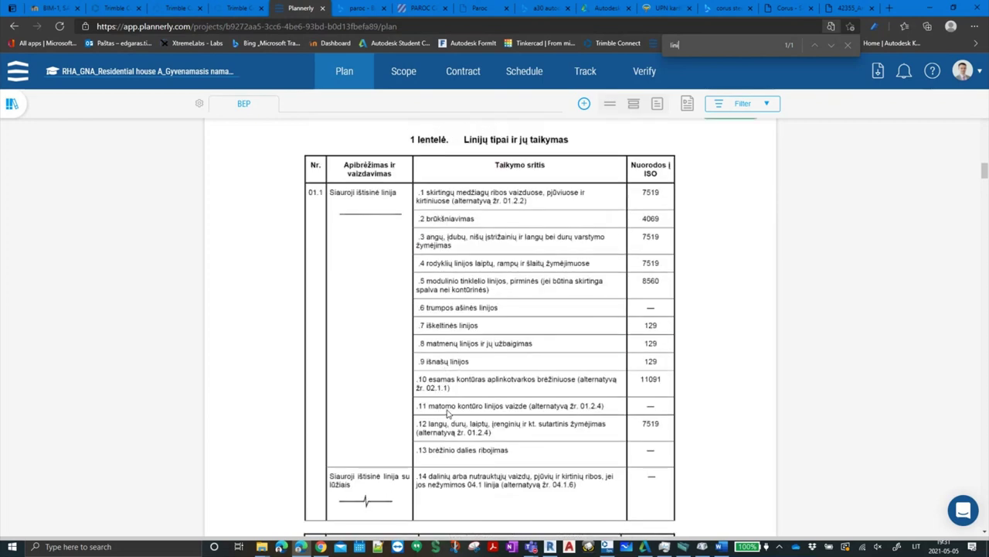
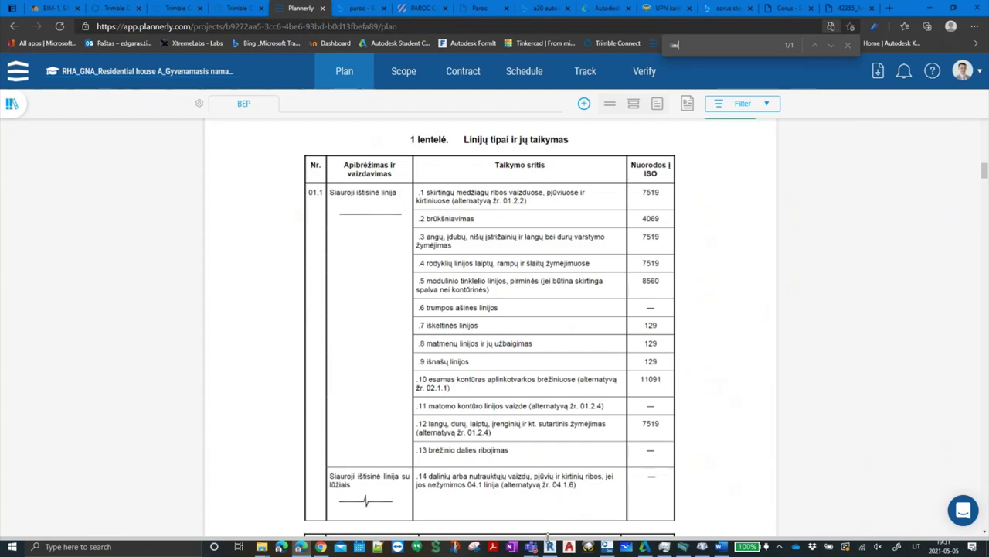
Switch from the browser back to Revit's Drafting 1 view of the T-section
{"action": "left_click", "coordinate": [550, 546]}
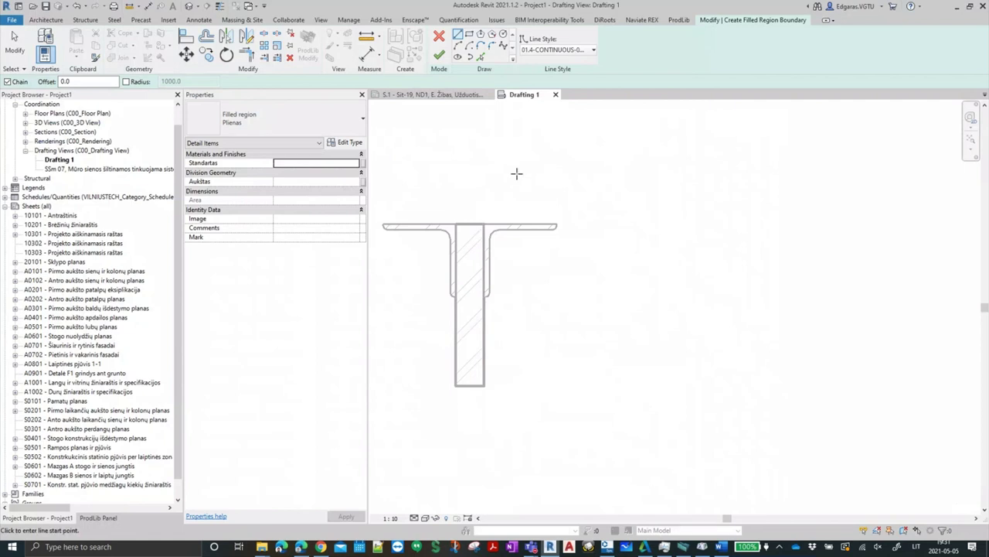
Choose the Rectangle boundary tool with the 01.1-CONTINUOUS-0125-B line style
{"action": "left_click", "coordinate": [444, 199]}
{"action": "left_click", "coordinate": [561, 126]}
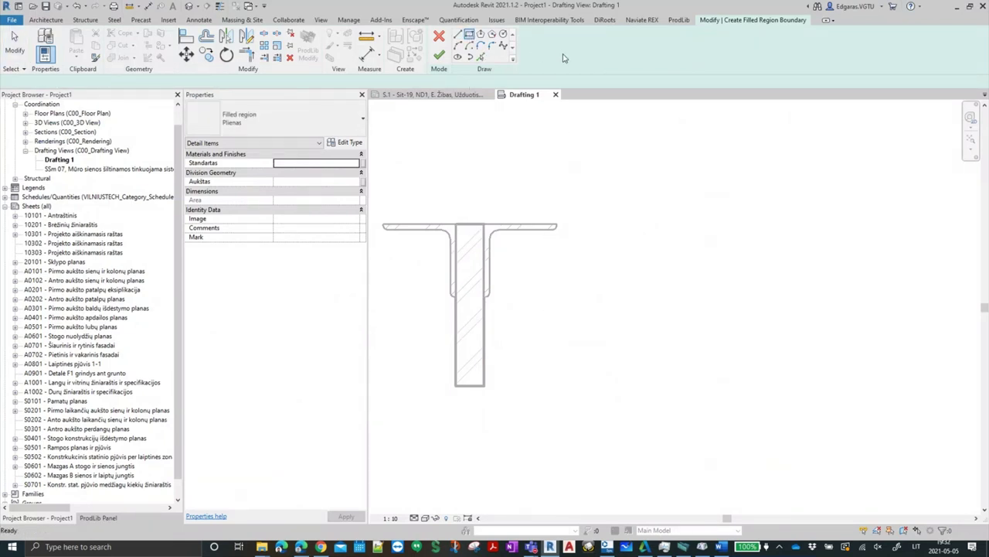
{"action": "left_click", "coordinate": [470, 34]}
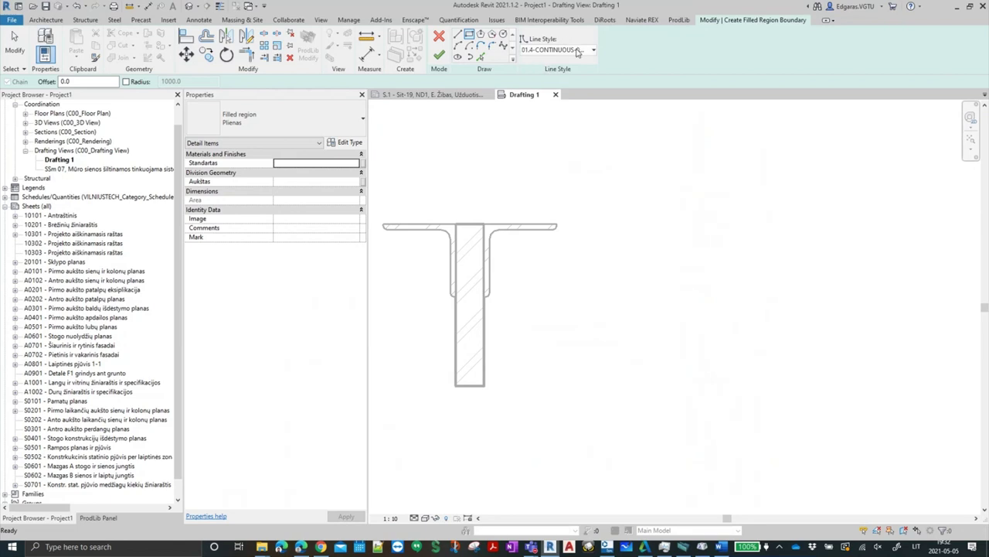
{"action": "left_click", "coordinate": [545, 50]}
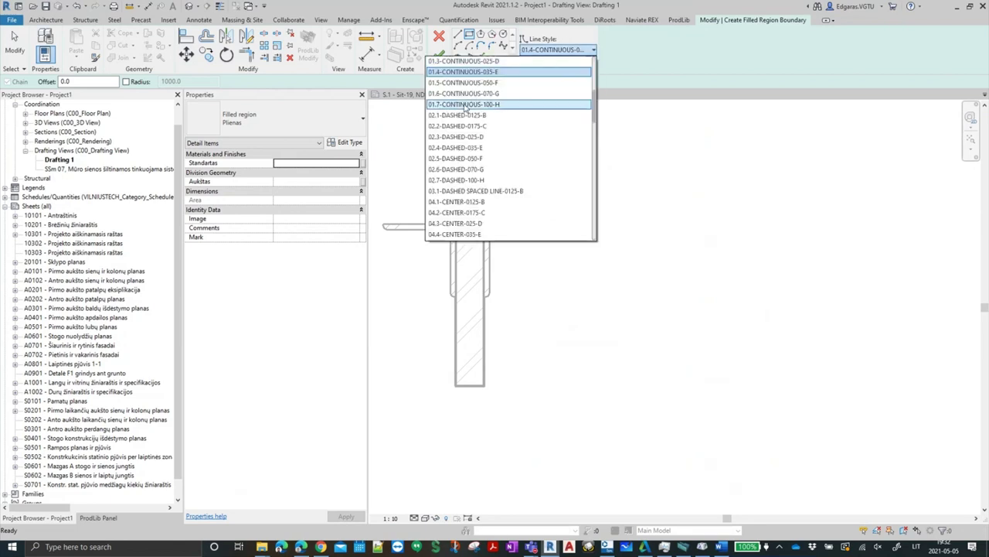
{"action": "scroll", "coordinate": [448, 147], "scroll_direction": "up", "scroll_amount": 2}
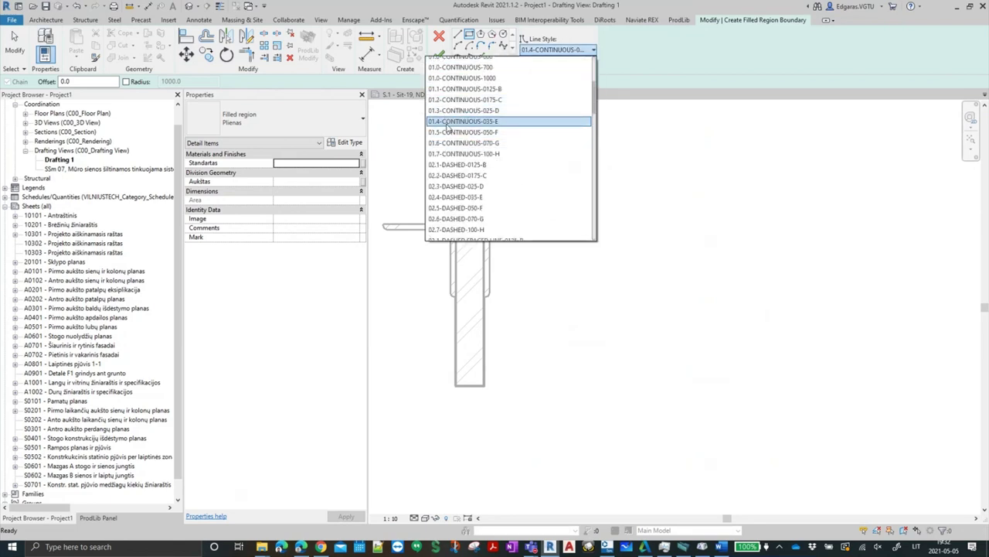
{"action": "scroll", "coordinate": [502, 133], "scroll_direction": "up", "scroll_amount": 1}
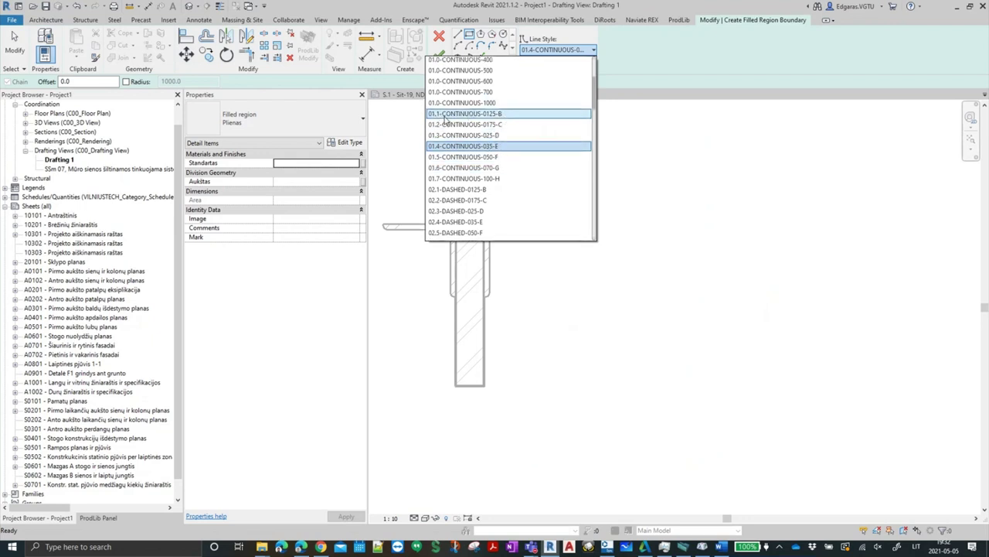
{"action": "left_click", "coordinate": [472, 118]}
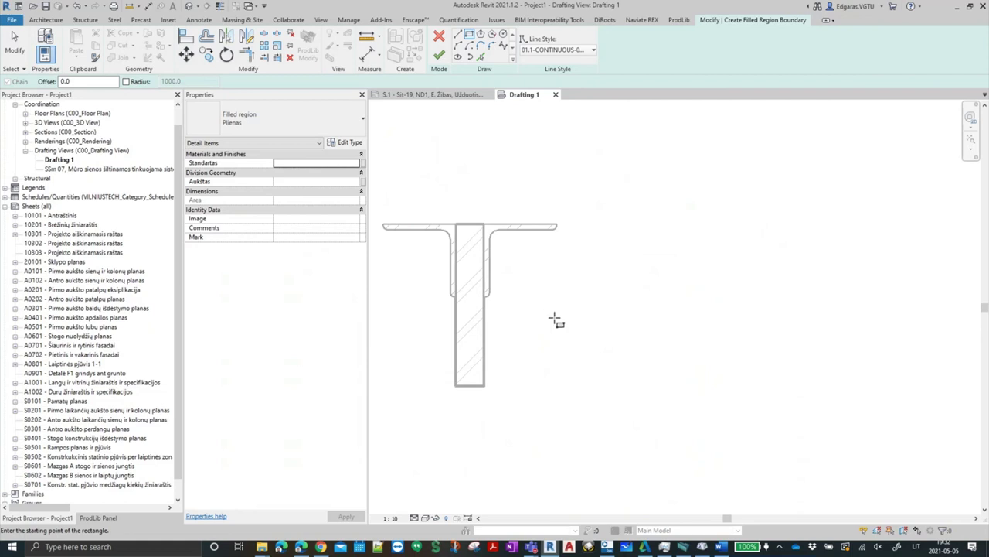
Draw the rectangular region beside the web, stretch it to 500 long, and finish the sketch
{"action": "left_click", "coordinate": [504, 225]}
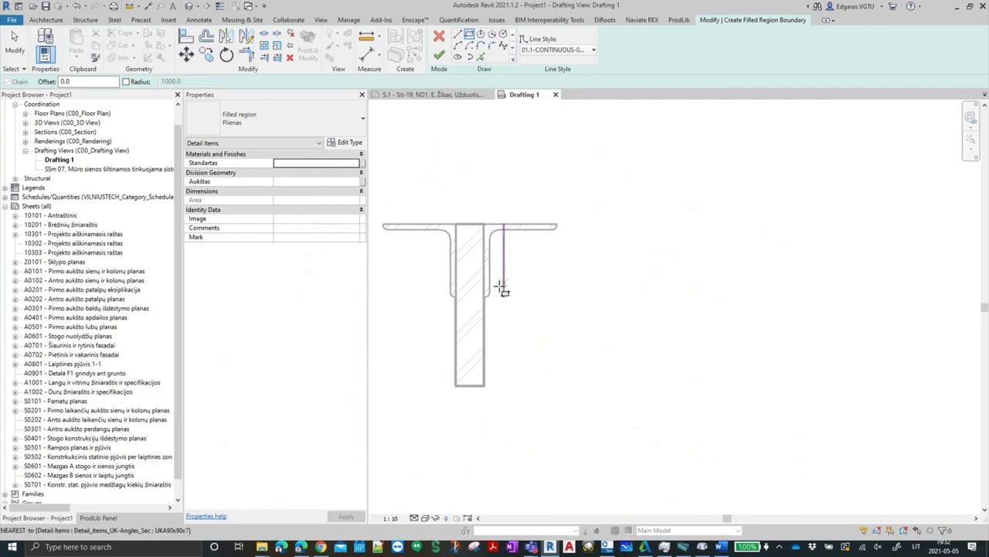
{"action": "key", "text": "Escape"}
{"action": "left_click", "coordinate": [485, 296]}
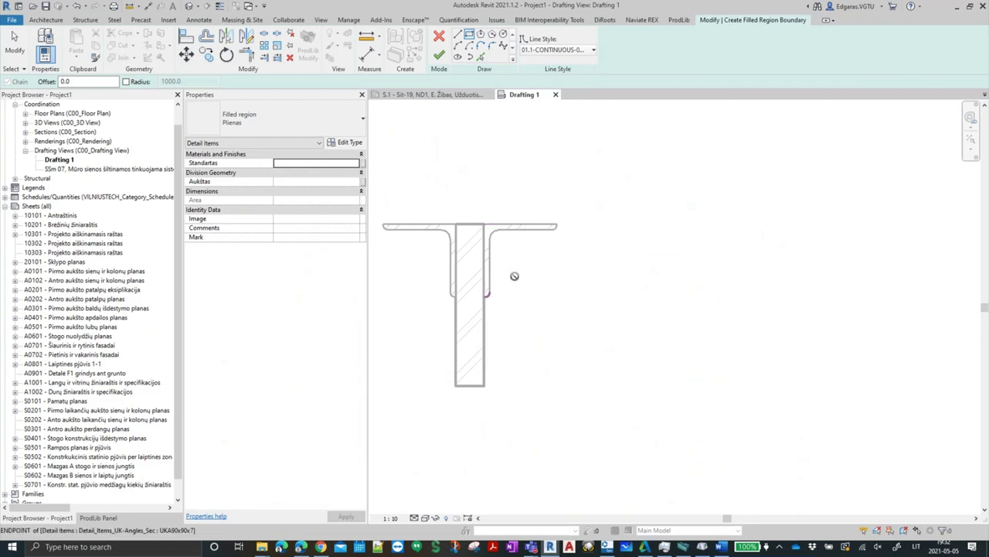
{"action": "left_click", "coordinate": [556, 225]}
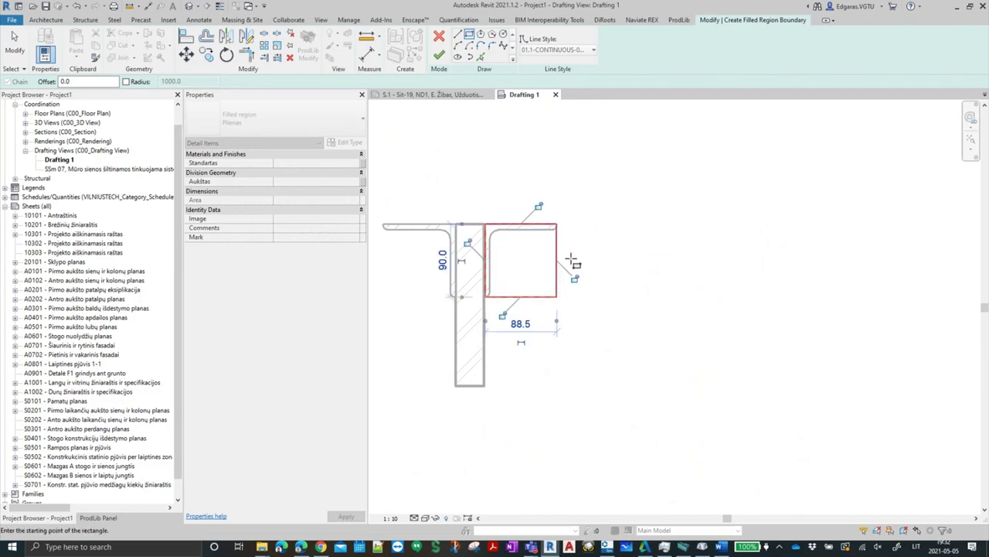
{"action": "key", "text": "Escape"}
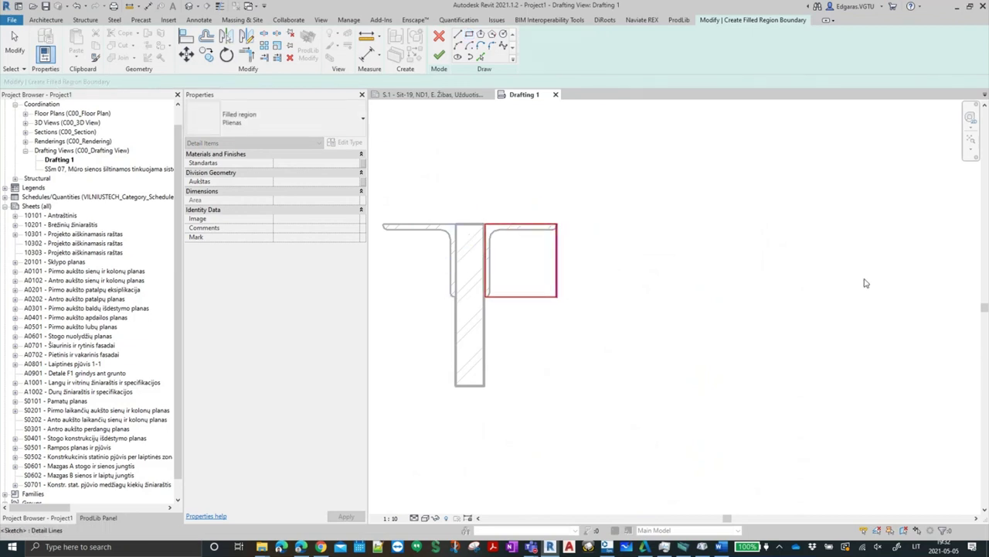
{"action": "left_click_drag", "start_coordinate": [557, 263], "coordinate": [890, 270]}
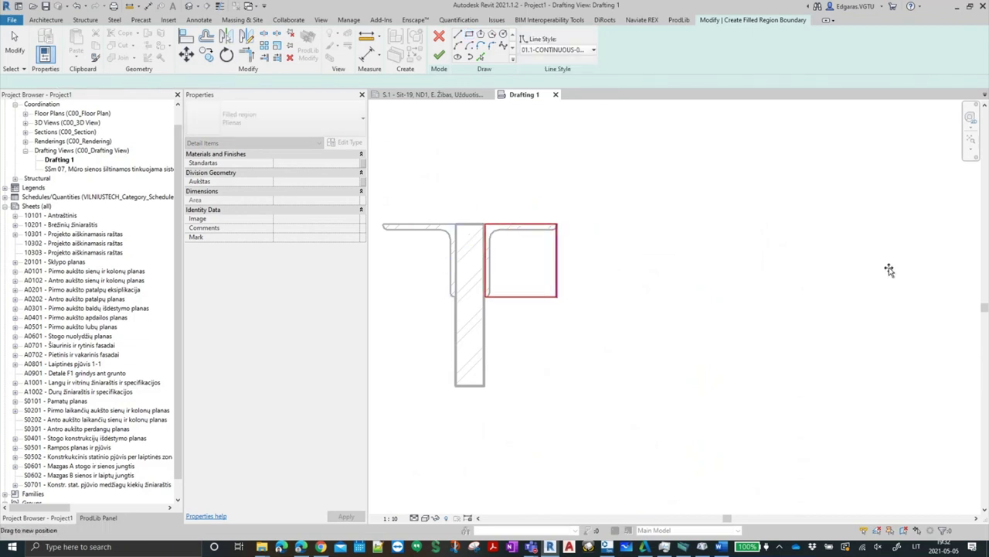
{"action": "left_click", "coordinate": [607, 159]}
{"action": "left_click", "coordinate": [438, 55]}
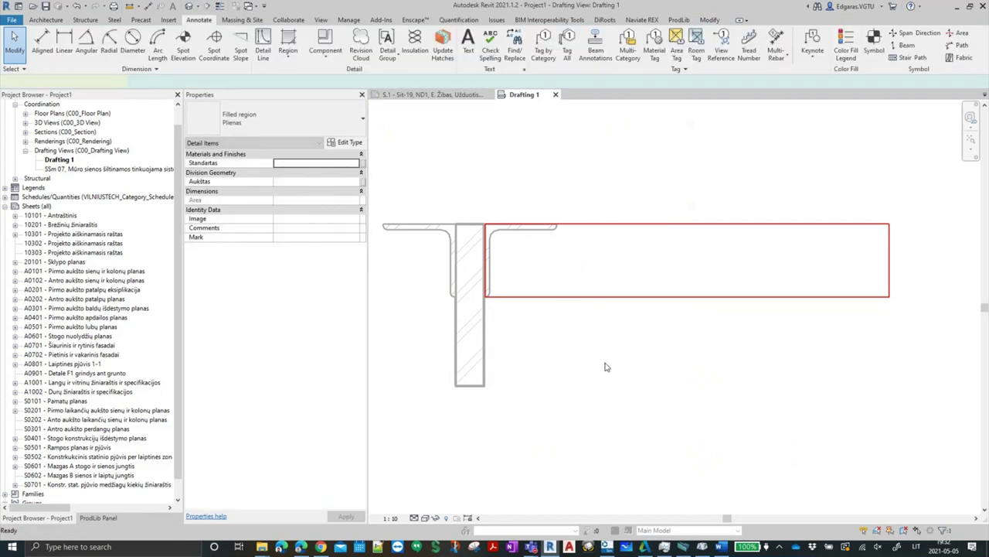
Restyle the 417-long detail line along the flange top to 01.1-CONTINUOUS-0125-B
{"action": "key", "text": "Escape"}
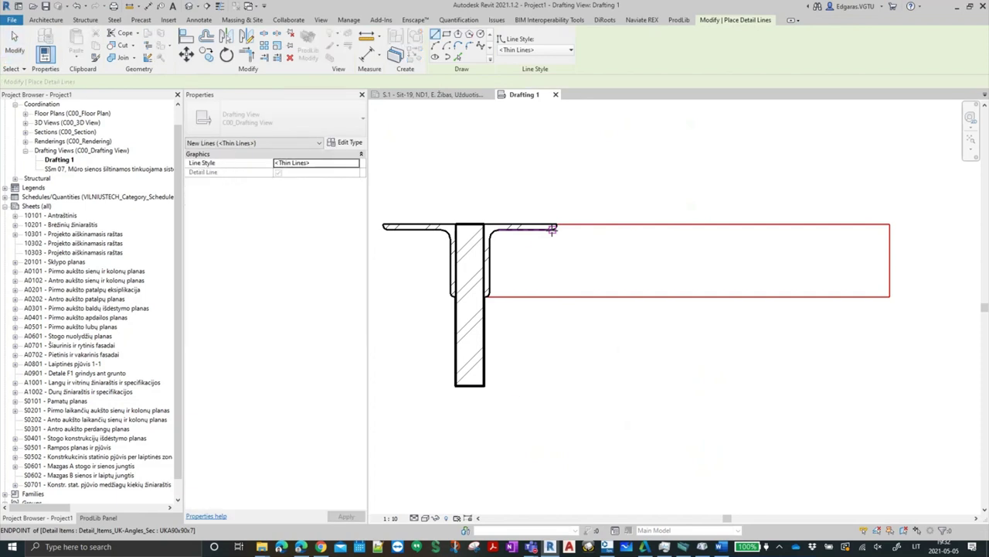
{"action": "left_click", "coordinate": [555, 228]}
{"action": "key", "text": "Escape"}
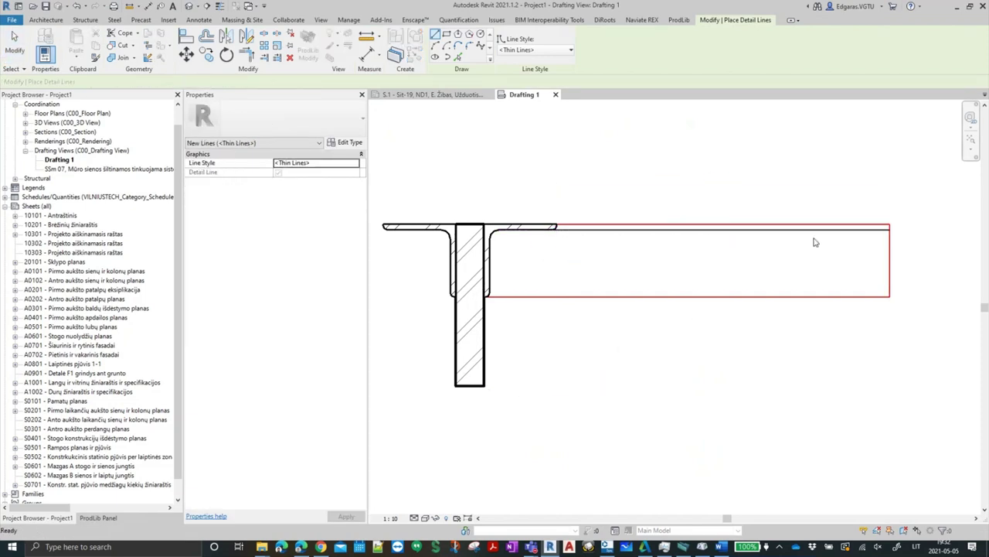
{"action": "key", "text": "Escape"}
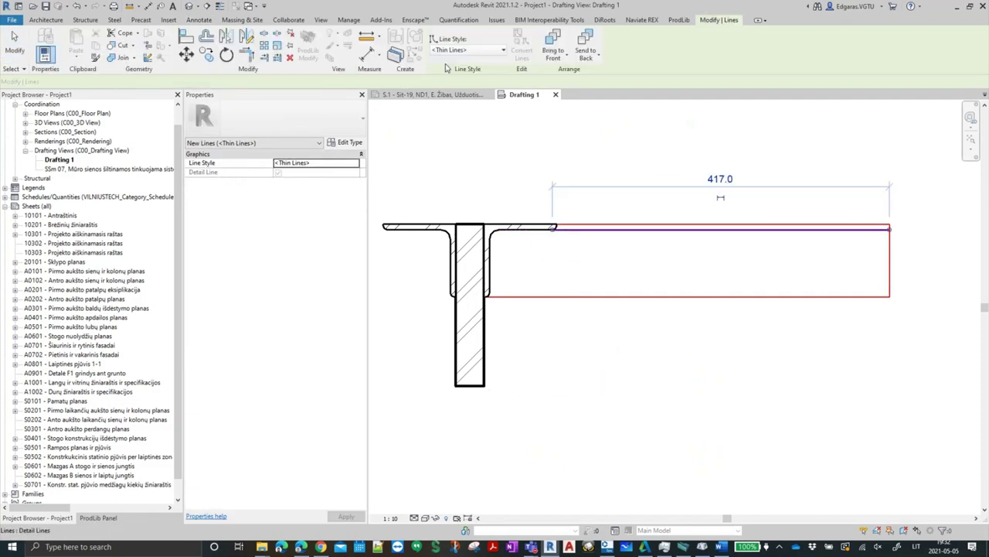
{"action": "left_click", "coordinate": [464, 50]}
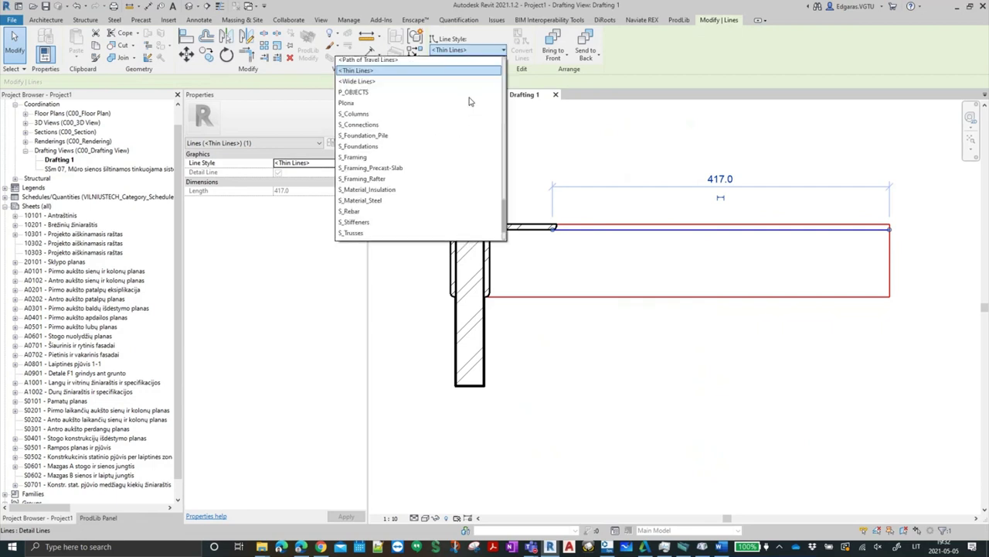
{"action": "scroll", "coordinate": [404, 186], "scroll_direction": "down", "scroll_amount": 2}
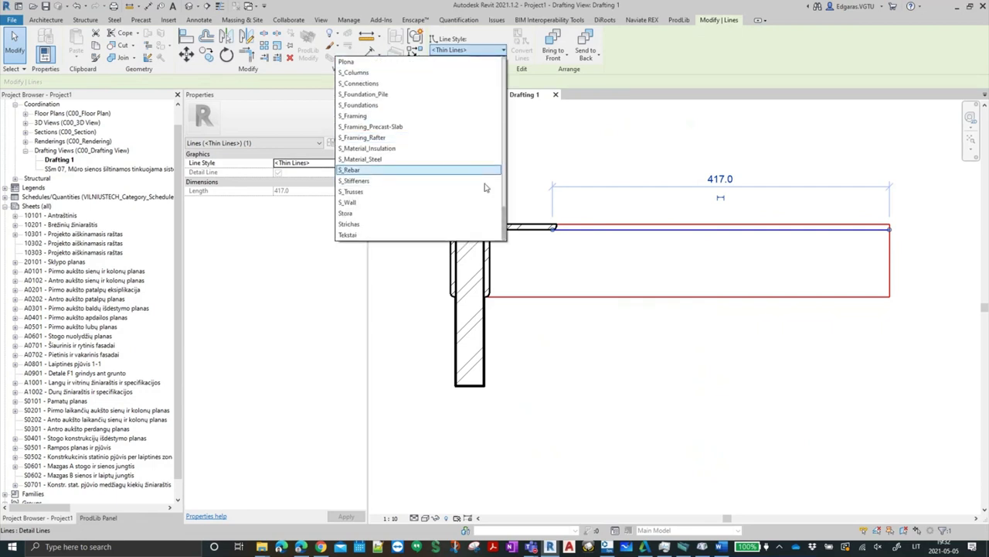
{"action": "left_click_drag", "start_coordinate": [504, 223], "coordinate": [510, 87]}
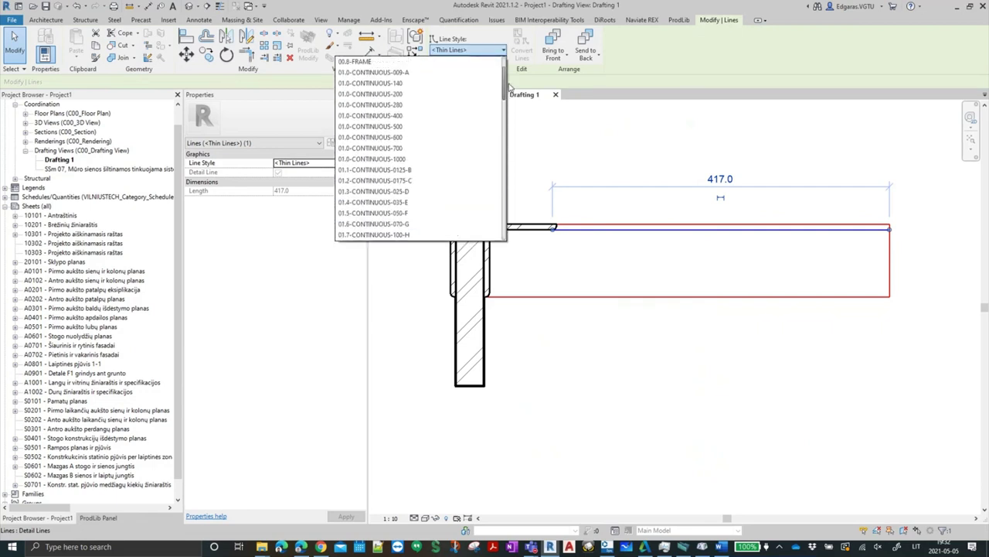
{"action": "left_click", "coordinate": [366, 169]}
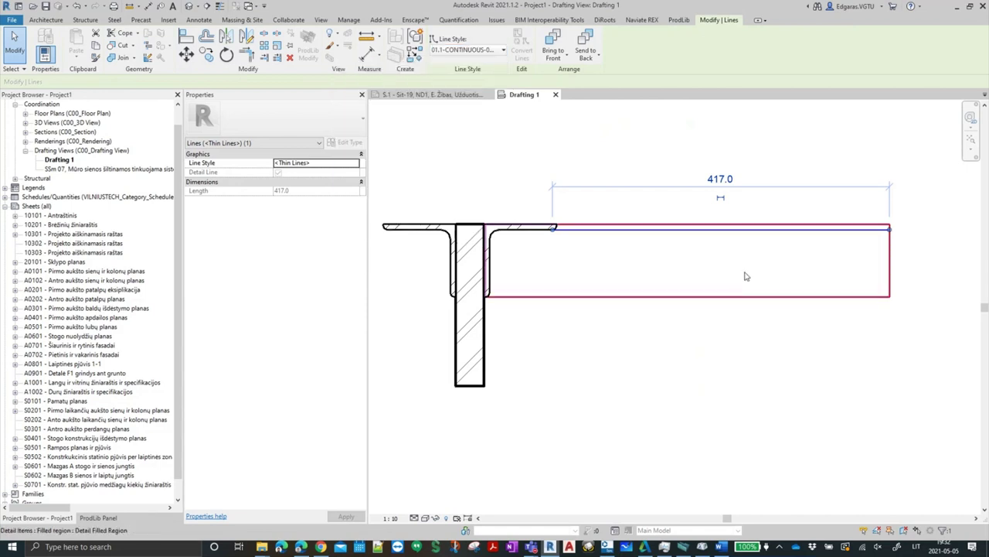
{"action": "left_click", "coordinate": [636, 367]}
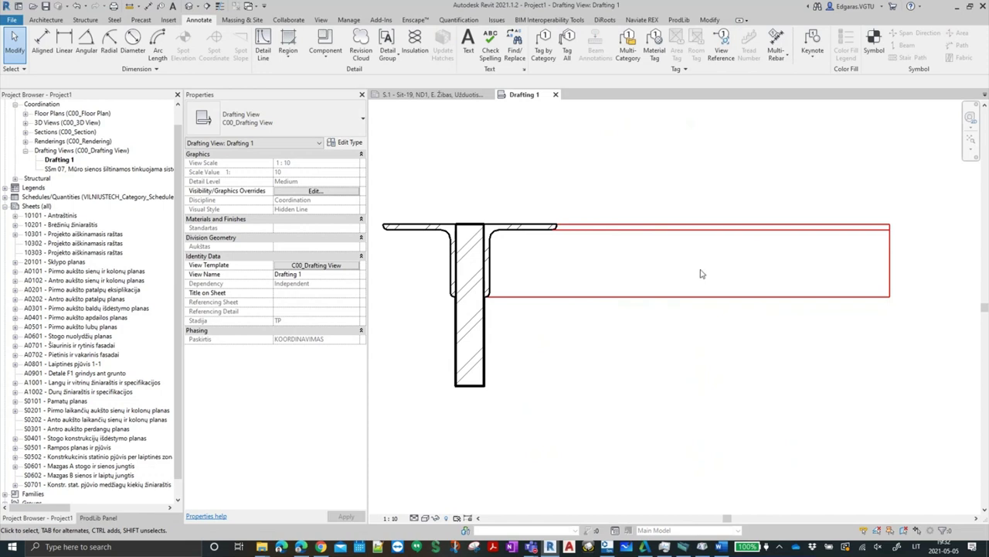
{"action": "middle_click_drag", "start_coordinate": [911, 327], "coordinate": [796, 330]}
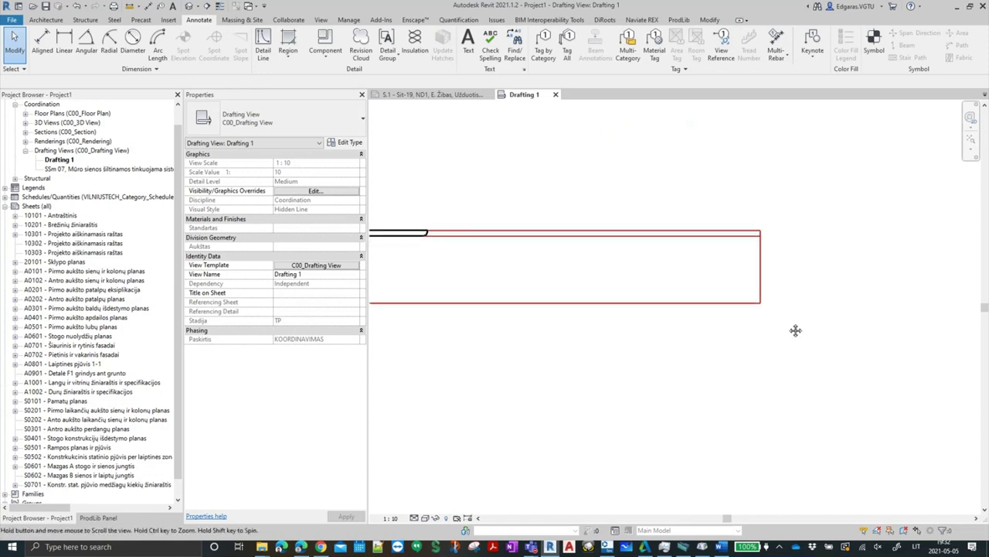
Copy the filled region and its lines 520 to the right
{"action": "scroll", "coordinate": [574, 201], "scroll_direction": "down", "scroll_amount": 1}
{"action": "left_click_drag", "start_coordinate": [574, 201], "coordinate": [519, 298]}
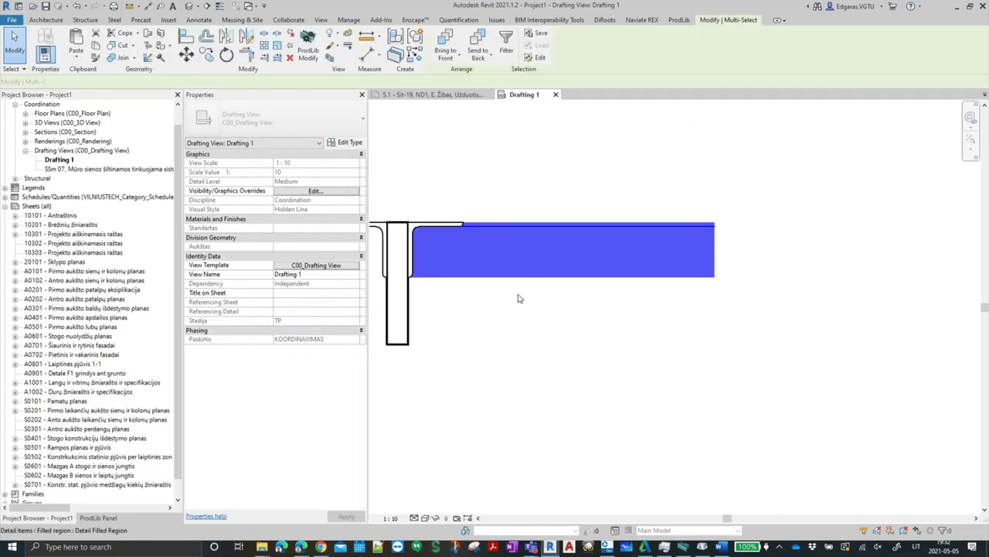
{"action": "key", "text": "m"}
{"action": "key", "text": "v"}
{"action": "left_click", "coordinate": [518, 299]}
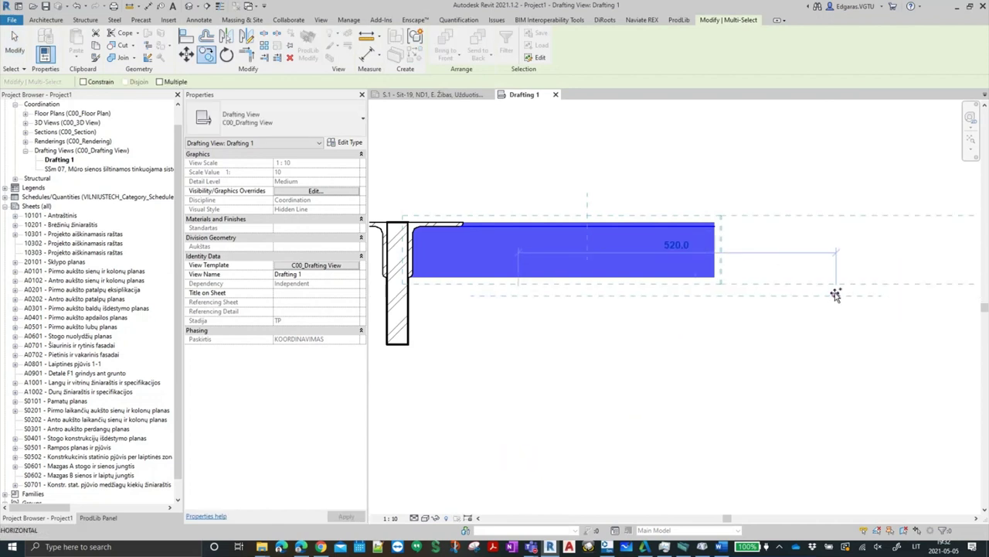
{"action": "left_click", "coordinate": [836, 295]}
Shorten the copied region's top detail line to 500 long
{"action": "key", "text": "d"}
{"action": "key", "text": "l"}
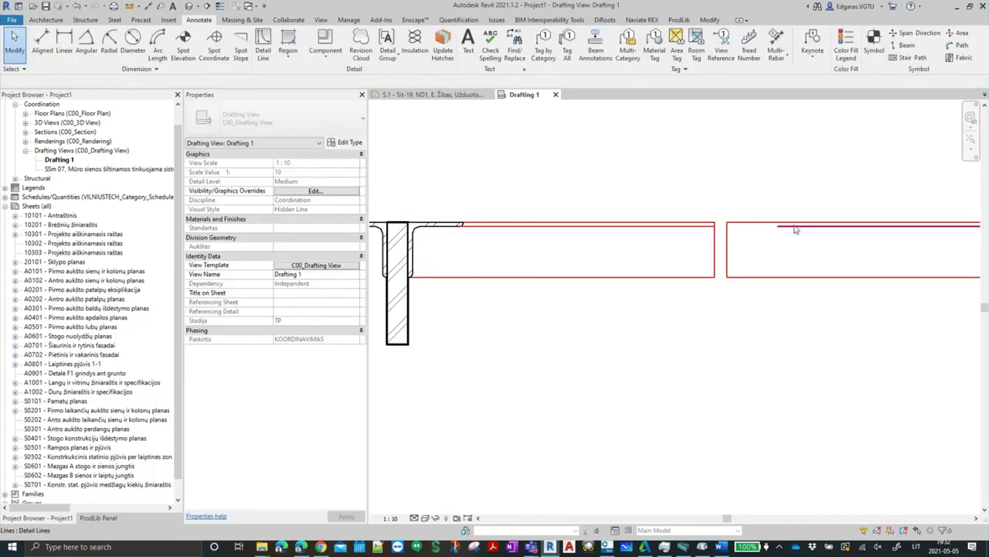
{"action": "left_click", "coordinate": [781, 225]}
{"action": "left_click_drag", "start_coordinate": [778, 226], "coordinate": [727, 225]}
{"action": "left_click", "coordinate": [761, 234]}
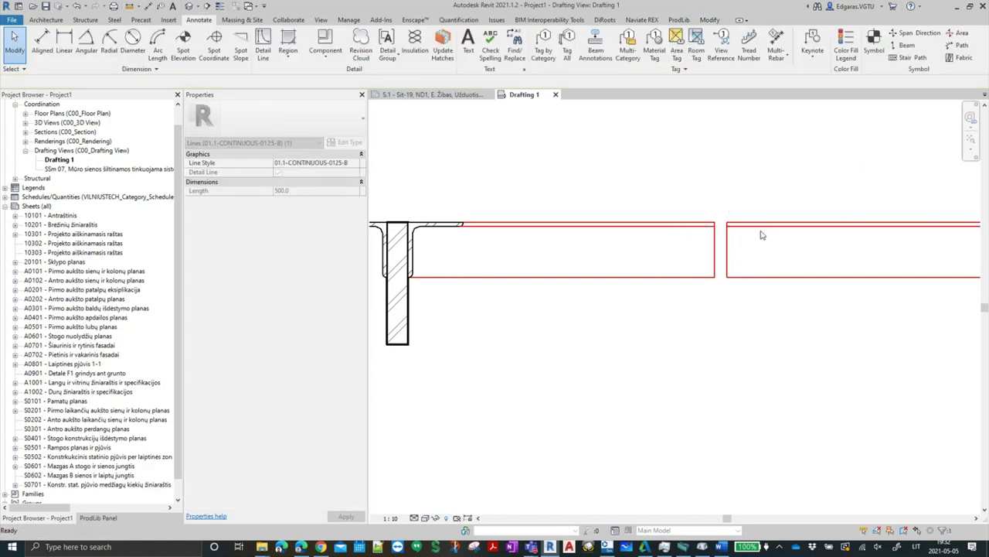
Give the right-hand rectangle's top line the 02.1-DASHED style and pan back to the T-section
{"action": "left_click", "coordinate": [769, 228]}
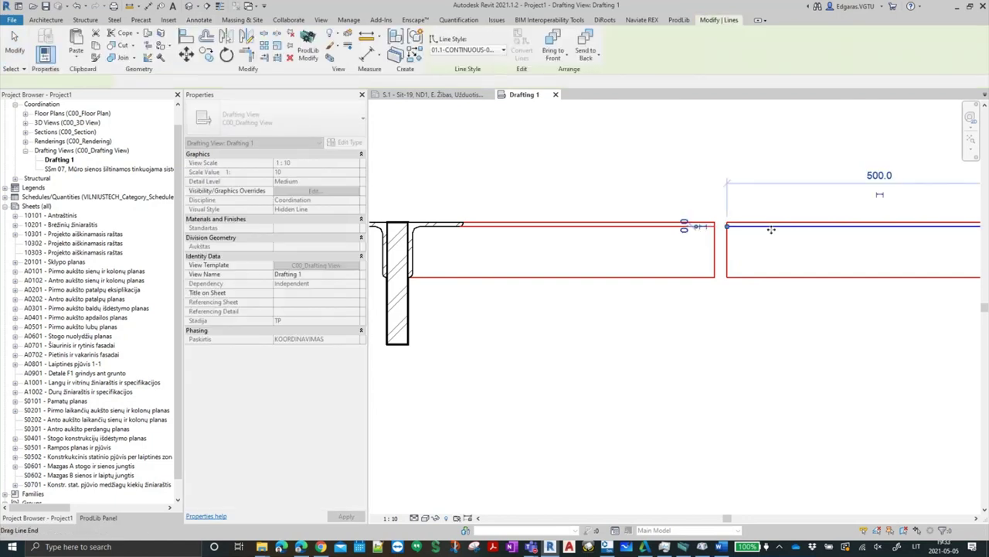
{"action": "left_click", "coordinate": [480, 51]}
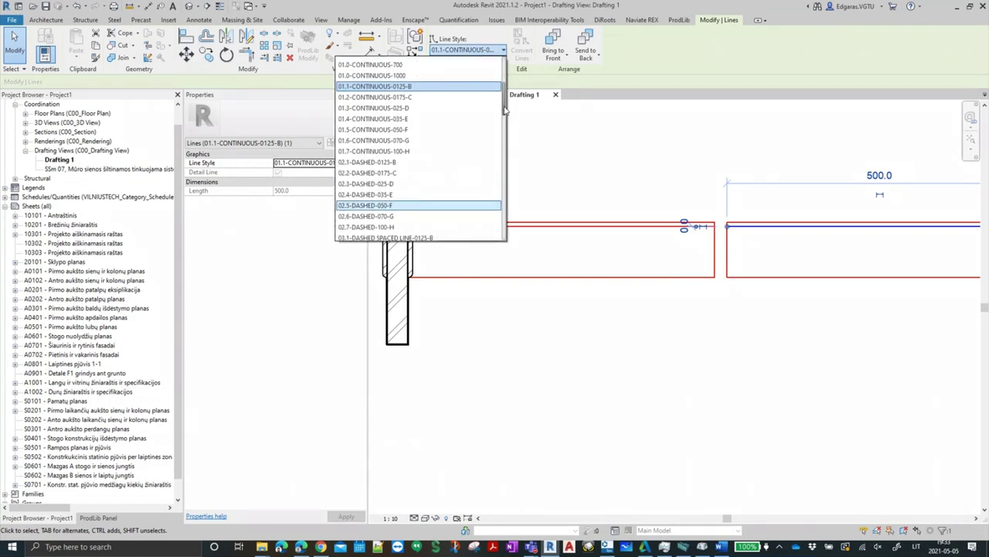
{"action": "scroll", "coordinate": [422, 135], "scroll_direction": "down", "scroll_amount": 2}
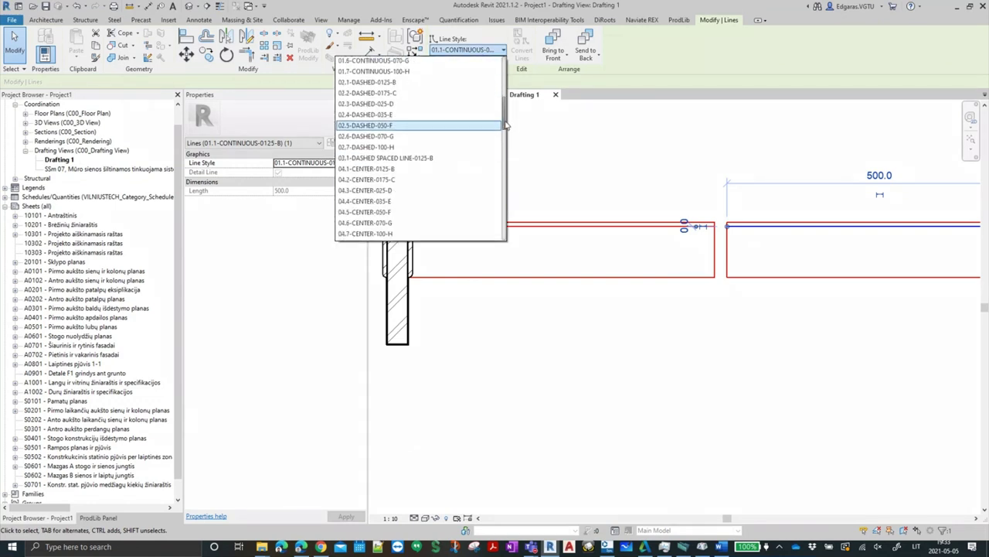
{"action": "left_click", "coordinate": [410, 83]}
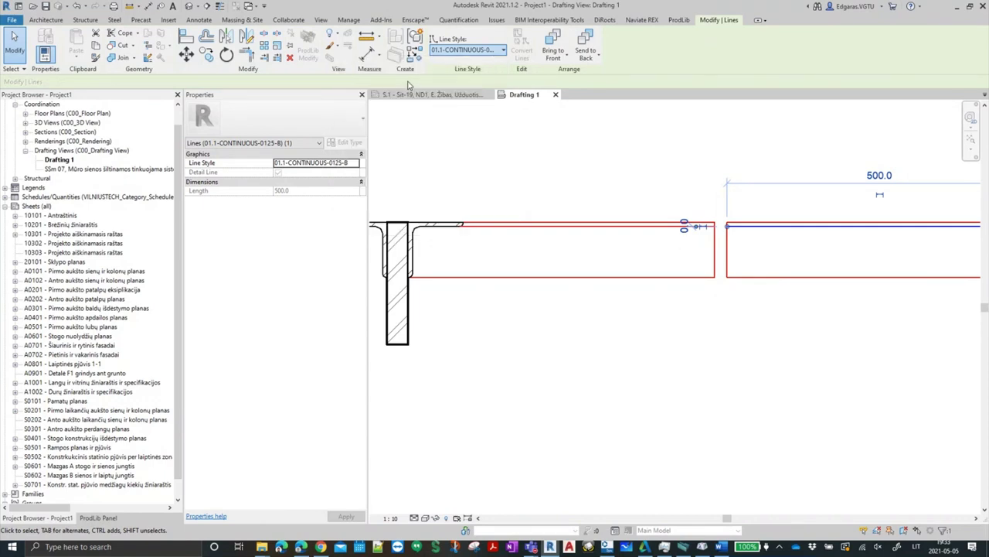
{"action": "left_click", "coordinate": [767, 343]}
{"action": "middle_click_drag", "start_coordinate": [769, 347], "coordinate": [689, 349]}
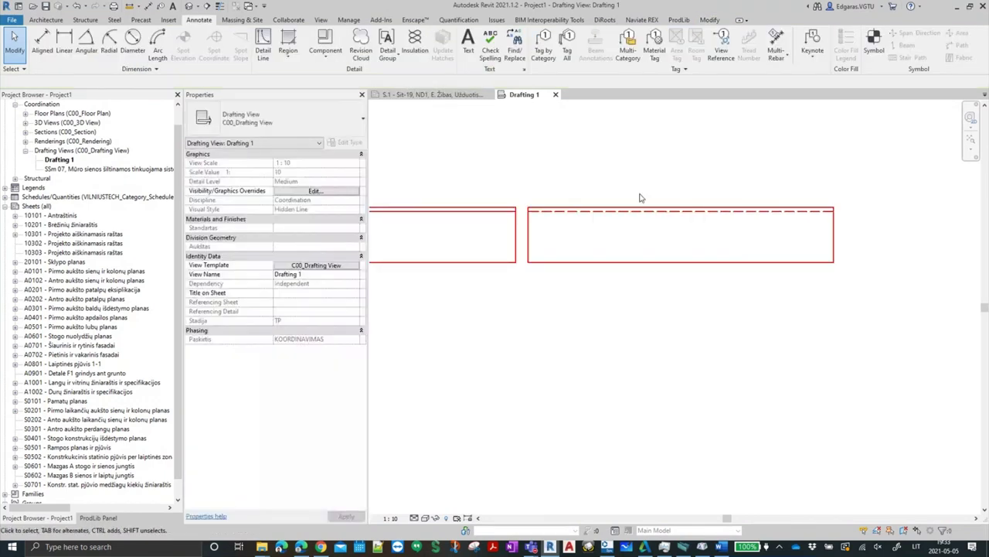
{"action": "middle_click_drag", "start_coordinate": [596, 239], "coordinate": [751, 268]}
{"action": "scroll", "coordinate": [752, 267], "scroll_direction": "down", "scroll_amount": 1}
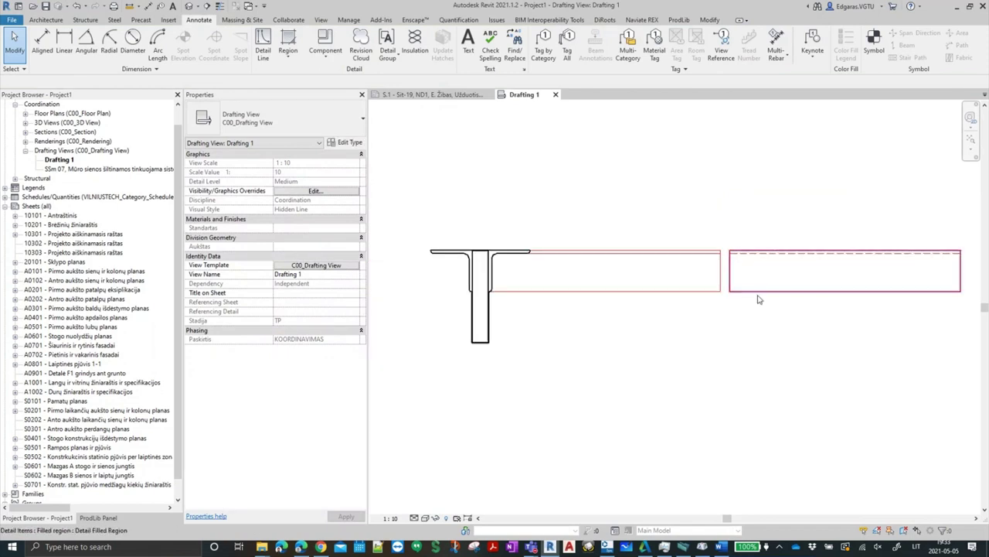
{"action": "scroll", "coordinate": [690, 287], "scroll_direction": "up", "scroll_amount": 1}
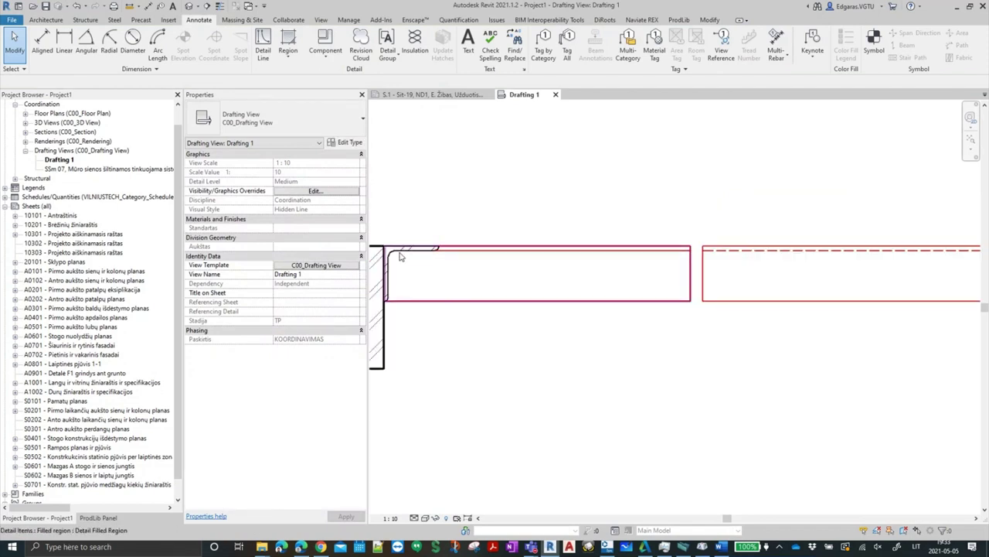
{"action": "middle_click_drag", "start_coordinate": [494, 290], "coordinate": [499, 261]}
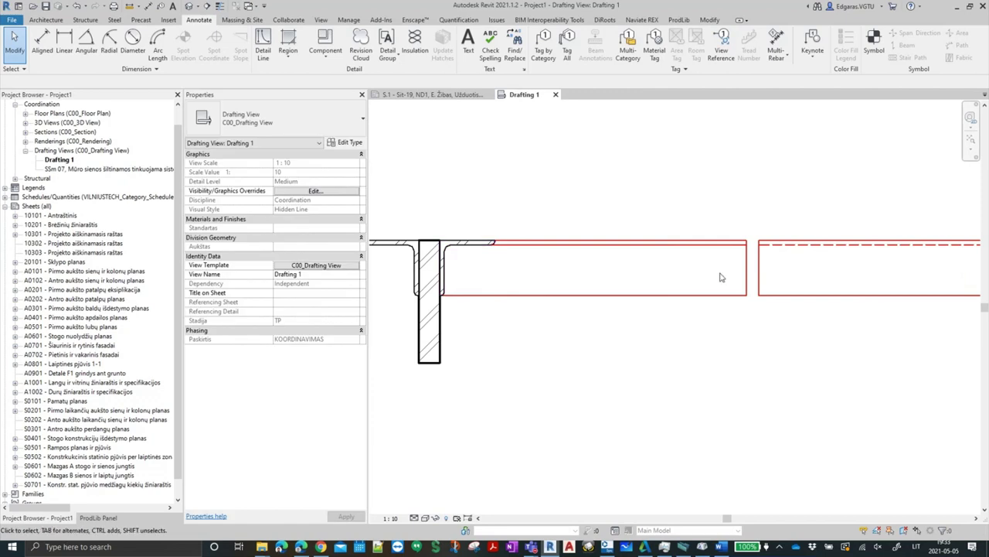
{"action": "middle_click_drag", "start_coordinate": [626, 315], "coordinate": [688, 314]}
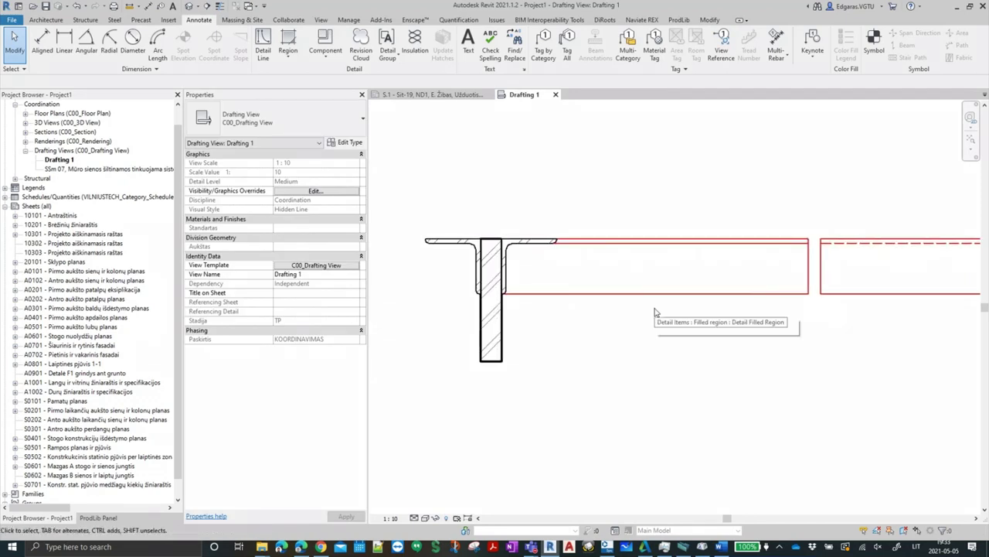
Change the web plate region's boundary lines from 01.4-CONTINUOUS-035-E to 01.3-CONTINUOUS-025-D
{"action": "double_click", "coordinate": [503, 340]}
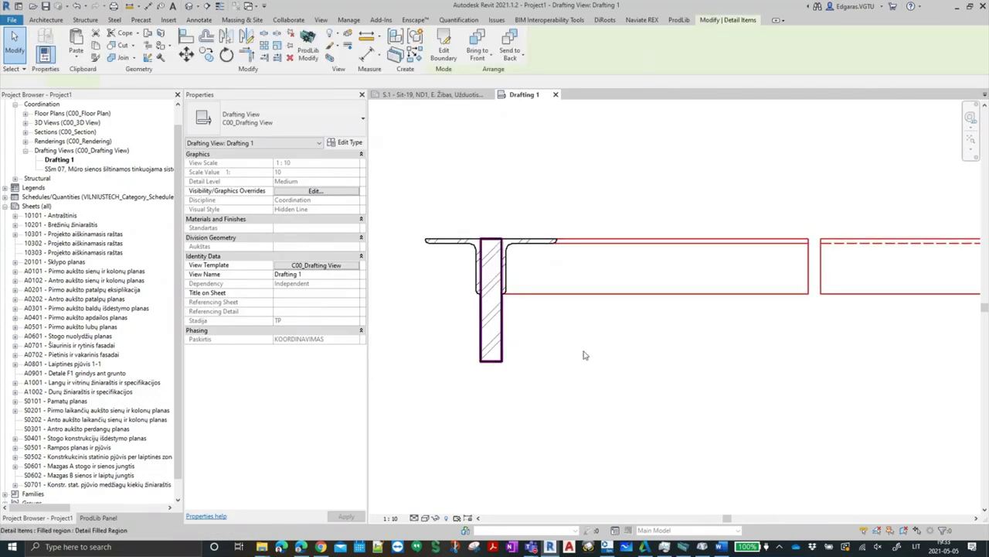
{"action": "left_click_drag", "start_coordinate": [454, 207], "coordinate": [562, 443]}
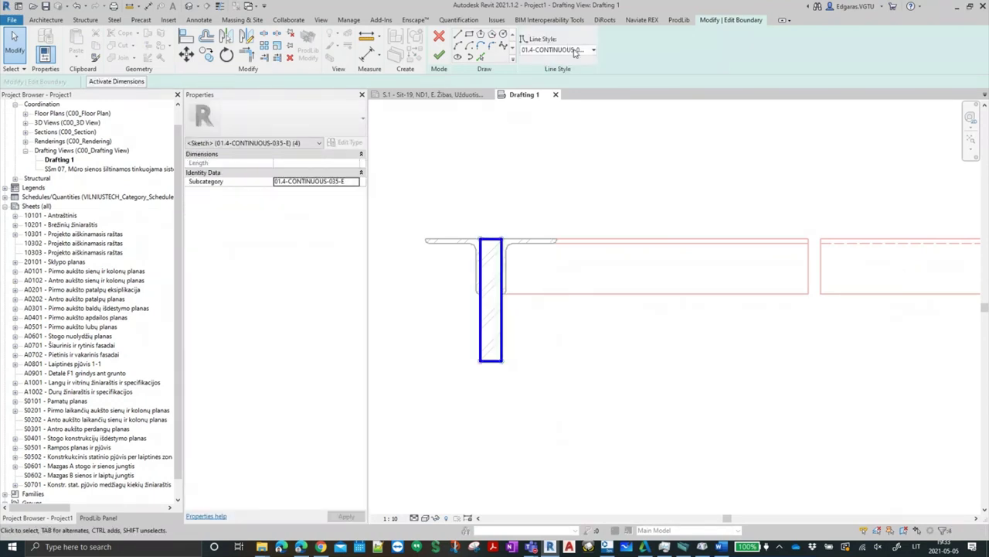
{"action": "left_click", "coordinate": [576, 50]}
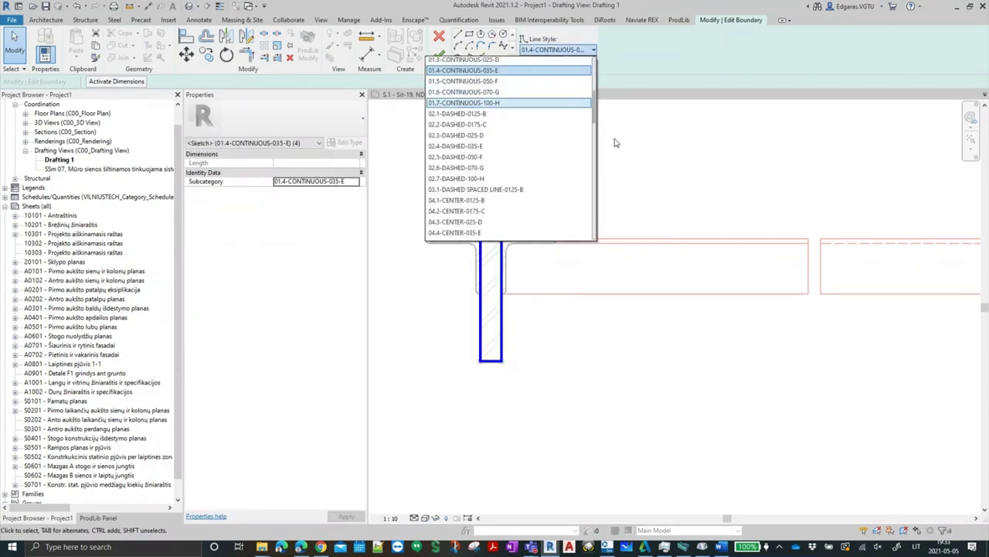
{"action": "scroll", "coordinate": [541, 108], "scroll_direction": "up", "scroll_amount": 2}
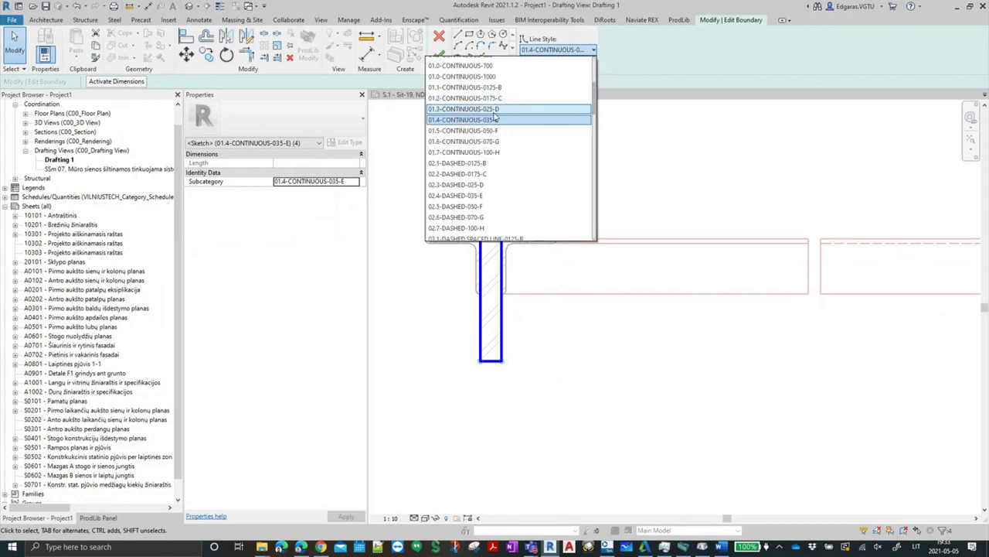
{"action": "left_click", "coordinate": [495, 110]}
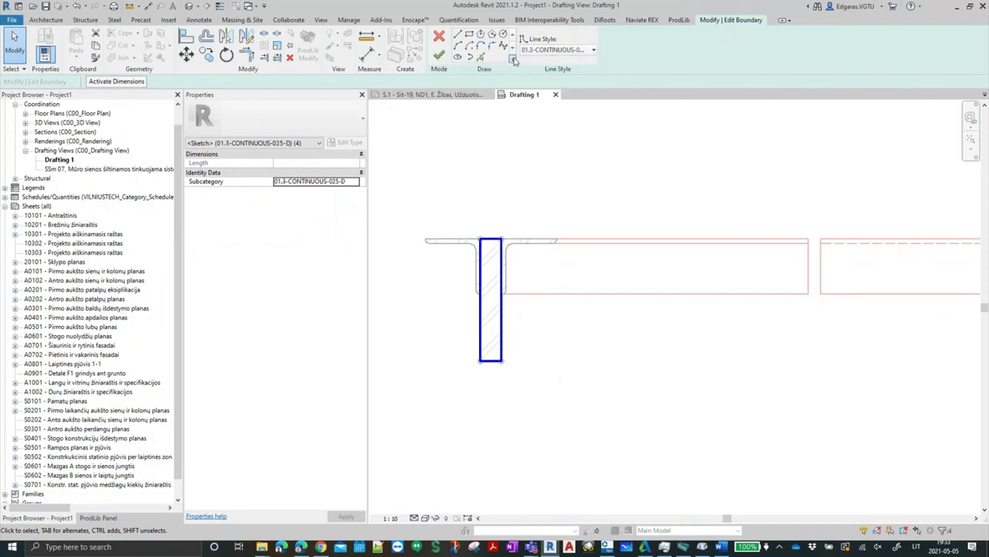
{"action": "left_click", "coordinate": [441, 55]}
{"action": "left_click", "coordinate": [548, 402]}
{"action": "scroll", "coordinate": [448, 309], "scroll_direction": "up", "scroll_amount": 2}
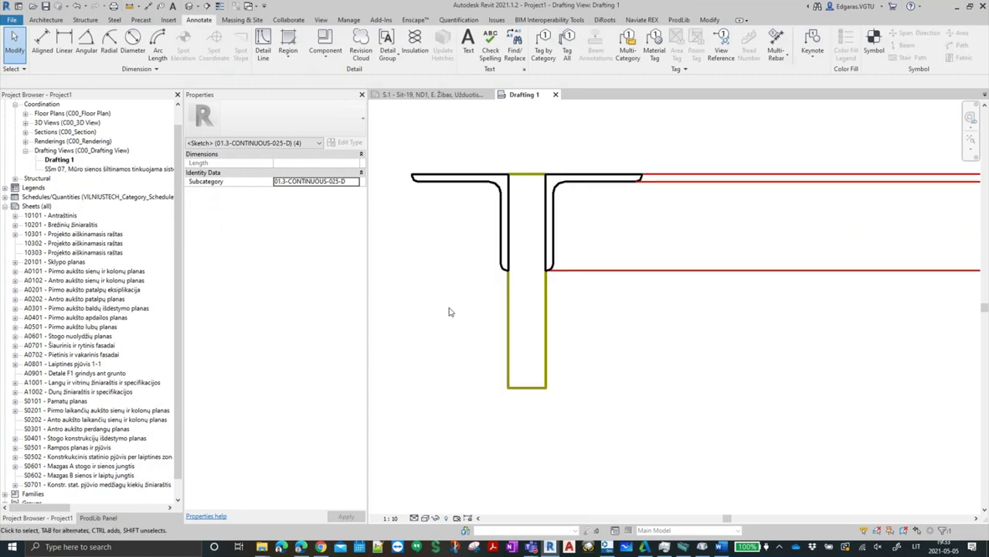
{"action": "scroll", "coordinate": [572, 360], "scroll_direction": "up", "scroll_amount": 2}
{"action": "mouse_move", "coordinate": [572, 360]}
{"action": "middle_mouse_down"}
{"action": "mouse_move", "coordinate": [577, 384]}
{"action": "mouse_move", "coordinate": [570, 380]}
{"action": "middle_mouse_up"}
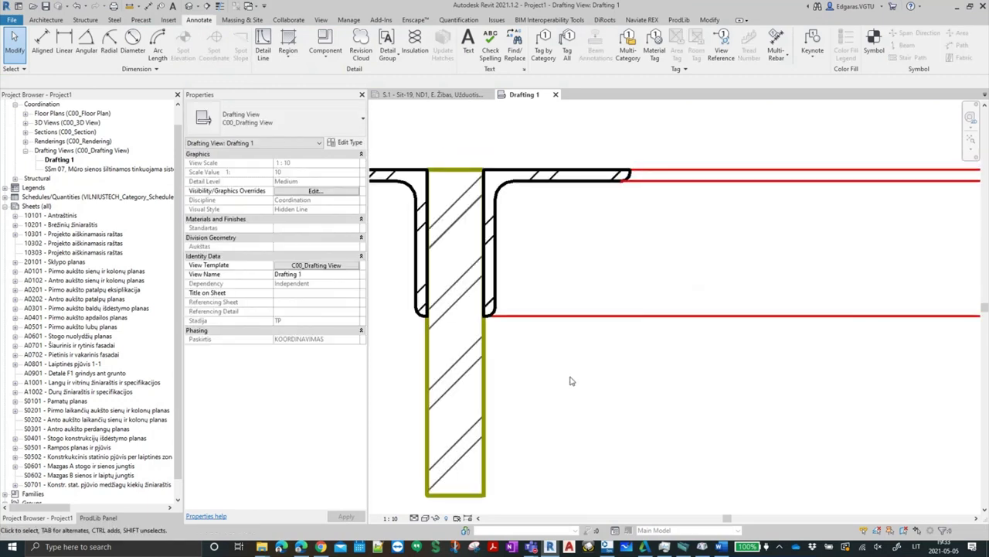
{"action": "scroll", "coordinate": [587, 387], "scroll_direction": "down", "scroll_amount": 2}
{"action": "scroll", "coordinate": [665, 402], "scroll_direction": "down", "scroll_amount": 1}
{"action": "scroll", "coordinate": [686, 353], "scroll_direction": "down", "scroll_amount": 1}
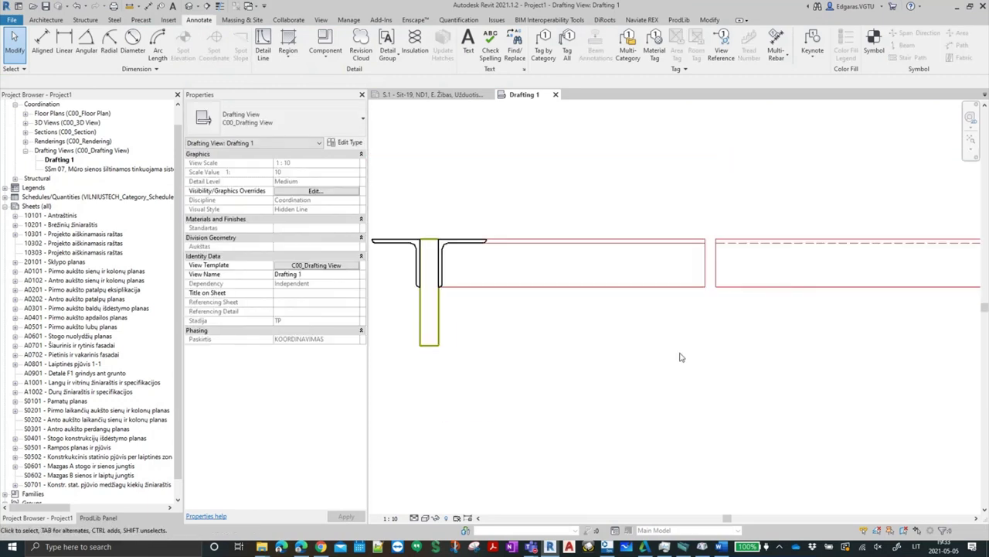
{"action": "scroll", "coordinate": [602, 402], "scroll_direction": "down", "scroll_amount": 1}
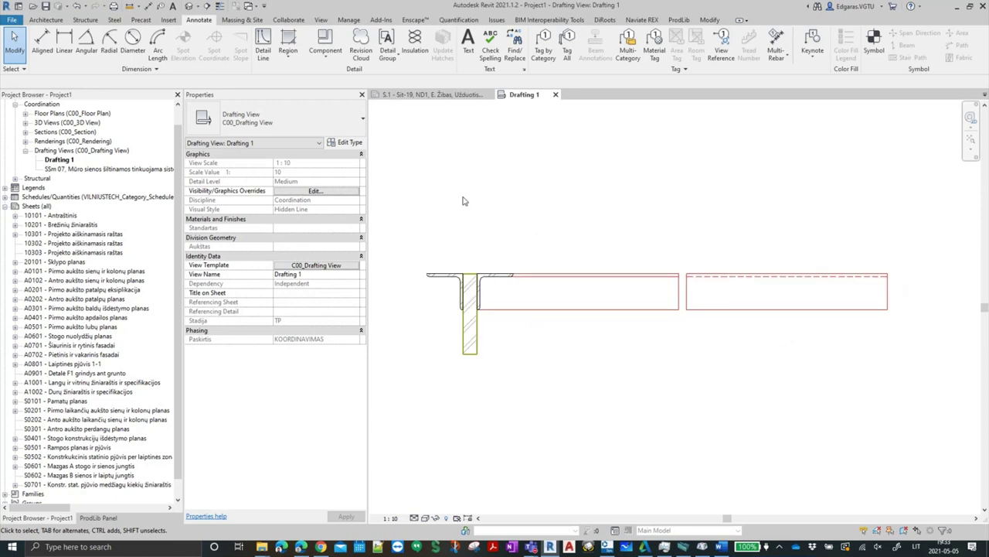
Start a detail line at the top of the T-section and browse the Line Style list
{"action": "left_click", "coordinate": [263, 45]}
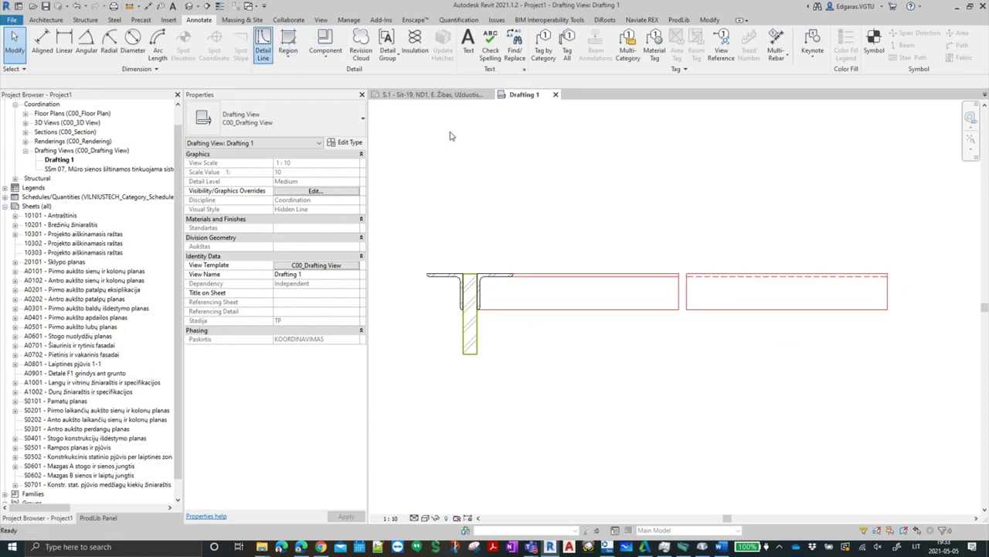
{"action": "left_click", "coordinate": [462, 274]}
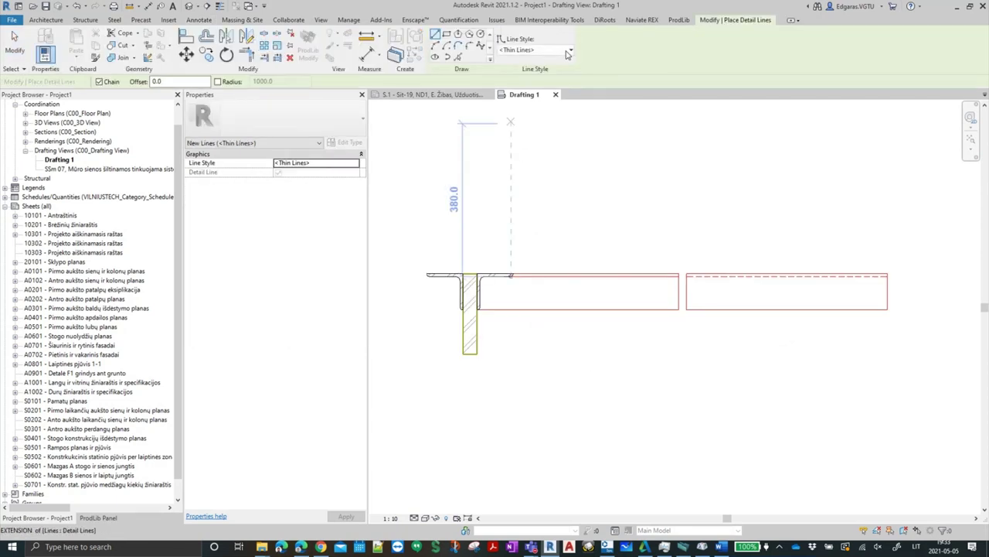
{"action": "left_click", "coordinate": [570, 49]}
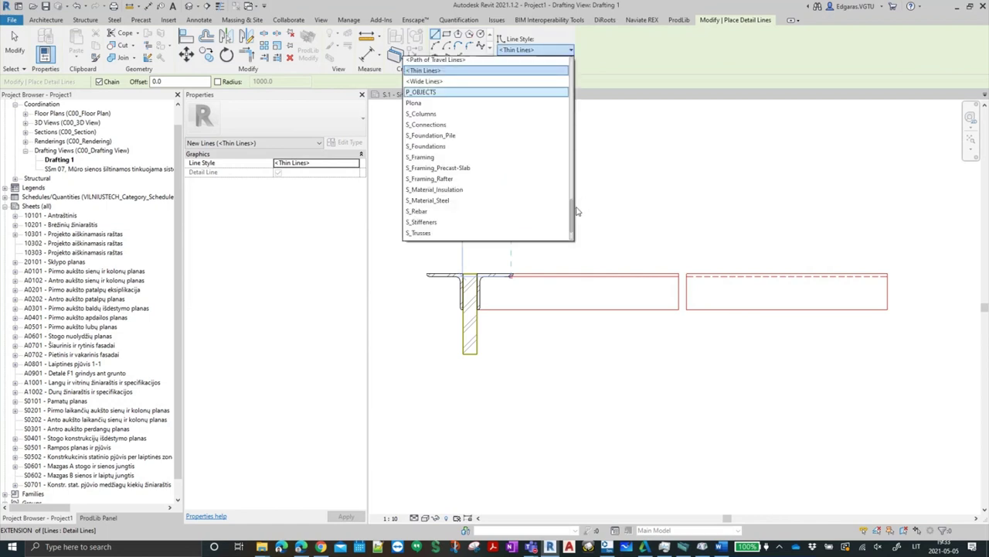
{"action": "scroll", "coordinate": [570, 178], "scroll_direction": "down", "scroll_amount": 5}
{"action": "scroll", "coordinate": [571, 178], "scroll_direction": "up", "scroll_amount": 4}
{"action": "scroll", "coordinate": [572, 170], "scroll_direction": "up", "scroll_amount": 3}
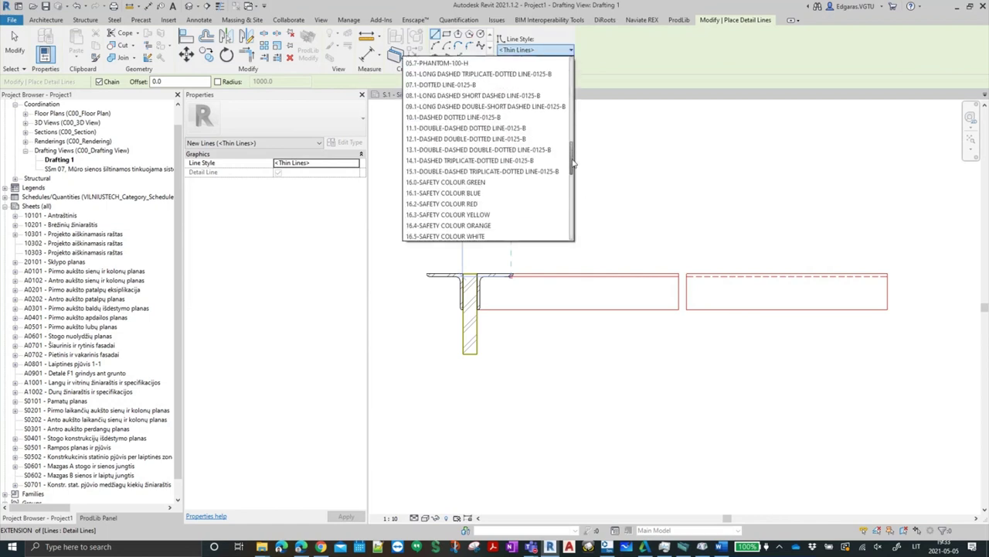
{"action": "scroll", "coordinate": [574, 151], "scroll_direction": "up", "scroll_amount": 4}
{"action": "scroll", "coordinate": [574, 150], "scroll_direction": "up", "scroll_amount": 1}
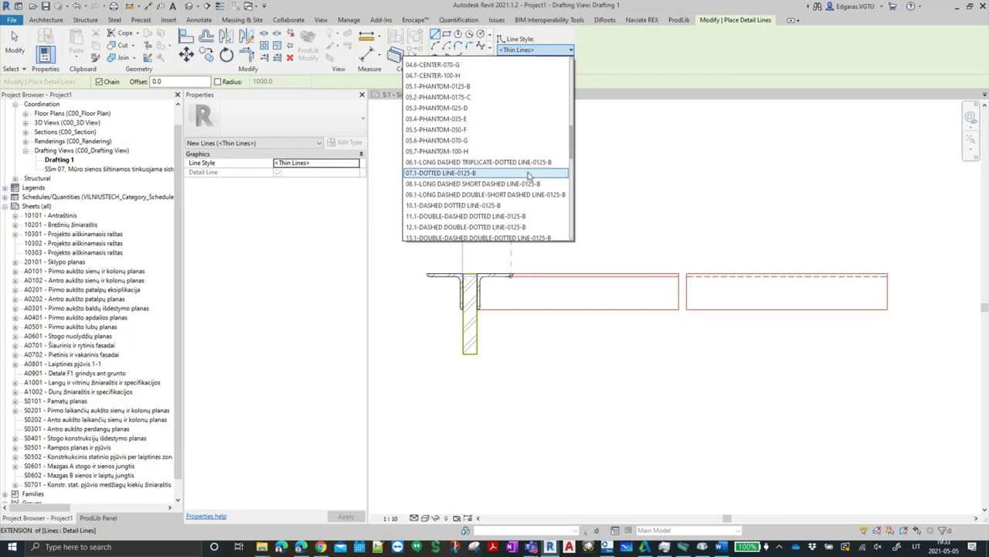
{"action": "scroll", "coordinate": [531, 177], "scroll_direction": "up", "scroll_amount": 3}
{"action": "scroll", "coordinate": [517, 174], "scroll_direction": "up", "scroll_amount": 3}
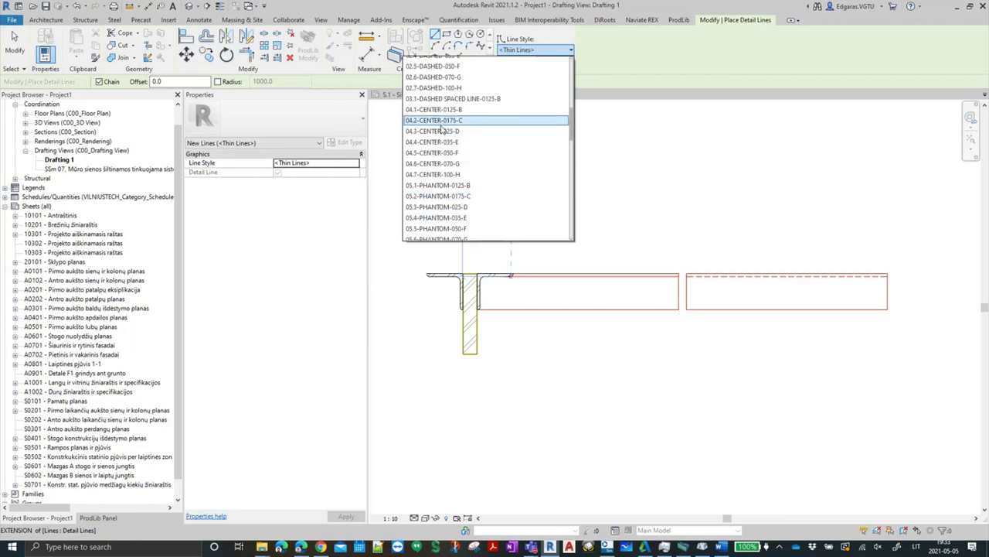
{"action": "scroll", "coordinate": [443, 131], "scroll_direction": "up", "scroll_amount": 3}
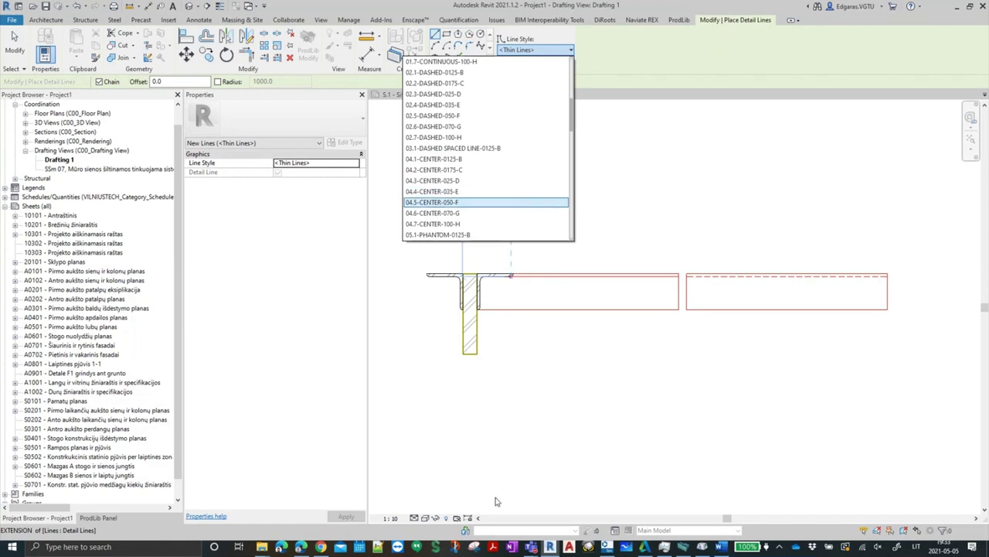
Review the BEP's line types and 'Linijų pločiai' line widths tables in Plannerly
{"action": "left_click", "coordinate": [301, 549]}
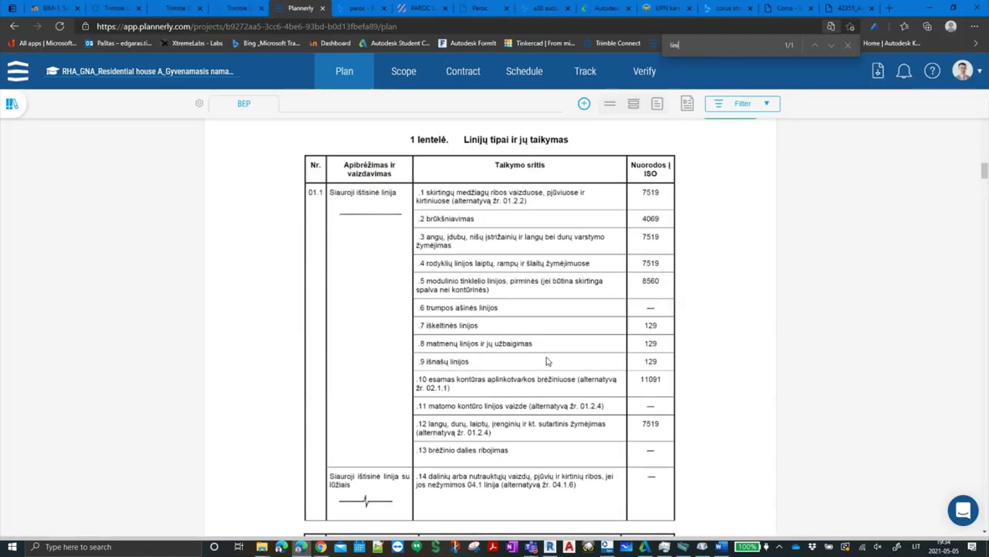
{"action": "scroll", "coordinate": [333, 328], "scroll_direction": "down", "scroll_amount": 3}
{"action": "scroll", "coordinate": [333, 329], "scroll_direction": "down", "scroll_amount": 3}
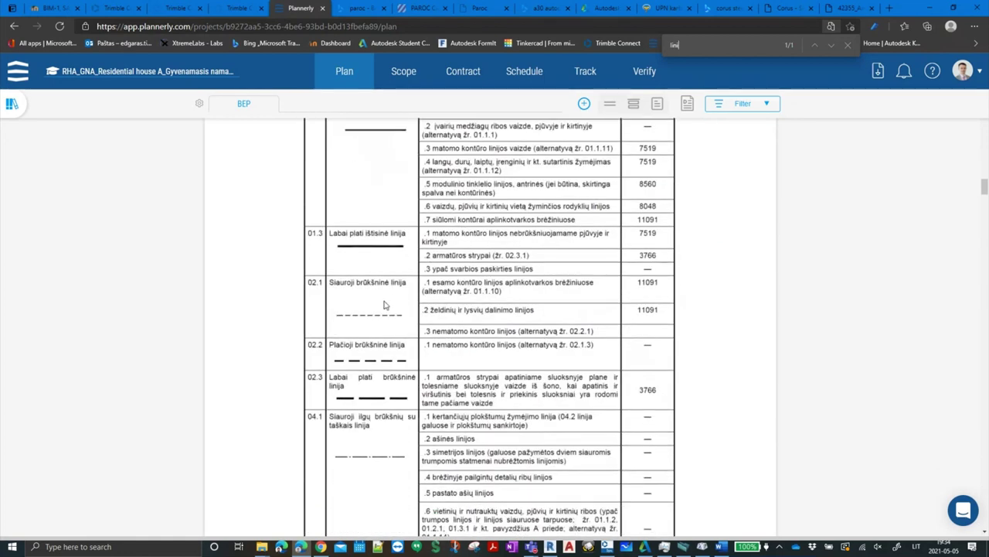
{"action": "scroll", "coordinate": [387, 313], "scroll_direction": "down", "scroll_amount": 3}
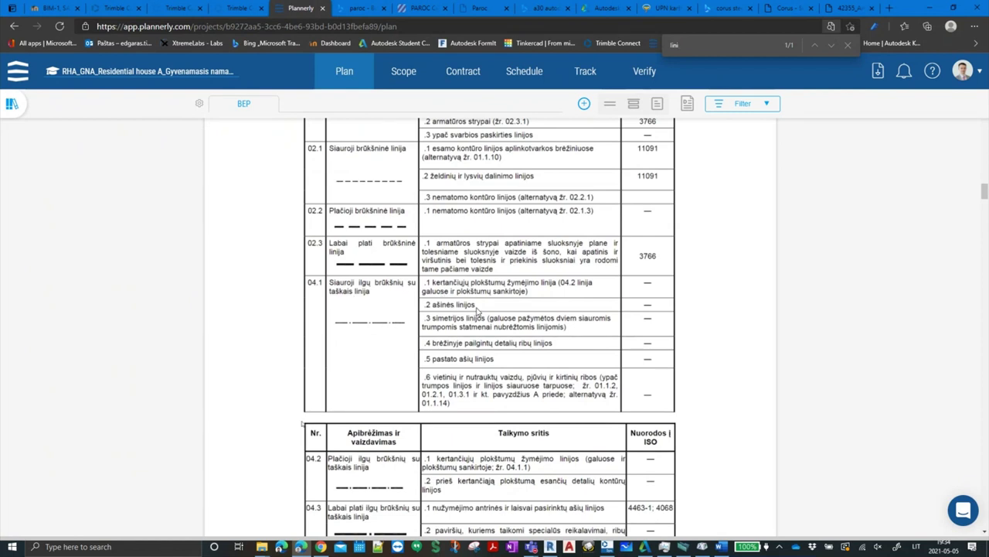
{"action": "scroll", "coordinate": [371, 307], "scroll_direction": "down", "scroll_amount": 3}
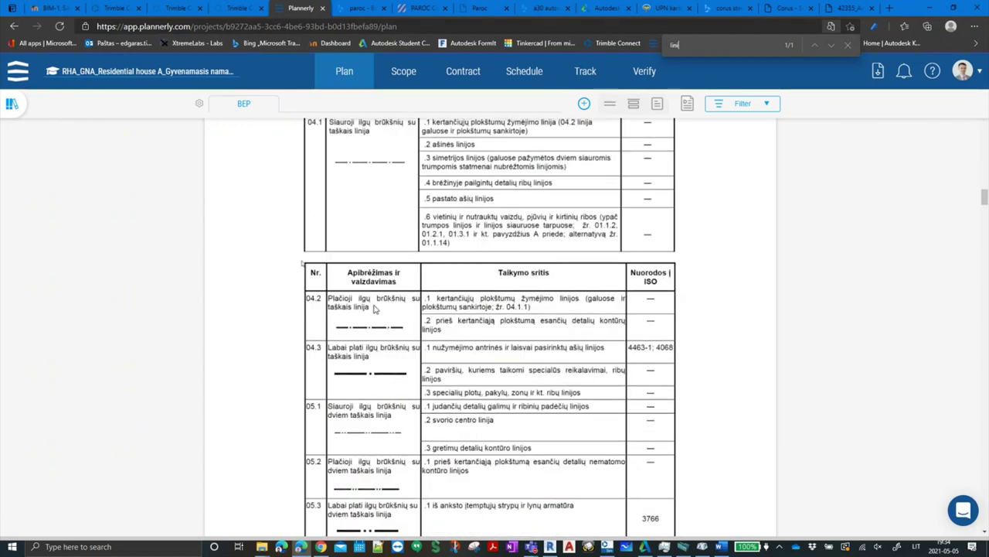
{"action": "scroll", "coordinate": [390, 309], "scroll_direction": "down", "scroll_amount": 5}
{"action": "scroll", "coordinate": [389, 308], "scroll_direction": "up", "scroll_amount": 2}
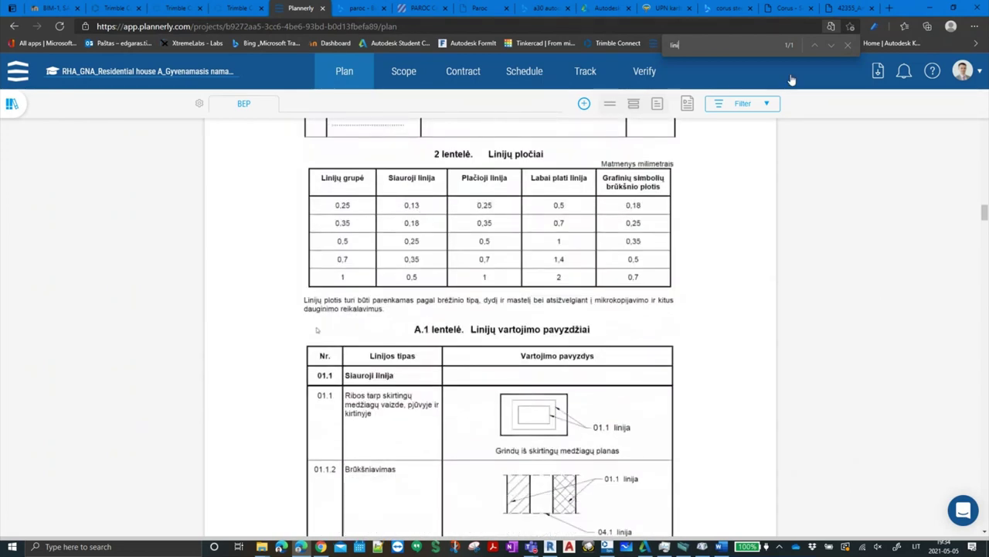
Draw a horizontal 04.1-CENTER-0125-B centre line from the wall past the right plate
{"action": "key", "text": "alt+Tab"}
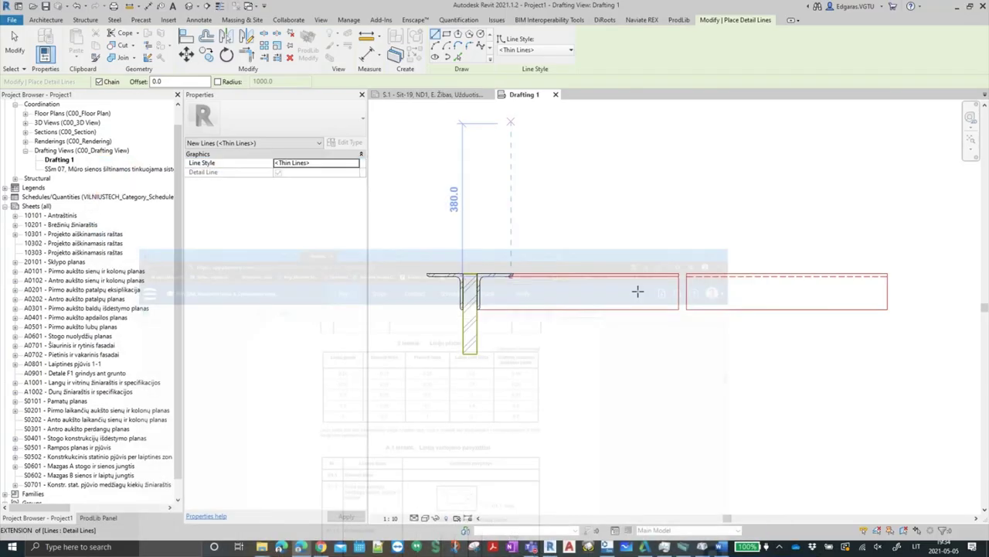
{"action": "left_click", "coordinate": [550, 50]}
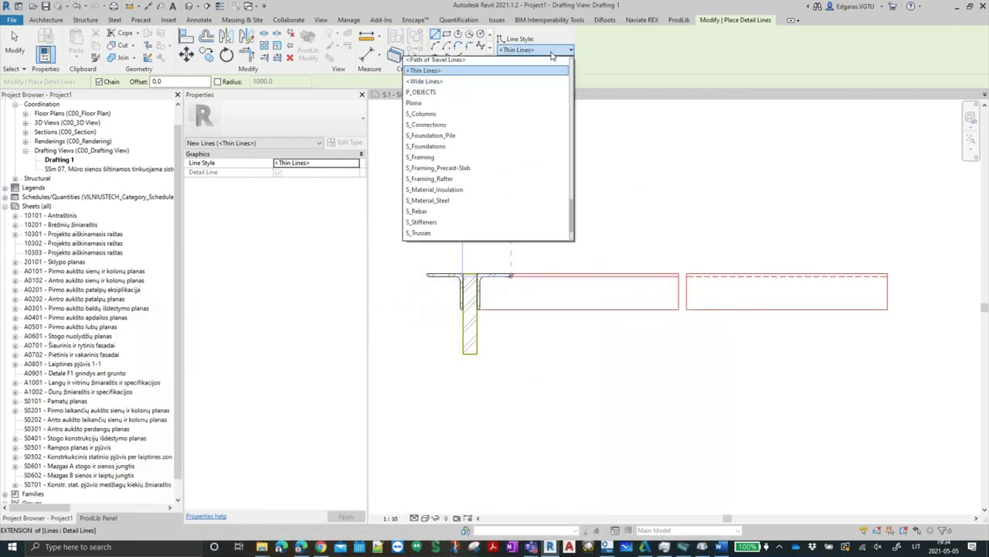
{"action": "left_click_drag", "start_coordinate": [572, 208], "coordinate": [582, 112]}
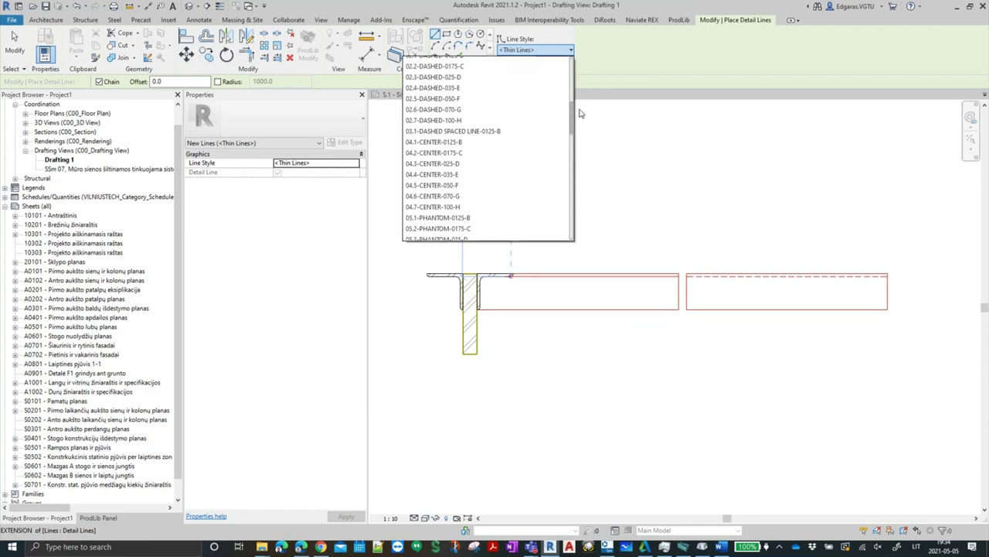
{"action": "left_click", "coordinate": [457, 144]}
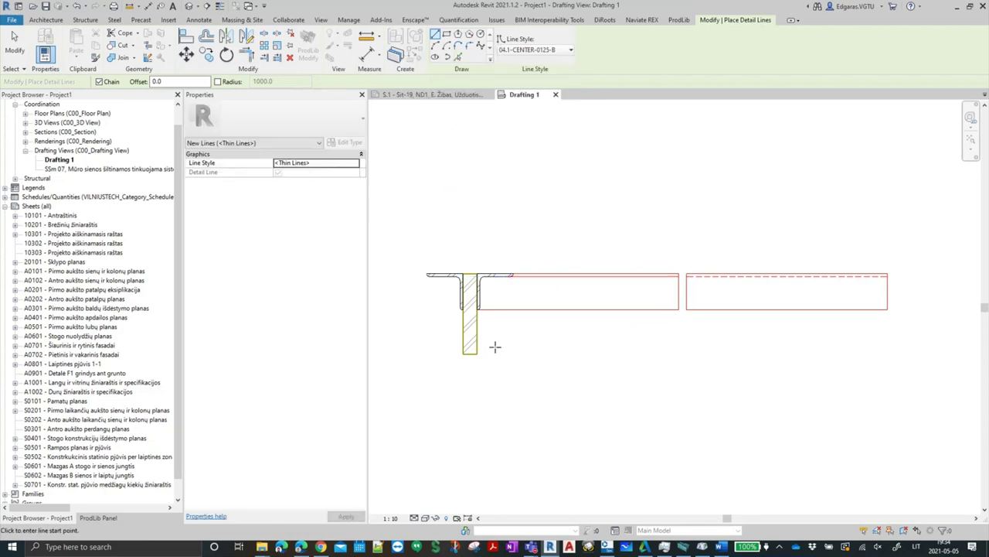
{"action": "left_click", "coordinate": [486, 291]}
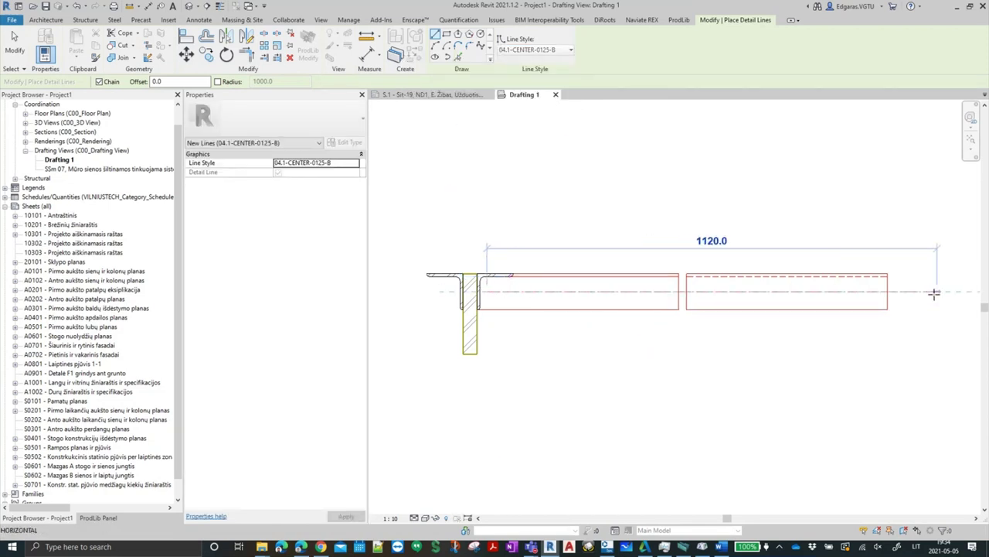
{"action": "left_click", "coordinate": [907, 291]}
{"action": "key", "text": "Escape"}
{"action": "key", "text": "Escape"}
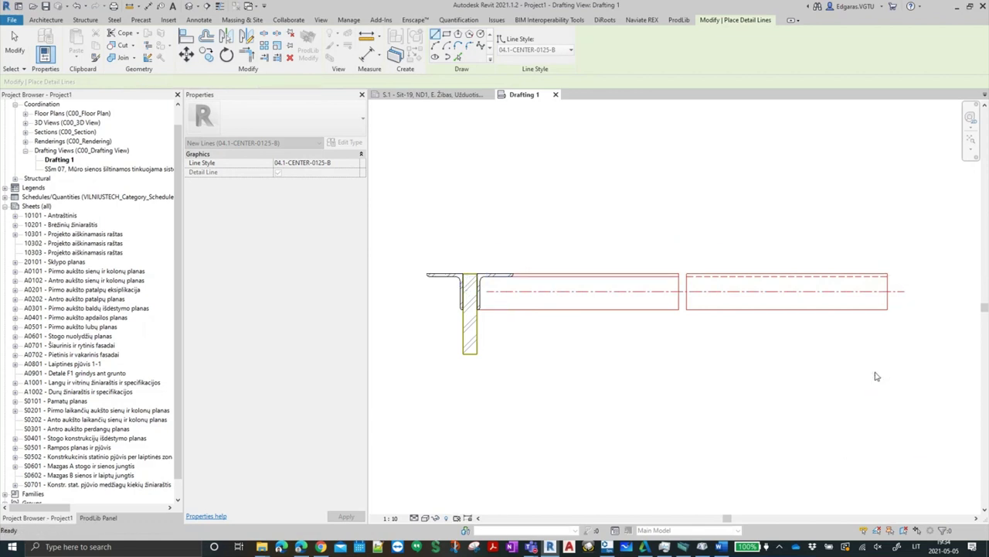
{"action": "key", "text": "Escape"}
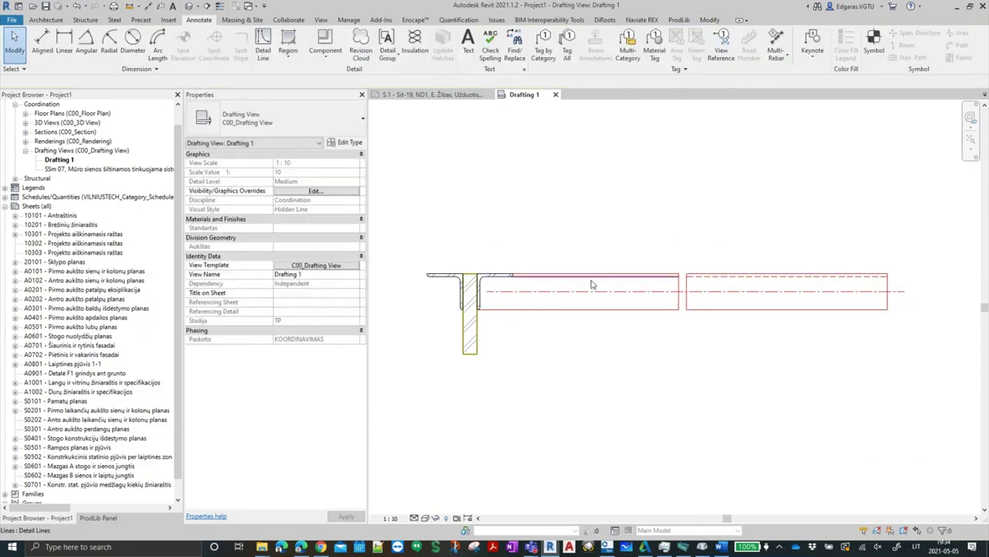
Draw a vertical centre line through the stem and extend its top above the flange
{"action": "left_click", "coordinate": [261, 48]}
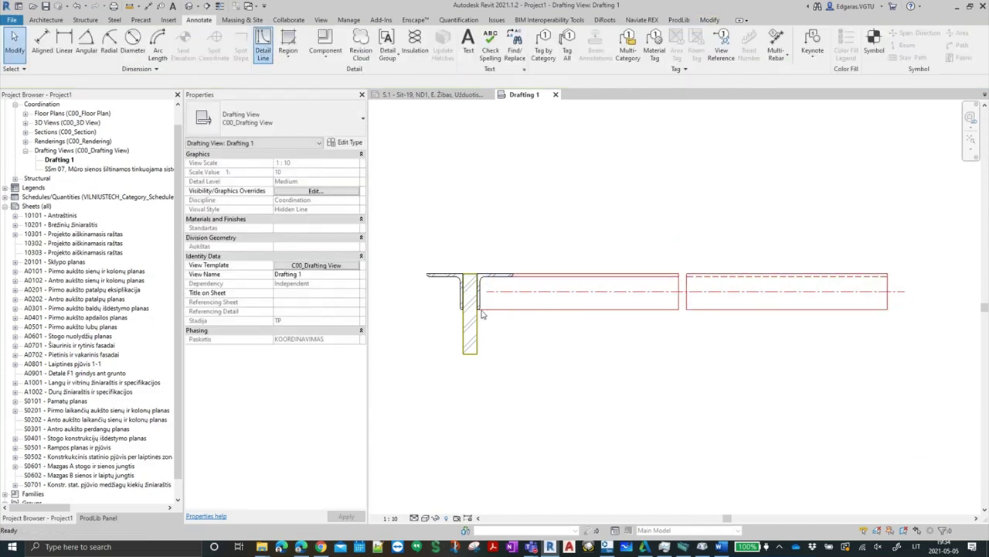
{"action": "scroll", "coordinate": [469, 284], "scroll_direction": "up", "scroll_amount": 2}
{"action": "left_click", "coordinate": [465, 249]}
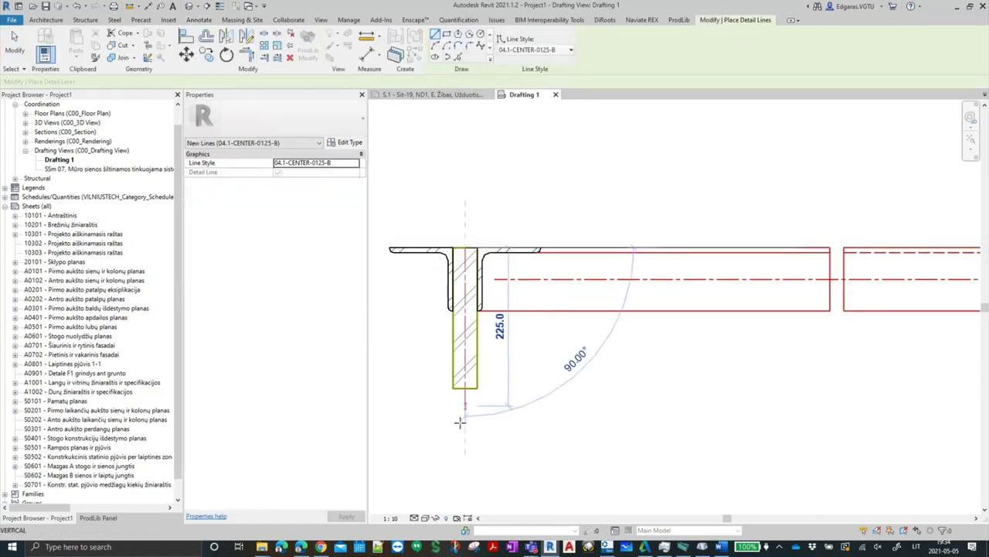
{"action": "left_click", "coordinate": [462, 422]}
{"action": "key", "text": "Escape"}
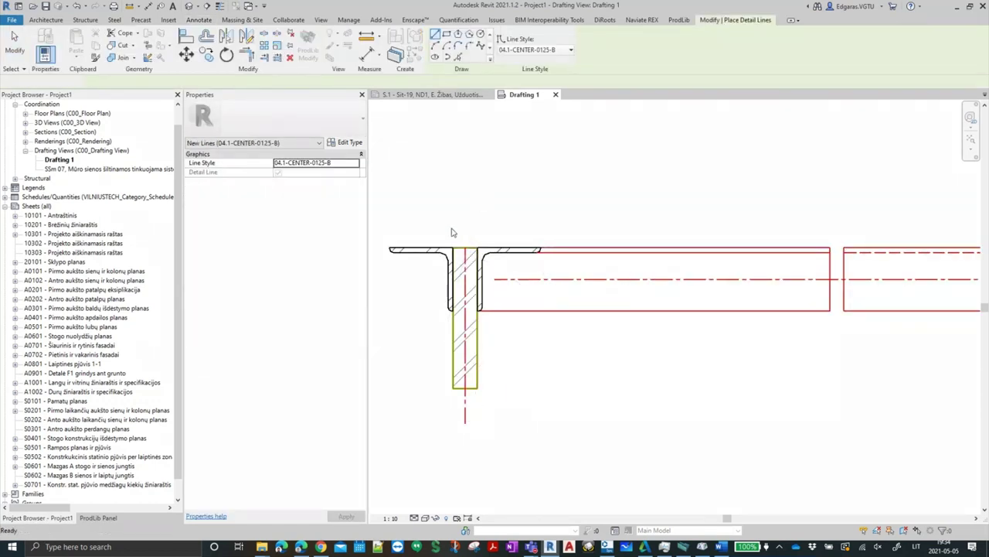
{"action": "key", "text": "Escape"}
{"action": "left_click", "coordinate": [467, 247]}
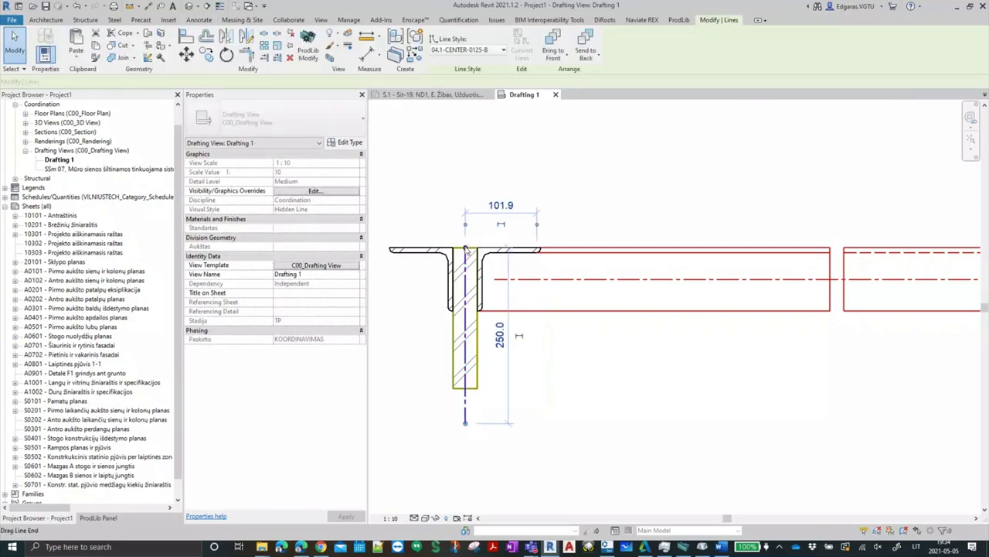
{"action": "left_click_drag", "start_coordinate": [465, 249], "coordinate": [466, 212]}
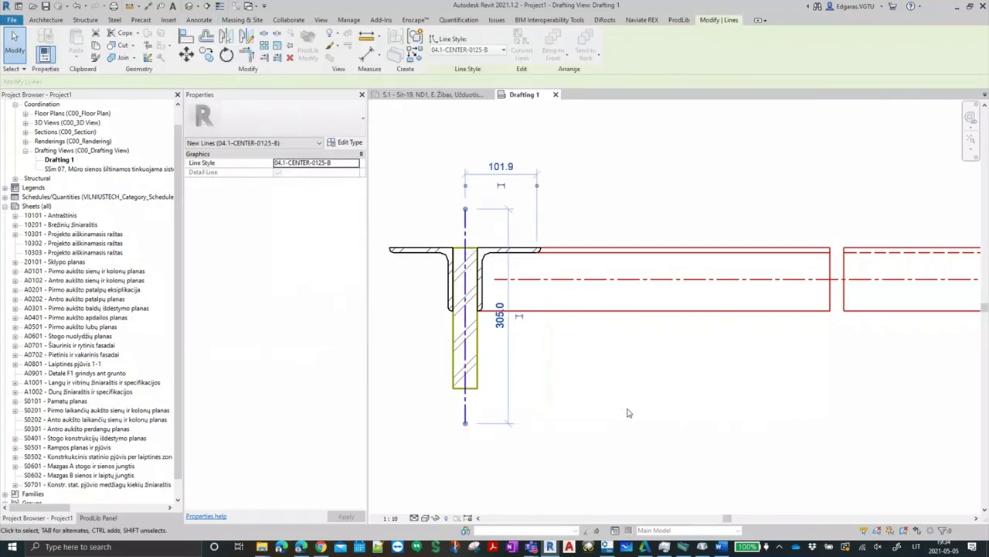
{"action": "left_click", "coordinate": [616, 405]}
{"action": "key", "text": "z"}
{"action": "key", "text": "f"}
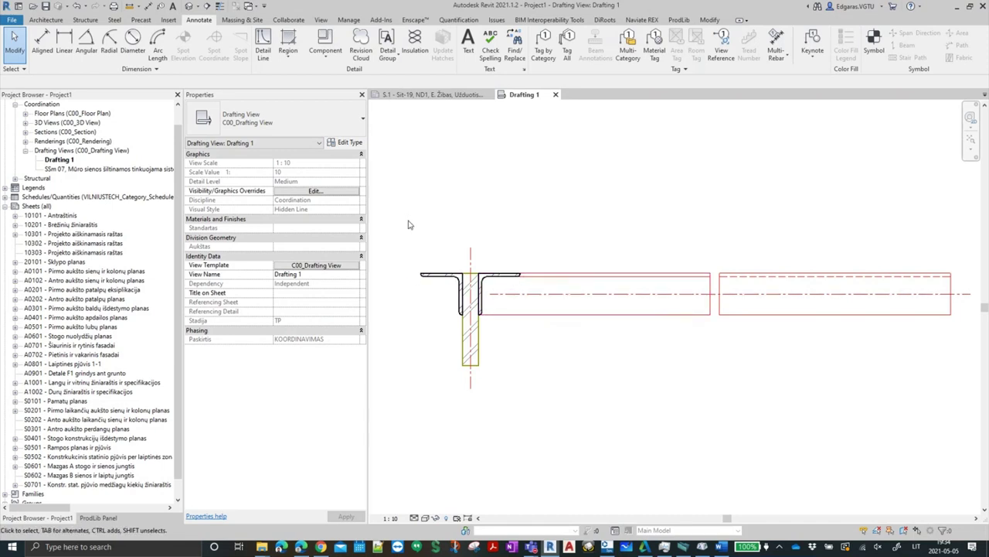
{"action": "scroll", "coordinate": [481, 270], "scroll_direction": "up", "scroll_amount": 2}
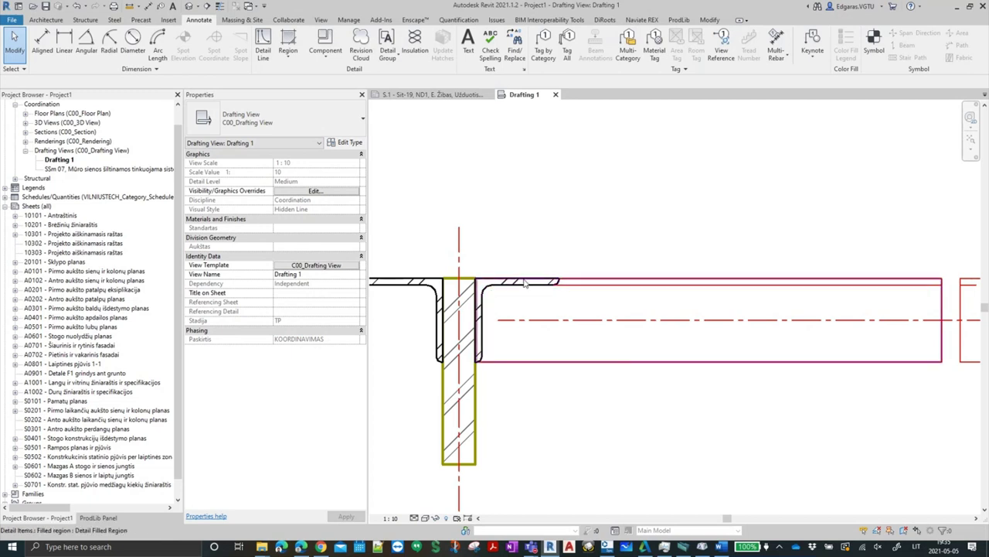
{"action": "left_click", "coordinate": [551, 362]}
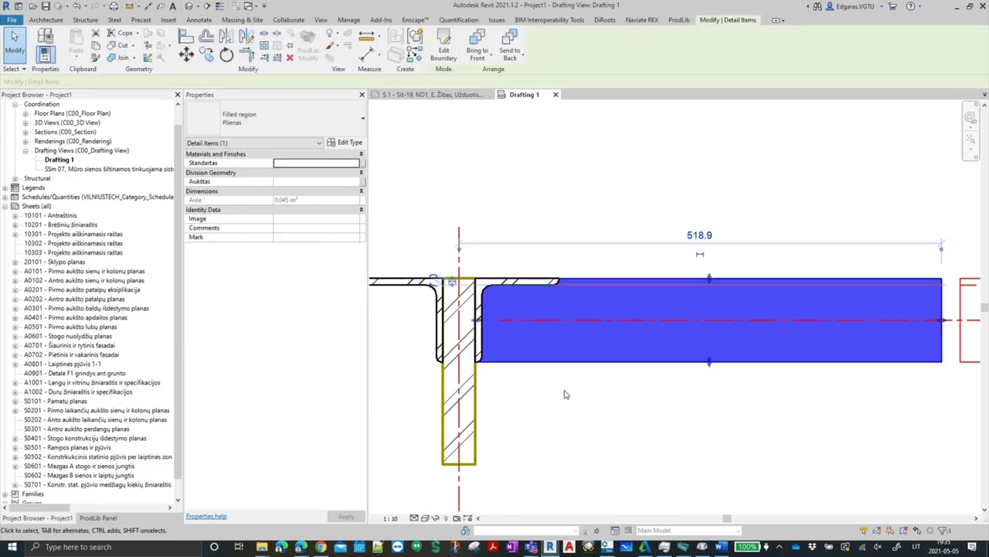
{"action": "left_click", "coordinate": [564, 394]}
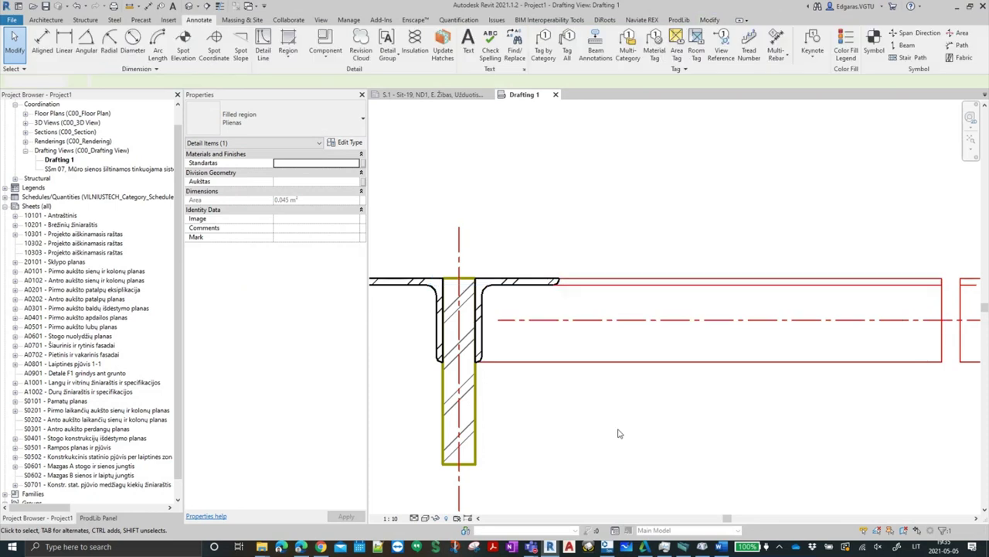
{"action": "left_click", "coordinate": [487, 331]}
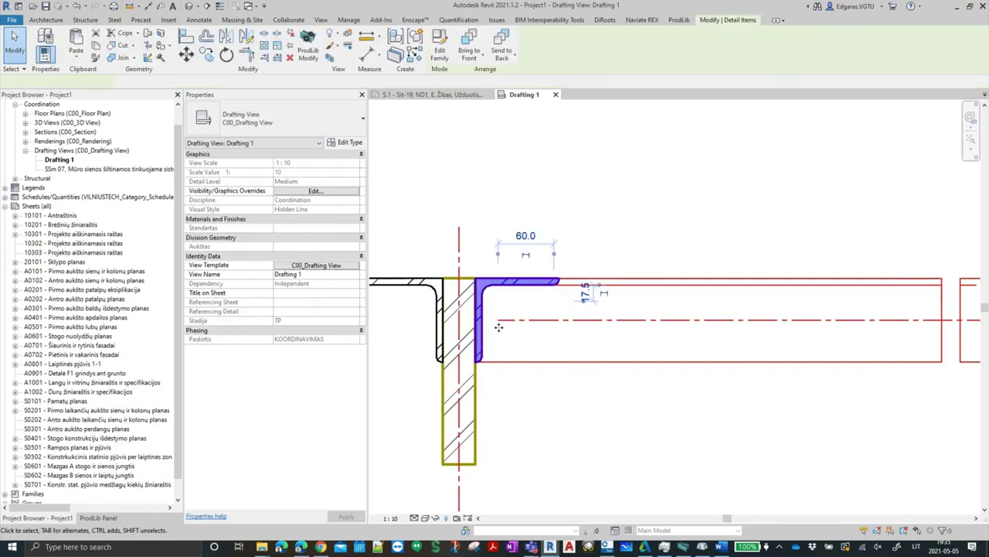
{"action": "left_click", "coordinate": [332, 143]}
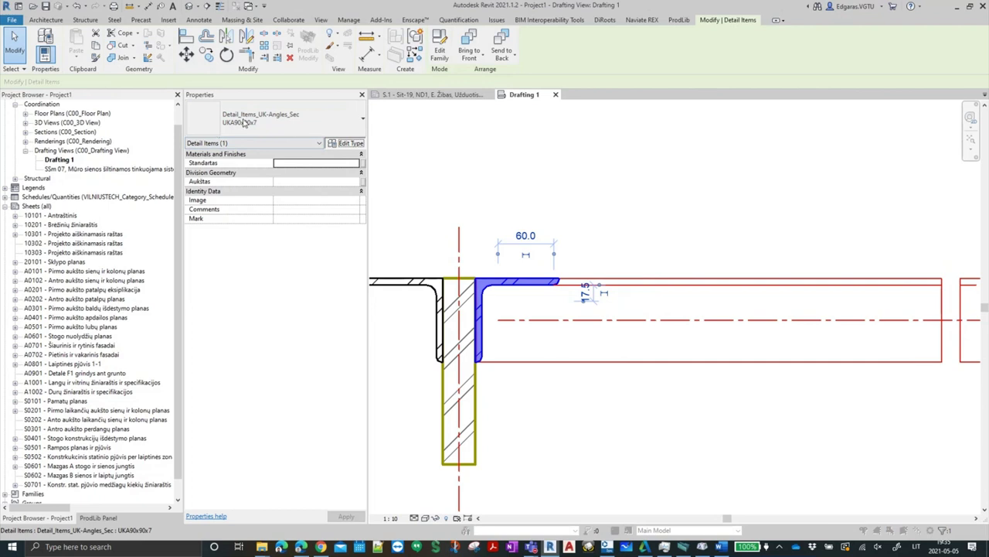
{"action": "left_click", "coordinate": [370, 112]}
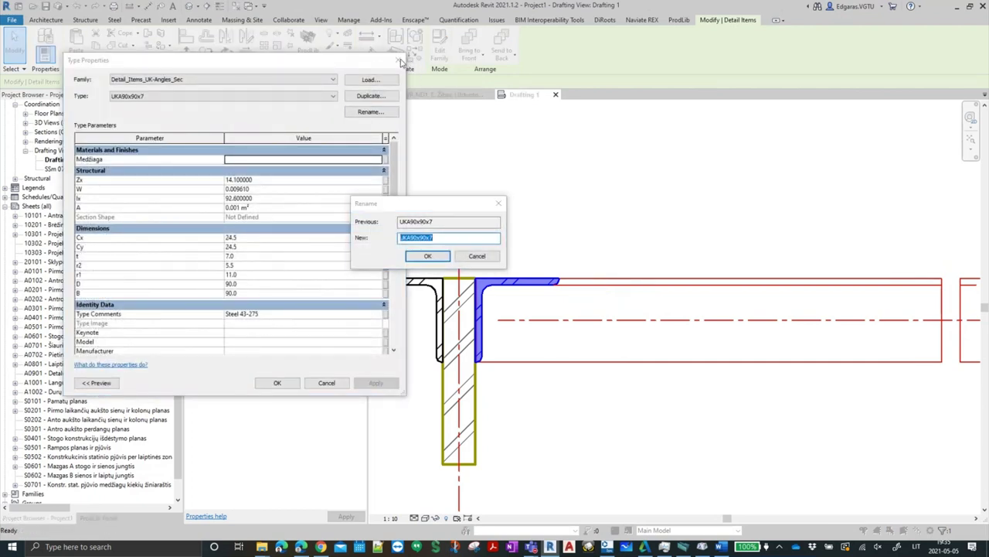
{"action": "left_click", "coordinate": [477, 256]}
{"action": "key", "text": "Escape"}
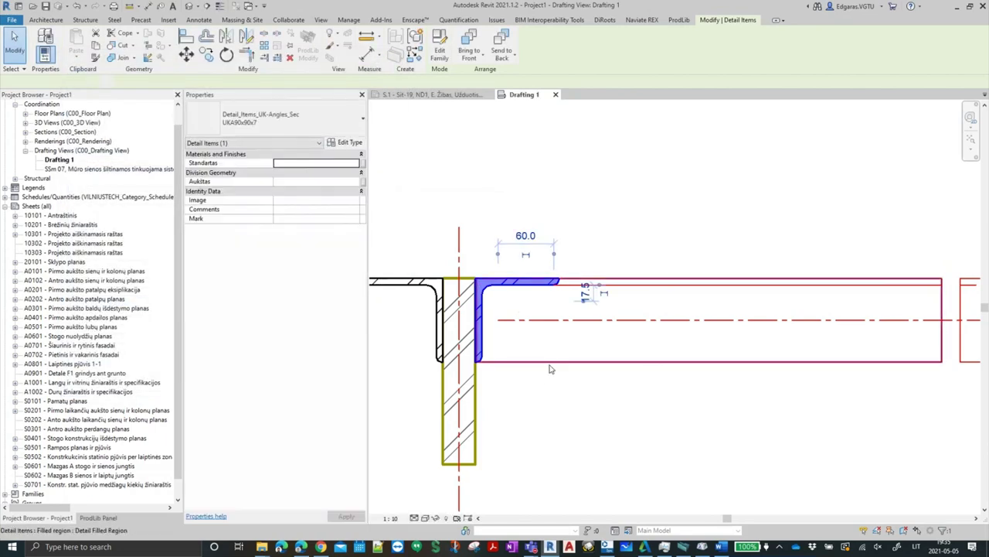
{"action": "left_click", "coordinate": [515, 324]}
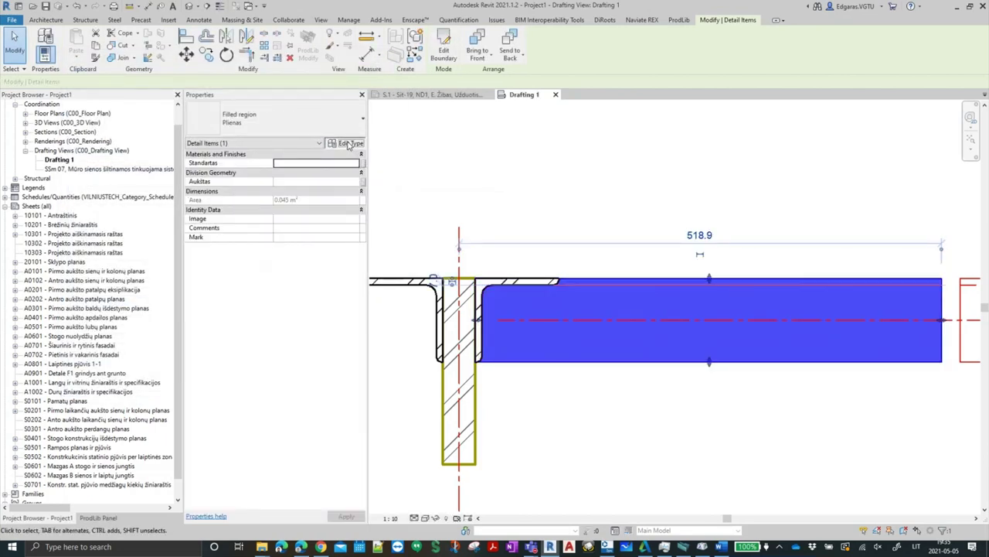
Duplicate the plate's filled-region type as UKA90x90x7 Preks with Type Comments UKA90x90x7
{"action": "left_click", "coordinate": [349, 143]}
{"action": "left_click", "coordinate": [371, 96]}
{"action": "type", "text": "UKA90x90x7 Prielis"}
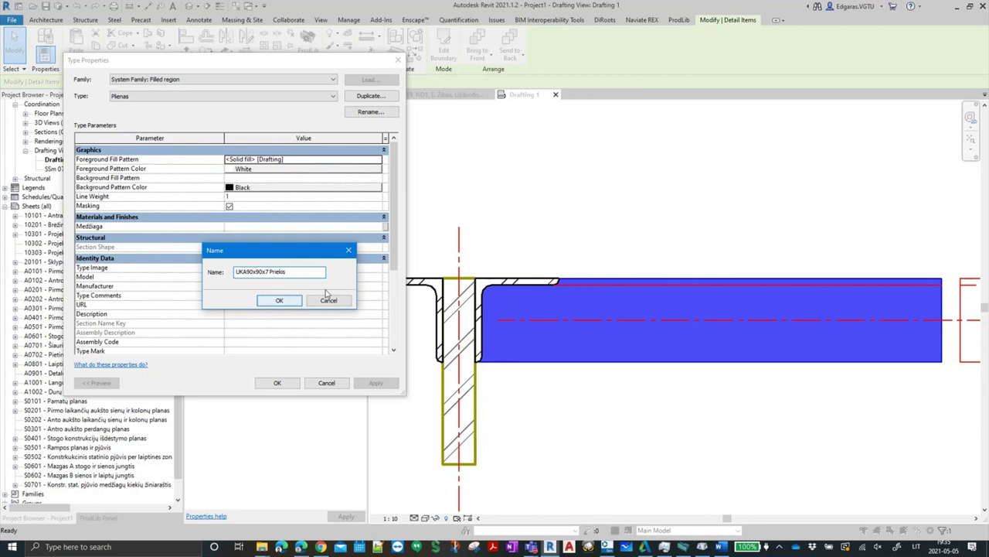
{"action": "left_click", "coordinate": [275, 300]}
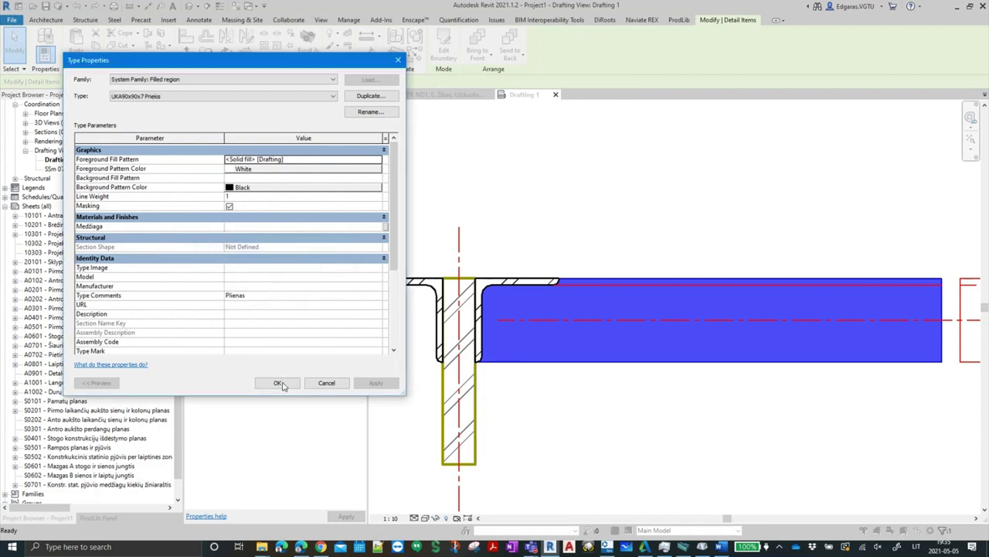
{"action": "left_click", "coordinate": [265, 296]}
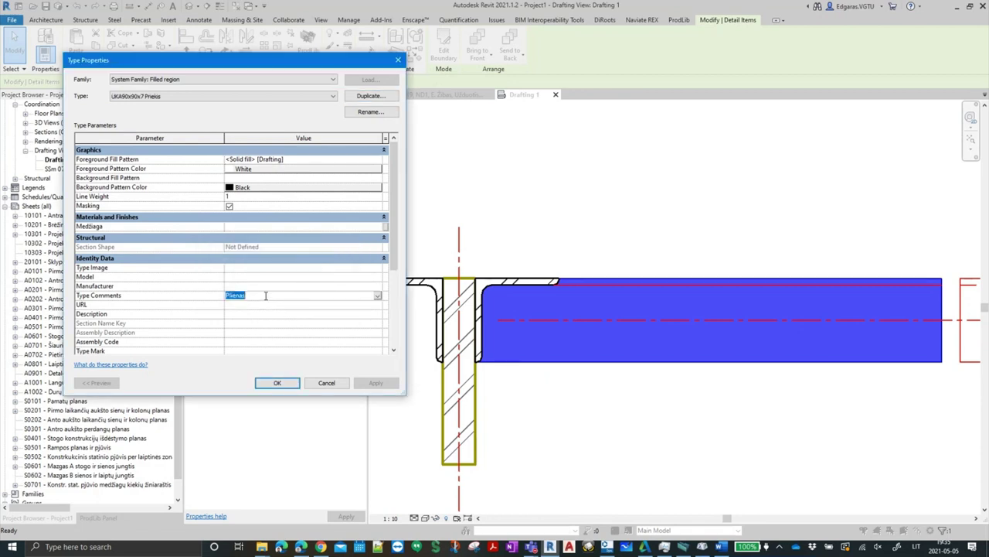
{"action": "type", "text": "UKA90x90x7"}
{"action": "type", "text": "UKA90x90x7"}
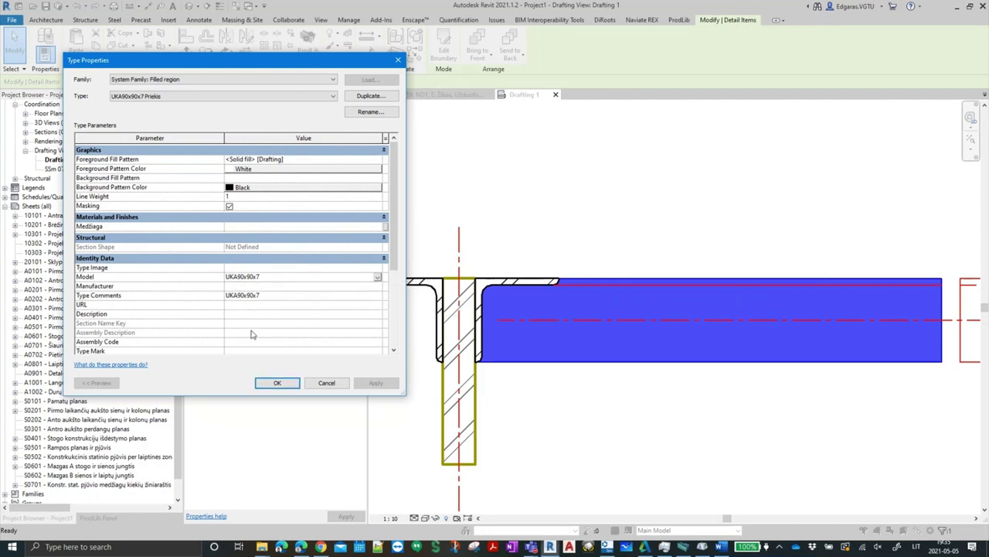
{"action": "scroll", "coordinate": [260, 322], "scroll_direction": "down", "scroll_amount": 3}
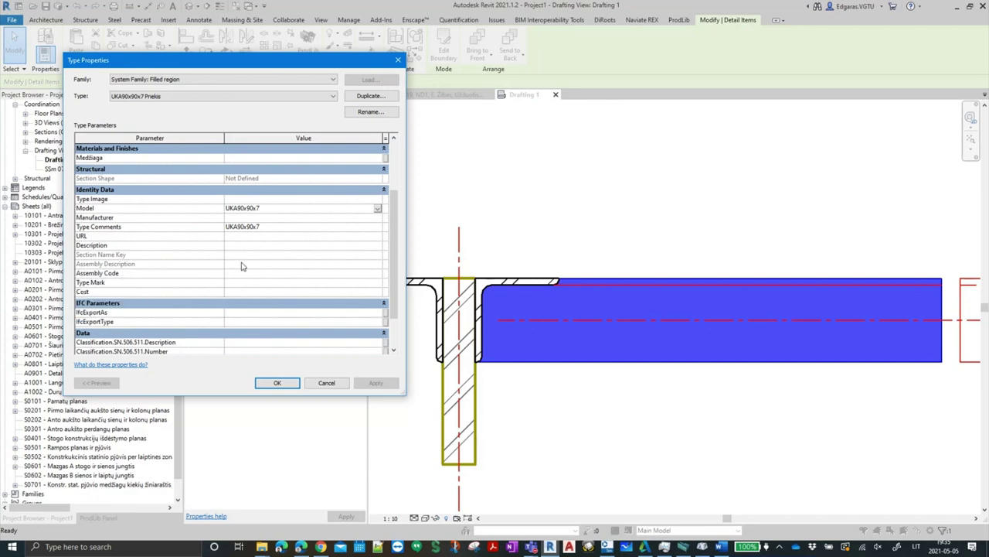
Tag the long plate with a Type Comments tag showing UKA90x90x7, placed near the beam
{"action": "left_click", "coordinate": [277, 383]}
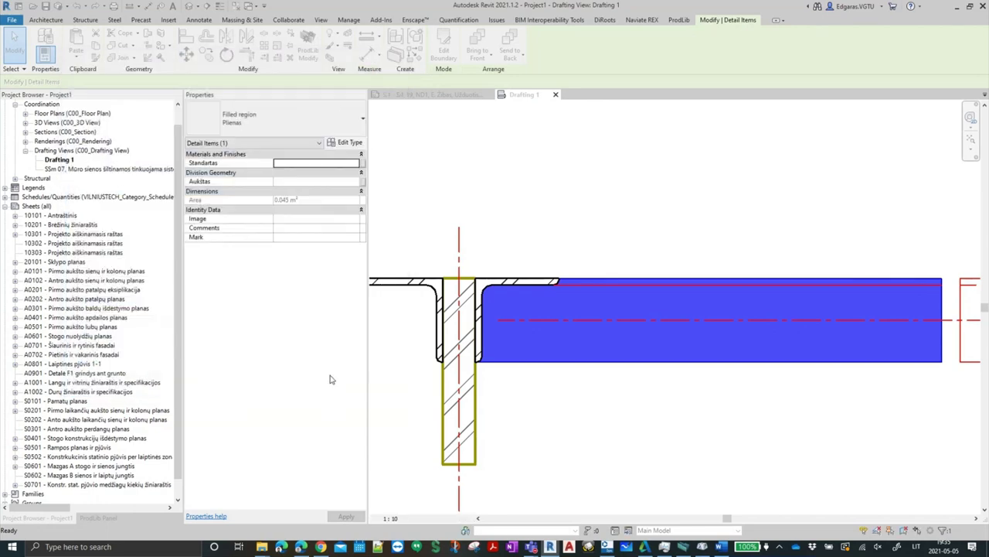
{"action": "left_click", "coordinate": [522, 244]}
{"action": "scroll", "coordinate": [502, 242], "scroll_direction": "down", "scroll_amount": 2}
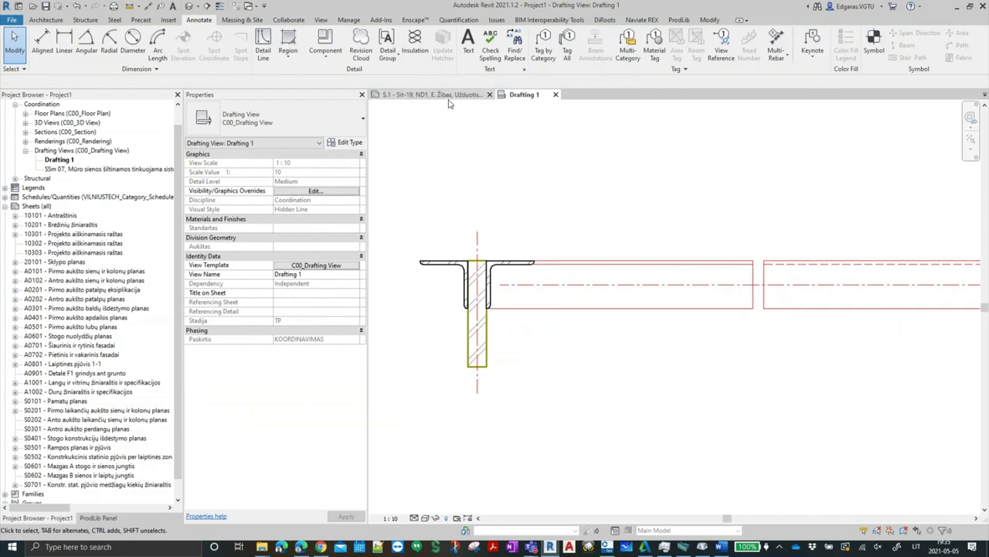
{"action": "left_click", "coordinate": [544, 47]}
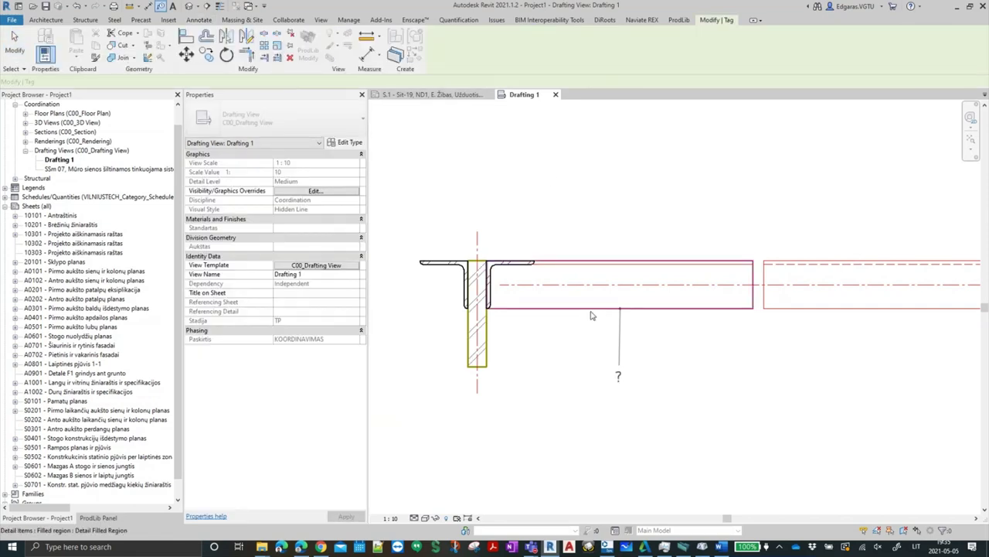
{"action": "left_click", "coordinate": [623, 379]}
{"action": "key", "text": "Escape"}
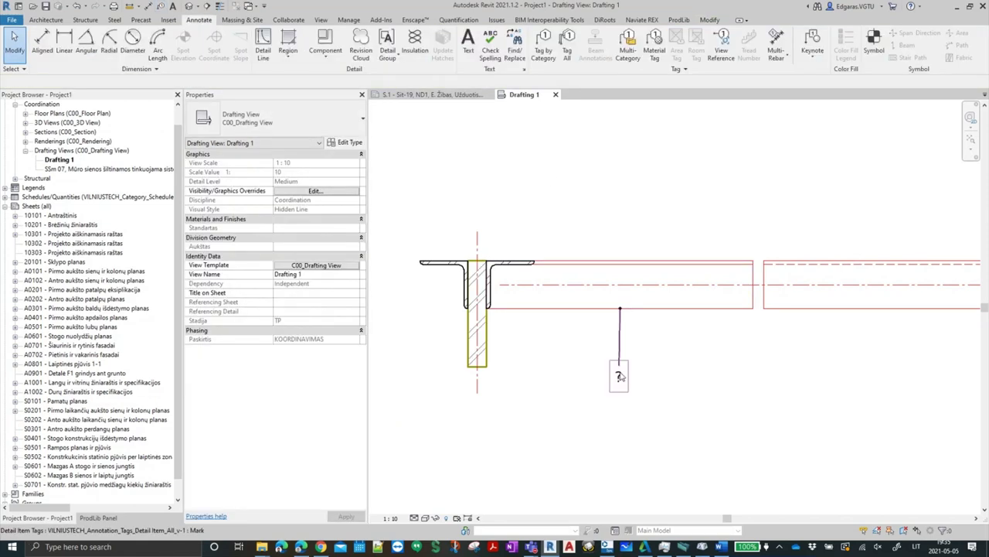
{"action": "left_click", "coordinate": [618, 377]}
{"action": "left_click", "coordinate": [289, 124]}
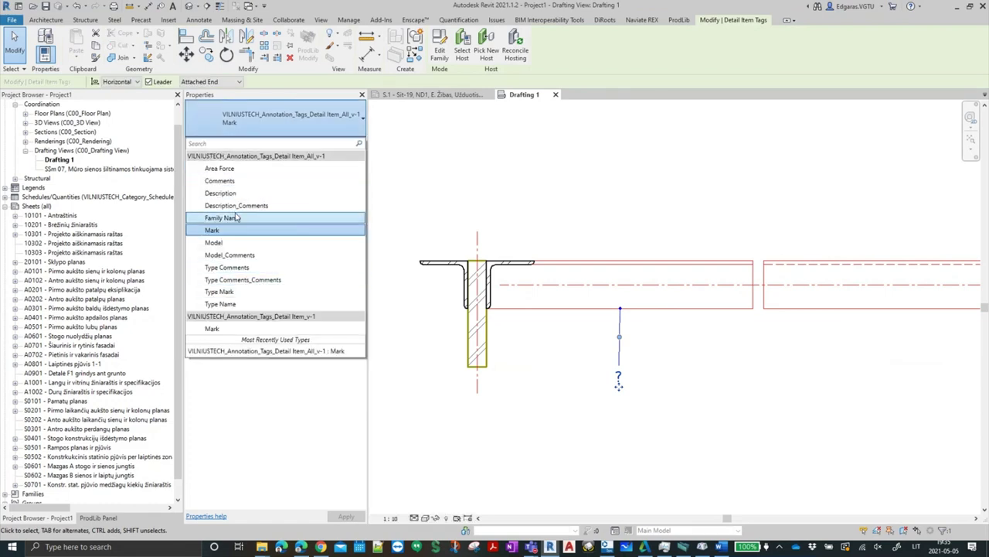
{"action": "left_click", "coordinate": [232, 267]}
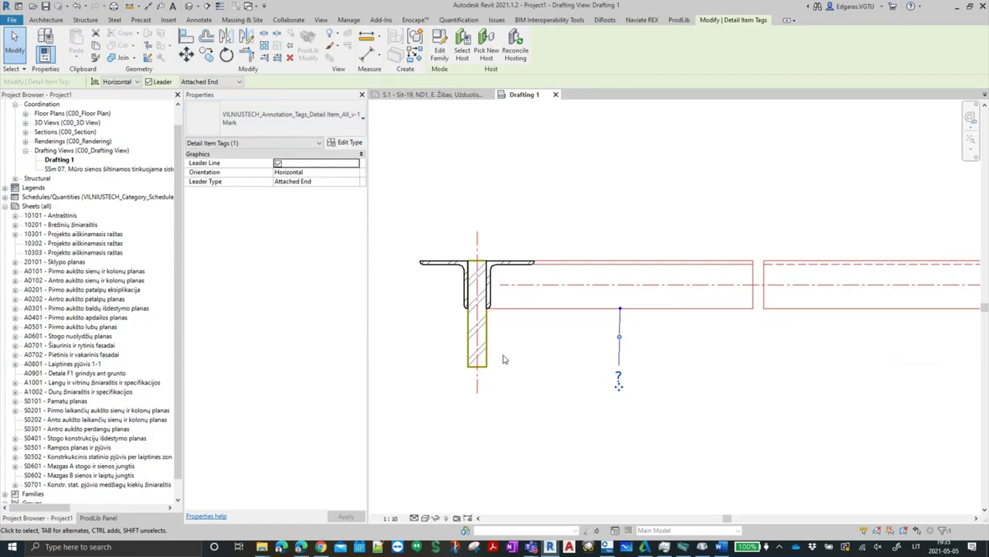
{"action": "left_click_drag", "start_coordinate": [618, 392], "coordinate": [623, 352]}
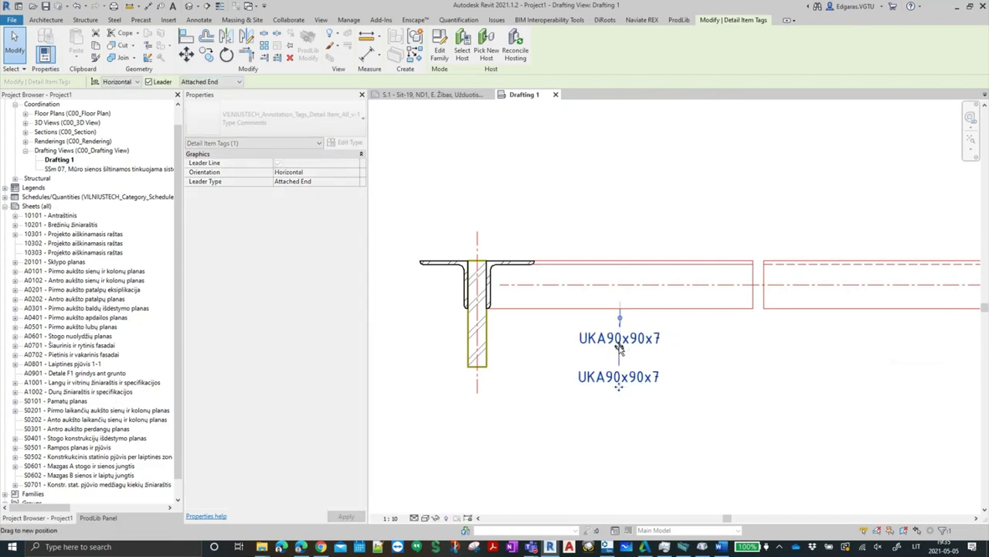
{"action": "left_click", "coordinate": [707, 408]}
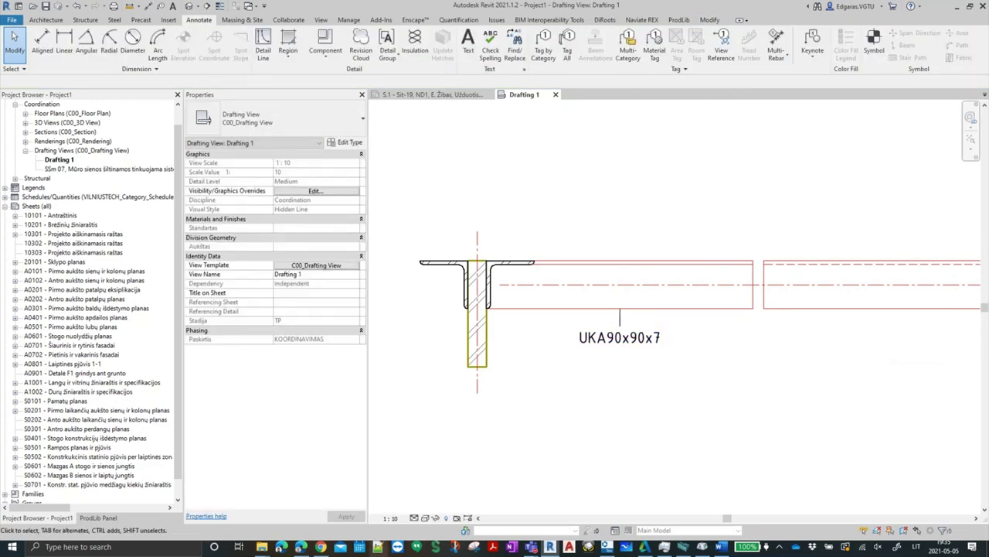
Tag the angle section with a Model tag set to UKA90x90x7, accepting the type-parameter change
{"action": "left_click", "coordinate": [543, 52]}
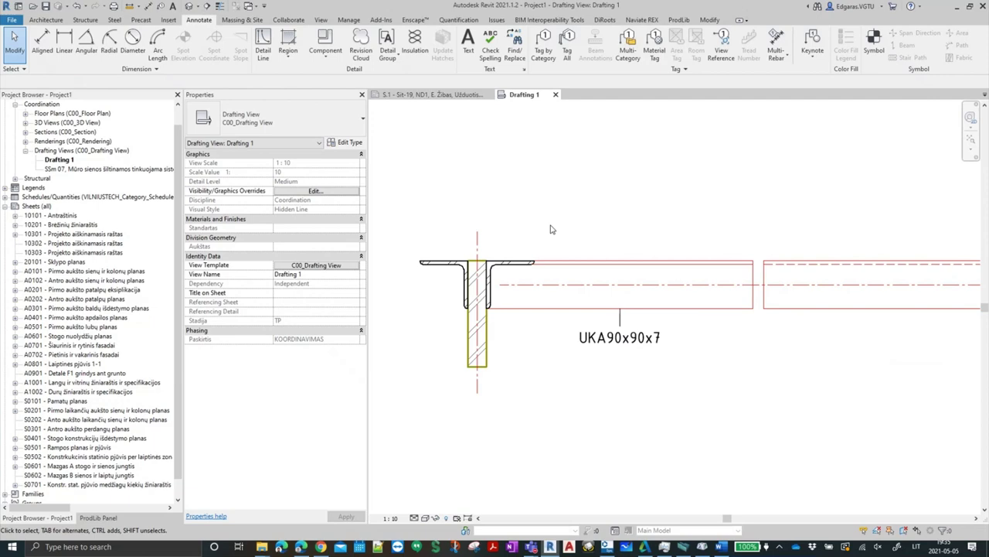
{"action": "left_click", "coordinate": [513, 261]}
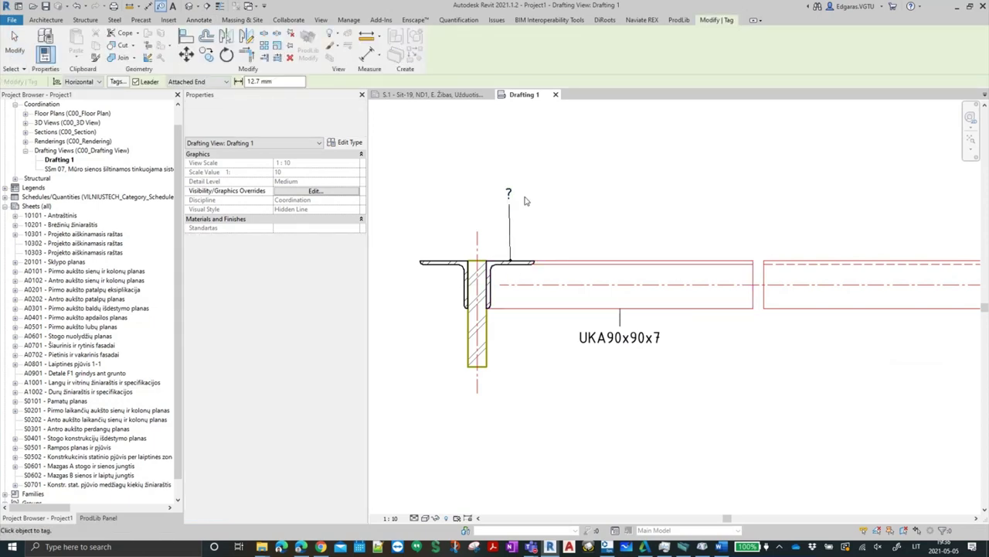
{"action": "key", "text": "Escape"}
{"action": "left_click", "coordinate": [509, 196]}
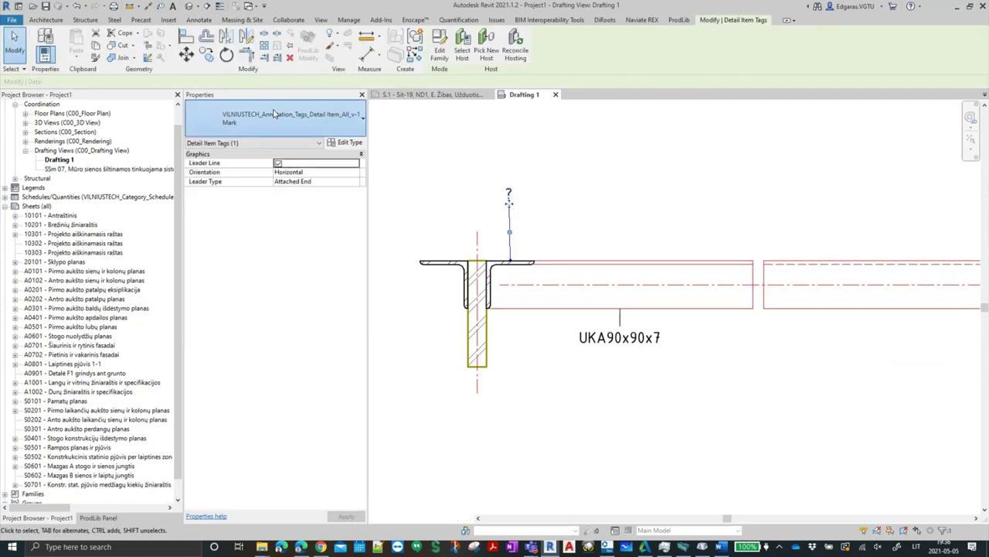
{"action": "left_click", "coordinate": [362, 119]}
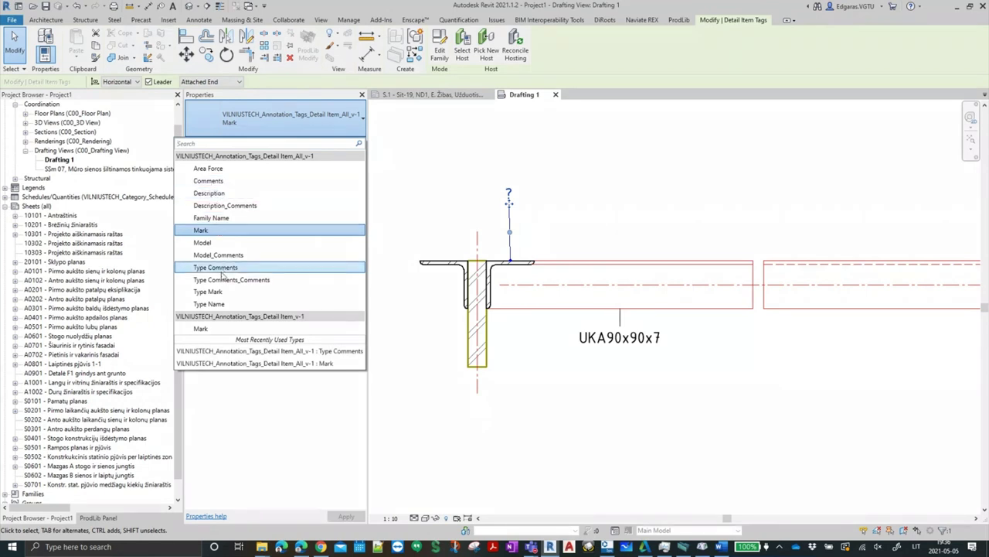
{"action": "left_click", "coordinate": [230, 267]}
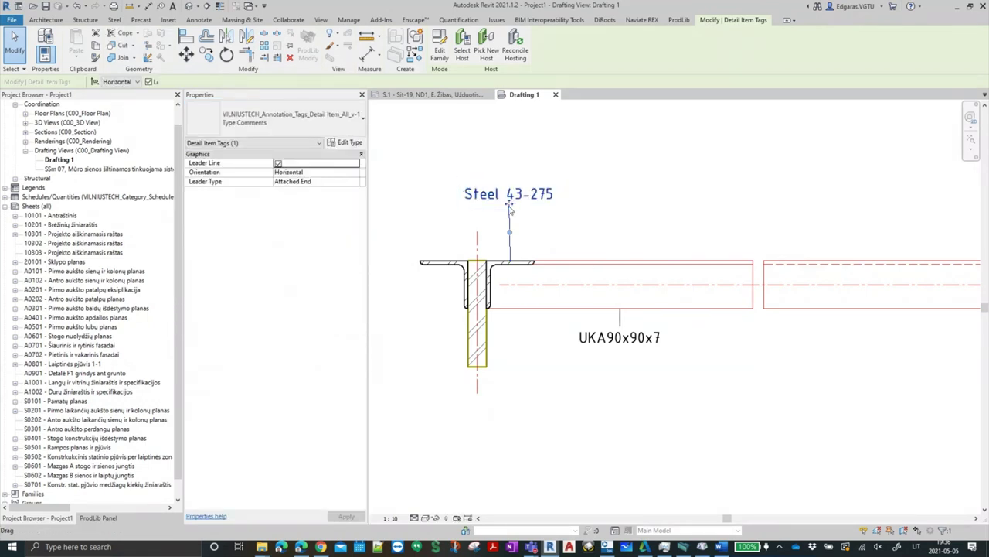
{"action": "left_click_drag", "start_coordinate": [513, 210], "coordinate": [513, 232]}
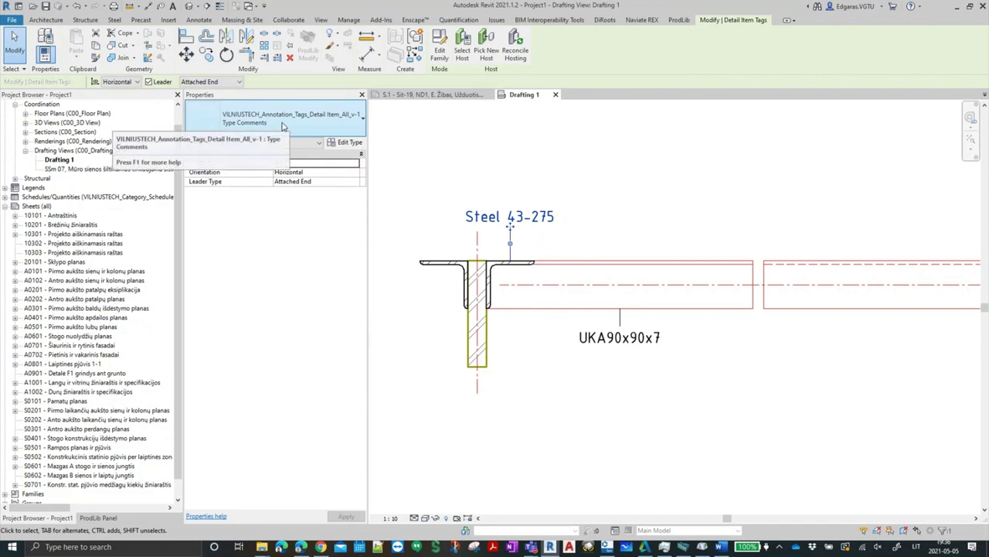
{"action": "left_click", "coordinate": [308, 126]}
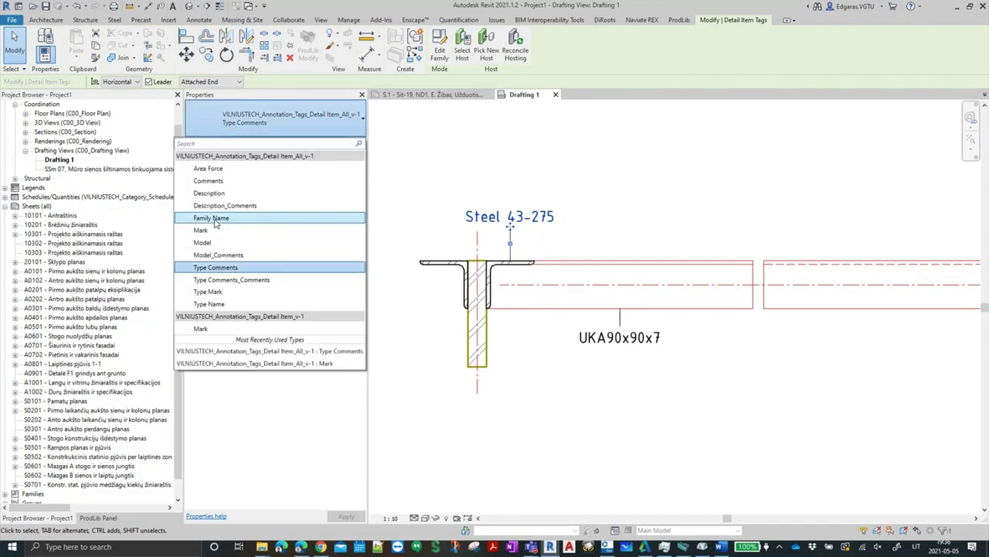
{"action": "left_click", "coordinate": [218, 244]}
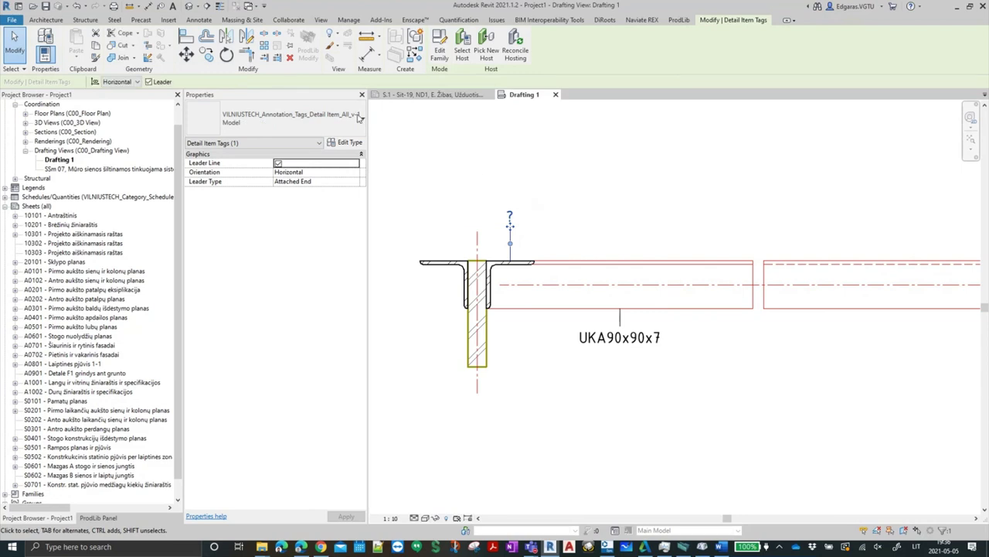
{"action": "left_click", "coordinate": [507, 216]}
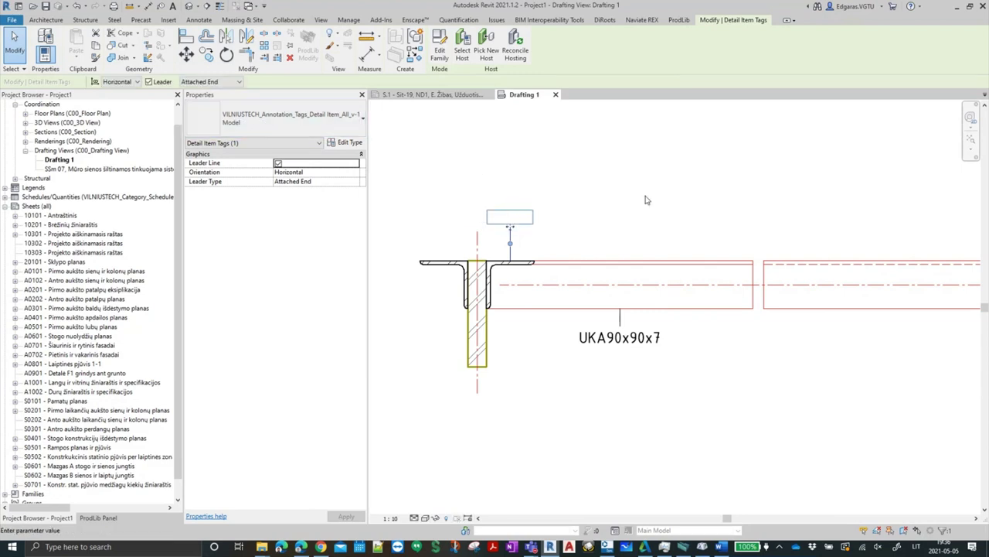
{"action": "type", "text": "UKA90x90x7"}
{"action": "key", "text": "Return"}
{"action": "left_click", "coordinate": [529, 280]}
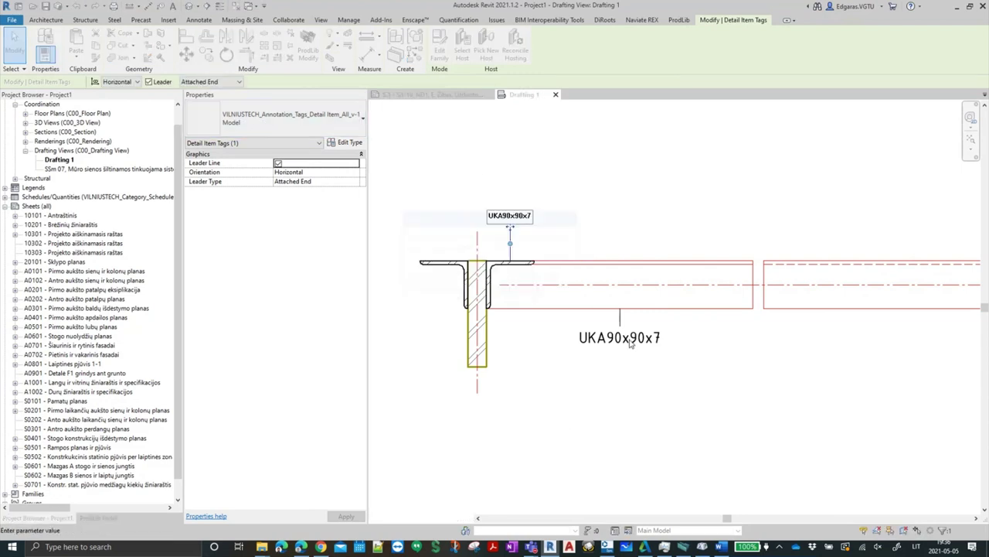
Keep the top UKA90x90x7 tag on the Model tag type
{"action": "left_click", "coordinate": [663, 318]}
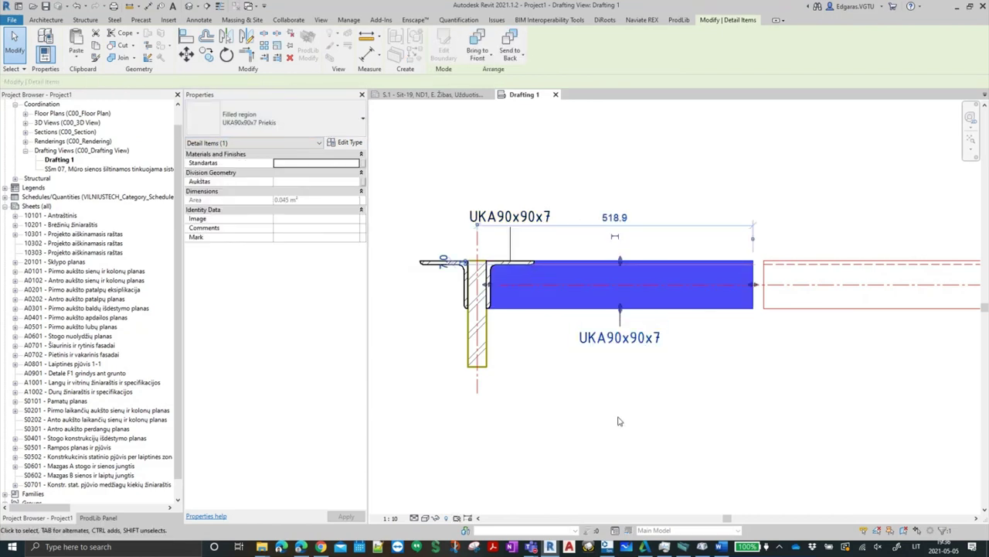
{"action": "key", "text": "Escape"}
{"action": "left_click", "coordinate": [623, 325]}
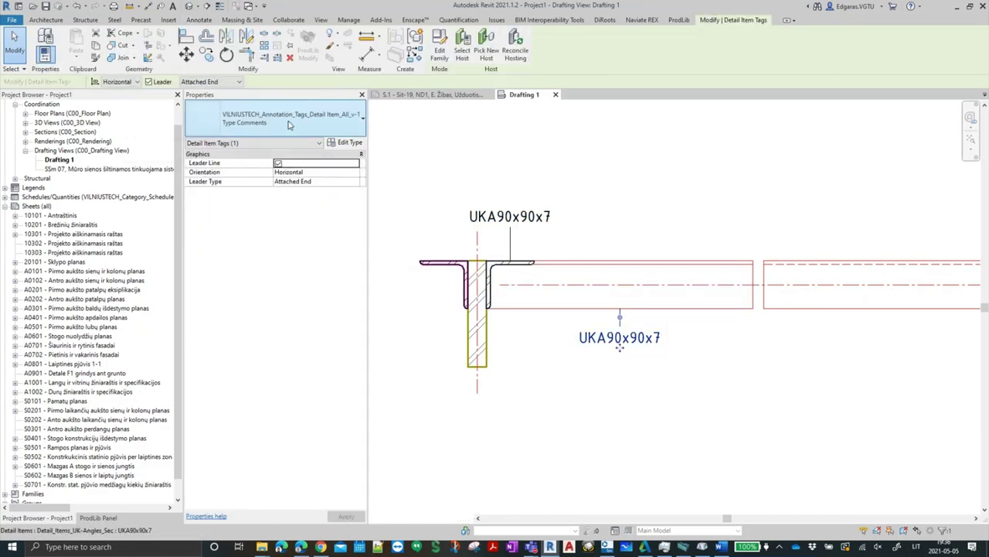
{"action": "left_click", "coordinate": [286, 118]}
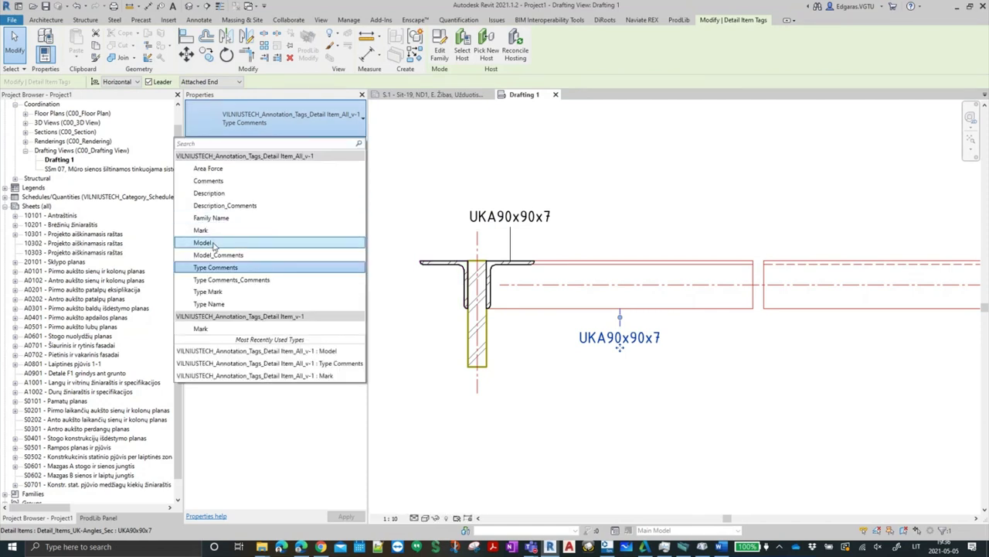
{"action": "left_click", "coordinate": [209, 242]}
{"action": "key", "text": "Escape"}
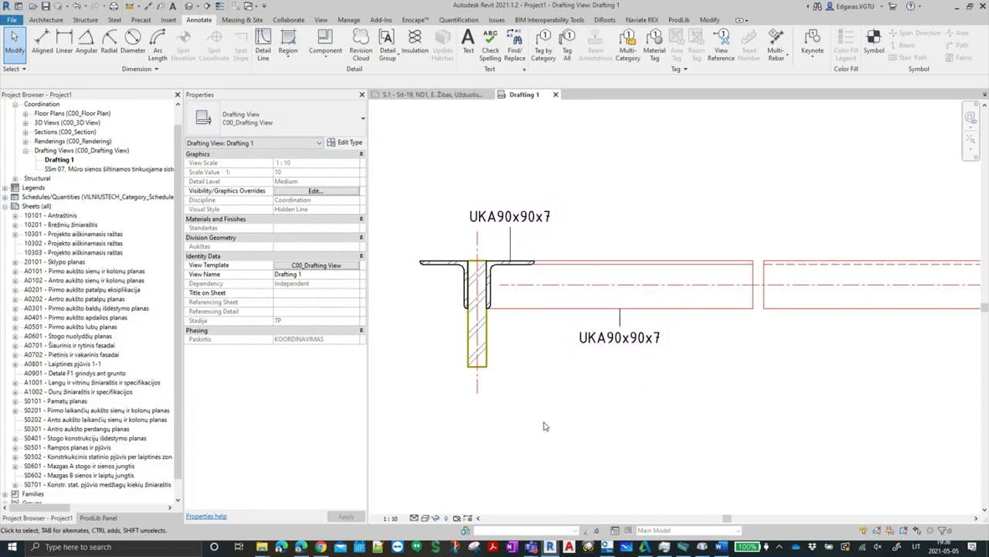
Add aligned dimensions showing the vertical plate's 35 width below it and 200 height to its left
{"action": "middle_click_drag", "start_coordinate": [561, 369], "coordinate": [615, 379]}
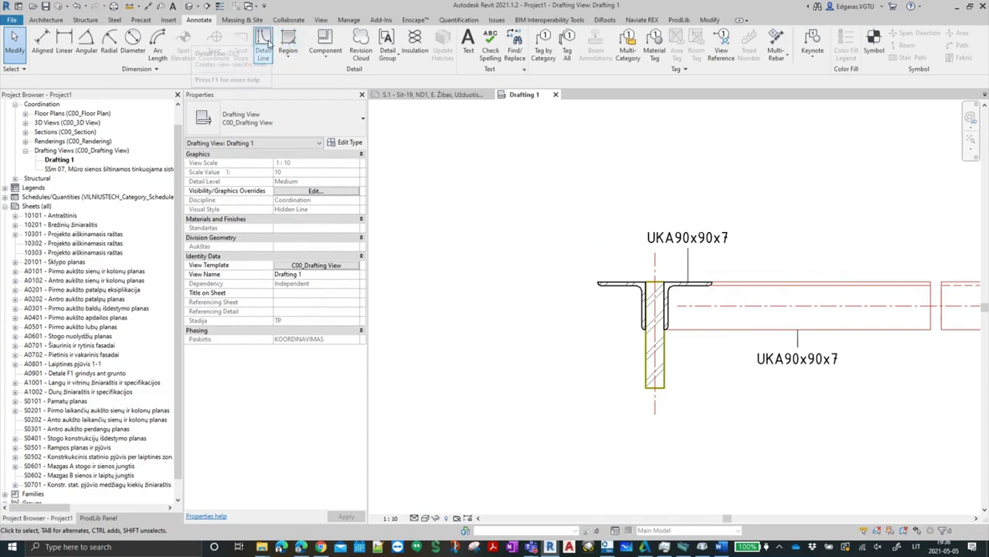
{"action": "left_click", "coordinate": [648, 391]}
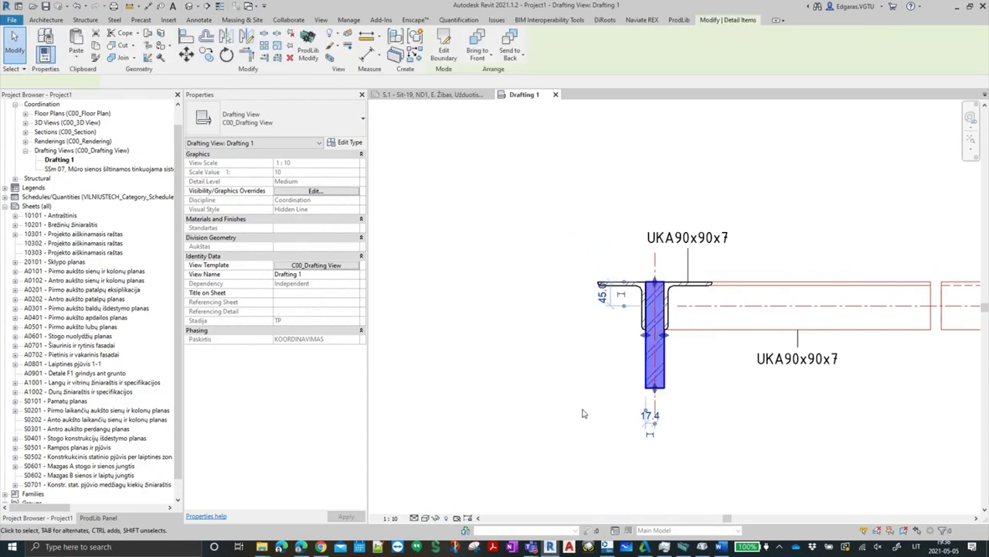
{"action": "left_click", "coordinate": [558, 407]}
{"action": "key", "text": "d"}
{"action": "key", "text": "i"}
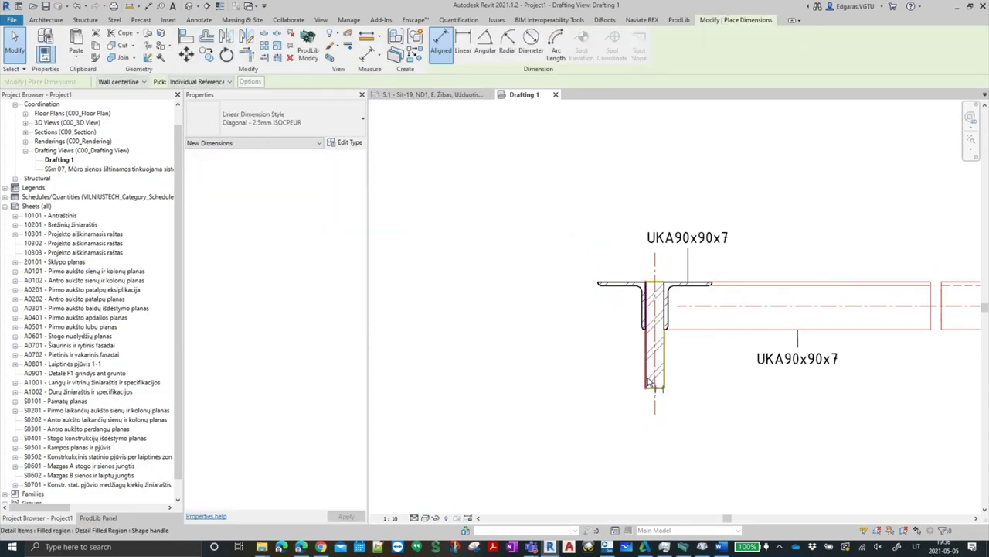
{"action": "left_click", "coordinate": [647, 387]}
{"action": "left_click", "coordinate": [663, 386]}
{"action": "left_click", "coordinate": [655, 462]}
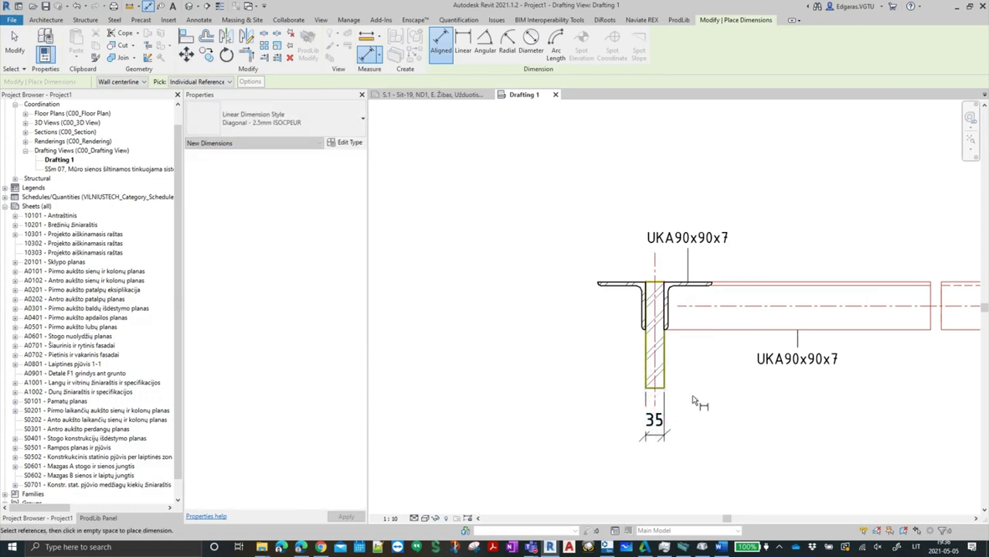
{"action": "left_click", "coordinate": [657, 283]}
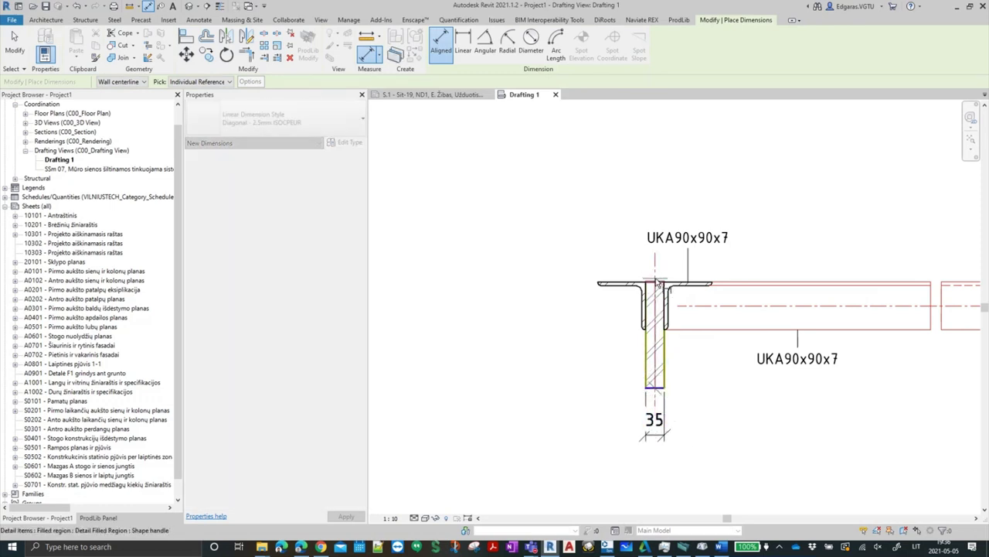
{"action": "left_click", "coordinate": [655, 387]}
{"action": "left_click", "coordinate": [552, 352]}
{"action": "key", "text": "Escape"}
{"action": "key", "text": "Escape"}
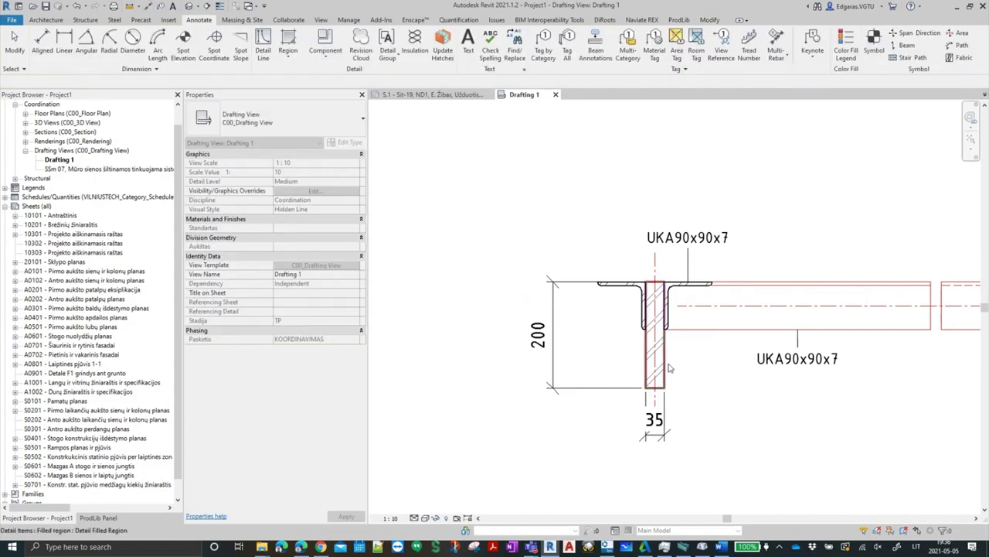
{"action": "middle_click_drag", "start_coordinate": [678, 373], "coordinate": [634, 348]}
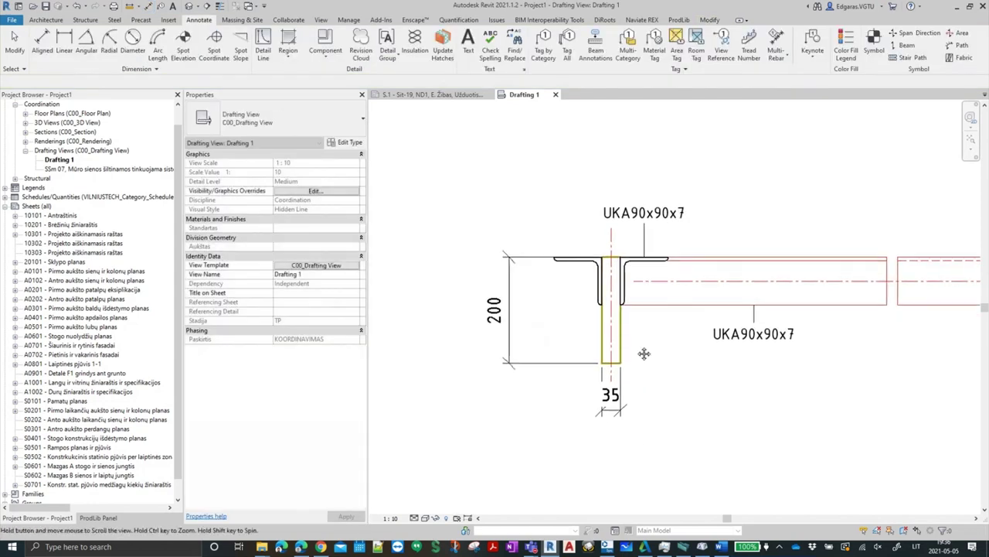
Duplicate the vertical plate's filled region type as a new '200x500x35 mm' type
{"action": "left_click", "coordinate": [610, 334]}
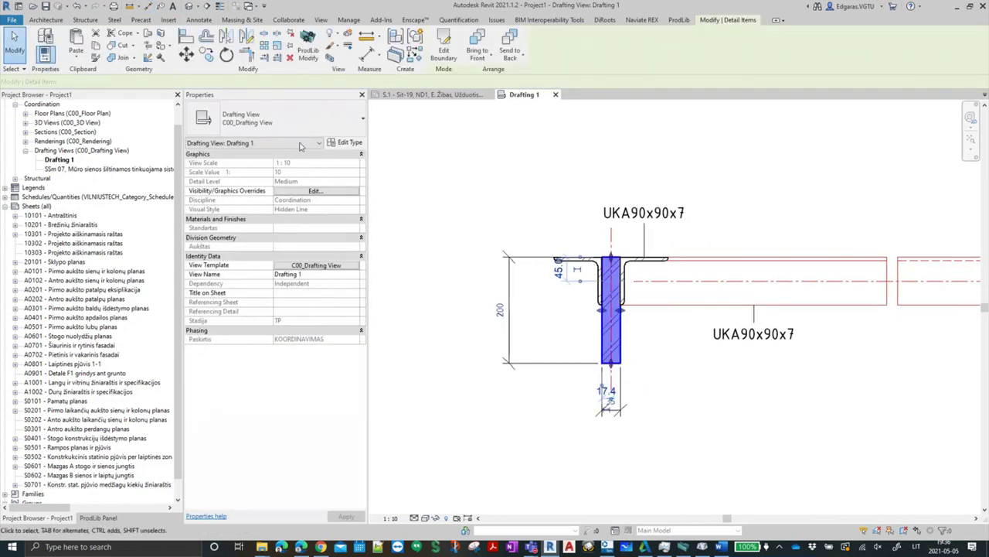
{"action": "left_click", "coordinate": [349, 143]}
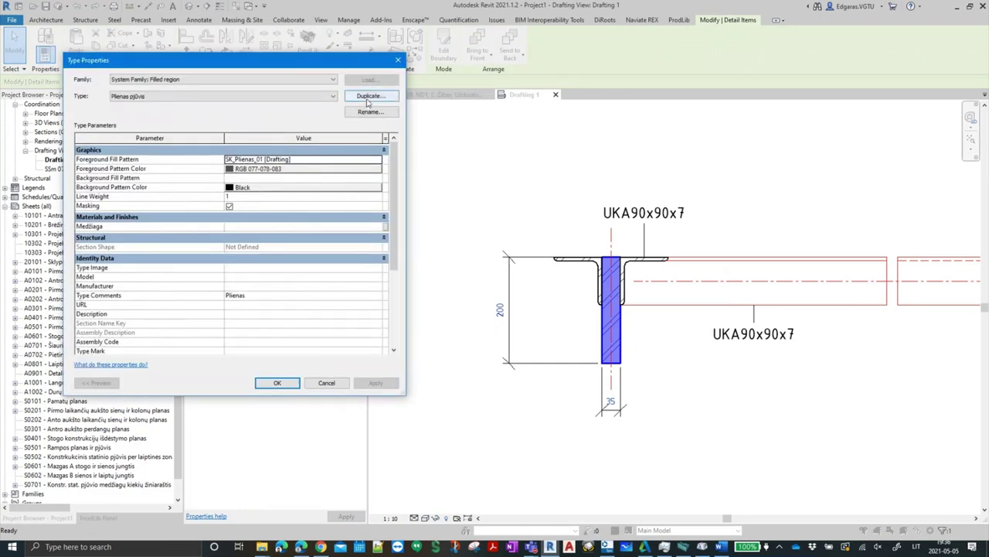
{"action": "left_click", "coordinate": [364, 97]}
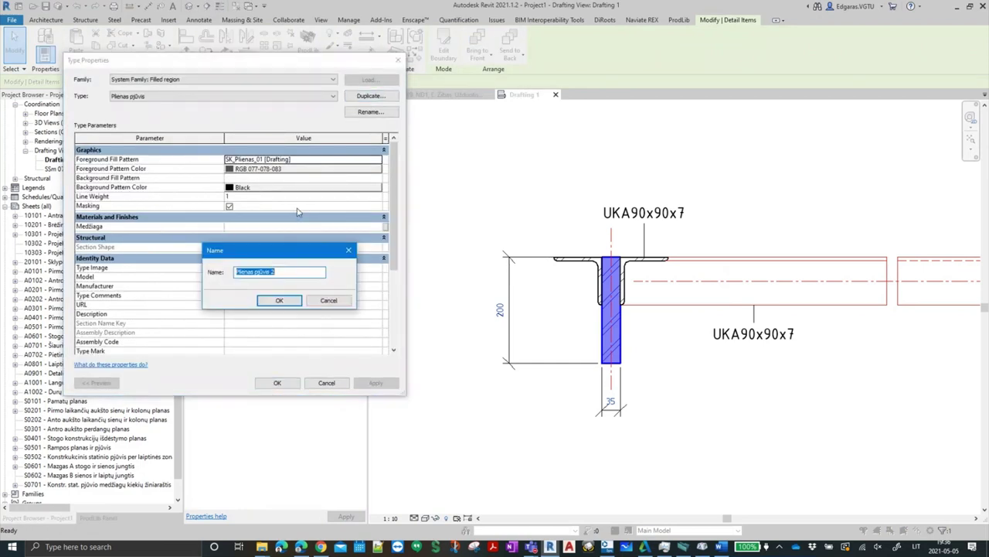
{"action": "type", "text": "-- 200x500x35 mm"}
{"action": "left_click", "coordinate": [279, 300]}
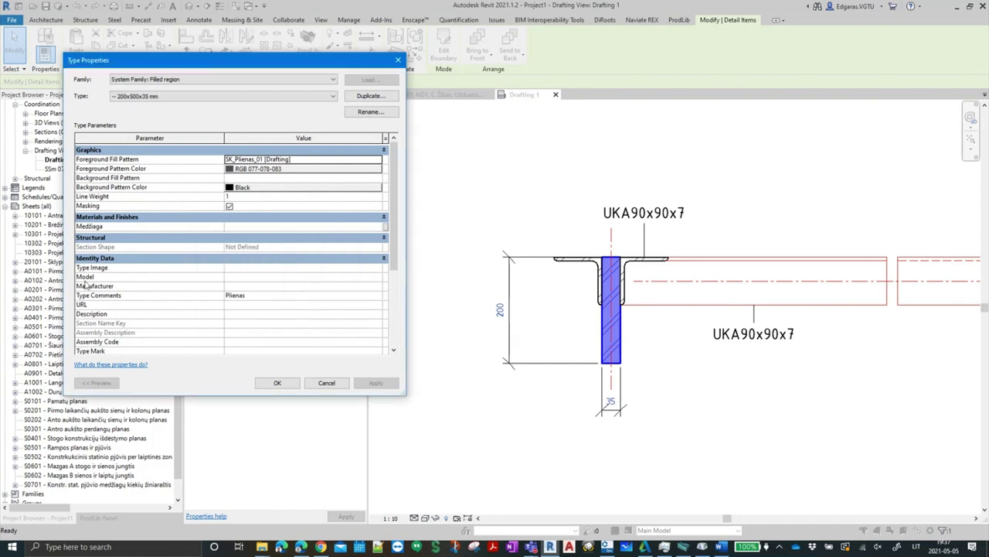
Fill in the type's Model value and set Type Comments to 'Plieninė plokštelė'
{"action": "left_click", "coordinate": [248, 276]}
{"action": "type", "text": "-- 200x500x35"}
{"action": "left_click", "coordinate": [255, 295]}
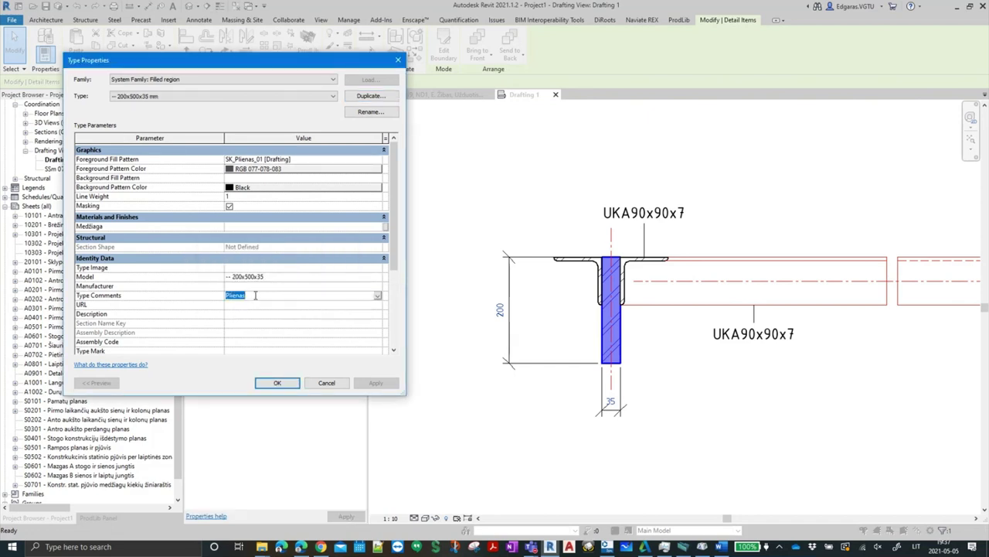
{"action": "type", "text": "Plieninė plokštelė"}
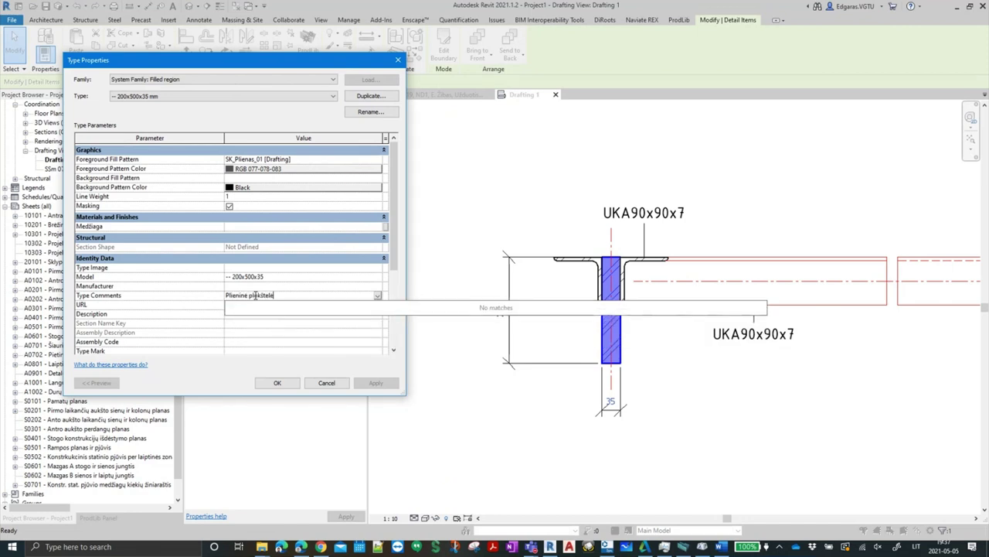
{"action": "left_click", "coordinate": [279, 385]}
{"action": "left_click", "coordinate": [381, 113]}
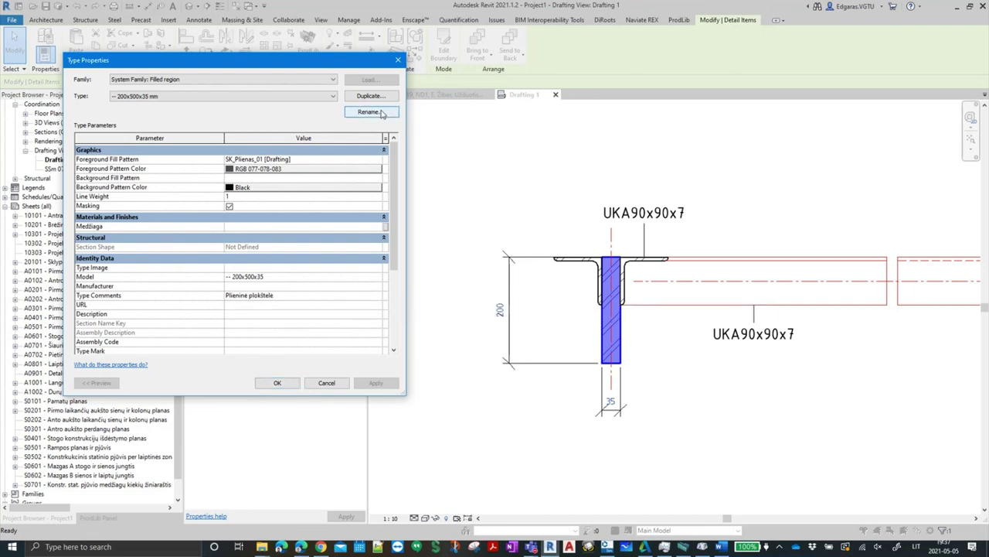
Rename the type to '-- 200x500x35 mm pjūvis' and apply the type settings
{"action": "left_click", "coordinate": [382, 113]}
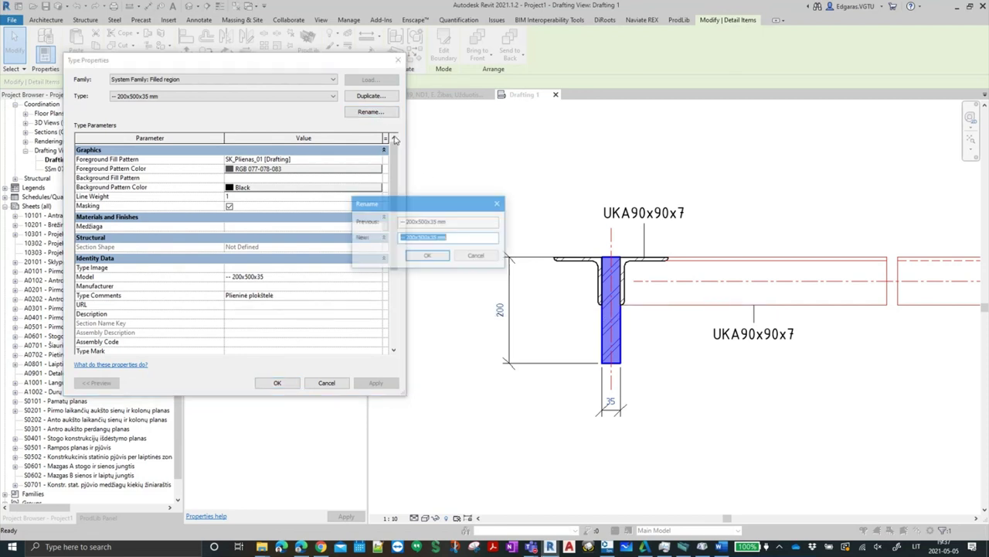
{"action": "left_click", "coordinate": [464, 239]}
{"action": "type", "text": "pjūvis"}
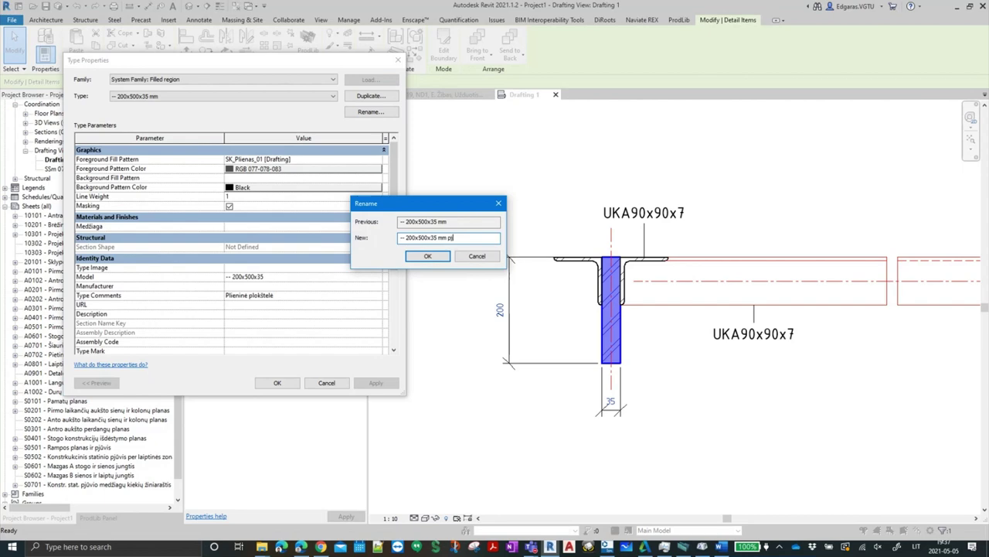
{"action": "left_click", "coordinate": [428, 256]}
{"action": "left_click", "coordinate": [277, 383]}
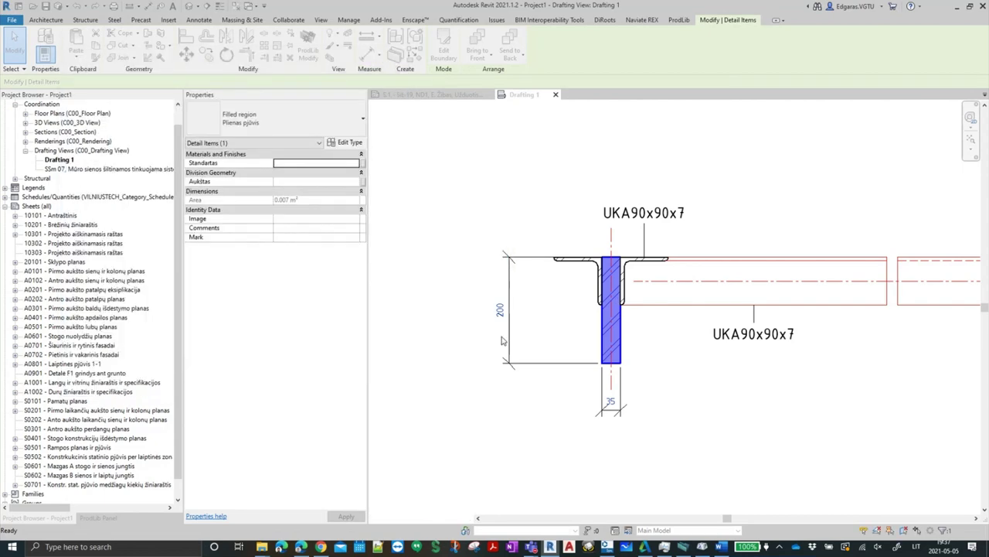
Start a rectangular filled region boundary using the 01.1-CONTINUOUS-0125-B line style
{"action": "left_click", "coordinate": [547, 333]}
{"action": "middle_click_drag", "start_coordinate": [476, 426], "coordinate": [646, 407]}
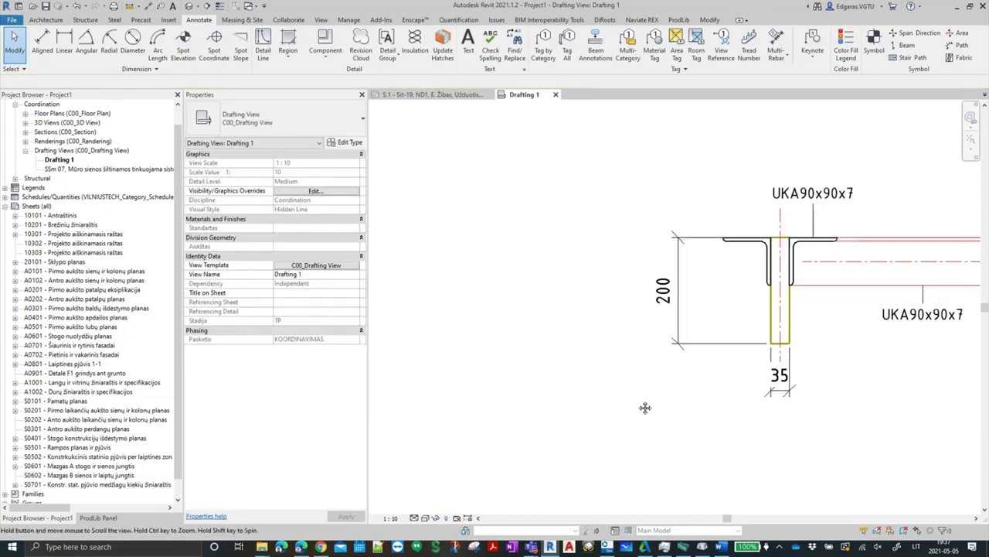
{"action": "left_click", "coordinate": [288, 40]}
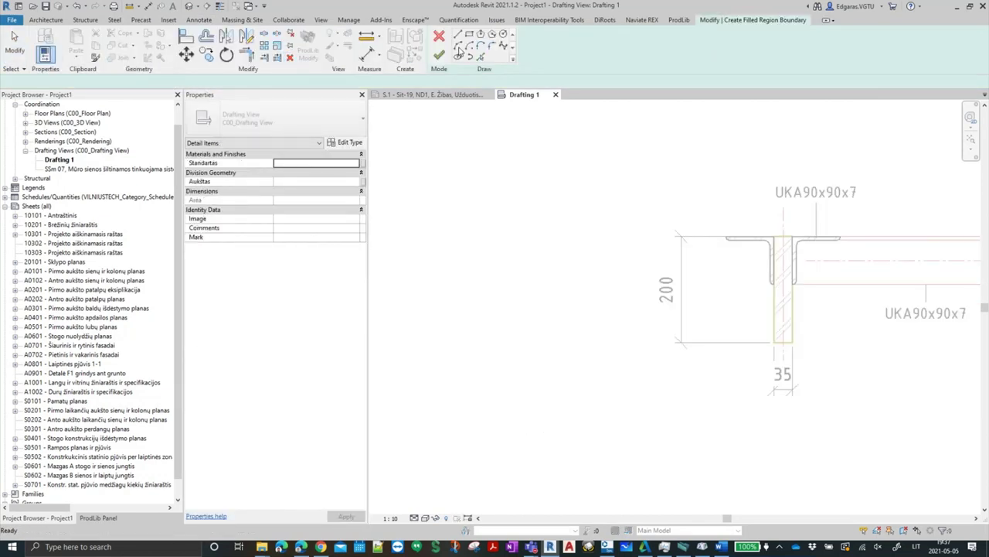
{"action": "left_click", "coordinate": [469, 34]}
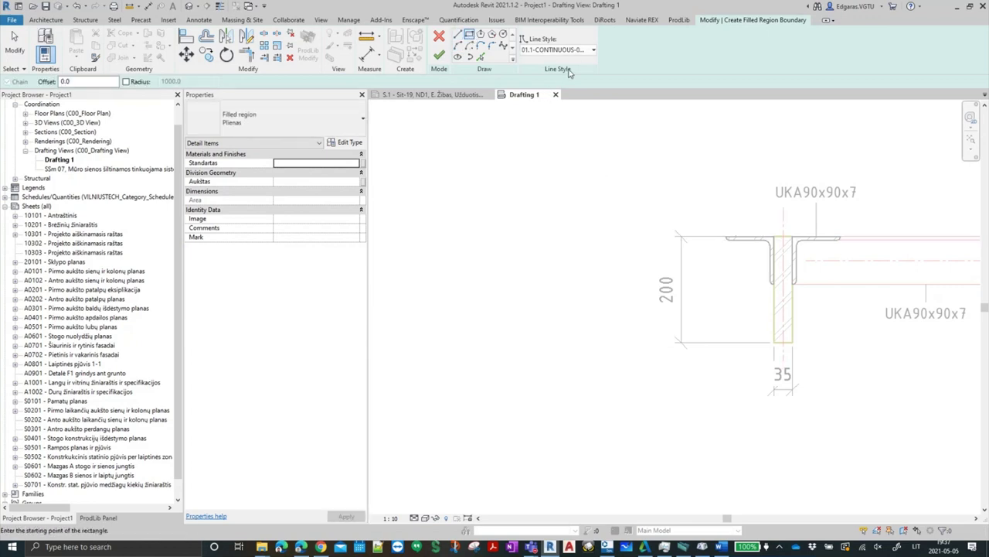
{"action": "scroll", "coordinate": [537, 126], "scroll_direction": "up", "scroll_amount": 2}
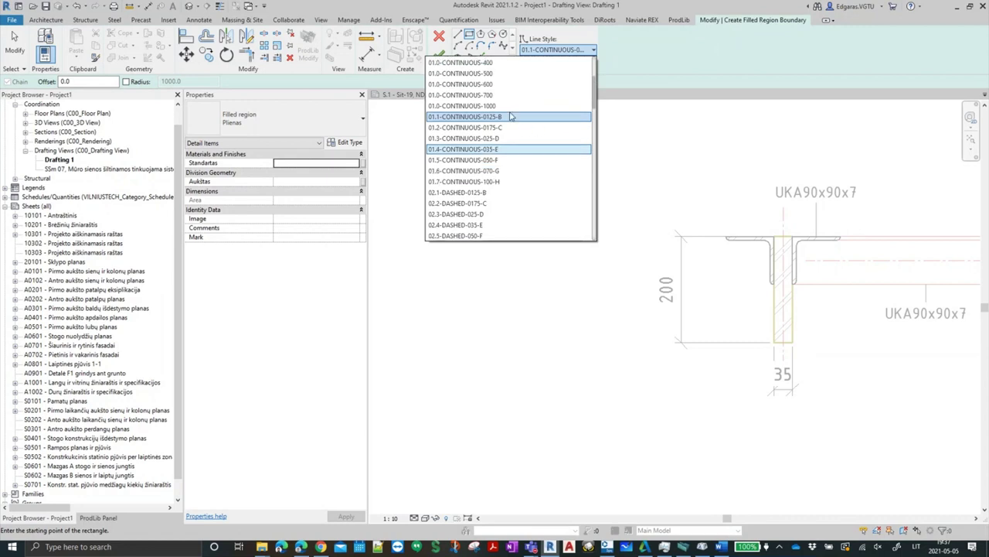
{"action": "left_click", "coordinate": [510, 117]}
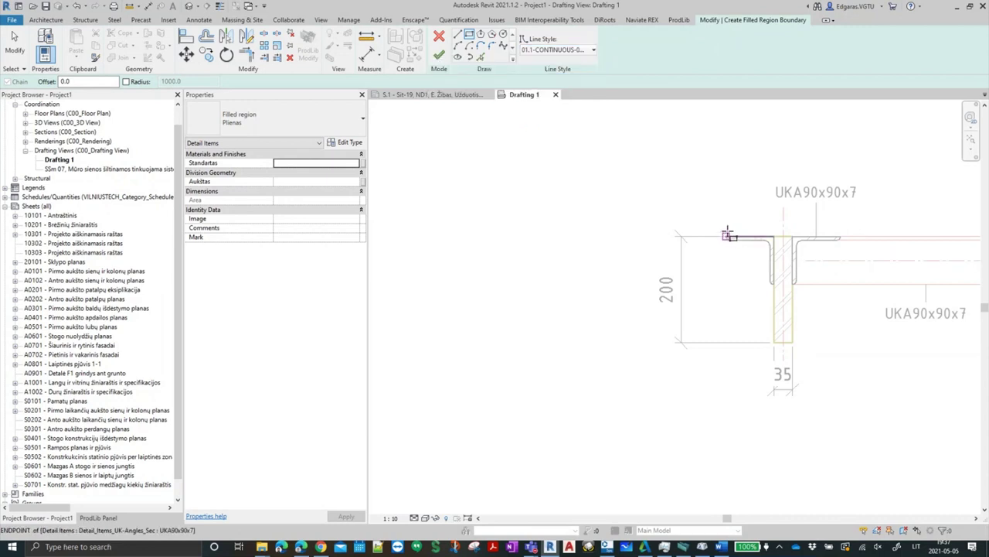
Draw a 200-high rectangle left of the angle and set its width to 500
{"action": "left_click", "coordinate": [727, 236]}
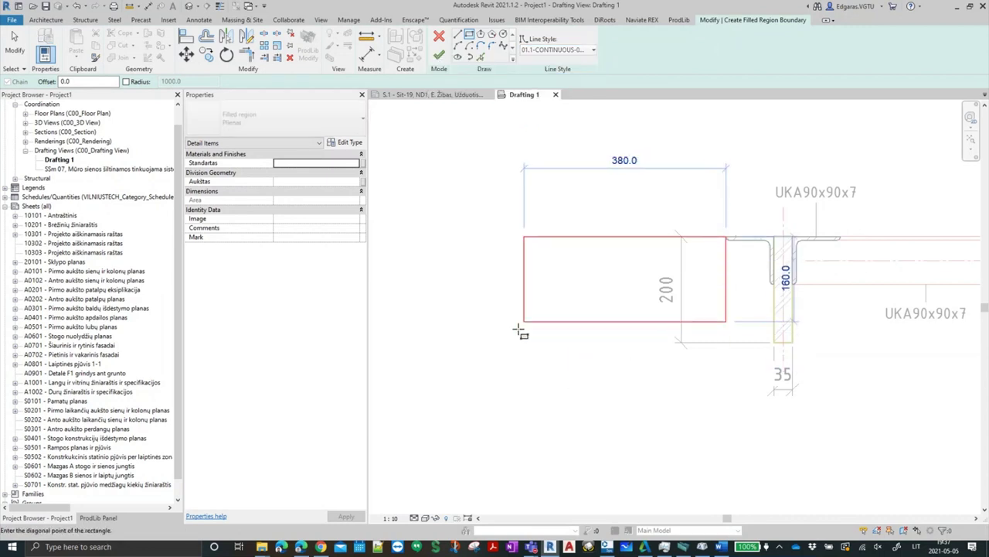
{"action": "left_click", "coordinate": [481, 342]}
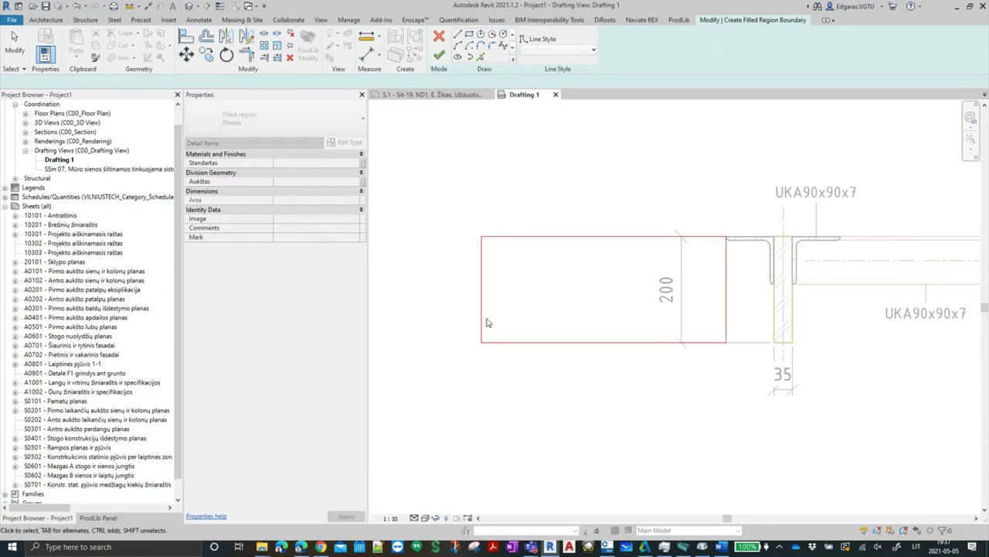
{"action": "key", "text": "Escape"}
{"action": "left_click", "coordinate": [587, 236]}
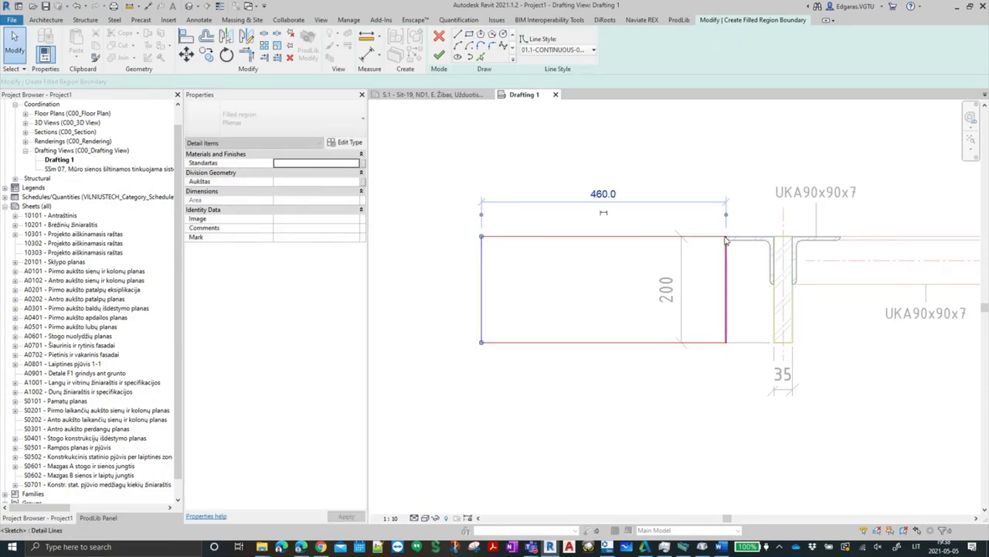
{"action": "left_click", "coordinate": [614, 193]}
{"action": "type", "text": "300"}
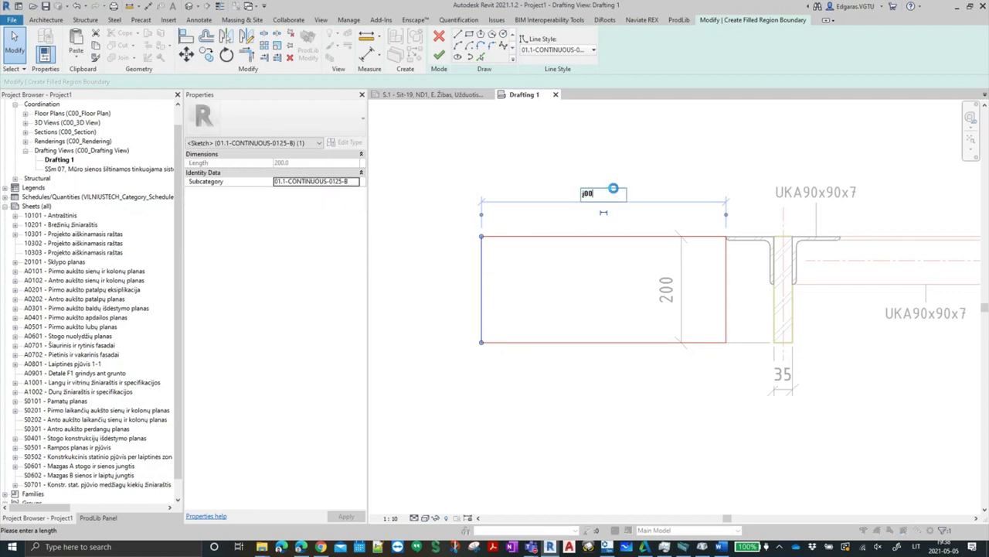
{"action": "key", "text": "Return"}
{"action": "left_click", "coordinate": [557, 274]}
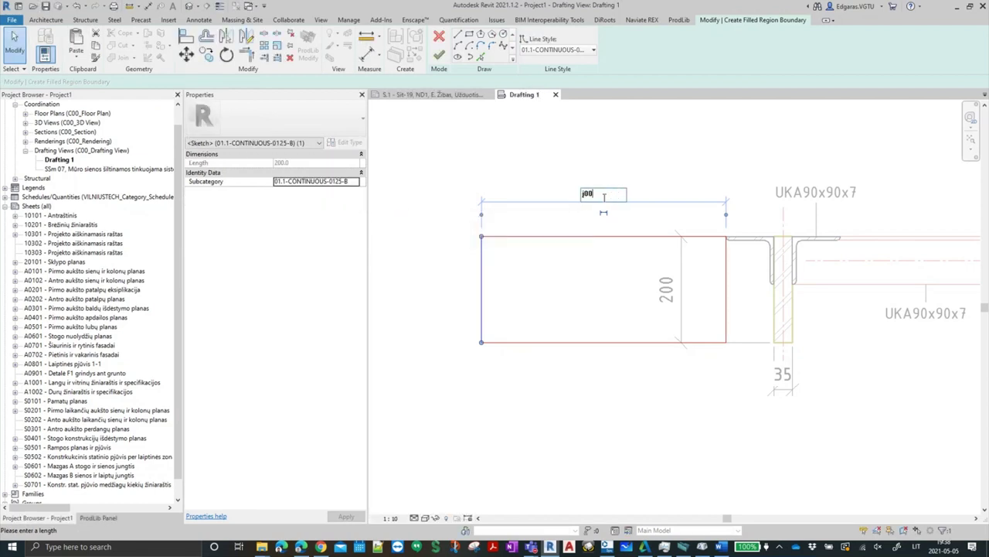
{"action": "type", "text": "50"}
{"action": "type", "text": "0"}
{"action": "key", "text": "Return"}
{"action": "left_click", "coordinate": [547, 247]}
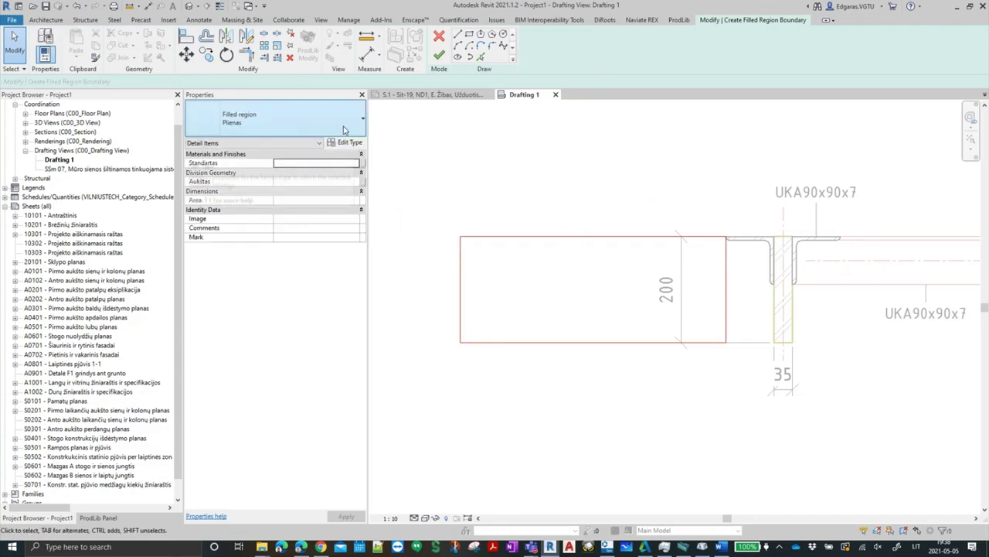
Assign the region the '-- 200x500x35 mm pjūvis' type
{"action": "left_click", "coordinate": [314, 126]}
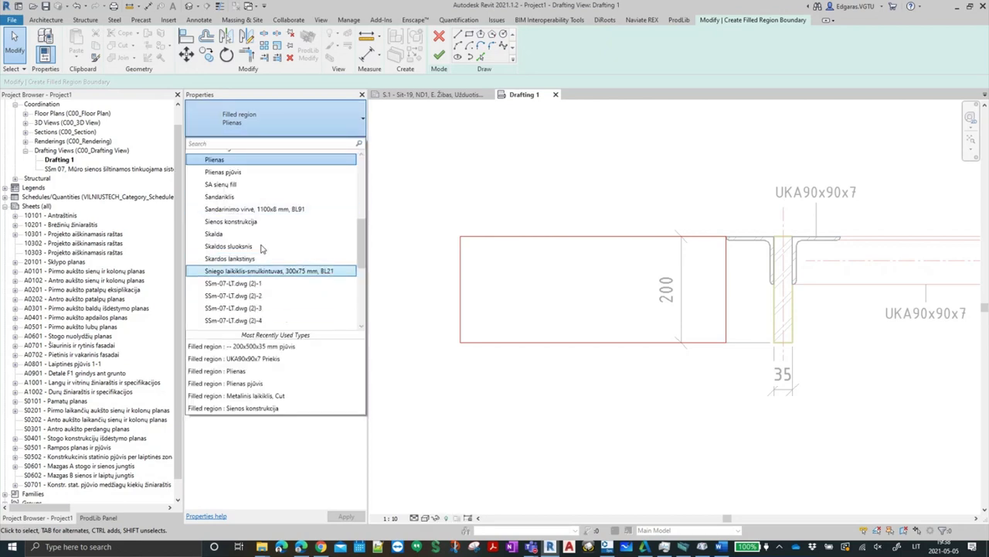
{"action": "scroll", "coordinate": [262, 226], "scroll_direction": "up", "scroll_amount": 2}
{"action": "scroll", "coordinate": [265, 238], "scroll_direction": "up", "scroll_amount": 3}
{"action": "scroll", "coordinate": [263, 232], "scroll_direction": "up", "scroll_amount": 2}
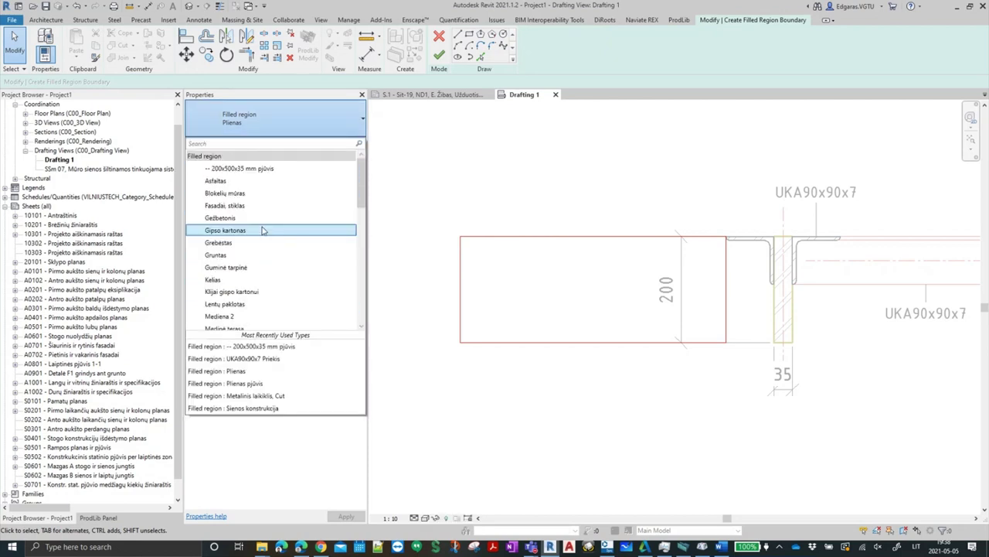
{"action": "left_click", "coordinate": [251, 167]}
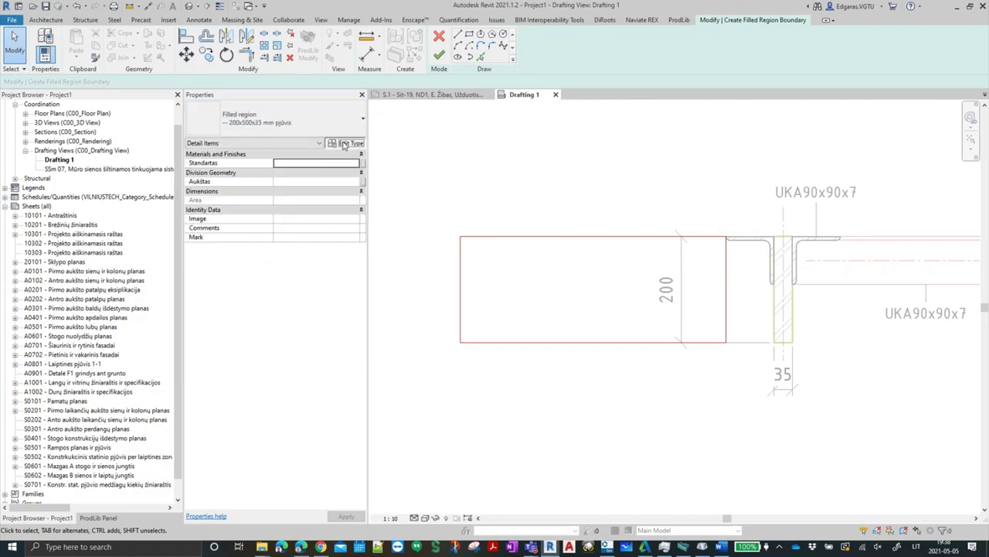
Duplicate that type as '-- 200x500x35 mm priekis' and apply it
{"action": "left_click", "coordinate": [348, 145]}
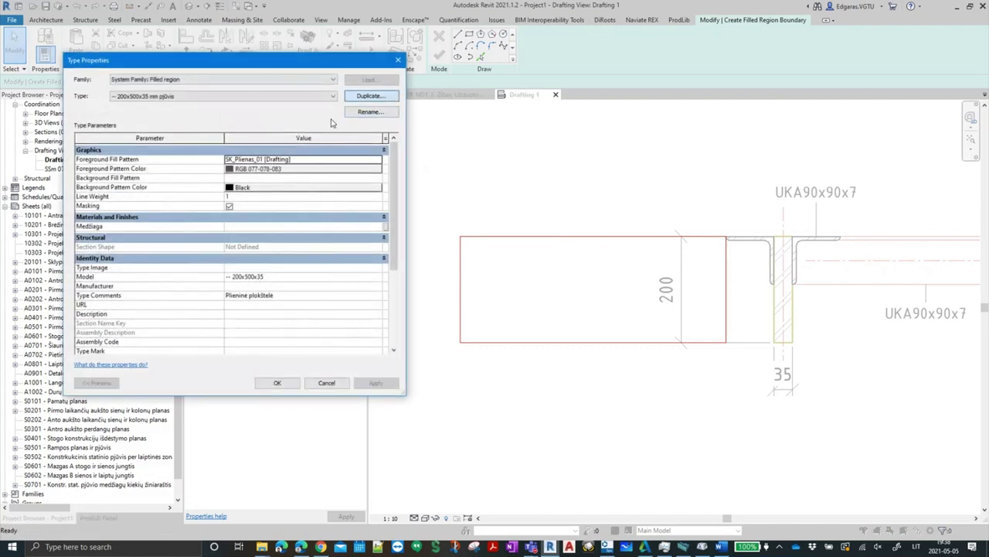
{"action": "left_click", "coordinate": [371, 96]}
{"action": "left_click", "coordinate": [285, 272]}
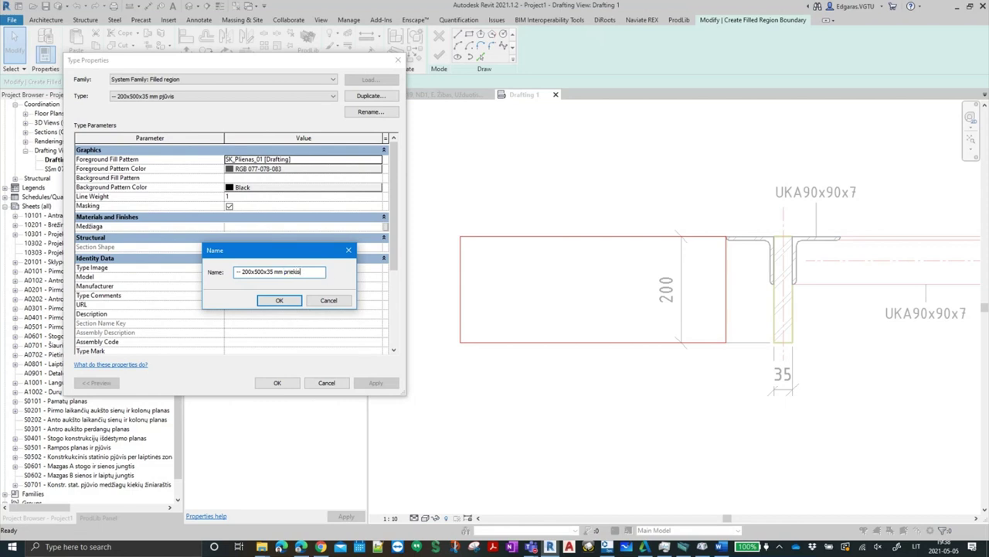
{"action": "left_click", "coordinate": [297, 300]}
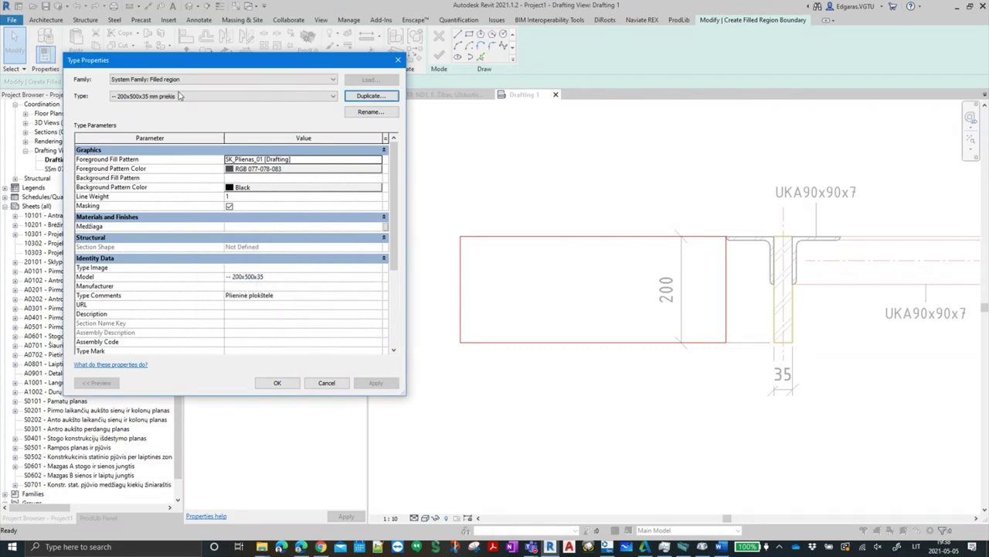
{"action": "left_click", "coordinate": [275, 383]}
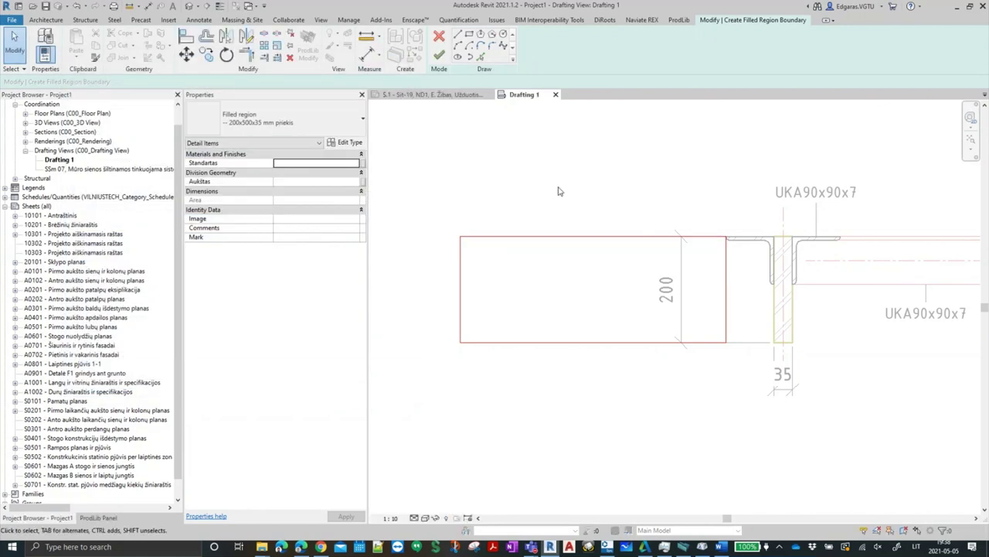
Finish the region sketch and give the priekis type a white <Solid fill> foreground pattern
{"action": "left_click", "coordinate": [438, 57]}
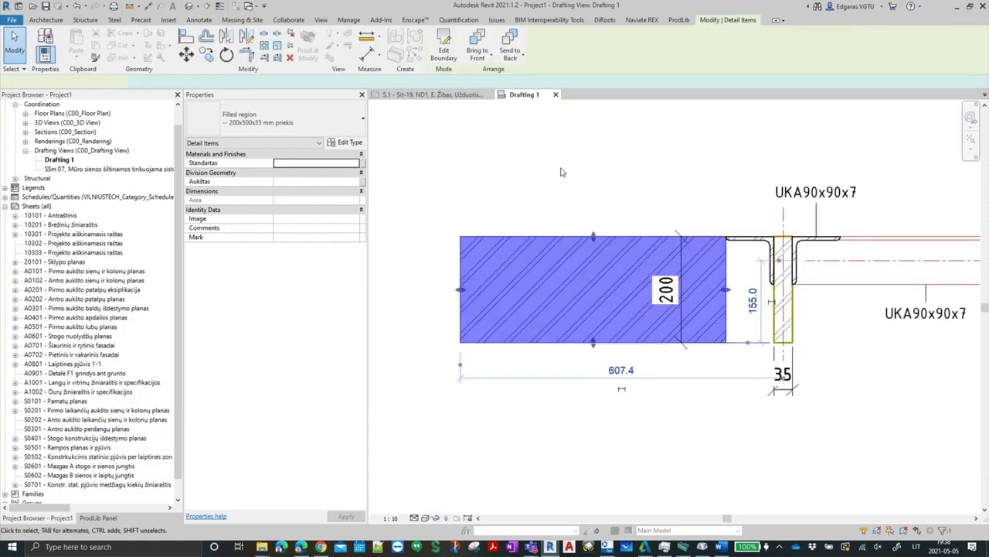
{"action": "left_click", "coordinate": [518, 283]}
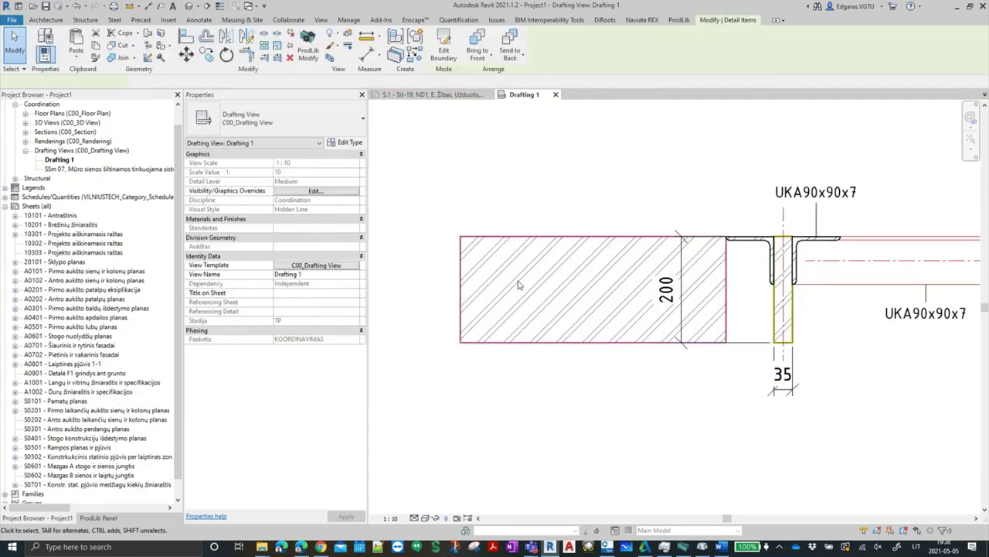
{"action": "left_click", "coordinate": [344, 143]}
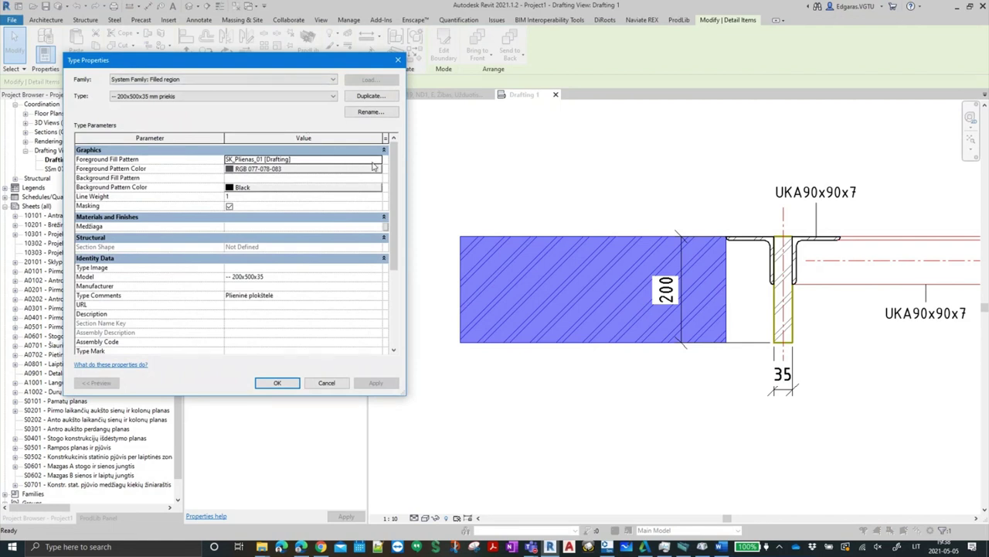
{"action": "left_click", "coordinate": [378, 160]}
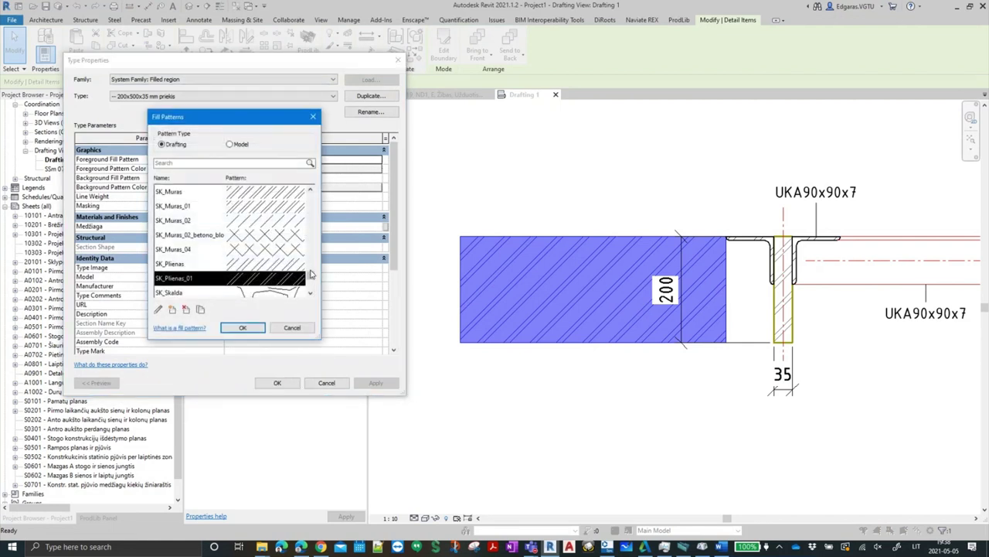
{"action": "left_click_drag", "start_coordinate": [311, 273], "coordinate": [308, 191]}
{"action": "left_click", "coordinate": [273, 207]}
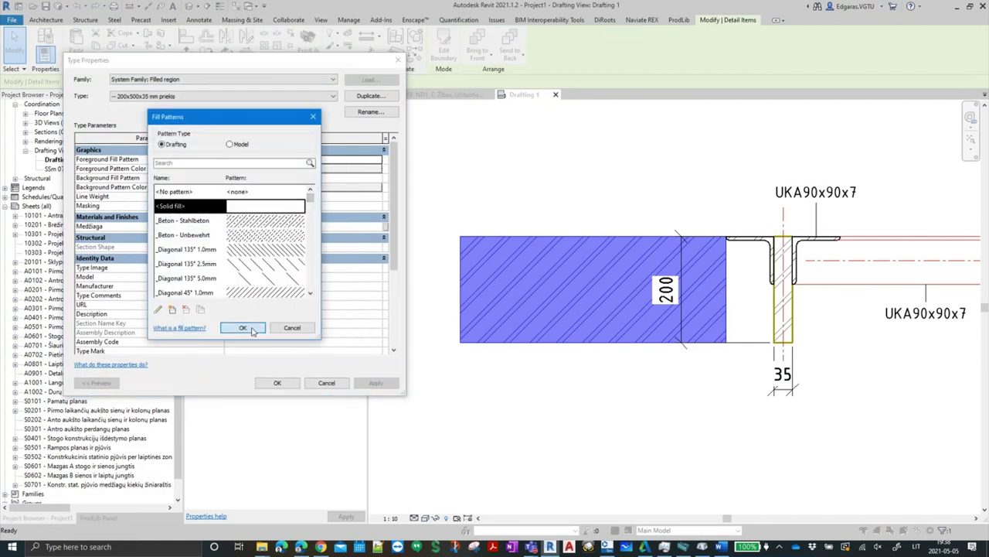
{"action": "left_click", "coordinate": [246, 327]}
{"action": "left_click", "coordinate": [338, 169]}
{"action": "left_click", "coordinate": [226, 213]}
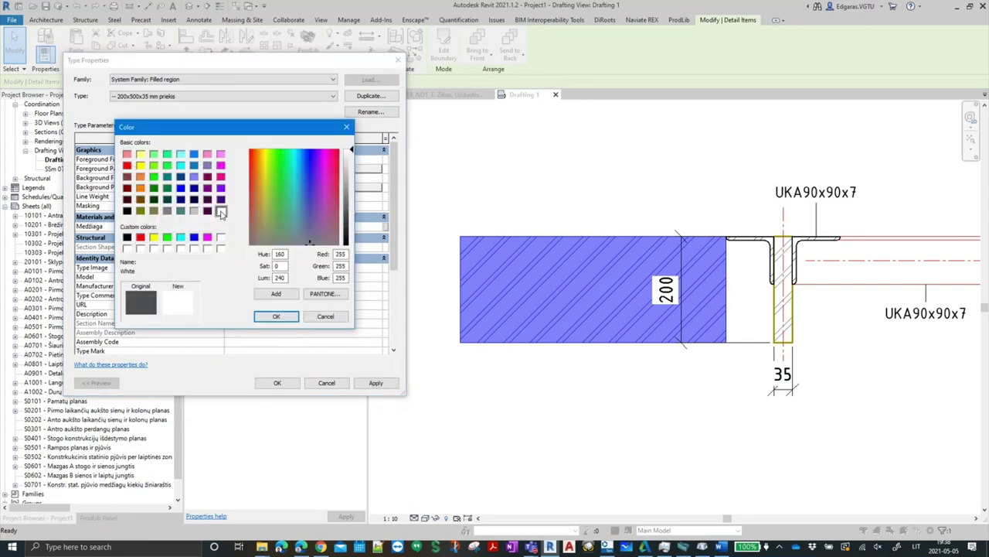
{"action": "left_click", "coordinate": [276, 321]}
{"action": "left_click", "coordinate": [280, 385]}
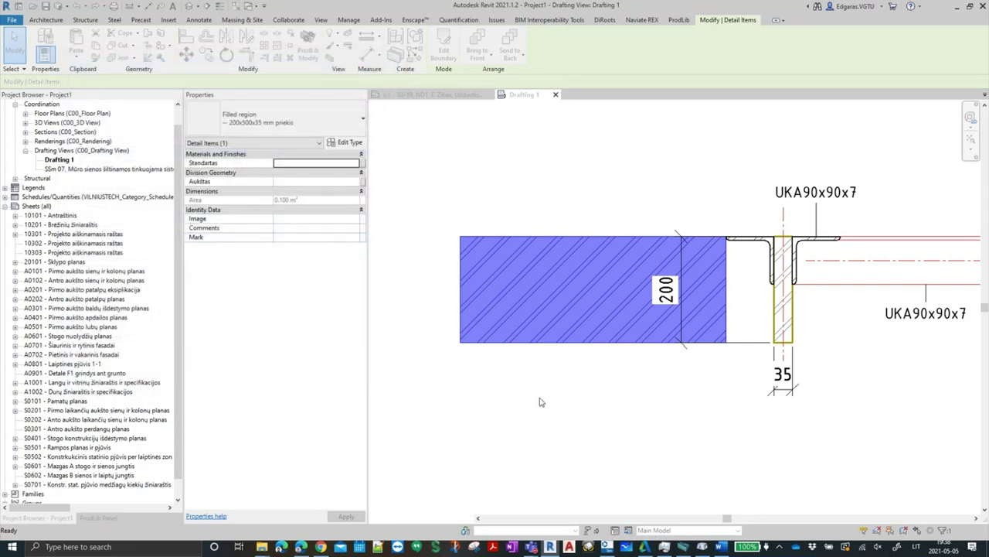
{"action": "left_click", "coordinate": [553, 193]}
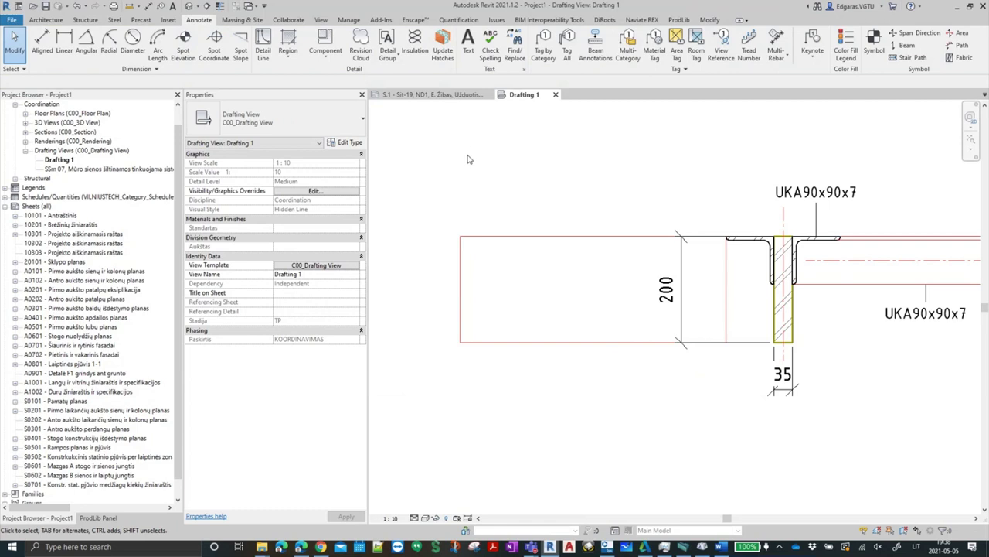
Tag the left and right plates with free-end leader tags using TG
{"action": "key", "text": "t"}
{"action": "key", "text": "g"}
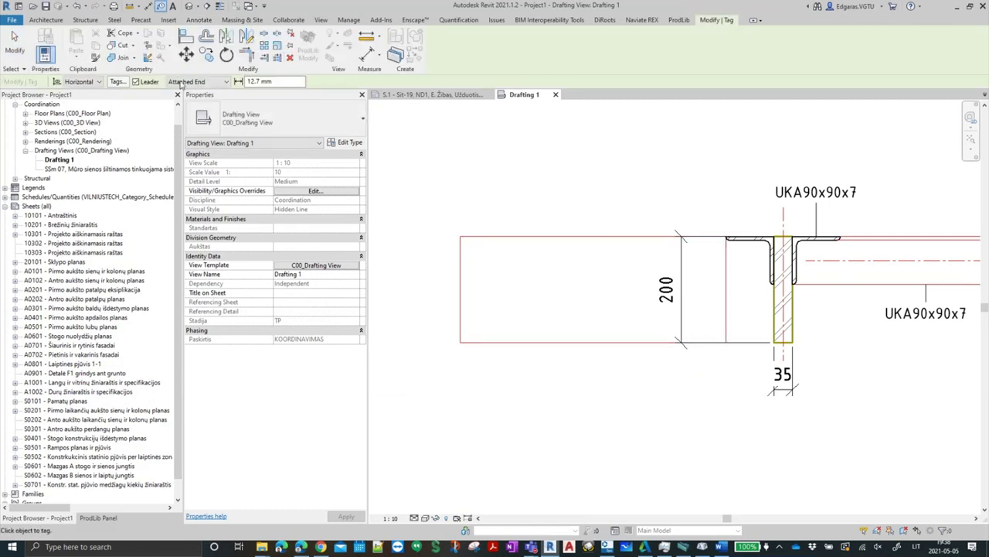
{"action": "left_click", "coordinate": [194, 81]}
{"action": "left_click", "coordinate": [189, 101]}
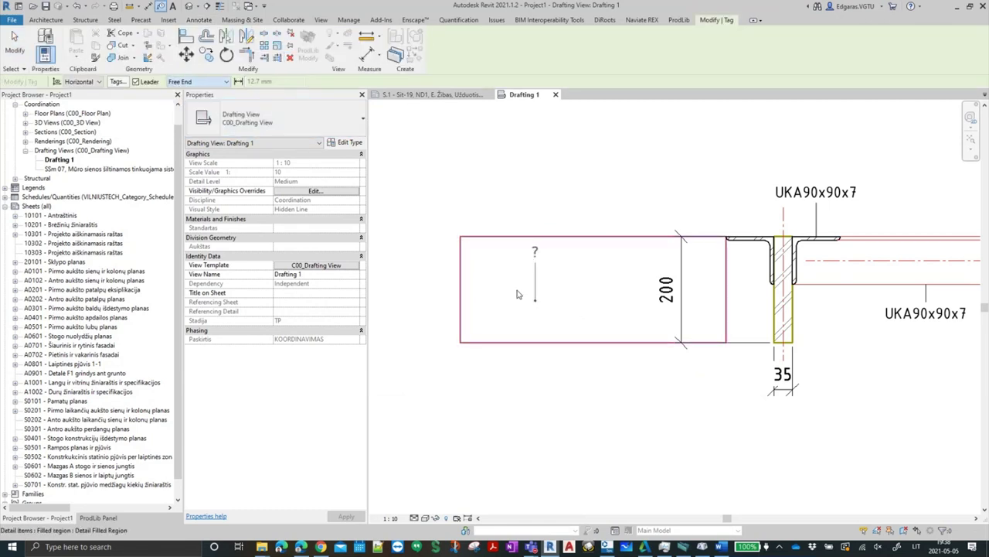
{"action": "left_click", "coordinate": [523, 309]}
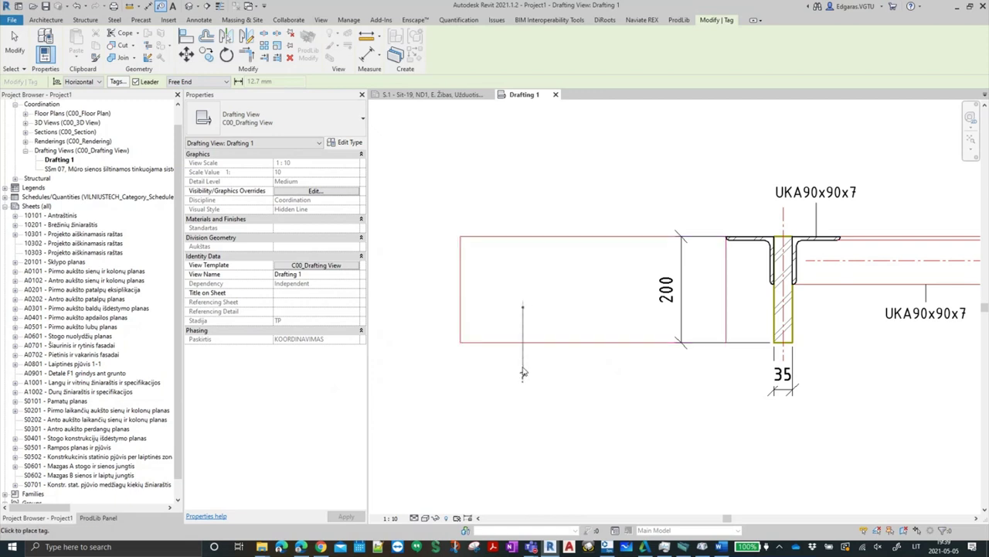
{"action": "left_click", "coordinate": [523, 374]}
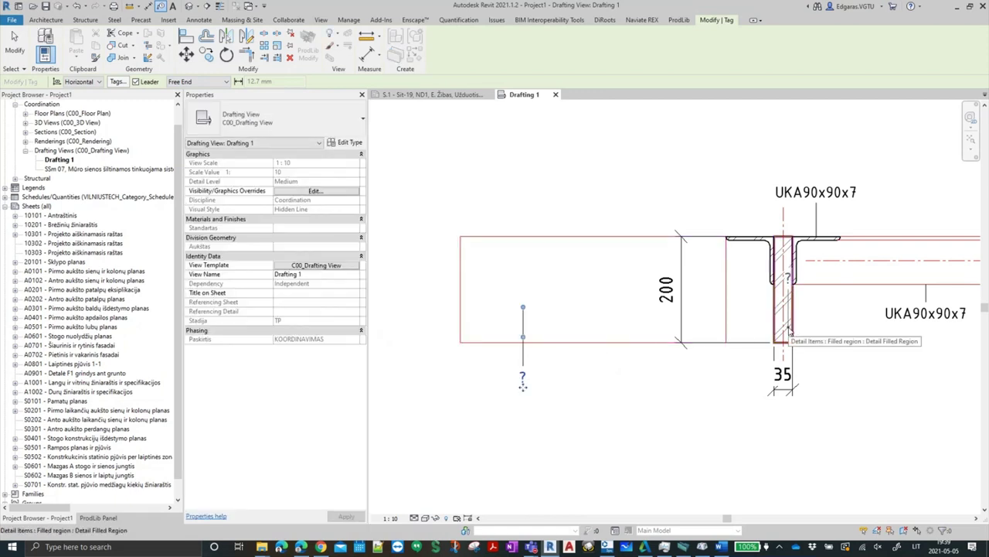
{"action": "left_click", "coordinate": [788, 331]}
{"action": "left_click", "coordinate": [831, 357]}
{"action": "key", "text": "Escape"}
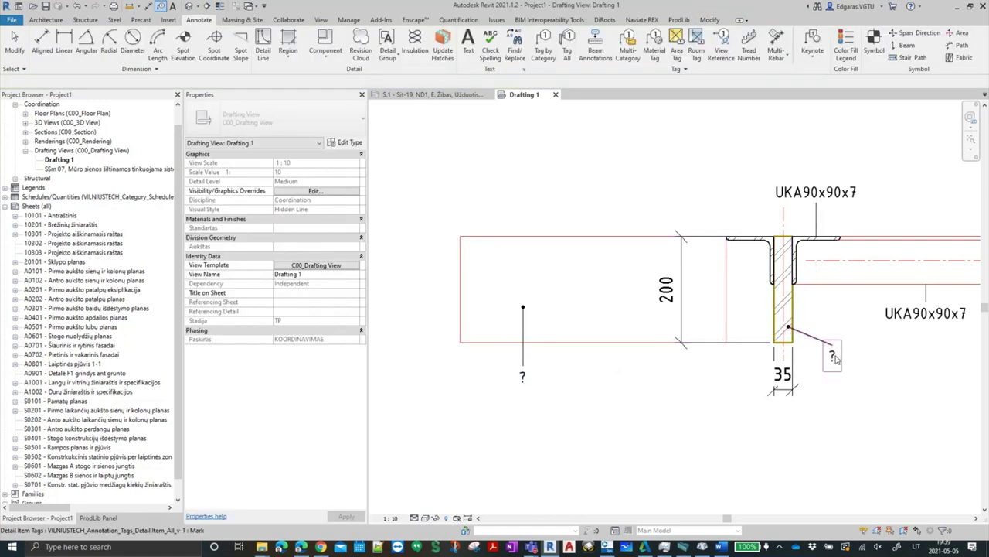
Switch the plate tags to the type that shows the Model value
{"action": "left_click", "coordinate": [523, 376]}
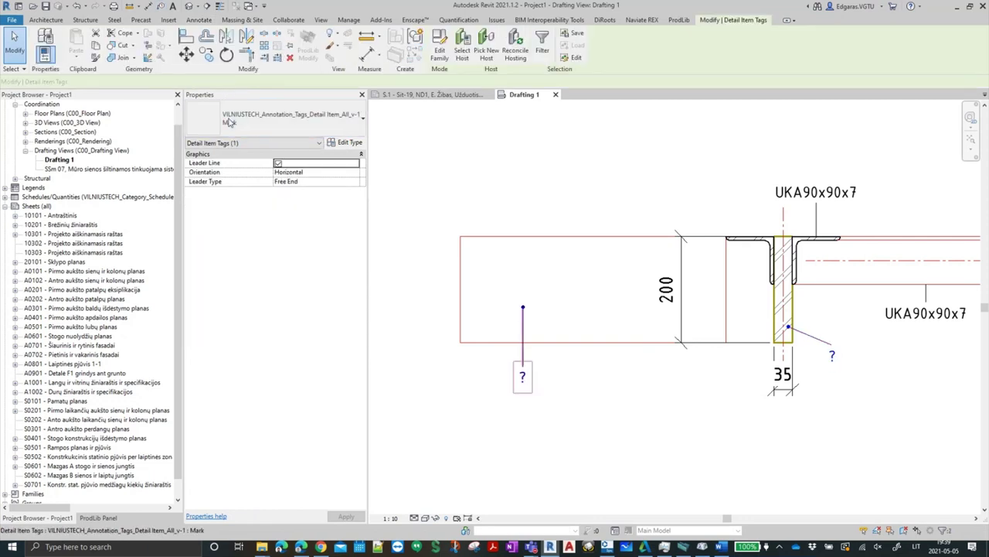
{"action": "left_click", "coordinate": [256, 126]}
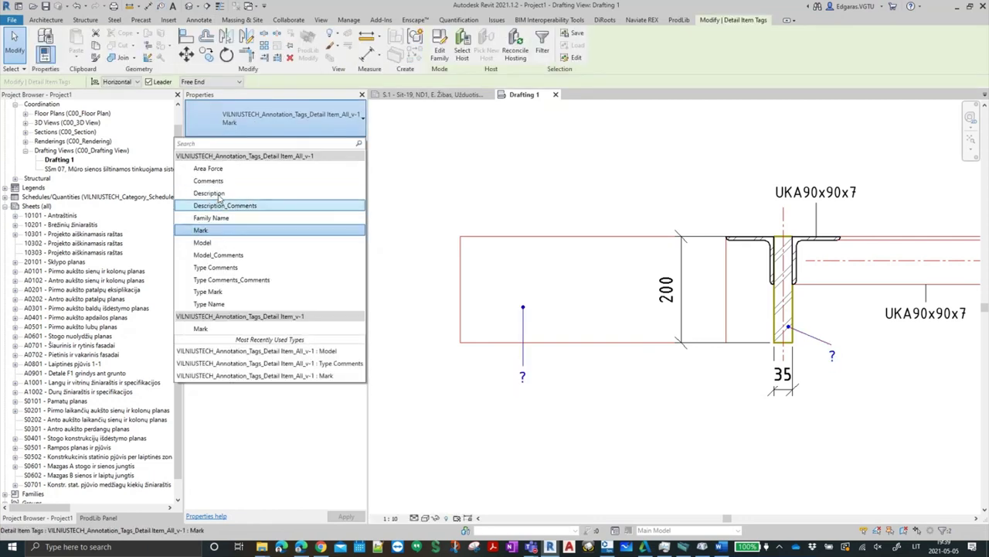
{"action": "left_click", "coordinate": [220, 242]}
Move the right plate tag to the lower right of the plate
{"action": "left_click", "coordinate": [819, 357]}
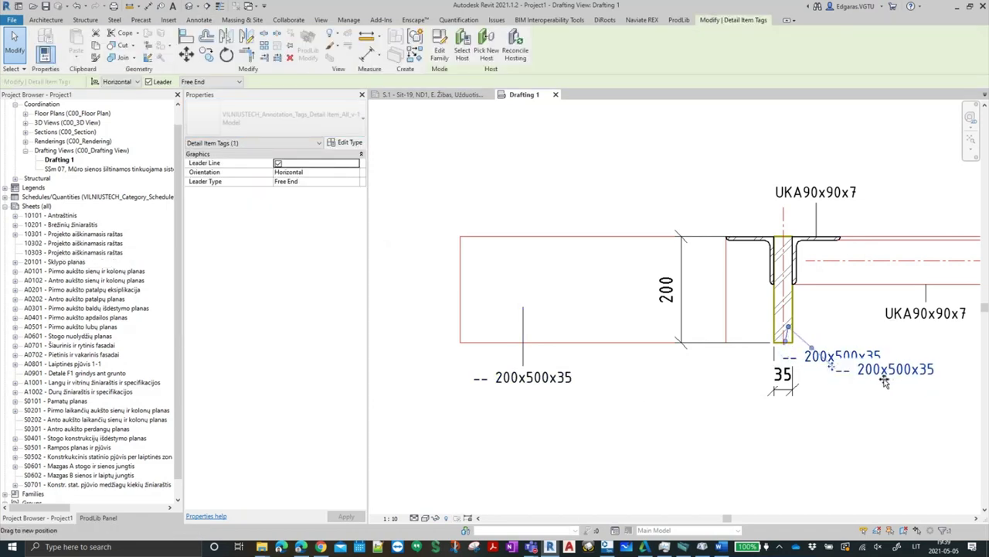
{"action": "left_click_drag", "start_coordinate": [842, 374], "coordinate": [903, 391]}
{"action": "left_click", "coordinate": [572, 411]}
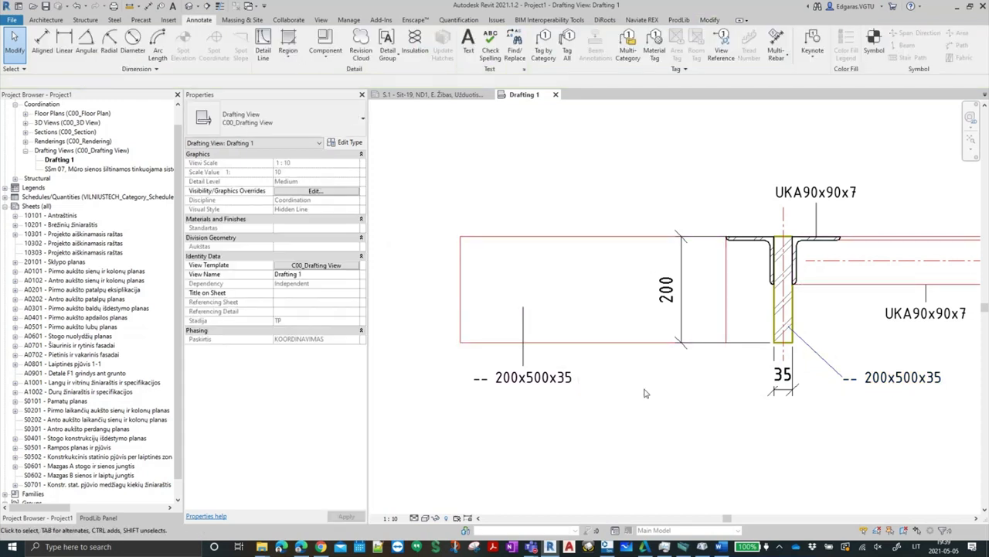
{"action": "scroll", "coordinate": [508, 360], "scroll_direction": "down", "scroll_amount": 2}
{"action": "middle_click_drag", "start_coordinate": [508, 364], "coordinate": [553, 360]}
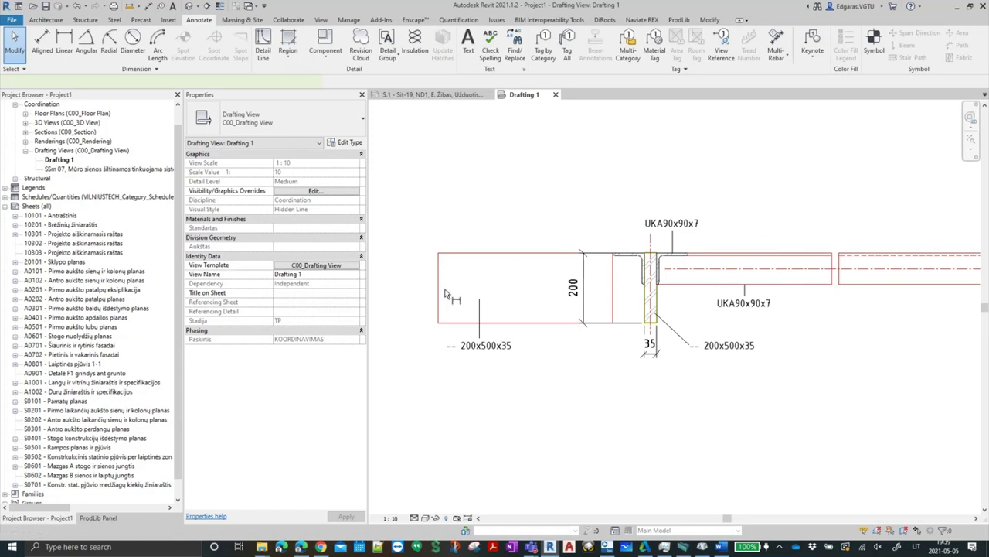
Dimension the left plate's 500 length above it and 200 height to its left
{"action": "key", "text": "d"}
{"action": "key", "text": "i"}
{"action": "left_click", "coordinate": [618, 289]}
{"action": "left_click", "coordinate": [438, 290]}
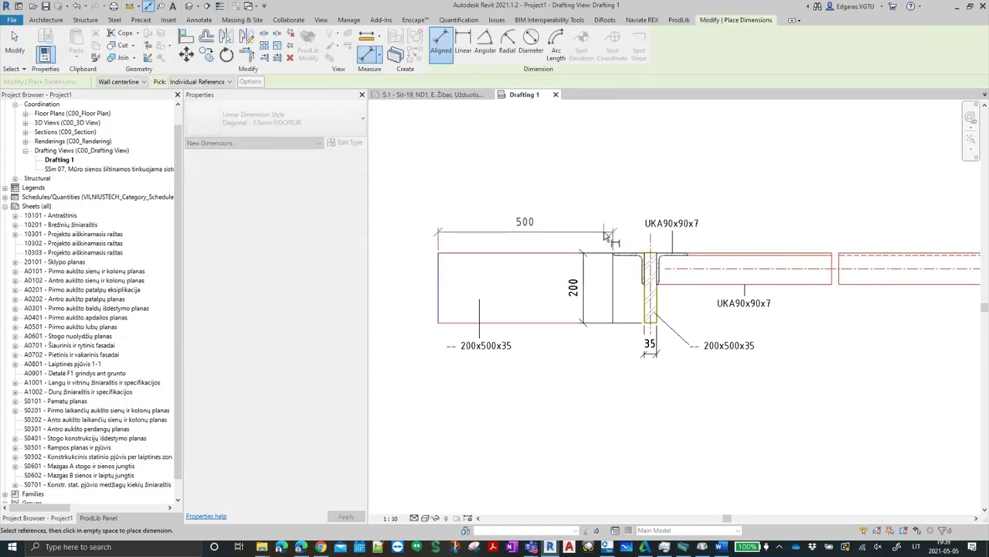
{"action": "left_click", "coordinate": [468, 232]}
{"action": "left_click", "coordinate": [441, 336]}
{"action": "left_click", "coordinate": [439, 323]}
{"action": "left_click", "coordinate": [439, 253]}
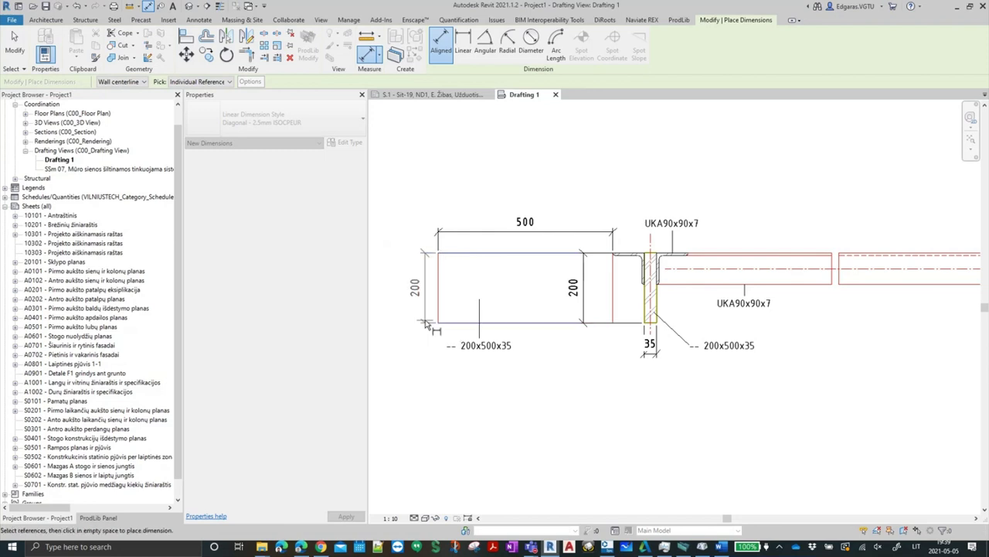
{"action": "left_click", "coordinate": [420, 309]}
{"action": "key", "text": "Escape"}
{"action": "key", "text": "Escape"}
Recentre the detail and bring the Plannerly BEP document up in the browser
{"action": "scroll", "coordinate": [605, 438], "scroll_direction": "down", "scroll_amount": 2}
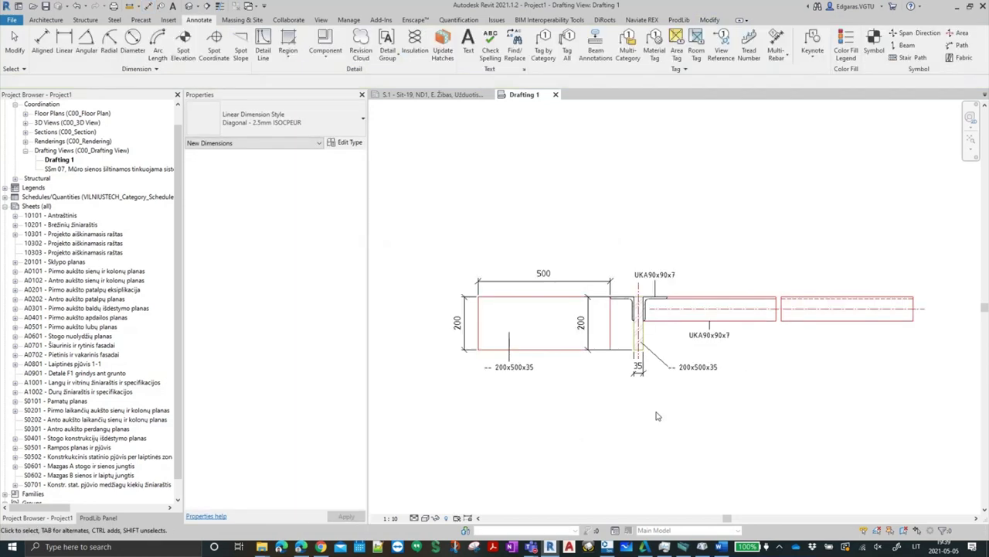
{"action": "middle_click_drag", "start_coordinate": [592, 415], "coordinate": [578, 381]}
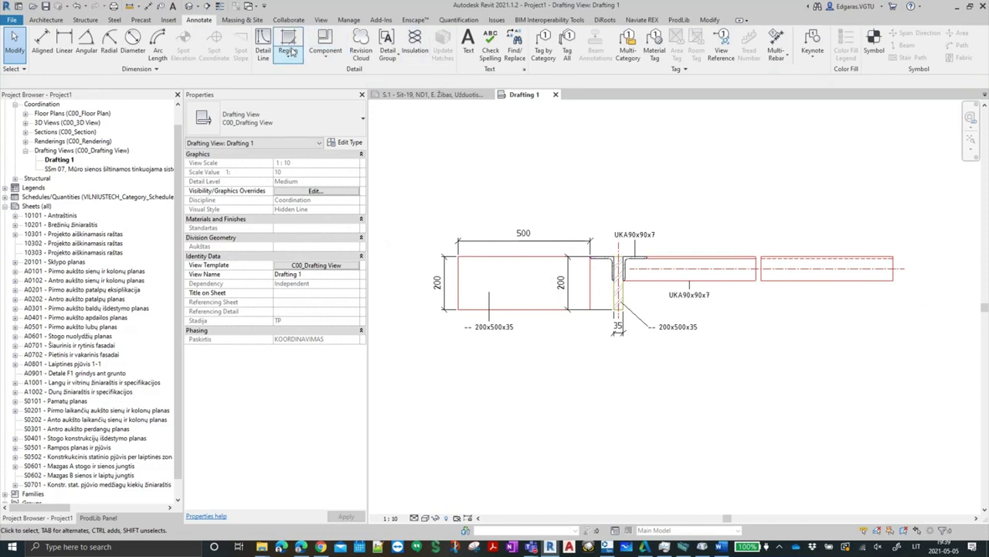
{"action": "left_click", "coordinate": [172, 20]}
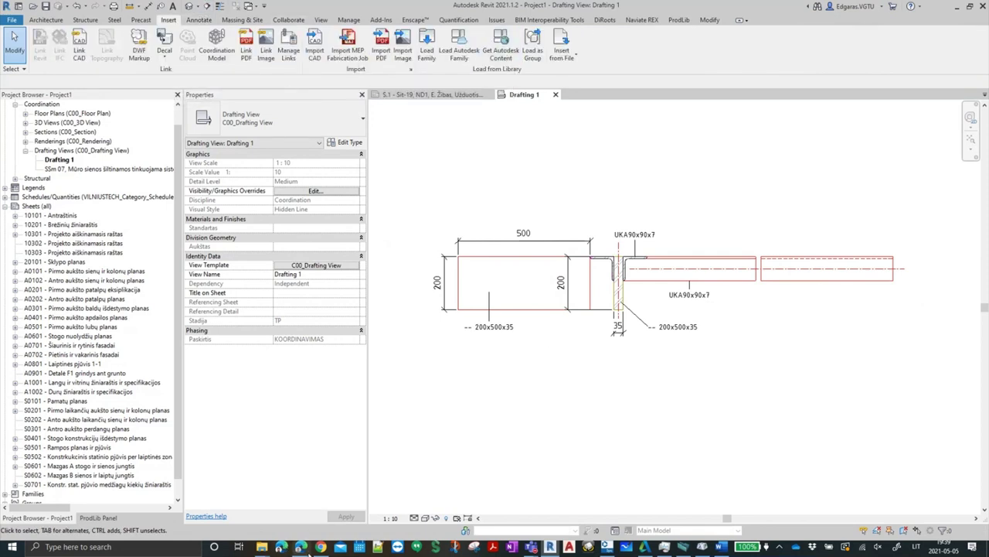
{"action": "left_click", "coordinate": [300, 547]}
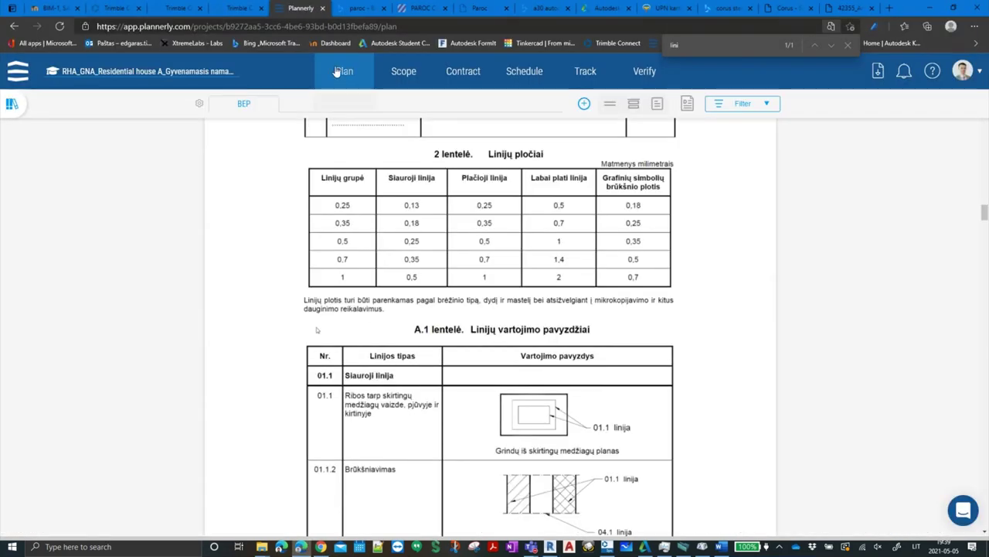
Close the Corus Sections page and go to the reference drawing in Autodesk Viewer
{"action": "left_click", "coordinate": [847, 7]}
{"action": "left_click", "coordinate": [796, 9]}
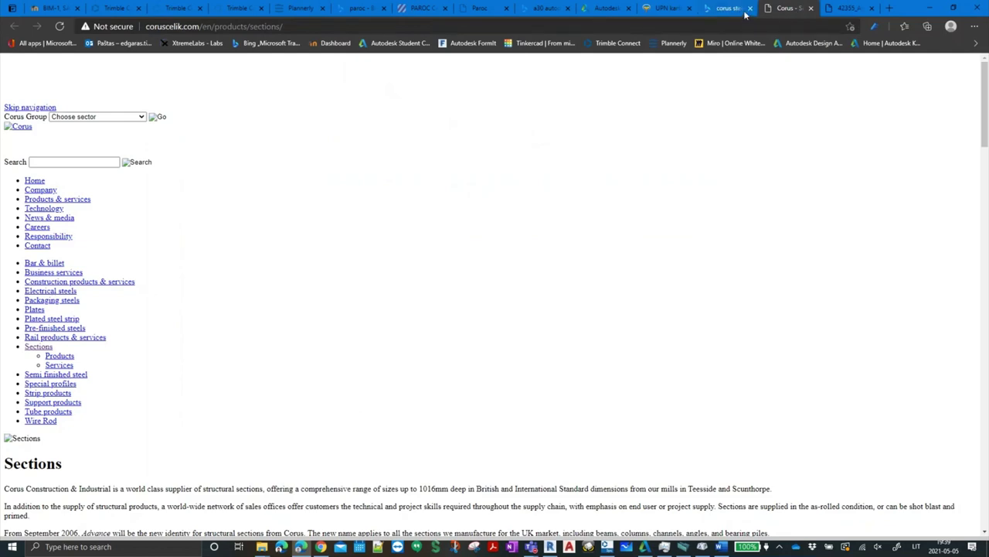
{"action": "left_click", "coordinate": [810, 8]}
{"action": "left_click", "coordinate": [722, 10]}
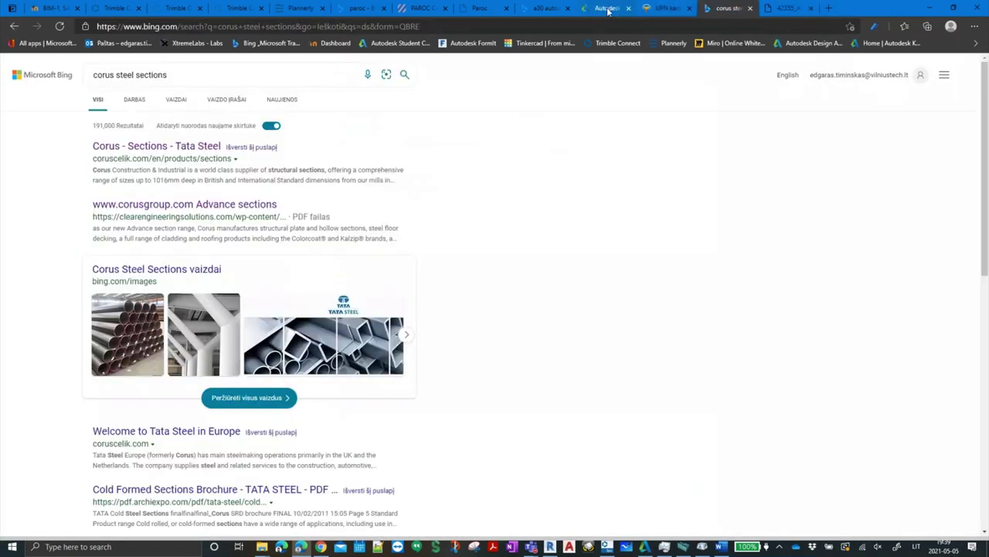
{"action": "left_click", "coordinate": [608, 10]}
Zoom to the UPN 220 channel detail and inspect the channel and lower bolt
{"action": "scroll", "coordinate": [444, 210], "scroll_direction": "up", "scroll_amount": 2}
{"action": "scroll", "coordinate": [468, 256], "scroll_direction": "down", "scroll_amount": 3}
{"action": "scroll", "coordinate": [470, 258], "scroll_direction": "down", "scroll_amount": 2}
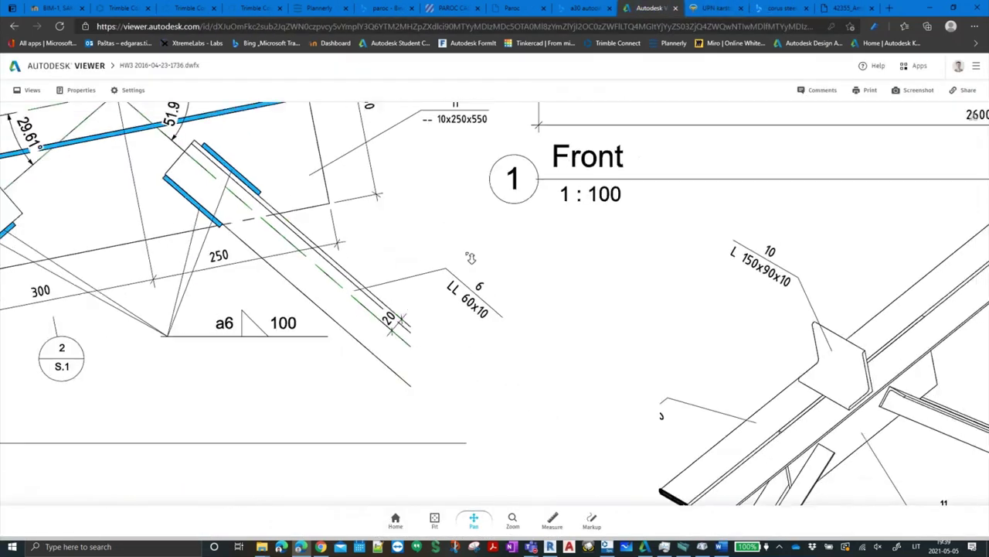
{"action": "left_click_drag", "start_coordinate": [269, 274], "coordinate": [528, 364]}
{"action": "mouse_move", "coordinate": [411, 354]}
{"action": "left_mouse_down"}
{"action": "mouse_move", "coordinate": [459, 358]}
{"action": "mouse_move", "coordinate": [464, 415]}
{"action": "mouse_move", "coordinate": [481, 337]}
{"action": "left_mouse_up"}
{"action": "left_click", "coordinate": [481, 338]}
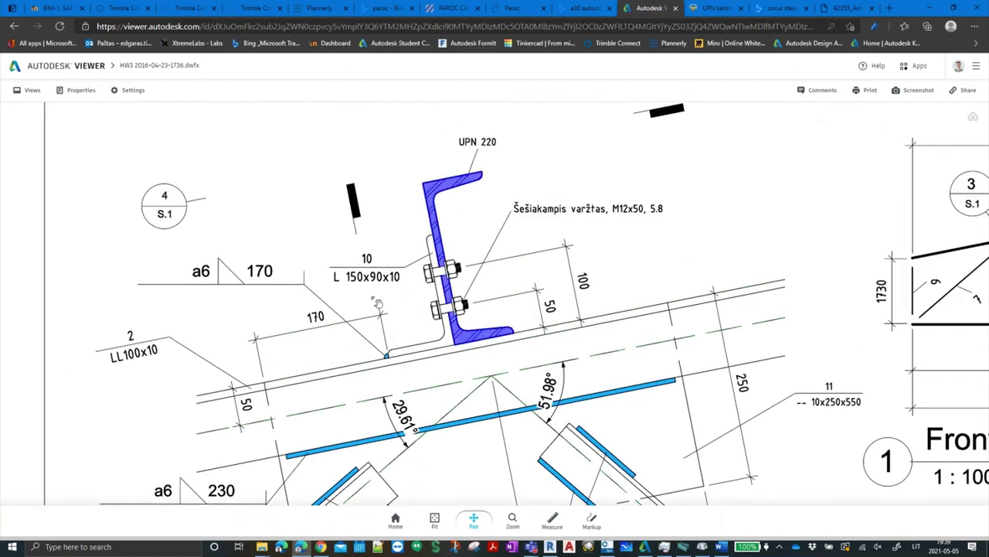
{"action": "left_click", "coordinate": [439, 318]}
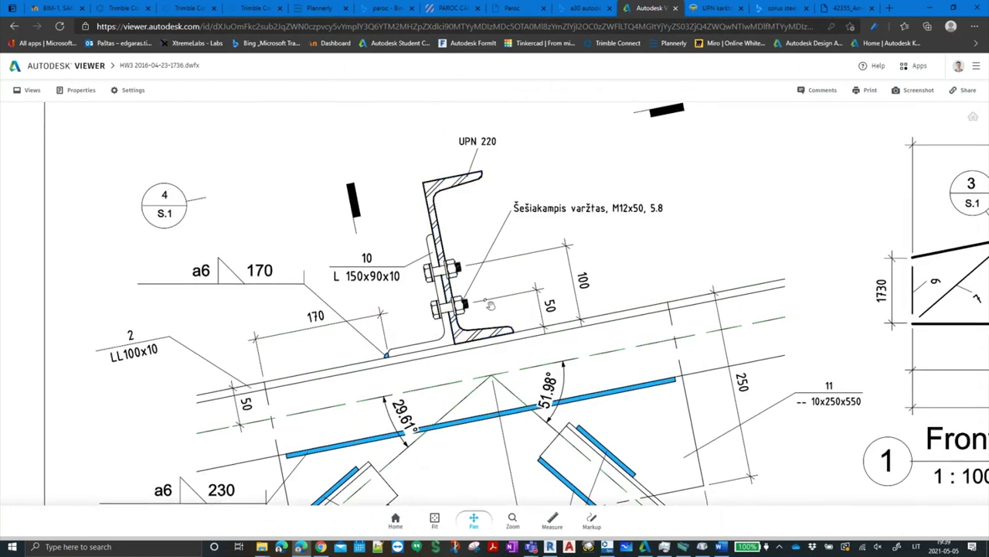
{"action": "left_click", "coordinate": [454, 308]}
{"action": "scroll", "coordinate": [395, 359], "scroll_direction": "up", "scroll_amount": 3}
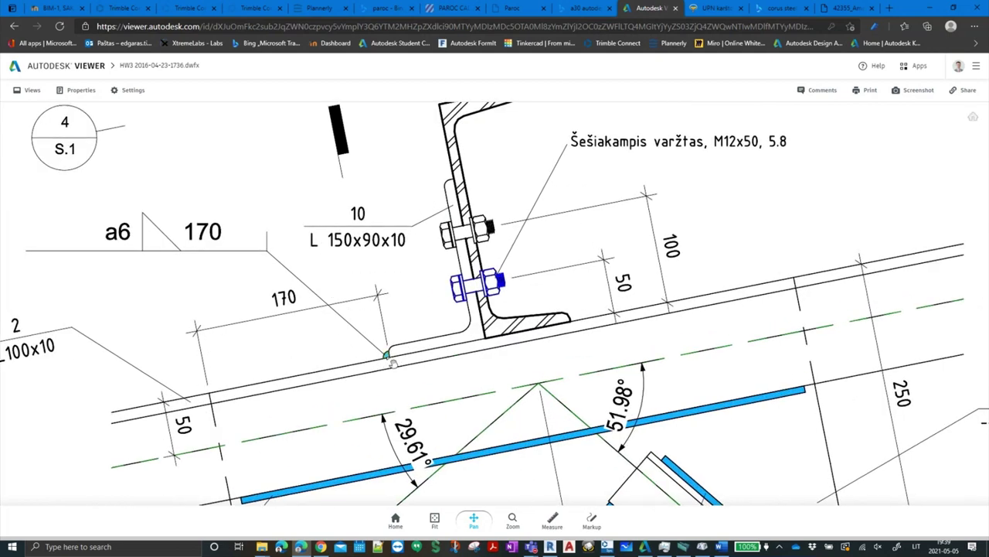
{"action": "scroll", "coordinate": [393, 356], "scroll_direction": "up", "scroll_amount": 3}
{"action": "scroll", "coordinate": [391, 348], "scroll_direction": "up", "scroll_amount": 3}
{"action": "scroll", "coordinate": [390, 340], "scroll_direction": "up", "scroll_amount": 3}
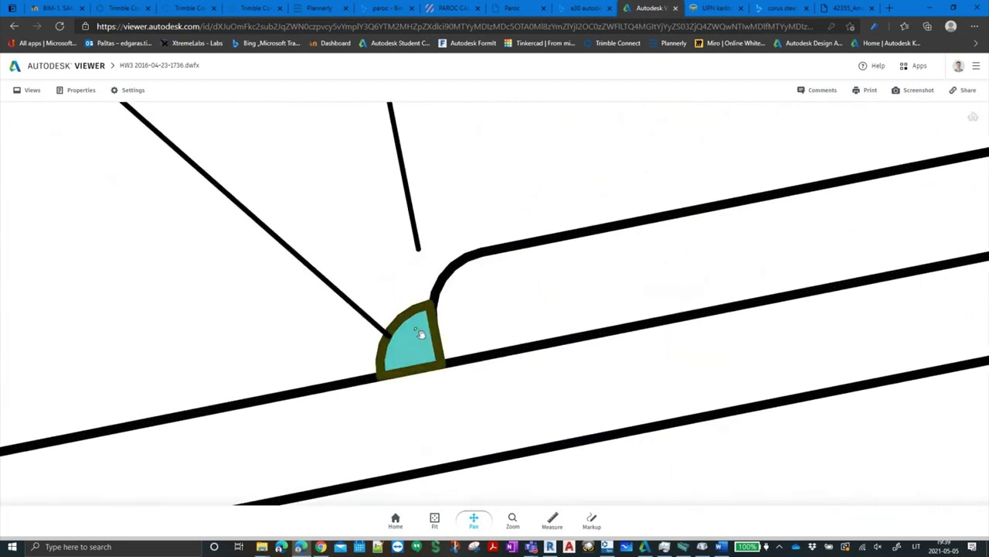
Read the weld element's Type Name, Virinimo siule skersine, in its properties
{"action": "left_click", "coordinate": [419, 334]}
{"action": "left_click", "coordinate": [70, 91]}
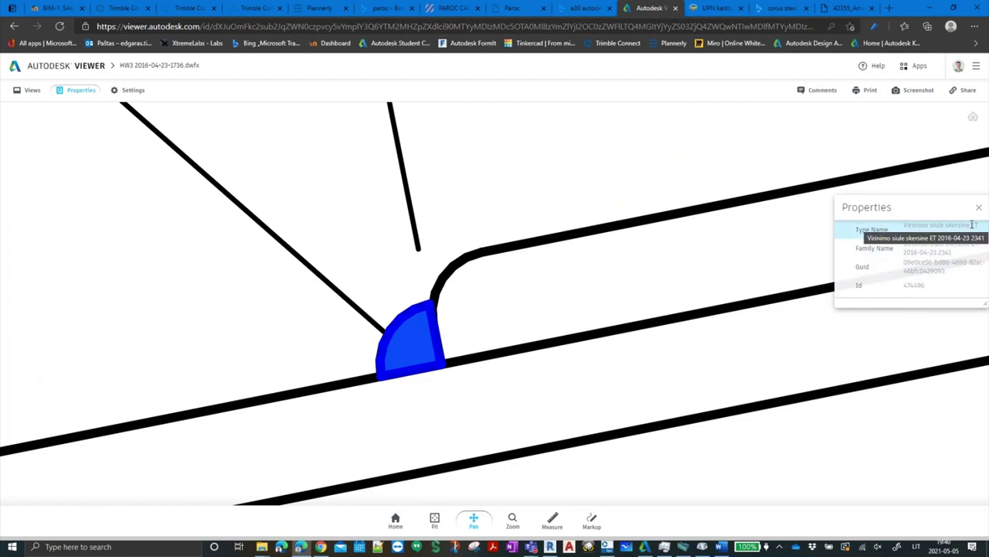
{"action": "left_click_drag", "start_coordinate": [969, 225], "coordinate": [909, 225]}
{"action": "key", "text": "ctrl+c"}
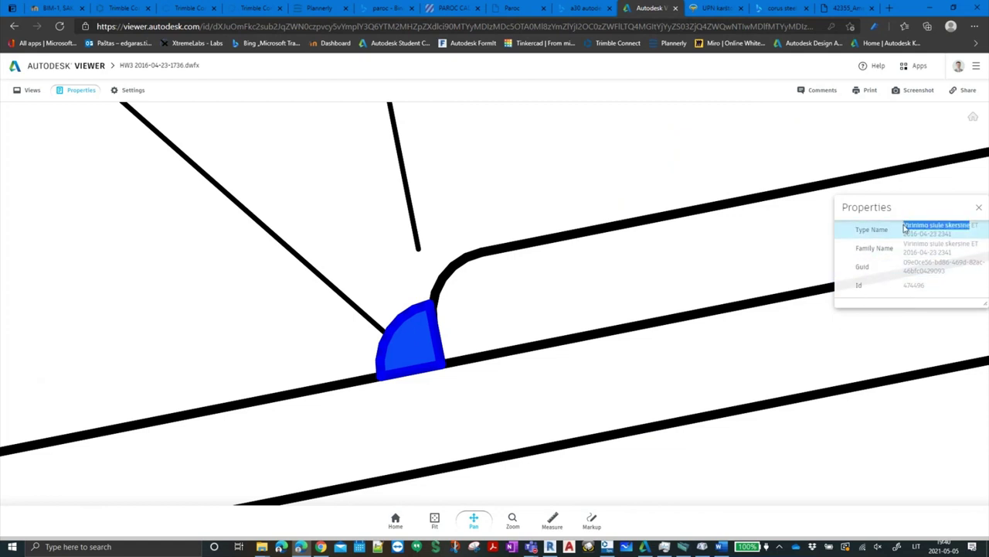
{"action": "left_click", "coordinate": [696, 293]}
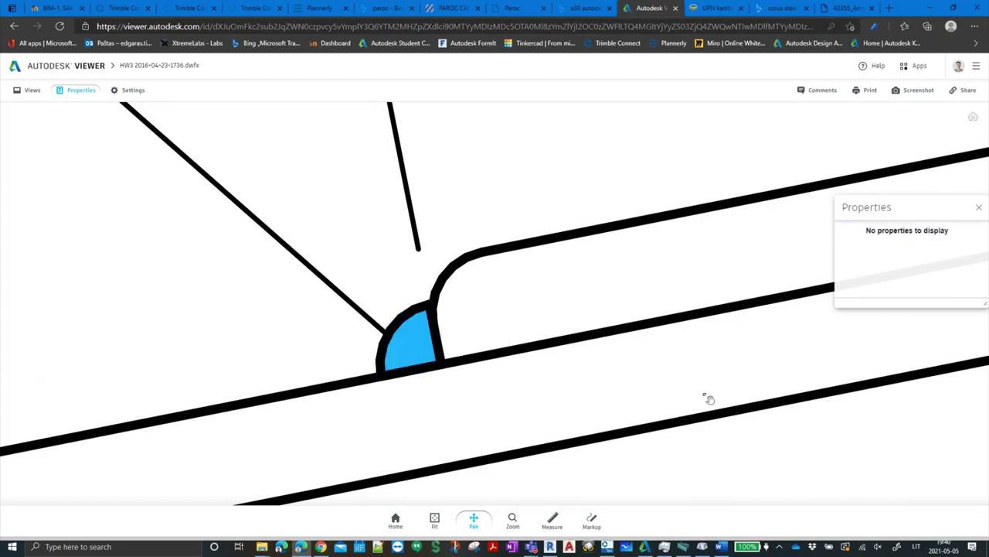
Return to the Revit drafting view and bring up the annotation commands
{"action": "left_click", "coordinate": [550, 546]}
{"action": "scroll", "coordinate": [584, 282], "scroll_direction": "up", "scroll_amount": 2}
{"action": "scroll", "coordinate": [583, 282], "scroll_direction": "up", "scroll_amount": 3}
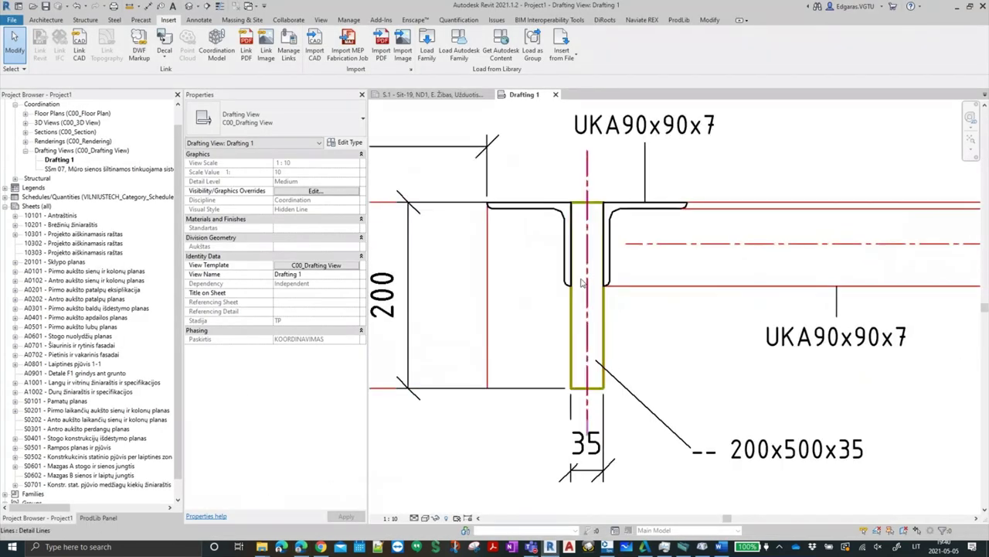
{"action": "scroll", "coordinate": [584, 282], "scroll_direction": "up", "scroll_amount": 5}
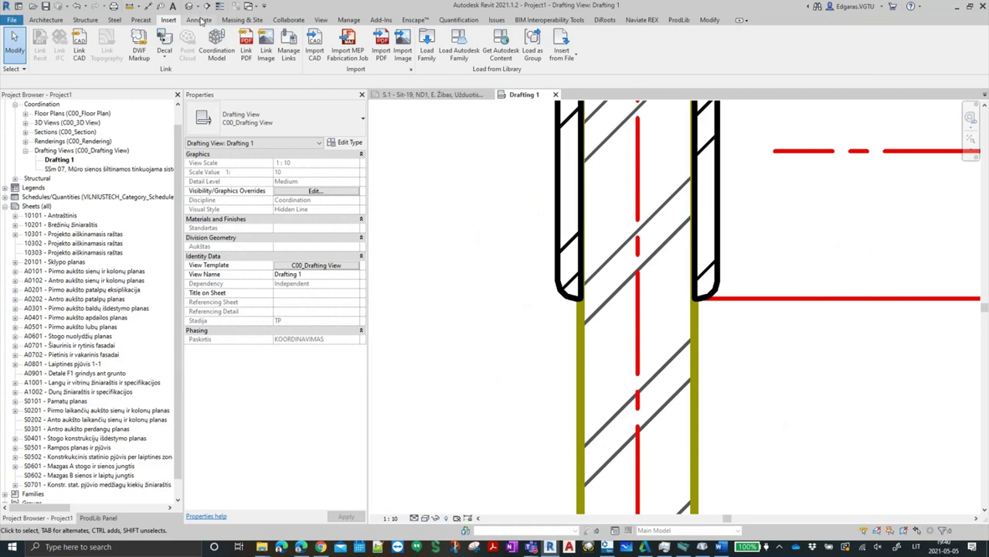
{"action": "left_click", "coordinate": [200, 20]}
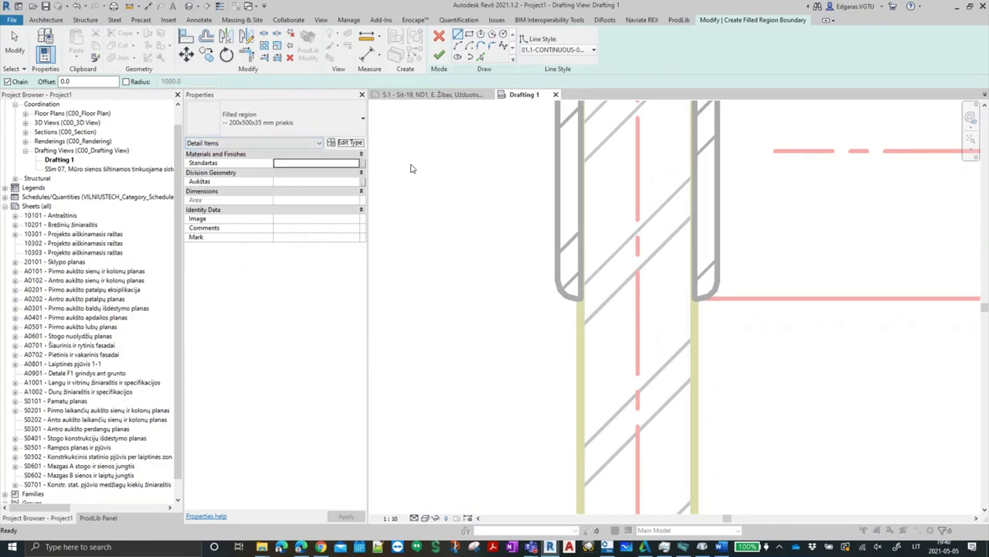
Duplicate the filled region type as 'Virinimo siule skersine' and edit its Model value
{"action": "left_click", "coordinate": [345, 142]}
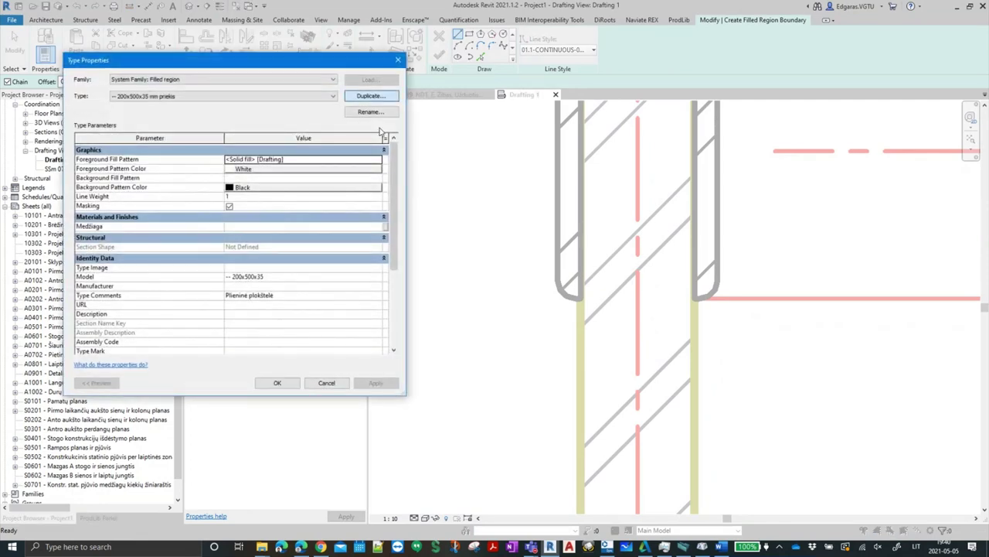
{"action": "left_click", "coordinate": [371, 96]}
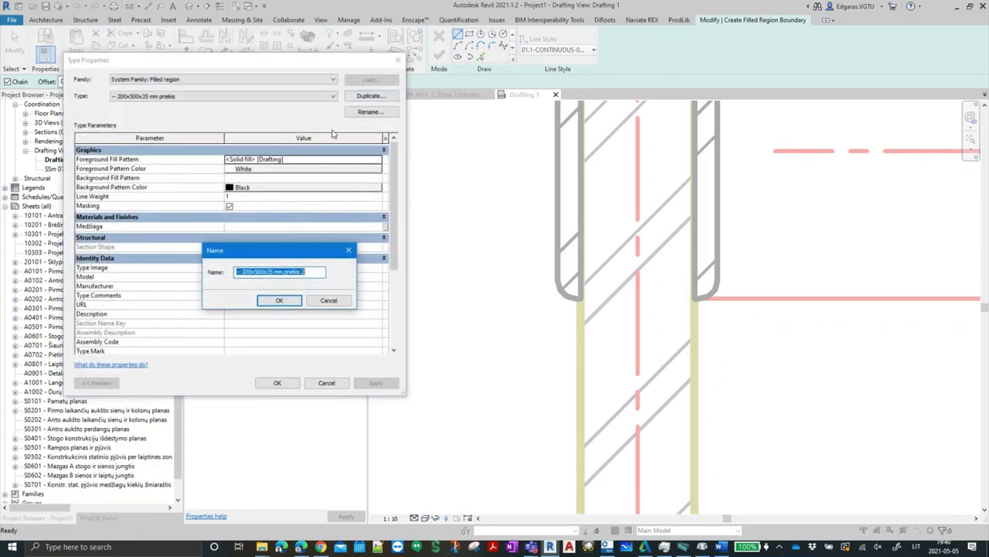
{"action": "left_click", "coordinate": [279, 300]}
{"action": "left_click", "coordinate": [286, 276]}
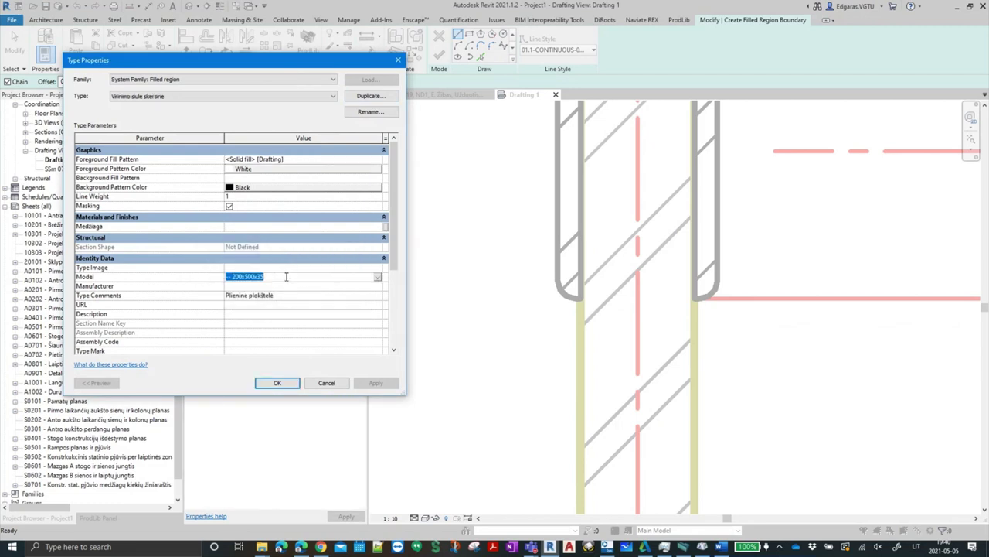
Switch to Autodesk Viewer and zoom out to see the a6 170 weld label
{"action": "left_click", "coordinate": [551, 547]}
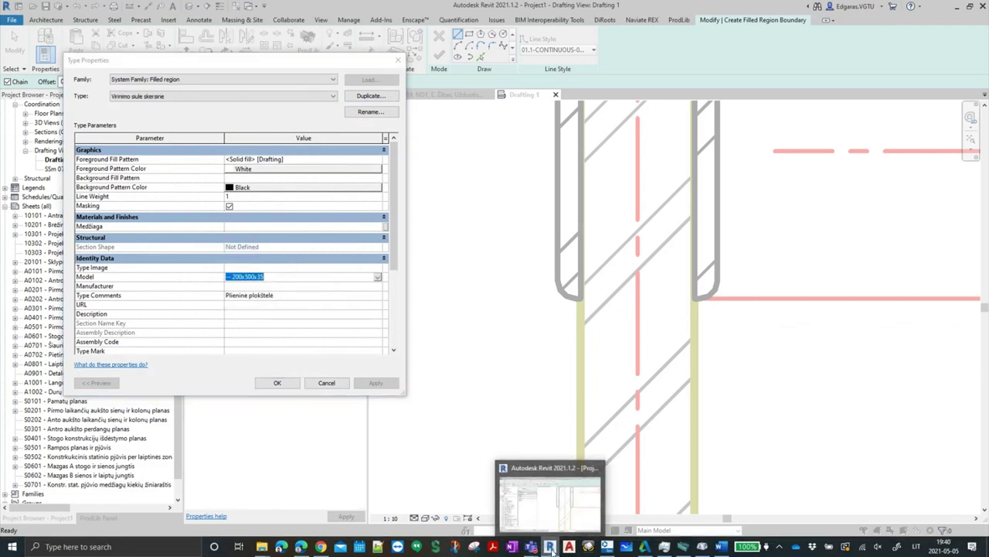
{"action": "left_click", "coordinate": [303, 547]}
{"action": "scroll", "coordinate": [584, 368], "scroll_direction": "down", "scroll_amount": 5}
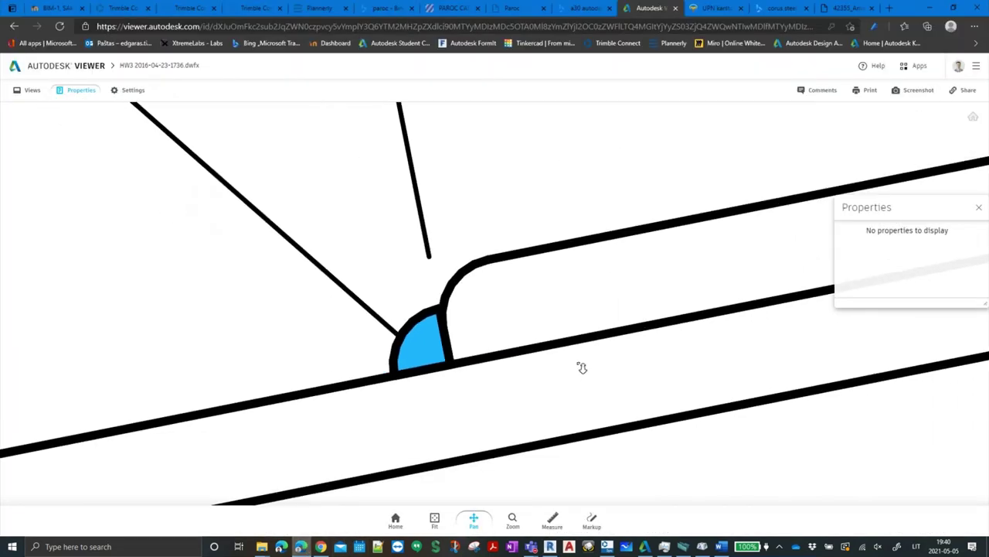
{"action": "scroll", "coordinate": [586, 369], "scroll_direction": "down", "scroll_amount": 3}
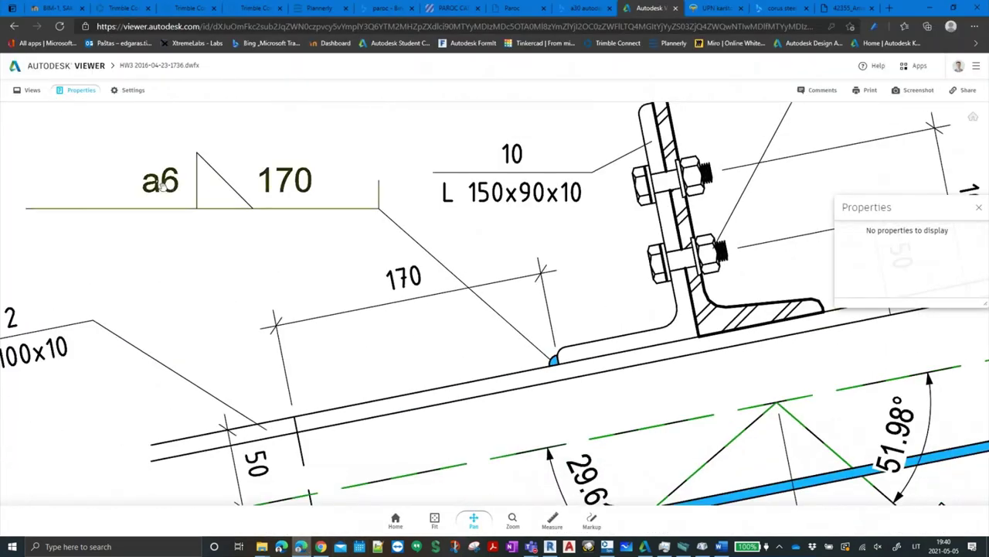
Set the filled-region type's Model to a6 and paste 'Virinimo siule skersine' into Type Comments
{"action": "left_click", "coordinate": [933, 10]}
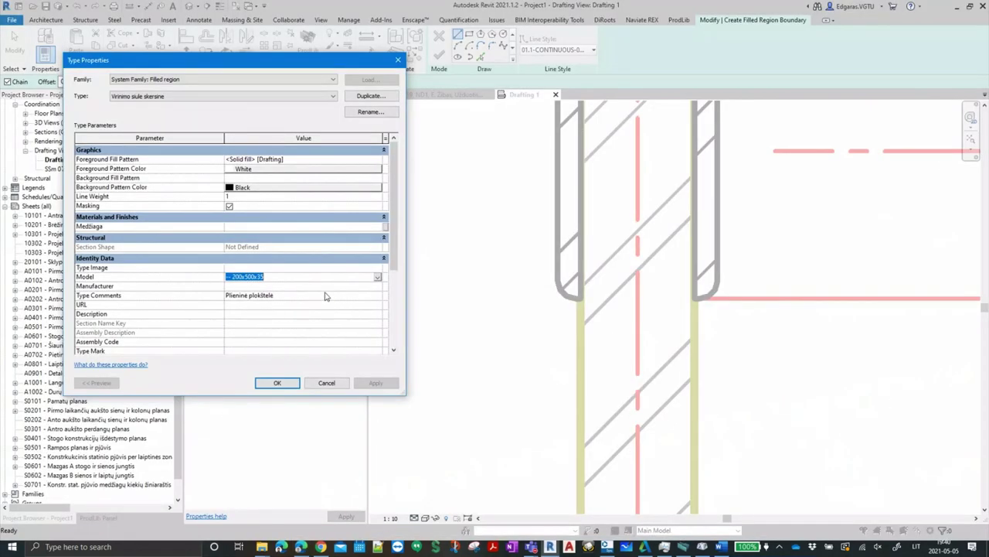
{"action": "type", "text": "a6"}
{"action": "key", "text": "BackSpace"}
{"action": "type", "text": "6"}
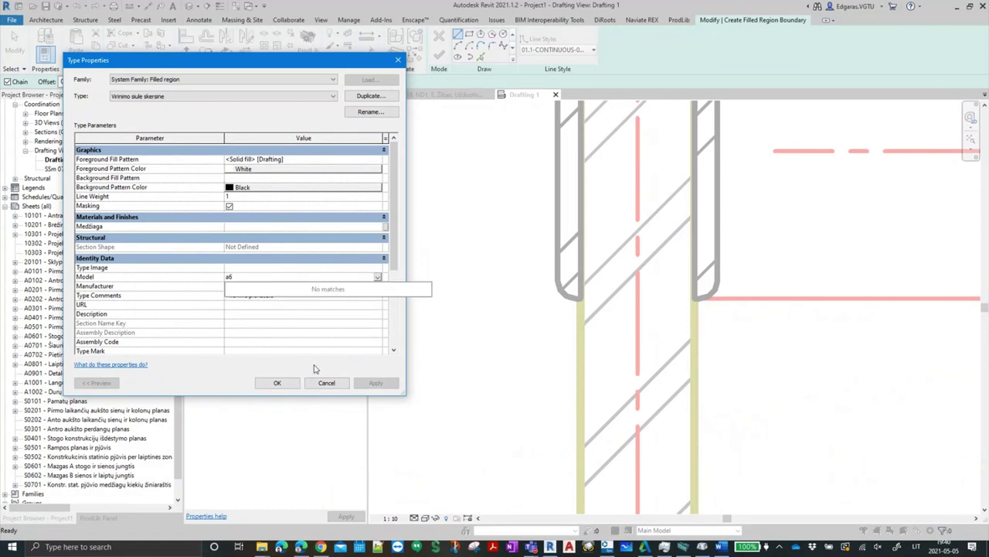
{"action": "key", "text": "Return"}
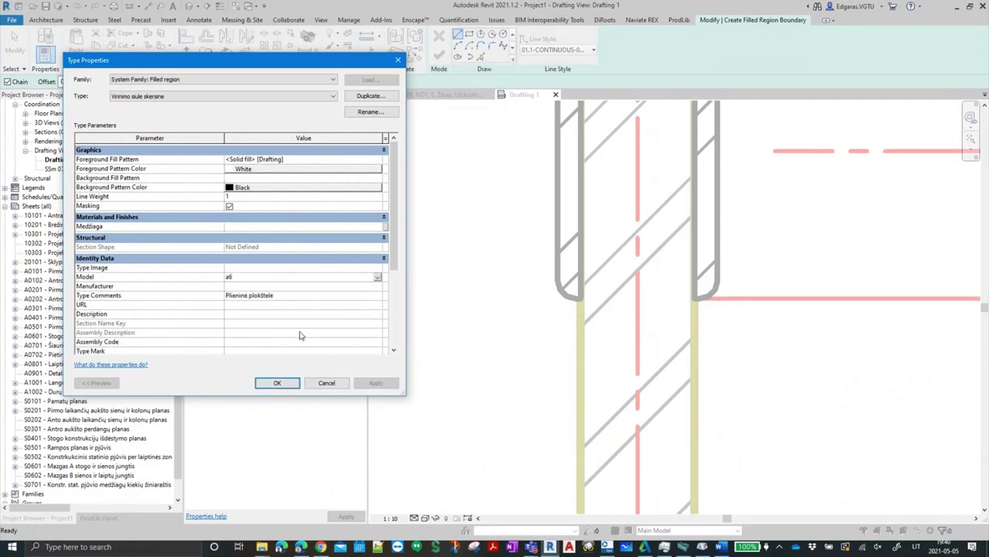
{"action": "left_click", "coordinate": [293, 294]}
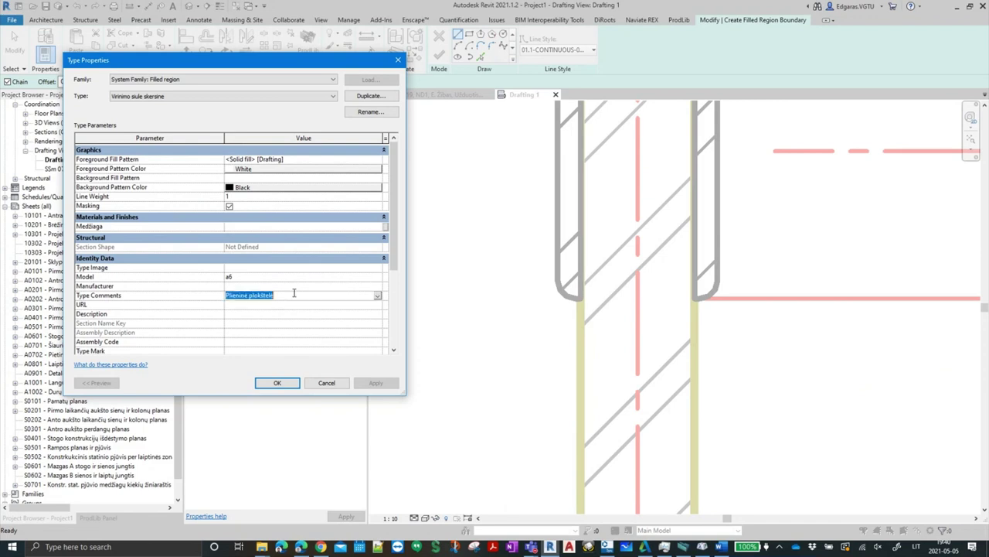
{"action": "key", "text": "ctrl+v"}
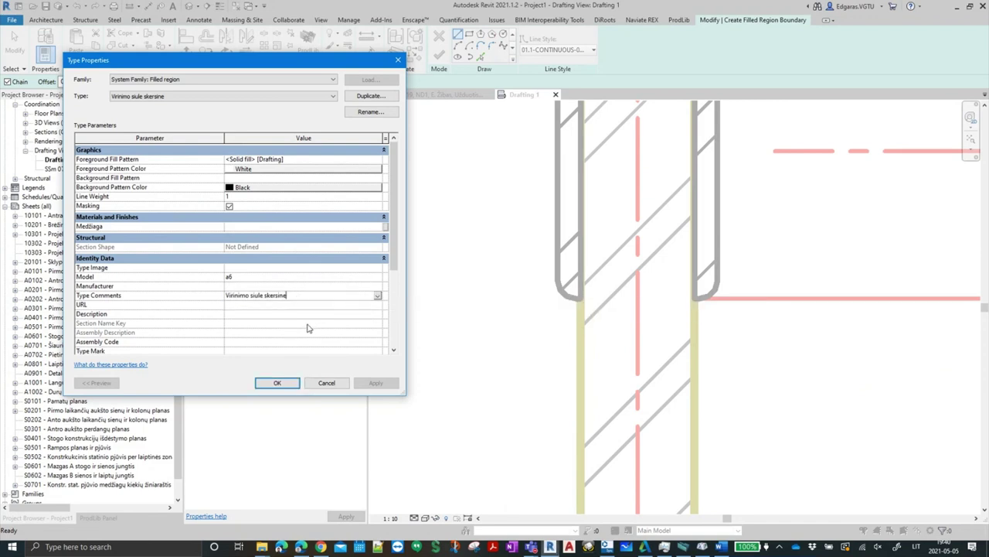
Set the Foreground Pattern Color to Cyan and close Type Properties
{"action": "left_click", "coordinate": [338, 168]}
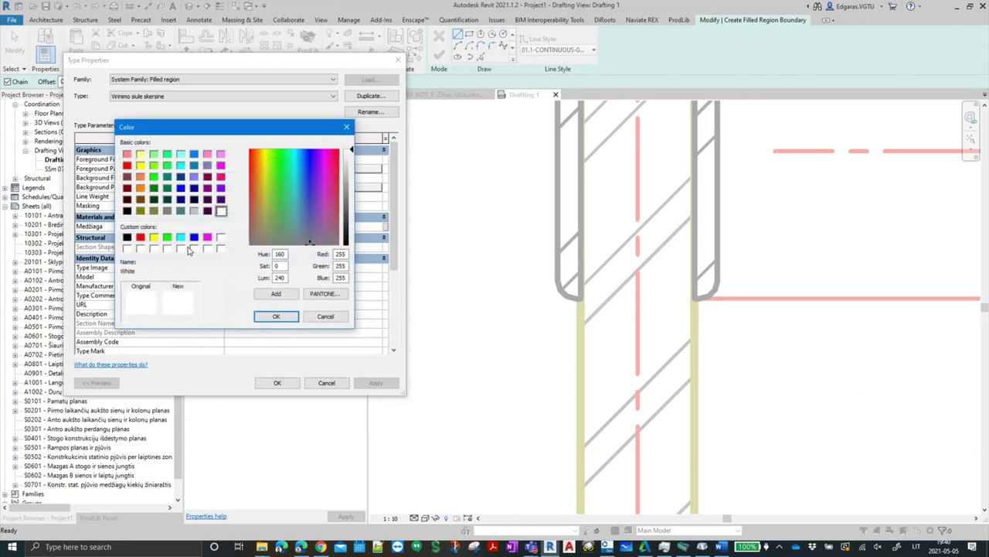
{"action": "left_click", "coordinate": [181, 165]}
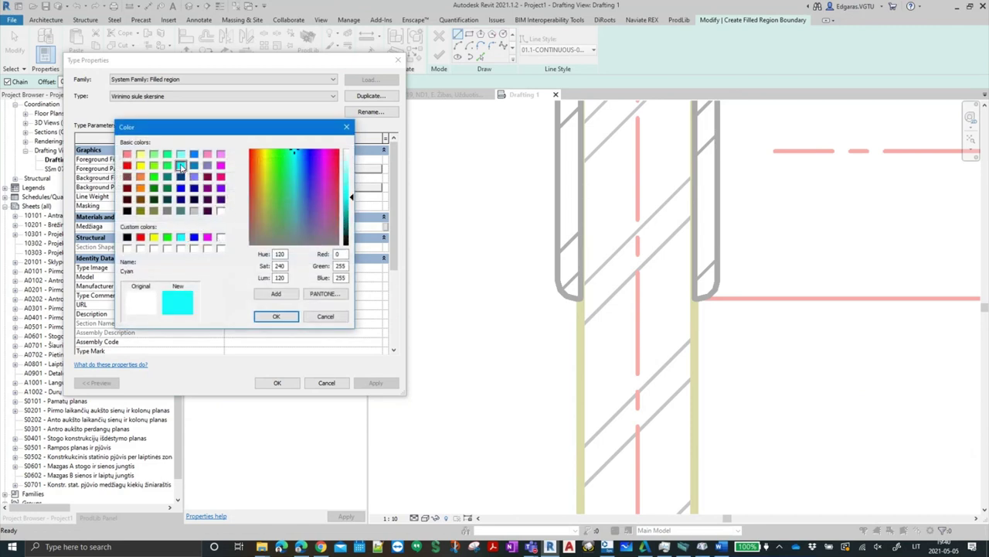
{"action": "left_click", "coordinate": [276, 316]}
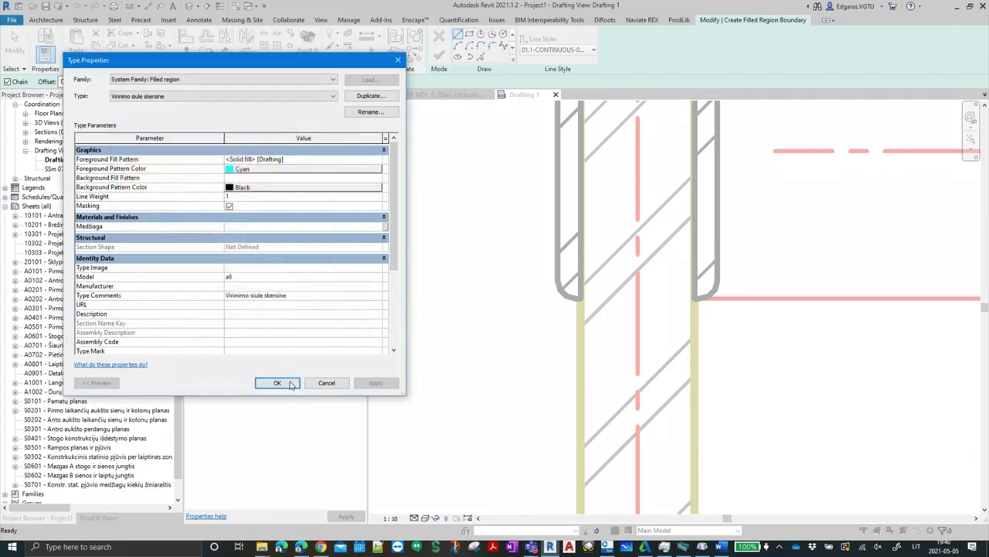
{"action": "left_click", "coordinate": [337, 385]}
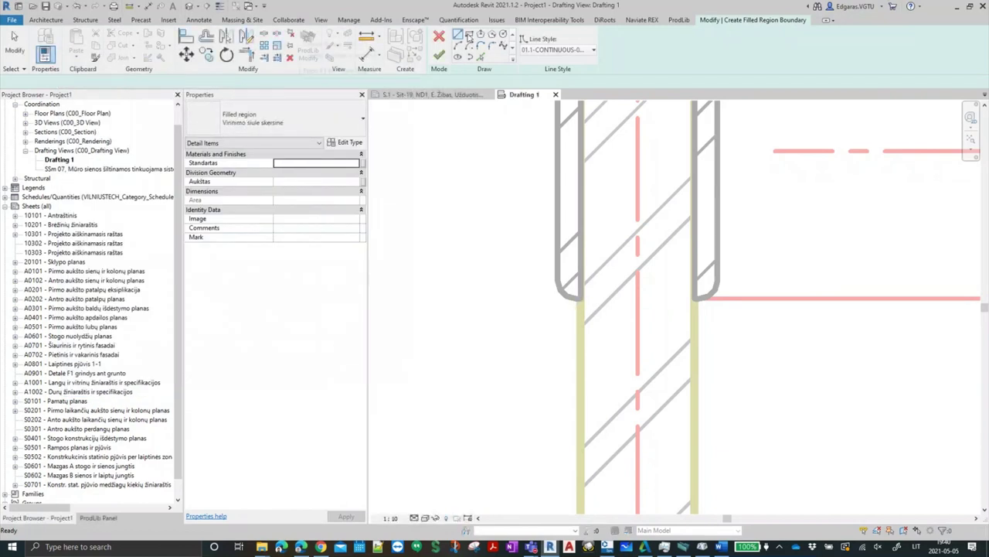
Draw a rectangular boundary at the profile's rounded end with the Rectangle tool
{"action": "left_click", "coordinate": [468, 36]}
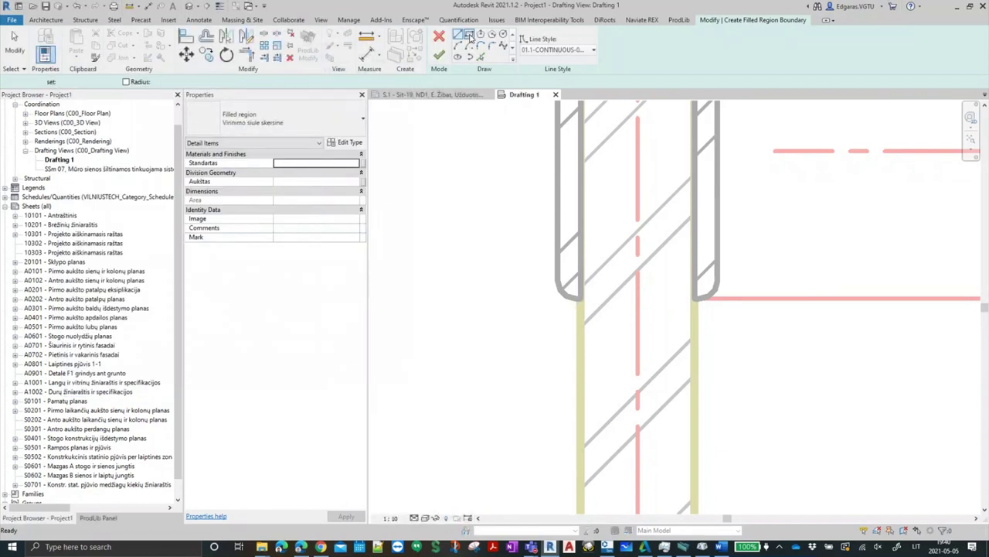
{"action": "left_click", "coordinate": [581, 298]}
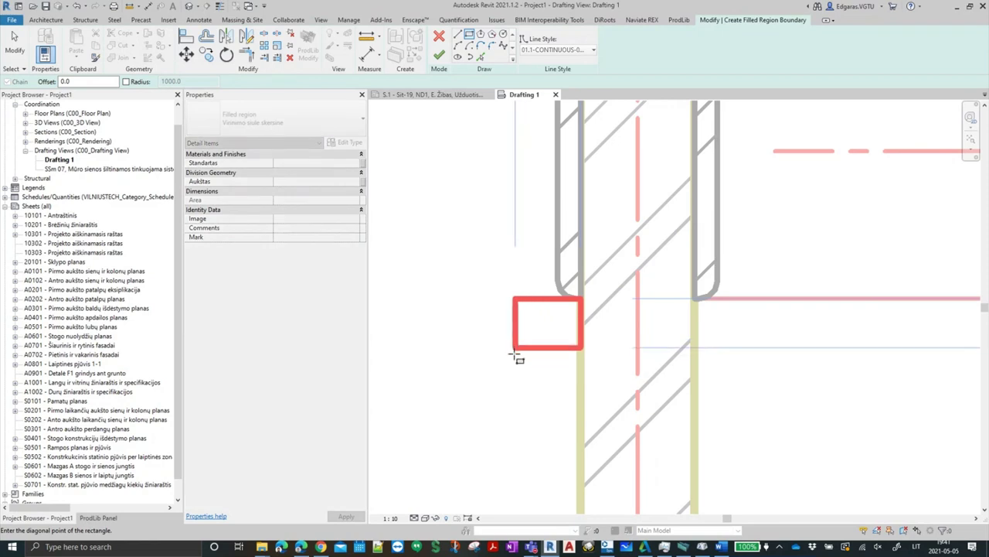
{"action": "left_click", "coordinate": [513, 365]}
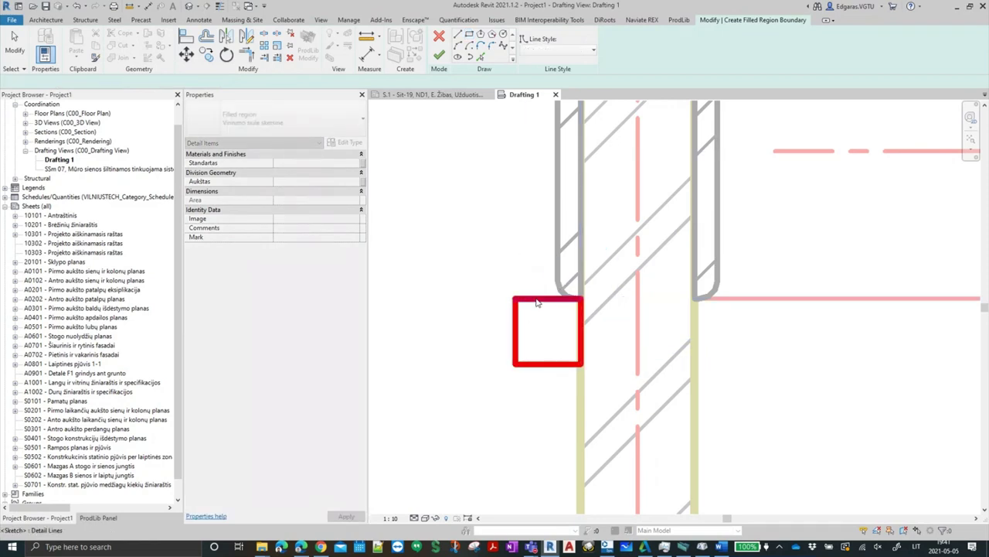
{"action": "key", "text": "Escape"}
{"action": "key", "text": "Escape"}
Set the rectangle's width and height temporary dimensions to 6 each
{"action": "left_click", "coordinate": [514, 328]}
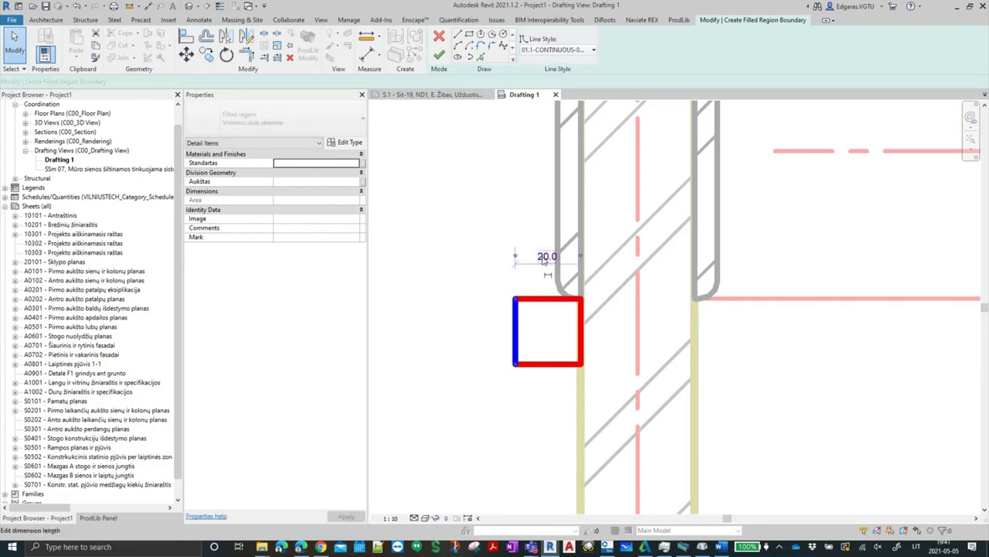
{"action": "left_click", "coordinate": [534, 256]}
{"action": "type", "text": "į"}
{"action": "key", "text": "Return"}
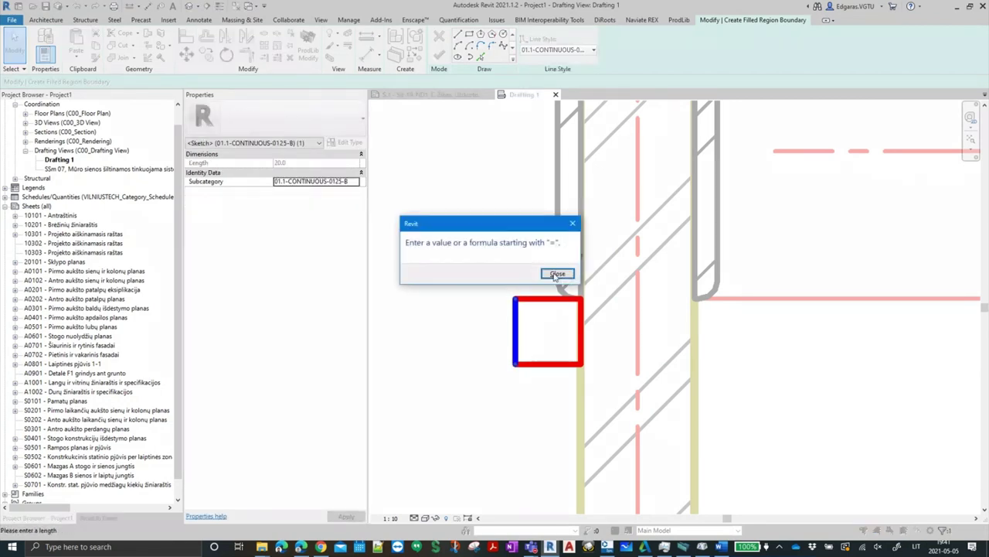
{"action": "left_click", "coordinate": [557, 272]}
{"action": "type", "text": "6"}
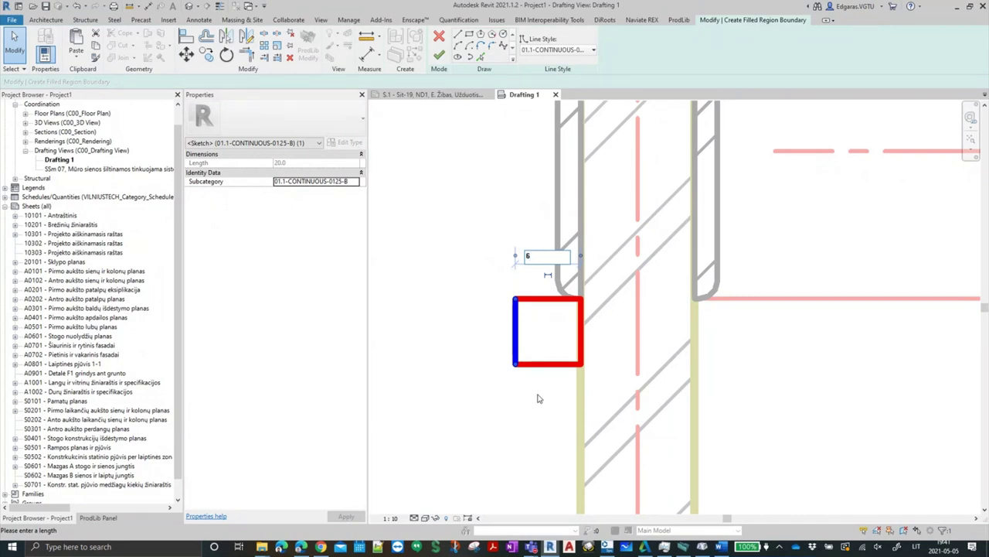
{"action": "key", "text": "Return"}
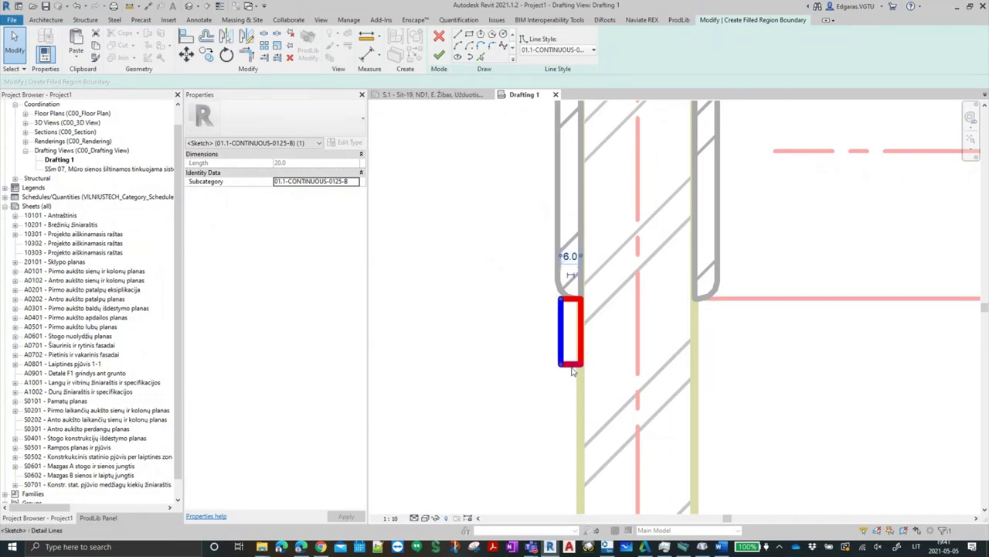
{"action": "left_click", "coordinate": [572, 367]}
{"action": "left_click", "coordinate": [506, 330]}
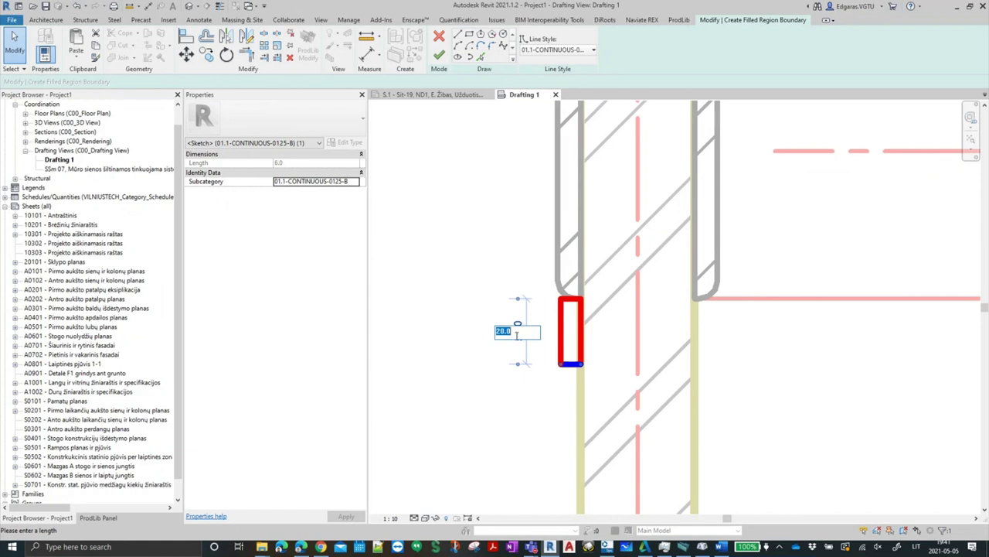
{"action": "type", "text": "6"}
{"action": "key", "text": "Return"}
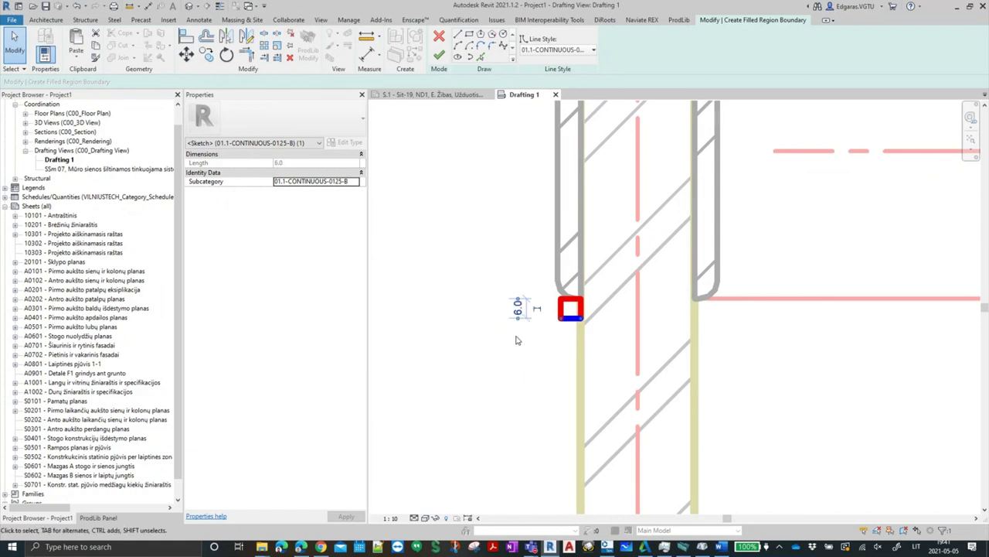
{"action": "left_click", "coordinate": [490, 364]}
{"action": "scroll", "coordinate": [510, 325], "scroll_direction": "up", "scroll_amount": 3}
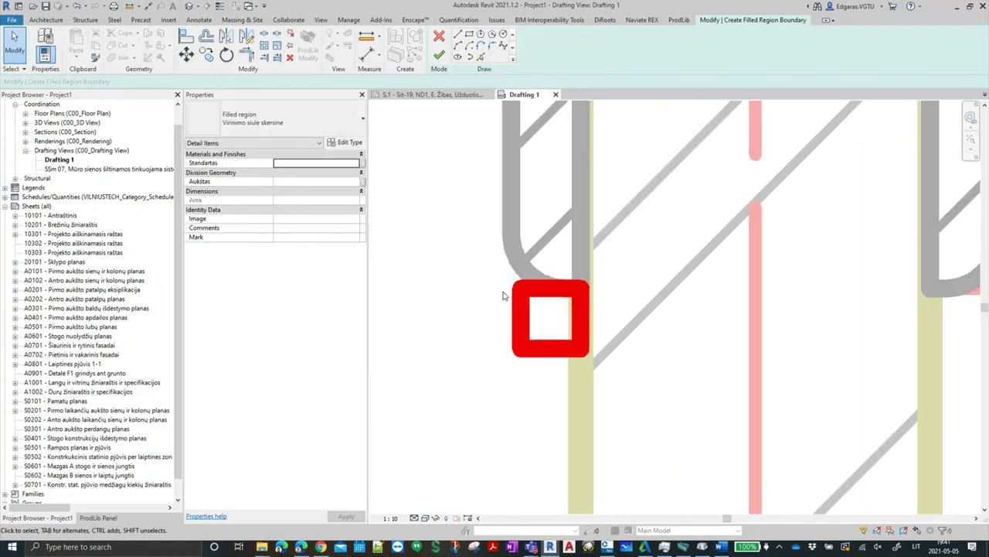
Turn on Thin Lines (TL) and try the Fillet Arc tool on the sketch
{"action": "key", "text": "t"}
{"action": "key", "text": "l"}
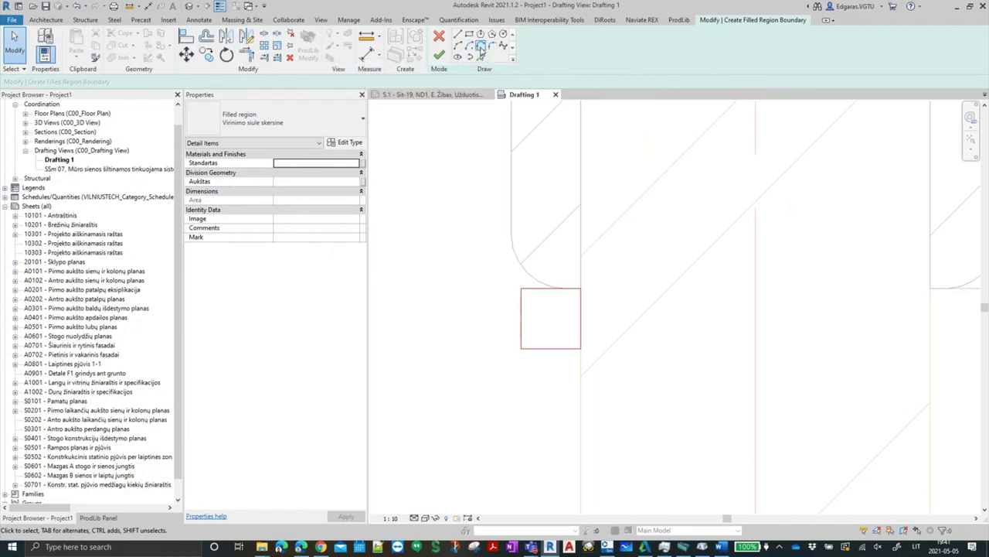
{"action": "left_click", "coordinate": [481, 46]}
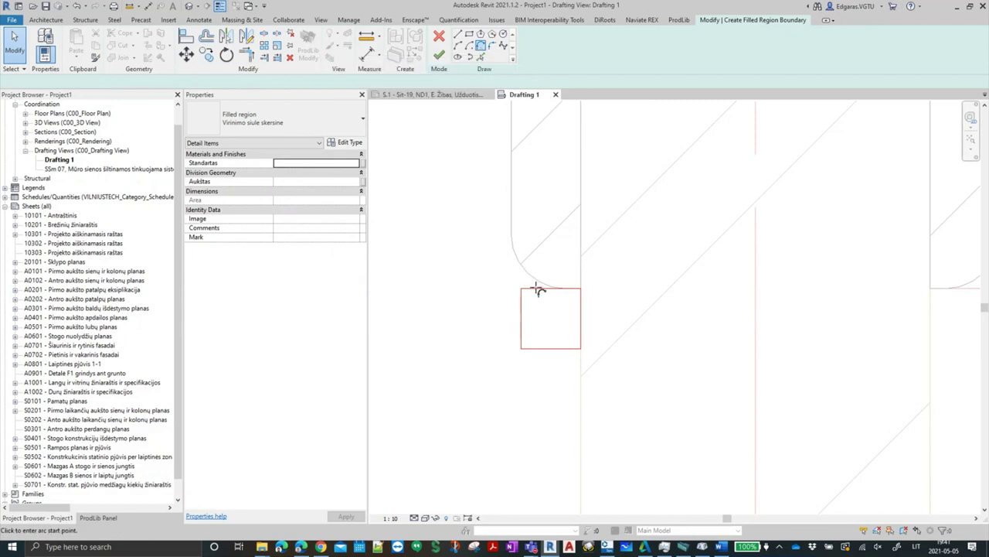
{"action": "left_click", "coordinate": [491, 47]}
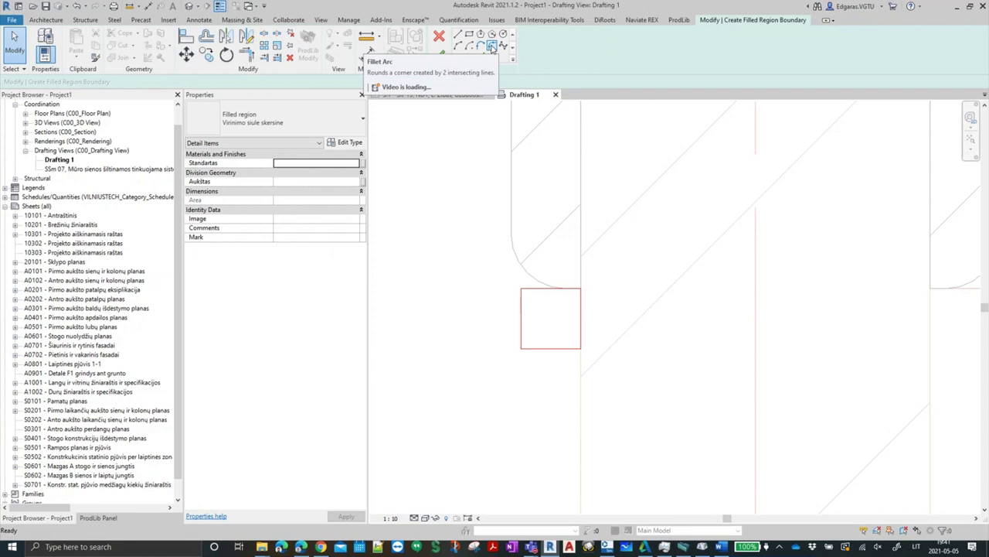
Start a Center-ends Arc at the square's corner, then cancel back to selection
{"action": "left_click", "coordinate": [470, 46]}
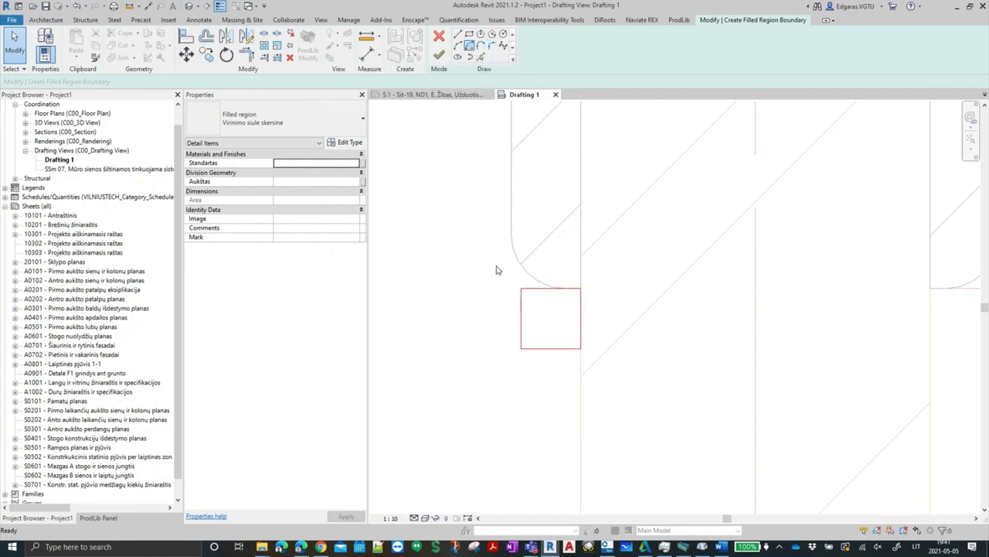
{"action": "left_click", "coordinate": [521, 289]}
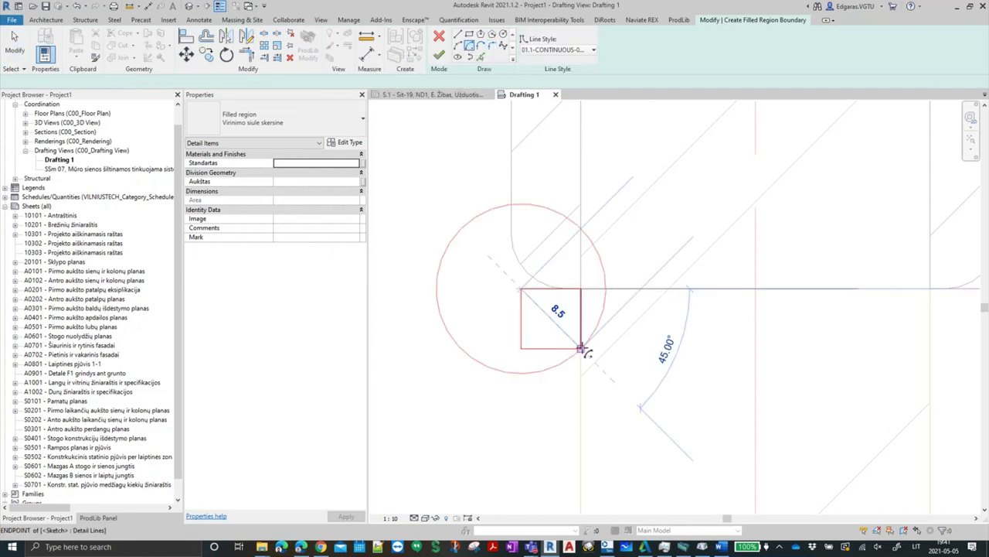
{"action": "key", "text": "Escape"}
{"action": "key", "text": "Escape"}
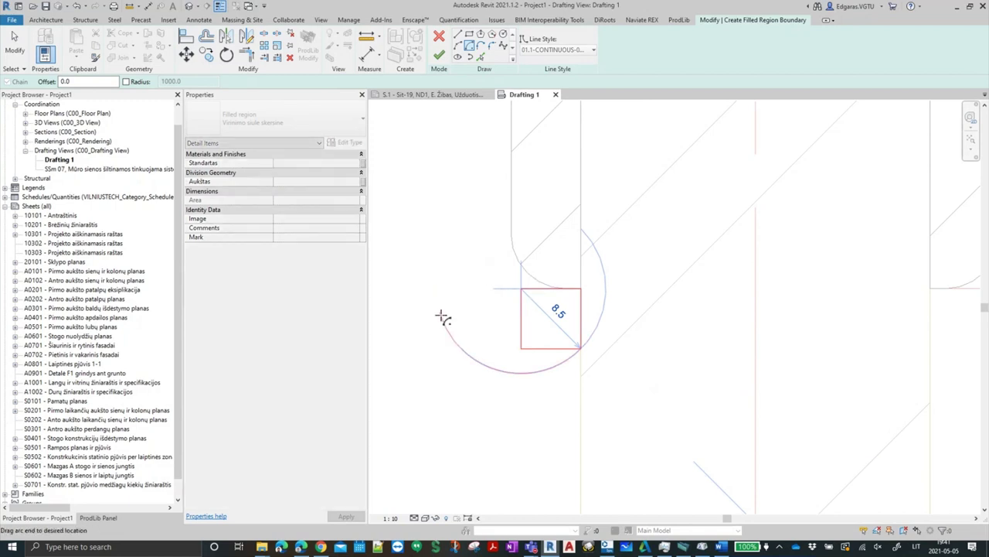
{"action": "key", "text": "Escape"}
{"action": "key", "text": "Escape"}
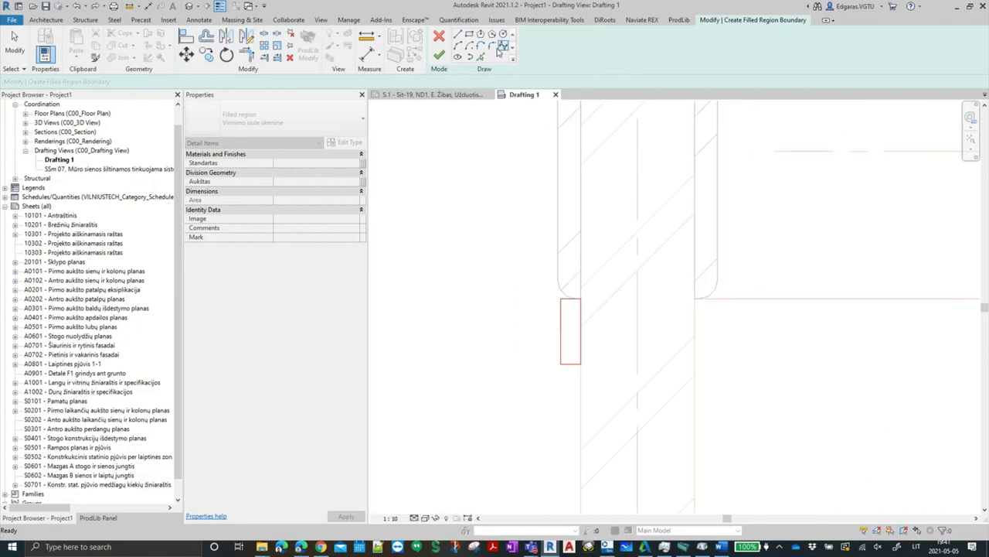
{"action": "key", "text": "Escape"}
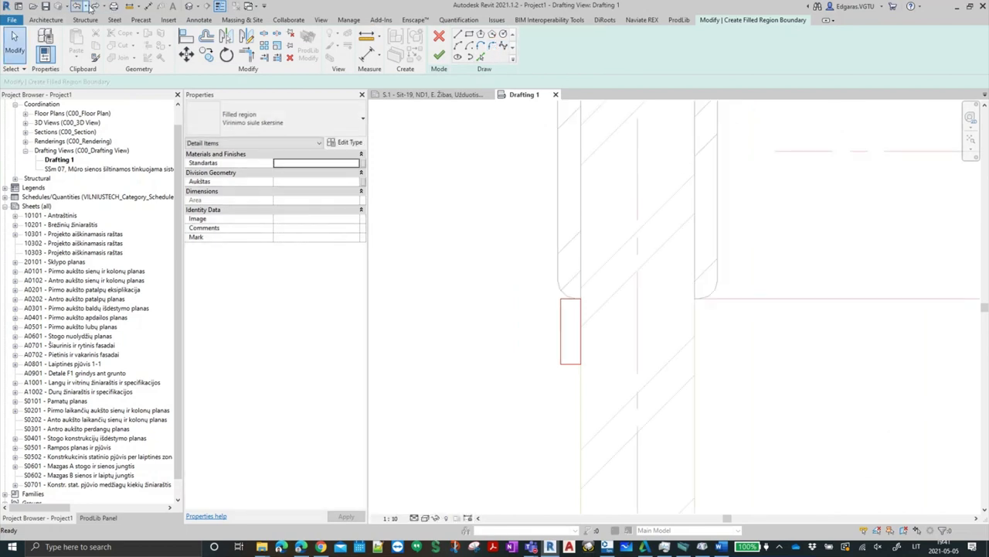
Undo the last sketch change and try filleting the rectangle's left and bottom edges, then cancel
{"action": "left_click", "coordinate": [95, 7]}
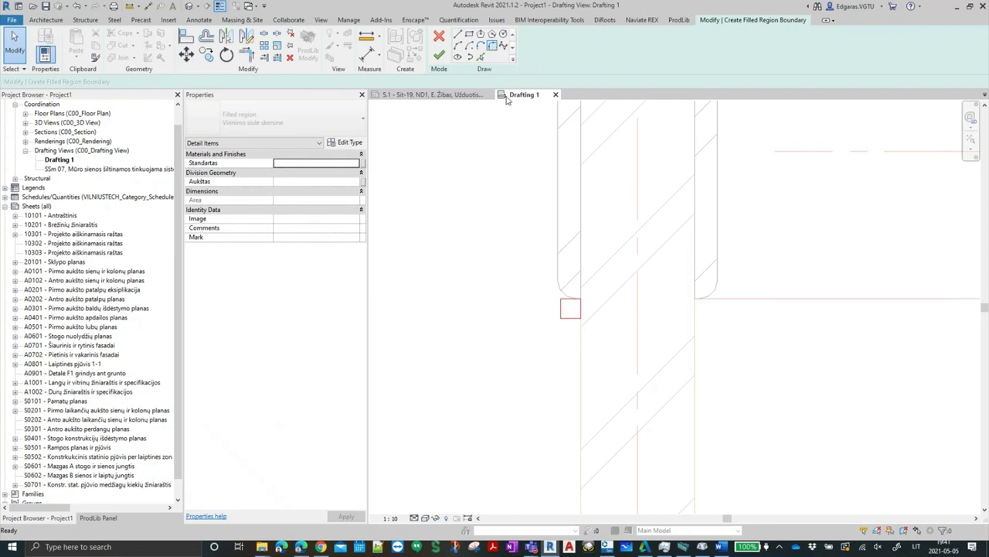
{"action": "scroll", "coordinate": [564, 308], "scroll_direction": "up", "scroll_amount": 2}
{"action": "scroll", "coordinate": [534, 305], "scroll_direction": "up", "scroll_amount": 2}
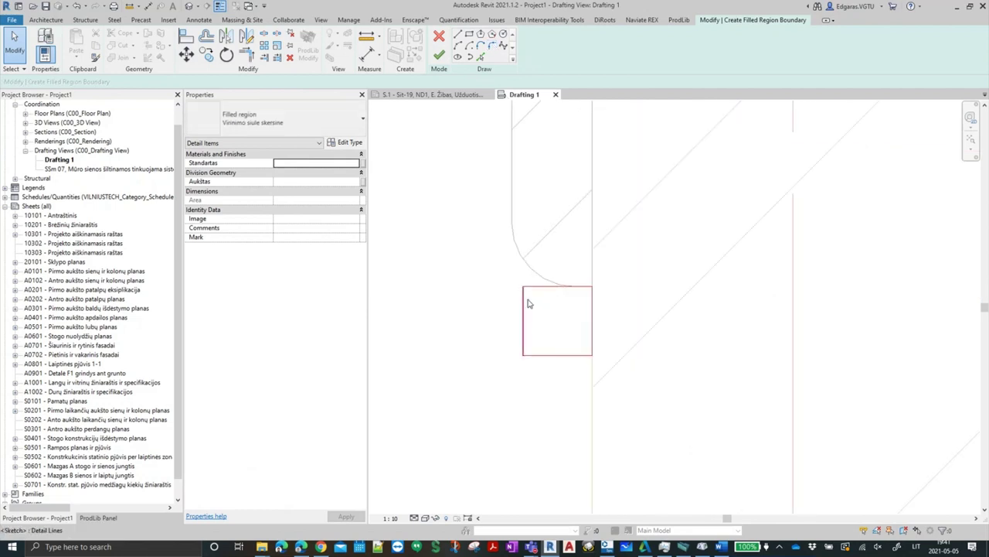
{"action": "left_click", "coordinate": [562, 356]}
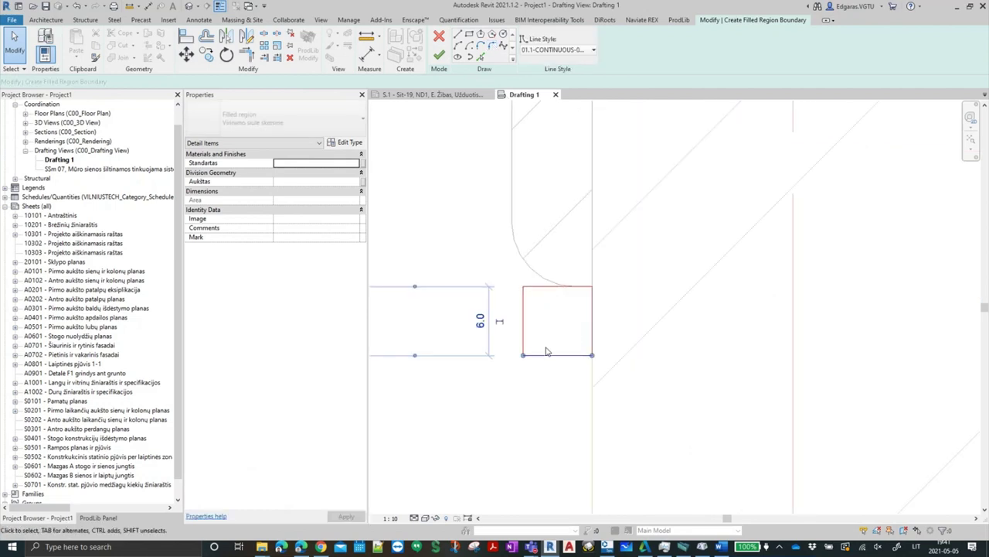
{"action": "left_click", "coordinate": [491, 48]}
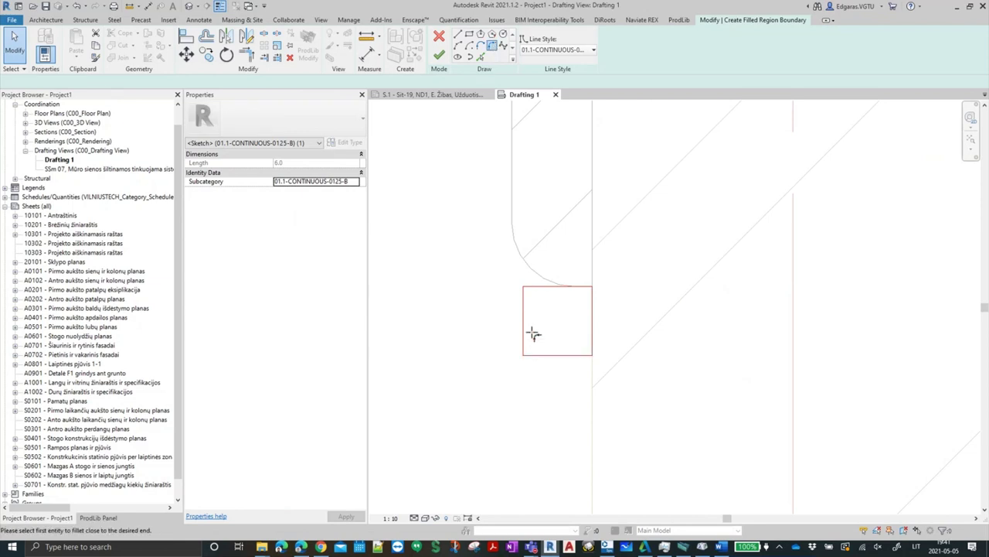
{"action": "left_click", "coordinate": [524, 309]}
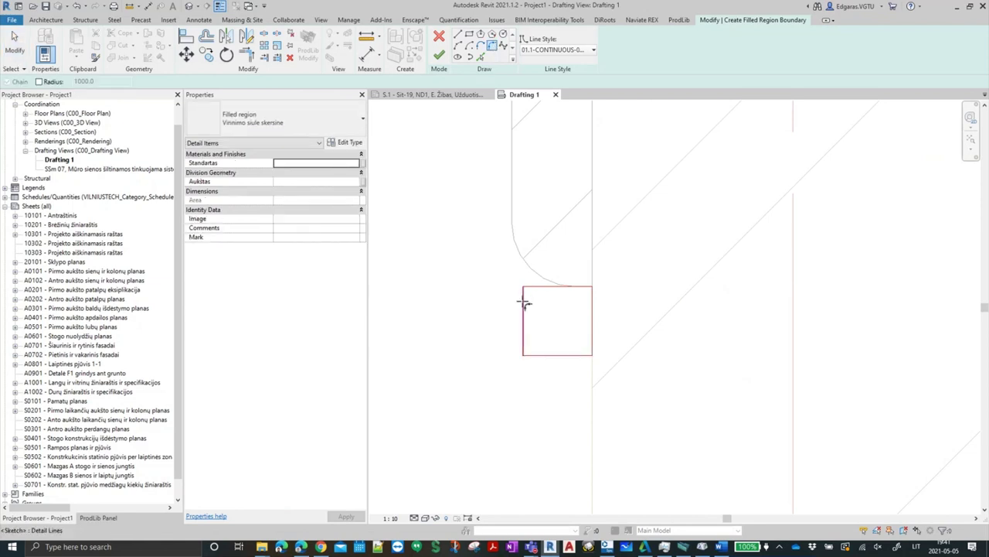
{"action": "left_click", "coordinate": [561, 354]}
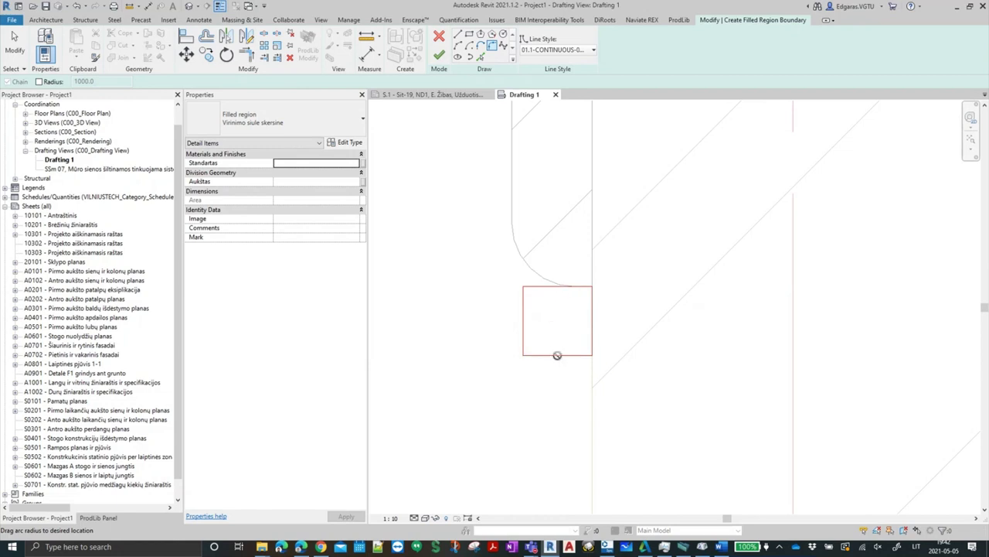
{"action": "scroll", "coordinate": [524, 315], "scroll_direction": "down", "scroll_amount": 1}
{"action": "scroll", "coordinate": [523, 315], "scroll_direction": "down", "scroll_amount": 2}
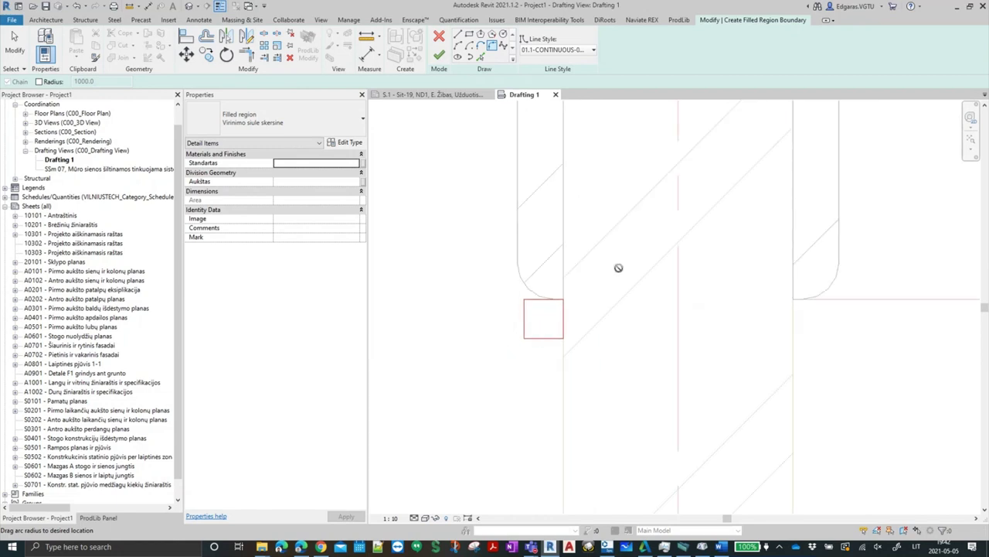
{"action": "key", "text": "Escape"}
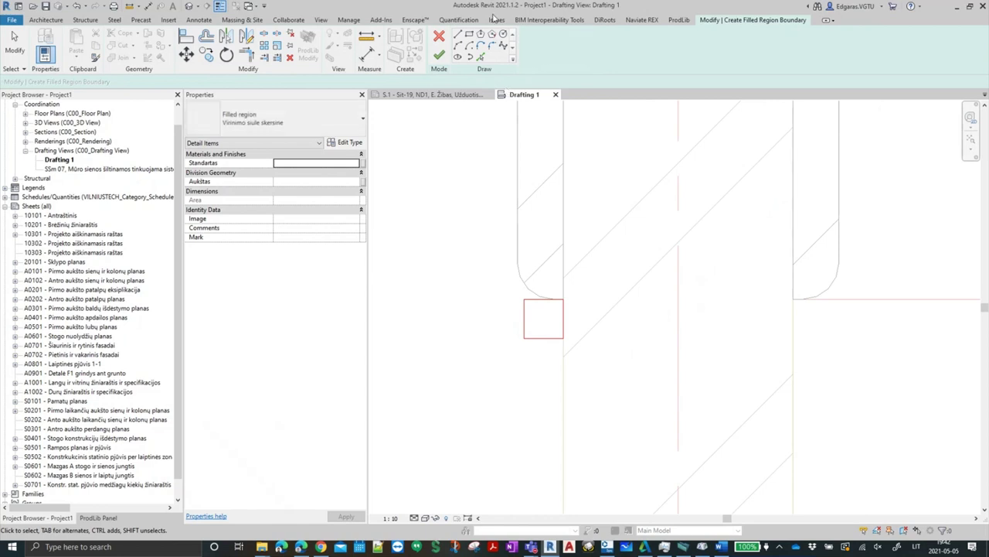
{"action": "key", "text": "Escape"}
Retry a fillet arc between the left and bottom edges, then abandon it
{"action": "left_click", "coordinate": [491, 46]}
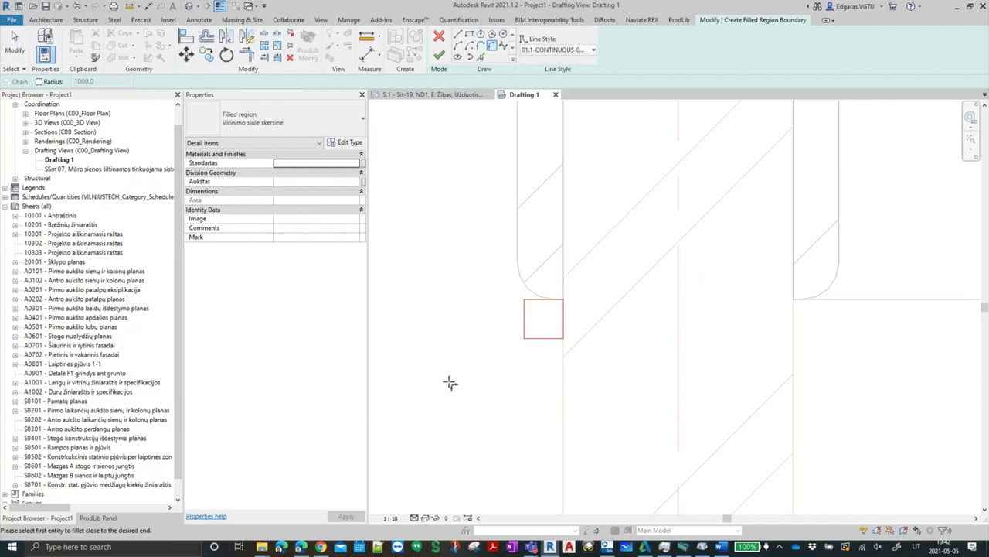
{"action": "left_click", "coordinate": [551, 309]}
{"action": "scroll", "coordinate": [549, 313], "scroll_direction": "up", "scroll_amount": 3}
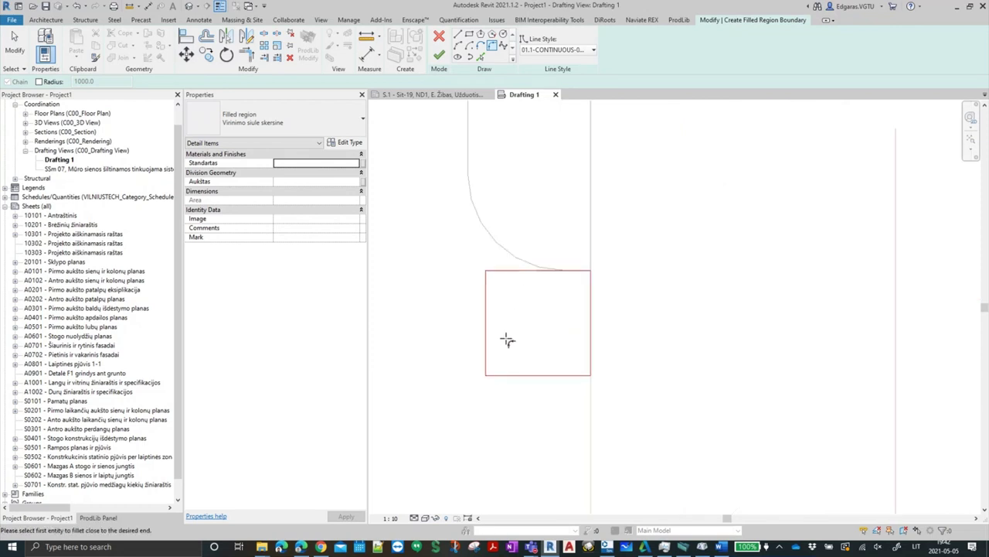
{"action": "left_click", "coordinate": [536, 375]}
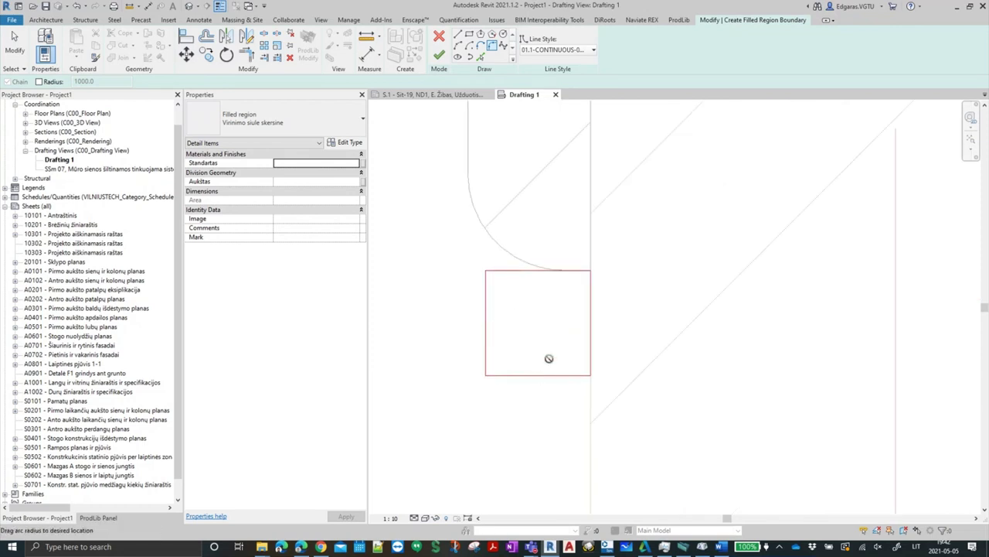
{"action": "key", "text": "Escape"}
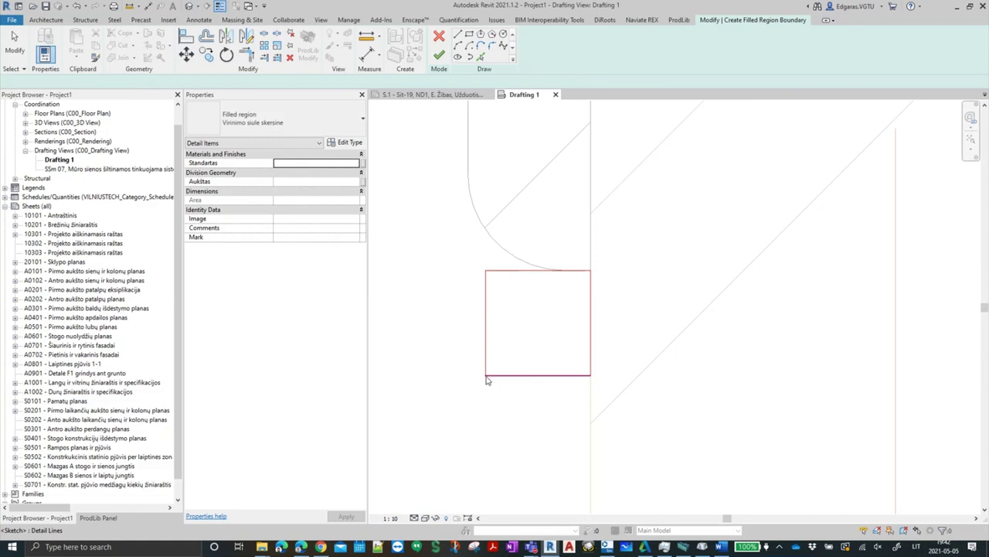
{"action": "left_click", "coordinate": [488, 375]}
{"action": "left_click", "coordinate": [530, 332]}
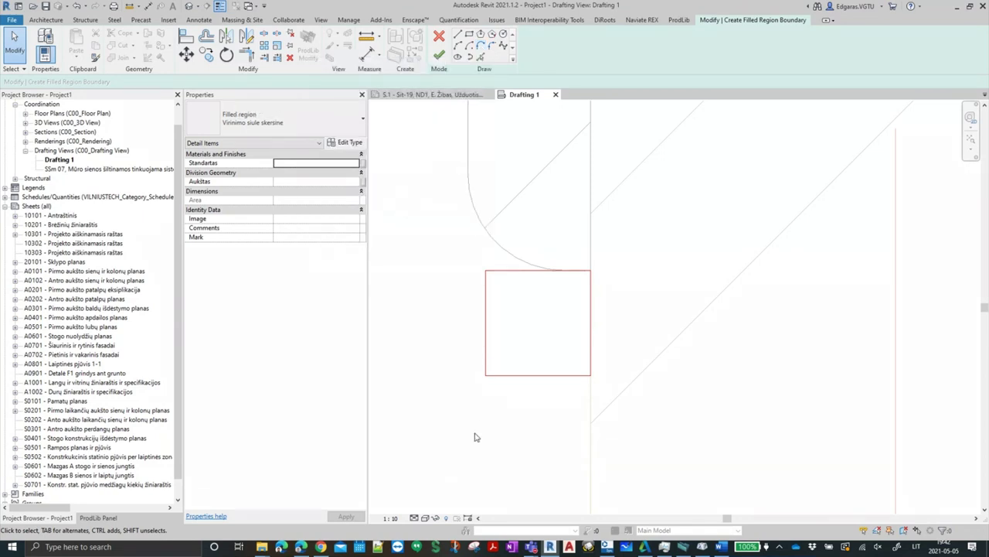
Delete the rectangle's left and bottom lines, then remove a wrongly drawn large arc
{"action": "left_click_drag", "start_coordinate": [512, 410], "coordinate": [457, 342]}
{"action": "key", "text": "Delete"}
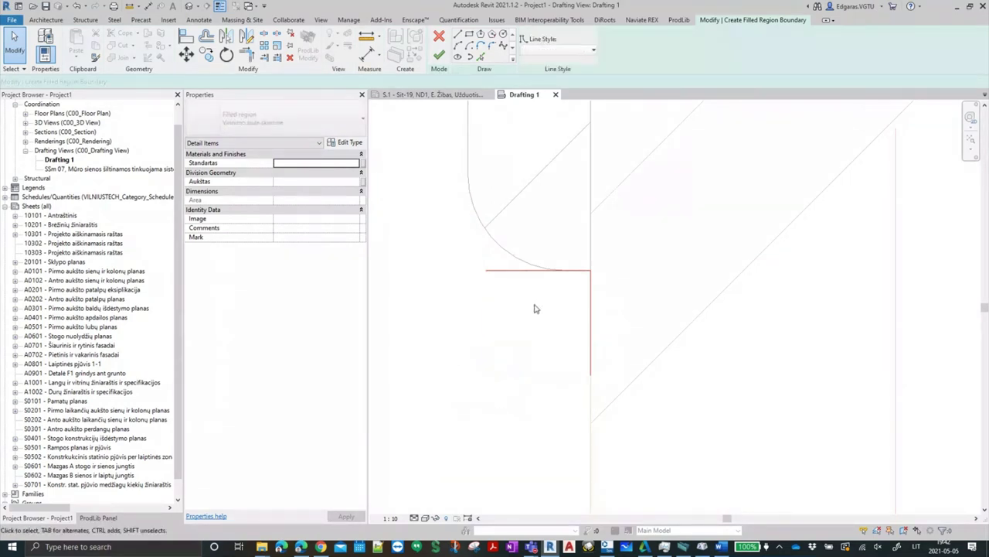
{"action": "left_click", "coordinate": [480, 45]}
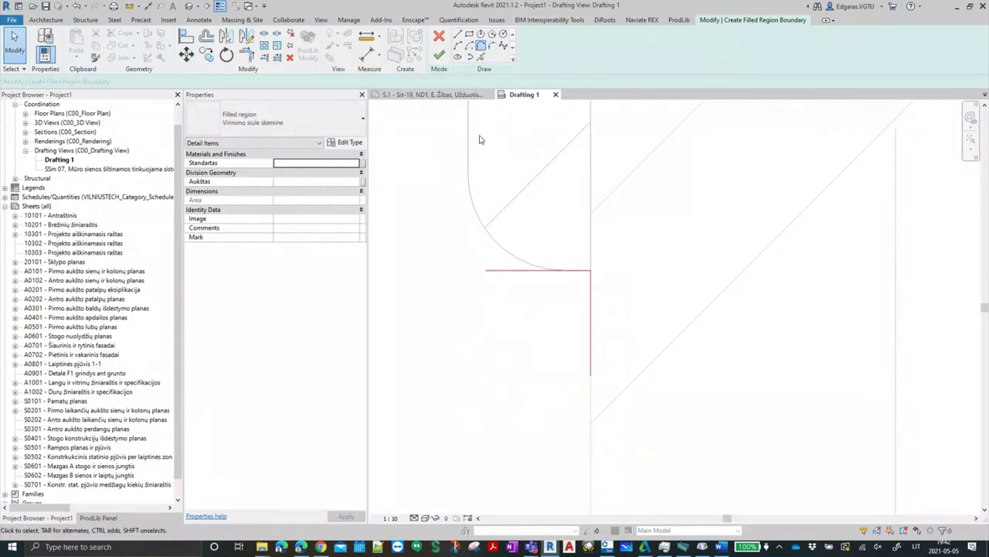
{"action": "left_click", "coordinate": [592, 376]}
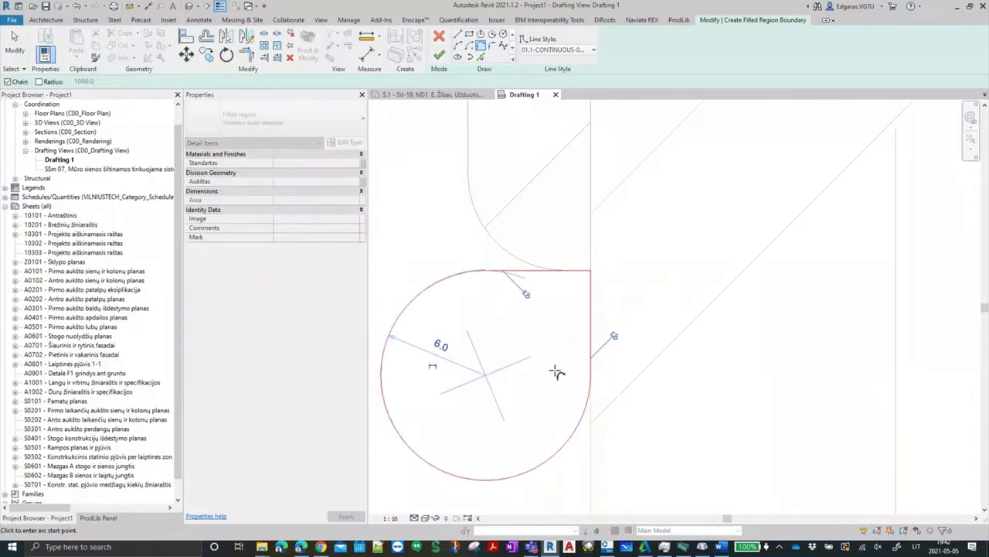
{"action": "left_click", "coordinate": [443, 356]}
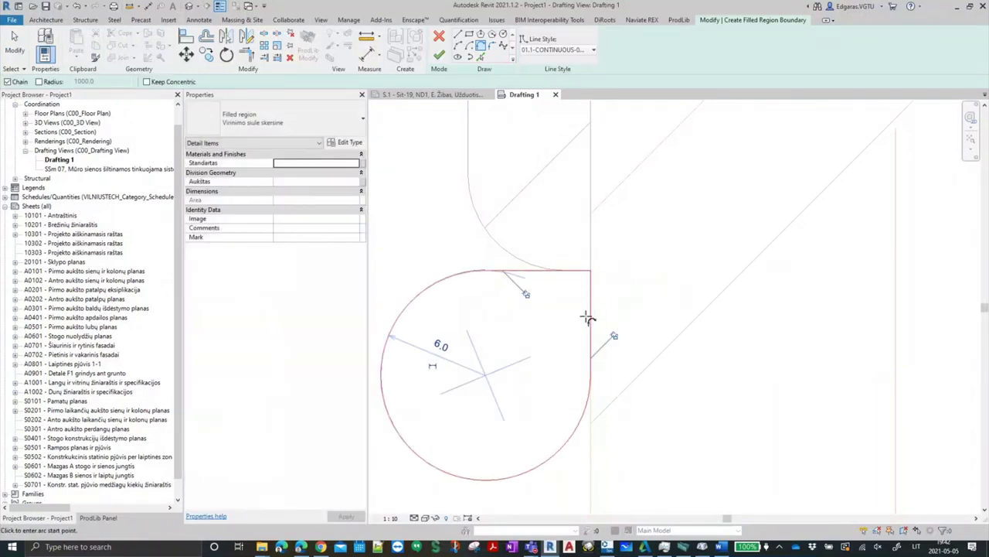
{"action": "key", "text": "Escape"}
{"action": "key", "text": "Escape"}
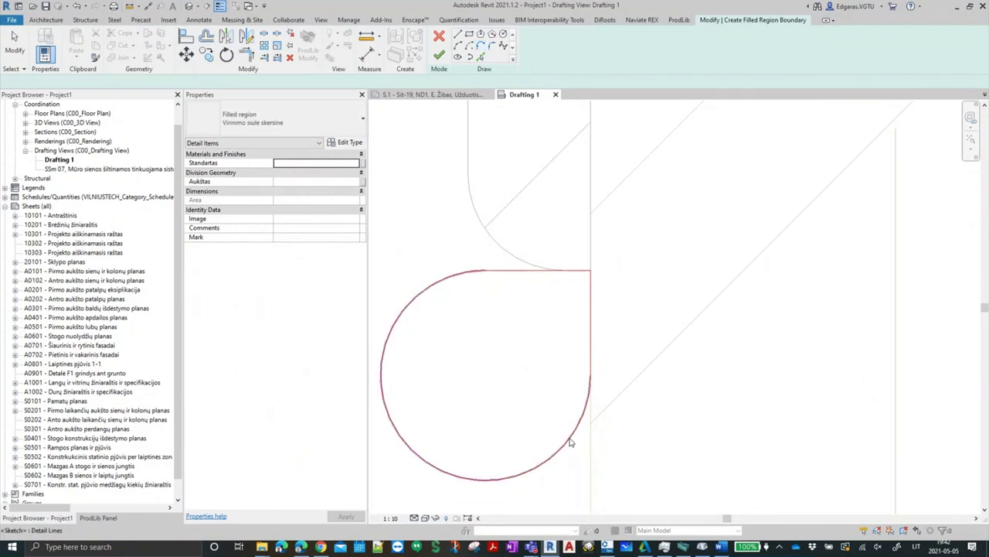
{"action": "left_click", "coordinate": [569, 437]}
{"action": "key", "text": "Delete"}
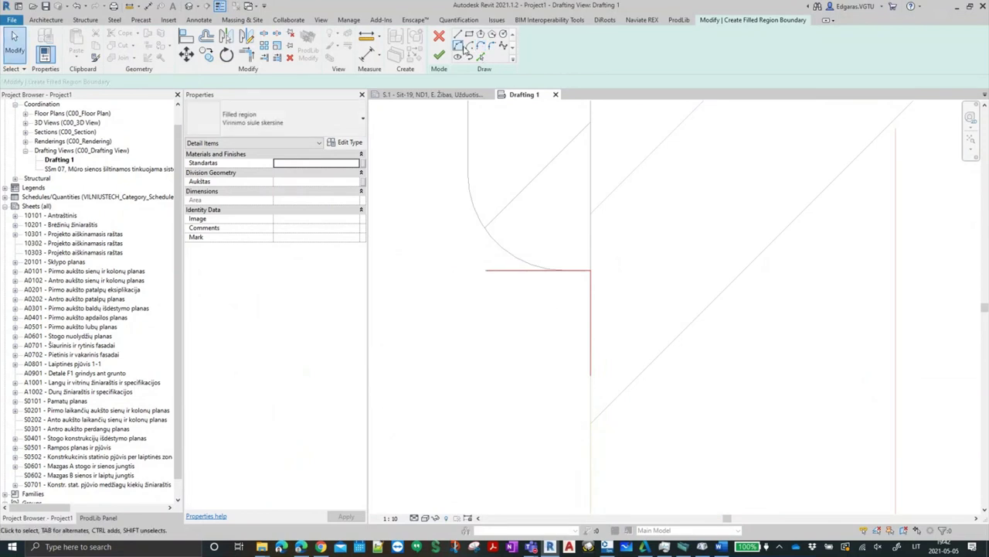
Draw a Start-End-Radius arc joining the horizontal line's left end to the vertical line's bottom
{"action": "left_click", "coordinate": [469, 45]}
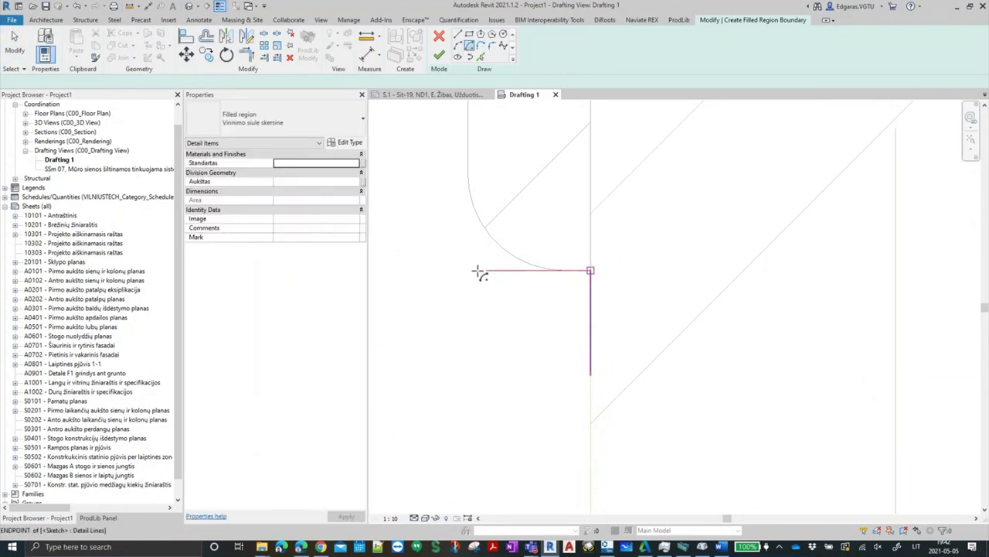
{"action": "left_click", "coordinate": [481, 271]}
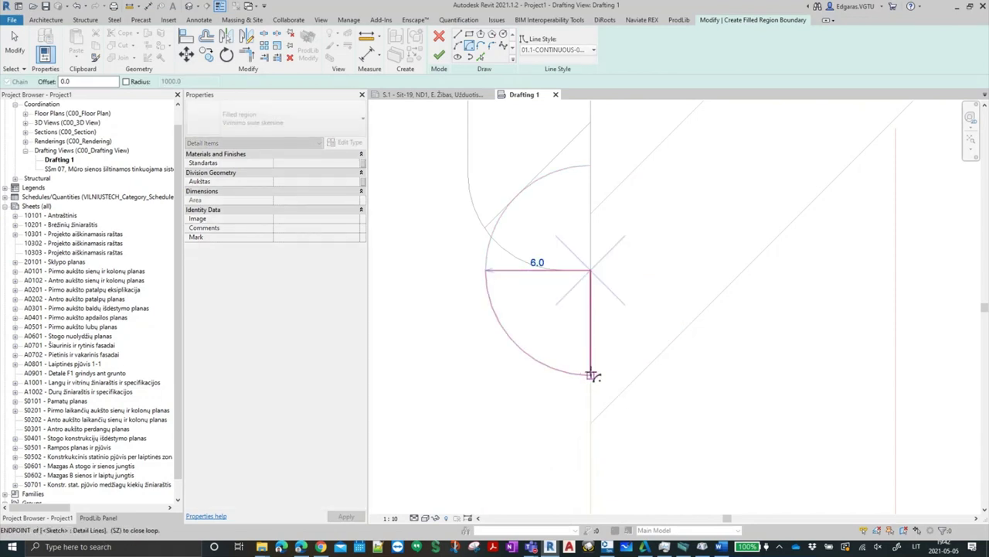
{"action": "left_click", "coordinate": [568, 331]}
{"action": "key", "text": "Escape"}
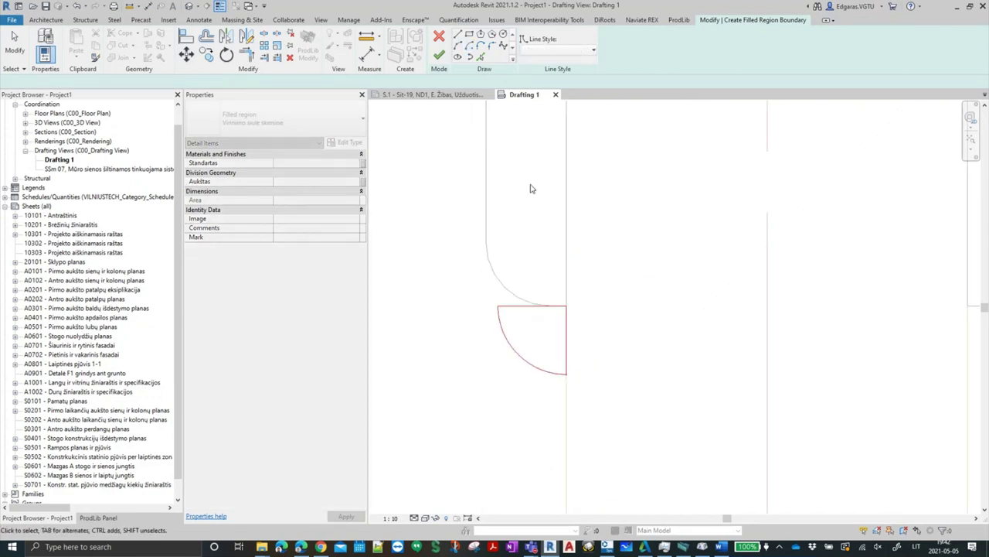
Give all weld sketch lines the 01.1-CONTINUOUS-0125-B line style and finish the filled region
{"action": "left_click_drag", "start_coordinate": [451, 288], "coordinate": [644, 430]}
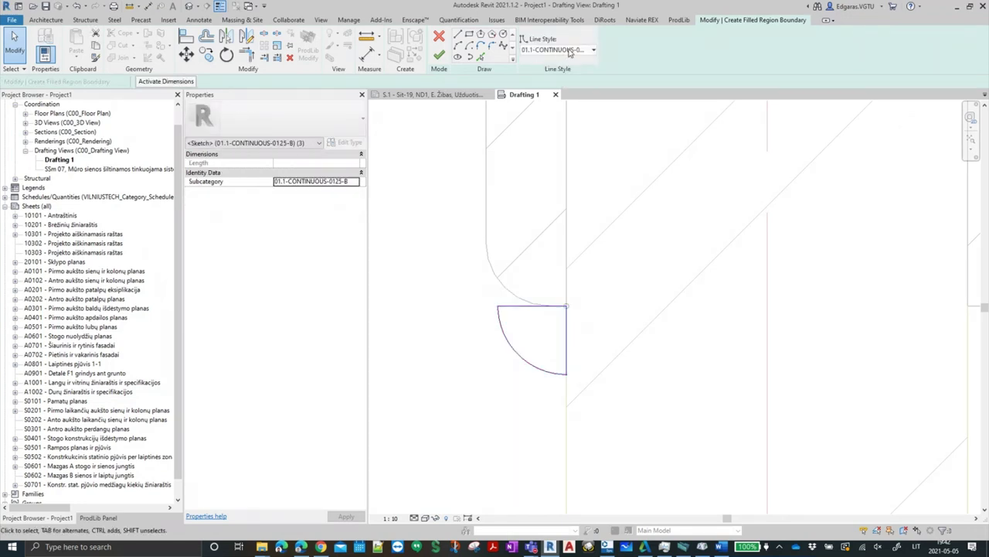
{"action": "left_click", "coordinate": [568, 50]}
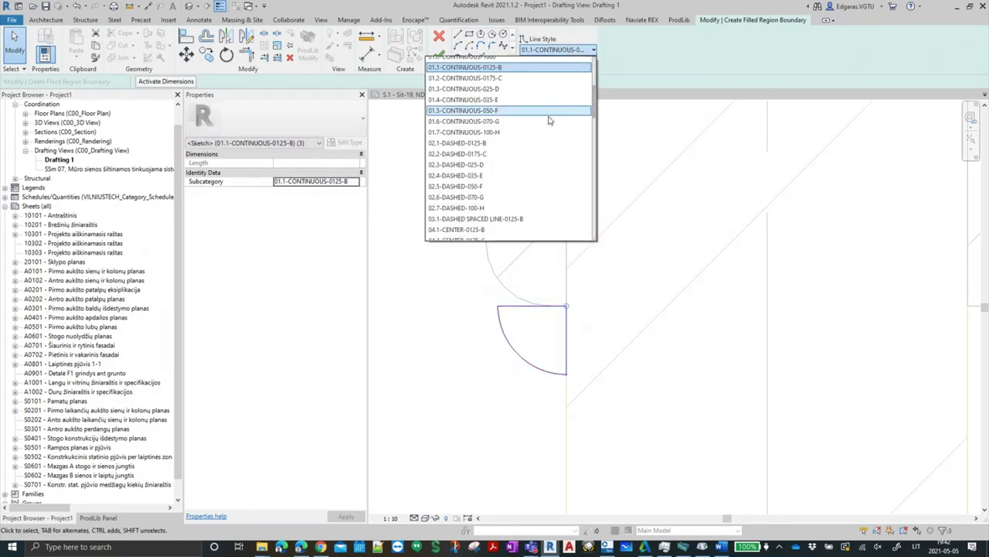
{"action": "scroll", "coordinate": [510, 147], "scroll_direction": "up", "scroll_amount": 2}
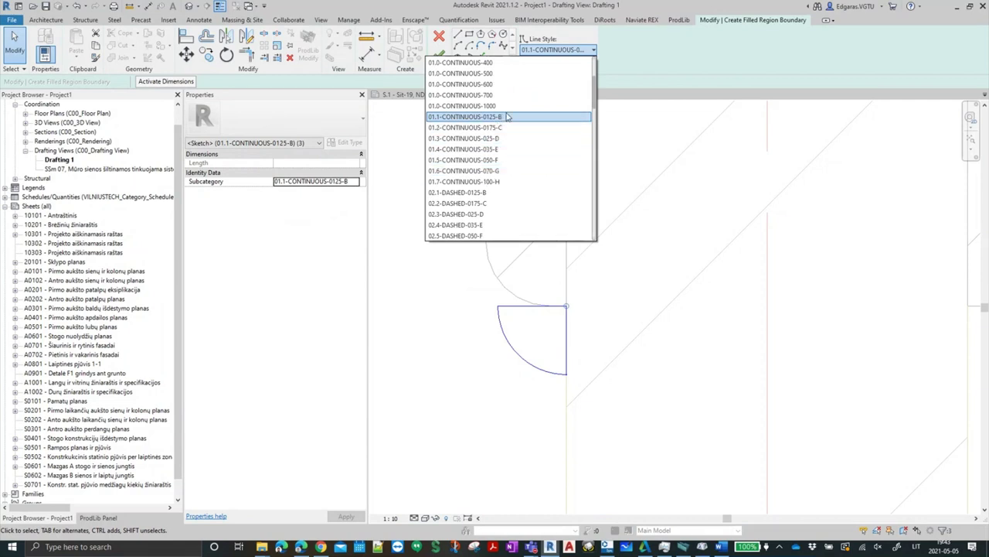
{"action": "left_click", "coordinate": [504, 118]}
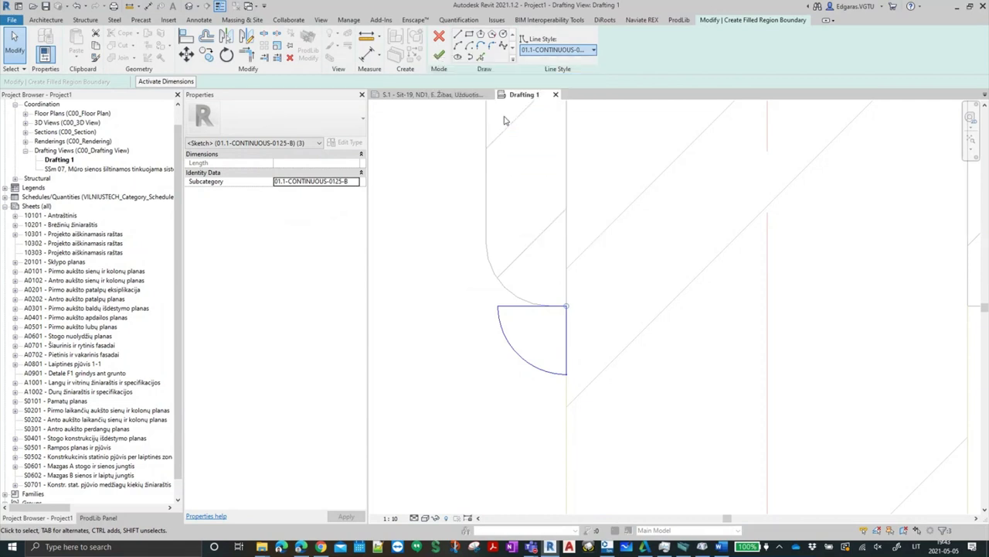
{"action": "left_click", "coordinate": [439, 54]}
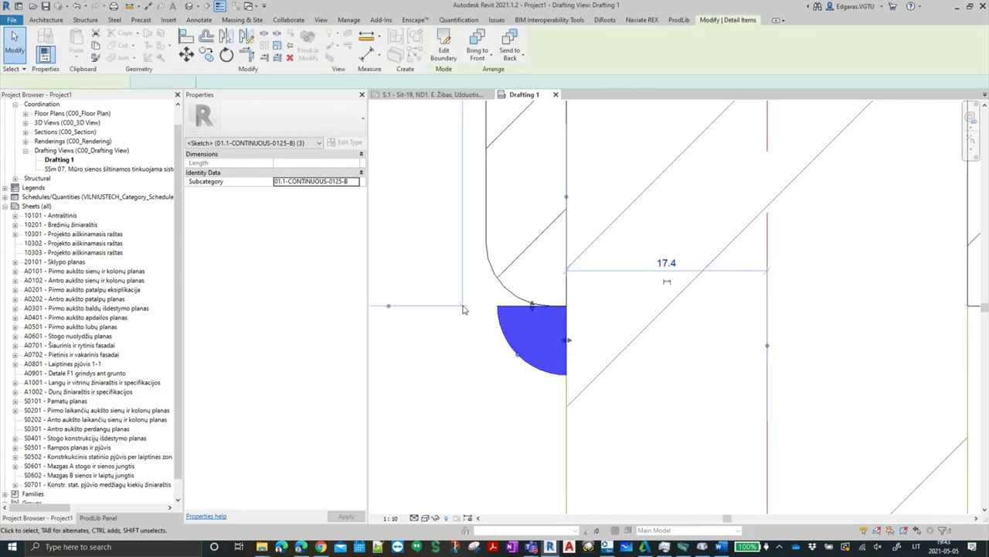
Move the cyan weld filled region up 1.7 with MV
{"action": "left_click", "coordinate": [466, 380]}
{"action": "scroll", "coordinate": [483, 404], "scroll_direction": "down", "scroll_amount": 2}
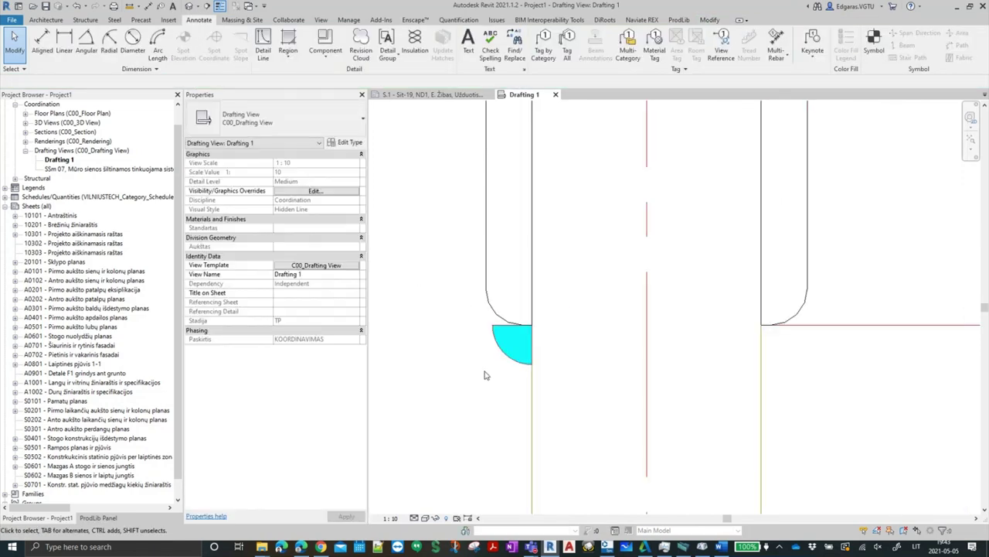
{"action": "scroll", "coordinate": [486, 376], "scroll_direction": "down", "scroll_amount": 1}
{"action": "scroll", "coordinate": [485, 368], "scroll_direction": "up", "scroll_amount": 2}
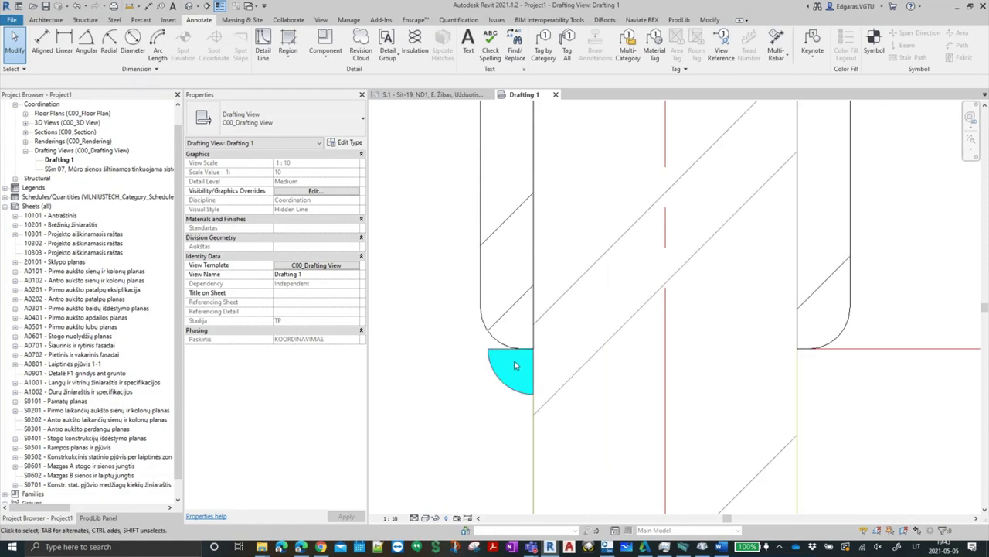
{"action": "left_click", "coordinate": [508, 354]}
{"action": "scroll", "coordinate": [510, 352], "scroll_direction": "up", "scroll_amount": 1}
{"action": "scroll", "coordinate": [514, 348], "scroll_direction": "up", "scroll_amount": 2}
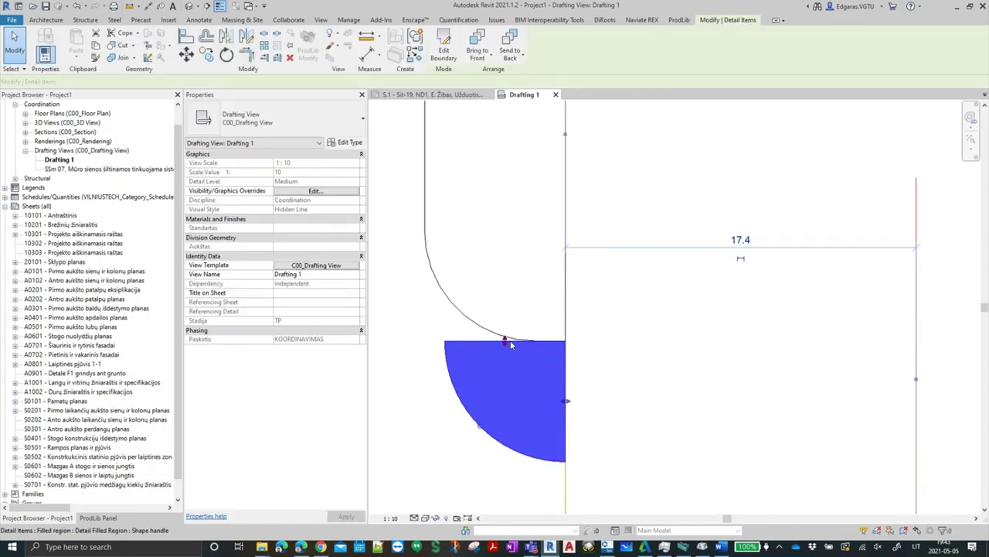
{"action": "scroll", "coordinate": [517, 345], "scroll_direction": "up", "scroll_amount": 1}
{"action": "key", "text": "m"}
{"action": "key", "text": "v"}
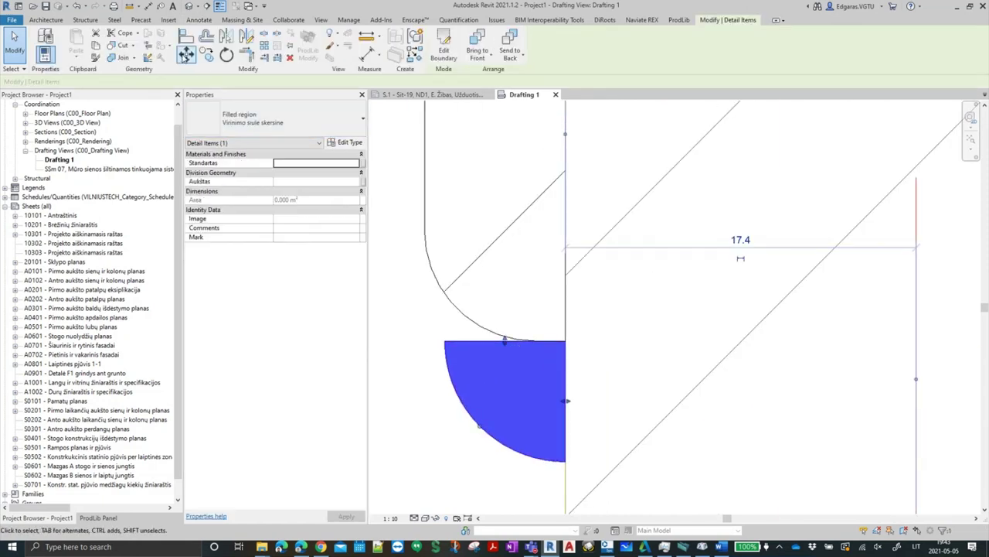
{"action": "left_click", "coordinate": [569, 345]}
{"action": "type", "text": "1.7"}
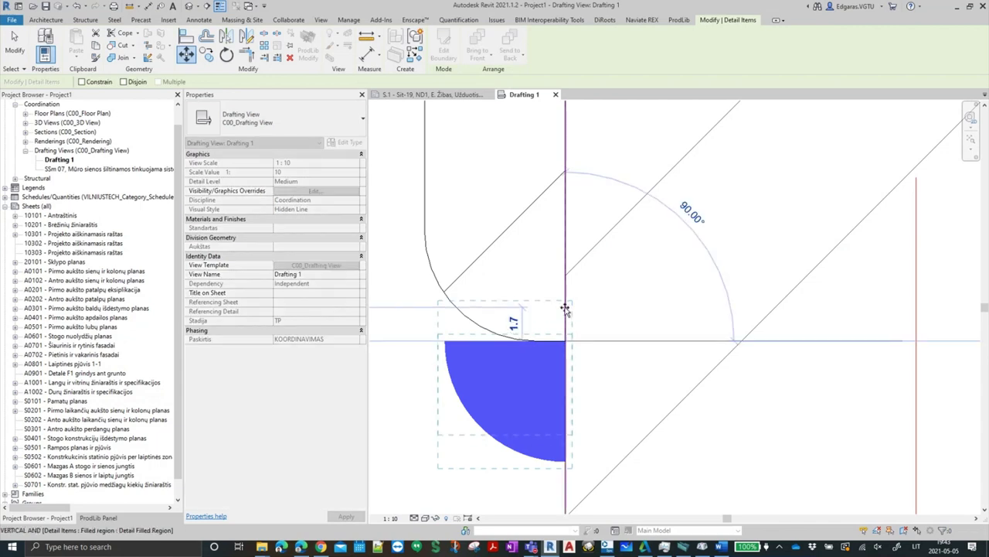
{"action": "key", "text": "Return"}
Bring the weld region to front over the covering region, then deselect and zoom out
{"action": "left_click", "coordinate": [484, 212]}
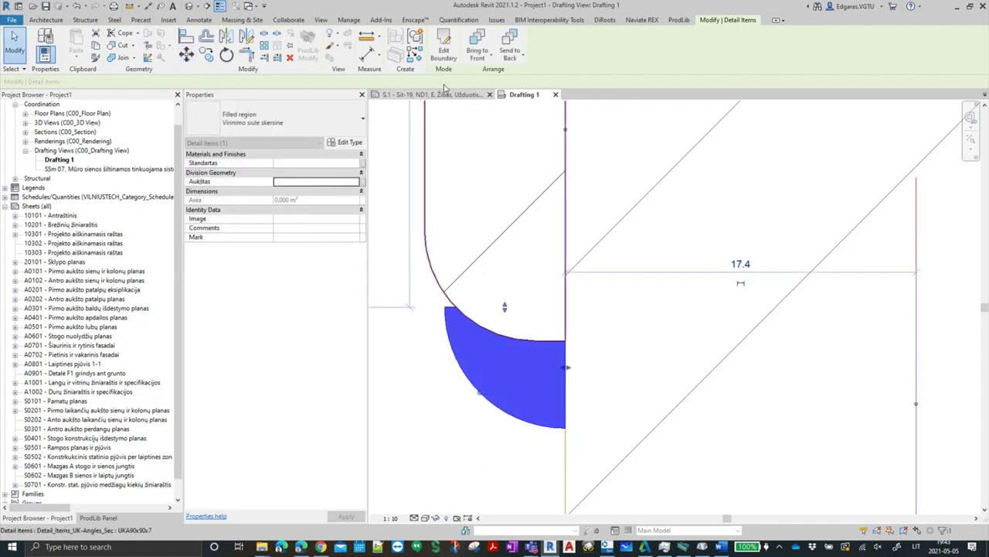
{"action": "left_click", "coordinate": [489, 58]}
{"action": "left_click", "coordinate": [470, 94]}
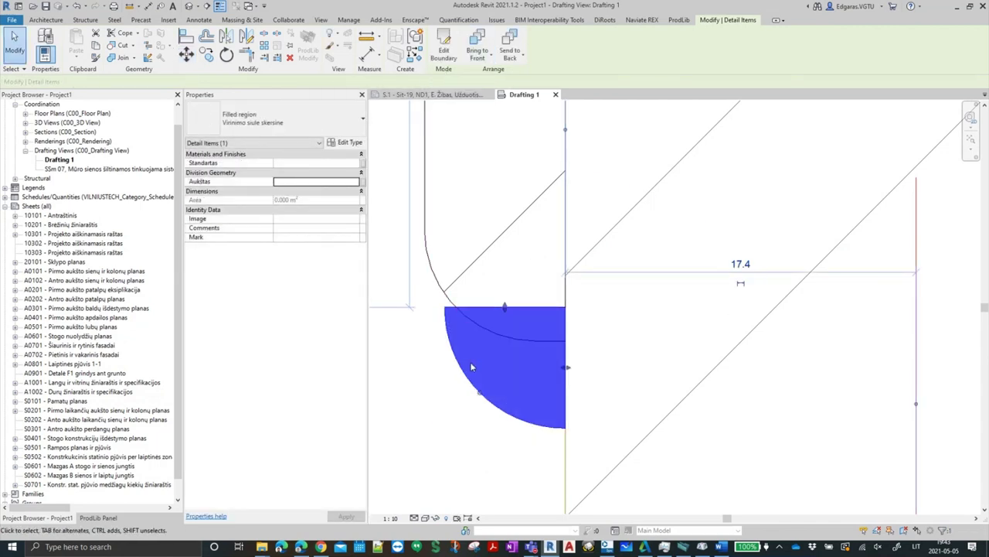
{"action": "left_click", "coordinate": [439, 414]}
{"action": "scroll", "coordinate": [448, 386], "scroll_direction": "down", "scroll_amount": 2}
{"action": "scroll", "coordinate": [464, 332], "scroll_direction": "down", "scroll_amount": 2}
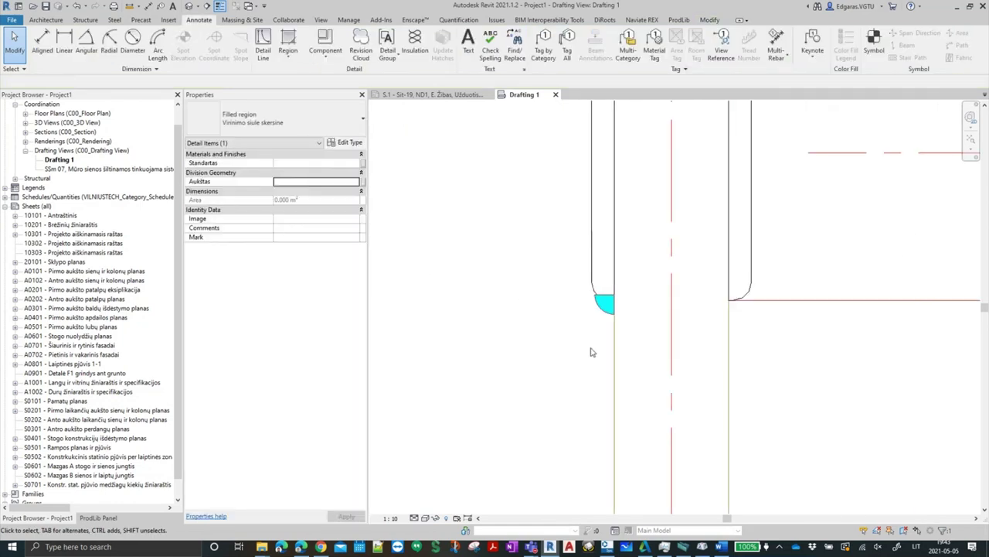
{"action": "scroll", "coordinate": [479, 286], "scroll_direction": "down", "scroll_amount": 2}
{"action": "scroll", "coordinate": [490, 263], "scroll_direction": "down", "scroll_amount": 2}
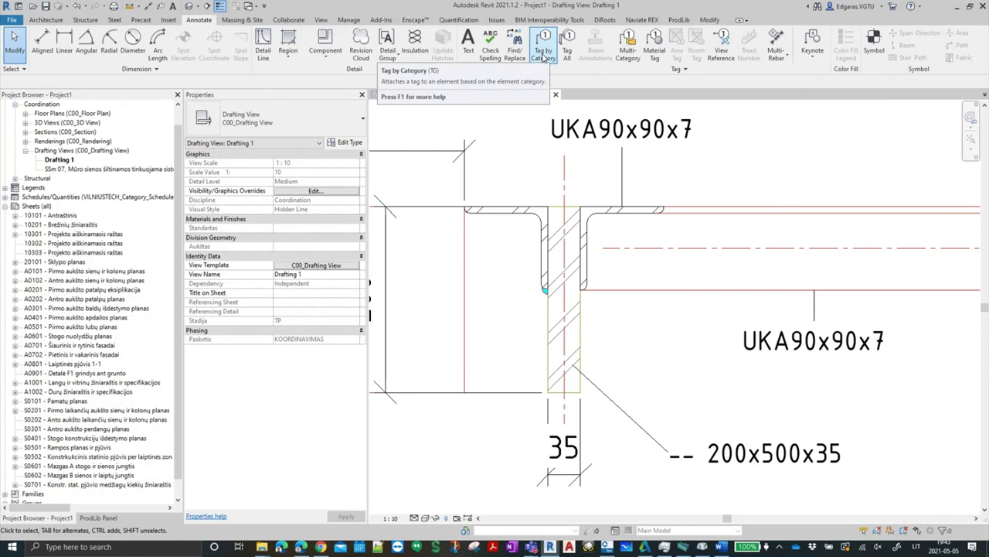
Search the Annotate Symbol type list for a weld symbol, cancel, and switch to Insert
{"action": "left_click", "coordinate": [876, 52]}
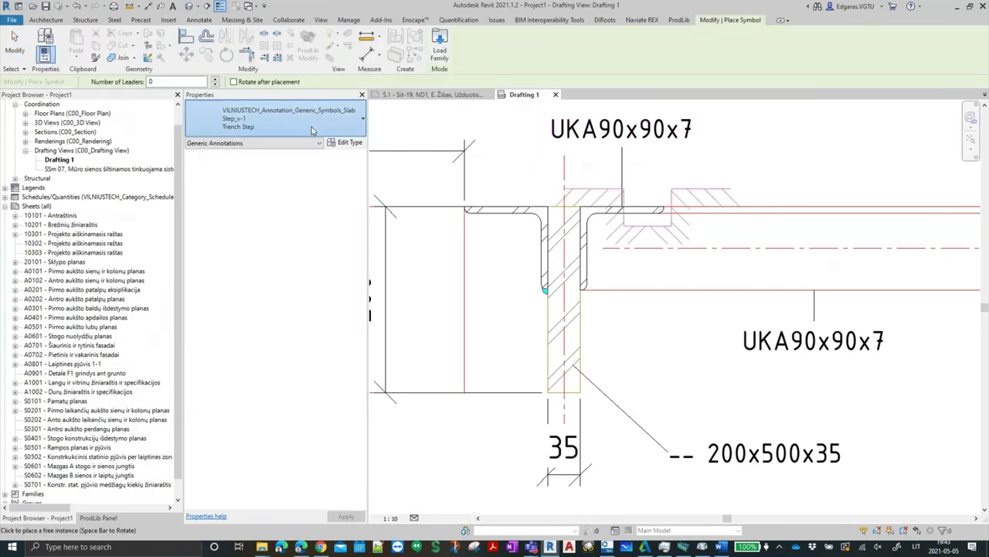
{"action": "left_click", "coordinate": [310, 129]}
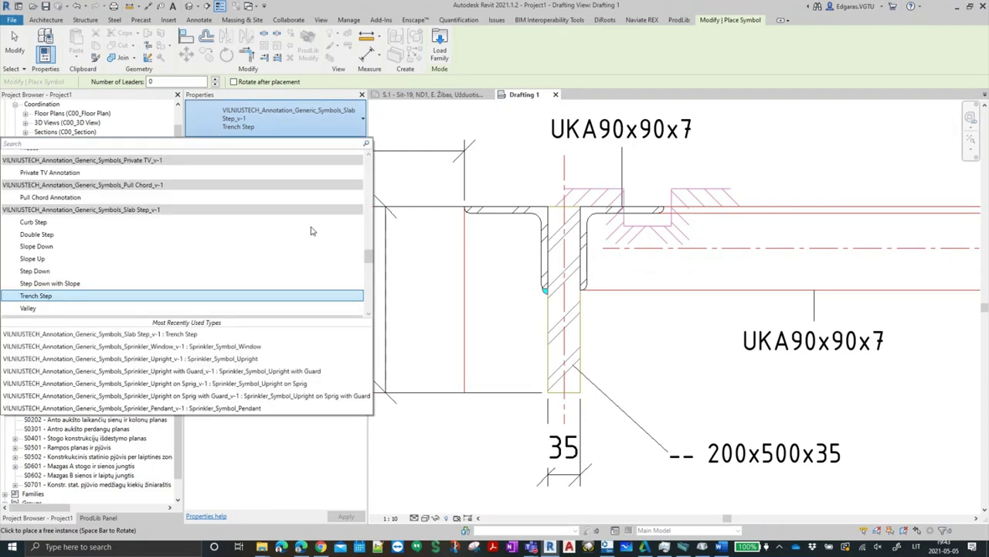
{"action": "scroll", "coordinate": [97, 231], "scroll_direction": "up", "scroll_amount": 2}
{"action": "scroll", "coordinate": [96, 230], "scroll_direction": "up", "scroll_amount": 2}
{"action": "scroll", "coordinate": [96, 231], "scroll_direction": "down", "scroll_amount": 4}
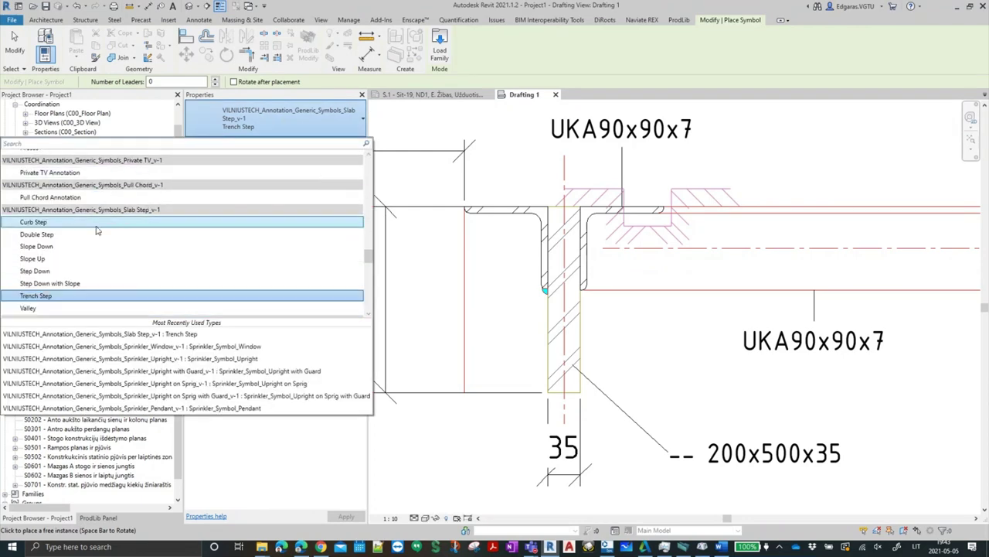
{"action": "type", "text": "wel"}
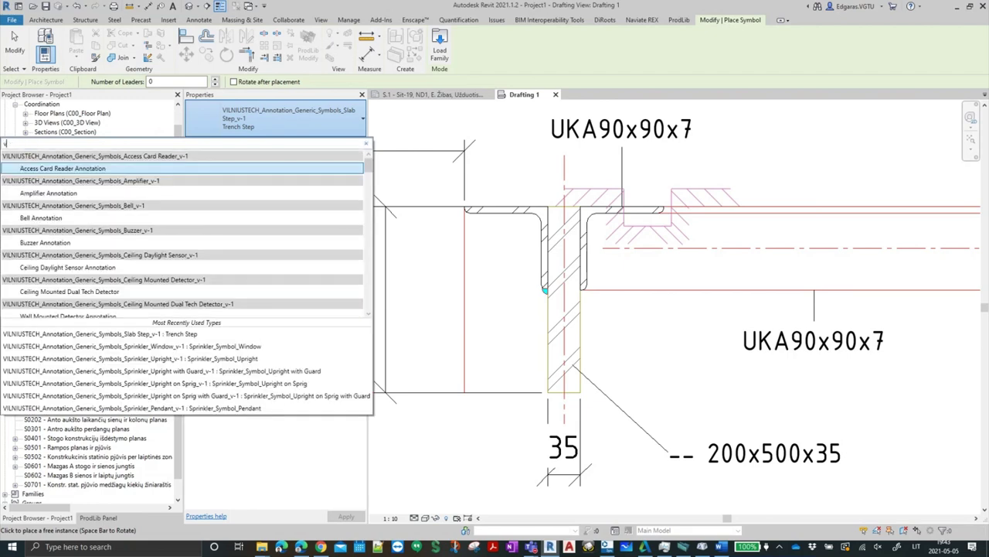
{"action": "type", "text": "r"}
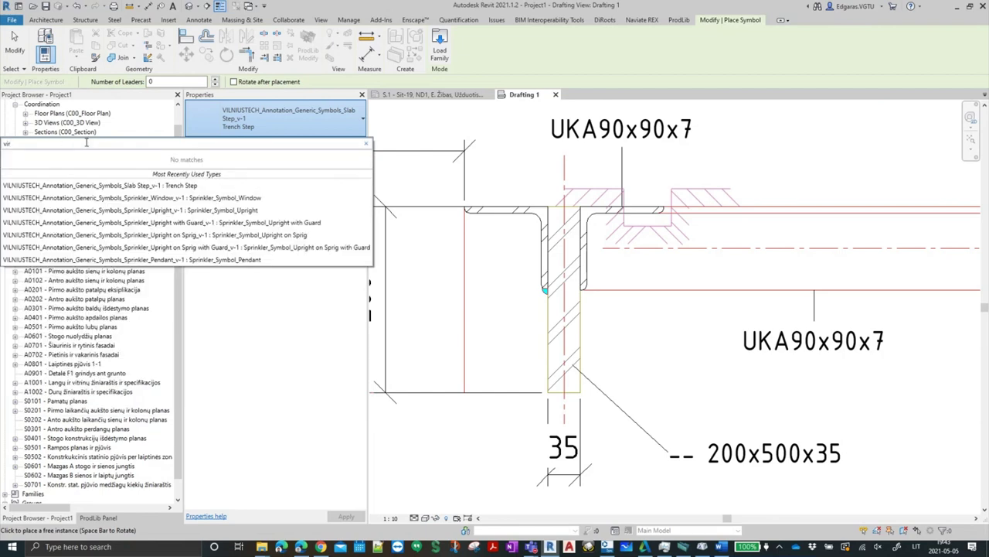
{"action": "key", "text": "Escape"}
{"action": "key", "text": "Escape"}
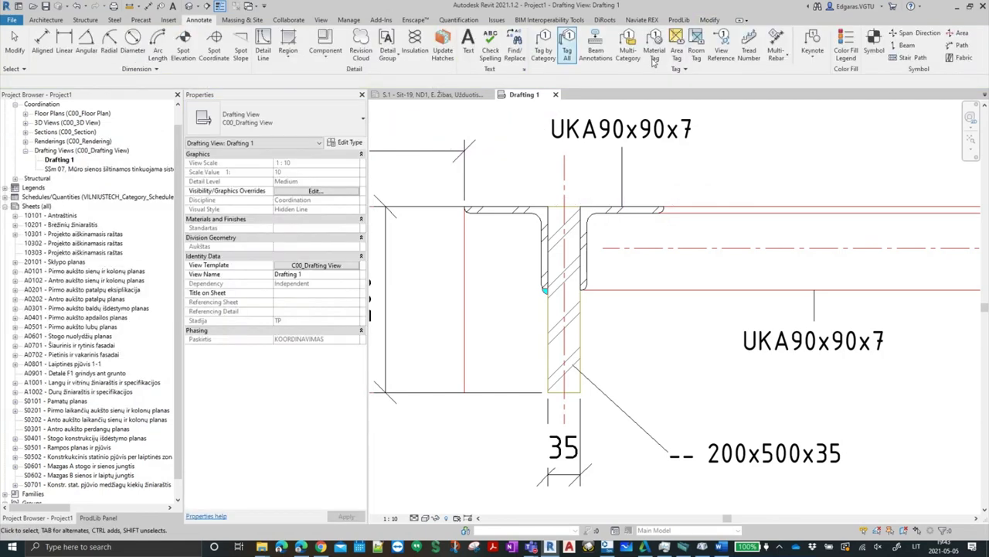
{"action": "left_click", "coordinate": [168, 20]}
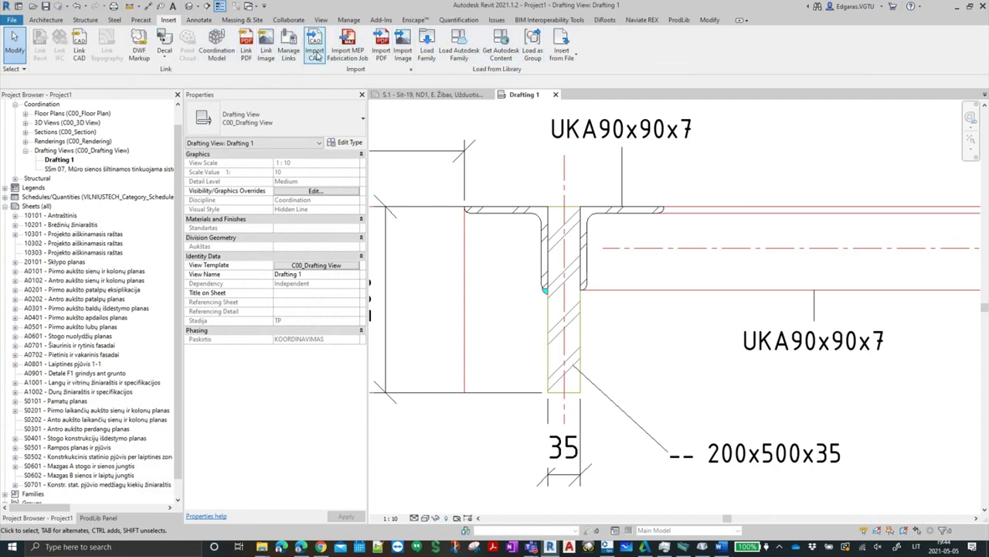
In Load Family, go up to Detail Items and open the Annotations folder
{"action": "left_click", "coordinate": [426, 43]}
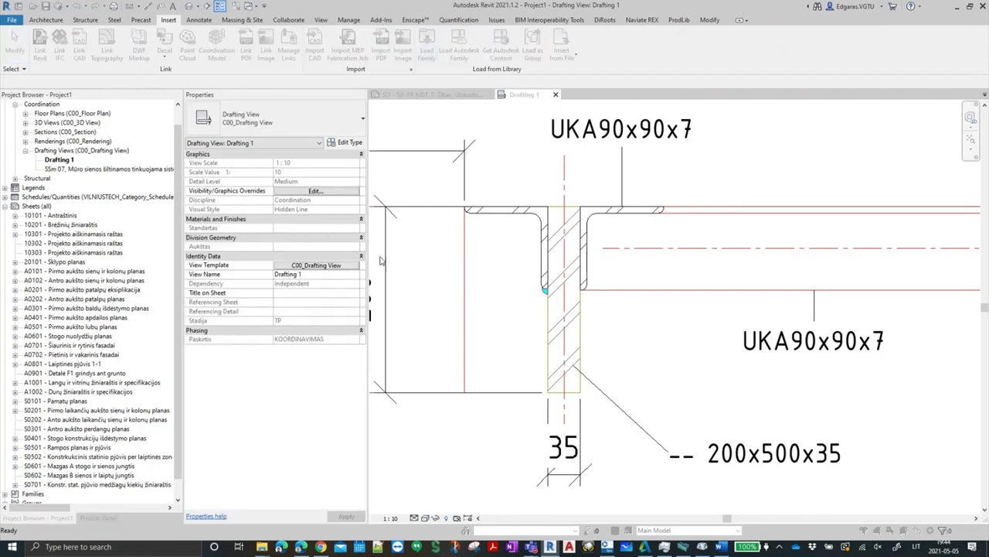
{"action": "key", "text": "BackSpace"}
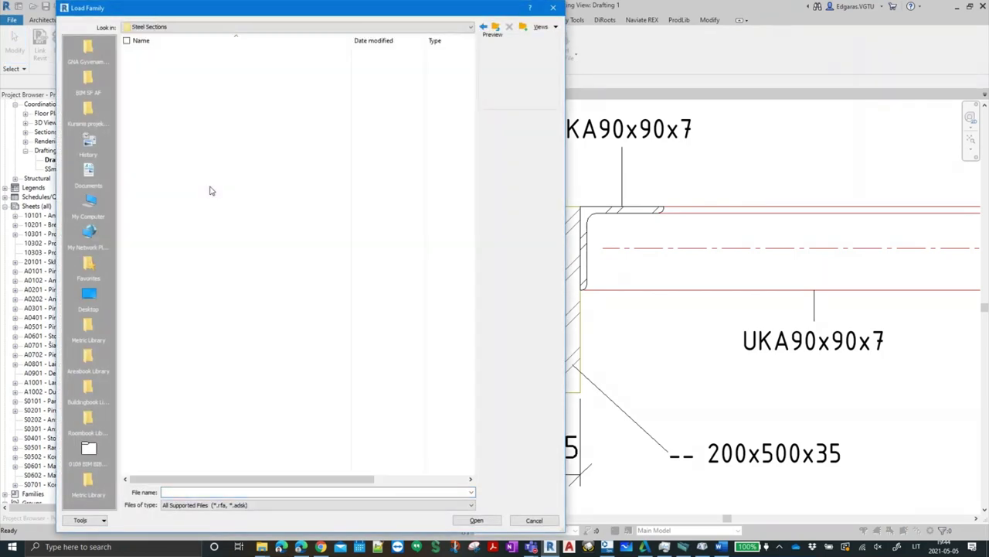
{"action": "key", "text": "BackSpace"}
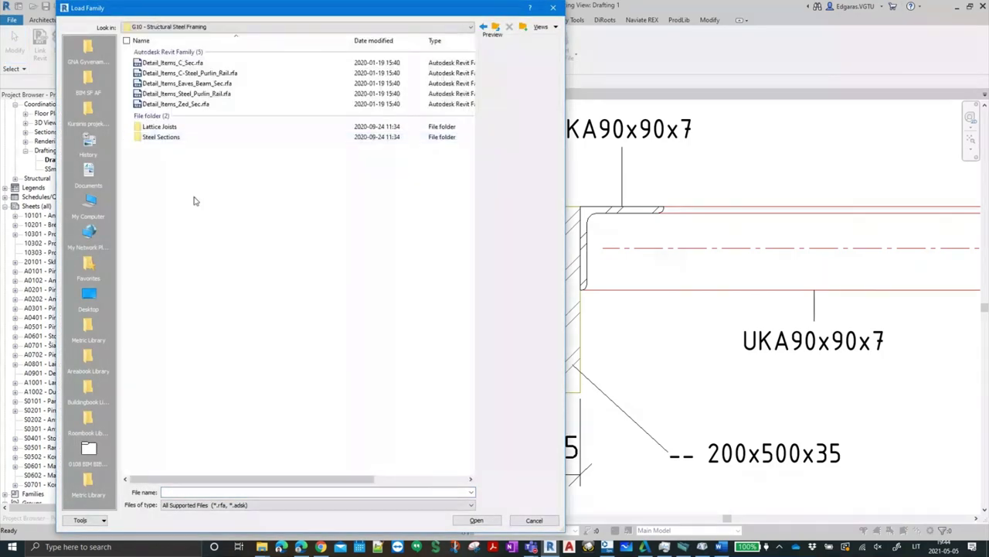
{"action": "key", "text": "BackSpace"}
{"action": "key", "text": "BackSpace"}
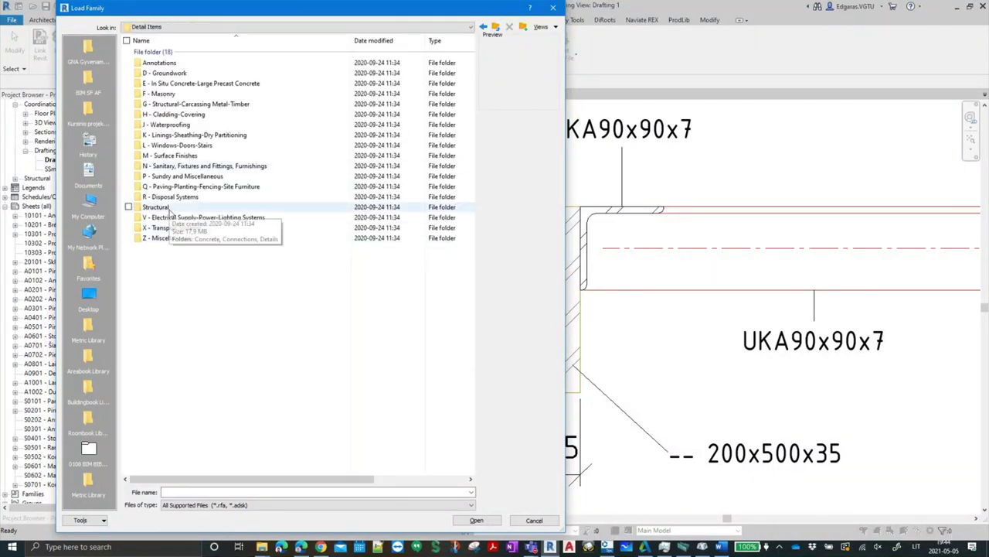
{"action": "left_click", "coordinate": [162, 66]}
{"action": "double_click", "coordinate": [162, 65]}
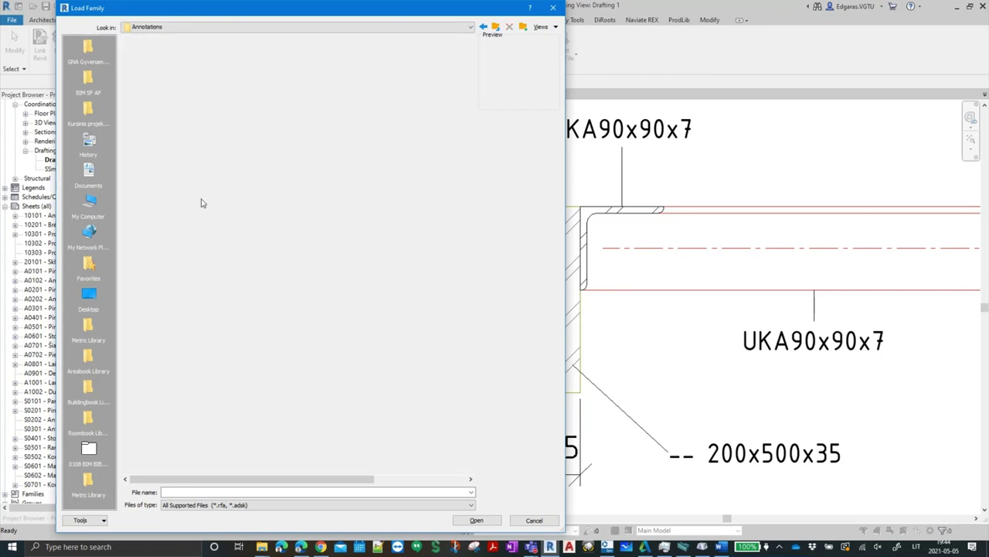
Open the Entourage folder in File Explorer via its right-click Open
{"action": "left_click", "coordinate": [168, 130]}
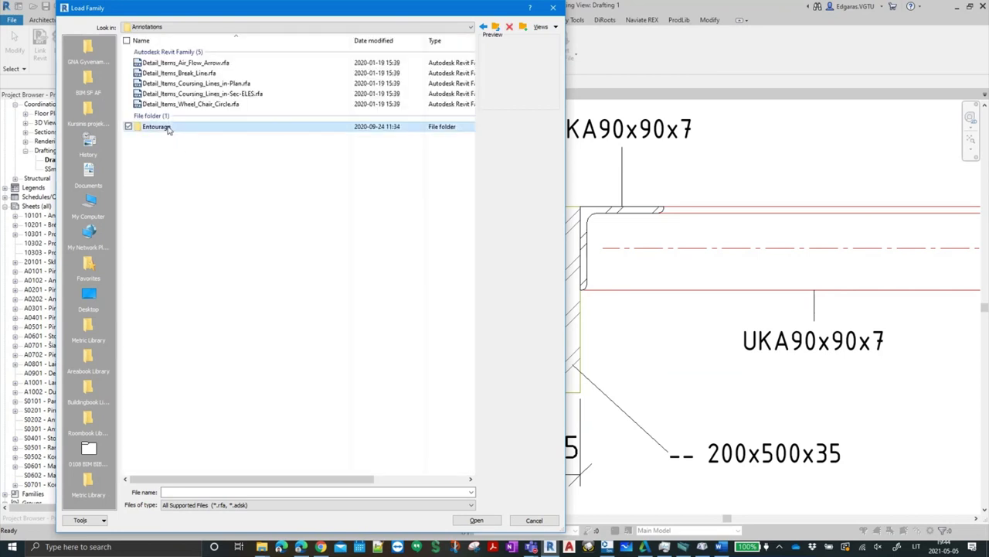
{"action": "double_click", "coordinate": [168, 127]}
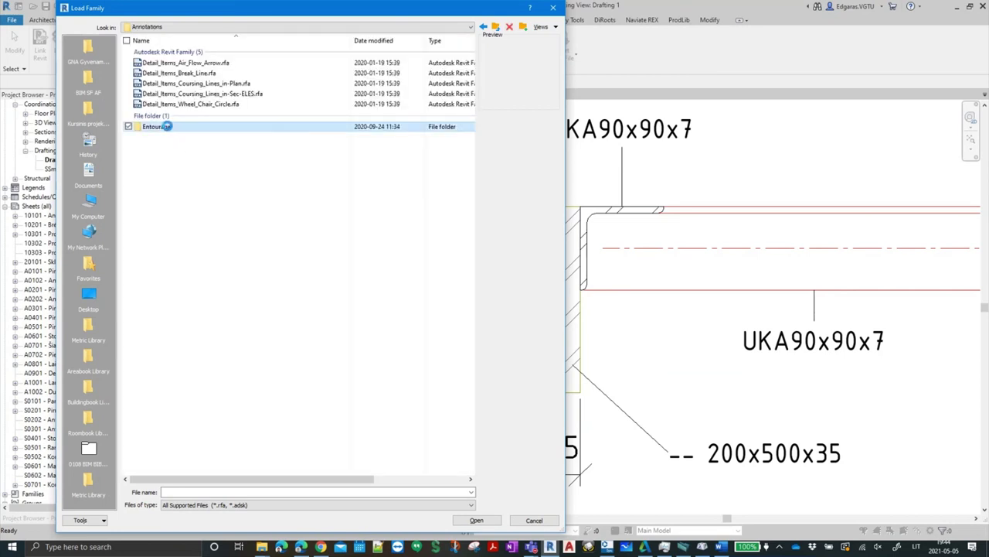
{"action": "right_click", "coordinate": [166, 126]}
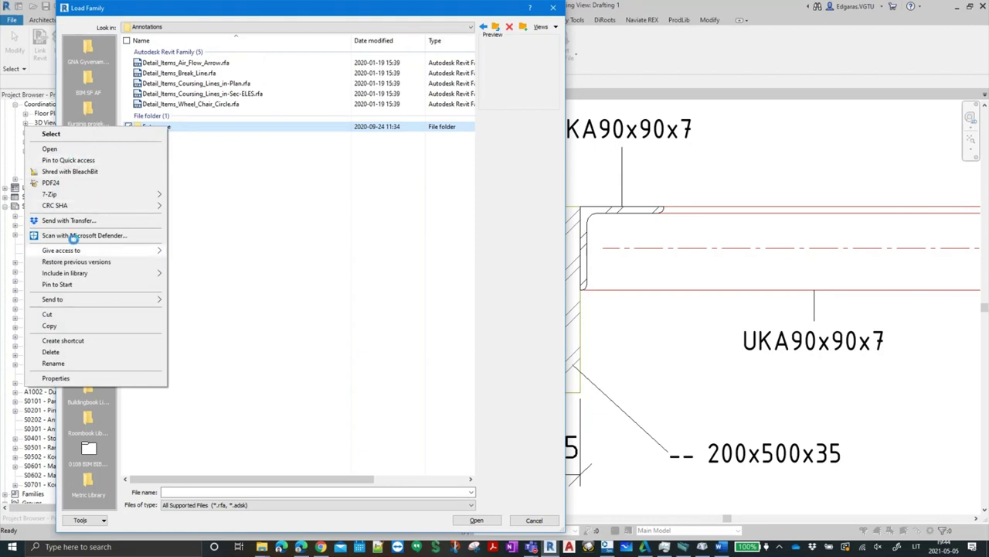
{"action": "left_click", "coordinate": [75, 150]}
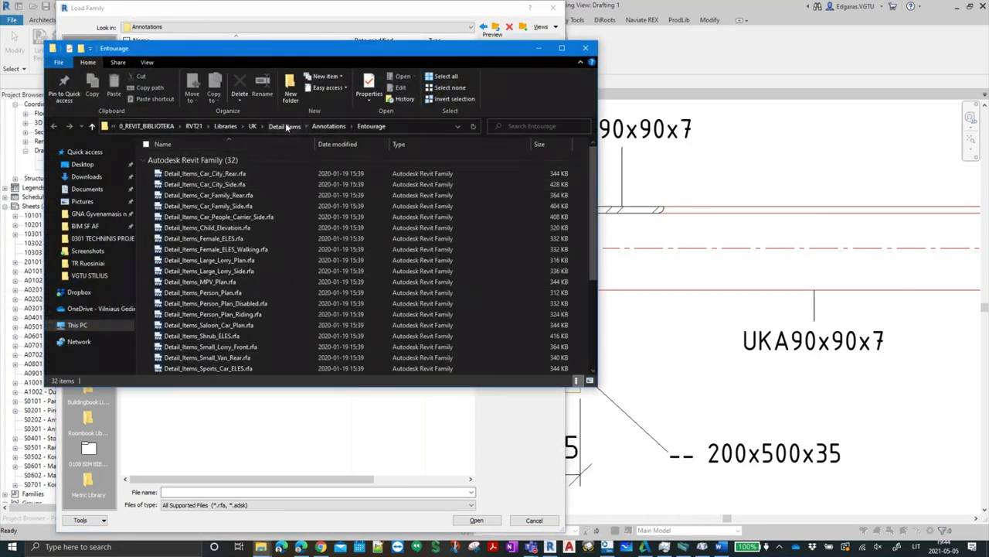
Search Detail Items for 'we' and widen the Name column to read the L-Angle-Welded Connection files
{"action": "left_click", "coordinate": [285, 125]}
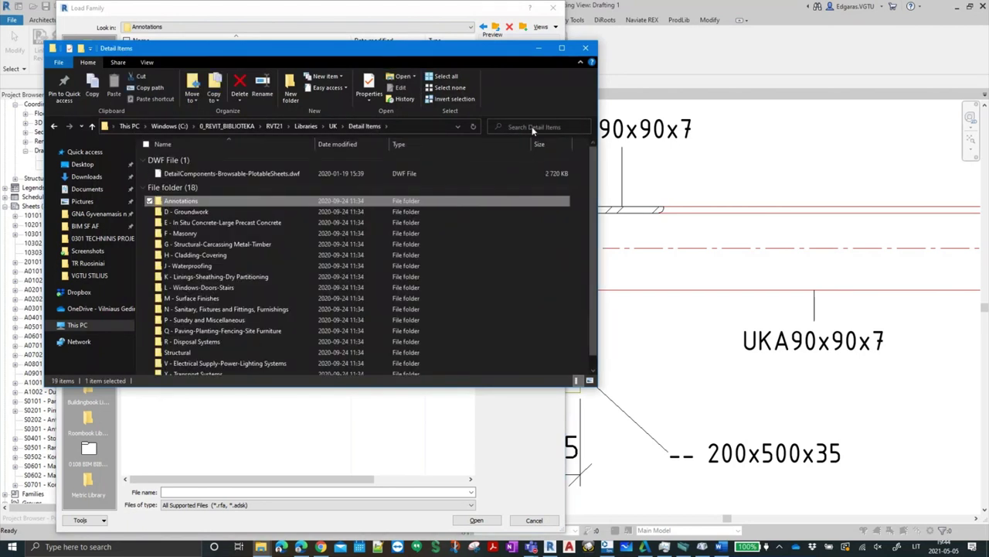
{"action": "left_click", "coordinate": [532, 126]}
{"action": "type", "text": "weld"}
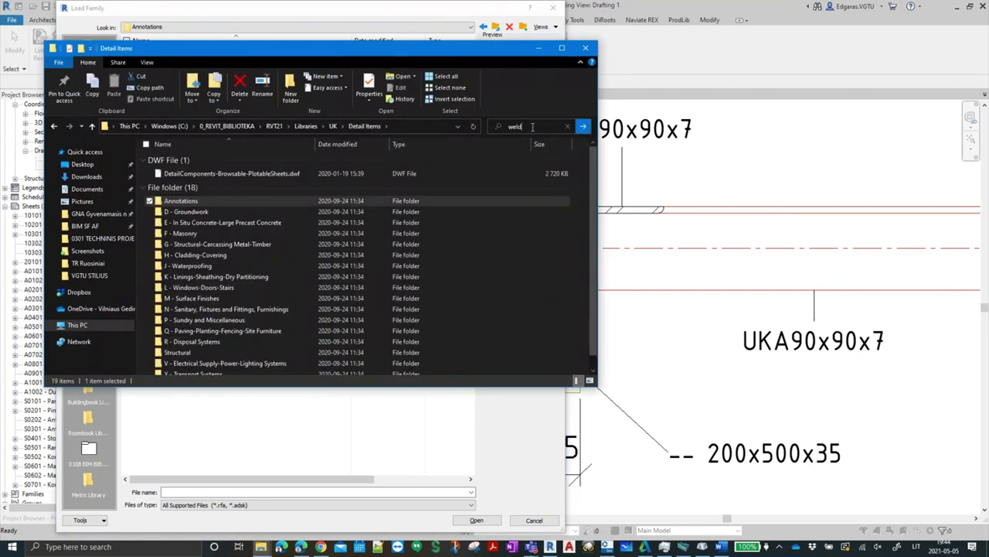
{"action": "key", "text": "Return"}
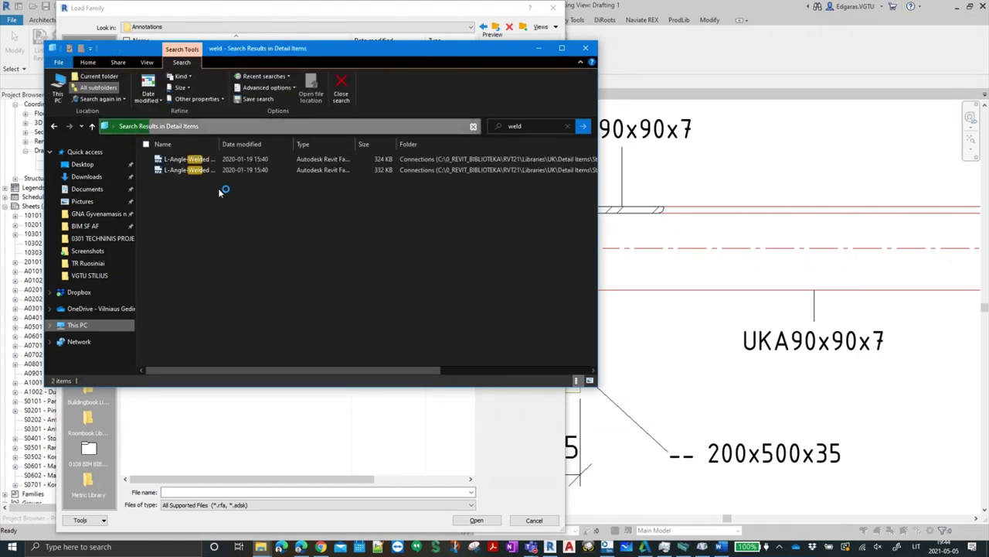
{"action": "double_click", "coordinate": [221, 143]}
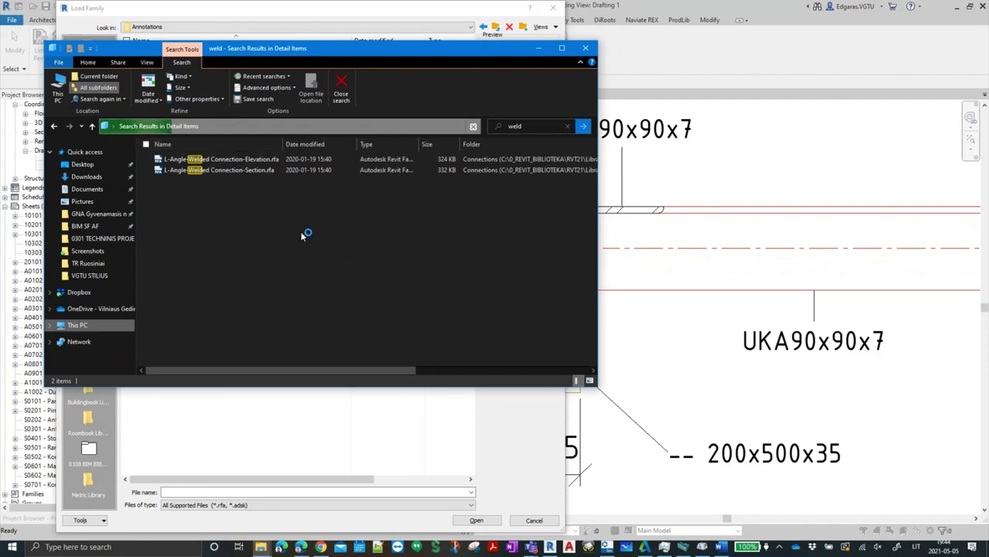
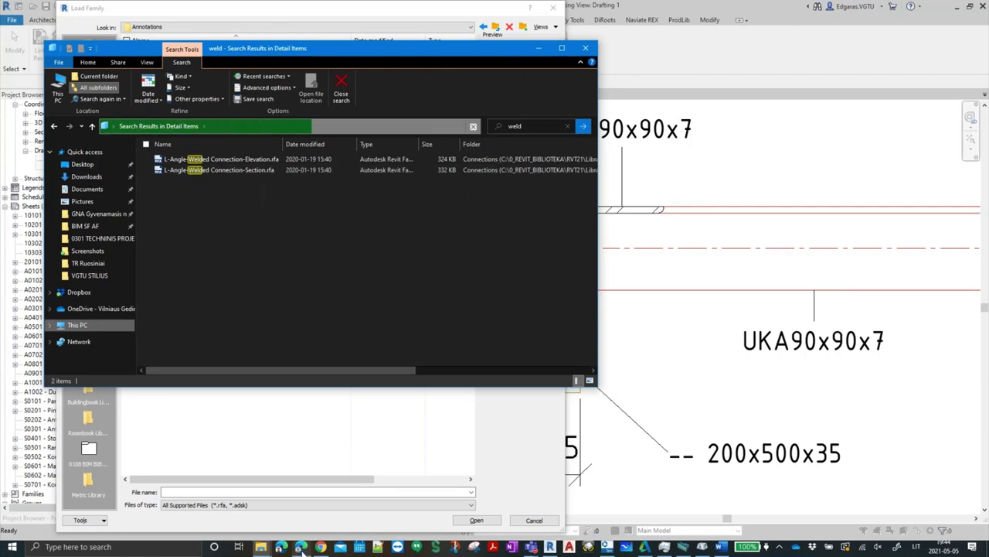
Leave Revit's weld family search for the browser and open a blank new tab
{"action": "left_click", "coordinate": [301, 547]}
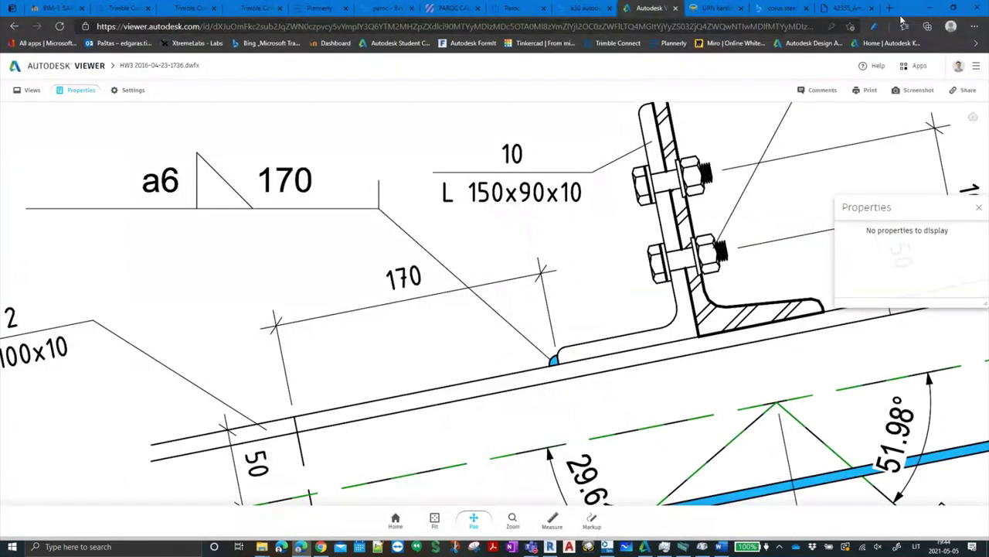
{"action": "left_click", "coordinate": [891, 9]}
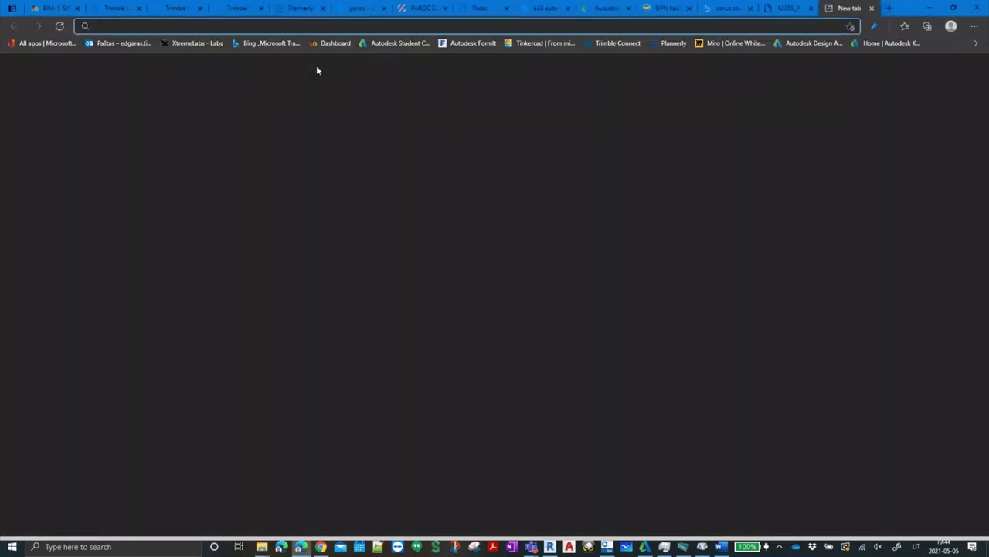
Search Bing for 'revit weld symbol' and open both 'Add a Welding Symbol to a View' results in background tabs
{"action": "type", "text": "revit"}
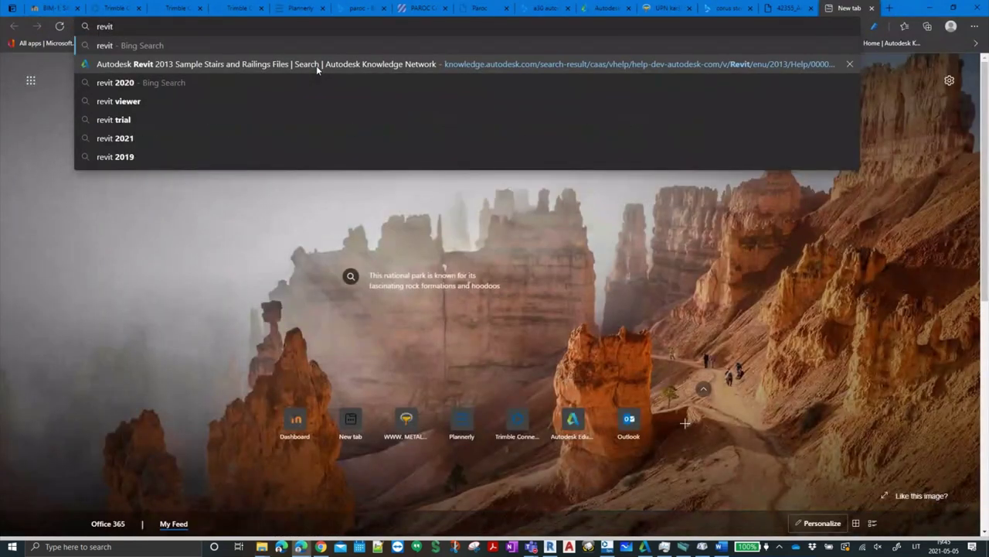
{"action": "type", "text": " weld s"}
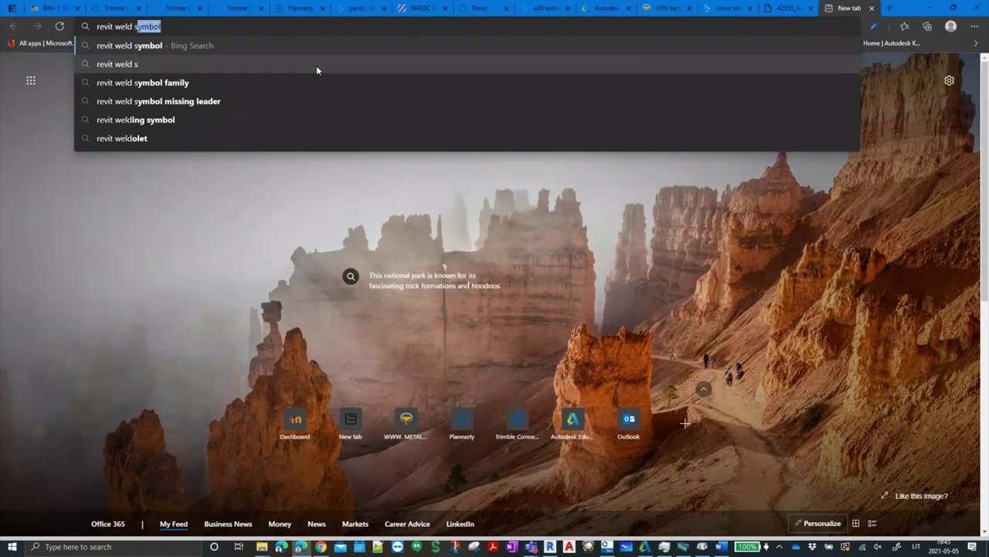
{"action": "type", "text": "ymbol"}
{"action": "key", "text": "Return"}
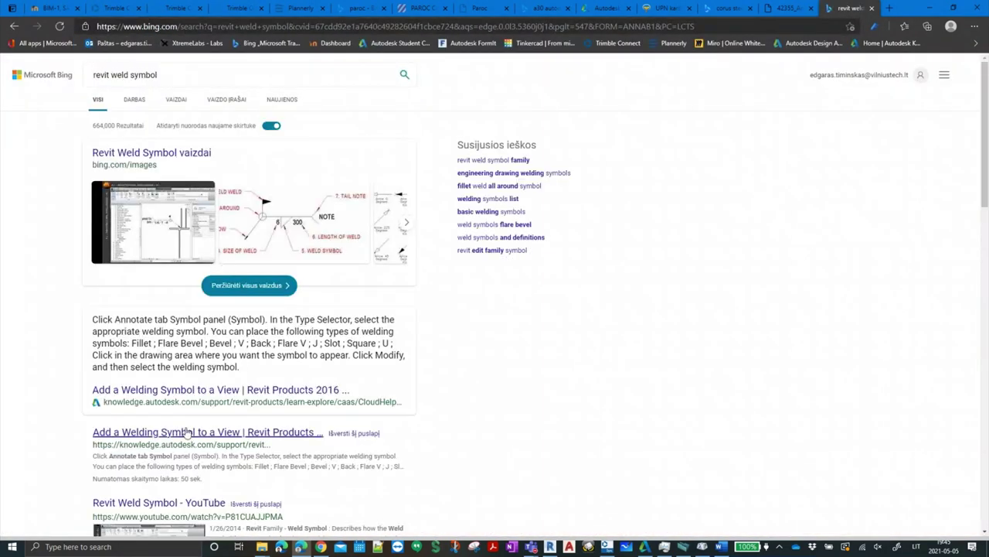
{"action": "scroll", "coordinate": [162, 390], "scroll_direction": "down", "scroll_amount": 2}
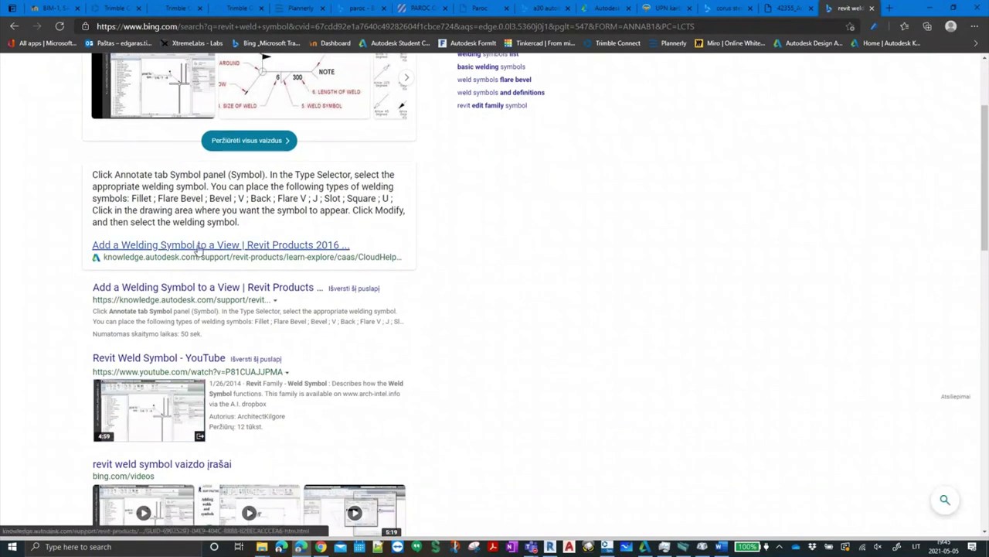
{"action": "middle_click", "coordinate": [197, 247]}
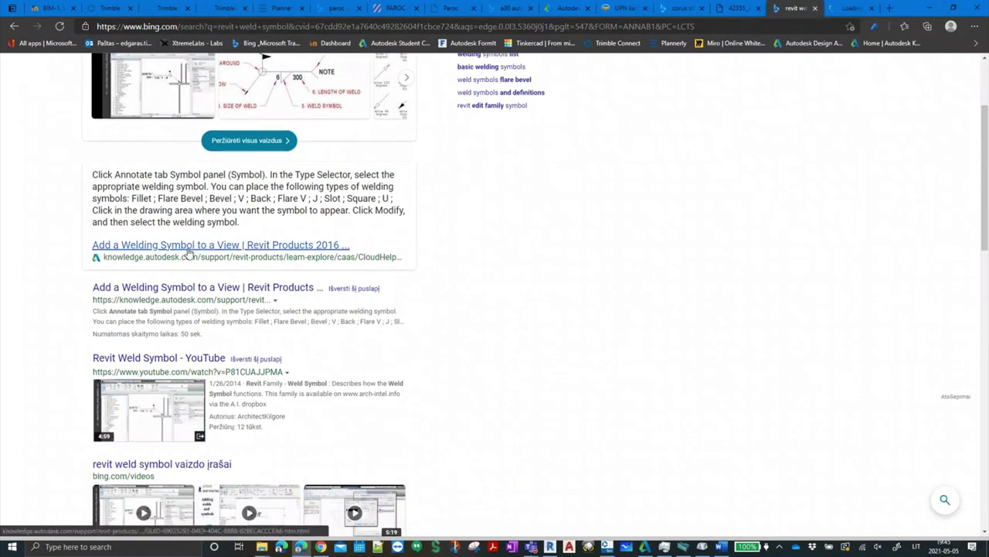
{"action": "middle_click", "coordinate": [244, 288]}
Read through the 'Add a Welding Symbol to a View' help article
{"action": "key", "text": "ctrl+Tab"}
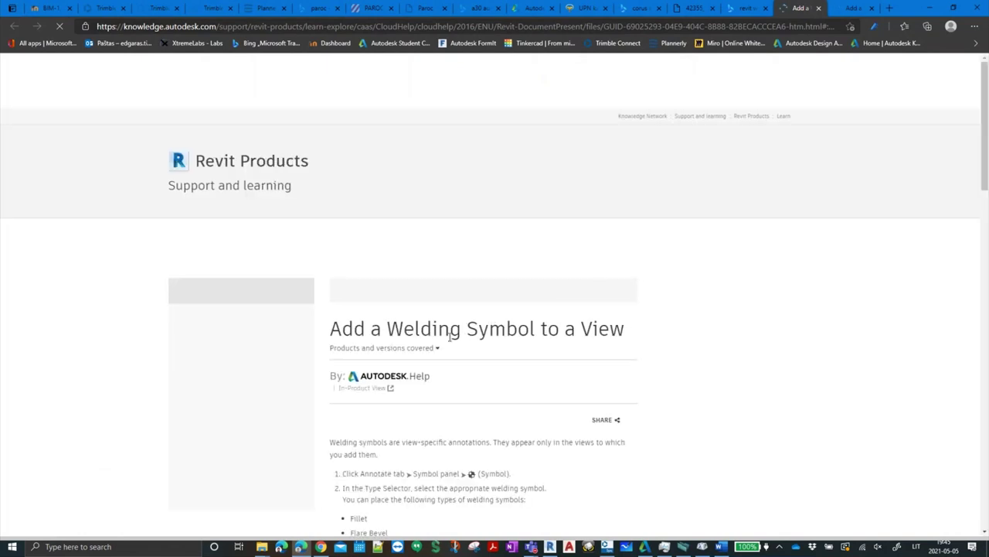
{"action": "scroll", "coordinate": [449, 336], "scroll_direction": "down", "scroll_amount": 2}
{"action": "scroll", "coordinate": [391, 322], "scroll_direction": "down", "scroll_amount": 2}
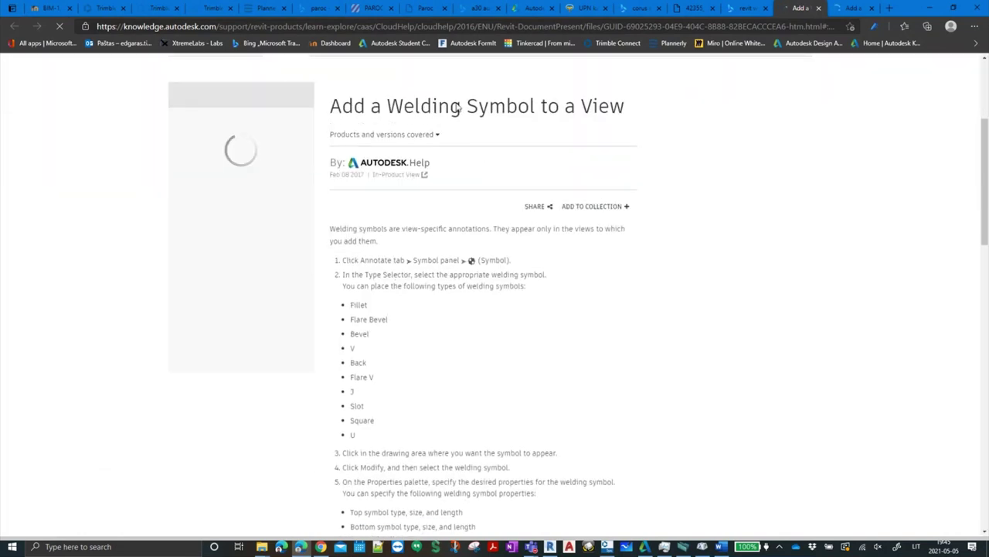
{"action": "scroll", "coordinate": [442, 215], "scroll_direction": "down", "scroll_amount": 2}
{"action": "scroll", "coordinate": [448, 232], "scroll_direction": "down", "scroll_amount": 4}
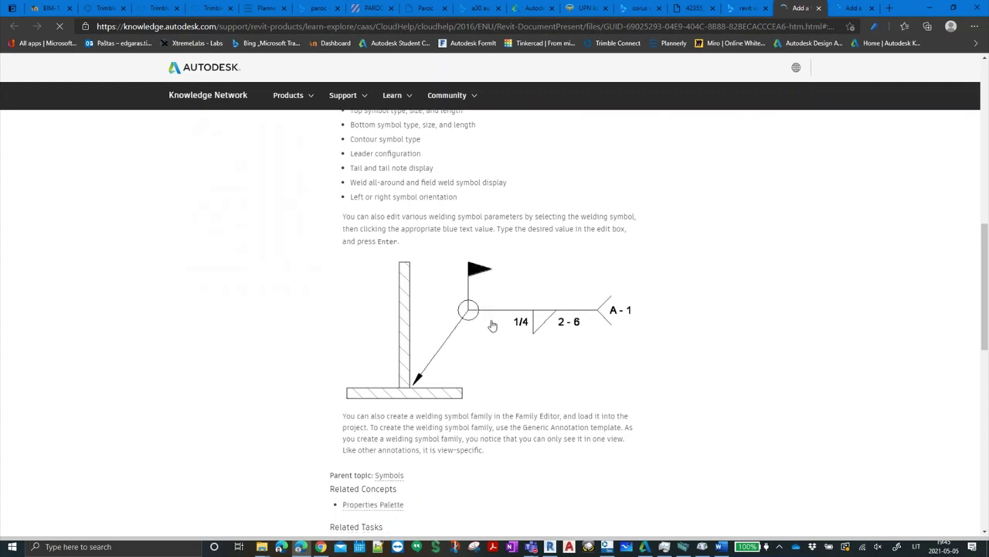
{"action": "scroll", "coordinate": [492, 326], "scroll_direction": "down", "scroll_amount": 4}
{"action": "scroll", "coordinate": [490, 323], "scroll_direction": "up", "scroll_amount": 3}
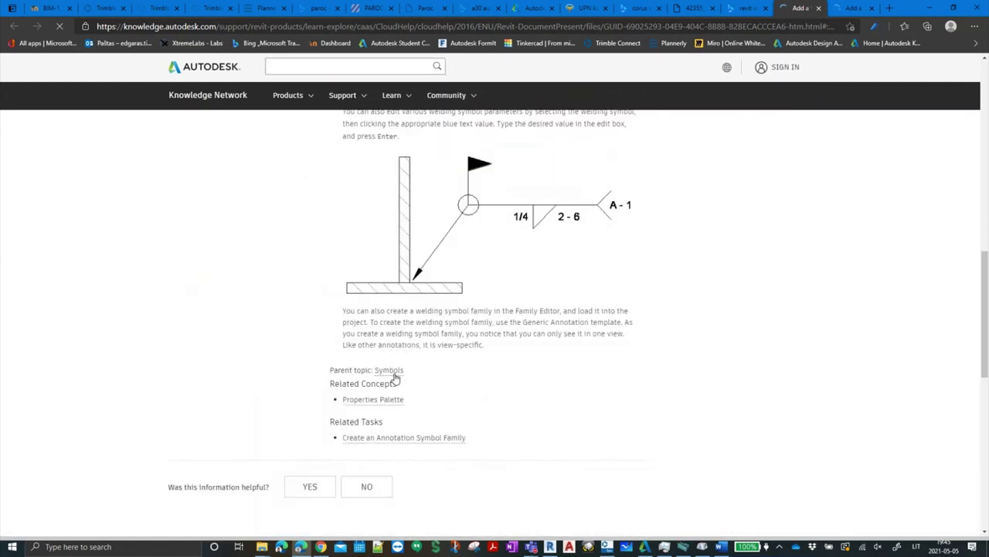
{"action": "scroll", "coordinate": [394, 340], "scroll_direction": "up", "scroll_amount": 2}
{"action": "scroll", "coordinate": [396, 323], "scroll_direction": "up", "scroll_amount": 3}
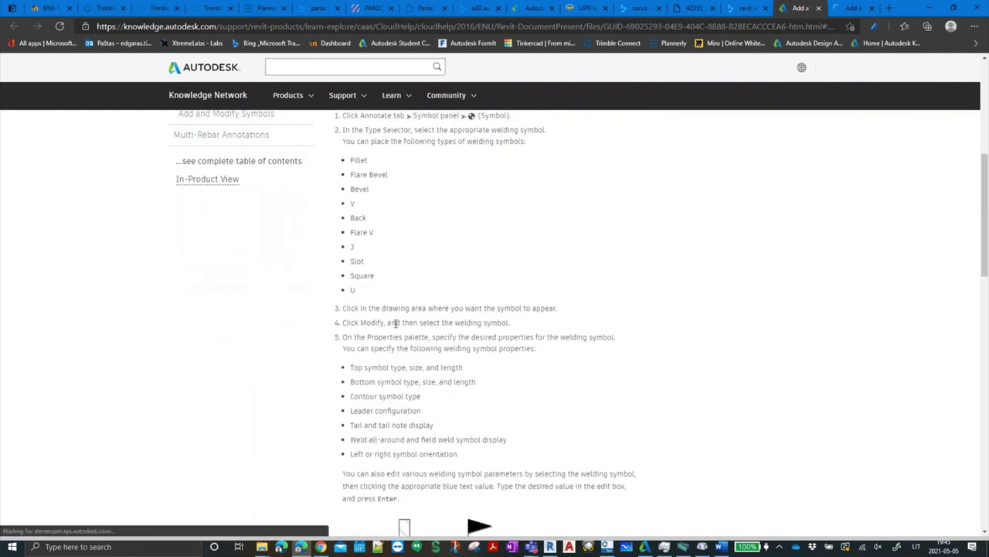
{"action": "scroll", "coordinate": [396, 323], "scroll_direction": "up", "scroll_amount": 3}
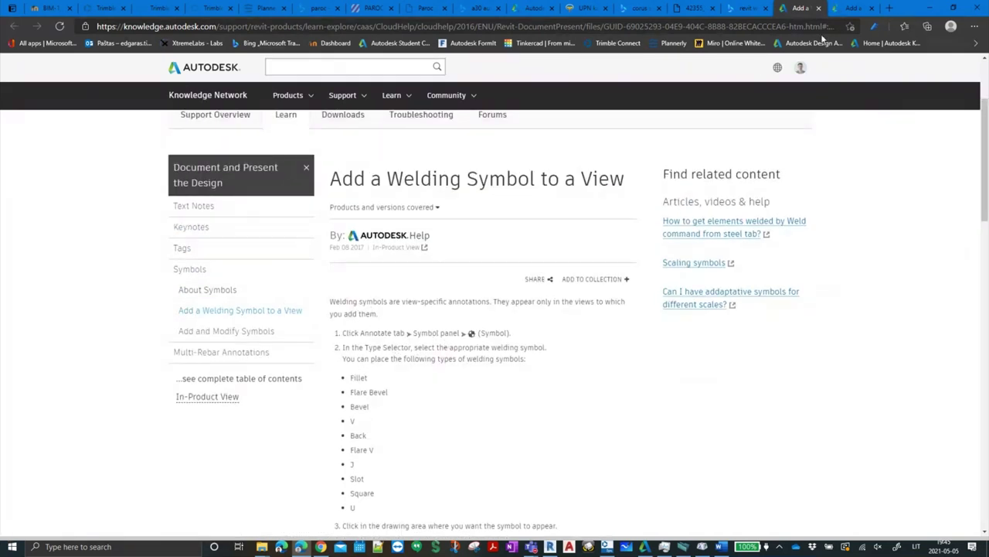
Look over the 2018 version of the article, then close that tab
{"action": "left_click", "coordinate": [843, 10]}
{"action": "scroll", "coordinate": [630, 257], "scroll_direction": "down", "scroll_amount": 3}
{"action": "scroll", "coordinate": [623, 261], "scroll_direction": "down", "scroll_amount": 4}
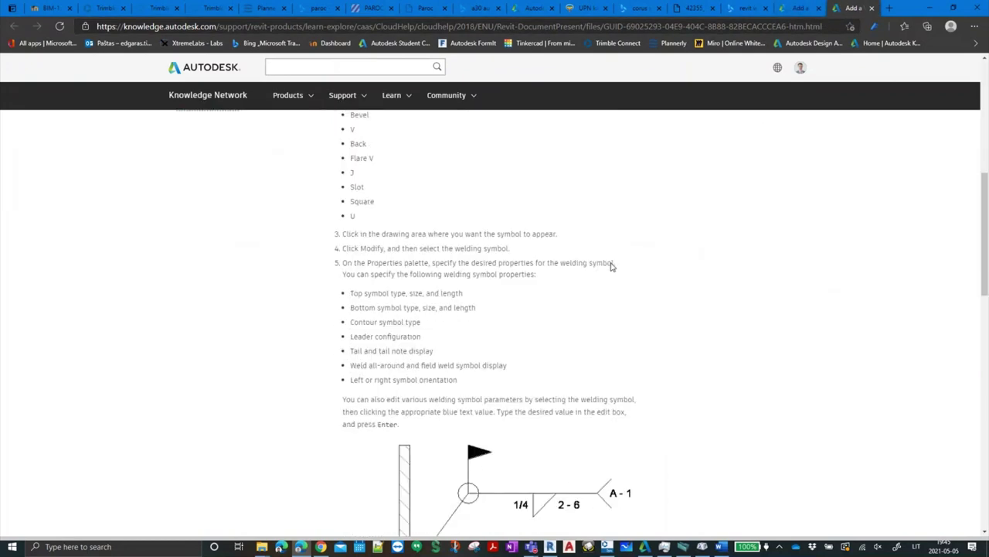
{"action": "scroll", "coordinate": [611, 265], "scroll_direction": "down", "scroll_amount": 3}
{"action": "scroll", "coordinate": [611, 267], "scroll_direction": "up", "scroll_amount": 6}
{"action": "scroll", "coordinate": [609, 267], "scroll_direction": "up", "scroll_amount": 4}
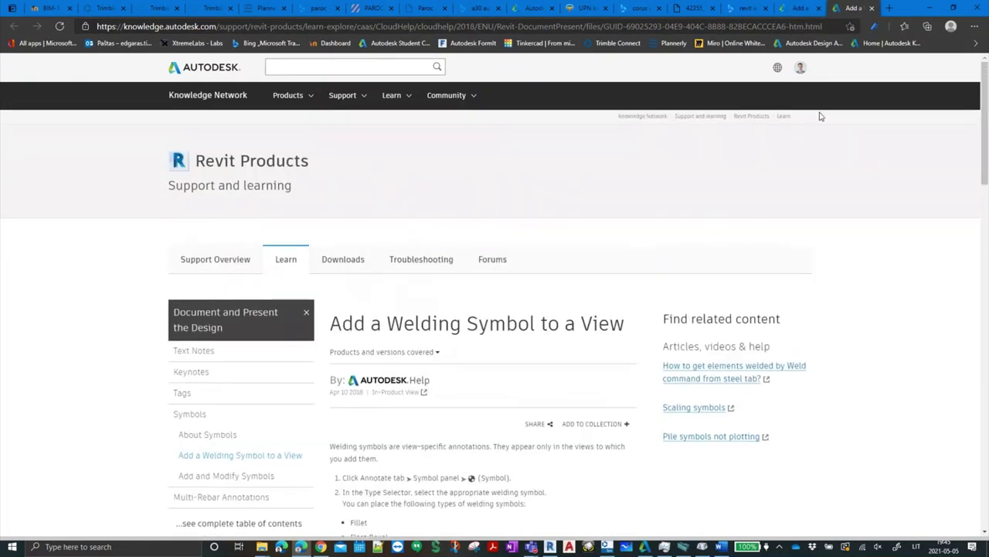
{"action": "middle_click", "coordinate": [851, 11]}
Re-read the welding-symbol steps and go back to the Bing results
{"action": "scroll", "coordinate": [461, 330], "scroll_direction": "down", "scroll_amount": 1}
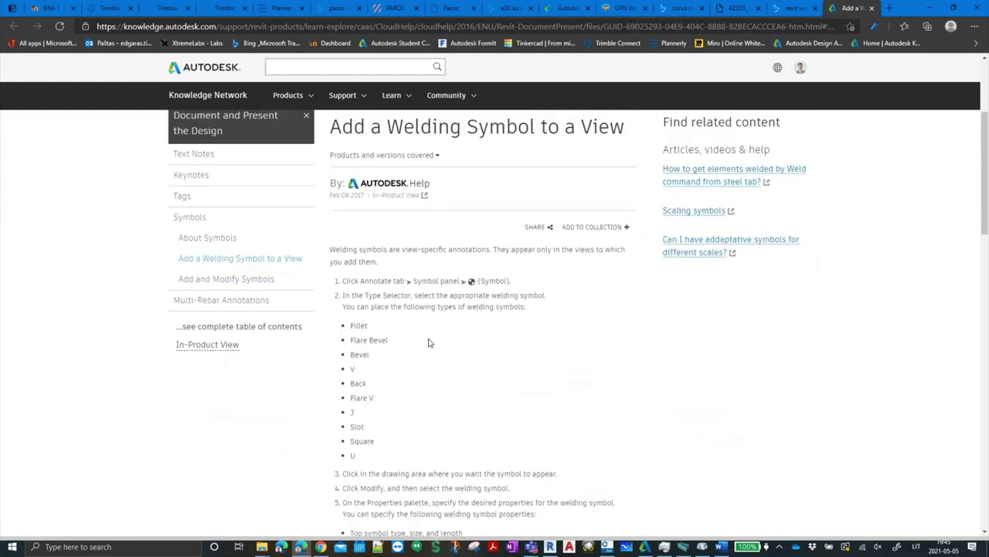
{"action": "scroll", "coordinate": [432, 326], "scroll_direction": "down", "scroll_amount": 2}
{"action": "scroll", "coordinate": [403, 235], "scroll_direction": "down", "scroll_amount": 4}
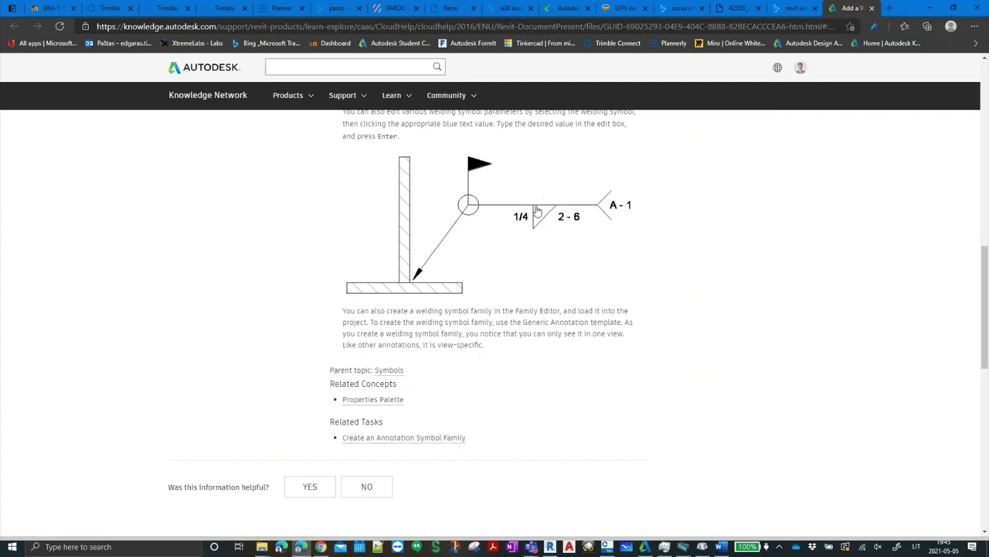
{"action": "scroll", "coordinate": [503, 259], "scroll_direction": "up", "scroll_amount": 3}
{"action": "scroll", "coordinate": [368, 223], "scroll_direction": "up", "scroll_amount": 2}
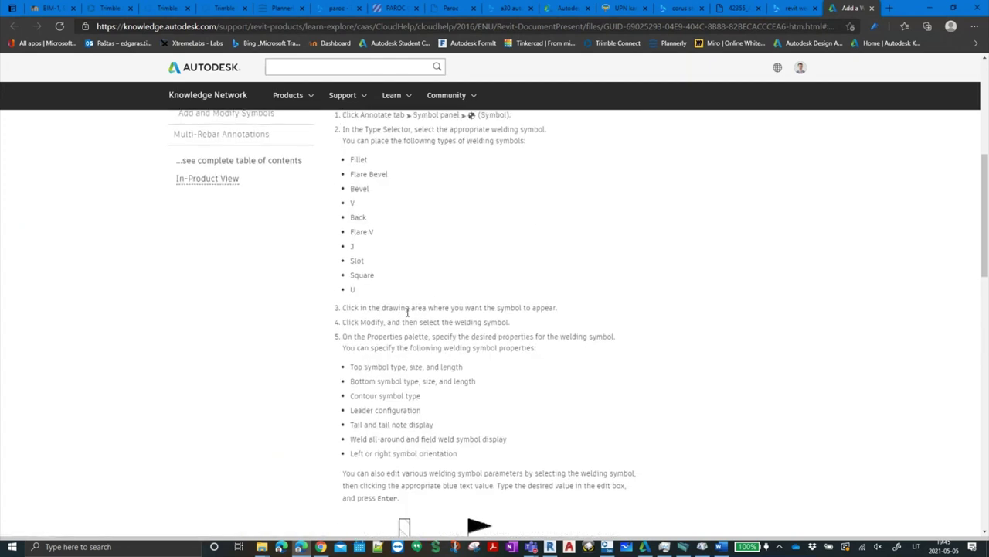
{"action": "scroll", "coordinate": [404, 315], "scroll_direction": "up", "scroll_amount": 2}
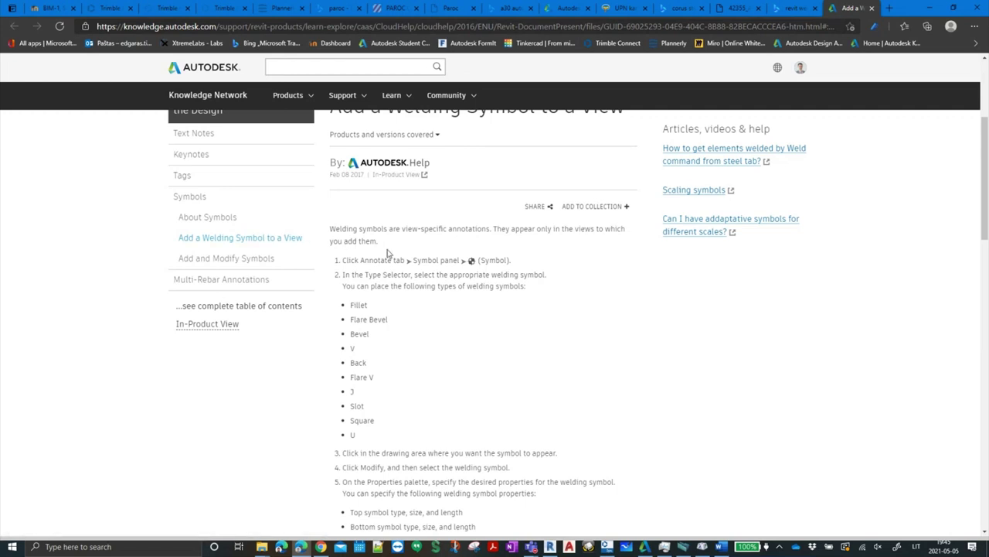
{"action": "scroll", "coordinate": [402, 291], "scroll_direction": "down", "scroll_amount": 2}
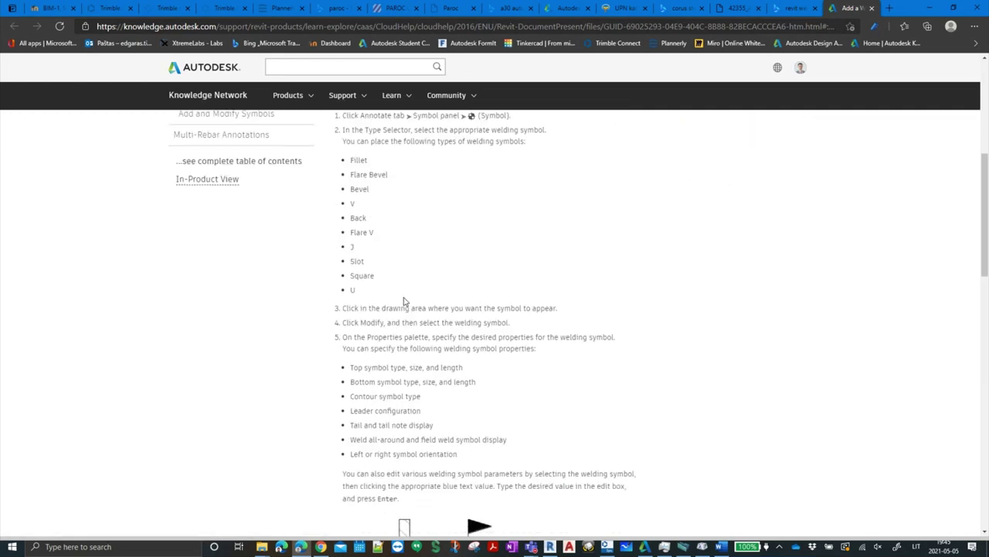
{"action": "scroll", "coordinate": [404, 300], "scroll_direction": "up", "scroll_amount": 2}
{"action": "scroll", "coordinate": [406, 305], "scroll_direction": "up", "scroll_amount": 3}
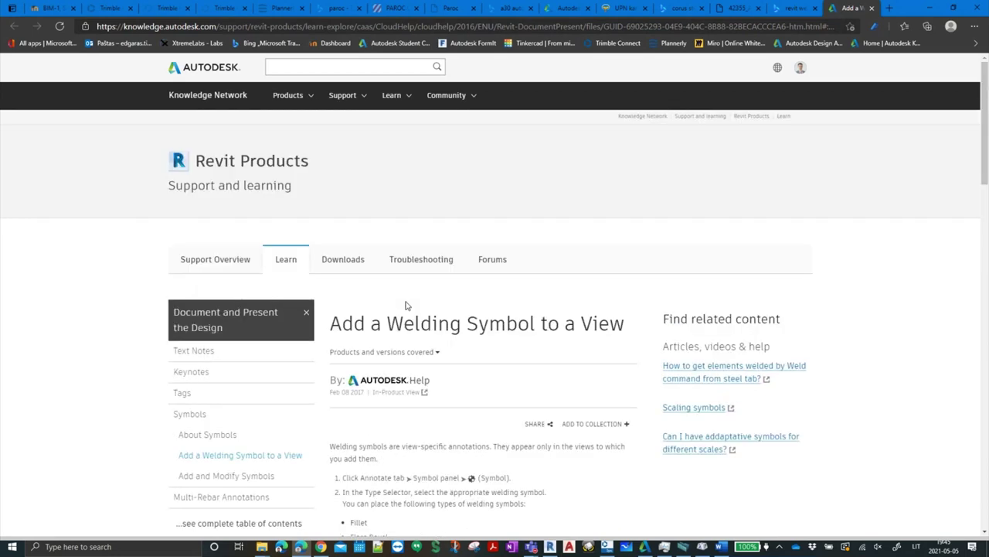
{"action": "scroll", "coordinate": [406, 306], "scroll_direction": "down", "scroll_amount": 1}
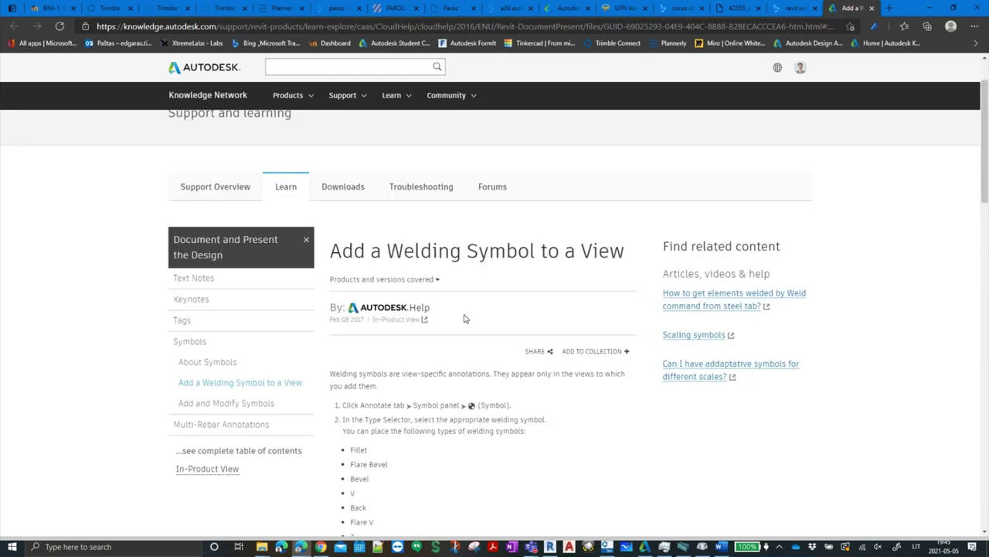
{"action": "scroll", "coordinate": [503, 371], "scroll_direction": "down", "scroll_amount": 3}
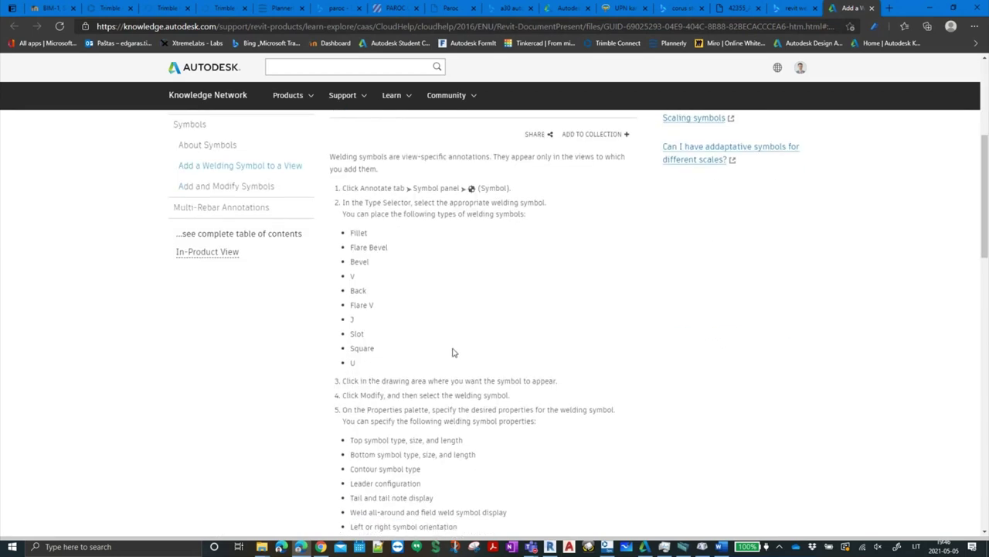
{"action": "left_click", "coordinate": [793, 13]}
Refine the search to 'revit weld symbol family' and open the forum results in new tabs
{"action": "scroll", "coordinate": [343, 155], "scroll_direction": "up", "scroll_amount": 2}
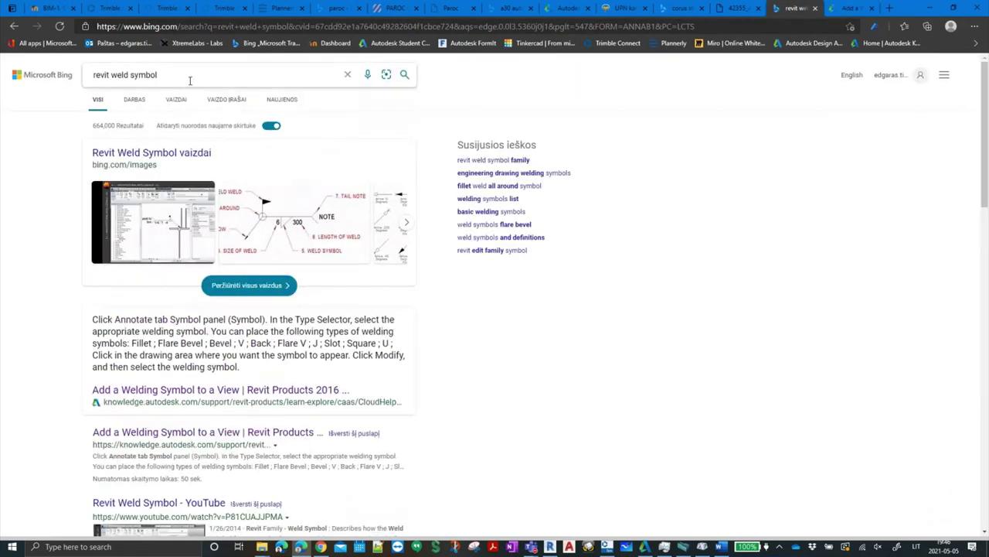
{"action": "type", "text": " family"}
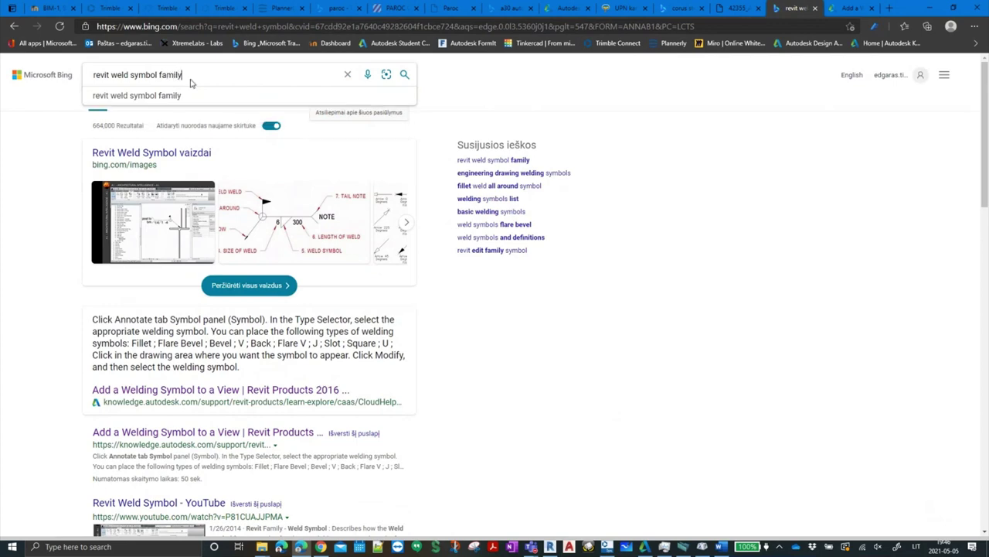
{"action": "key", "text": "Return"}
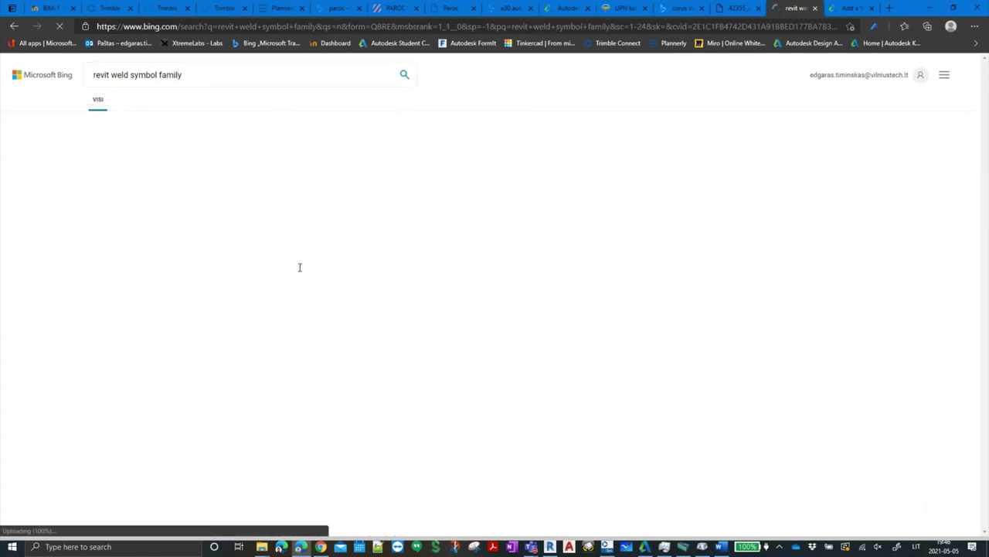
{"action": "scroll", "coordinate": [164, 320], "scroll_direction": "down", "scroll_amount": 2}
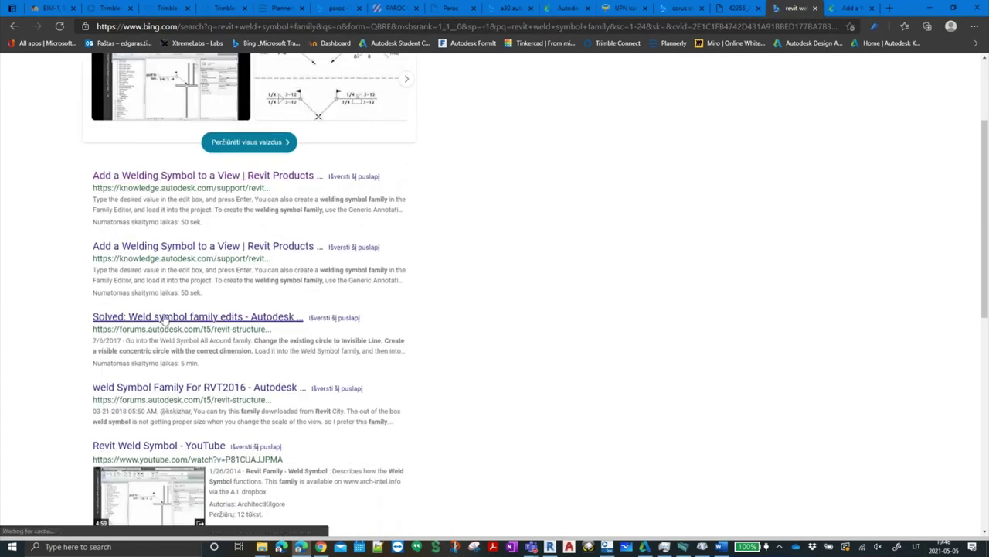
{"action": "left_click", "coordinate": [177, 245]}
{"action": "middle_click", "coordinate": [189, 321]}
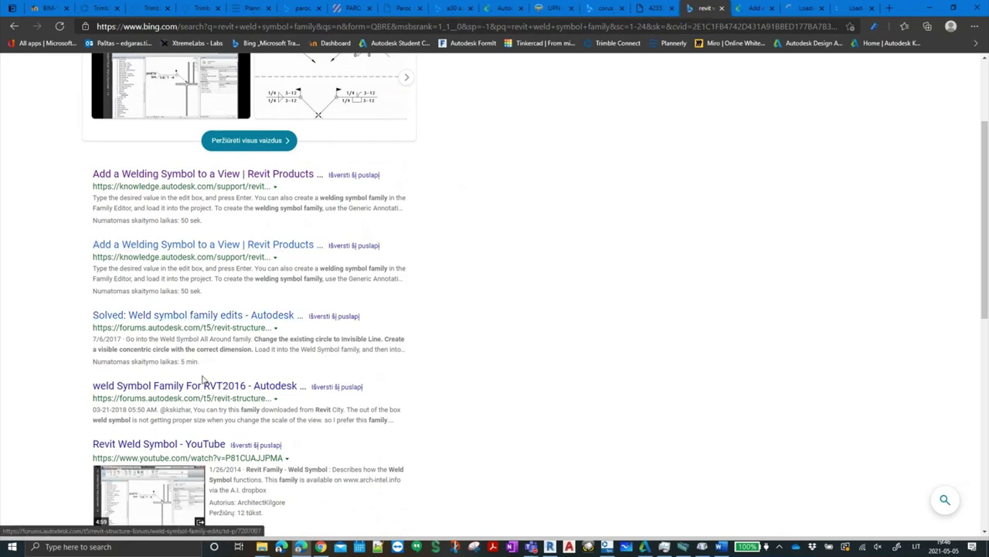
{"action": "middle_click", "coordinate": [200, 384]}
Check the welding symbol help page, then bring up the 'Weld symbol family edits' thread
{"action": "left_click", "coordinate": [708, 11]}
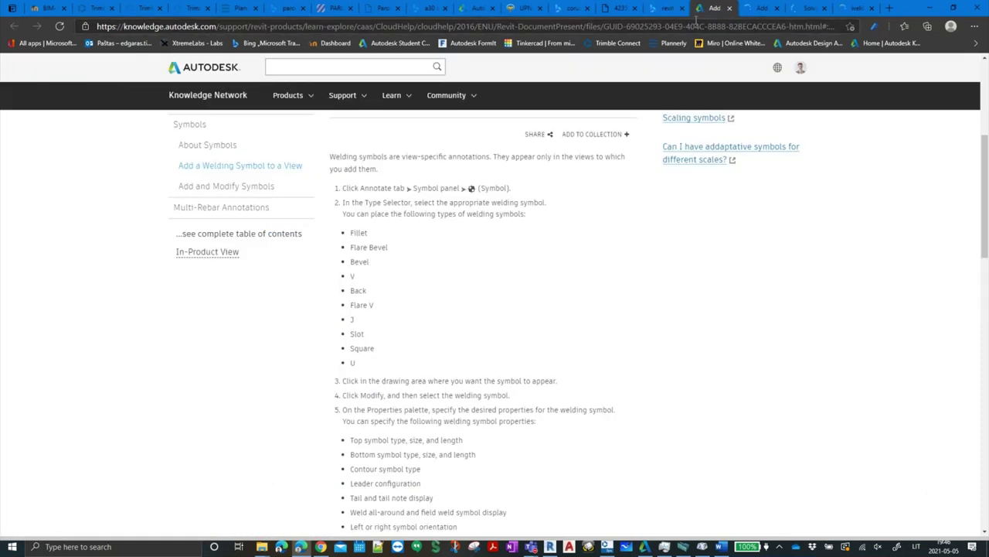
{"action": "left_click", "coordinate": [750, 8]}
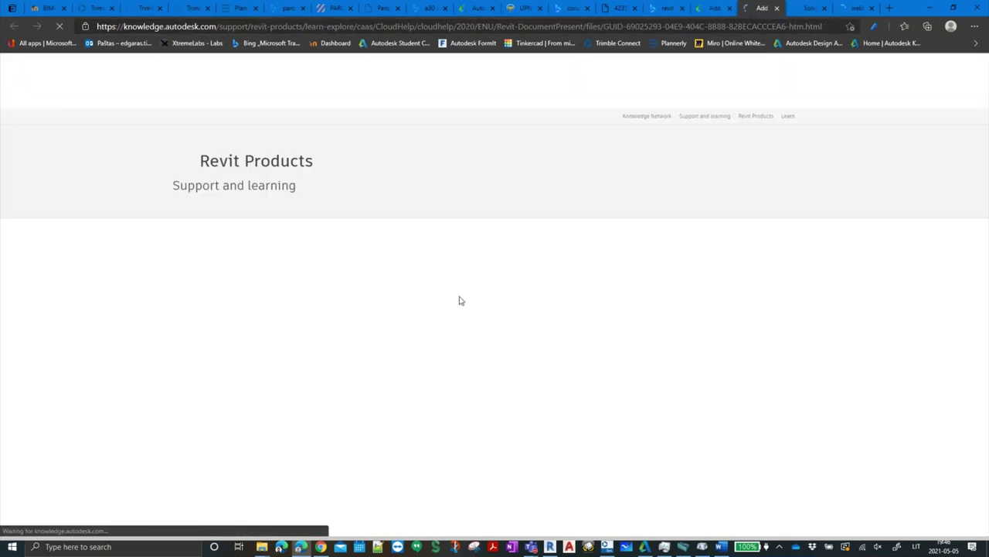
{"action": "scroll", "coordinate": [474, 326], "scroll_direction": "down", "scroll_amount": 3}
{"action": "scroll", "coordinate": [468, 322], "scroll_direction": "down", "scroll_amount": 1}
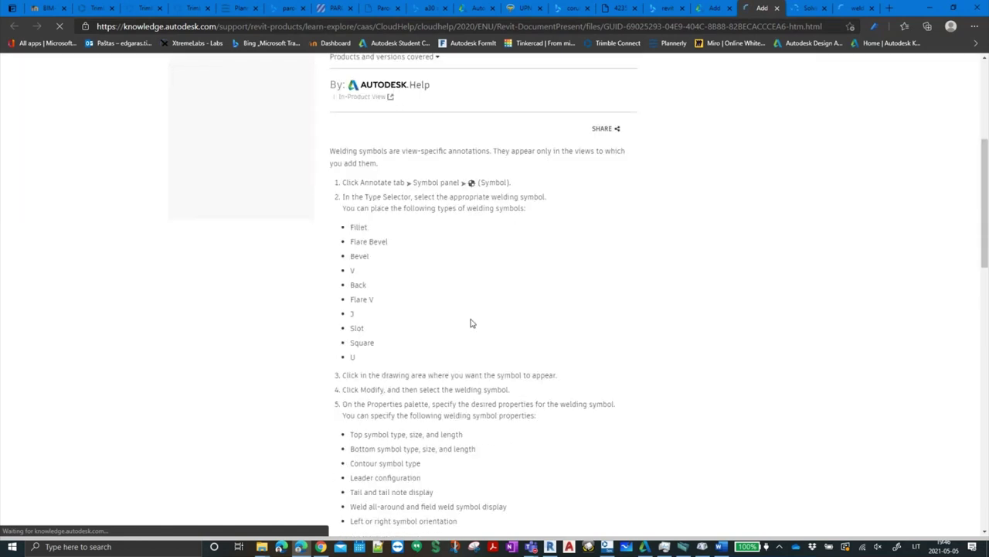
{"action": "scroll", "coordinate": [470, 325], "scroll_direction": "down", "scroll_amount": 10}
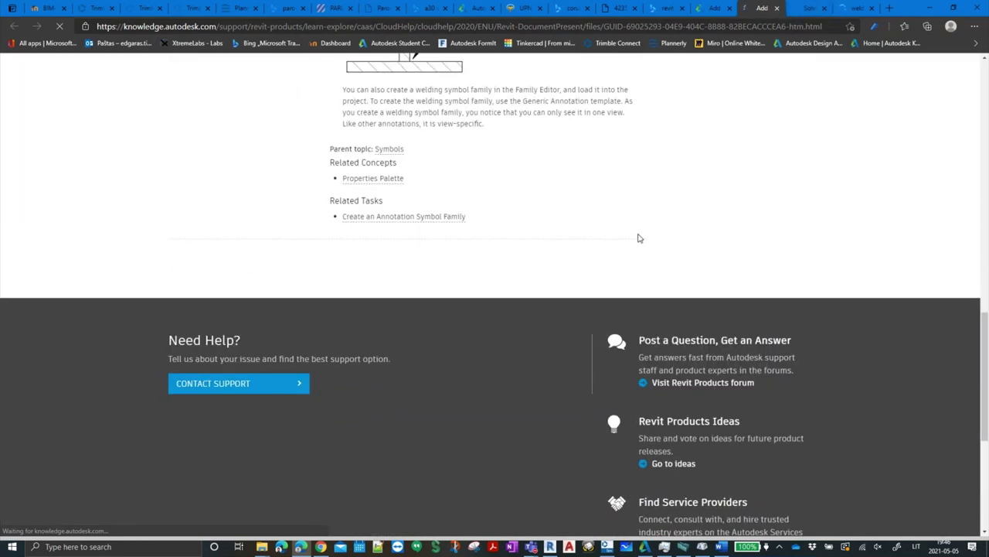
{"action": "key", "text": "ctrl+Tab"}
Jump to the accepted solution in the 'Weld symbol family edits' thread
{"action": "scroll", "coordinate": [402, 325], "scroll_direction": "down", "scroll_amount": 4}
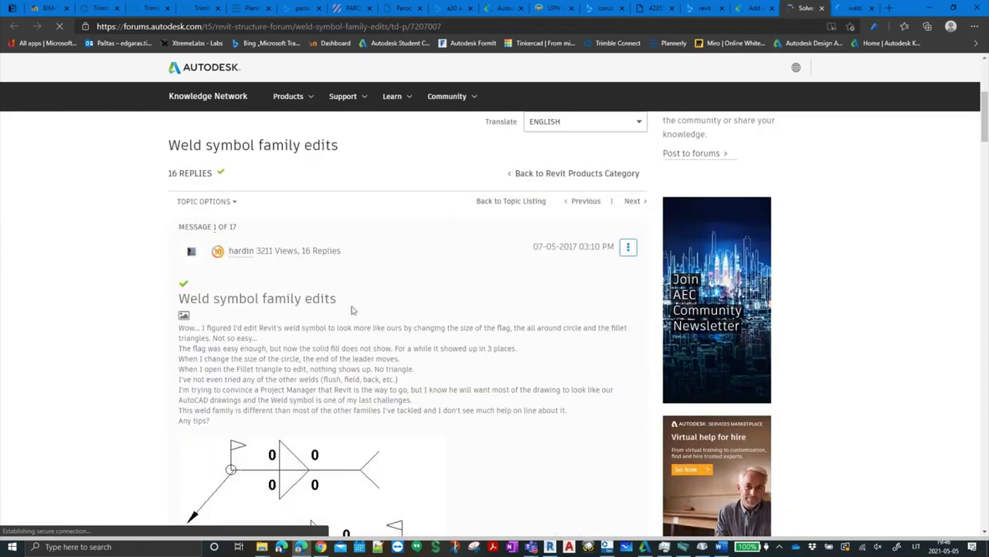
{"action": "scroll", "coordinate": [238, 266], "scroll_direction": "down", "scroll_amount": 3}
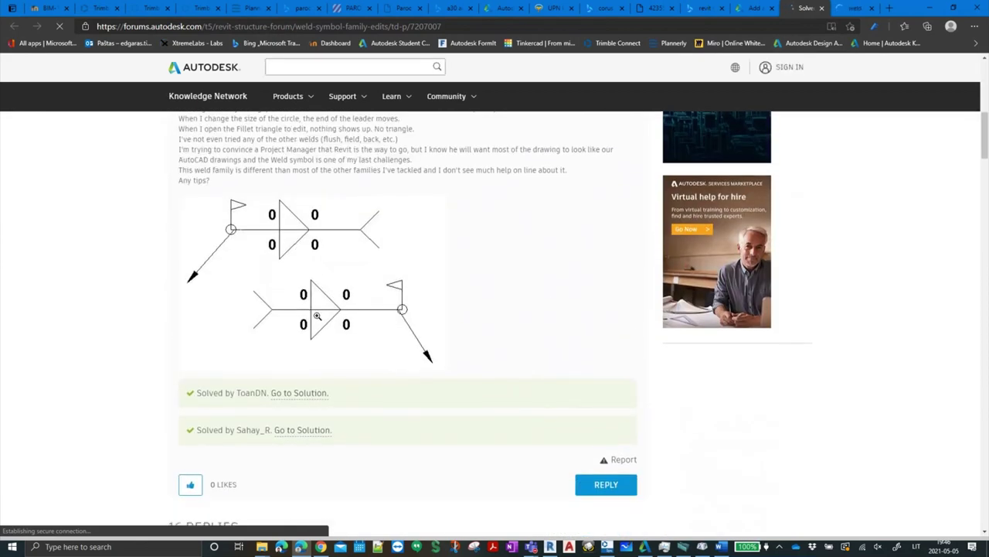
{"action": "scroll", "coordinate": [259, 309], "scroll_direction": "down", "scroll_amount": 2}
{"action": "left_click", "coordinate": [301, 277]}
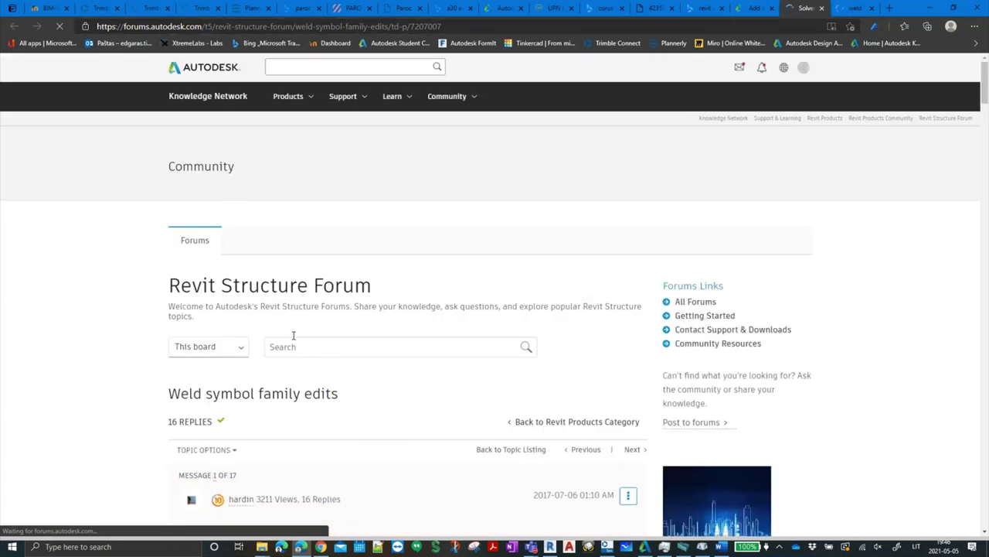
Download the WeldExample.rvt attachment and open it from the downloads list
{"action": "scroll", "coordinate": [293, 335], "scroll_direction": "down", "scroll_amount": 4}
{"action": "scroll", "coordinate": [255, 294], "scroll_direction": "down", "scroll_amount": 2}
{"action": "scroll", "coordinate": [232, 263], "scroll_direction": "down", "scroll_amount": 3}
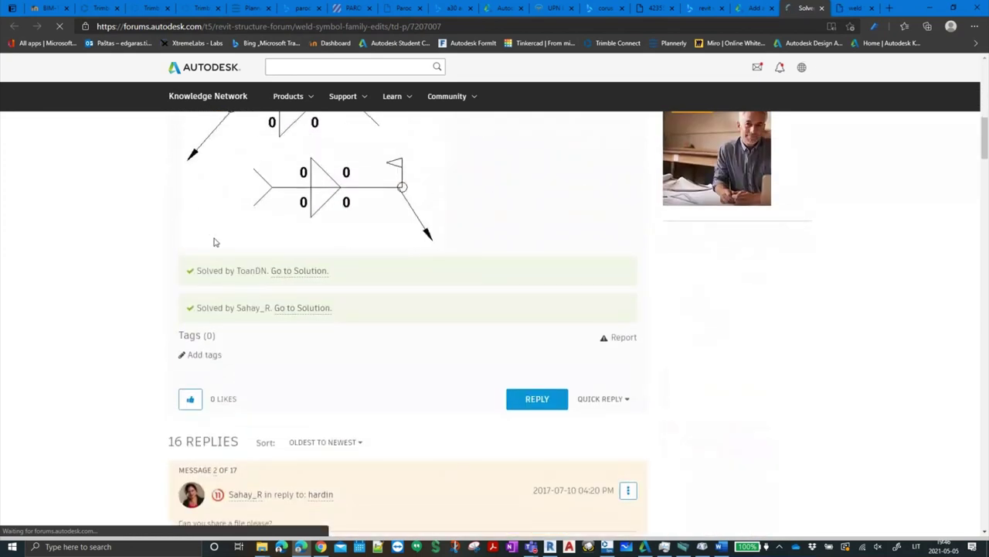
{"action": "scroll", "coordinate": [310, 296], "scroll_direction": "down", "scroll_amount": 1}
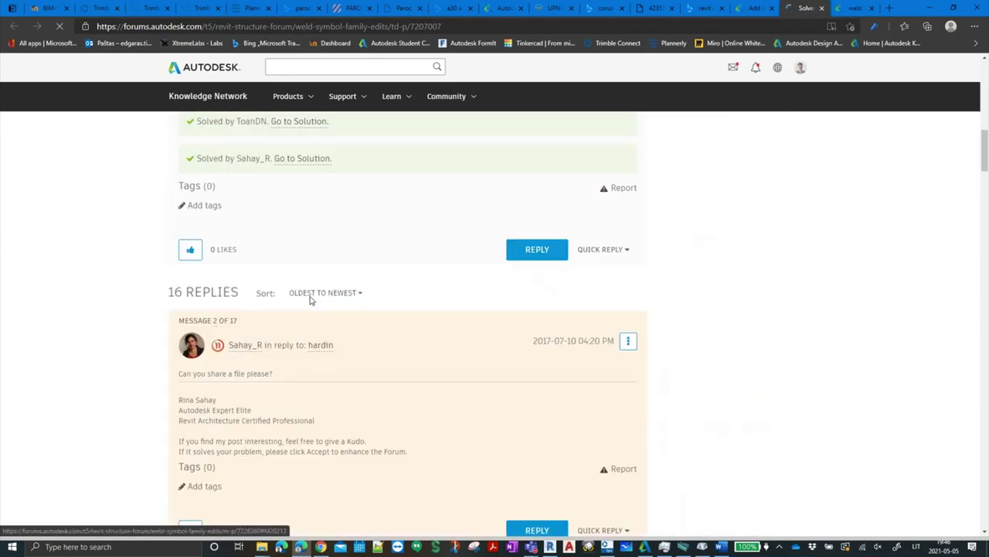
{"action": "scroll", "coordinate": [310, 296], "scroll_direction": "down", "scroll_amount": 2}
{"action": "scroll", "coordinate": [310, 296], "scroll_direction": "down", "scroll_amount": 3}
{"action": "scroll", "coordinate": [310, 296], "scroll_direction": "up", "scroll_amount": 2}
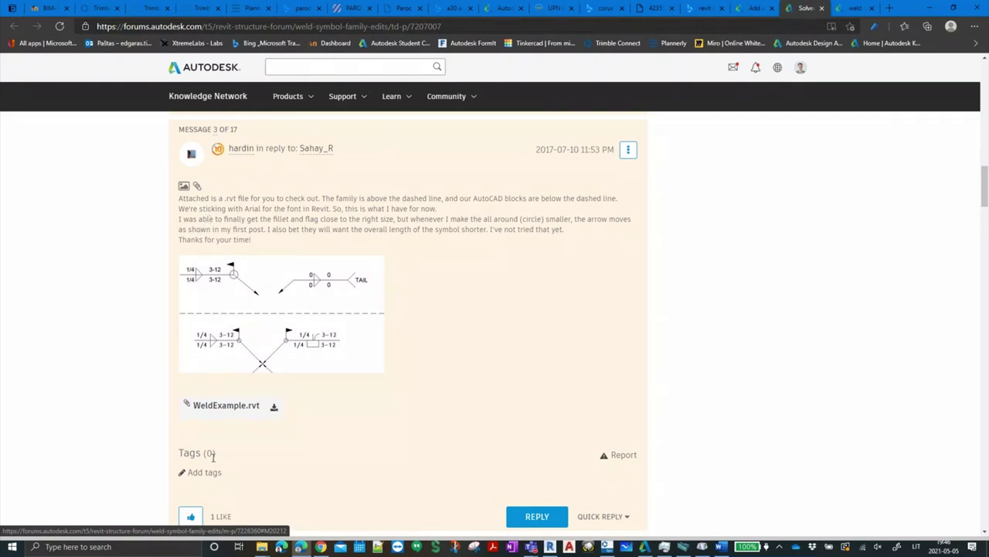
{"action": "left_click", "coordinate": [275, 411]}
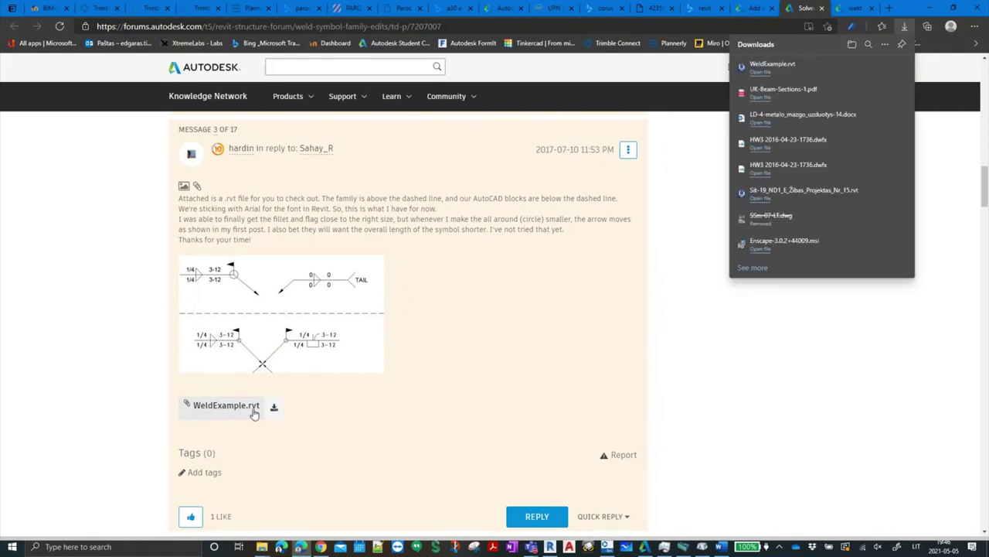
{"action": "mouse_move", "coordinate": [772, 67]}
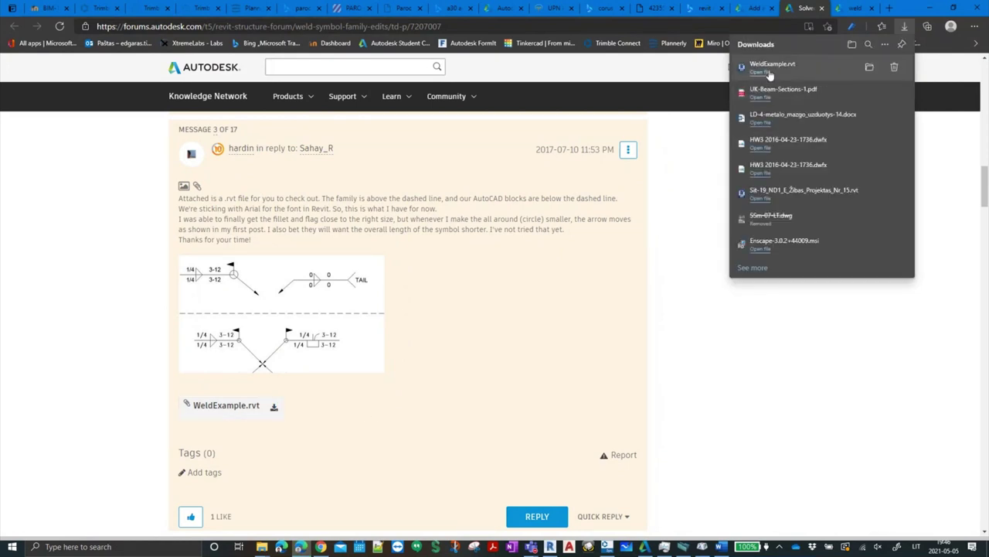
{"action": "left_click", "coordinate": [773, 67]}
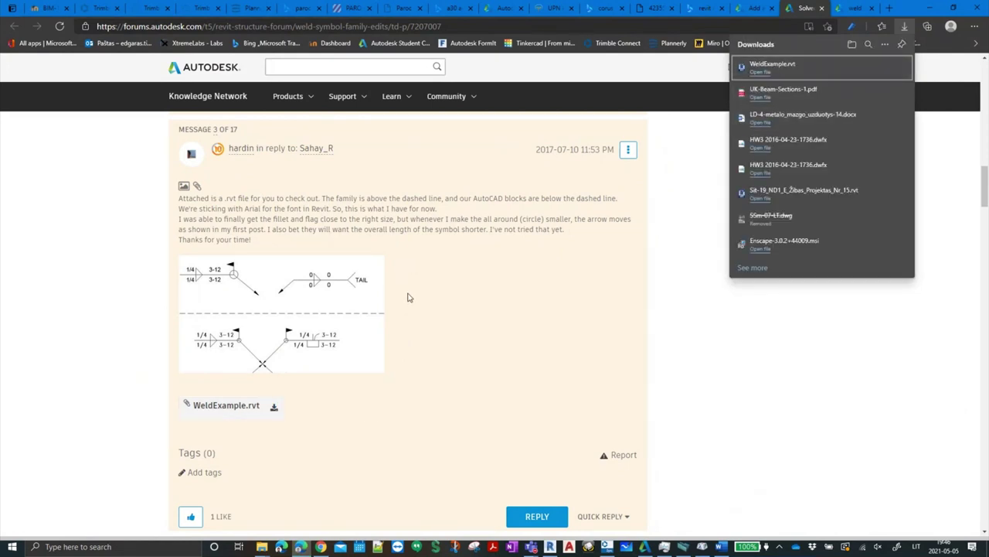
Cancel Revit's Load Family dialog and dismiss the unsaved-project reminder
{"action": "left_click", "coordinate": [764, 72]}
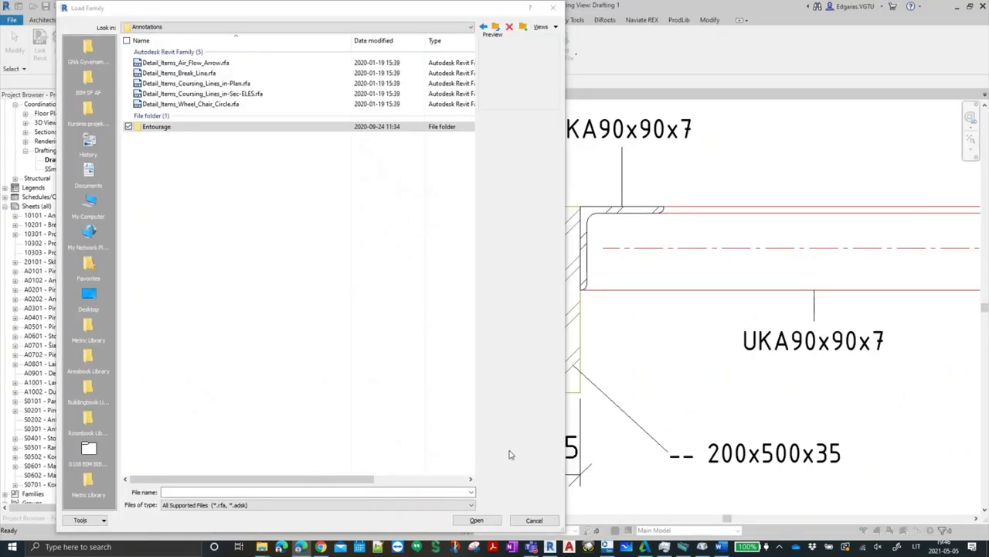
{"action": "left_click", "coordinate": [552, 8]}
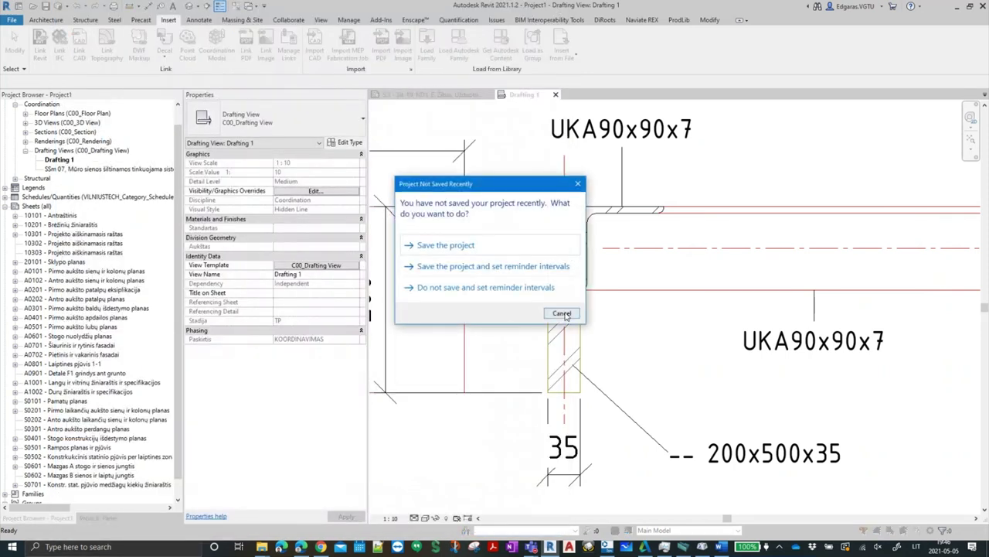
{"action": "left_click", "coordinate": [562, 313]}
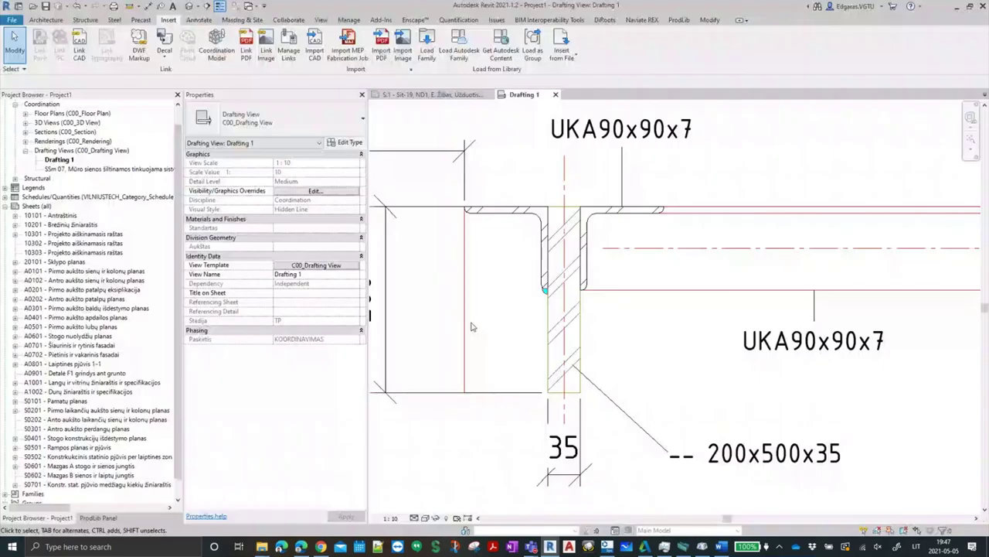
Open the downloaded WeldExample.rvt and upgrade it to Revit 2021, returning to the browser meanwhile
{"action": "left_click", "coordinate": [300, 546]}
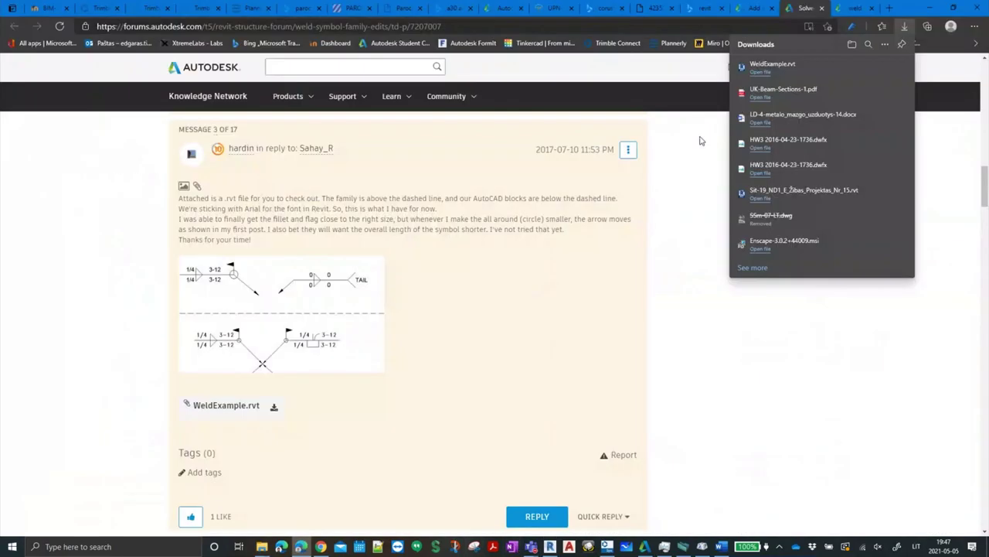
{"action": "left_click", "coordinate": [766, 73]}
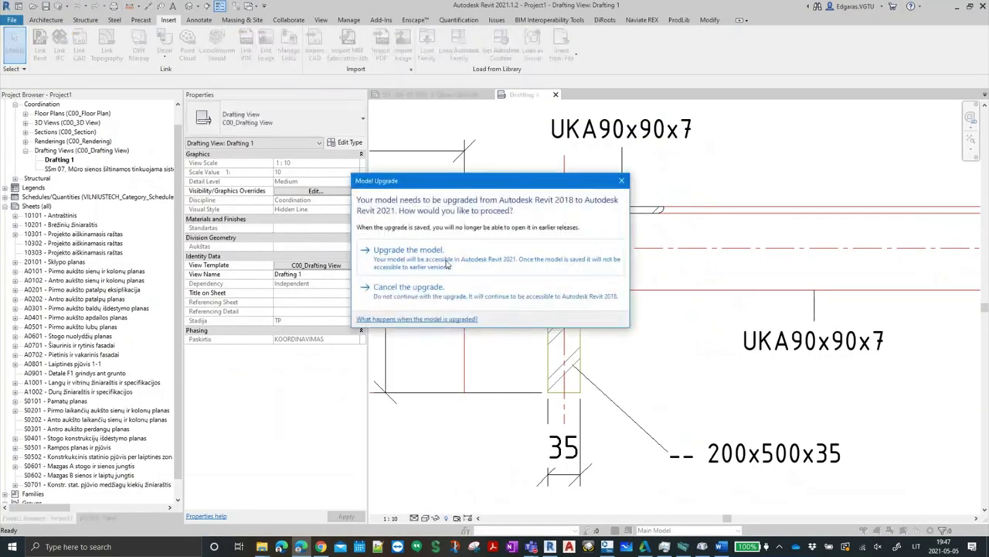
{"action": "left_click", "coordinate": [453, 255]}
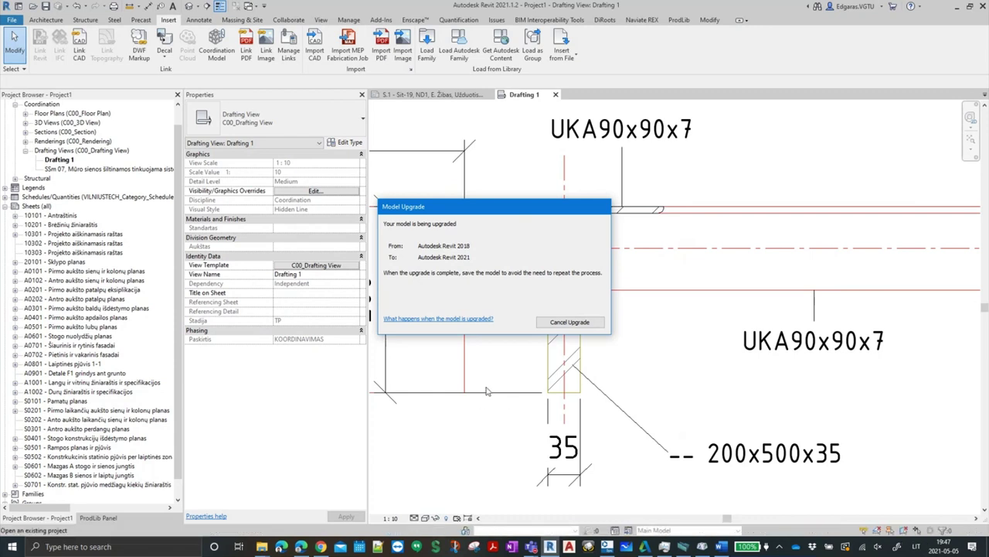
{"action": "left_click", "coordinate": [301, 547]}
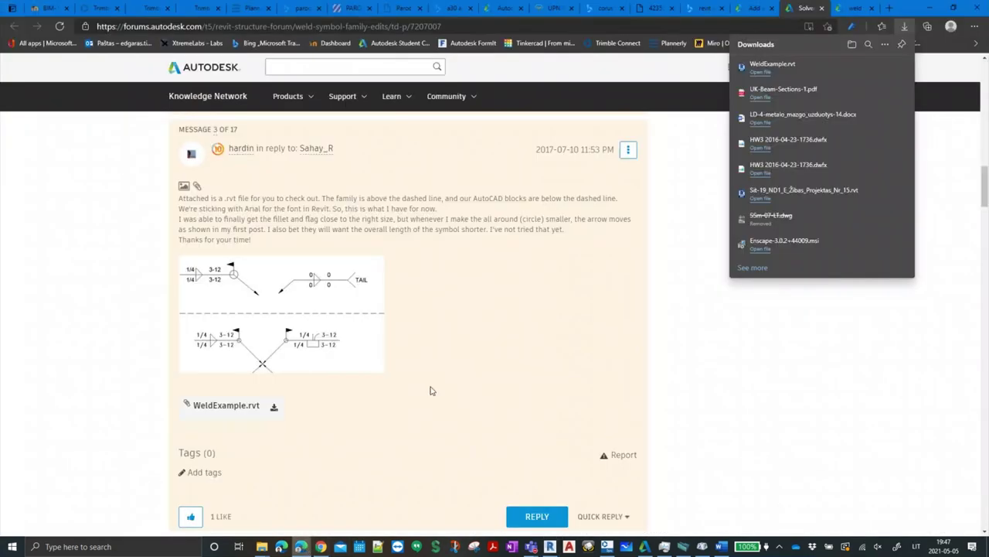
Scroll to the top of the Moodle course page, then minimize Edge to reveal the upgraded Level 1 plan
{"action": "left_click", "coordinate": [47, 7]}
{"action": "scroll", "coordinate": [402, 232], "scroll_direction": "up", "scroll_amount": 5}
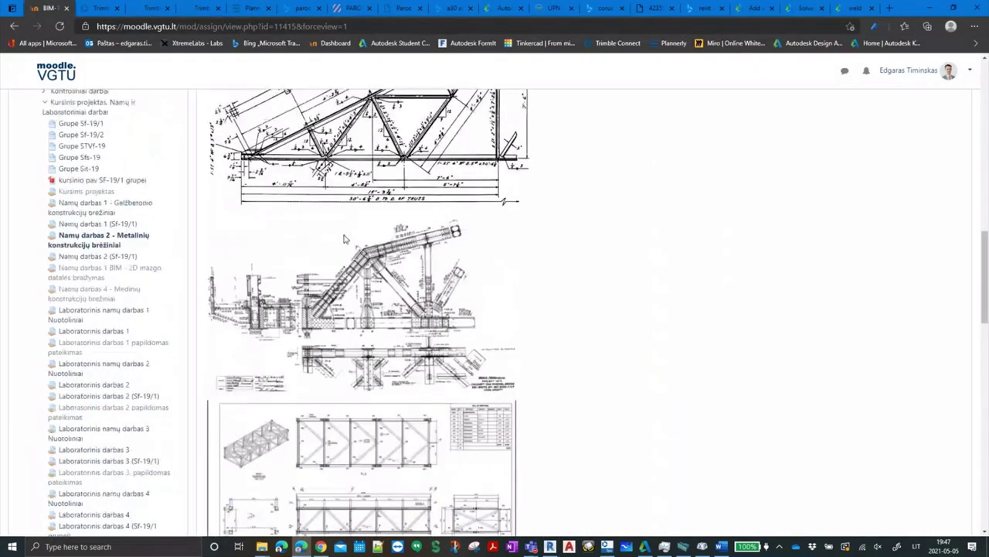
{"action": "scroll", "coordinate": [347, 232], "scroll_direction": "up", "scroll_amount": 5}
{"action": "scroll", "coordinate": [347, 231], "scroll_direction": "up", "scroll_amount": 5}
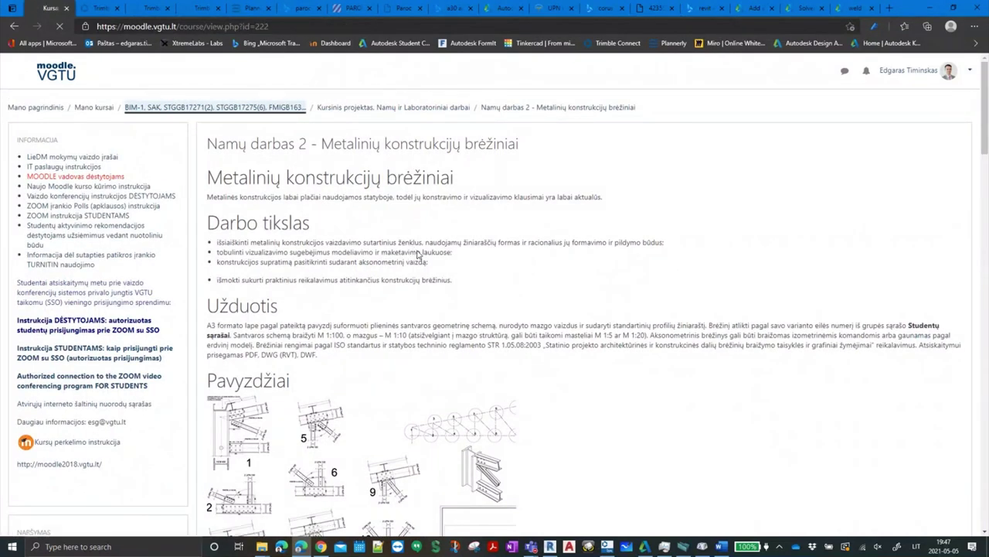
{"action": "left_click", "coordinate": [922, 7]}
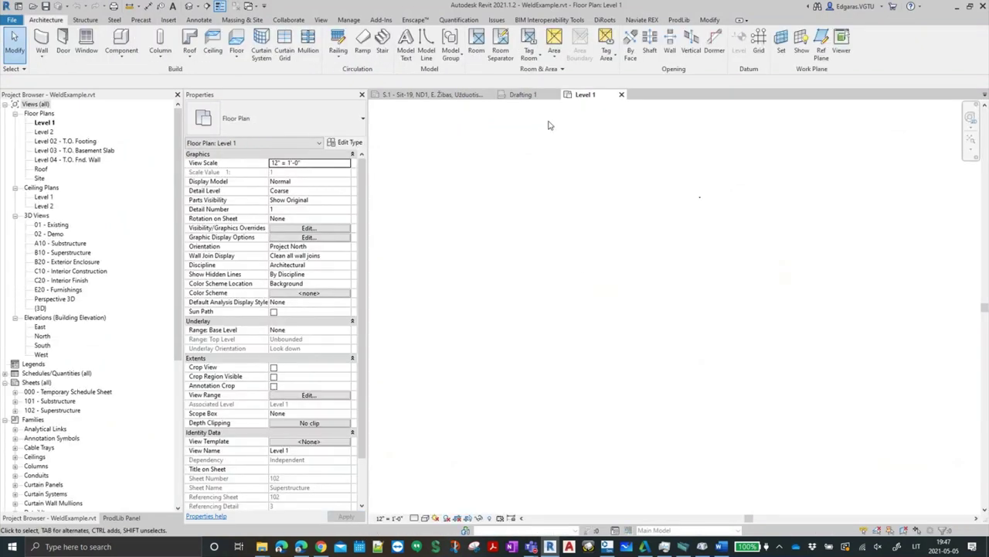
Start a new Detail Items schedule, then cancel it
{"action": "left_click", "coordinate": [319, 21]}
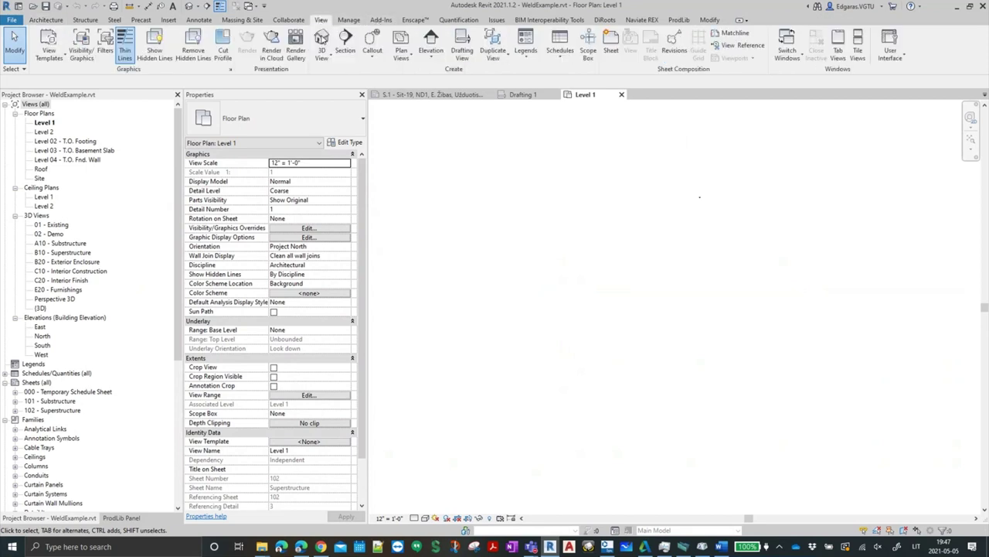
{"action": "left_click", "coordinate": [560, 55]}
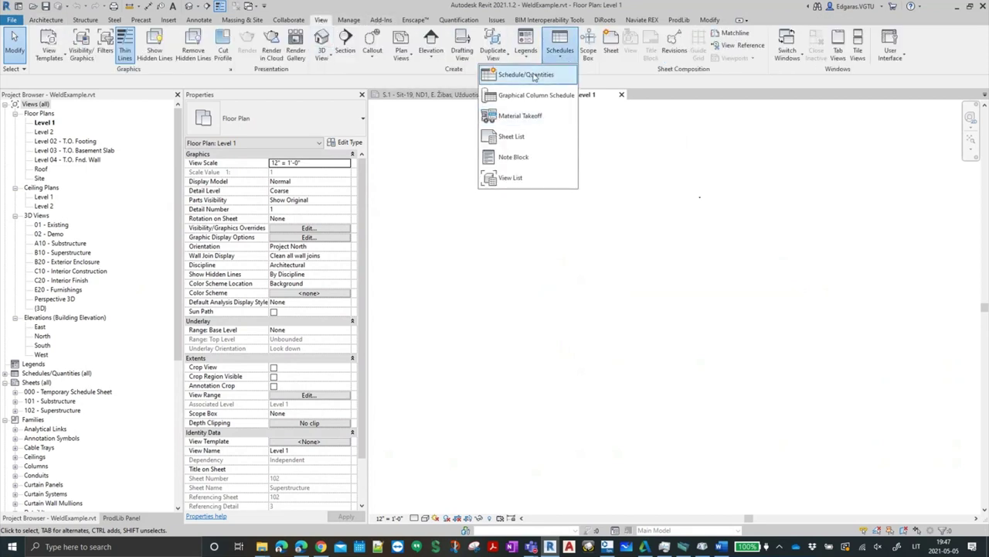
{"action": "left_click", "coordinate": [526, 75]}
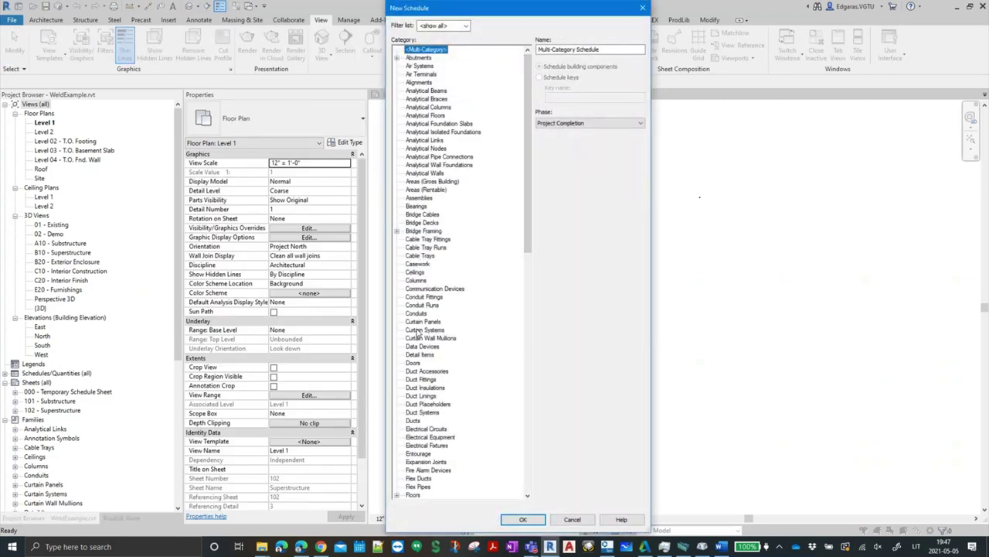
{"action": "left_click", "coordinate": [420, 256]}
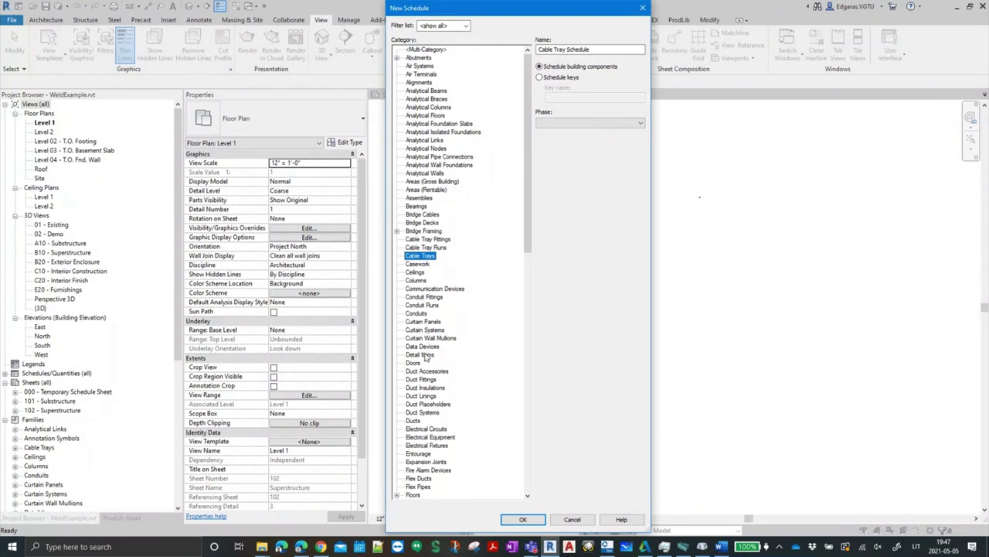
{"action": "left_click", "coordinate": [422, 354]}
{"action": "key", "text": "Escape"}
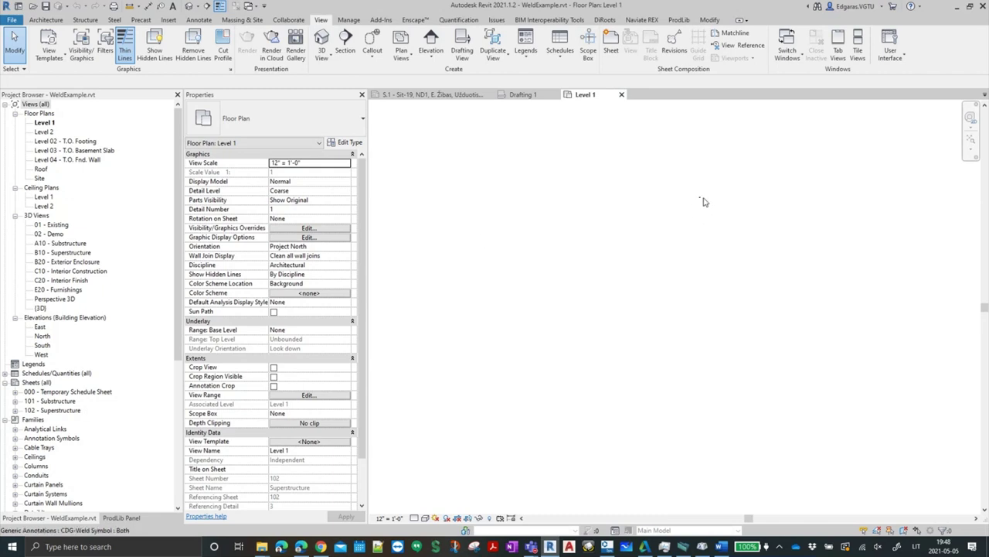
Select the three weld symbols on Level 1 and switch to the Drafting 1 detail view
{"action": "scroll", "coordinate": [702, 201], "scroll_direction": "up", "scroll_amount": 3}
{"action": "scroll", "coordinate": [699, 203], "scroll_direction": "up", "scroll_amount": 3}
{"action": "scroll", "coordinate": [692, 217], "scroll_direction": "up", "scroll_amount": 3}
{"action": "scroll", "coordinate": [681, 244], "scroll_direction": "up", "scroll_amount": 3}
{"action": "scroll", "coordinate": [679, 248], "scroll_direction": "up", "scroll_amount": 3}
{"action": "scroll", "coordinate": [647, 247], "scroll_direction": "up", "scroll_amount": 5}
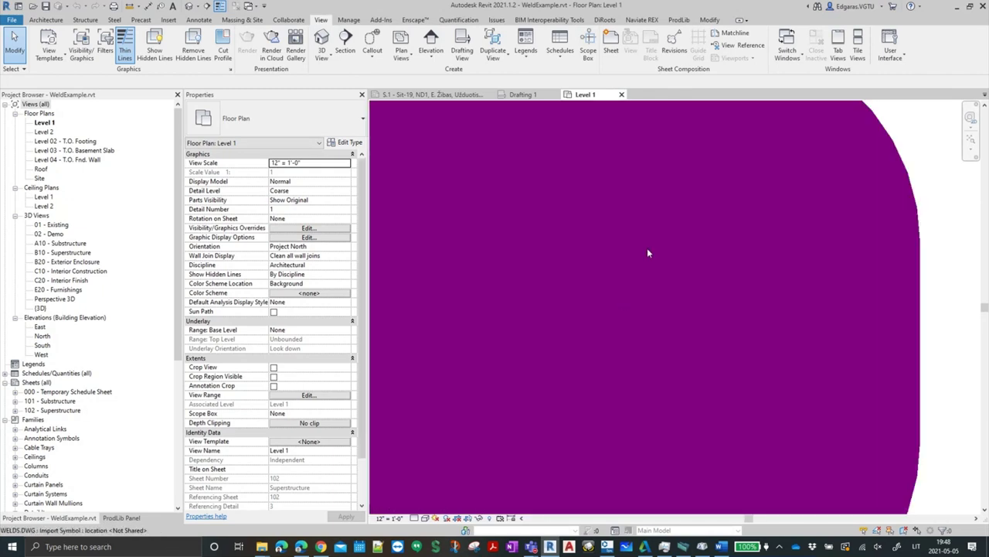
{"action": "scroll", "coordinate": [801, 259], "scroll_direction": "down", "scroll_amount": 8}
{"action": "scroll", "coordinate": [658, 375], "scroll_direction": "up", "scroll_amount": 5}
{"action": "left_click", "coordinate": [662, 370]}
{"action": "scroll", "coordinate": [661, 369], "scroll_direction": "down", "scroll_amount": 6}
{"action": "scroll", "coordinate": [649, 309], "scroll_direction": "down", "scroll_amount": 3}
{"action": "scroll", "coordinate": [640, 219], "scroll_direction": "up", "scroll_amount": 3}
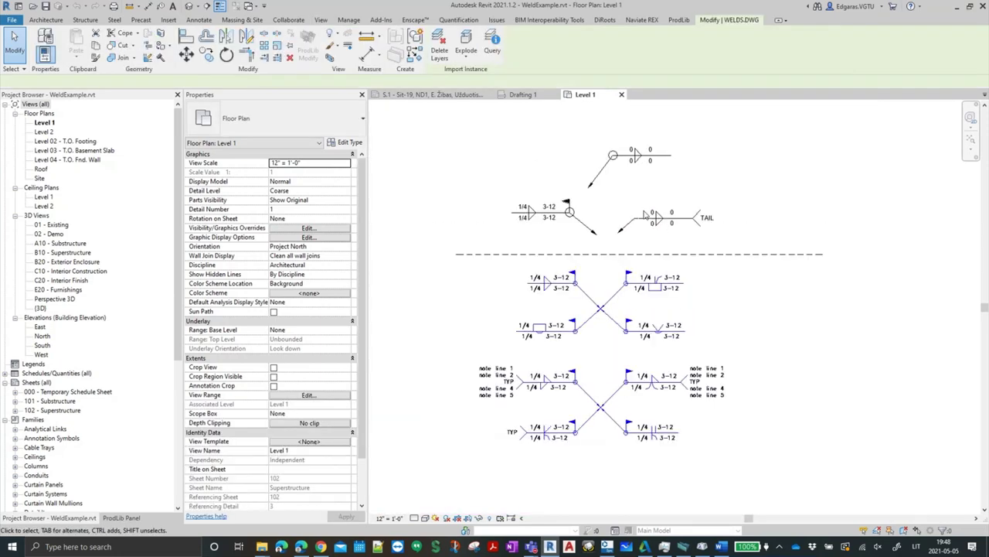
{"action": "scroll", "coordinate": [636, 215], "scroll_direction": "up", "scroll_amount": 2}
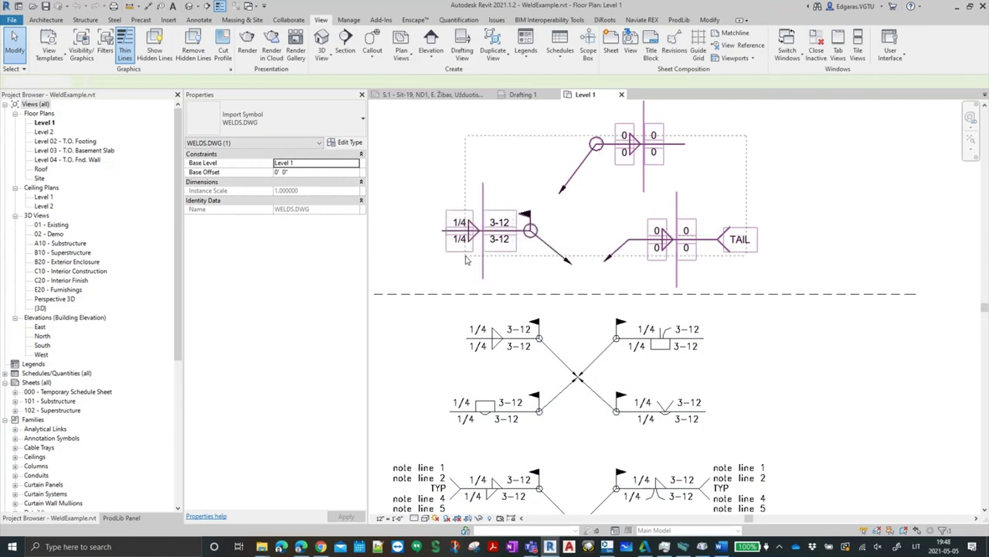
{"action": "left_click", "coordinate": [563, 236]}
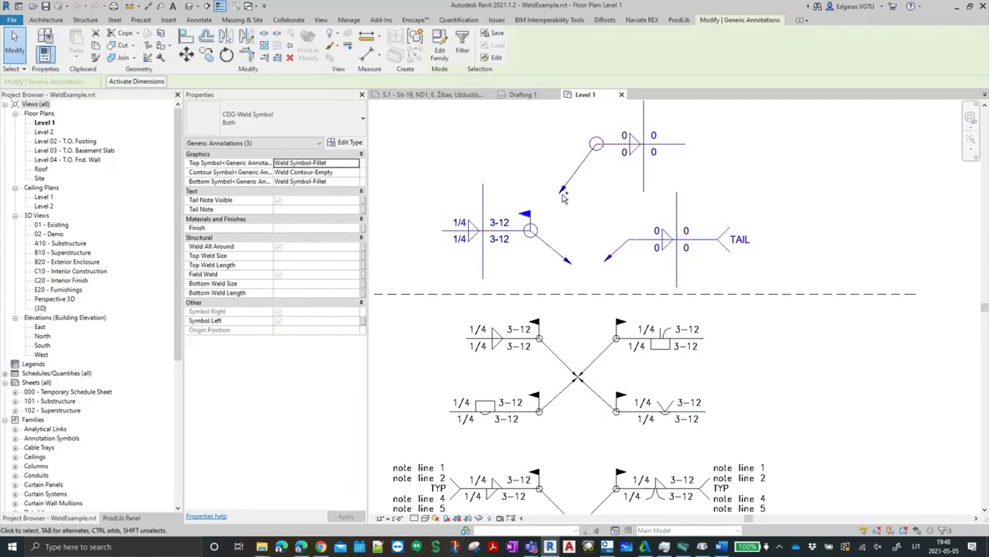
{"action": "left_click", "coordinate": [523, 94]}
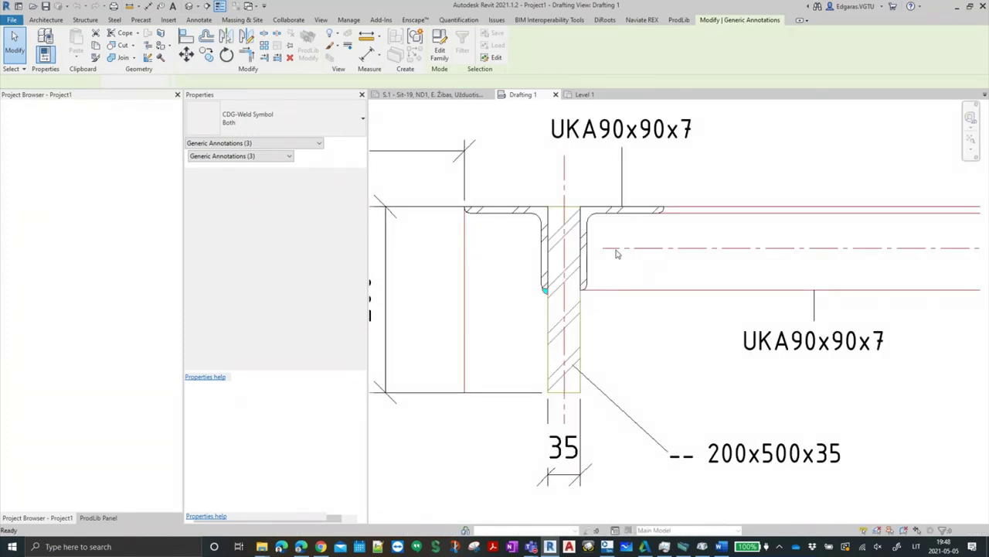
Paste the copied weld symbols into Drafting 1 above the detail, dismissing the duplicate-types warning
{"action": "key", "text": "ctrl+v"}
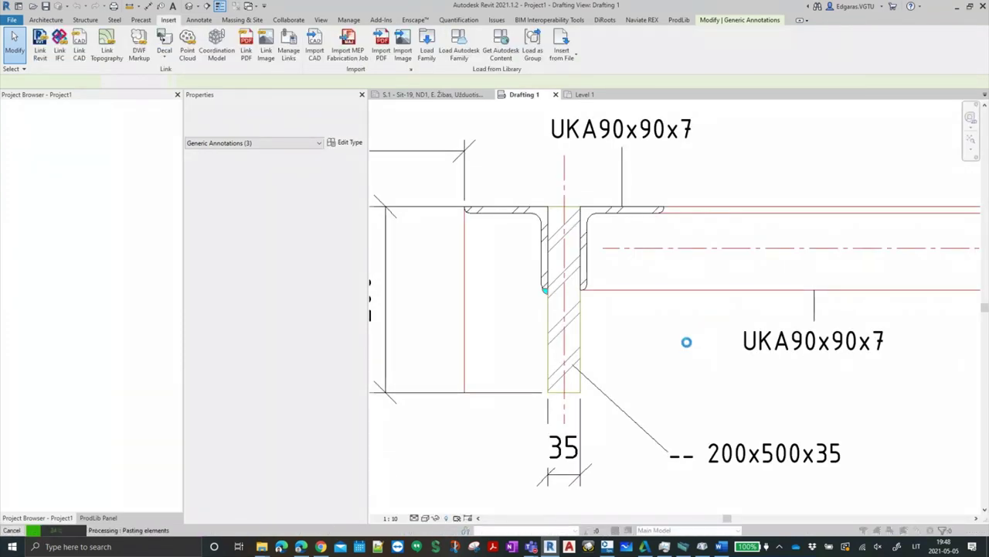
{"action": "left_click", "coordinate": [524, 323]}
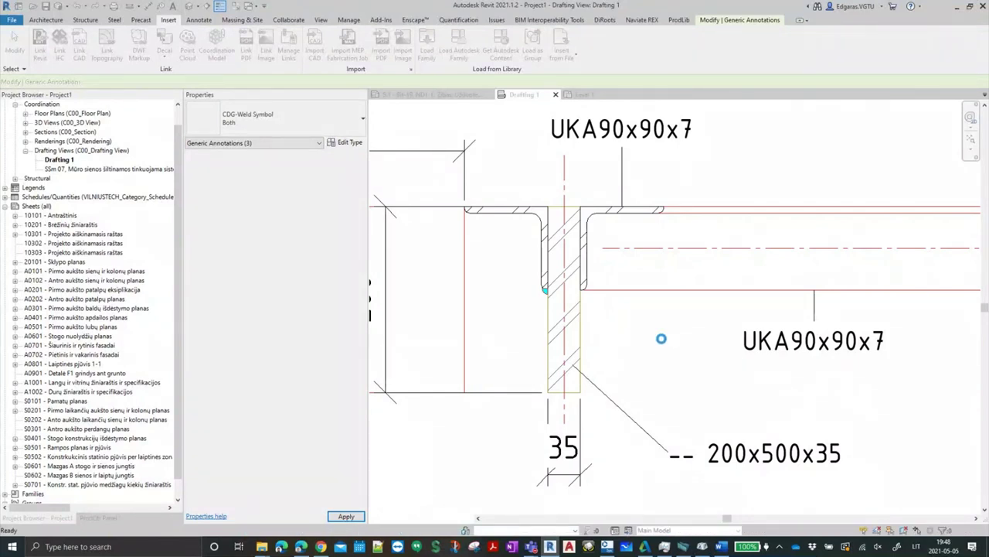
{"action": "scroll", "coordinate": [660, 340], "scroll_direction": "down", "scroll_amount": 2}
{"action": "scroll", "coordinate": [673, 301], "scroll_direction": "down", "scroll_amount": 3}
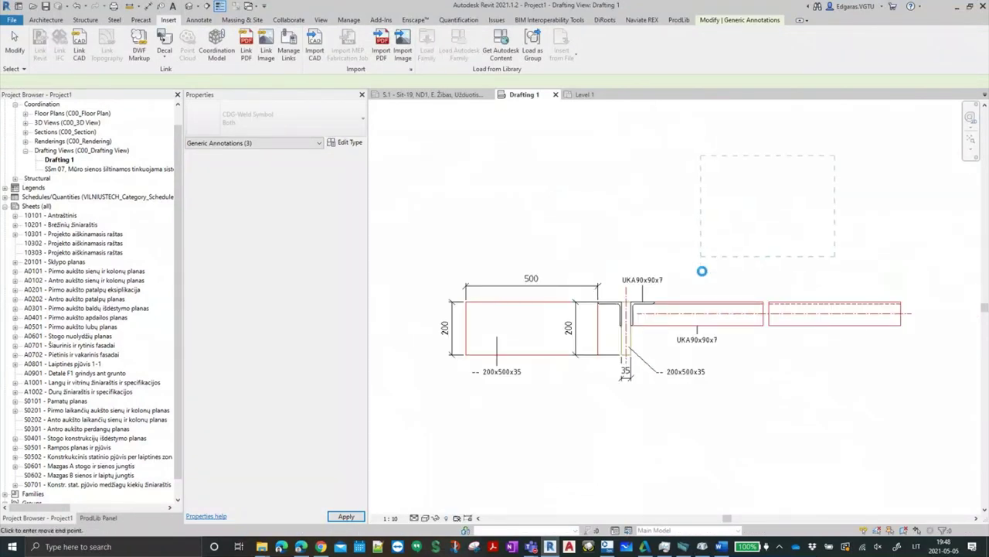
{"action": "left_click", "coordinate": [775, 390]}
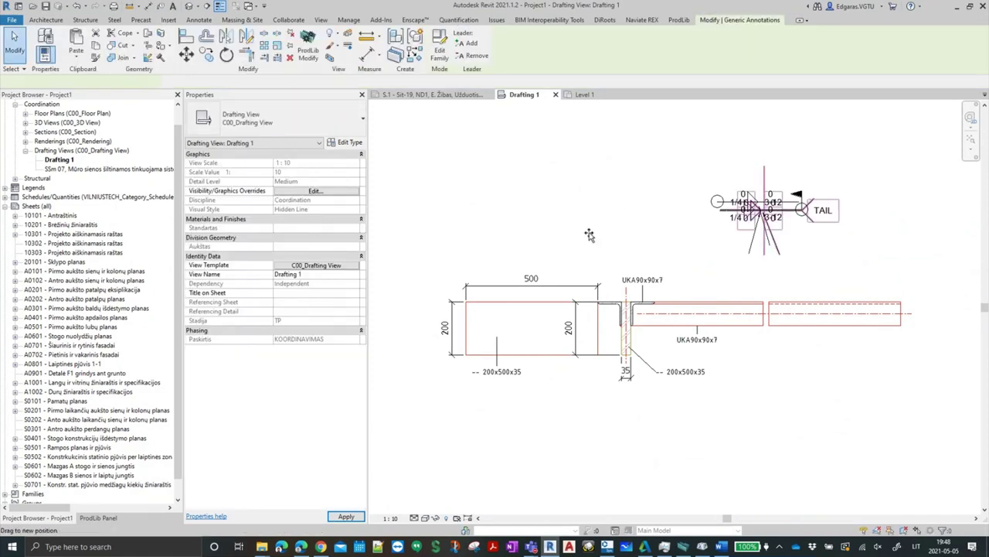
Drag the TAIL weld symbol and its leader end toward the angle connection
{"action": "left_click_drag", "start_coordinate": [589, 211], "coordinate": [630, 226]}
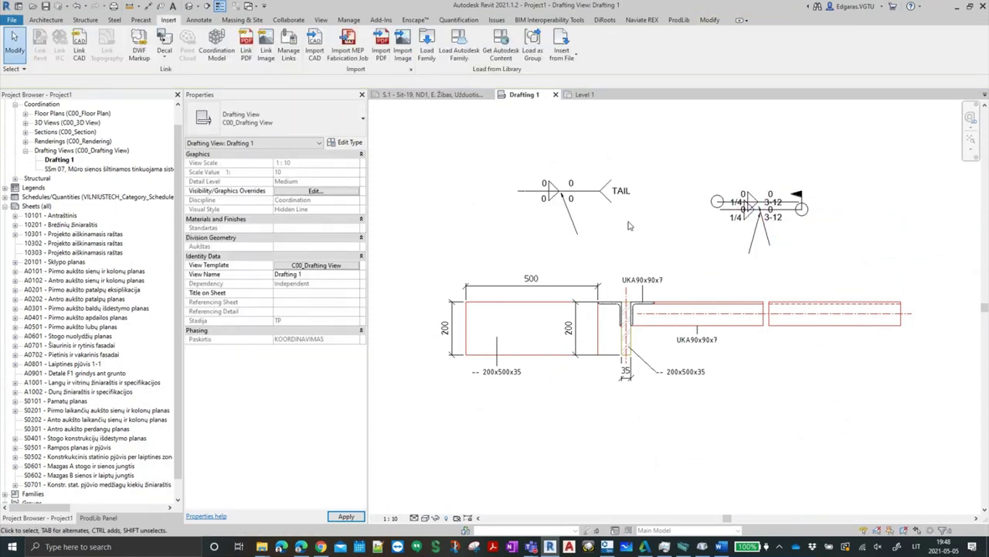
{"action": "left_click", "coordinate": [575, 227]}
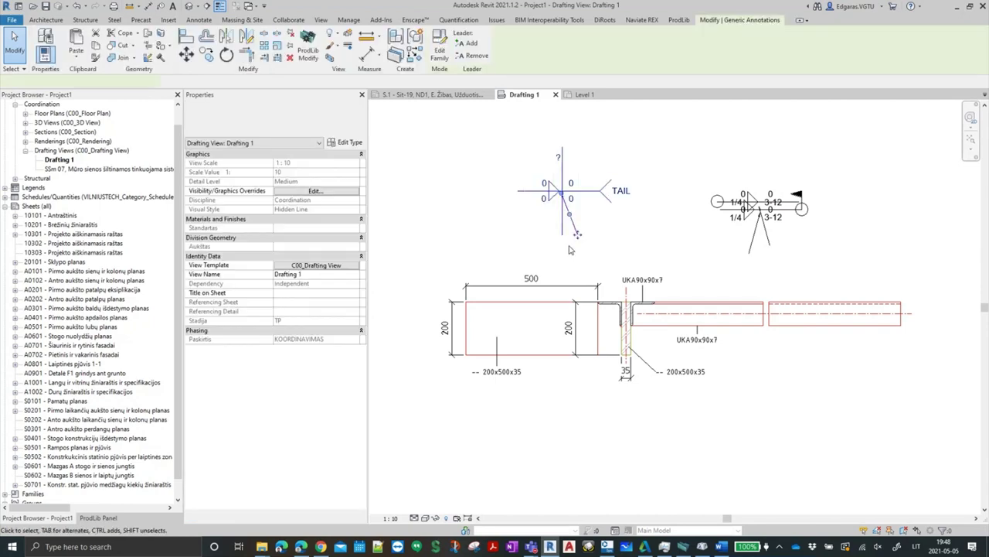
{"action": "scroll", "coordinate": [578, 228], "scroll_direction": "up", "scroll_amount": 2}
{"action": "left_click_drag", "start_coordinate": [586, 222], "coordinate": [647, 206]}
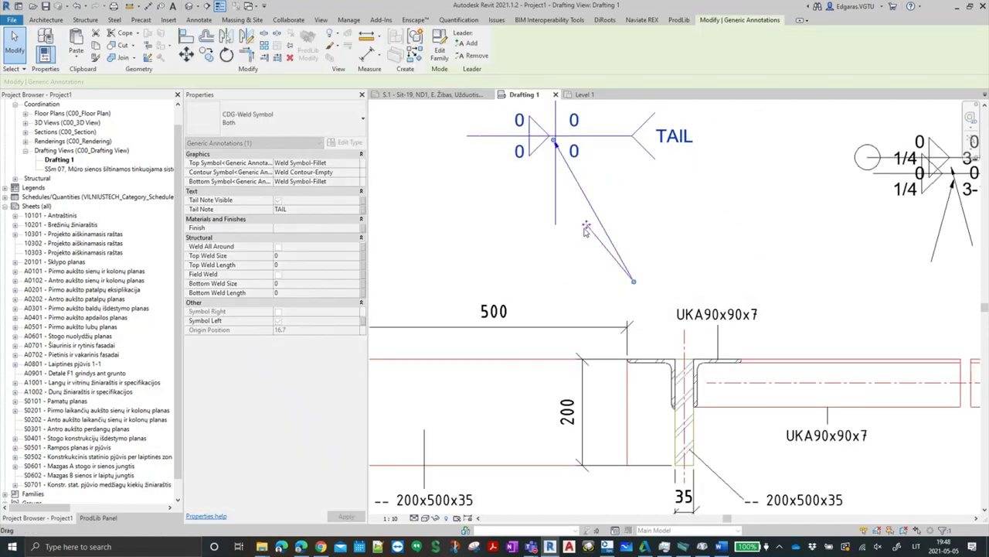
{"action": "left_click_drag", "start_coordinate": [630, 282], "coordinate": [633, 280]}
{"action": "left_click_drag", "start_coordinate": [496, 328], "coordinate": [485, 359]}
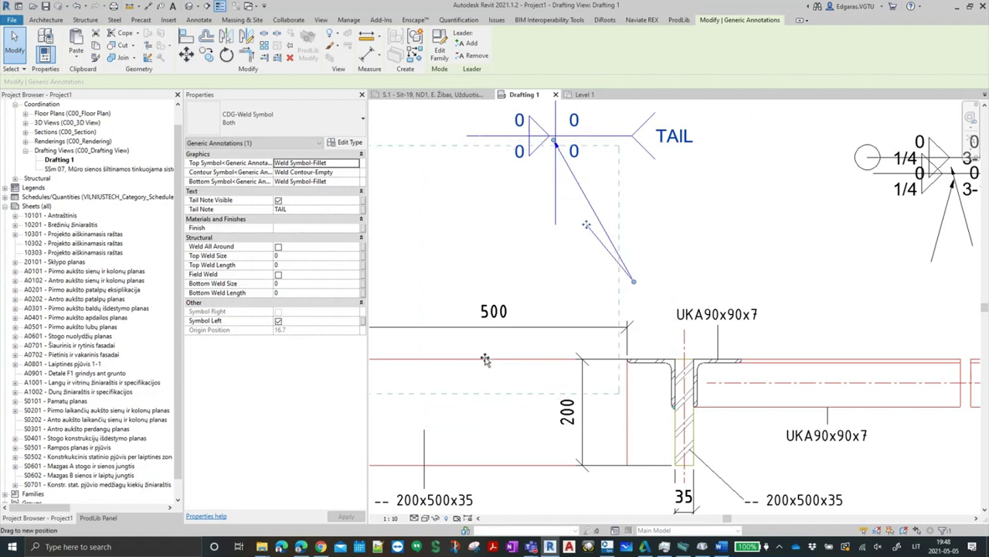
{"action": "mouse_move", "coordinate": [638, 422]}
{"action": "left_mouse_down"}
{"action": "mouse_move", "coordinate": [668, 396]}
{"action": "mouse_move", "coordinate": [662, 258]}
{"action": "left_mouse_up"}
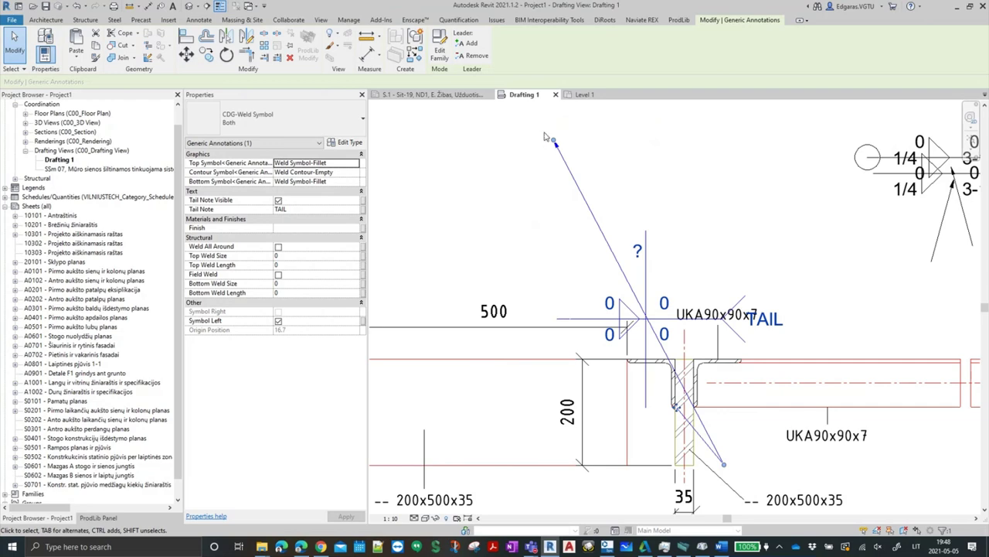
{"action": "mouse_move", "coordinate": [646, 436]}
{"action": "left_mouse_down"}
{"action": "mouse_move", "coordinate": [674, 421]}
{"action": "mouse_move", "coordinate": [674, 406]}
{"action": "left_mouse_up"}
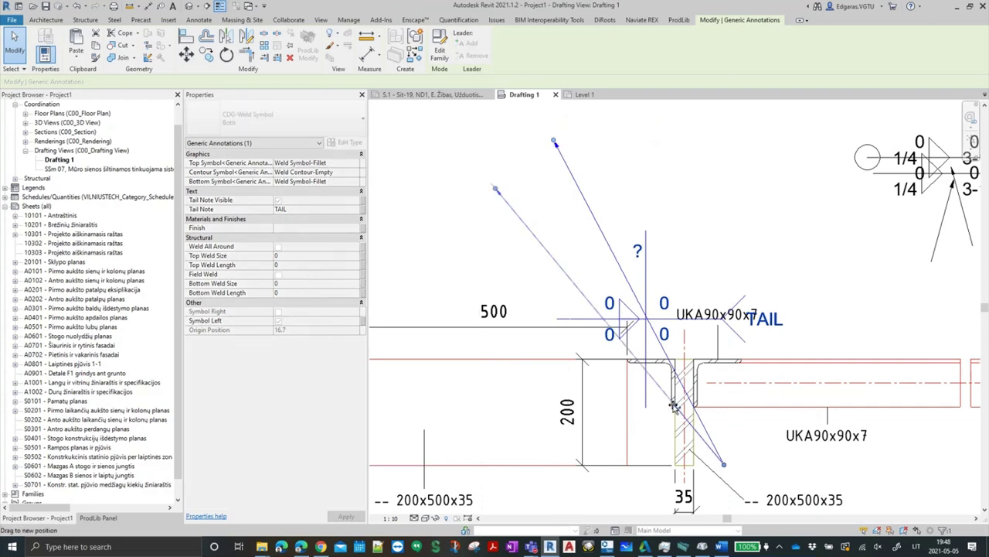
{"action": "left_click", "coordinate": [660, 163]}
Move the TAIL weld symbol up above the detail
{"action": "scroll", "coordinate": [660, 163], "scroll_direction": "down", "scroll_amount": 2}
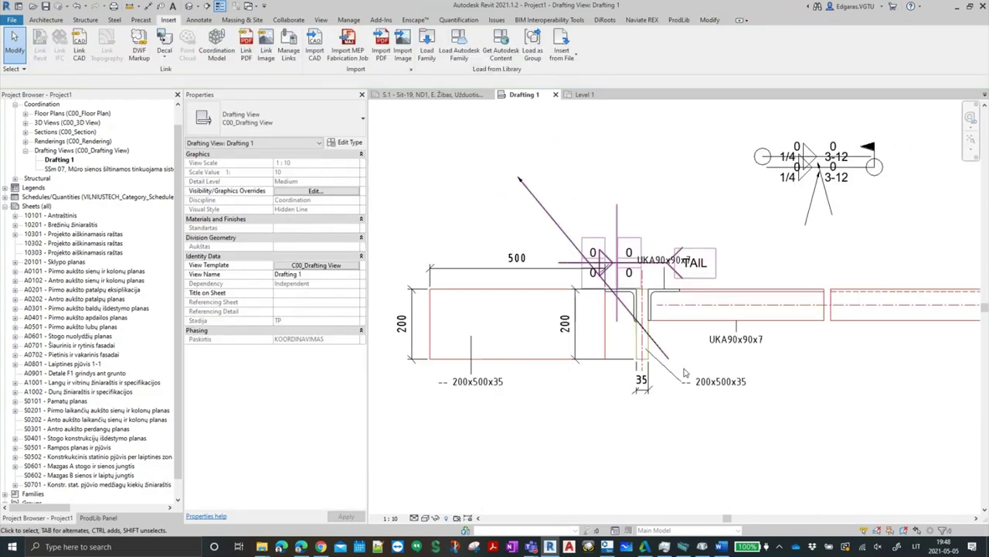
{"action": "left_click", "coordinate": [679, 282]}
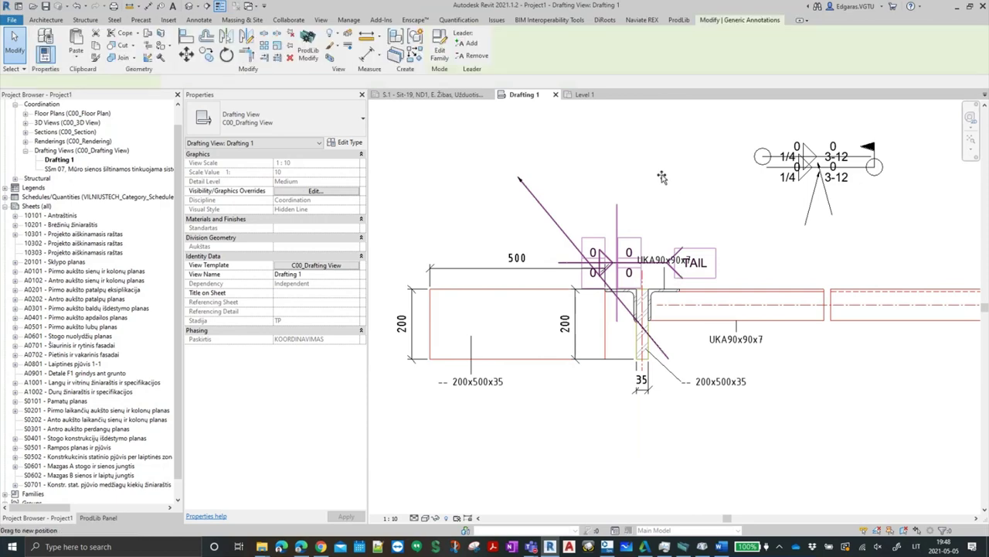
{"action": "left_click_drag", "start_coordinate": [642, 198], "coordinate": [641, 198]}
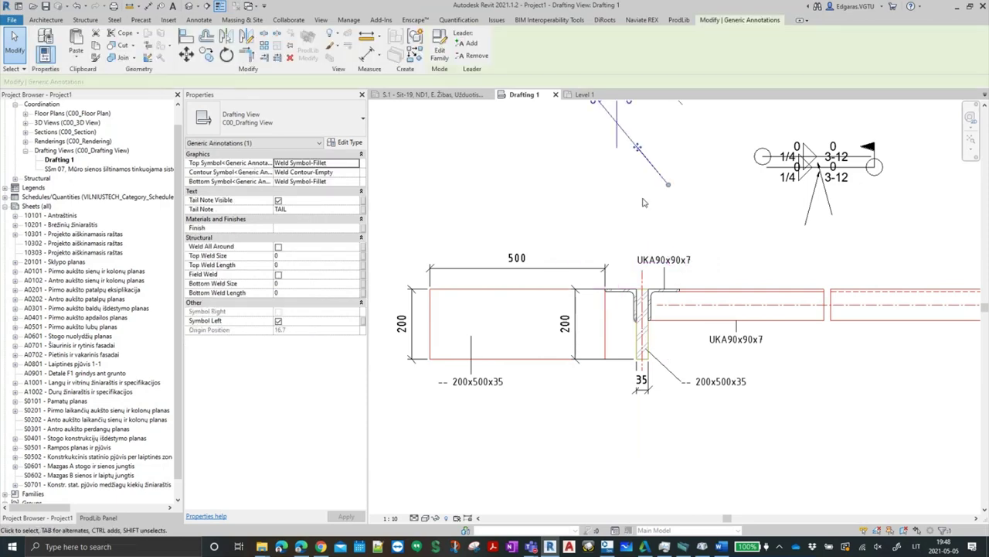
{"action": "key", "text": "Escape"}
{"action": "scroll", "coordinate": [619, 200], "scroll_direction": "down", "scroll_amount": 2}
{"action": "middle_click_drag", "start_coordinate": [607, 131], "coordinate": [578, 210]}
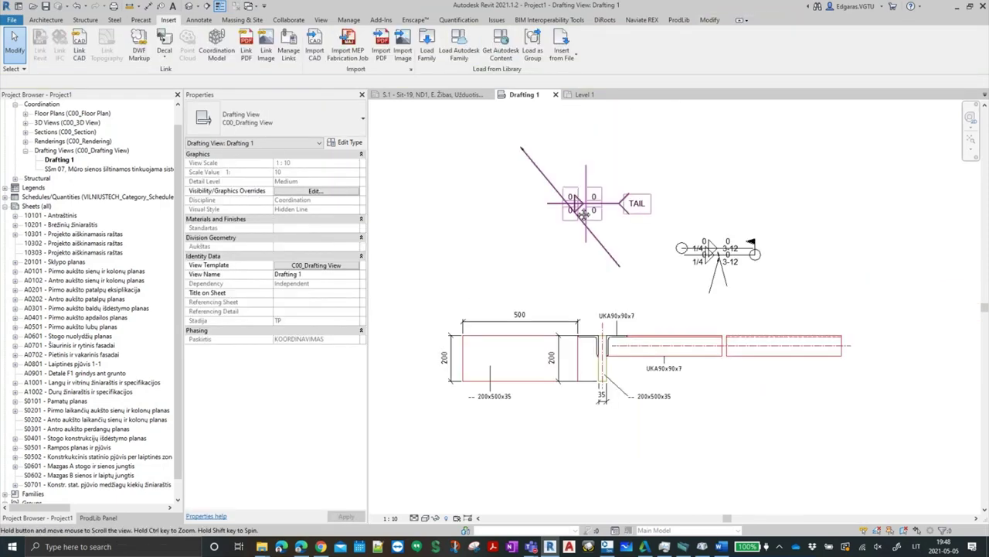
Point the TAIL symbol's leader down at the angle-to-plate joint and begin editing its top weld size
{"action": "left_click", "coordinate": [520, 149]}
{"action": "left_click_drag", "start_coordinate": [520, 149], "coordinate": [578, 393]}
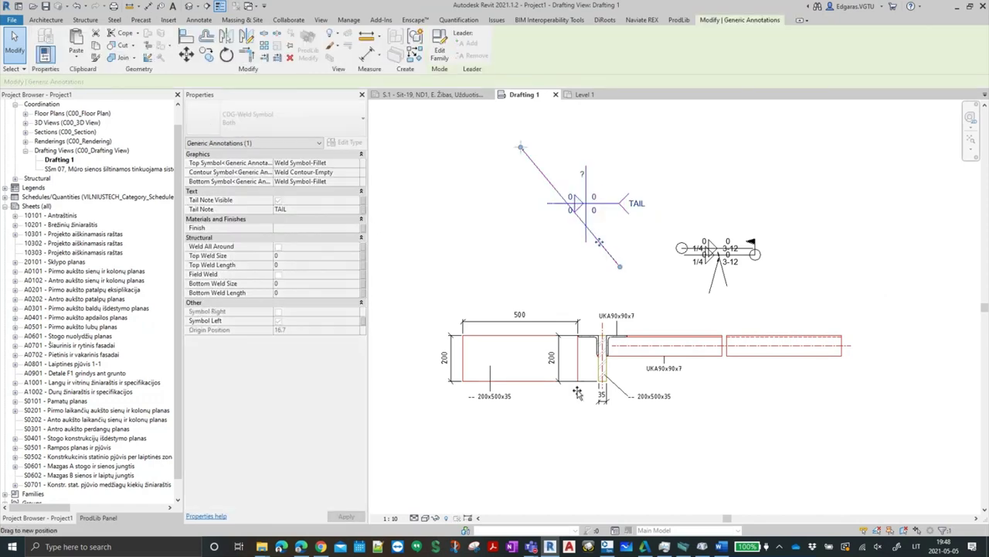
{"action": "left_click_drag", "start_coordinate": [597, 354], "coordinate": [597, 354]}
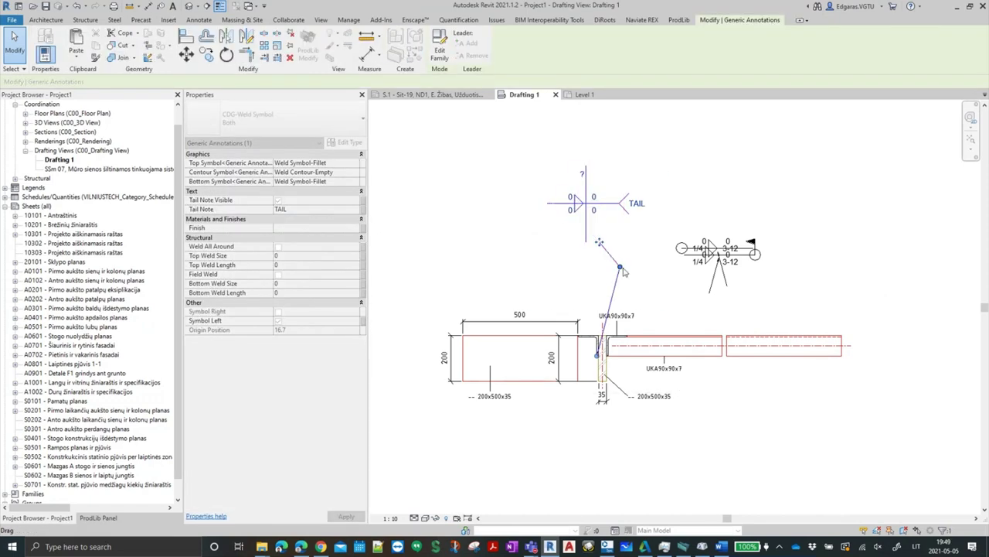
{"action": "scroll", "coordinate": [609, 257], "scroll_direction": "up", "scroll_amount": 1}
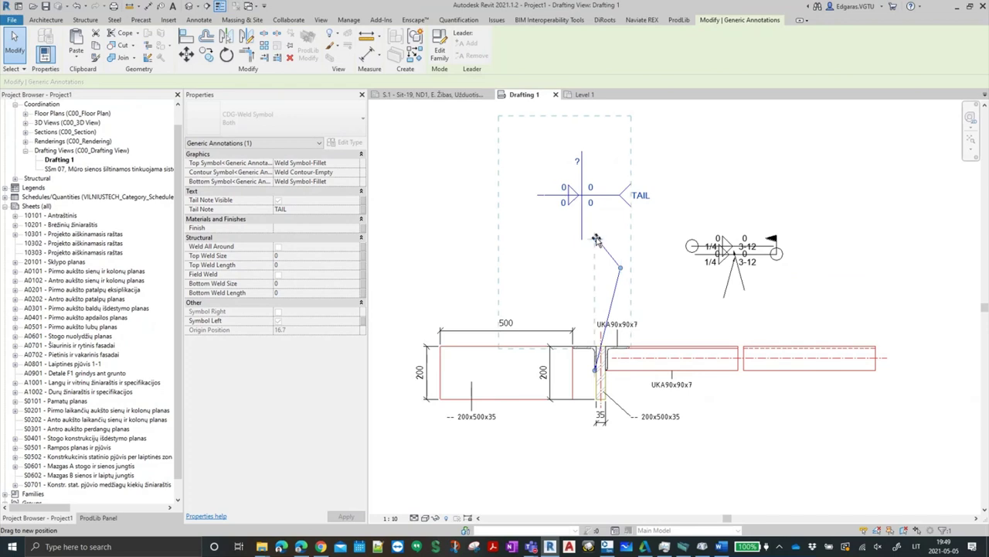
{"action": "left_click", "coordinate": [608, 216]}
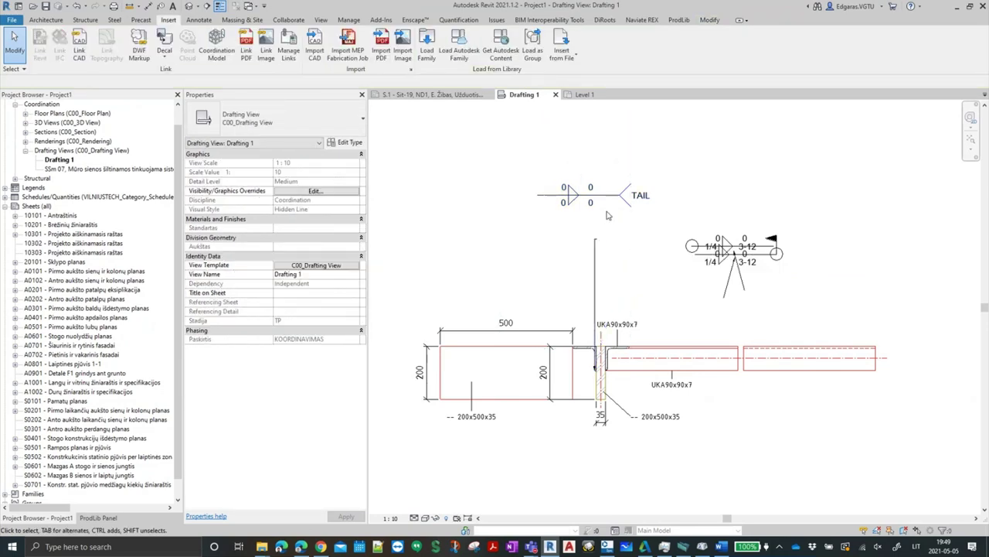
{"action": "scroll", "coordinate": [607, 216], "scroll_direction": "up", "scroll_amount": 3}
{"action": "left_click", "coordinate": [566, 175]}
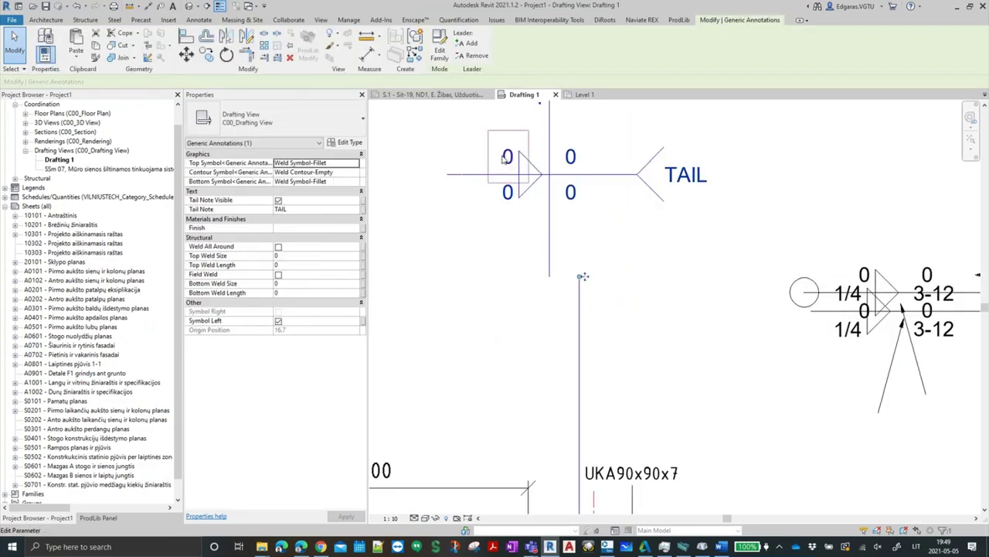
{"action": "left_click", "coordinate": [506, 158]}
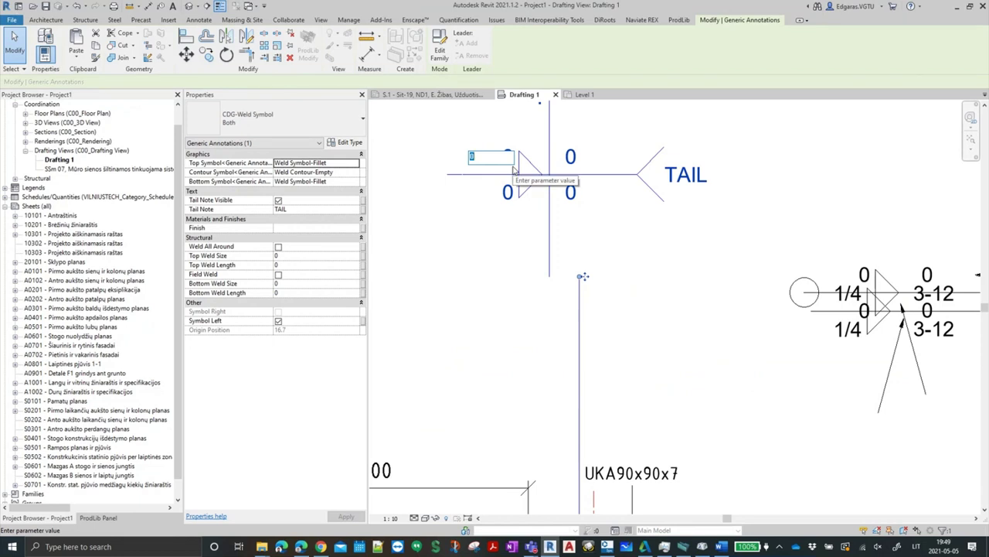
Set the TAIL weld symbol's top weld size to 6a
{"action": "type", "text": "6a"}
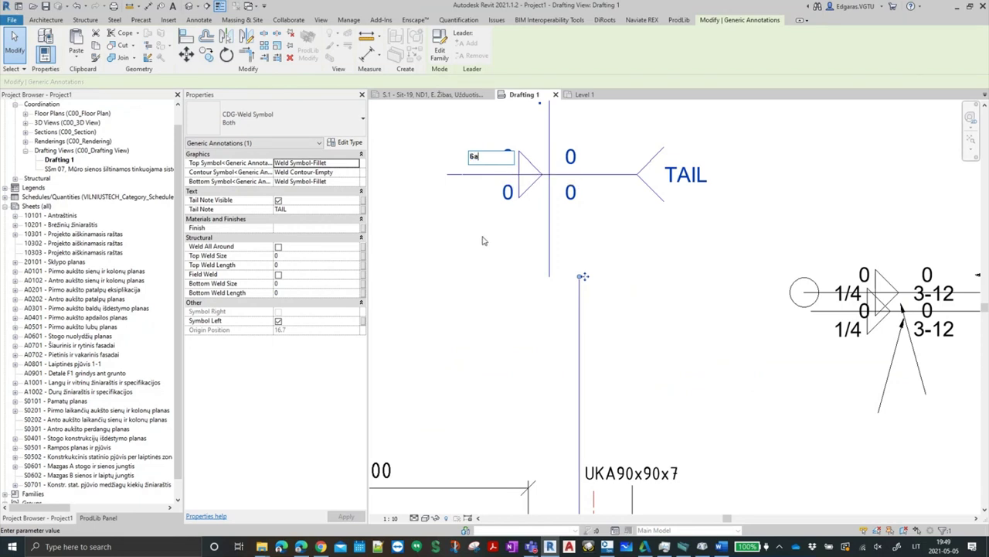
{"action": "left_click", "coordinate": [560, 164]}
{"action": "key", "text": "Escape"}
{"action": "scroll", "coordinate": [596, 193], "scroll_direction": "down", "scroll_amount": 1}
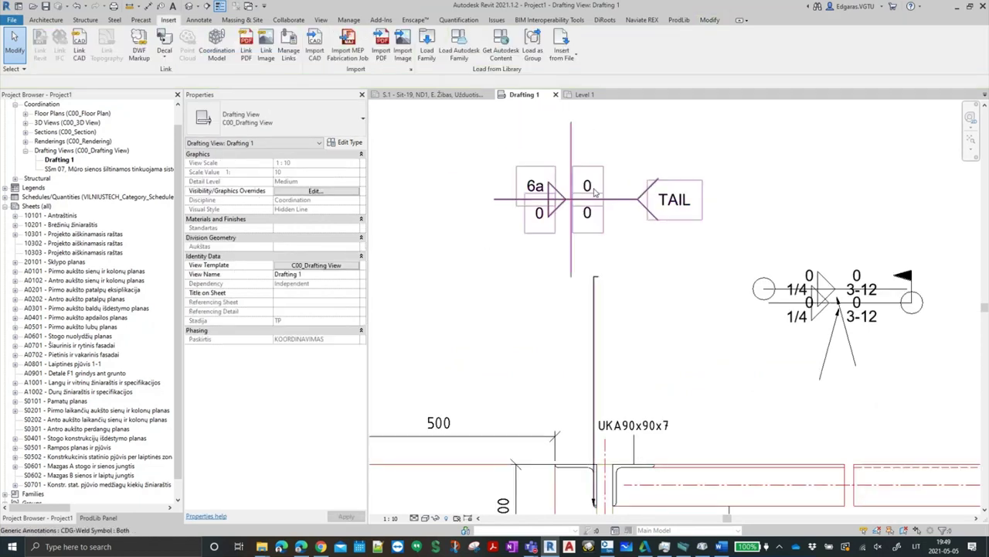
{"action": "scroll", "coordinate": [593, 186], "scroll_direction": "down", "scroll_amount": 1}
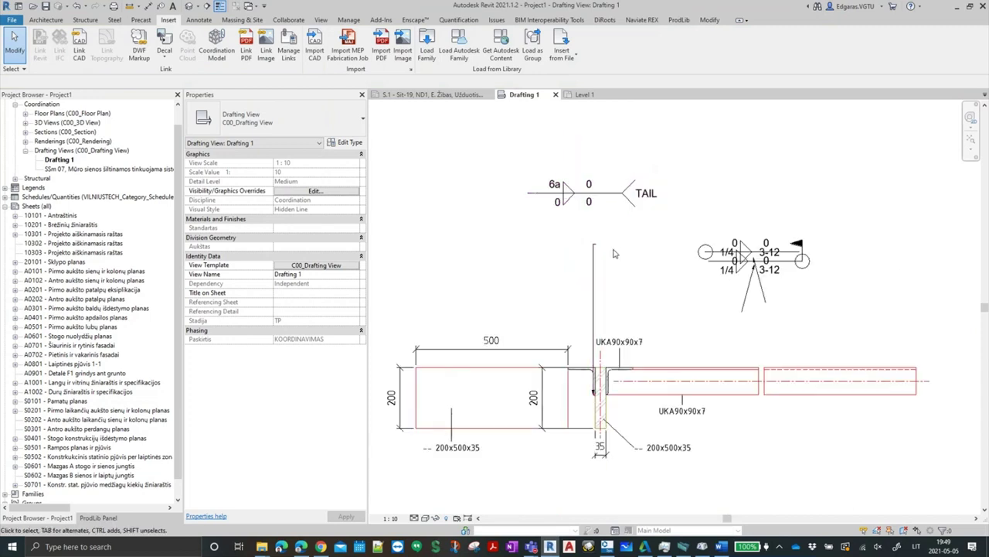
Set the TAIL weld symbol's top weld length to 500
{"action": "left_click", "coordinate": [590, 186]}
{"action": "left_click", "coordinate": [590, 186]}
{"action": "type", "text": "500"}
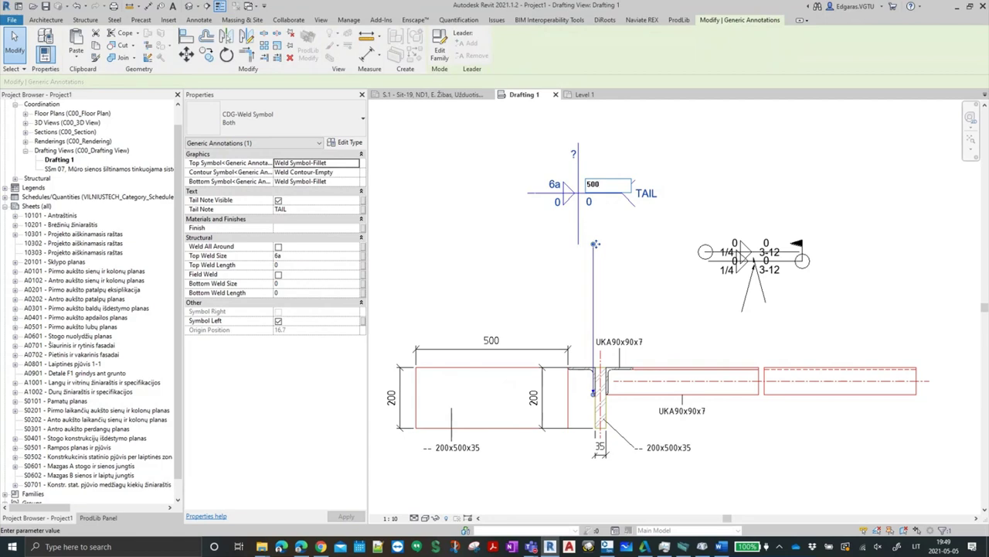
{"action": "left_click", "coordinate": [494, 267]}
{"action": "scroll", "coordinate": [596, 168], "scroll_direction": "up", "scroll_amount": 2}
{"action": "key", "text": "Escape"}
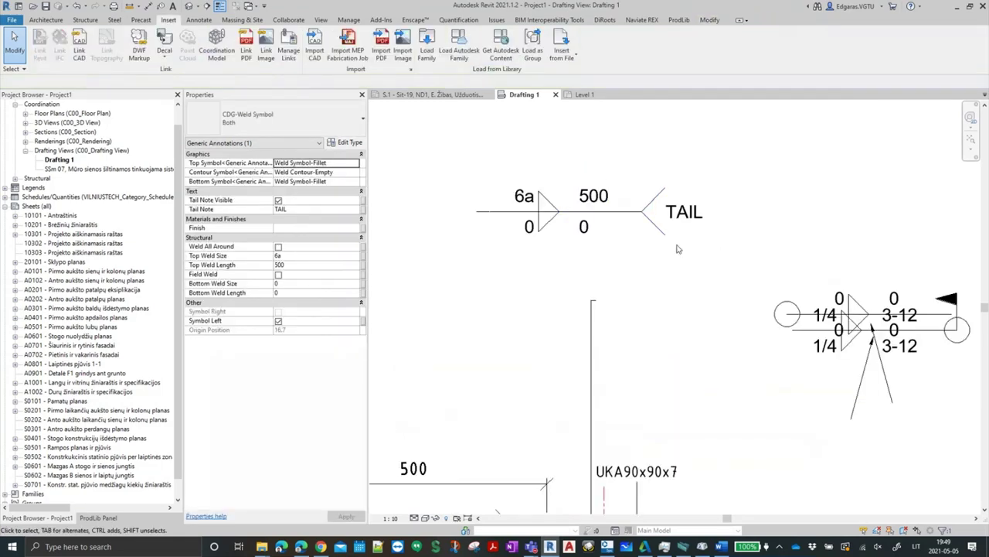
{"action": "left_click", "coordinate": [646, 224]}
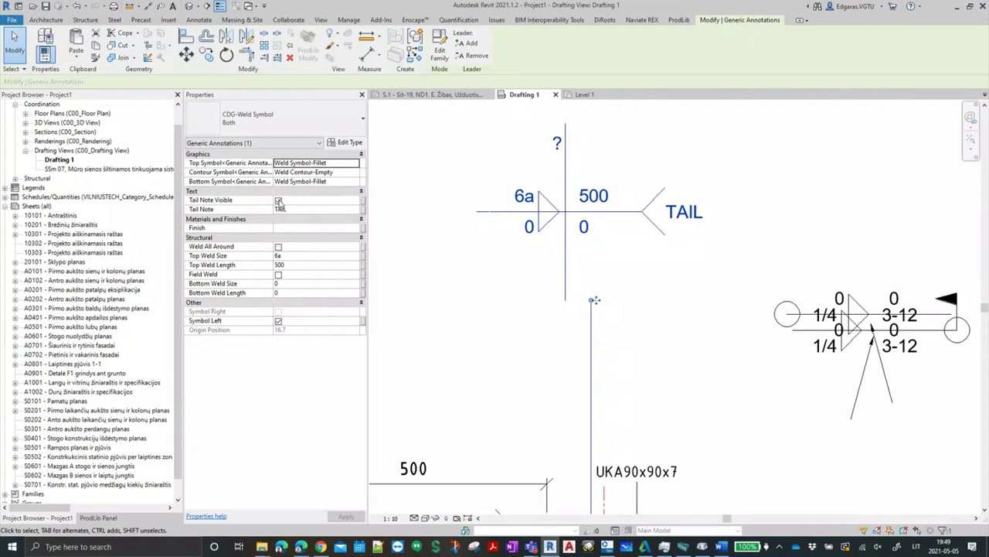
Hide the Tail Note on the 6a fillet weld symbol and clear its TAIL text
{"action": "left_click", "coordinate": [278, 200]}
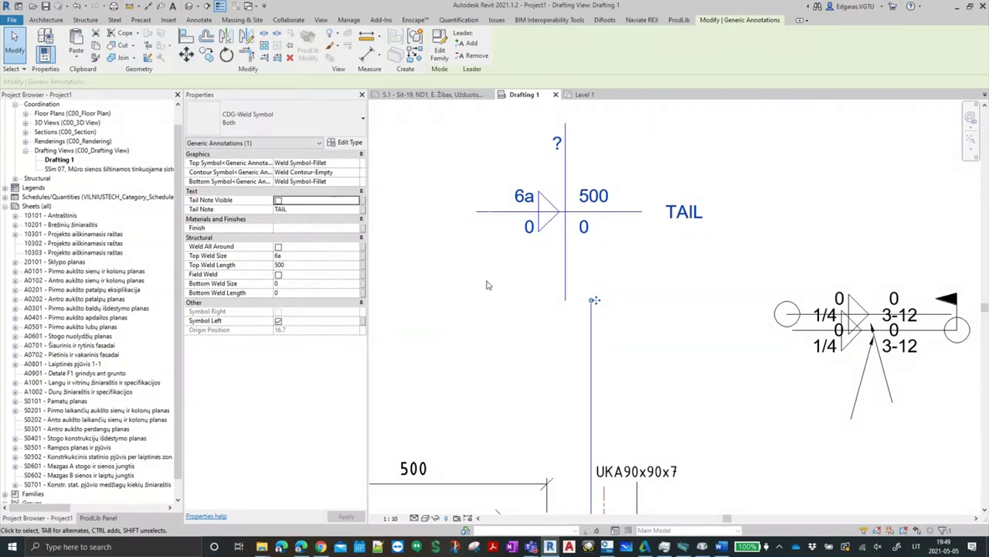
{"action": "left_click", "coordinate": [352, 210]}
{"action": "type", "text": "TAIL"}
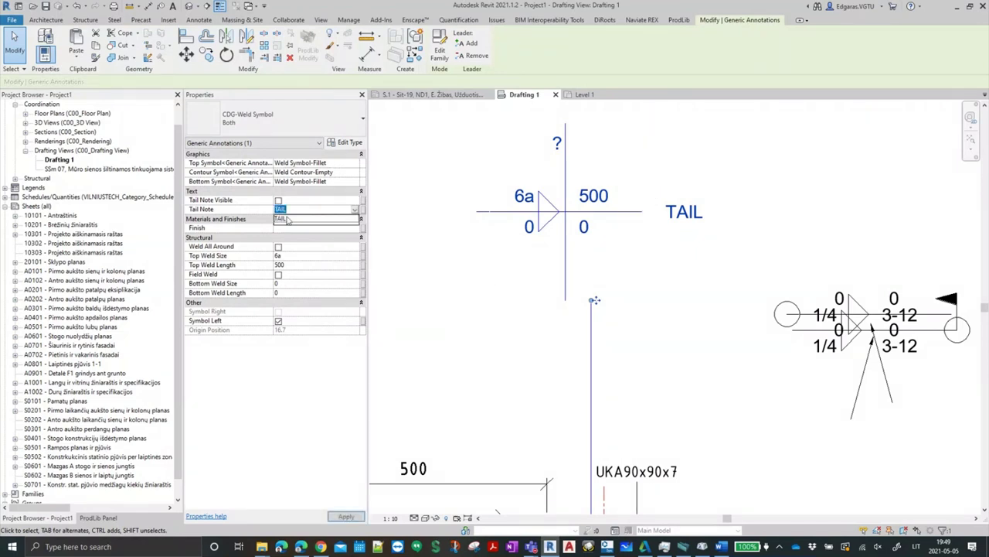
{"action": "left_click", "coordinate": [707, 212]}
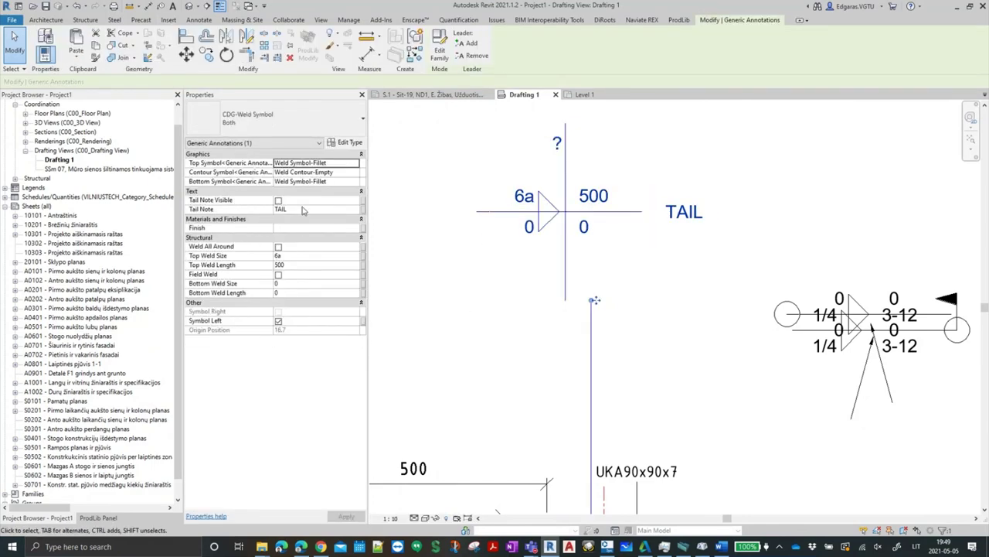
{"action": "left_click", "coordinate": [302, 209]}
{"action": "key", "text": "BackSpace"}
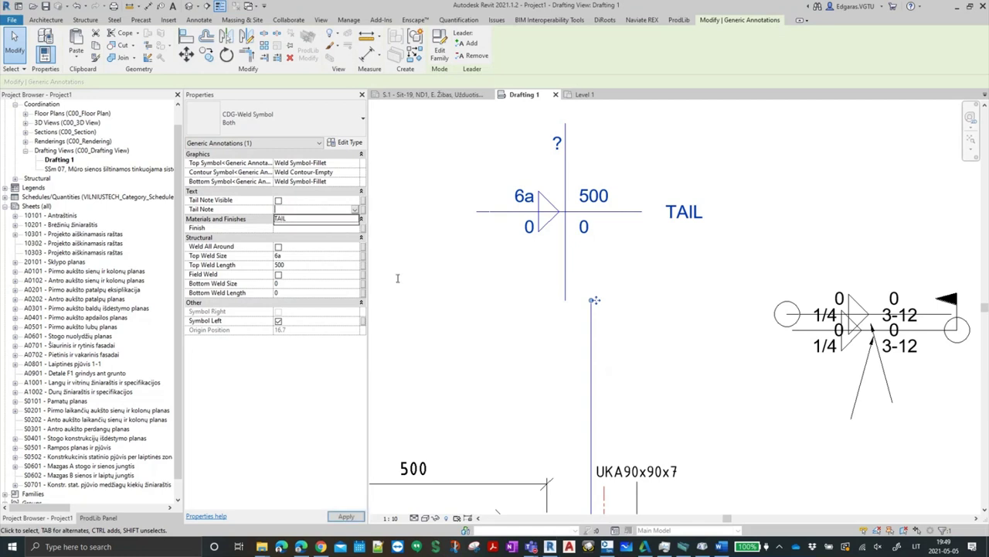
Zoom out and reselect the 6a fillet weld symbol
{"action": "left_click", "coordinate": [494, 316]}
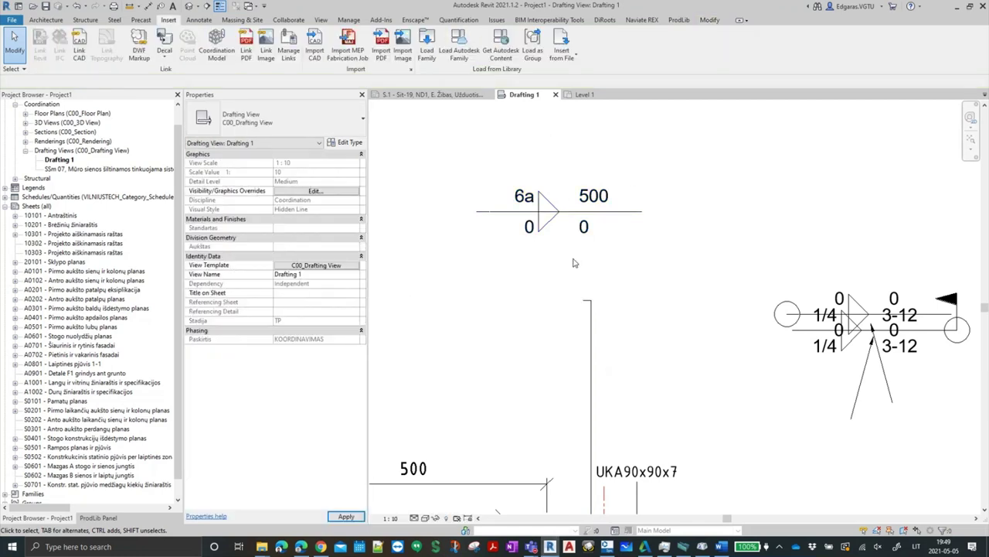
{"action": "scroll", "coordinate": [495, 240], "scroll_direction": "down", "scroll_amount": 2}
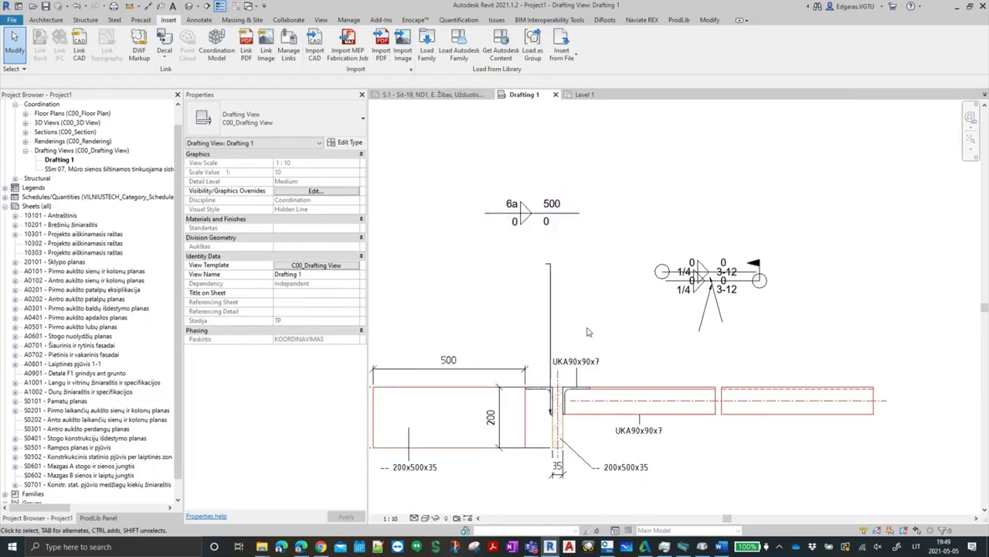
{"action": "left_click", "coordinate": [760, 280]}
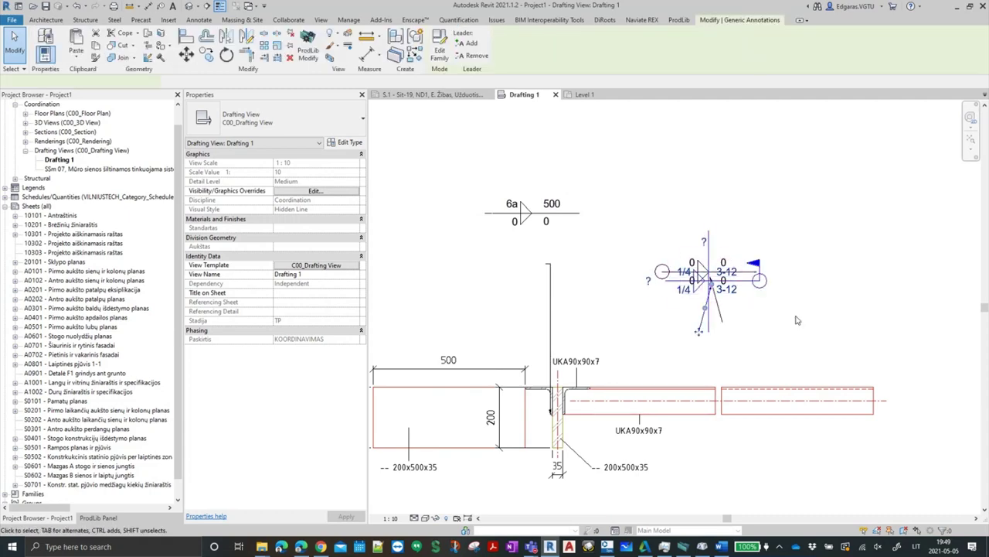
{"action": "left_click", "coordinate": [833, 319]}
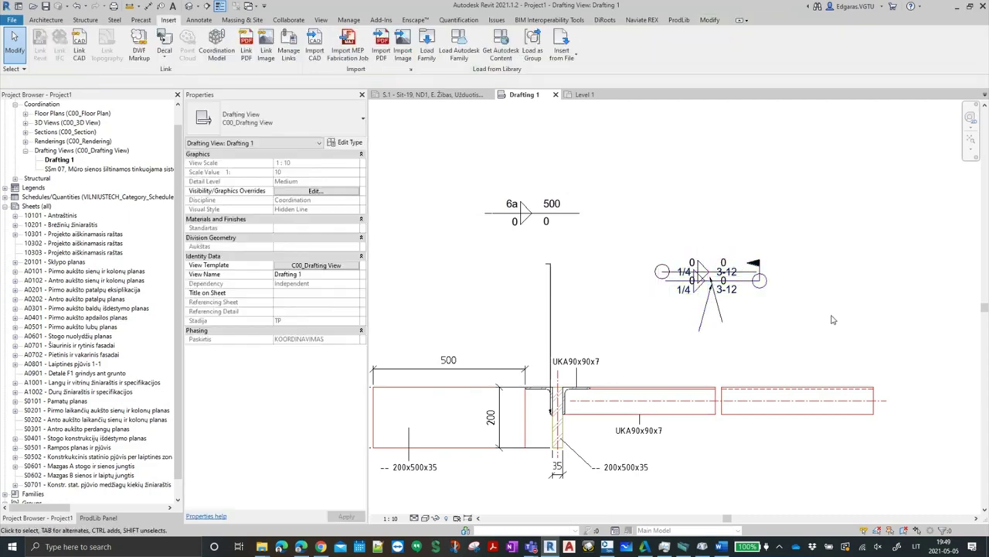
{"action": "left_click", "coordinate": [550, 272]}
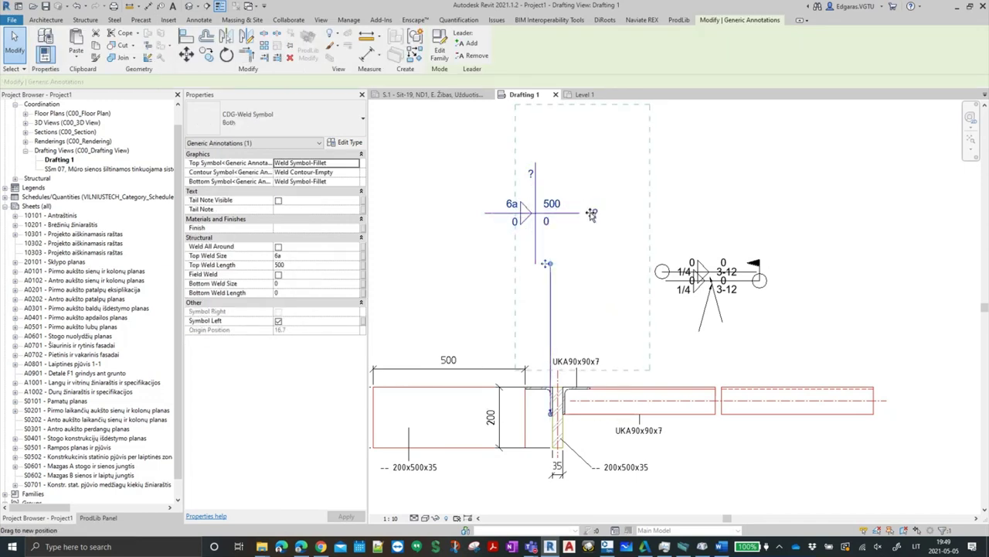
Point the 6a/500 weld symbol's leader at the angle-to-plate joint and move the symbol down beside it
{"action": "mouse_move", "coordinate": [591, 214]}
{"action": "left_mouse_down"}
{"action": "mouse_move", "coordinate": [562, 283]}
{"action": "mouse_move", "coordinate": [572, 265]}
{"action": "left_mouse_up"}
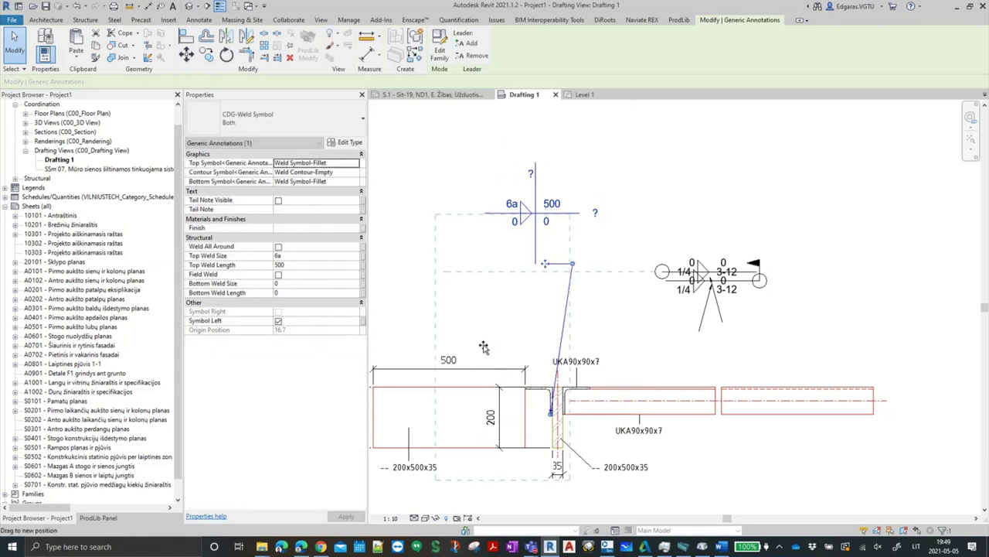
{"action": "mouse_move", "coordinate": [491, 343]}
{"action": "left_mouse_down"}
{"action": "mouse_move", "coordinate": [532, 295]}
{"action": "mouse_move", "coordinate": [567, 293]}
{"action": "left_mouse_up"}
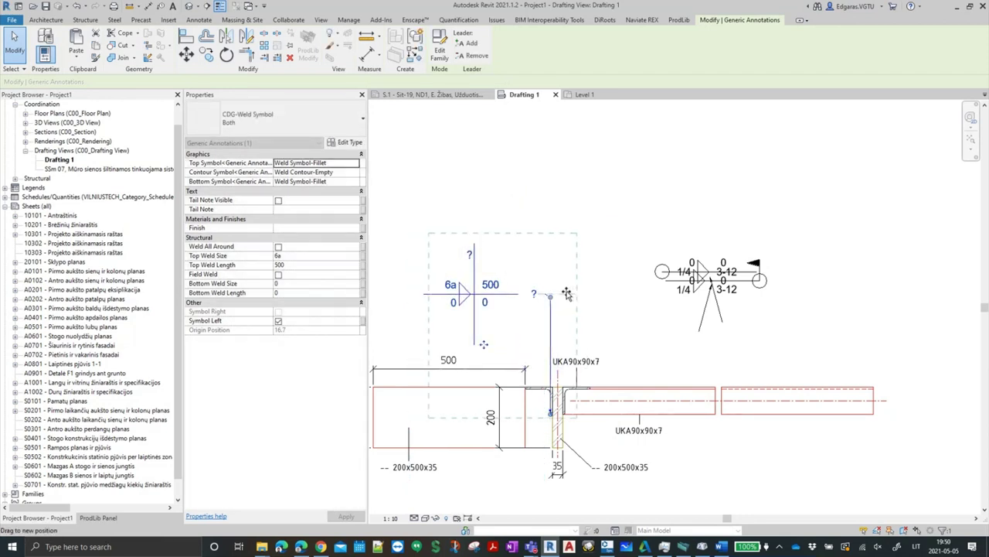
{"action": "key", "text": "Escape"}
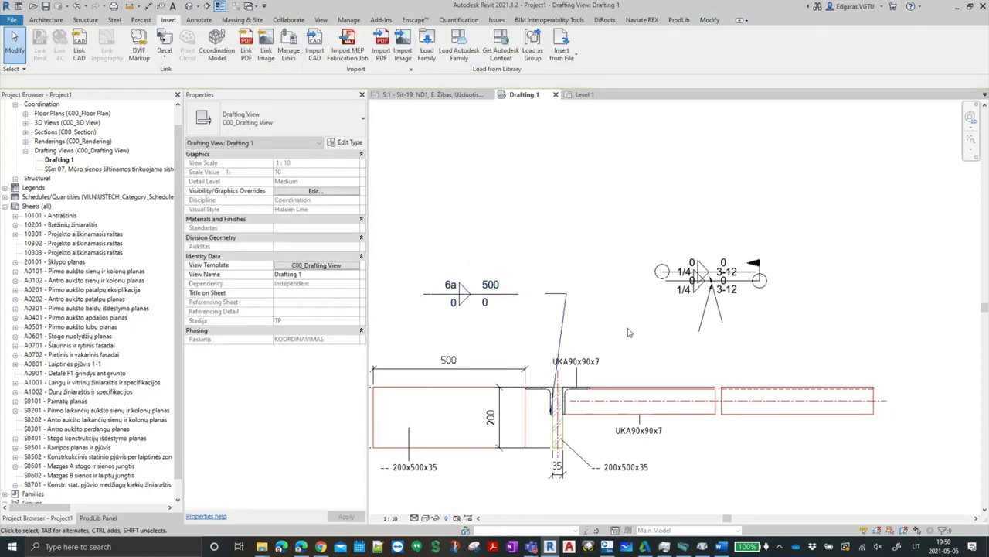
{"action": "left_click", "coordinate": [503, 302]}
{"action": "left_click", "coordinate": [514, 253]}
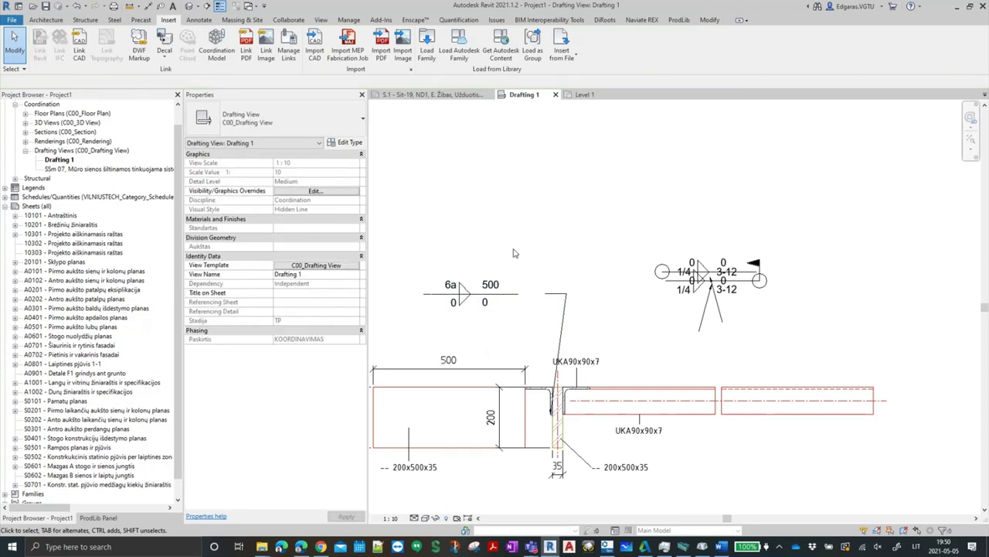
{"action": "left_click", "coordinate": [480, 294]}
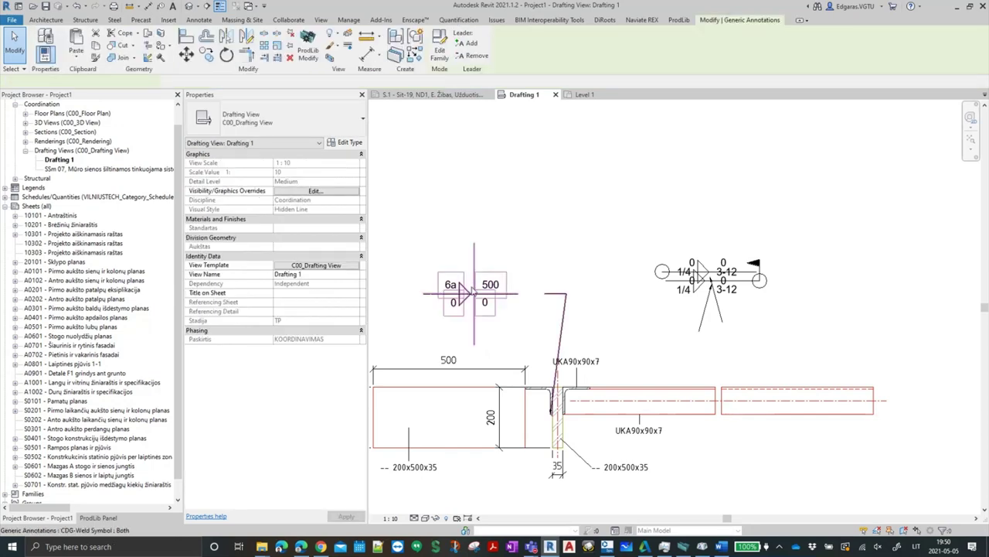
{"action": "left_click", "coordinate": [517, 216]}
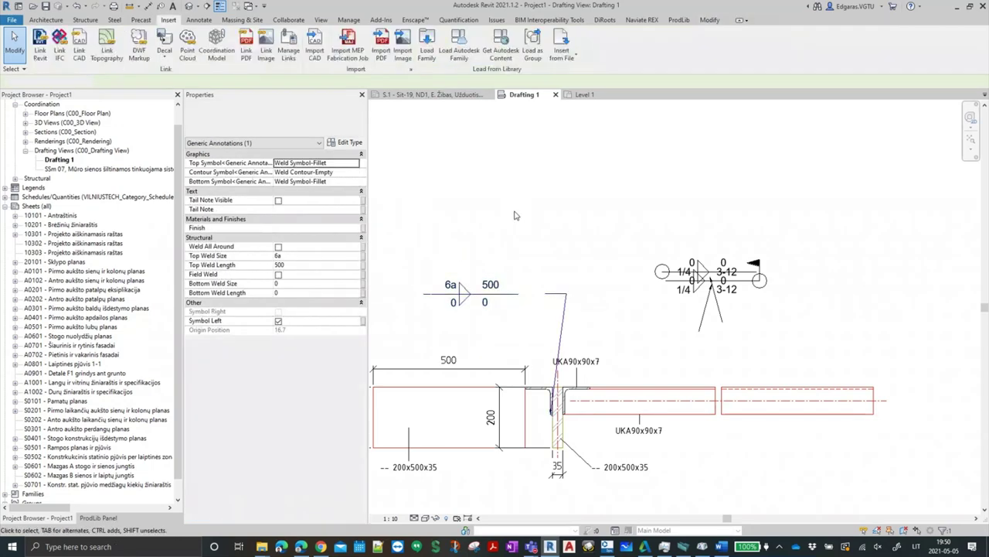
{"action": "left_click", "coordinate": [303, 547]}
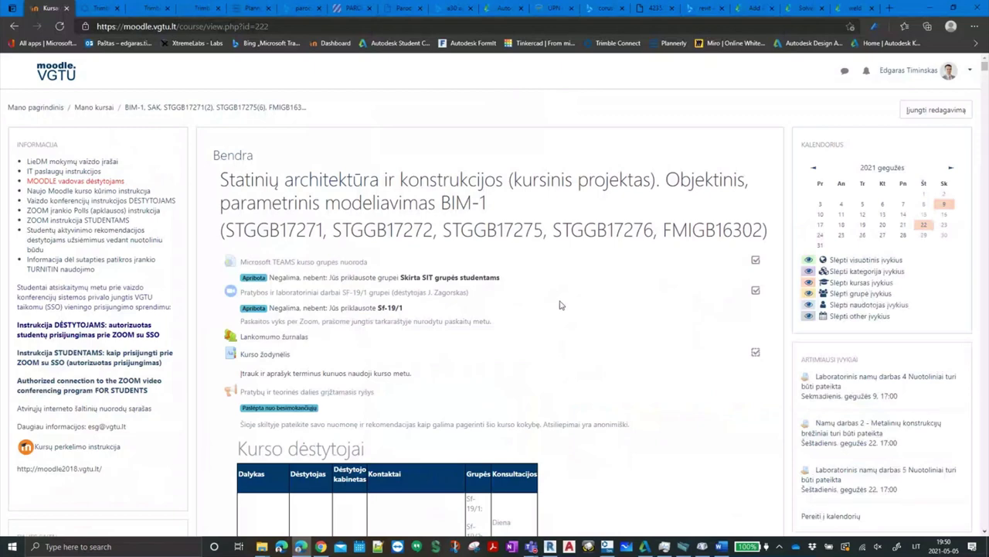
{"action": "left_click", "coordinate": [844, 15]}
{"action": "scroll", "coordinate": [464, 379], "scroll_direction": "down", "scroll_amount": 3}
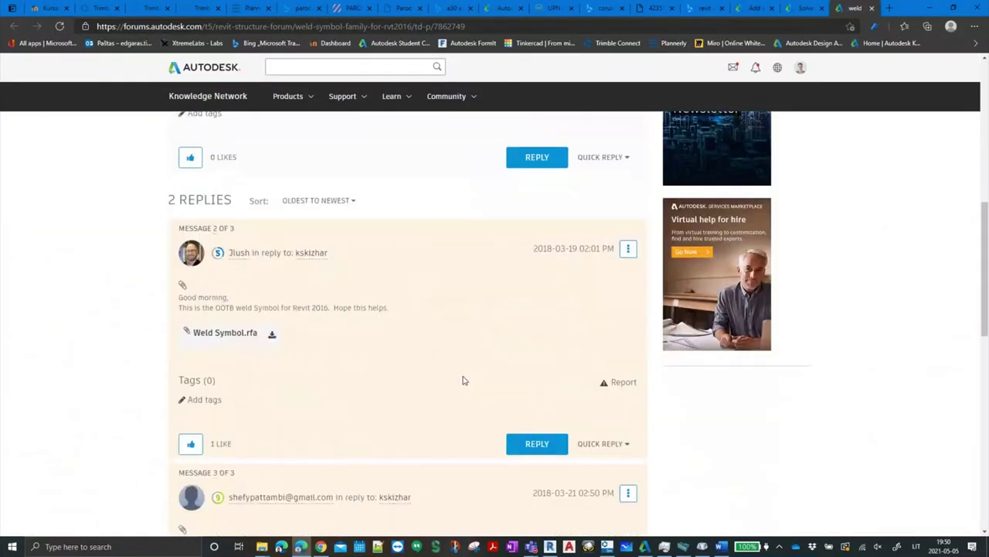
{"action": "scroll", "coordinate": [379, 336], "scroll_direction": "down", "scroll_amount": 3}
{"action": "scroll", "coordinate": [310, 271], "scroll_direction": "up", "scroll_amount": 1}
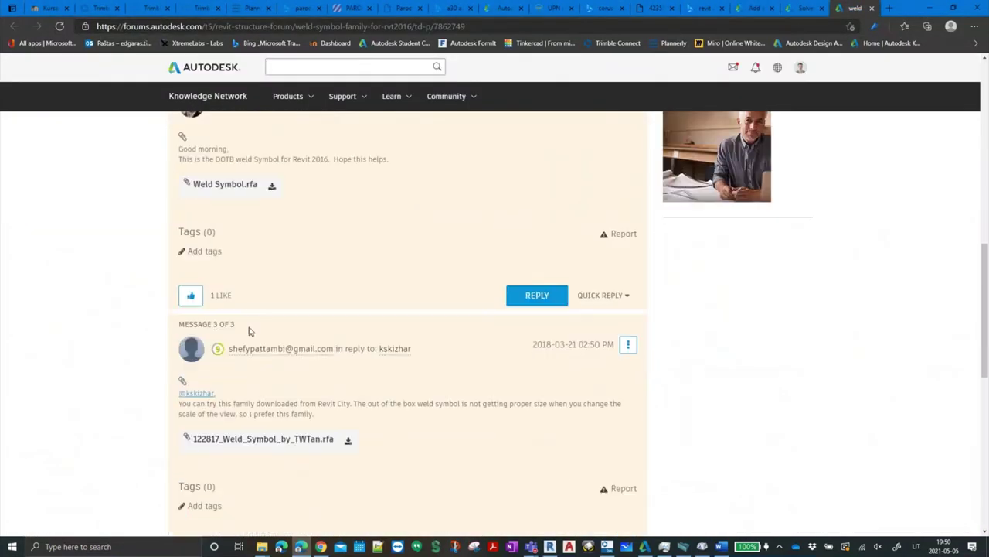
{"action": "scroll", "coordinate": [259, 402], "scroll_direction": "down", "scroll_amount": 1}
{"action": "scroll", "coordinate": [263, 439], "scroll_direction": "down", "scroll_amount": 2}
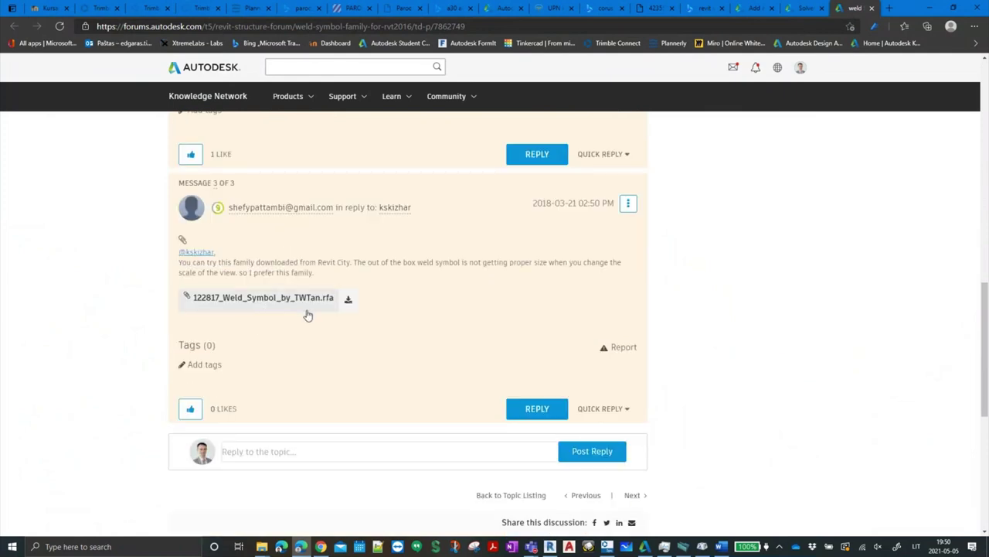
{"action": "scroll", "coordinate": [309, 309], "scroll_direction": "up", "scroll_amount": 1}
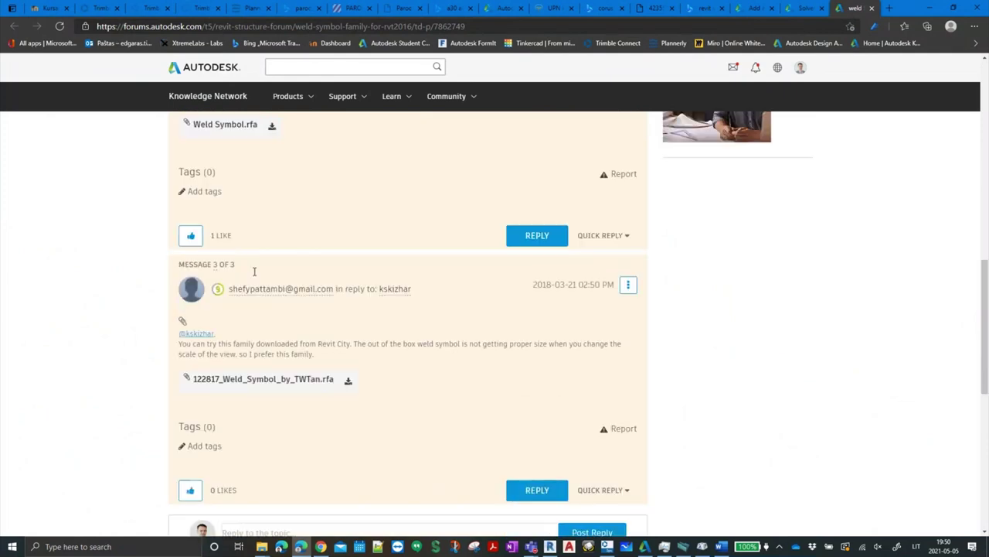
{"action": "scroll", "coordinate": [159, 337], "scroll_direction": "up", "scroll_amount": 3}
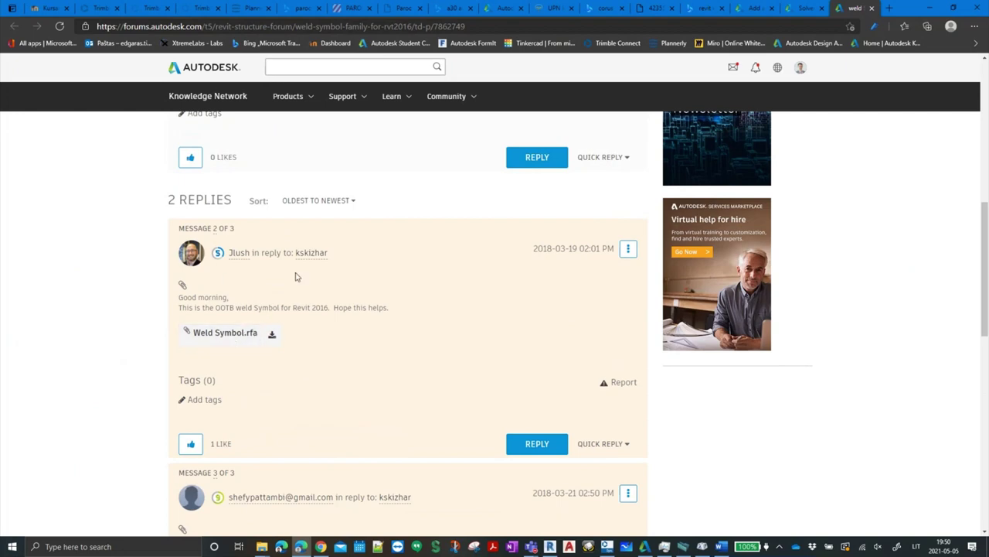
{"action": "scroll", "coordinate": [296, 276], "scroll_direction": "up", "scroll_amount": 3}
{"action": "scroll", "coordinate": [296, 283], "scroll_direction": "up", "scroll_amount": 2}
{"action": "scroll", "coordinate": [307, 315], "scroll_direction": "down", "scroll_amount": 1}
{"action": "scroll", "coordinate": [306, 315], "scroll_direction": "down", "scroll_amount": 1}
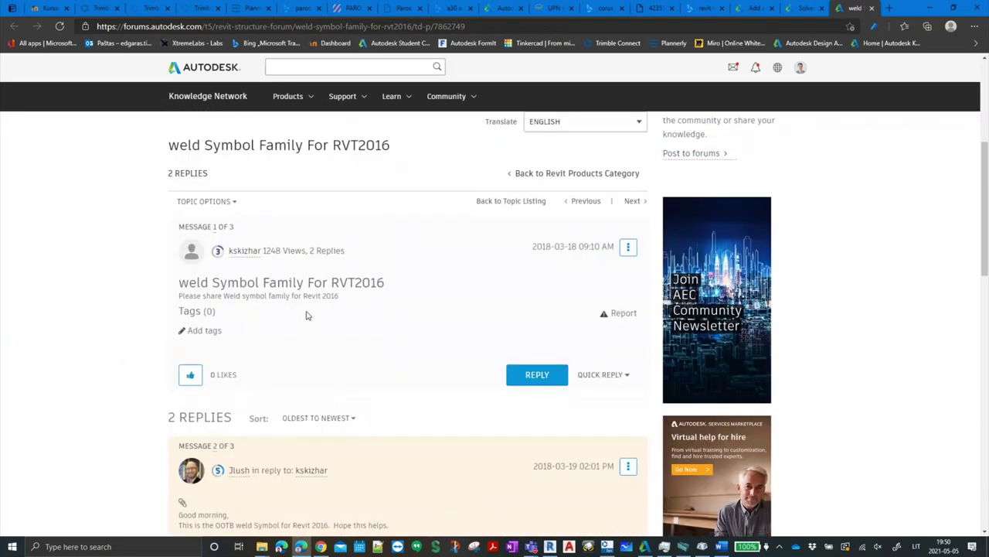
{"action": "scroll", "coordinate": [306, 314], "scroll_direction": "down", "scroll_amount": 4}
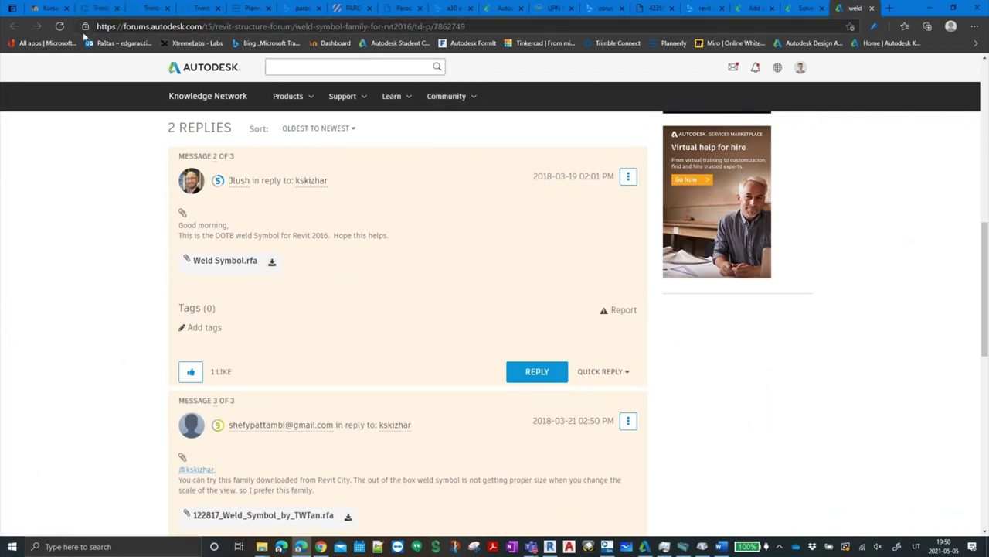
{"action": "left_click", "coordinate": [45, 14]}
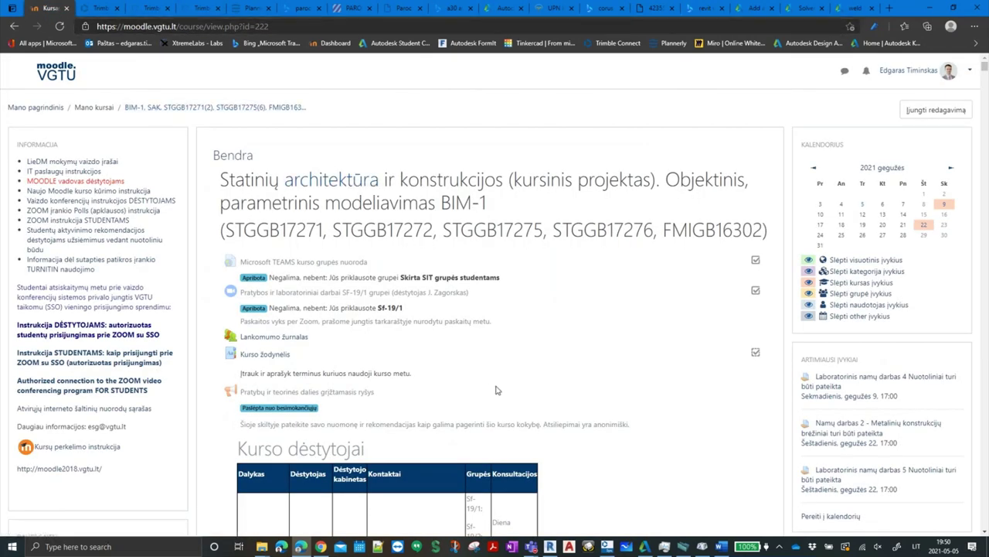
{"action": "left_click", "coordinate": [549, 546]}
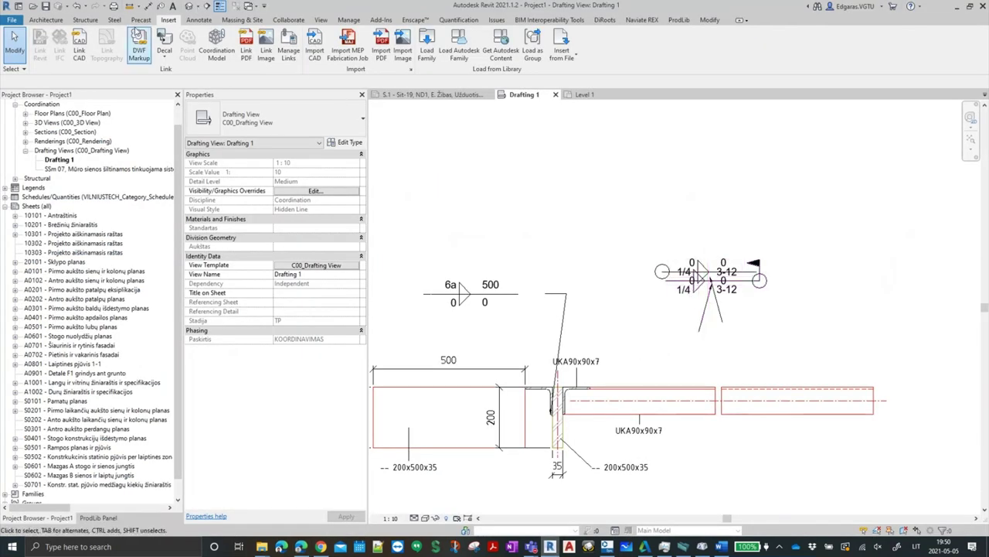
Launch Load Family from the Insert ribbon
{"action": "left_click", "coordinate": [191, 19]}
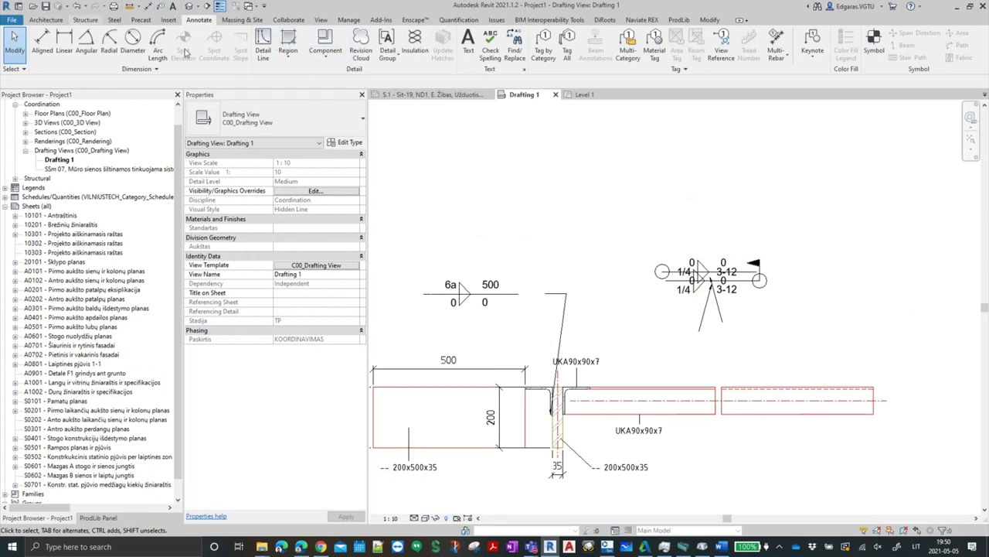
{"action": "left_click", "coordinate": [169, 19]}
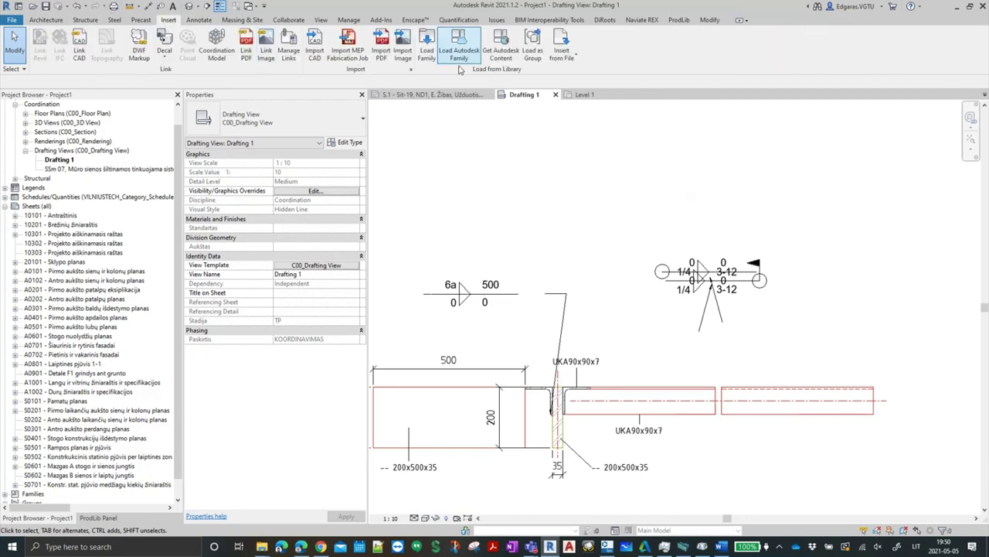
{"action": "left_click", "coordinate": [427, 50]}
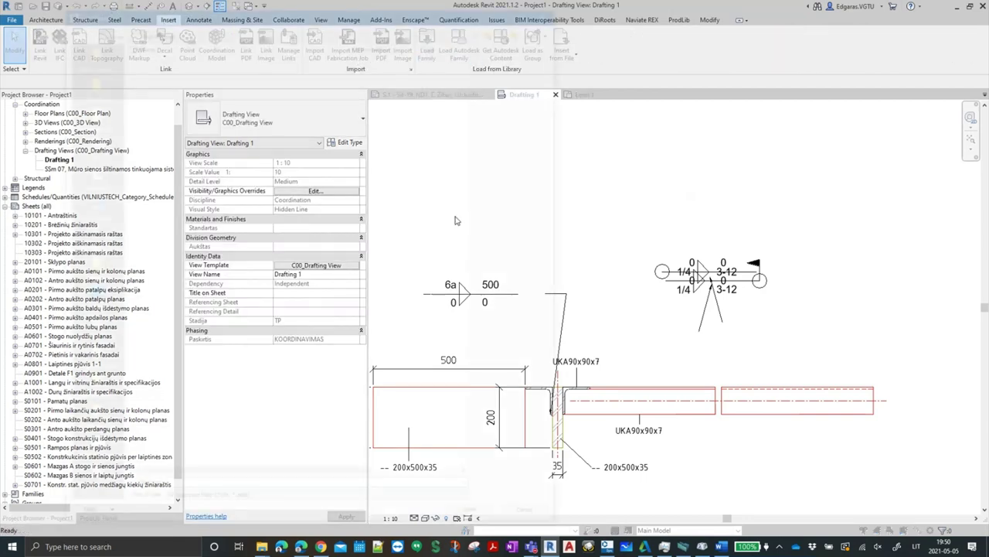
Navigate up from Steel Sections to the G20 > First Fixing detail family folder
{"action": "key", "text": "BackSpace"}
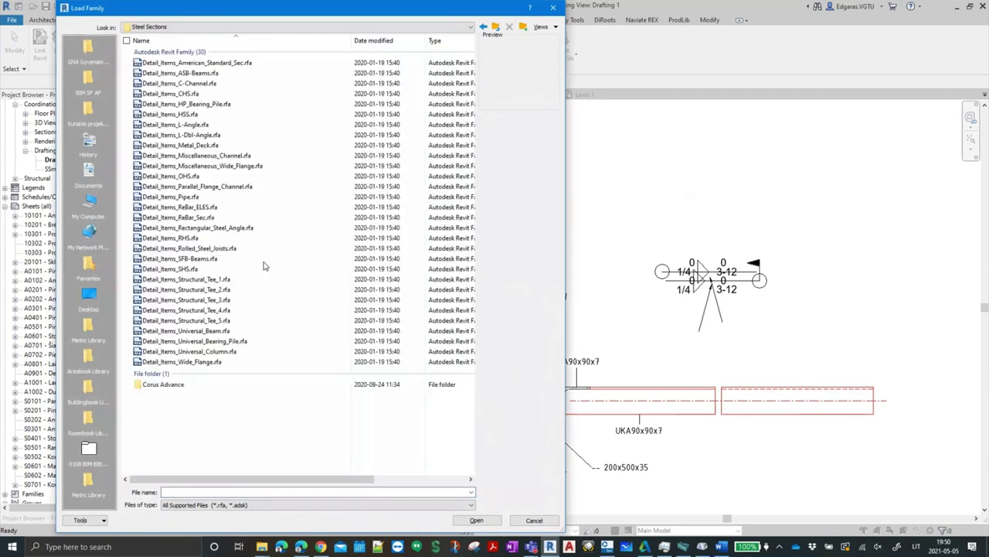
{"action": "key", "text": "BackSpace"}
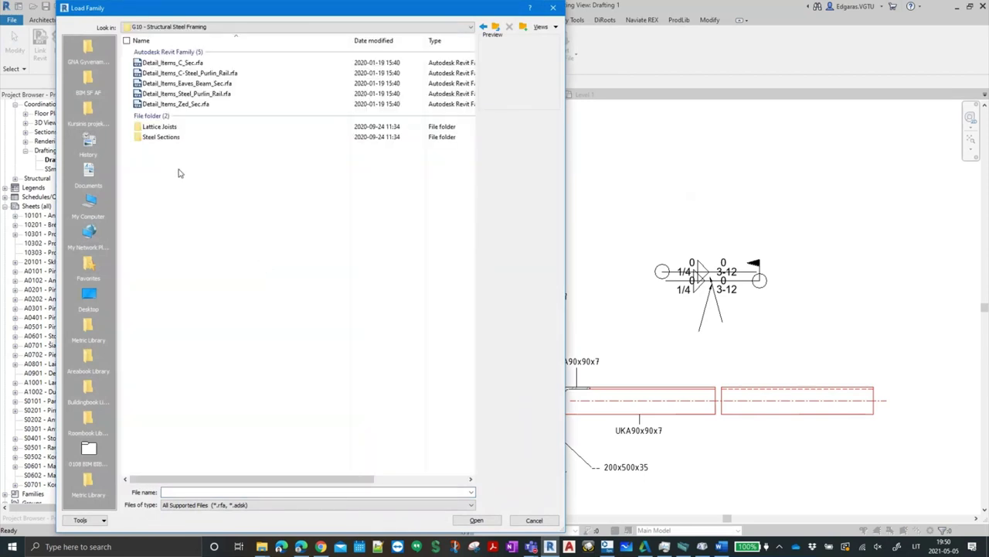
{"action": "key", "text": "BackSpace"}
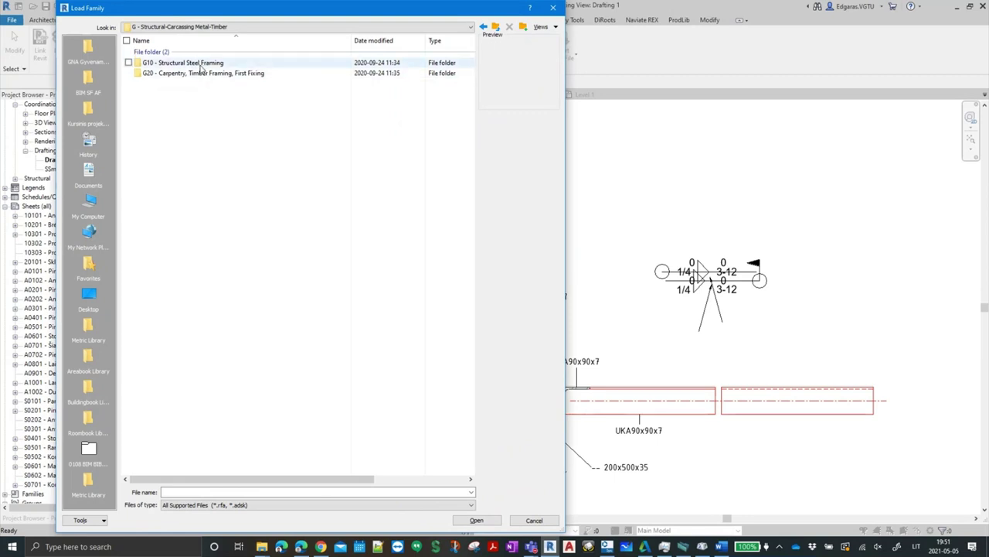
{"action": "left_click", "coordinate": [206, 75]}
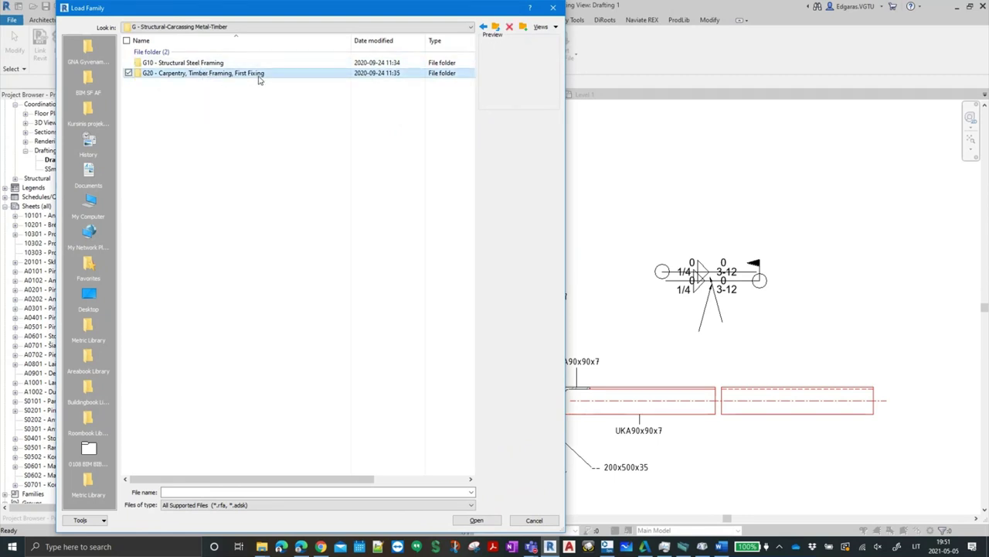
{"action": "double_click", "coordinate": [232, 80]}
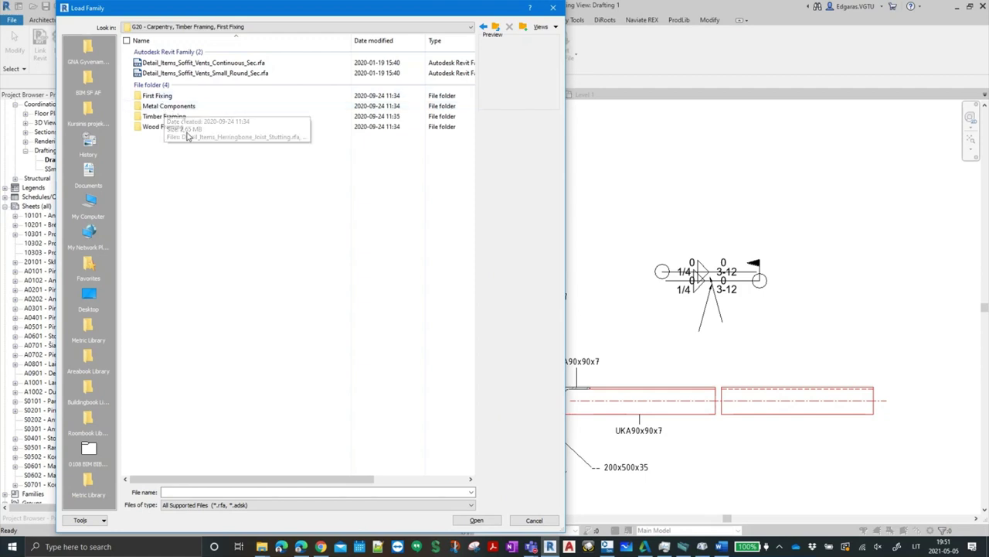
{"action": "double_click", "coordinate": [163, 96]}
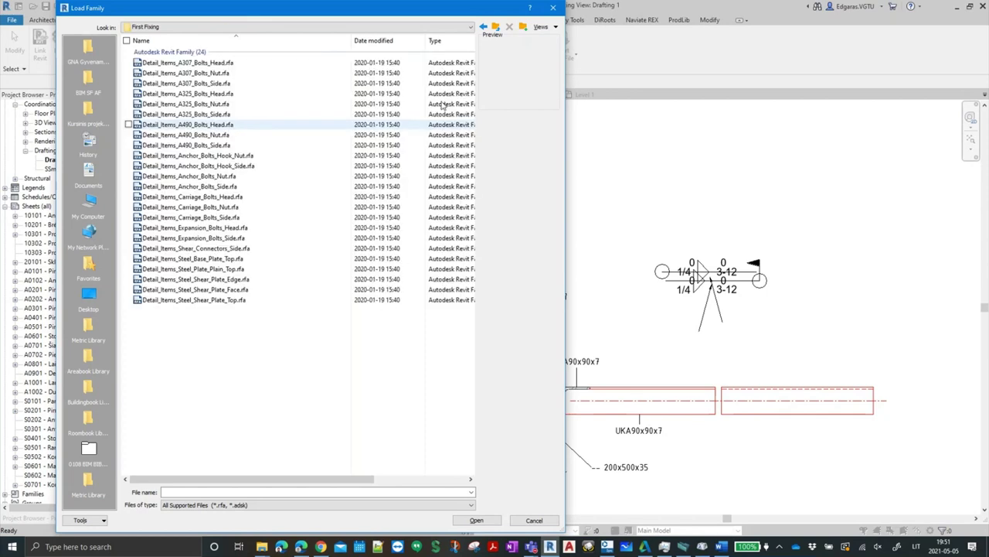
Preview the anchor, carriage, A490 and A325 bolt families in thumbnail and details views
{"action": "left_click", "coordinate": [565, 61]}
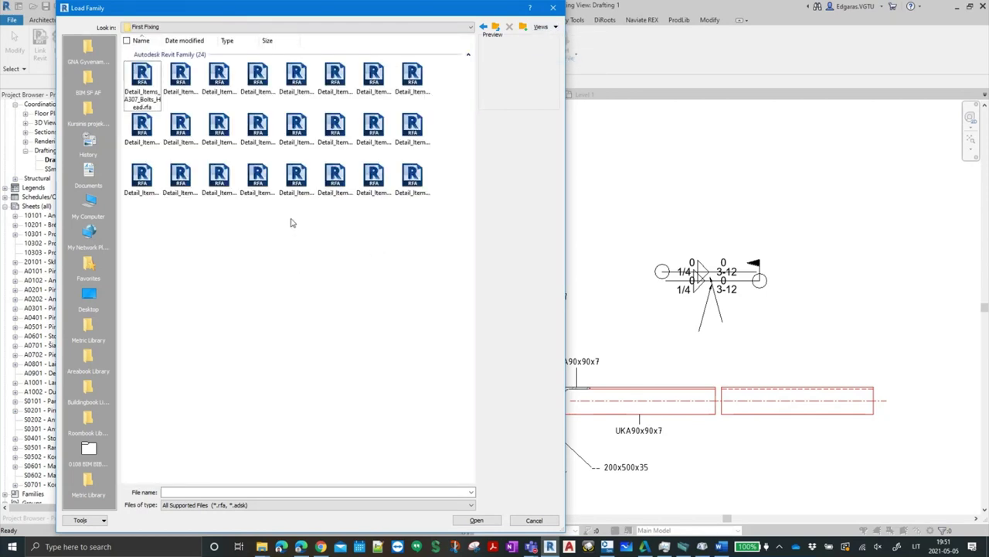
{"action": "scroll", "coordinate": [290, 223], "scroll_direction": "up", "scroll_amount": 1, "text": "ctrl"}
{"action": "scroll", "coordinate": [291, 223], "scroll_direction": "up", "scroll_amount": 1, "text": "ctrl"}
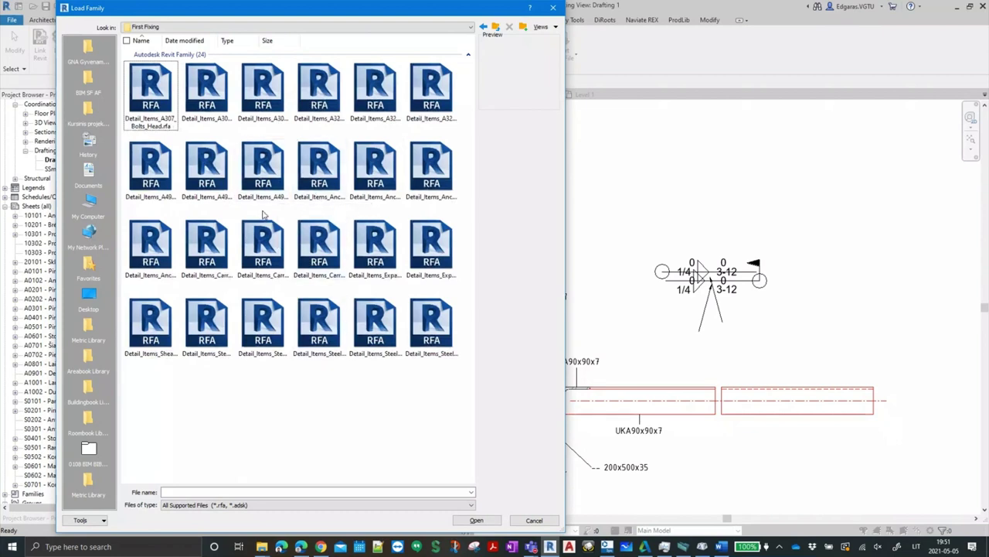
{"action": "left_click", "coordinate": [263, 166]}
{"action": "left_click", "coordinate": [320, 166]}
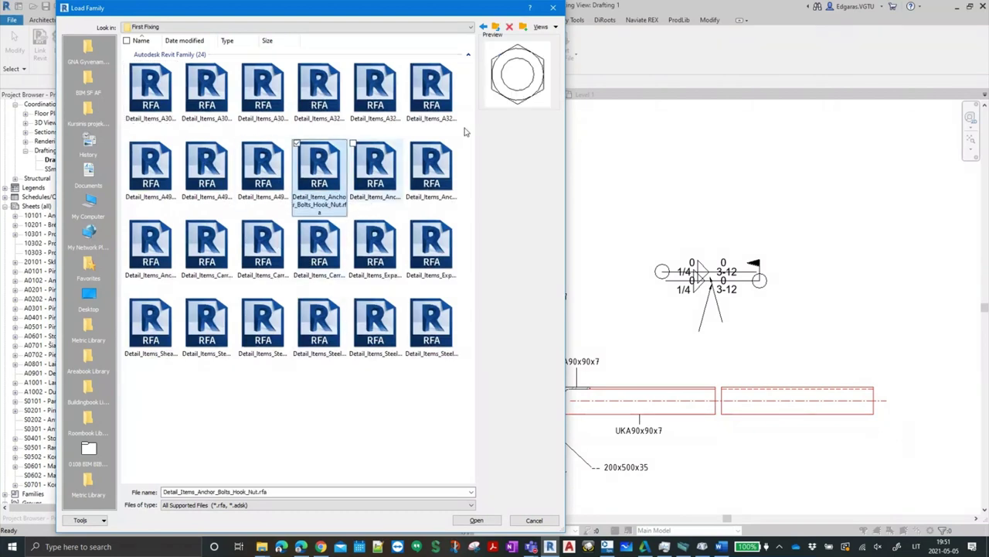
{"action": "left_click", "coordinate": [552, 28]}
{"action": "left_click", "coordinate": [562, 50]}
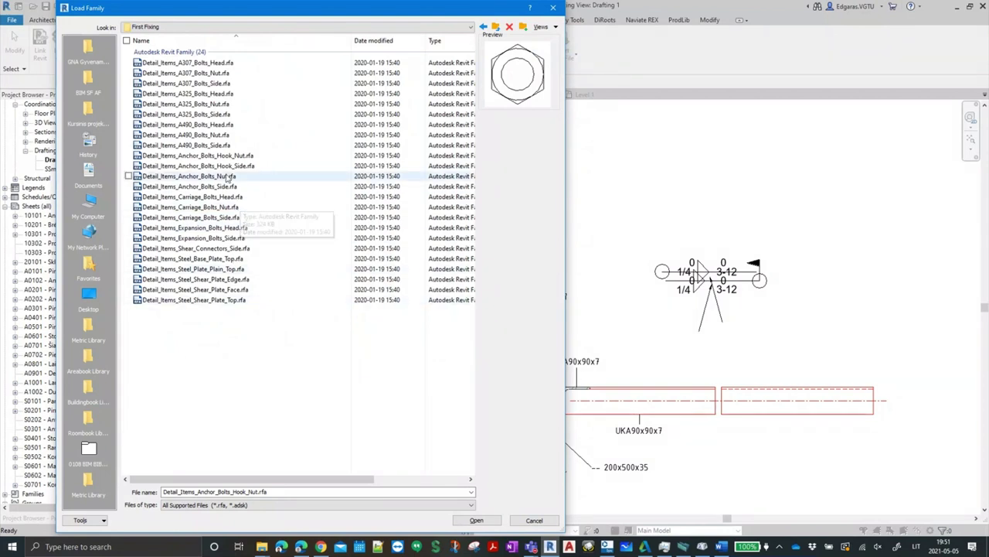
{"action": "left_click", "coordinate": [201, 186]}
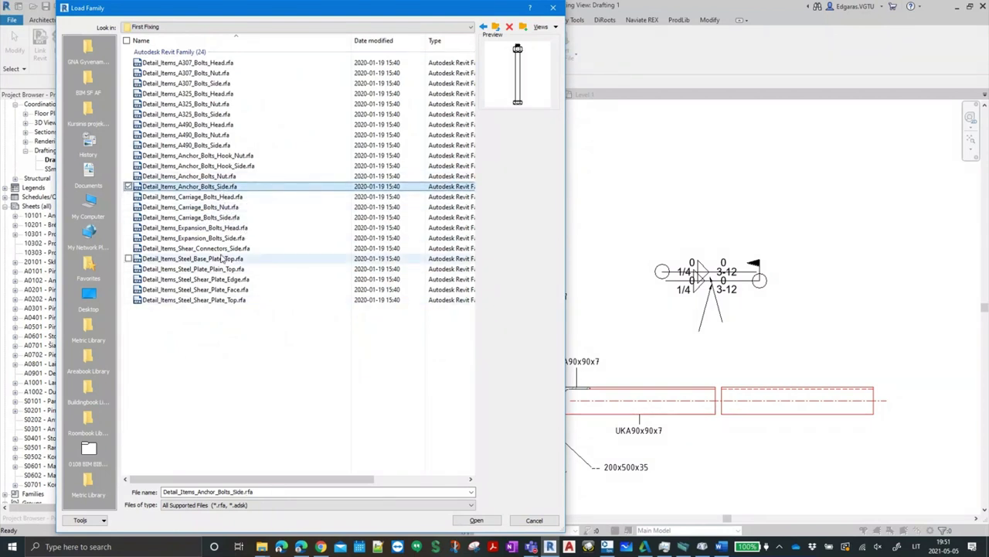
{"action": "key", "text": "Down"}
{"action": "key", "text": "Down"}
{"action": "key", "text": "Down"}
{"action": "left_click", "coordinate": [207, 218]}
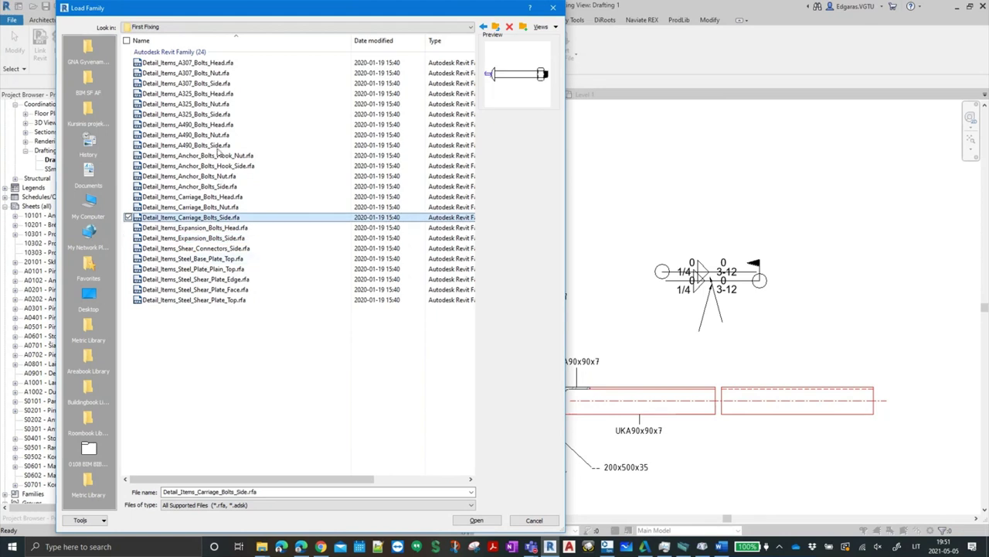
{"action": "left_click", "coordinate": [207, 144]}
{"action": "left_click", "coordinate": [210, 125]}
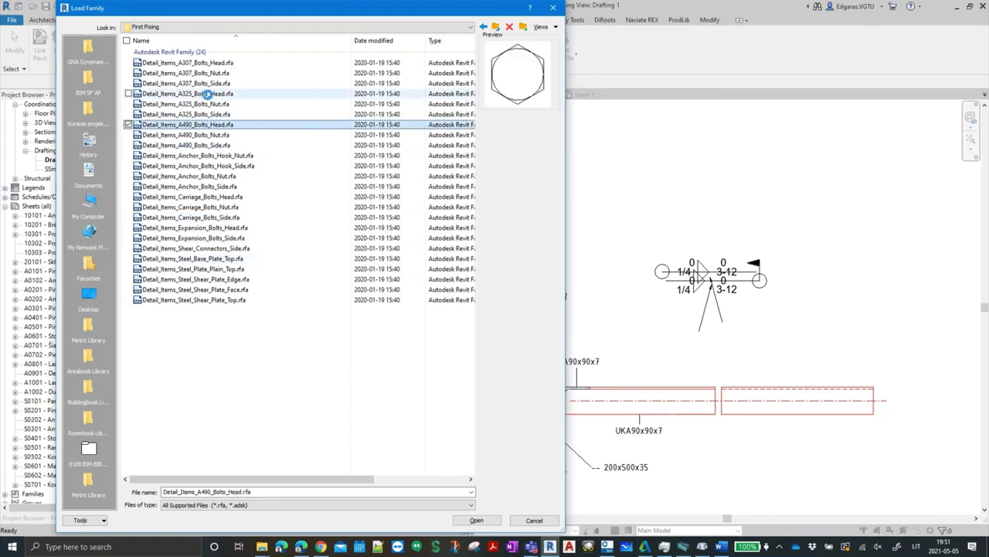
{"action": "left_click", "coordinate": [207, 94]}
Compare the A307, A325 and A490 bolts, then open Detail_Items_A490_Bolts_Side.rfa
{"action": "left_click", "coordinate": [206, 84]}
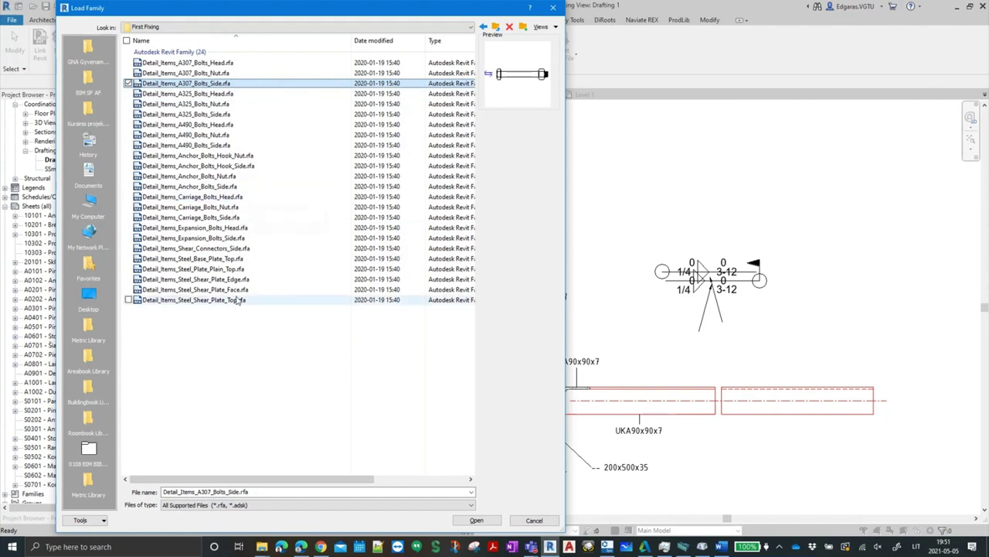
{"action": "left_click", "coordinate": [218, 94]}
{"action": "left_click", "coordinate": [207, 83]}
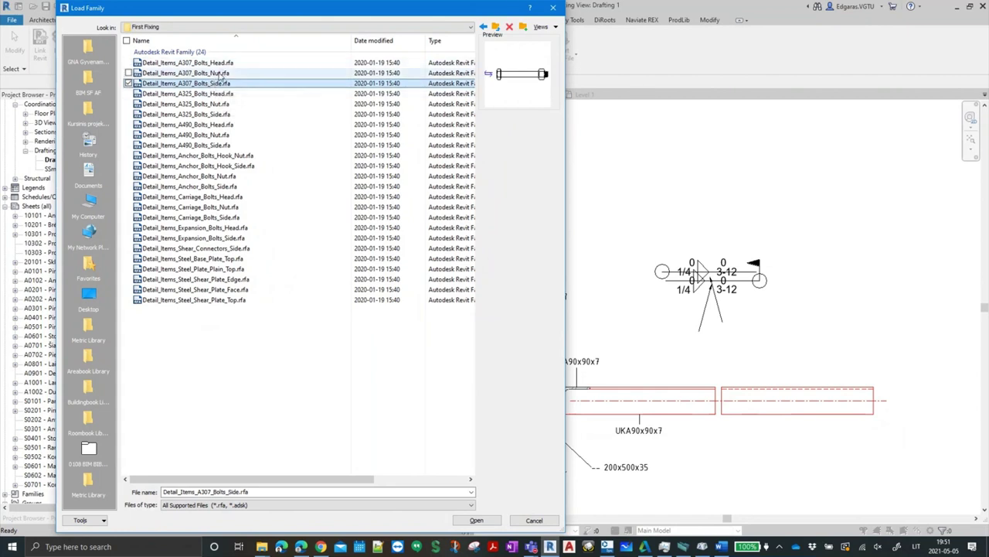
{"action": "left_click", "coordinate": [216, 136]}
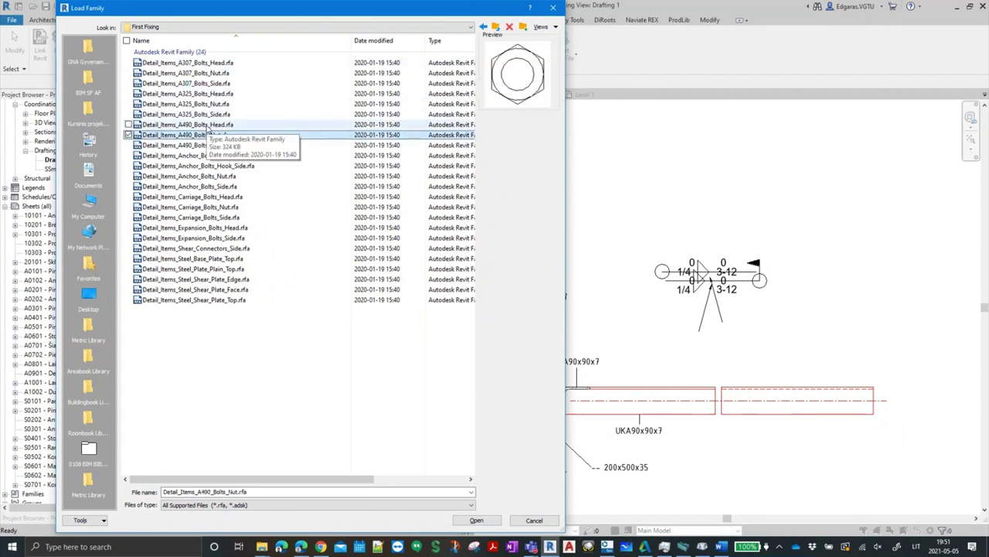
{"action": "left_click", "coordinate": [229, 125]}
{"action": "left_click", "coordinate": [228, 145]}
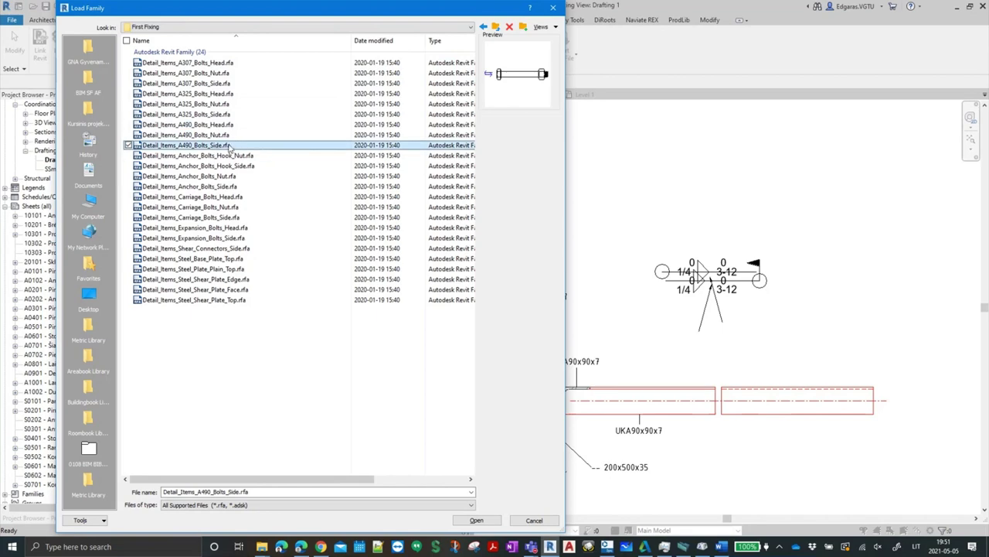
{"action": "left_click", "coordinate": [490, 524]}
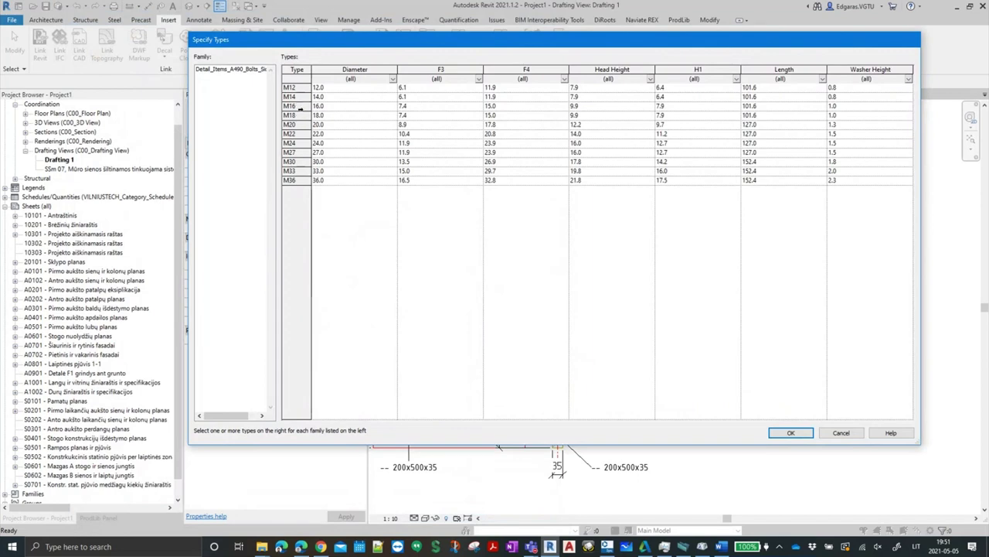
Load the M18 bolt type and place it as a detail component through the two angles
{"action": "left_click", "coordinate": [299, 114]}
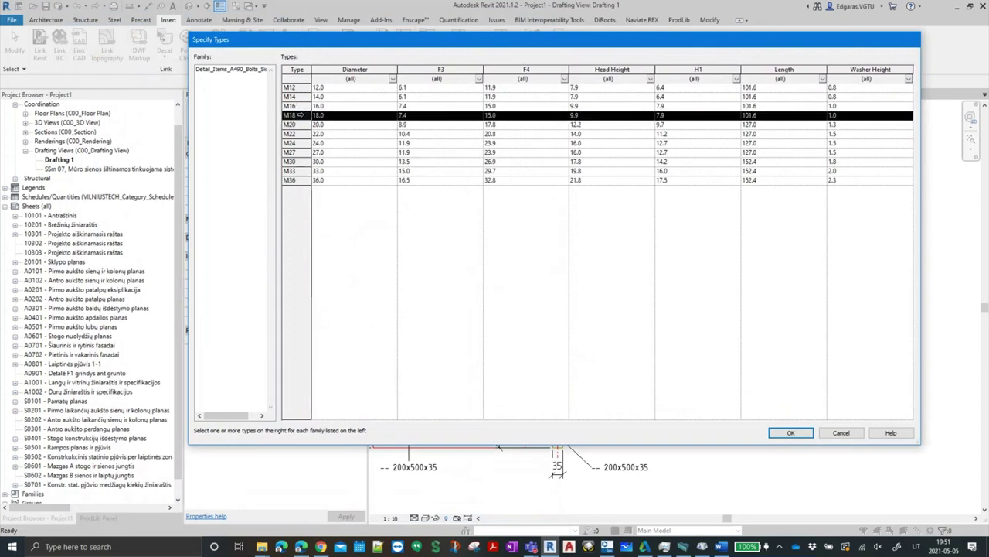
{"action": "left_click", "coordinate": [782, 436]}
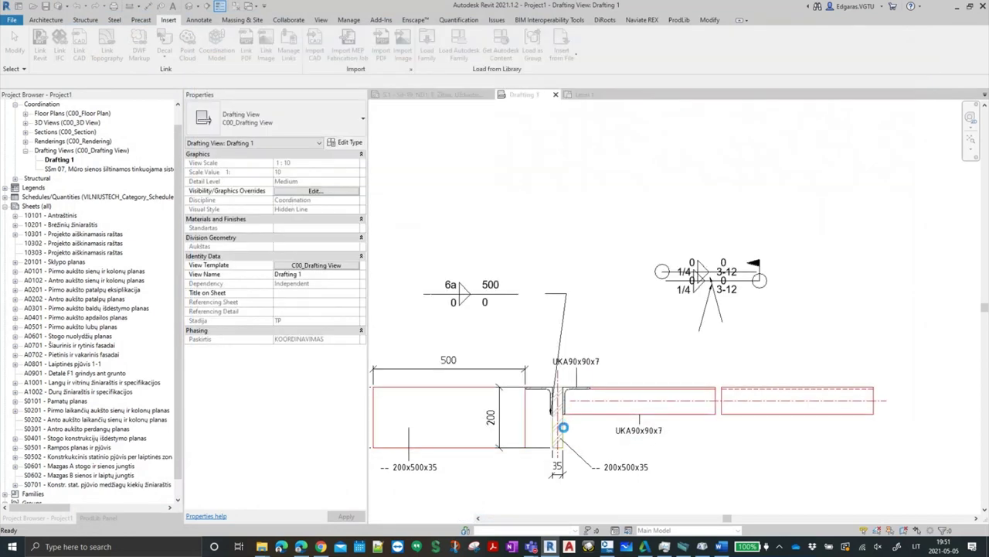
{"action": "scroll", "coordinate": [563, 428], "scroll_direction": "up", "scroll_amount": 4}
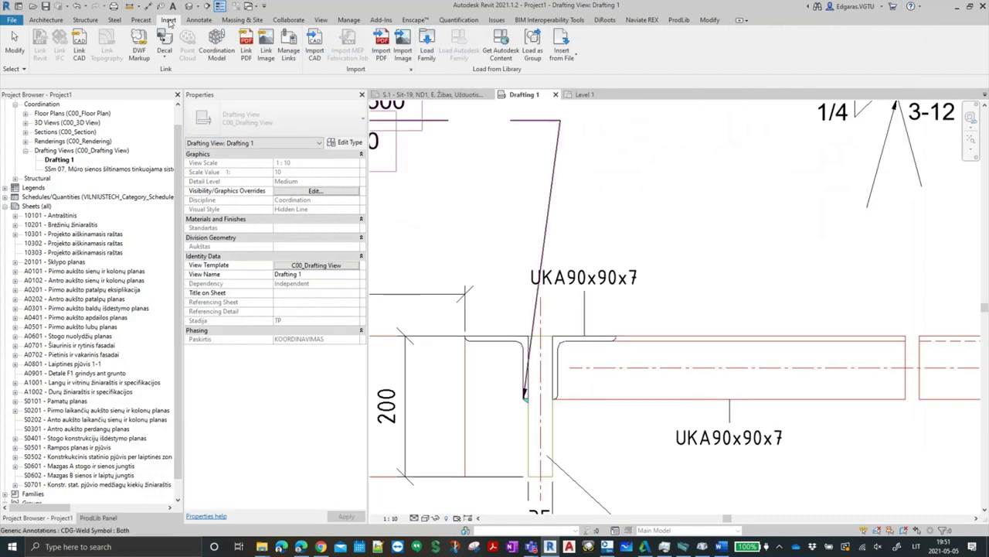
{"action": "left_click", "coordinate": [200, 20]}
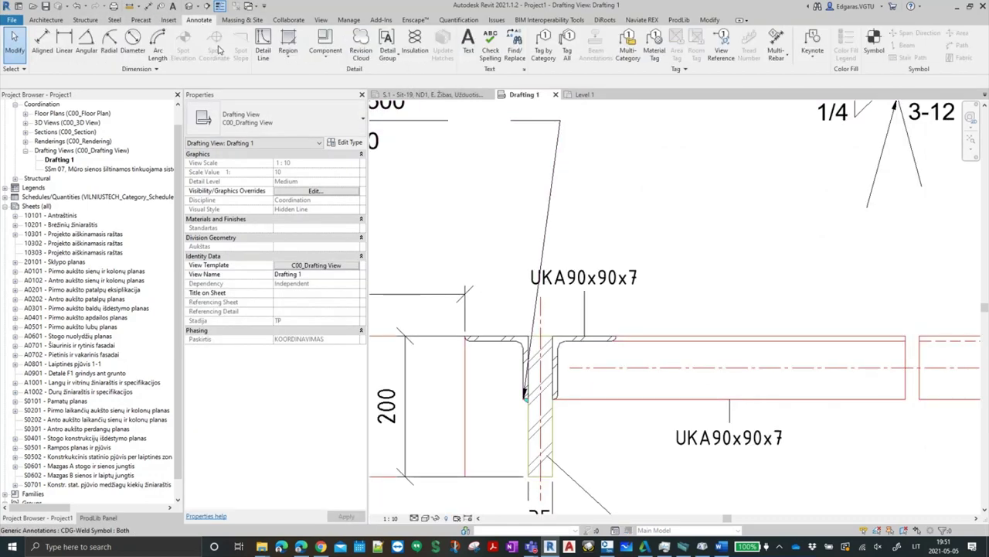
{"action": "left_click", "coordinate": [325, 43]}
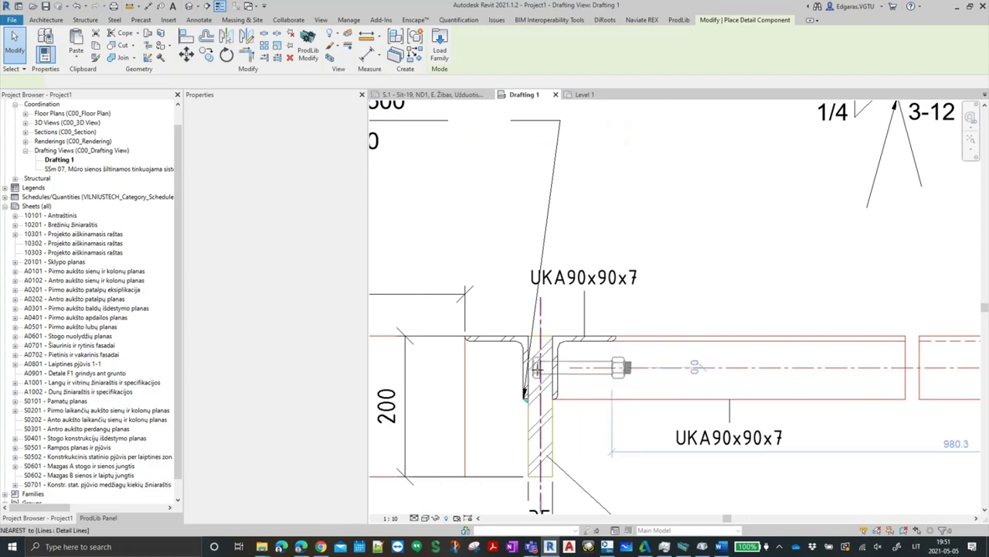
{"action": "scroll", "coordinate": [535, 362], "scroll_direction": "up", "scroll_amount": 3}
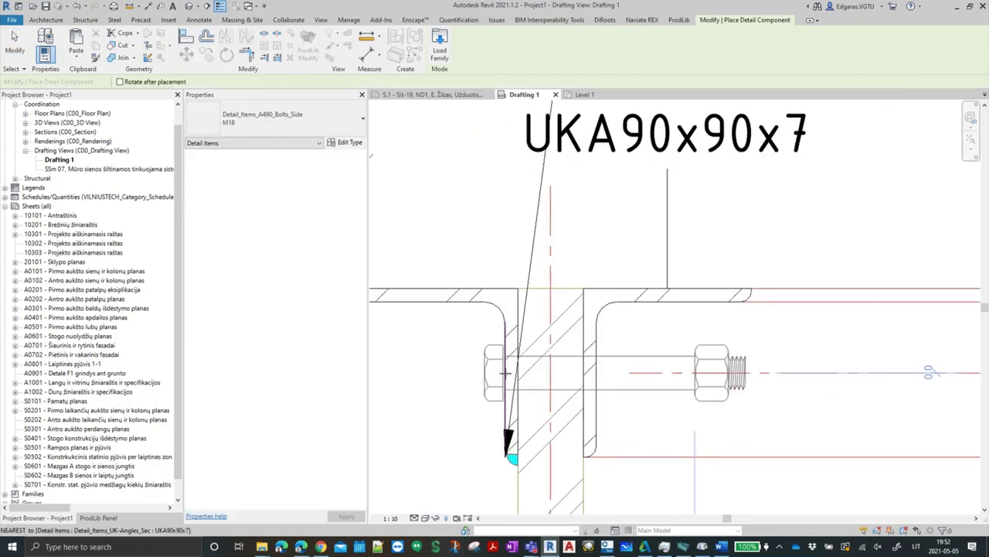
{"action": "left_click", "coordinate": [520, 369]}
{"action": "key", "text": "Escape"}
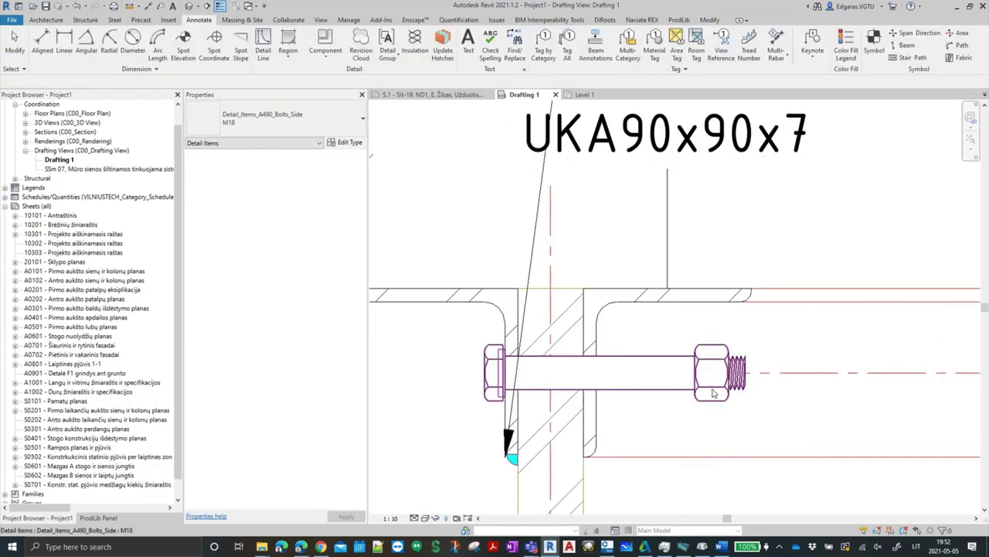
Shorten the bolt toward the angles, then undo that change
{"action": "left_click", "coordinate": [694, 375]}
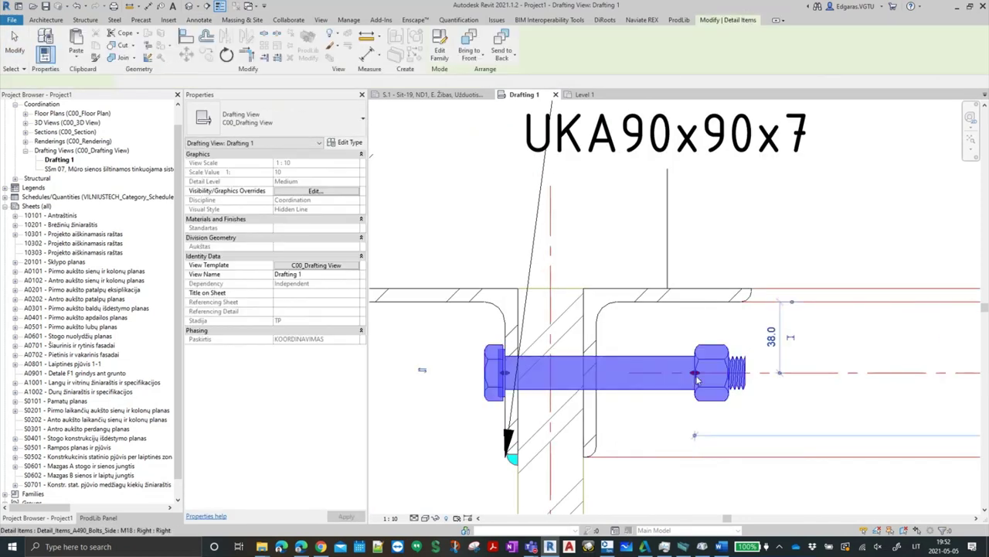
{"action": "left_click", "coordinate": [595, 371]}
{"action": "left_click_drag", "start_coordinate": [694, 373], "coordinate": [596, 372]}
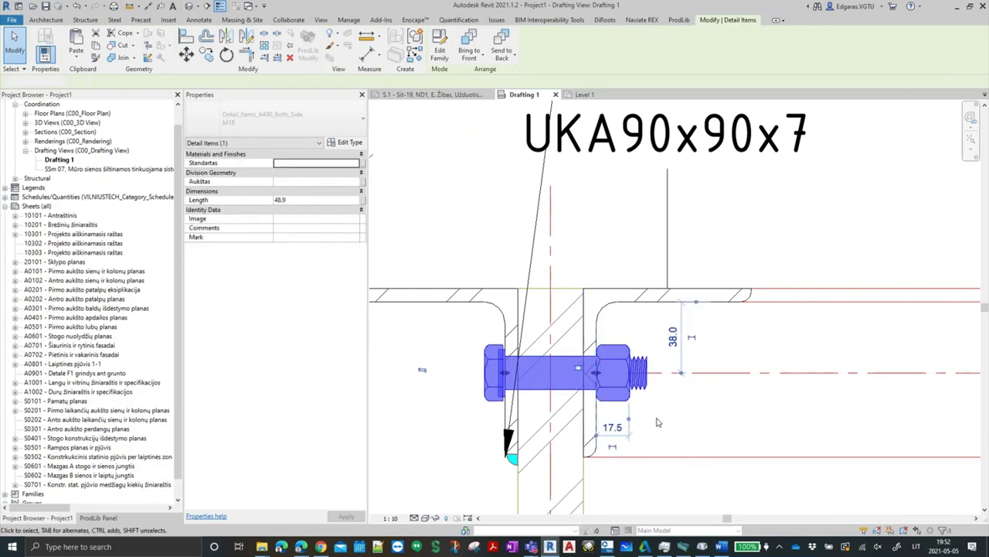
{"action": "key", "text": "Escape"}
{"action": "scroll", "coordinate": [750, 329], "scroll_direction": "down", "scroll_amount": 2}
{"action": "scroll", "coordinate": [548, 371], "scroll_direction": "up", "scroll_amount": 2}
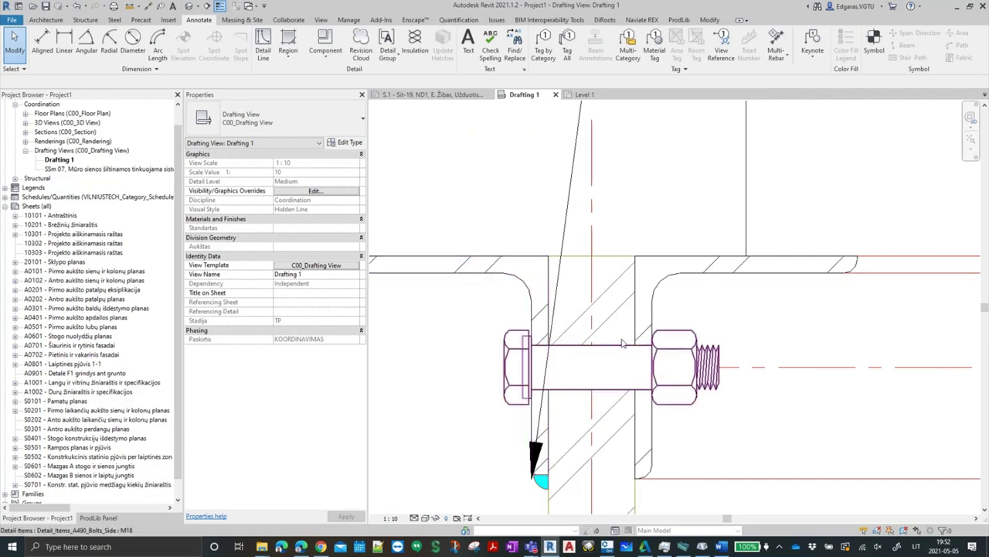
{"action": "scroll", "coordinate": [601, 348], "scroll_direction": "up", "scroll_amount": 2}
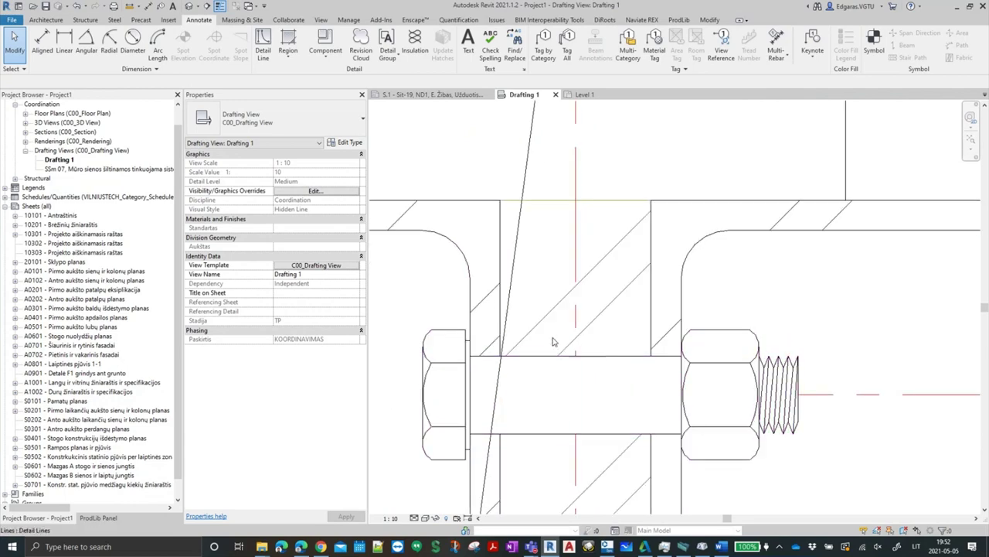
{"action": "scroll", "coordinate": [498, 356], "scroll_direction": "up", "scroll_amount": 2}
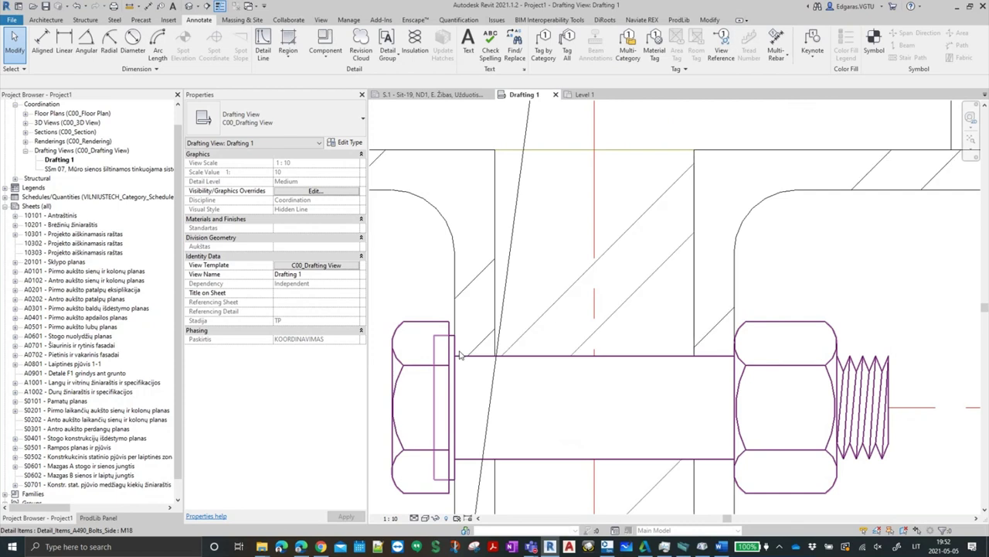
{"action": "scroll", "coordinate": [479, 354], "scroll_direction": "down", "scroll_amount": 3}
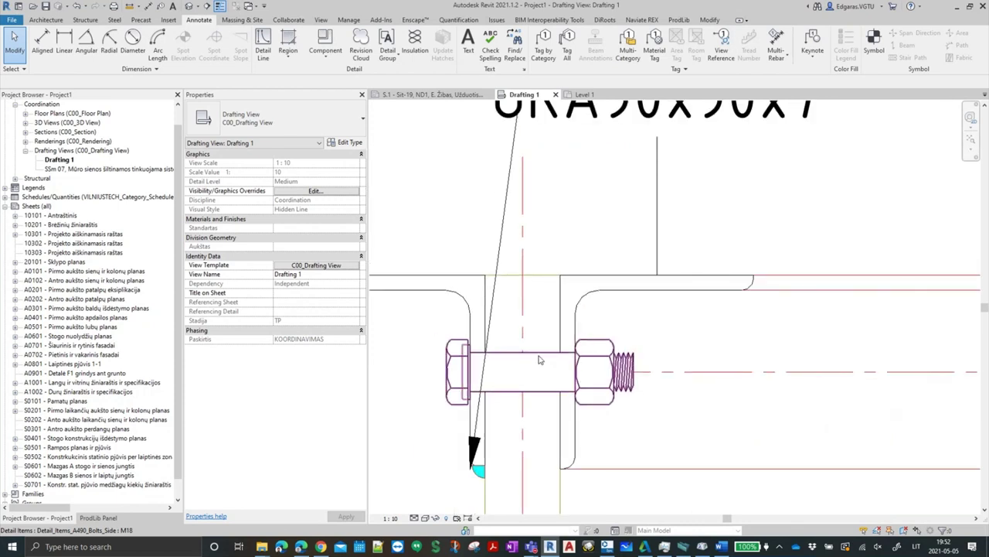
{"action": "key", "text": "ctrl+z"}
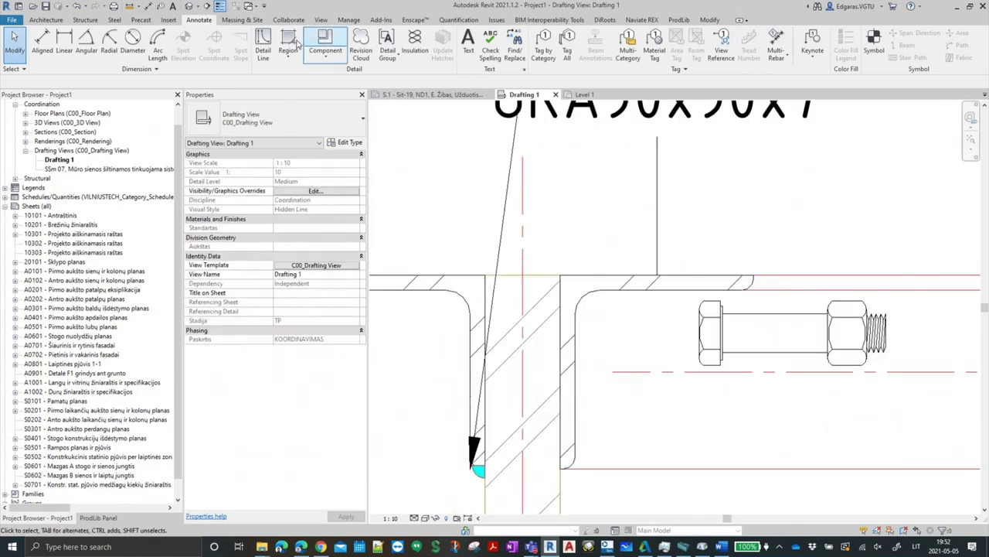
Draw a rectangular Plienas filled region across the bolt hole between the angle legs
{"action": "left_click", "coordinate": [292, 63]}
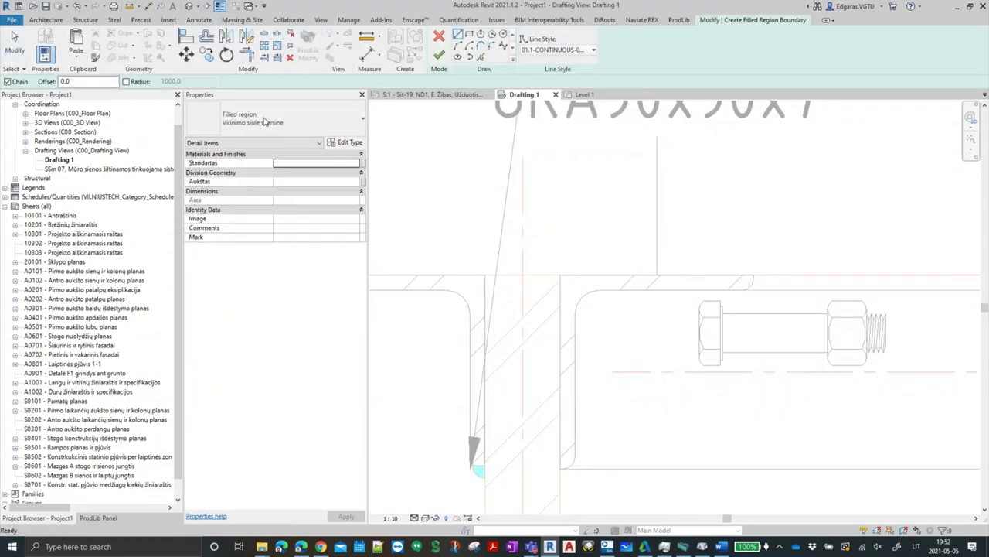
{"action": "left_click", "coordinate": [262, 123]}
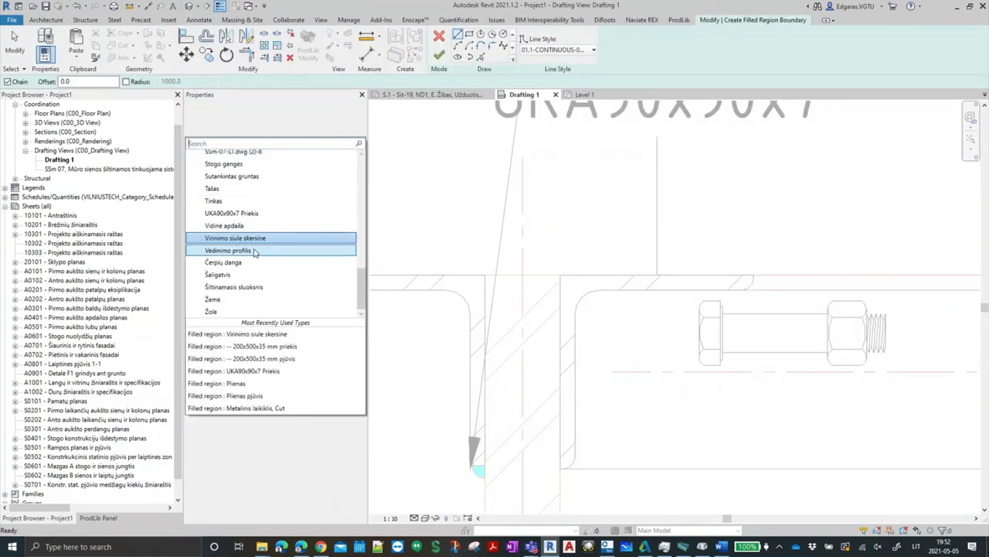
{"action": "scroll", "coordinate": [244, 282], "scroll_direction": "up", "scroll_amount": 1}
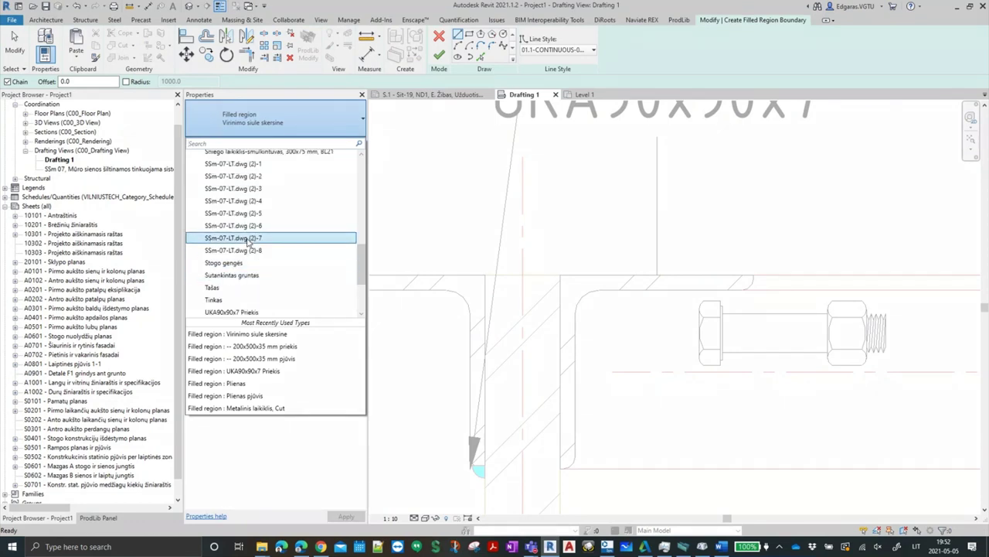
{"action": "scroll", "coordinate": [244, 275], "scroll_direction": "up", "scroll_amount": 1}
{"action": "scroll", "coordinate": [244, 244], "scroll_direction": "up", "scroll_amount": 1}
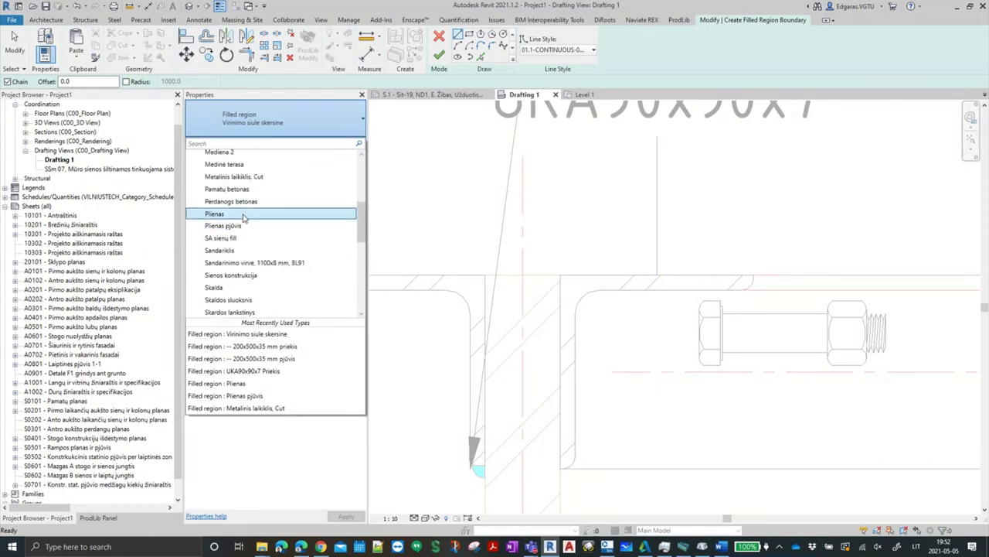
{"action": "left_click", "coordinate": [243, 214]}
{"action": "left_click", "coordinate": [469, 36]}
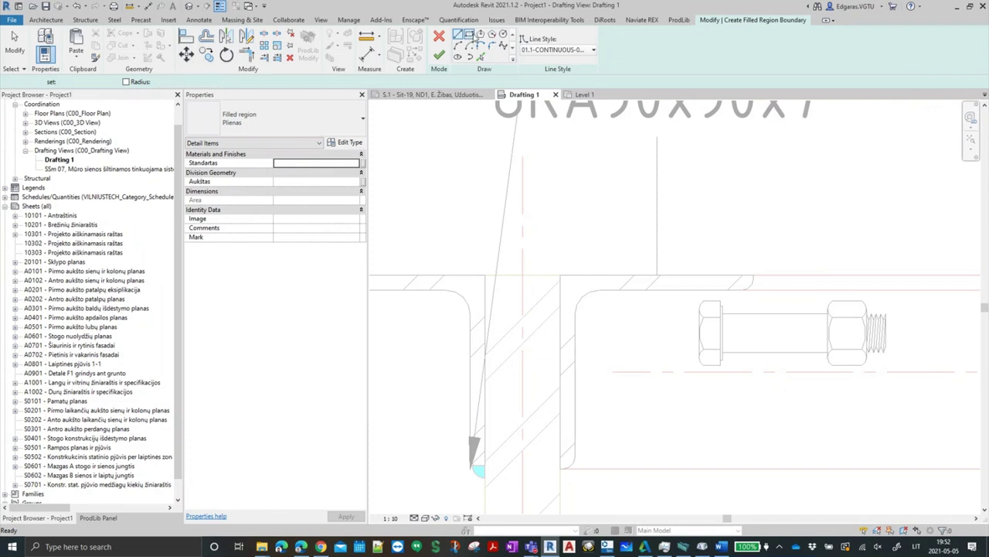
{"action": "left_click", "coordinate": [574, 383]}
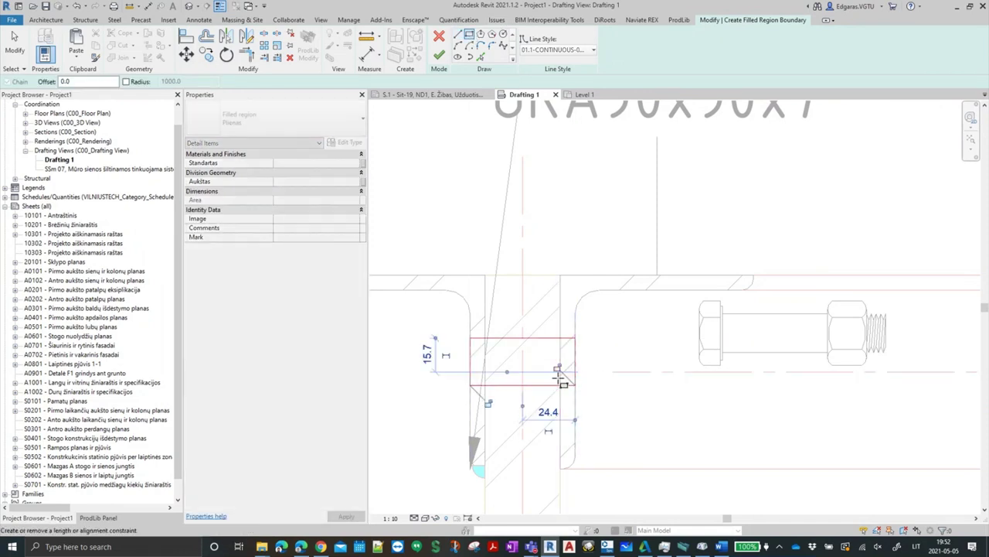
{"action": "key", "text": "Escape"}
{"action": "key", "text": "Escape"}
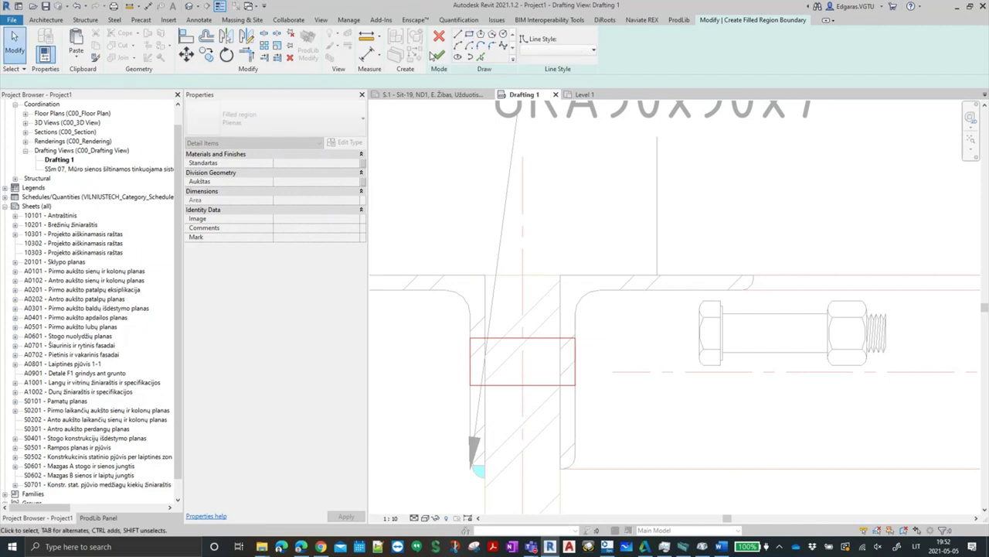
{"action": "left_click", "coordinate": [438, 56]}
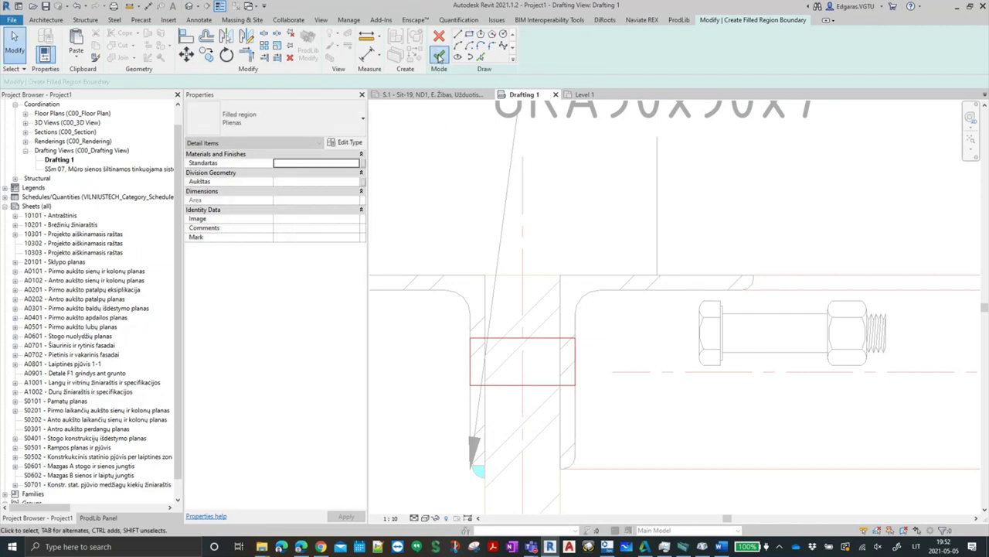
{"action": "left_click", "coordinate": [640, 432]}
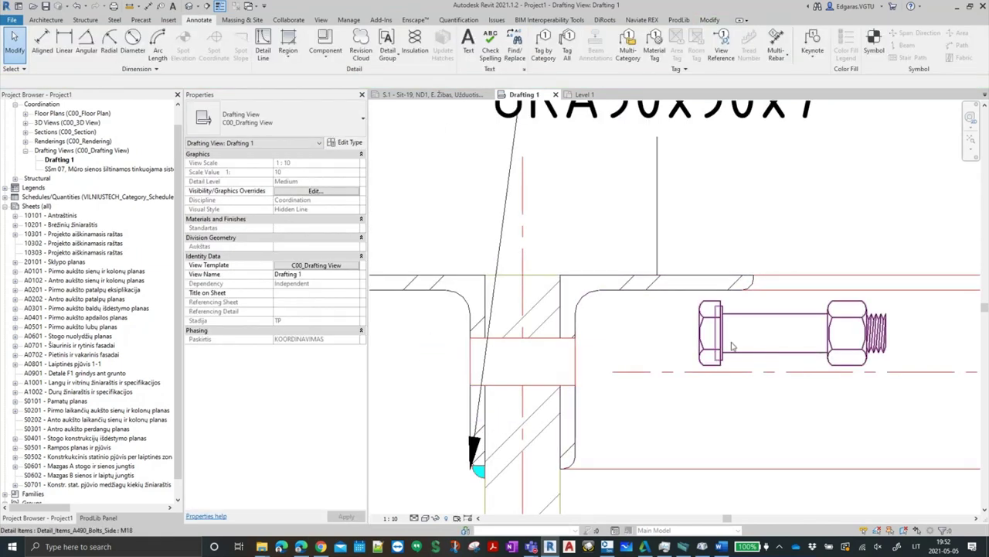
Drag the M18 bolt left into the hole through the angle plates and re-pan the view
{"action": "left_click_drag", "start_coordinate": [732, 346], "coordinate": [507, 379]}
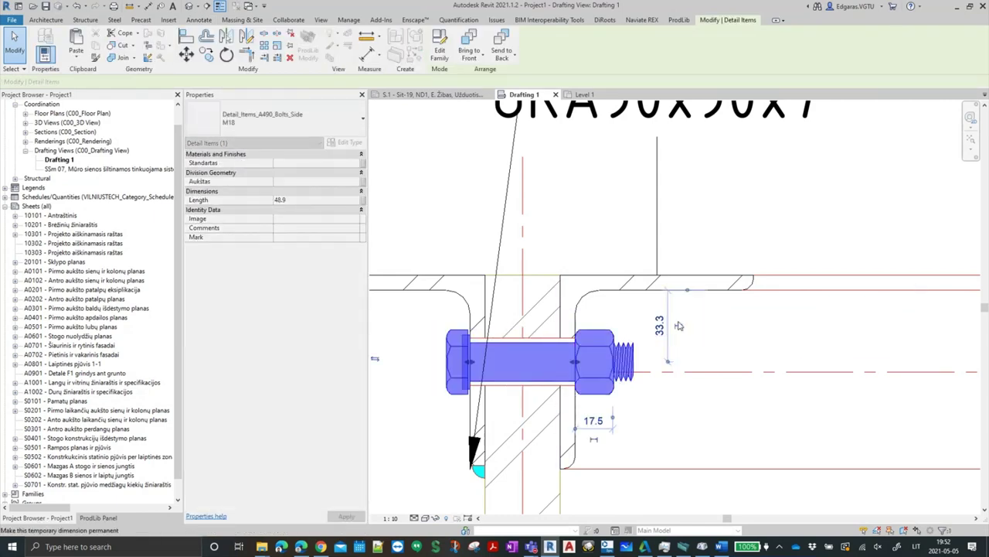
{"action": "key", "text": "Escape"}
{"action": "scroll", "coordinate": [472, 378], "scroll_direction": "up", "scroll_amount": 3}
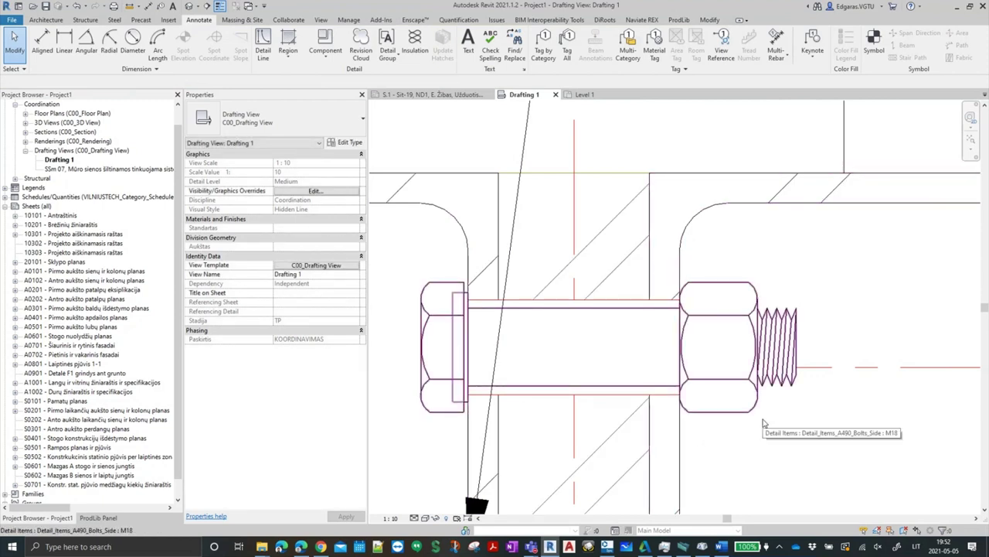
{"action": "scroll", "coordinate": [763, 423], "scroll_direction": "down", "scroll_amount": 2}
{"action": "middle_click_drag", "start_coordinate": [764, 424], "coordinate": [765, 323]}
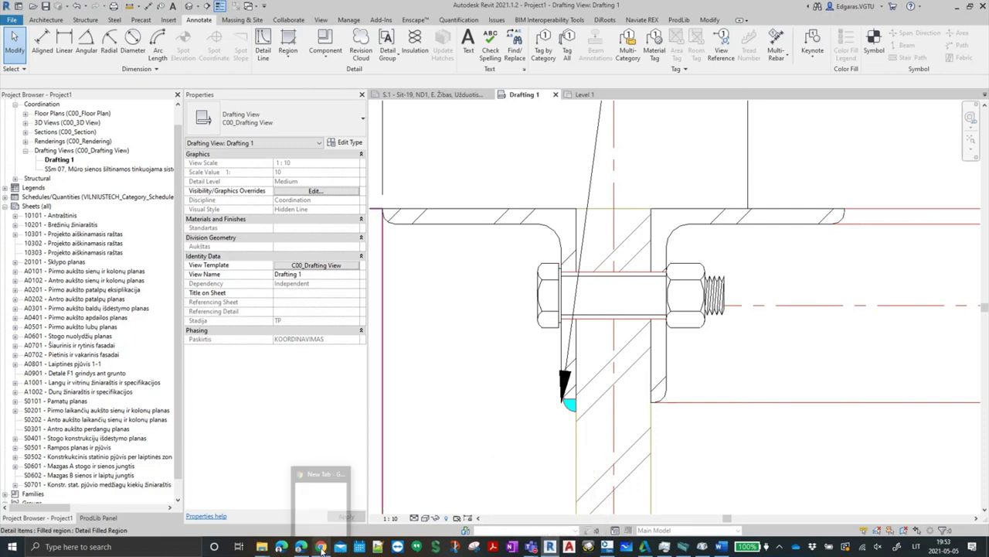
{"action": "mouse_move", "coordinate": [320, 546]}
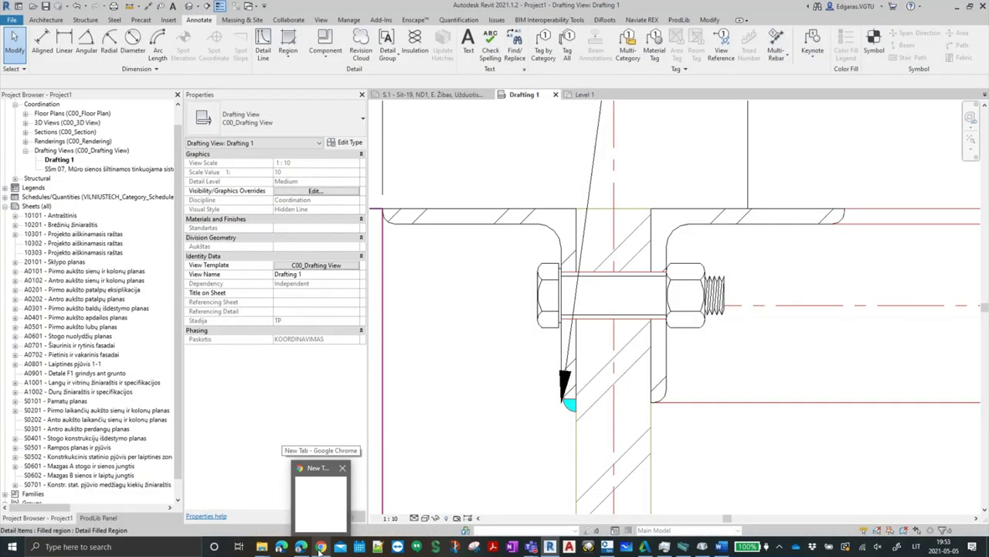
Bring Chrome forward and show the reference connection drawing in Autodesk Viewer
{"action": "left_click", "coordinate": [320, 547]}
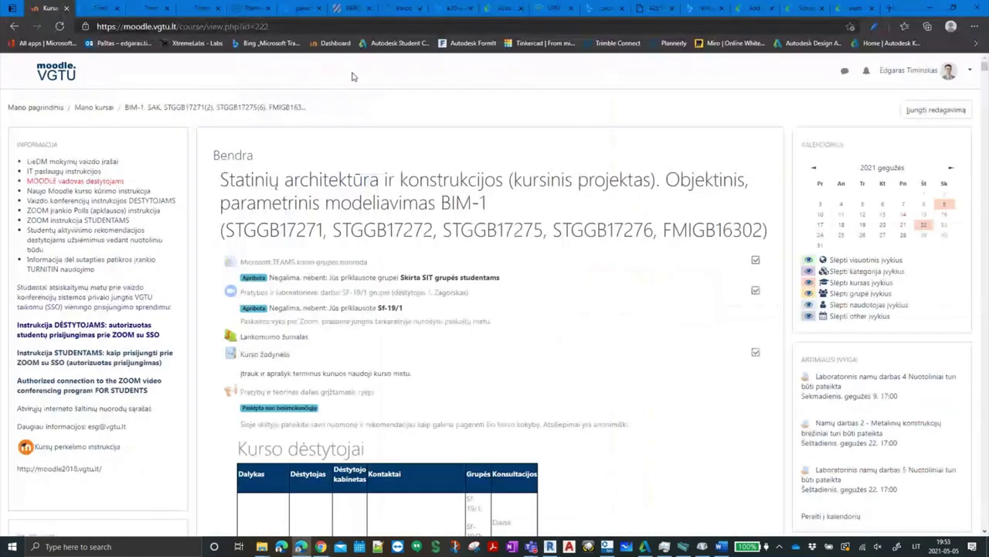
{"action": "left_click", "coordinate": [700, 11]}
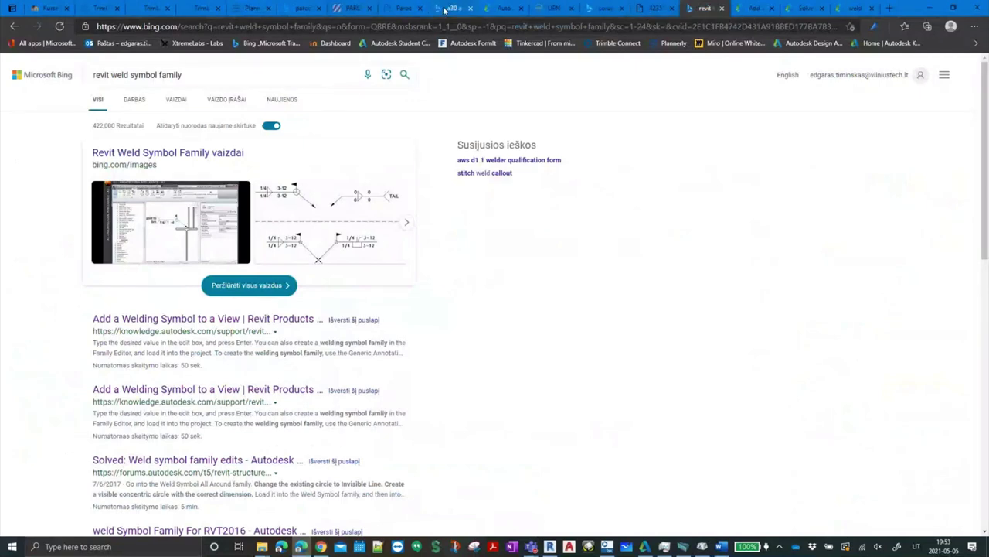
{"action": "left_click", "coordinate": [506, 11]}
Zoom and pan to the M12x50 bolted angle detail, then minimize the browser
{"action": "scroll", "coordinate": [622, 239], "scroll_direction": "up", "scroll_amount": 5}
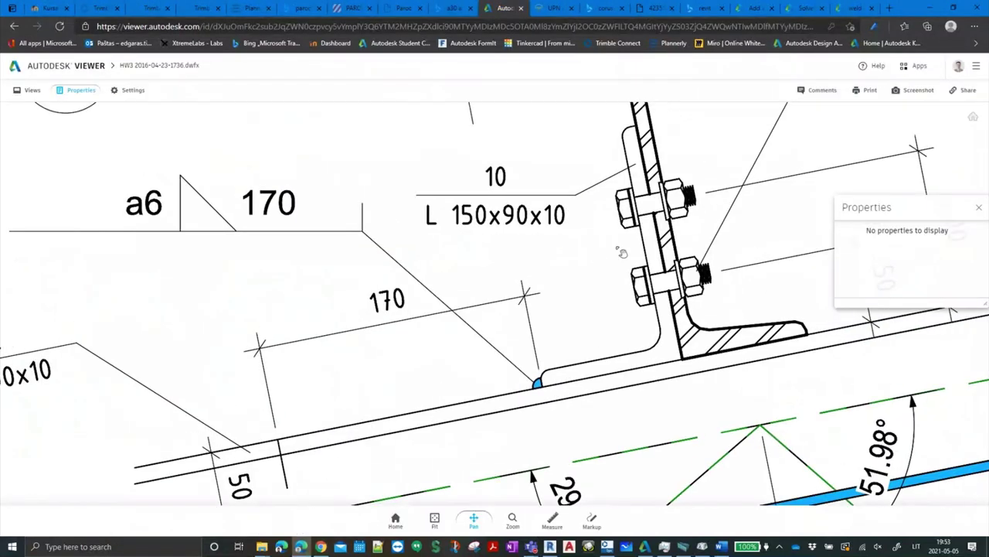
{"action": "scroll", "coordinate": [622, 239], "scroll_direction": "down", "scroll_amount": 3}
{"action": "scroll", "coordinate": [532, 375], "scroll_direction": "down", "scroll_amount": 1}
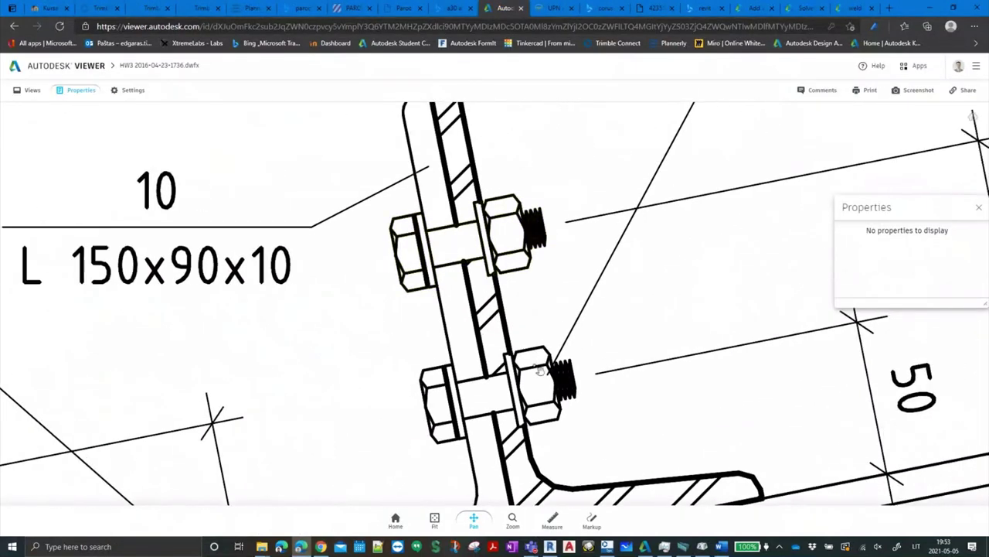
{"action": "scroll", "coordinate": [532, 375], "scroll_direction": "down", "scroll_amount": 2}
{"action": "scroll", "coordinate": [532, 375], "scroll_direction": "up", "scroll_amount": 3}
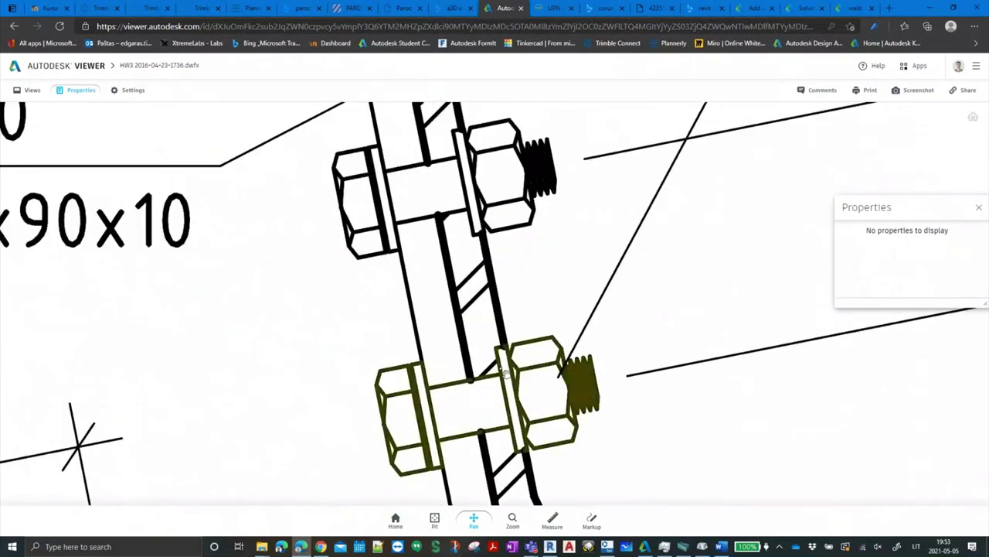
{"action": "scroll", "coordinate": [426, 384], "scroll_direction": "down", "scroll_amount": 2}
{"action": "scroll", "coordinate": [426, 384], "scroll_direction": "down", "scroll_amount": 2}
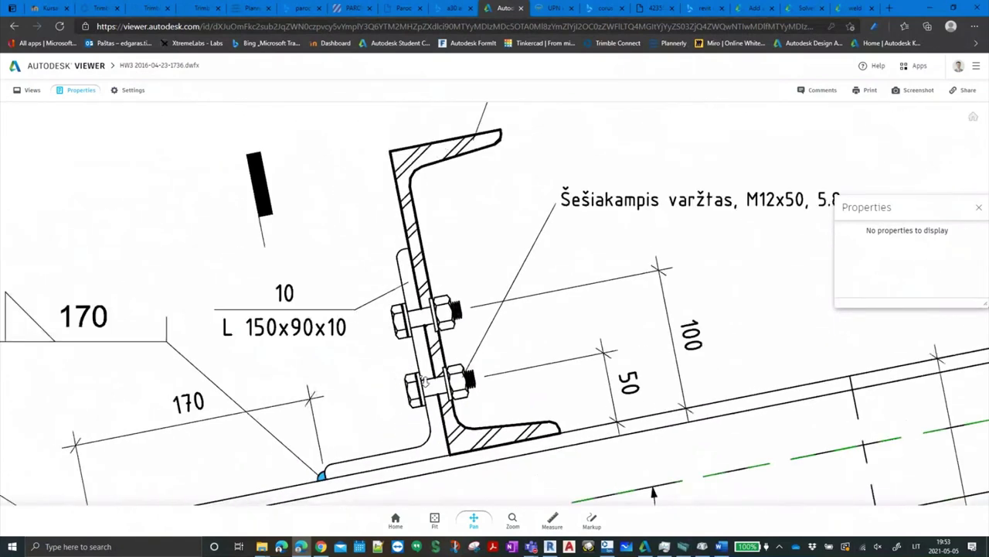
{"action": "scroll", "coordinate": [425, 384], "scroll_direction": "down", "scroll_amount": 2}
{"action": "scroll", "coordinate": [425, 384], "scroll_direction": "down", "scroll_amount": 1}
{"action": "mouse_move", "coordinate": [665, 400]}
{"action": "left_mouse_down"}
{"action": "mouse_move", "coordinate": [615, 290]}
{"action": "mouse_move", "coordinate": [571, 255]}
{"action": "mouse_move", "coordinate": [631, 340]}
{"action": "left_mouse_up"}
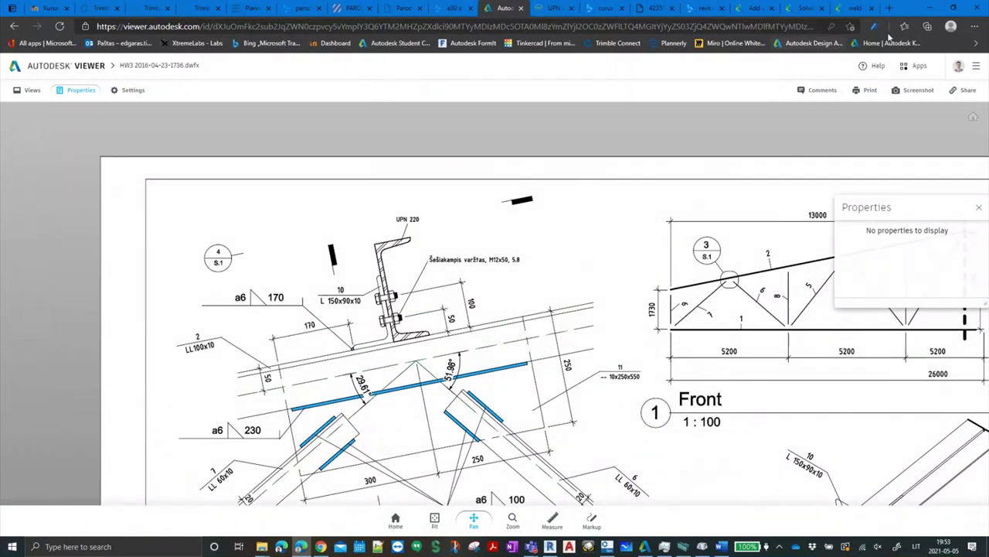
{"action": "left_click", "coordinate": [928, 11]}
Zoom around the Drafting 1 steel angle connection detail
{"action": "scroll", "coordinate": [550, 322], "scroll_direction": "down", "scroll_amount": 3}
{"action": "scroll", "coordinate": [553, 322], "scroll_direction": "down", "scroll_amount": 2}
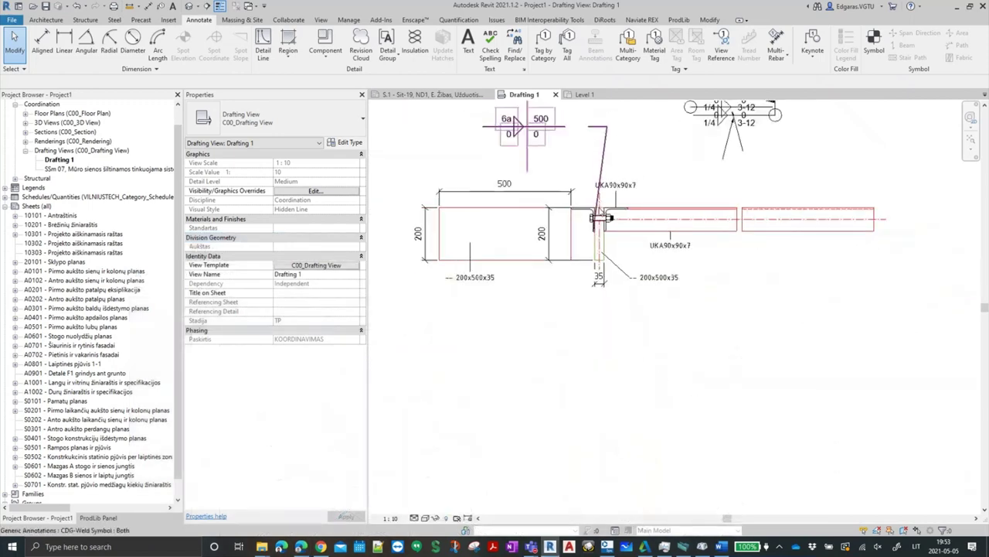
{"action": "scroll", "coordinate": [555, 321], "scroll_direction": "down", "scroll_amount": 2}
{"action": "scroll", "coordinate": [550, 317], "scroll_direction": "up", "scroll_amount": 1}
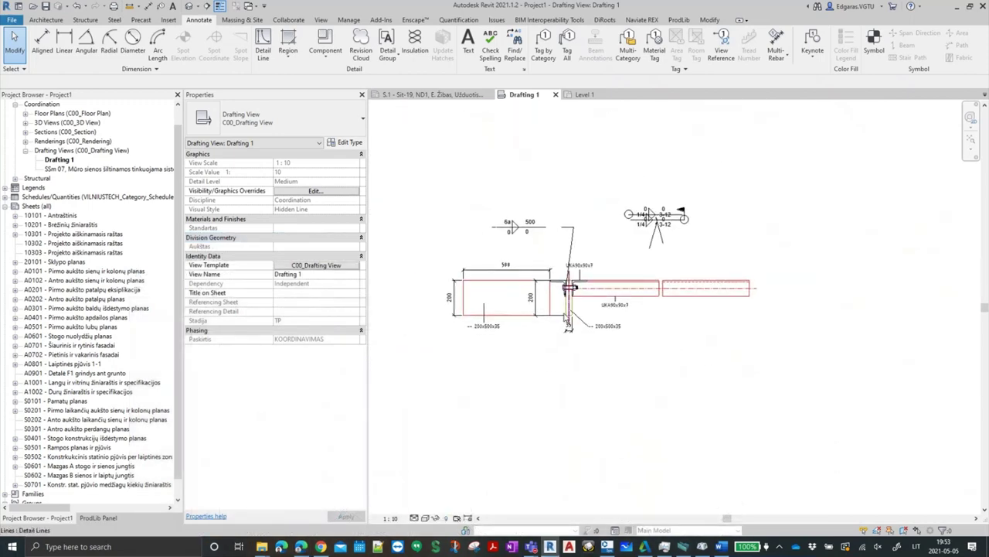
{"action": "scroll", "coordinate": [541, 312], "scroll_direction": "up", "scroll_amount": 1}
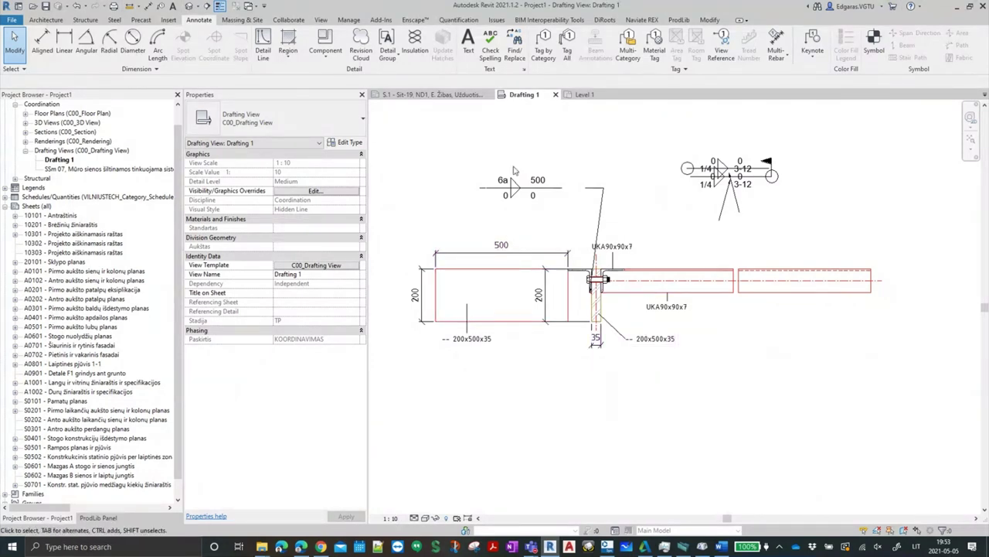
{"action": "scroll", "coordinate": [562, 174], "scroll_direction": "down", "scroll_amount": 1}
{"action": "scroll", "coordinate": [533, 256], "scroll_direction": "up", "scroll_amount": 1}
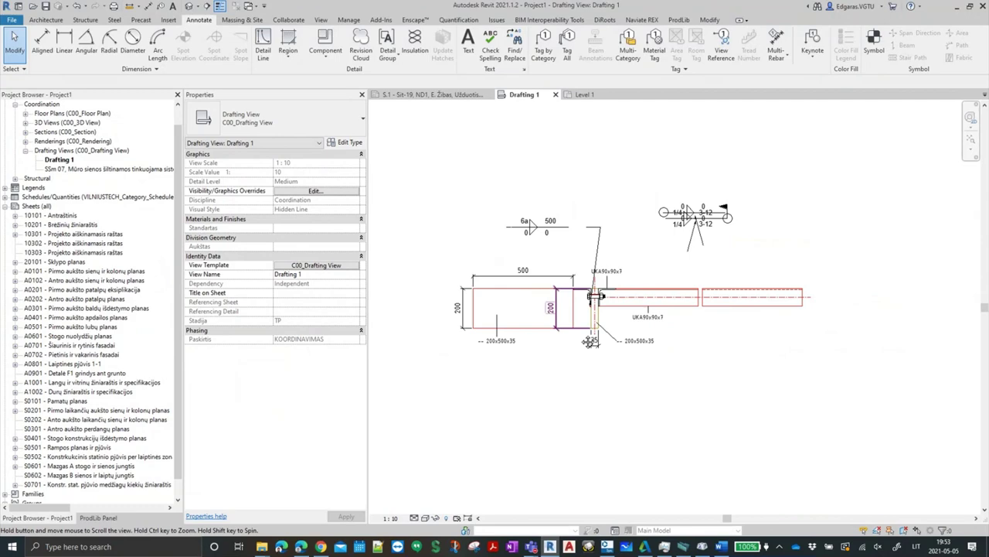
{"action": "scroll", "coordinate": [508, 345], "scroll_direction": "up", "scroll_amount": 1}
Select the 200x500x35 plate filled region and give it a Mark value
{"action": "left_click", "coordinate": [516, 348]}
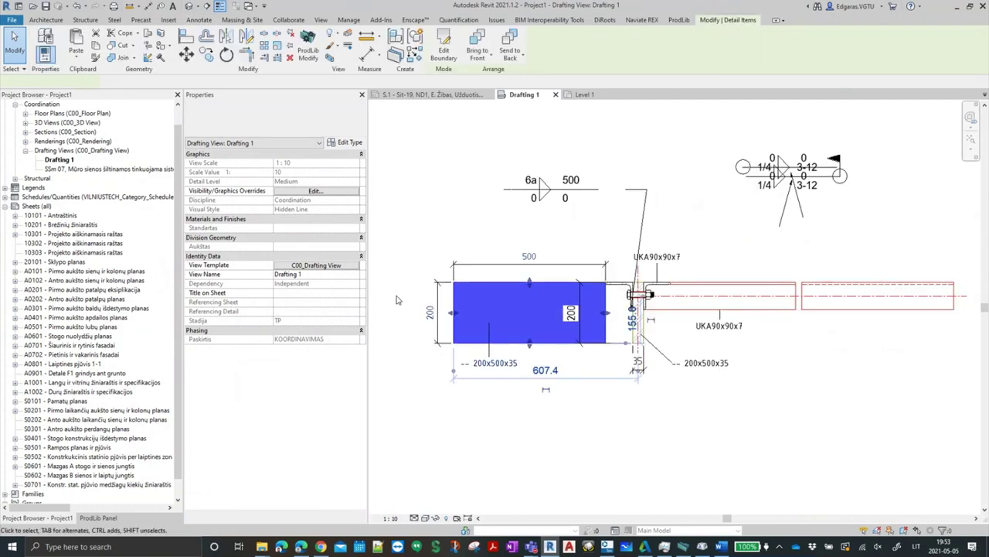
{"action": "left_click", "coordinate": [497, 418]}
{"action": "scroll", "coordinate": [511, 197], "scroll_direction": "down", "scroll_amount": 2}
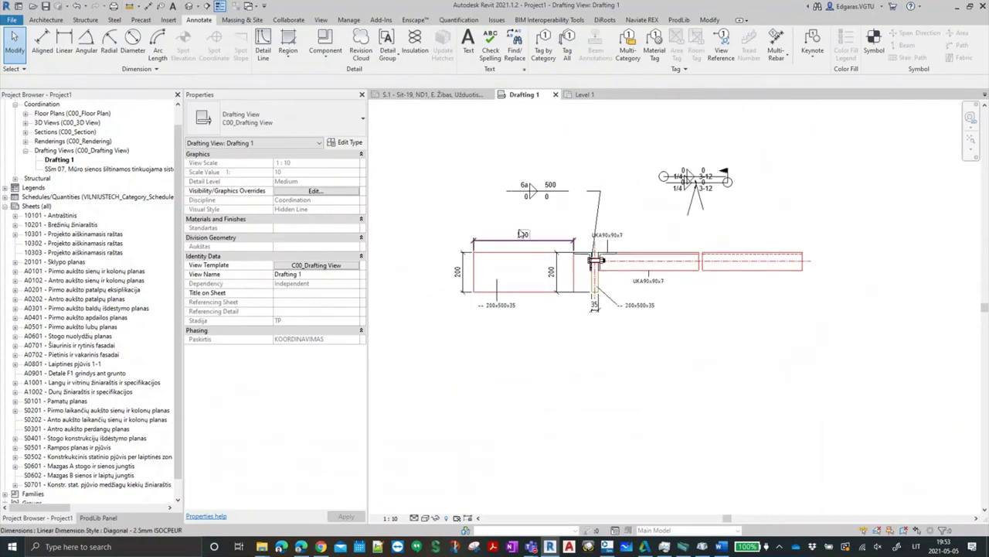
{"action": "scroll", "coordinate": [517, 228], "scroll_direction": "up", "scroll_amount": 2}
{"action": "left_click", "coordinate": [544, 326]}
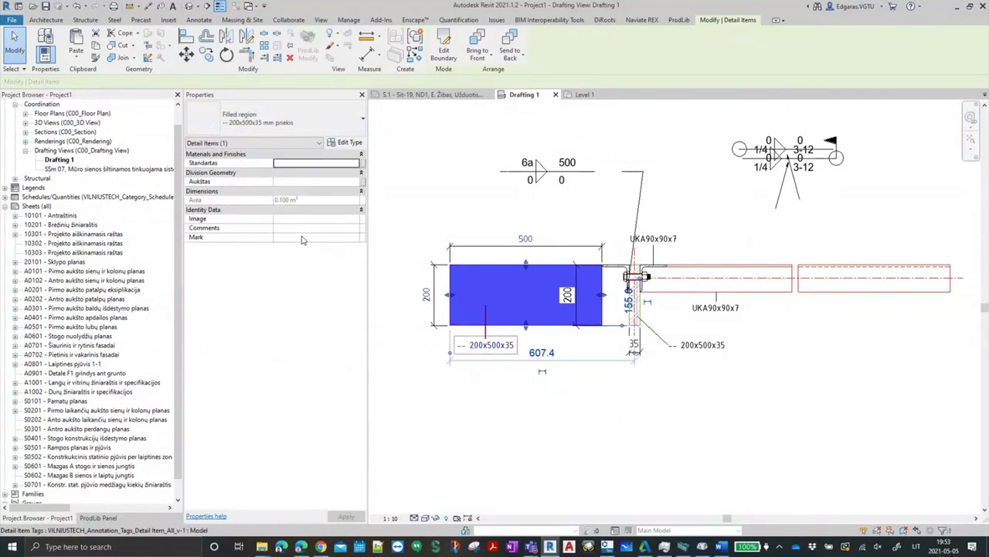
{"action": "left_click", "coordinate": [302, 237]}
{"action": "type", "text": "6a"}
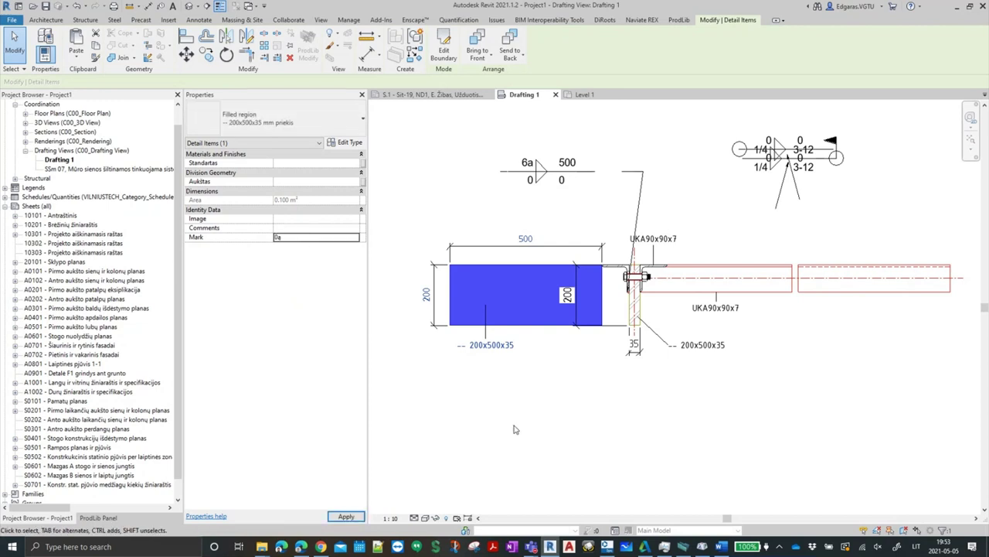
{"action": "left_click", "coordinate": [709, 290]}
{"action": "scroll", "coordinate": [638, 300], "scroll_direction": "up", "scroll_amount": 1}
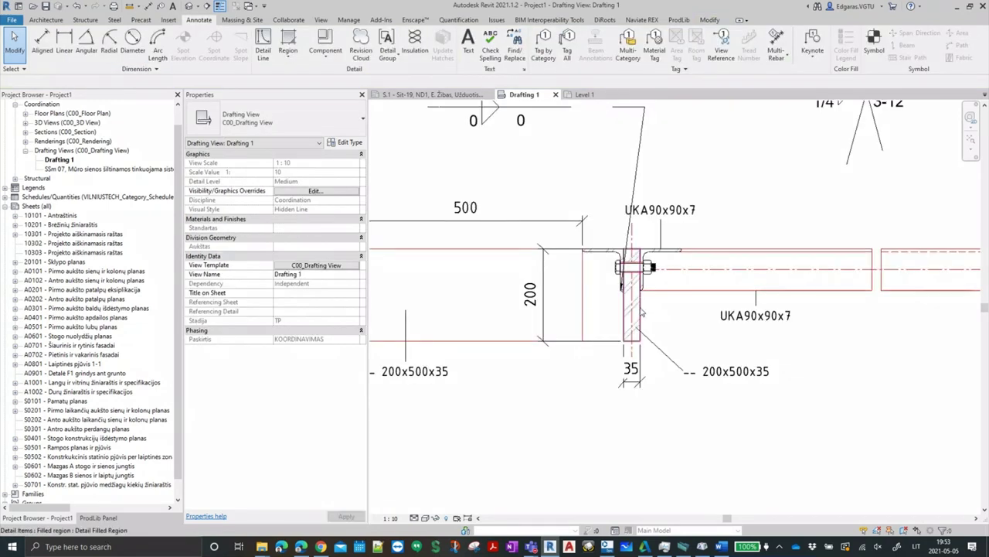
{"action": "scroll", "coordinate": [591, 294], "scroll_direction": "down", "scroll_amount": 1}
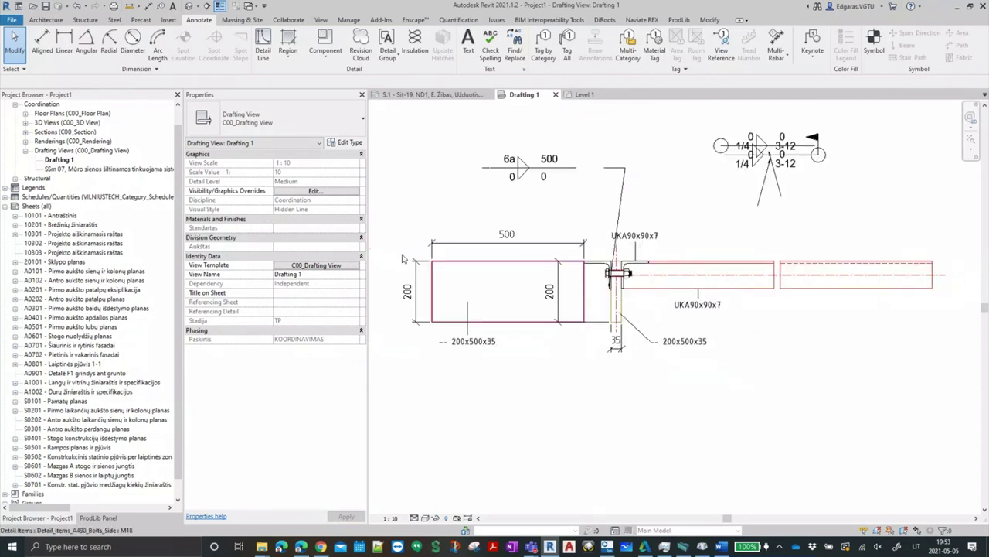
Start a new Schedule/Quantities table for the Detail Items category
{"action": "left_click", "coordinate": [321, 20]}
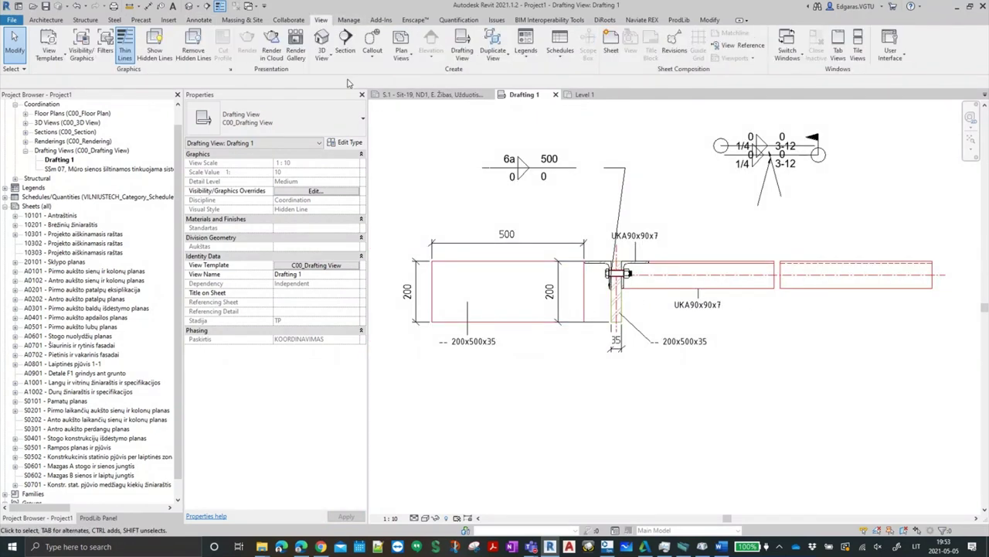
{"action": "left_click", "coordinate": [566, 60]}
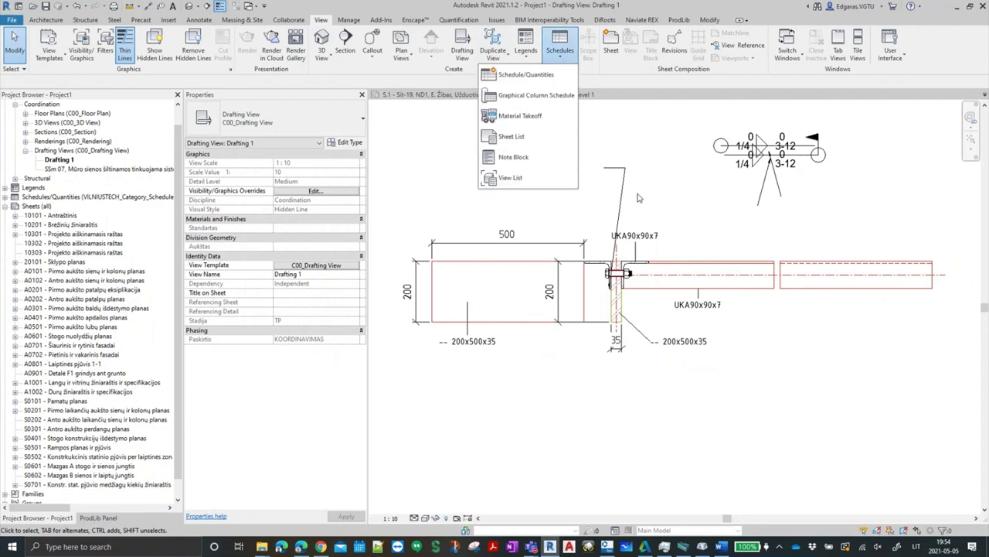
{"action": "left_click", "coordinate": [607, 249]}
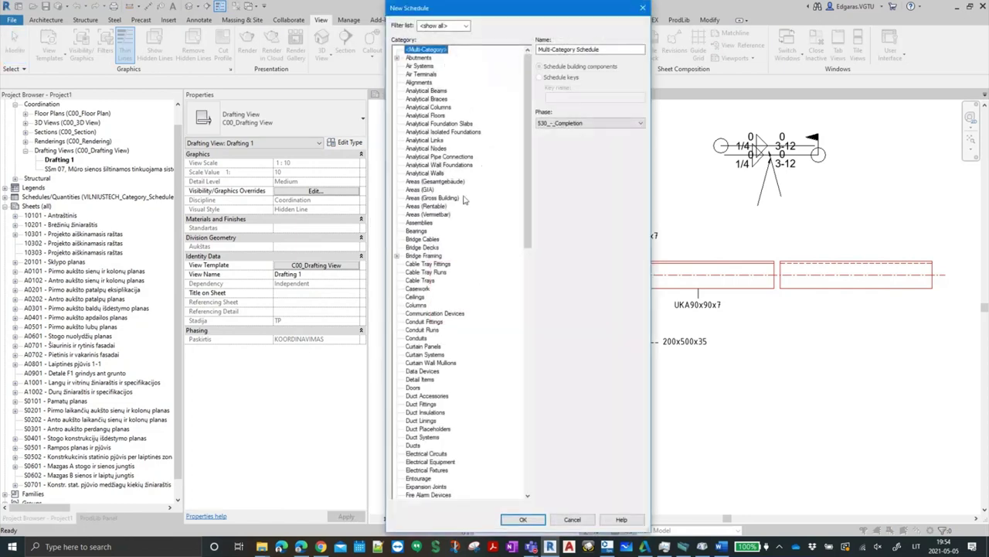
{"action": "left_click", "coordinate": [430, 379]}
{"action": "key", "text": "Escape"}
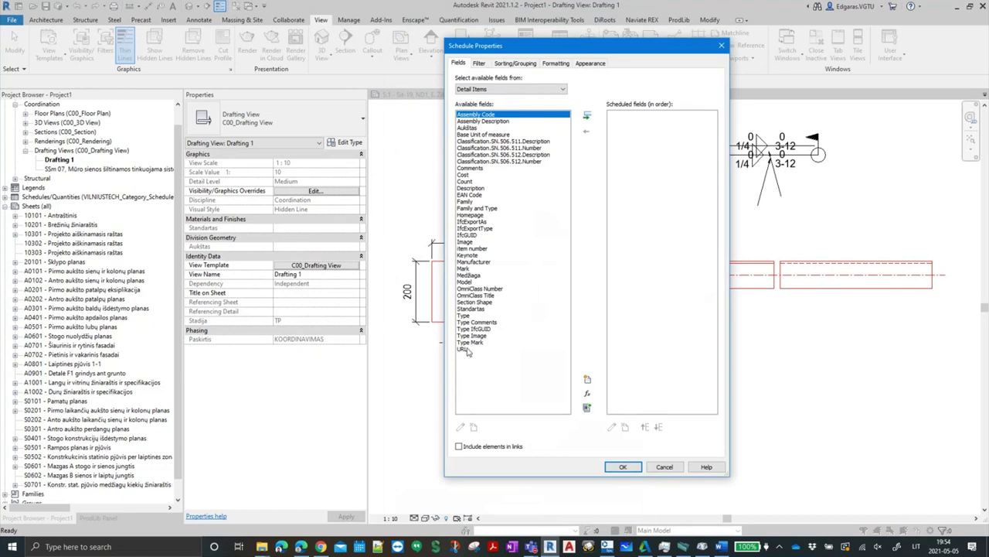
Add all available fields to Scheduled fields and create the schedule
{"action": "left_click", "coordinate": [462, 350], "text": "shift"}
{"action": "left_click", "coordinate": [587, 116]}
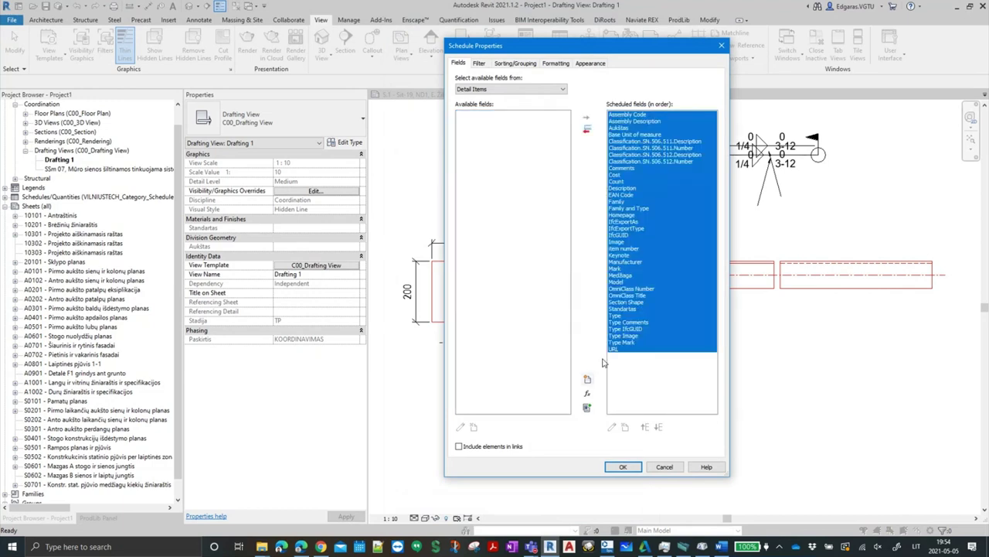
{"action": "left_click", "coordinate": [623, 466]}
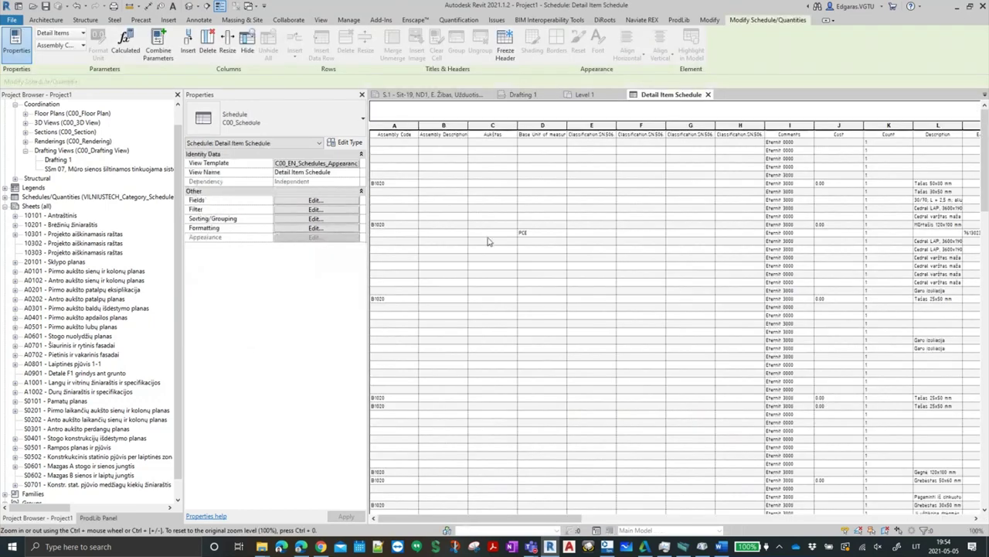
{"action": "left_click_drag", "start_coordinate": [544, 518], "coordinate": [960, 528]}
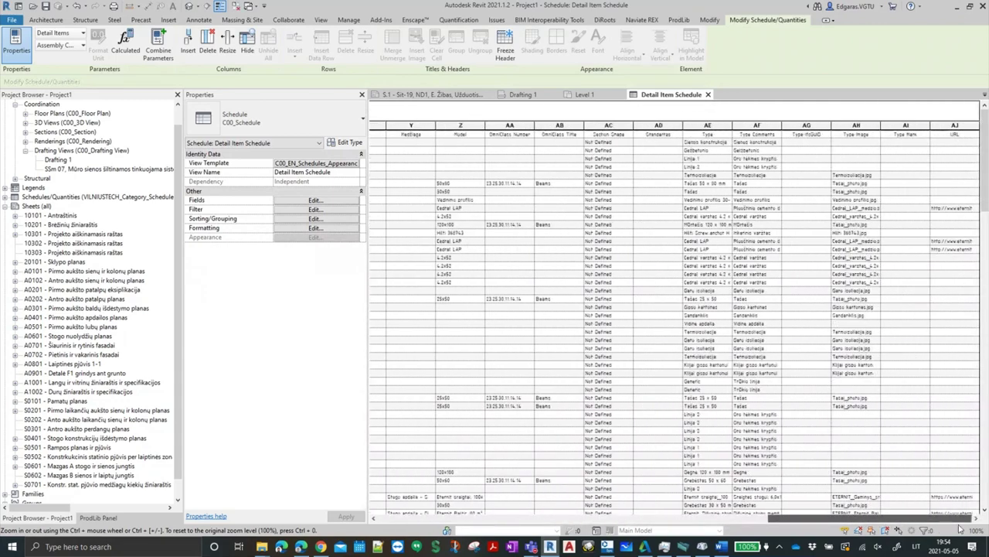
{"action": "scroll", "coordinate": [819, 394], "scroll_direction": "down", "scroll_amount": 5}
{"action": "scroll", "coordinate": [817, 398], "scroll_direction": "down", "scroll_amount": 5}
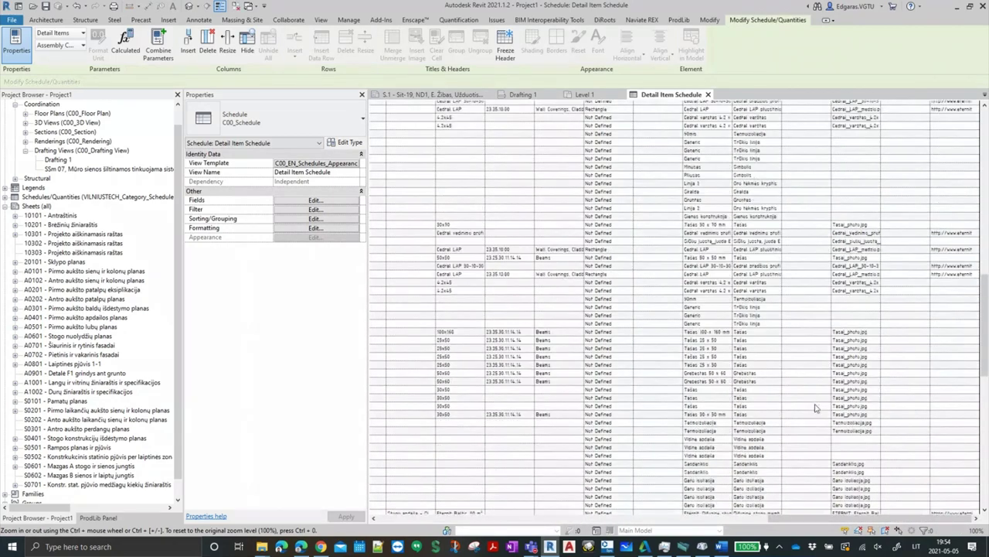
{"action": "scroll", "coordinate": [815, 410], "scroll_direction": "down", "scroll_amount": 3}
{"action": "scroll", "coordinate": [814, 433], "scroll_direction": "down", "scroll_amount": 3}
{"action": "scroll", "coordinate": [813, 457], "scroll_direction": "down", "scroll_amount": 3}
{"action": "scroll", "coordinate": [812, 473], "scroll_direction": "down", "scroll_amount": 2}
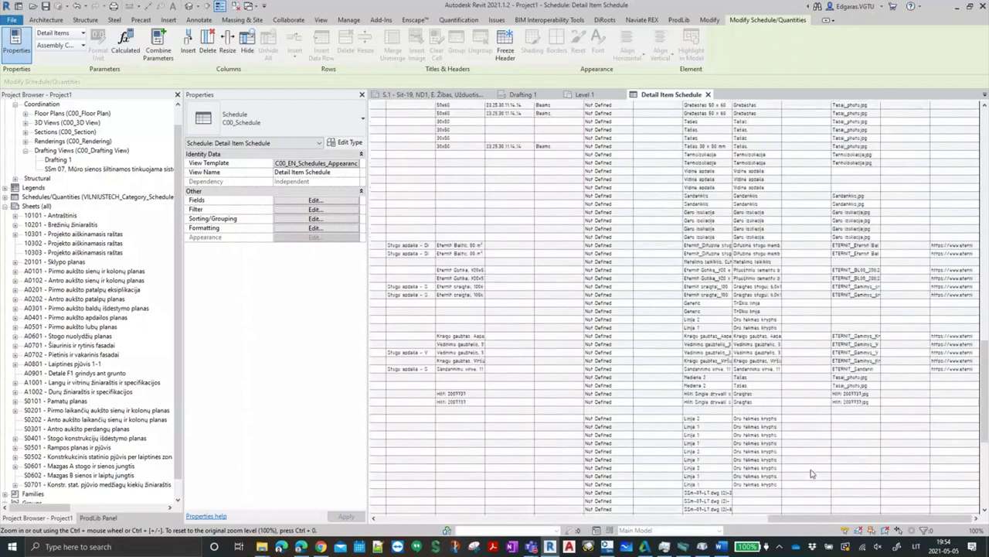
{"action": "scroll", "coordinate": [811, 476], "scroll_direction": "up", "scroll_amount": 10}
{"action": "scroll", "coordinate": [808, 487], "scroll_direction": "up", "scroll_amount": 10}
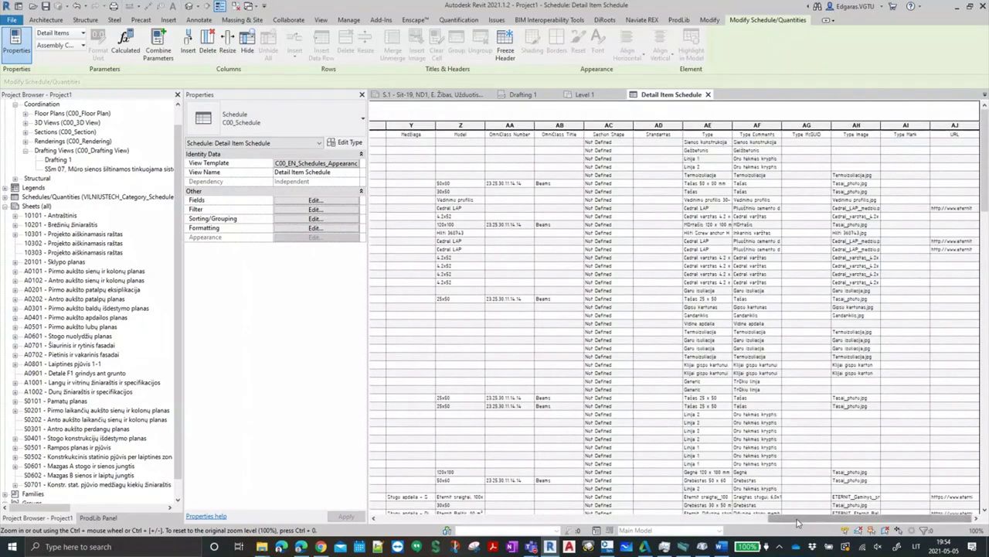
{"action": "left_click_drag", "start_coordinate": [798, 524], "coordinate": [387, 523]}
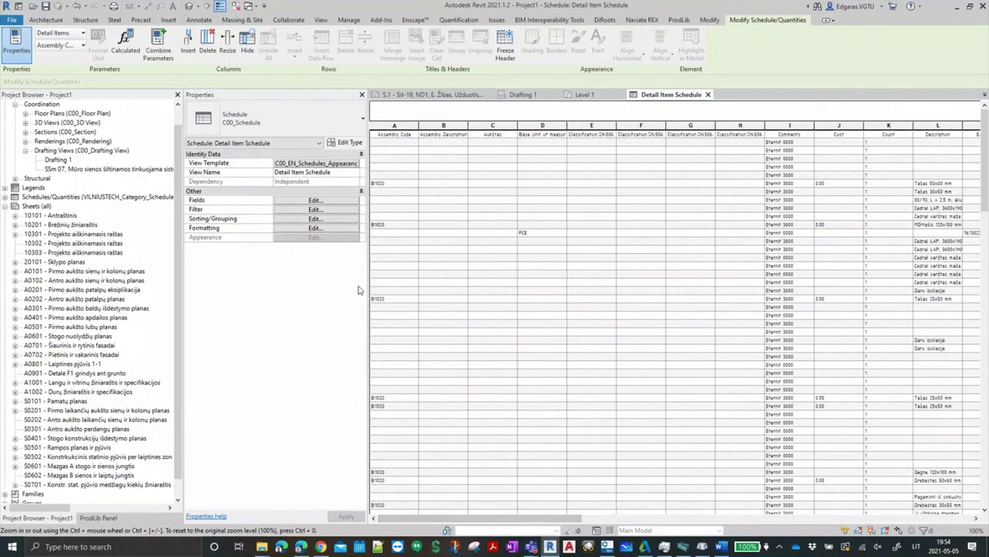
{"action": "left_click", "coordinate": [308, 216]}
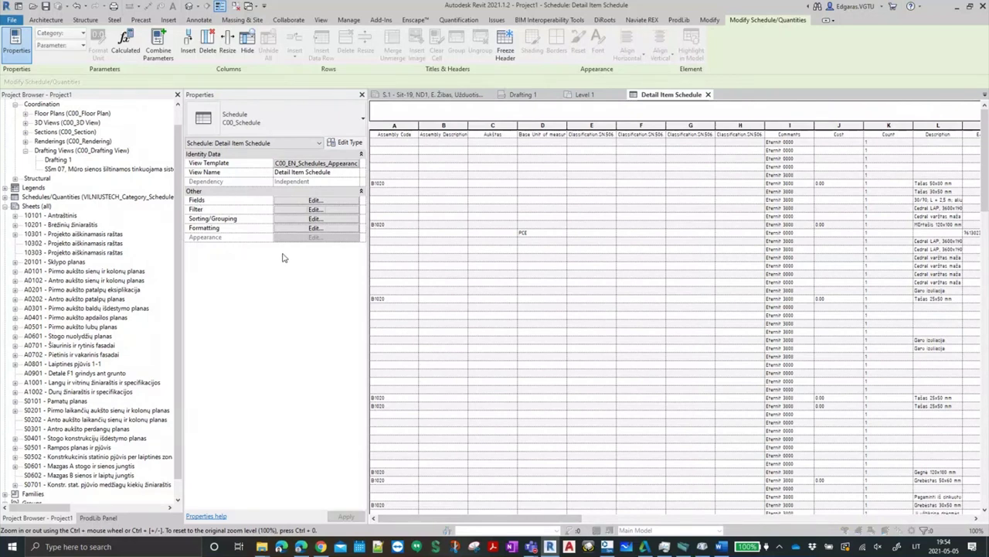
Filter the Detail Item Schedule by Mark equals the 200x500x35 item's value, then scroll across the result
{"action": "left_click", "coordinate": [315, 209]}
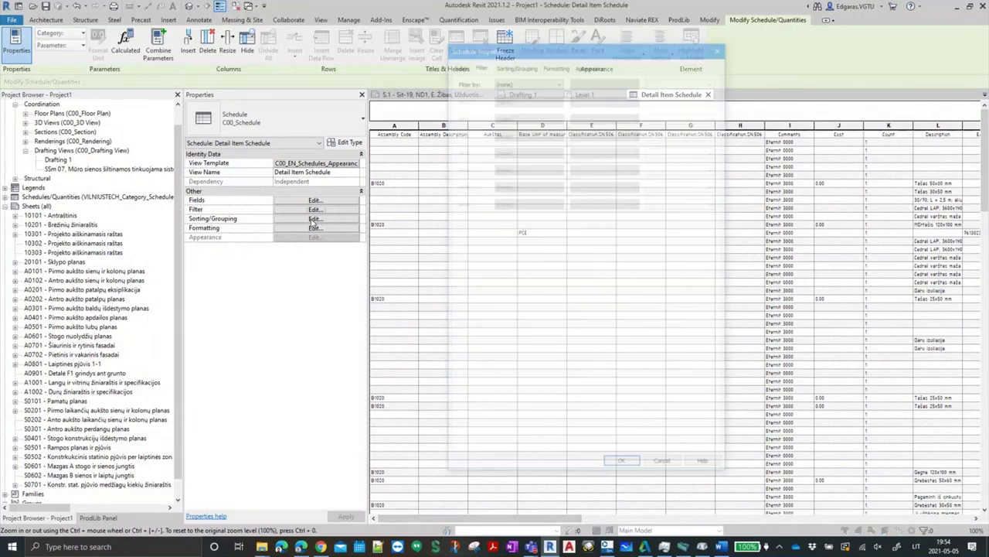
{"action": "left_click", "coordinate": [527, 80]}
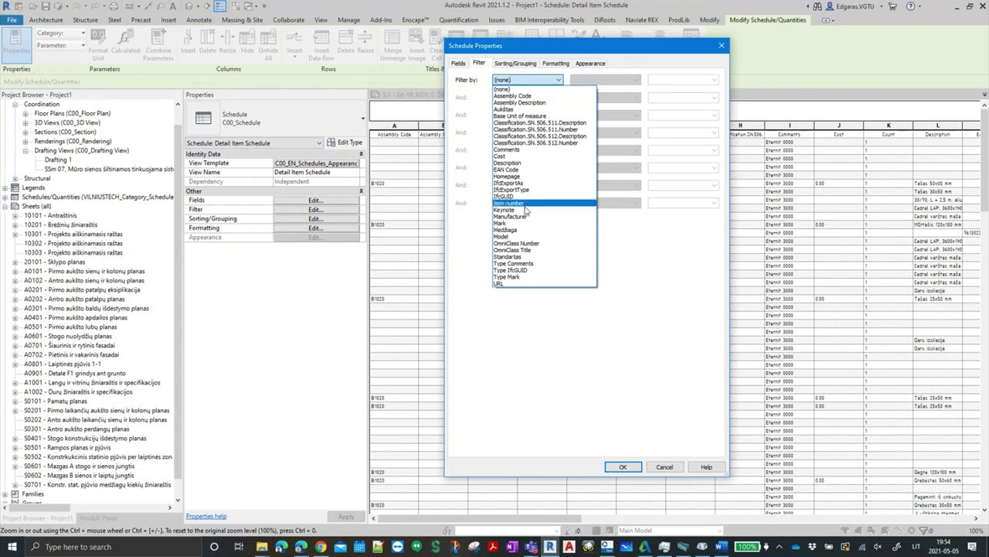
{"action": "left_click", "coordinate": [508, 222]}
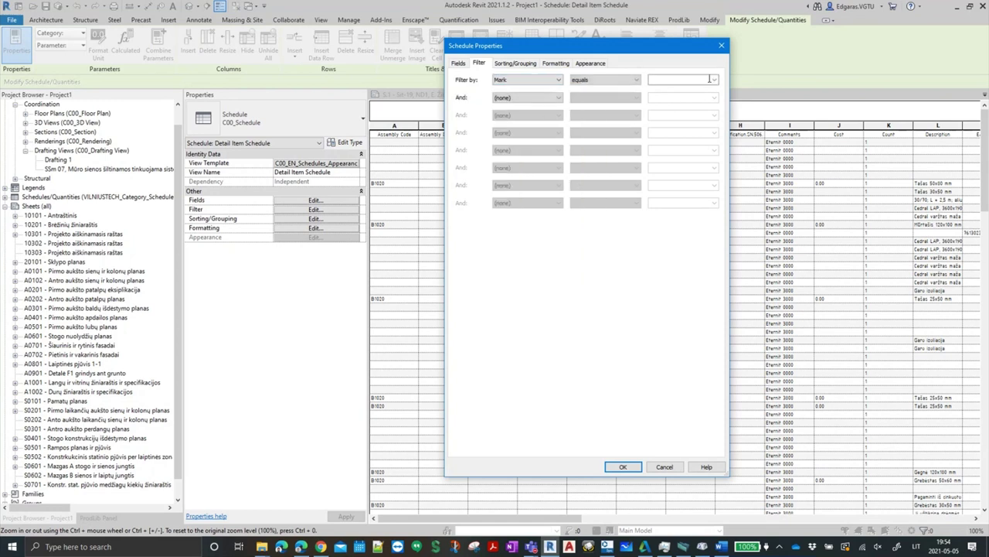
{"action": "left_click", "coordinate": [709, 78]}
{"action": "left_click", "coordinate": [689, 91]}
{"action": "left_click", "coordinate": [625, 466]}
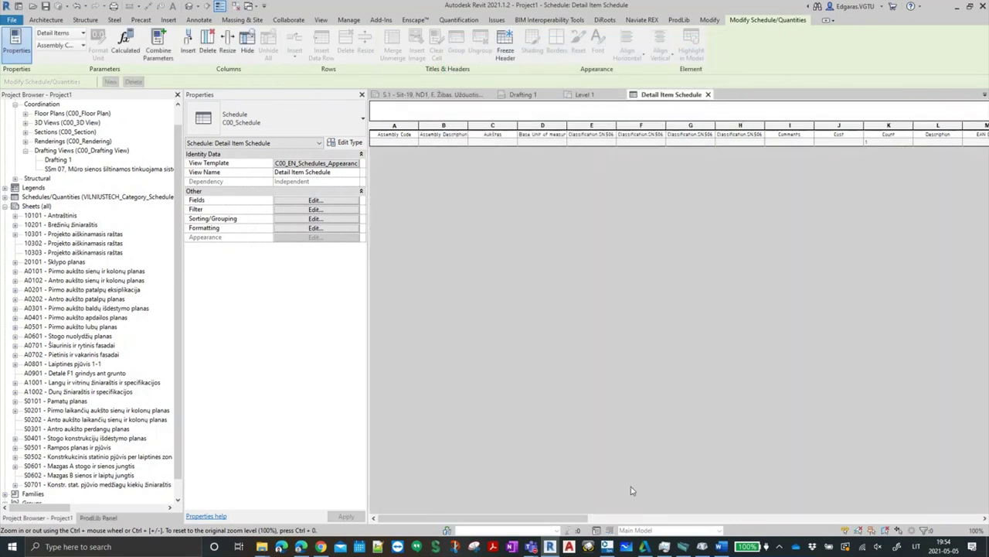
{"action": "left_click_drag", "start_coordinate": [585, 518], "coordinate": [969, 498]}
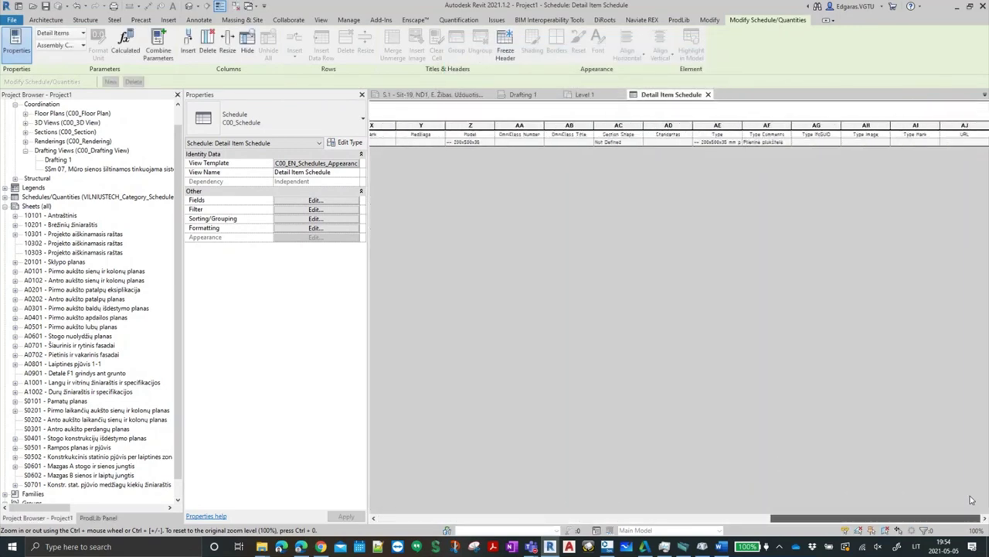
{"action": "left_click_drag", "start_coordinate": [873, 518], "coordinate": [479, 518]}
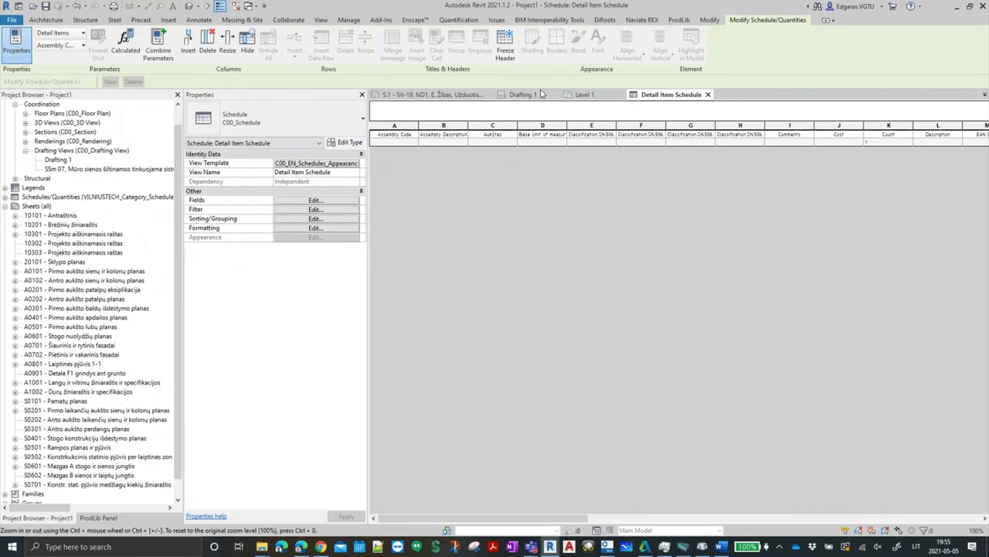
Return to the Drafting 1 tab and recentre the connection detail in the view
{"action": "left_click", "coordinate": [522, 95]}
{"action": "scroll", "coordinate": [619, 325], "scroll_direction": "down", "scroll_amount": 3}
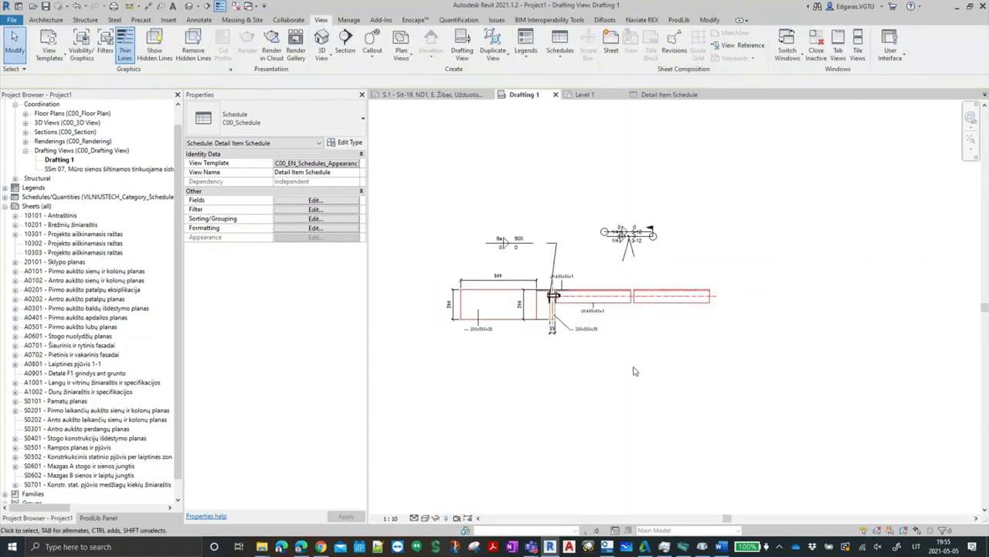
{"action": "middle_click_drag", "start_coordinate": [642, 360], "coordinate": [653, 356]}
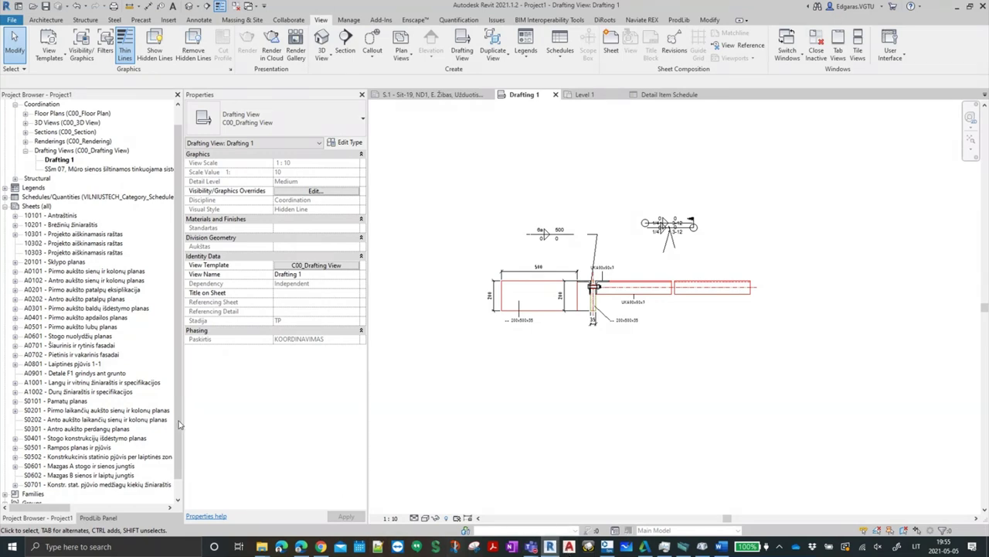
Check the properties of sheets A0301, S0502 and A0202 in the Project Browser
{"action": "left_click", "coordinate": [92, 309]}
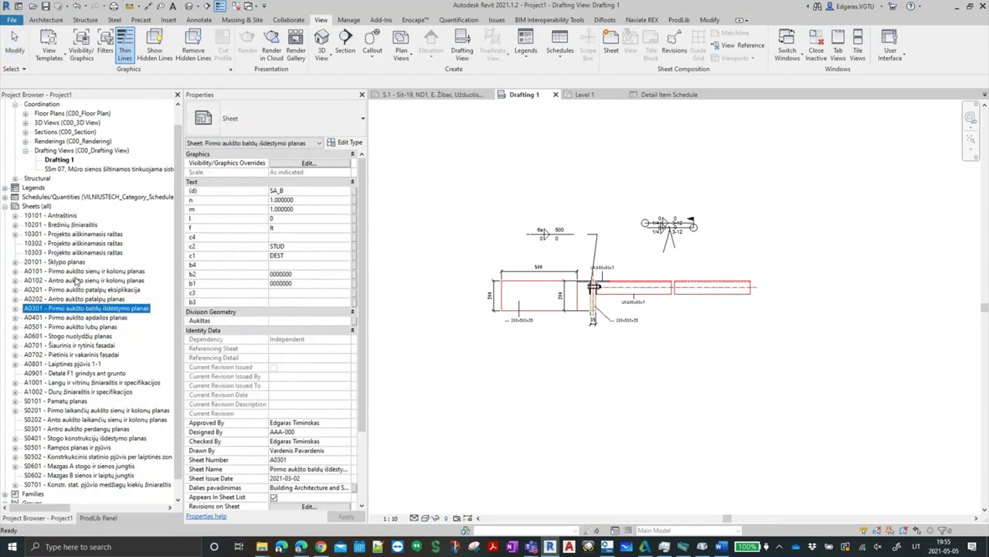
{"action": "left_click", "coordinate": [74, 456]}
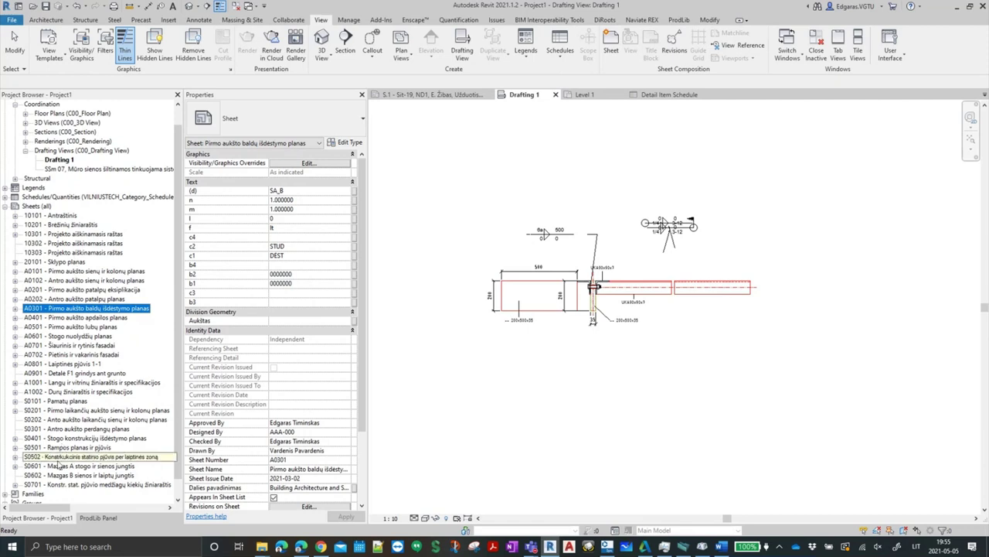
{"action": "left_click", "coordinate": [84, 300]}
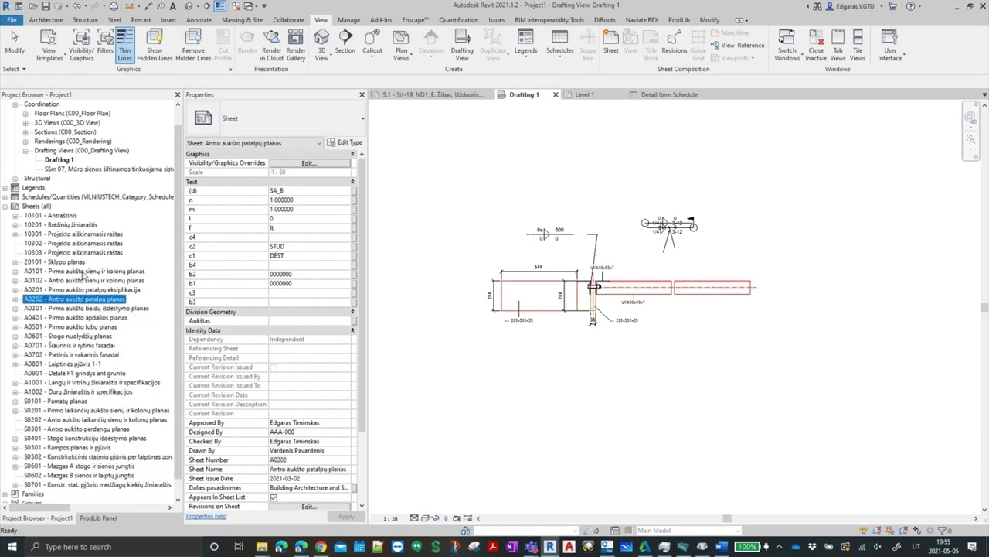